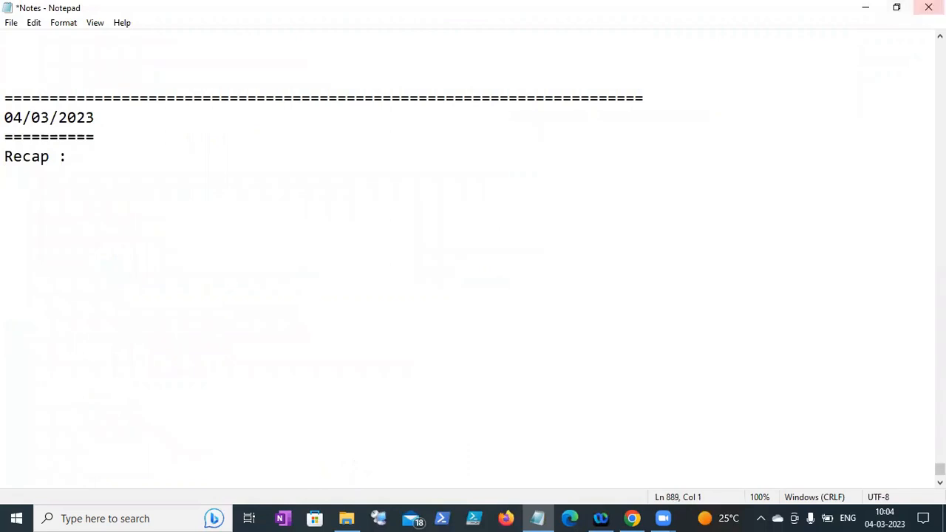
# - Scroll Notes.txt up from the 04/03/2023 recap to the 'Apply the group policy' section
pyautogui.click(940, 36)
pyautogui.scroll(9, 473, 259)
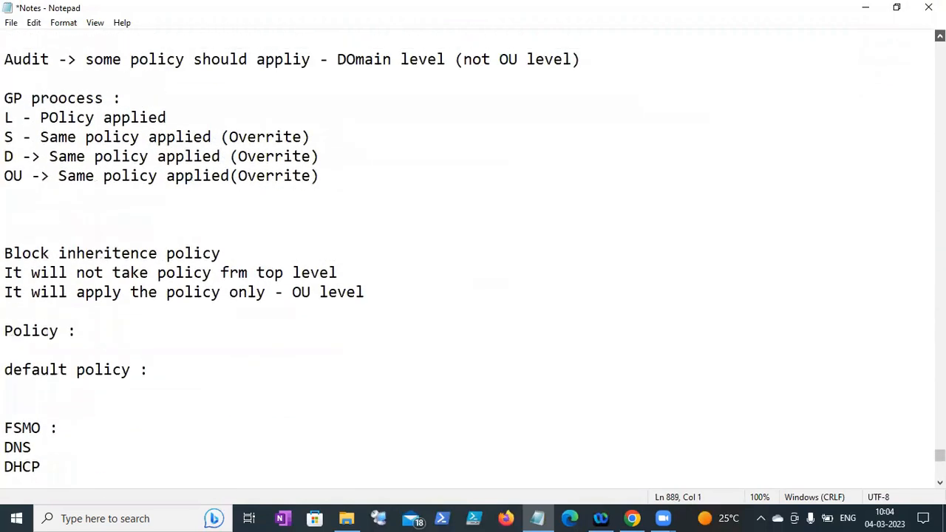
pyautogui.scroll(7, 473, 259)
pyautogui.scroll(2, 473, 259)
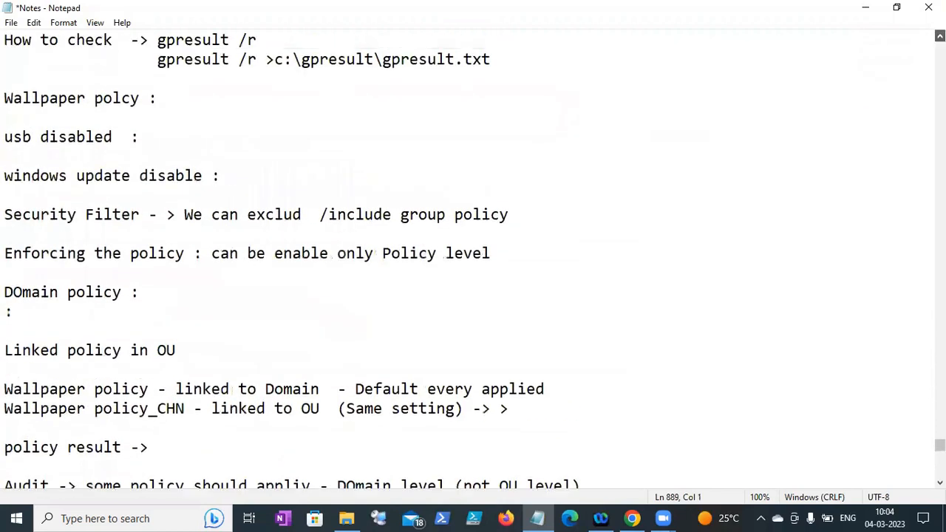
pyautogui.scroll(5, 473, 259)
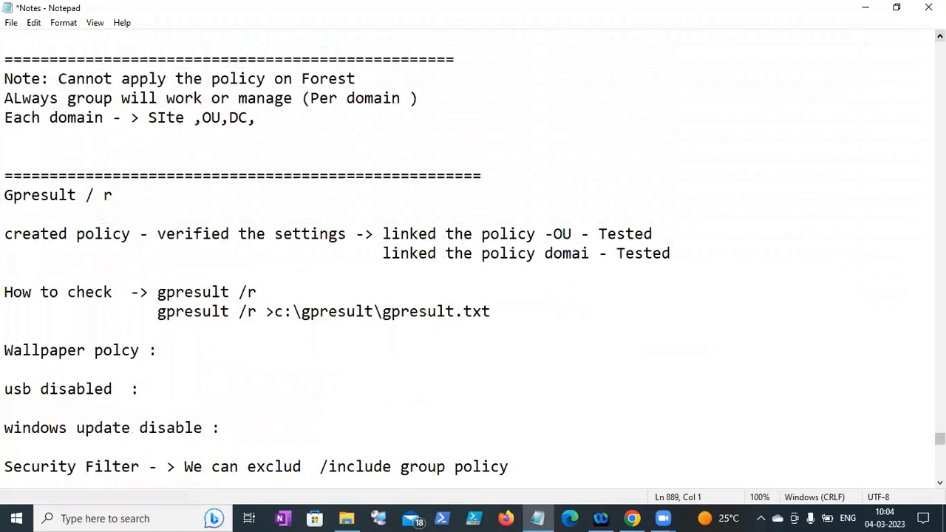
pyautogui.scroll(3, 473, 259)
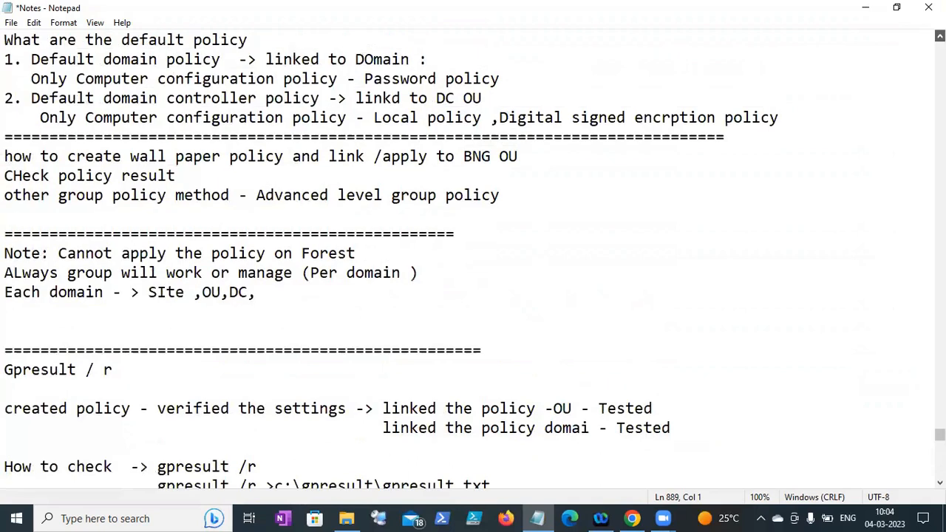
pyautogui.scroll(4, 473, 259)
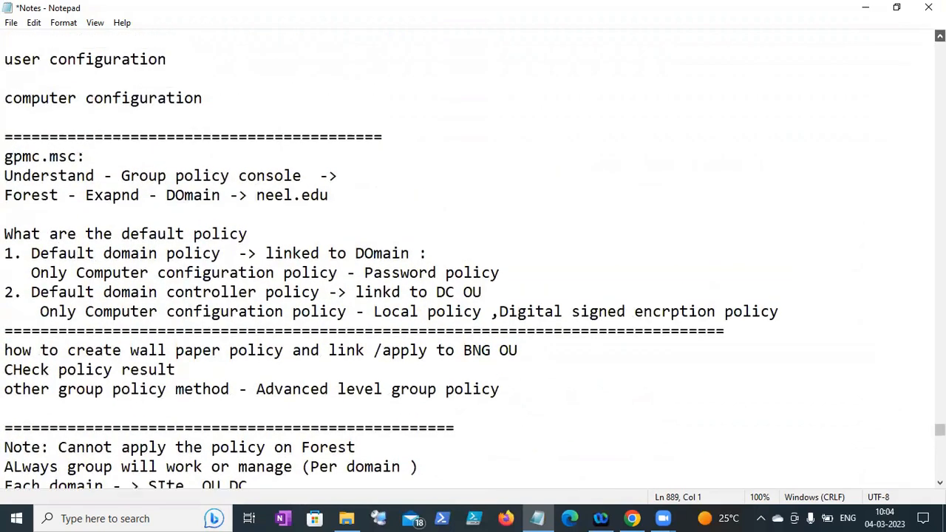
pyautogui.scroll(2, 473, 258)
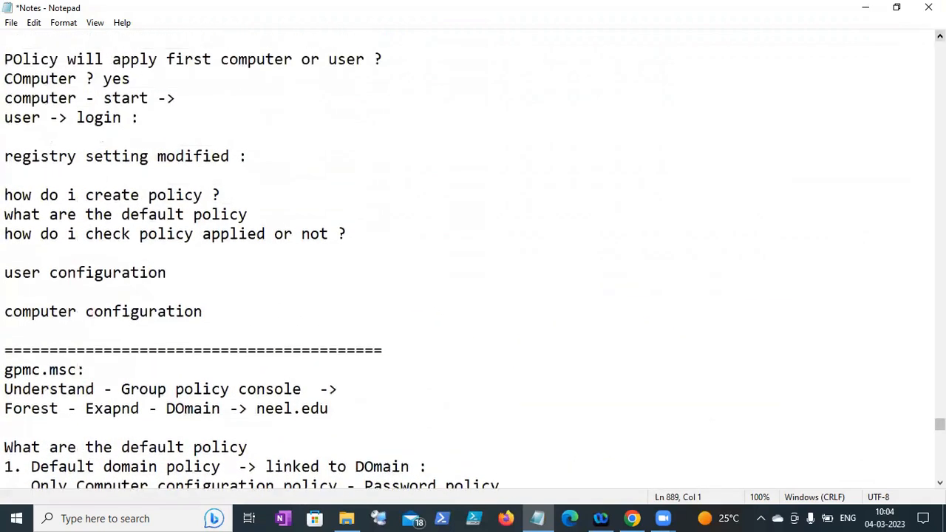
pyautogui.scroll(4, 473, 259)
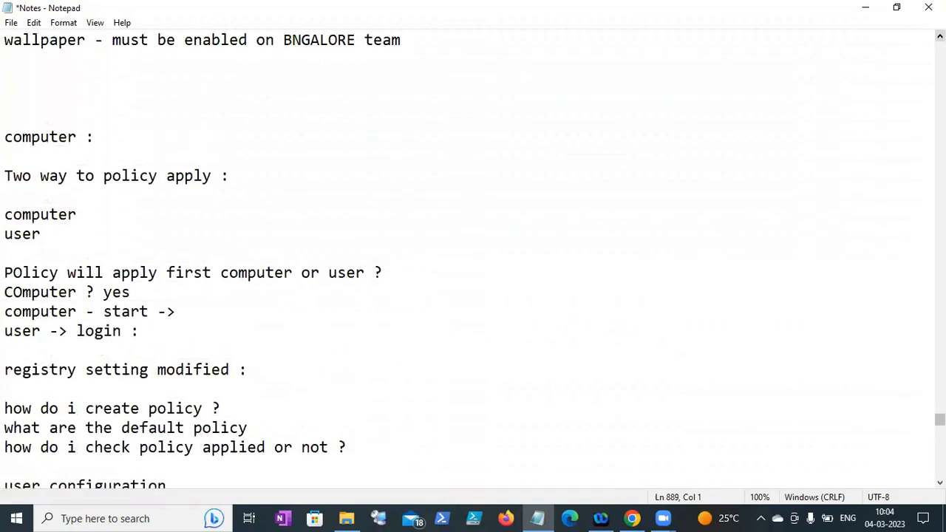
pyautogui.scroll(6, 472, 259)
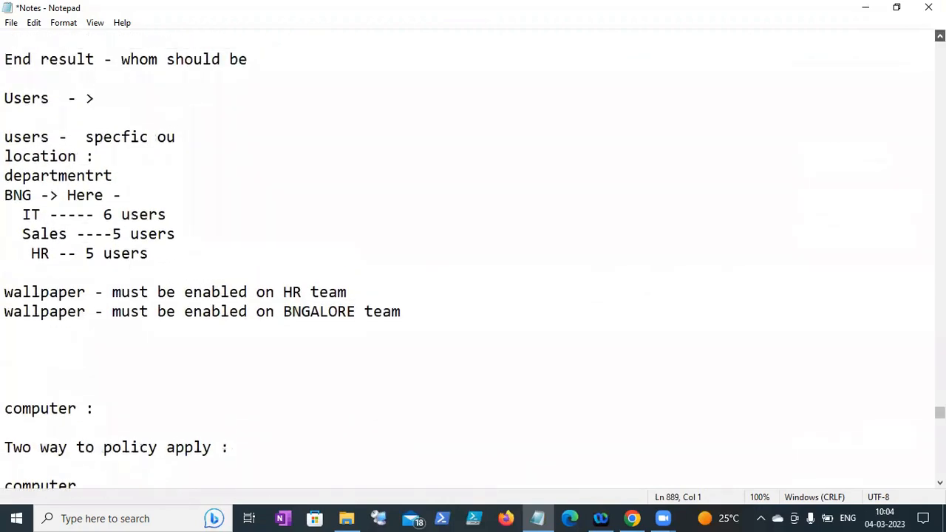
pyautogui.scroll(4, 472, 259)
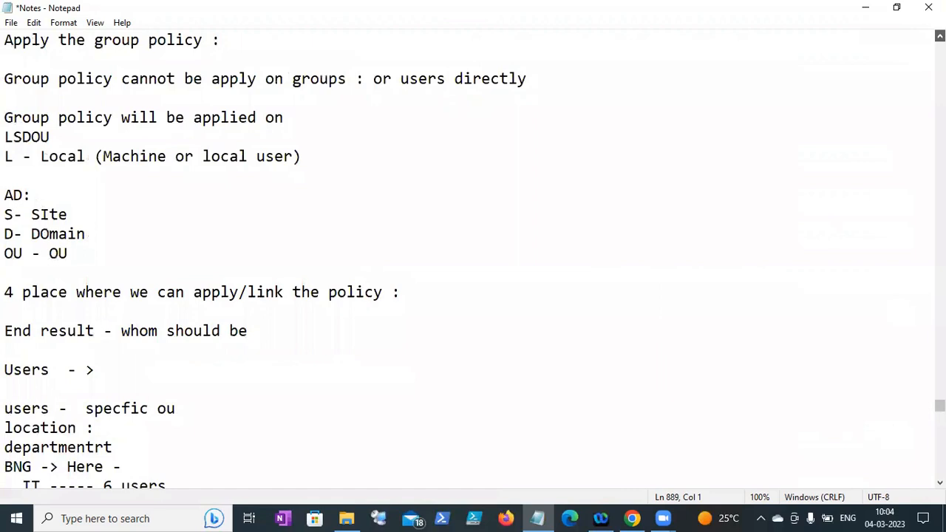
pyautogui.scroll(2, 473, 259)
pyautogui.scroll(2, 472, 259)
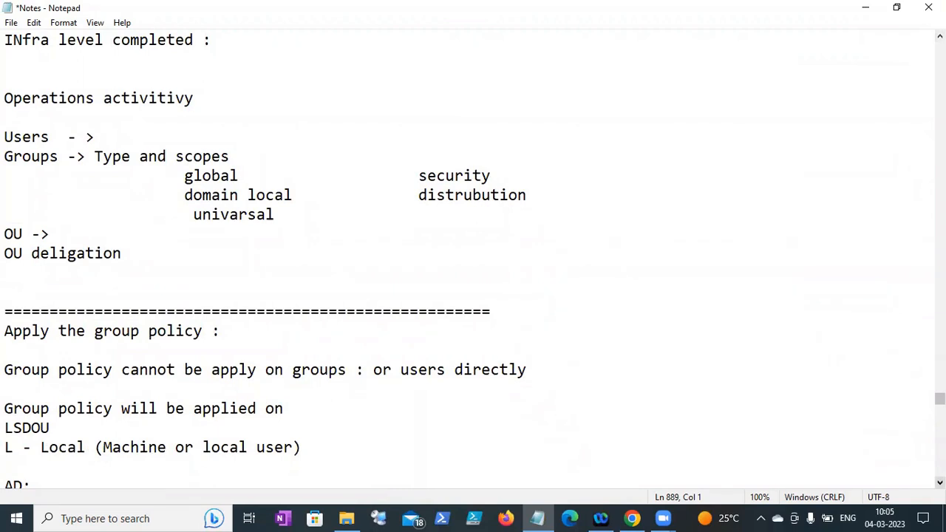
# - Scroll down past the LSDOU and wallpaper lines to the 'Two way to policy apply' notes
pyautogui.scroll(-4, 473, 259)
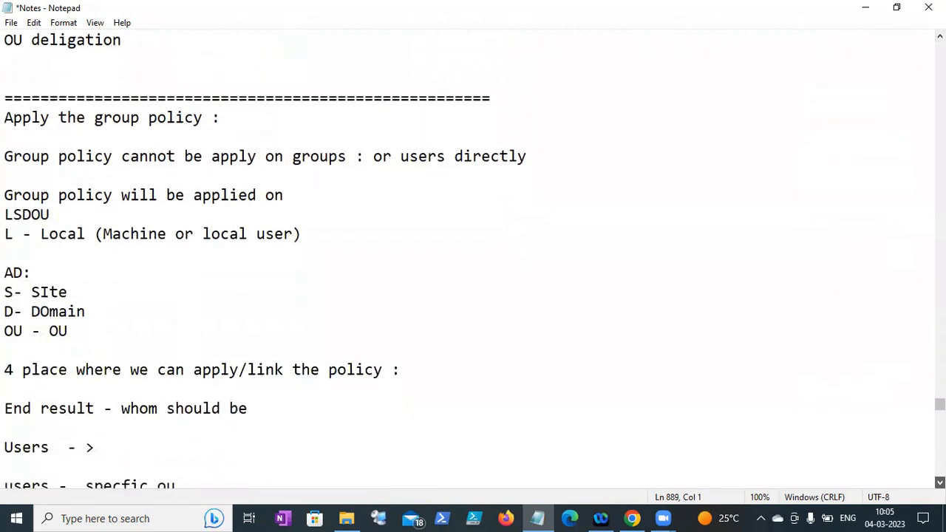
pyautogui.scroll(-1, 473, 259)
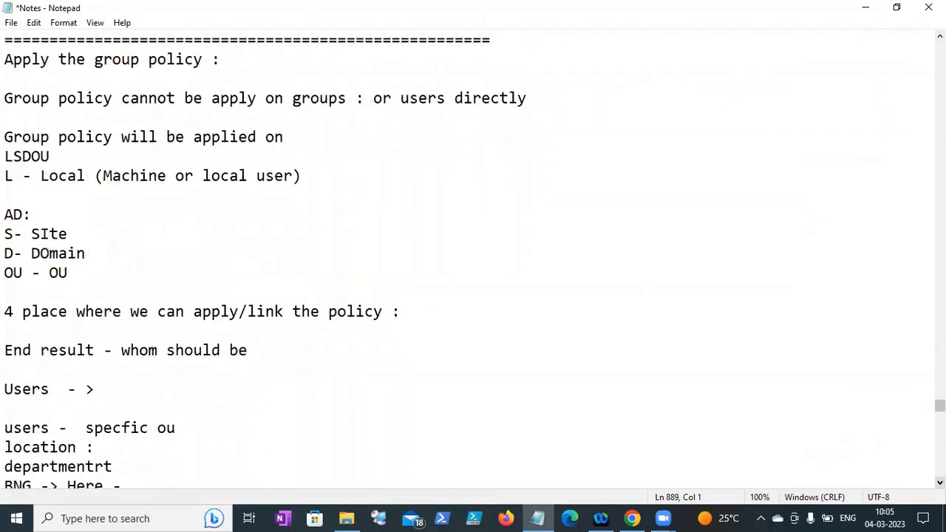
pyautogui.scroll(-1, 473, 258)
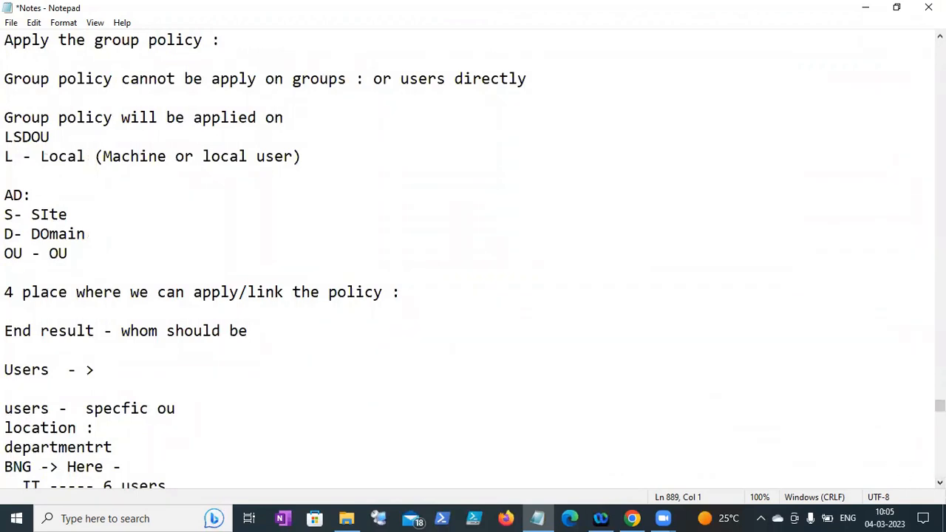
pyautogui.scroll(-8, 939, 481)
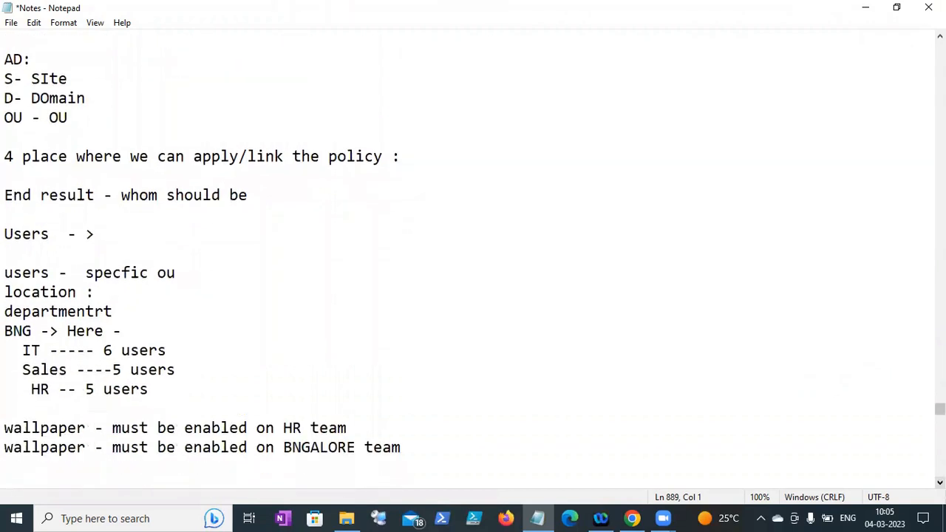
pyautogui.scroll(-3, 473, 259)
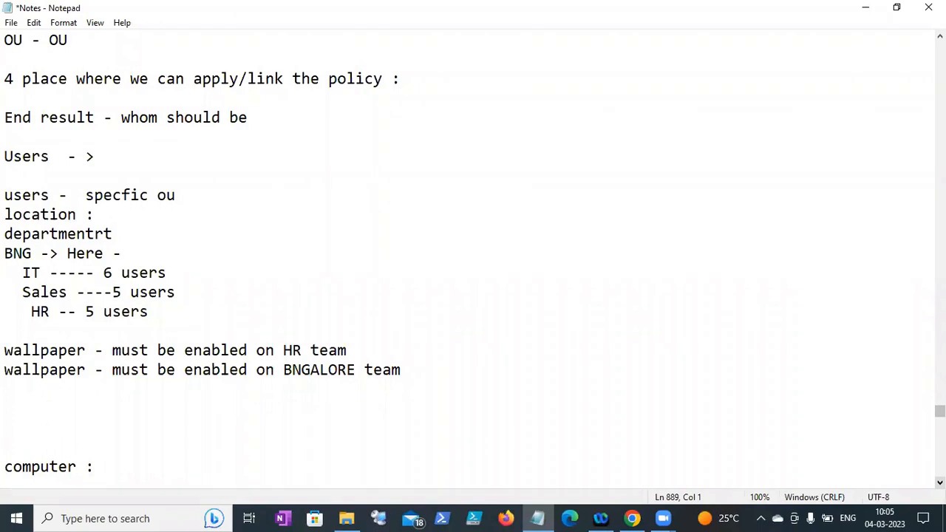
pyautogui.scroll(-1, 473, 259)
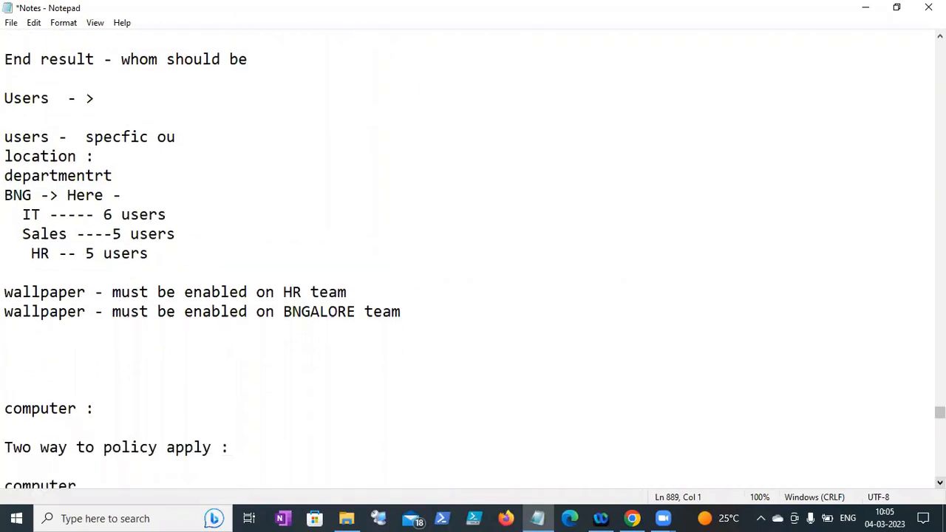
pyautogui.scroll(-1, 473, 259)
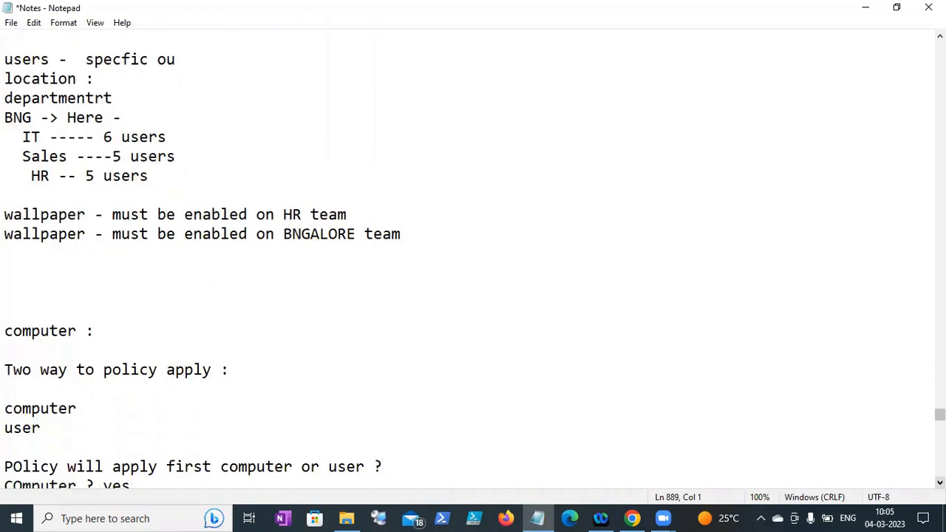
pyautogui.scroll(-1, 473, 259)
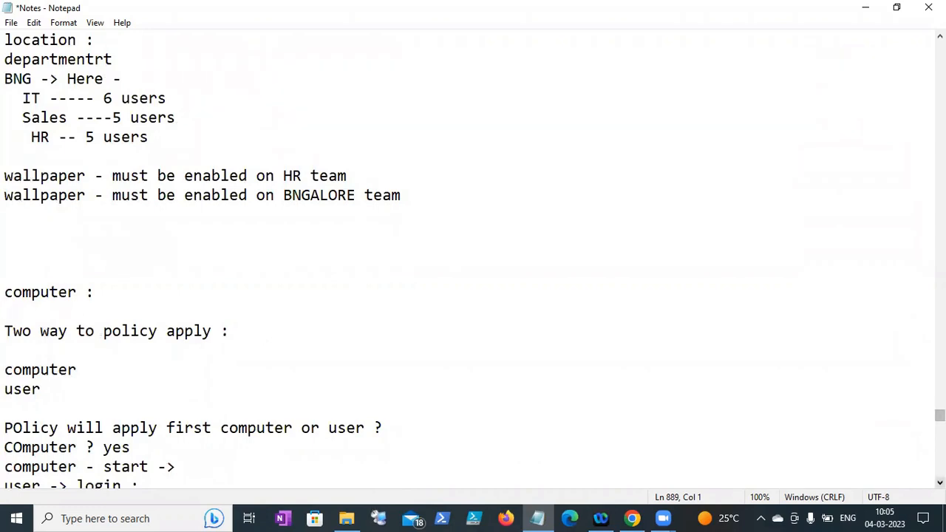
pyautogui.click(939, 482)
pyautogui.scroll(-1, 473, 261)
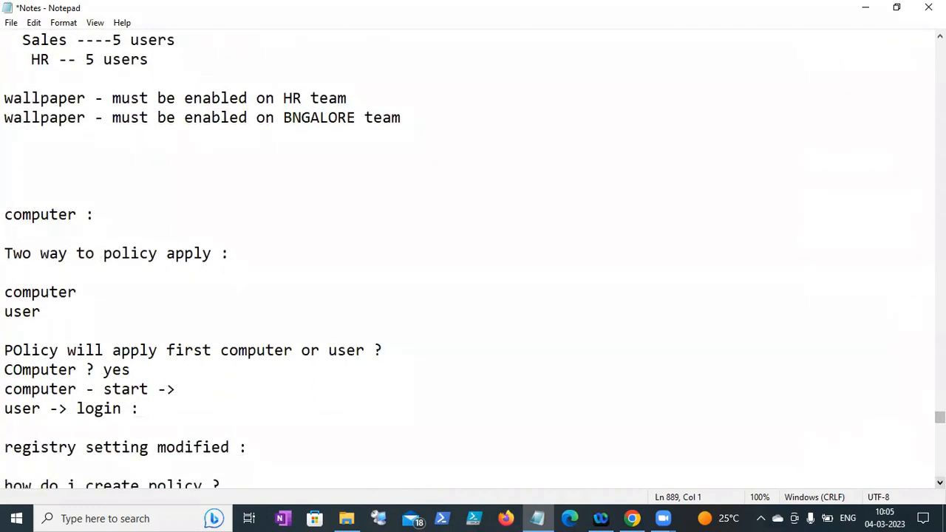
pyautogui.scroll(-3, 473, 261)
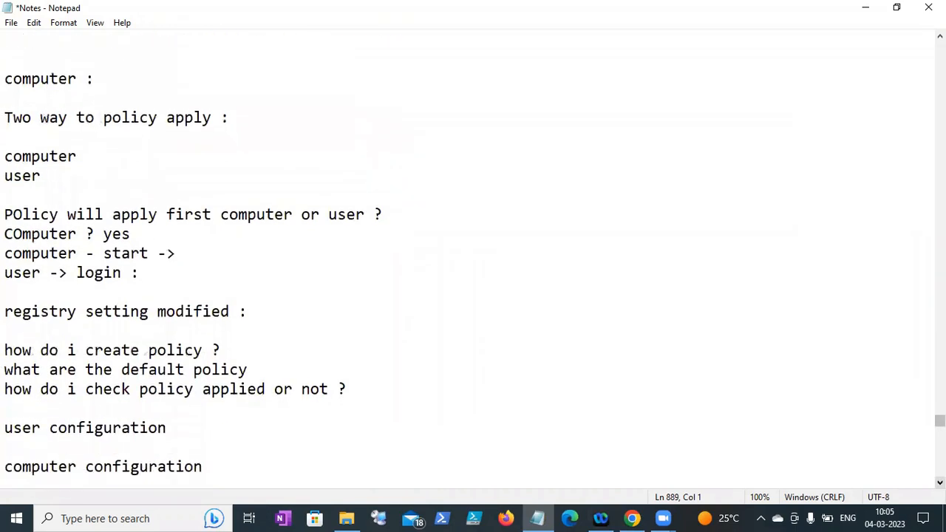
# - Highlight the phrase 'are the default policy' in the notes
pyautogui.click(939, 482)
pyautogui.click(939, 483)
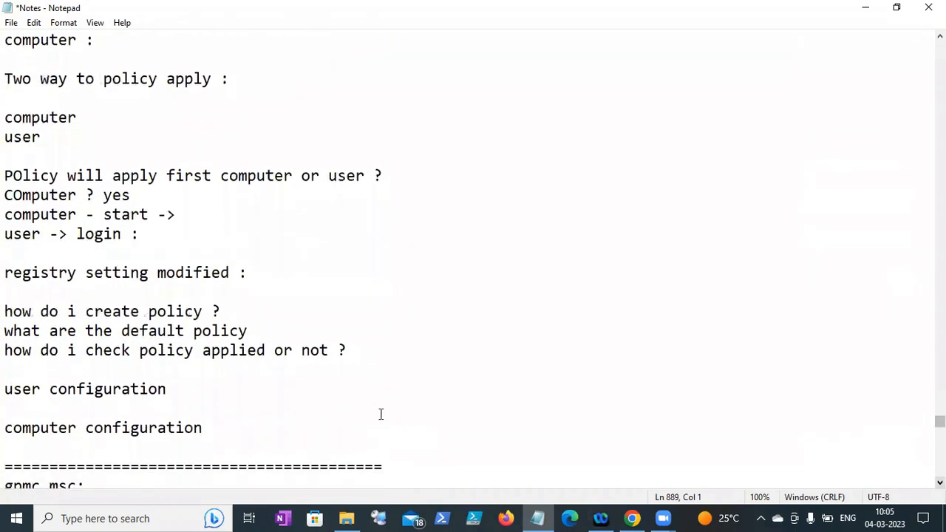
pyautogui.click(49, 330)
pyautogui.moveTo(52, 330); pyautogui.dragTo(274, 328)
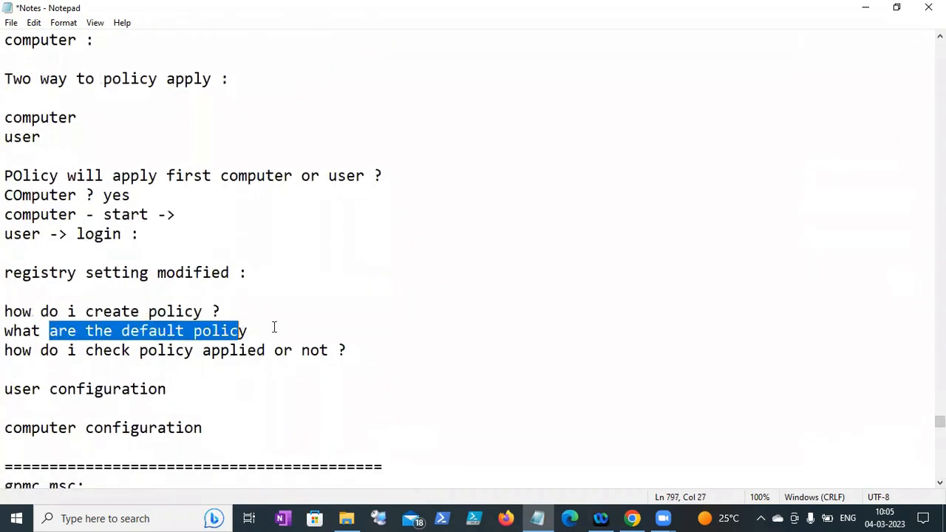
pyautogui.click(321, 327)
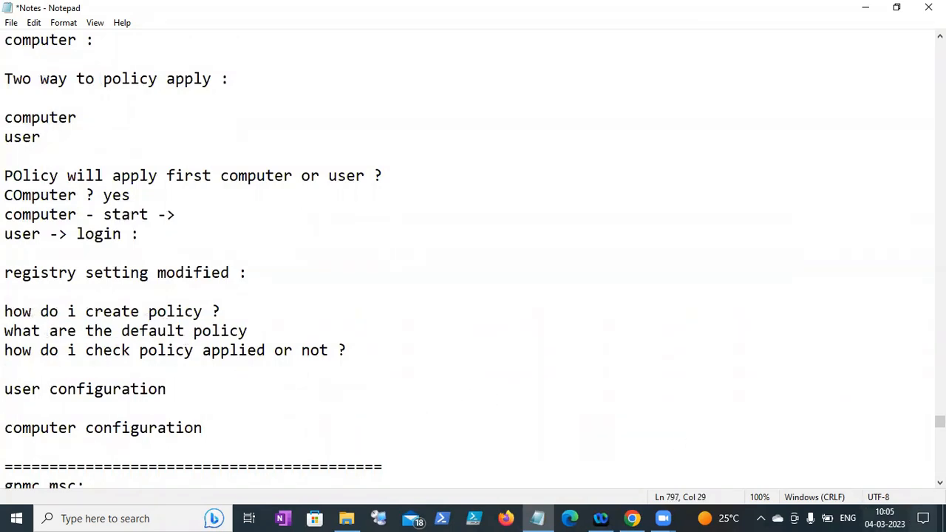
# - Scroll to the default policy list and highlight Default domain policy and Default domain controller policy
pyautogui.click(939, 483)
pyautogui.click(939, 482)
pyautogui.click(939, 482)
pyautogui.scroll(-2, 467, 260)
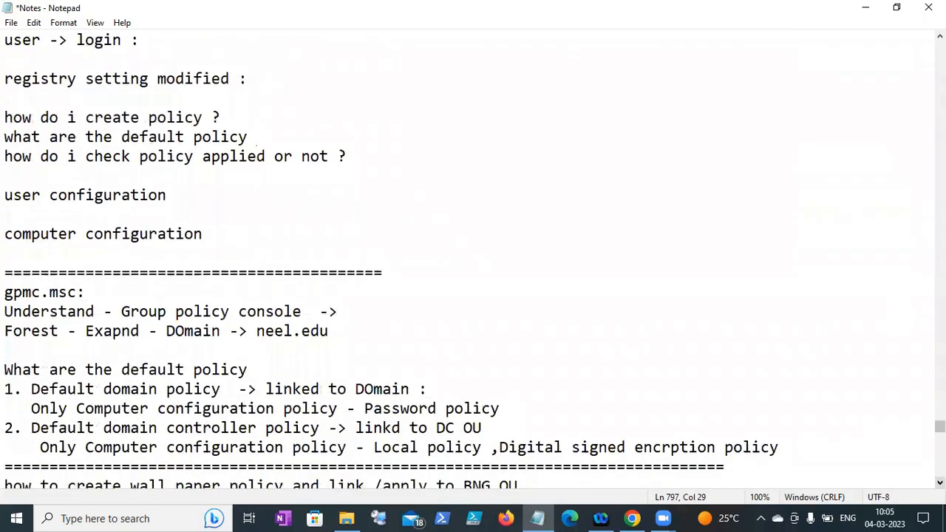
pyautogui.click(939, 483)
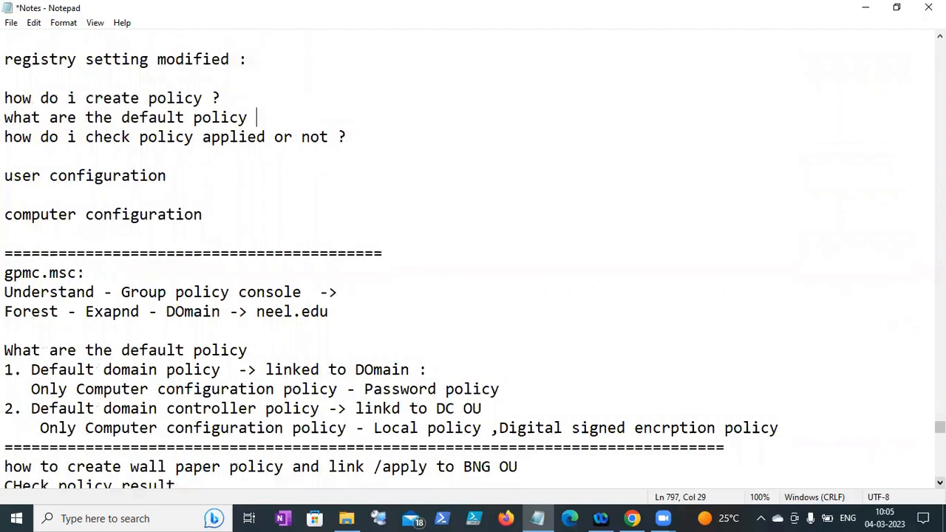
pyautogui.scroll(-1, 467, 259)
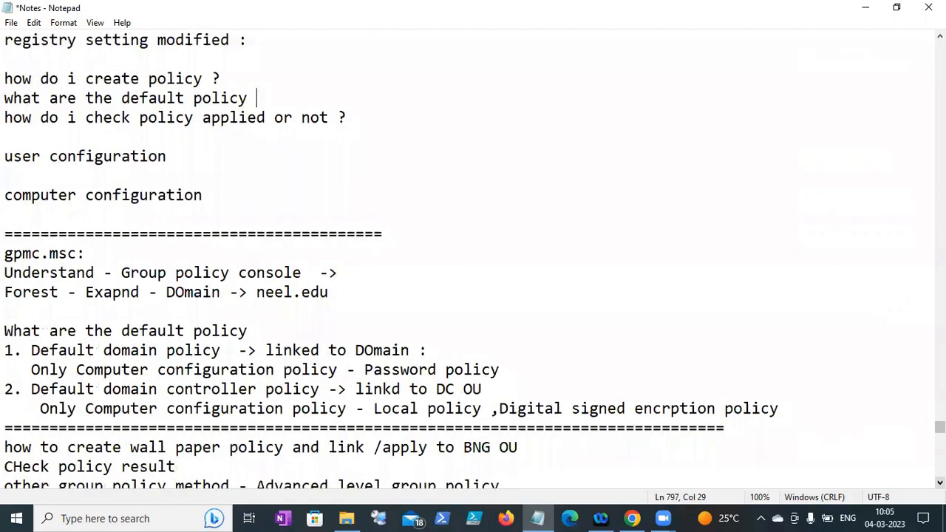
pyautogui.click(940, 483)
pyautogui.click(939, 483)
pyautogui.click(940, 482)
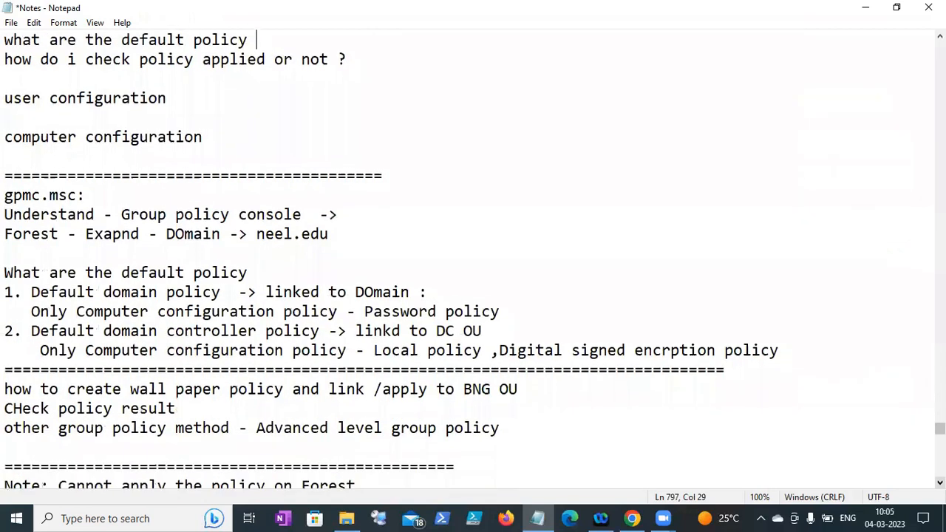
pyautogui.moveTo(31, 291); pyautogui.dragTo(221, 292)
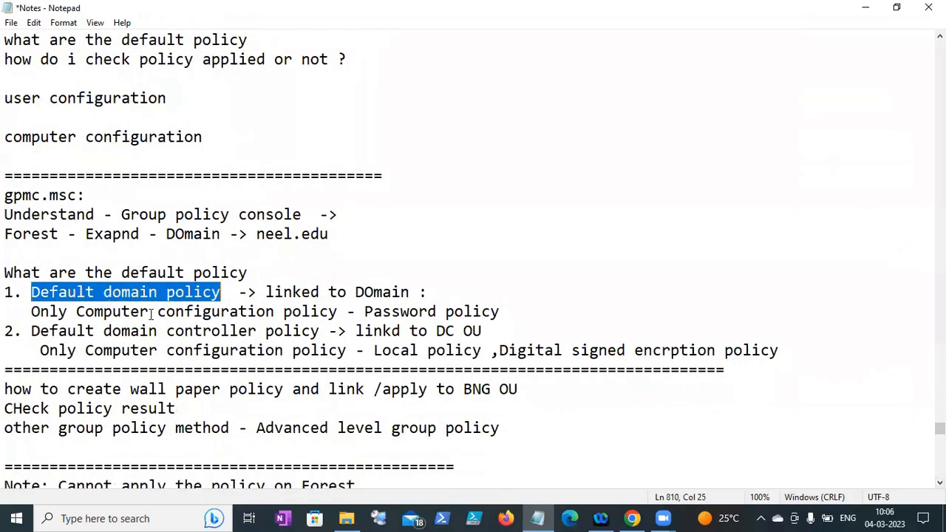
pyautogui.moveTo(33, 330); pyautogui.dragTo(222, 331)
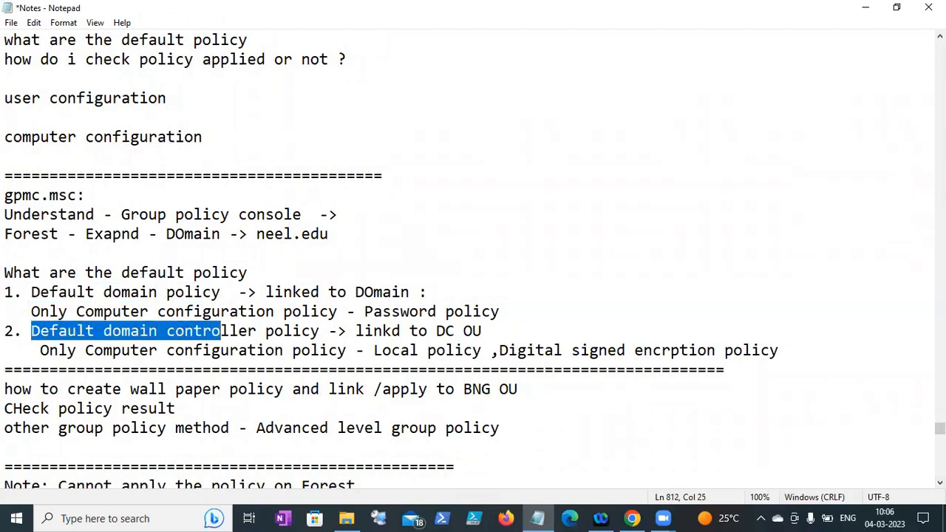
pyautogui.click(939, 482)
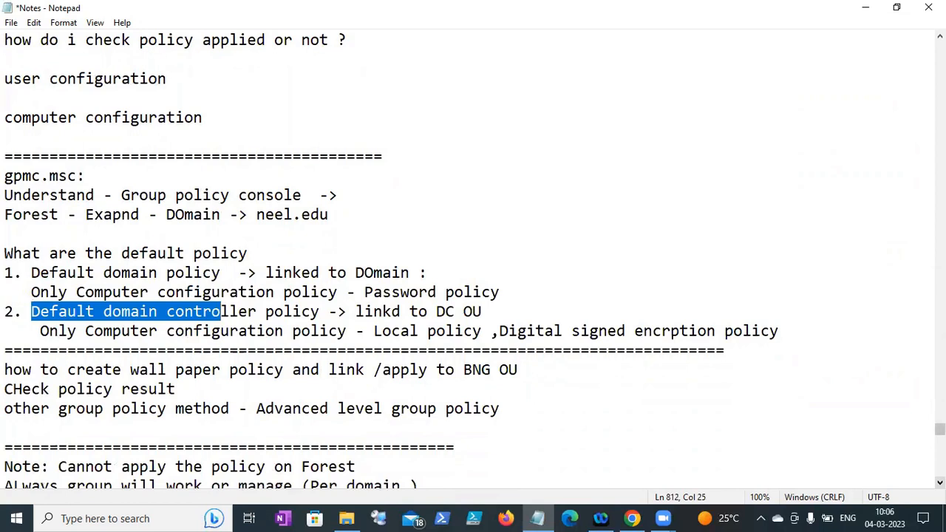
pyautogui.scroll(-7, 939, 473)
pyautogui.scroll(-7, 940, 473)
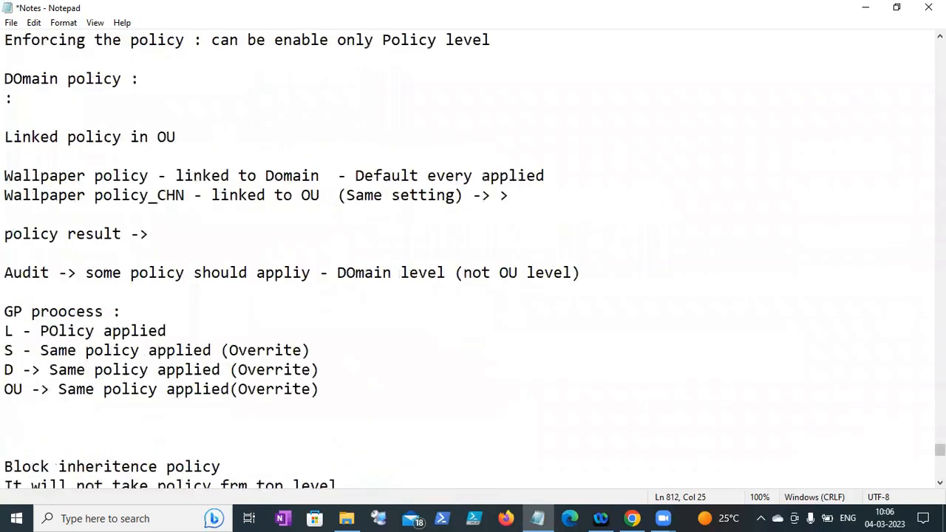
pyautogui.scroll(-7, 939, 473)
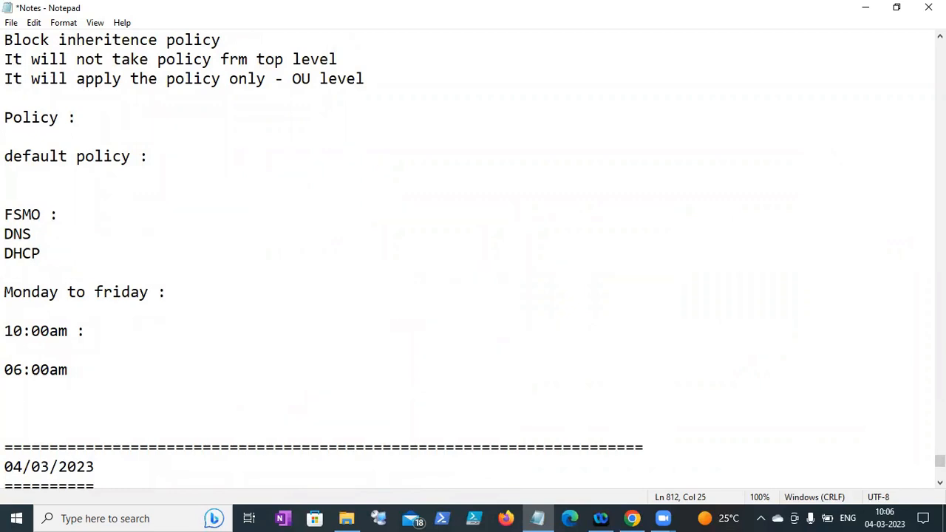
pyautogui.scroll(7, 473, 258)
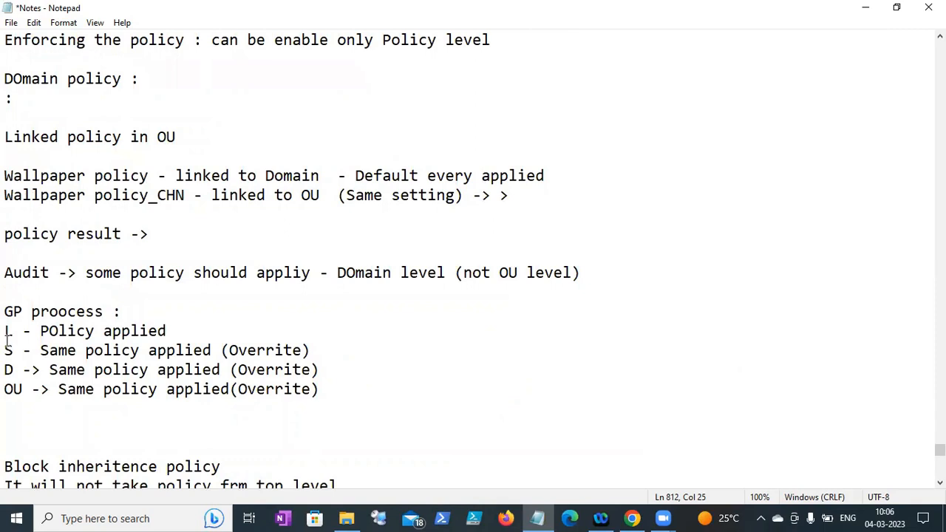
pyautogui.moveTo(4, 331); pyautogui.dragTo(287, 390)
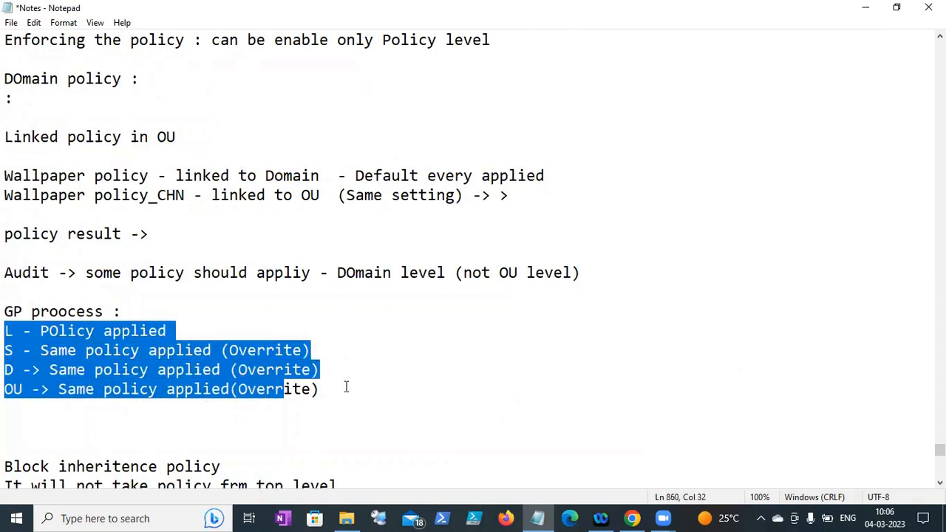
pyautogui.click(467, 413)
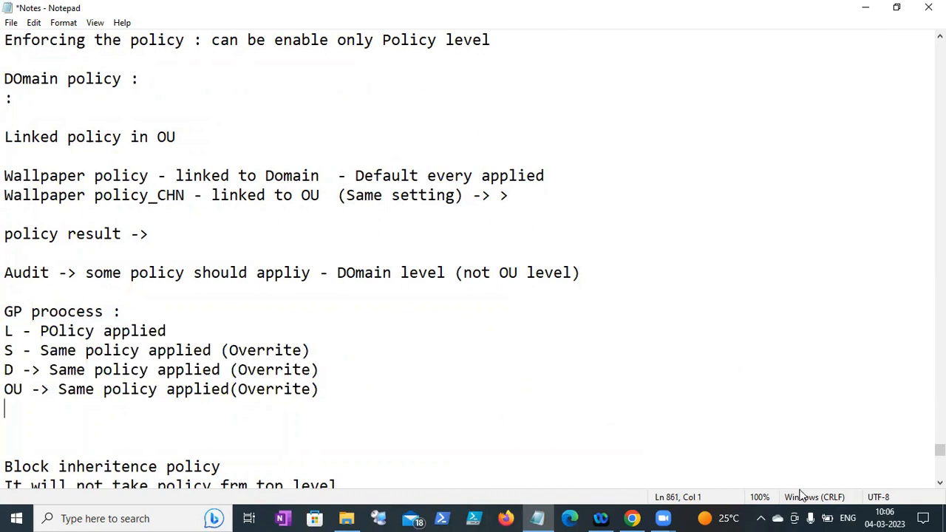
pyautogui.scroll(-1, 473, 258)
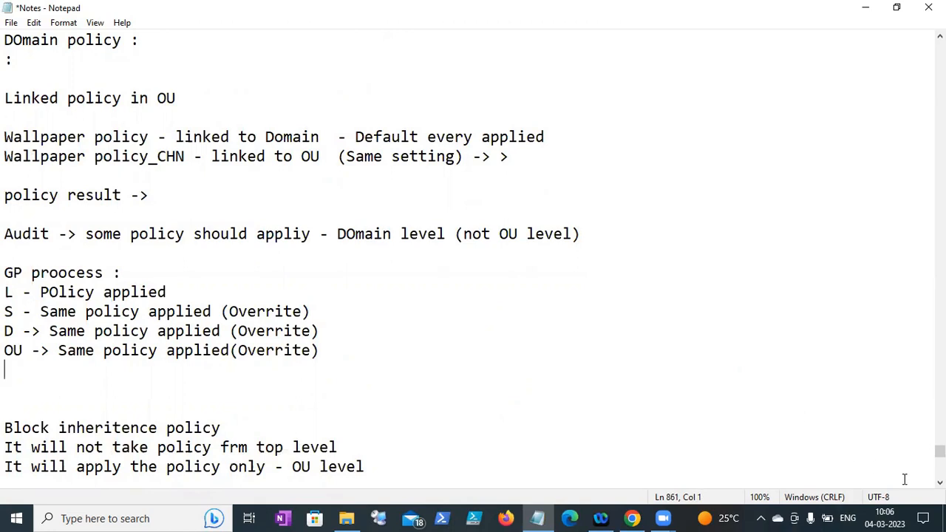
pyautogui.click(940, 483)
pyautogui.click(939, 483)
pyautogui.click(940, 483)
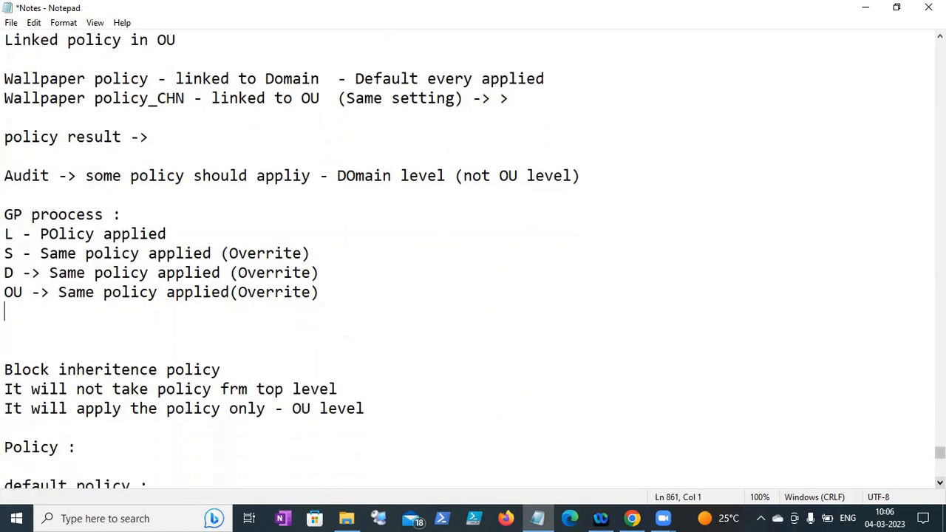
pyautogui.click(940, 482)
pyautogui.click(940, 483)
pyautogui.click(940, 483)
pyautogui.click(939, 482)
pyautogui.click(940, 482)
pyautogui.click(940, 483)
pyautogui.click(940, 482)
pyautogui.click(940, 482)
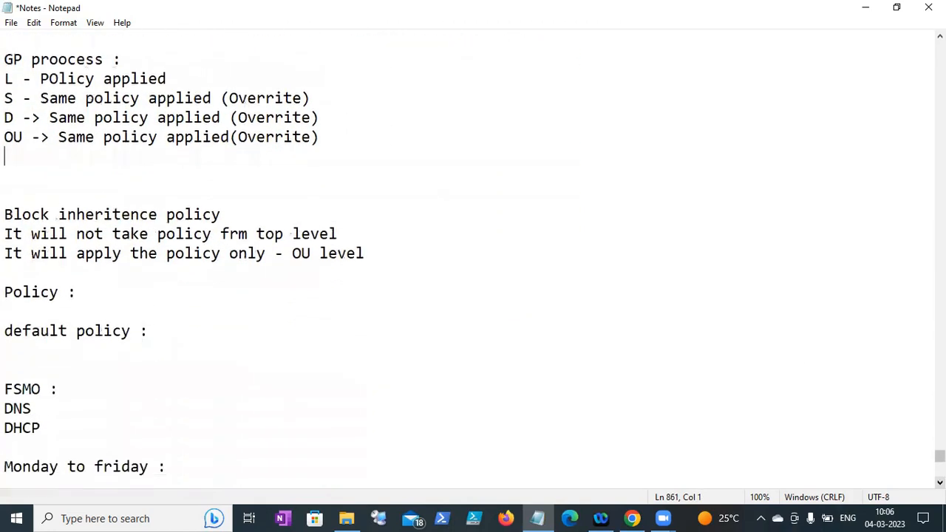
pyautogui.click(939, 483)
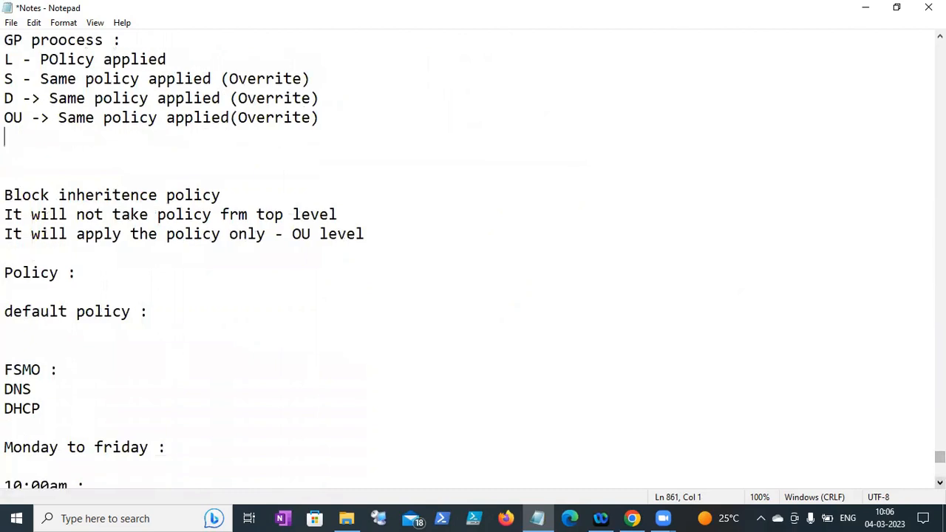
pyautogui.moveTo(940, 457); pyautogui.dragTo(940, 442)
pyautogui.moveTo(6, 122); pyautogui.dragTo(452, 158)
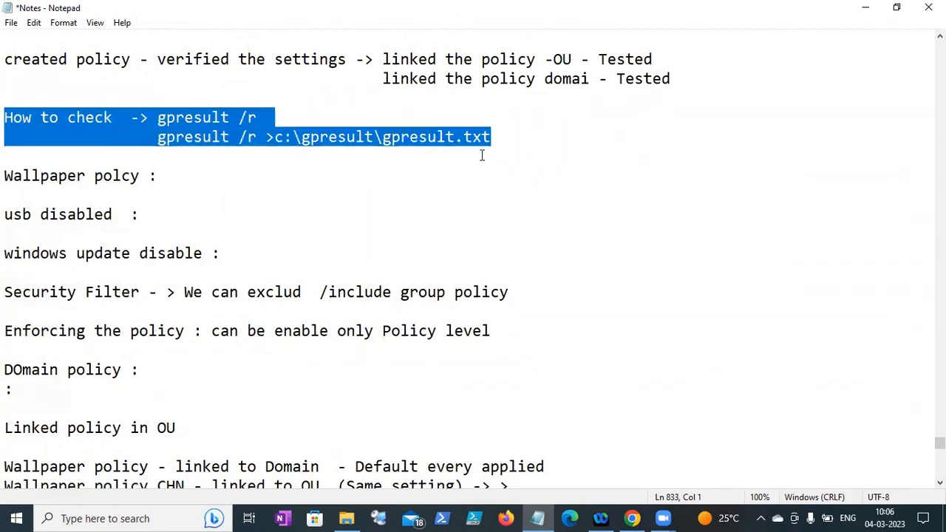
pyautogui.click(494, 154)
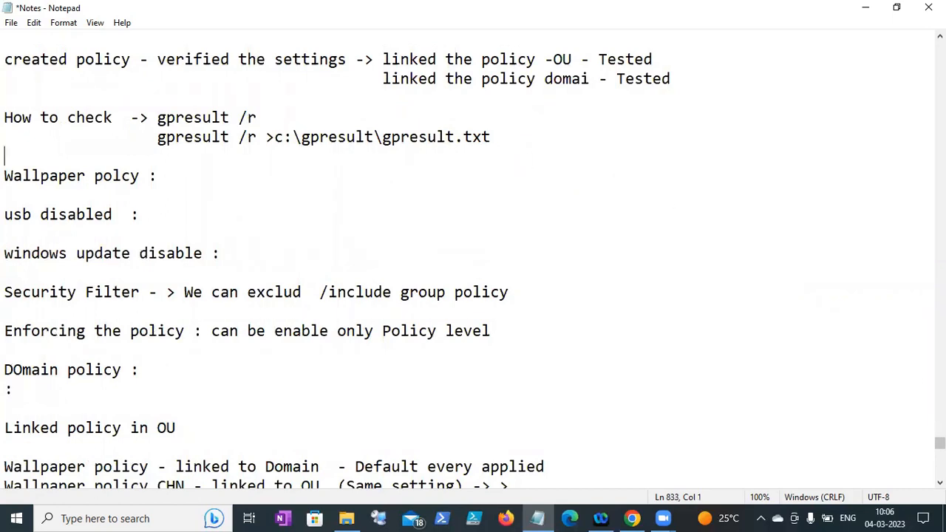
pyautogui.scroll(-15, 733, 410)
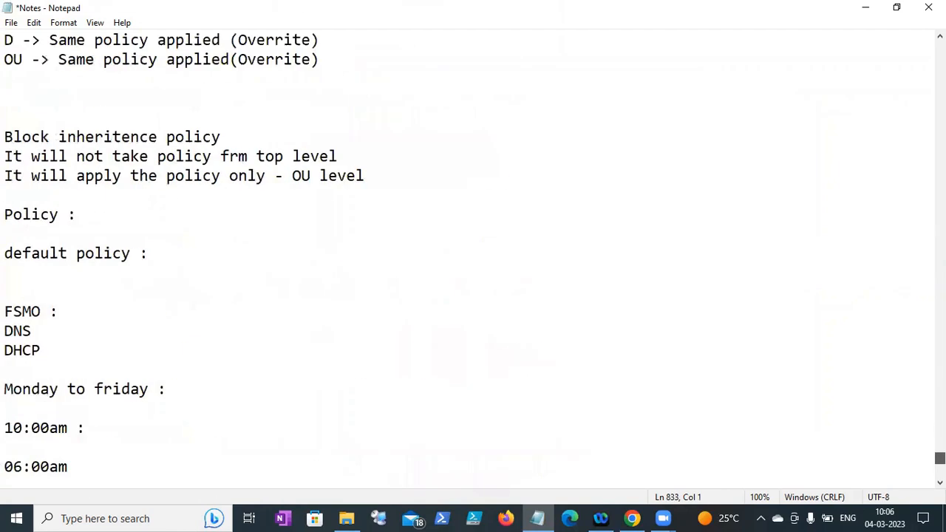
# - Type the heading 'Basic Group policy dicussed :' under Recap
pyautogui.click(32, 275)
pyautogui.write('Basic ')
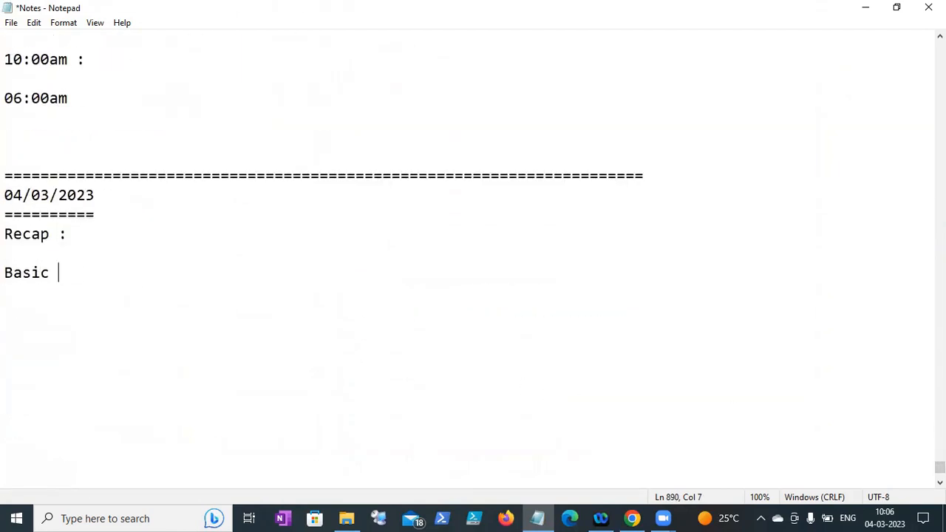
pyautogui.write('Group polo')
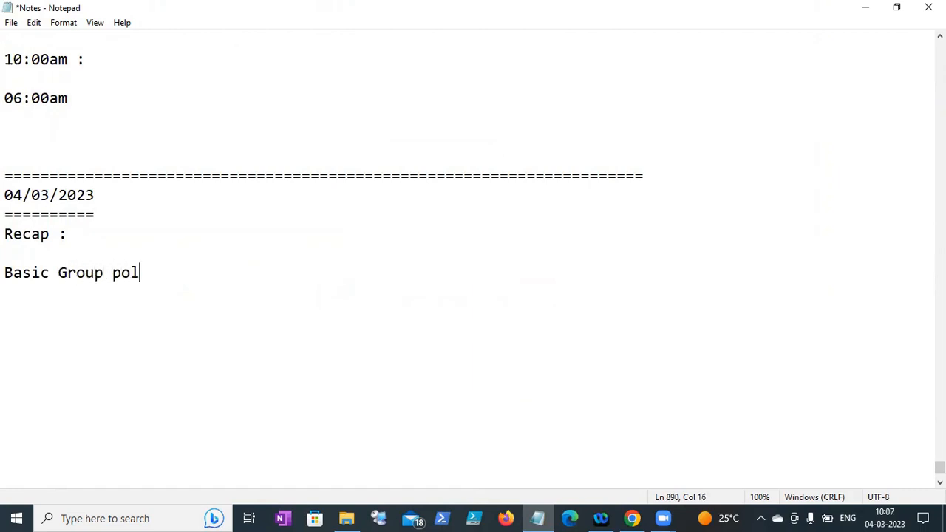
pyautogui.press('BackSpace')
pyautogui.write('icy dicussed :')
pyautogui.press('Return')
pyautogui.press('Return')
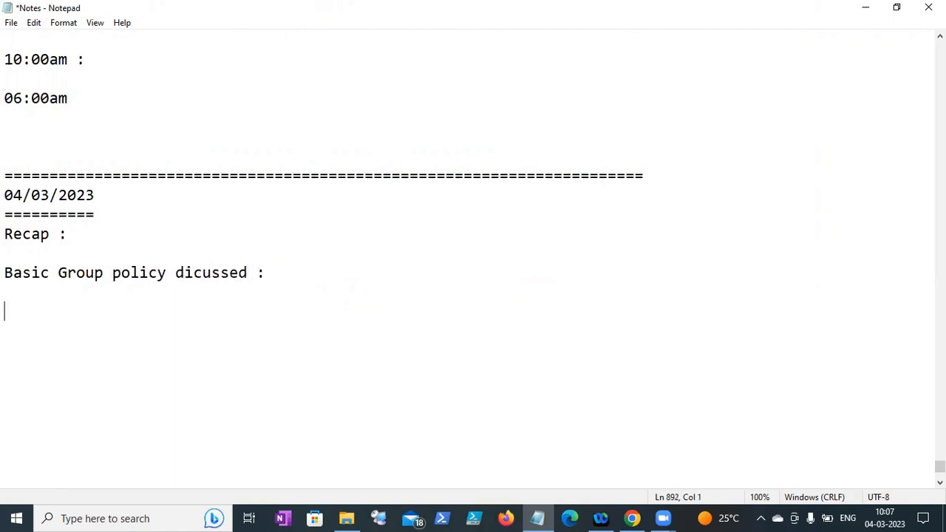
# - Add the lines 'How to create GP', 'How to configure GP' and 'How to check result of GP'
pyautogui.write('Wha')
pyautogui.press('BackSpace')
pyautogui.press('BackSpace')
pyautogui.press('BackSpace')
pyautogui.write('How to create GP')
pyautogui.press('Return')
pyautogui.write('HO')
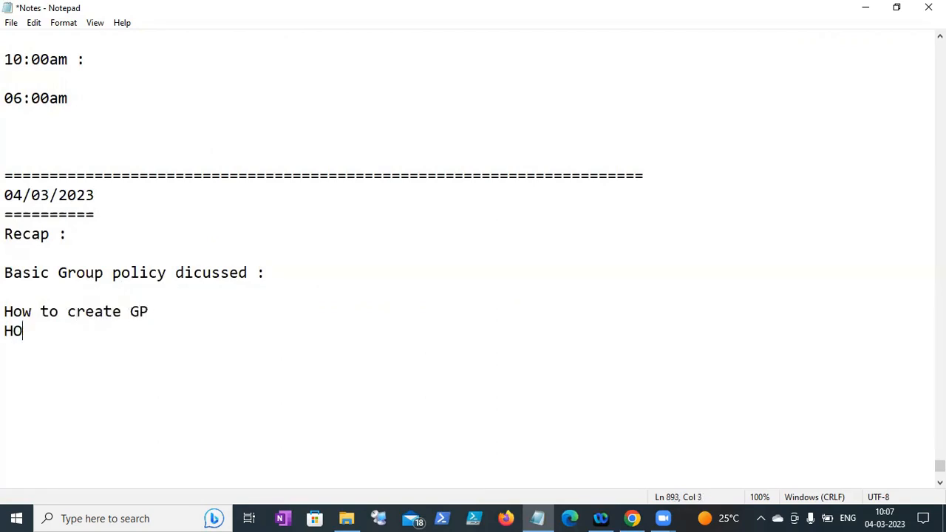
pyautogui.press('BackSpace')
pyautogui.write('w to configure GP')
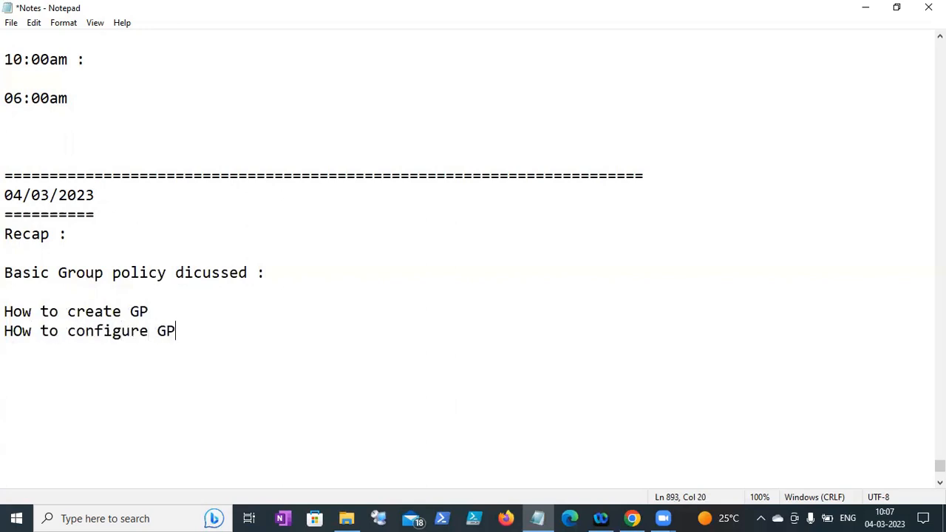
pyautogui.press('Return')
pyautogui.write('How to chec')
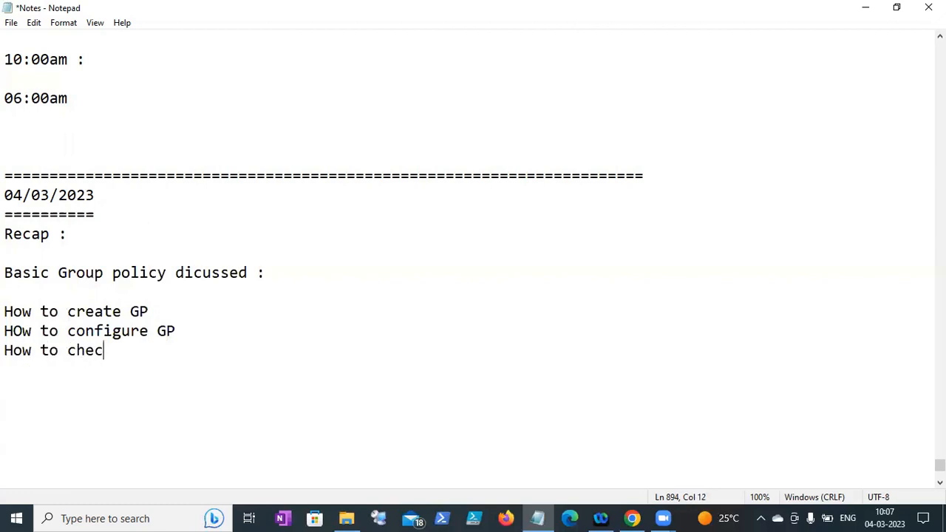
pyautogui.write('k result ')
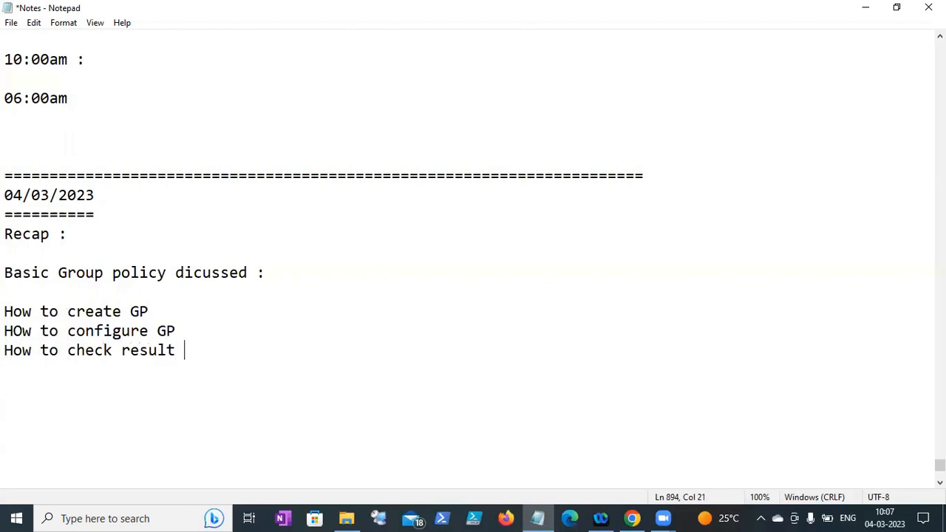
pyautogui.write('of GP')
pyautogui.press('Return')
# - Add 'GPO -> test -> link where u need to link OU, Domain or Domain controller, Site'
pyautogui.write('GPO')
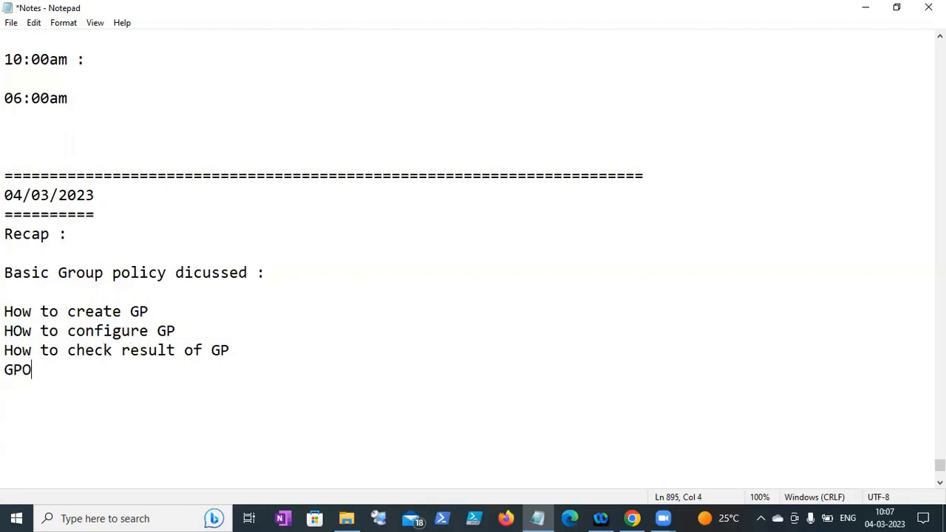
pyautogui.write(' - > test -> link wh')
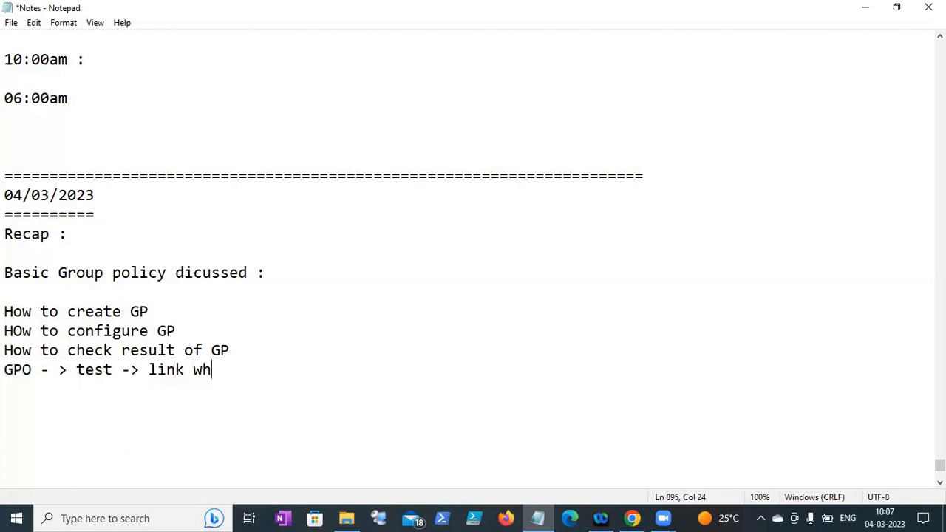
pyautogui.write('ere u need l')
pyautogui.press('BackSpace')
pyautogui.write('t')
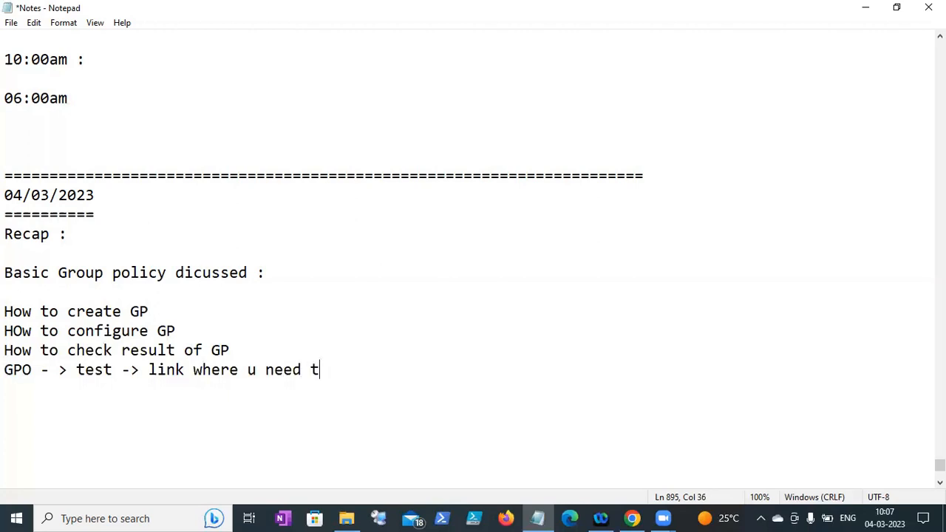
pyautogui.write('o link OU m')
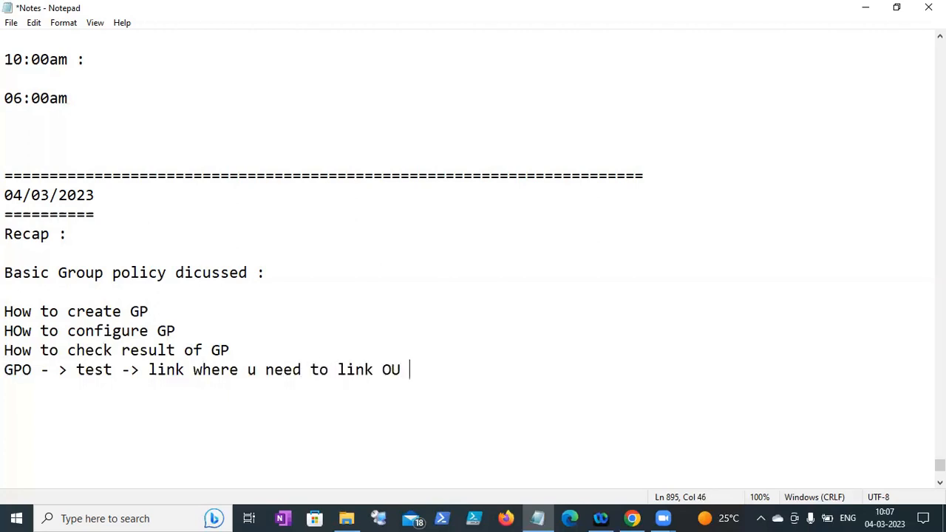
pyautogui.write('main,')
pyautogui.press('BackSpace')
pyautogui.press('BackSpace')
pyautogui.press('BackSpace')
pyautogui.press('BackSpace')
pyautogui.press('BackSpace')
pyautogui.press('BackSpace')
pyautogui.press('BackSpace')
pyautogui.press('BackSpace')
pyautogui.press('BackSpace')
pyautogui.write(',DOmain or ')
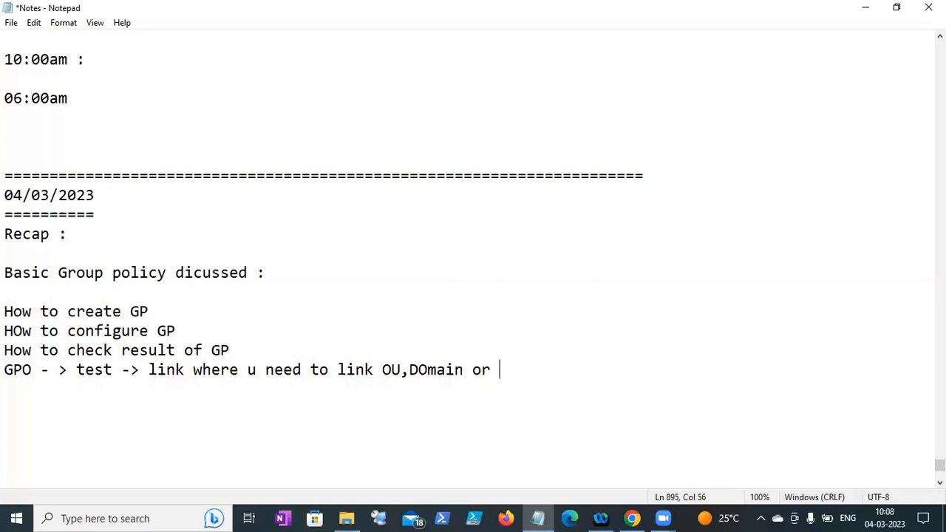
pyautogui.write('Domain co')
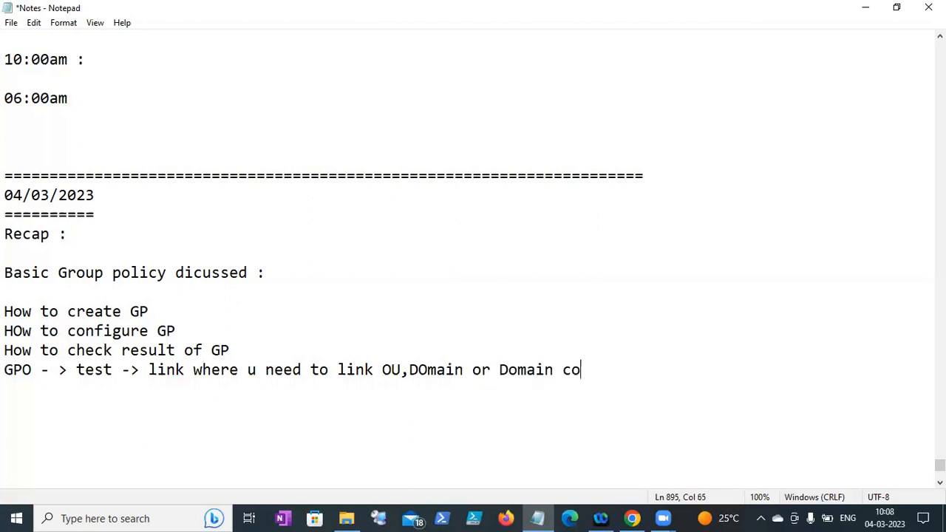
pyautogui.write('ntrpller')
pyautogui.press('BackSpace')
pyautogui.press('BackSpace')
pyautogui.press('BackSpace')
pyautogui.press('BackSpace')
pyautogui.press('BackSpace')
pyautogui.write('o')
pyautogui.write('ller,Site')
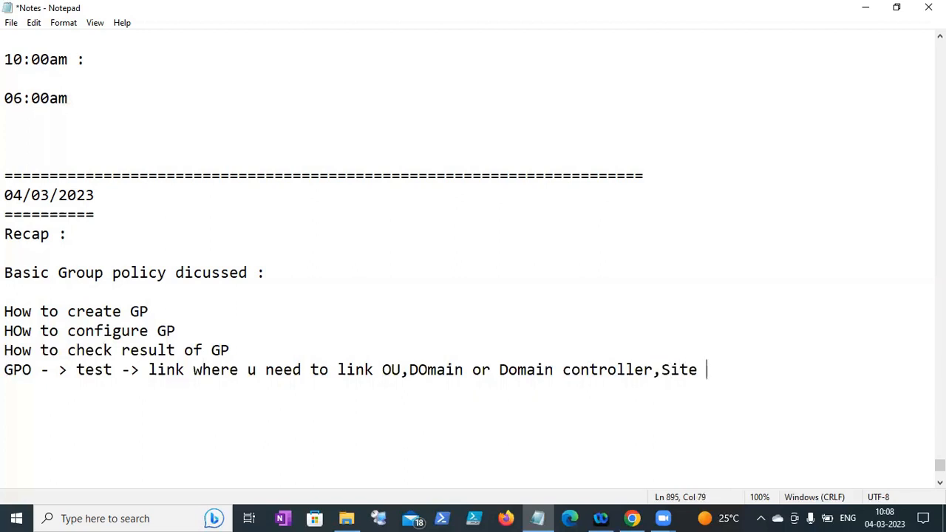
pyautogui.press('Return')
# - Start the recap line 'How do we security filtering (create group)'
pyautogui.write('How do')
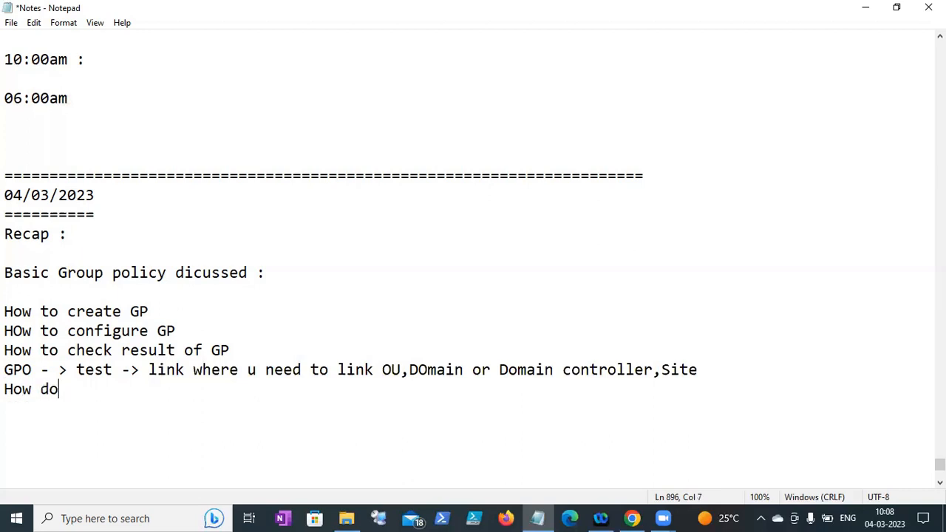
pyautogui.write(' we securityu')
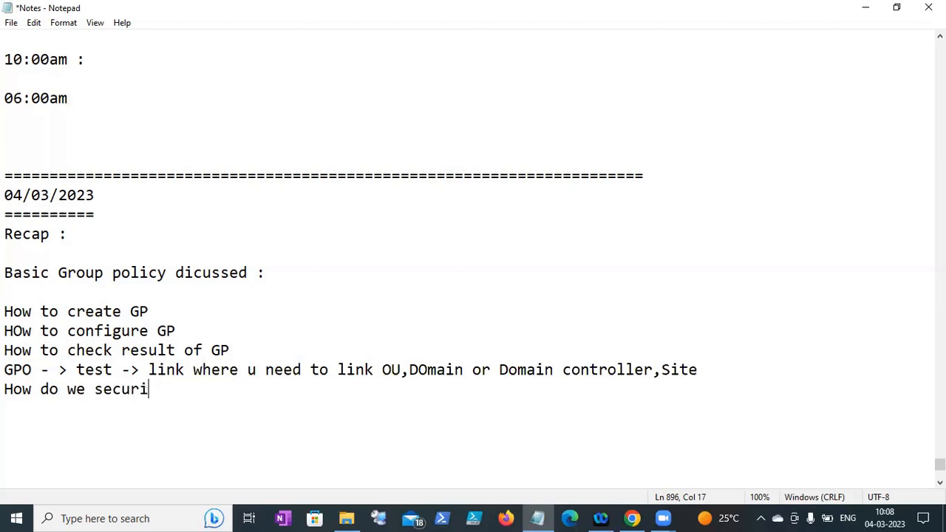
pyautogui.press('BackSpace')
pyautogui.write('filteroi')
pyautogui.press('BackSpace')
pyautogui.press('BackSpace')
pyautogui.write('ing (')
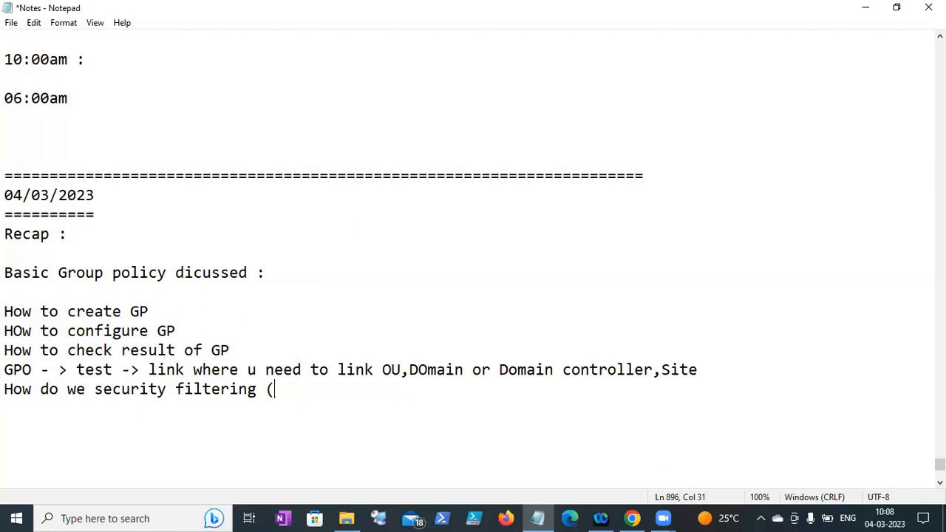
pyautogui.write('create group ')
pyautogui.write(')')
# - Finish with 'allow or deny the policy' and close the recap with a row of '=' signs
pyautogui.press('BackSpace')
pyautogui.write(')nallow or deni')
pyautogui.press('BackSpace')
pyautogui.write('y the poicy')
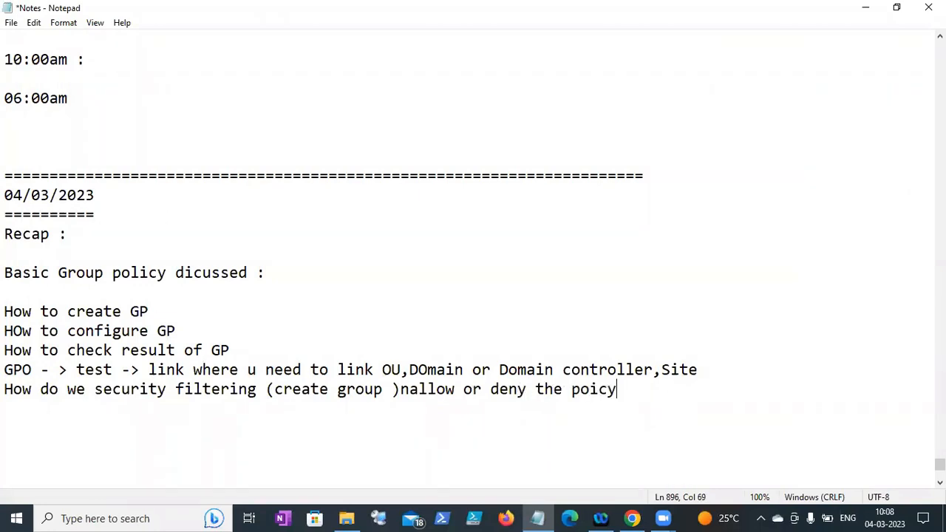
pyautogui.press('BackSpace')
pyautogui.press('BackSpace')
pyautogui.press('BackSpace')
pyautogui.press('BackSpace')
pyautogui.write('licy')
pyautogui.press('Return')
pyautogui.press('Return')
pyautogui.write('=========================================================================')
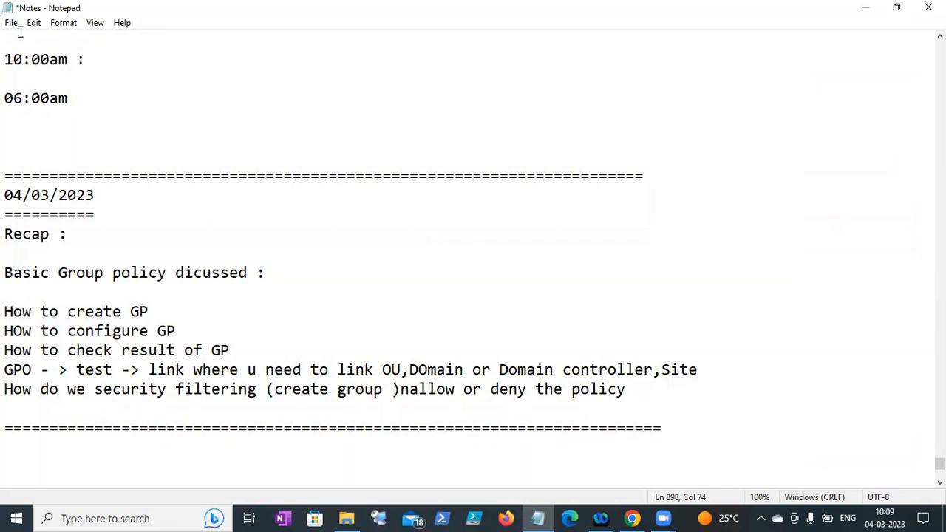
# - Save the notes and add the heading 'Advanced level groupolicy :' below the separator
pyautogui.click(11, 22)
pyautogui.click(33, 84)
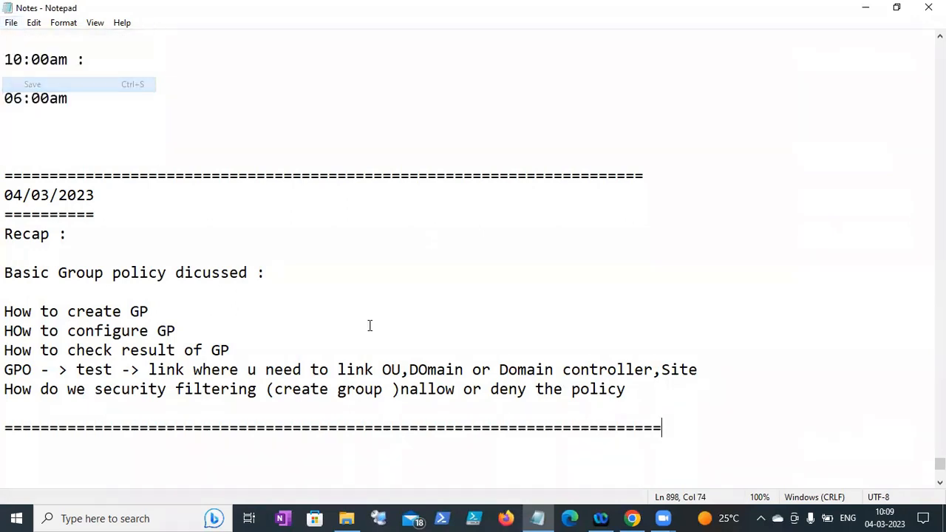
pyautogui.press('Return')
pyautogui.write('Advanced level')
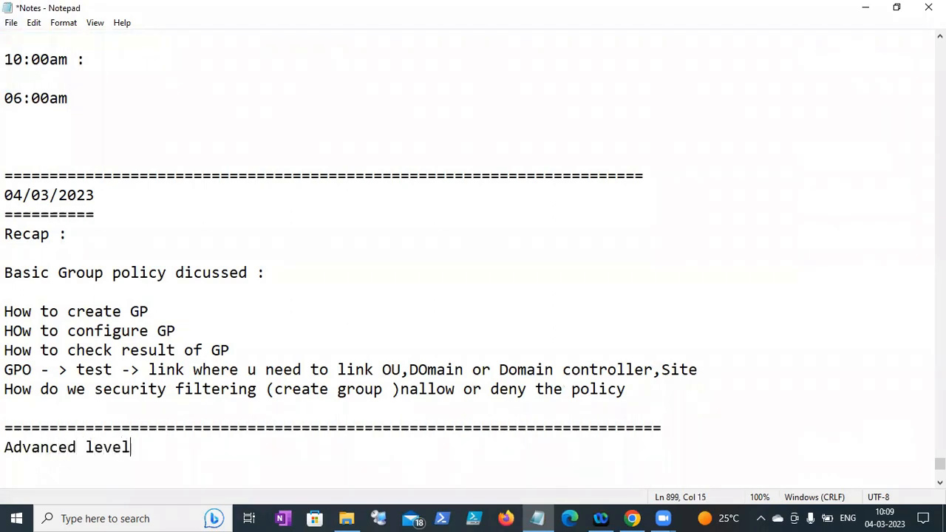
pyautogui.write(' groupolic')
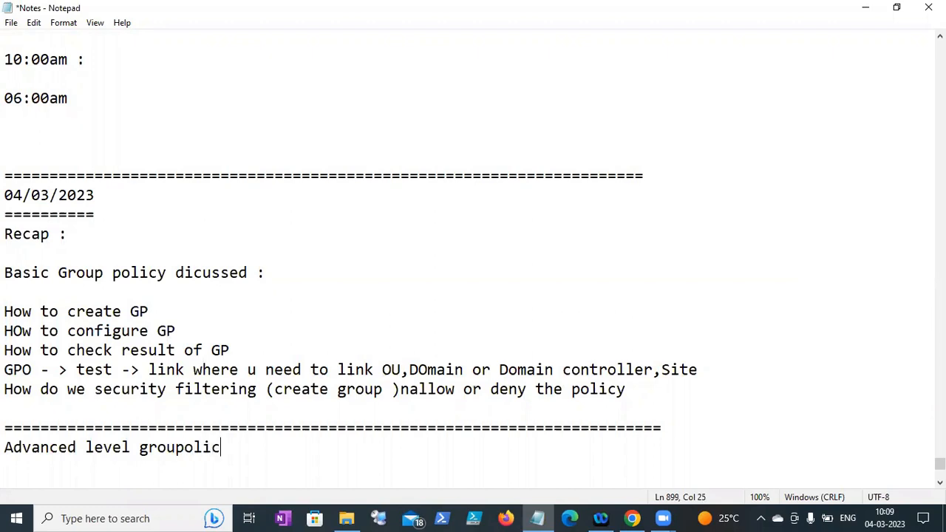
pyautogui.write('y :')
pyautogui.press('Return')
# - Select the recap topics and save Notes.txt again
pyautogui.moveTo(661, 392); pyautogui.dragTo(6, 311)
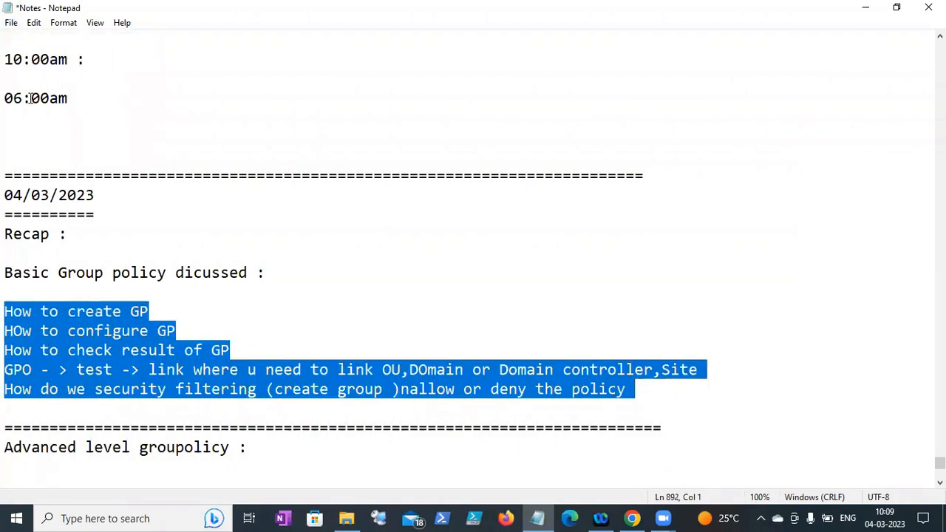
pyautogui.click(12, 25)
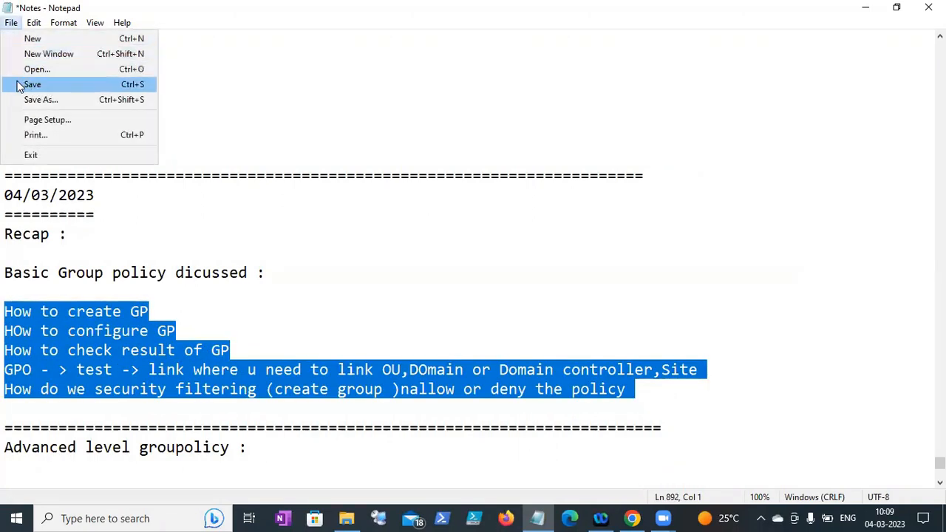
pyautogui.click(19, 85)
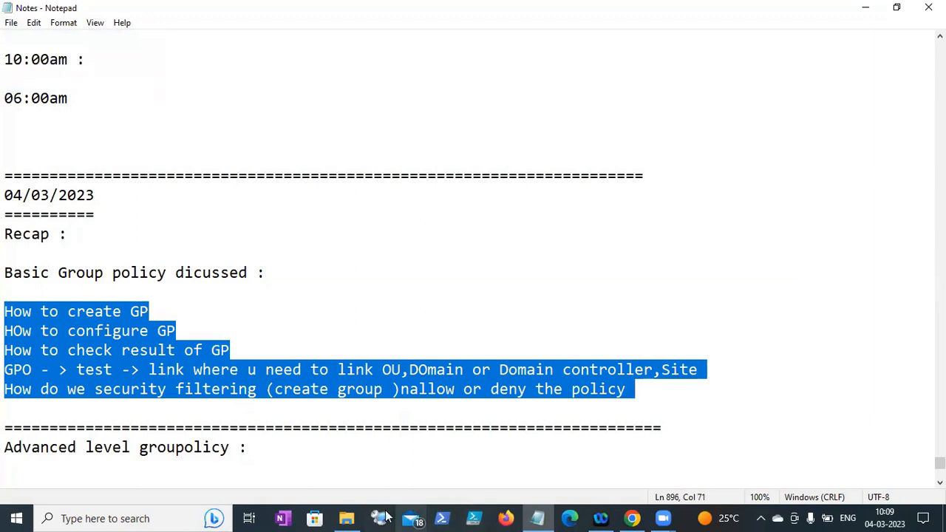
# - In a new Chrome tab, search Google for 'google cloud console'
pyautogui.click(632, 518)
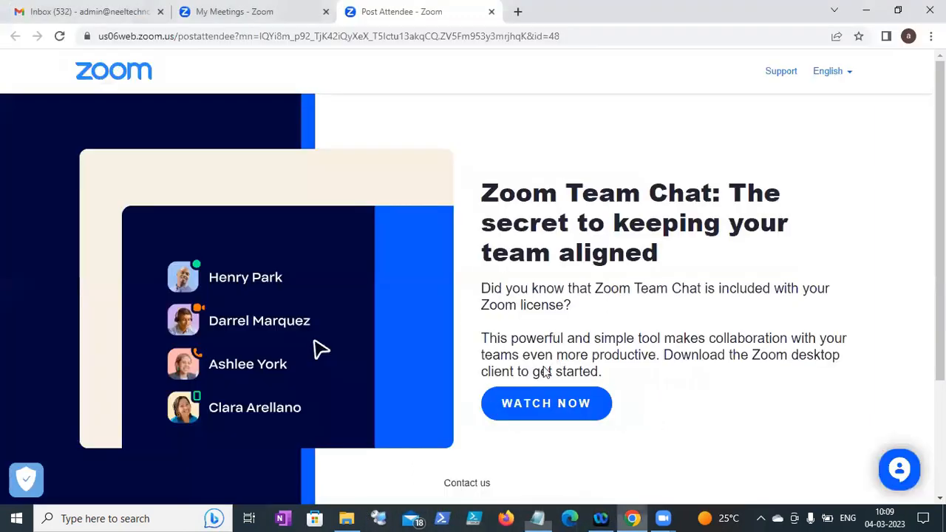
pyautogui.hotkey('ctrl', 't')
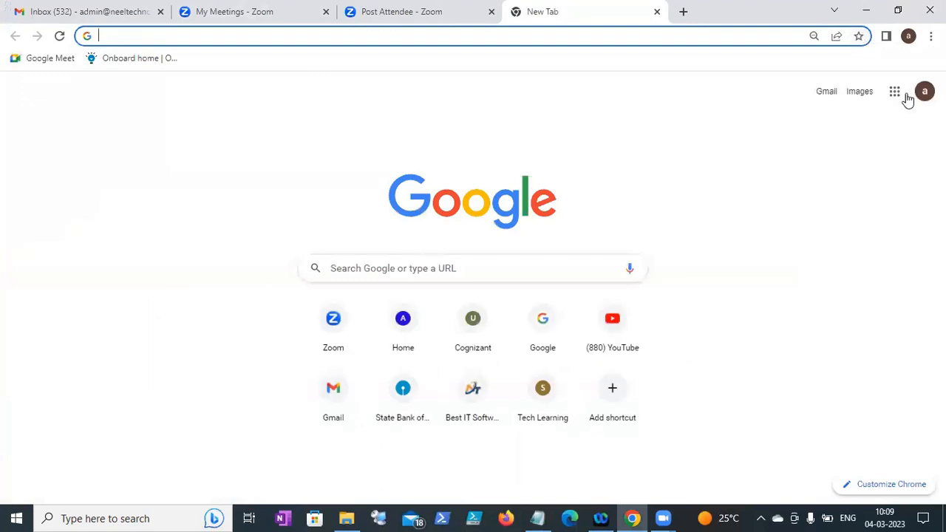
pyautogui.click(343, 264)
pyautogui.write('google')
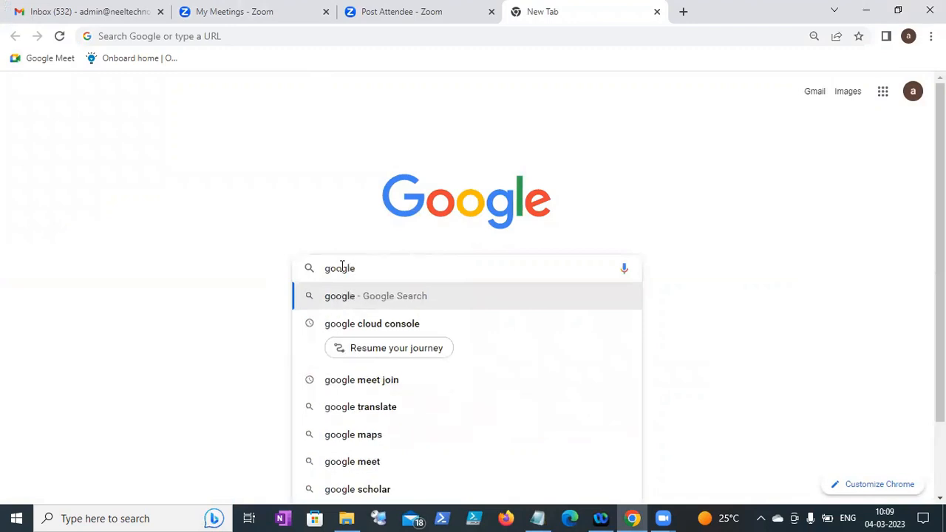
pyautogui.press('Down')
pyautogui.press('Return')
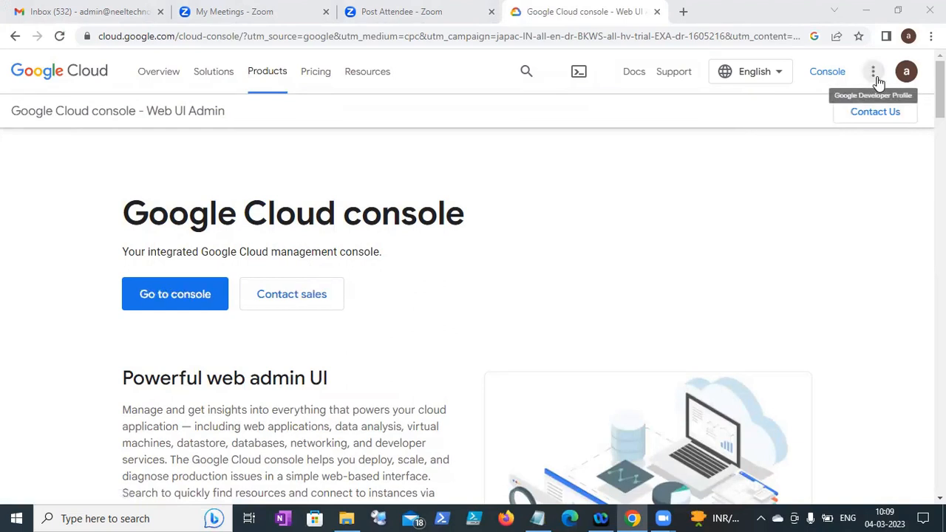
# - Enter the console, select the Jan2023-windowsserverbatch project, then switch back to Notepad
pyautogui.click(200, 300)
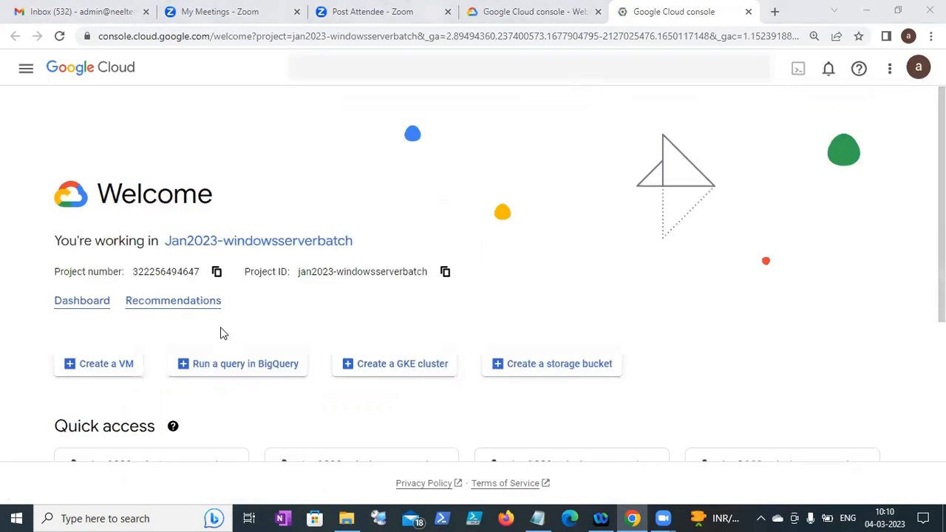
pyautogui.click(229, 242)
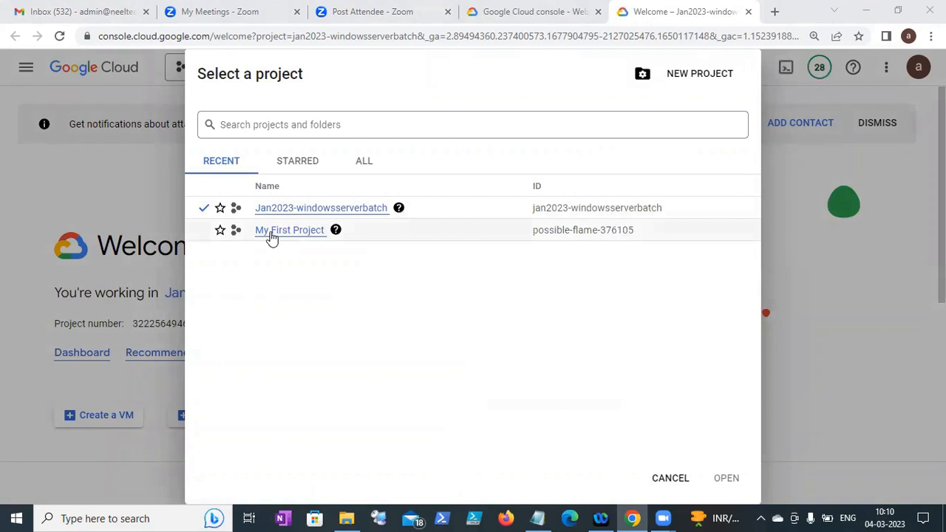
pyautogui.click(305, 210)
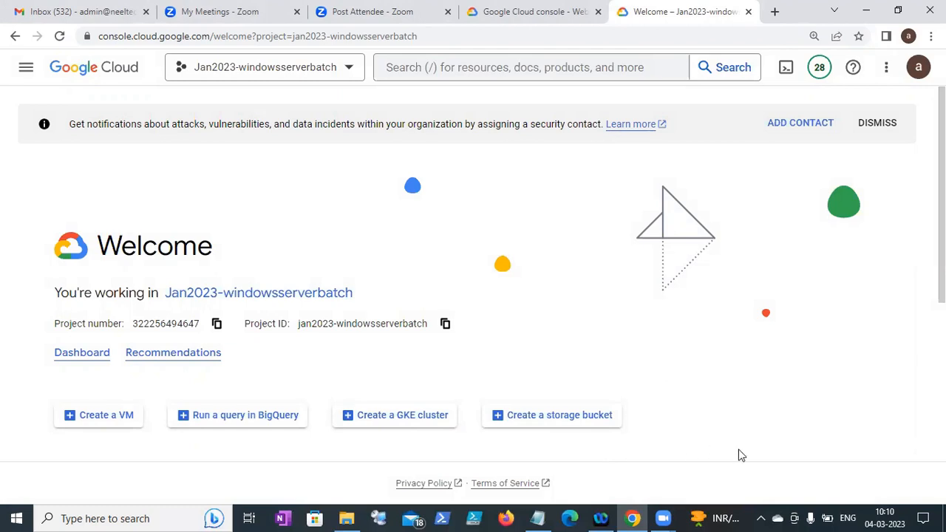
pyautogui.click(537, 518)
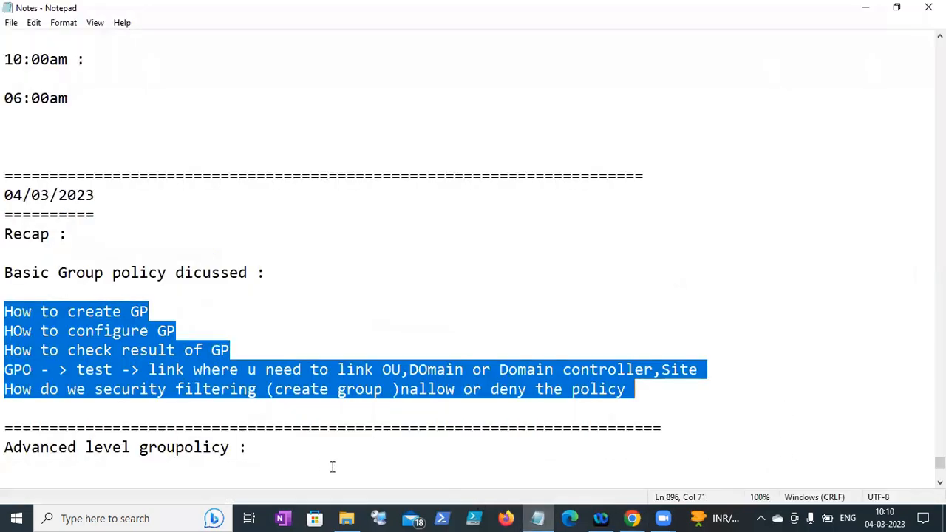
# - Select the recap through the advanced heading and save Notes.txt
pyautogui.moveTo(297, 456); pyautogui.dragTo(6, 292)
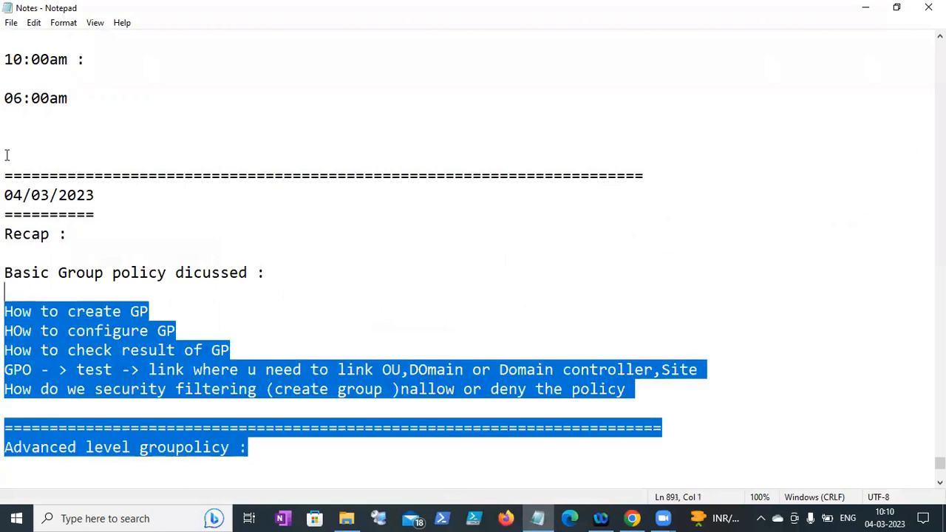
pyautogui.click(12, 22)
pyautogui.click(37, 83)
pyautogui.click(269, 456)
pyautogui.moveTo(270, 457); pyautogui.dragTo(6, 216)
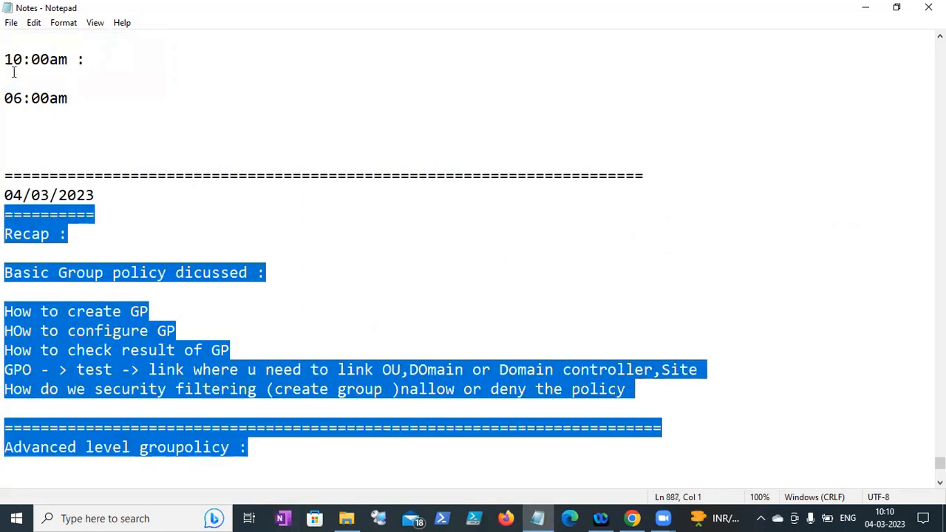
pyautogui.click(14, 24)
pyautogui.click(29, 85)
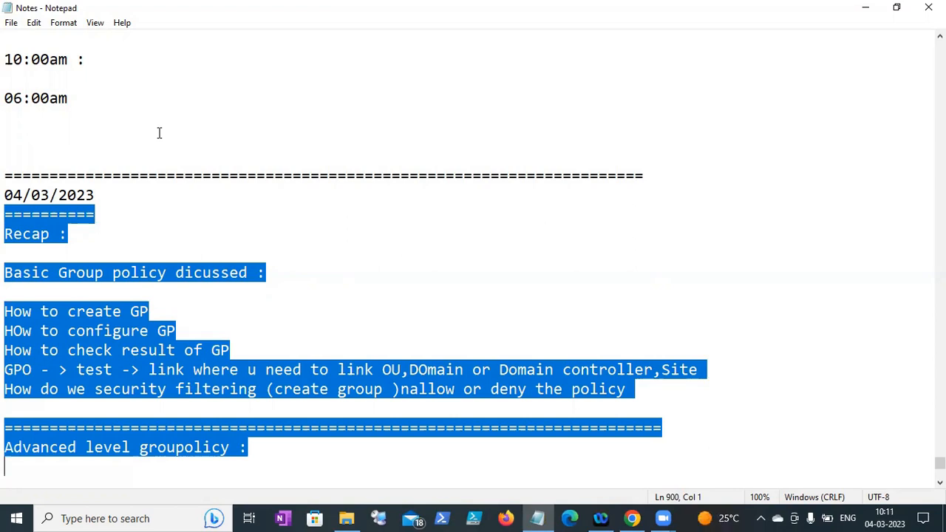
# - Save once more, reselect the recap block, and return to Chrome's Cloud welcome page
pyautogui.click(9, 23)
pyautogui.click(33, 85)
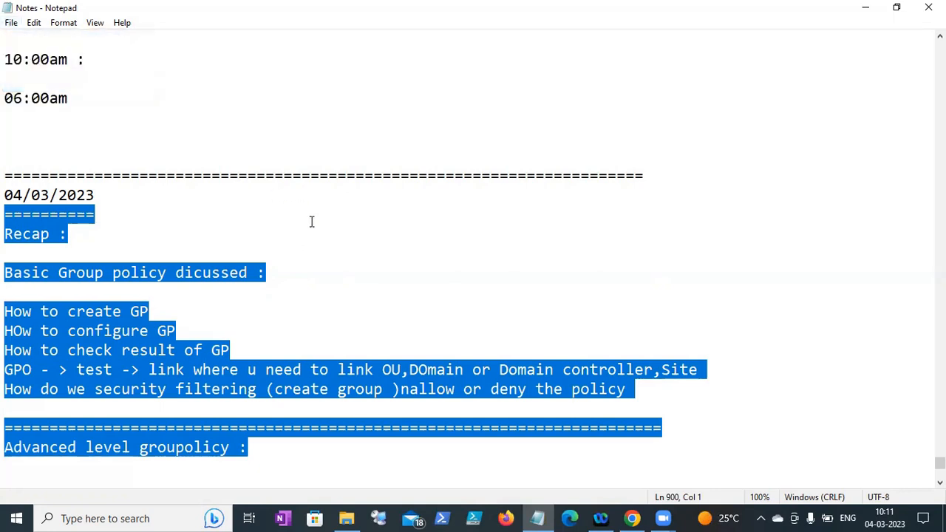
pyautogui.click(311, 220)
pyautogui.moveTo(248, 428); pyautogui.dragTo(6, 293)
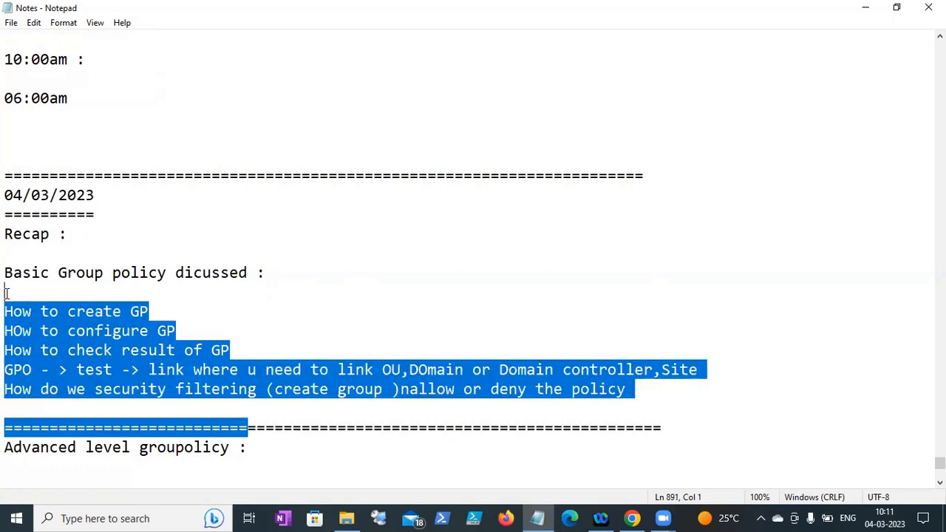
pyautogui.click(240, 447)
pyautogui.moveTo(273, 456); pyautogui.dragTo(6, 248)
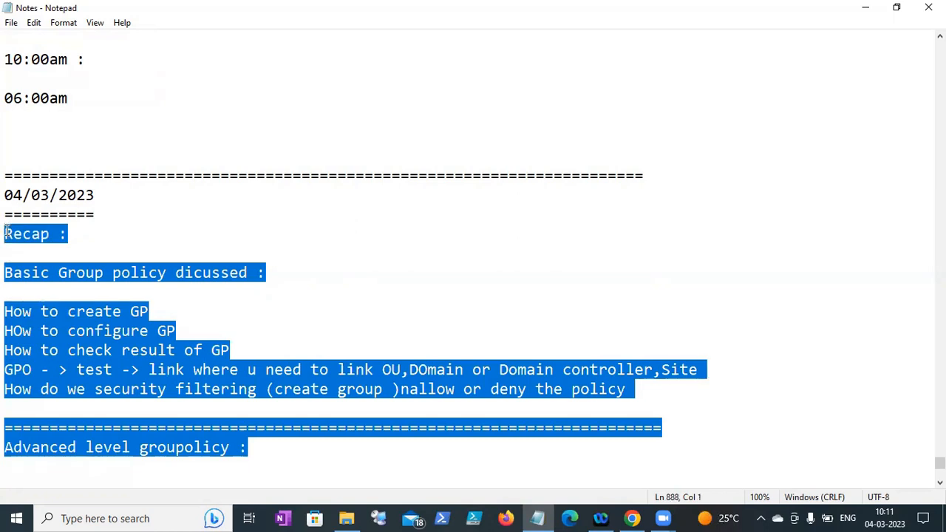
pyautogui.click(287, 403)
pyautogui.click(275, 448)
pyautogui.moveTo(275, 449); pyautogui.dragTo(6, 212)
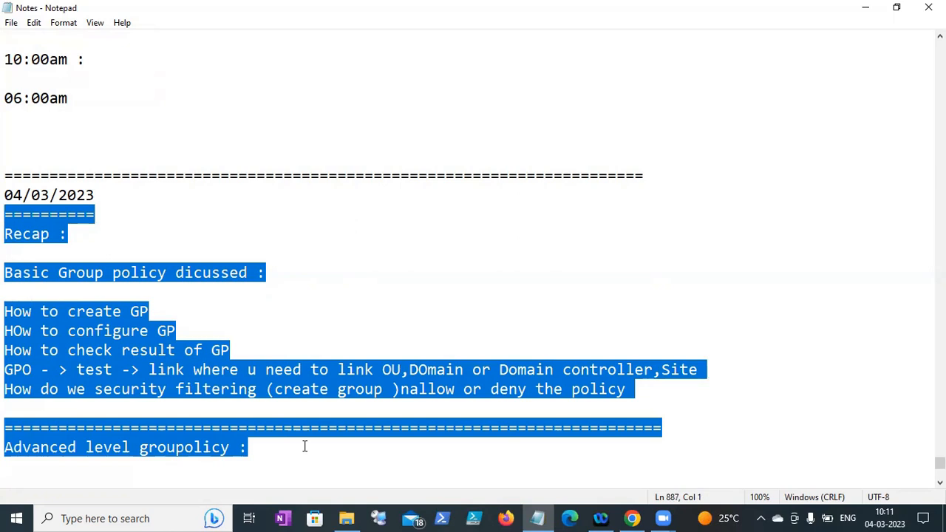
pyautogui.click(305, 458)
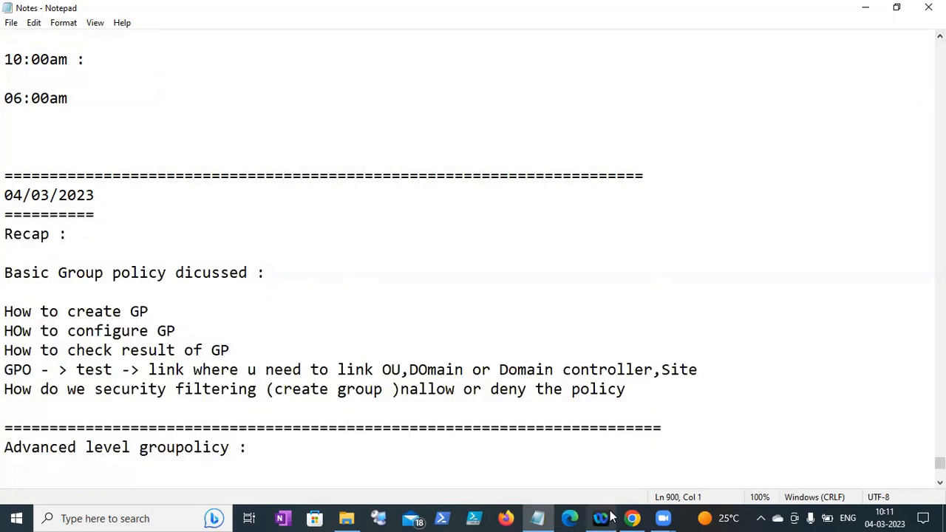
pyautogui.click(632, 517)
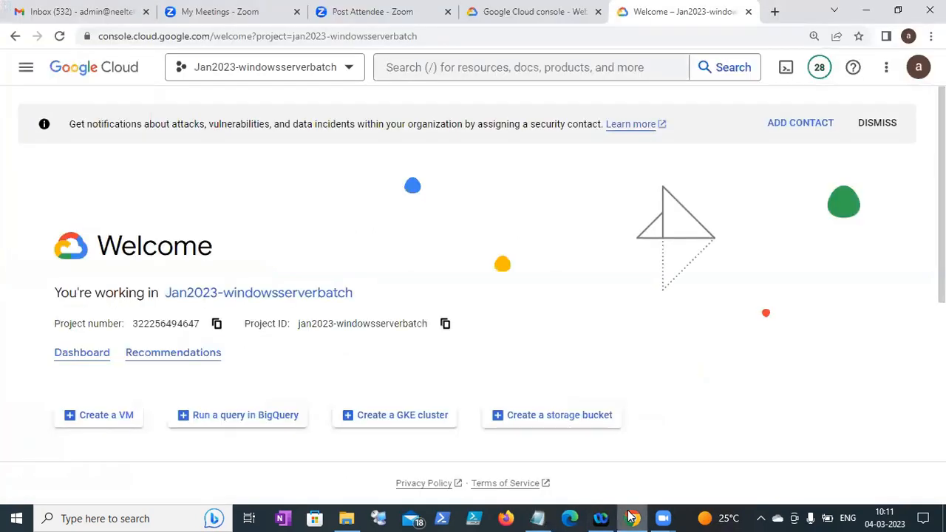
pyautogui.click(210, 296)
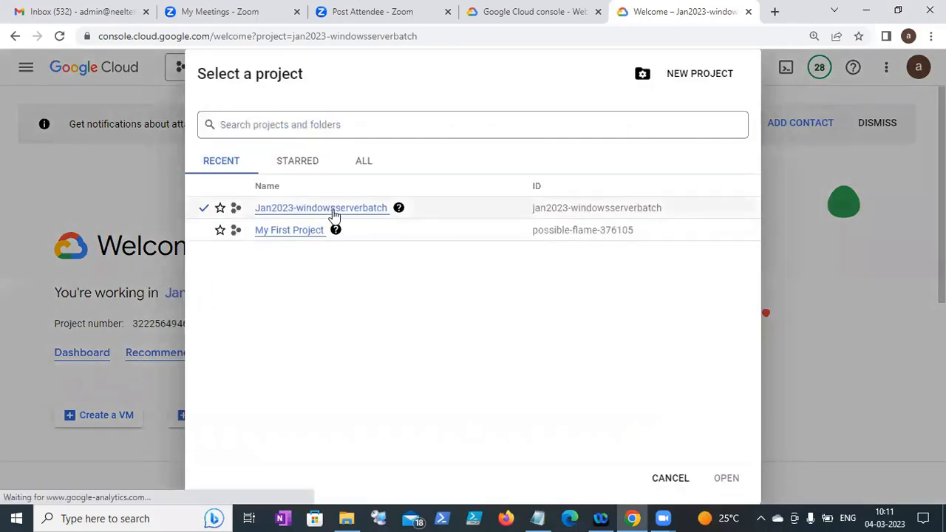
pyautogui.click(332, 209)
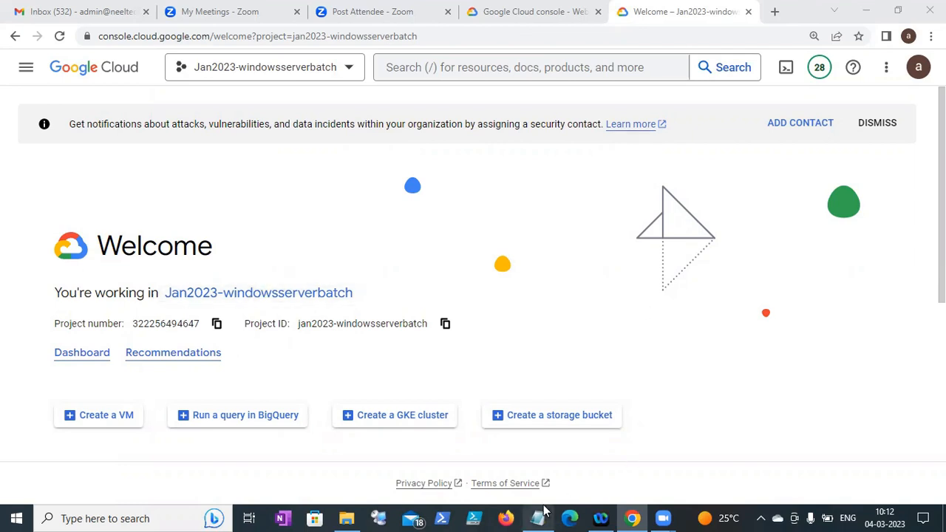
pyautogui.moveTo(632, 518)
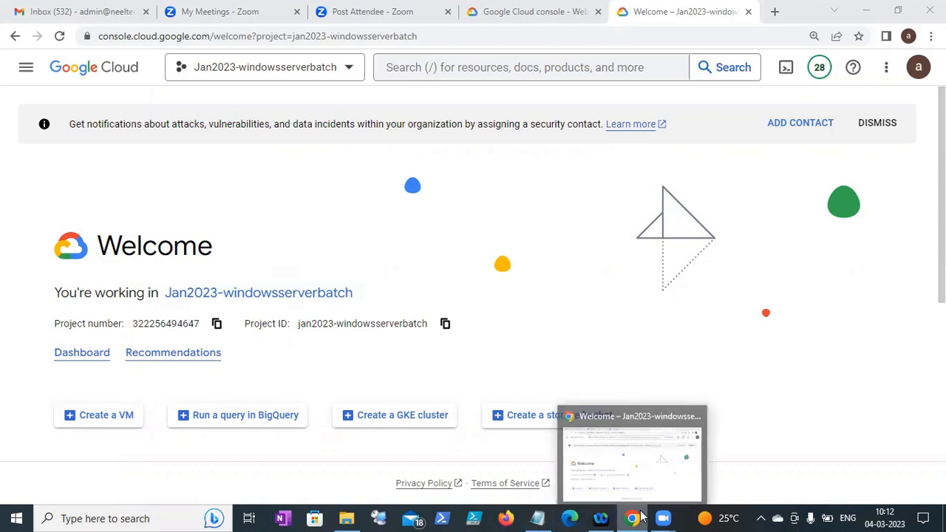
pyautogui.click(618, 473)
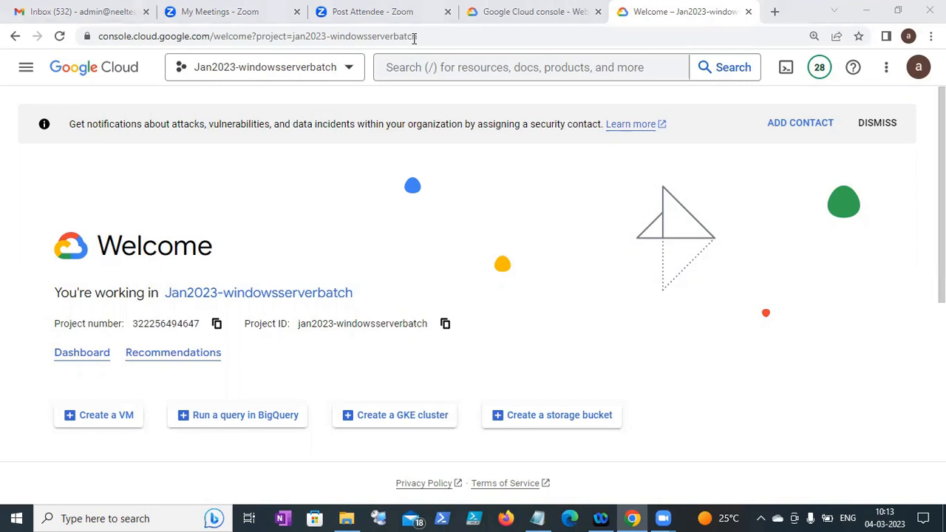
pyautogui.click(212, 293)
pyautogui.click(305, 214)
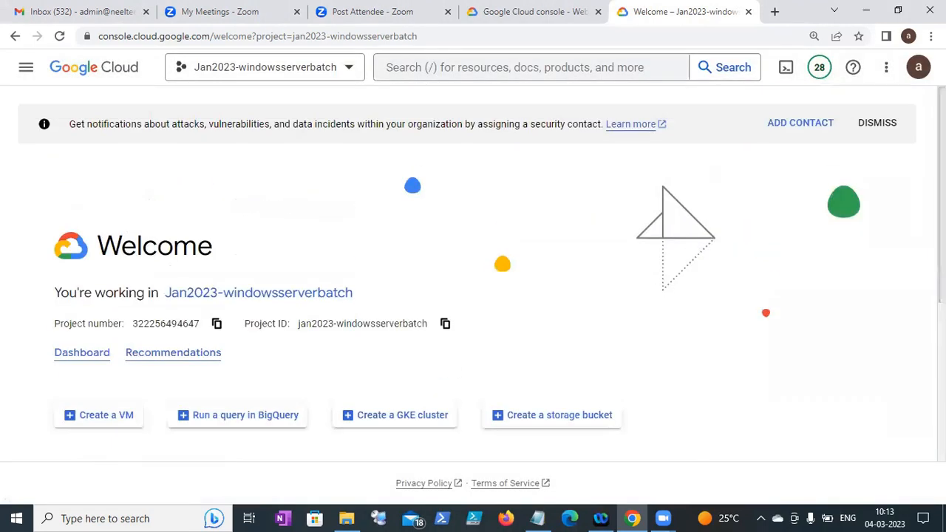
pyautogui.click(586, 25)
pyautogui.hotkey('ctrl', 'Tab')
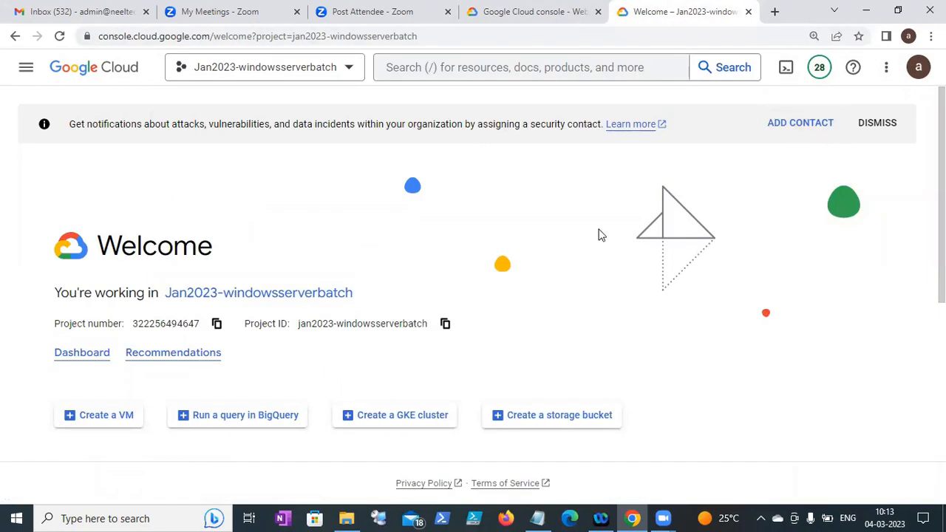
pyautogui.scroll(-1, 403, 272)
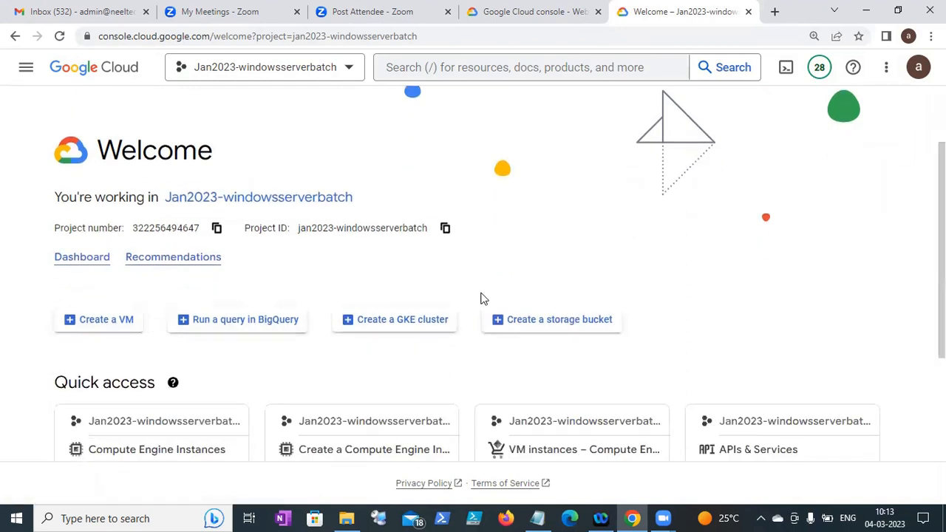
# - From the project dashboard, open Compute Engine > VM instances to list dc1 and the other stopped VMs
pyautogui.click(101, 264)
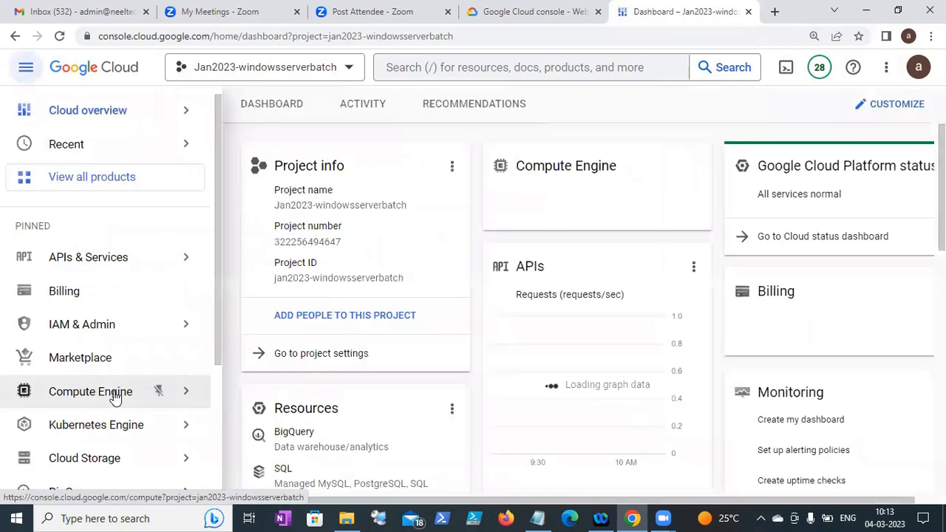
pyautogui.moveTo(143, 394)
pyautogui.click(258, 110)
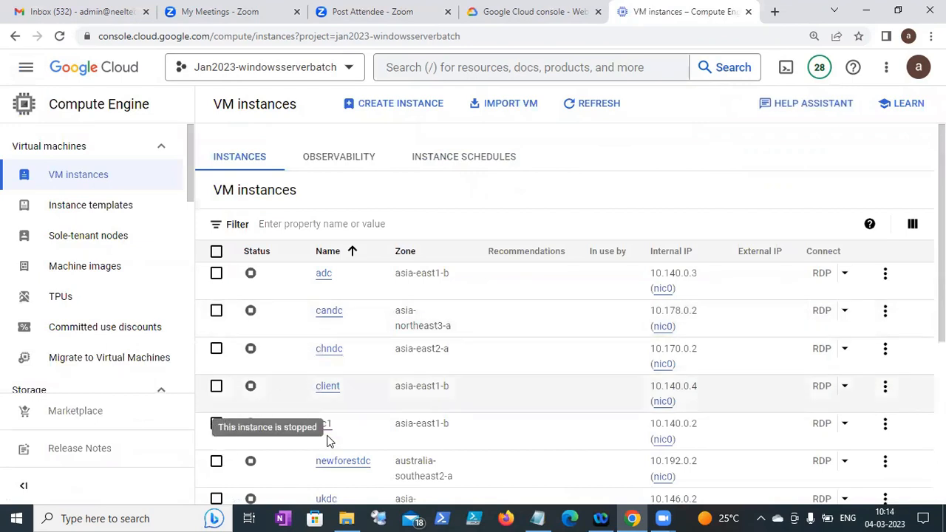
# - Select all seven VM instances in Jan2023-windowsserverbatch and confirm starting them
pyautogui.scroll(-2, 308, 275)
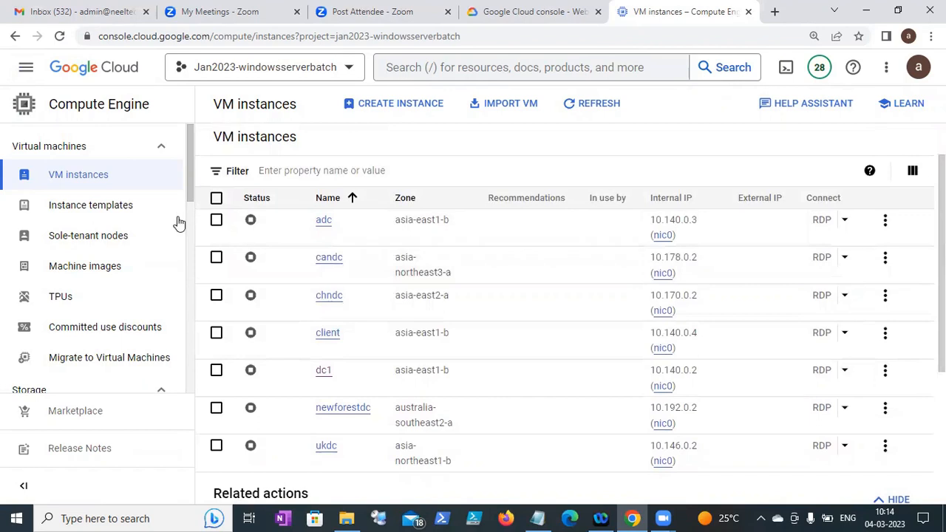
pyautogui.click(217, 199)
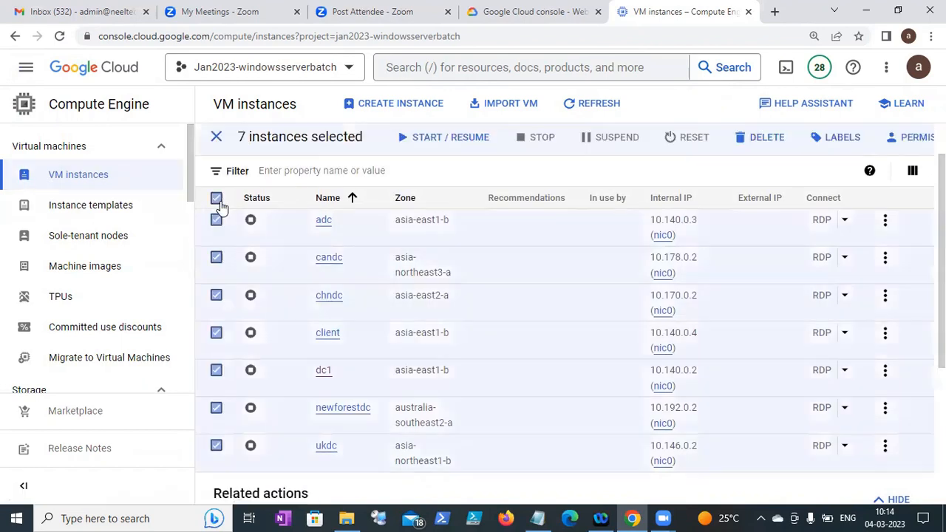
pyautogui.click(320, 145)
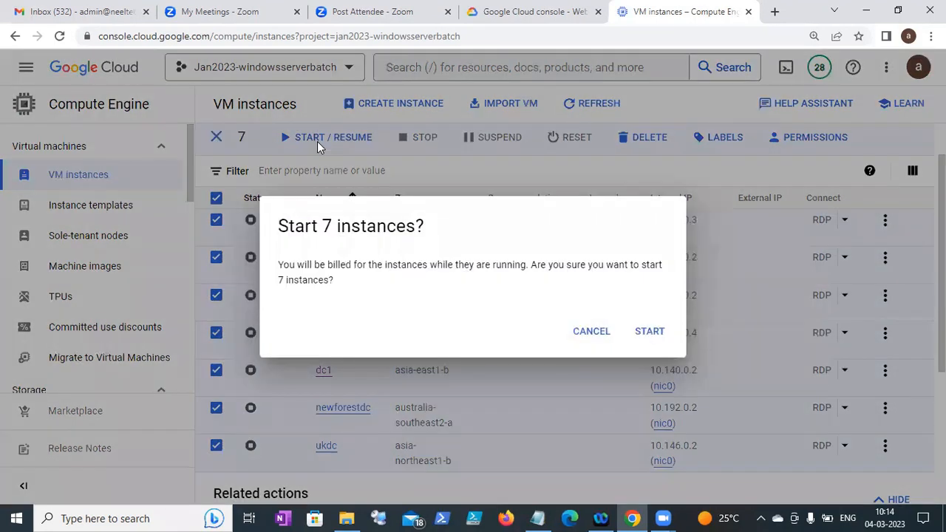
pyautogui.click(659, 343)
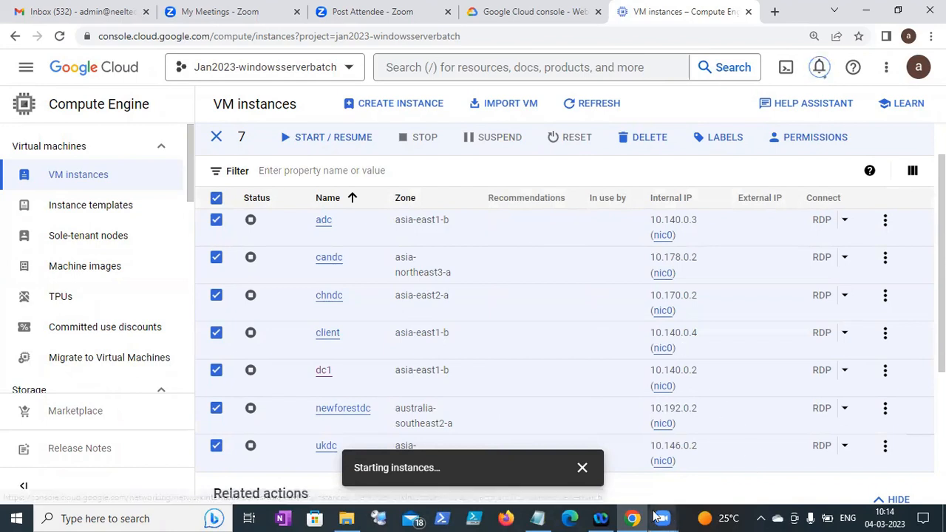
pyautogui.click(538, 518)
# - Underline the Advanced level groupolicy heading with a row of = signs
pyautogui.click(264, 453)
pyautogui.press('Return')
pyautogui.write('==============================')
# - List items 1.Fine grained password policy, 2.Group policy Replication and 3.Group policy definition files
pyautogui.press('Return')
pyautogui.write('1.Fine gra')
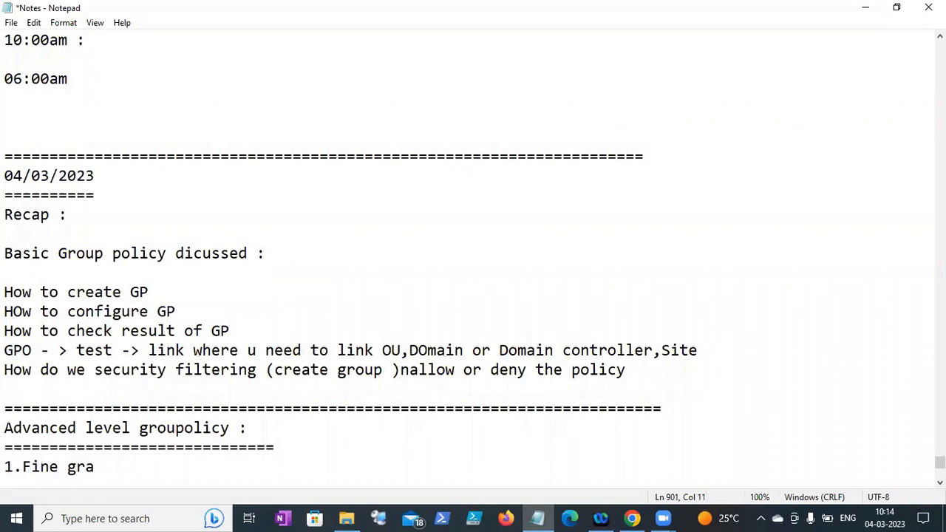
pyautogui.write('ined passwo')
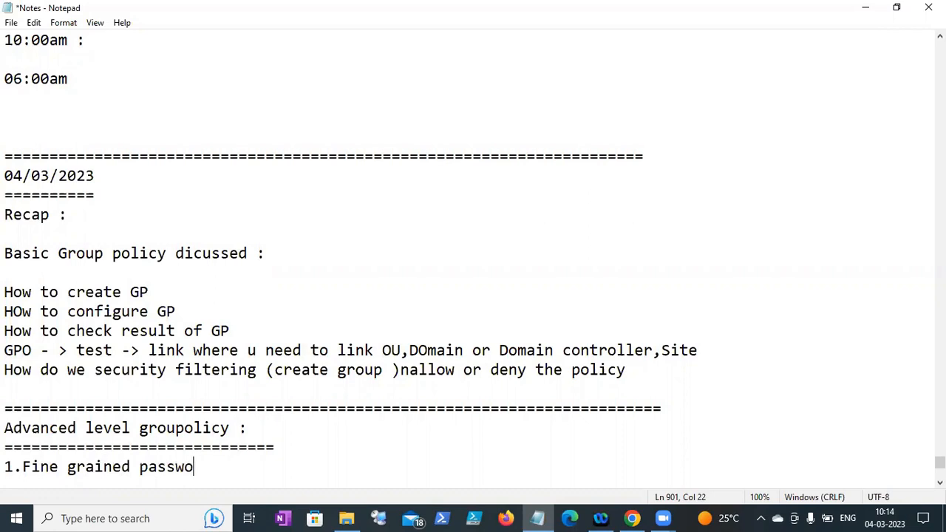
pyautogui.write('rd policy')
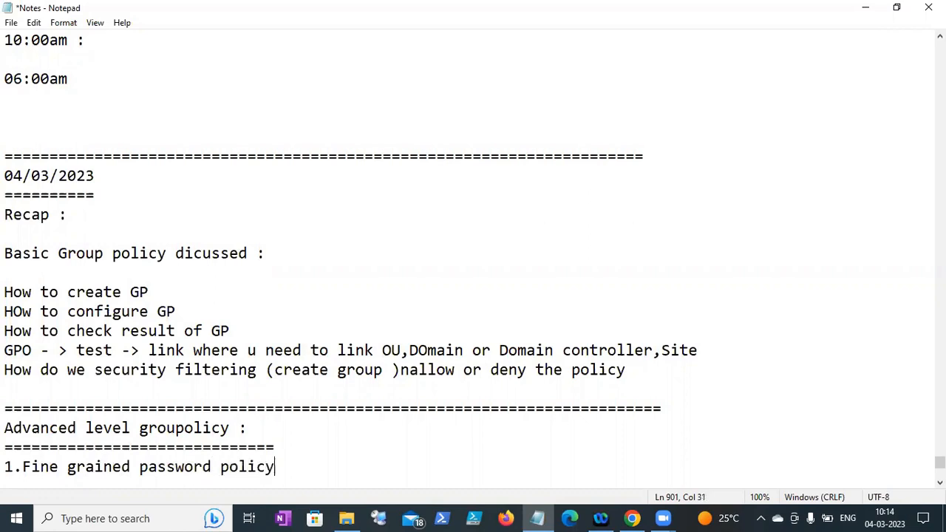
pyautogui.press('Return')
pyautogui.write('2.')
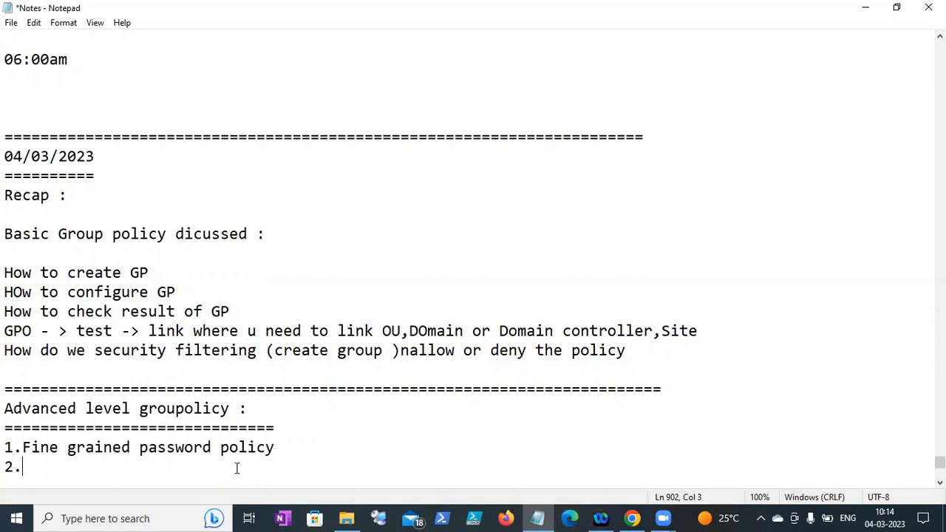
pyautogui.write('Group policy R')
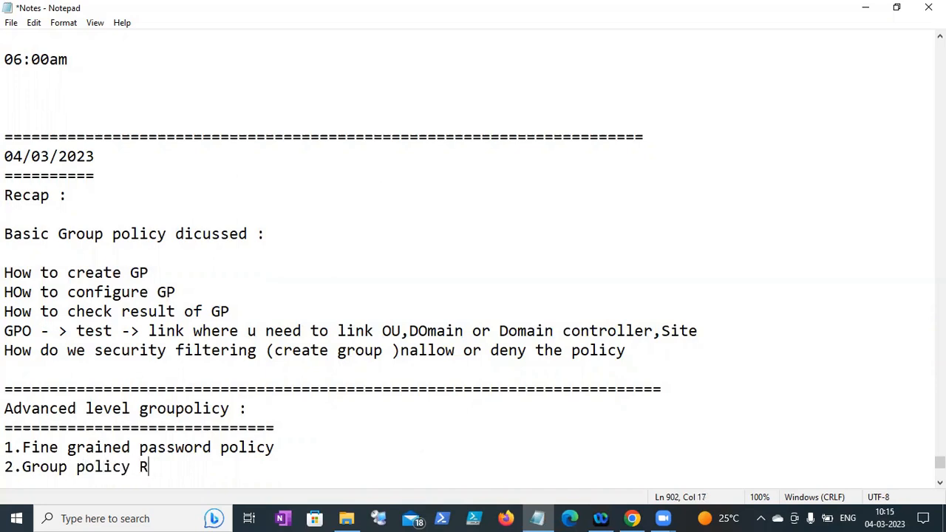
pyautogui.write('eplication')
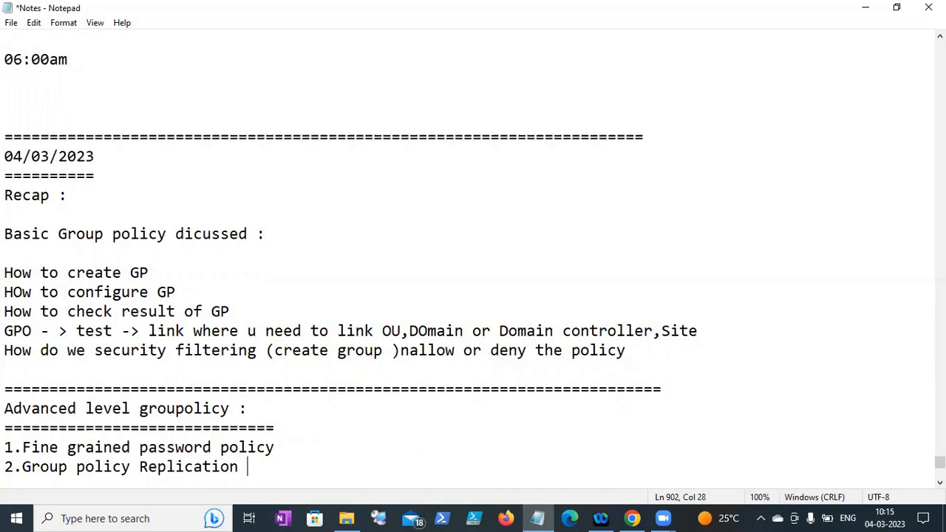
pyautogui.press('Return')
pyautogui.write('3.Gr')
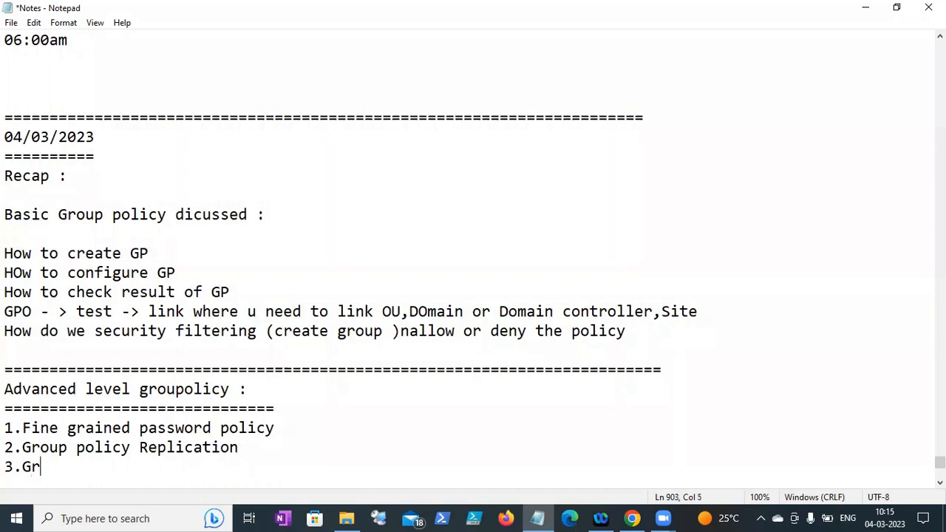
pyautogui.write('oup policy')
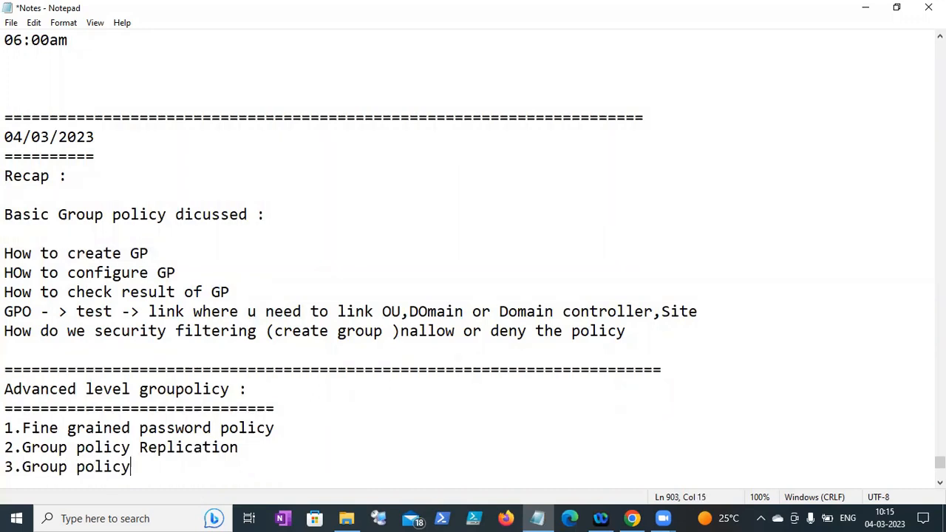
pyautogui.write(' defnition files')
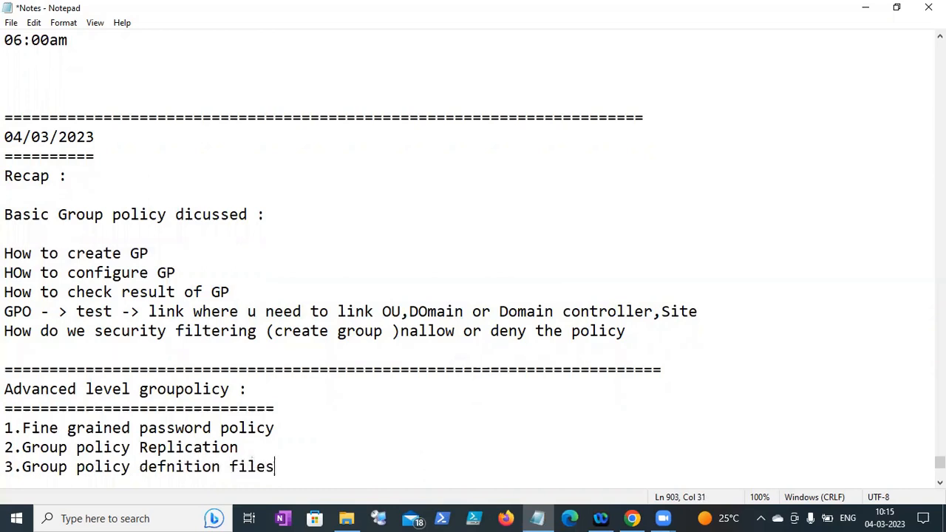
# - Add item 4.Software installation using group policy, fixing the typos
pyautogui.press('Return')
pyautogui.write('4')
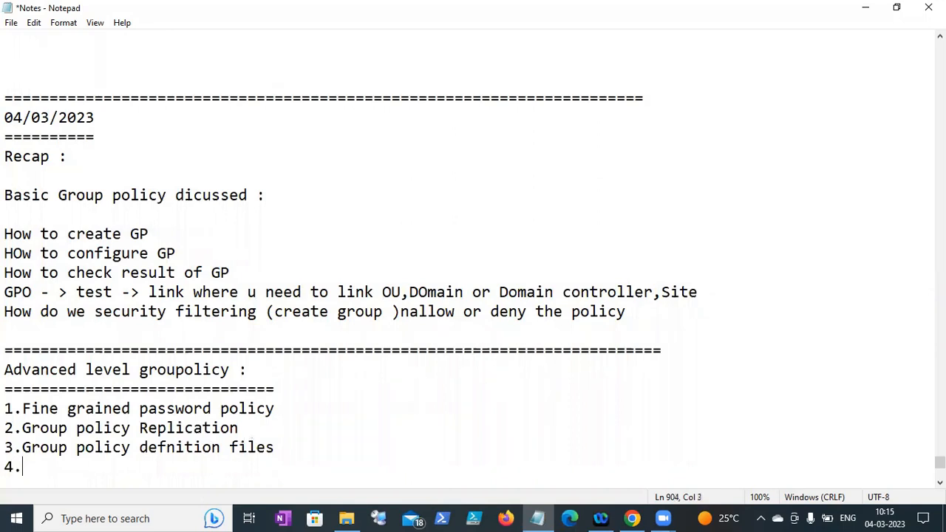
pyautogui.write('.SIftware')
pyautogui.press('BackSpace')
pyautogui.press('BackSpace')
pyautogui.press('BackSpace')
pyautogui.press('BackSpace')
pyautogui.press('BackSpace')
pyautogui.press('BackSpace')
pyautogui.press('BackSpace')
pyautogui.press('BackSpace')
pyautogui.write('oftware o')
pyautogui.press('BackSpace')
pyautogui.write('installation ')
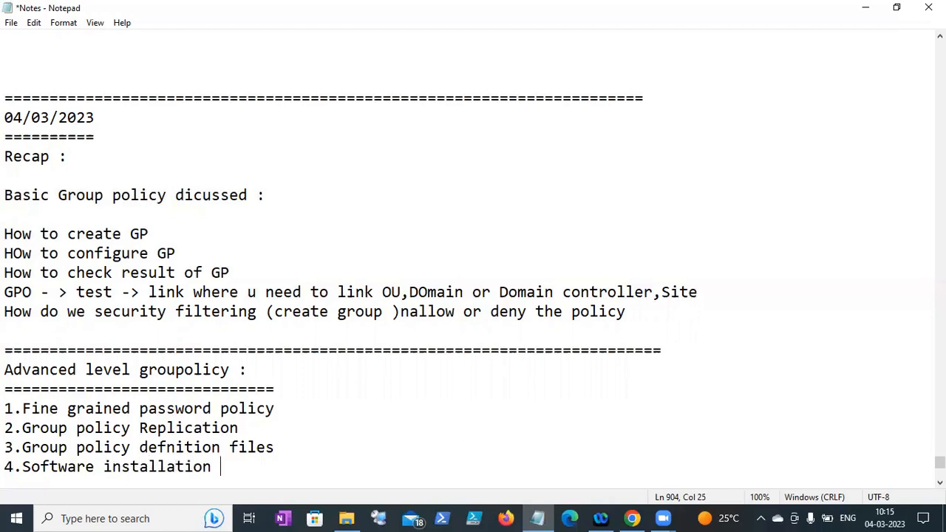
pyautogui.write('using group polic')
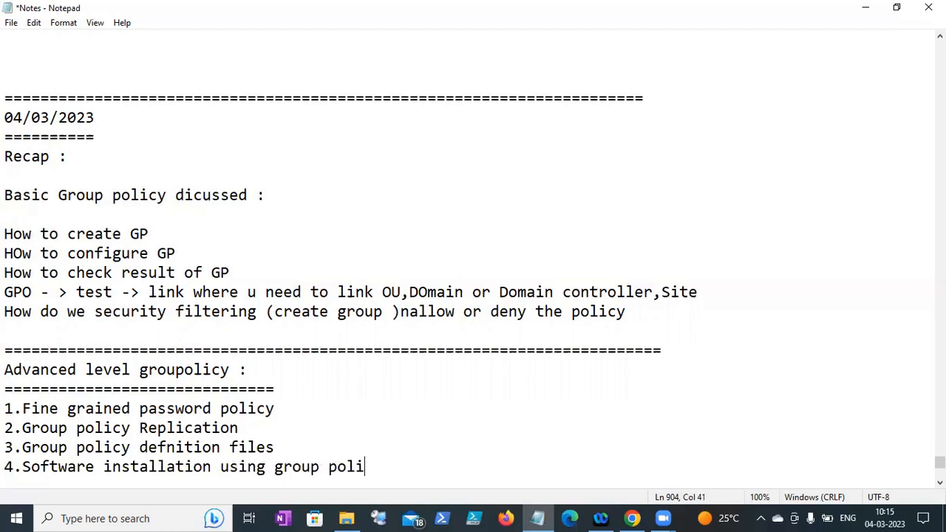
pyautogui.press('BackSpace')
pyautogui.write('y')
pyautogui.press('Return')
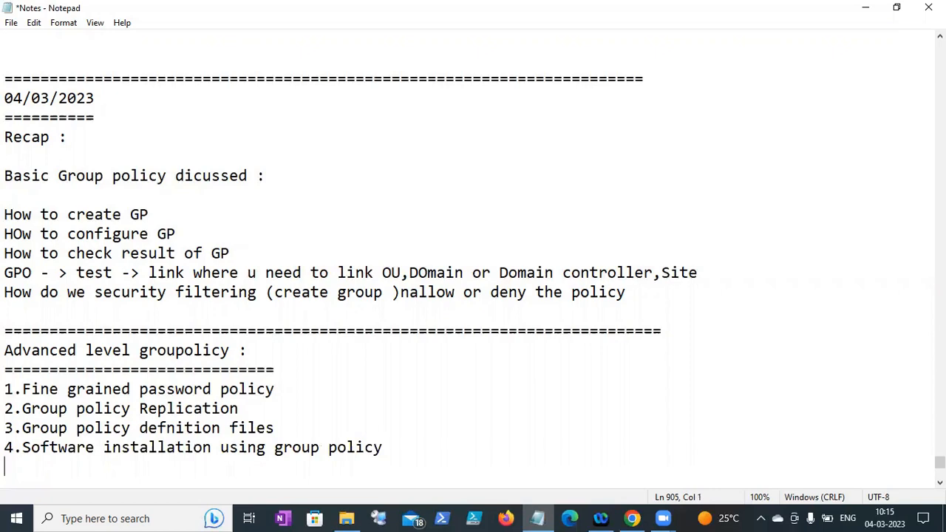
pyautogui.click(11, 23)
# - Save the notes, add '5.Sysvol folder update' below item 4, and save again
pyautogui.click(32, 83)
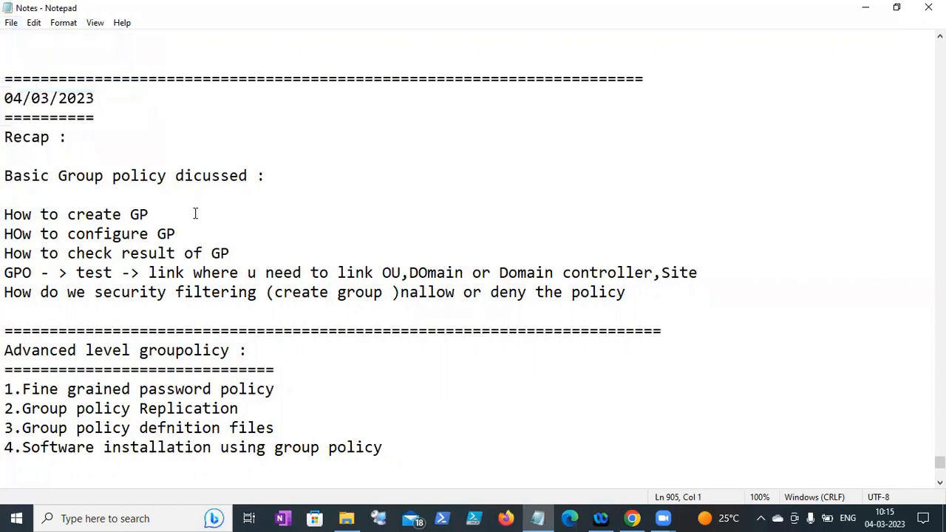
pyautogui.click(408, 454)
pyautogui.press('Return')
pyautogui.write('5.')
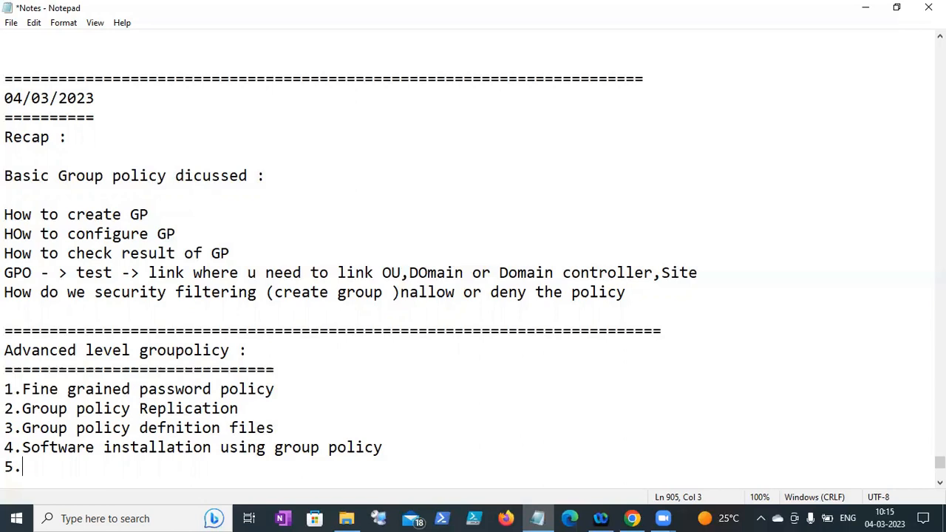
pyautogui.write('Sysvol f')
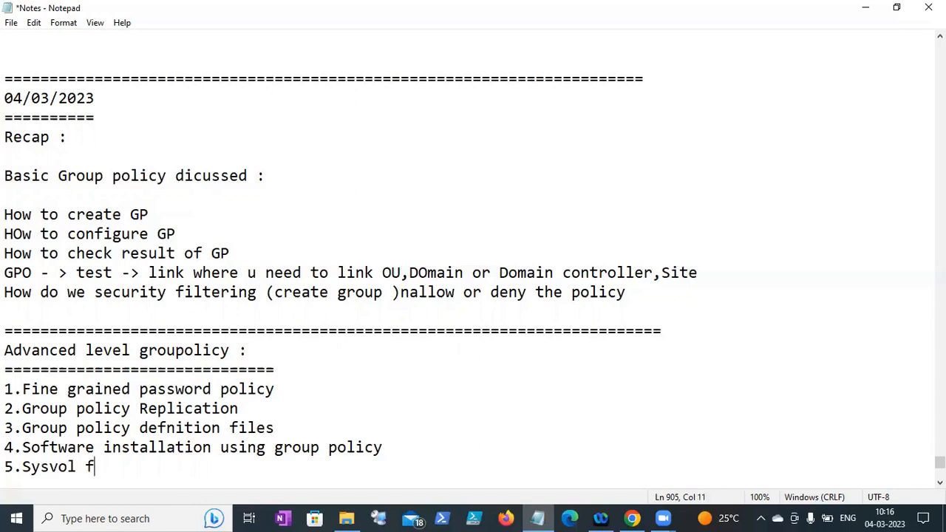
pyautogui.write('older up')
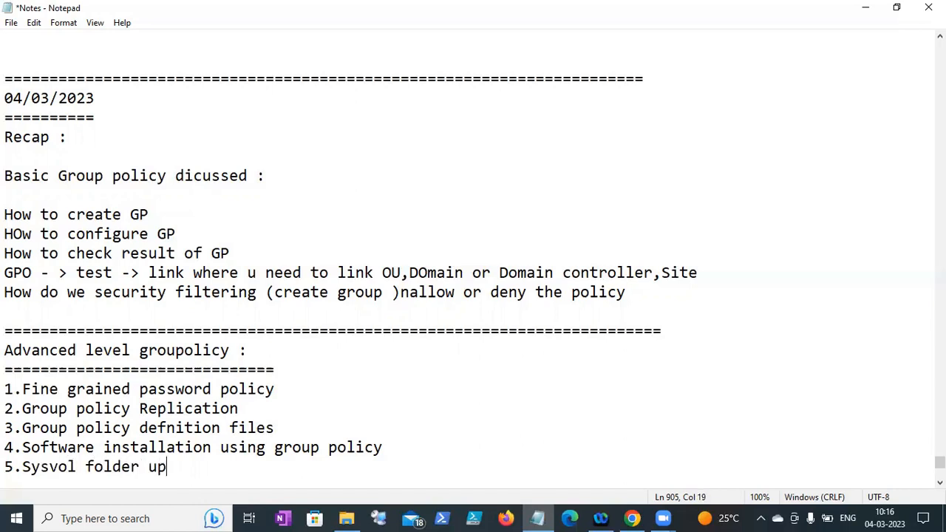
pyautogui.write('date')
pyautogui.click(11, 28)
pyautogui.click(24, 84)
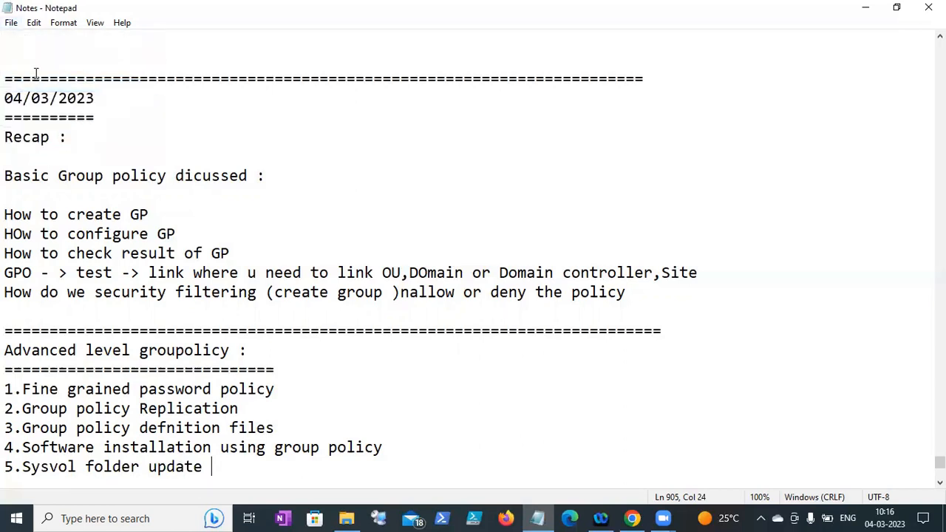
# - Add a separator line of = signs at the end of the notes
pyautogui.click(336, 117)
pyautogui.hotkey('ctrl', 'End')
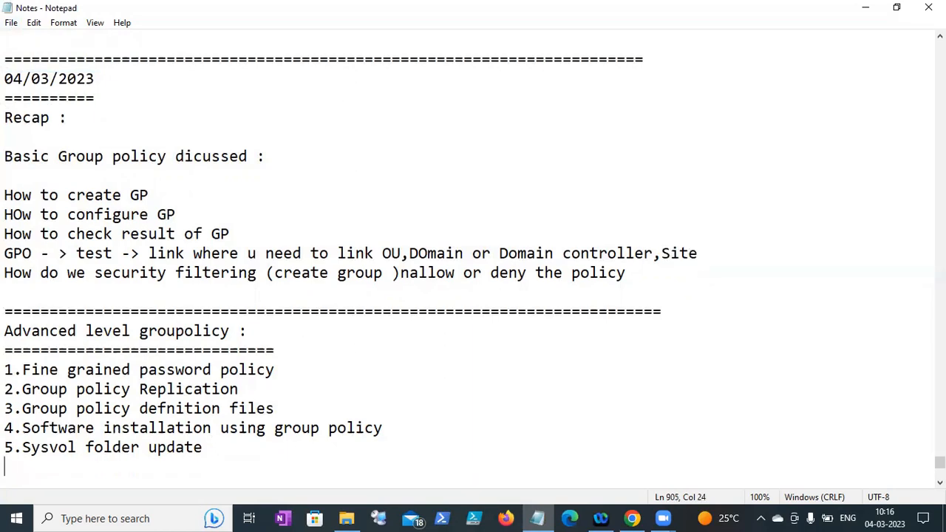
pyautogui.press('Return')
pyautogui.press('Return')
pyautogui.write('======================================================')
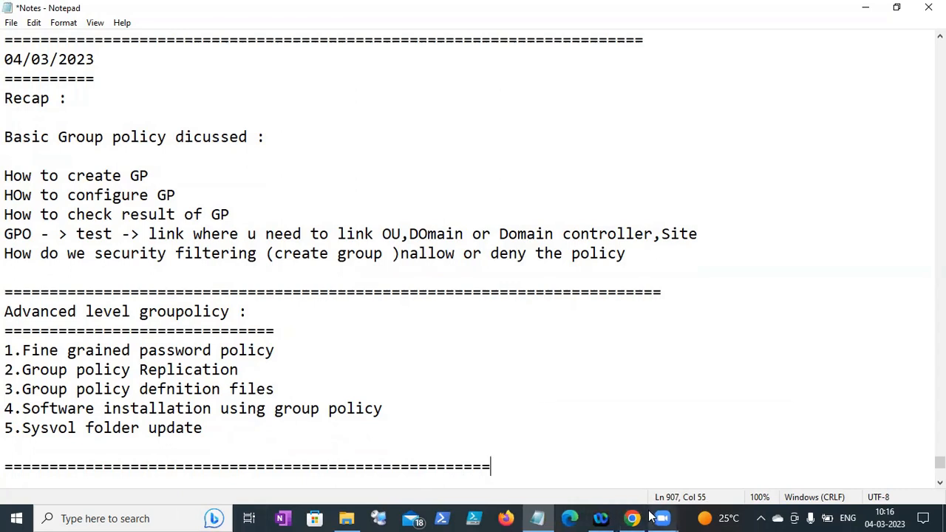
pyautogui.moveTo(658, 517)
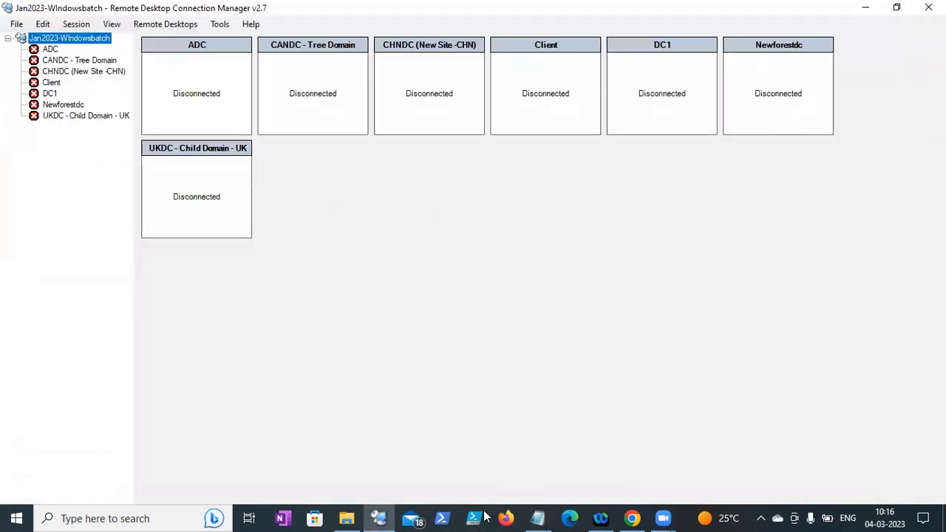
# - Copy dc1's external IP from the VM list and select DC1 in Remote Desktop Connection Manager
pyautogui.click(632, 518)
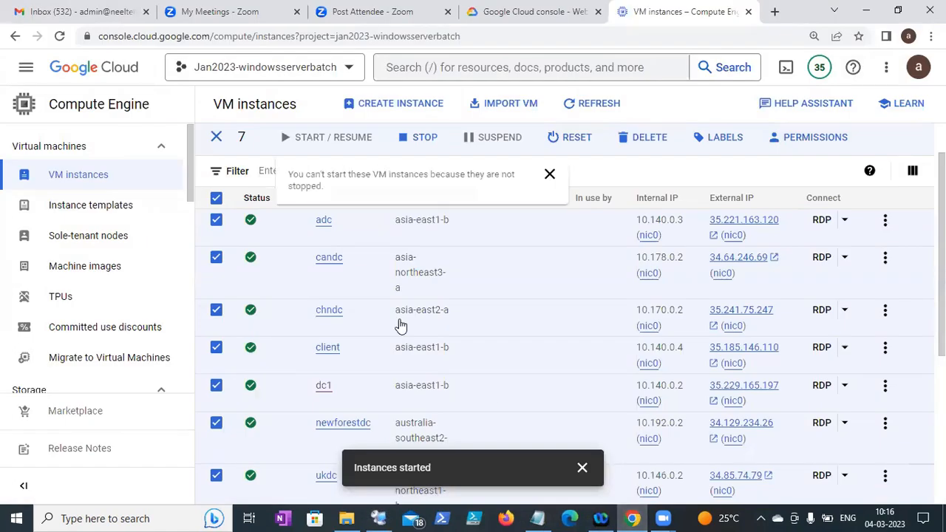
pyautogui.scroll(-2, 362, 440)
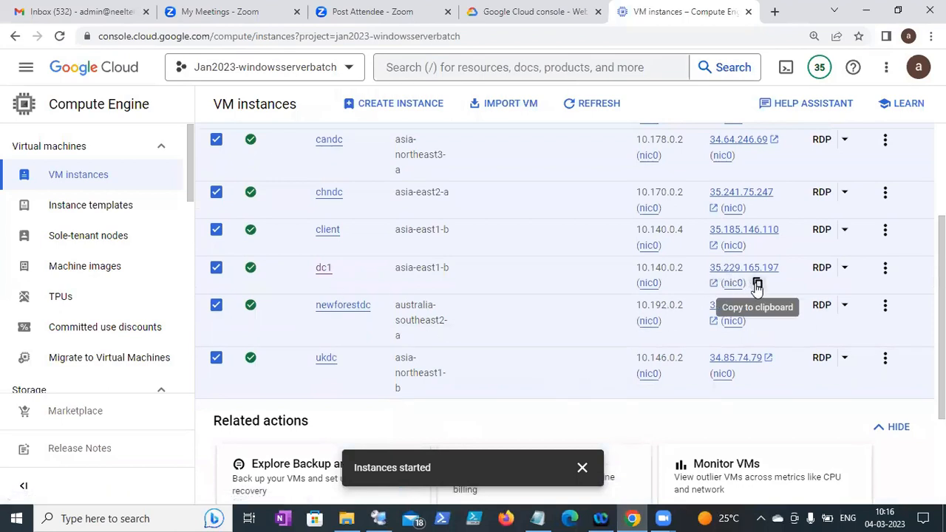
pyautogui.click(756, 284)
pyautogui.click(380, 518)
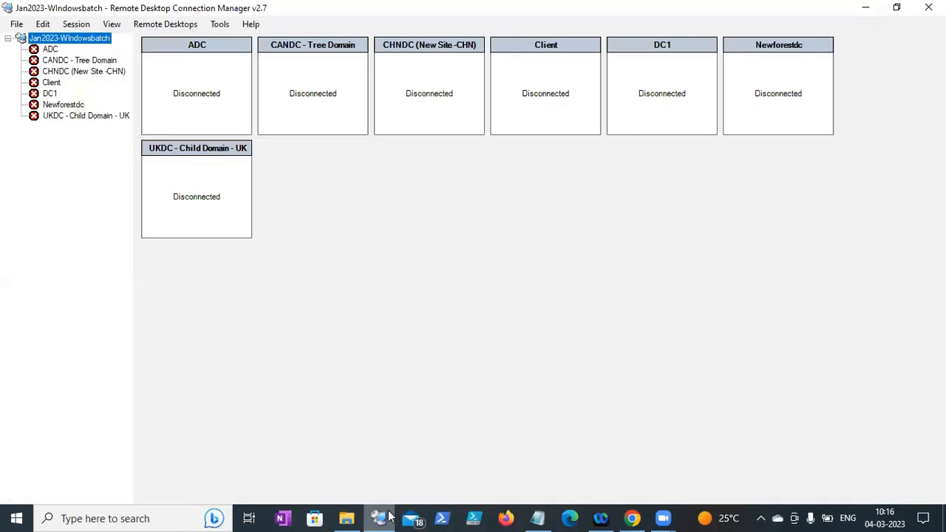
pyautogui.click(52, 97)
# - Paste 35.229.165.197 as DC1's server name in its Properties, replacing 34.80.175.204
pyautogui.rightClick(52, 96)
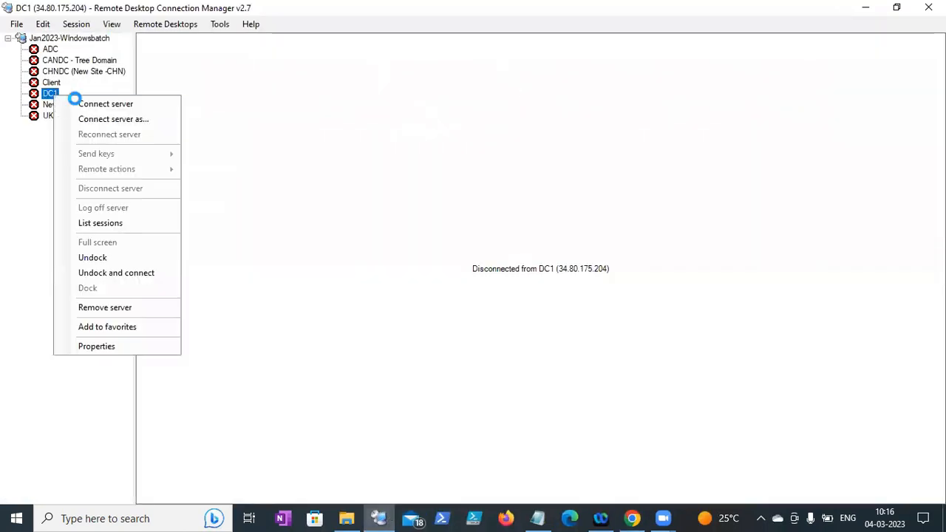
pyautogui.click(80, 102)
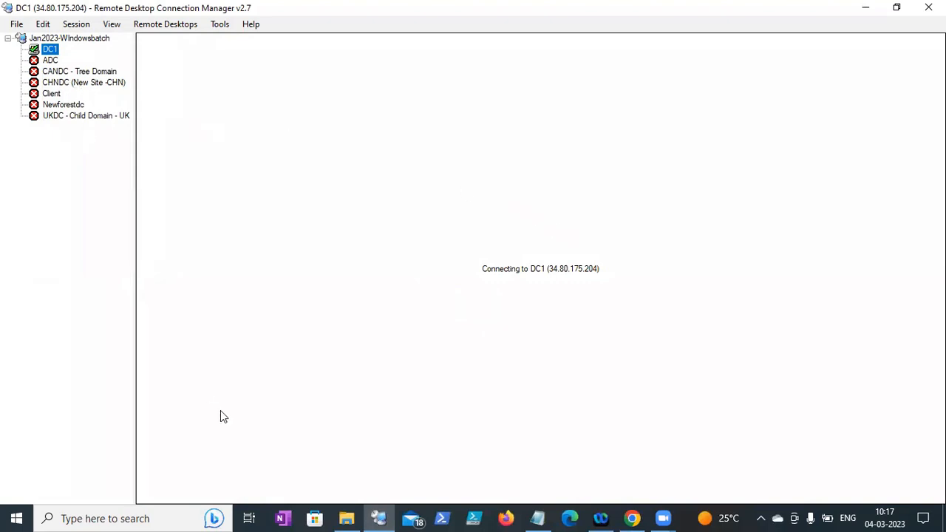
pyautogui.rightClick(54, 51)
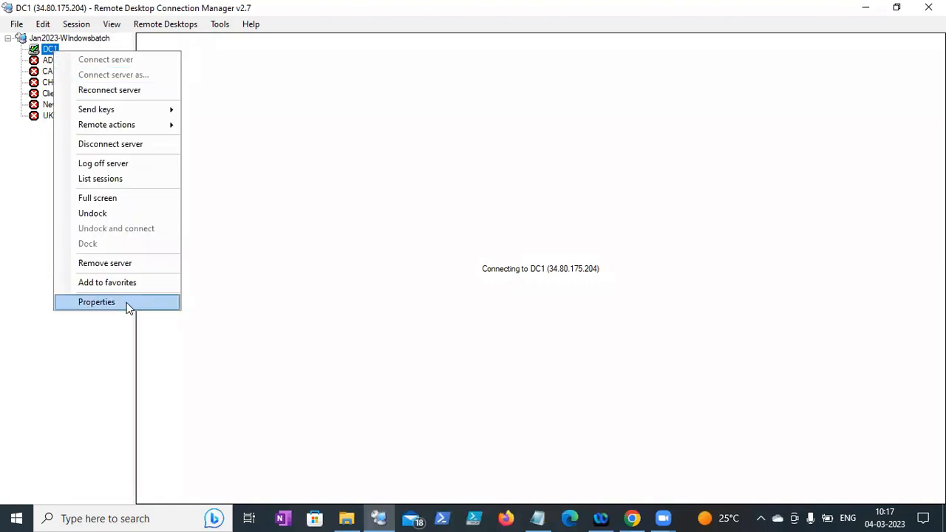
pyautogui.click(97, 302)
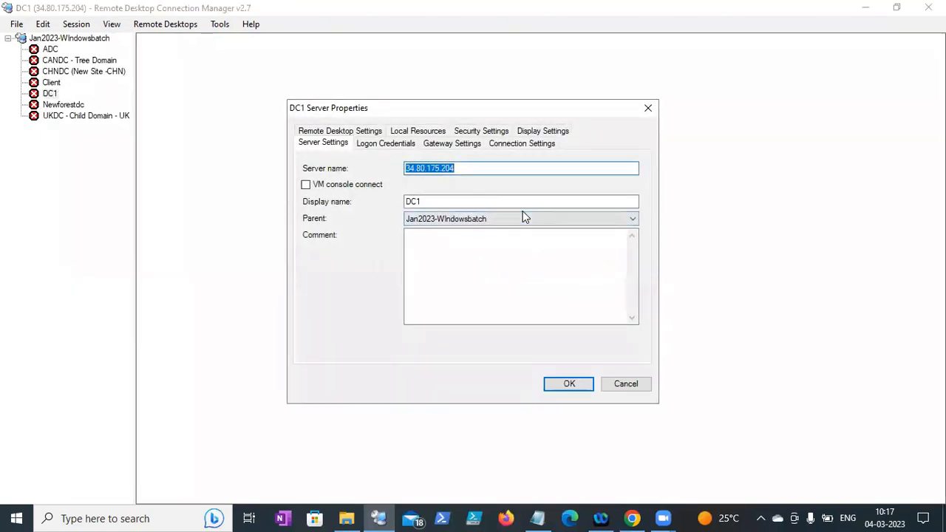
pyautogui.hotkey('ctrl', 'v')
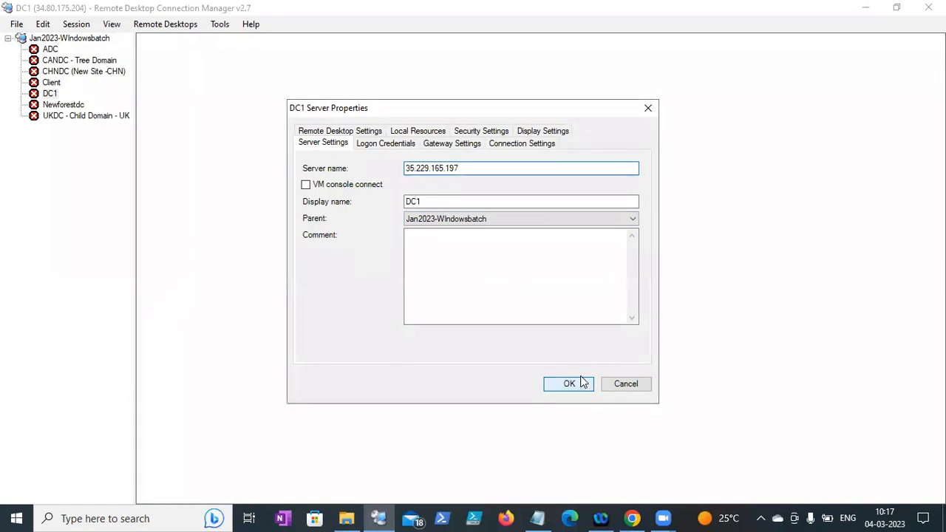
pyautogui.click(569, 384)
pyautogui.rightClick(56, 95)
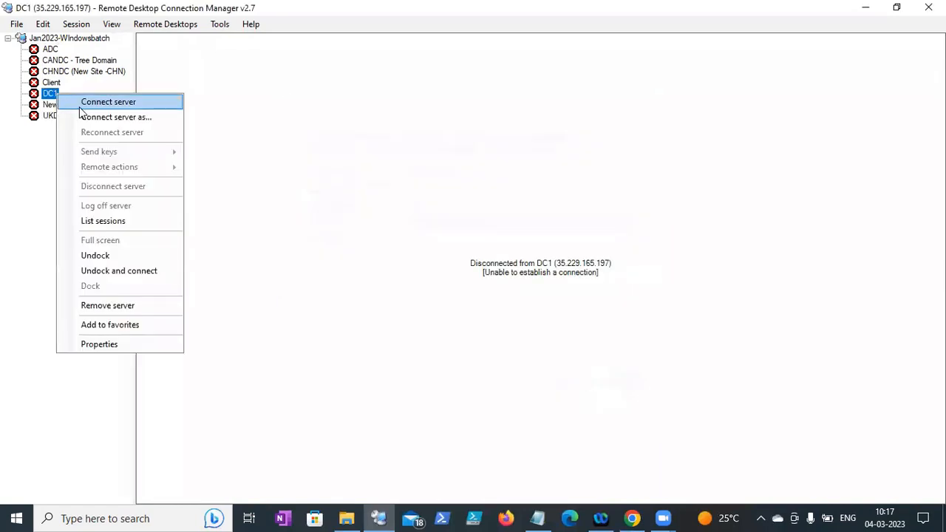
# - Connect to DC1 using a different account, entering the domain administrator's user name and password
pyautogui.click(103, 102)
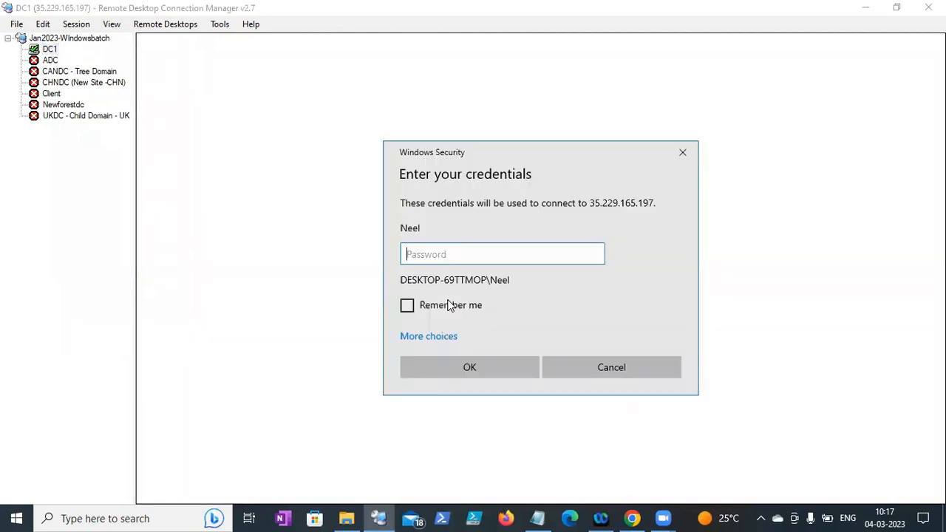
pyautogui.click(441, 342)
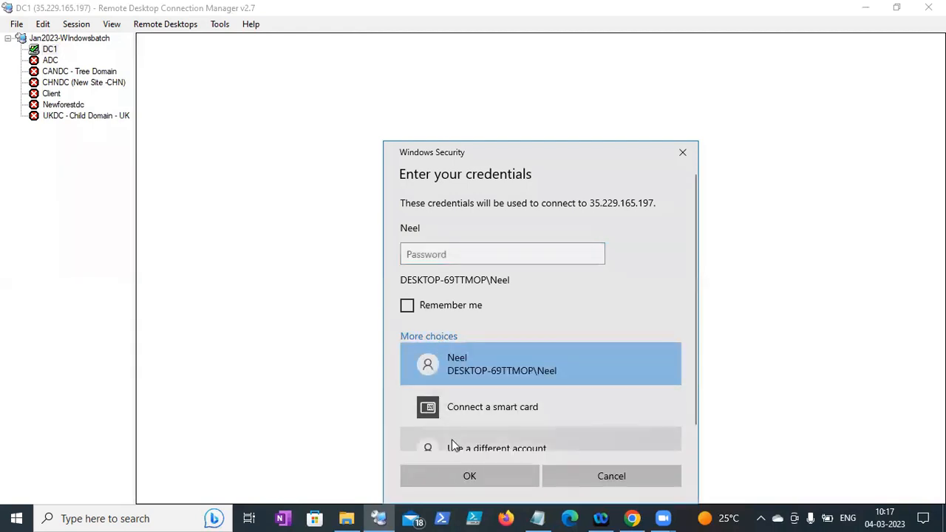
pyautogui.click(452, 440)
pyautogui.write('neel\\')
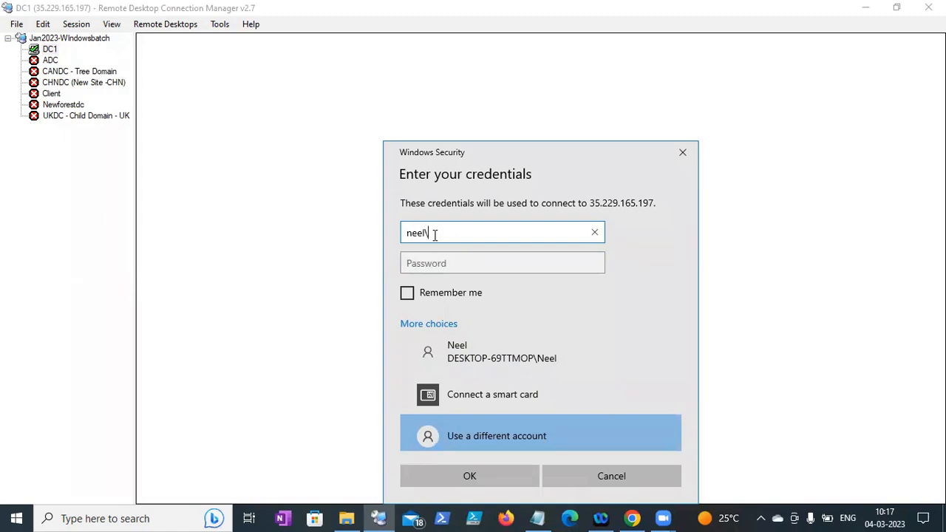
pyautogui.write('administrator')
pyautogui.press('Tab')
pyautogui.write('***********')
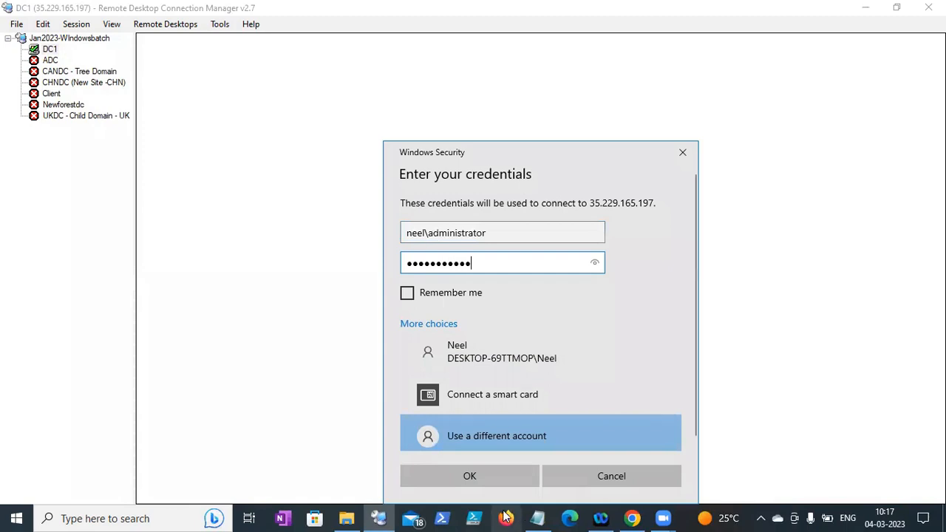
pyautogui.click(483, 482)
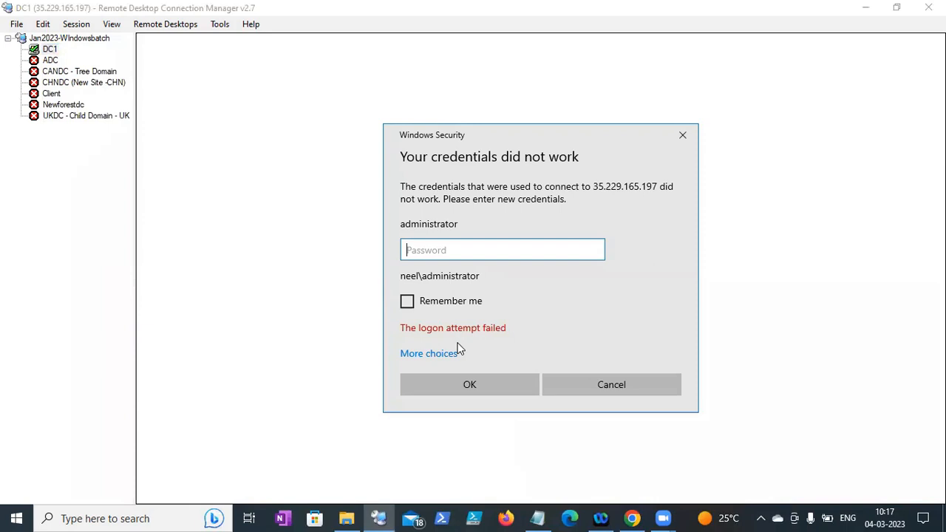
# - Re-enter the correct administrator password, submit, and accept DC1's certificate warning
pyautogui.write('****************')
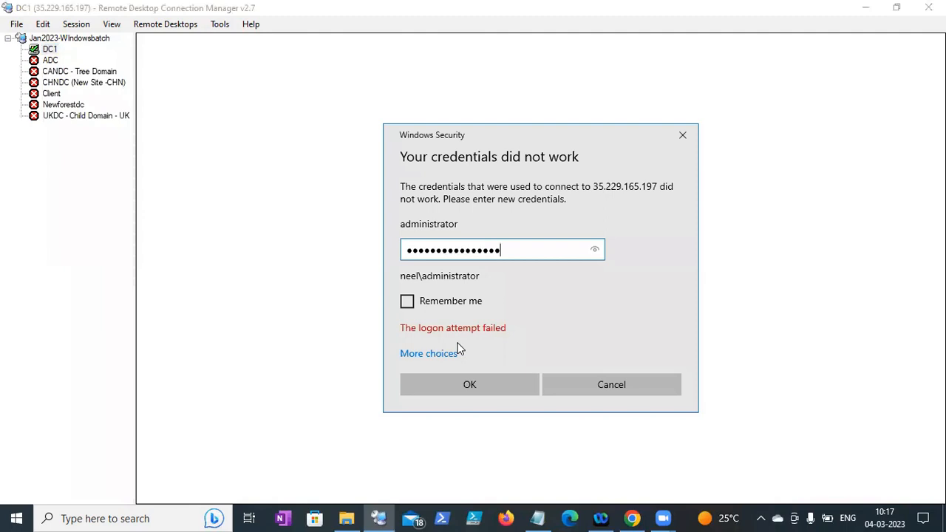
pyautogui.press('BackSpace')
pyautogui.press('BackSpace')
pyautogui.press('BackSpace')
pyautogui.press('BackSpace')
pyautogui.press('BackSpace')
pyautogui.press('BackSpace')
pyautogui.press('BackSpace')
pyautogui.press('BackSpace')
pyautogui.press('BackSpace')
pyautogui.press('BackSpace')
pyautogui.press('BackSpace')
pyautogui.press('BackSpace')
pyautogui.press('BackSpace')
pyautogui.press('BackSpace')
pyautogui.press('BackSpace')
pyautogui.press('BackSpace')
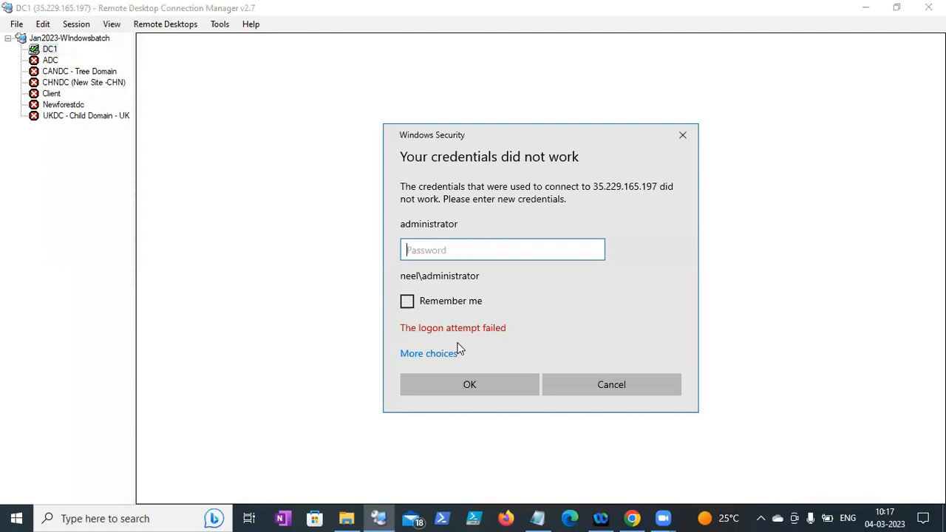
pyautogui.write('*******')
pyautogui.press('BackSpace')
pyautogui.press('BackSpace')
pyautogui.press('BackSpace')
pyautogui.press('BackSpace')
pyautogui.press('BackSpace')
pyautogui.press('BackSpace')
pyautogui.press('BackSpace')
pyautogui.write('P')
pyautogui.press('BackSpace')
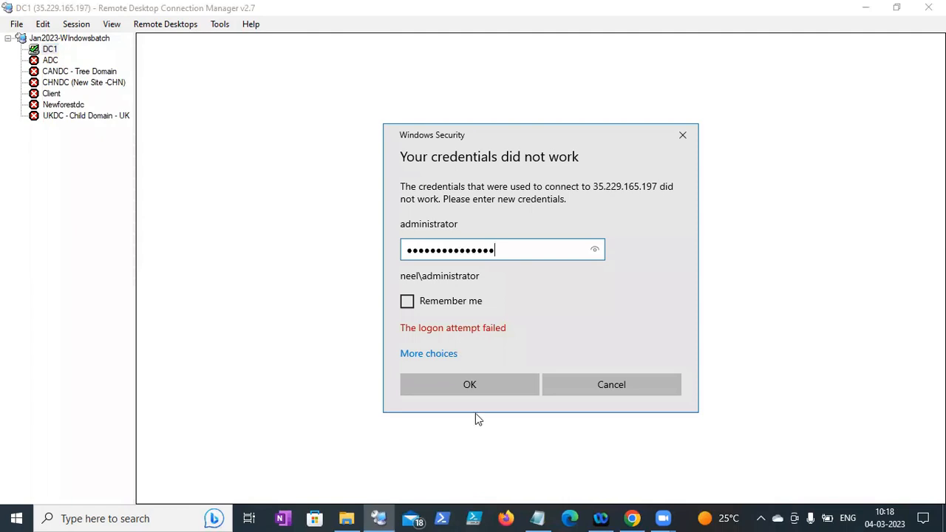
pyautogui.click(472, 385)
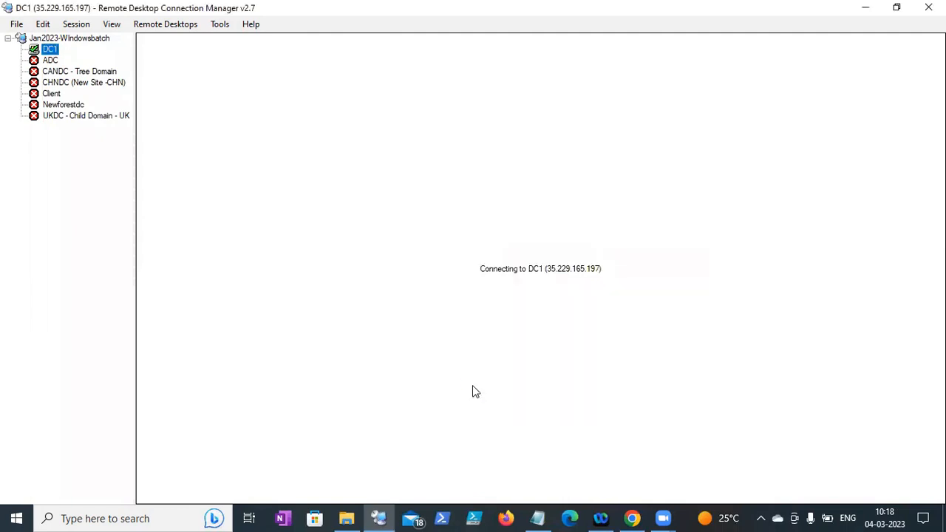
pyautogui.click(583, 387)
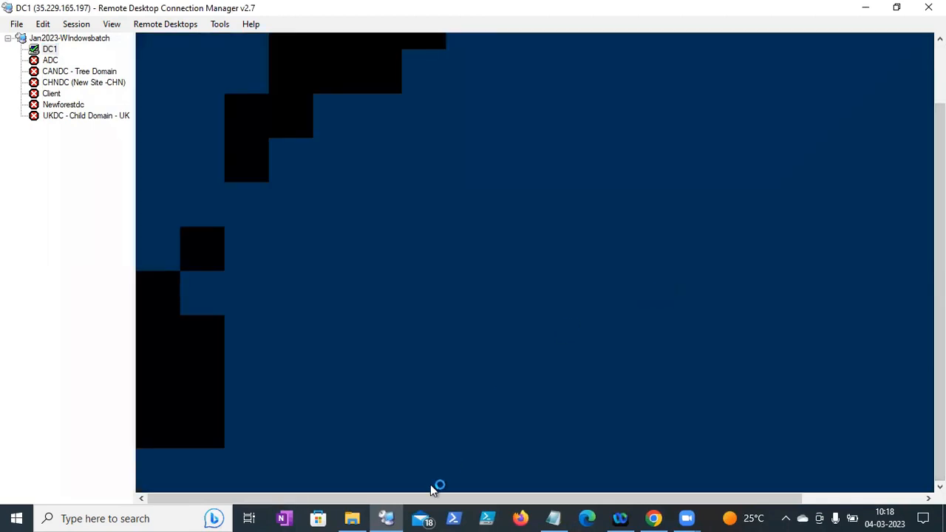
pyautogui.click(554, 518)
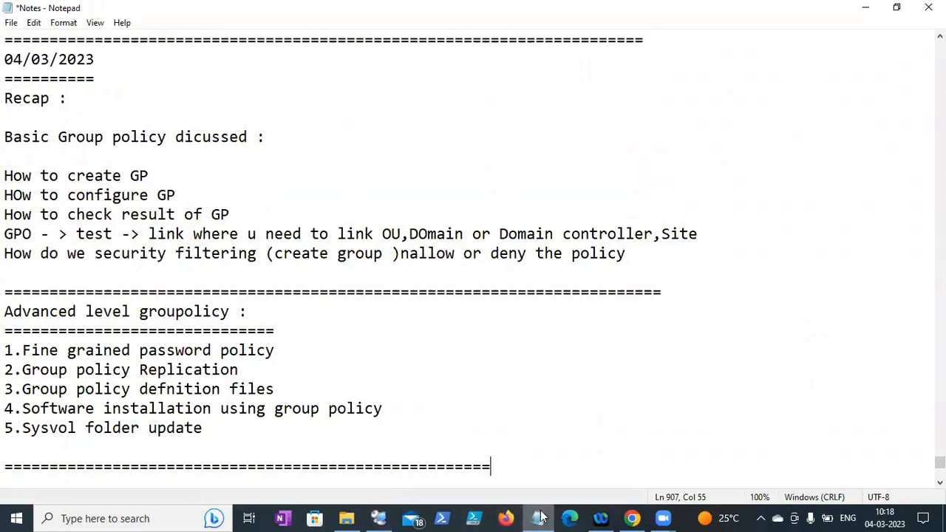
# - In a new Chrome tab, enter 'fine grained password policy' in the Google search box
pyautogui.click(634, 517)
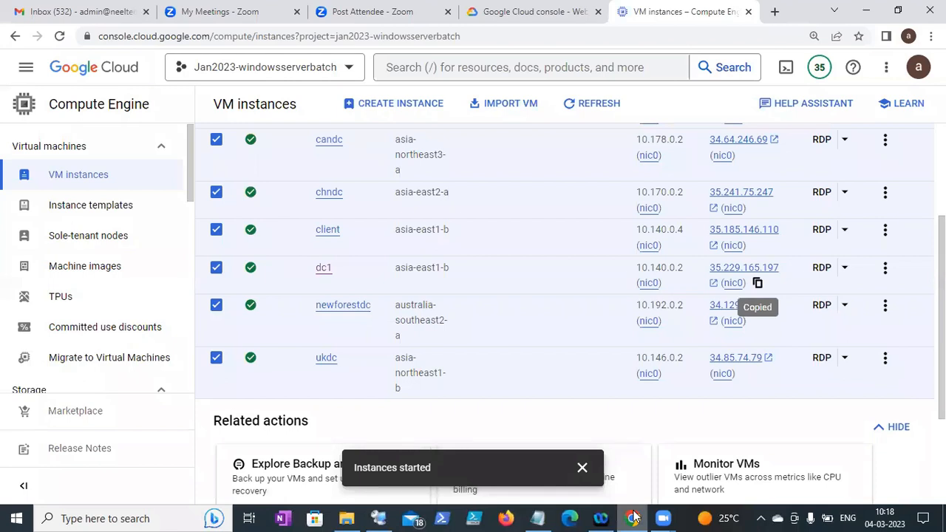
pyautogui.hotkey('ctrl', 't')
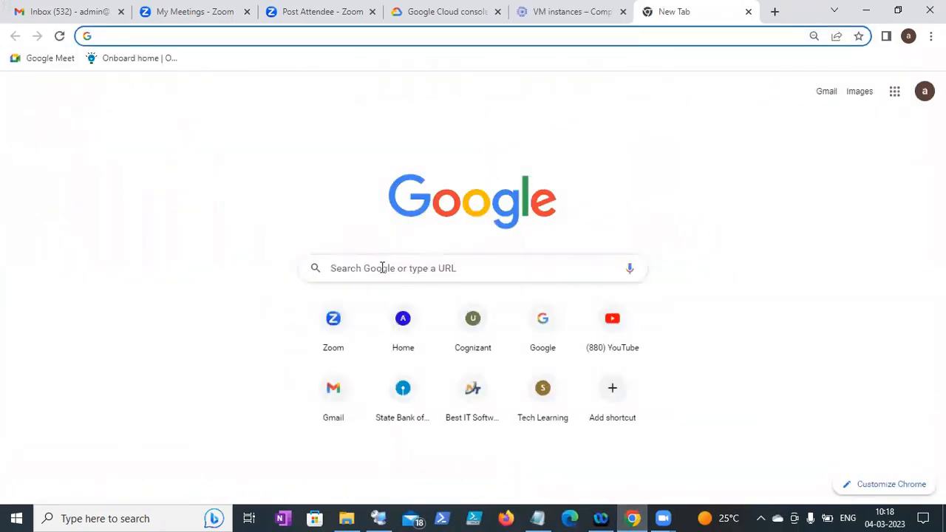
pyautogui.click(382, 267)
pyautogui.write('fine ')
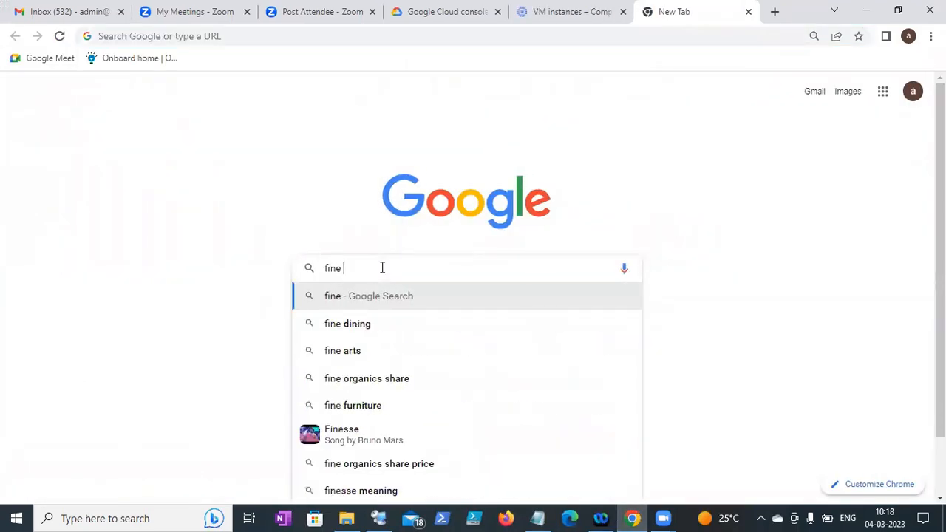
pyautogui.write('ge')
pyautogui.press('BackSpace')
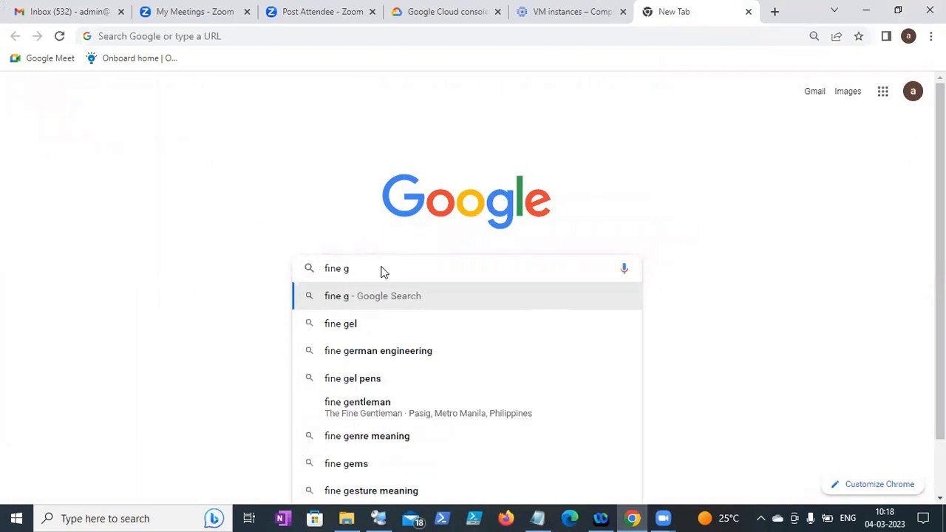
pyautogui.write('ra')
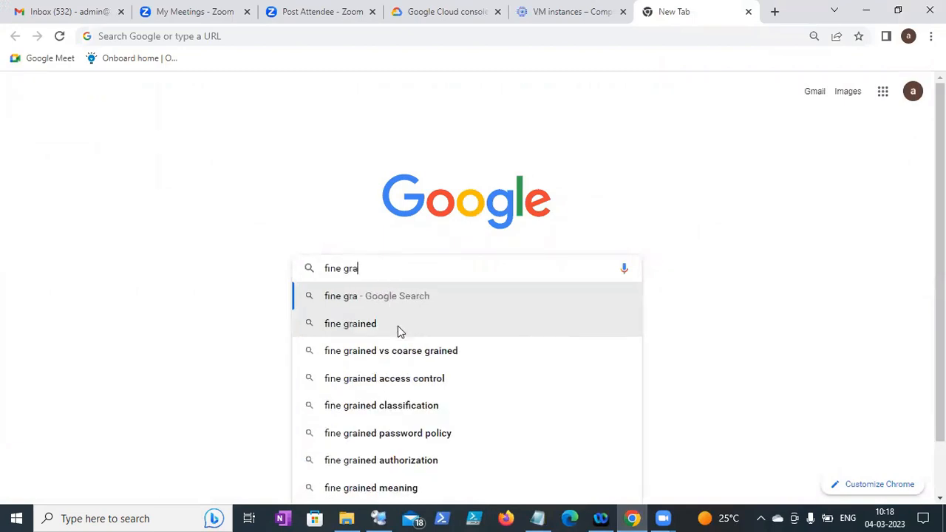
pyautogui.write('in')
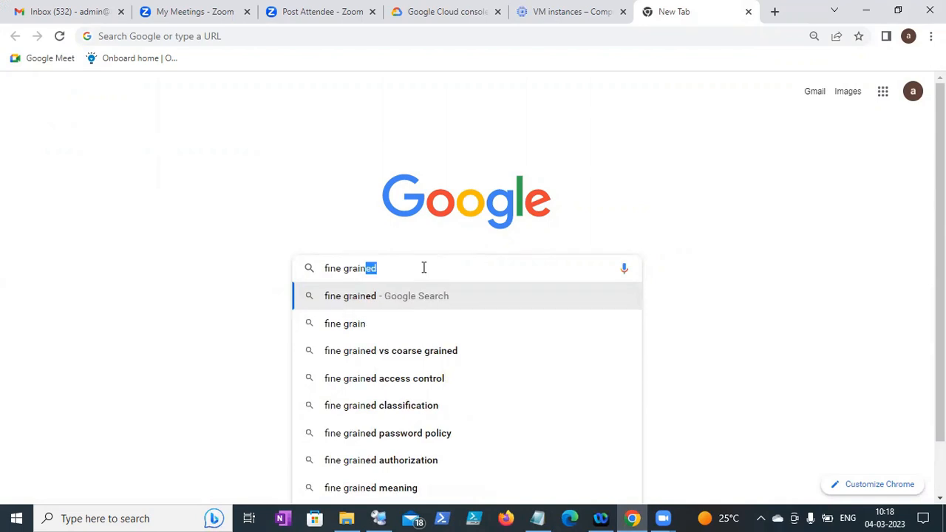
pyautogui.write('ed pa')
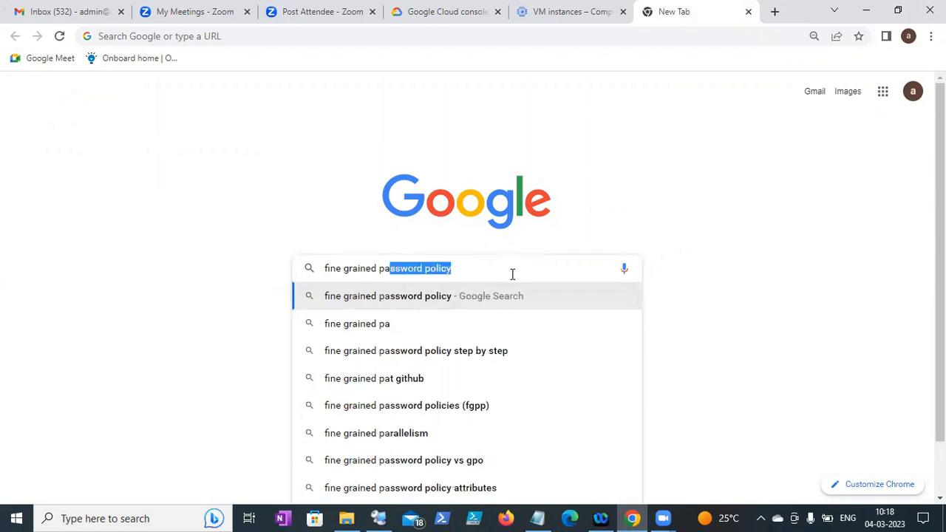
pyautogui.press('Right')
pyautogui.moveTo(511, 274); pyautogui.dragTo(310, 240)
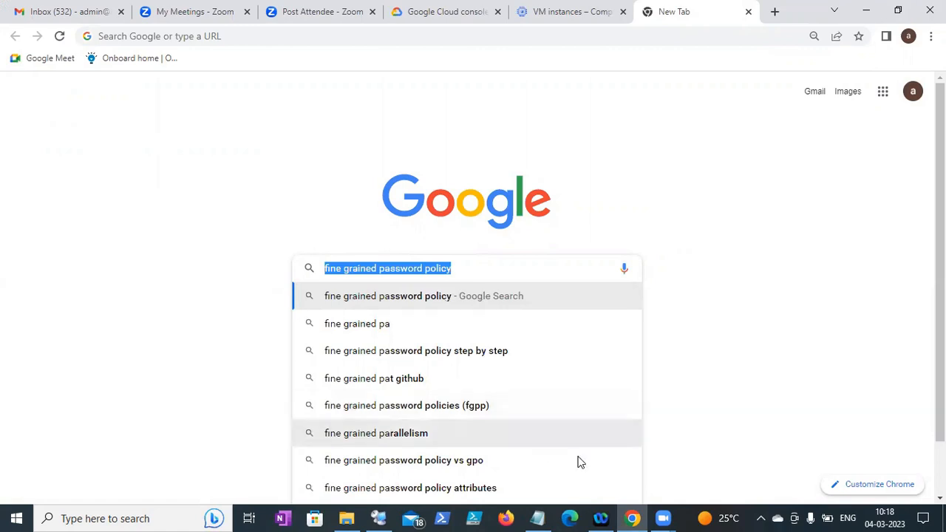
pyautogui.click(537, 518)
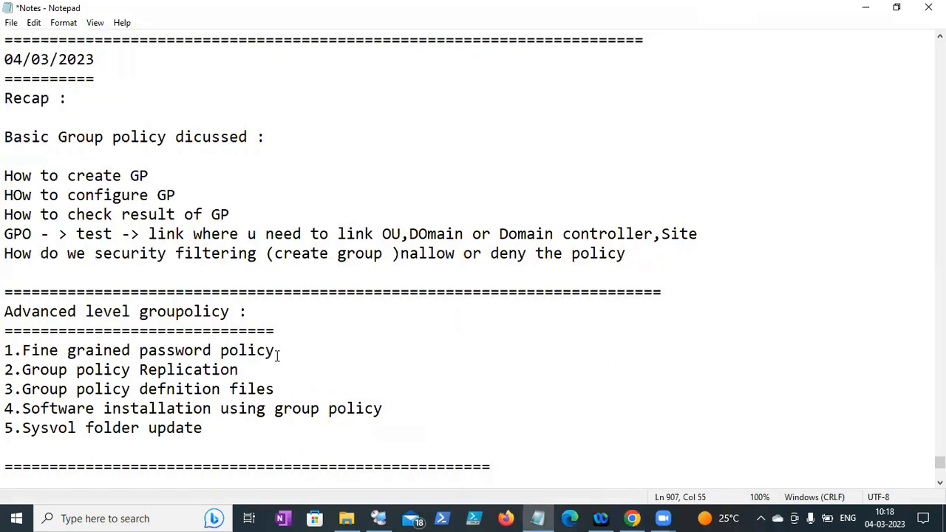
# - Below the separator, add heading '1.fine grained password policy' with note 'default we have password policy - configured and linked to domain'
pyautogui.moveTo(277, 355); pyautogui.dragTo(23, 353)
pyautogui.press('Right')
pyautogui.moveTo(277, 353); pyautogui.dragTo(7, 352)
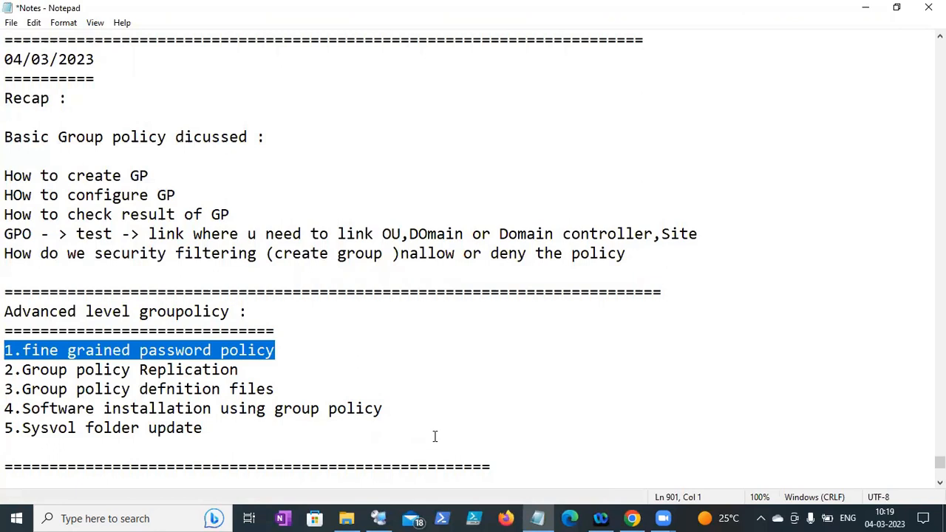
pyautogui.click(499, 462)
pyautogui.press('Return')
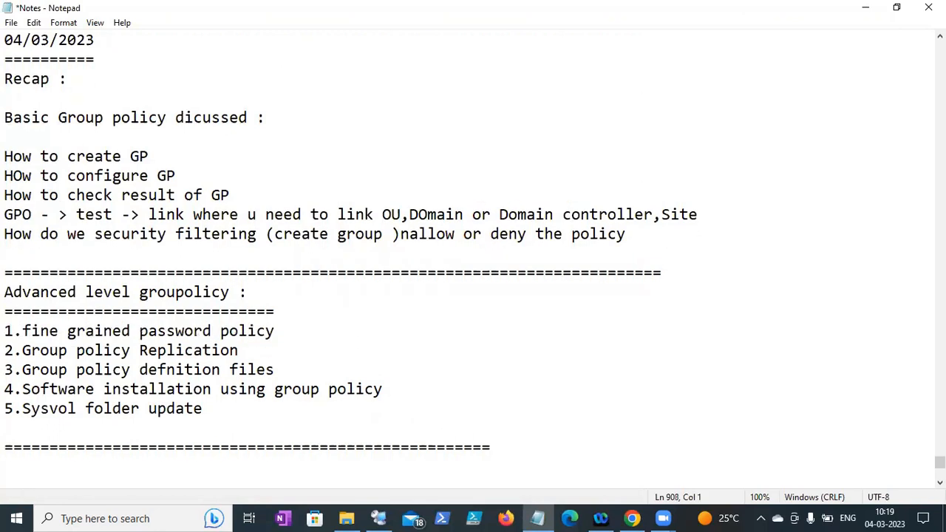
pyautogui.hotkey('ctrl', 'v')
pyautogui.press('Return')
pyautogui.write('default')
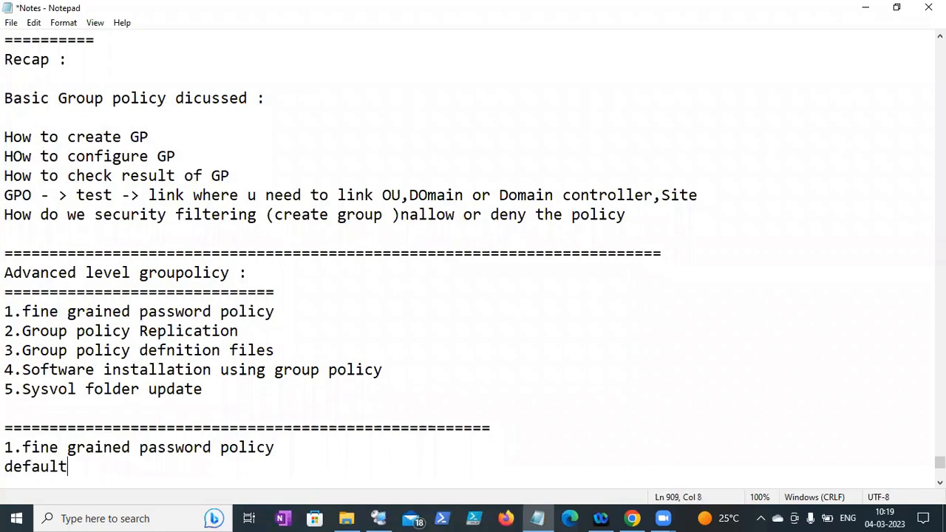
pyautogui.write(' we have')
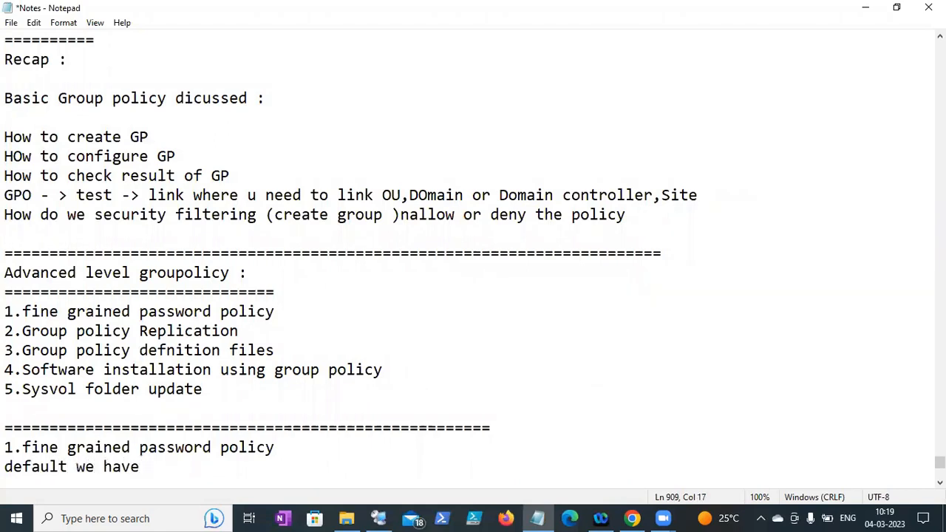
pyautogui.write(' password p')
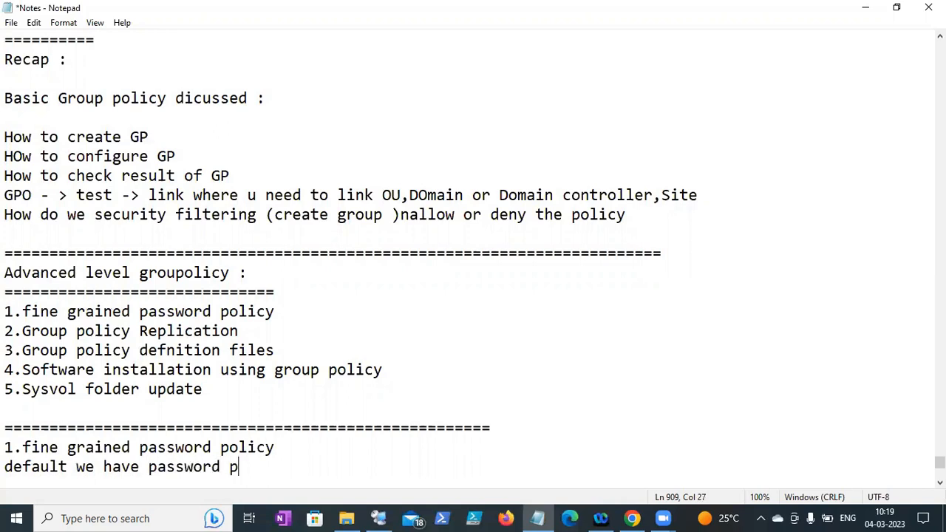
pyautogui.write('olicy - co')
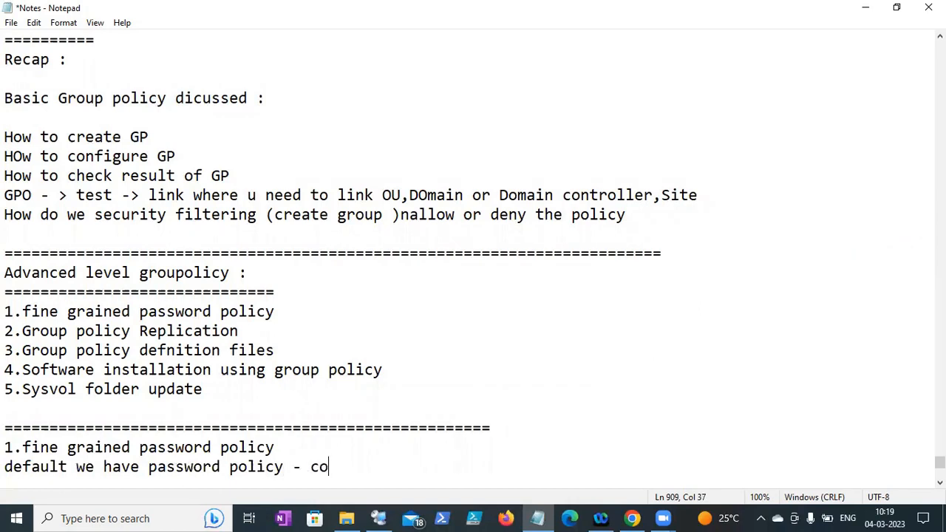
pyautogui.write('nfigured ')
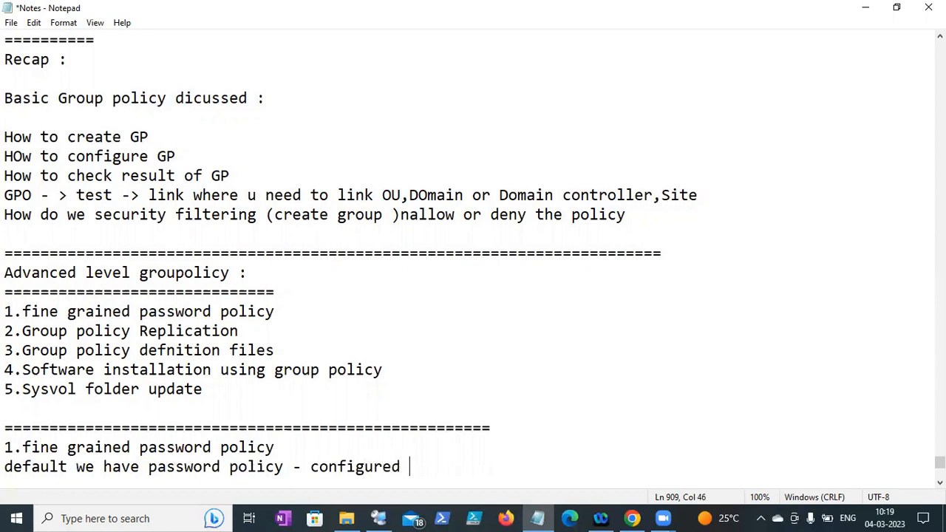
pyautogui.write('and linked to domain')
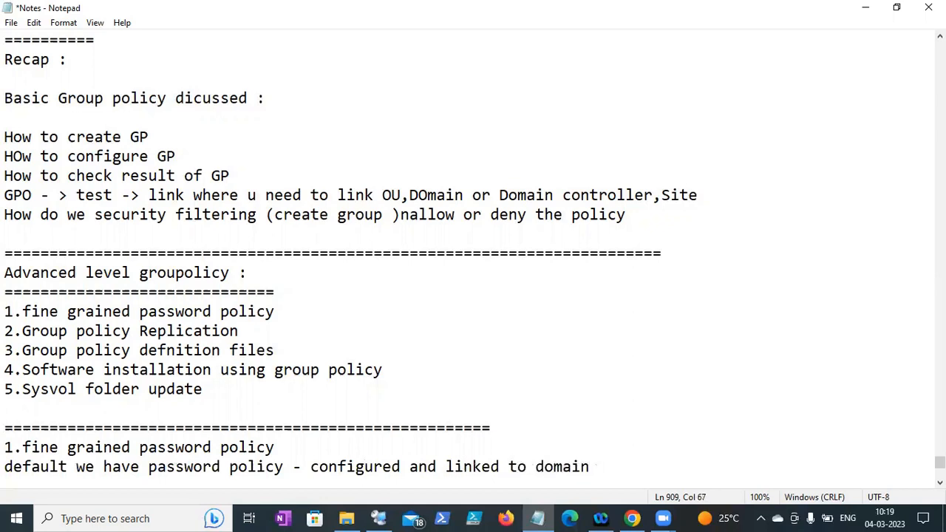
pyautogui.press('Return')
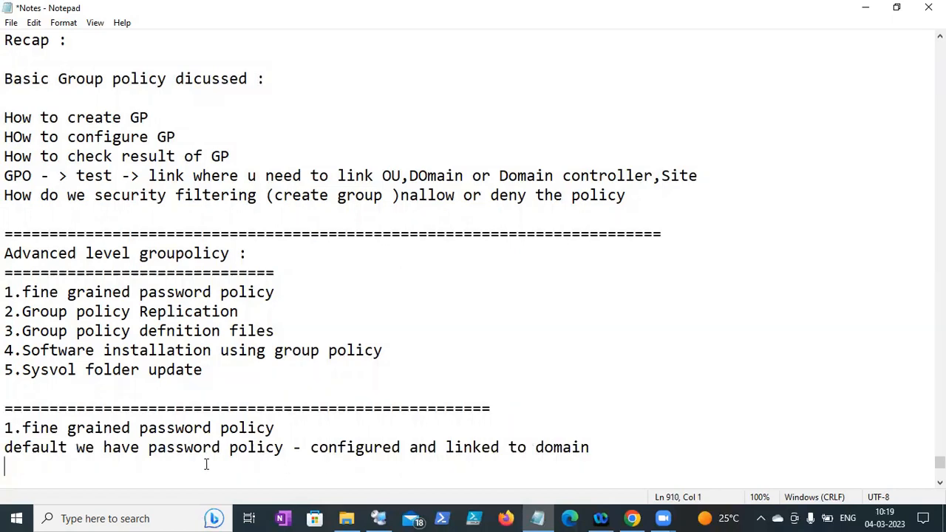
pyautogui.click(659, 452)
pyautogui.press('Return')
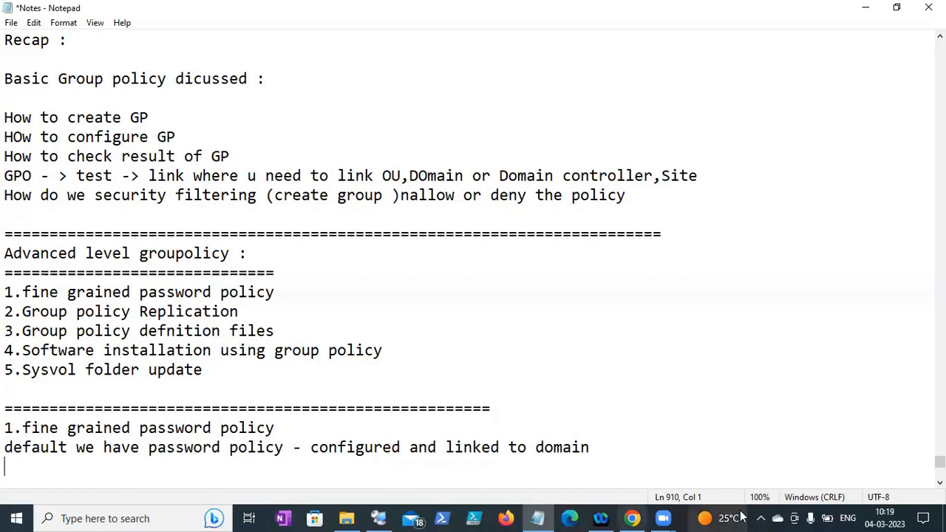
# - Type '123' and 'abc' on separate lines beneath the domain note
pyautogui.press('Return')
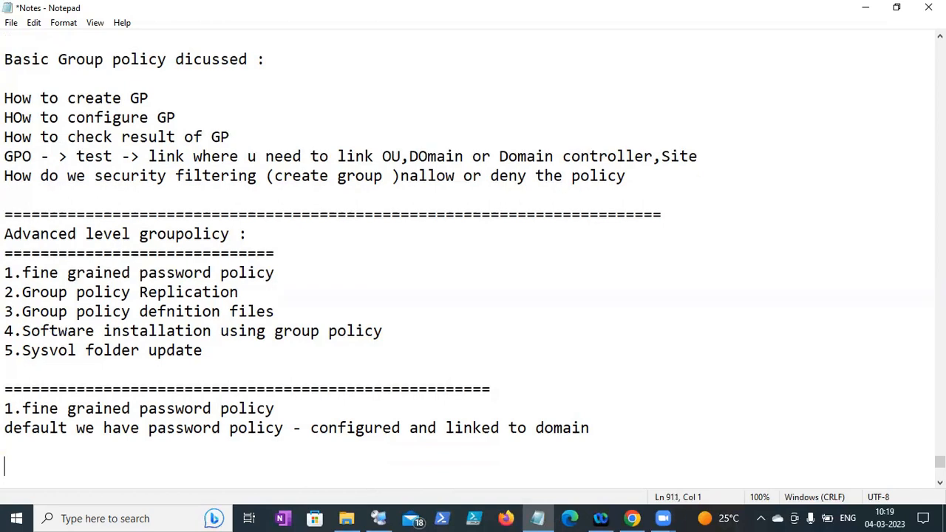
pyautogui.write('122')
pyautogui.press('BackSpace')
pyautogui.write('3')
pyautogui.press('Return')
pyautogui.write('abc')
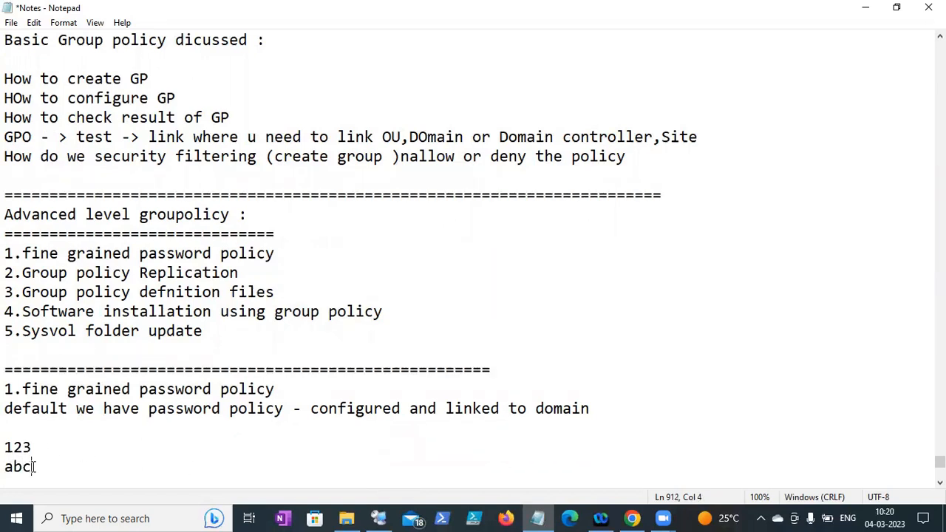
pyautogui.moveTo(34, 466); pyautogui.dragTo(4, 447)
pyautogui.click(79, 449)
# - Run gpmc.msc from DC1's Run prompt to open Group Policy Management
pyautogui.click(381, 516)
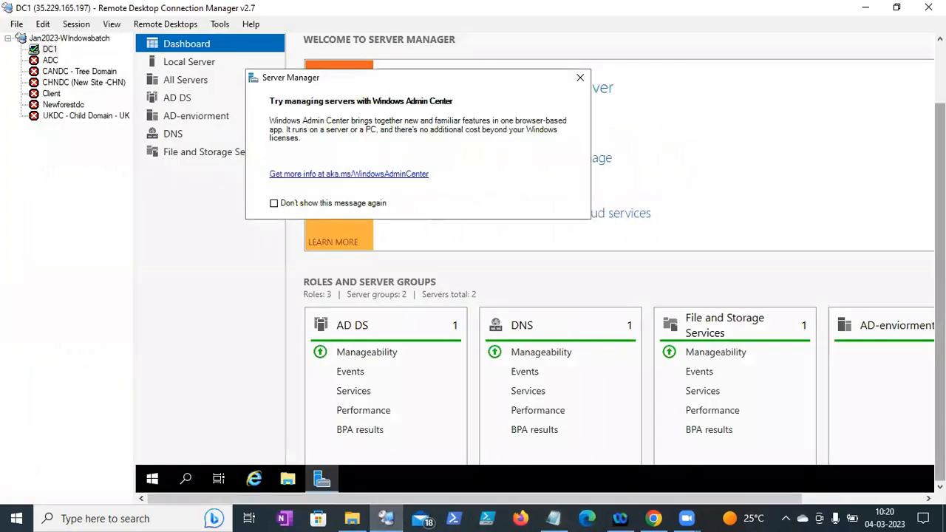
pyautogui.rightClick(152, 479)
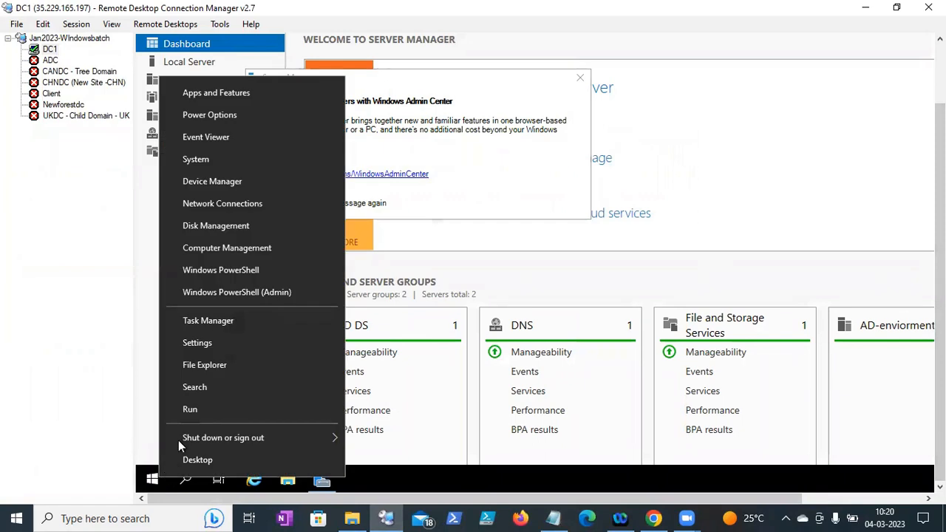
pyautogui.click(186, 413)
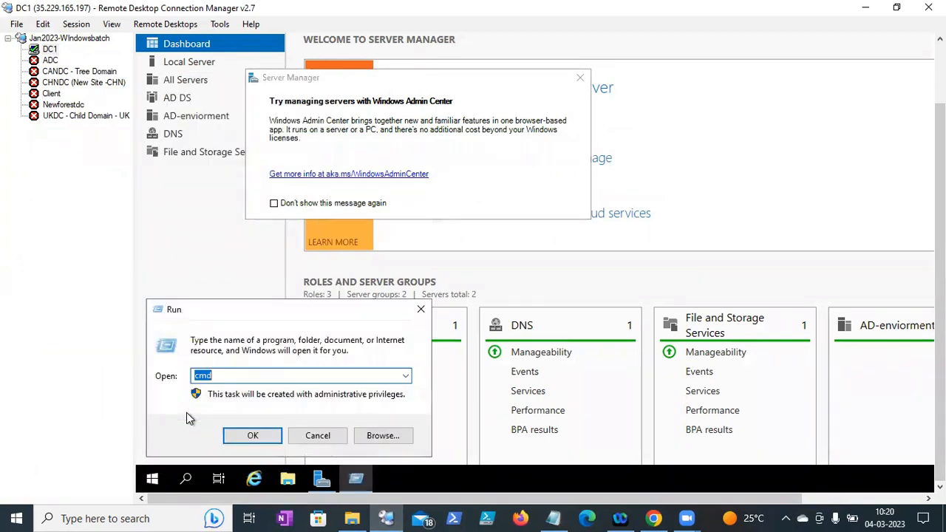
pyautogui.click(654, 518)
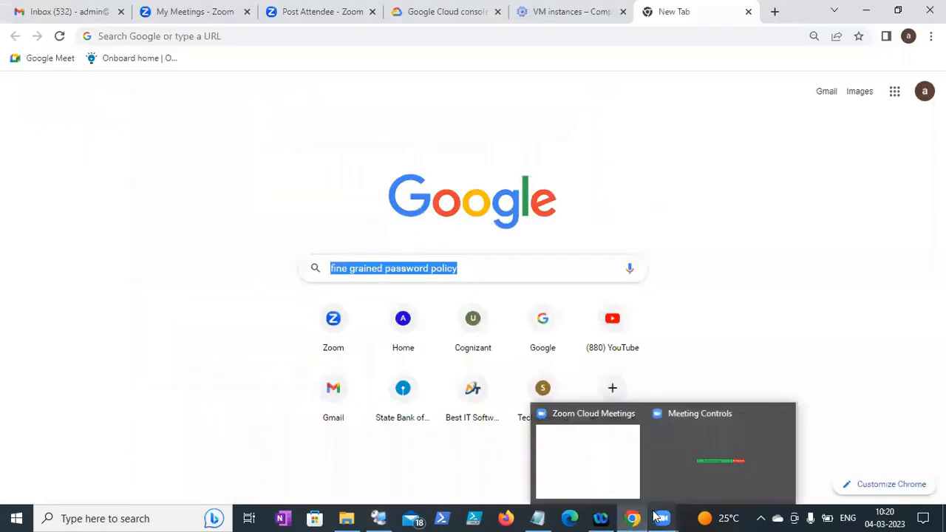
pyautogui.click(632, 518)
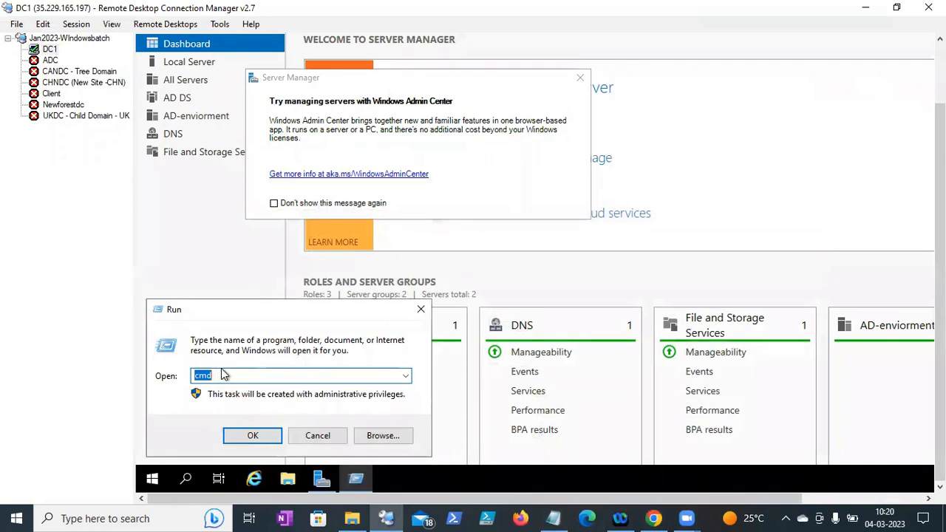
pyautogui.write('gpmc.msc')
pyautogui.press('Return')
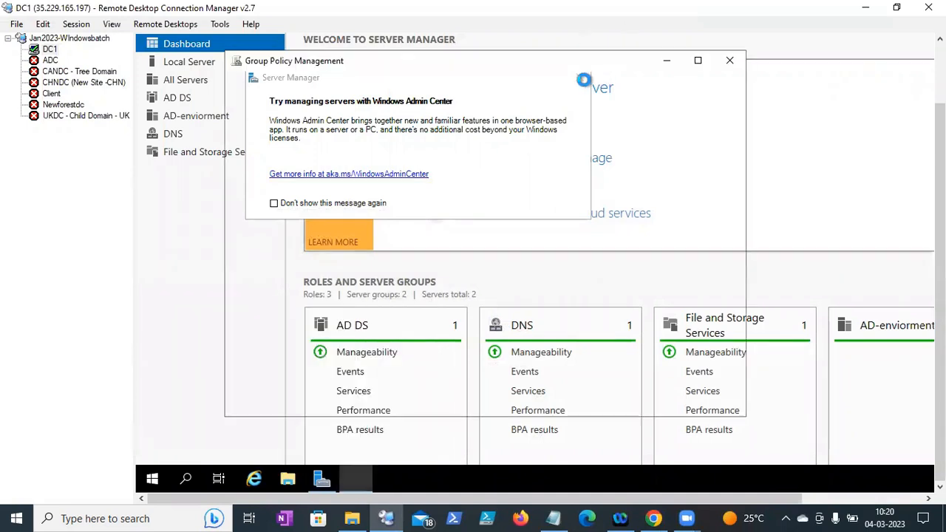
# - Maximize the window, expand Forest: neel.edu > Domains > neel.edu, and select Default Domain Policy
pyautogui.click(696, 65)
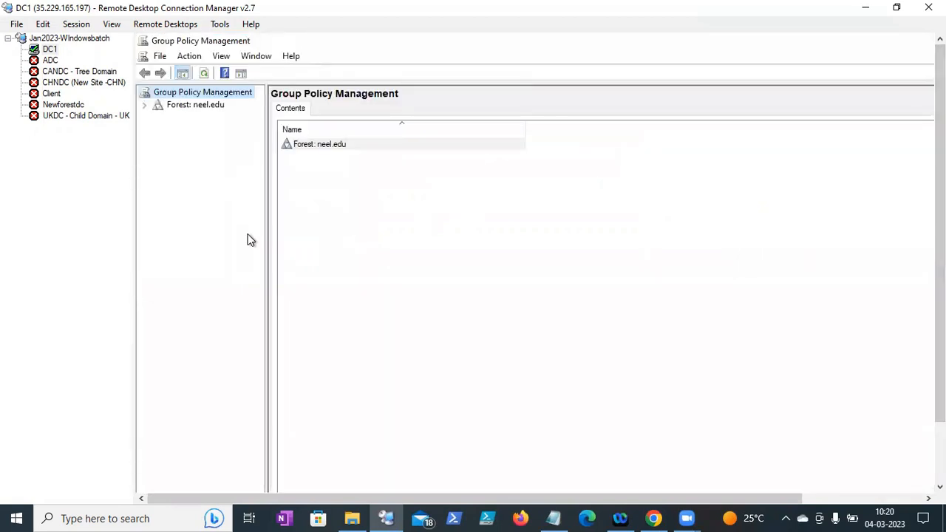
pyautogui.moveTo(266, 229); pyautogui.dragTo(335, 183)
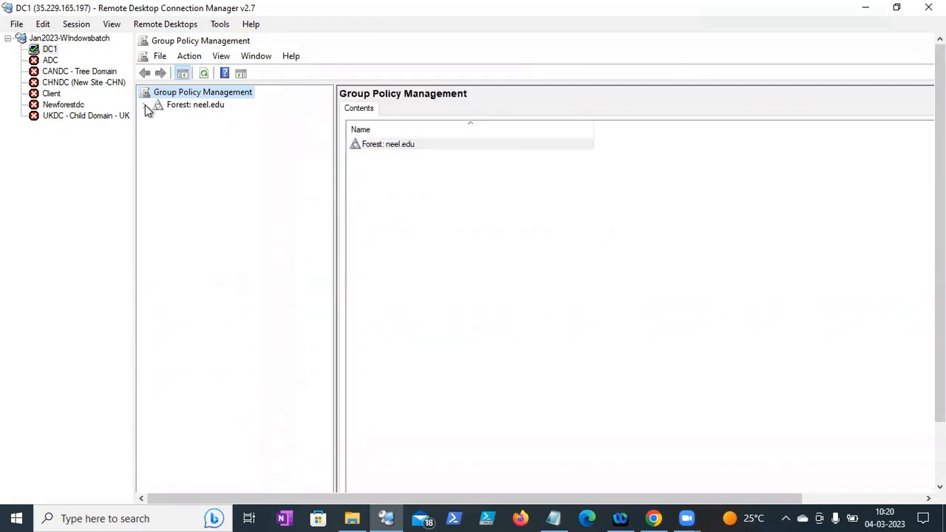
pyautogui.click(145, 105)
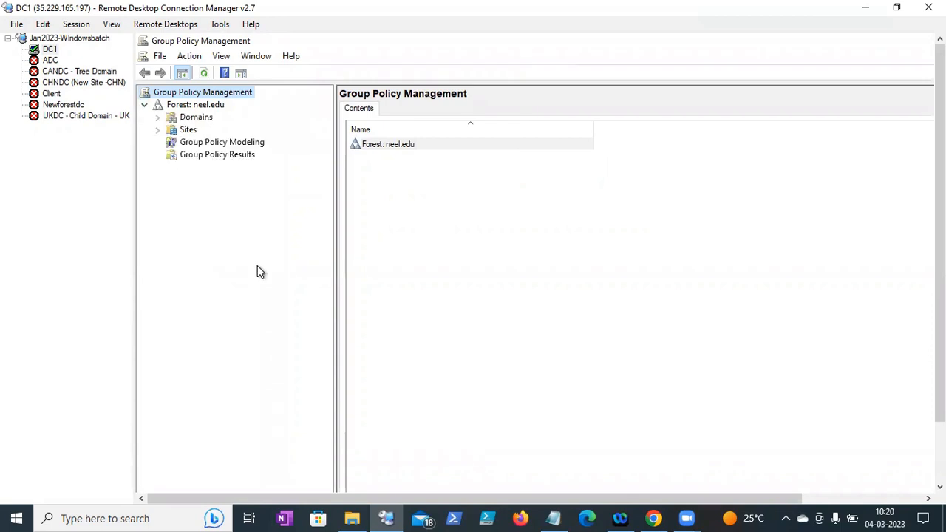
pyautogui.click(158, 118)
pyautogui.click(170, 130)
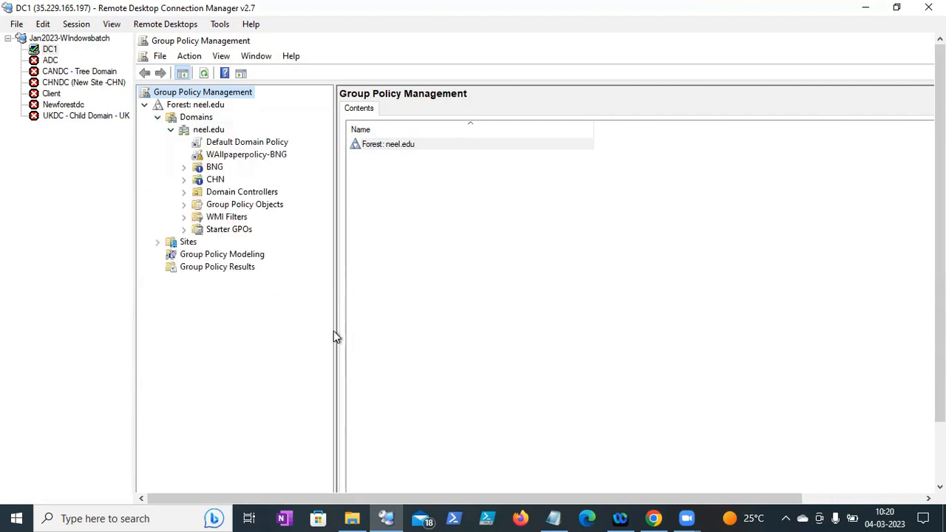
pyautogui.moveTo(334, 331); pyautogui.dragTo(362, 312)
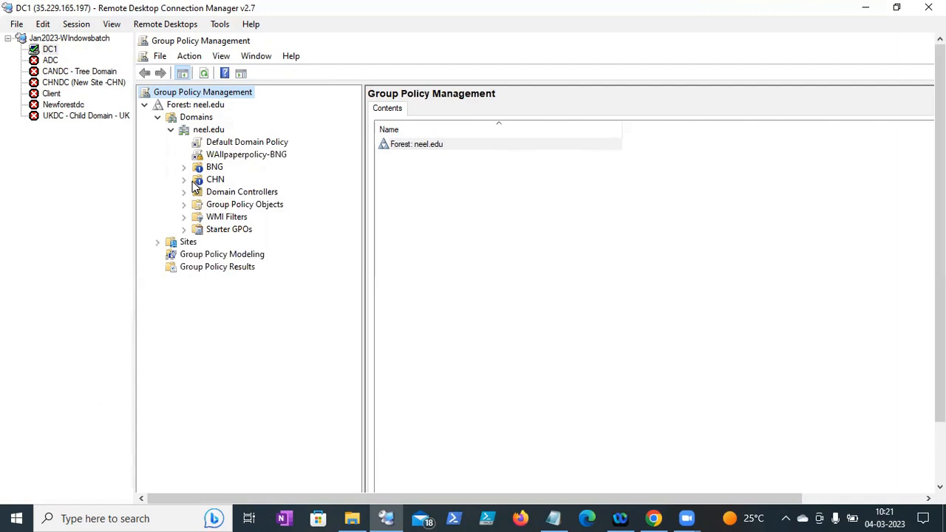
pyautogui.click(238, 144)
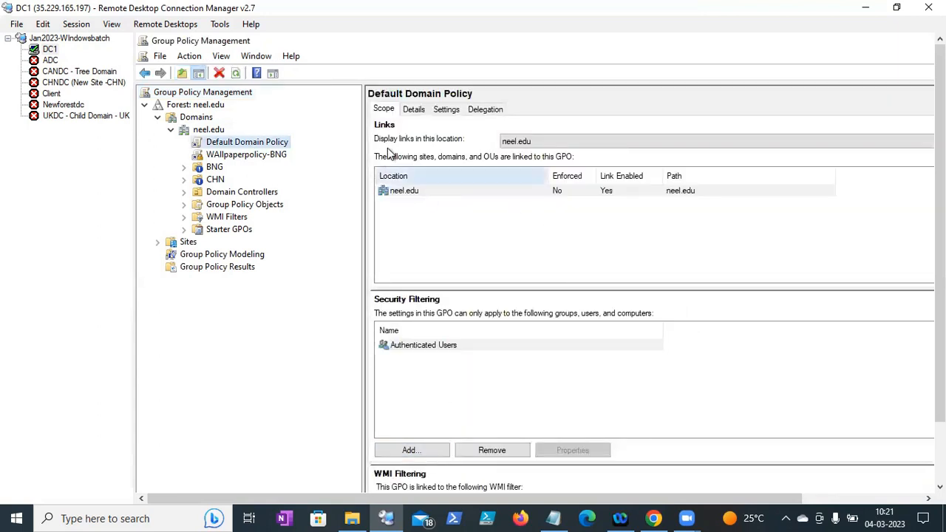
# - Show the Default Domain Policy's Settings report, dismissing the security warning and resizing panes
pyautogui.click(449, 113)
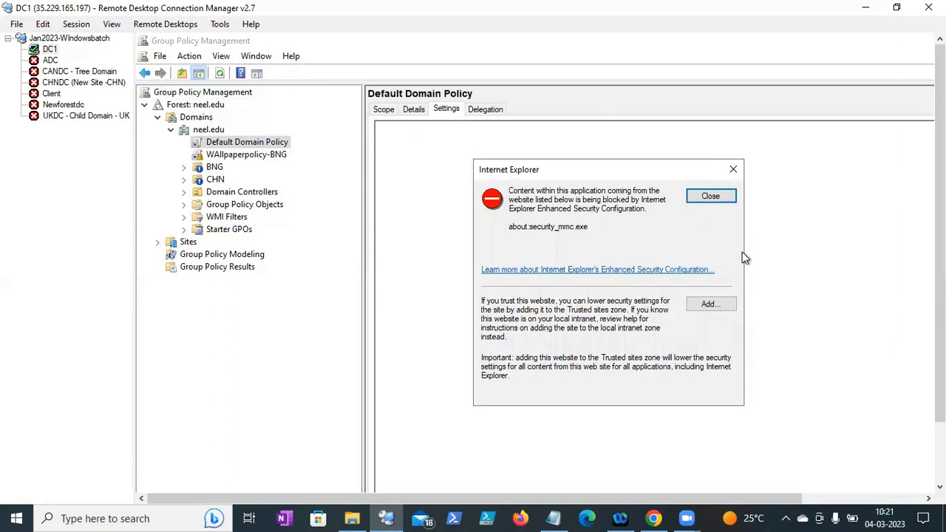
pyautogui.click(712, 196)
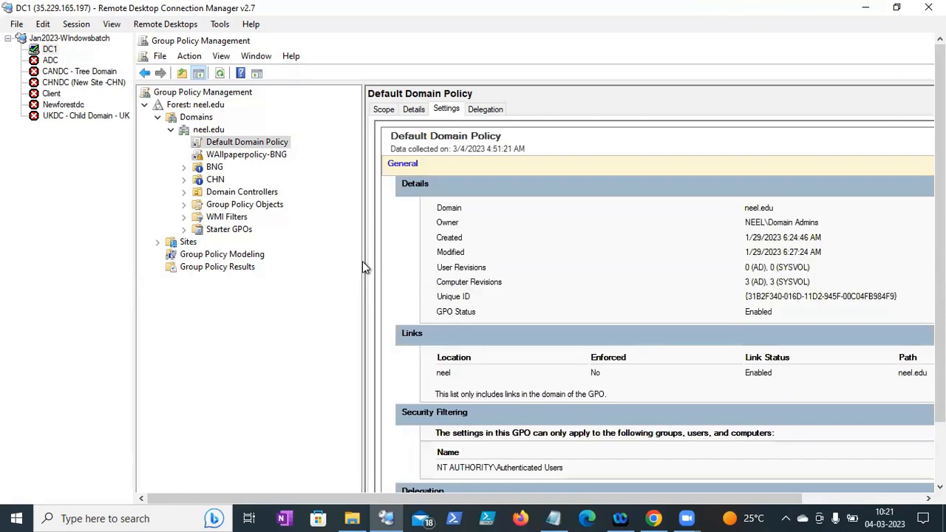
pyautogui.moveTo(359, 262); pyautogui.dragTo(332, 260)
pyautogui.moveTo(940, 220); pyautogui.dragTo(940, 279)
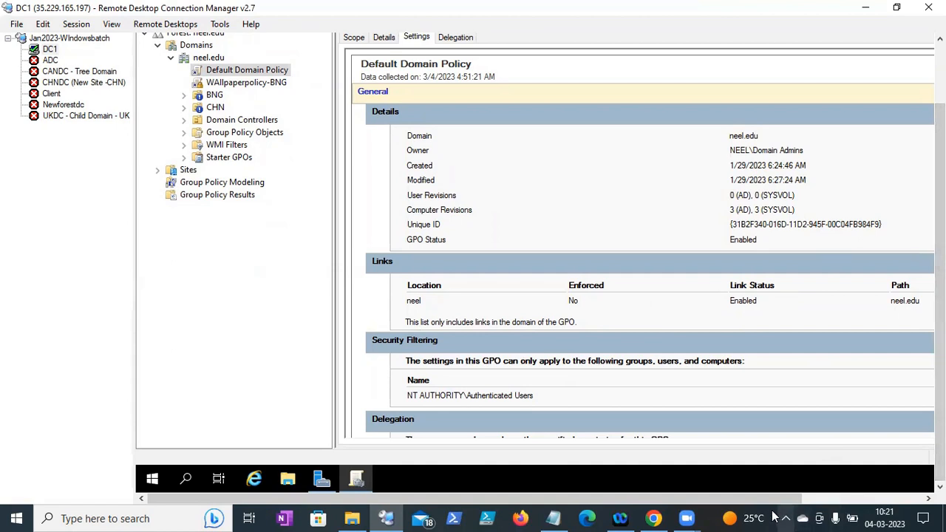
pyautogui.moveTo(795, 500); pyautogui.dragTo(880, 476)
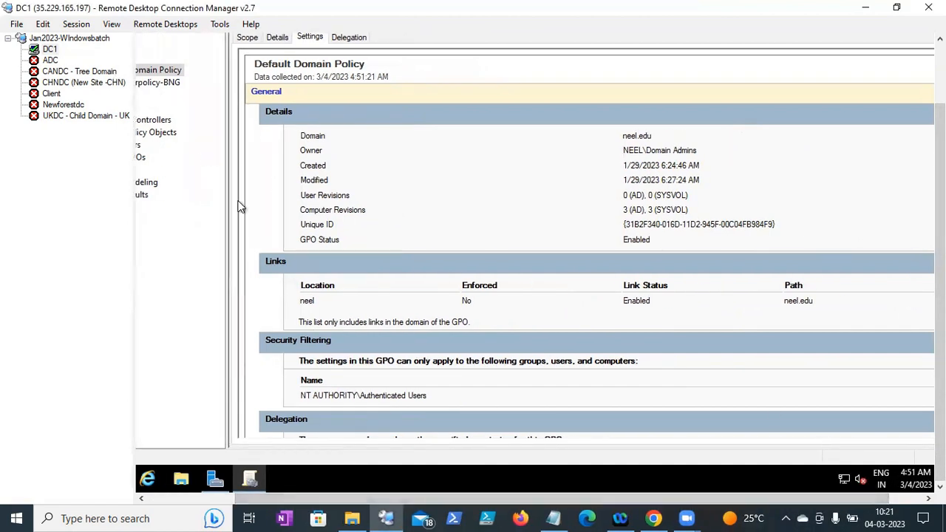
pyautogui.moveTo(318, 499); pyautogui.dragTo(360, 470)
# - Scroll to Password Policy and highlight the 7-character minimum length and complexity rows
pyautogui.scroll(-3, 916, 181)
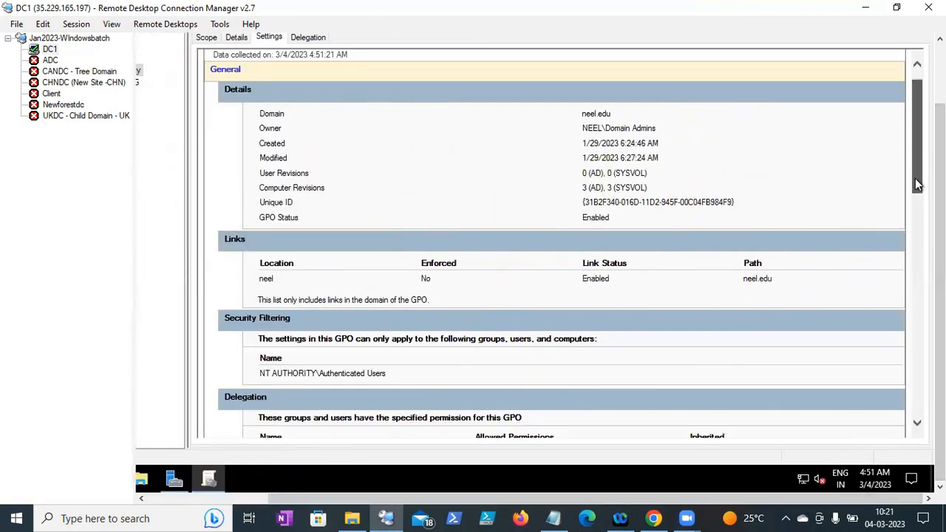
pyautogui.scroll(-4, 554, 244)
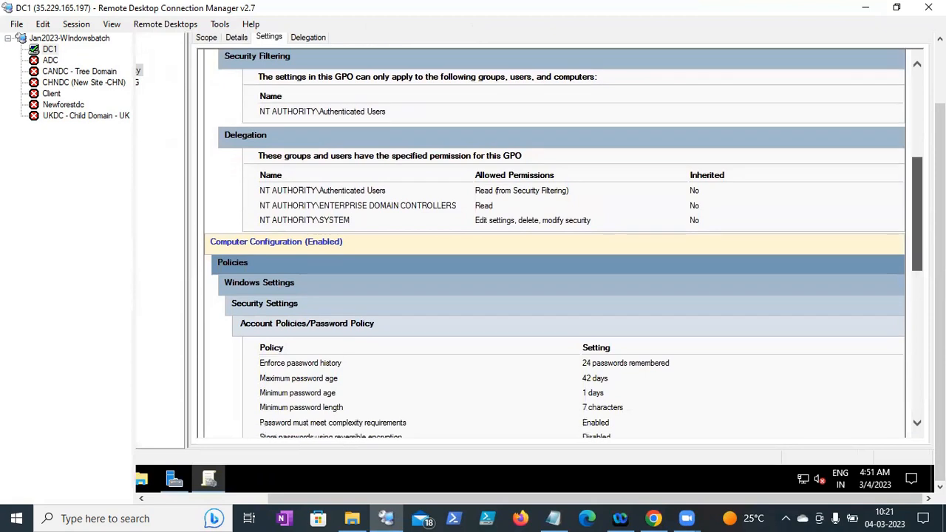
pyautogui.scroll(-1, 555, 244)
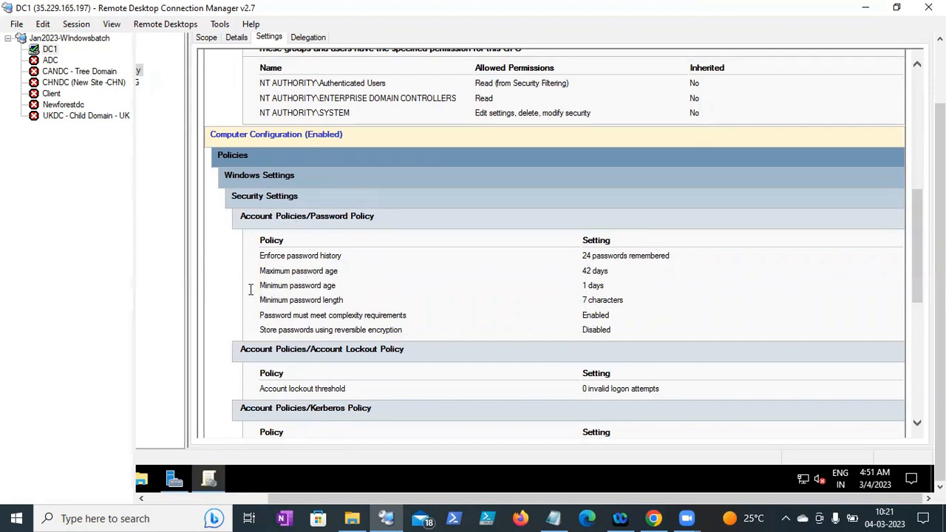
pyautogui.moveTo(260, 302); pyautogui.dragTo(511, 296)
pyautogui.moveTo(604, 309); pyautogui.dragTo(623, 303)
pyautogui.click(295, 316)
pyautogui.moveTo(273, 316); pyautogui.dragTo(602, 331)
pyautogui.click(387, 326)
# - Highlight the password age rows, 24 passwords remembered, and the 0-attempt lockout threshold
pyautogui.moveTo(256, 275); pyautogui.dragTo(404, 296)
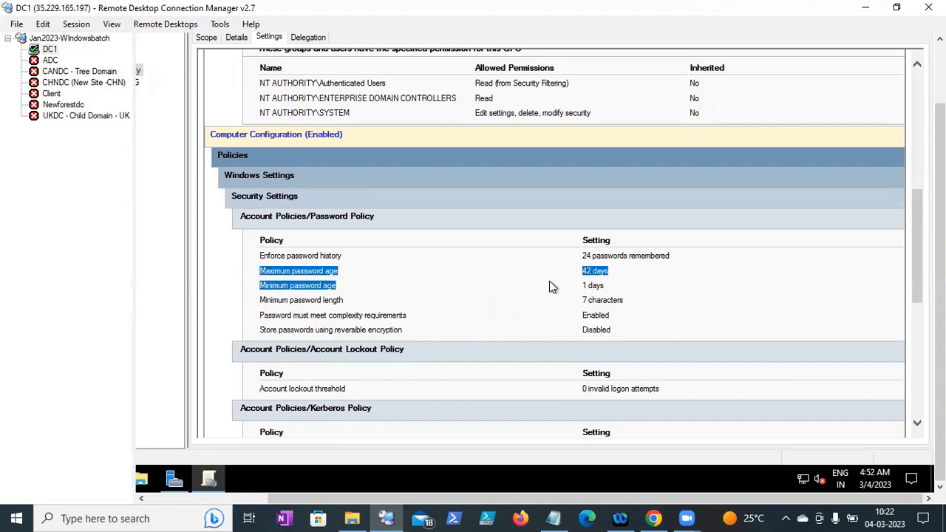
pyautogui.click(350, 270)
pyautogui.moveTo(350, 270); pyautogui.dragTo(573, 261)
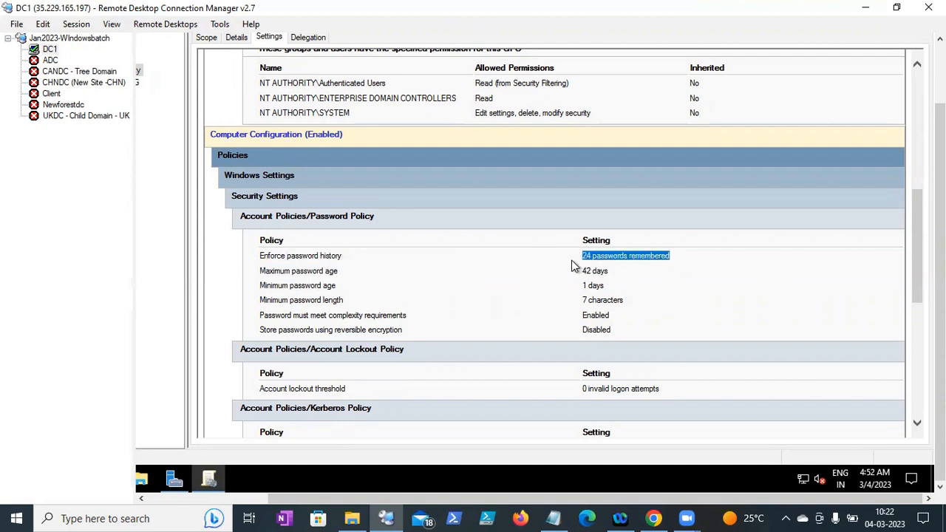
pyautogui.click(582, 298)
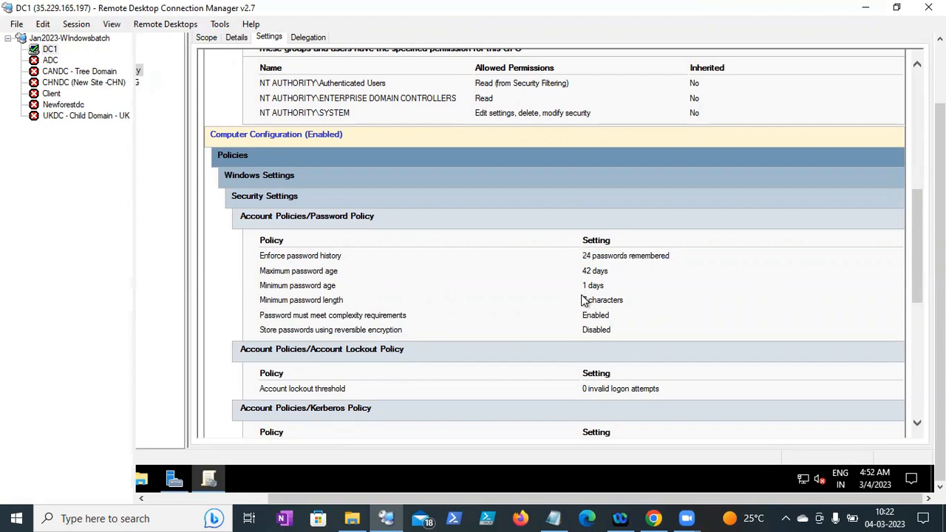
pyautogui.moveTo(260, 389); pyautogui.dragTo(659, 447)
pyautogui.moveTo(583, 392); pyautogui.dragTo(670, 394)
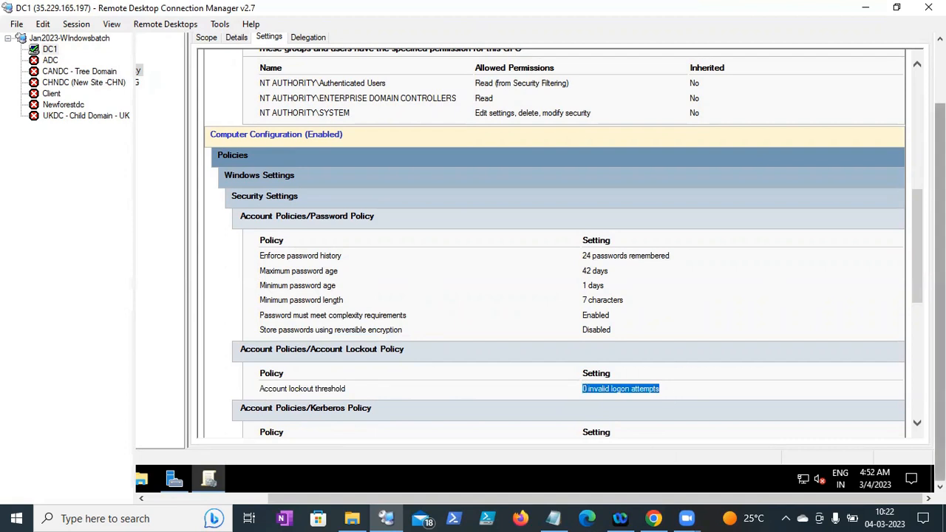
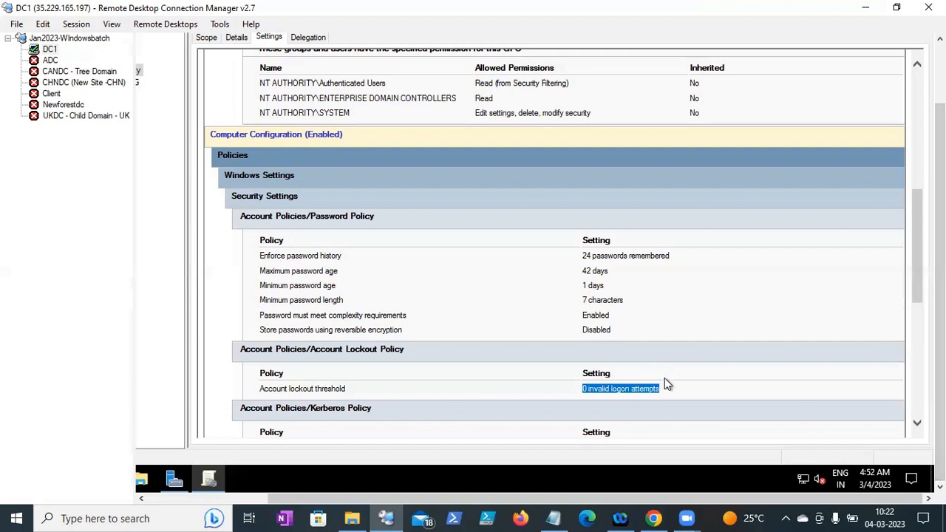
# - Scroll through the rest of the Default Domain Policy password and lockout settings, then return to Notes
pyautogui.moveTo(664, 387); pyautogui.dragTo(637, 385)
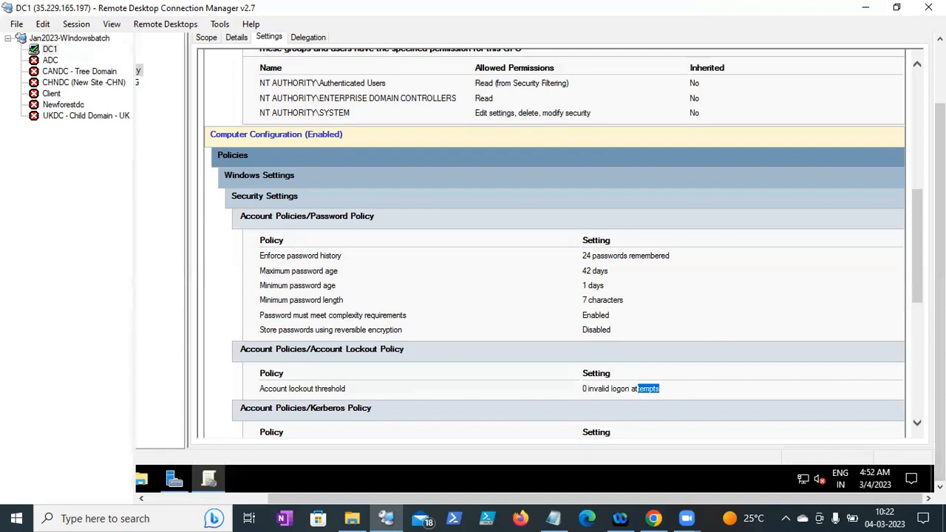
pyautogui.moveTo(913, 262); pyautogui.dragTo(913, 263)
pyautogui.scroll(-2, 913, 266)
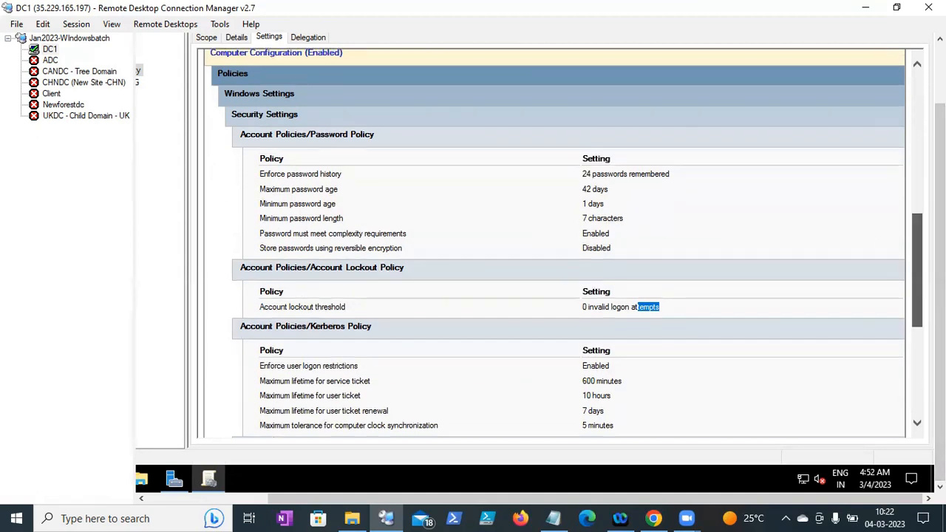
pyautogui.moveTo(940, 259); pyautogui.dragTo(940, 198)
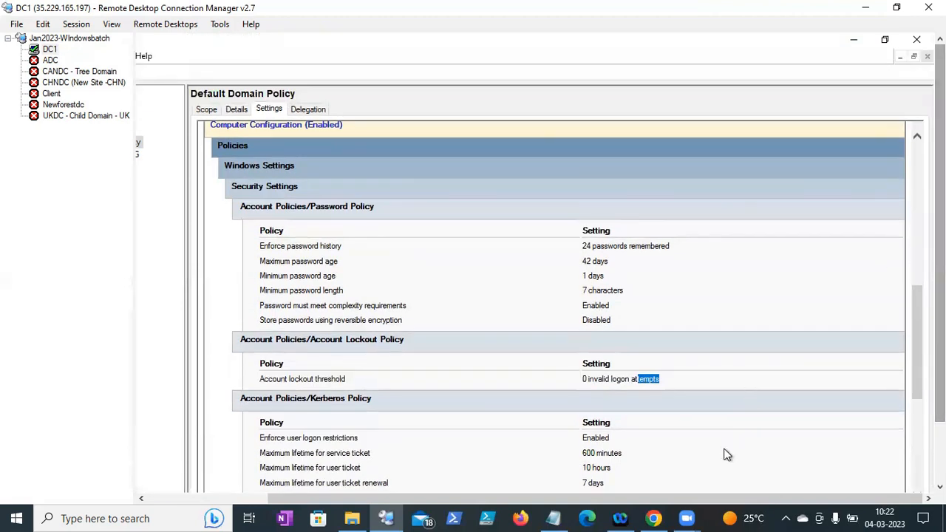
pyautogui.moveTo(710, 498); pyautogui.dragTo(364, 499)
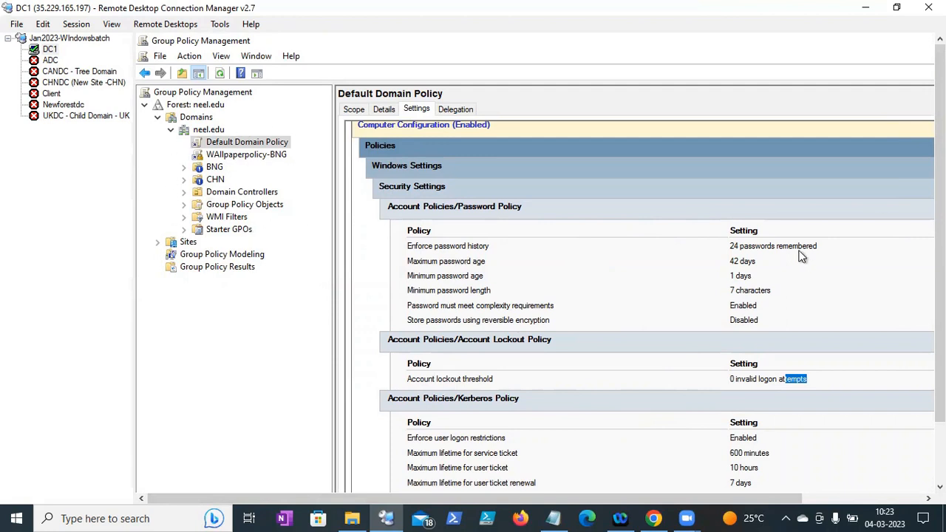
pyautogui.moveTo(940, 263); pyautogui.dragTo(940, 332)
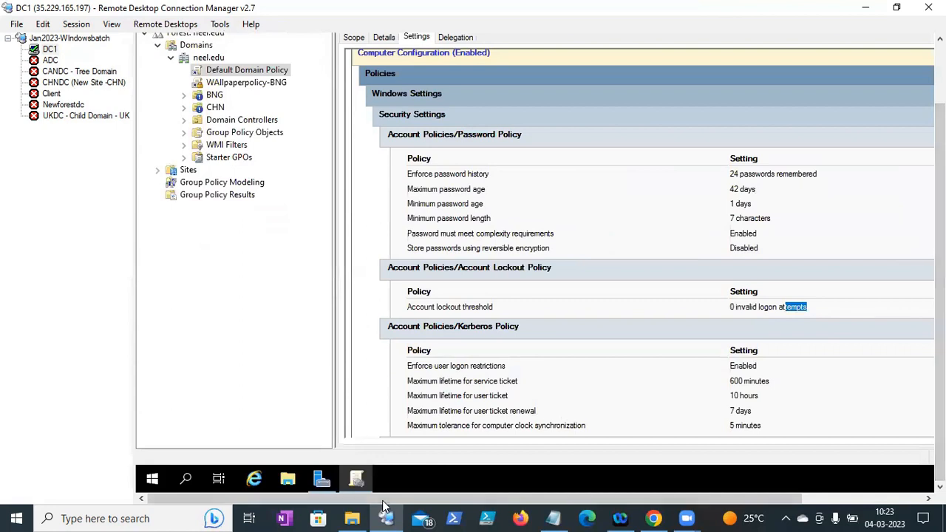
pyautogui.click(555, 517)
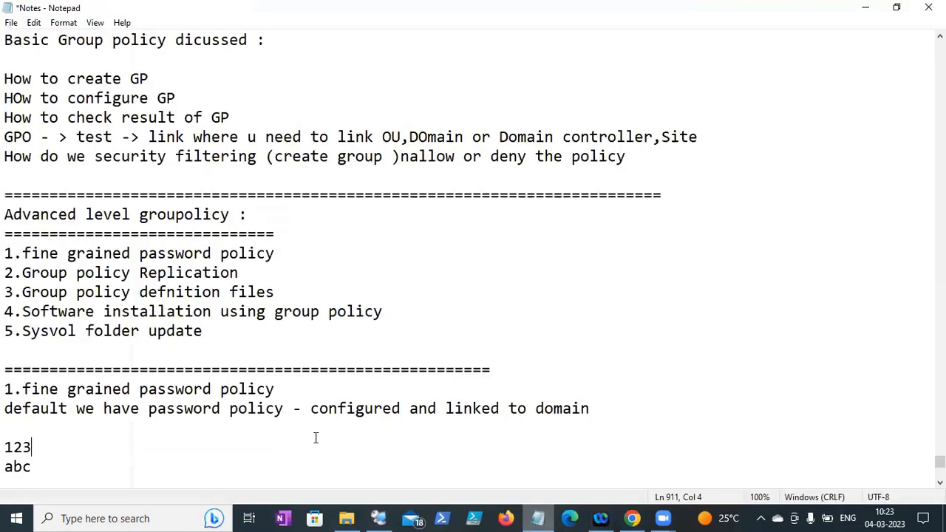
# - Below 'abc', add the line 'Please allow me to provide access to chnage the password simple'
pyautogui.press('Return')
pyautogui.press('Return')
pyautogui.press('Return')
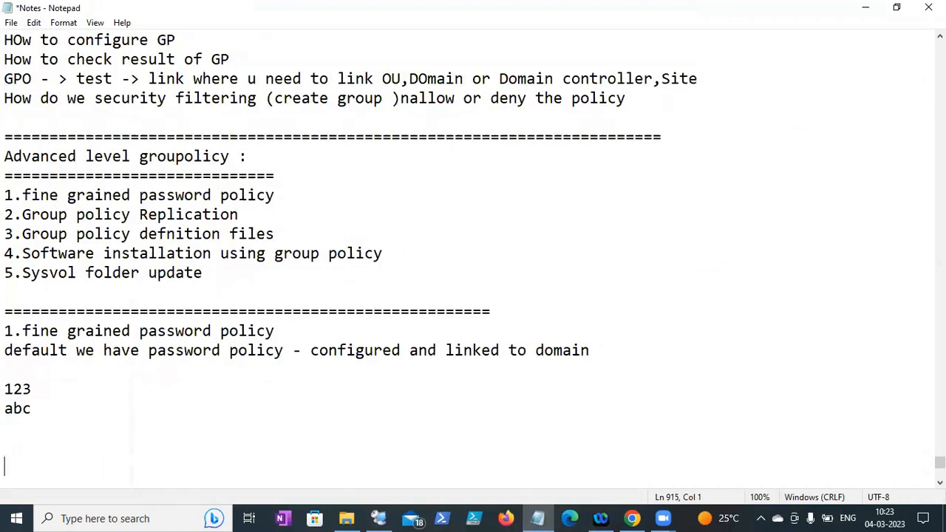
pyautogui.write('Pleas eallow')
pyautogui.press('BackSpace')
pyautogui.press('BackSpace')
pyautogui.press('BackSpace')
pyautogui.press('BackSpace')
pyautogui.press('BackSpace')
pyautogui.press('BackSpace')
pyautogui.press('BackSpace')
pyautogui.press('BackSpace')
pyautogui.write('e allow me t')
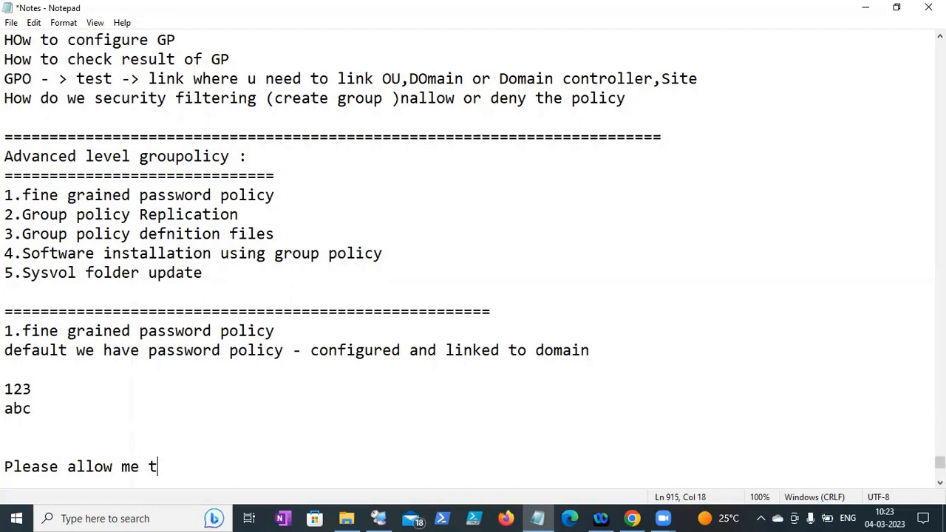
pyautogui.write('o provid')
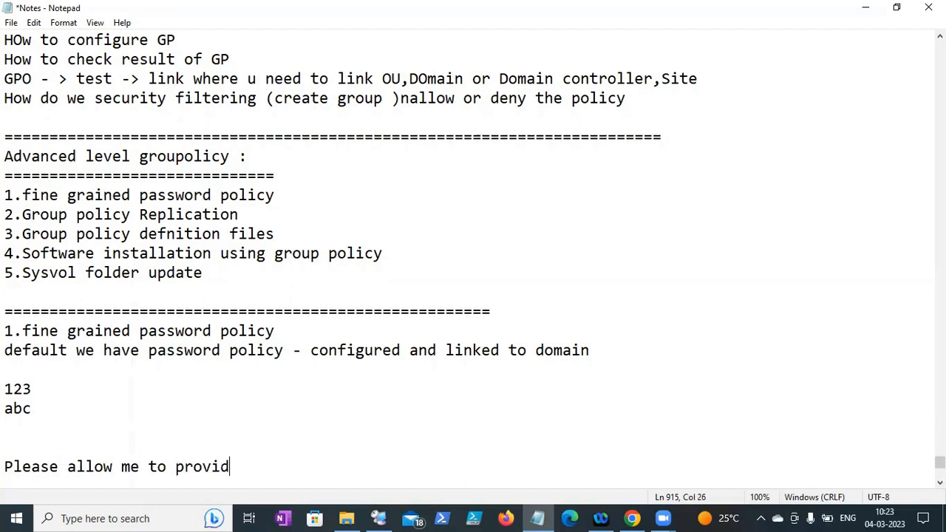
pyautogui.write('e access to ')
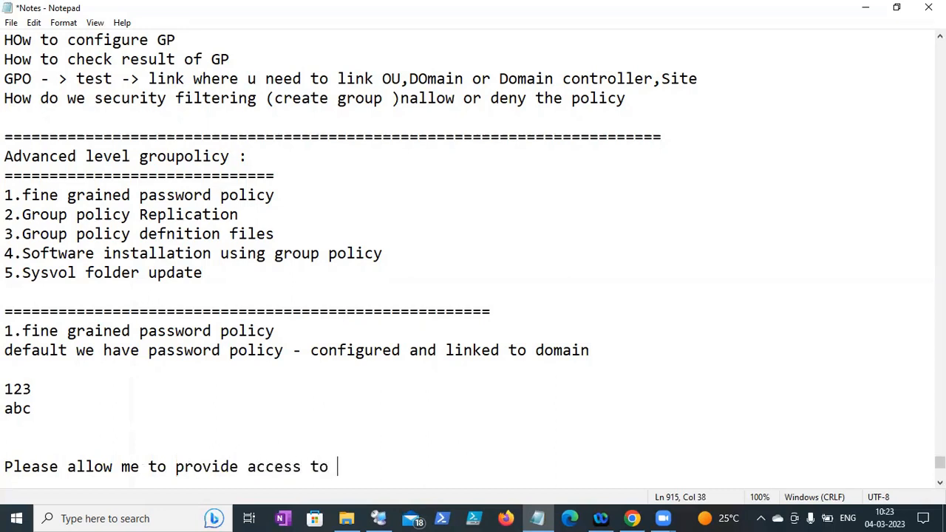
pyautogui.write('chnage the pa')
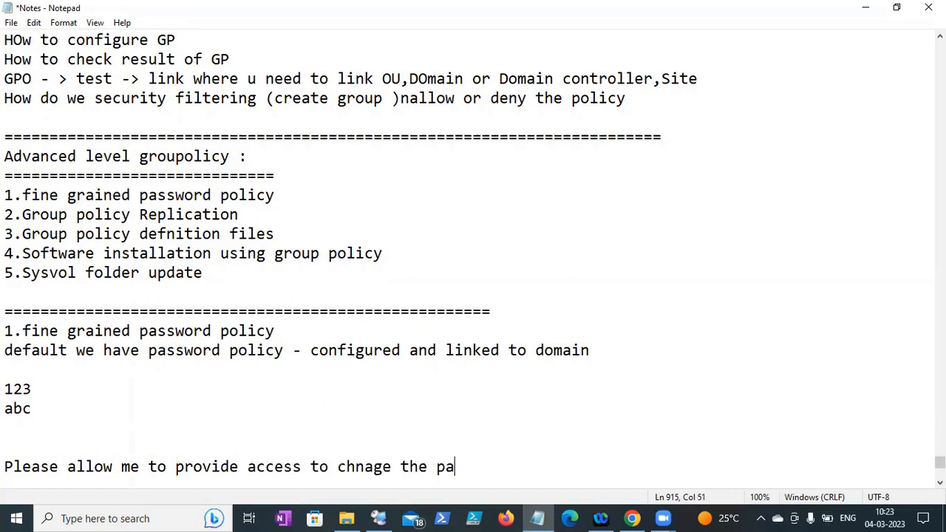
pyautogui.write('ssword si')
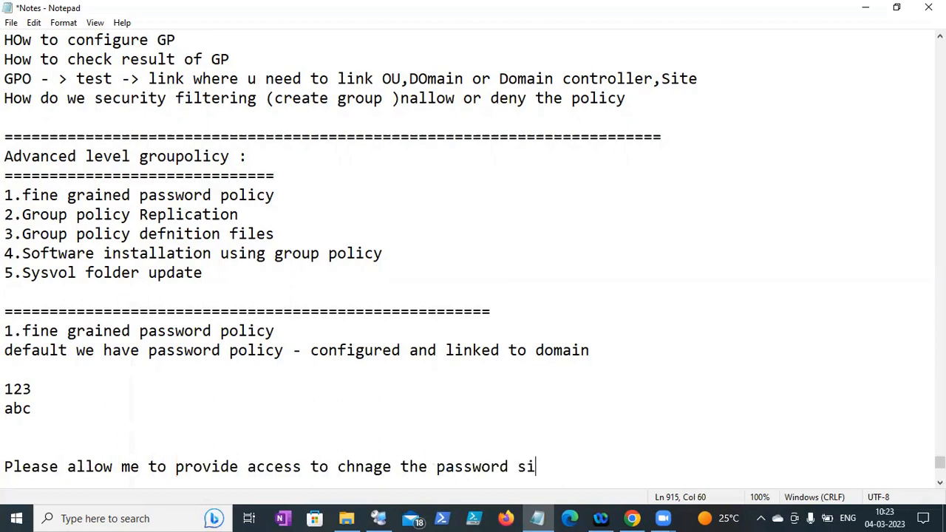
pyautogui.write('mple (')
pyautogui.press('BackSpace')
# - Add the line 'IT - Team - allow them to change the password - simpler :'
pyautogui.press('Return')
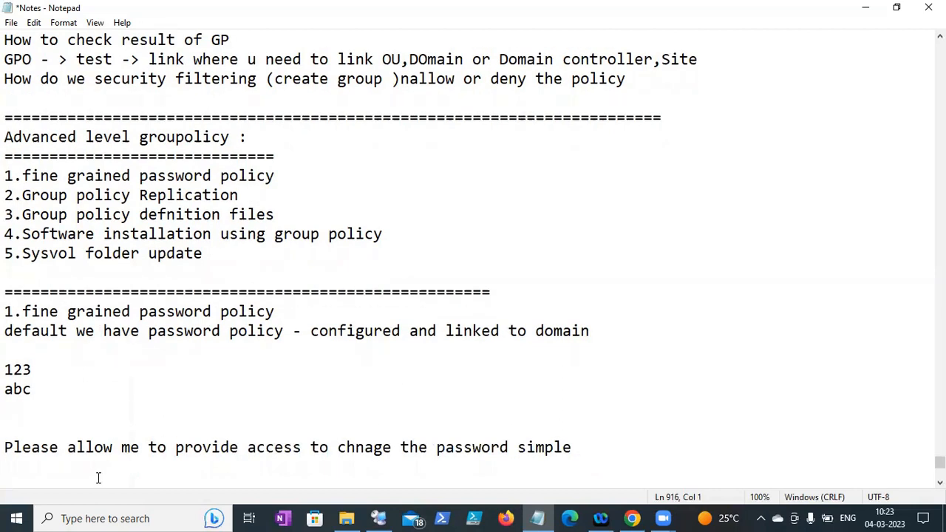
pyautogui.write('IT - Team')
pyautogui.press('BackSpace')
pyautogui.press('BackSpace')
pyautogui.write('m - allow them ')
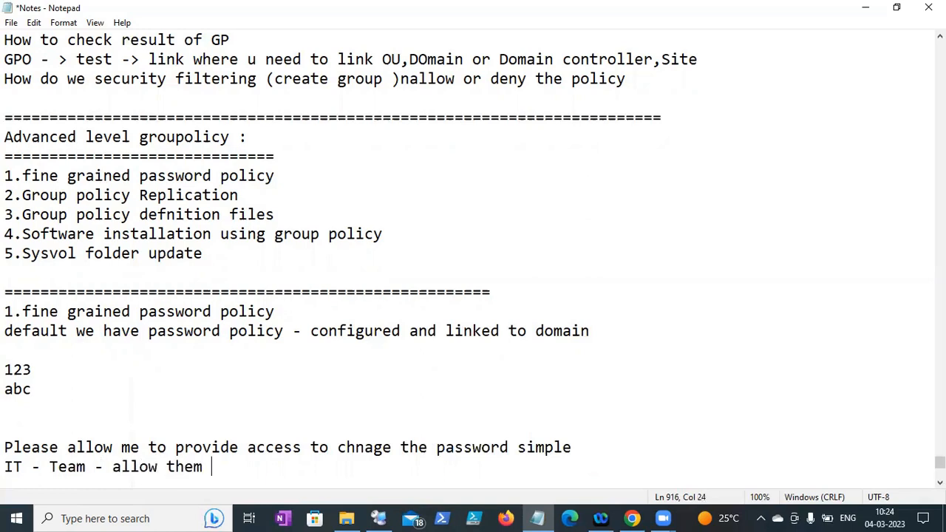
pyautogui.write('to change')
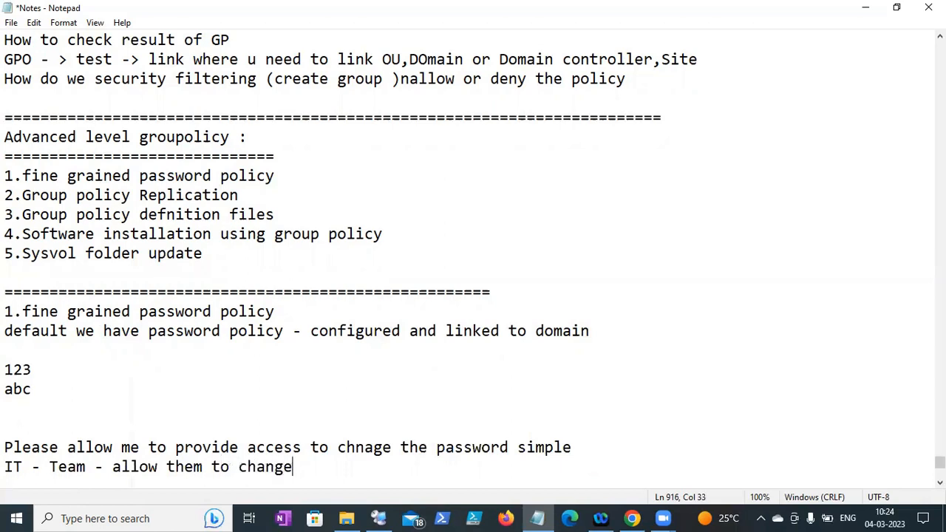
pyautogui.write(' the passw')
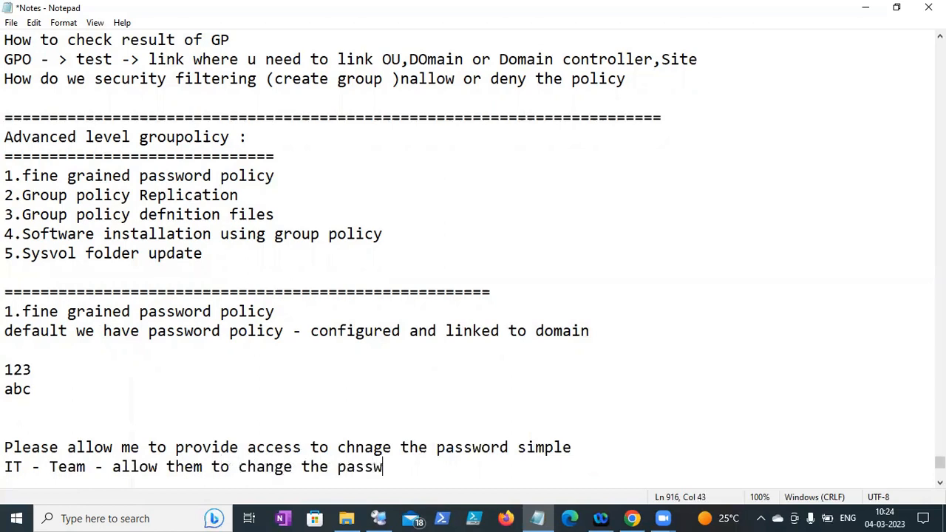
pyautogui.write('ord - simpler :')
pyautogui.press('Return')
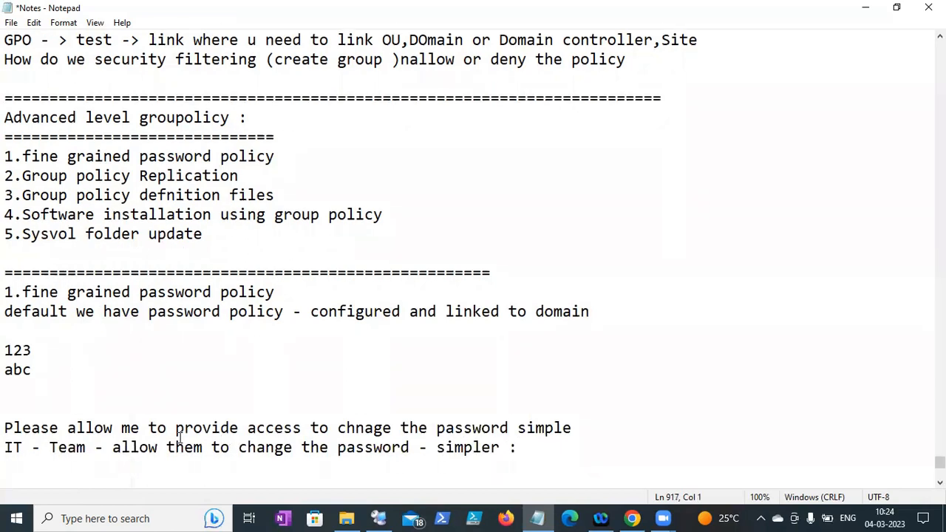
# - Highlight the IT - Team note line, then add an empty line below it
pyautogui.moveTo(4, 447); pyautogui.dragTo(87, 454)
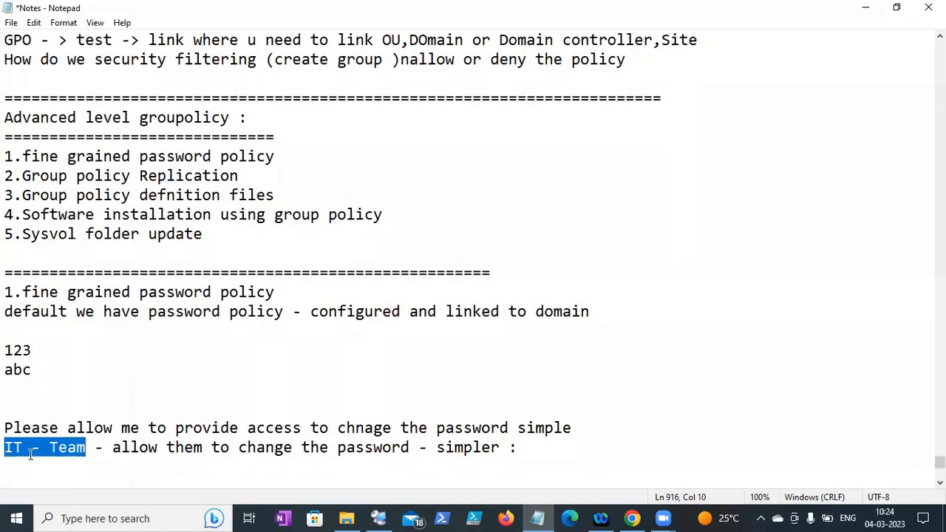
pyautogui.click(6, 448)
pyautogui.press('Right')
pyautogui.press('Right')
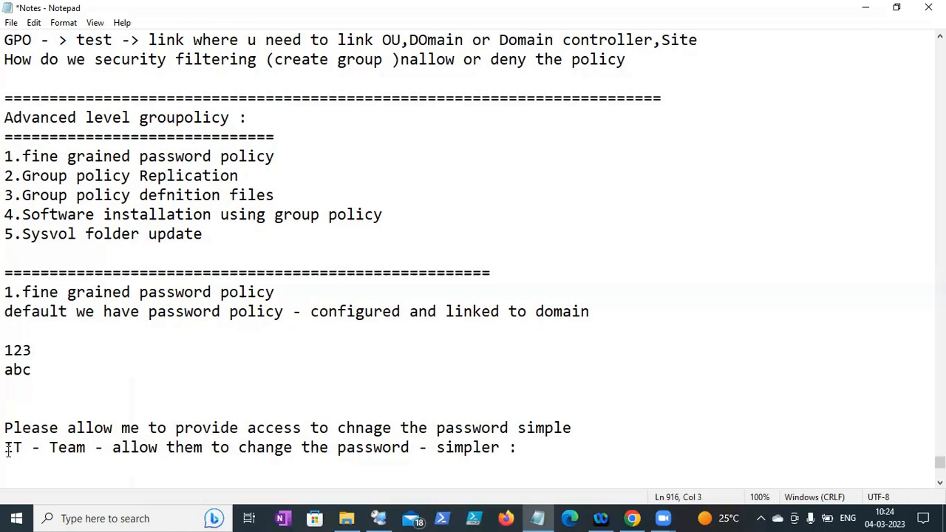
pyautogui.moveTo(6, 451); pyautogui.dragTo(262, 460)
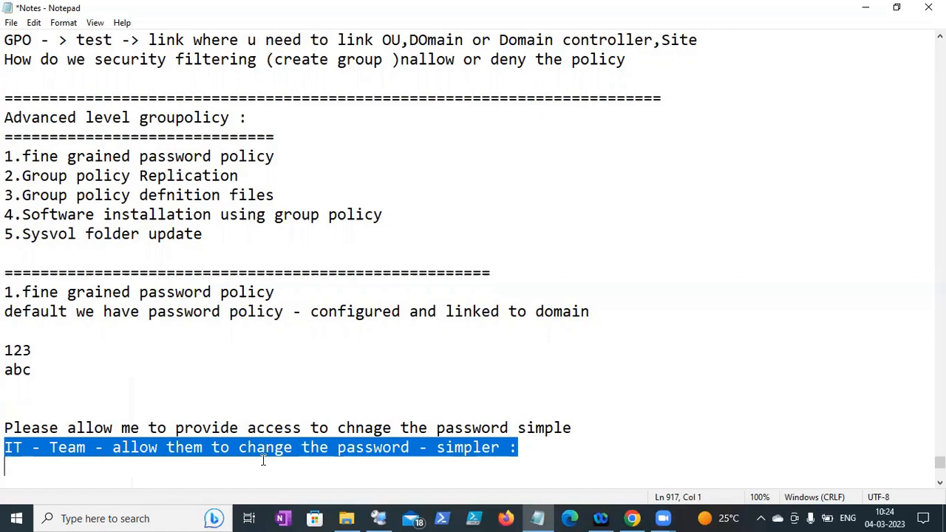
pyautogui.click(534, 461)
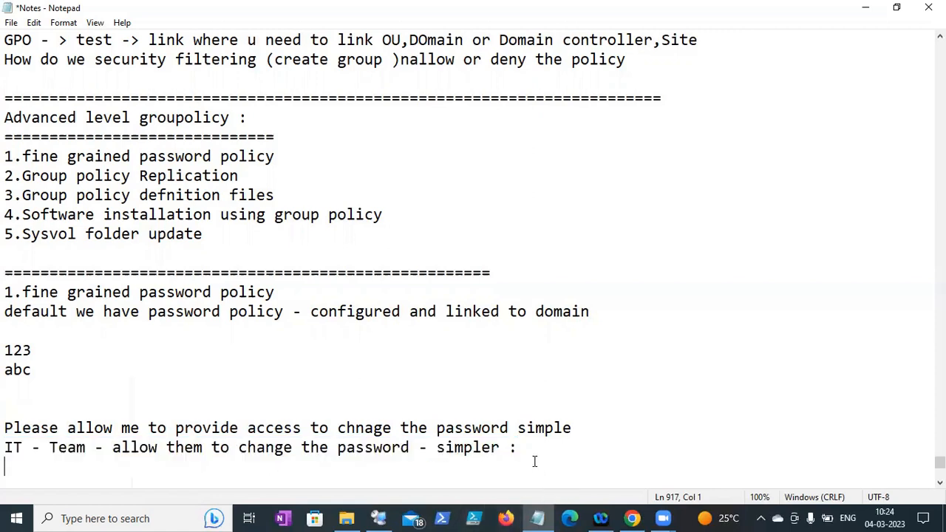
pyautogui.press('Return')
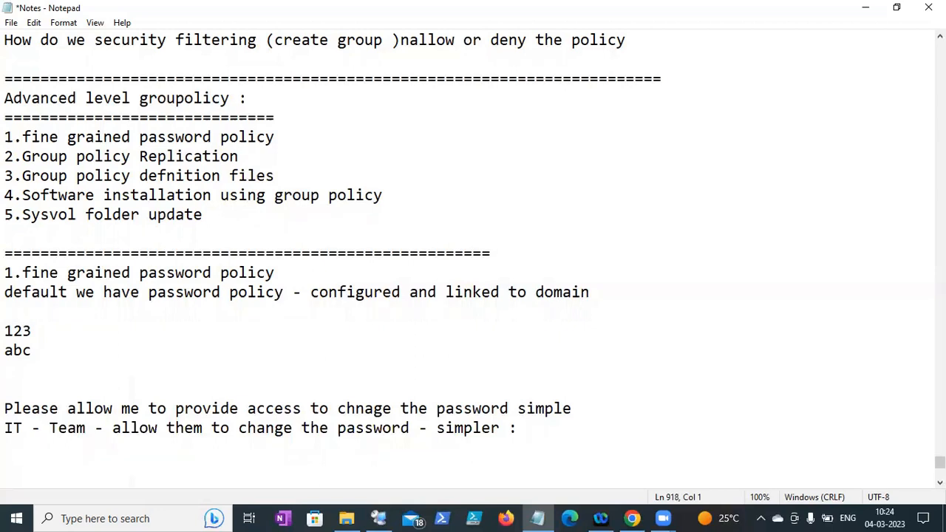
# - Add a 'win2003 :' line and delete the blank line above the Please note
pyautogui.write('win2003 :')
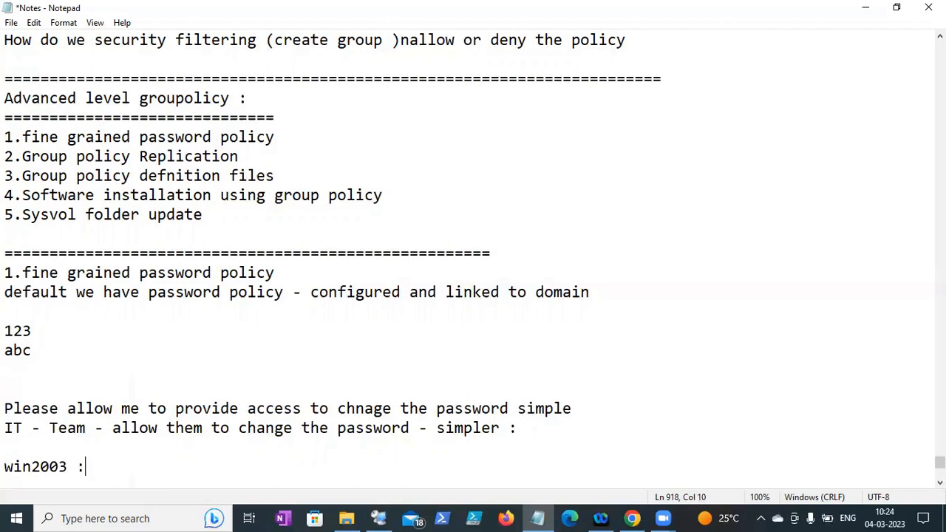
pyautogui.press('Return')
pyautogui.moveTo(578, 428); pyautogui.dragTo(6, 409)
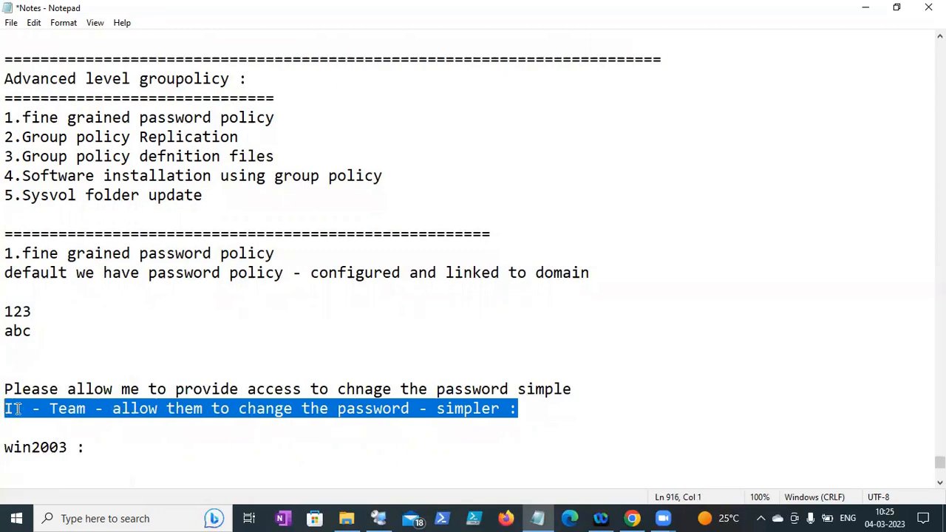
pyautogui.click(4, 388)
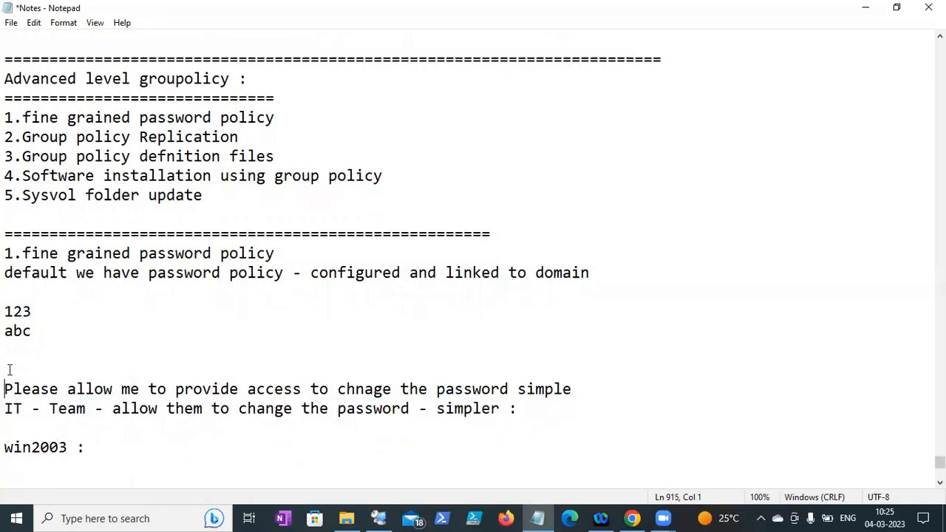
pyautogui.click(6, 369)
pyautogui.press('BackSpace')
# - Add 'win2008 R2 onwords :' and paste the fine grained password policy phrase after it
pyautogui.click(86, 431)
pyautogui.press('Return')
pyautogui.write('win2008 ')
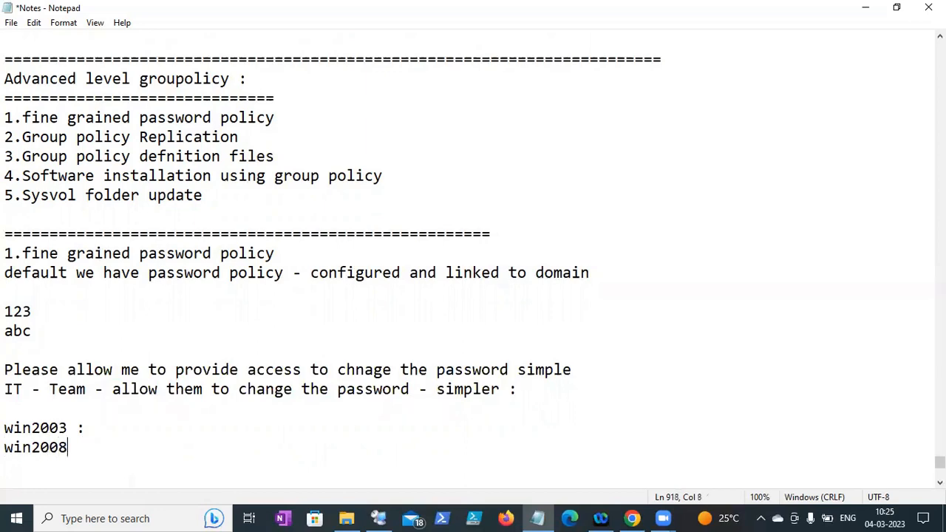
pyautogui.write('R2 onwords :')
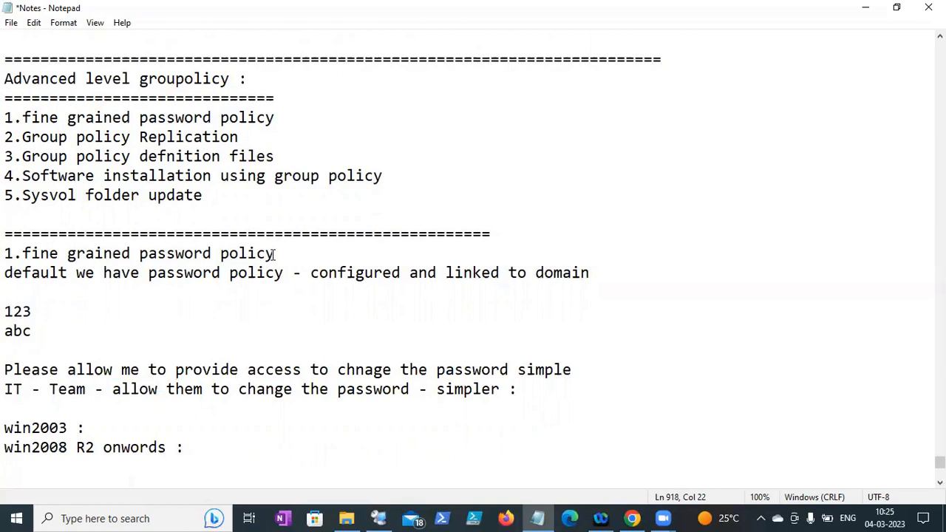
pyautogui.moveTo(283, 254); pyautogui.dragTo(16, 253)
pyautogui.hotkey('ctrl', 'c')
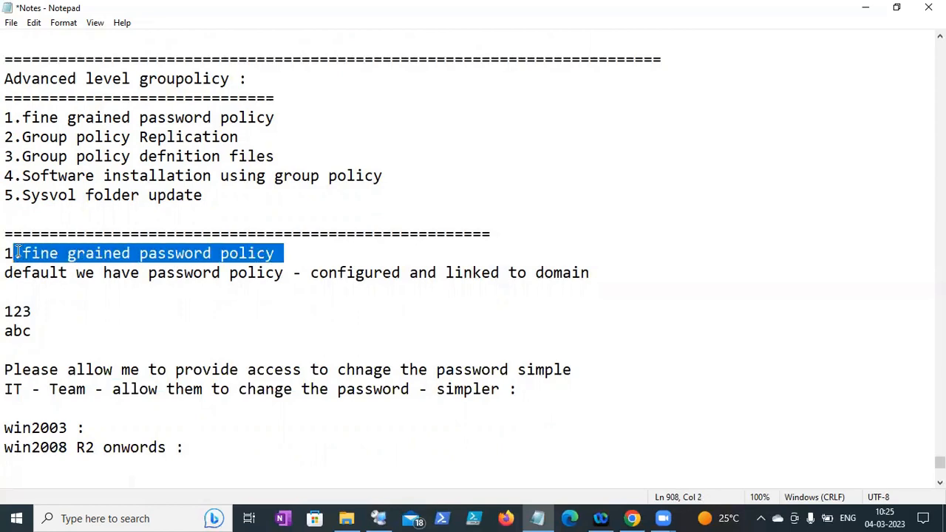
pyautogui.click(194, 448)
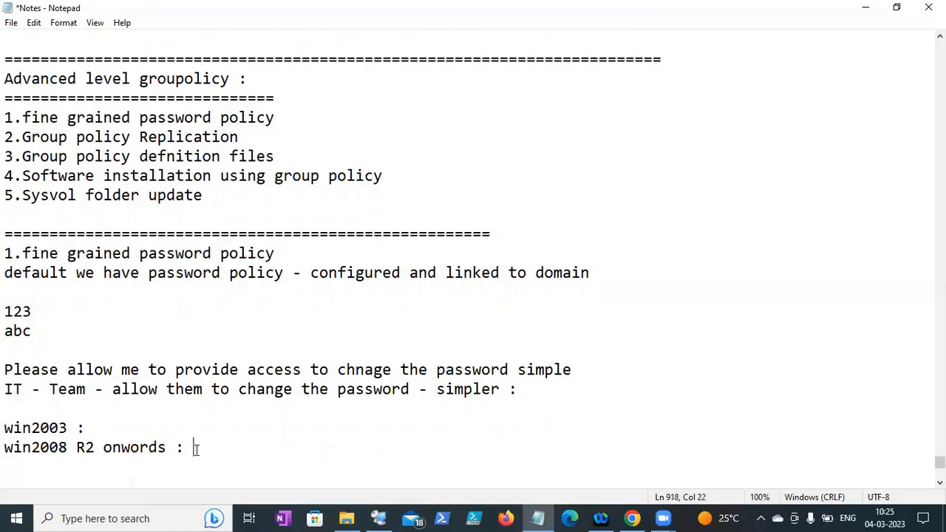
pyautogui.hotkey('ctrl', 'v')
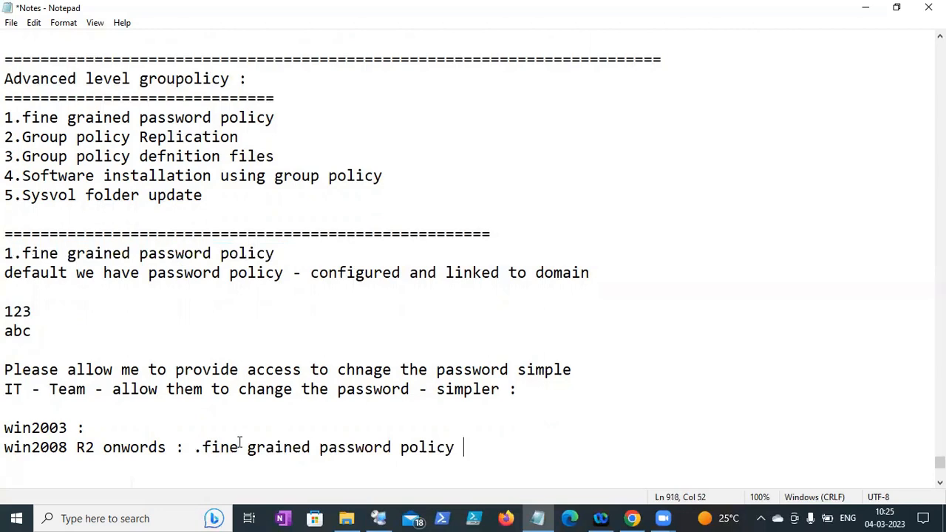
# - Append '- custom password policy:' to the win2008 R2 line
pyautogui.write('- custom pa')
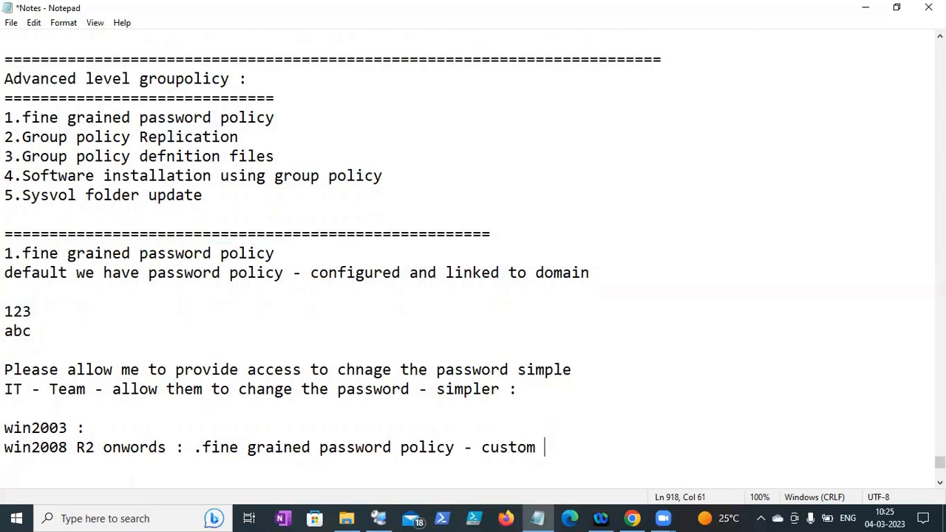
pyautogui.write('ssword polic')
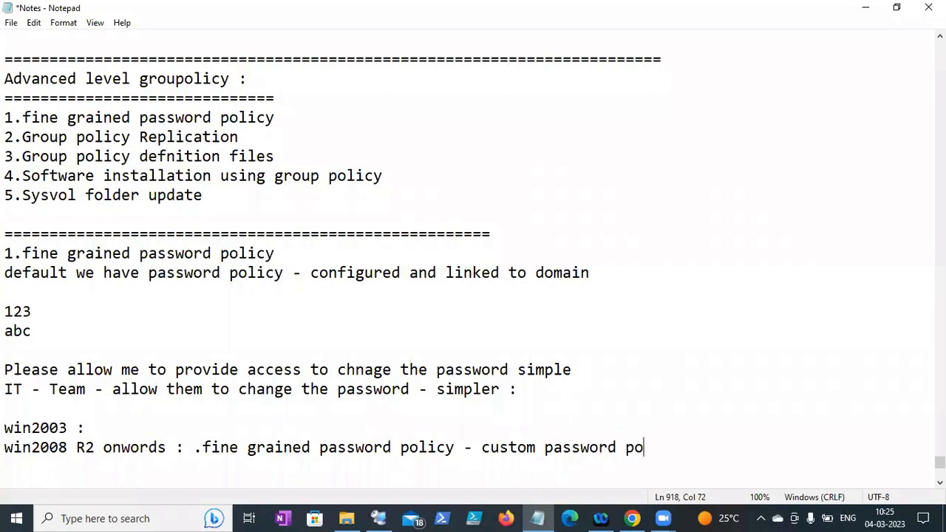
pyautogui.write('y L:')
pyautogui.press('BackSpace')
pyautogui.press('BackSpace')
pyautogui.press('BackSpace')
pyautogui.write(':')
pyautogui.press('Return')
# - Save the Notes file and add blank lines below the last note
pyautogui.moveTo(689, 448); pyautogui.dragTo(481, 447)
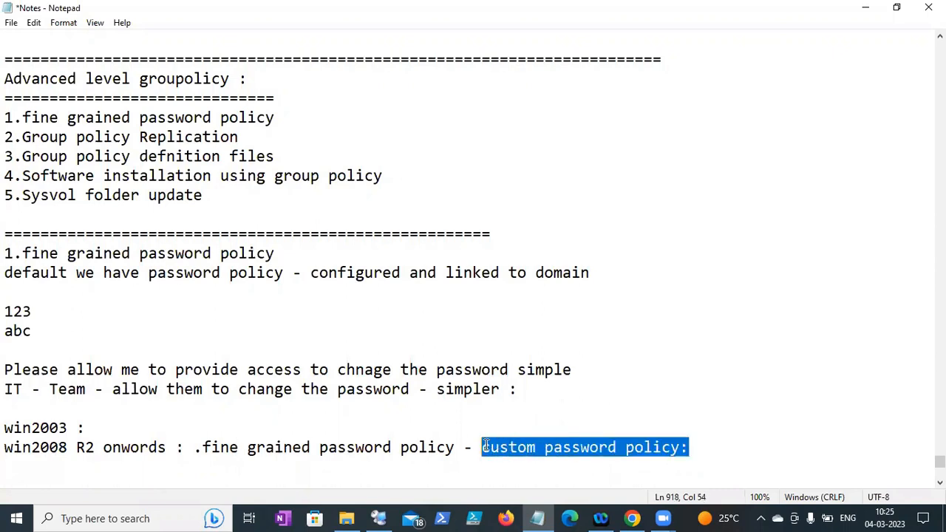
pyautogui.click(7, 389)
pyautogui.moveTo(7, 388); pyautogui.dragTo(302, 389)
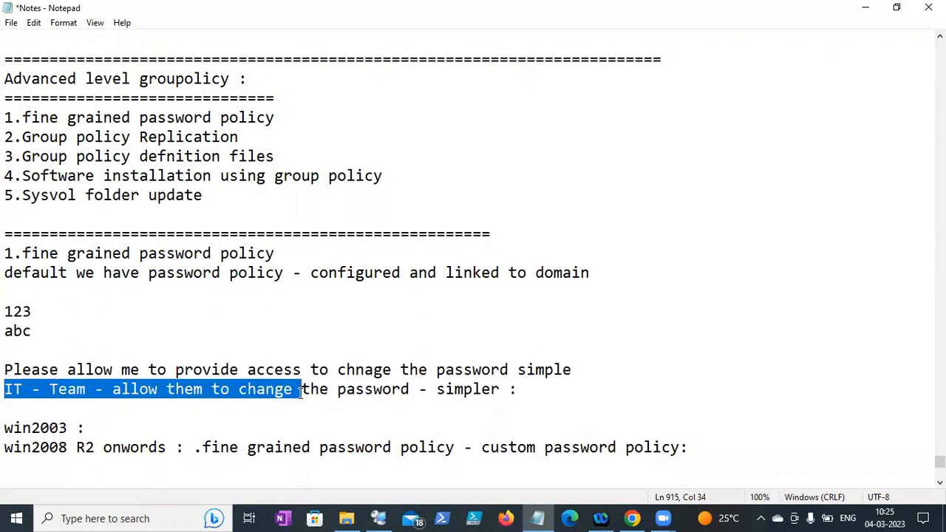
pyautogui.click(11, 22)
pyautogui.click(44, 84)
pyautogui.click(695, 448)
pyautogui.press('Return')
pyautogui.press('Return')
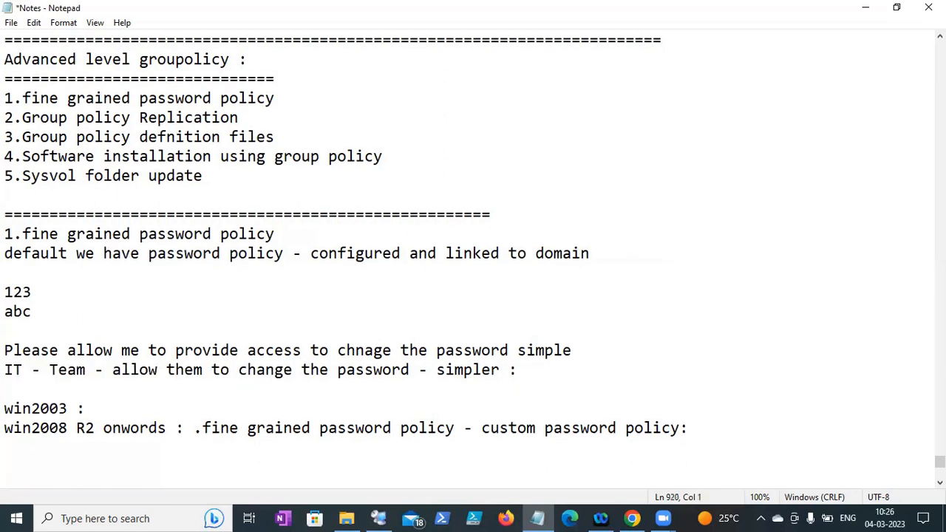
# - In the remote session, run dsa.msc to open Active Directory Users and Computers
pyautogui.click(386, 517)
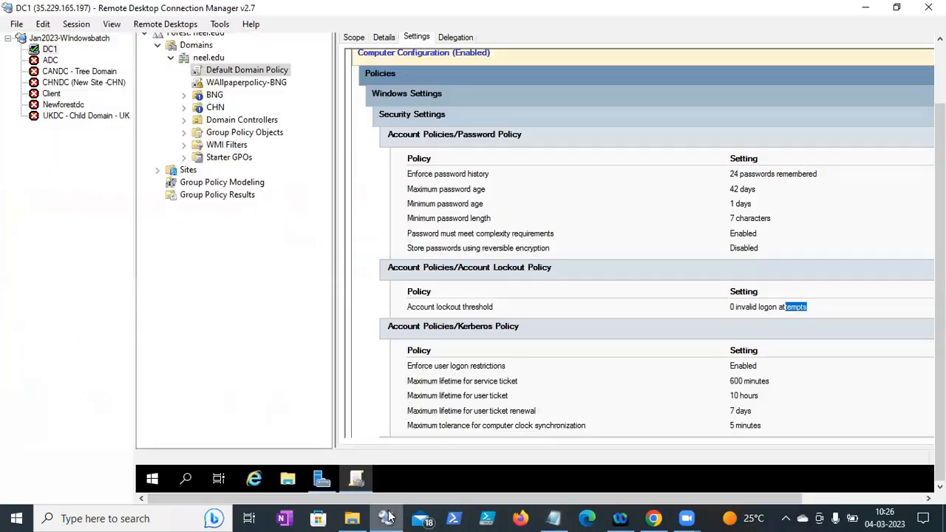
pyautogui.rightClick(154, 478)
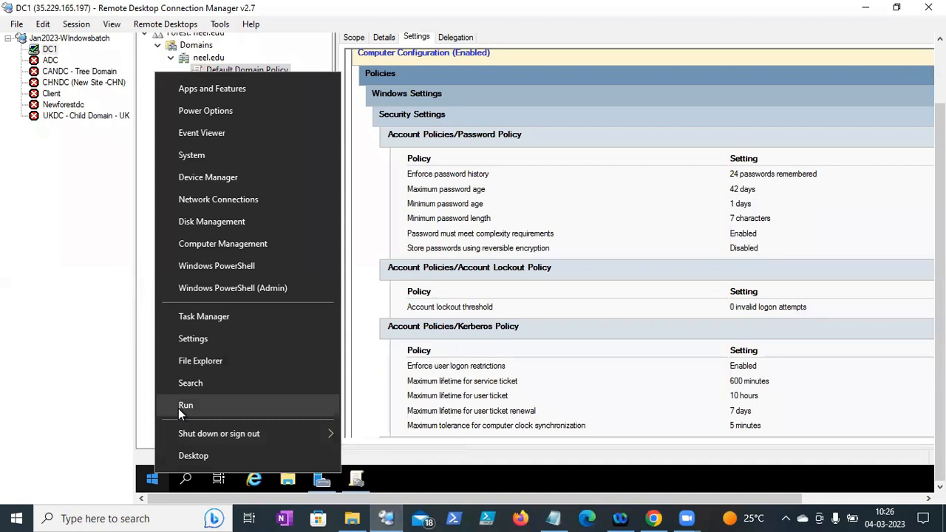
pyautogui.click(185, 406)
pyautogui.write('dsa.msc')
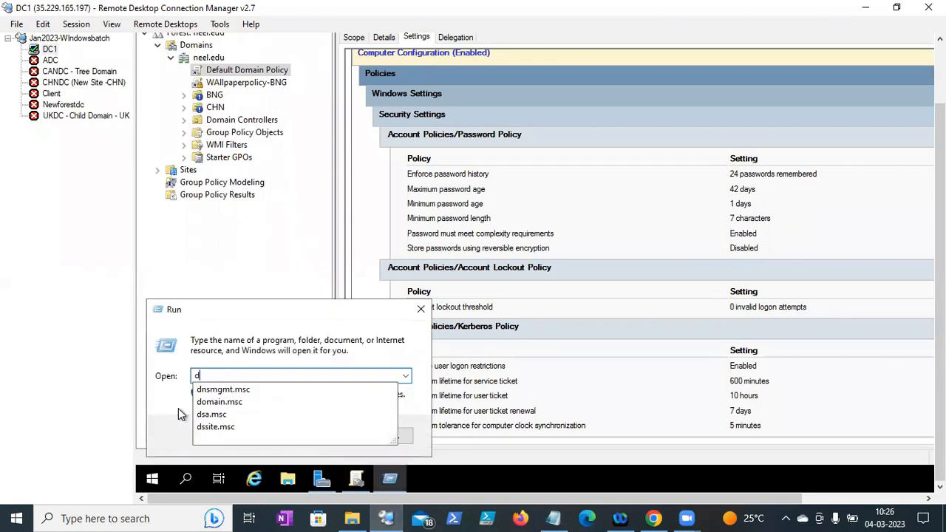
pyautogui.press('Return')
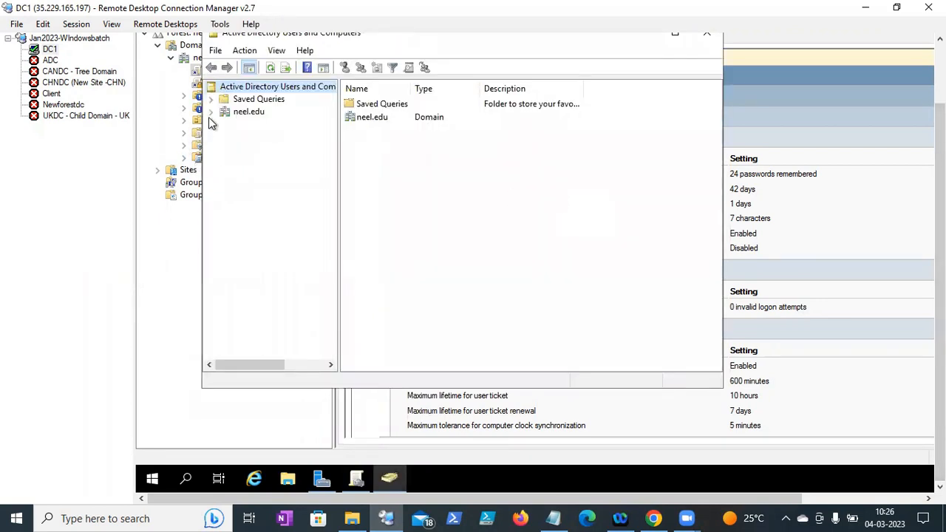
# - Go to neel.edu > BNG > IT and start a password reset for the first user
pyautogui.click(210, 114)
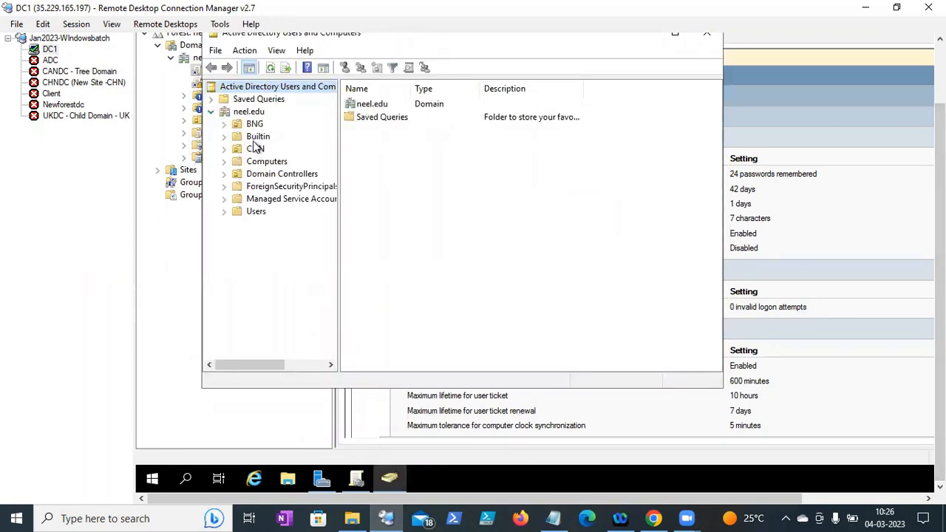
pyautogui.click(237, 124)
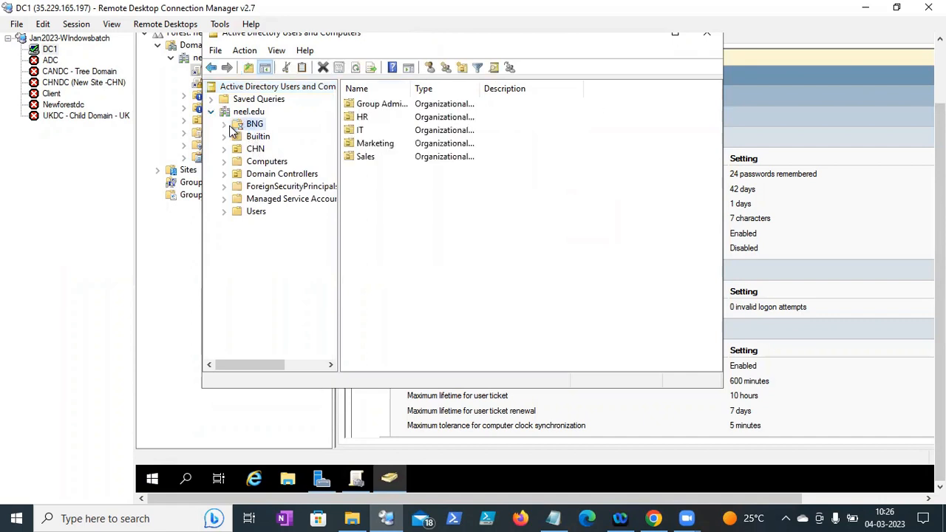
pyautogui.doubleClick(235, 127)
pyautogui.click(262, 161)
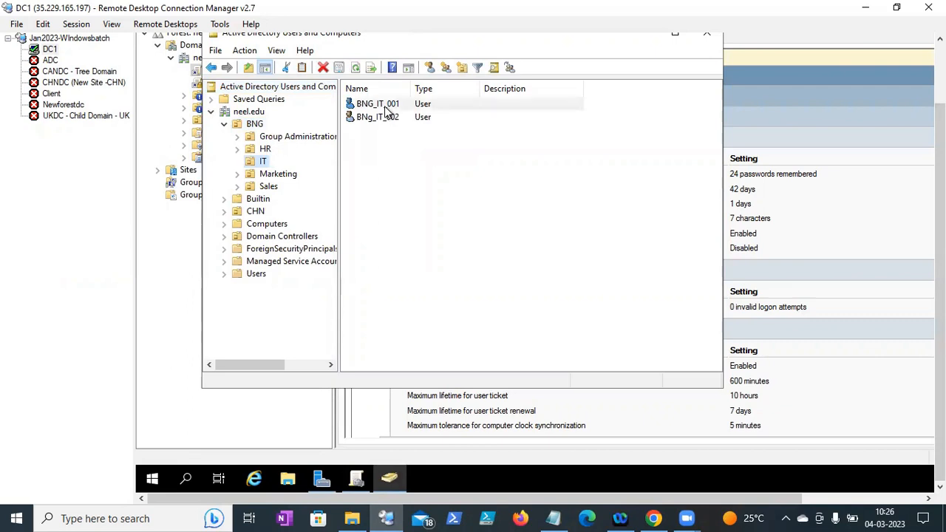
pyautogui.rightClick(386, 107)
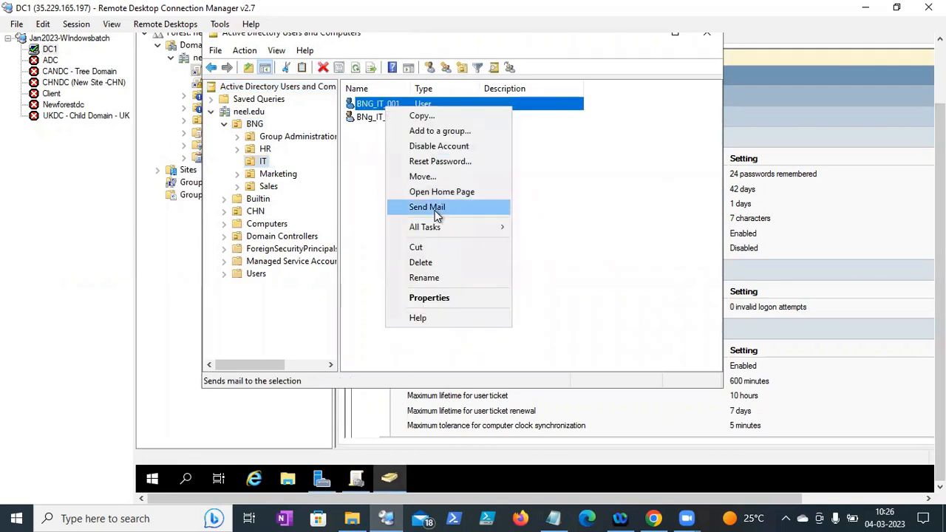
pyautogui.click(438, 168)
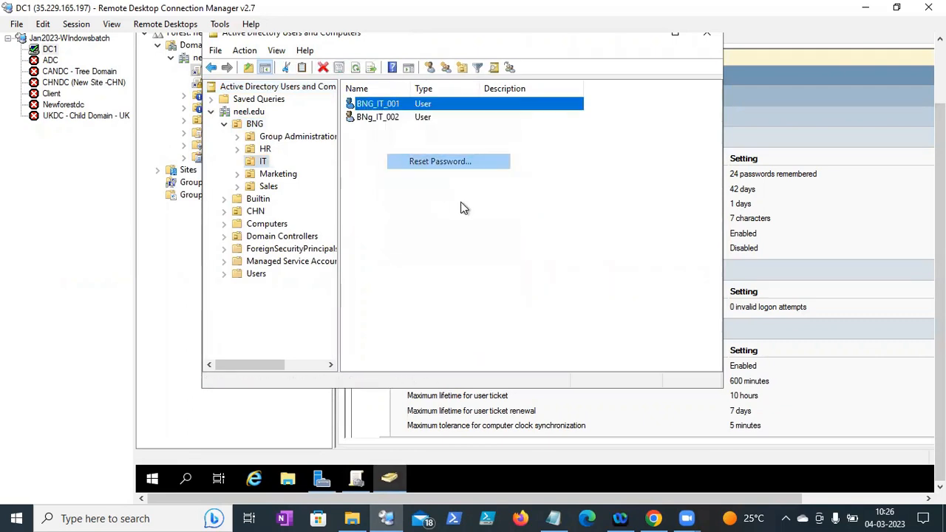
# - Untick 'must change password at next logon', enter a three-character password, and dismiss the policy error
pyautogui.click(397, 194)
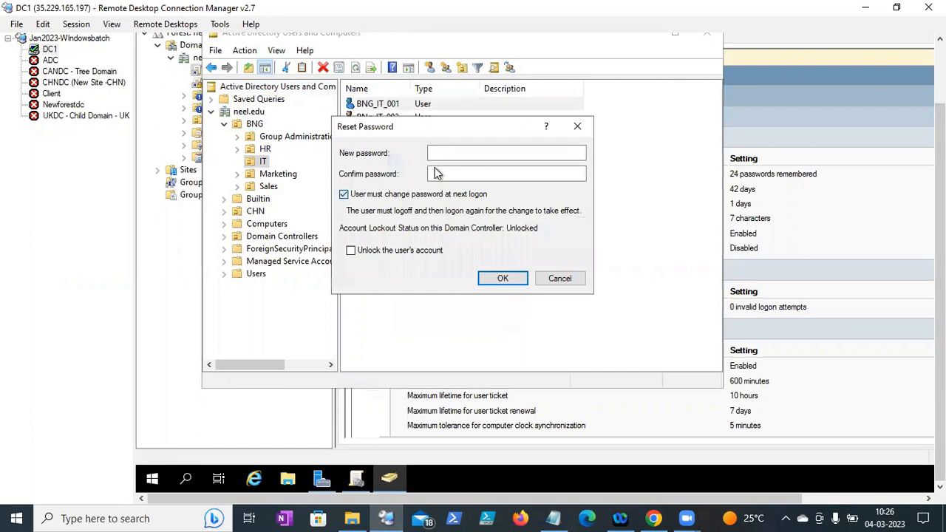
pyautogui.click(448, 155)
pyautogui.press('Tab')
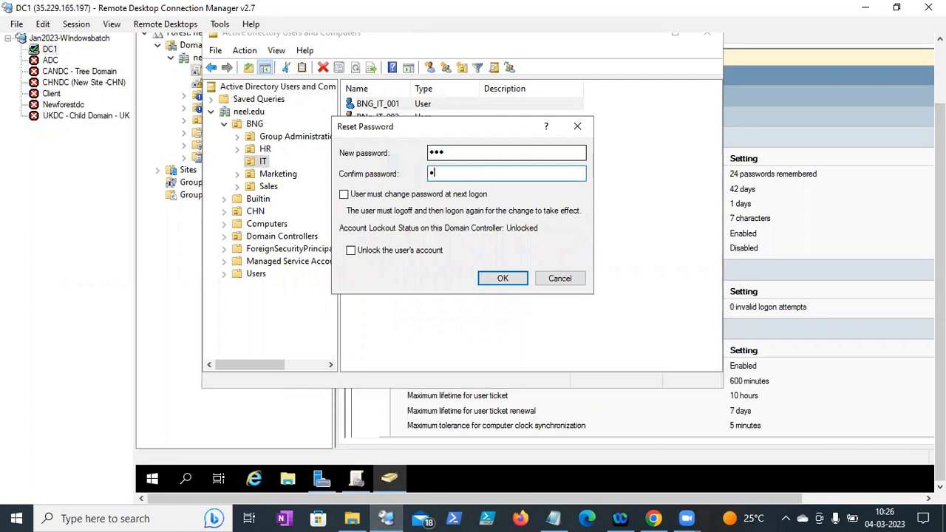
pyautogui.click(503, 278)
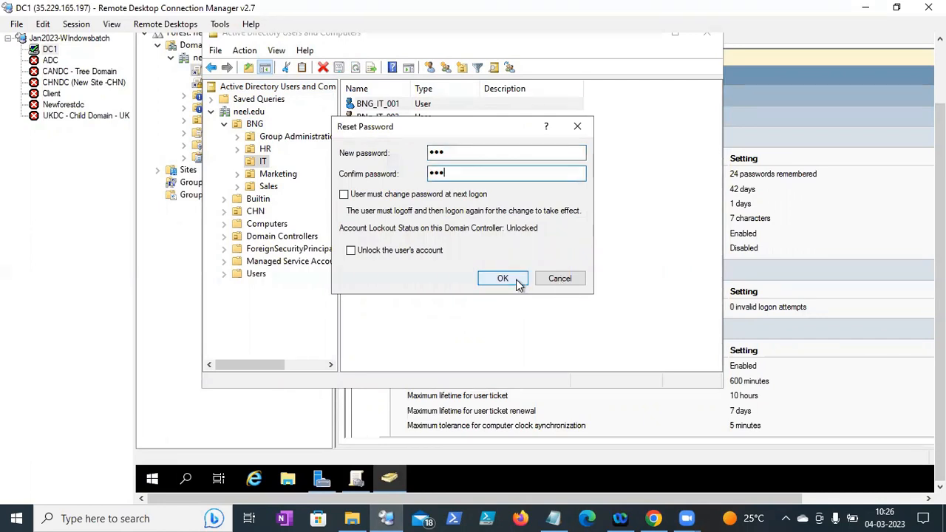
pyautogui.moveTo(538, 174); pyautogui.dragTo(475, 150)
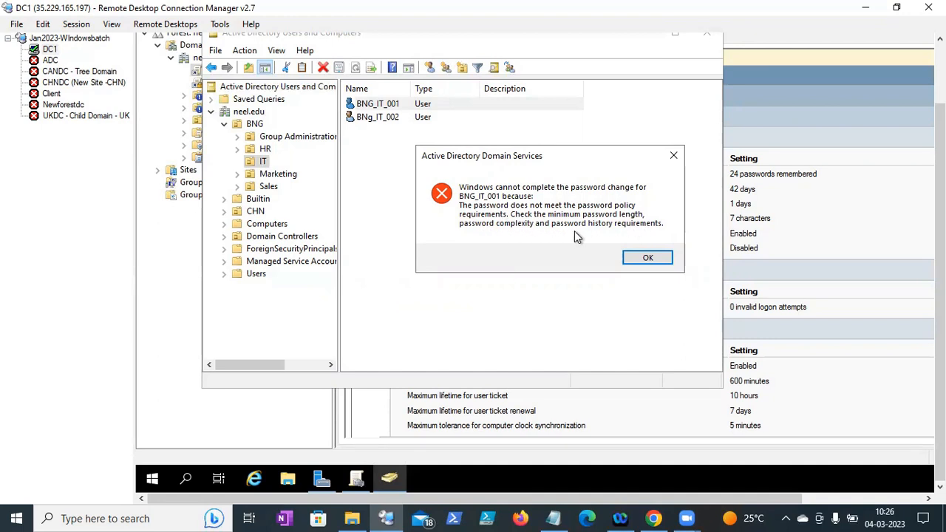
pyautogui.click(647, 259)
pyautogui.moveTo(940, 194)
pyautogui.mouseDown()
pyautogui.moveTo(940, 172)
pyautogui.moveTo(940, 192)
pyautogui.mouseUp()
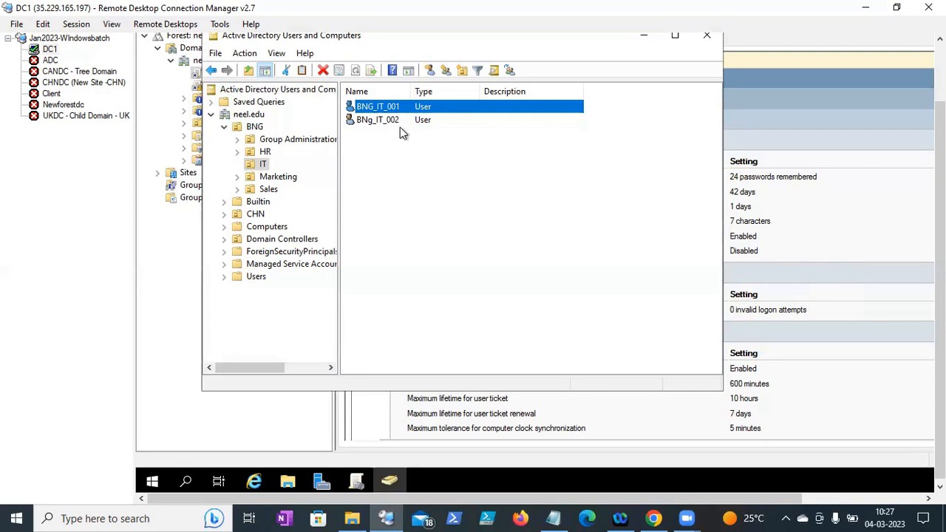
# - Under BNG > Group Administration, add a Global Security group named 'Custome Password Policy'
pyautogui.moveTo(940, 245)
pyautogui.mouseDown()
pyautogui.moveTo(940, 219)
pyautogui.moveTo(940, 246)
pyautogui.mouseUp()
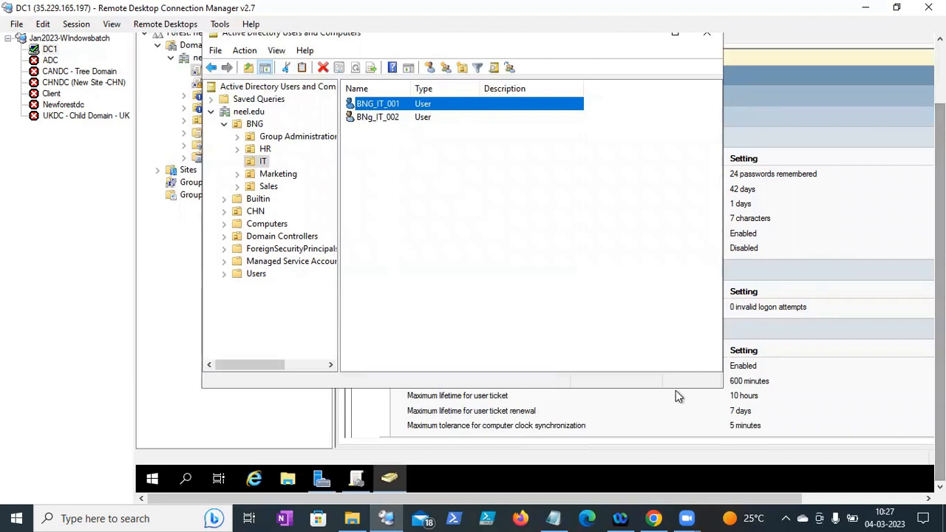
pyautogui.click(324, 478)
pyautogui.rightClick(323, 478)
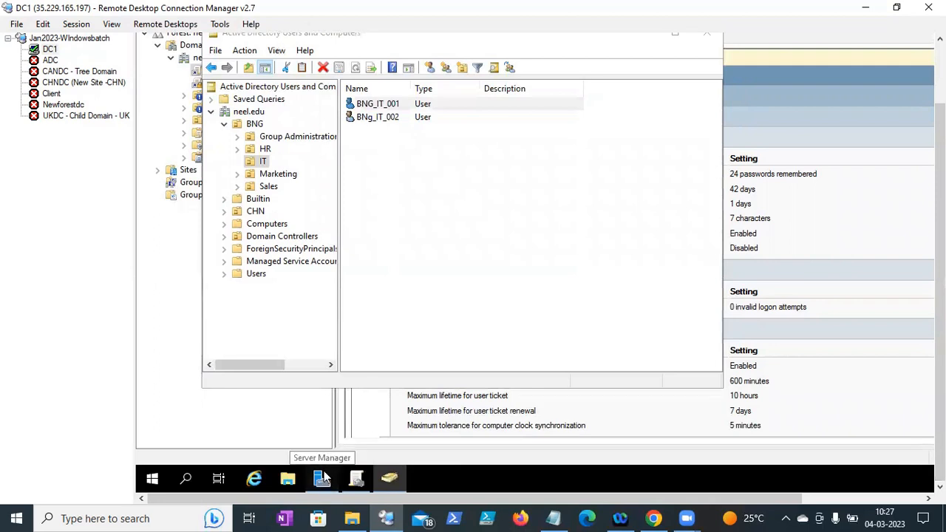
pyautogui.click(419, 215)
pyautogui.click(417, 193)
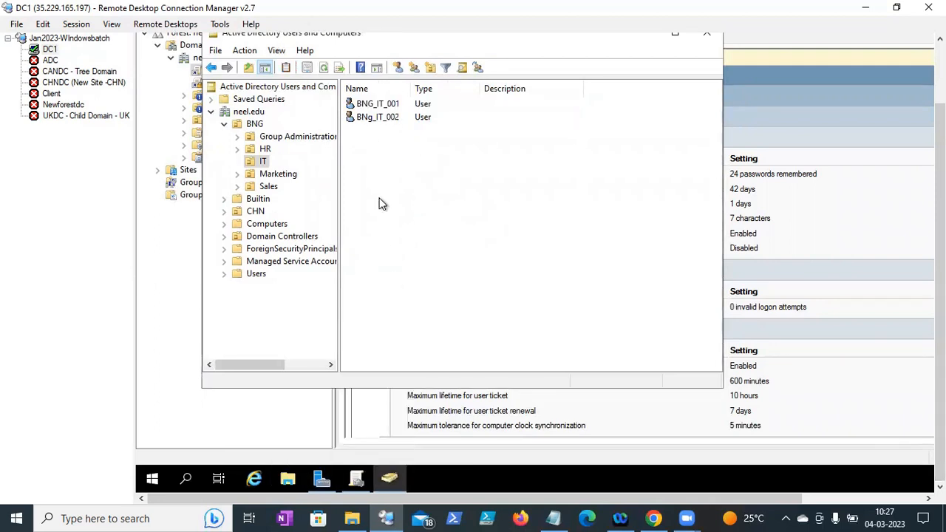
pyautogui.click(291, 143)
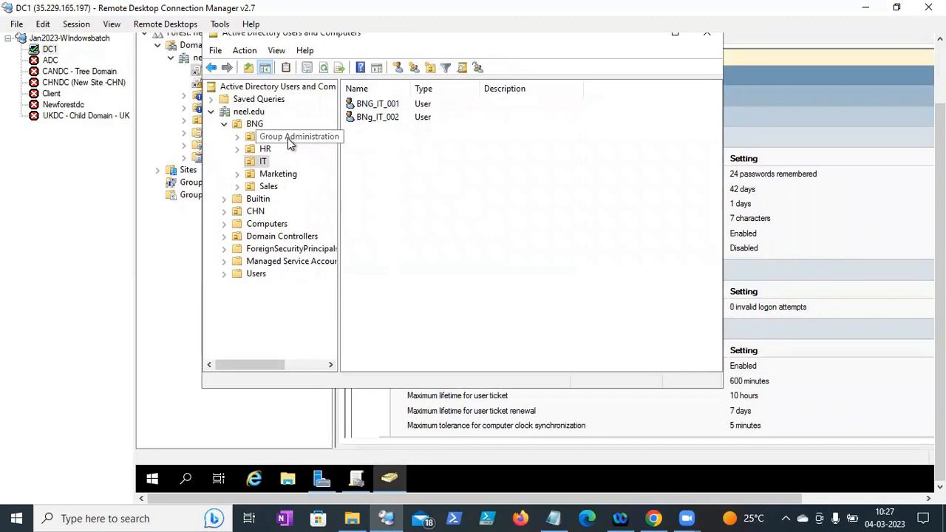
pyautogui.rightClick(397, 171)
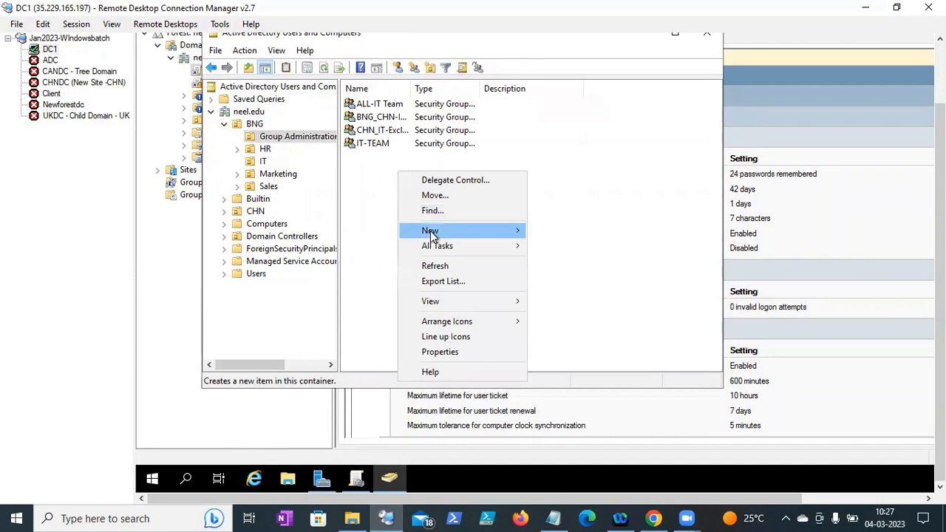
pyautogui.moveTo(562, 233)
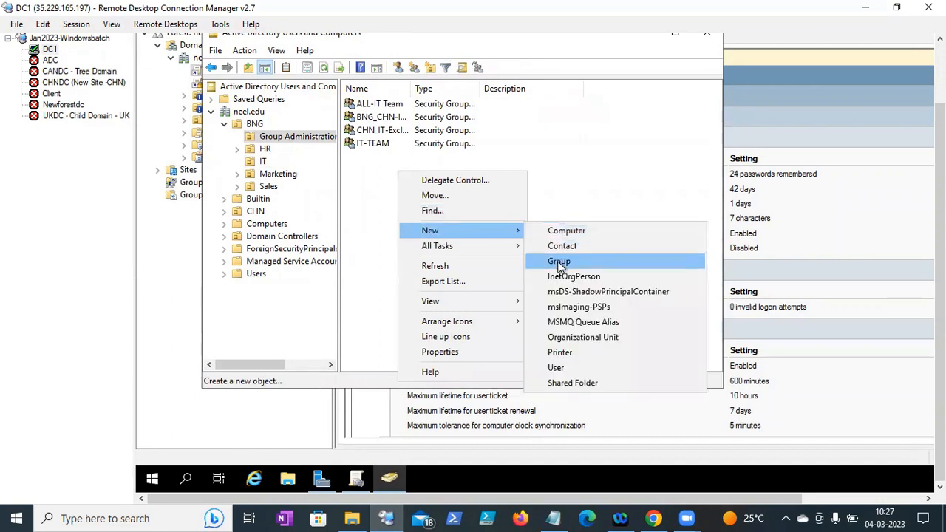
pyautogui.click(560, 261)
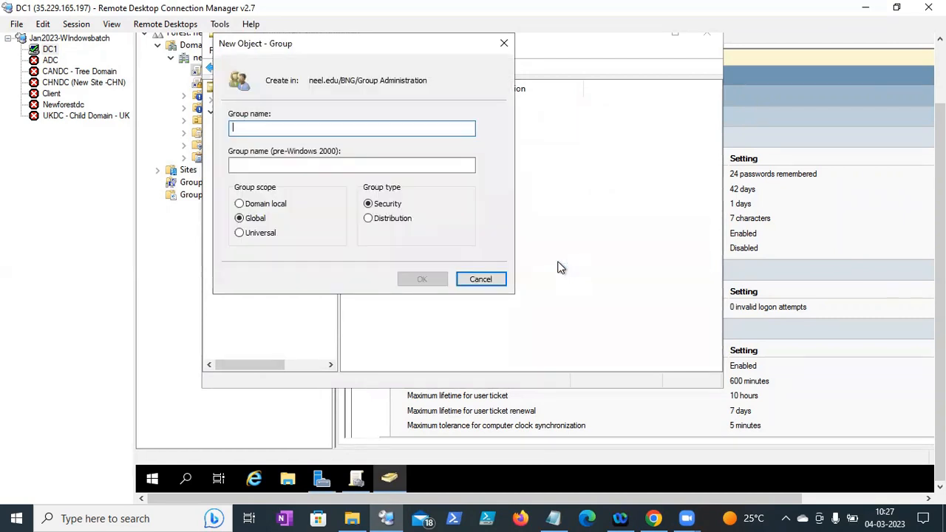
pyautogui.write('Custome Password Policy')
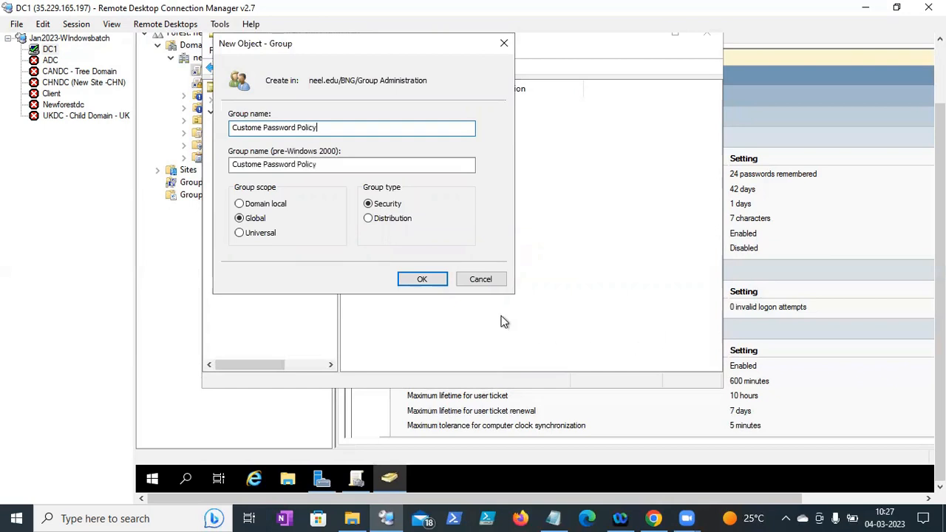
pyautogui.click(434, 283)
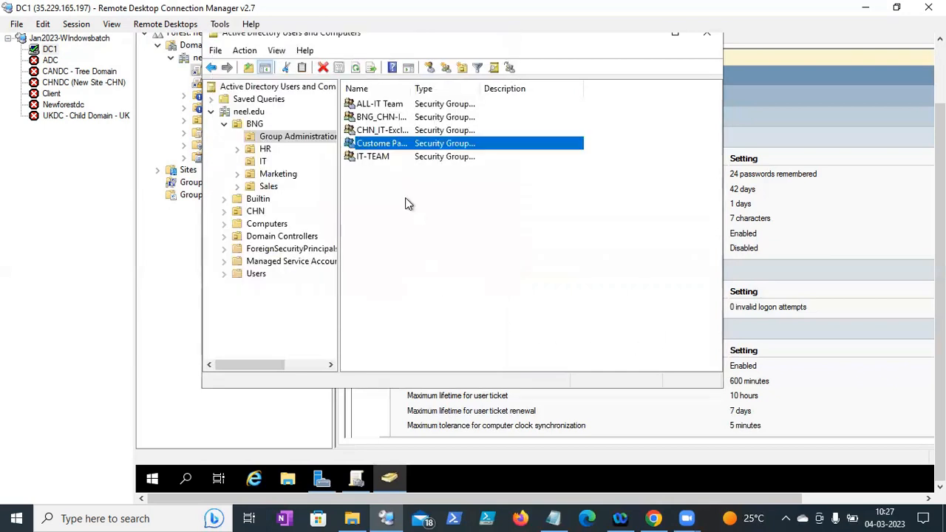
# - Rename the group and its pre-Windows 2000 name to 'Custom Password Policy'
pyautogui.rightClick(386, 149)
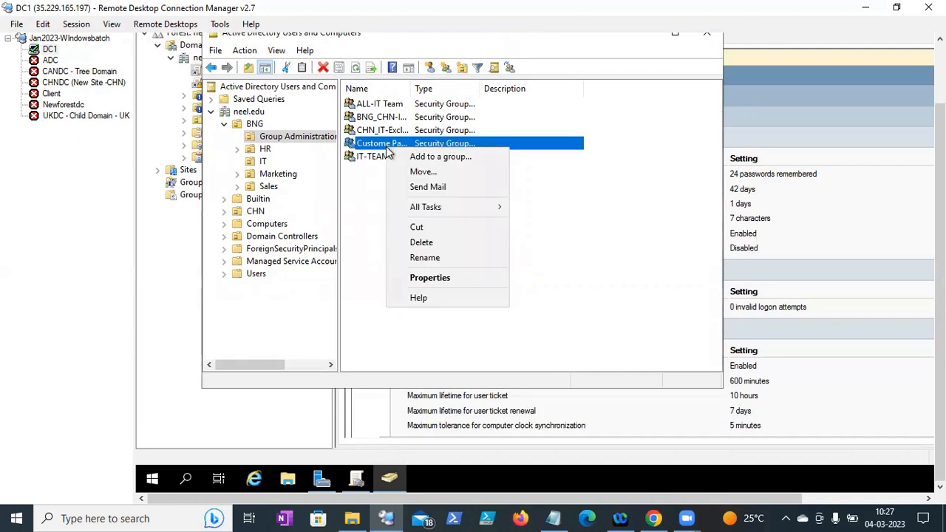
pyautogui.click(417, 257)
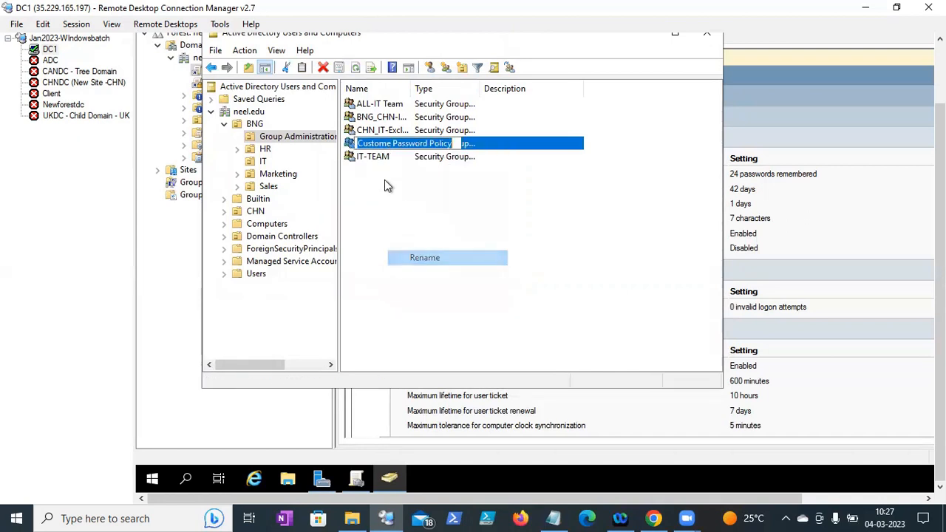
pyautogui.click(391, 143)
pyautogui.press('BackSpace')
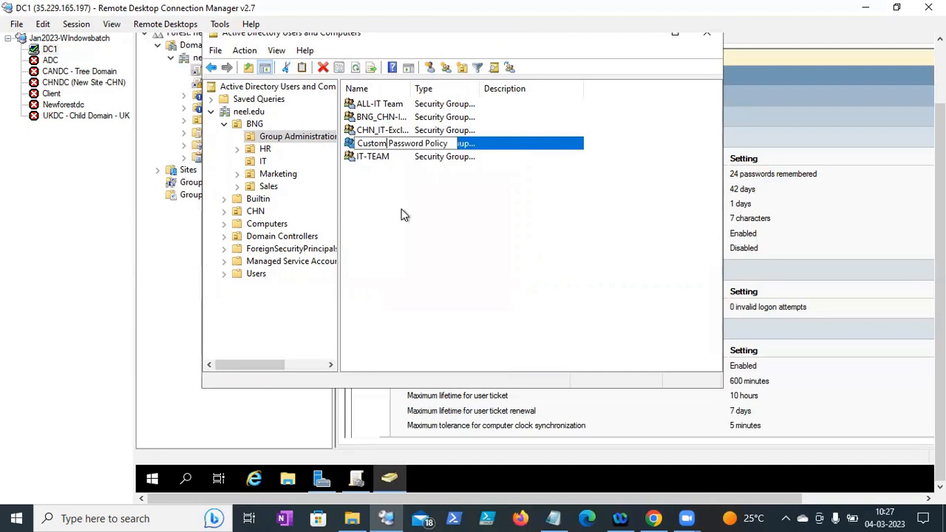
pyautogui.press('Return')
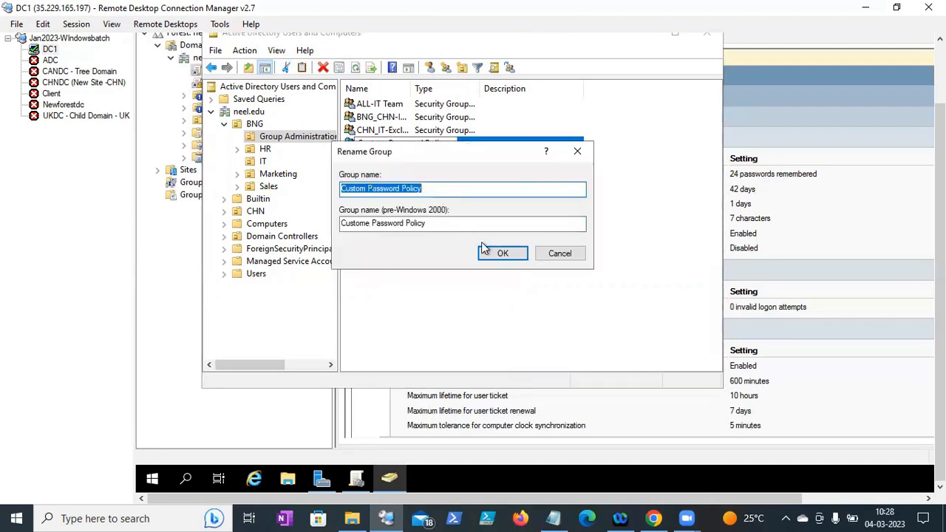
pyautogui.click(368, 224)
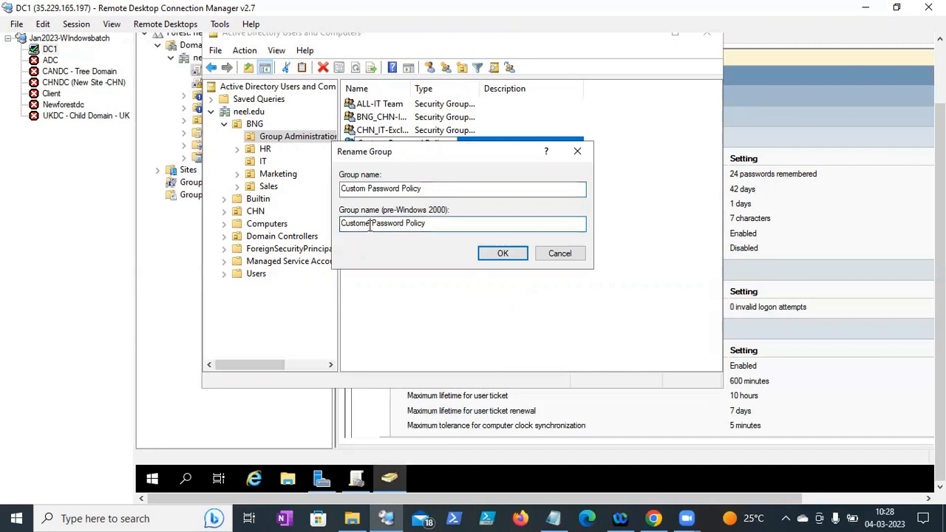
pyautogui.press('BackSpace')
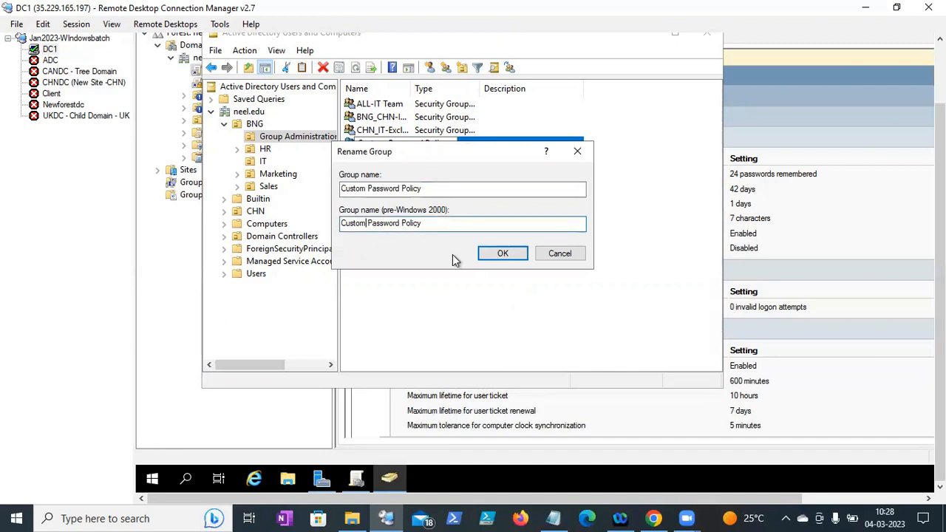
pyautogui.click(482, 256)
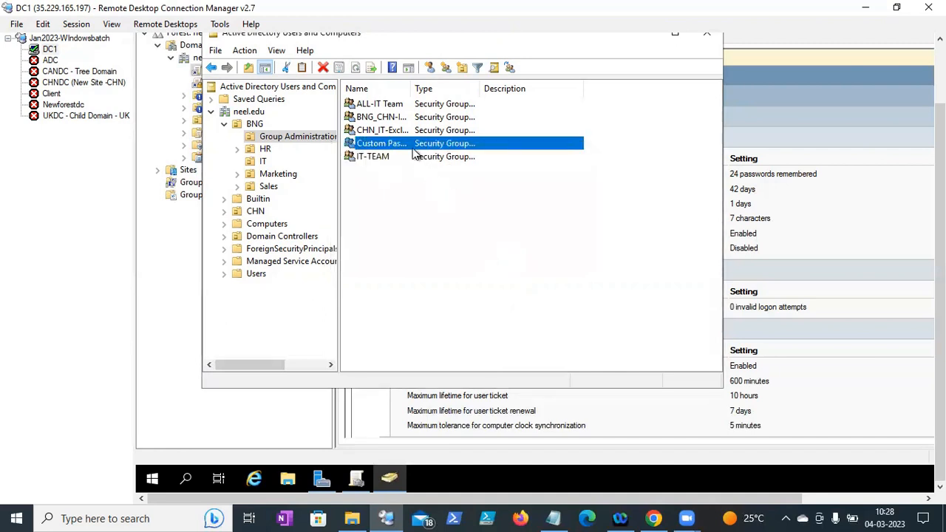
# - Add user bng_it_001 as a member of the Custom Password Policy group
pyautogui.doubleClick(412, 148)
pyautogui.click(383, 82)
pyautogui.click(365, 308)
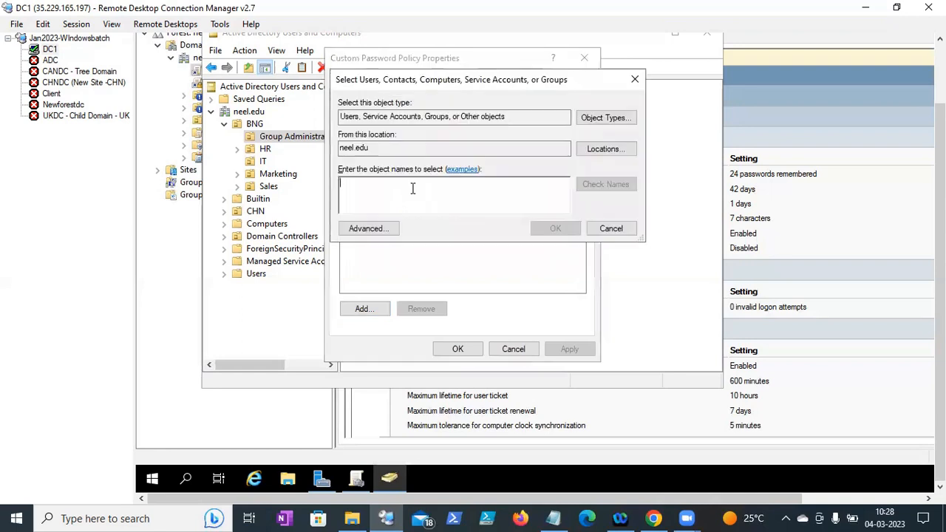
pyautogui.write('bng')
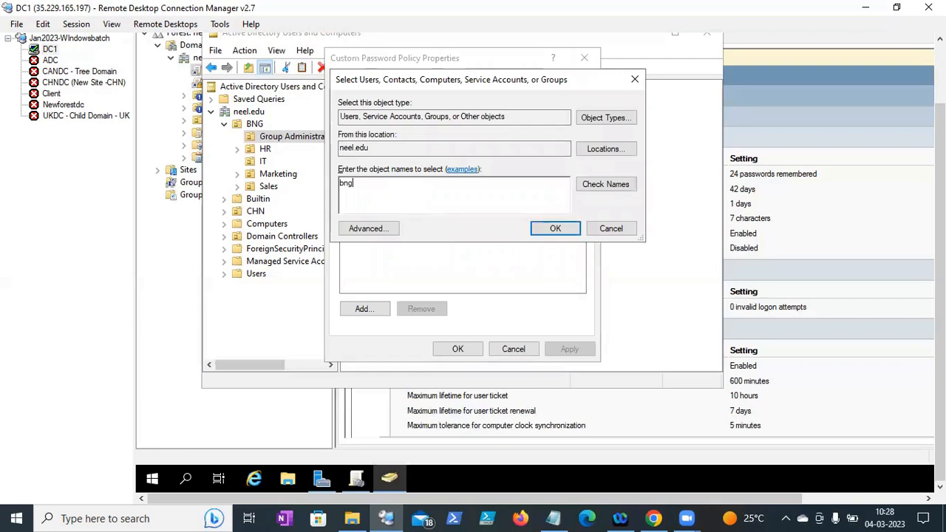
pyautogui.write('_it_001')
pyautogui.click(587, 191)
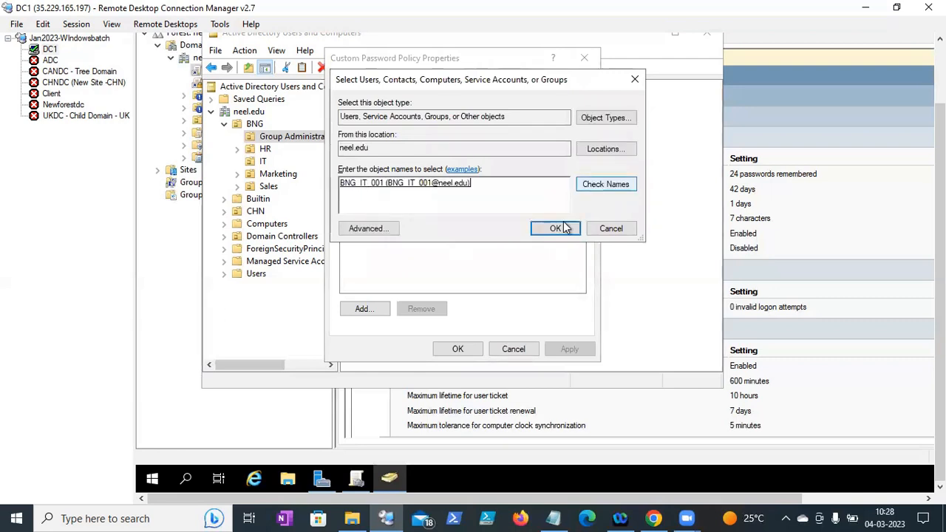
pyautogui.click(560, 226)
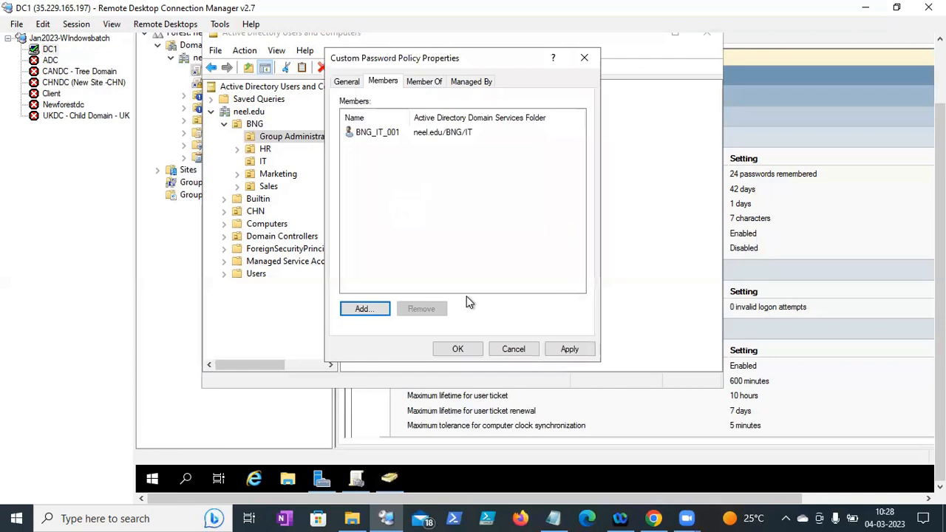
pyautogui.click(455, 352)
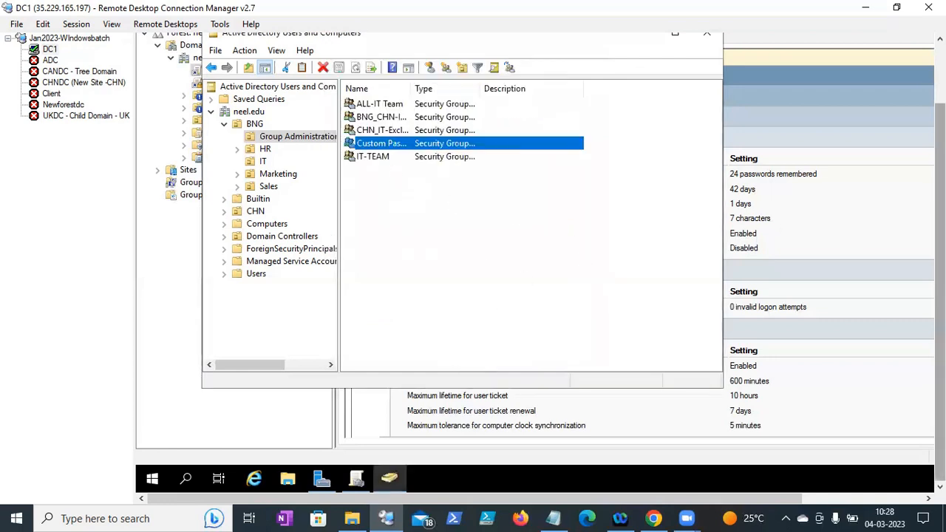
# - Choose Active Directory Administrative Center from Server Manager's Tools menu
pyautogui.click(318, 479)
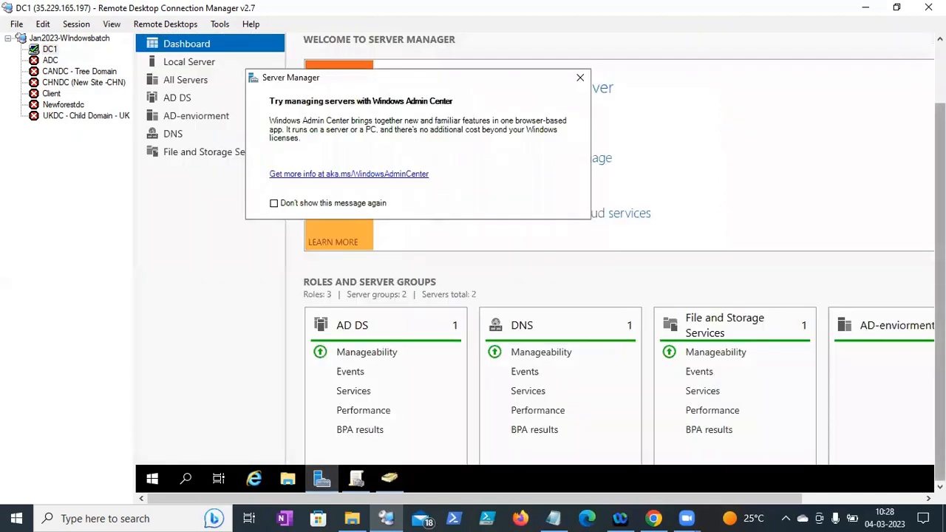
pyautogui.moveTo(940, 259); pyautogui.dragTo(940, 196)
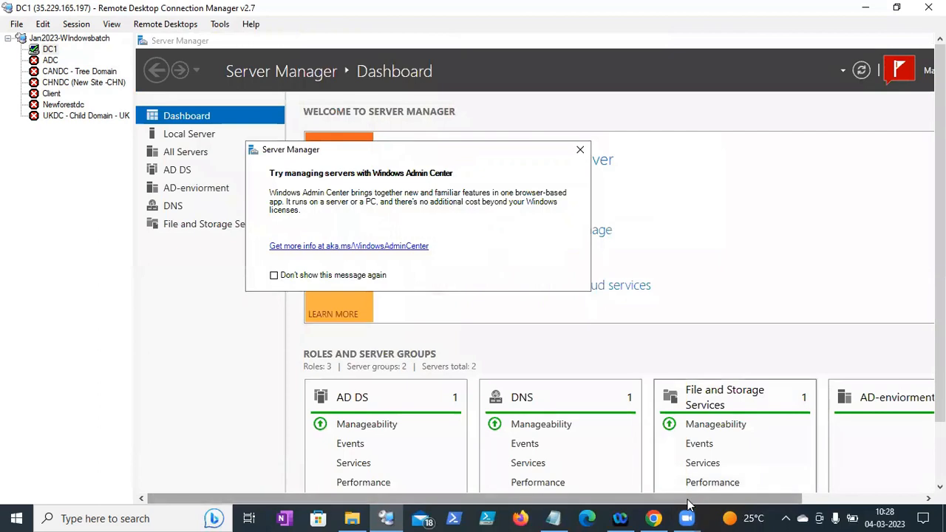
pyautogui.moveTo(687, 499); pyautogui.dragTo(826, 497)
pyautogui.click(826, 76)
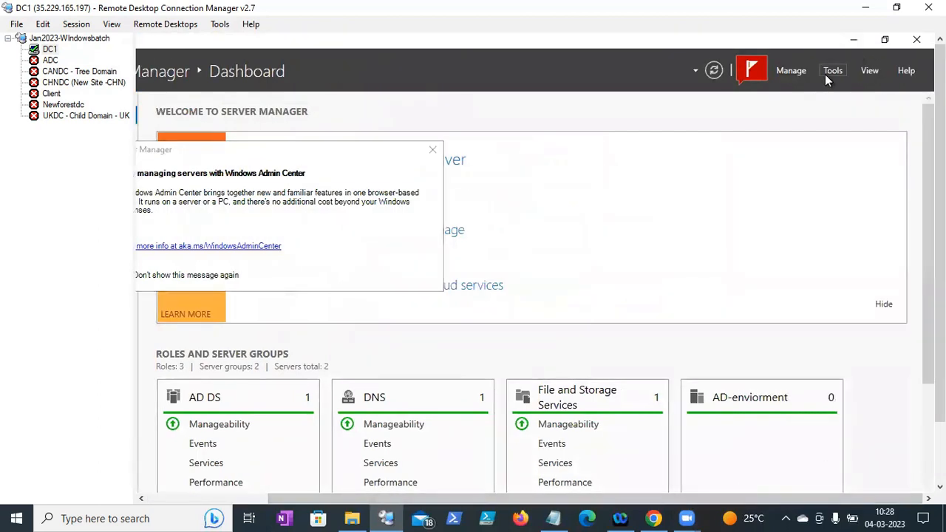
pyautogui.click(830, 71)
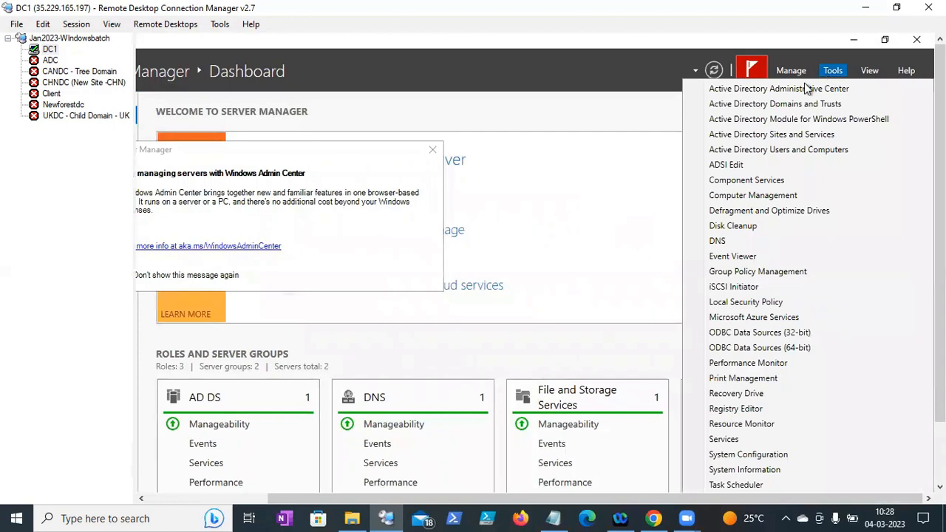
pyautogui.click(803, 90)
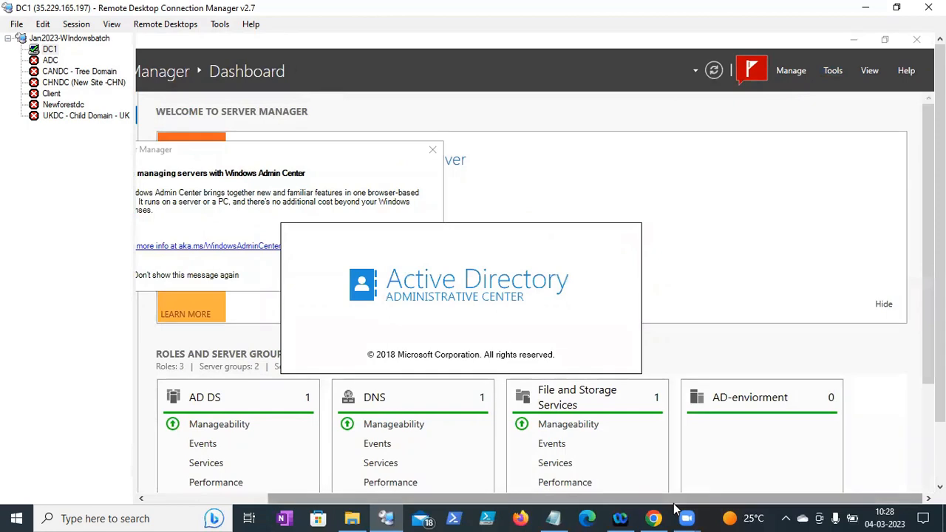
pyautogui.moveTo(679, 498); pyautogui.dragTo(598, 481)
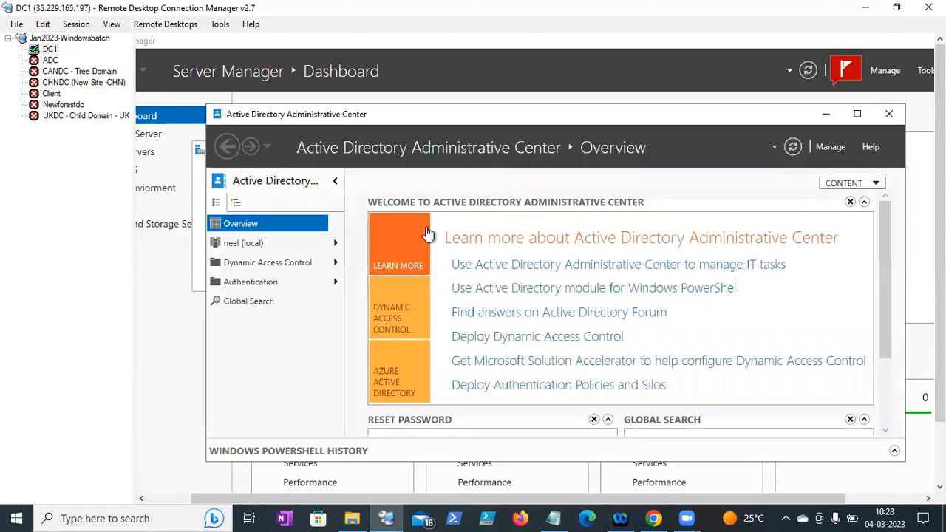
# - Maximise ADAC and browse neel (local) > System > Password Settings Container
pyautogui.click(857, 120)
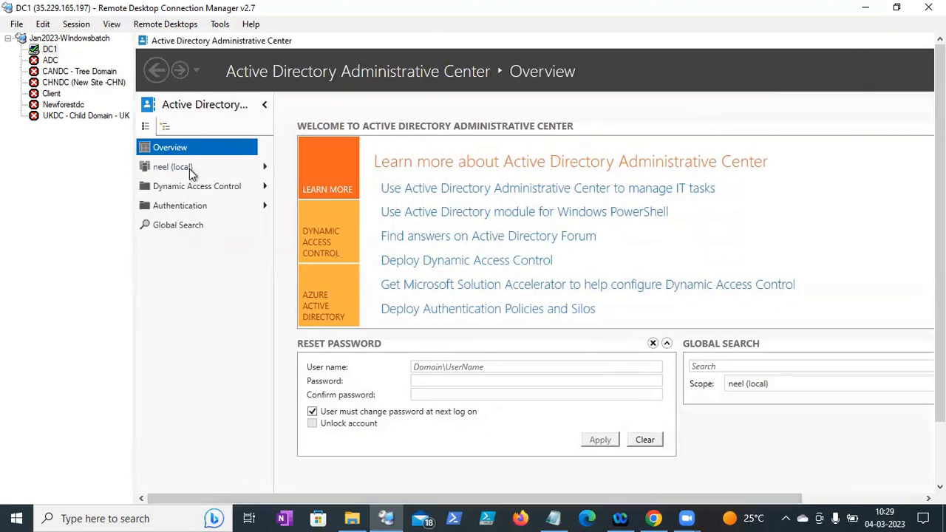
pyautogui.click(263, 170)
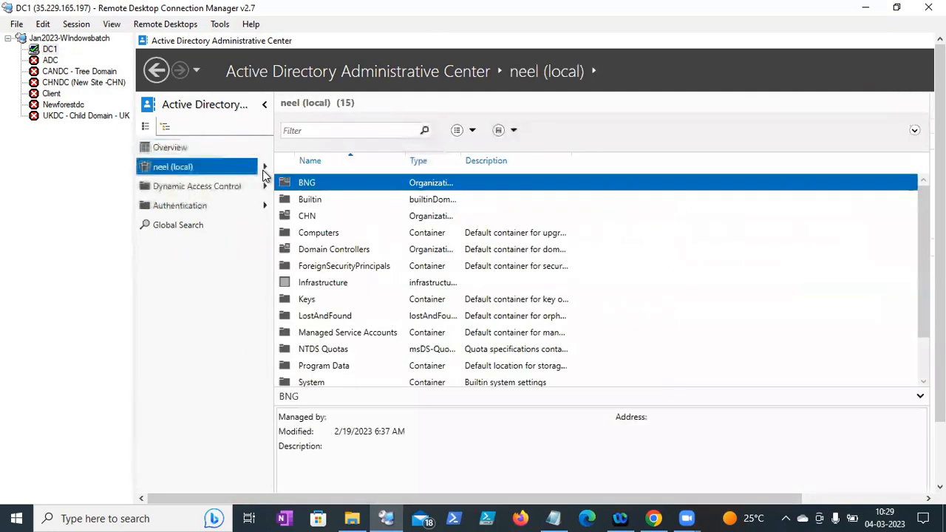
pyautogui.click(264, 170)
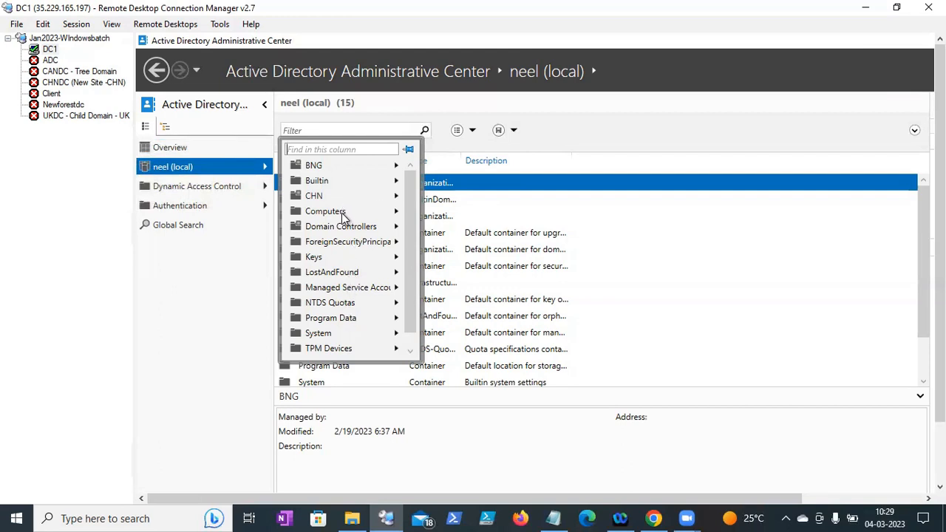
pyautogui.click(335, 333)
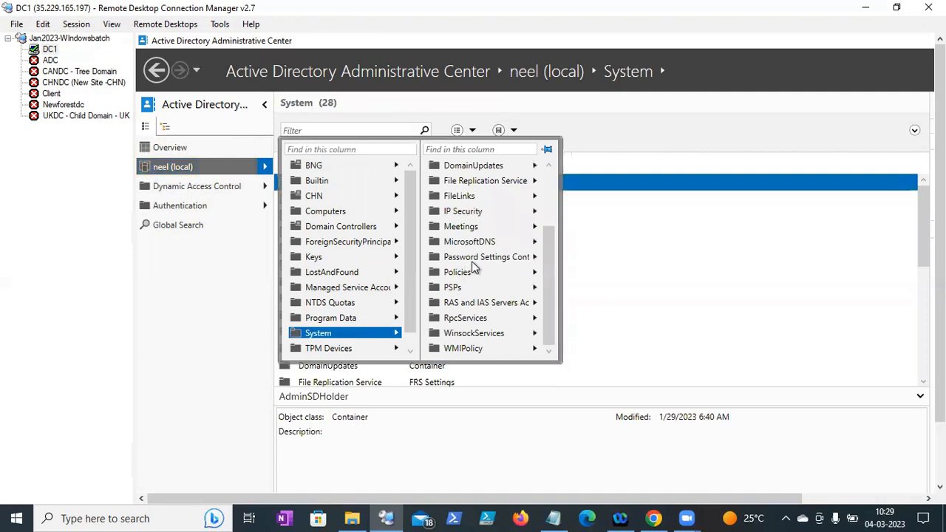
pyautogui.click(471, 259)
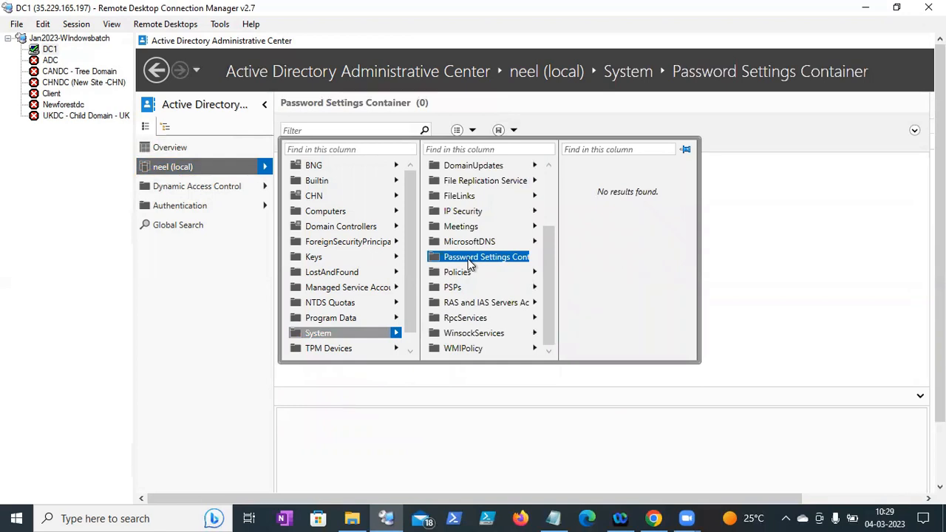
pyautogui.click(468, 262)
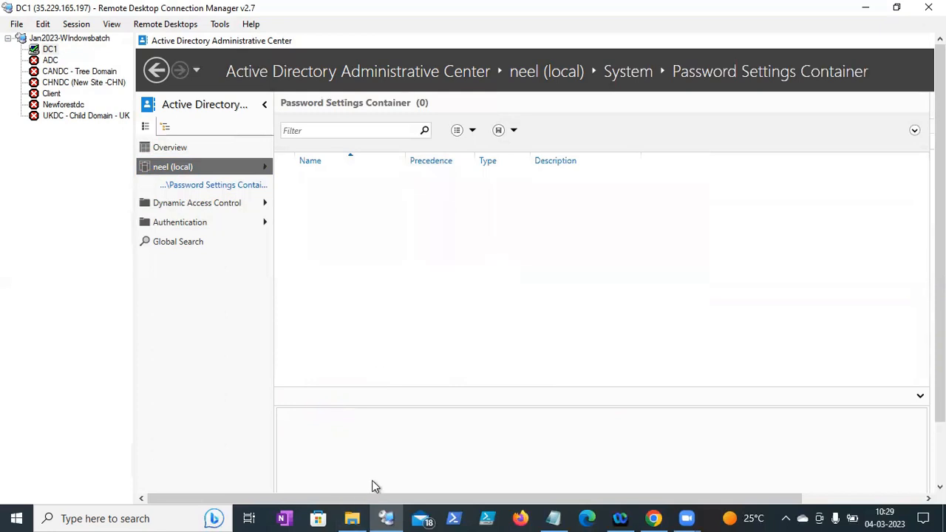
pyautogui.moveTo(371, 499); pyautogui.dragTo(488, 492)
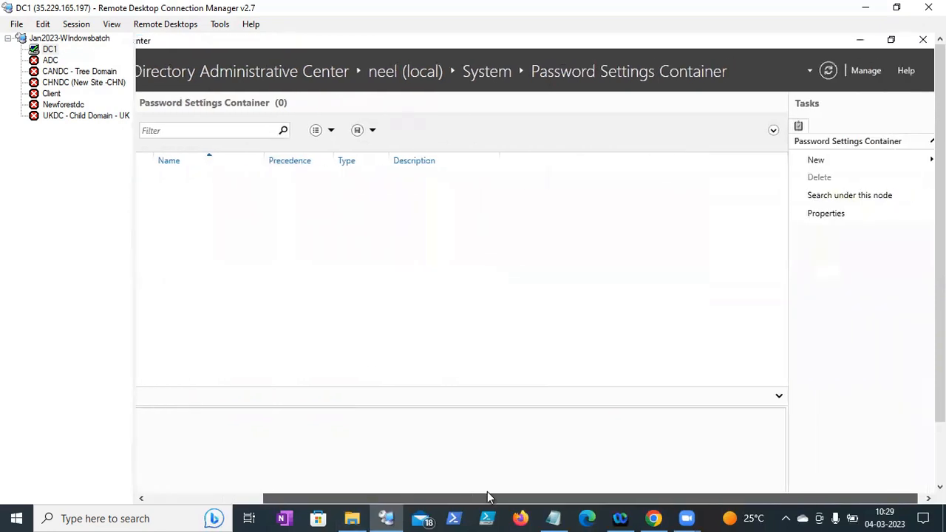
# - Open a maximised new Password Settings form and untick every password rule and deletion protection
pyautogui.moveTo(827, 164)
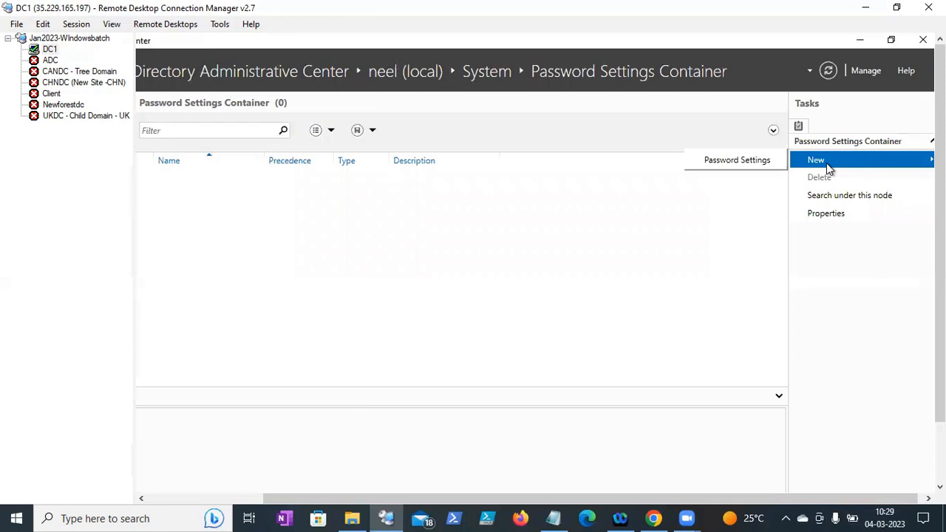
pyautogui.click(753, 163)
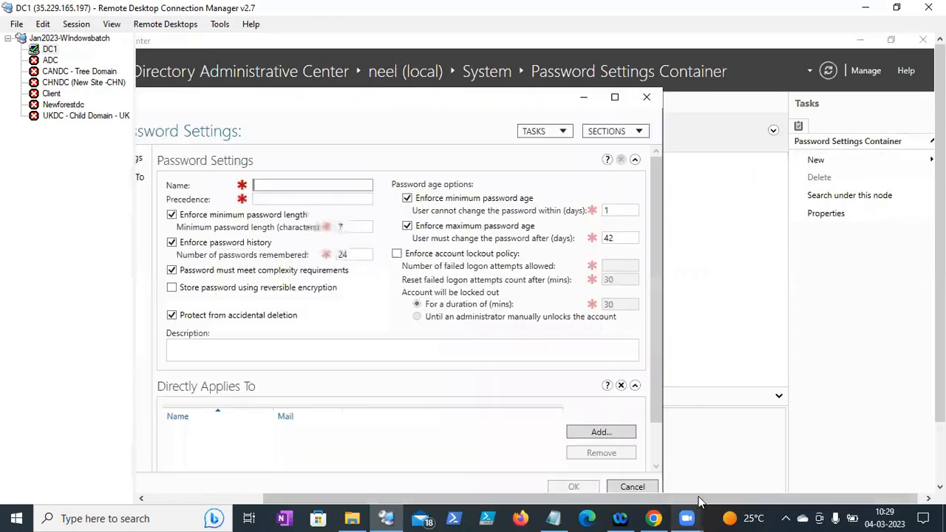
pyautogui.moveTo(698, 495); pyautogui.dragTo(537, 486)
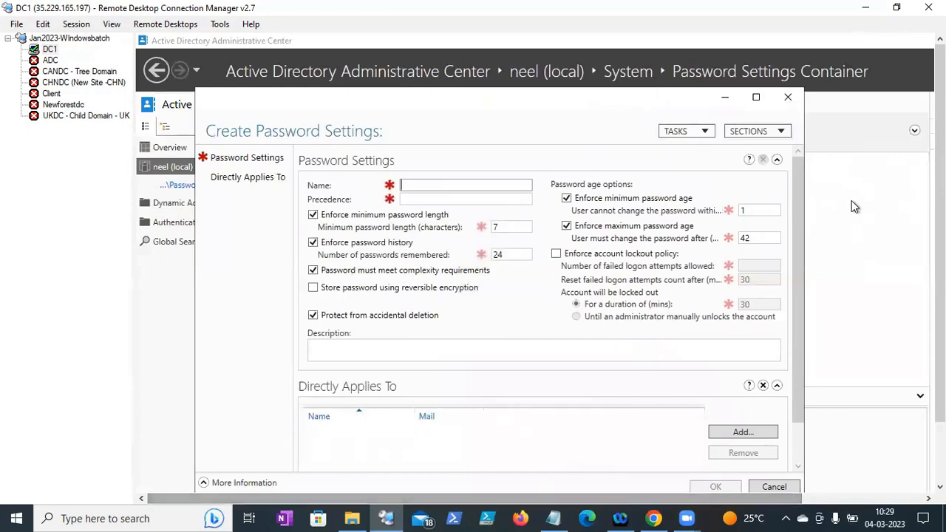
pyautogui.click(757, 97)
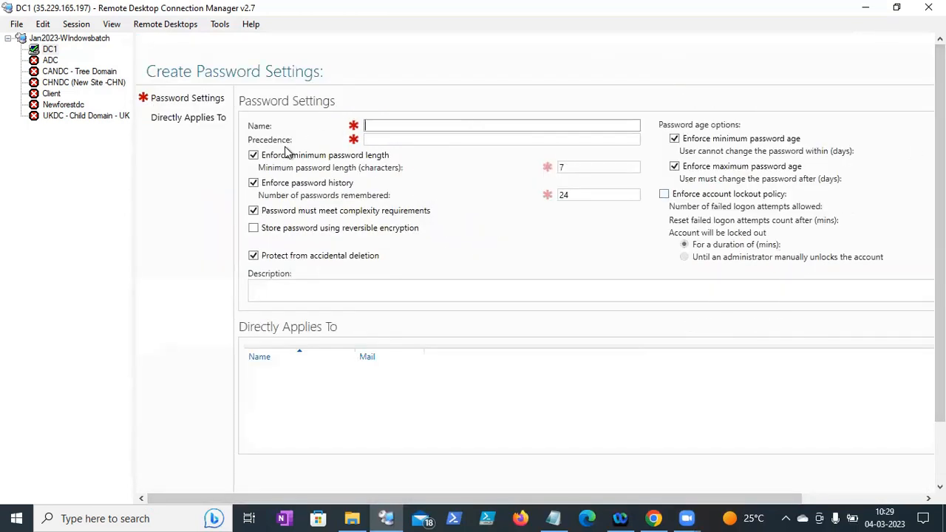
pyautogui.click(253, 155)
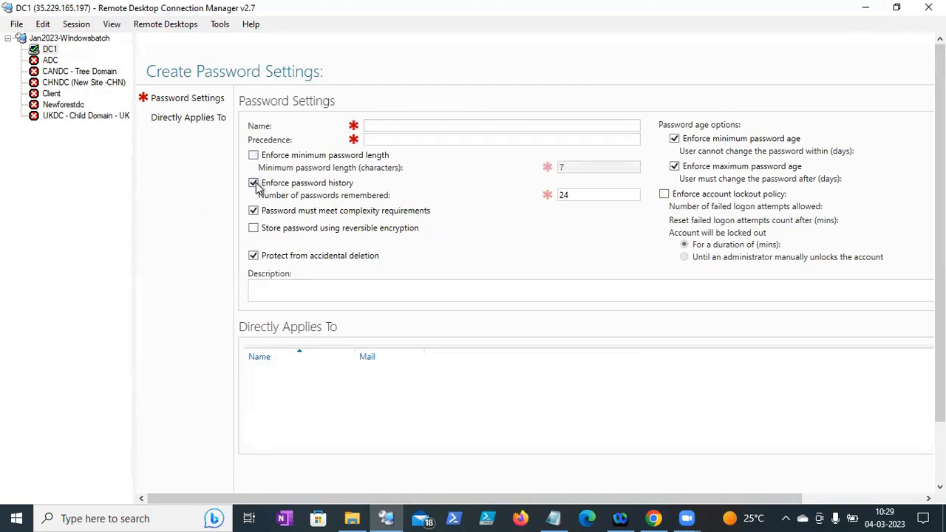
pyautogui.click(254, 183)
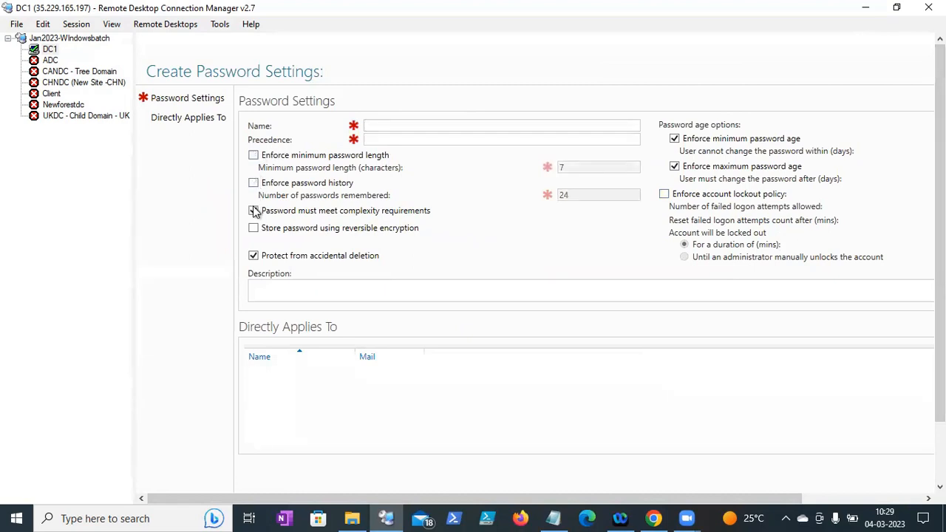
pyautogui.click(254, 212)
pyautogui.click(254, 255)
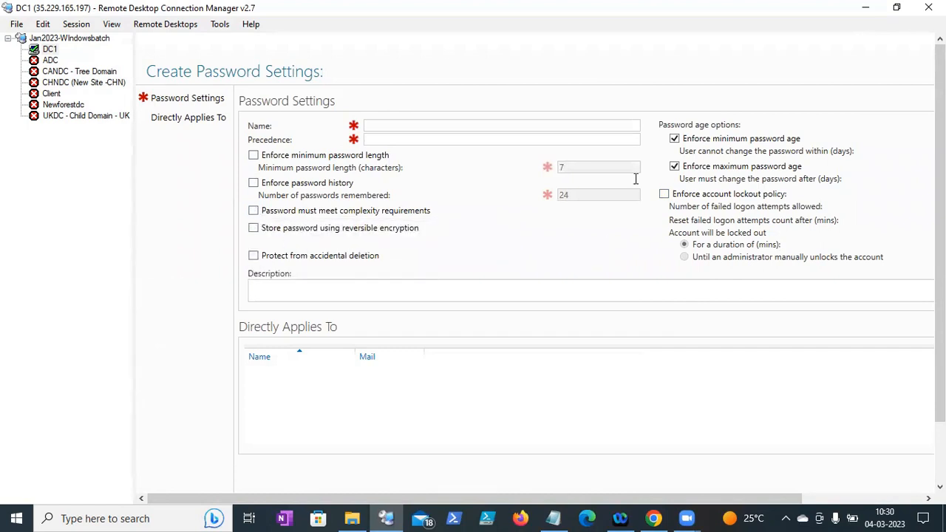
pyautogui.click(674, 167)
pyautogui.click(674, 138)
pyautogui.moveTo(940, 362)
pyautogui.mouseDown()
pyautogui.moveTo(940, 425)
pyautogui.moveTo(940, 360)
pyautogui.mouseUp()
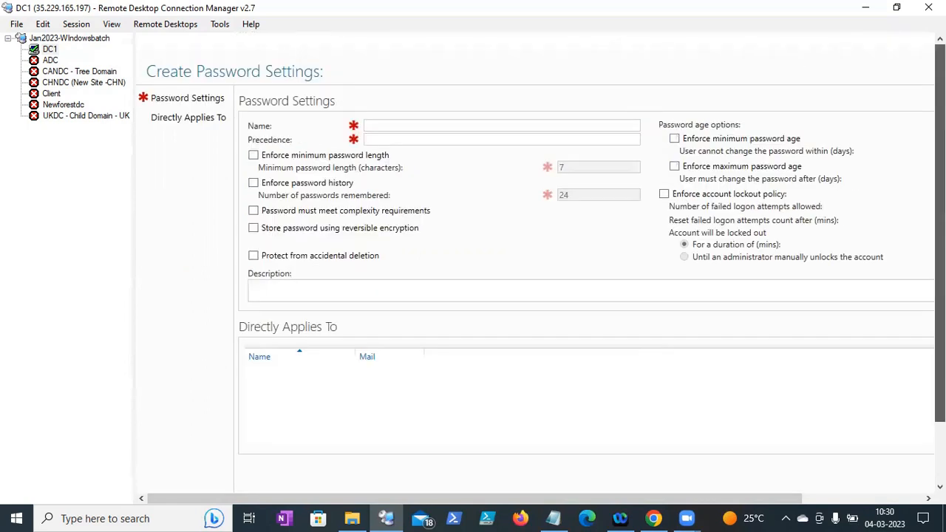
# - Name the password settings 'Custo Password policy' with precedence 1
pyautogui.click(371, 124)
pyautogui.write('Custo')
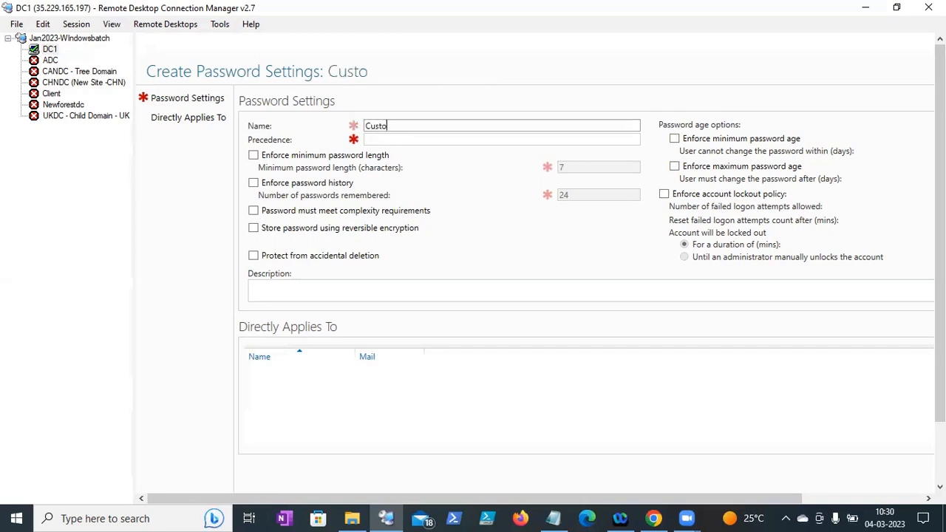
pyautogui.write(' Password poli')
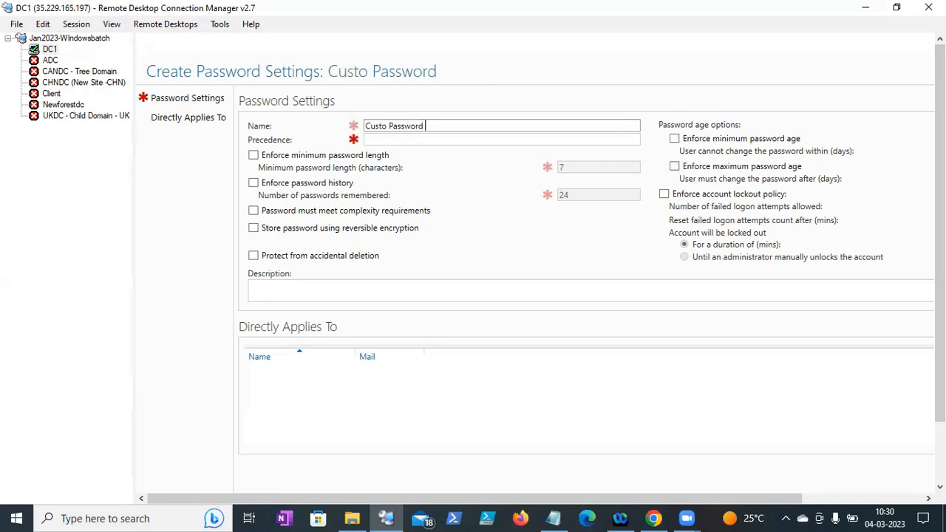
pyautogui.press('BackSpace')
pyautogui.press('BackSpace')
pyautogui.write('licy')
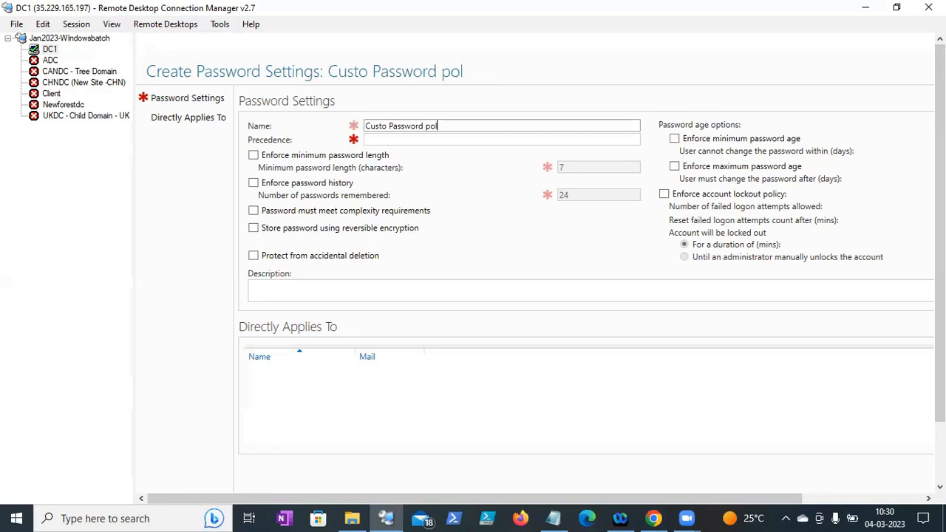
pyautogui.click(402, 142)
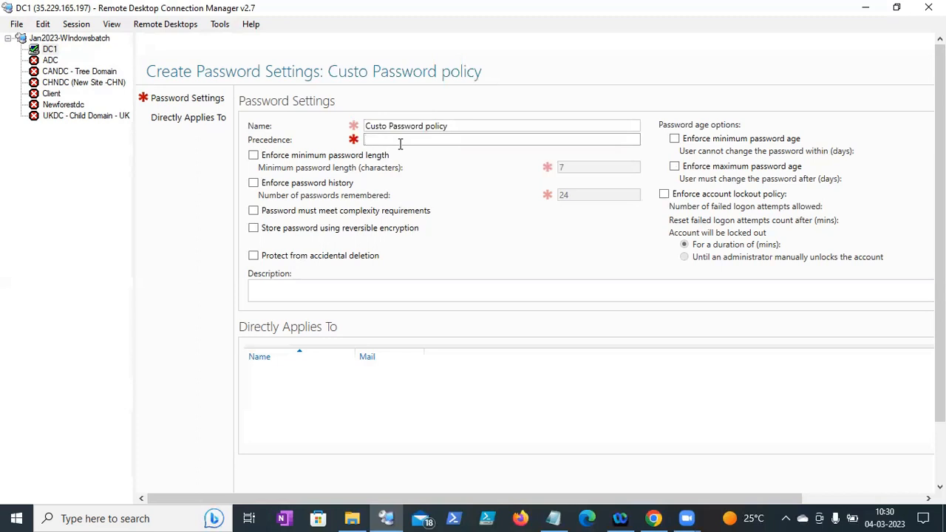
pyautogui.write('1')
# - Enter a description explaining this exception case for customising the password policy
pyautogui.click(277, 293)
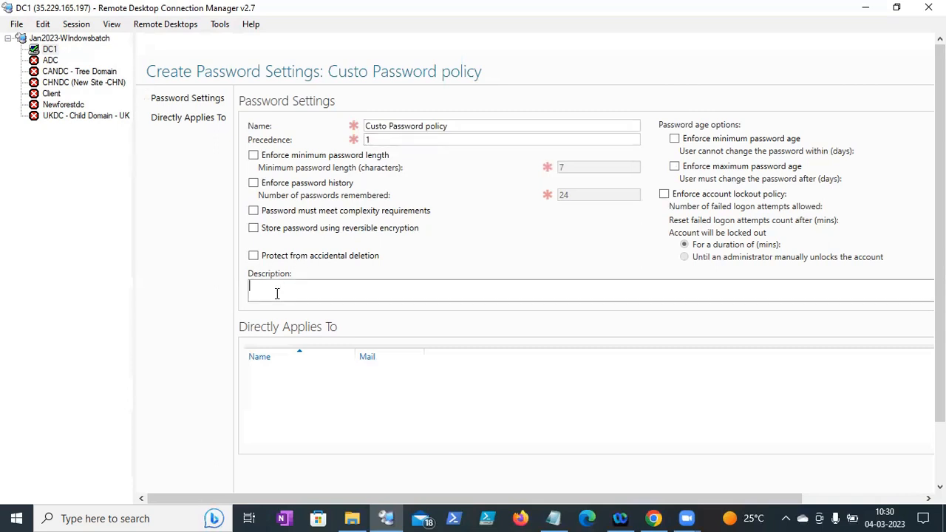
pyautogui.write('Excption')
pyautogui.write('case- having all approoal')
pyautogui.press('BackSpace')
pyautogui.press('BackSpace')
pyautogui.press('BackSpace')
pyautogui.press('BackSpace')
pyautogui.write('val - we a')
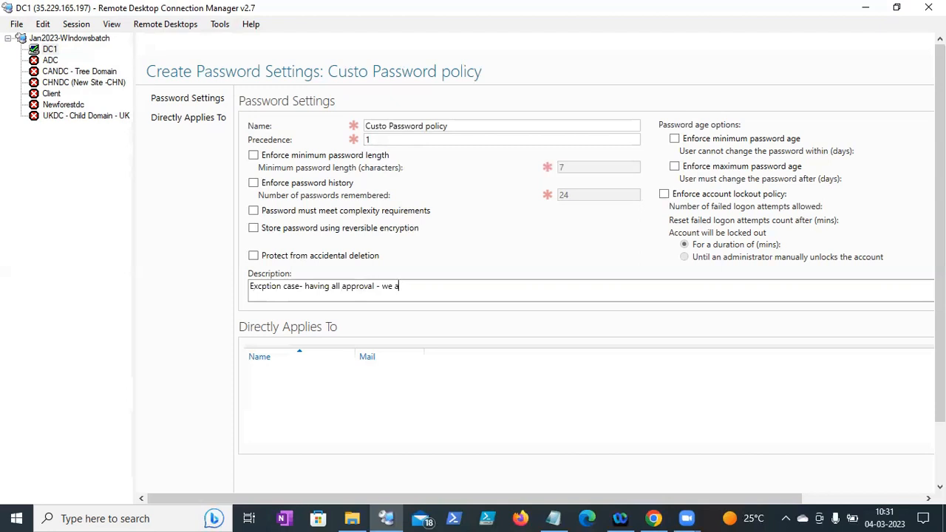
pyautogui.write('re')
pyautogui.press('BackSpace')
pyautogui.write('e custom')
pyautogui.write('ising ')
pyautogui.write('pos')
pyautogui.write('sword policy')
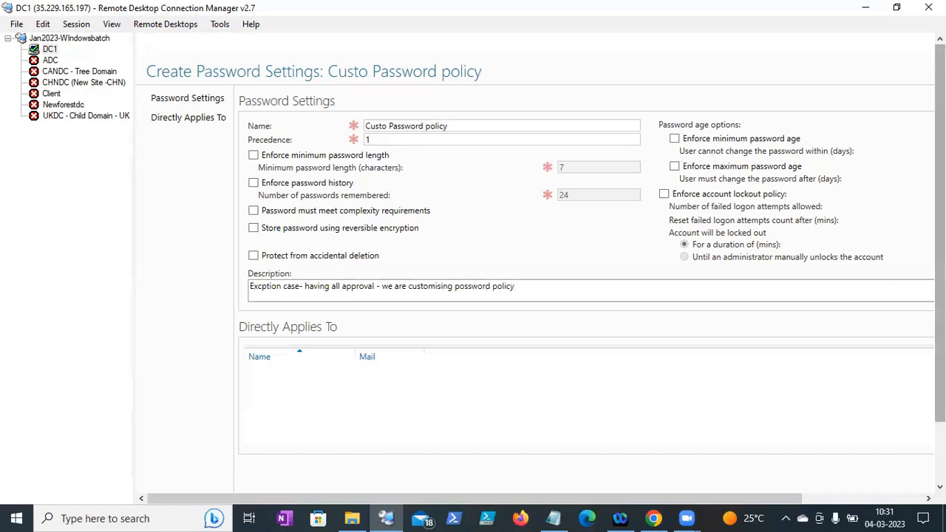
pyautogui.moveTo(939, 271); pyautogui.dragTo(939, 332)
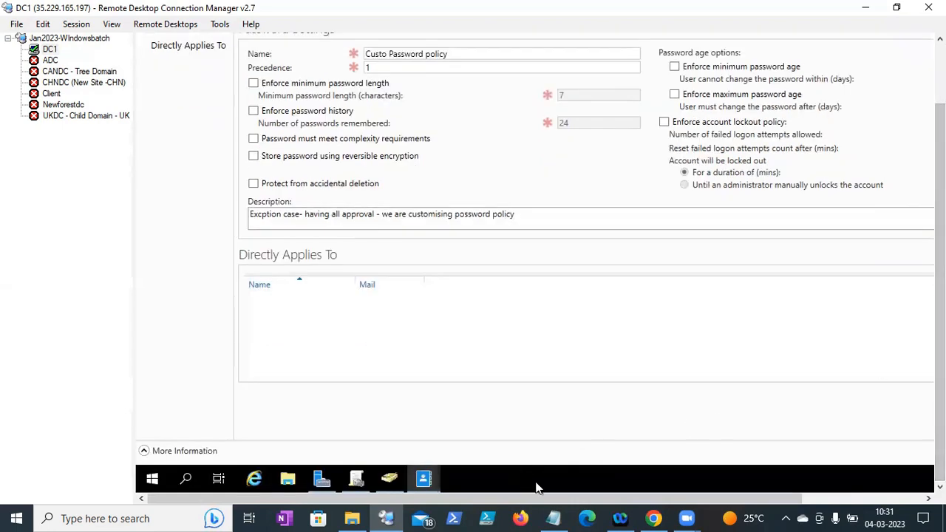
# - Resolve 'cust' to the Custom Password Policy group and add it under Directly Applies To
pyautogui.moveTo(522, 500); pyautogui.dragTo(662, 481)
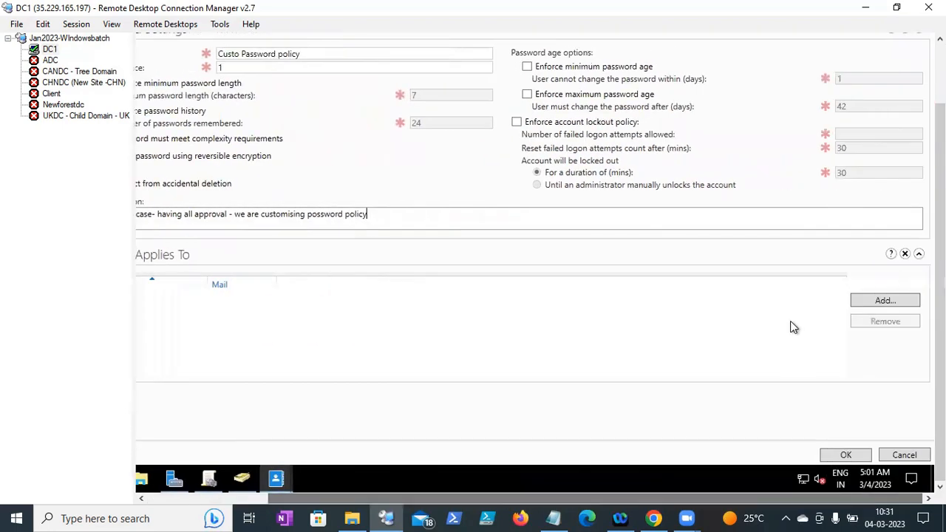
pyautogui.click(857, 303)
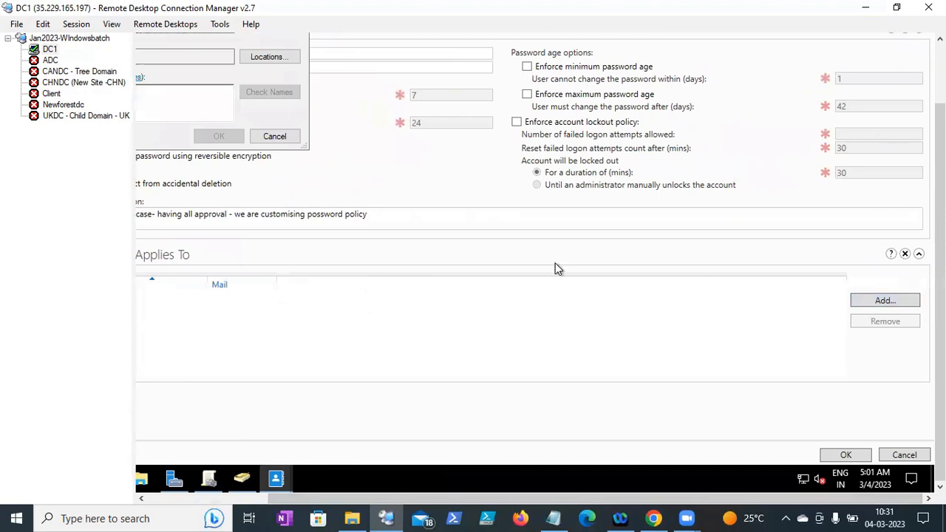
pyautogui.moveTo(559, 499); pyautogui.dragTo(437, 498)
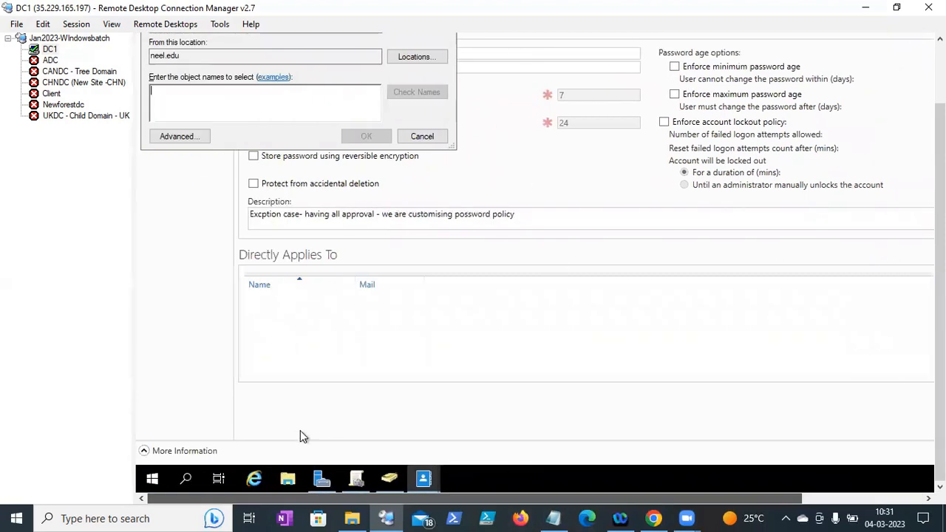
pyautogui.write('cust')
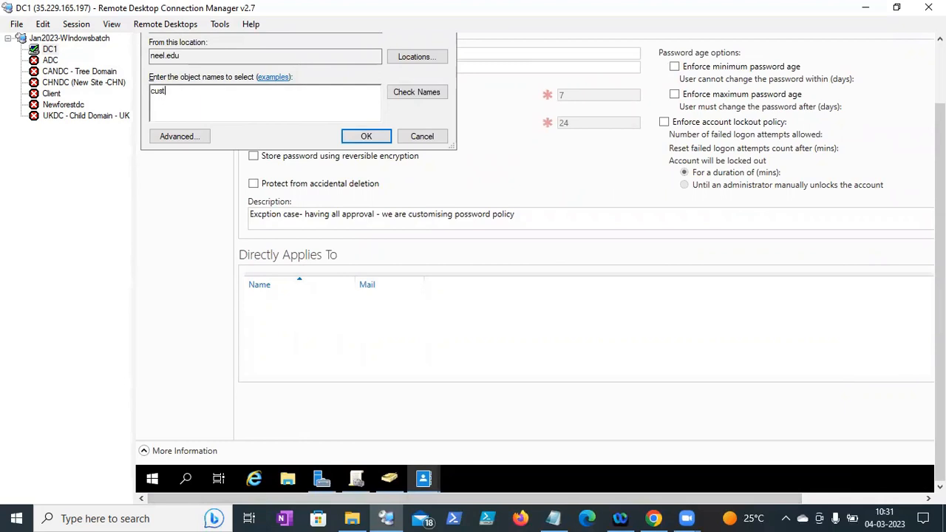
pyautogui.click(433, 93)
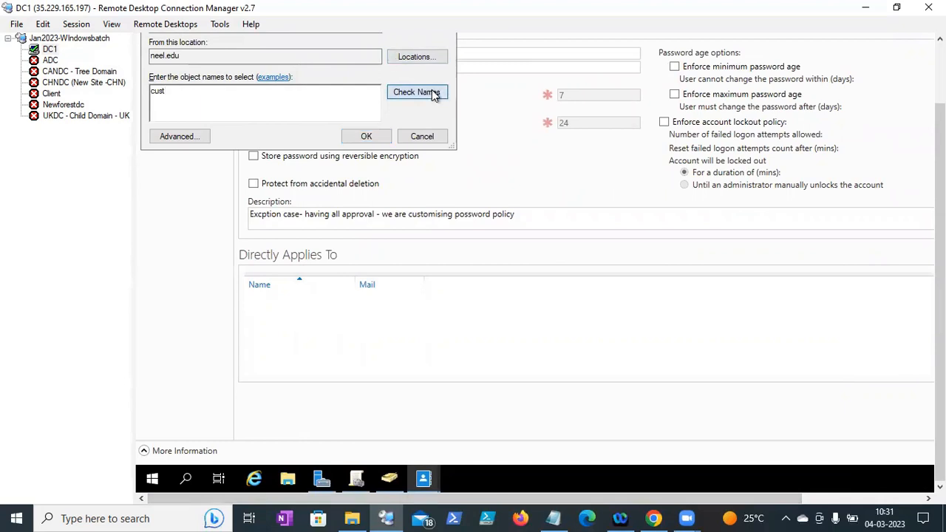
pyautogui.click(349, 139)
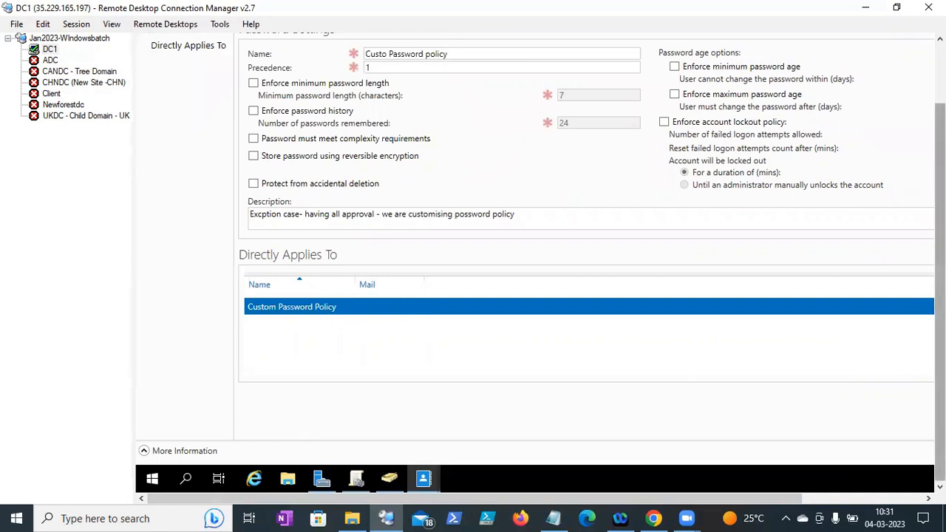
pyautogui.scroll(2, 940, 296)
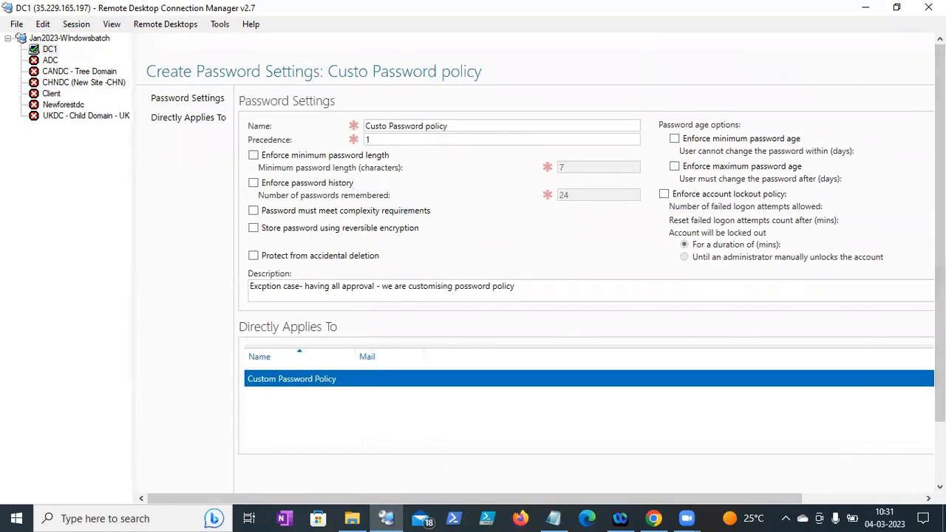
# - Close the Create Password Settings form and refresh the Password Settings Container, which still shows 0 entries
pyautogui.scroll(-2, 541, 248)
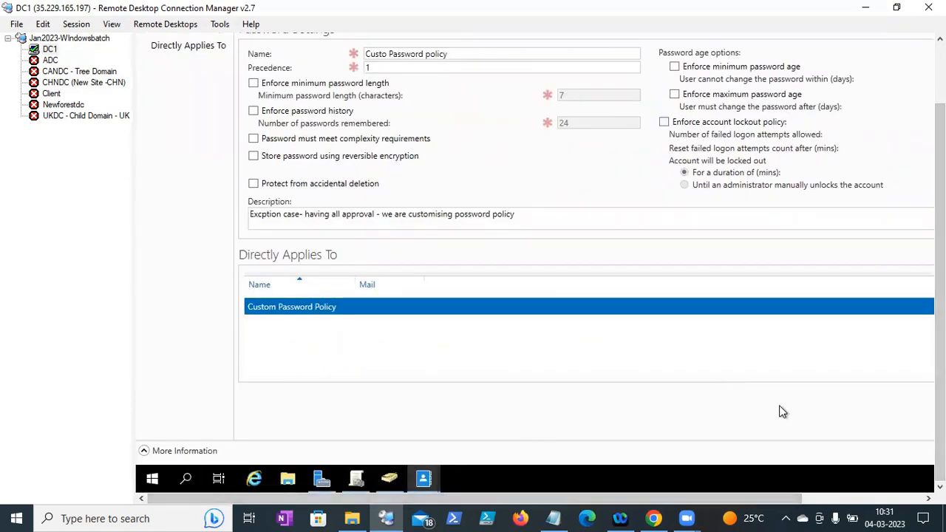
pyautogui.scroll(2, 540, 248)
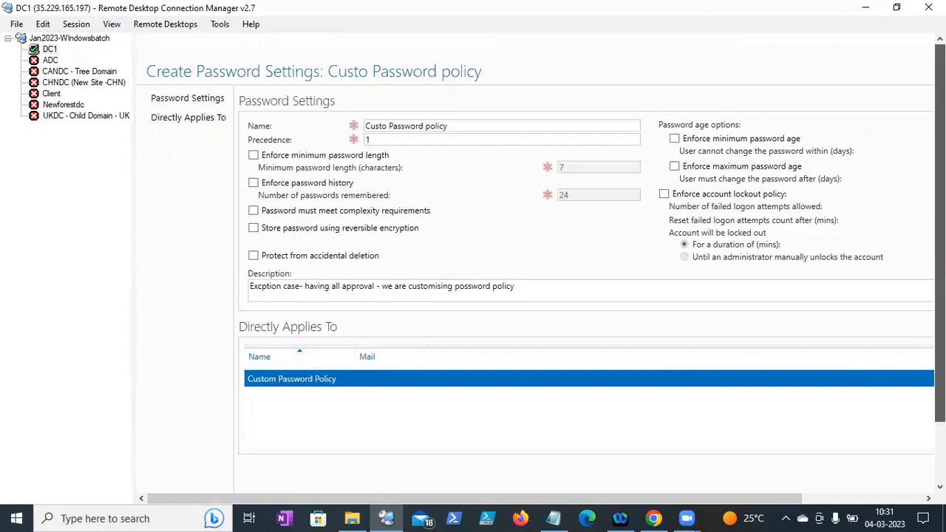
pyautogui.moveTo(940, 259)
pyautogui.mouseDown()
pyautogui.moveTo(940, 322)
pyautogui.moveTo(940, 258)
pyautogui.mouseUp()
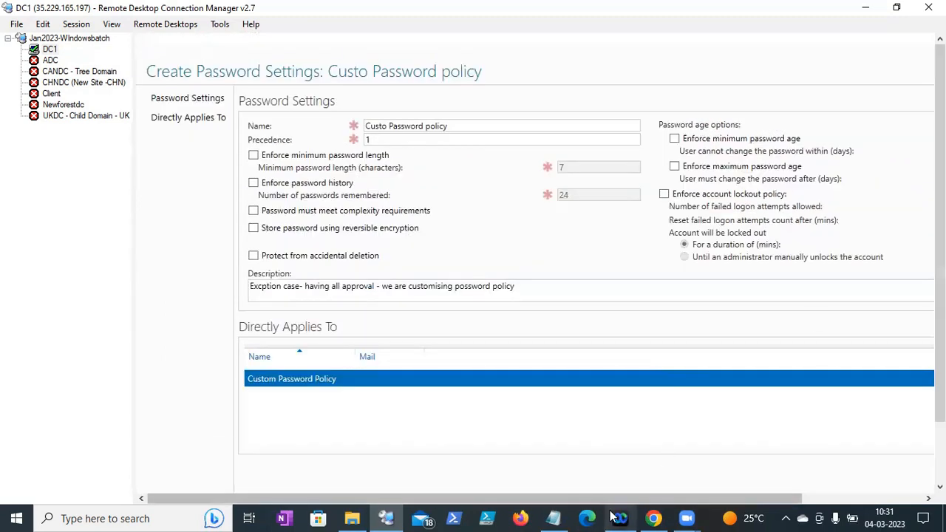
pyautogui.moveTo(619, 500); pyautogui.dragTo(823, 470)
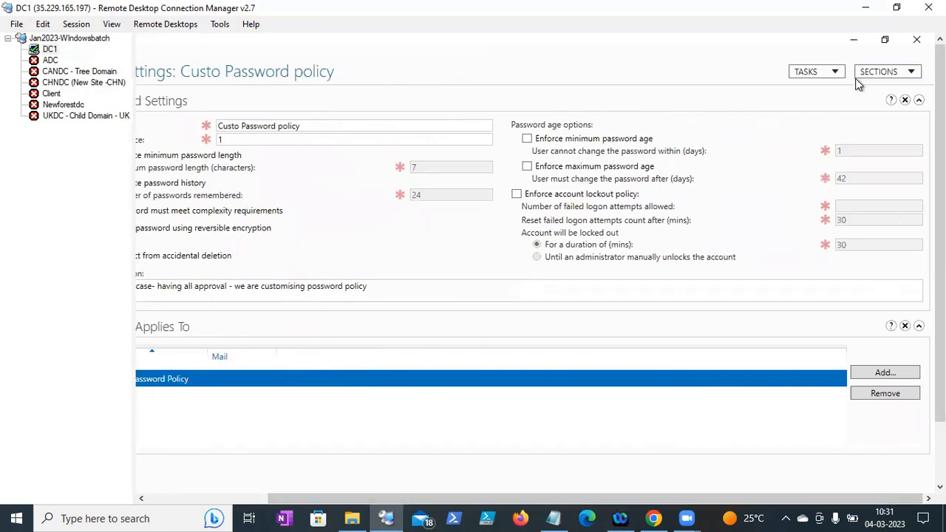
pyautogui.click(916, 39)
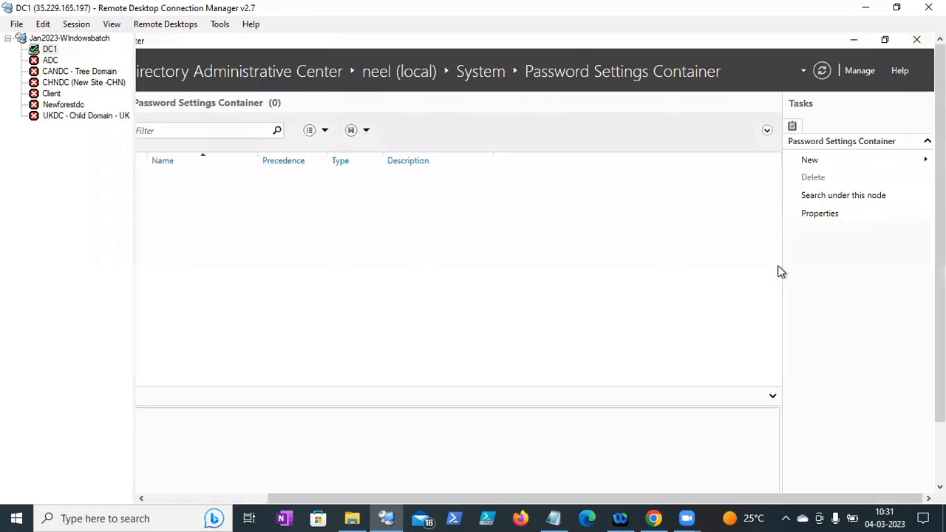
pyautogui.moveTo(496, 499); pyautogui.dragTo(362, 502)
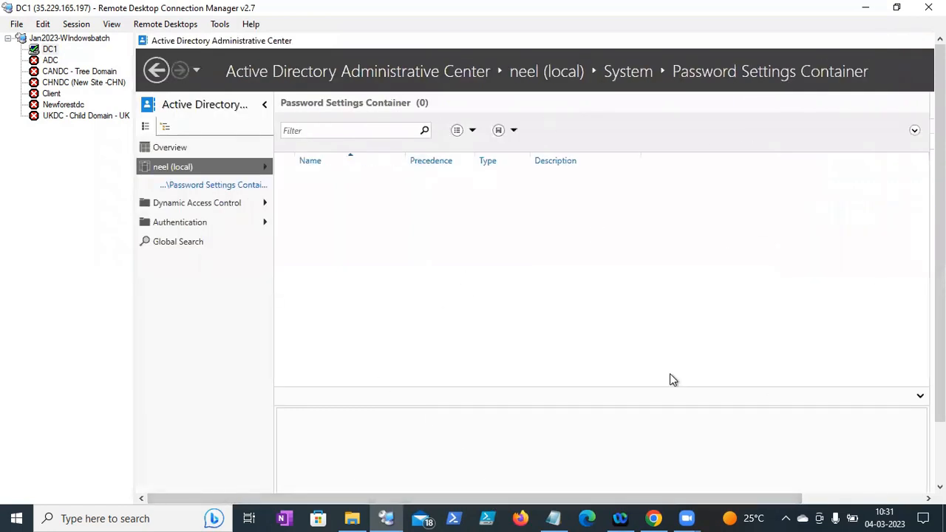
pyautogui.moveTo(583, 501); pyautogui.dragTo(733, 467)
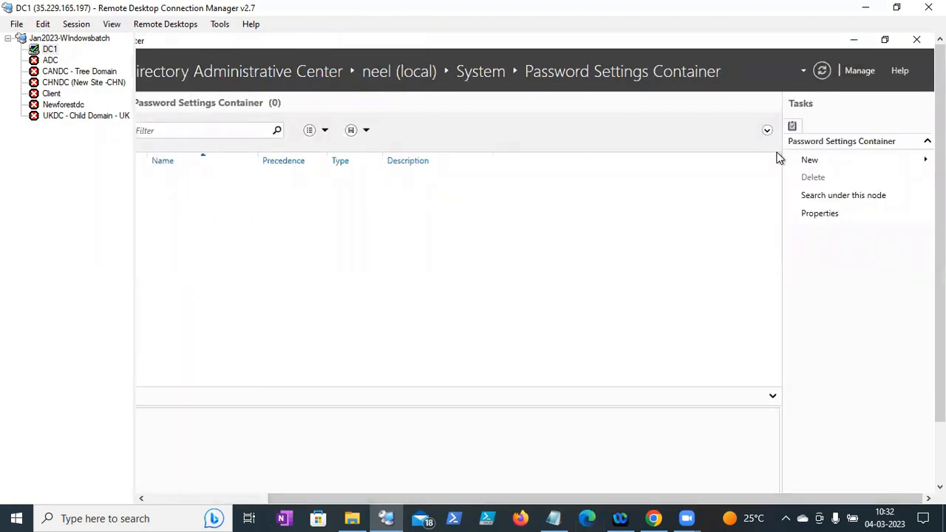
pyautogui.click(823, 72)
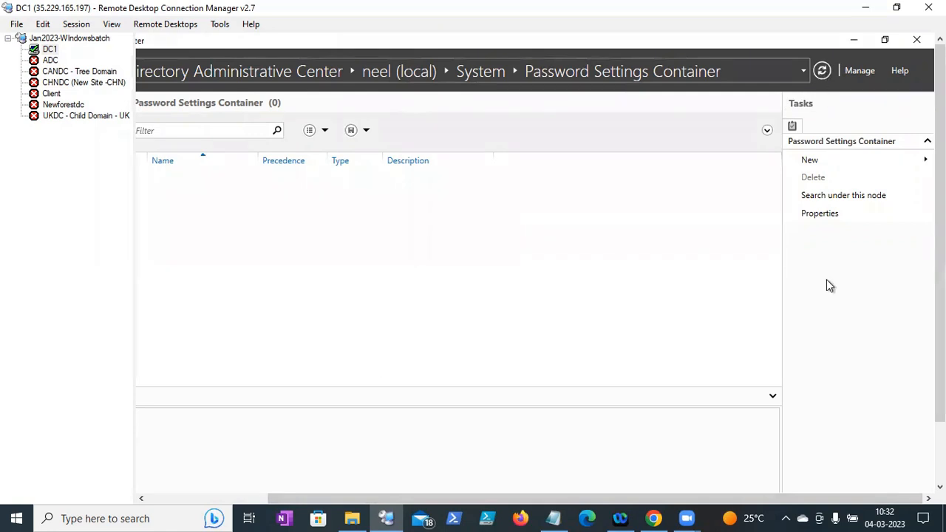
# - Create a new Password Settings object named 'custom password policy'
pyautogui.moveTo(940, 310); pyautogui.dragTo(940, 341)
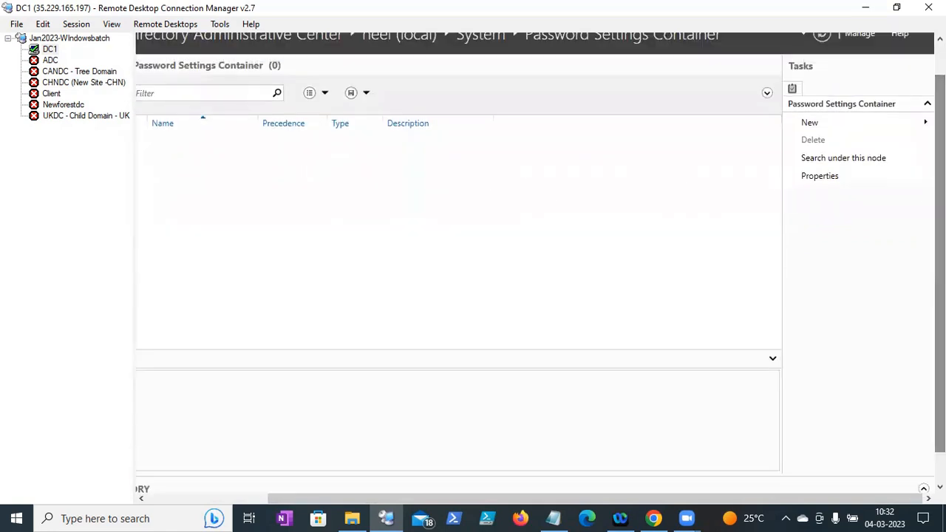
pyautogui.moveTo(778, 499); pyautogui.dragTo(891, 463)
pyautogui.moveTo(835, 127)
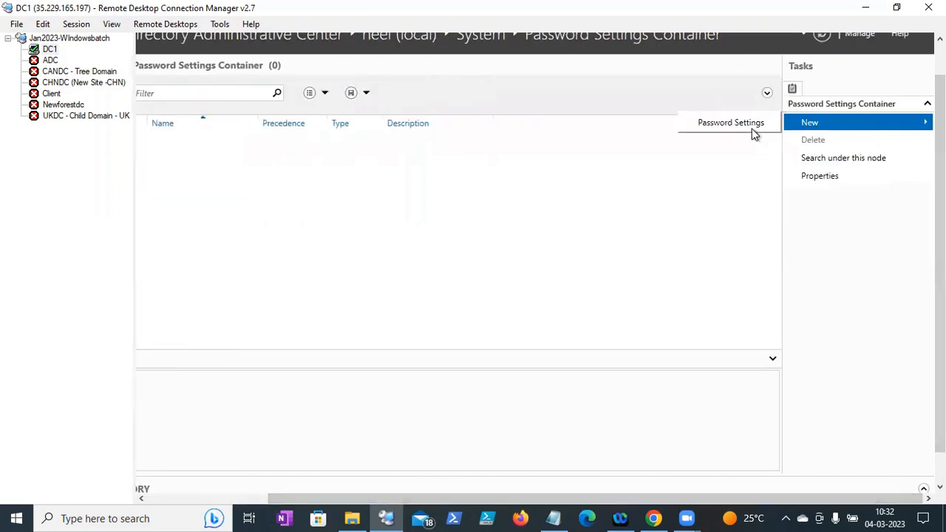
pyautogui.click(751, 128)
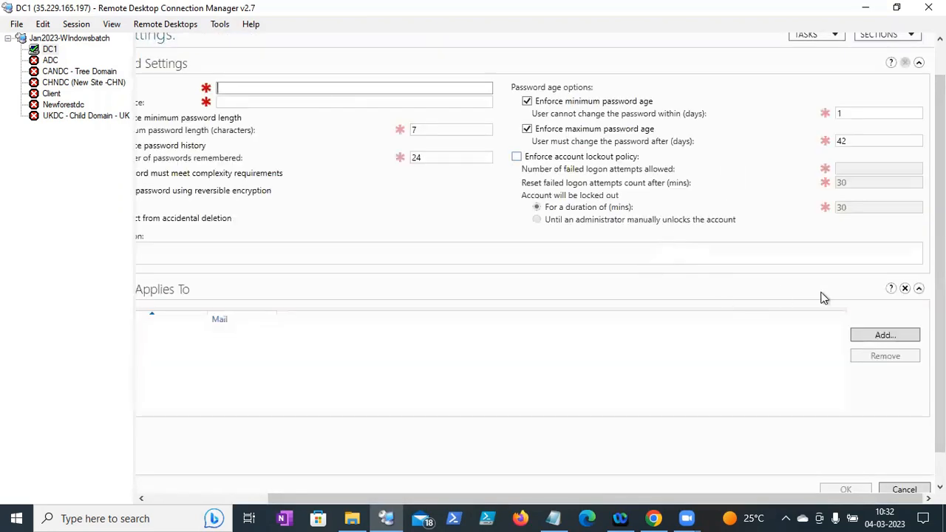
pyautogui.moveTo(940, 263); pyautogui.dragTo(940, 294)
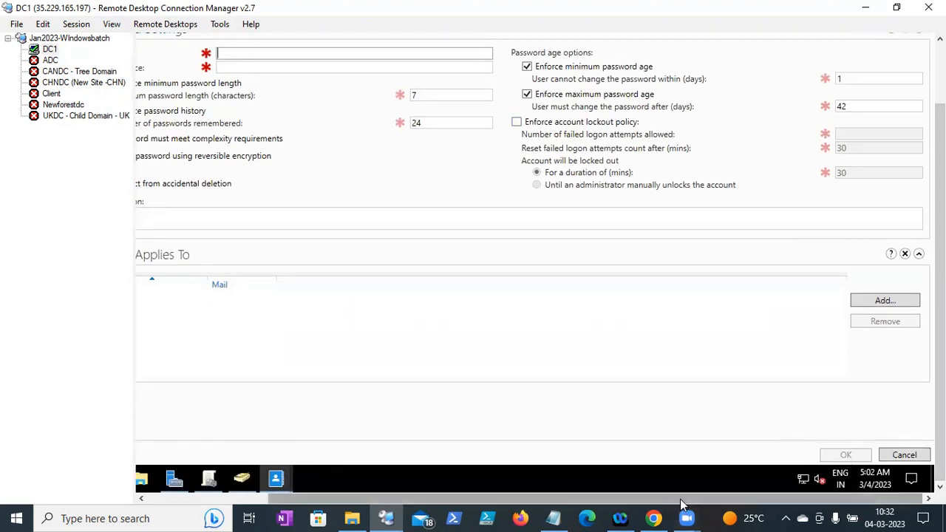
pyautogui.moveTo(681, 500); pyautogui.dragTo(578, 495)
pyautogui.moveTo(939, 310); pyautogui.dragTo(940, 240)
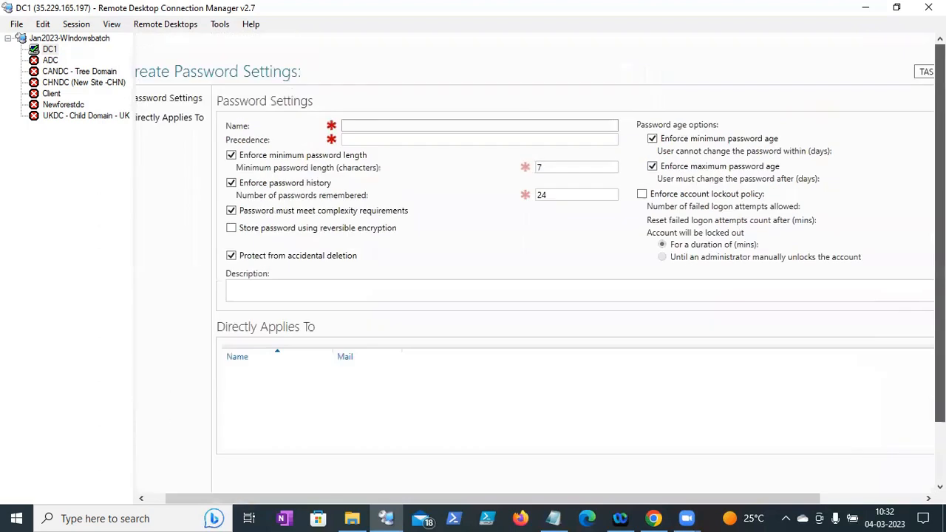
pyautogui.write('cus')
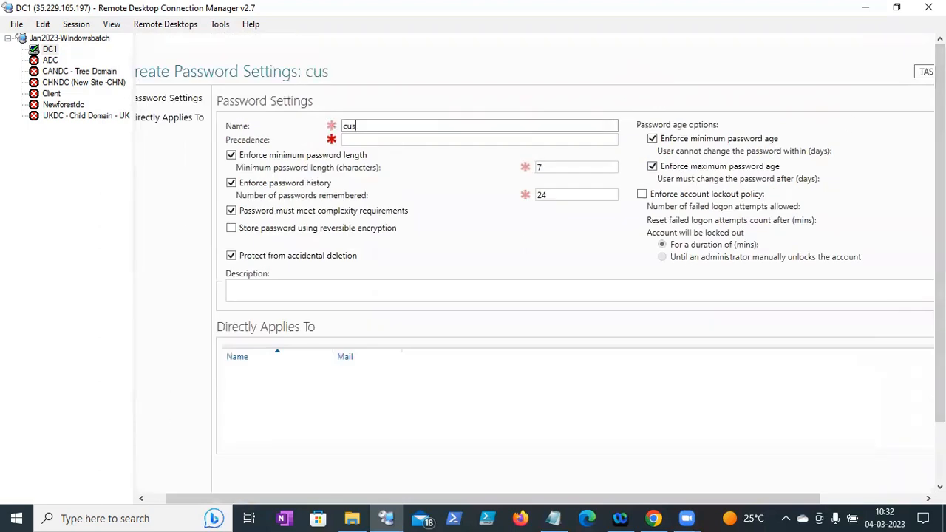
pyautogui.press('BackSpace')
pyautogui.write('stom password policy')
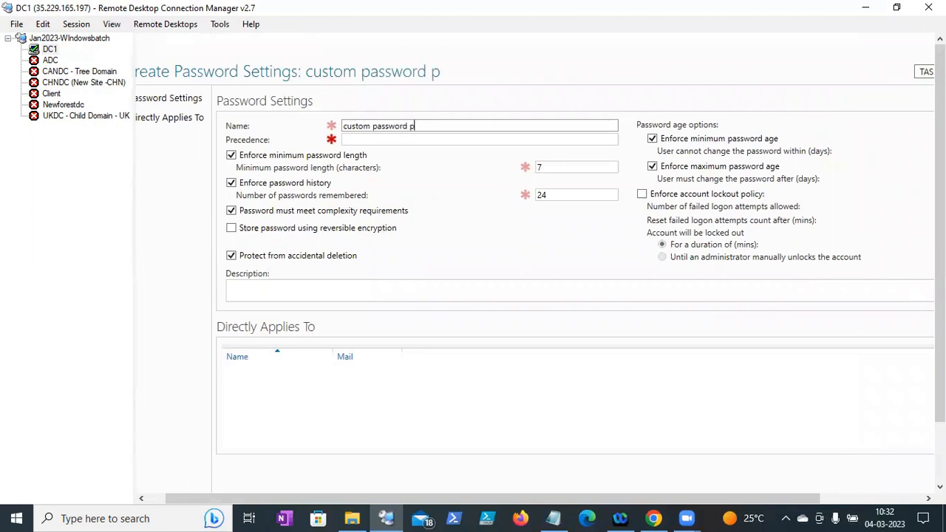
# - Turn off minimum length, history, complexity, and minimum and maximum age rules, and set precedence 1
pyautogui.click(231, 154)
pyautogui.click(232, 183)
pyautogui.click(237, 212)
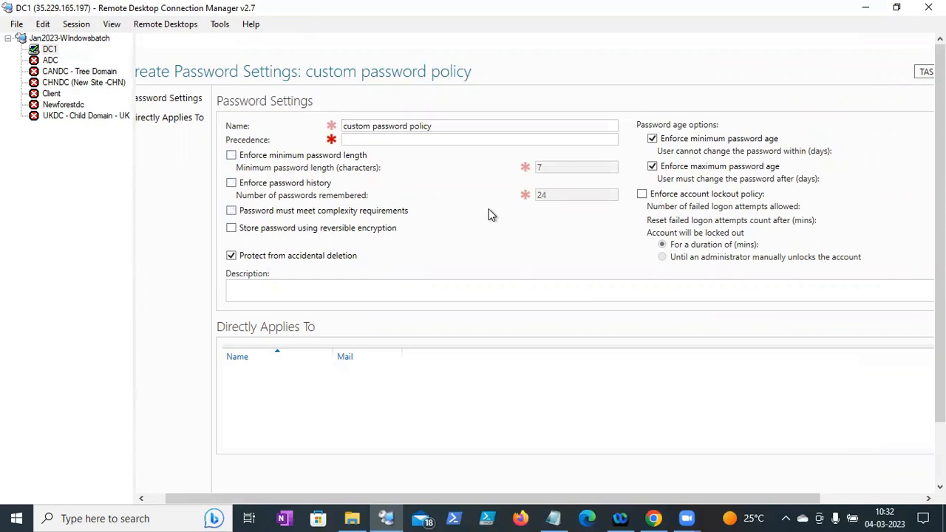
pyautogui.click(661, 140)
pyautogui.click(652, 167)
pyautogui.click(250, 299)
pyautogui.click(365, 141)
pyautogui.write('1')
pyautogui.click(263, 289)
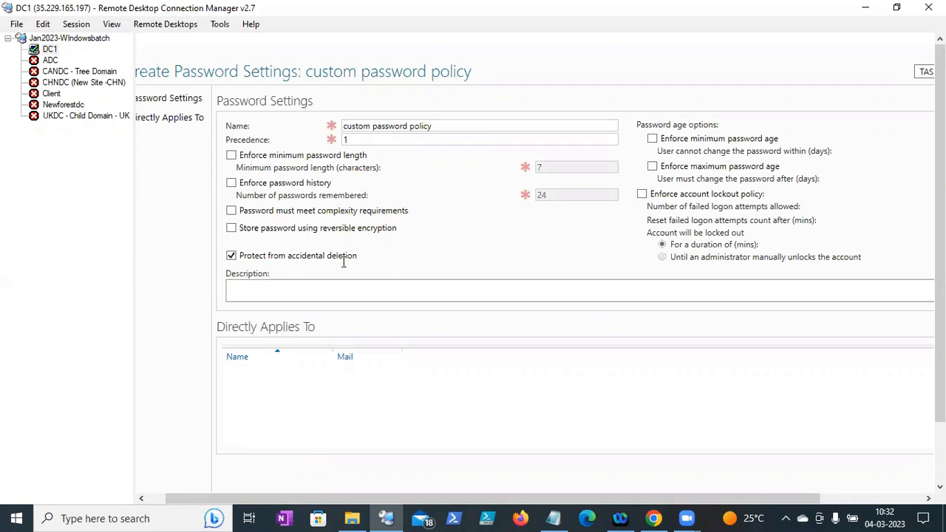
# - Enter the description 'Exception case provide custom password policy' and apply the policy to the Custom Password Policy group
pyautogui.write('Exception case provide custom ')
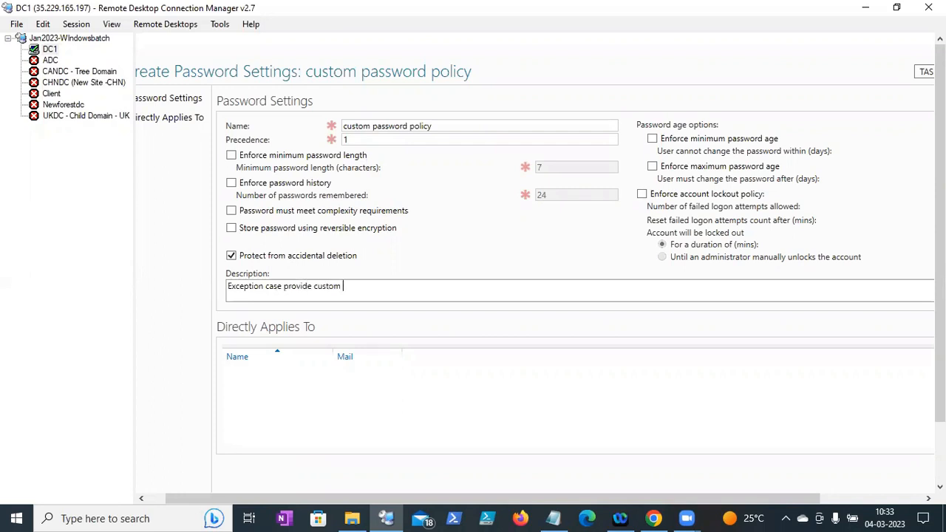
pyautogui.write('password policy')
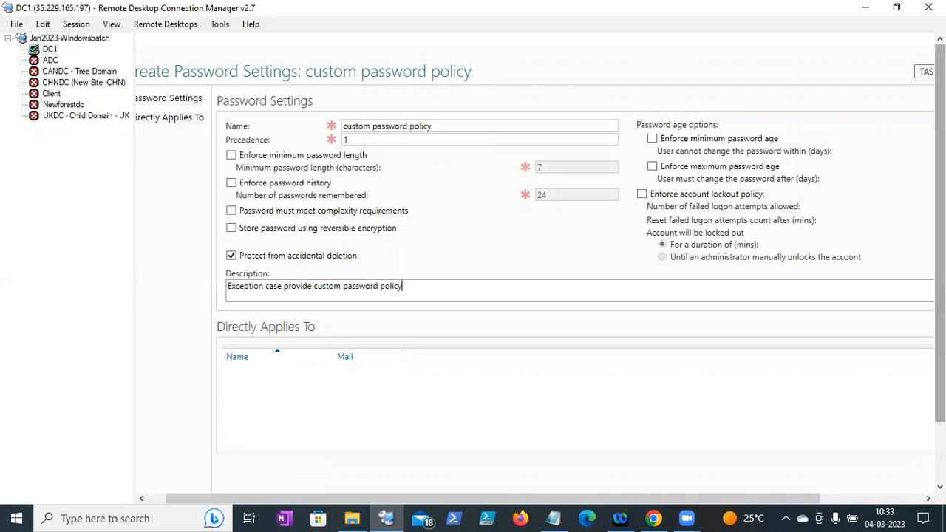
pyautogui.moveTo(940, 318); pyautogui.dragTo(940, 384)
pyautogui.moveTo(747, 498); pyautogui.dragTo(857, 484)
pyautogui.click(863, 300)
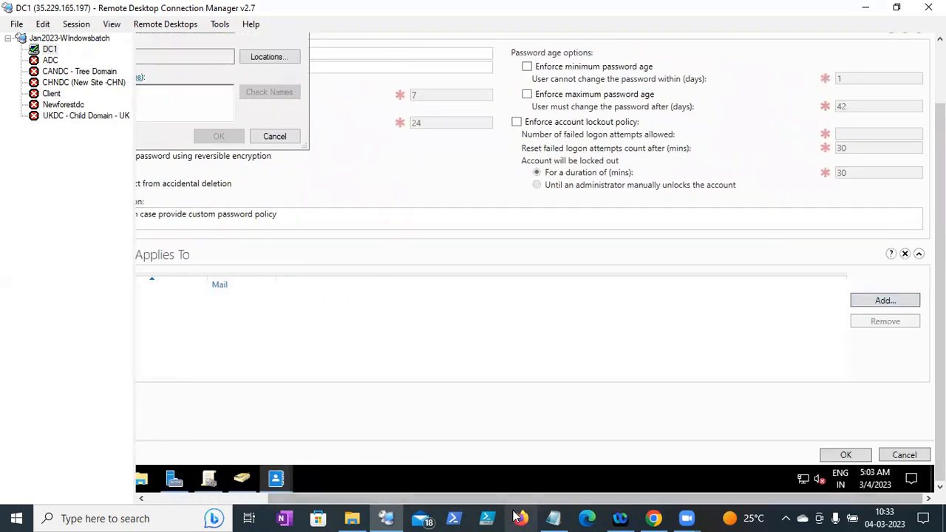
pyautogui.moveTo(504, 499); pyautogui.dragTo(360, 498)
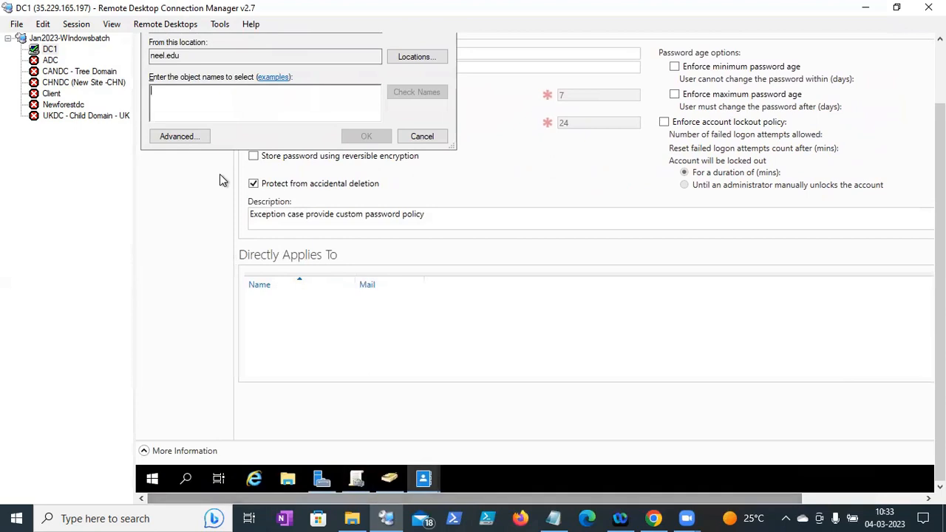
pyautogui.write('custo')
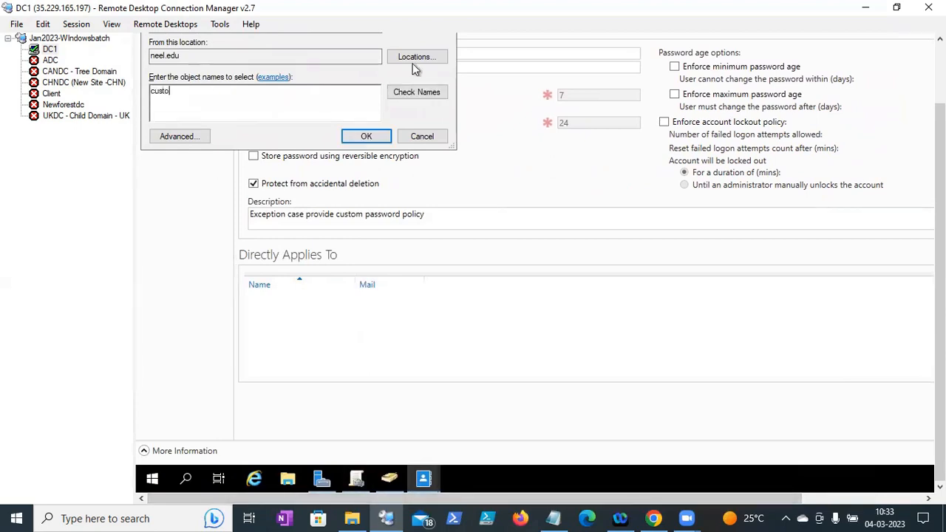
pyautogui.click(402, 91)
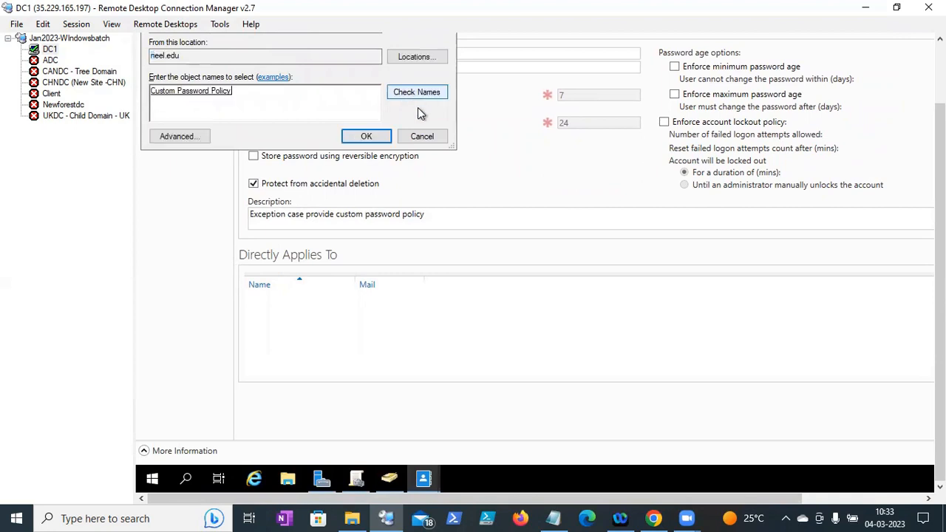
pyautogui.click(365, 137)
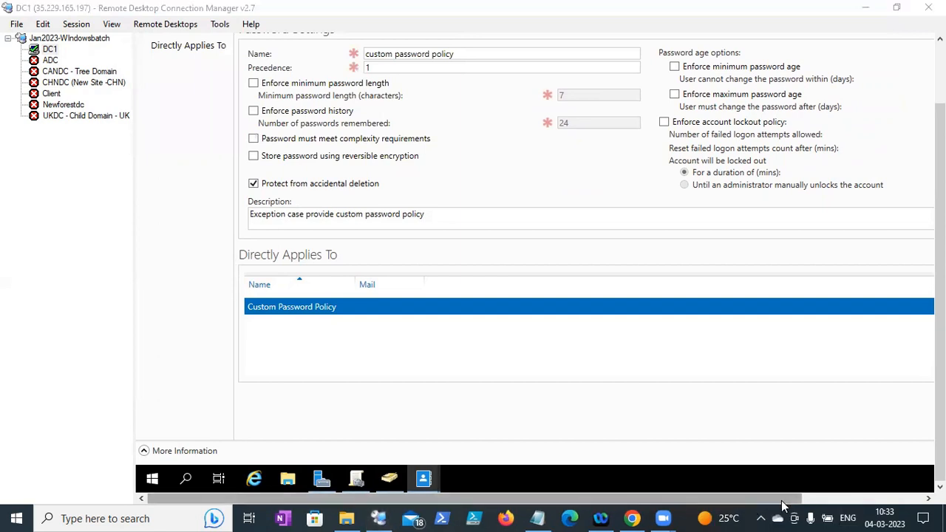
pyautogui.moveTo(784, 502); pyautogui.dragTo(844, 499)
# - Save the custom password policy, then select it in the container list to view its precedence 1 summary
pyautogui.click(906, 454)
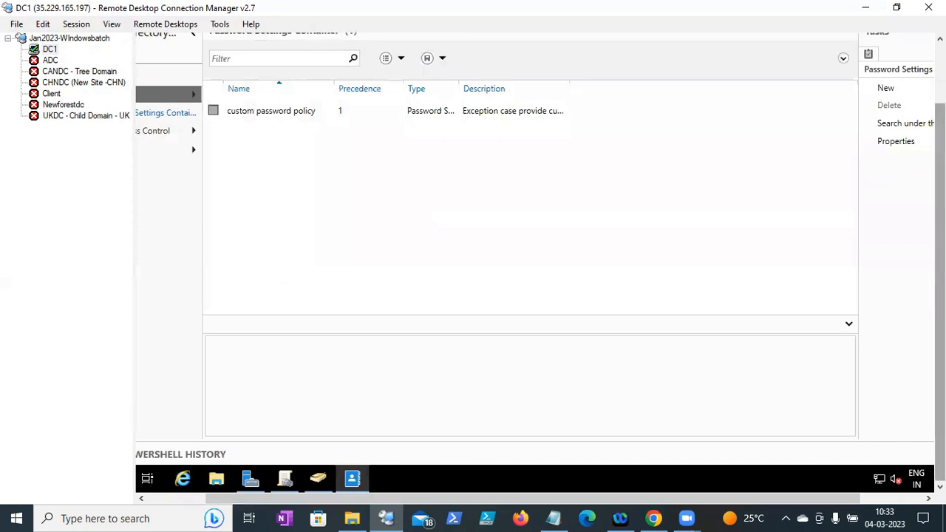
pyautogui.click(339, 185)
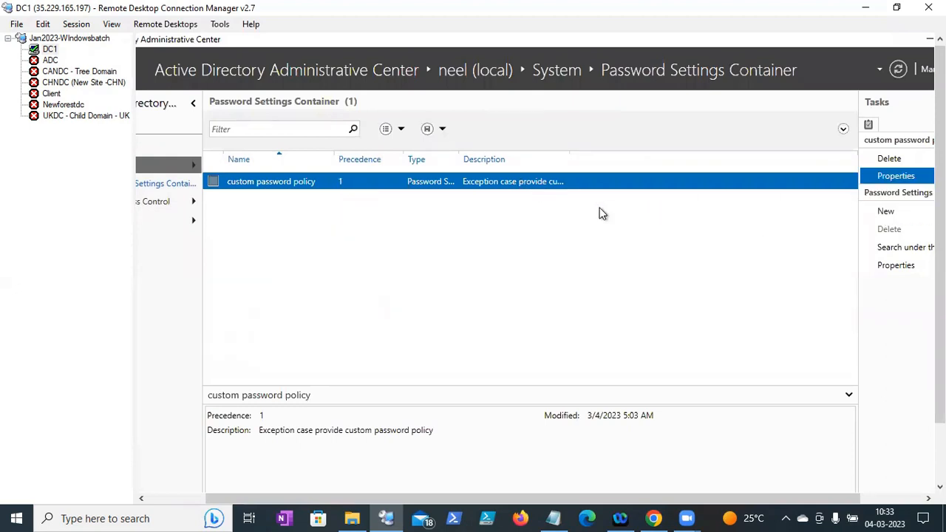
pyautogui.moveTo(939, 161); pyautogui.dragTo(940, 224)
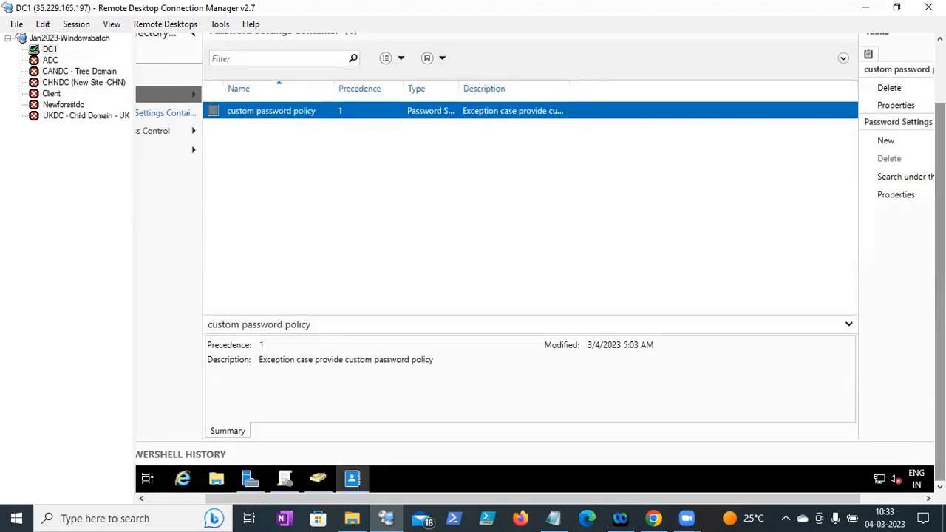
# - Reset BNG_IT_001's password in BNG > IT to a three-character value, with 'must change at next logon' unchecked
pyautogui.click(322, 481)
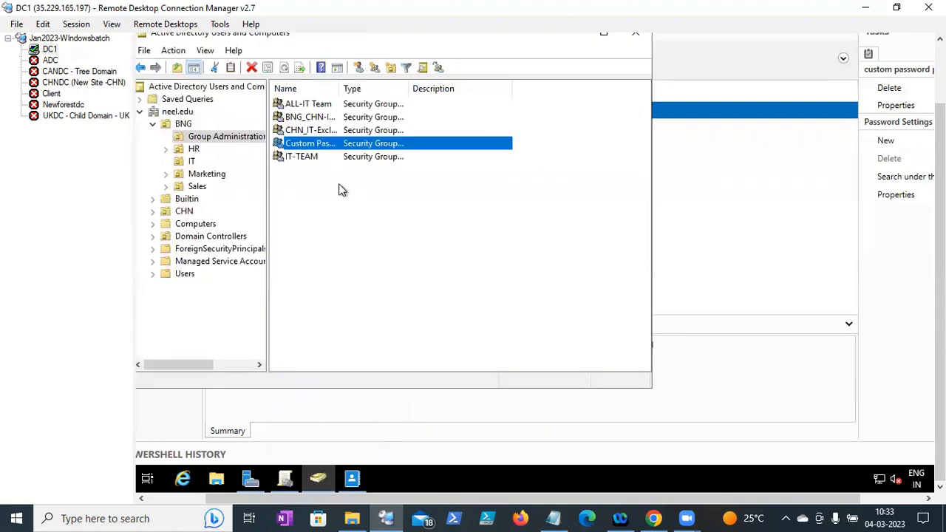
pyautogui.click(191, 161)
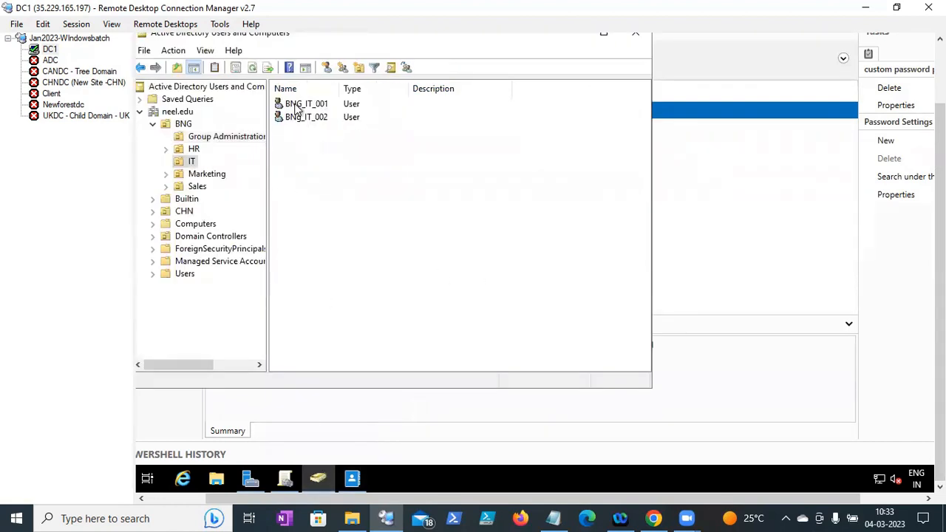
pyautogui.click(308, 106)
pyautogui.rightClick(308, 102)
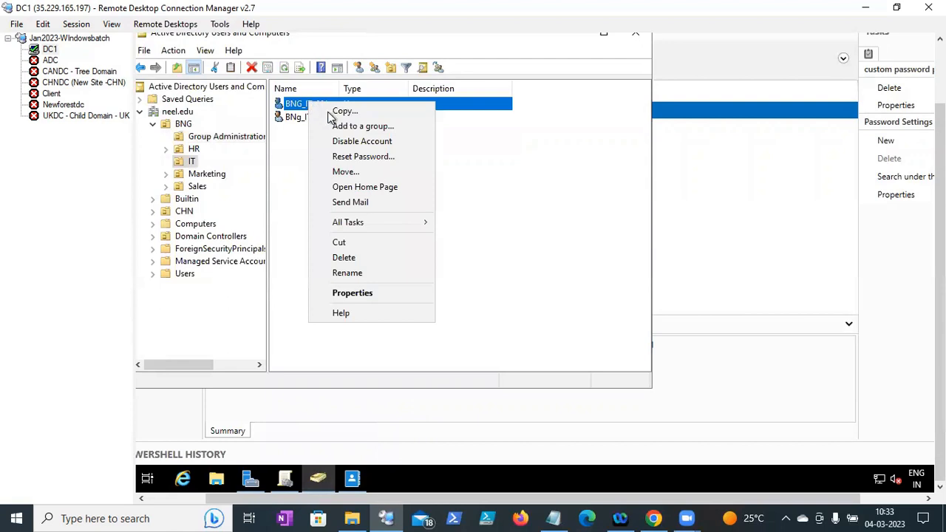
pyautogui.click(349, 157)
pyautogui.write('***')
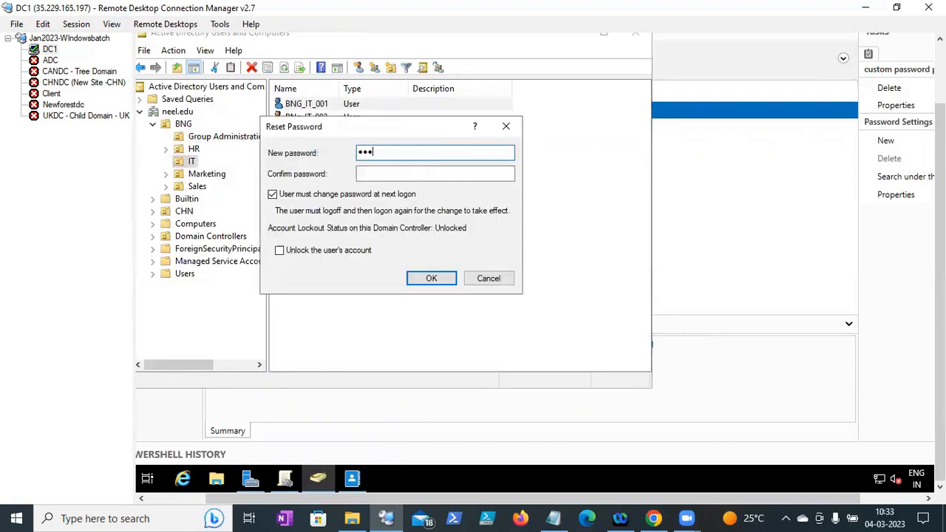
pyautogui.press('Tab')
pyautogui.write('***')
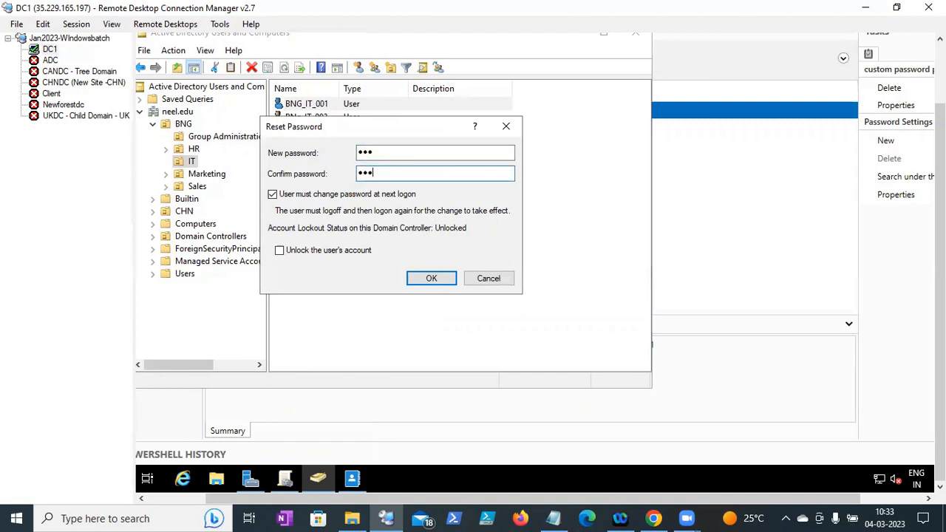
pyautogui.click(396, 197)
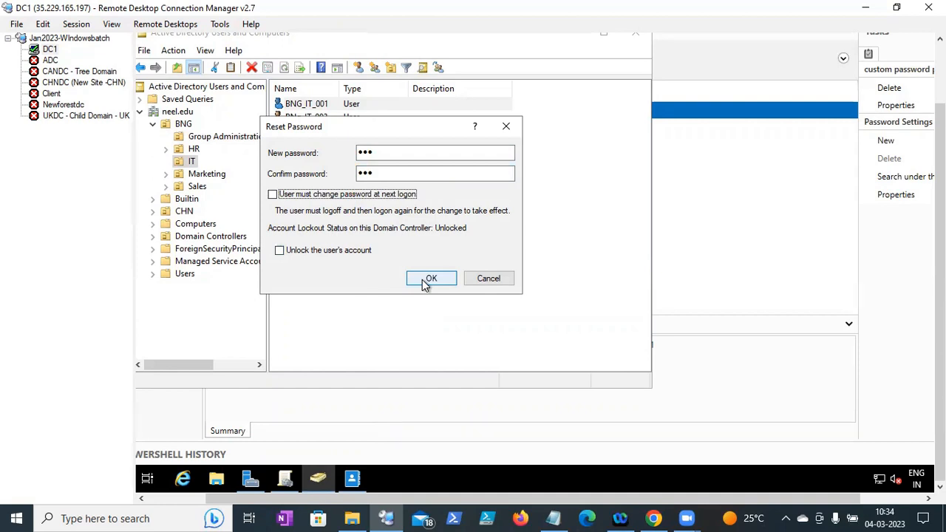
pyautogui.click(424, 279)
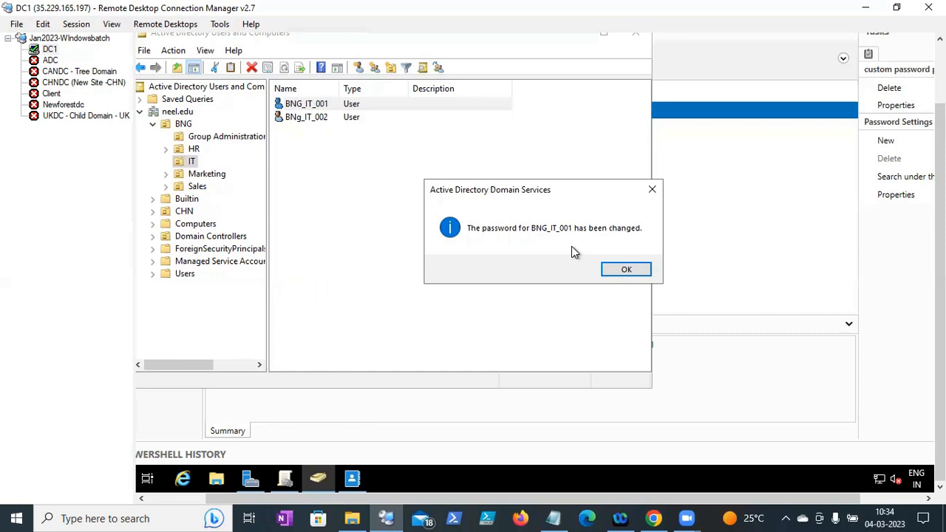
pyautogui.click(616, 269)
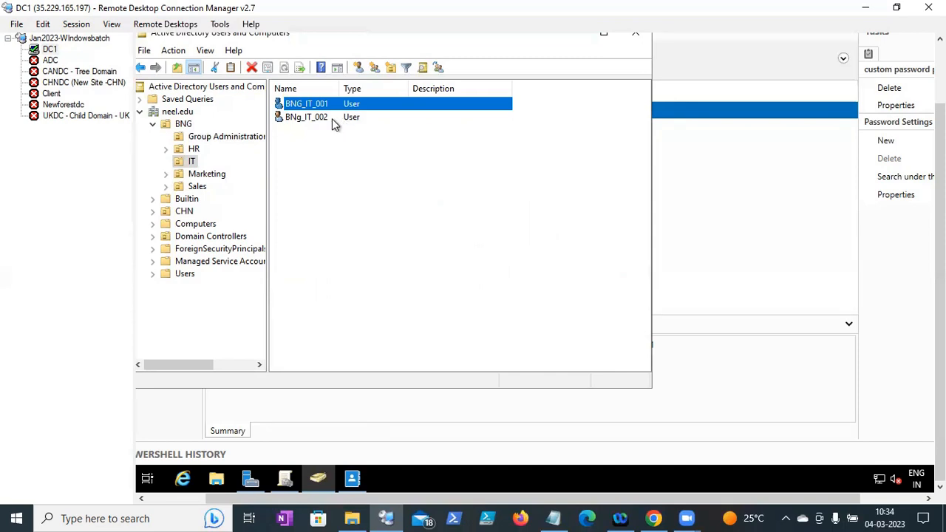
# - Try a three-character password reset on BNg_IT_002 and dismiss the password-policy error it raises
pyautogui.rightClick(318, 118)
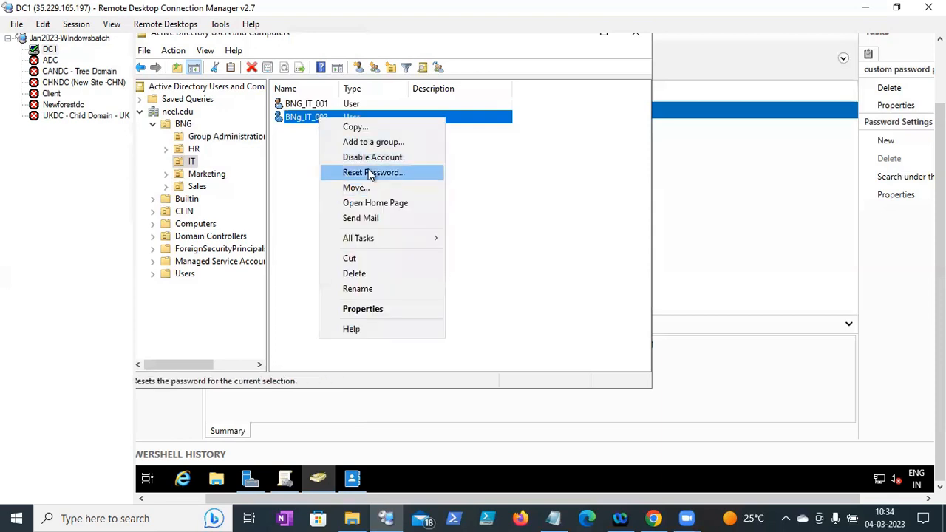
pyautogui.click(368, 171)
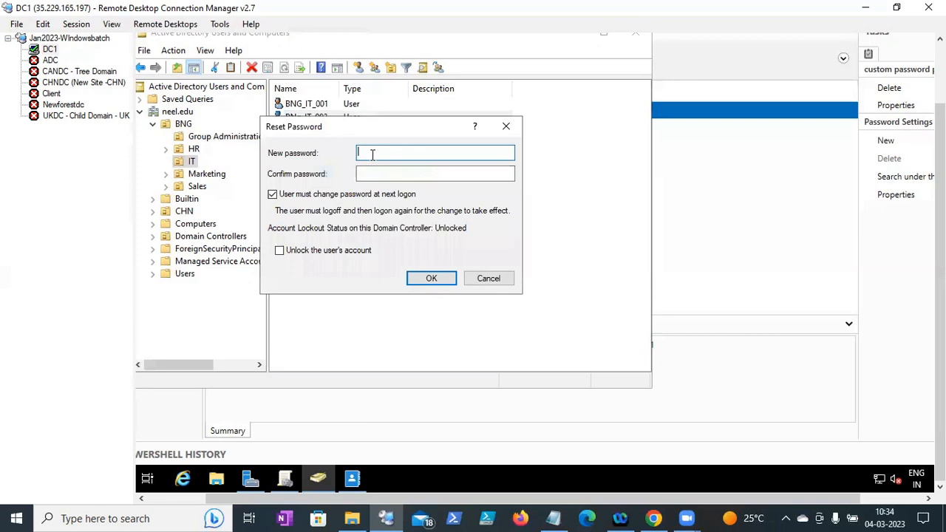
pyautogui.write('•••')
pyautogui.press('Tab')
pyautogui.write('•••')
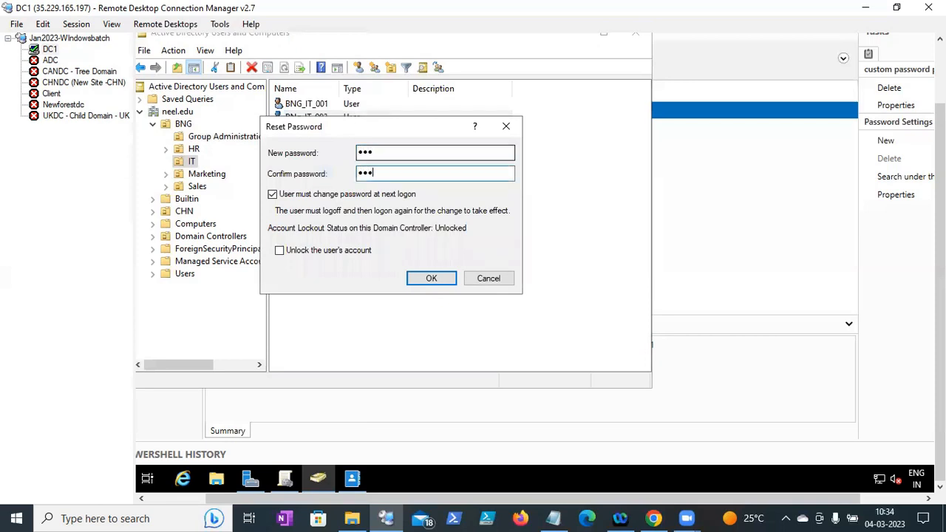
pyautogui.click(431, 279)
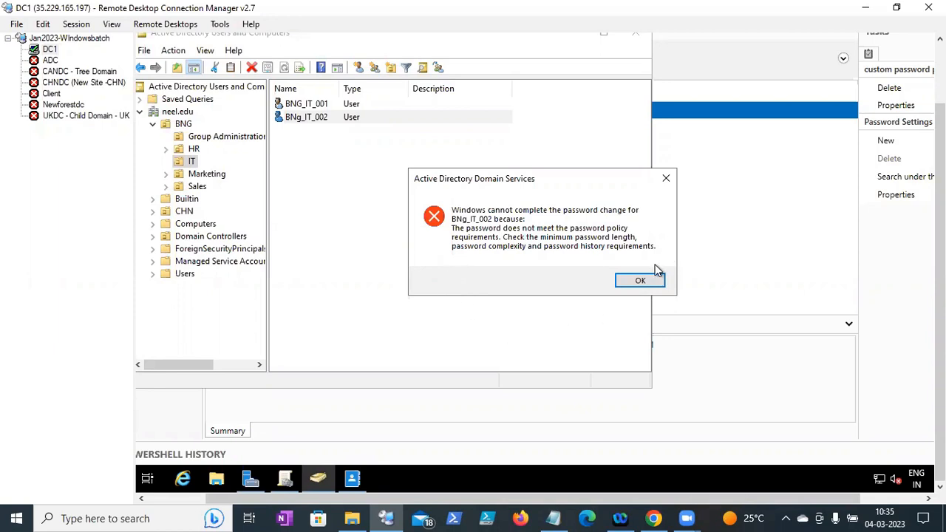
pyautogui.click(640, 281)
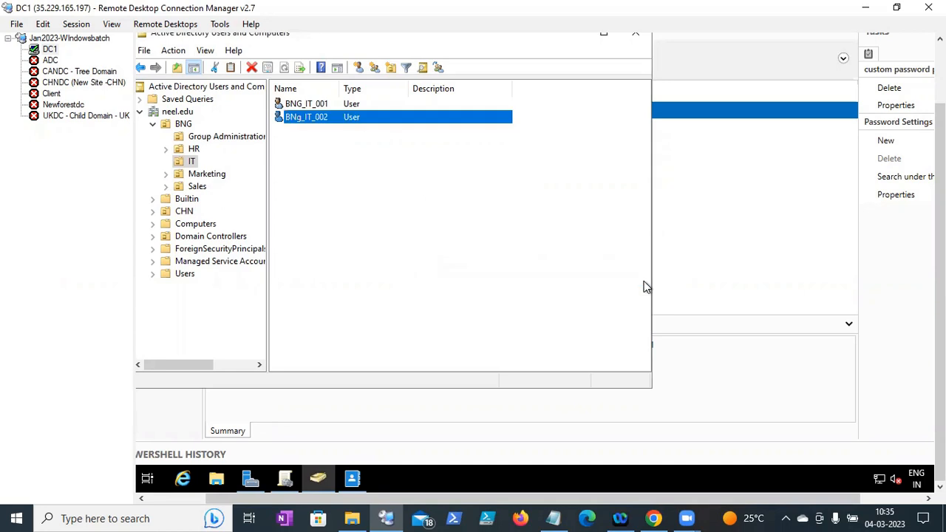
# - Maximize the Users and Computers console, then bring the Notes document in Notepad to the front
pyautogui.click(602, 38)
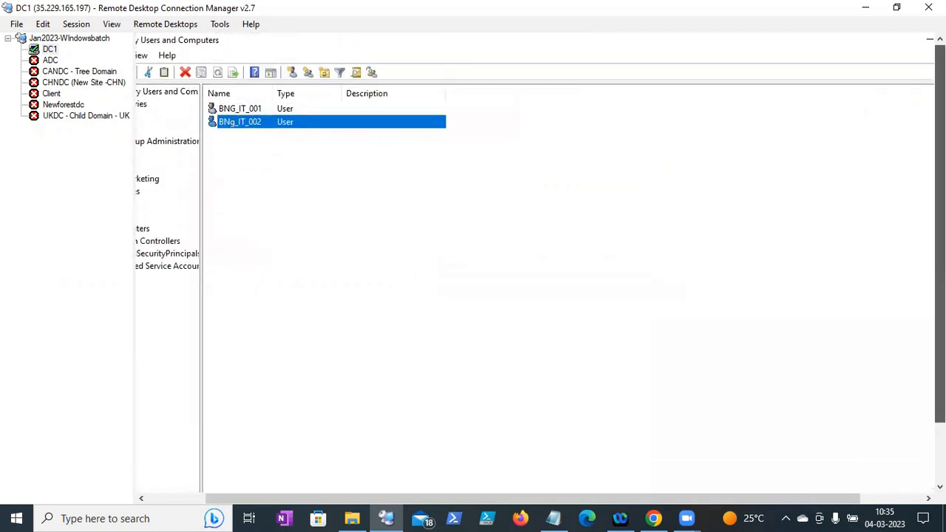
pyautogui.moveTo(754, 496); pyautogui.dragTo(650, 504)
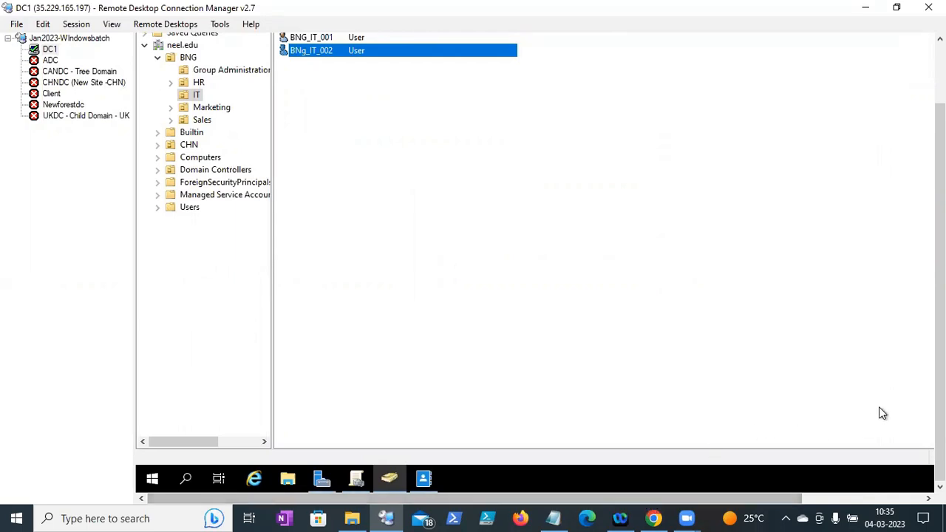
pyautogui.moveTo(940, 362); pyautogui.dragTo(940, 318)
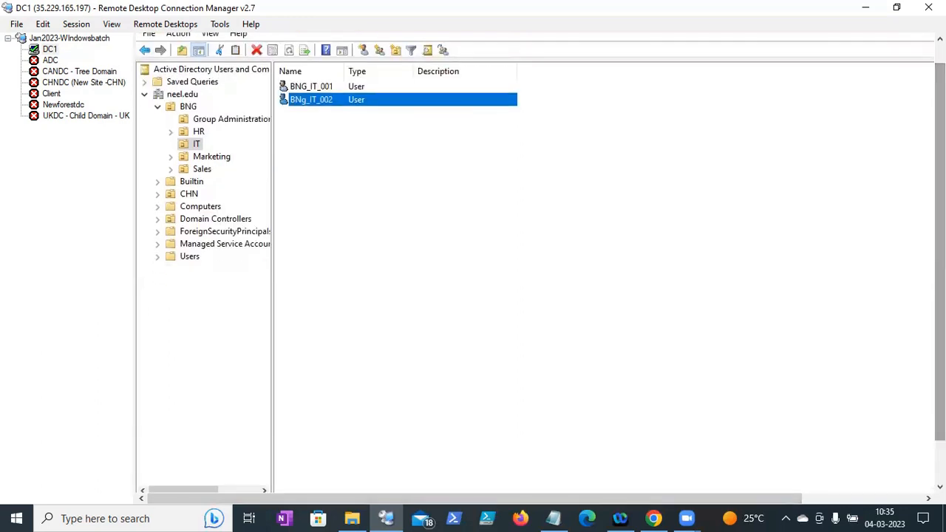
pyautogui.moveTo(939, 317); pyautogui.dragTo(940, 362)
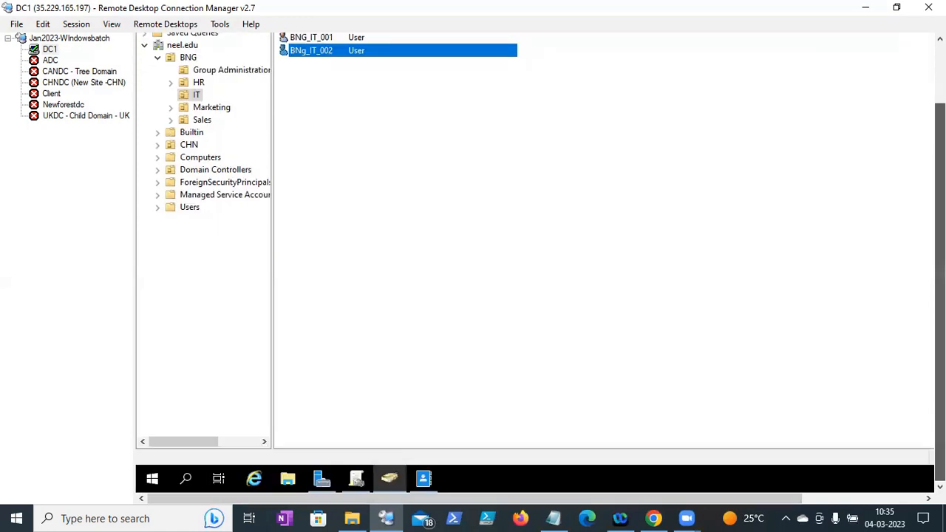
pyautogui.click(552, 518)
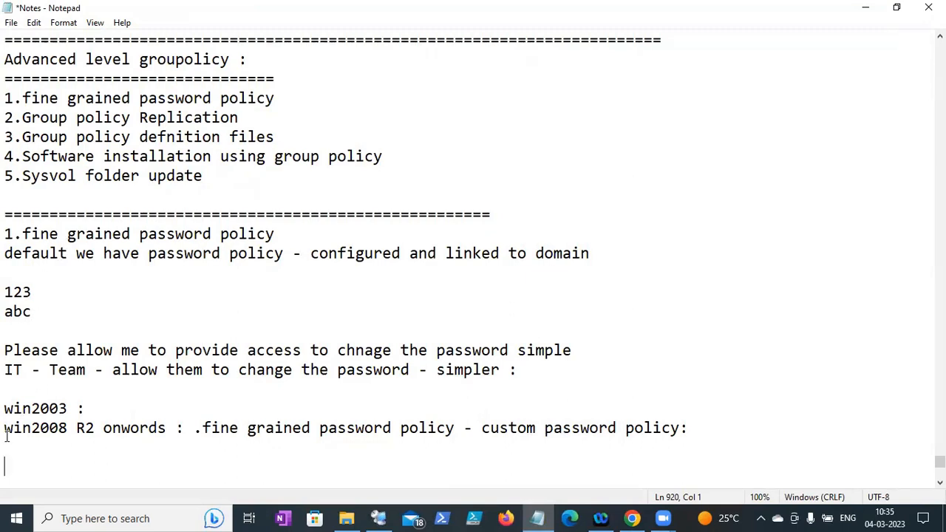
# - Add a row of '=' signs two lines below the win2008 R2 policy note
pyautogui.moveTo(6, 428); pyautogui.dragTo(113, 442)
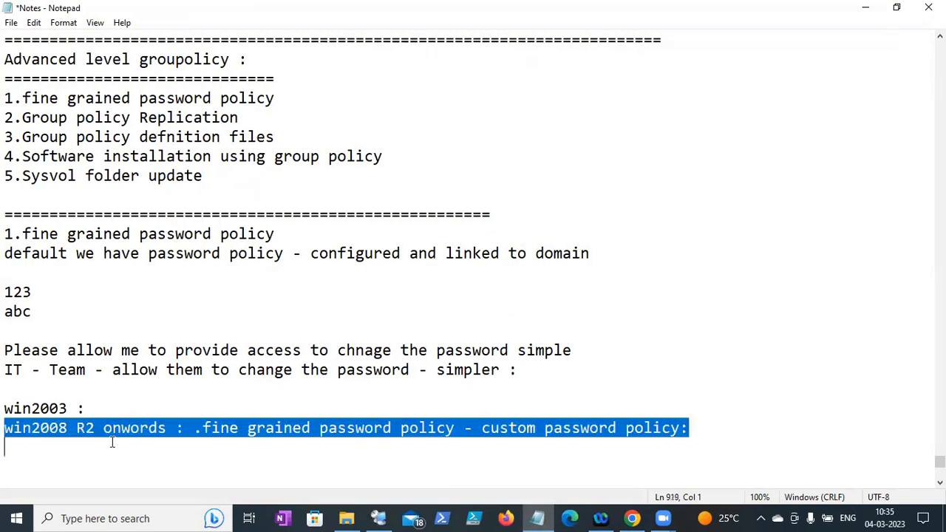
pyautogui.click(464, 453)
pyautogui.press('Return')
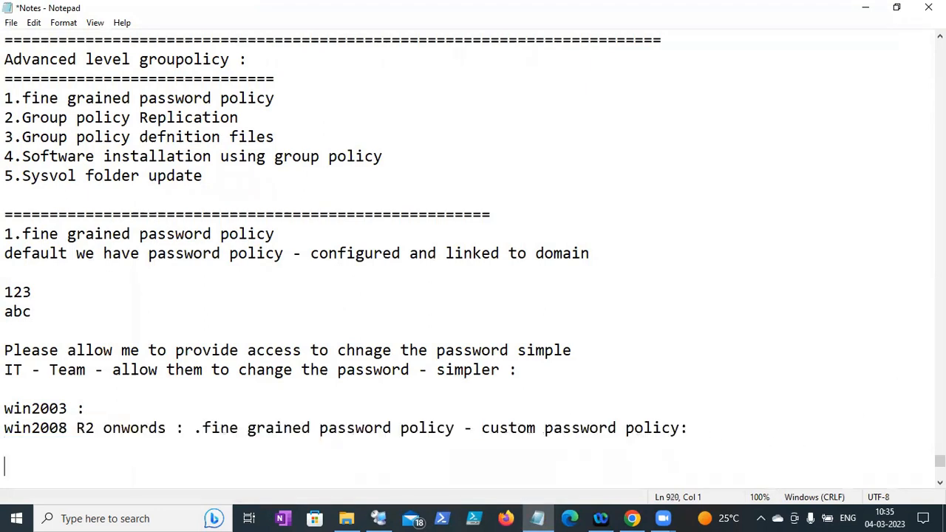
pyautogui.press('Return')
pyautogui.write('==================================================================')
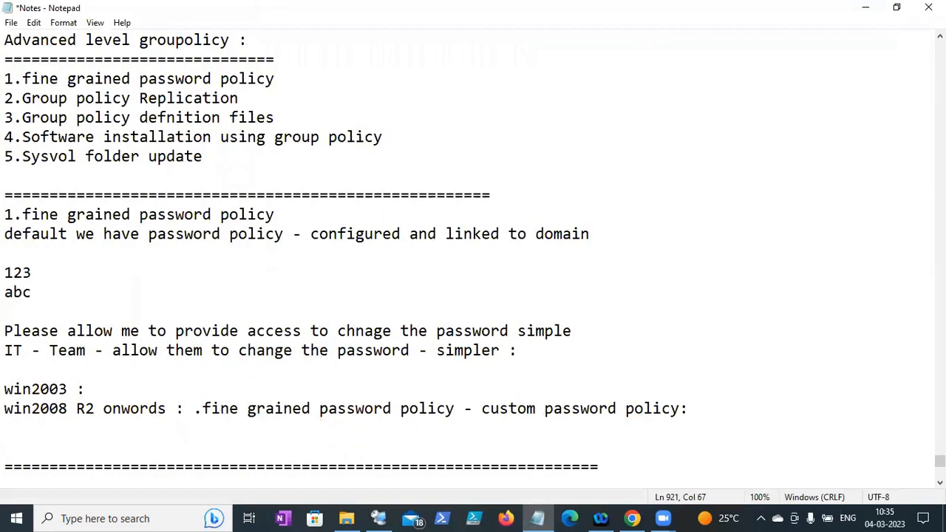
# - Save the Notes file and switch back to the remote desktop session
pyautogui.click(11, 23)
pyautogui.click(22, 85)
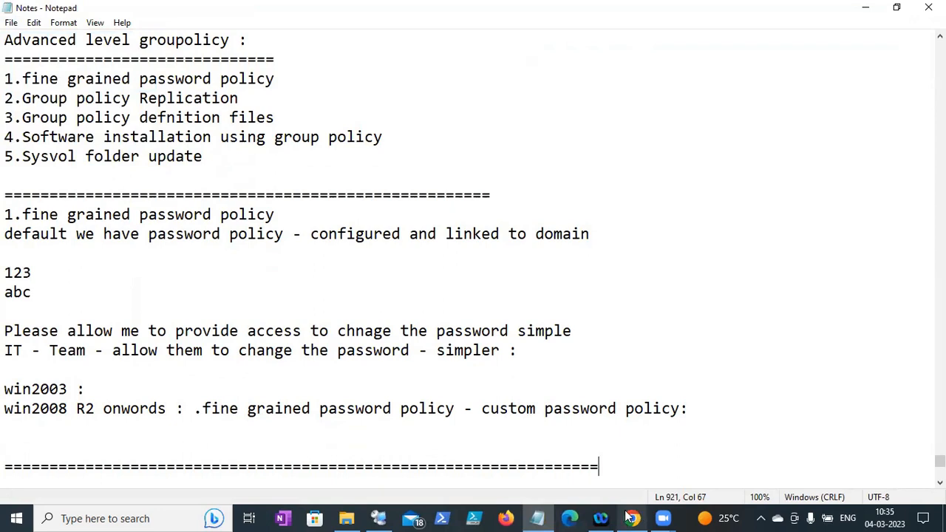
pyautogui.click(384, 517)
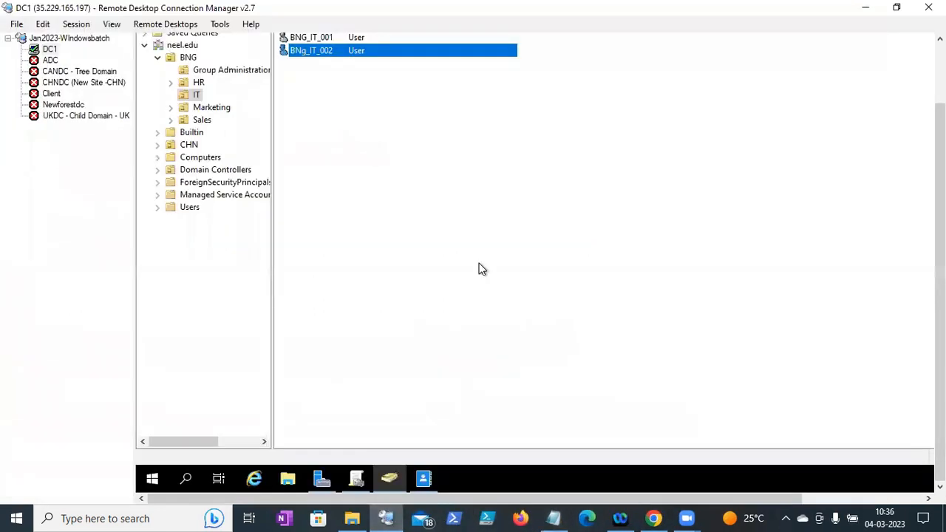
pyautogui.moveTo(940, 248); pyautogui.dragTo(940, 188)
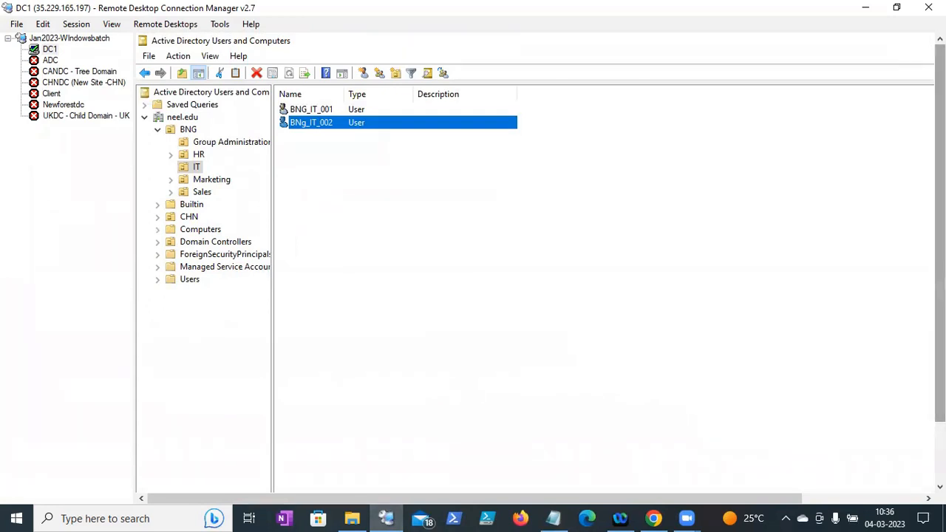
pyautogui.moveTo(940, 188)
pyautogui.mouseDown()
pyautogui.moveTo(940, 250)
pyautogui.moveTo(940, 187)
pyautogui.mouseUp()
# - Below the separator, add the line 'Laptop - Home internet -> Public :'
pyautogui.click(555, 518)
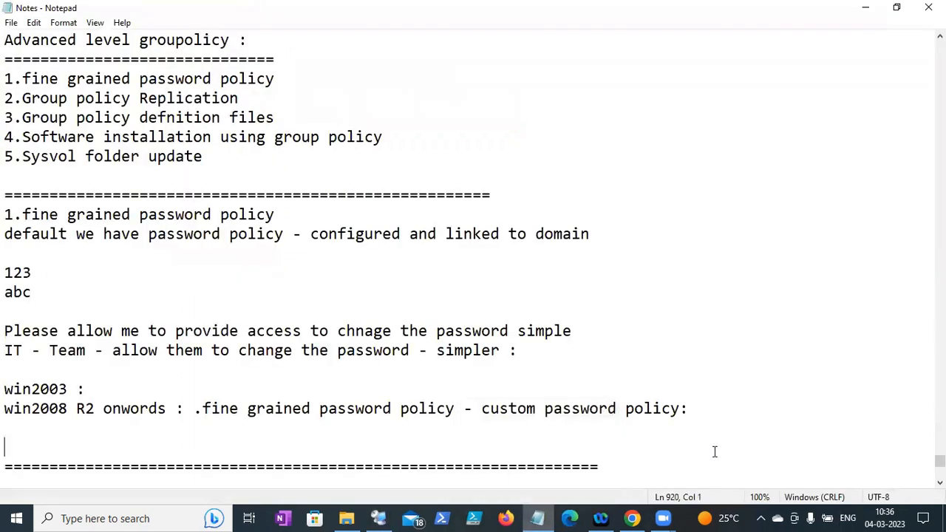
pyautogui.press('Return')
pyautogui.press('BackSpace')
pyautogui.click(602, 467)
pyautogui.press('Return')
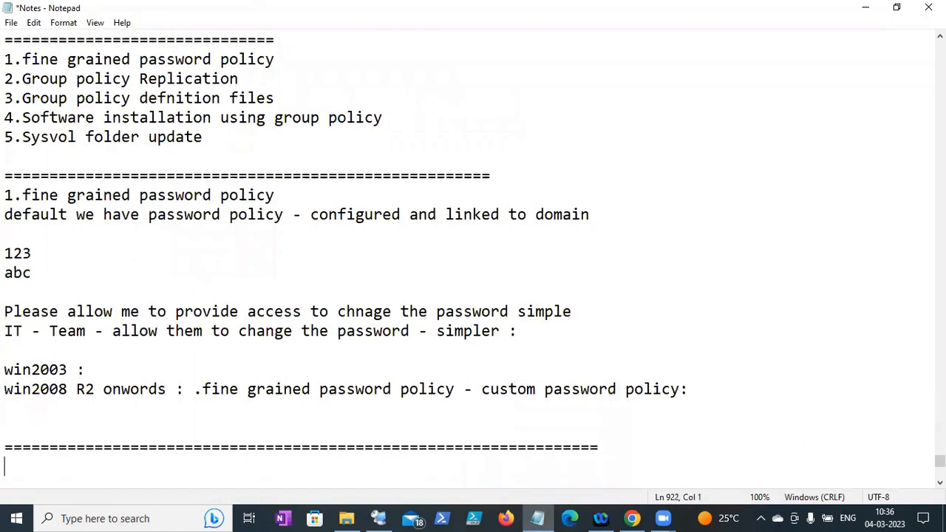
pyautogui.write('Laptop - Home internet -')
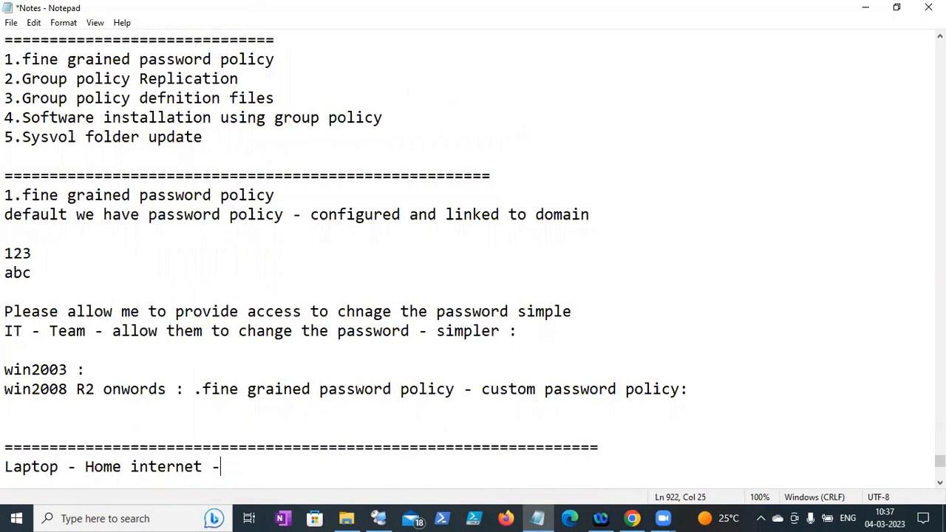
pyautogui.write('> Public :')
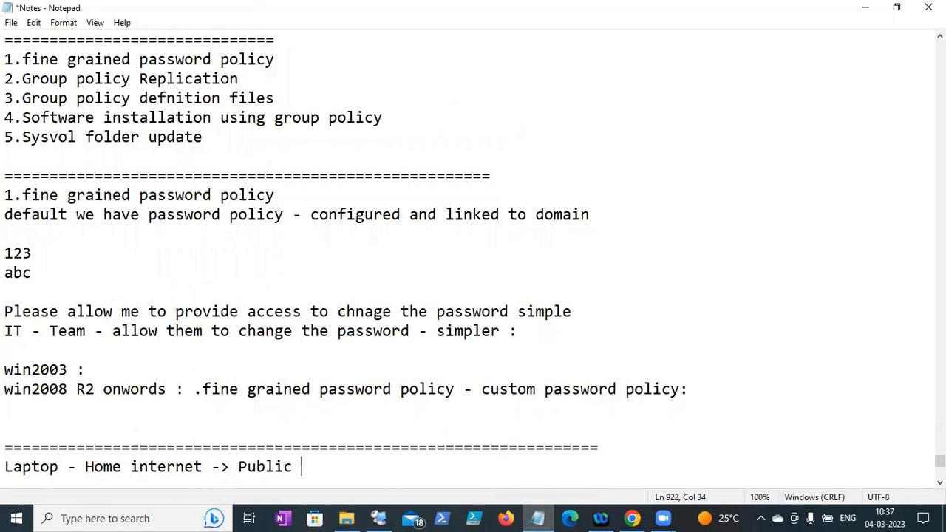
pyautogui.press('Return')
# - Add the line 'Office (Network- secure - priviate)' marking the office network as secure and private
pyautogui.write('Offic')
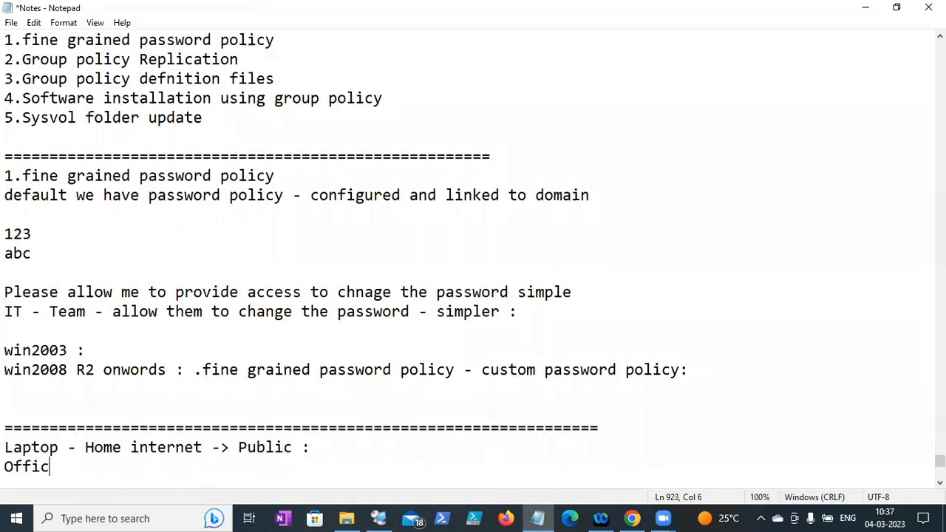
pyautogui.write('e (Network)')
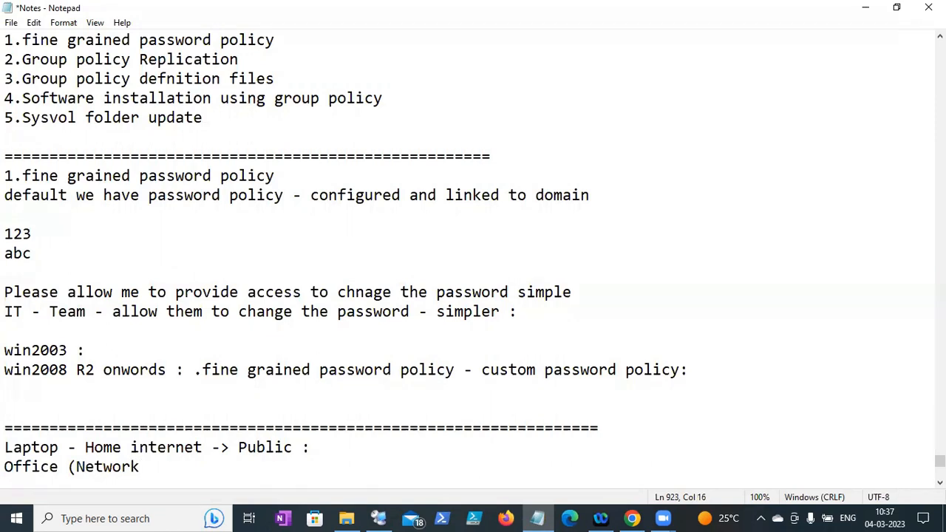
pyautogui.press('BackSpace')
pyautogui.press('BackSpace')
pyautogui.write('- secure -  priv')
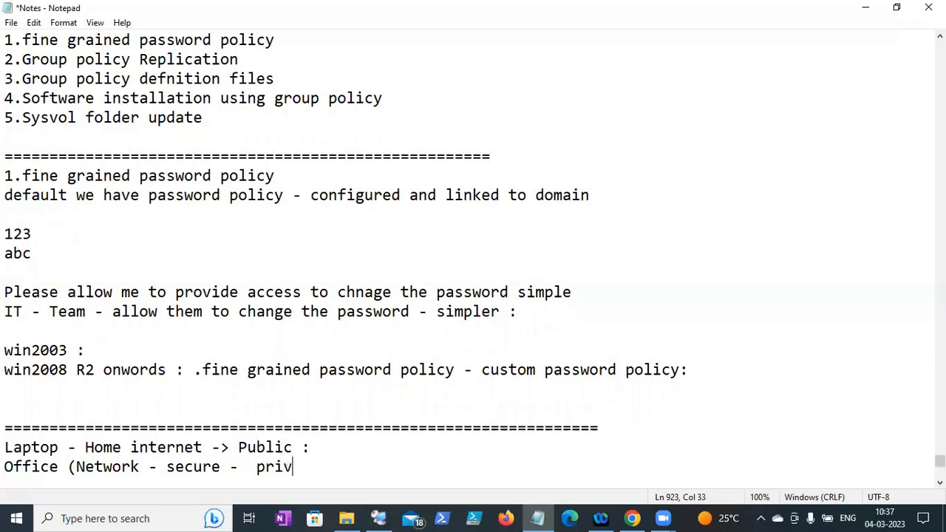
pyautogui.write('iate)')
pyautogui.press('Return')
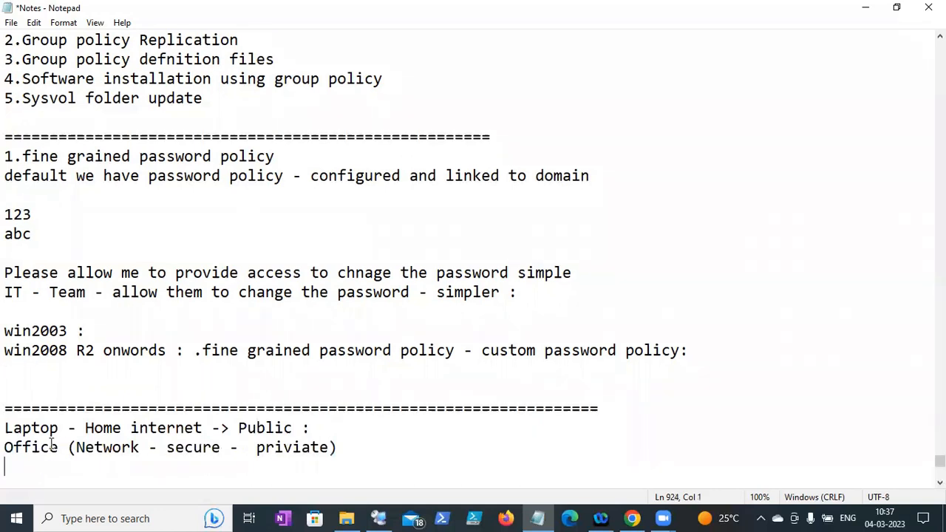
# - Add the line 'Own network : VPN (Virtual Private Newtork)' below the Office note
pyautogui.moveTo(5, 447); pyautogui.dragTo(49, 448)
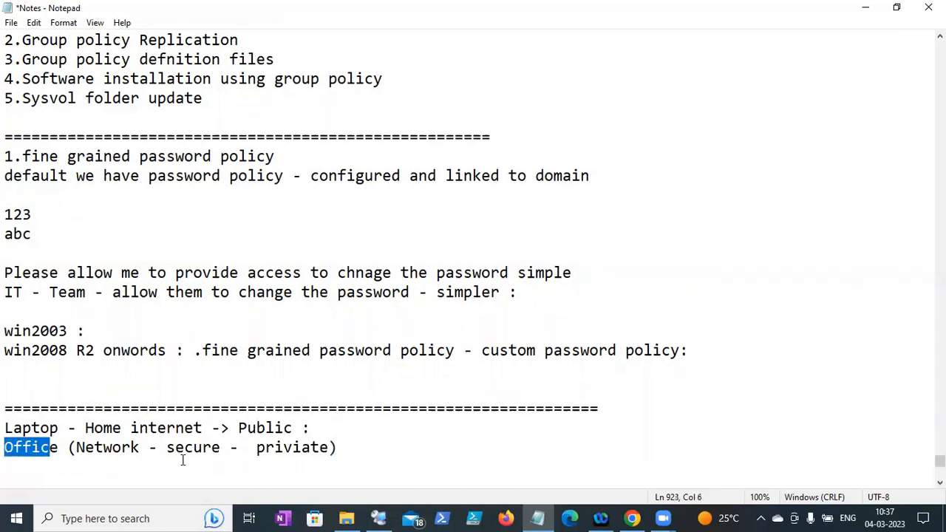
pyautogui.click(387, 450)
pyautogui.press('Down')
pyautogui.write('Own n')
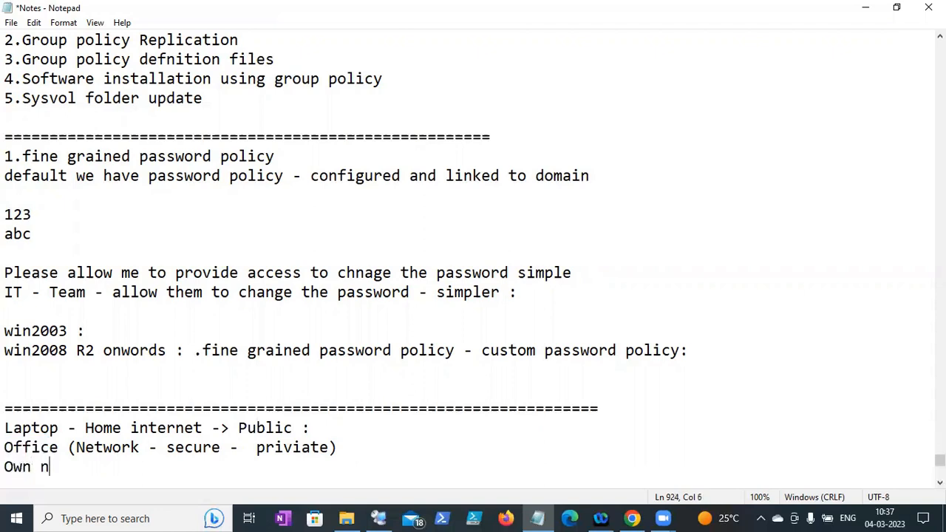
pyautogui.write('etwork :')
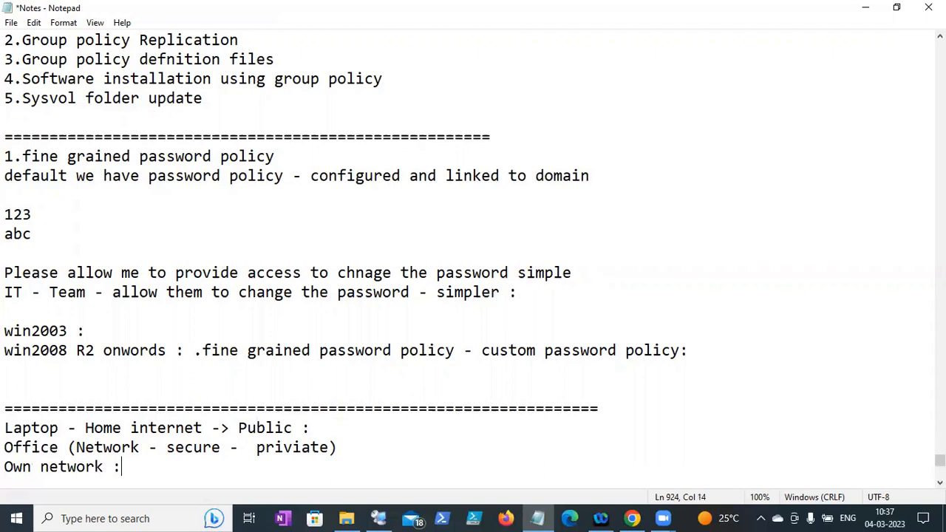
pyautogui.write(' VPN (Virtual P')
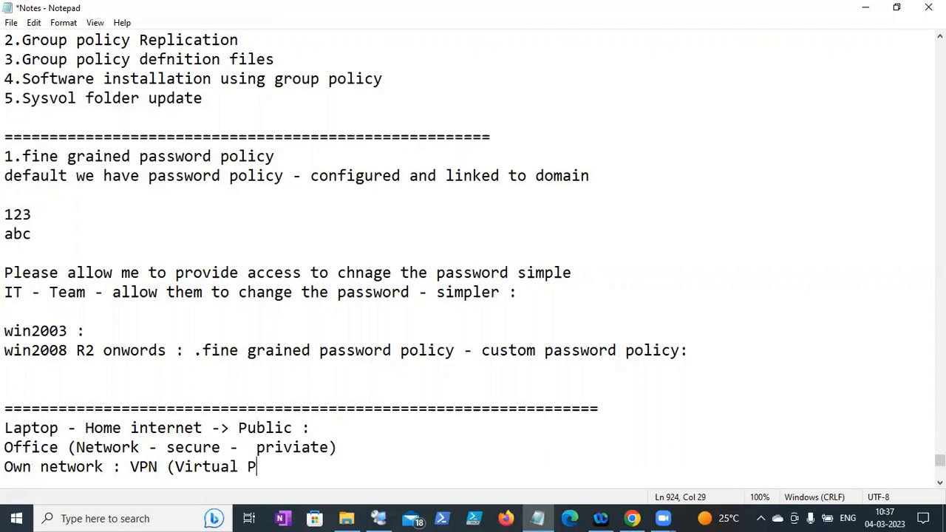
pyautogui.write('rivate Ne')
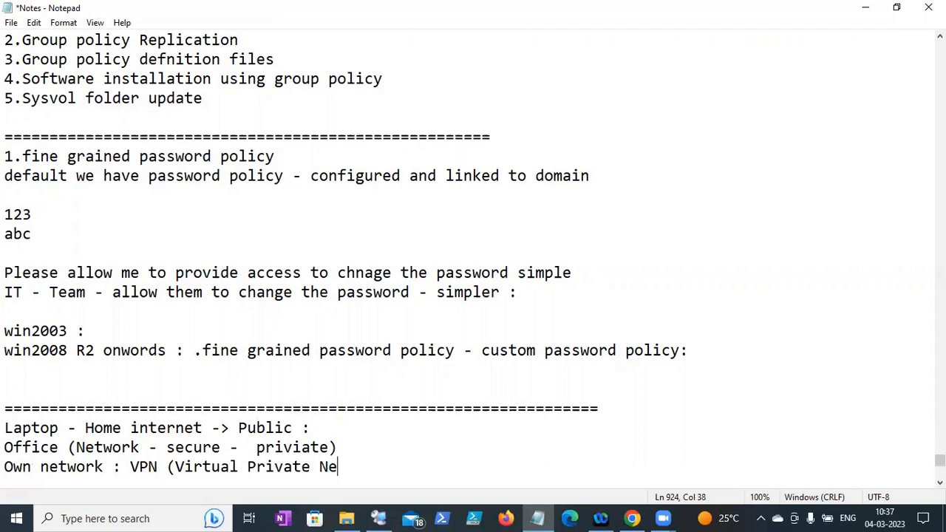
pyautogui.write('wtork)')
pyautogui.press('Return')
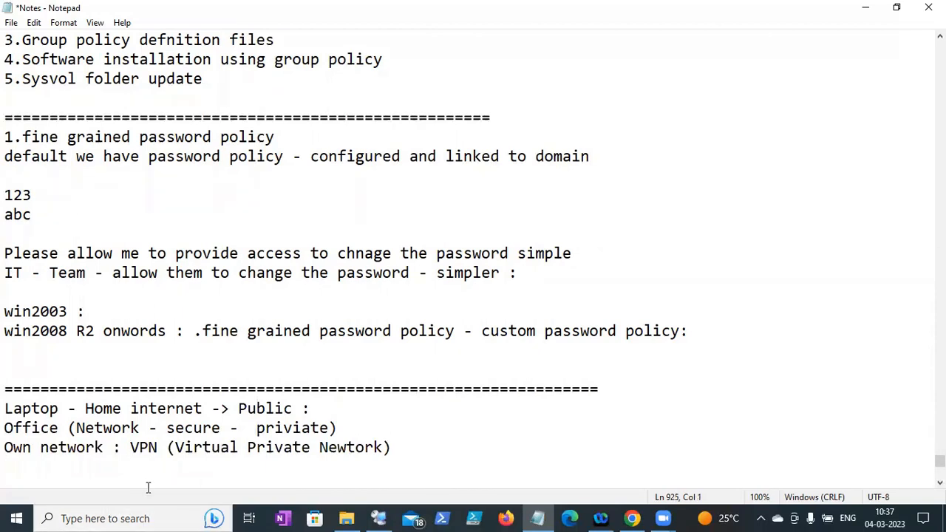
pyautogui.click(761, 517)
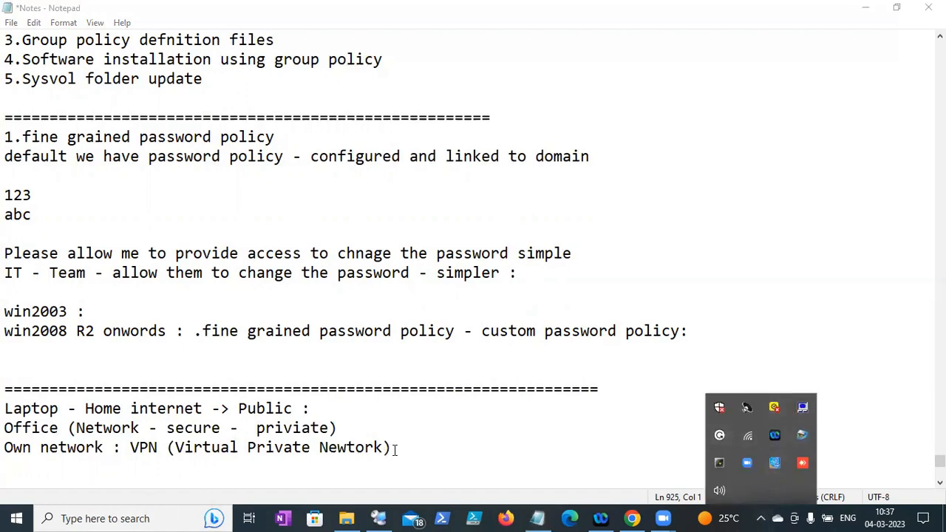
pyautogui.moveTo(399, 447); pyautogui.dragTo(103, 448)
pyautogui.click(341, 437)
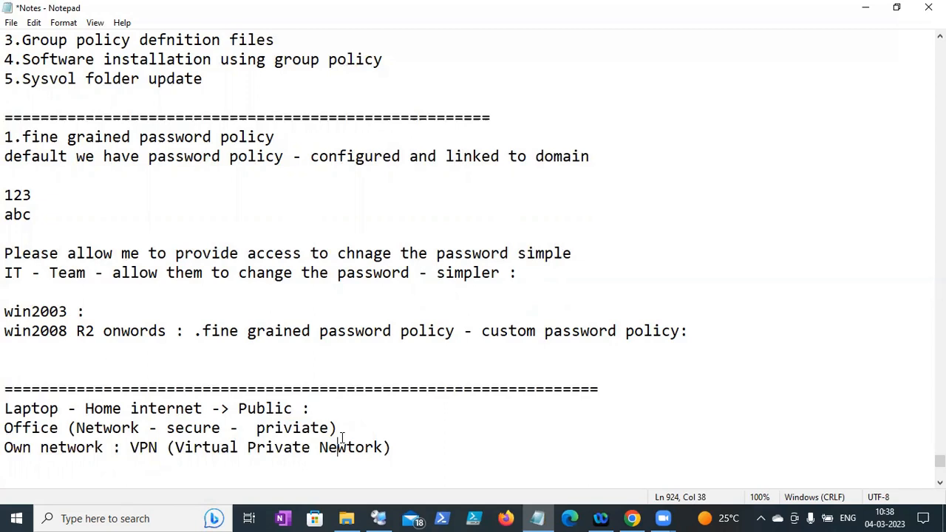
# - Add a line reading 'domain user : profile :' below the VPN note in Notepad
pyautogui.click(423, 449)
pyautogui.press('Return')
pyautogui.press('Return')
pyautogui.write('d')
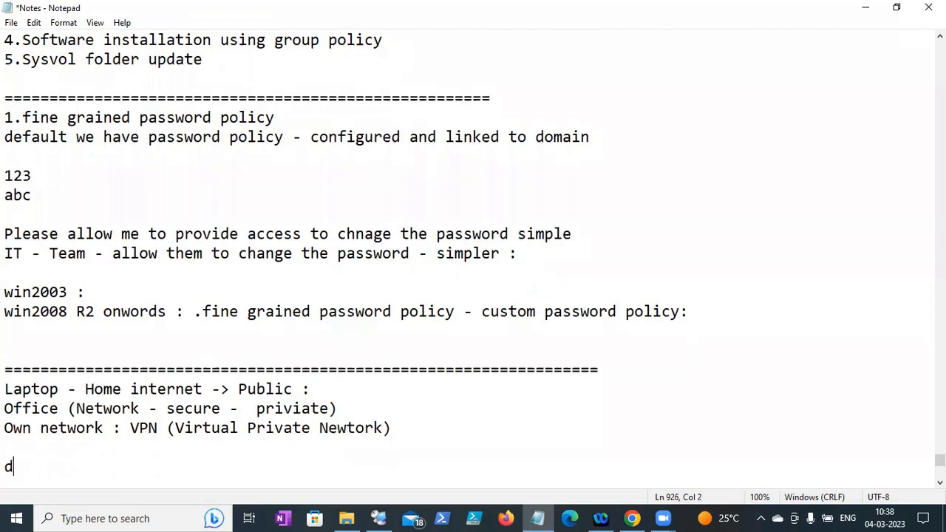
pyautogui.write('omain user :')
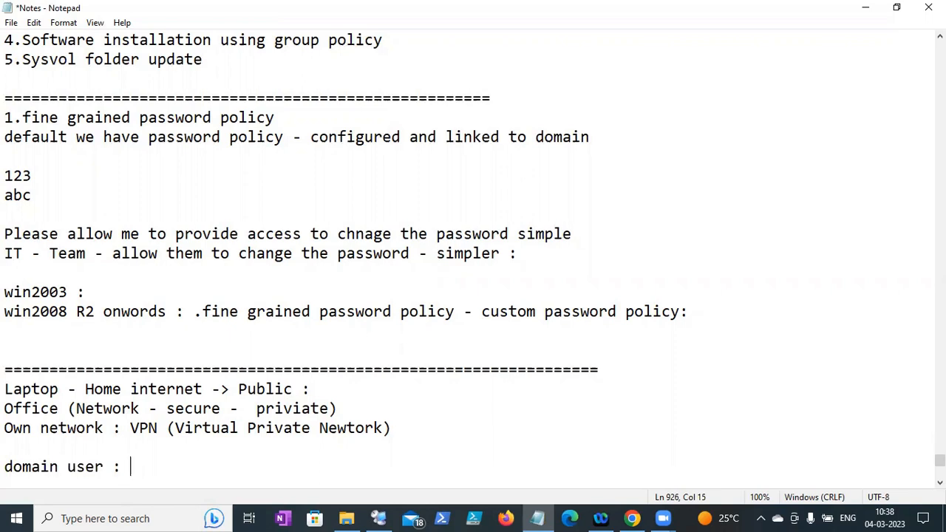
pyautogui.click(111, 450)
pyautogui.moveTo(140, 472); pyautogui.dragTo(115, 467)
pyautogui.click(164, 467)
pyautogui.write('profile :')
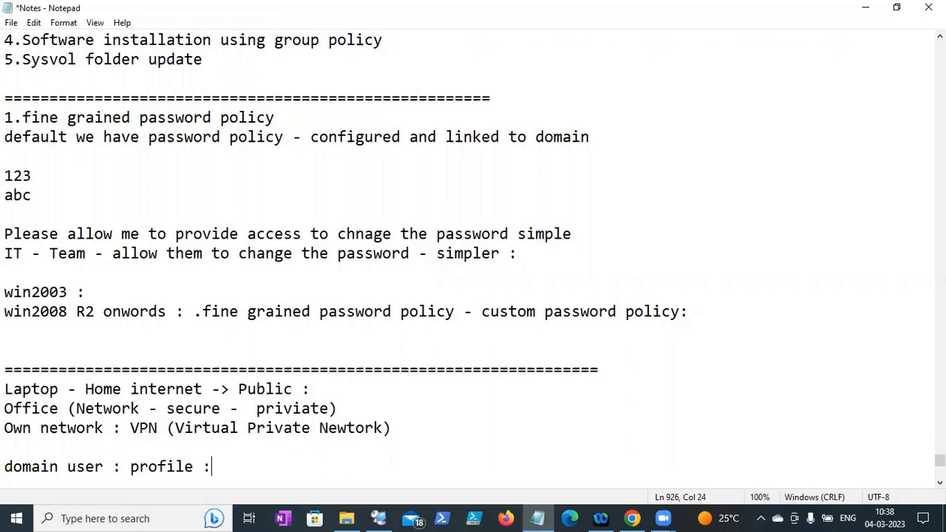
pyautogui.moveTo(392, 429); pyautogui.dragTo(167, 436)
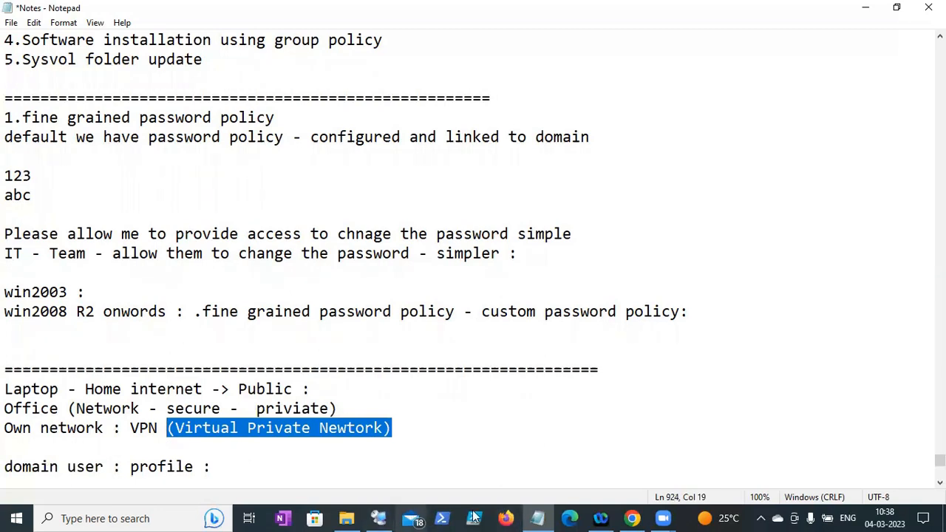
# - Open BNG_IT_001's Properties on the Profile tab and briefly check the notes
pyautogui.click(379, 518)
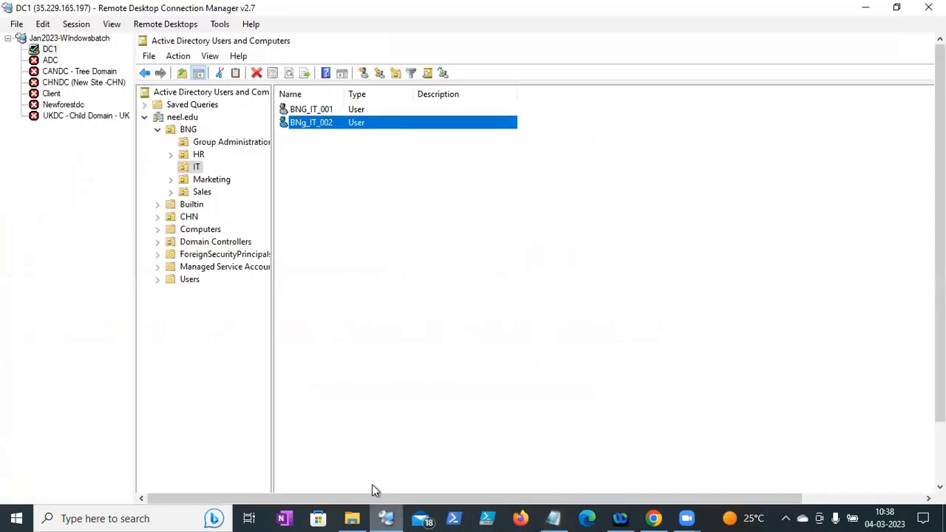
pyautogui.click(316, 113)
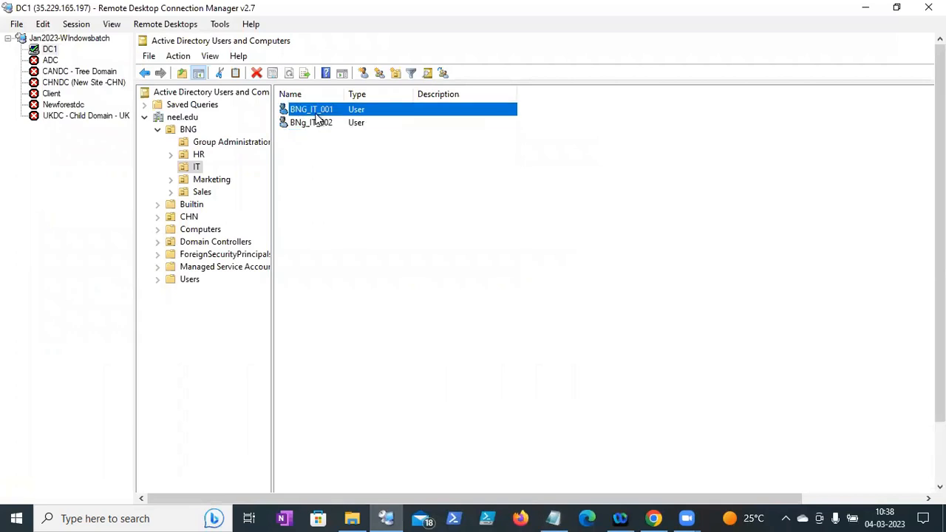
pyautogui.rightClick(316, 119)
pyautogui.click(372, 305)
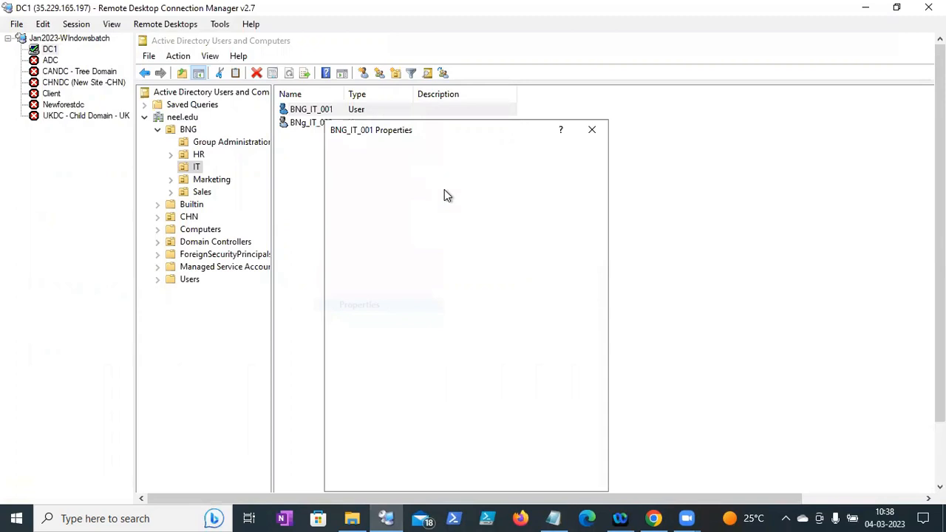
pyautogui.click(470, 178)
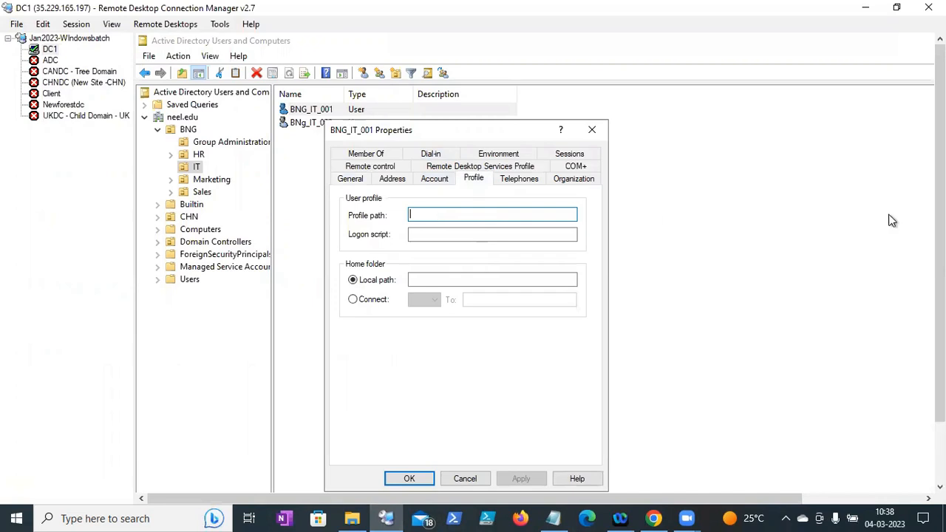
pyautogui.scroll(-1, 940, 266)
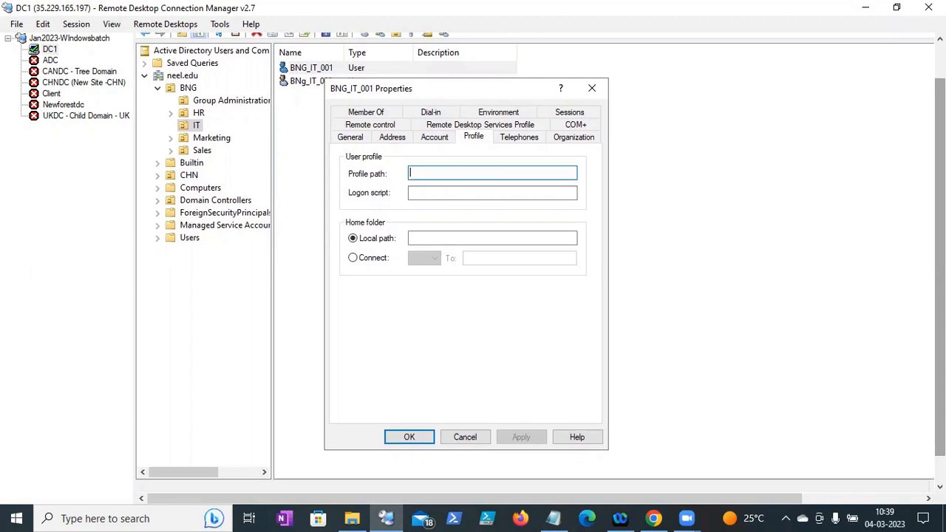
pyautogui.click(552, 518)
pyautogui.click(553, 517)
pyautogui.moveTo(940, 235); pyautogui.dragTo(940, 263)
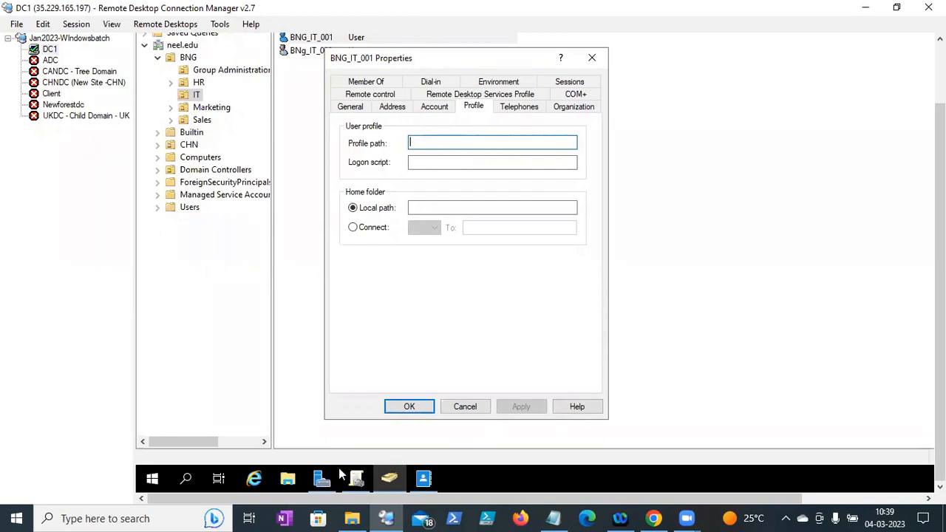
# - Type the profile path \\dc01\profiles\bng_it_001 on a new line below the profile line
pyautogui.click(553, 518)
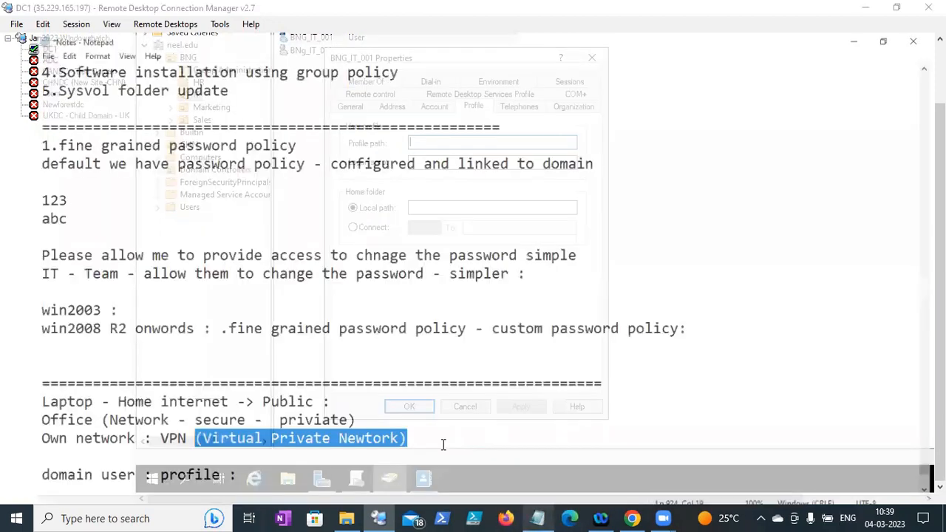
pyautogui.click(259, 469)
pyautogui.press('Return')
pyautogui.press('Return')
pyautogui.write('\\\\servc')
pyautogui.press('BackSpace')
pyautogui.press('BackSpace')
pyautogui.press('BackSpace')
pyautogui.press('BackSpace')
pyautogui.press('BackSpace')
pyautogui.write('dc1')
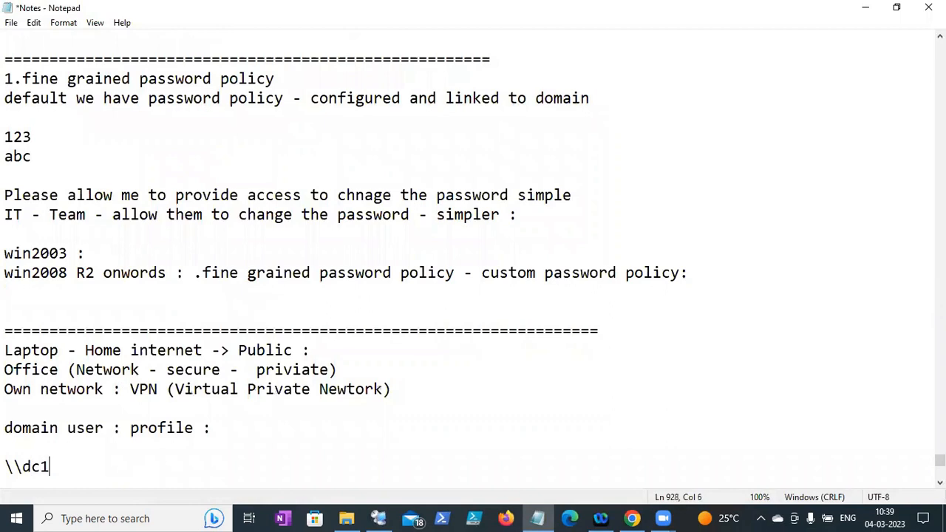
pyautogui.press('BackSpace')
pyautogui.write('01\\profiles\\')
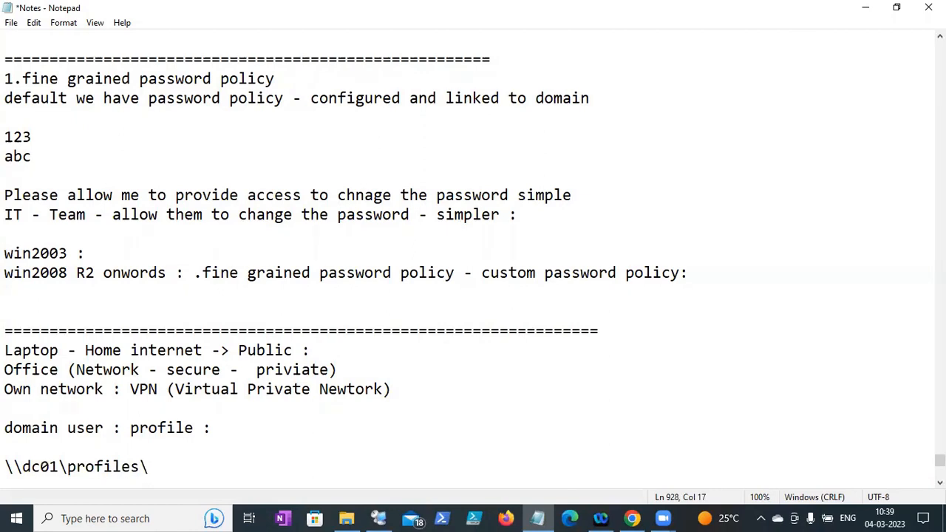
pyautogui.write('bng_it_001')
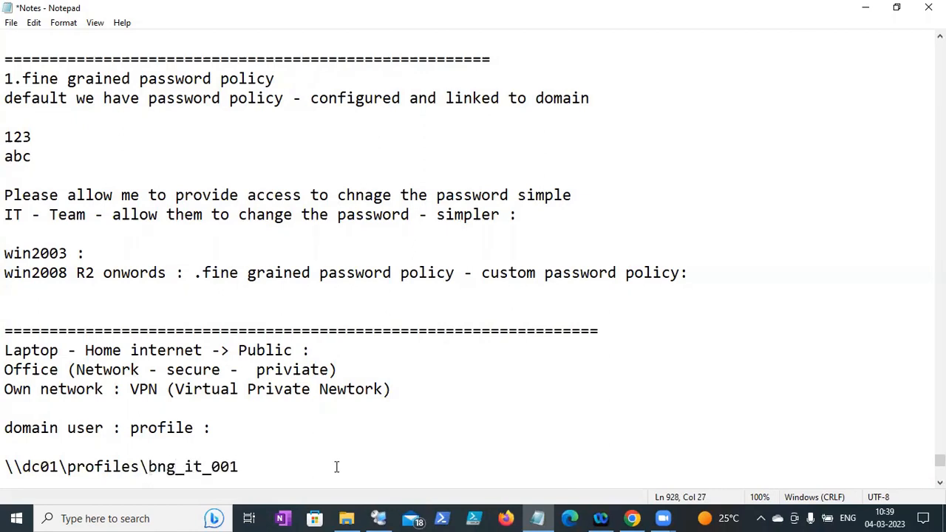
# - Add a blank line after the profile path and save the Notes file
pyautogui.moveTo(281, 472); pyautogui.dragTo(4, 467)
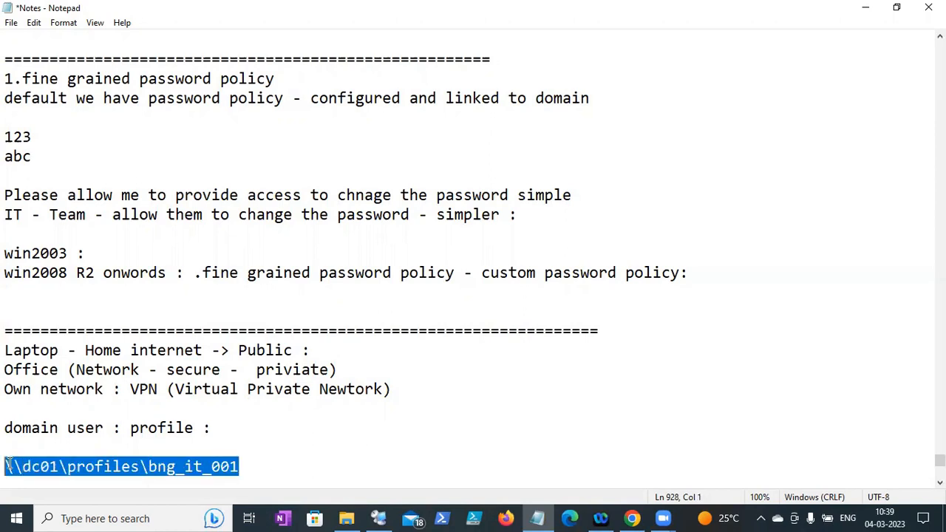
pyautogui.doubleClick(58, 465)
pyautogui.click(40, 466)
pyautogui.click(305, 473)
pyautogui.press('Return')
pyautogui.press('Return')
pyautogui.press('Return')
pyautogui.press('Return')
pyautogui.press('Return')
pyautogui.press('Return')
pyautogui.press('Return')
pyautogui.press('Return')
pyautogui.press('Return')
pyautogui.press('Return')
pyautogui.press('Return')
pyautogui.press('Return')
pyautogui.press('Return')
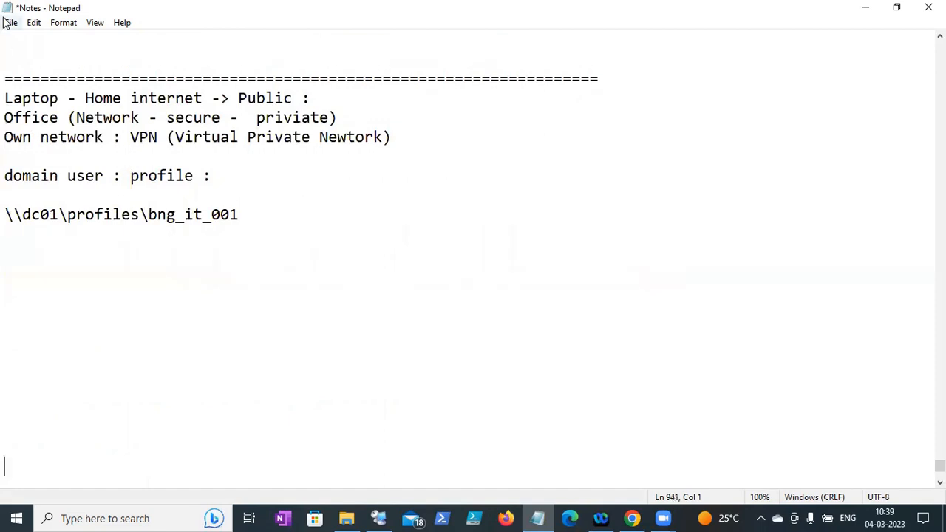
pyautogui.click(7, 7)
pyautogui.click(331, 195)
pyautogui.click(12, 23)
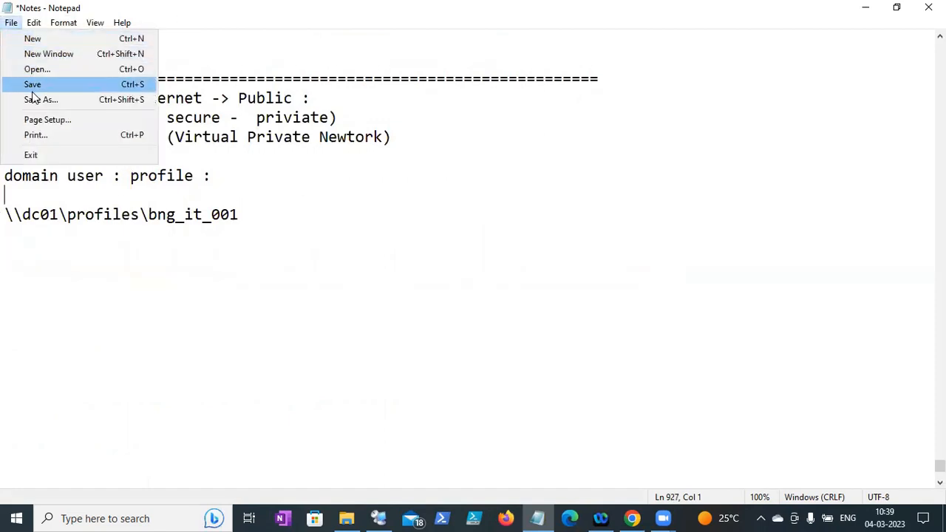
pyautogui.click(32, 87)
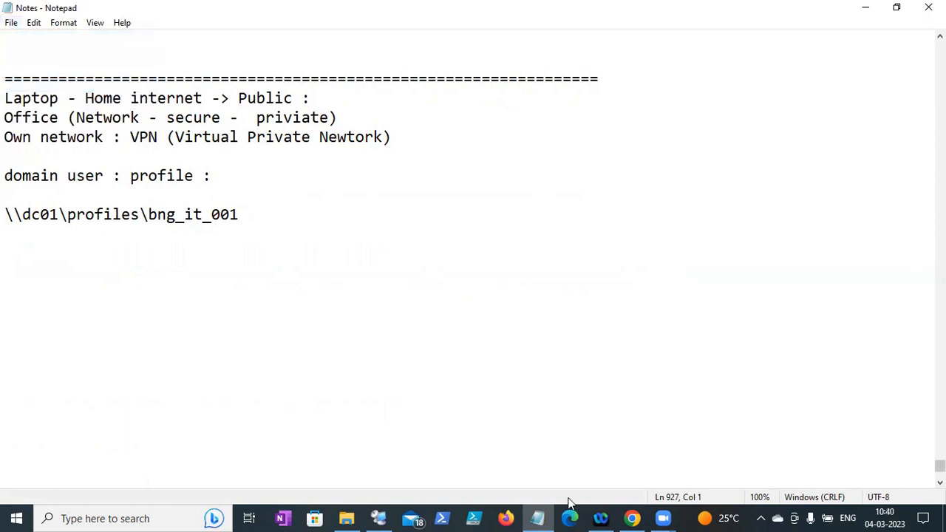
pyautogui.click(414, 139)
pyautogui.moveTo(392, 138); pyautogui.dragTo(4, 97)
pyautogui.moveTo(274, 229); pyautogui.dragTo(3, 214)
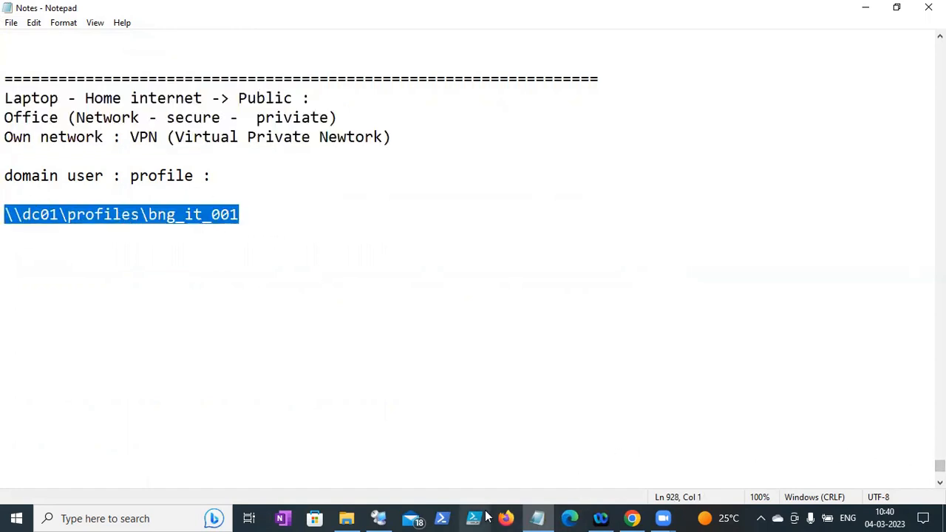
# - Cancel BNG_IT_001's Properties dialog and scroll back up through the Notes file
pyautogui.click(379, 518)
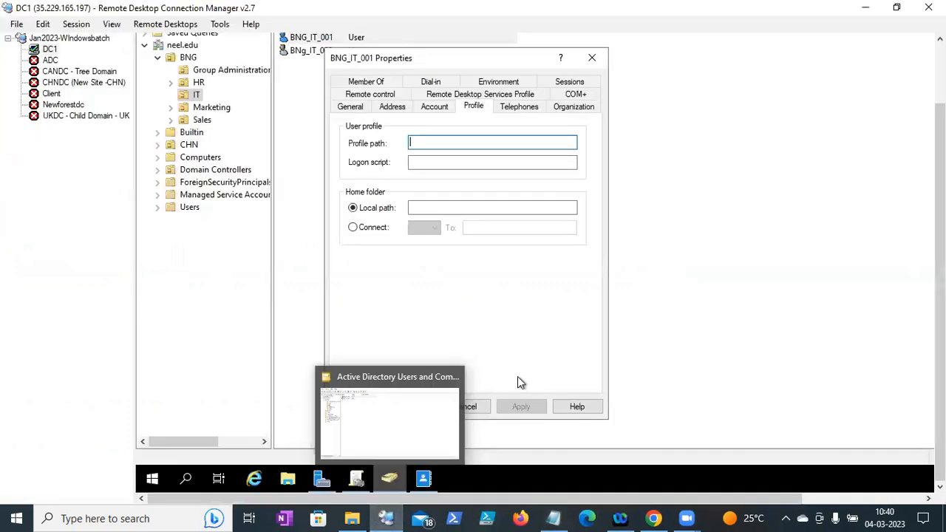
pyautogui.click(481, 408)
pyautogui.click(552, 518)
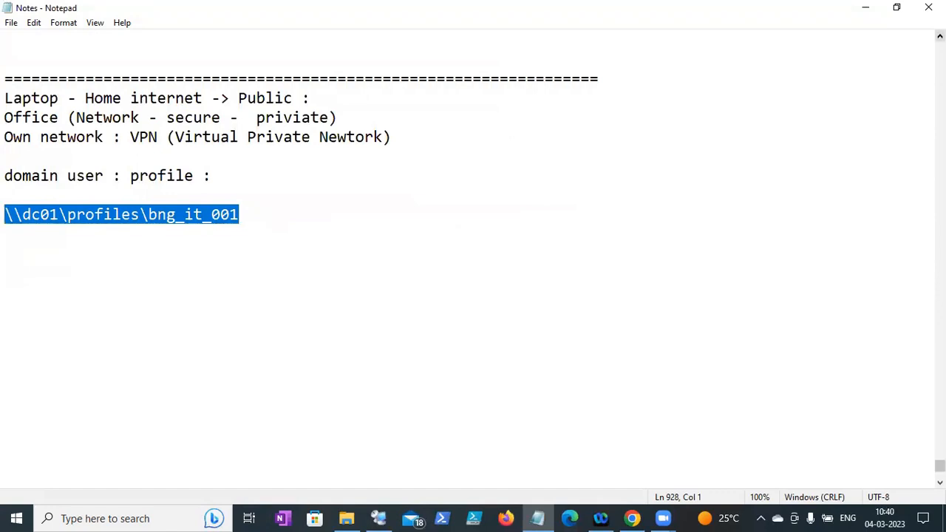
pyautogui.scroll(4, 473, 259)
pyautogui.scroll(1, 473, 259)
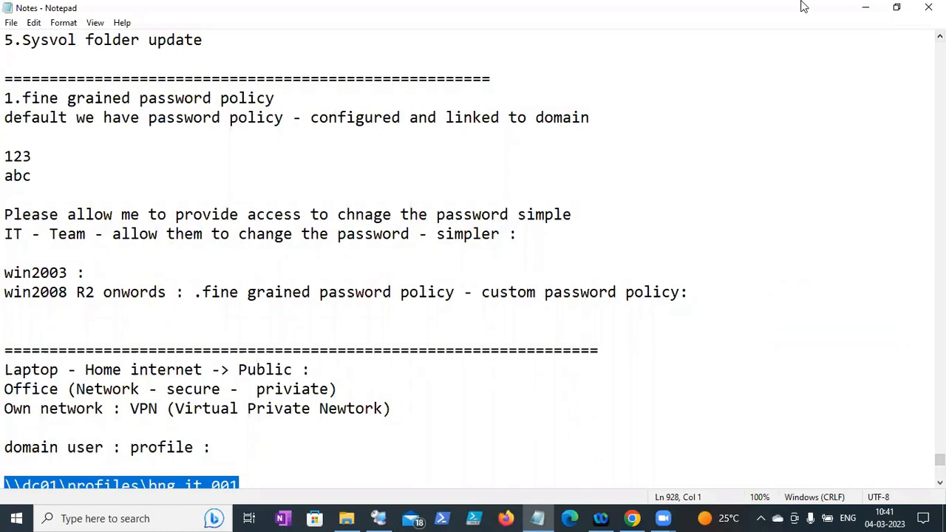
# - Save the Notes file and review the earlier notes
pyautogui.click(11, 22)
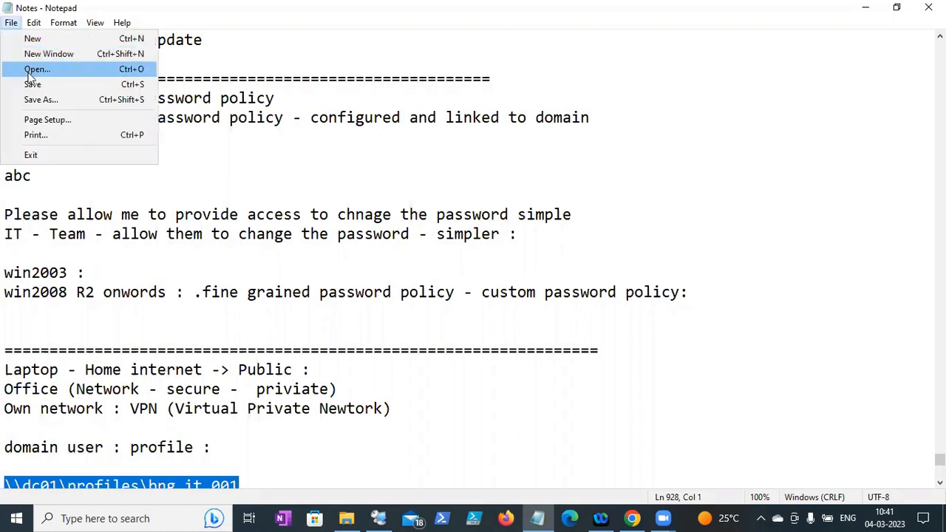
pyautogui.click(32, 84)
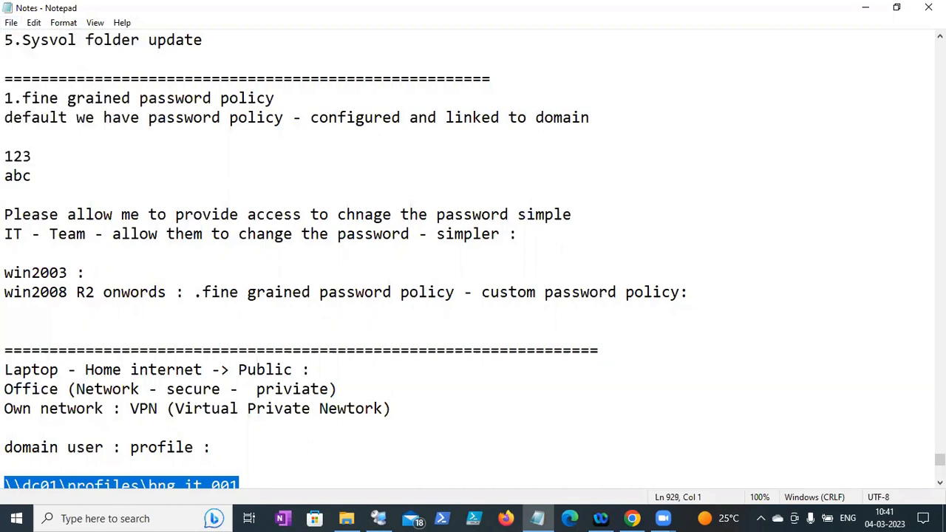
pyautogui.click(939, 36)
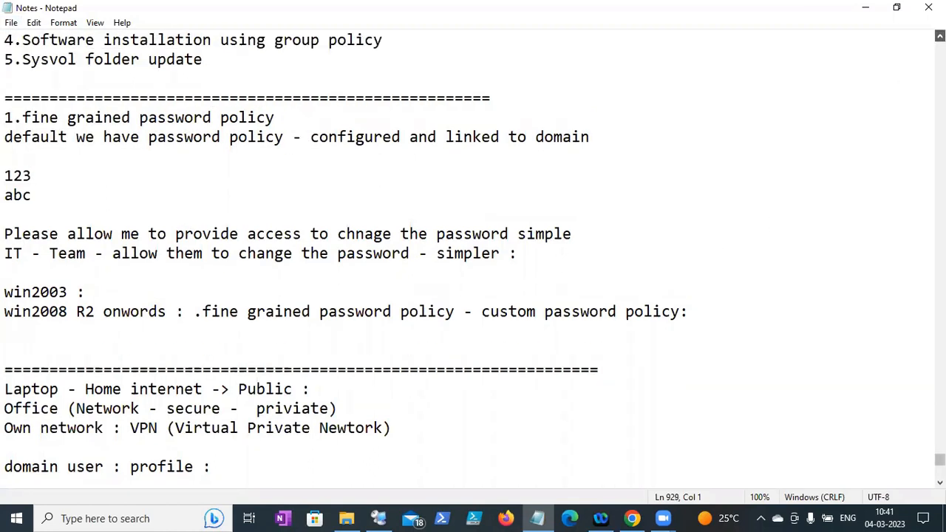
pyautogui.scroll(2, 246, 139)
pyautogui.moveTo(248, 139); pyautogui.dragTo(6, 137)
pyautogui.hotkey('ctrl', 'c')
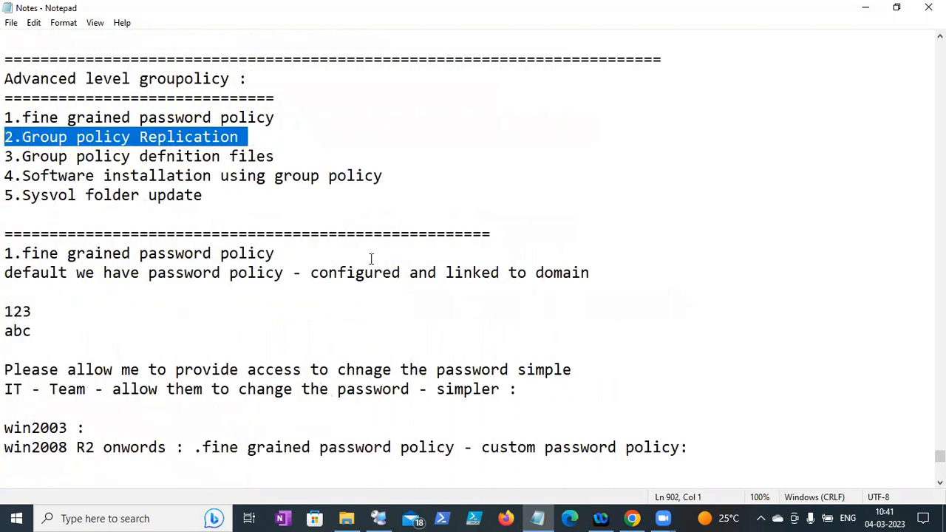
pyautogui.scroll(-5, 454, 363)
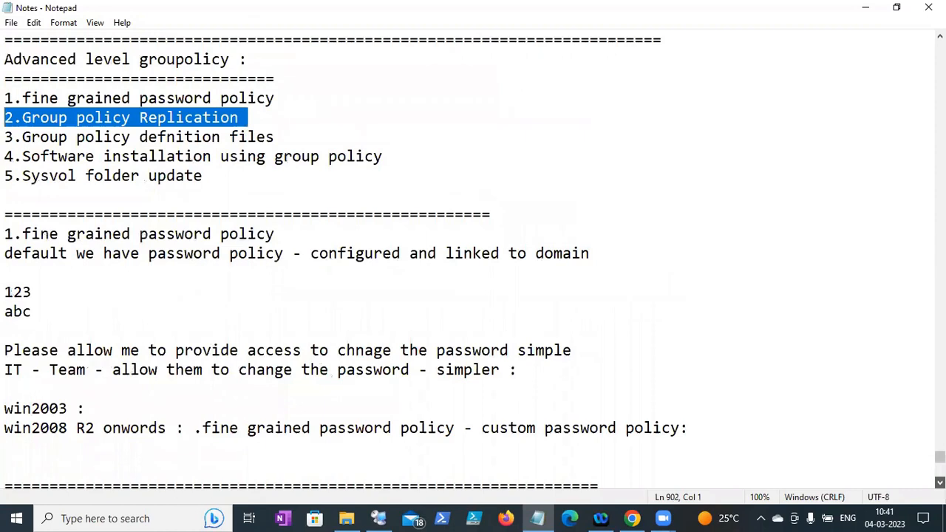
# - Add a '=====' separator and paste the '2.Group policy Replication' heading below the profile path
pyautogui.click(73, 410)
pyautogui.write('=====================================================')
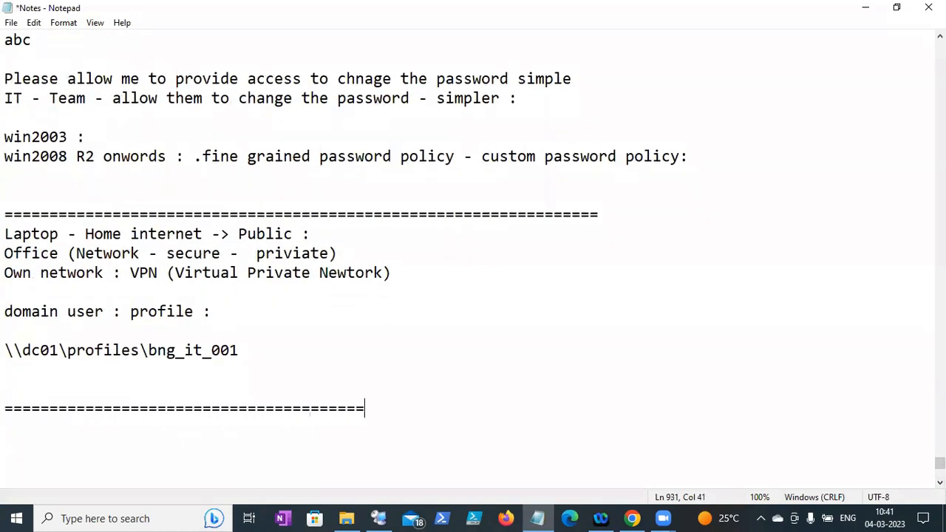
pyautogui.press('Return')
pyautogui.hotkey('ctrl', 'v')
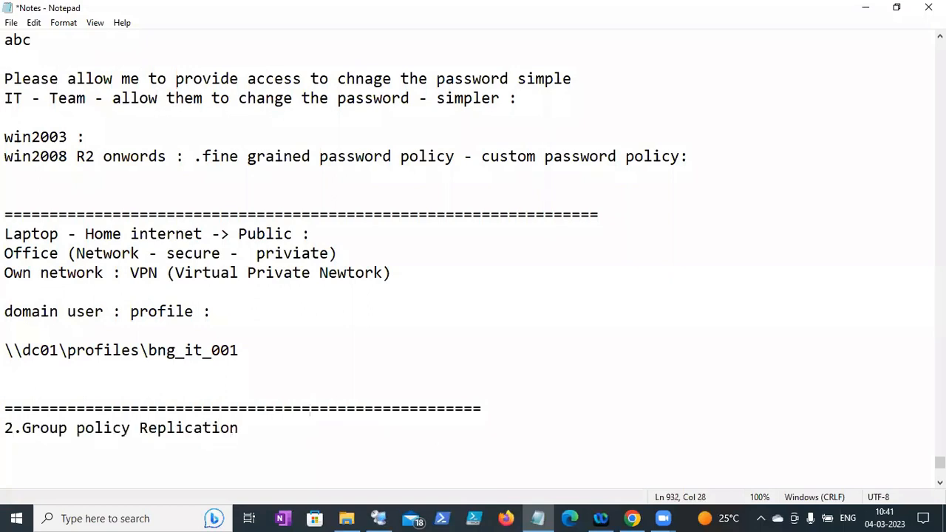
pyautogui.press('Return')
pyautogui.click(120, 518)
# - Launch mspaint and draw a large rectangle with a triangle in its upper half
pyautogui.write('mspain')
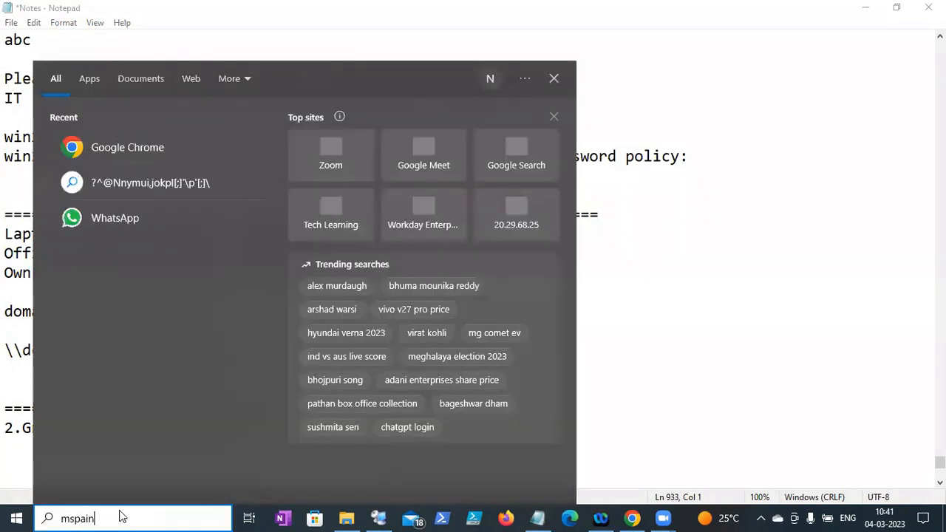
pyautogui.write('t')
pyautogui.press('Return')
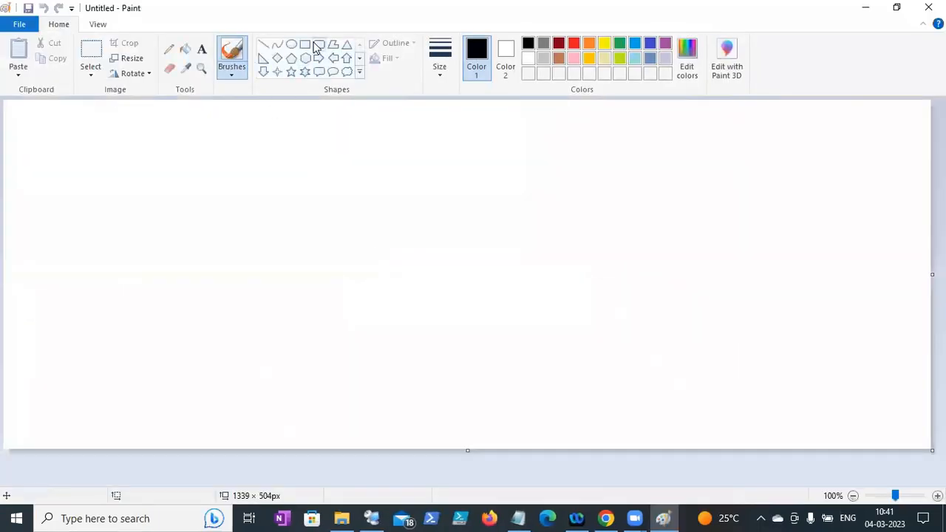
pyautogui.click(305, 43)
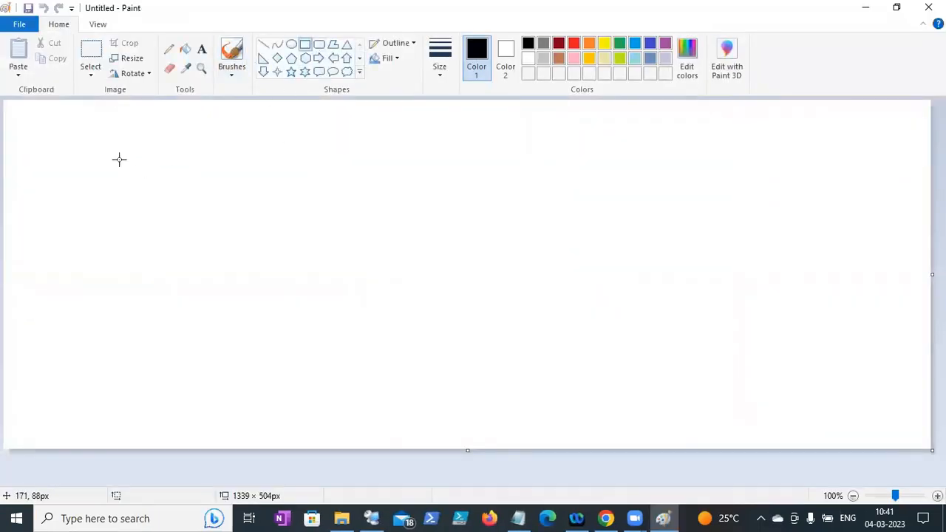
pyautogui.moveTo(105, 149)
pyautogui.mouseDown()
pyautogui.moveTo(203, 266)
pyautogui.moveTo(475, 410)
pyautogui.mouseUp()
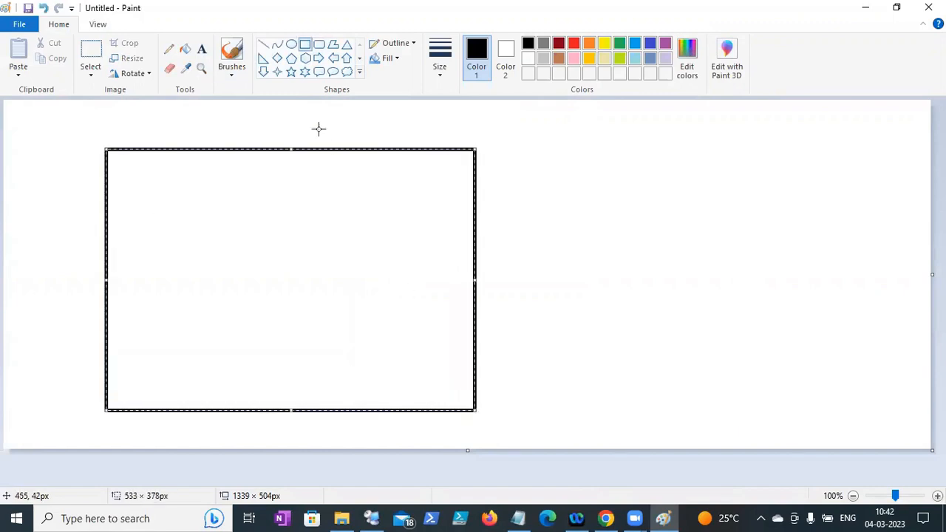
pyautogui.click(347, 45)
pyautogui.moveTo(217, 245)
pyautogui.mouseDown()
pyautogui.moveTo(338, 187)
pyautogui.moveTo(361, 148)
pyautogui.mouseUp()
# - Sketch a small building at each of the triangle's three corners with the Pencil
pyautogui.click(169, 49)
pyautogui.moveTo(265, 184)
pyautogui.mouseDown()
pyautogui.moveTo(270, 192)
pyautogui.moveTo(303, 189)
pyautogui.moveTo(318, 177)
pyautogui.moveTo(284, 192)
pyautogui.moveTo(279, 175)
pyautogui.moveTo(298, 192)
pyautogui.moveTo(305, 180)
pyautogui.moveTo(292, 173)
pyautogui.mouseUp()
pyautogui.moveTo(248, 208)
pyautogui.mouseDown()
pyautogui.moveTo(259, 239)
pyautogui.moveTo(236, 237)
pyautogui.moveTo(241, 222)
pyautogui.moveTo(245, 238)
pyautogui.moveTo(250, 230)
pyautogui.mouseUp()
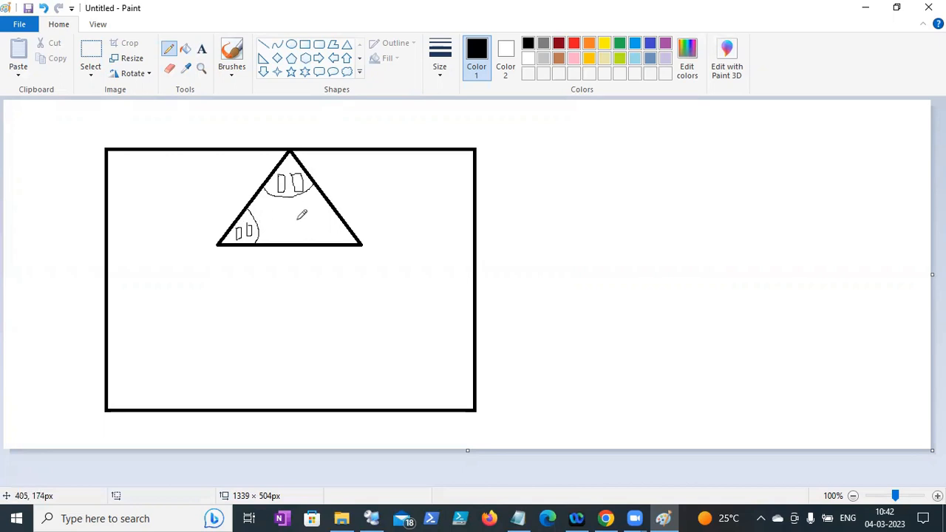
pyautogui.moveTo(316, 216)
pyautogui.mouseDown()
pyautogui.moveTo(322, 239)
pyautogui.moveTo(340, 226)
pyautogui.mouseUp()
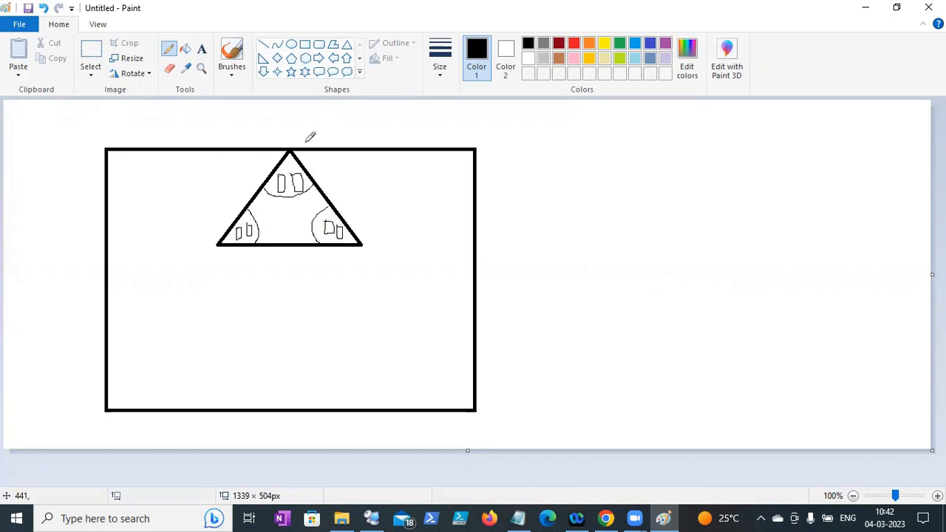
# - Label the triangle's corners BNG (apex), CHN (lower left) and HYD (lower right)
pyautogui.click(202, 49)
pyautogui.moveTo(320, 158); pyautogui.dragTo(405, 183)
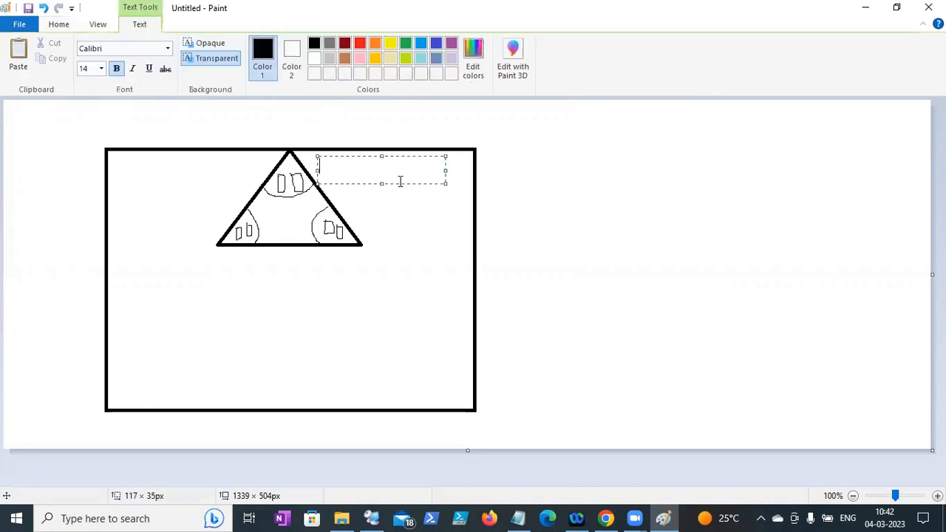
pyautogui.write('BNG')
pyautogui.moveTo(173, 240); pyautogui.dragTo(237, 264)
pyautogui.write('CHN')
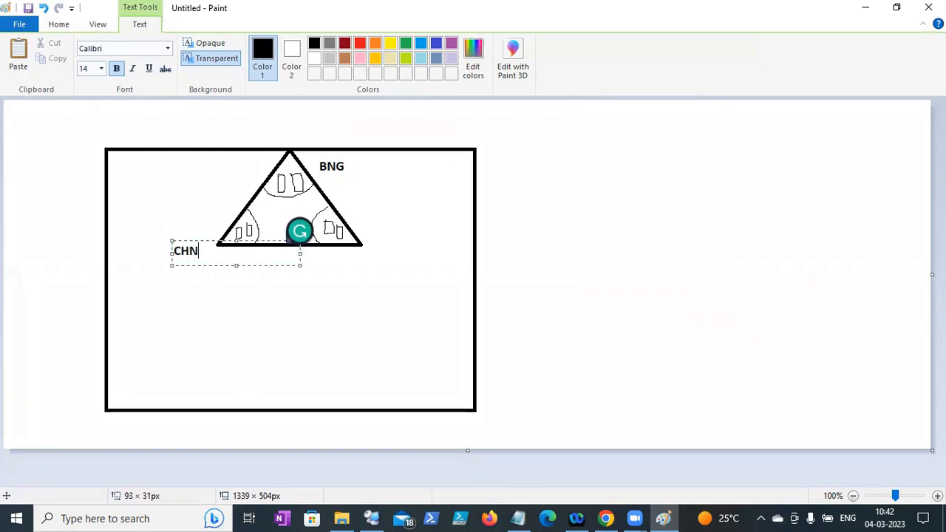
pyautogui.moveTo(362, 218); pyautogui.dragTo(412, 235)
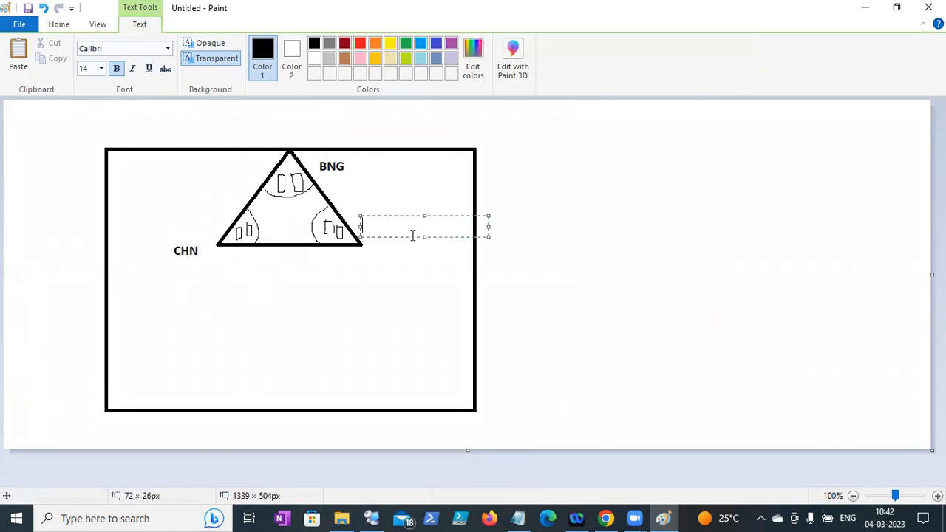
pyautogui.write('HYD')
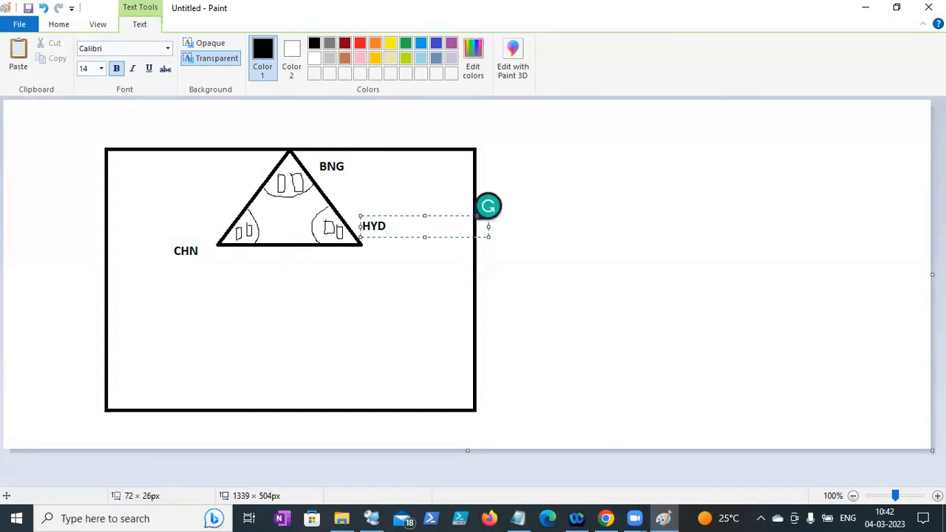
pyautogui.click(341, 261)
# - Add an IT label beside each of the BNG, CHN and HYD site labels
pyautogui.moveTo(222, 158); pyautogui.dragTo(270, 175)
pyautogui.write('IT')
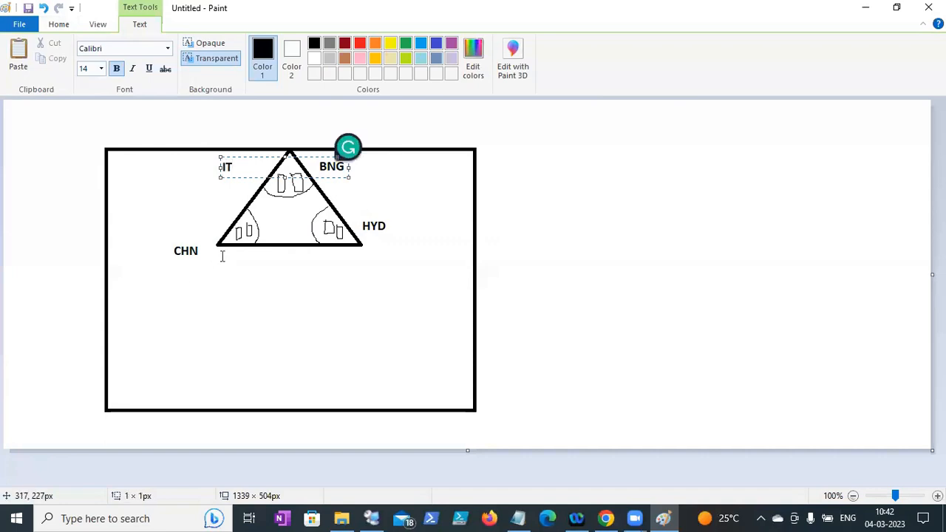
pyautogui.moveTo(222, 256); pyautogui.dragTo(281, 279)
pyautogui.write('IT')
pyautogui.moveTo(371, 245); pyautogui.dragTo(448, 266)
pyautogui.write('IT')
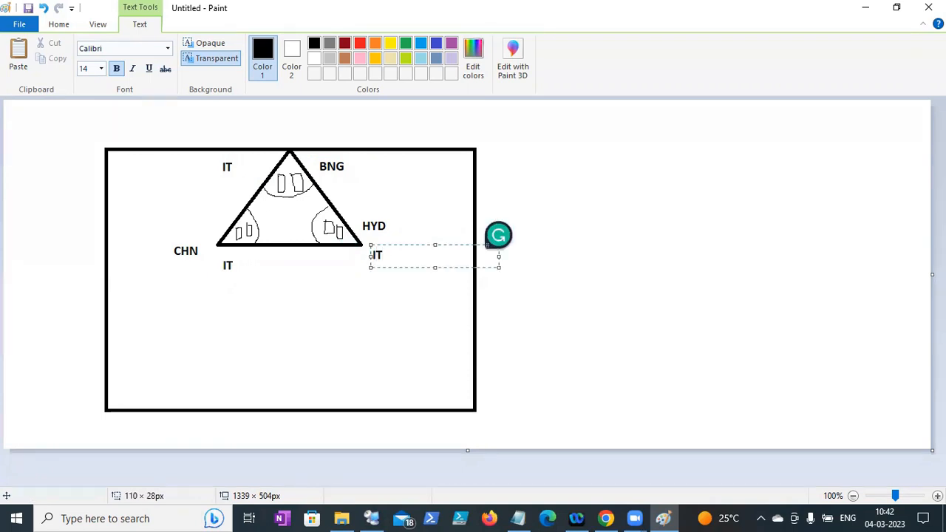
pyautogui.click(304, 321)
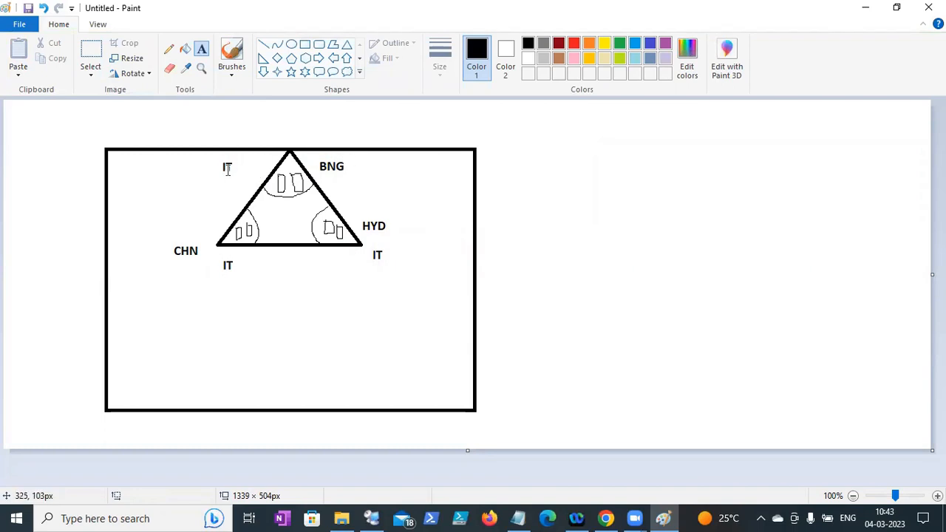
# - Add the group names BNG_IT, CHN_IT and HYD_IT, correcting the HTD typo
pyautogui.moveTo(192, 163); pyautogui.dragTo(223, 175)
pyautogui.write('BNG_')
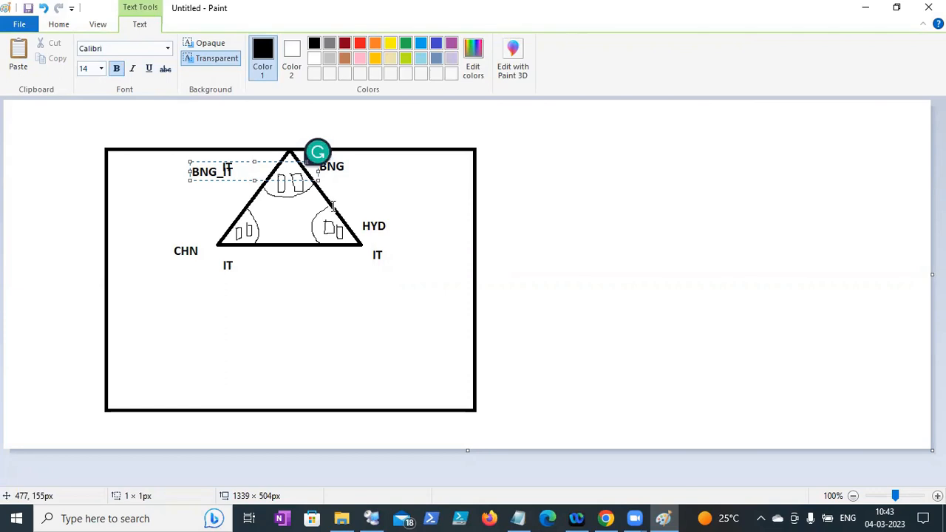
pyautogui.click(161, 288)
pyautogui.click(188, 259)
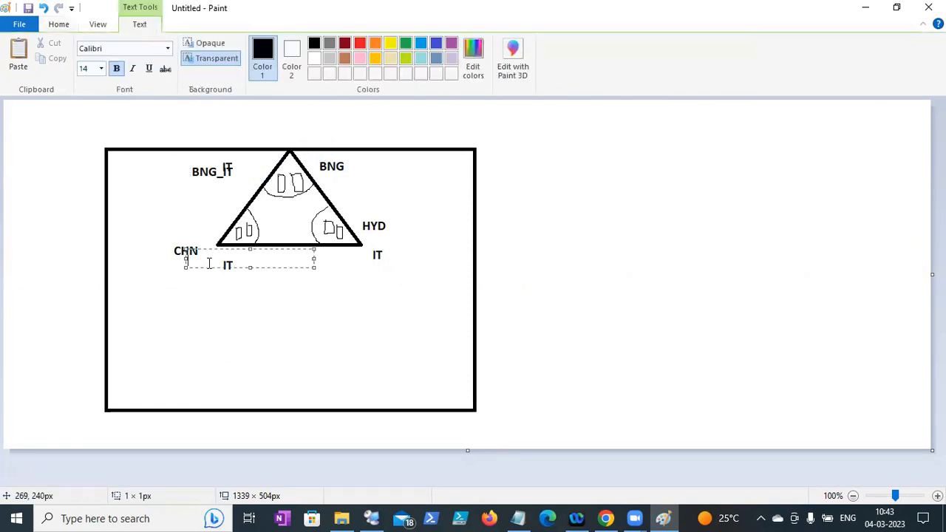
pyautogui.write('C')
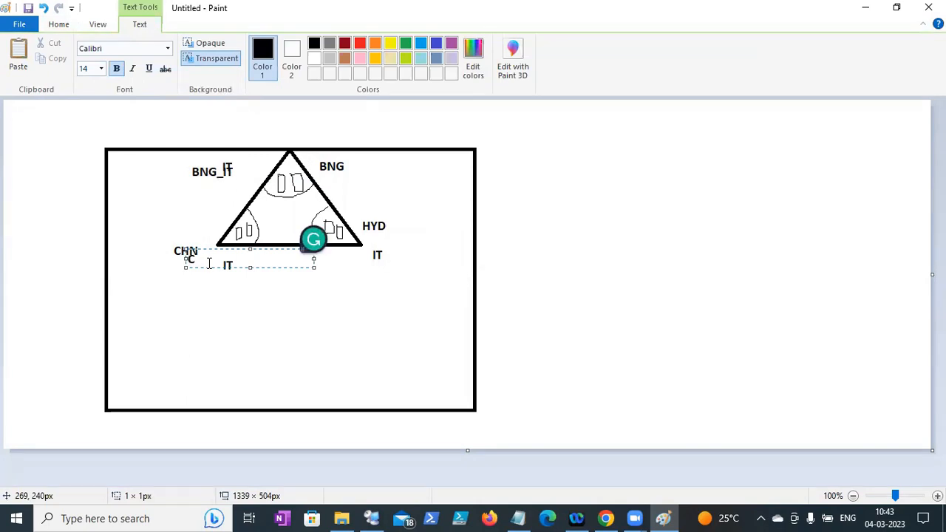
pyautogui.write('HN_IT')
pyautogui.moveTo(391, 252); pyautogui.dragTo(440, 266)
pyautogui.write('HT')
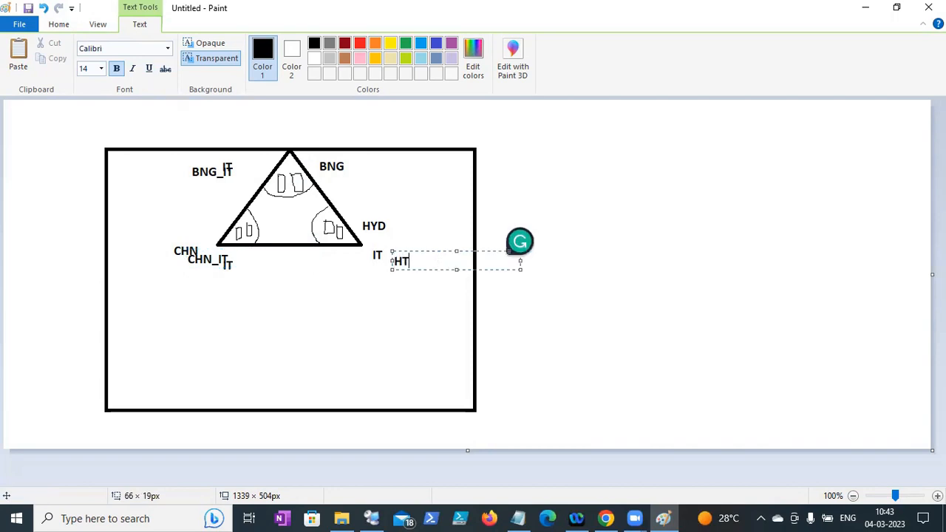
pyautogui.write('D_IT')
pyautogui.click(427, 266)
pyautogui.press('BackSpace')
pyautogui.write('Y')
pyautogui.click(221, 313)
# - Add user counts '10 users', '5 users' and '6users' under the three group names
pyautogui.moveTo(190, 181); pyautogui.dragTo(238, 205)
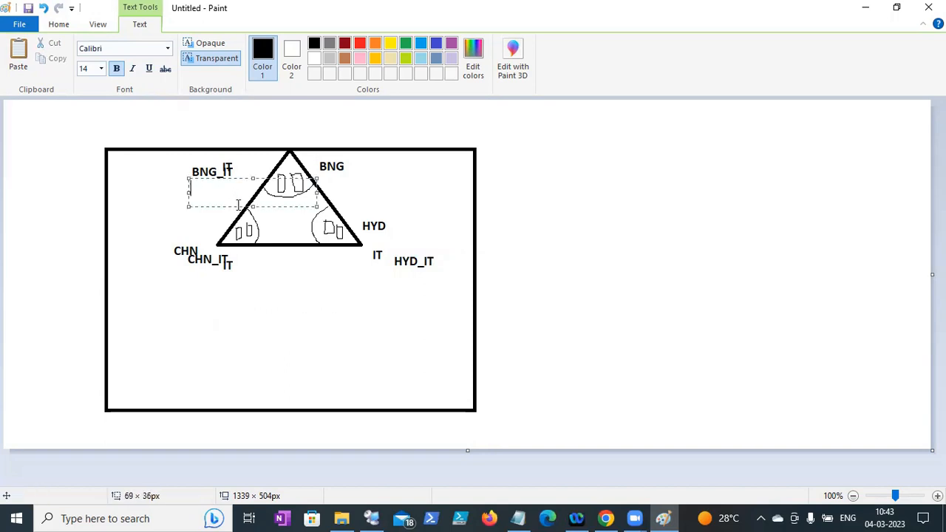
pyautogui.write('10 users')
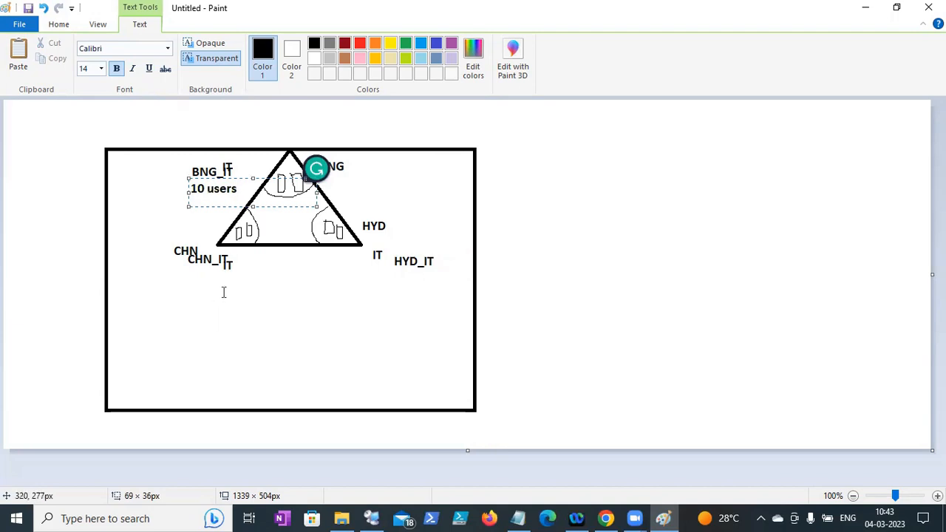
pyautogui.moveTo(179, 278); pyautogui.dragTo(269, 310)
pyautogui.write('5 users')
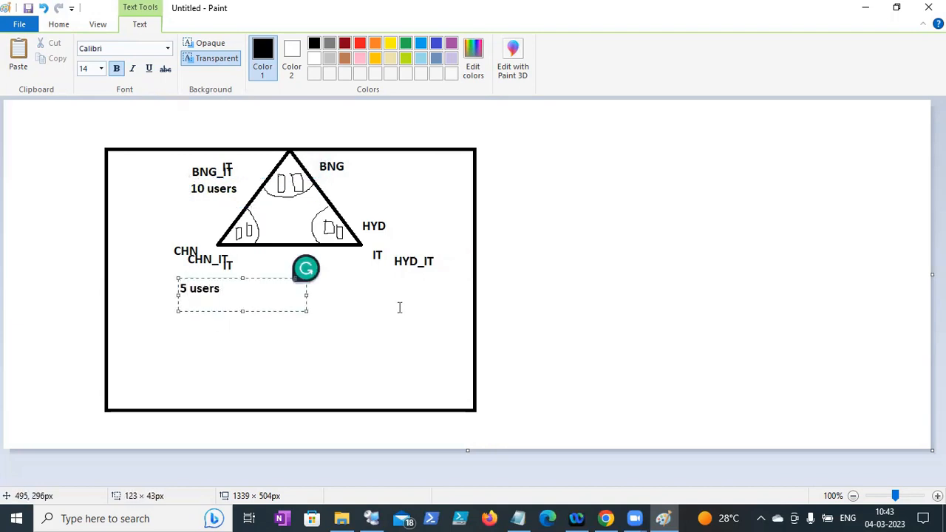
pyautogui.moveTo(383, 277); pyautogui.dragTo(447, 309)
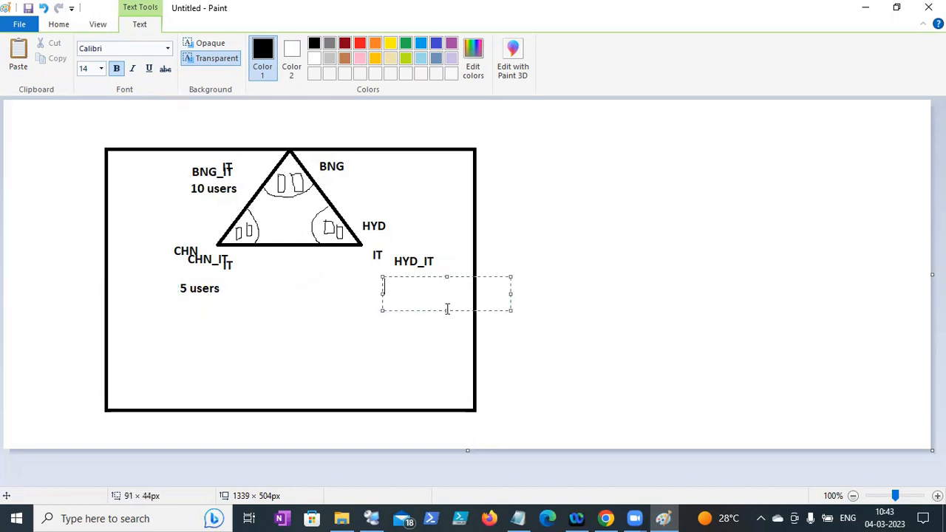
pyautogui.write('6users')
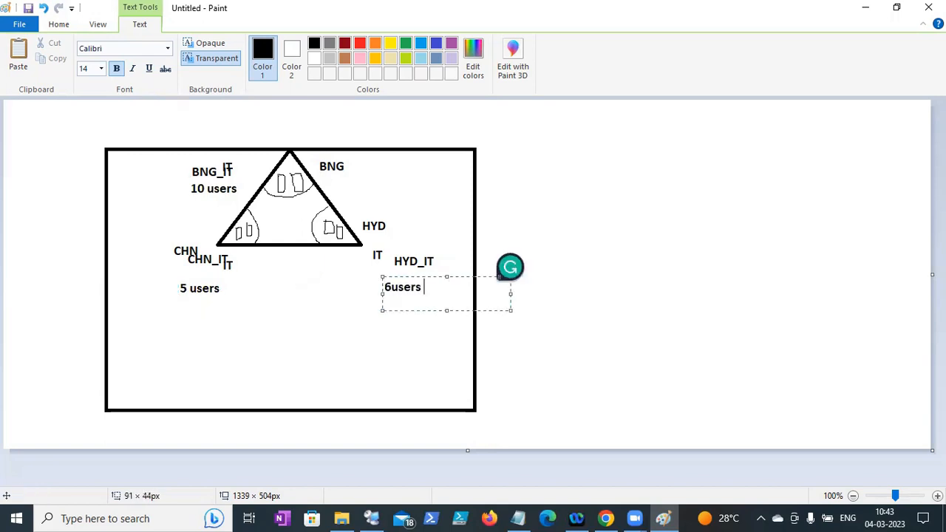
pyautogui.click(571, 244)
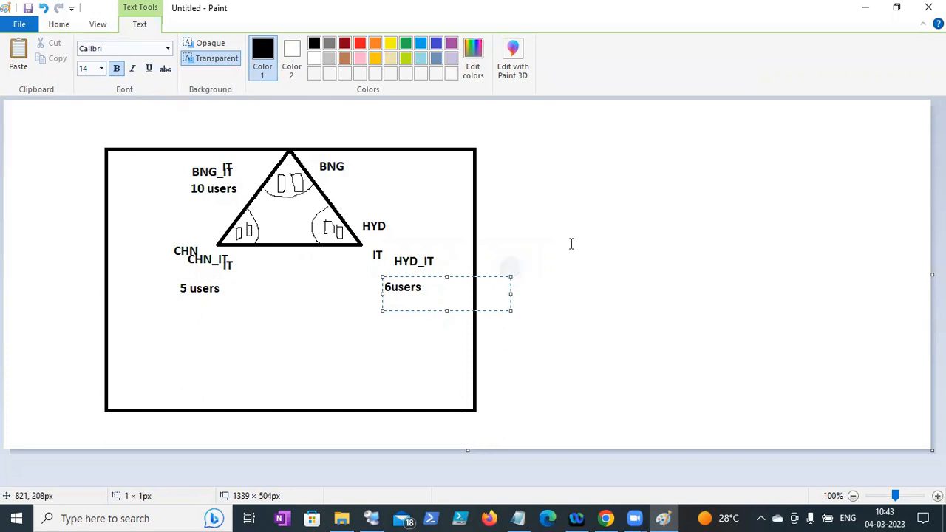
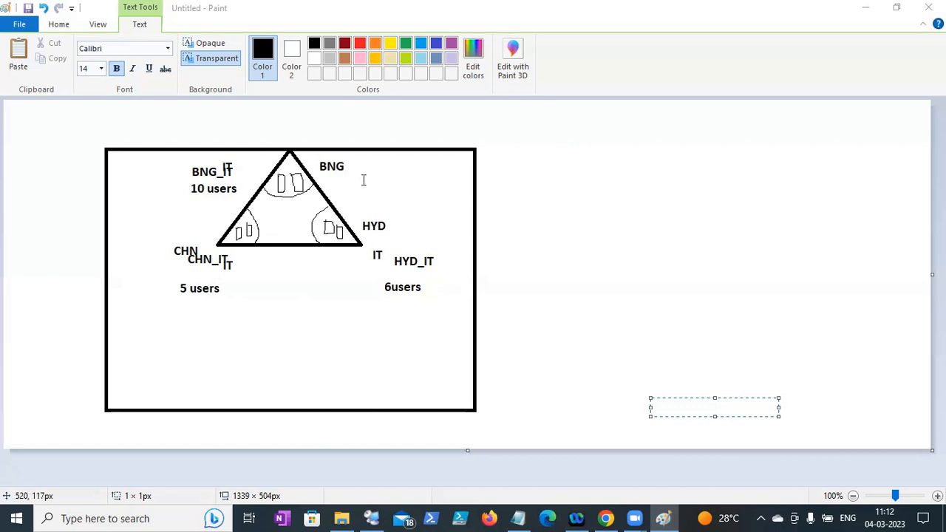
# - Add a text box right of BNG reading 'Policy : for IT team : ALL IT Team'
pyautogui.moveTo(389, 166); pyautogui.dragTo(517, 211)
pyautogui.write('Policy :')
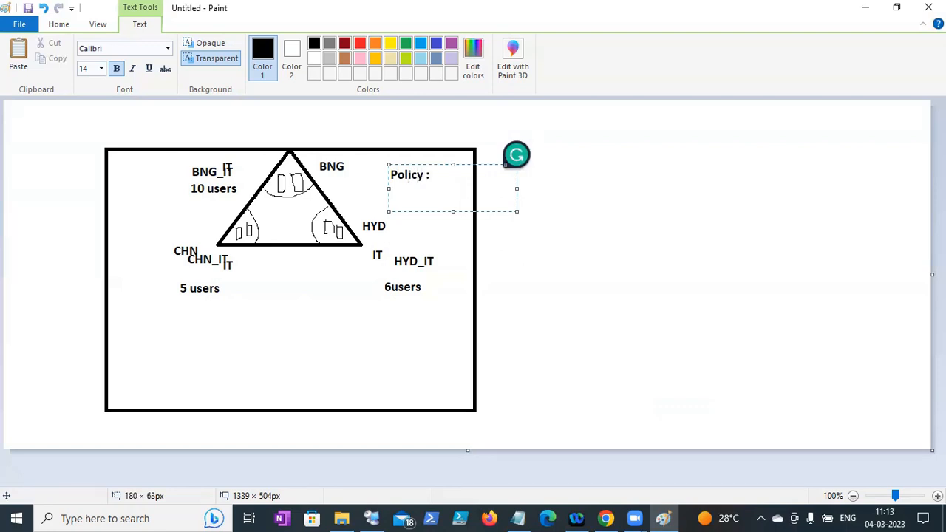
pyautogui.write(' Lined')
pyautogui.press('BackSpace')
pyautogui.press('BackSpace')
pyautogui.press('BackSpace')
pyautogui.press('BackSpace')
pyautogui.press('BackSpace')
pyautogui.write('for')
pyautogui.write(' B')
pyautogui.press('BackSpace')
pyautogui.write('IT team : all')
pyautogui.press('Return')
pyautogui.write('O')
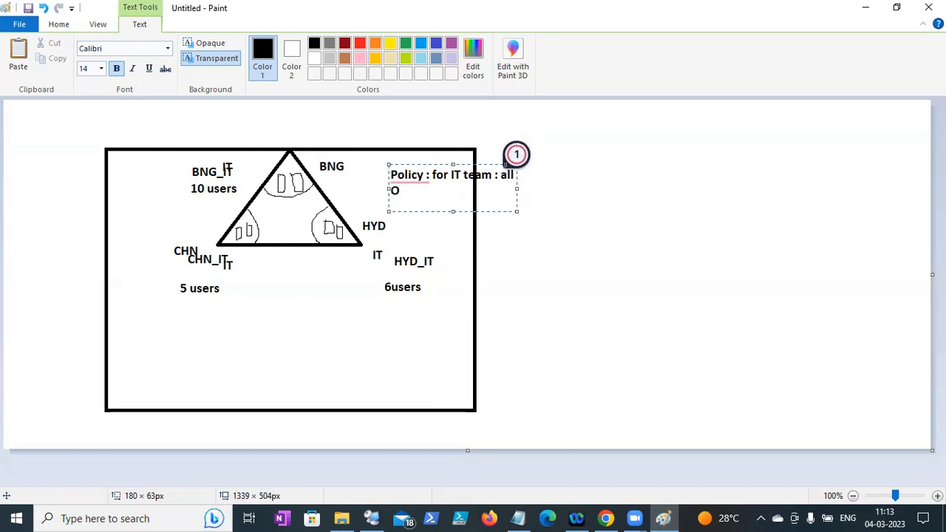
pyautogui.press('BackSpace')
pyautogui.press('BackSpace')
pyautogui.press('BackSpace')
pyautogui.write('L IT Team')
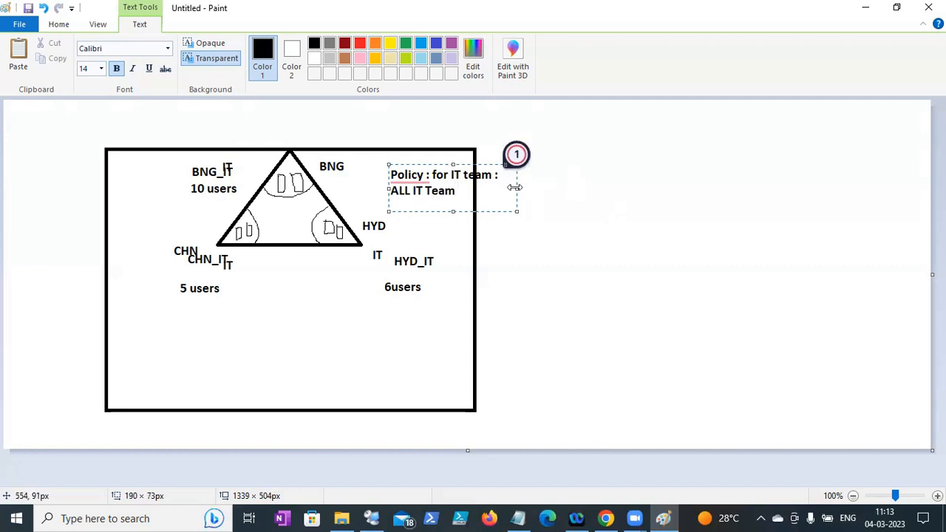
# - Widen the note and extend it with '- Domain - all IT - should apply the policy'
pyautogui.moveTo(515, 187); pyautogui.dragTo(613, 188)
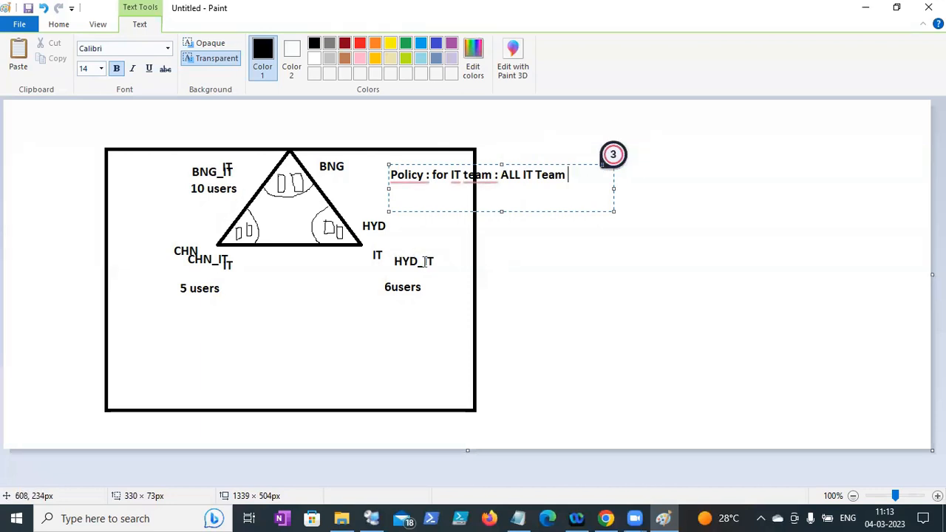
pyautogui.write('- DOmain')
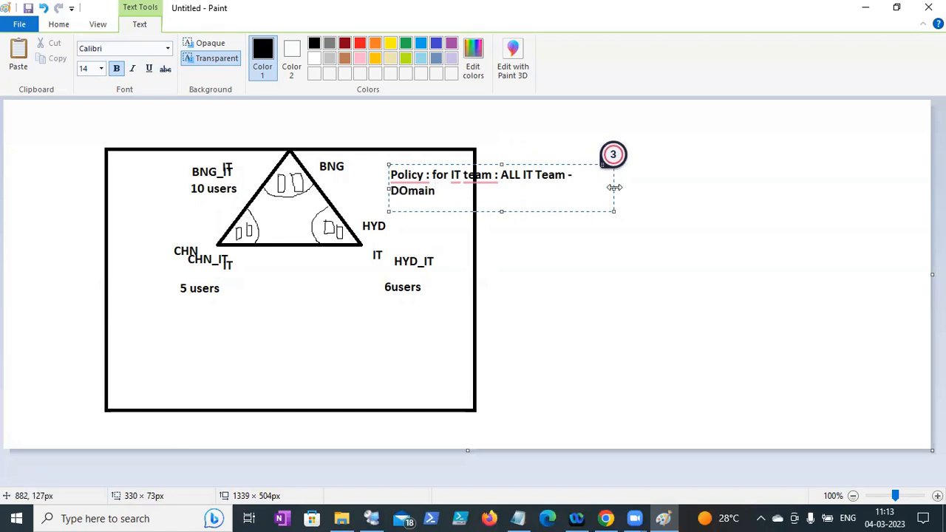
pyautogui.moveTo(614, 187); pyautogui.dragTo(709, 187)
pyautogui.press('Left')
pyautogui.press('Left')
pyautogui.press('Left')
pyautogui.press('Left')
pyautogui.press('Left')
pyautogui.press('BackSpace')
pyautogui.write('o')
pyautogui.press('Right')
pyautogui.press('Right')
pyautogui.press('Right')
pyautogui.press('Right')
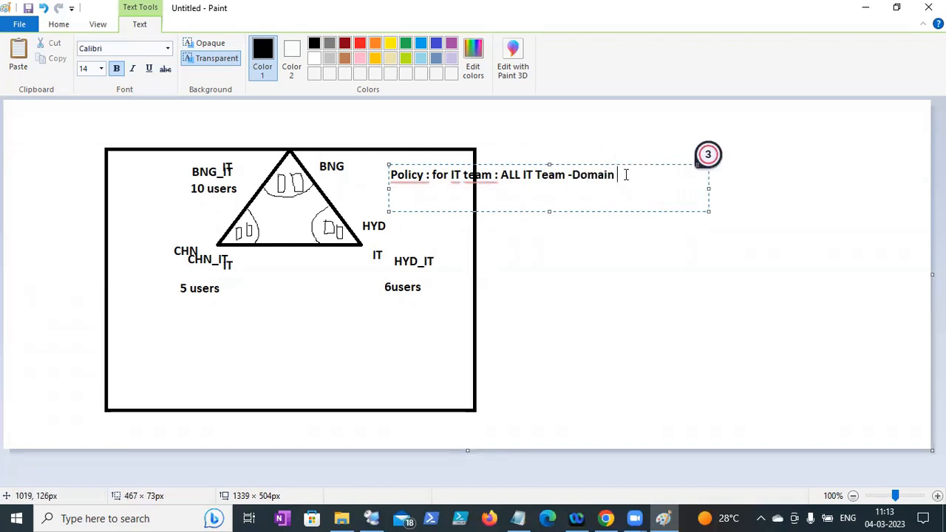
pyautogui.write('- a')
pyautogui.write('ll IT - should apply the ')
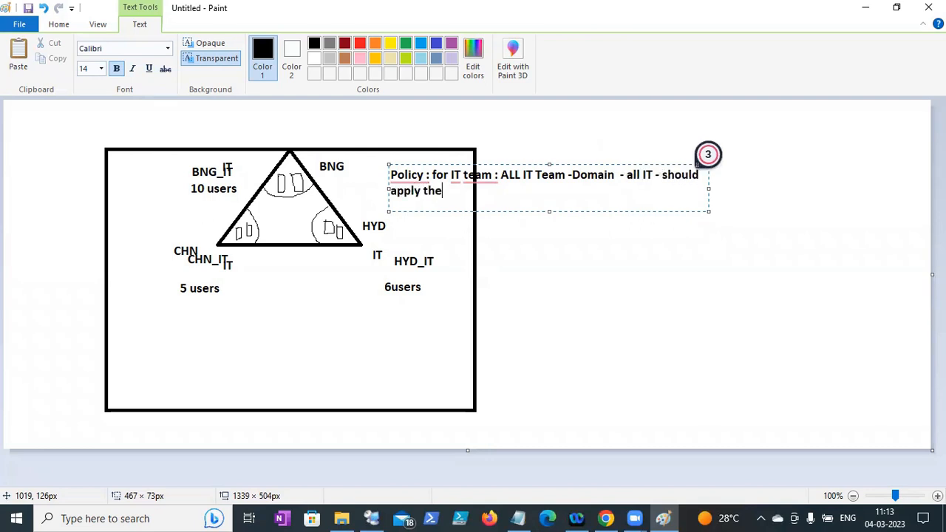
pyautogui.write('policy')
pyautogui.moveTo(707, 188); pyautogui.dragTo(742, 188)
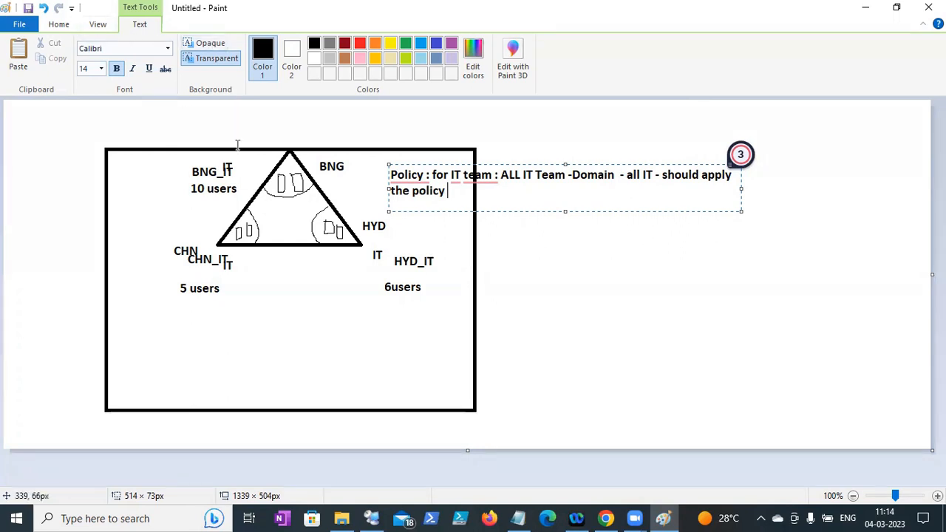
pyautogui.click(71, 25)
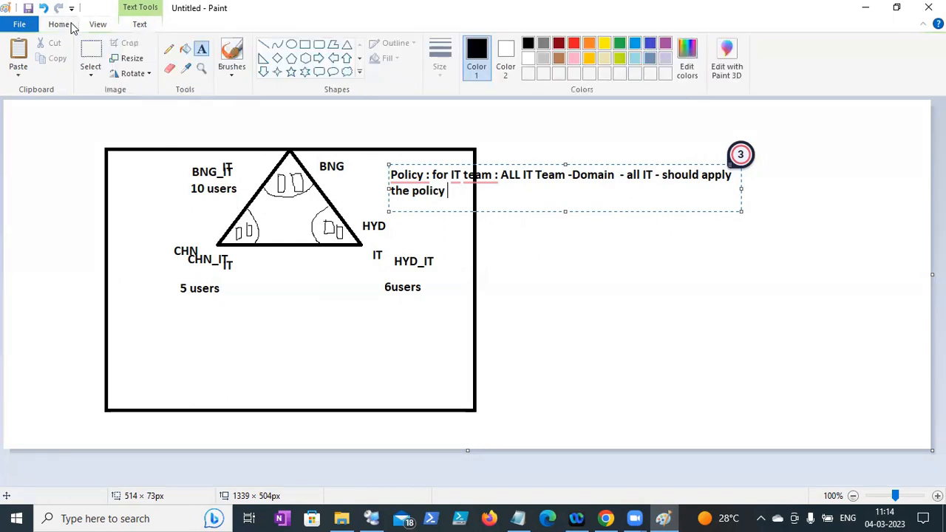
# - With the Pencil, draw an upward arrow below the triangle and lines from the apex, CHN and HYD lobes toward the policy note
pyautogui.click(169, 48)
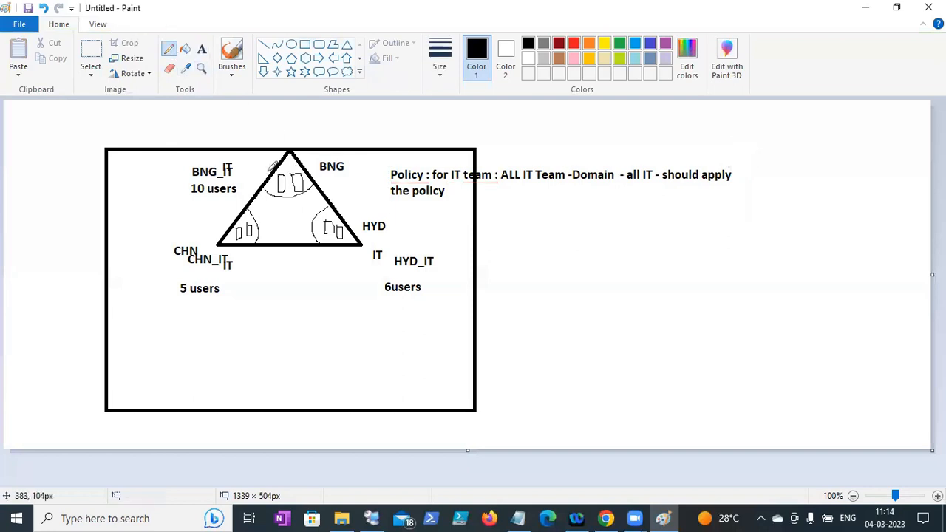
pyautogui.moveTo(269, 171); pyautogui.dragTo(288, 137)
pyautogui.moveTo(264, 279); pyautogui.dragTo(253, 247)
pyautogui.moveTo(266, 241); pyautogui.dragTo(284, 199)
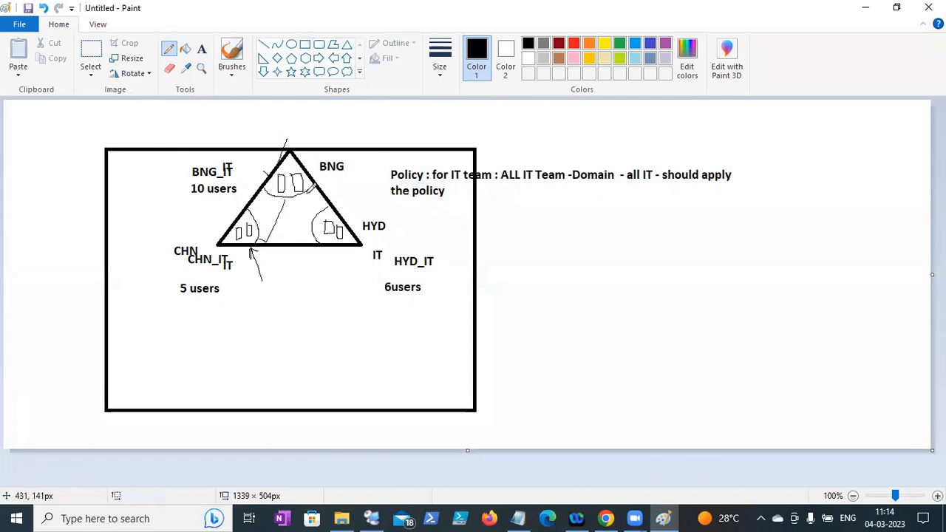
pyautogui.moveTo(341, 215); pyautogui.dragTo(364, 179)
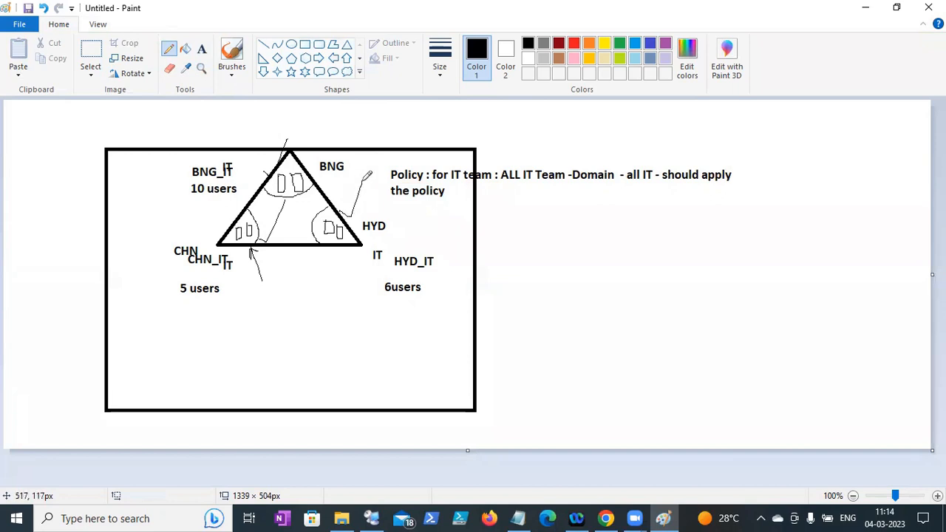
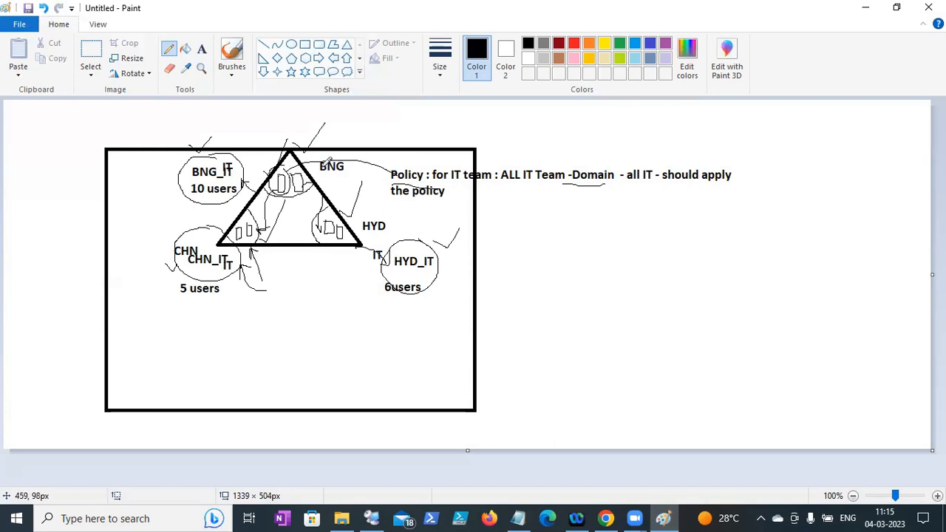
# - Draw two freehand pencil strokes from the BNG circle across the triangle toward CHN and its server box
pyautogui.moveTo(332, 159)
pyautogui.mouseDown()
pyautogui.moveTo(309, 149)
pyautogui.moveTo(255, 177)
pyautogui.moveTo(219, 240)
pyautogui.moveTo(294, 272)
pyautogui.moveTo(371, 229)
pyautogui.moveTo(328, 143)
pyautogui.moveTo(289, 142)
pyautogui.mouseUp()
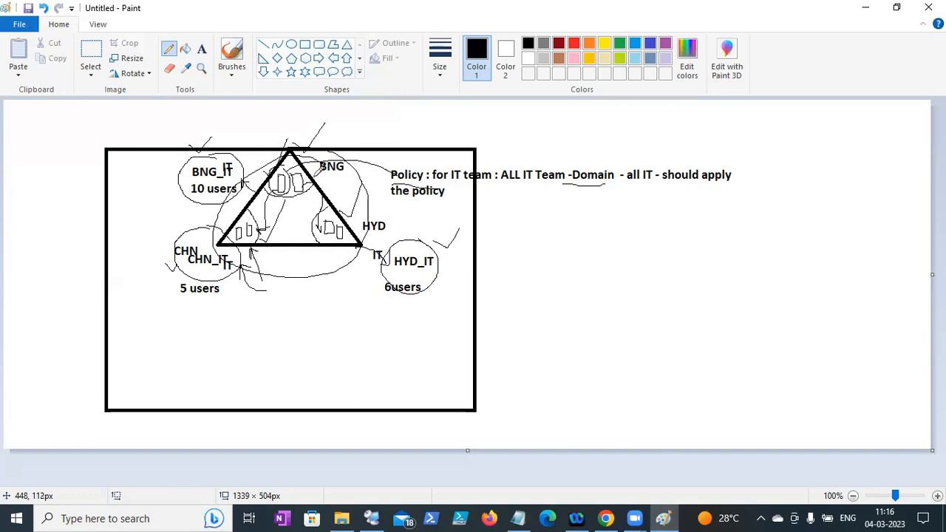
pyautogui.moveTo(308, 173)
pyautogui.mouseDown()
pyautogui.moveTo(260, 199)
pyautogui.moveTo(253, 220)
pyautogui.moveTo(263, 232)
pyautogui.moveTo(342, 226)
pyautogui.moveTo(321, 170)
pyautogui.moveTo(293, 168)
pyautogui.mouseUp()
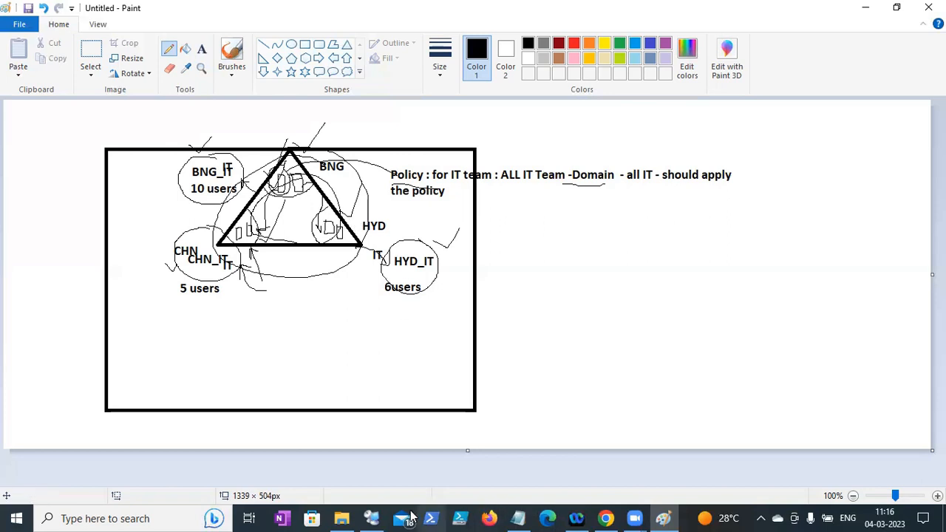
# - On the DC1 session, run dssite.msc from the Run prompt to open Active Directory Sites and Services
pyautogui.click(382, 518)
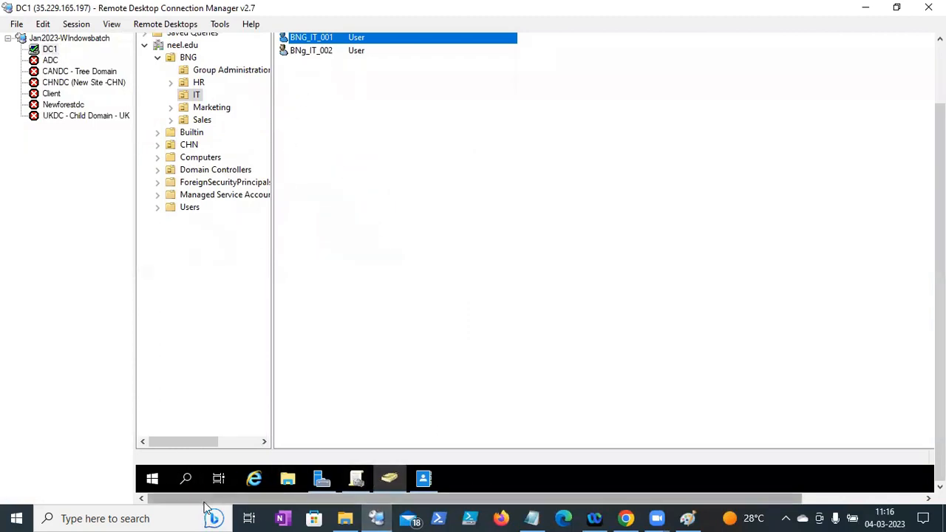
pyautogui.rightClick(151, 479)
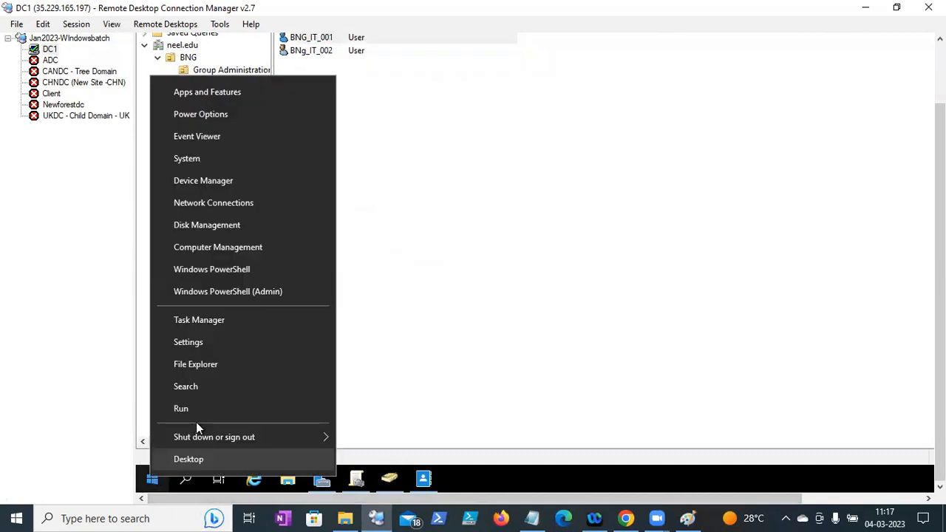
pyautogui.click(198, 415)
pyautogui.write('dssi')
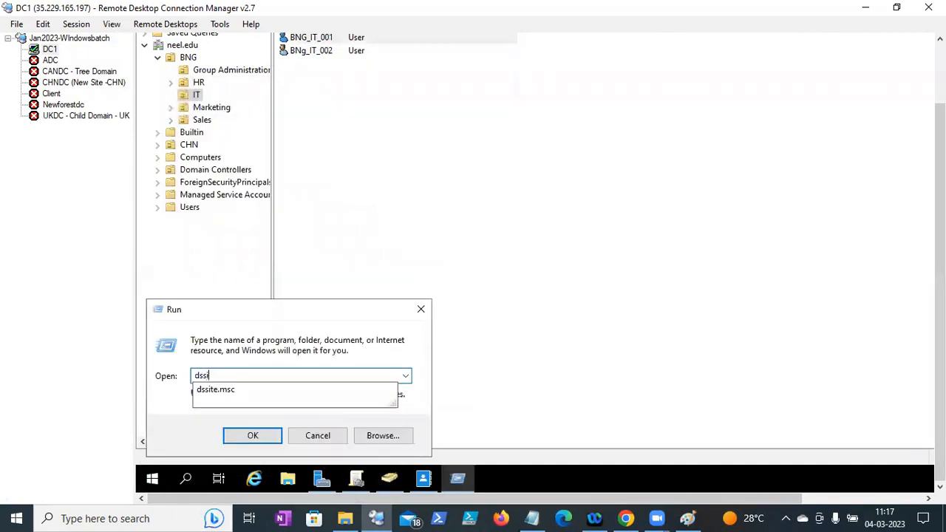
pyautogui.write('te.msc')
pyautogui.press('Return')
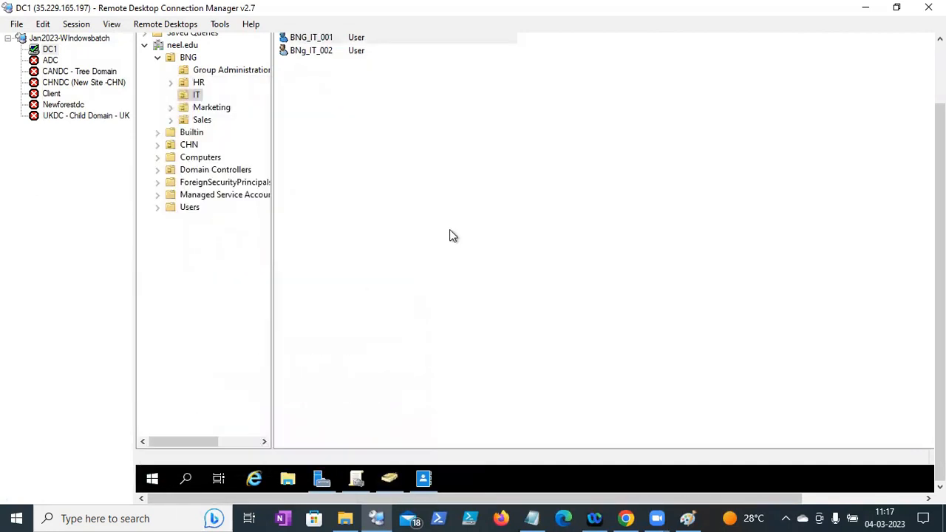
pyautogui.moveTo(940, 332)
pyautogui.mouseDown()
pyautogui.moveTo(940, 294)
pyautogui.moveTo(940, 331)
pyautogui.mouseUp()
pyautogui.rightClick(158, 480)
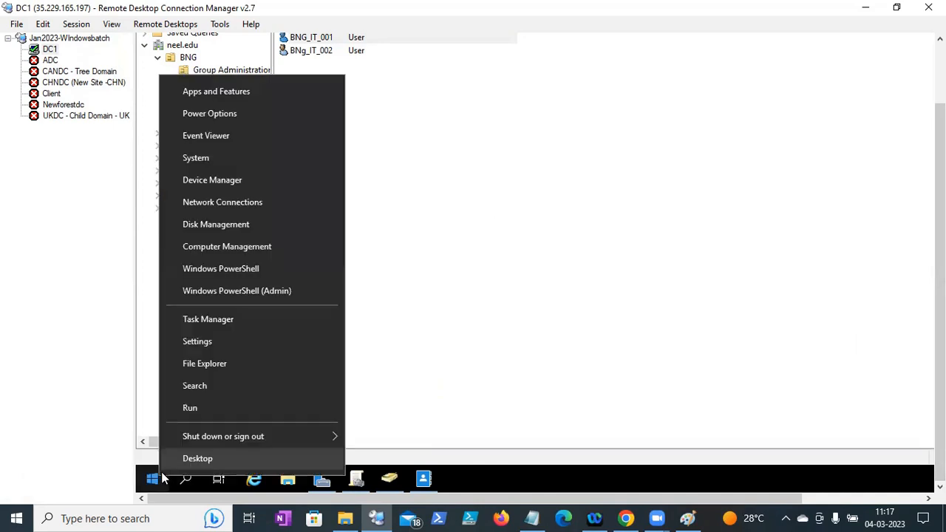
pyautogui.click(191, 403)
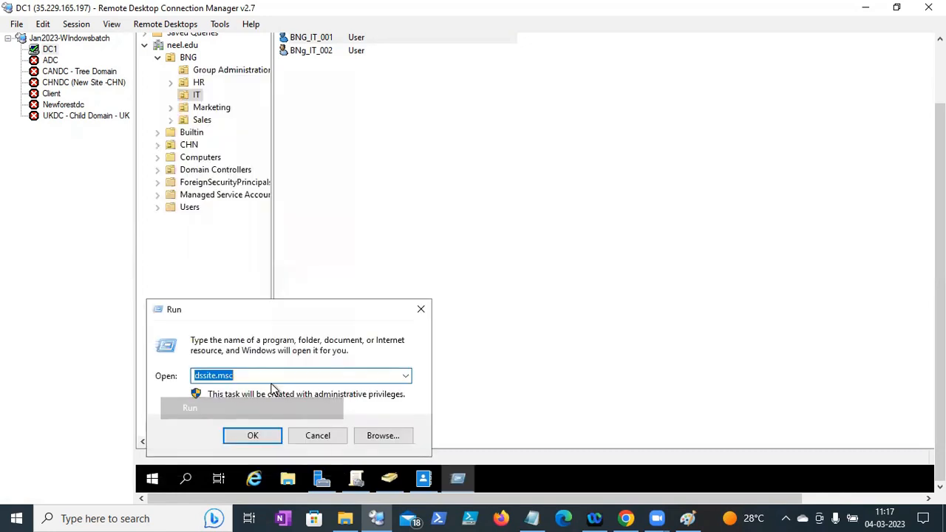
pyautogui.click(272, 437)
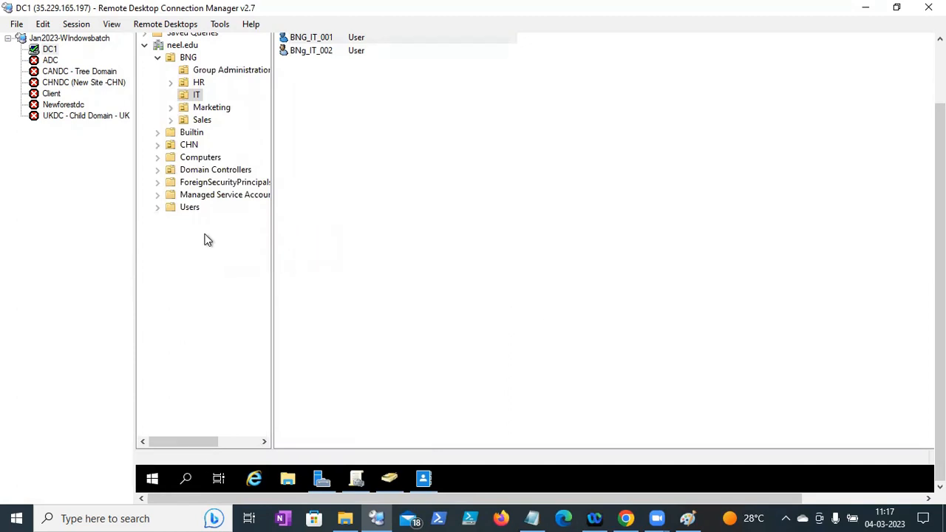
# - In Users and Computers, list the Domain Controllers and select CHNDC
pyautogui.moveTo(940, 187); pyautogui.dragTo(940, 122)
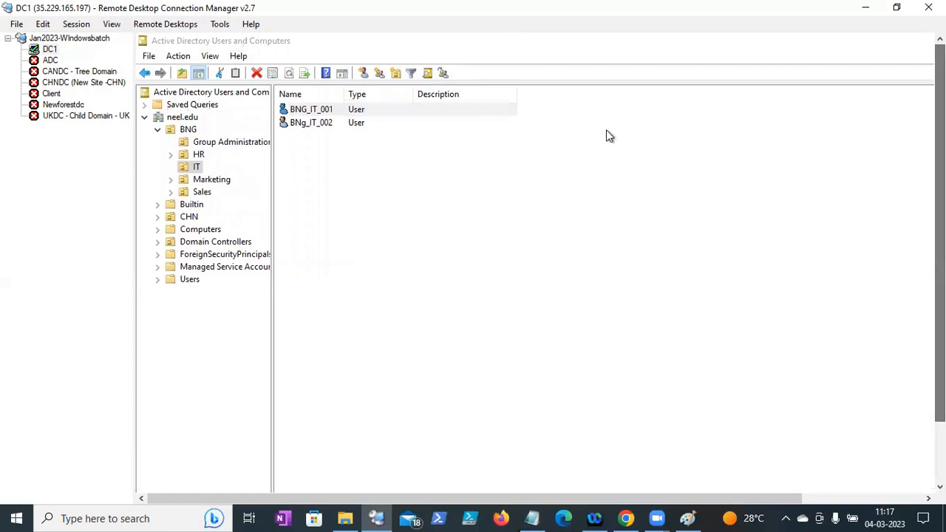
pyautogui.click(202, 240)
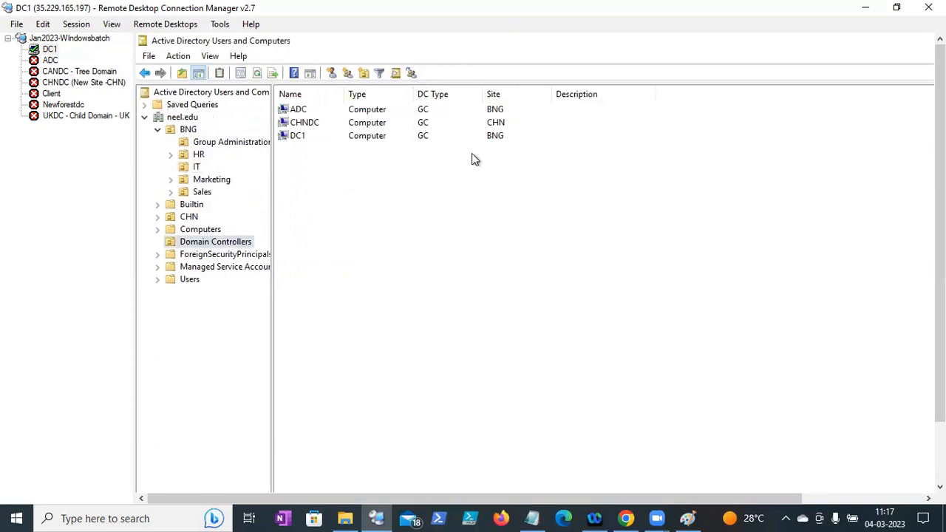
pyautogui.click(506, 128)
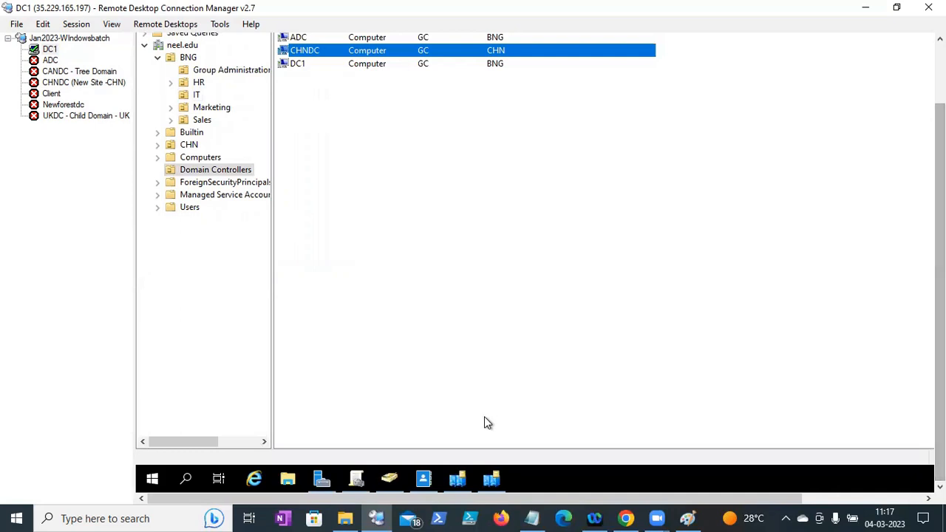
# - In Sites and Services, expand the BNG and CHN Servers folders and view CHNDC's NTDS Settings
pyautogui.click(481, 481)
pyautogui.click(243, 130)
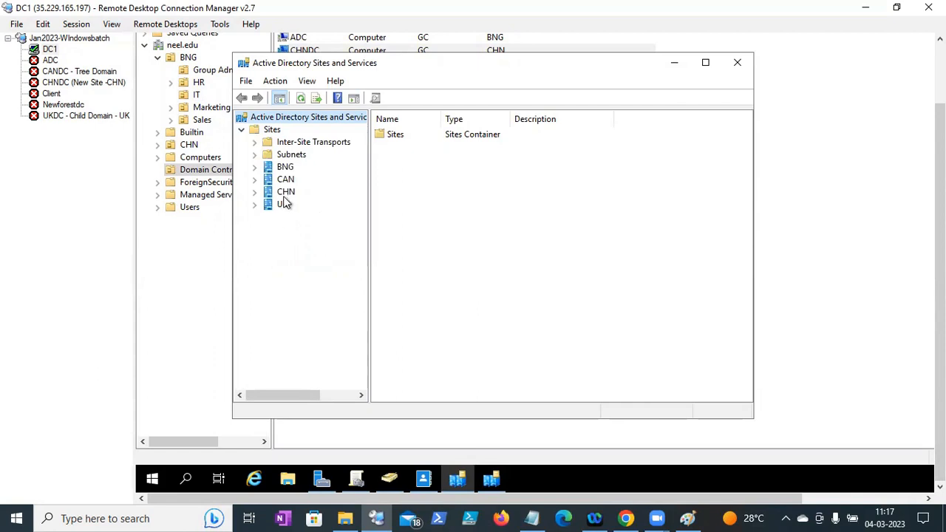
pyautogui.click(255, 167)
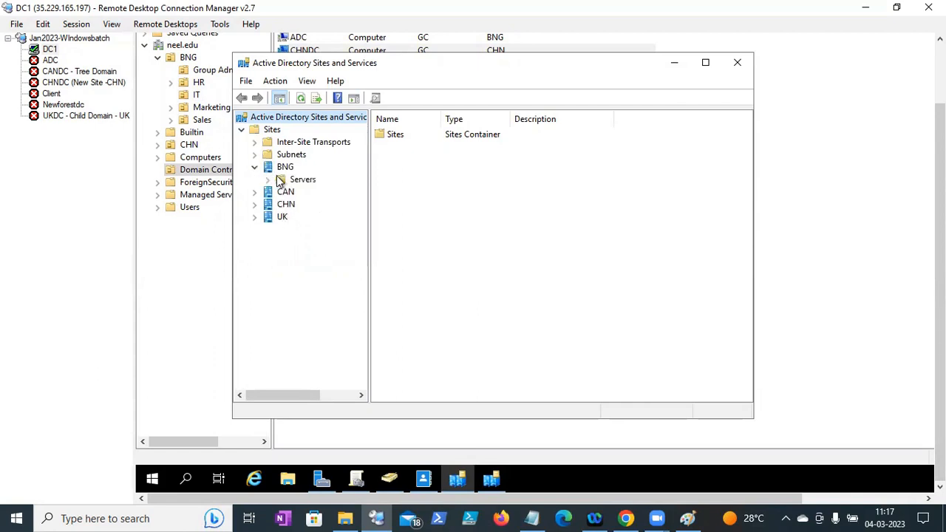
pyautogui.click(268, 180)
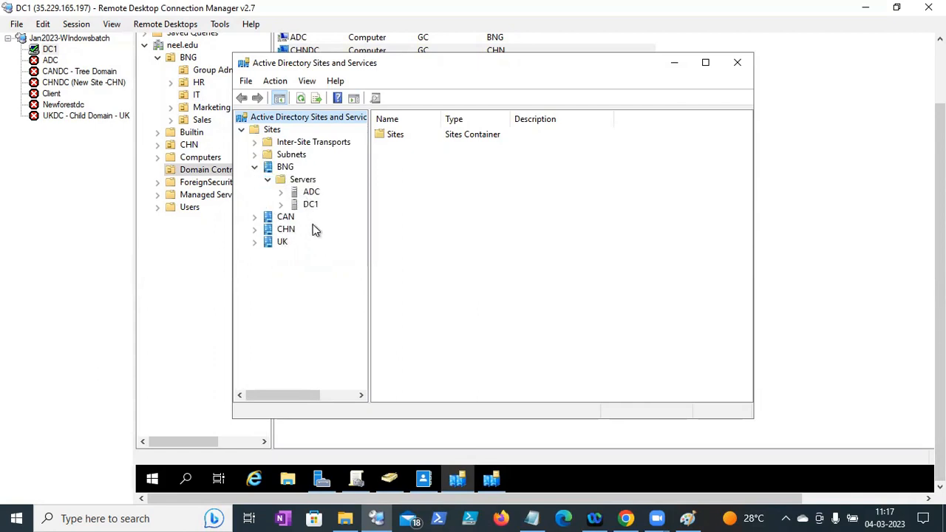
pyautogui.click(254, 229)
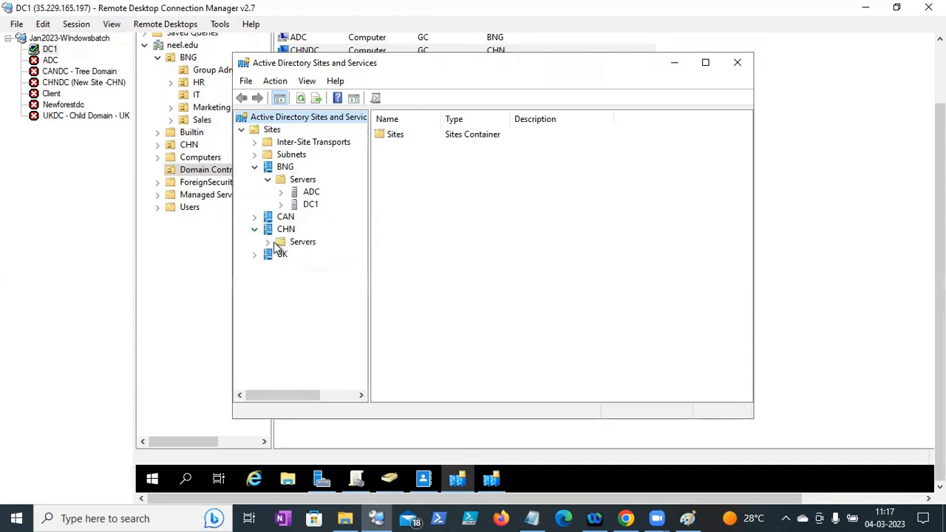
pyautogui.click(267, 242)
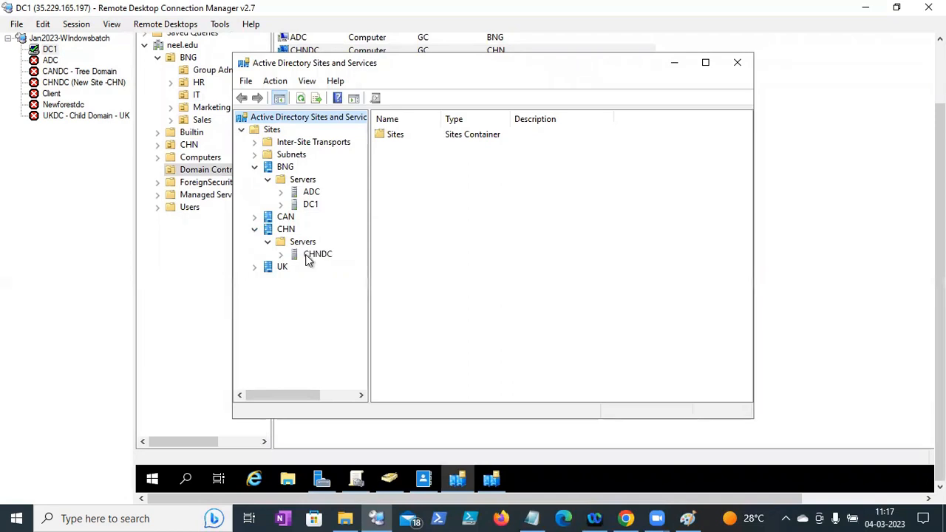
pyautogui.click(305, 256)
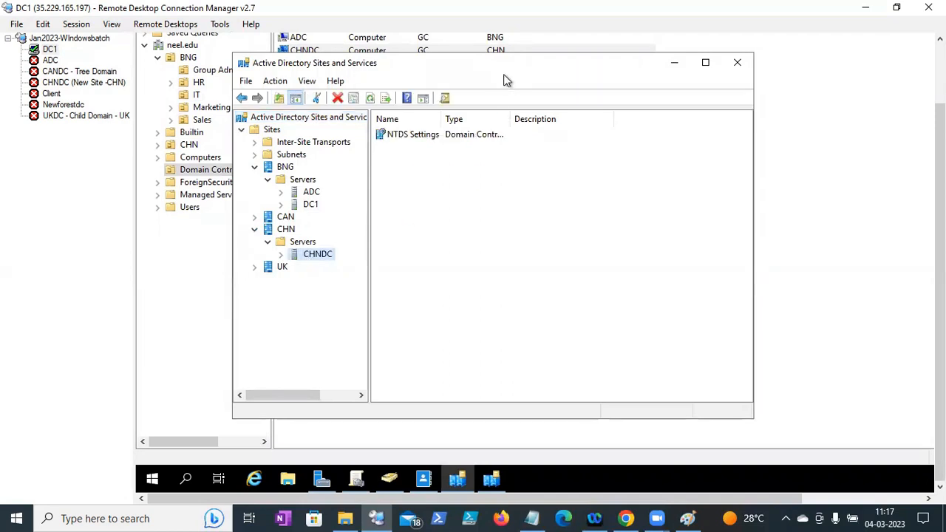
pyautogui.click(198, 94)
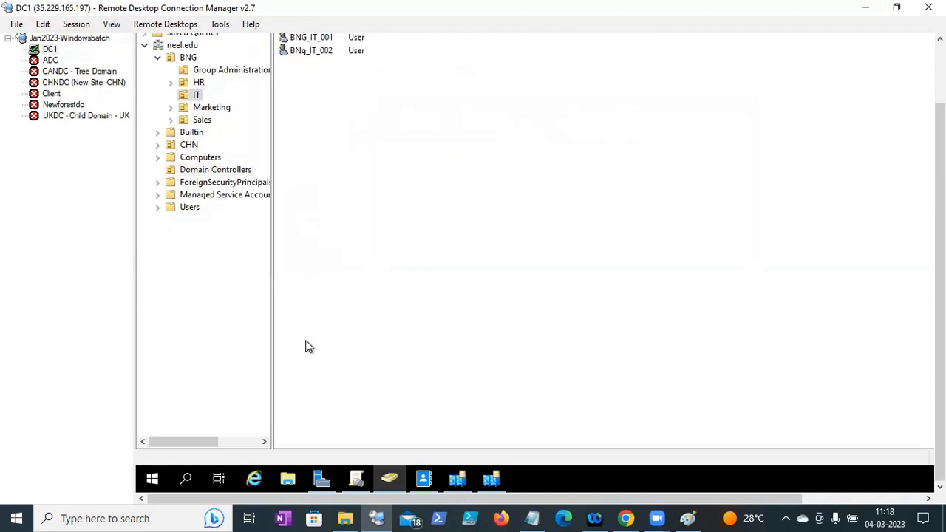
pyautogui.click(626, 518)
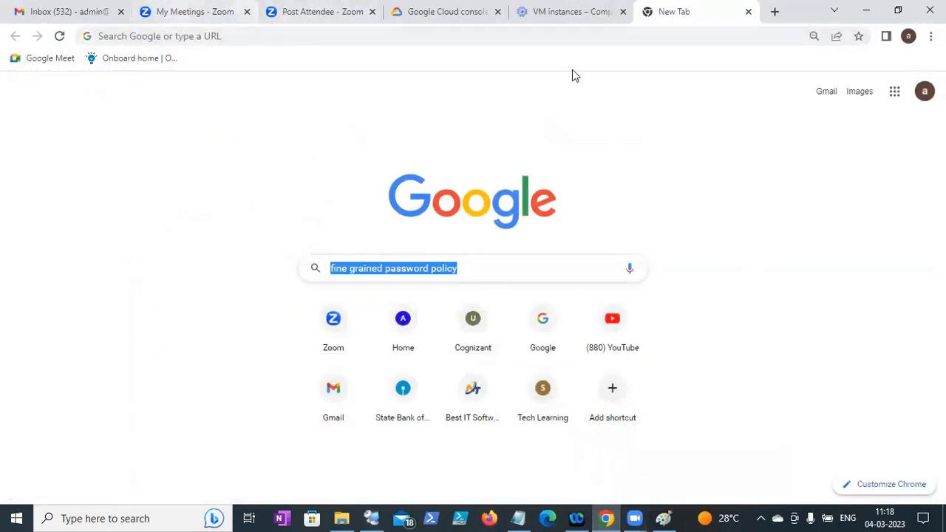
pyautogui.click(556, 13)
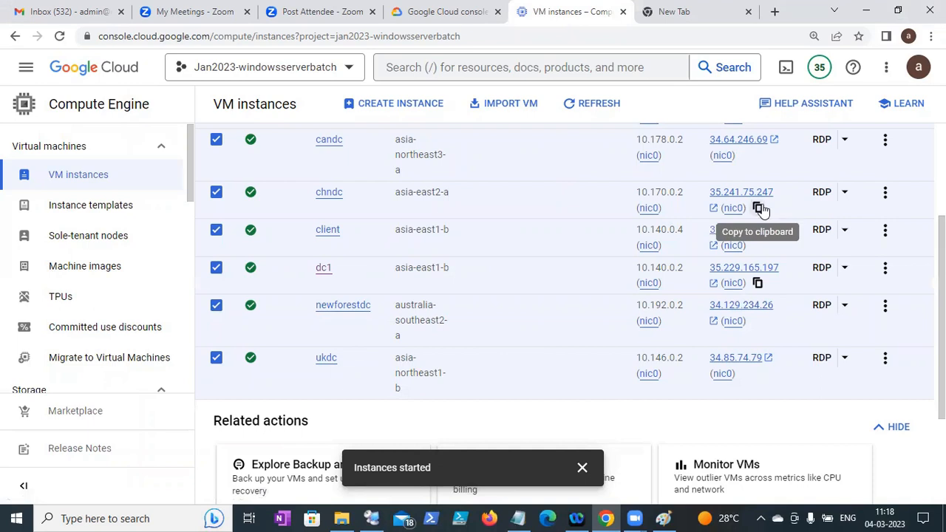
pyautogui.click(371, 518)
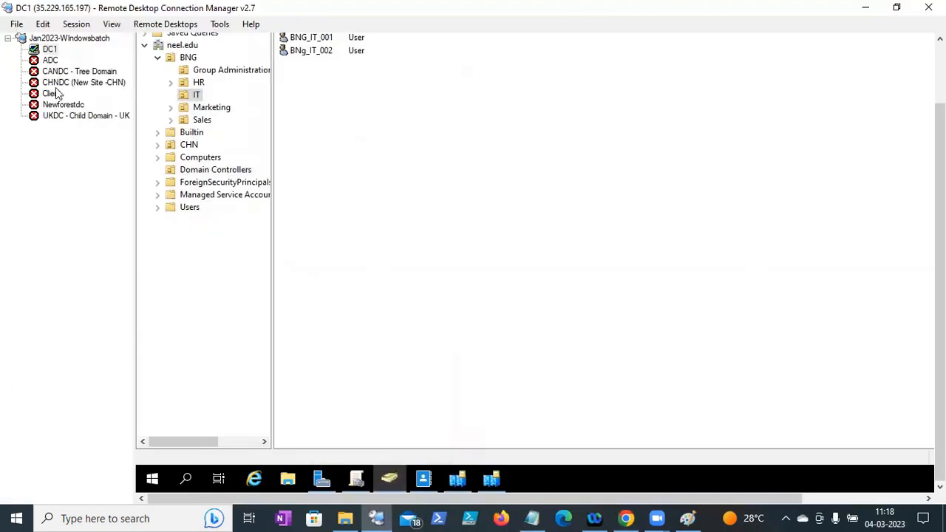
# - Change the CHNDC server entry's address to 35.241.75.247 in its properties
pyautogui.click(57, 83)
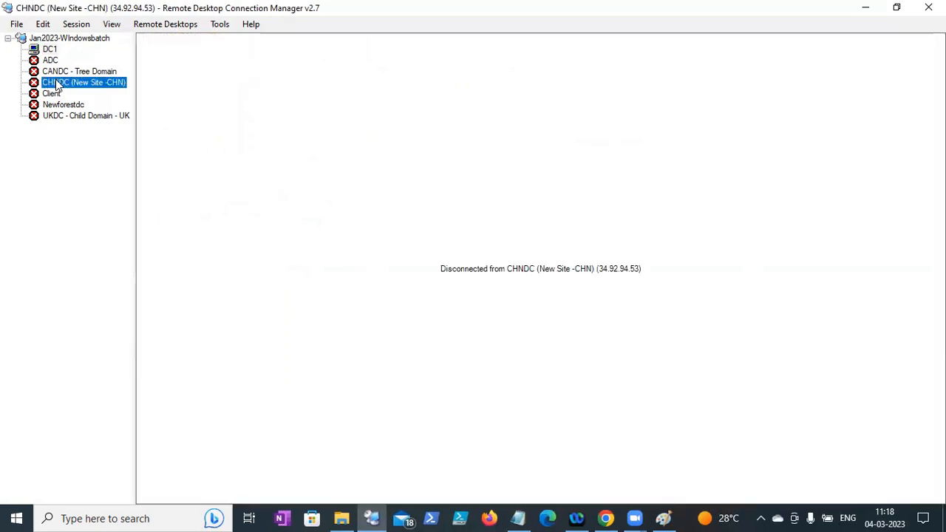
pyautogui.rightClick(57, 83)
pyautogui.click(98, 331)
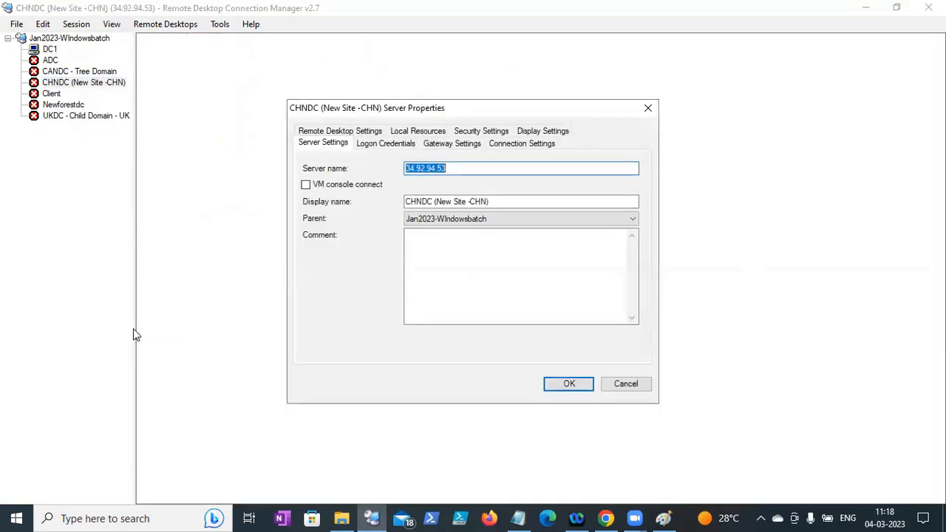
pyautogui.write('35.241.75.247')
pyautogui.click(569, 387)
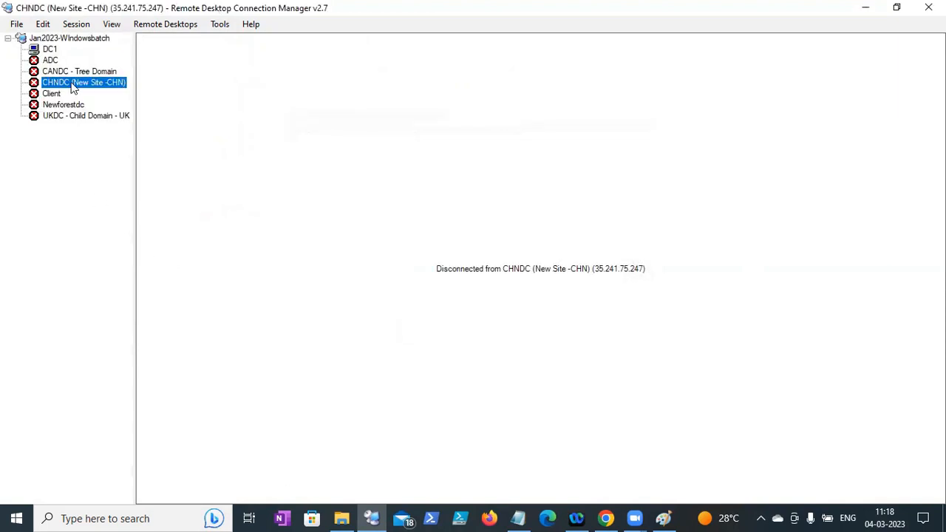
# - Connect to CHNDC with the domain administrator's user name and password, accepting the certificate warning
pyautogui.rightClick(73, 87)
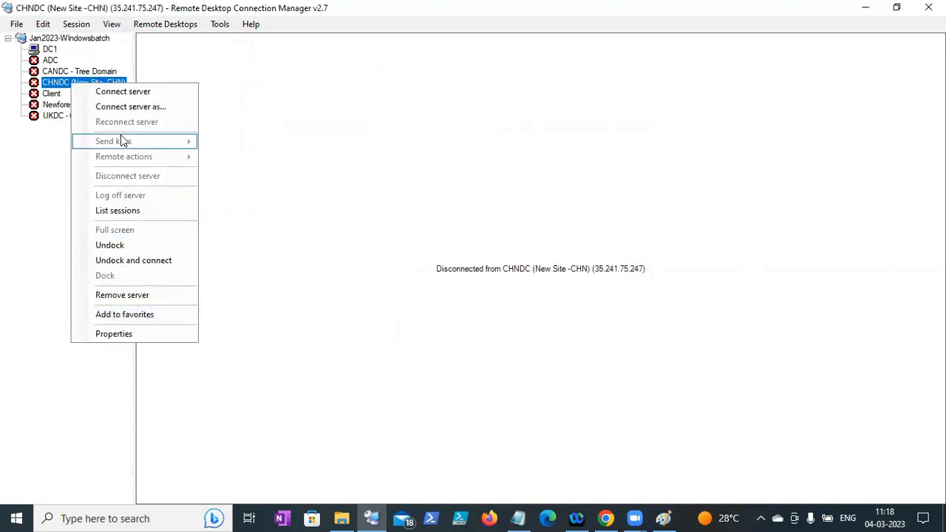
pyautogui.click(118, 92)
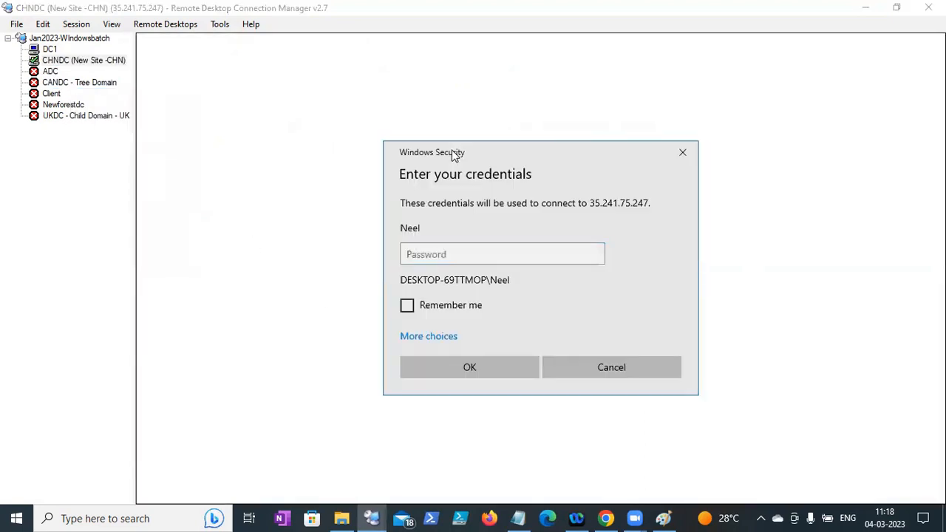
pyautogui.click(434, 339)
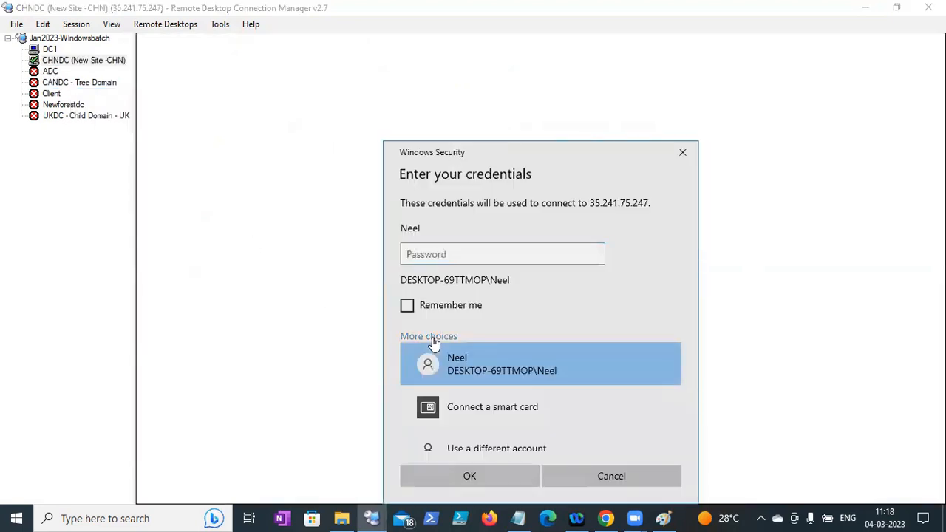
pyautogui.click(464, 451)
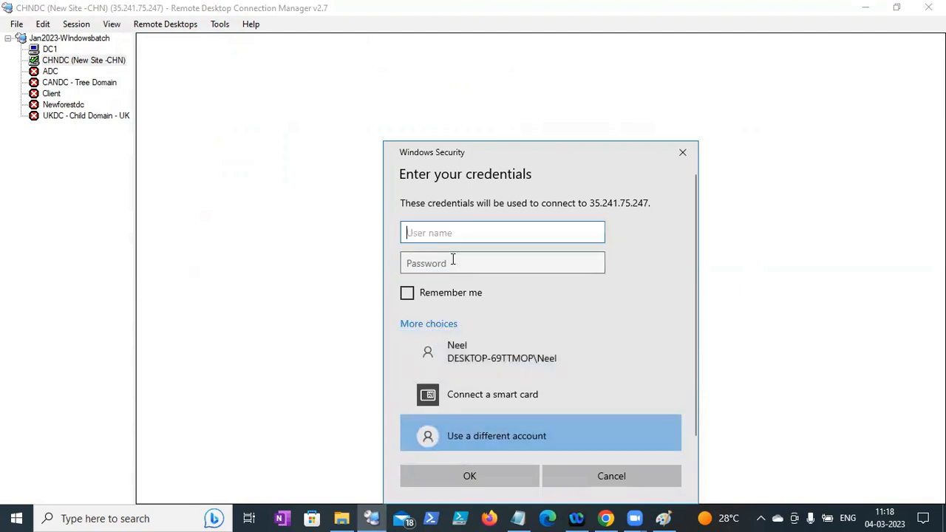
pyautogui.write('neel\\administrator')
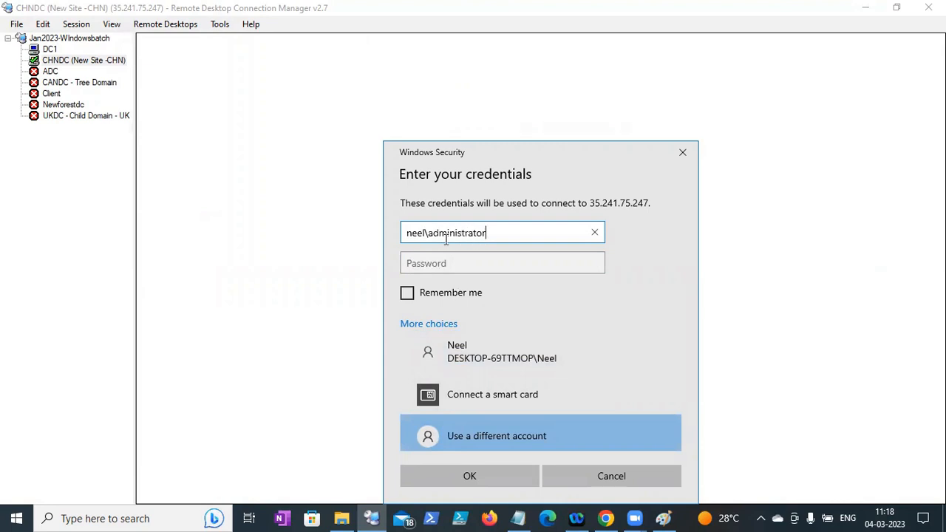
pyautogui.press('Tab')
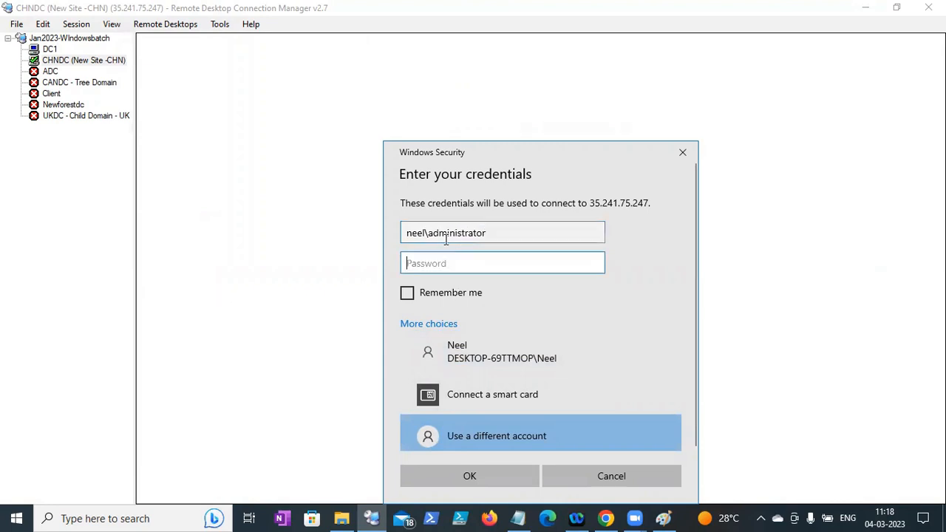
pyautogui.write('***')
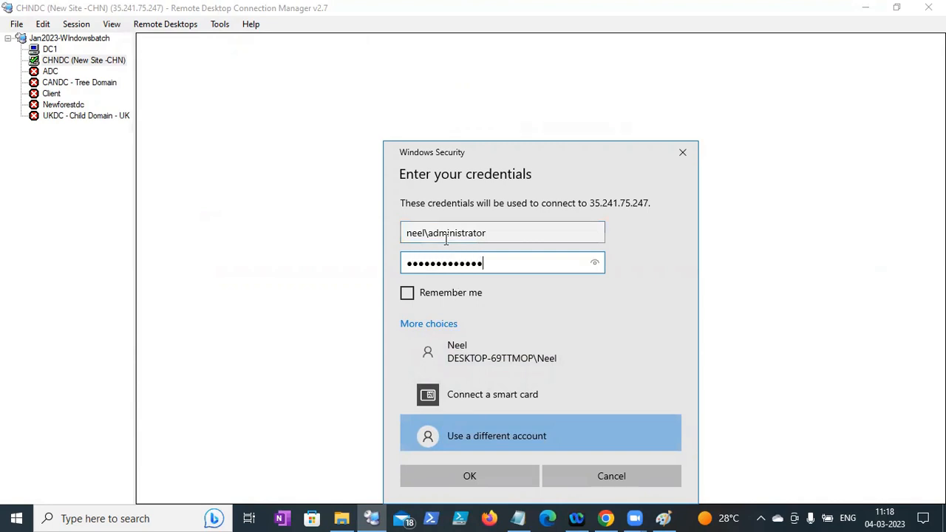
pyautogui.click(481, 480)
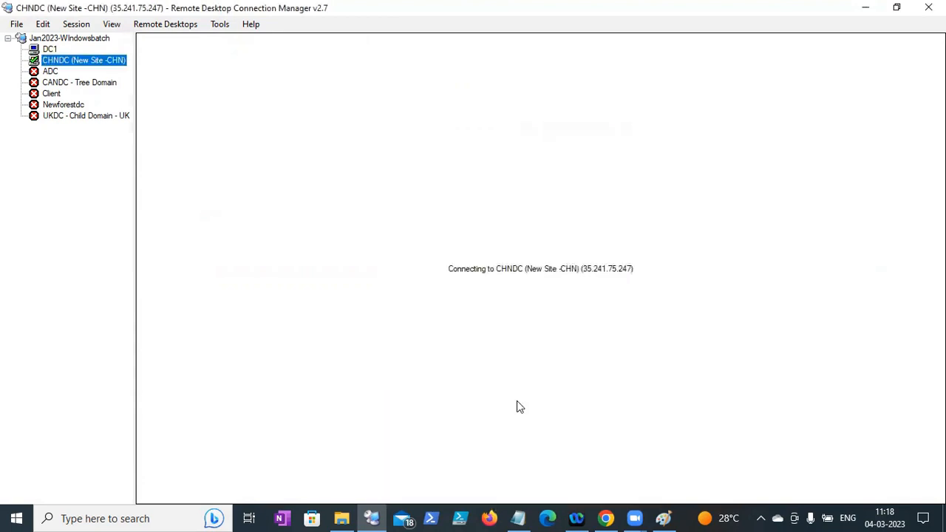
pyautogui.click(573, 388)
pyautogui.click(662, 518)
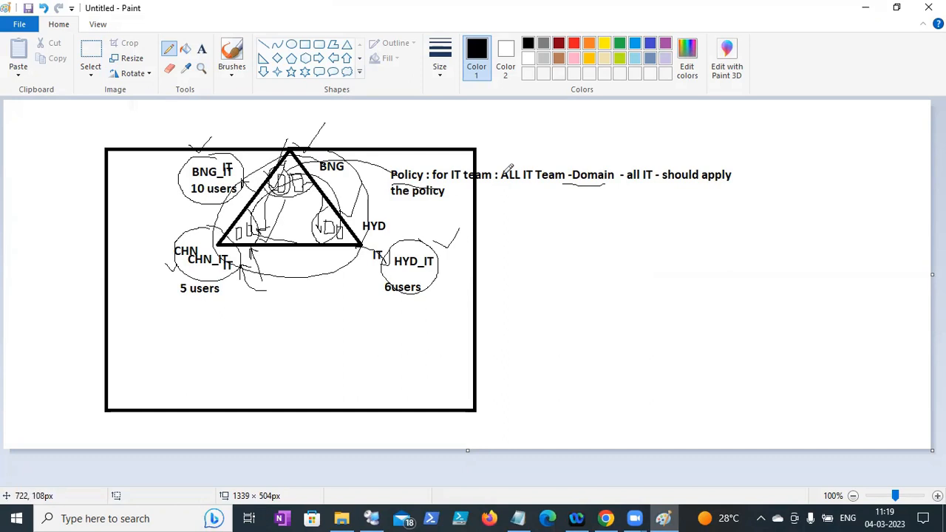
pyautogui.click(871, 8)
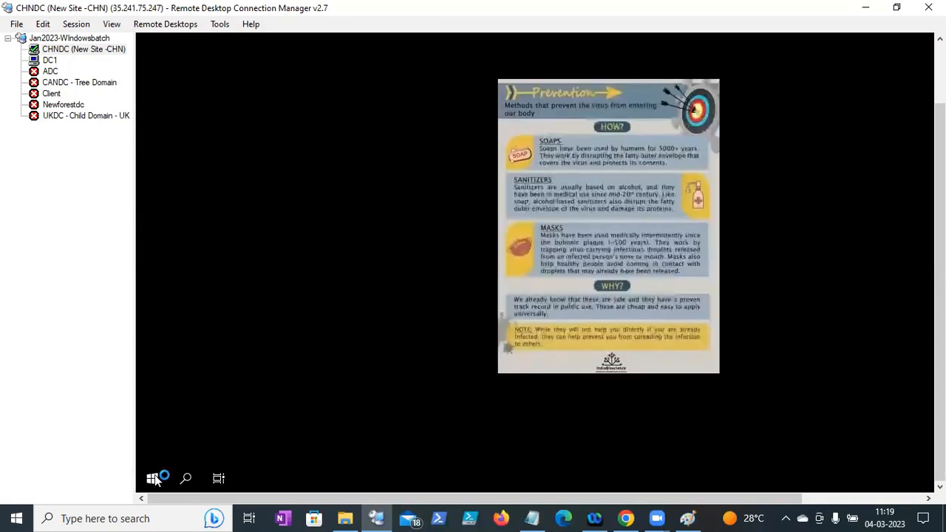
# - On CHNDC, run dsa.msc to open Active Directory Users and Computers
pyautogui.rightClick(153, 478)
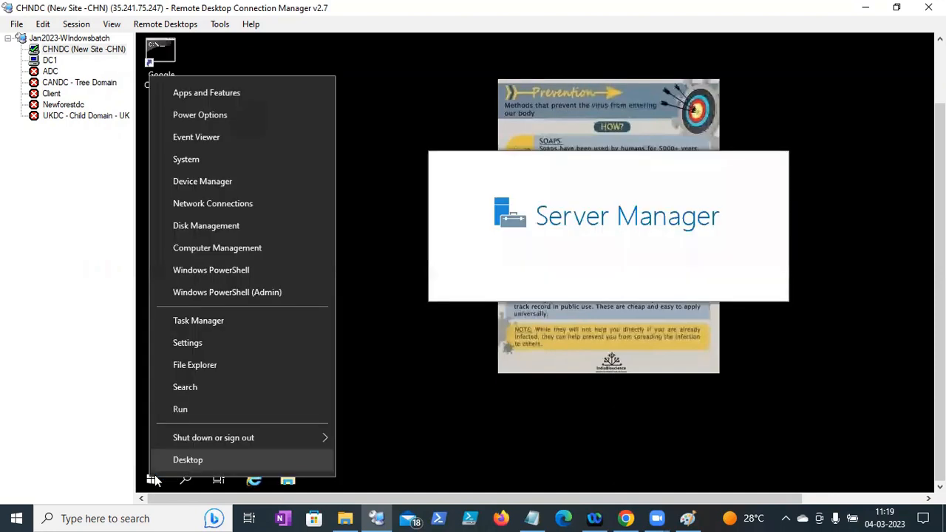
pyautogui.click(181, 411)
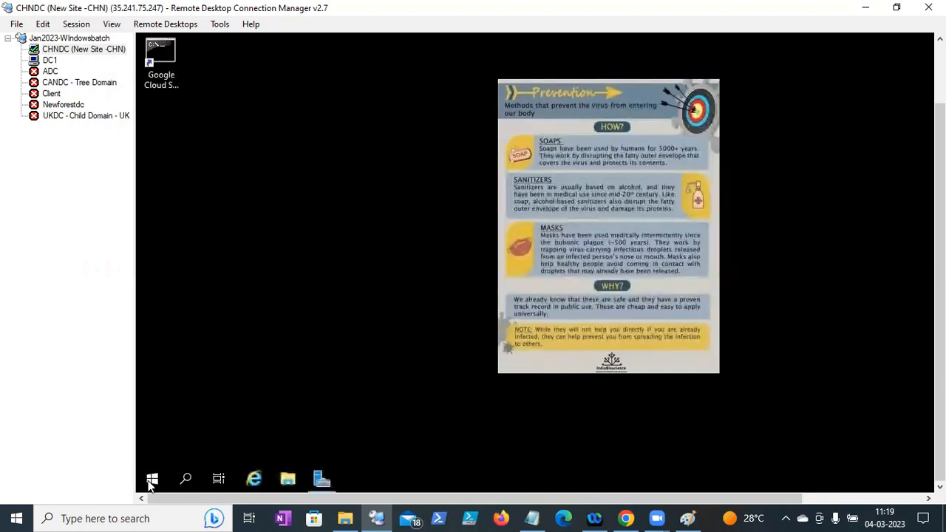
pyautogui.press('super+x')
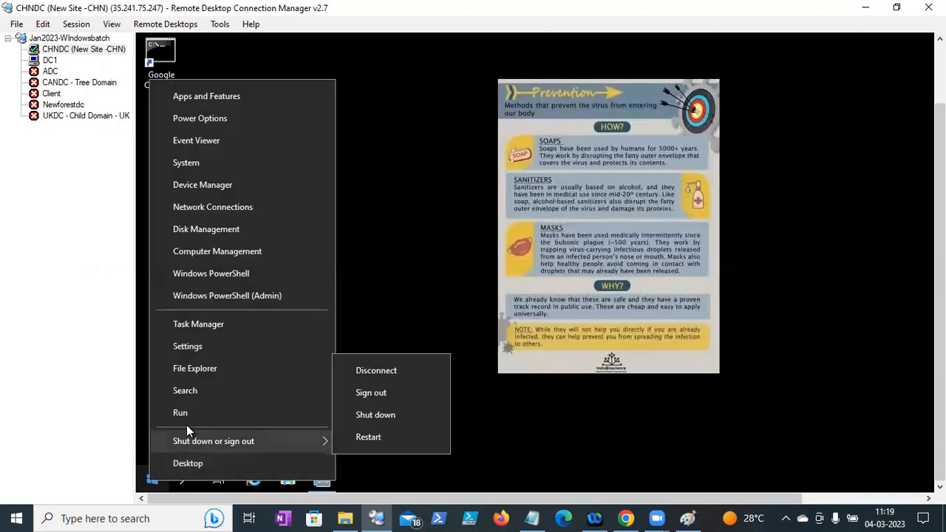
pyautogui.click(188, 415)
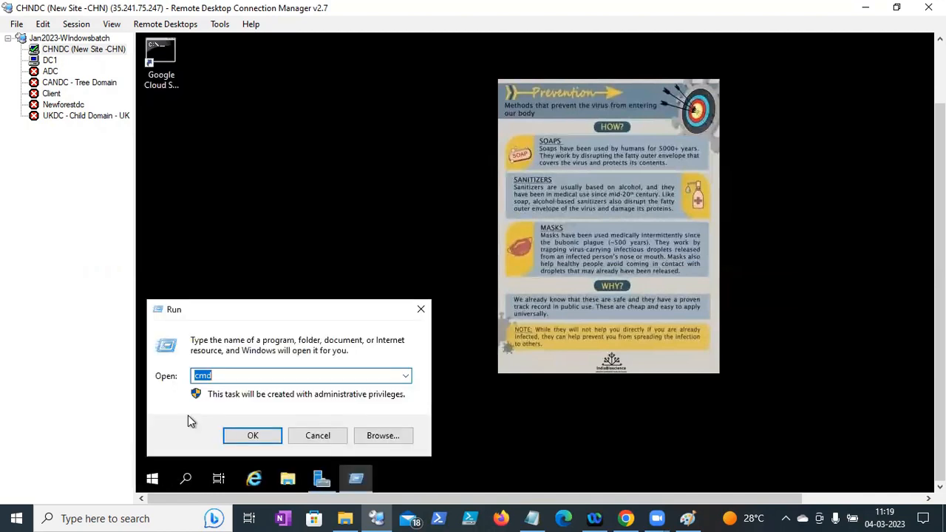
pyautogui.write('dsa.msc')
pyautogui.press('Return')
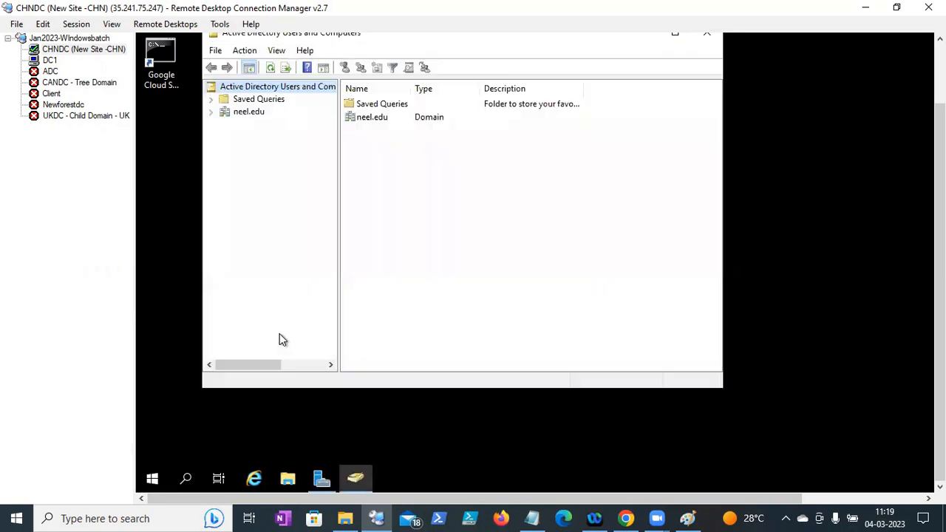
# - Expand neel.edu > CHN and select the IT OU to list CHN_IT_001 and CHN_IT_002
pyautogui.click(212, 112)
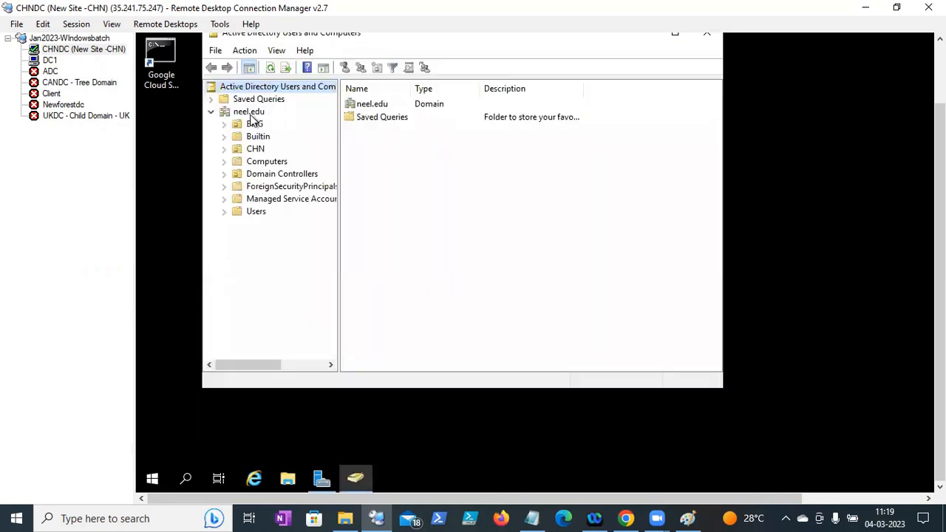
pyautogui.click(255, 150)
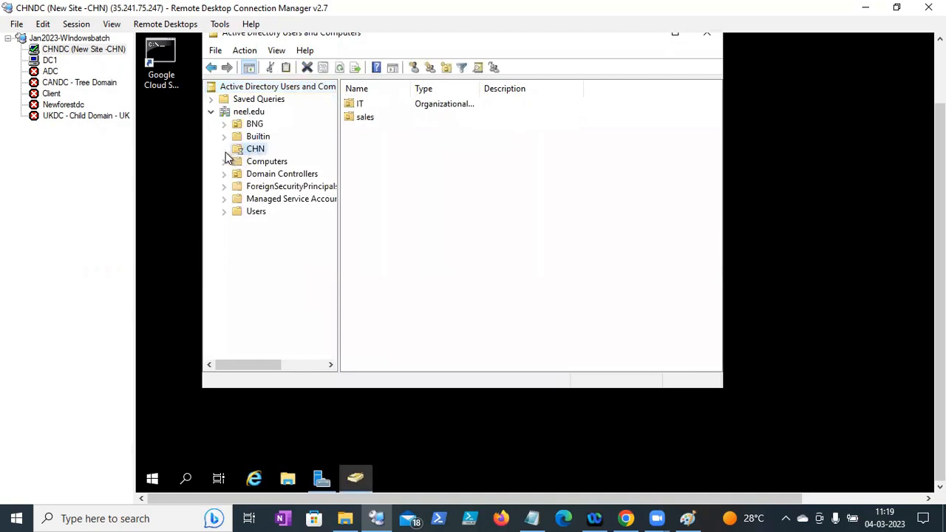
pyautogui.click(225, 150)
pyautogui.click(262, 162)
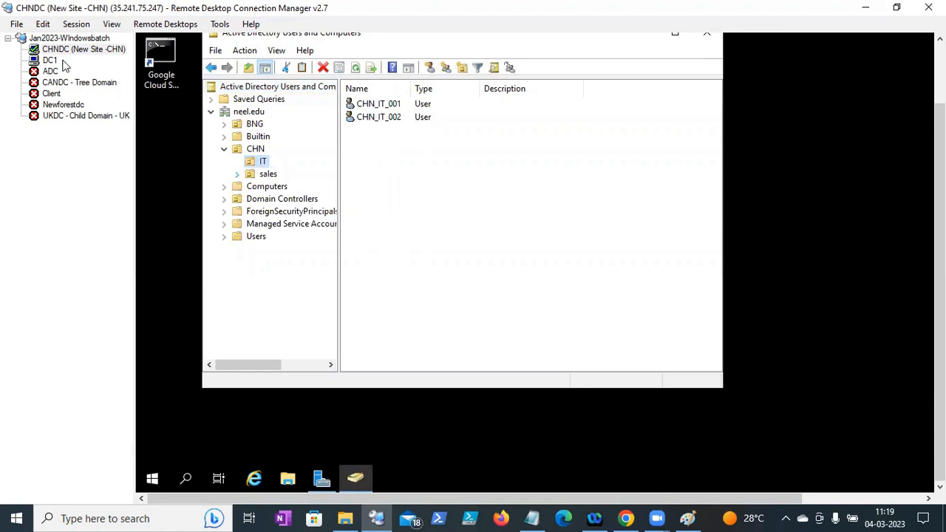
pyautogui.click(56, 62)
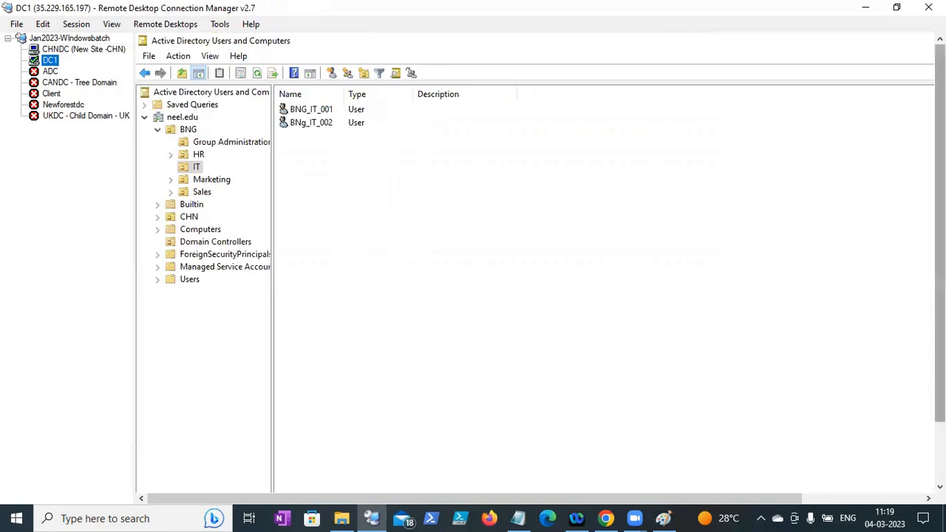
# - Scroll the DC1 session's BNG IT user list, then bring the Notes file in Notepad to the front
pyautogui.moveTo(939, 261); pyautogui.dragTo(939, 328)
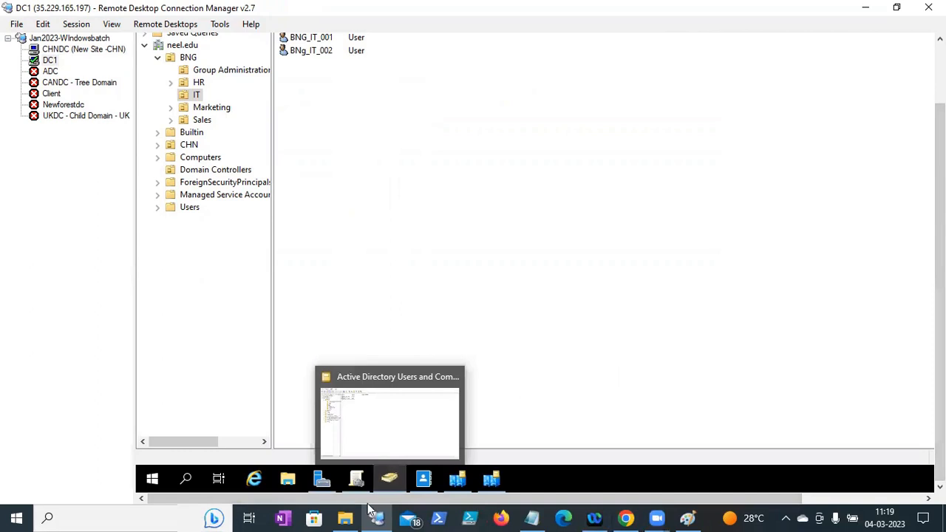
pyautogui.click(531, 518)
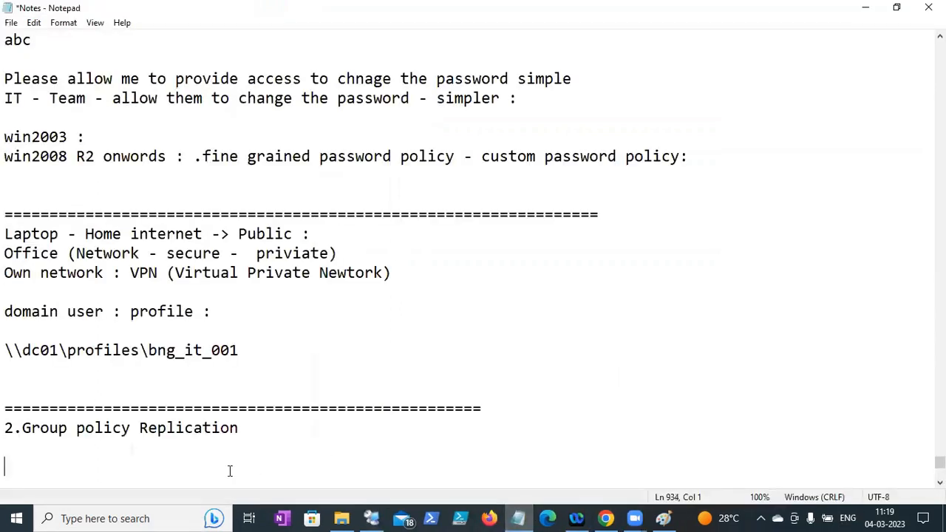
# - Type 'Control panel restrict' under the '2.Group policy Replication' heading, correcting the typos
pyautogui.write('Control panet')
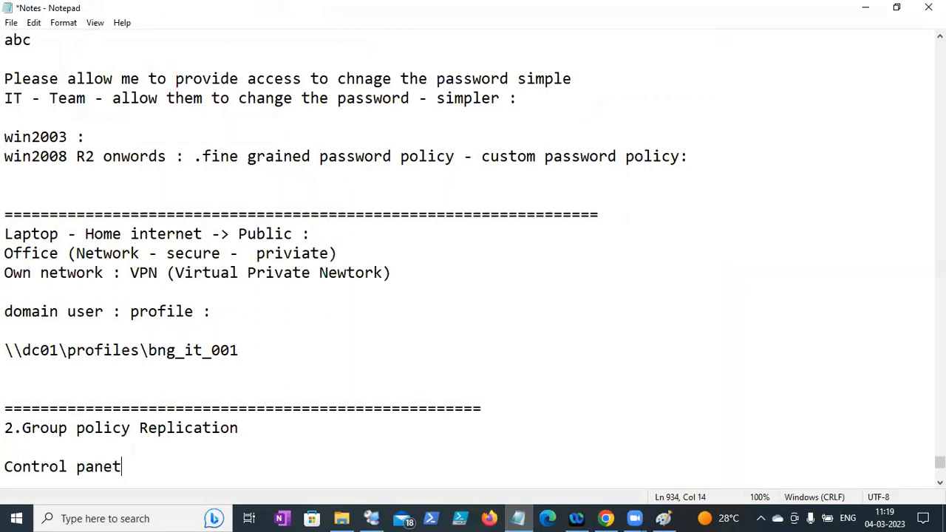
pyautogui.press('BackSpace')
pyautogui.write('n not access')
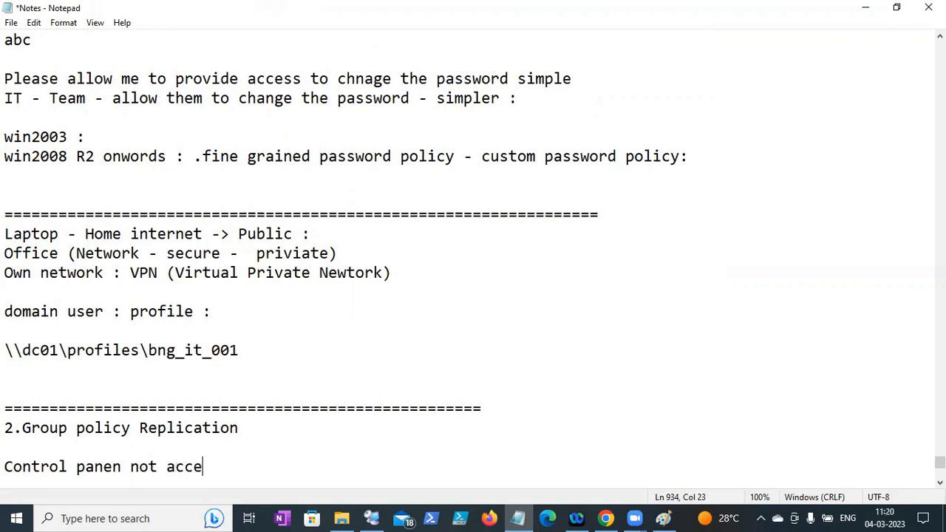
pyautogui.press('BackSpace')
pyautogui.press('BackSpace')
pyautogui.press('BackSpace')
pyautogui.press('BackSpace')
pyautogui.press('BackSpace')
pyautogui.press('BackSpace')
pyautogui.press('BackSpace')
pyautogui.press('BackSpace')
pyautogui.press('BackSpace')
pyautogui.press('BackSpace')
pyautogui.write('l restrict')
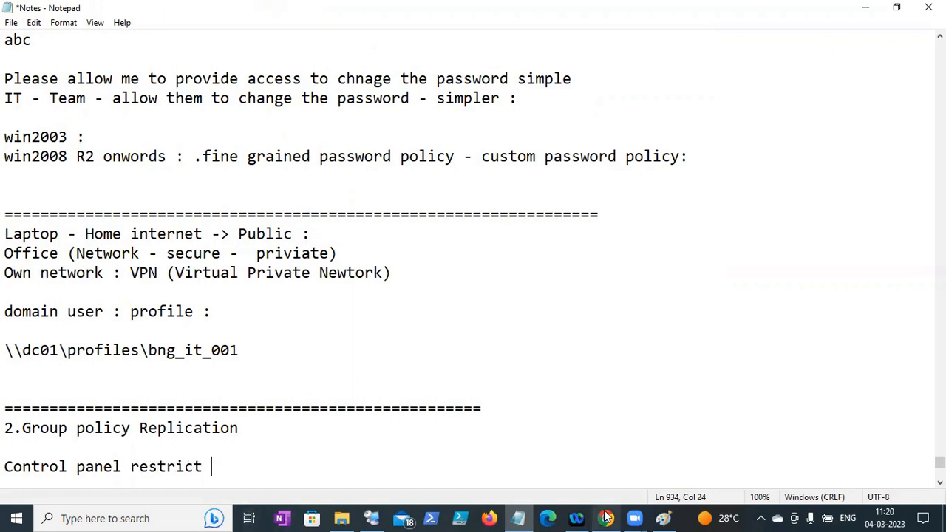
pyautogui.click(371, 518)
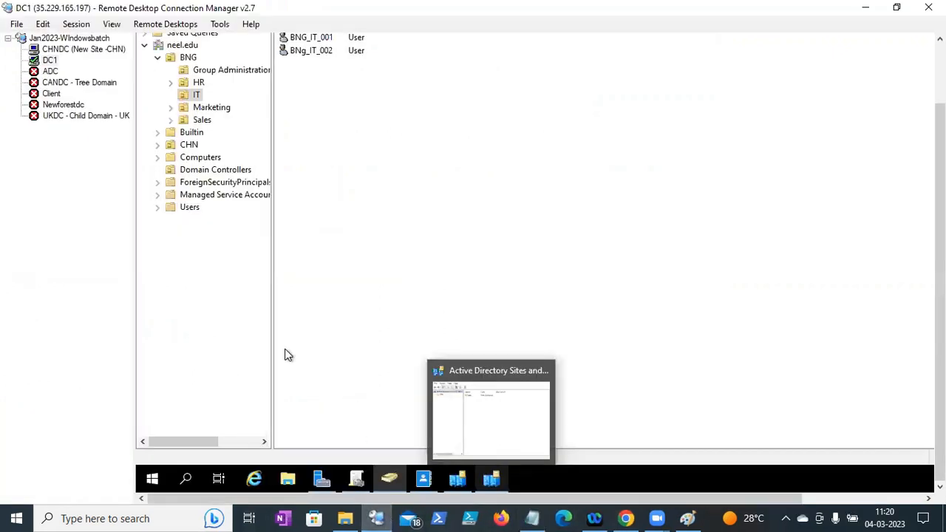
# - Create a new GPO named 'ALL IT- Control panel restrict' under Group Policy Objects
pyautogui.click(362, 480)
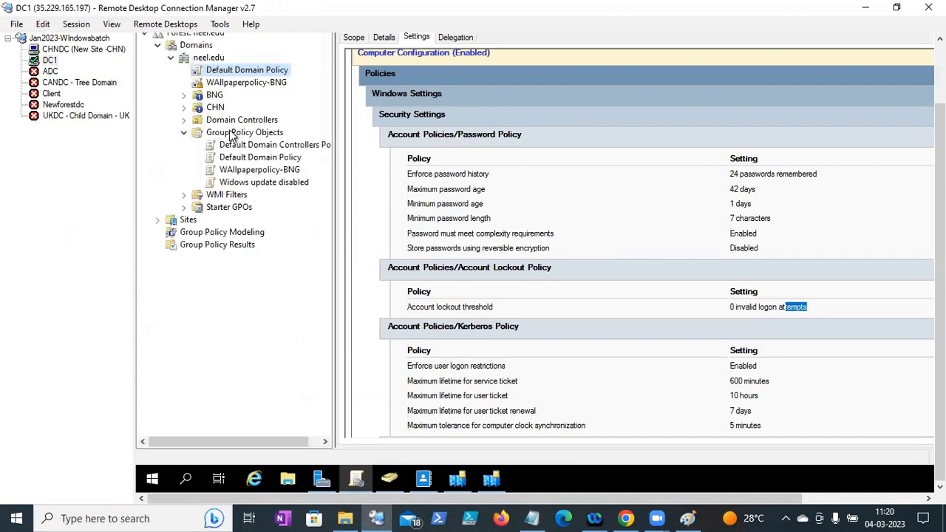
pyautogui.rightClick(232, 135)
pyautogui.click(243, 140)
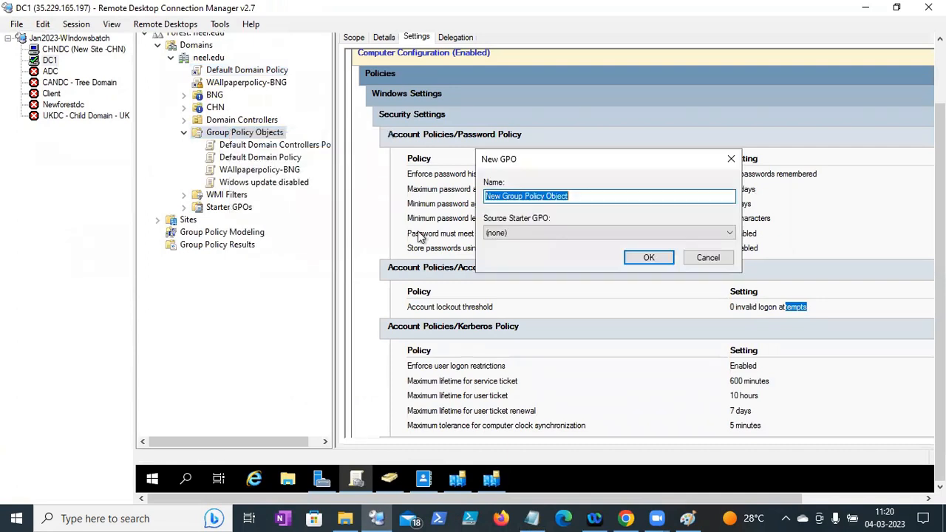
pyautogui.write('ALL IT- Control panel restrict')
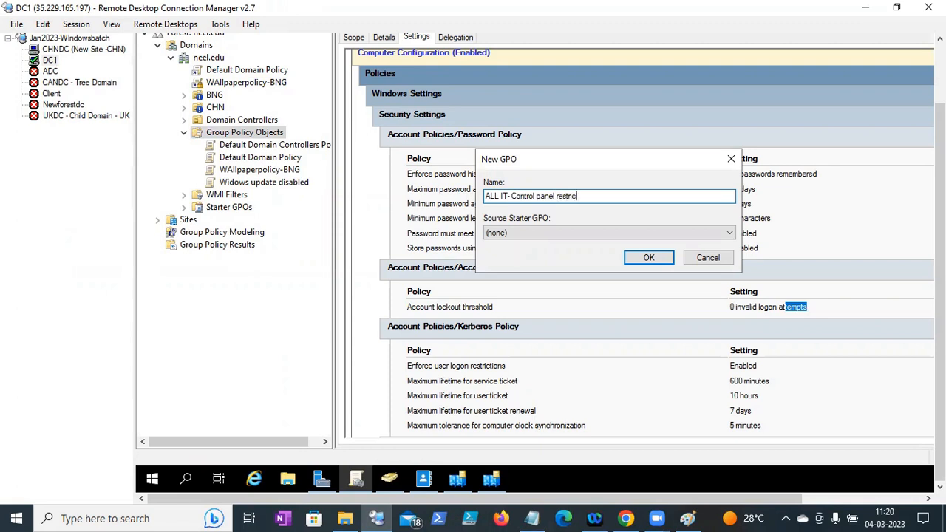
pyautogui.click(639, 258)
# - Turn off Block Inheritance on the CHN OU and expand the CHN and BNG OUs
pyautogui.moveTo(939, 292); pyautogui.dragTo(940, 252)
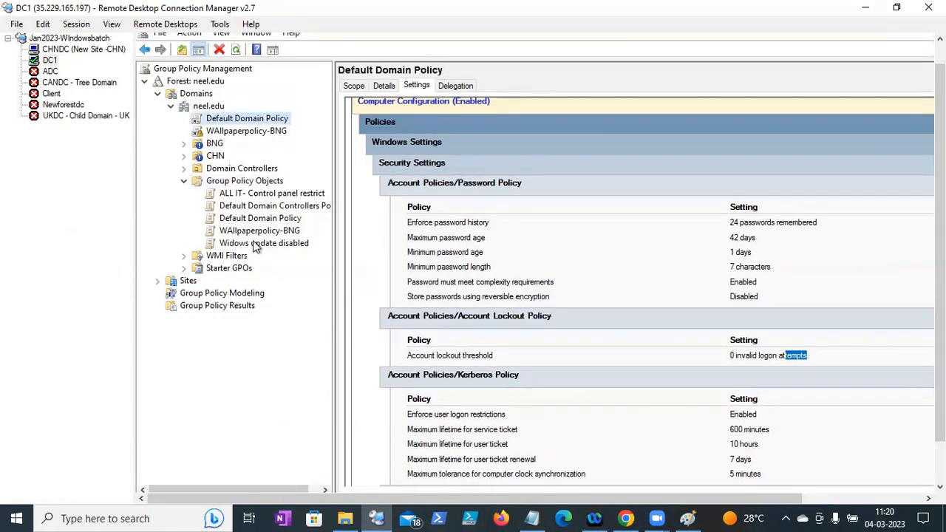
pyautogui.moveTo(335, 238); pyautogui.dragTo(406, 230)
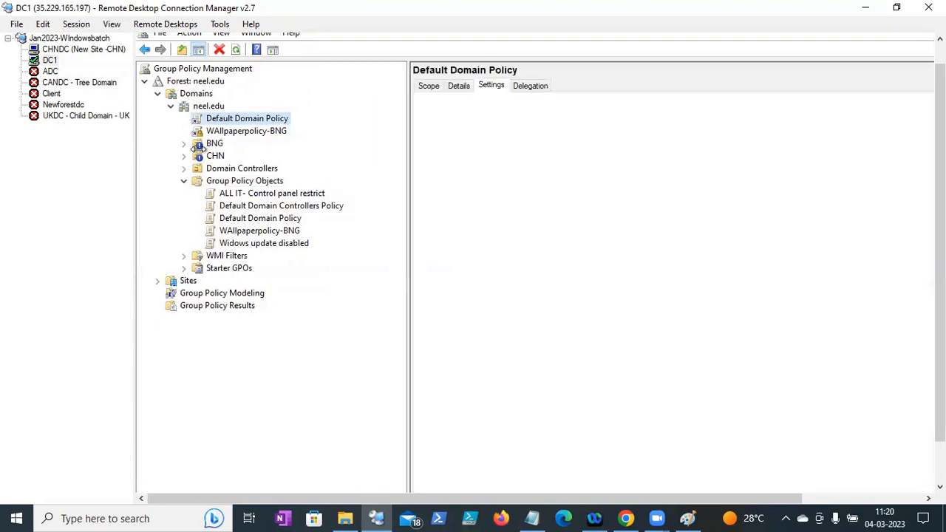
pyautogui.rightClick(207, 145)
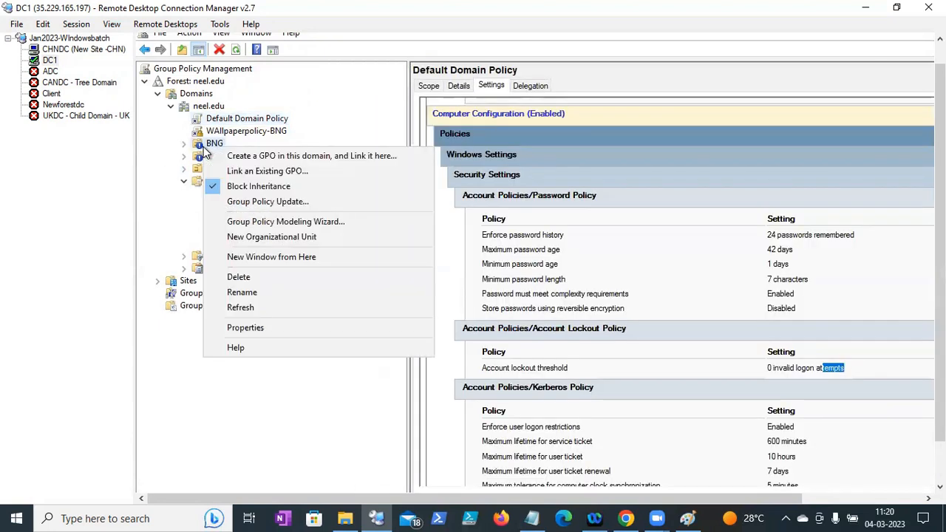
pyautogui.press('Escape')
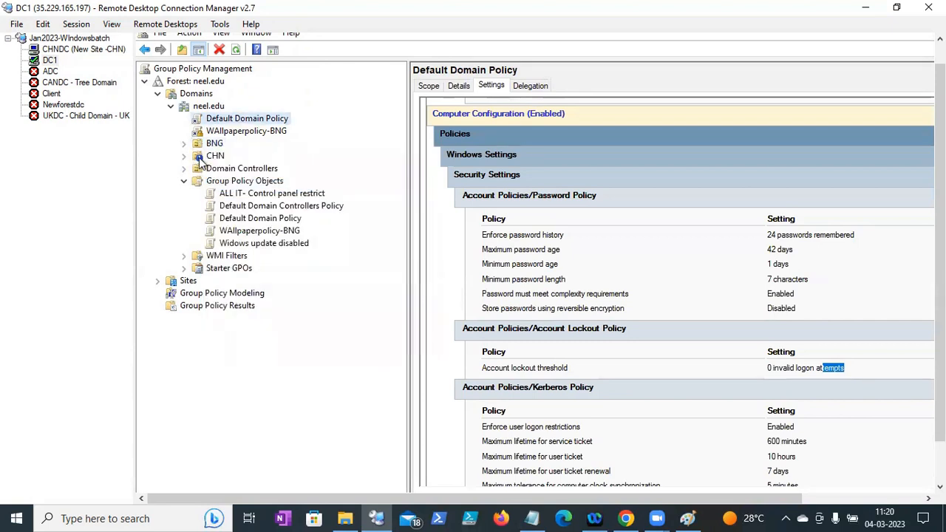
pyautogui.rightClick(205, 156)
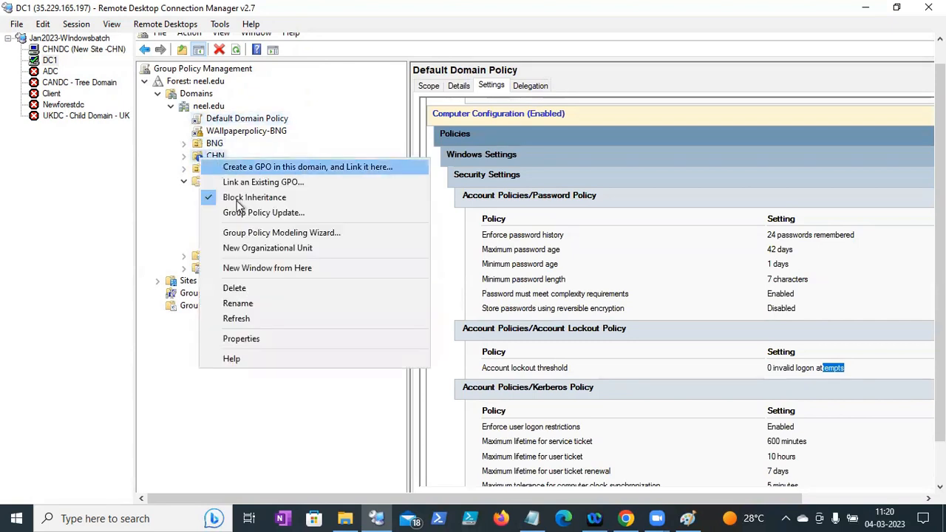
pyautogui.click(226, 199)
pyautogui.click(184, 156)
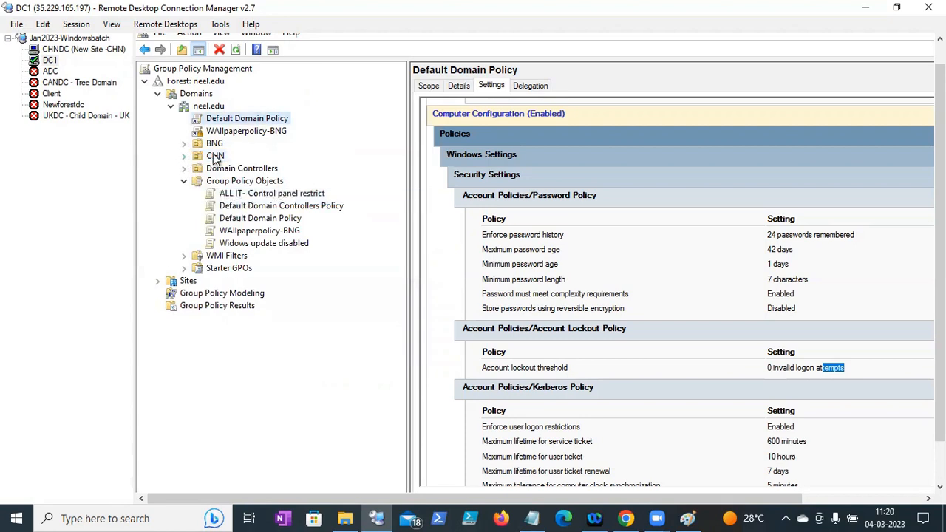
pyautogui.click(184, 143)
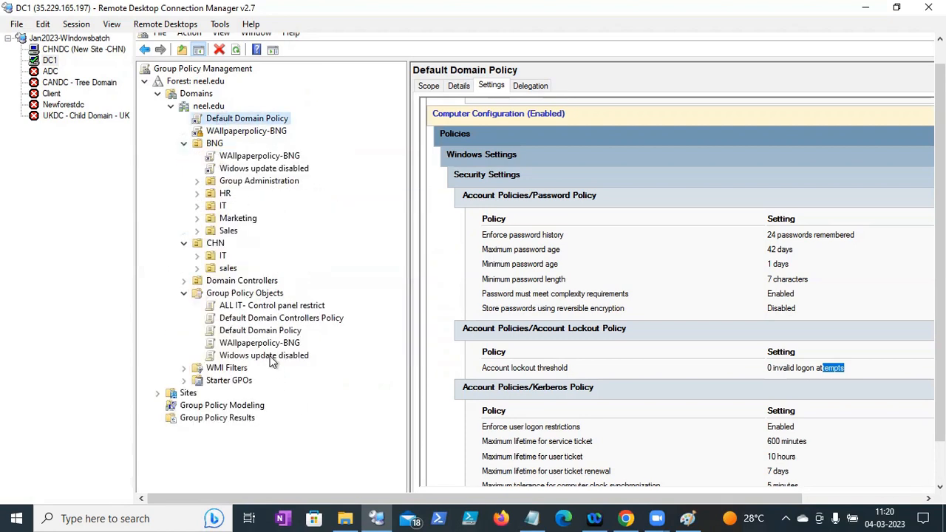
# - Edit 'ALL IT- Control panel restrict' and expand User Configuration > Administrative Templates > Control Panel, maximized
pyautogui.rightClick(265, 307)
pyautogui.click(286, 314)
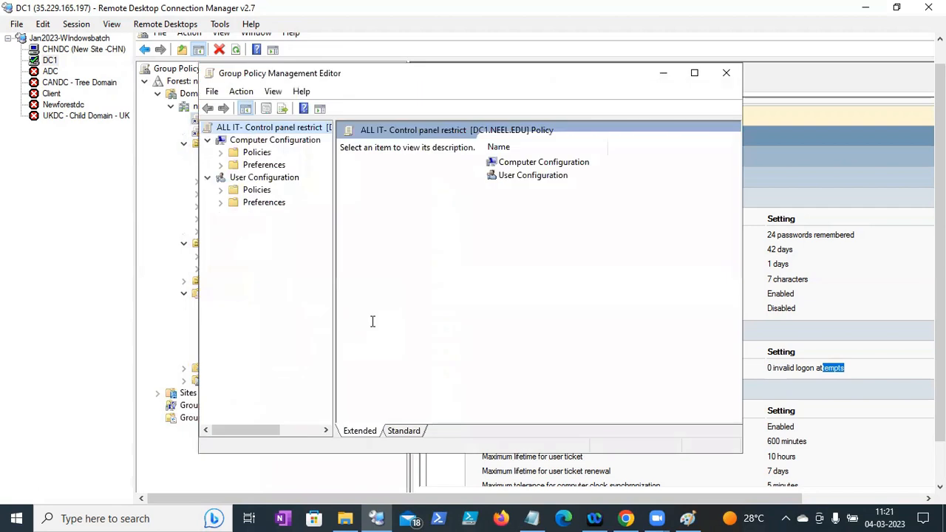
pyautogui.click(221, 190)
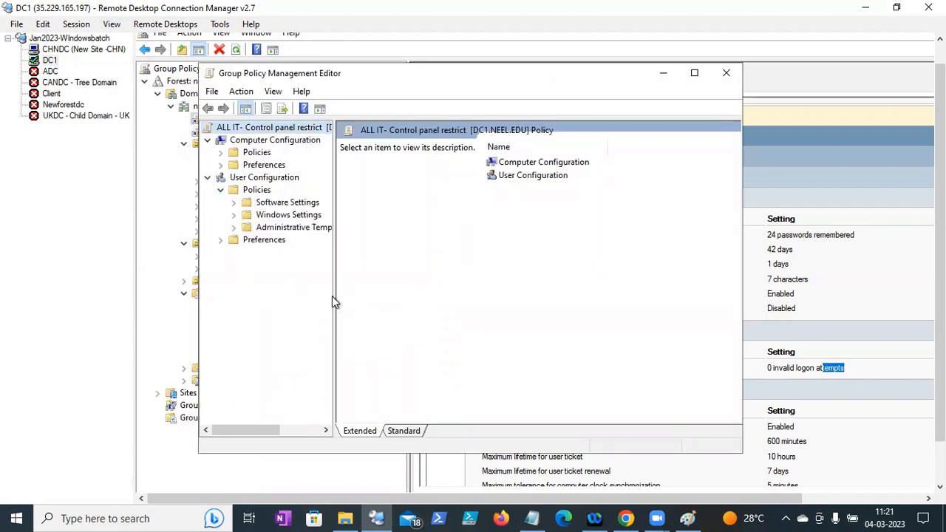
pyautogui.moveTo(335, 299); pyautogui.dragTo(385, 294)
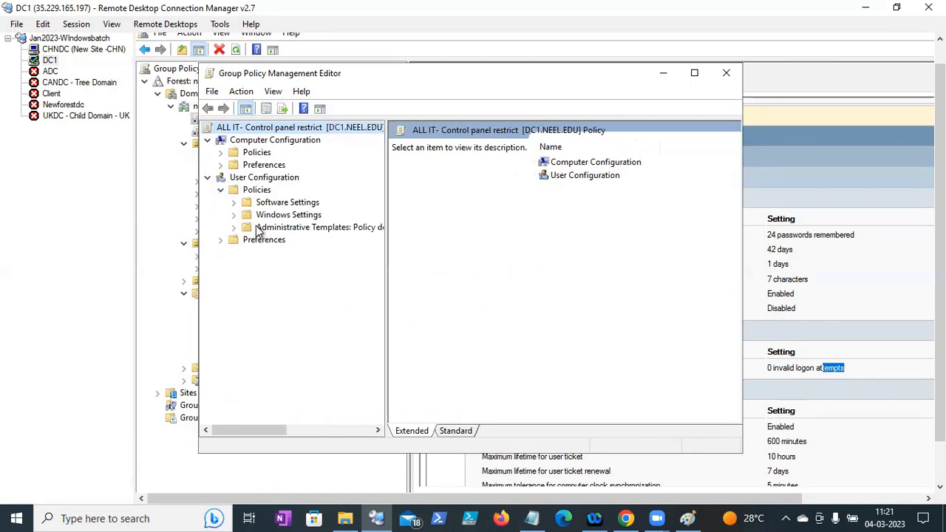
pyautogui.click(233, 214)
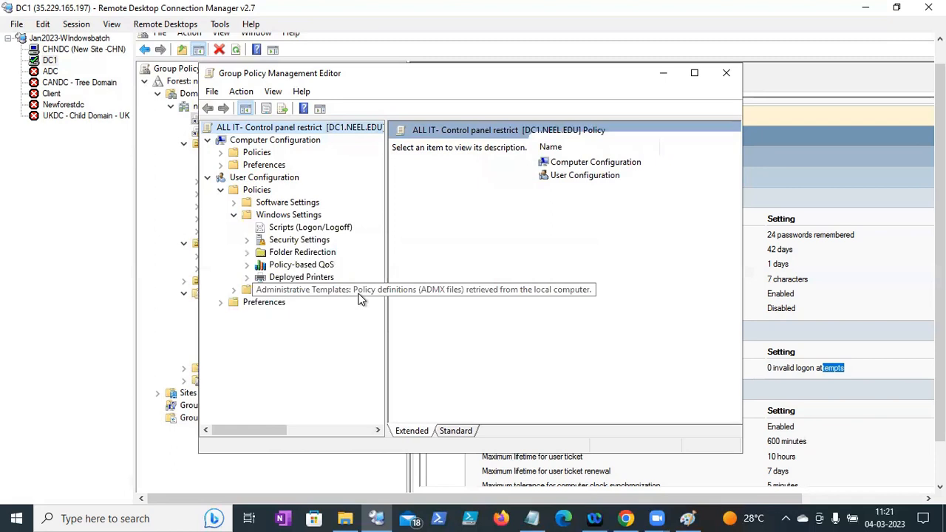
pyautogui.click(234, 214)
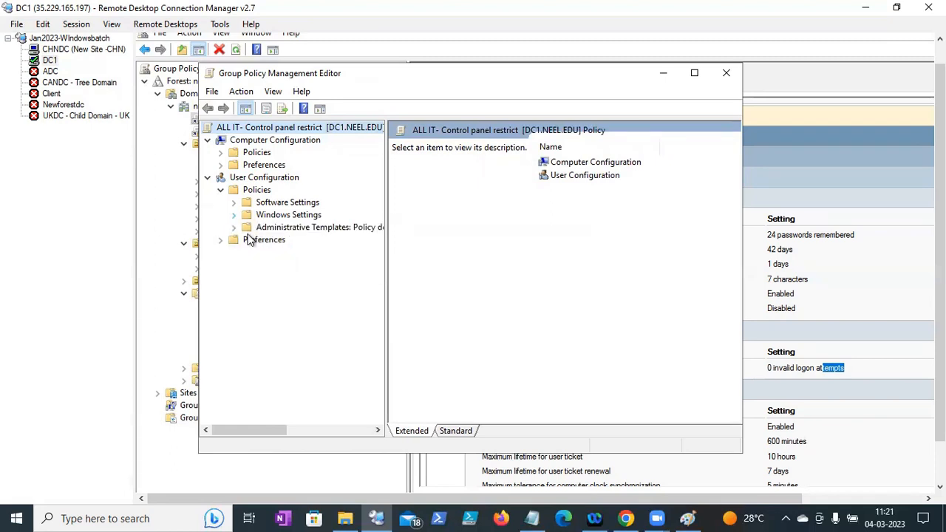
pyautogui.click(235, 228)
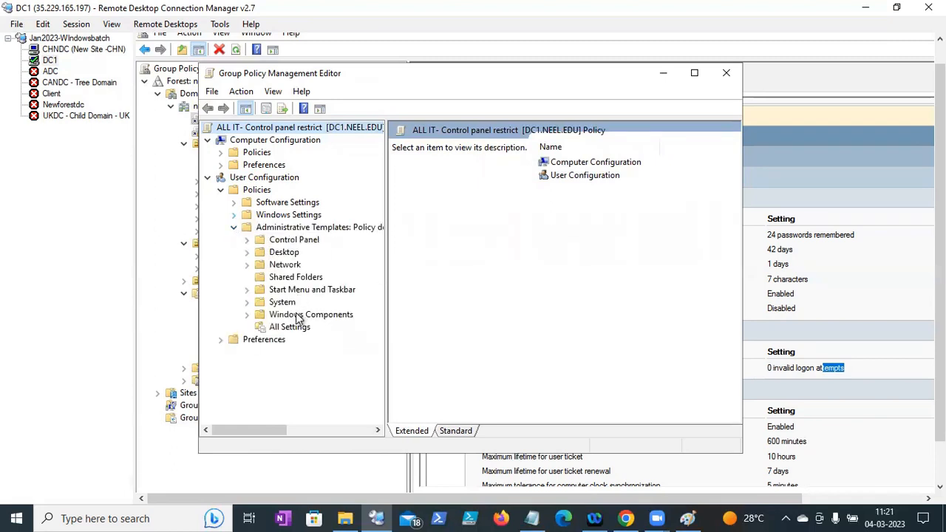
pyautogui.click(248, 240)
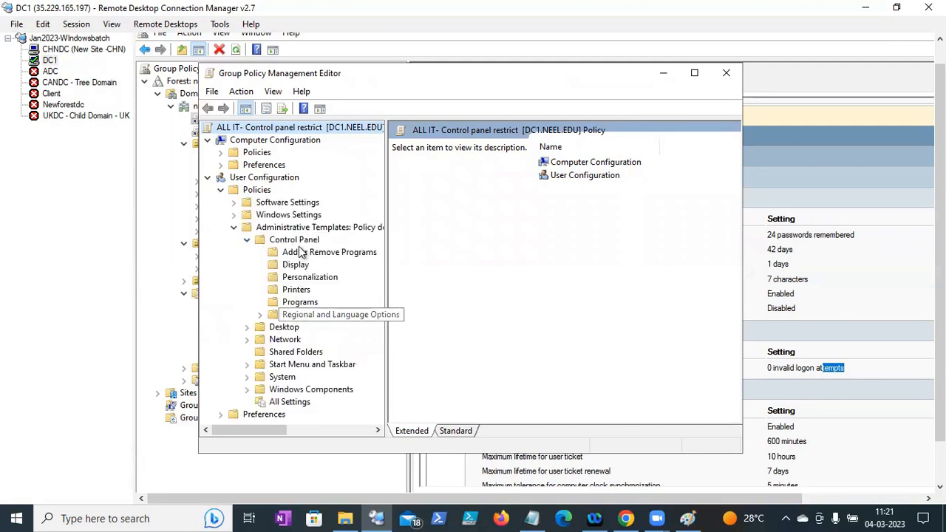
pyautogui.click(300, 241)
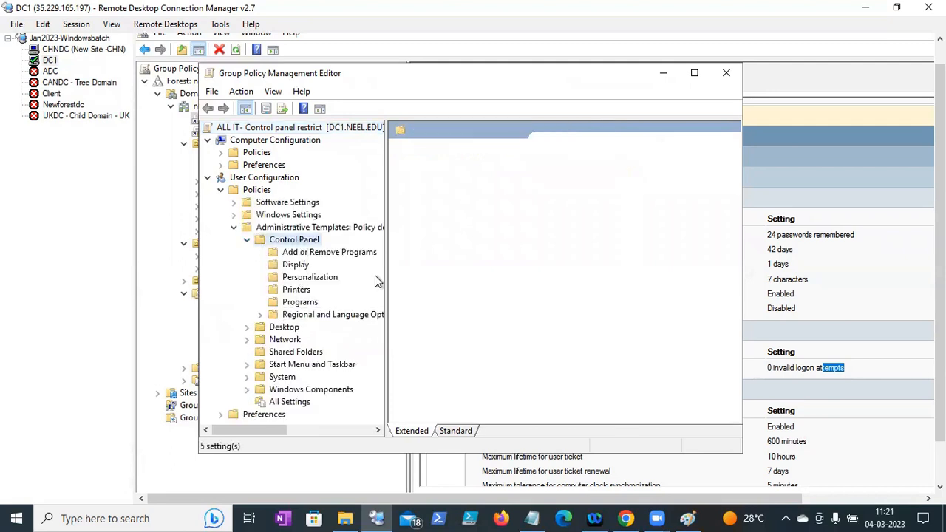
pyautogui.click(695, 72)
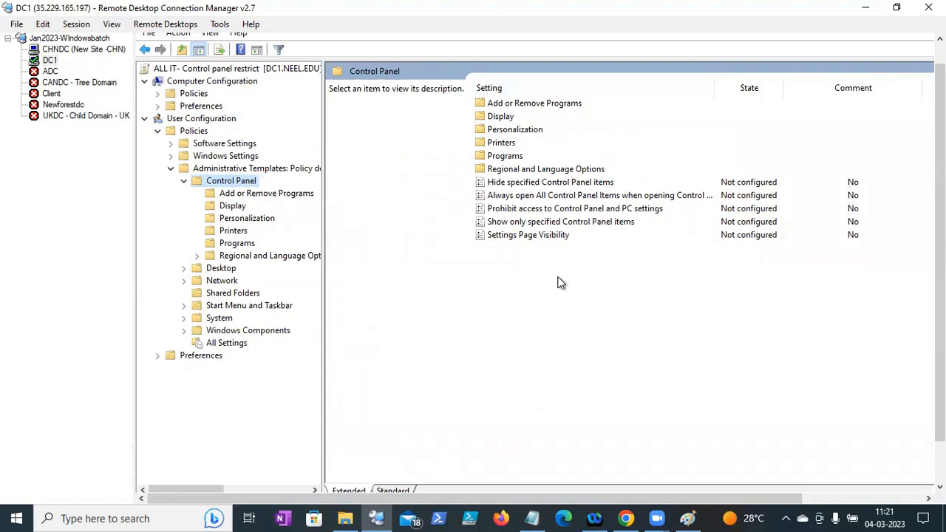
# - Set 'Prohibit access to Control Panel and PC settings' to Enabled and exit the editor
pyautogui.click(544, 211)
pyautogui.doubleClick(543, 211)
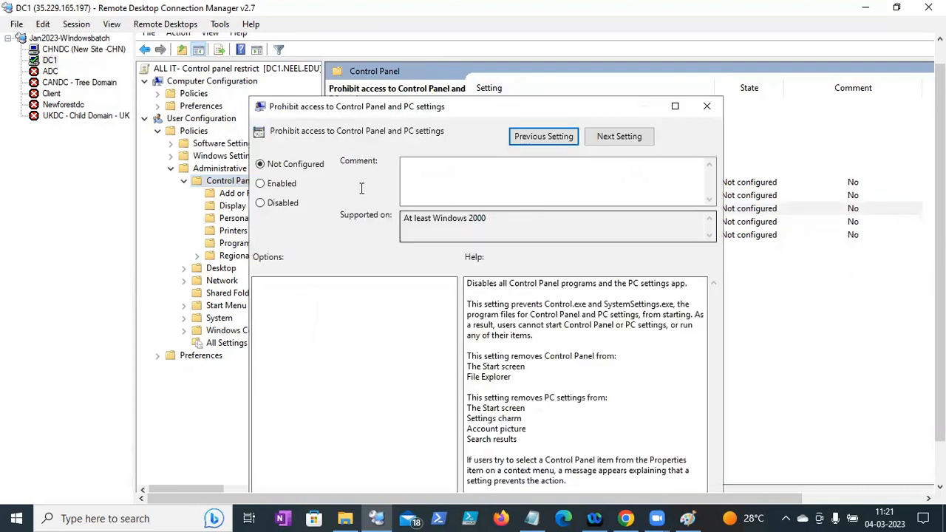
pyautogui.click(300, 186)
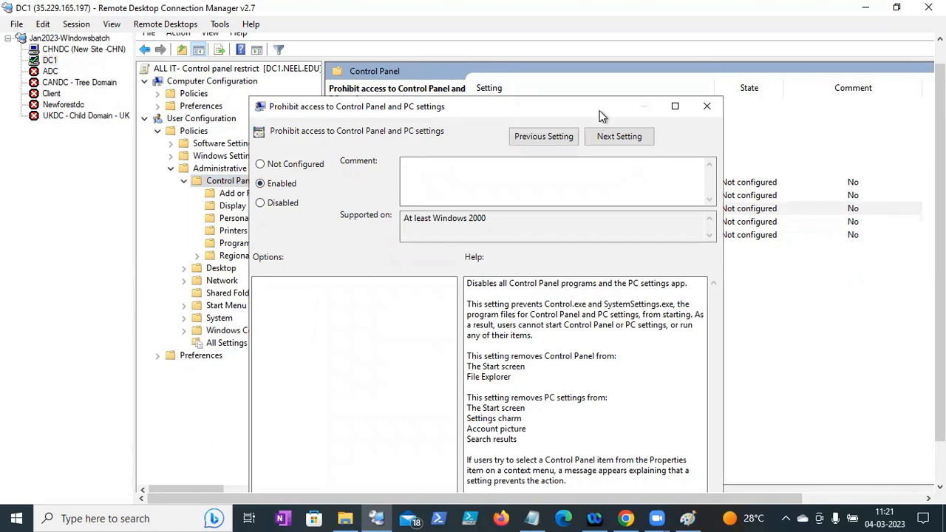
pyautogui.moveTo(606, 71); pyautogui.dragTo(613, 59)
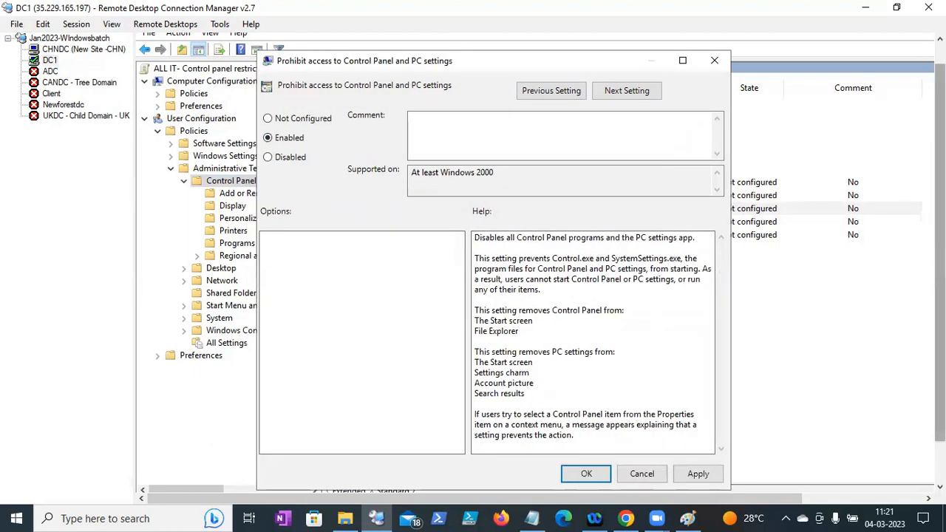
pyautogui.click(574, 443)
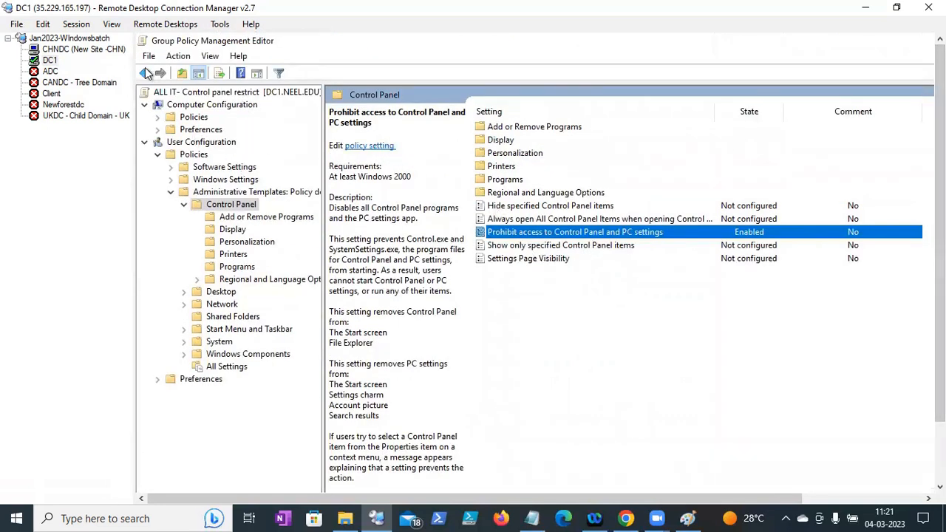
pyautogui.click(148, 56)
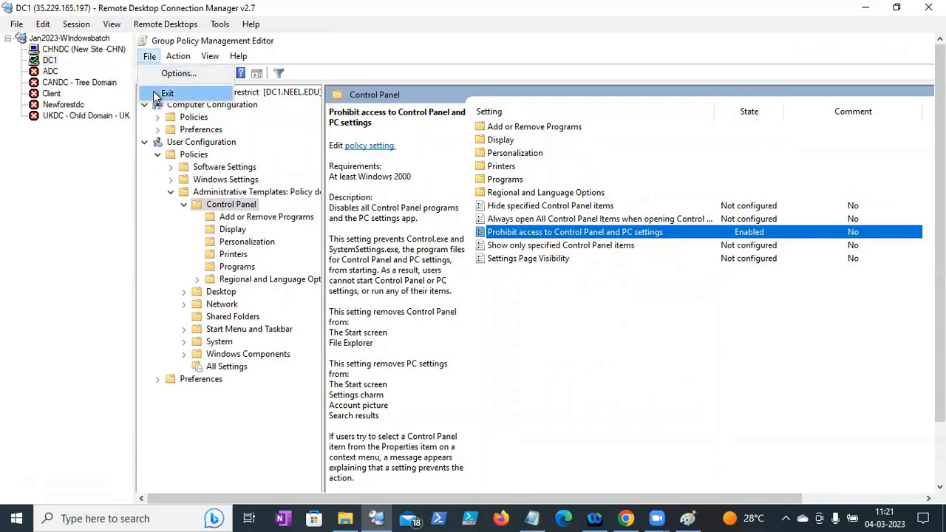
pyautogui.click(155, 95)
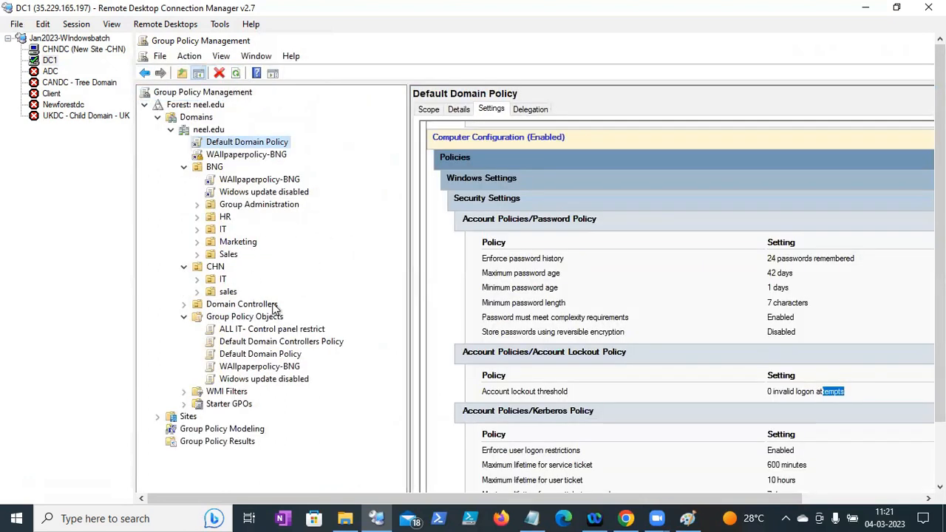
# - Display the ALL IT- Control panel restrict settings report, showing Prohibit access to Control Panel and PC settings Enabled
pyautogui.click(266, 330)
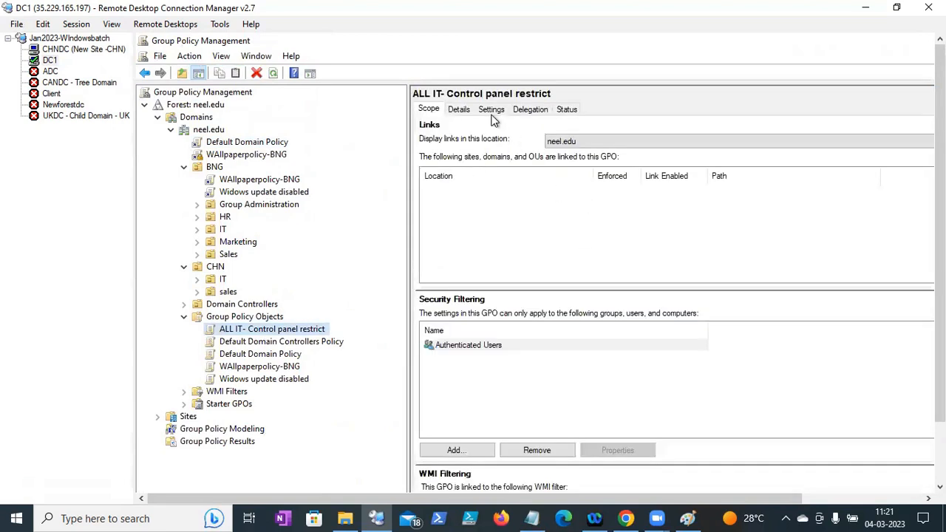
pyautogui.click(490, 109)
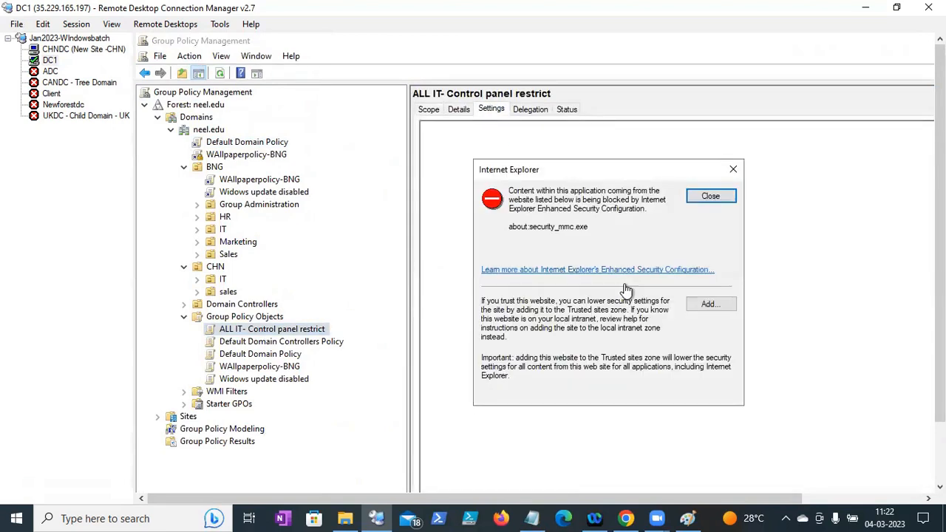
pyautogui.click(709, 197)
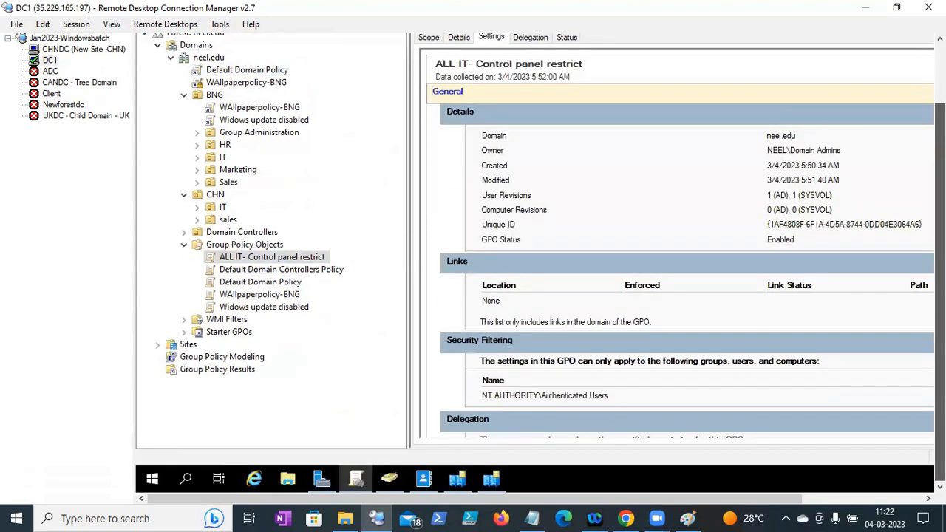
pyautogui.moveTo(939, 281)
pyautogui.mouseDown()
pyautogui.moveTo(939, 267)
pyautogui.moveTo(939, 282)
pyautogui.mouseUp()
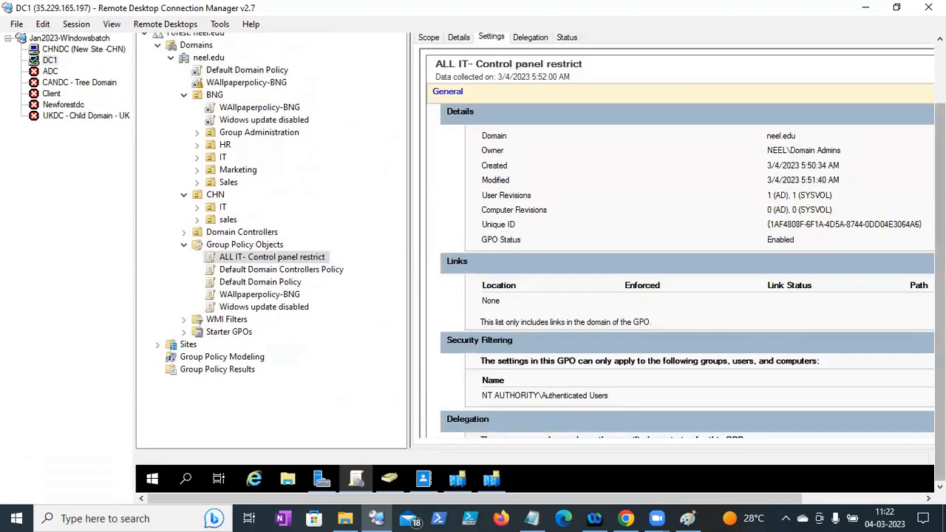
pyautogui.moveTo(603, 499); pyautogui.dragTo(806, 465)
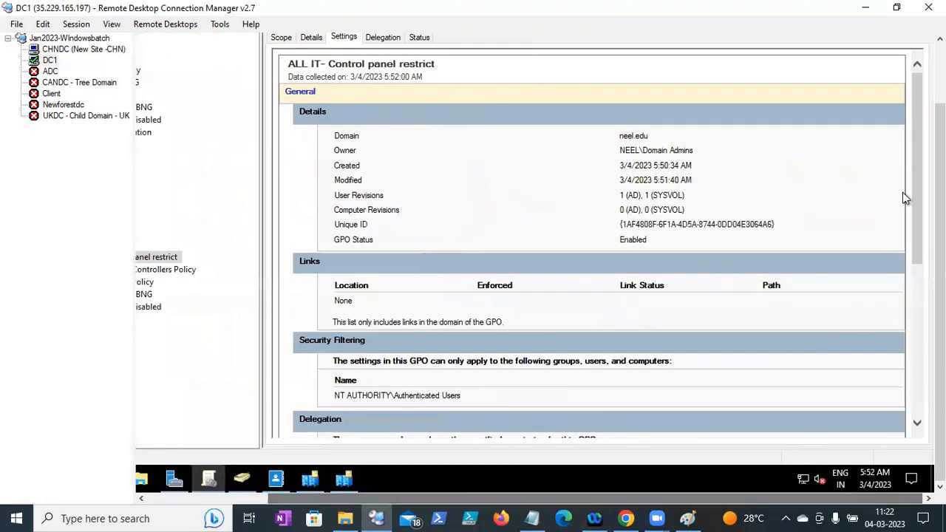
pyautogui.moveTo(915, 182); pyautogui.dragTo(913, 341)
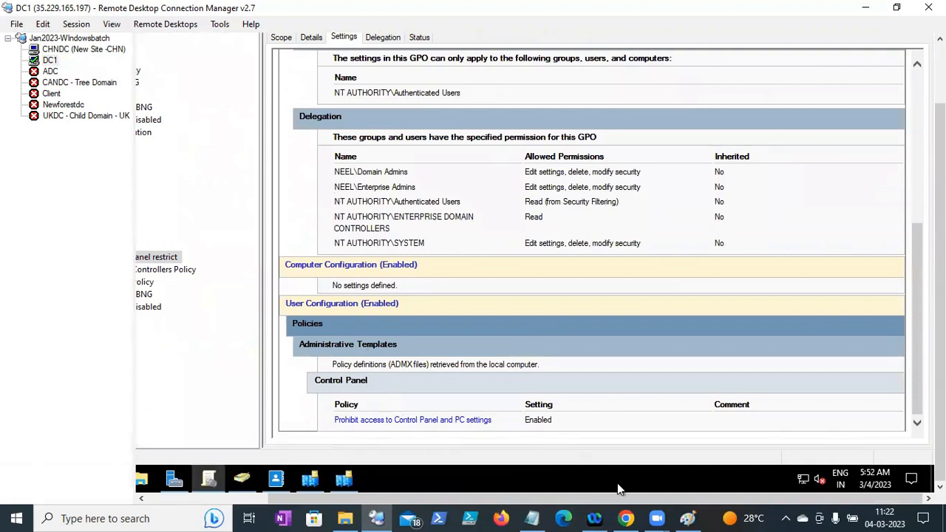
pyautogui.moveTo(595, 501); pyautogui.dragTo(464, 436)
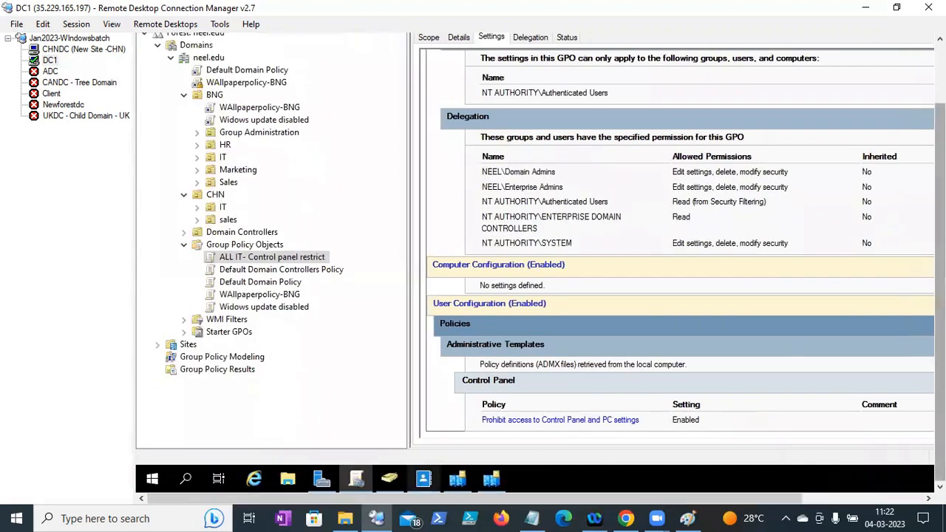
pyautogui.moveTo(940, 310); pyautogui.dragTo(939, 244)
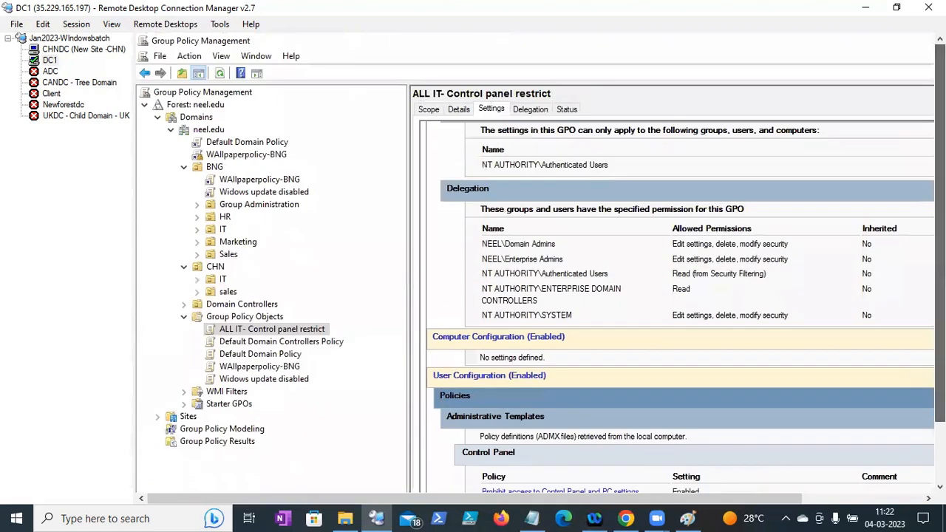
# - Underline the 'ALL IT Team -Domain - all IT' note in the Paint diagram, then minimize Paint
pyautogui.click(688, 518)
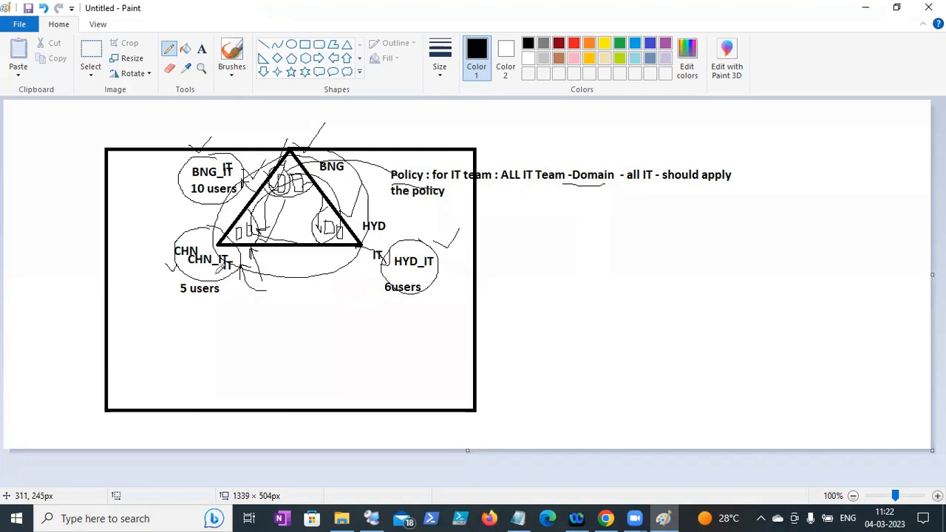
pyautogui.moveTo(512, 191); pyautogui.dragTo(678, 180)
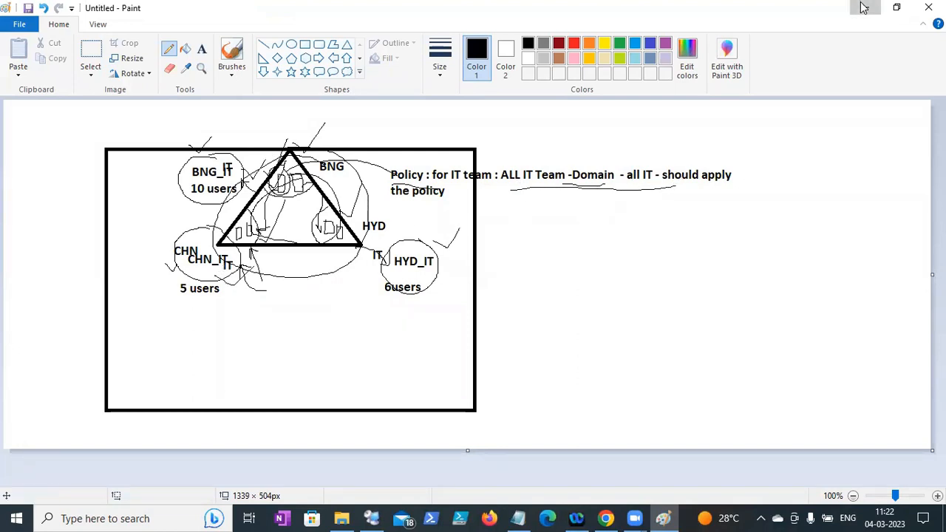
pyautogui.click(866, 8)
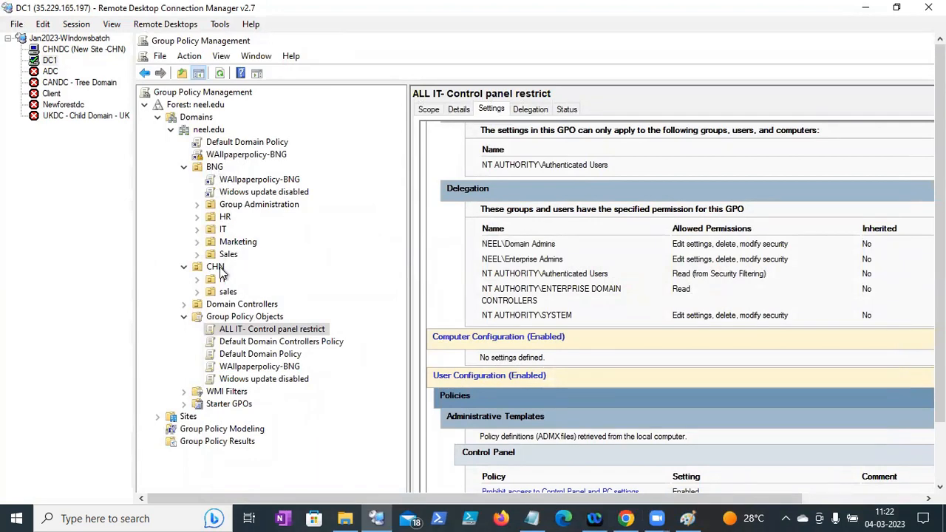
# - Link the existing ALL IT- Control panel restrict GPO to the neel.edu domain
pyautogui.rightClick(219, 135)
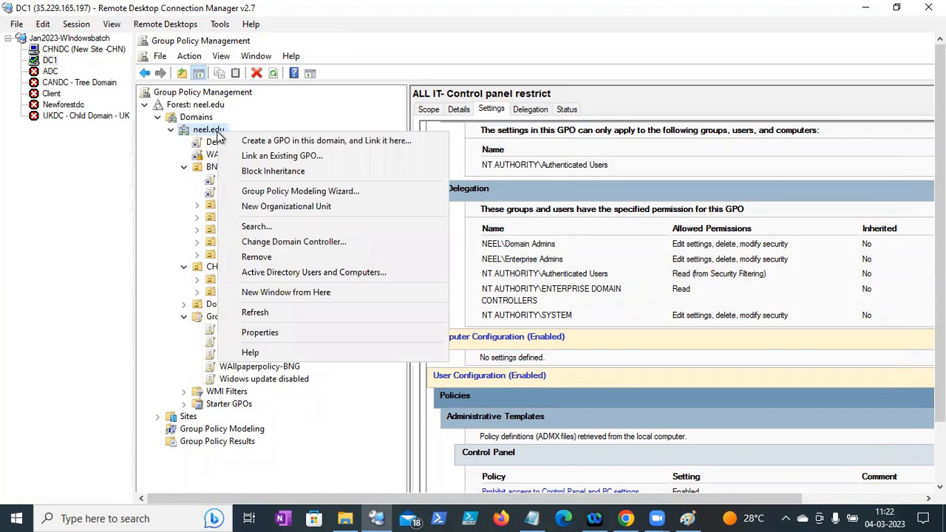
pyautogui.click(233, 155)
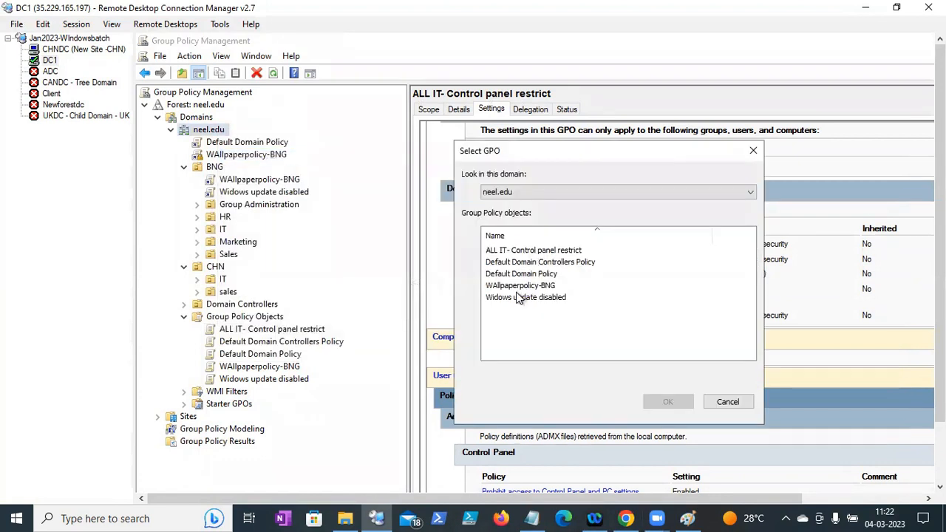
pyautogui.click(509, 254)
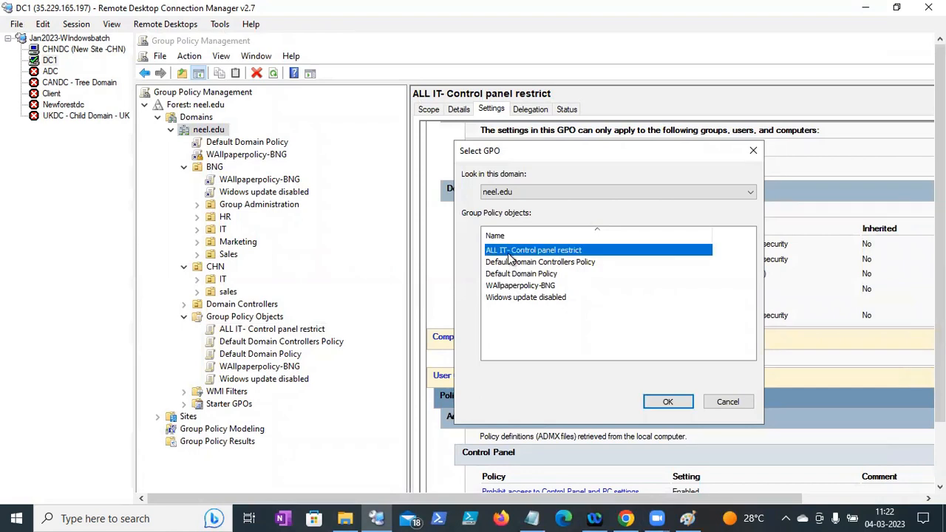
pyautogui.click(667, 403)
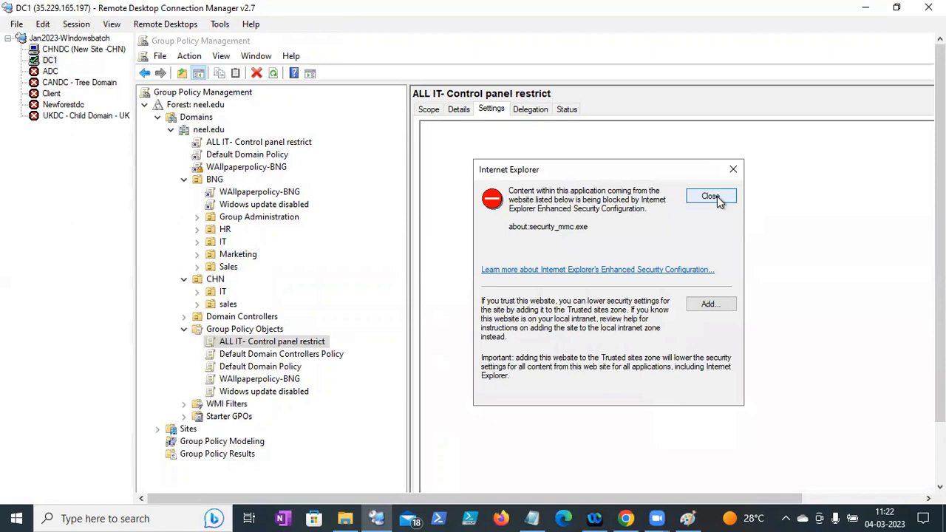
pyautogui.click(711, 198)
pyautogui.moveTo(940, 196); pyautogui.dragTo(940, 260)
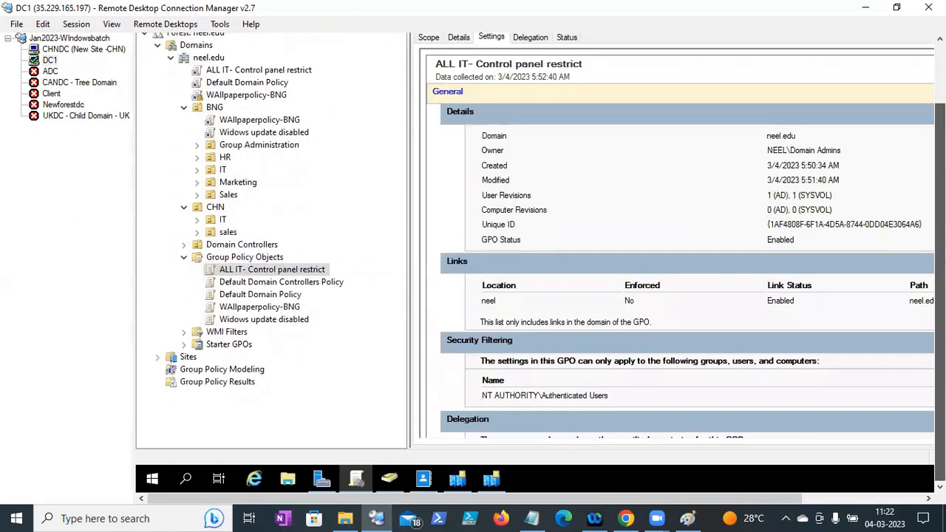
# - On DC1, run gpupdate /force from a Command Prompt, then switch to the CHNDC session
pyautogui.rightClick(154, 480)
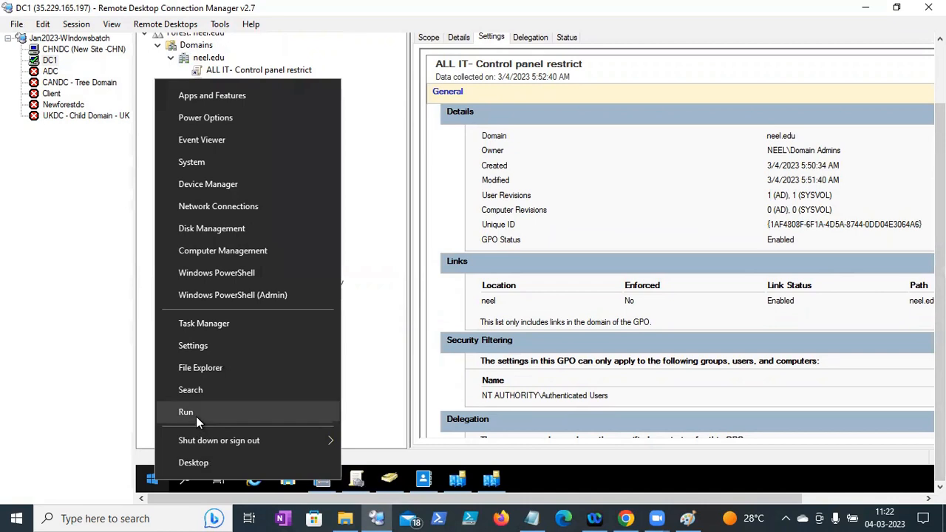
pyautogui.click(196, 416)
pyautogui.write('cmd')
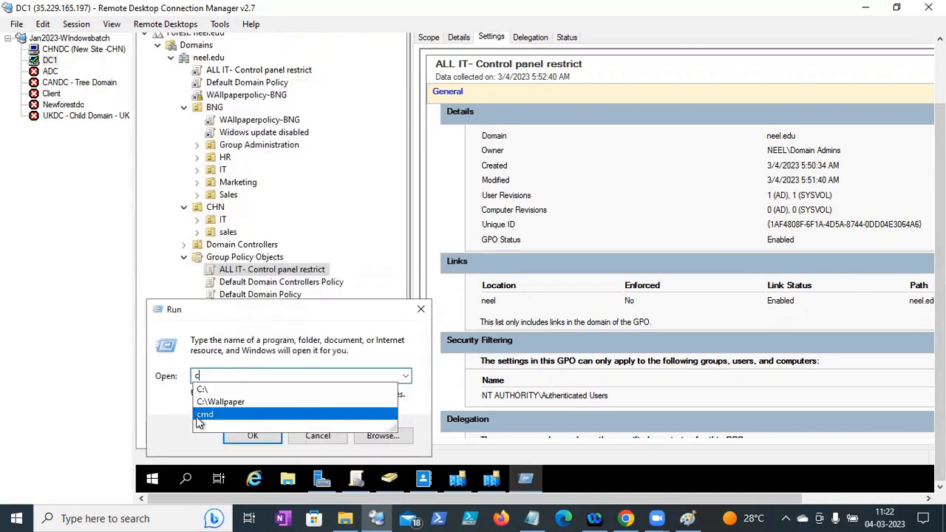
pyautogui.press('Return')
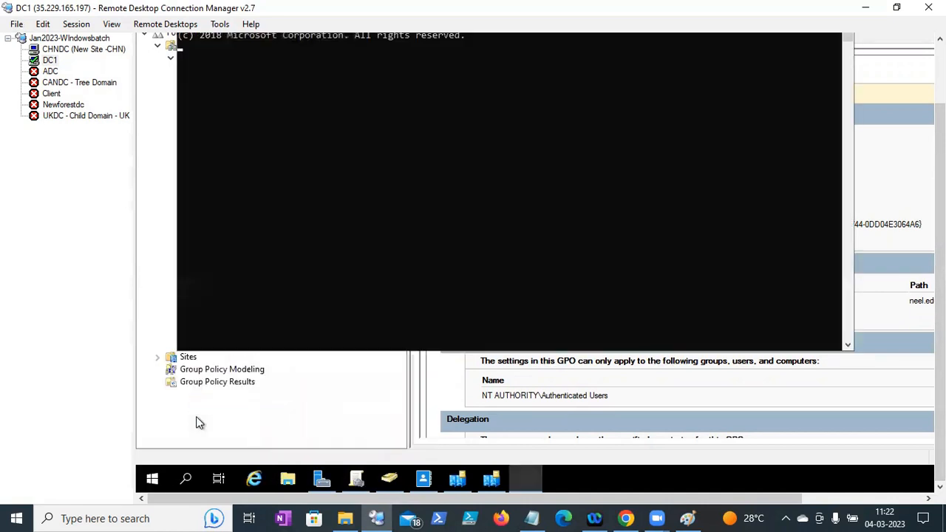
pyautogui.write('gp')
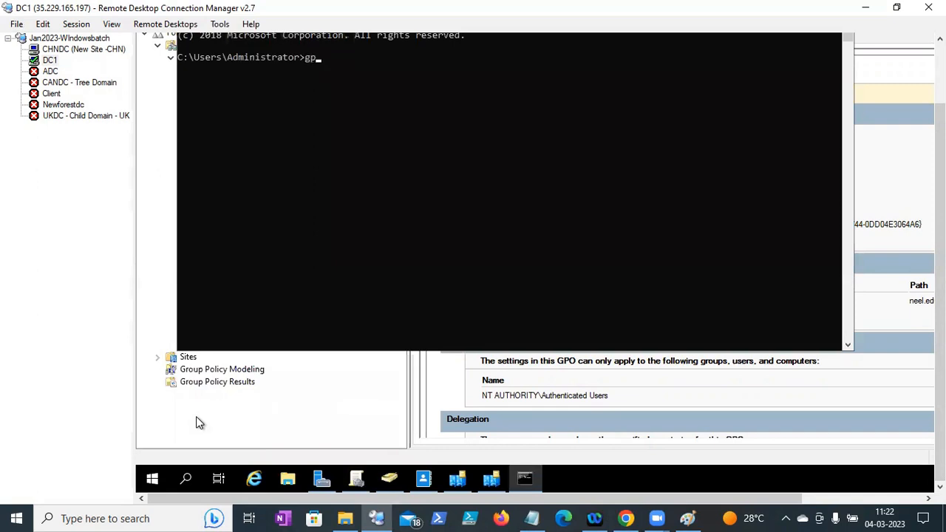
pyautogui.write('update')
pyautogui.press('Return')
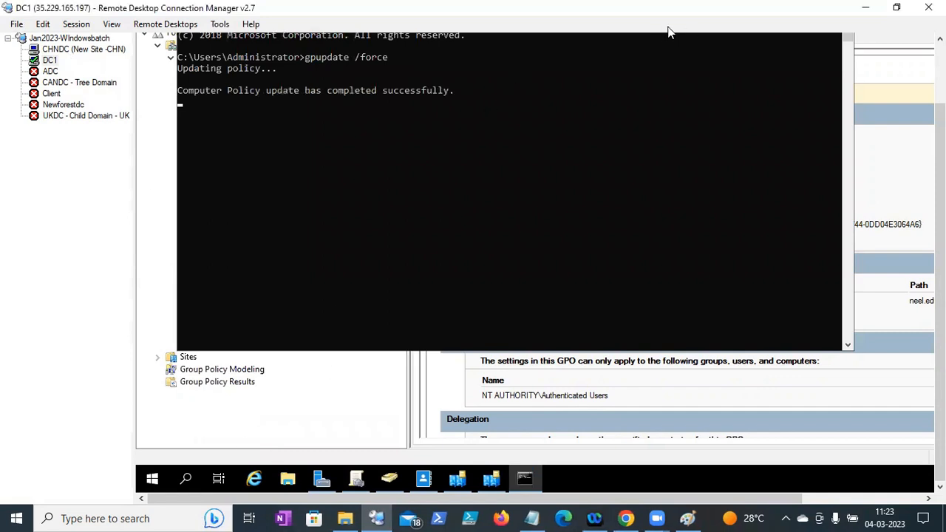
pyautogui.click(66, 51)
# - On CHNDC, open a Command Prompt, run hostname, and launch gpmc.msc
pyautogui.scroll(-2, 408, 436)
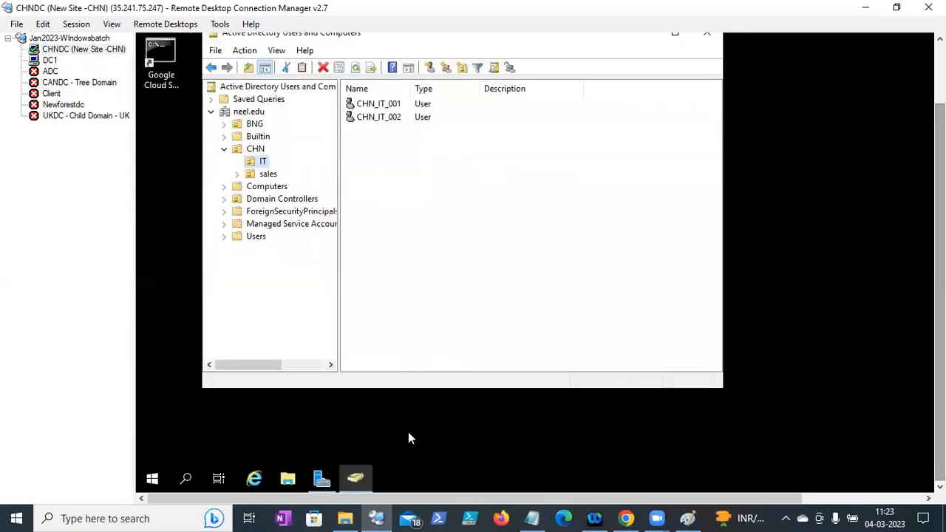
pyautogui.rightClick(152, 479)
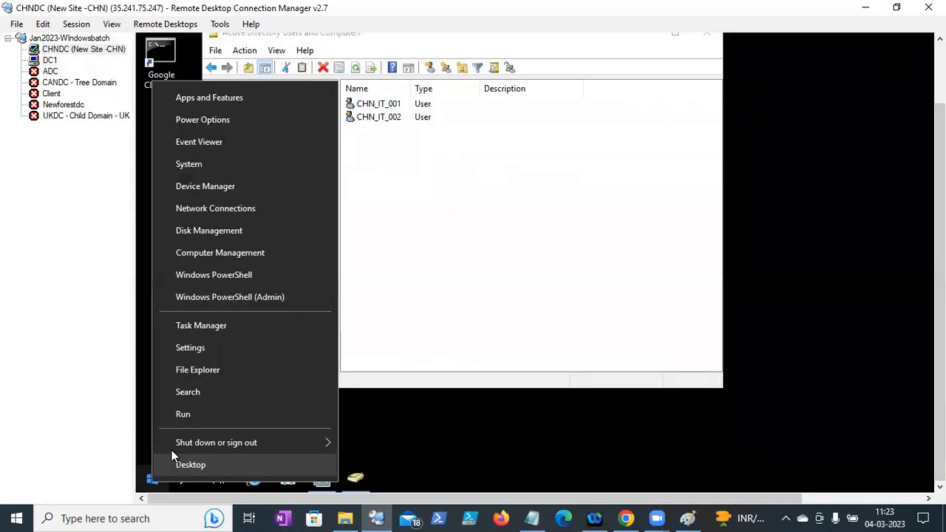
pyautogui.click(182, 414)
pyautogui.write('cmd')
pyautogui.press('Return')
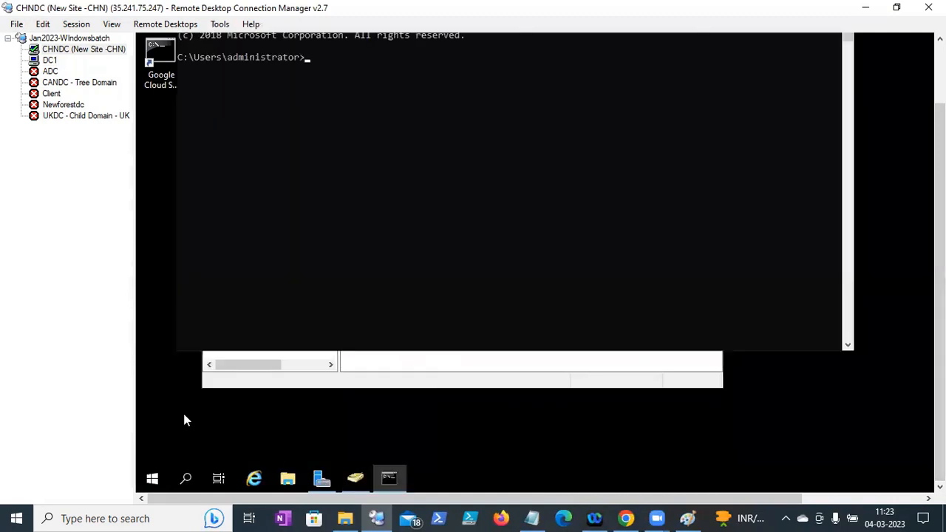
pyautogui.write('hostname')
pyautogui.press('Return')
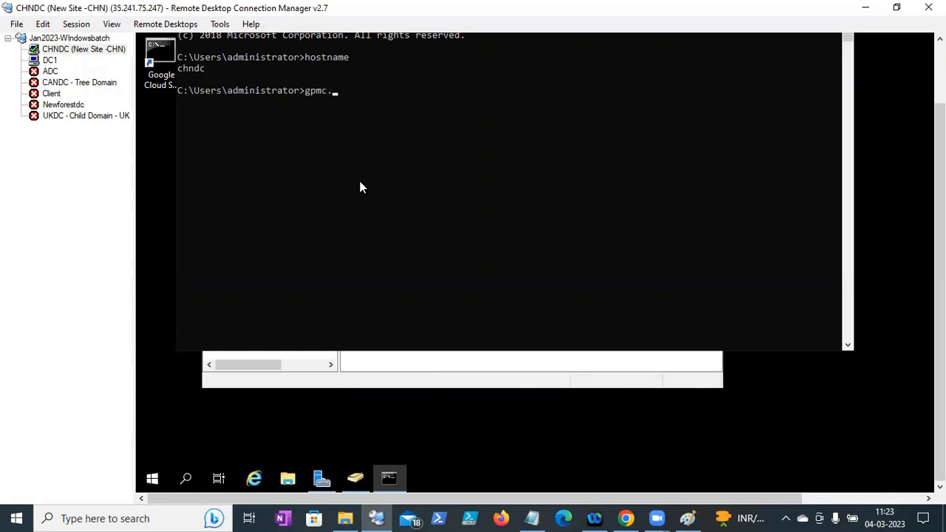
pyautogui.write('gpmc.msc')
pyautogui.press('Return')
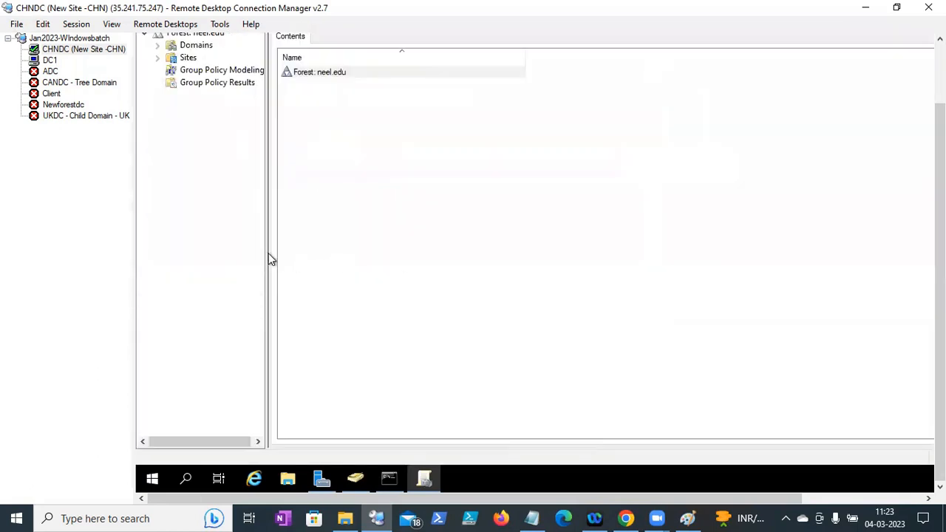
# - Expand Domains > neel.edu > Group Policy Objects to list the five GPOs
pyautogui.moveTo(266, 251); pyautogui.dragTo(378, 233)
pyautogui.moveTo(940, 232); pyautogui.dragTo(939, 172)
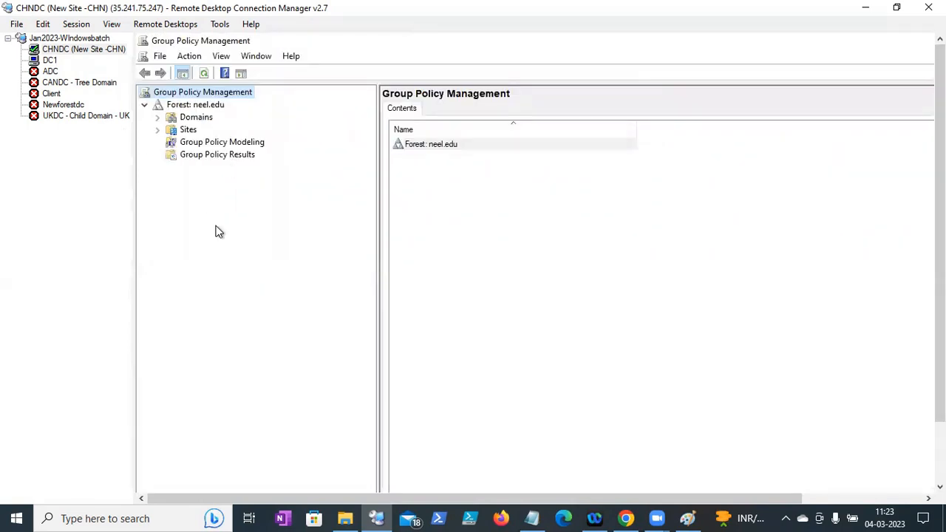
pyautogui.click(158, 118)
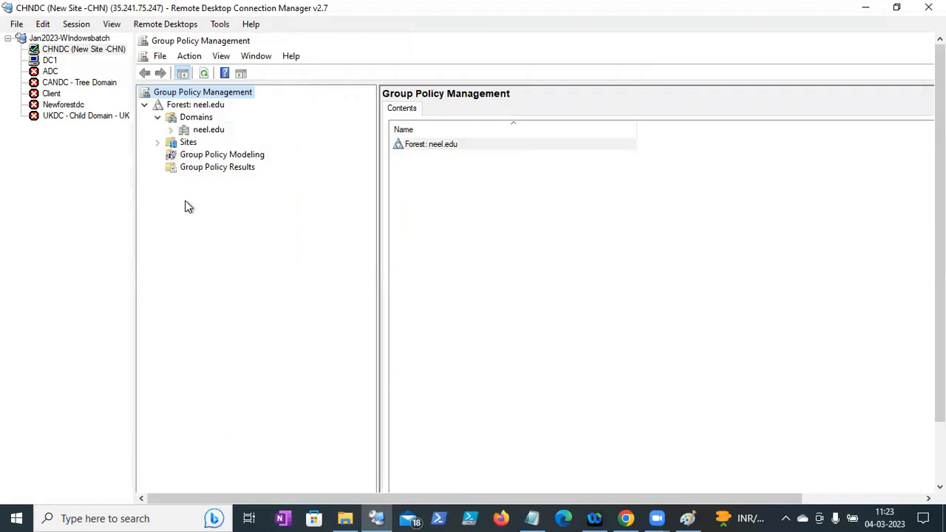
pyautogui.click(171, 130)
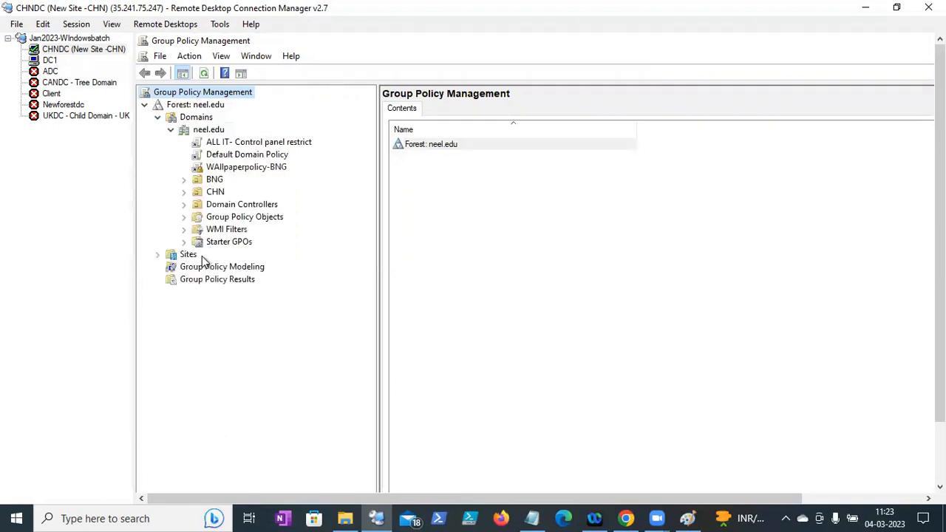
pyautogui.click(185, 218)
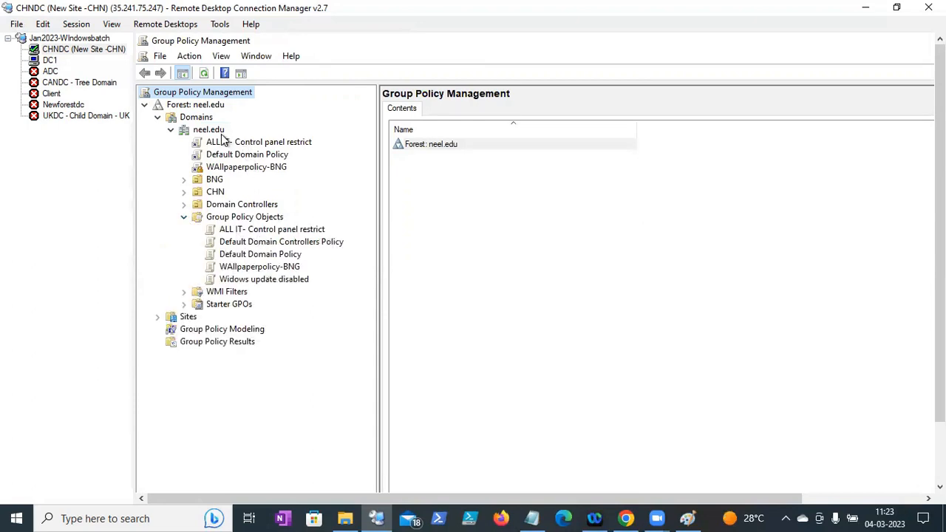
pyautogui.click(688, 518)
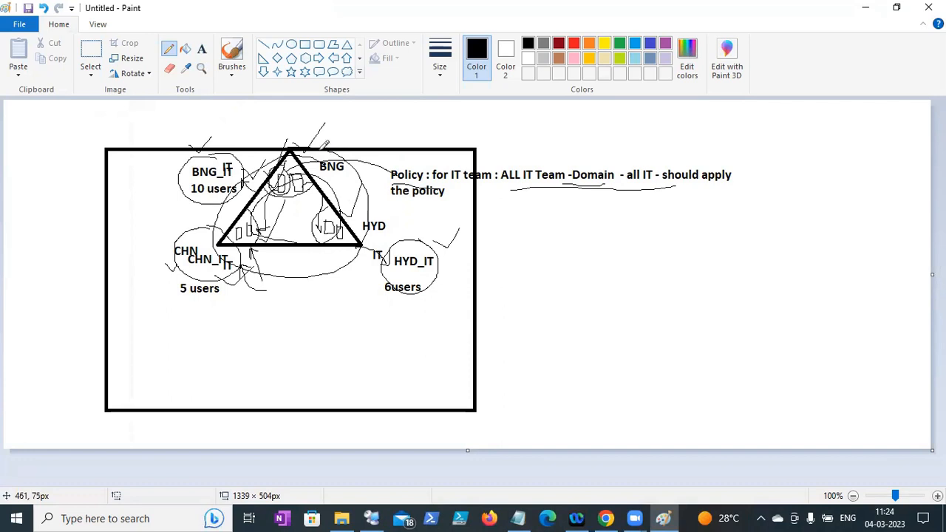
# - Circle the BNG, CHN and HYD triangle with a freehand loop, then switch to the Notes file
pyautogui.moveTo(381, 210)
pyautogui.mouseDown()
pyautogui.moveTo(362, 166)
pyautogui.moveTo(248, 187)
pyautogui.moveTo(244, 265)
pyautogui.moveTo(366, 258)
pyautogui.mouseUp()
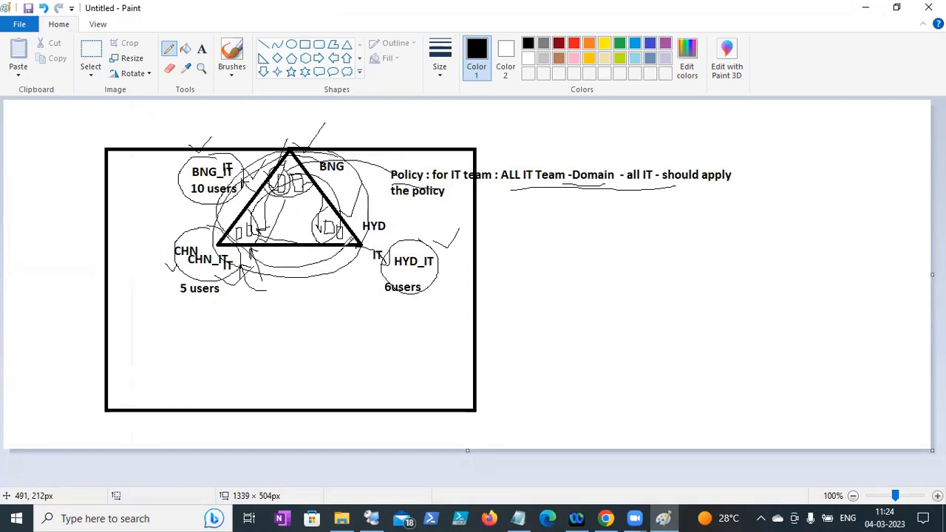
pyautogui.click(866, 7)
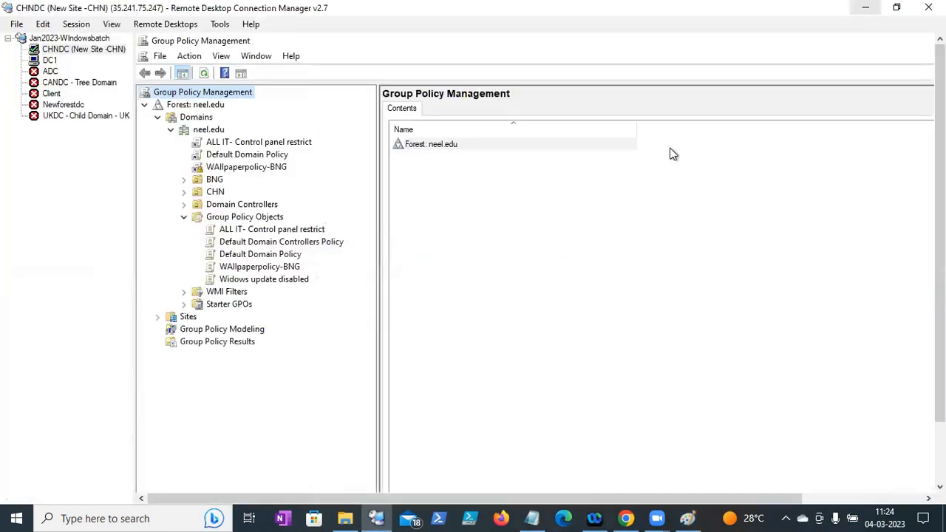
pyautogui.moveTo(940, 244); pyautogui.dragTo(940, 290)
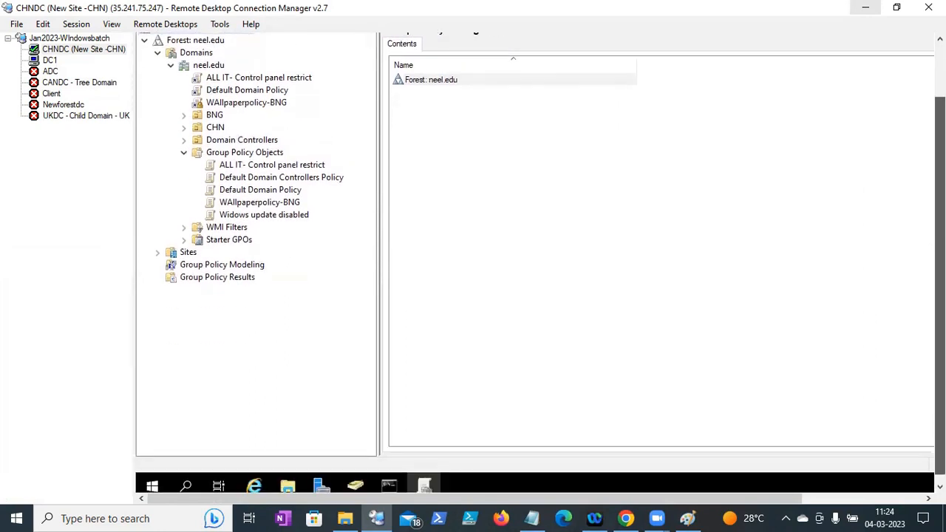
pyautogui.moveTo(940, 283)
pyautogui.mouseDown()
pyautogui.moveTo(940, 236)
pyautogui.moveTo(940, 290)
pyautogui.mouseUp()
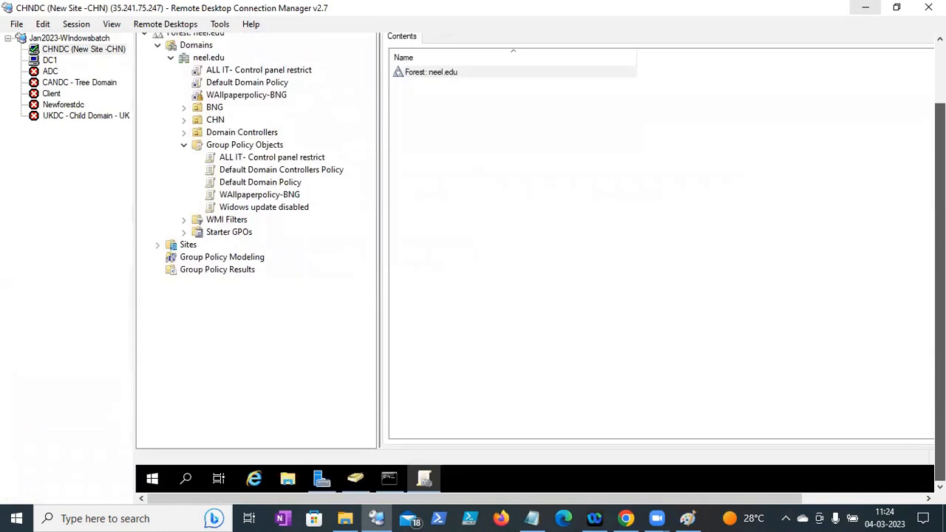
pyautogui.click(532, 518)
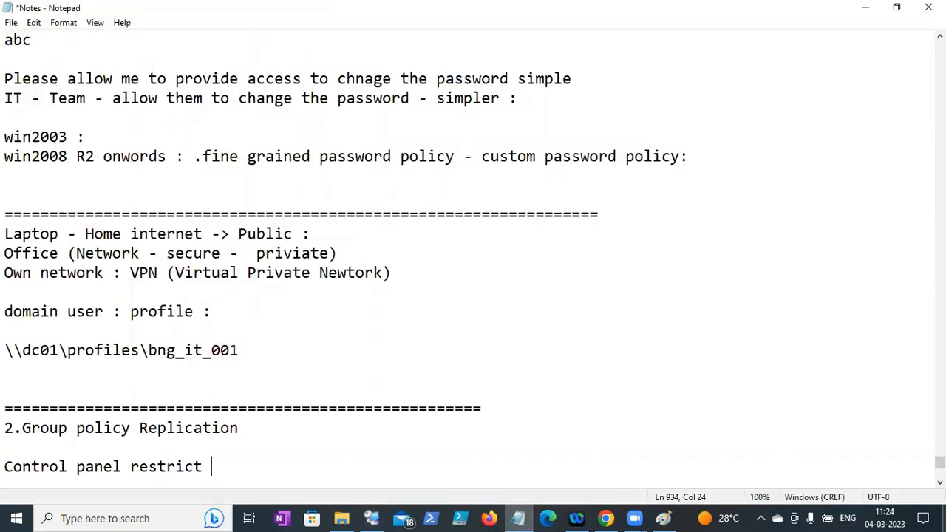
# - Remove the '5.Sysvol folder update' line from the end of the topic list
pyautogui.scroll(-2, 473, 258)
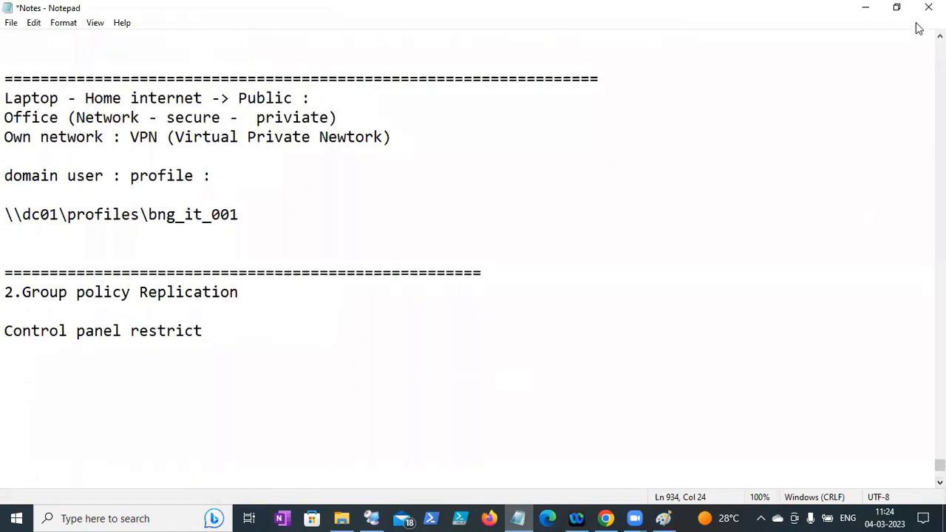
pyautogui.scroll(3, 939, 36)
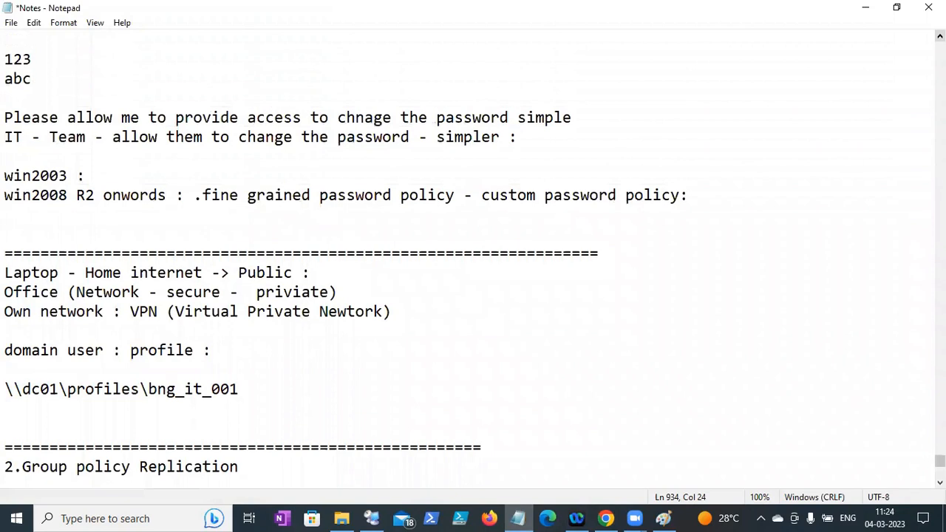
pyautogui.scroll(-4, 473, 262)
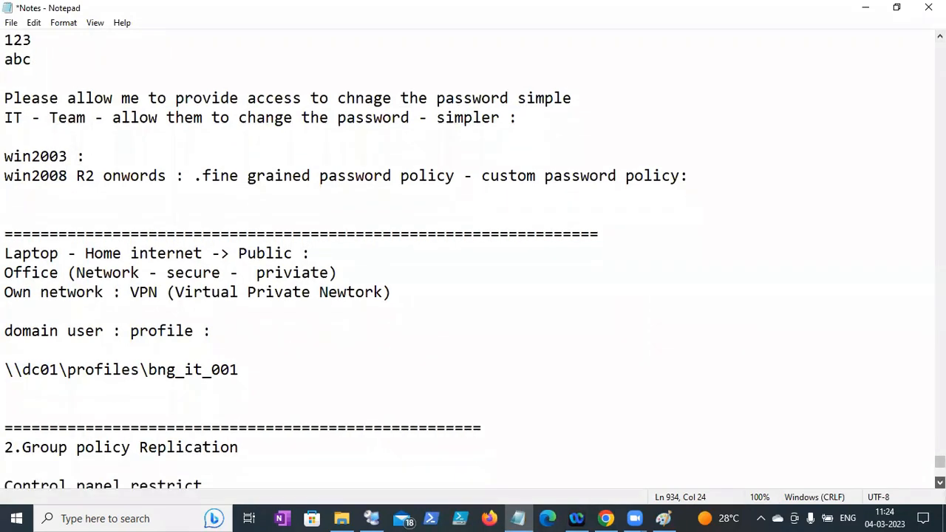
pyautogui.scroll(-3, 473, 262)
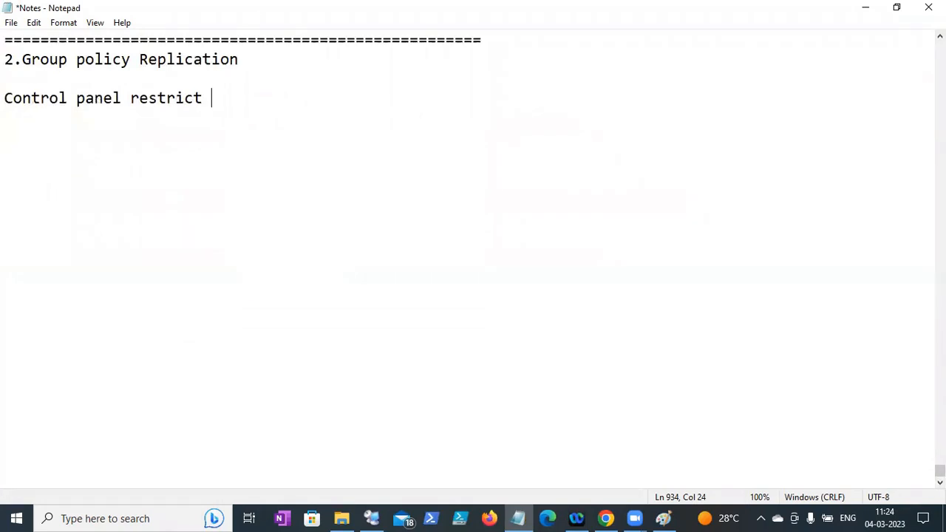
pyautogui.scroll(7, 473, 262)
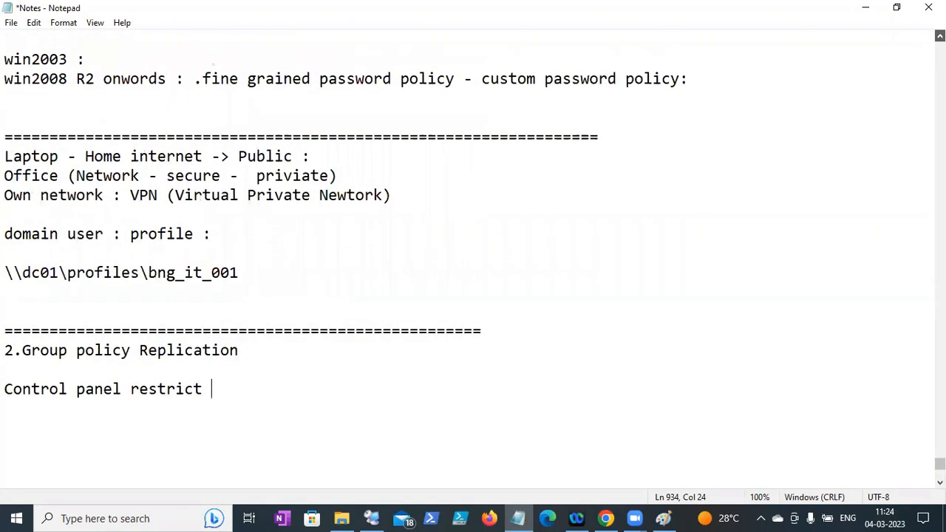
pyautogui.scroll(4, 462, 175)
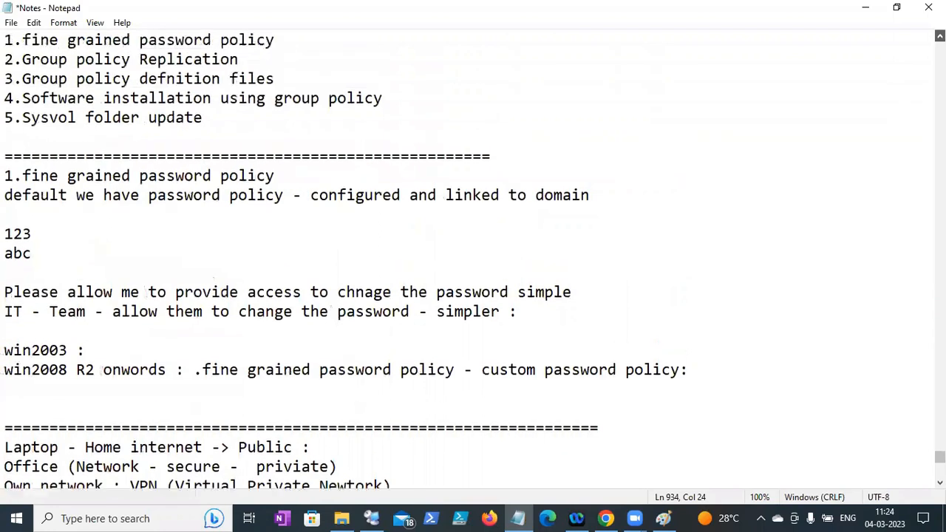
pyautogui.click(212, 175)
pyautogui.keyDown('shift'); pyautogui.click(5, 176); pyautogui.keyUp('shift')
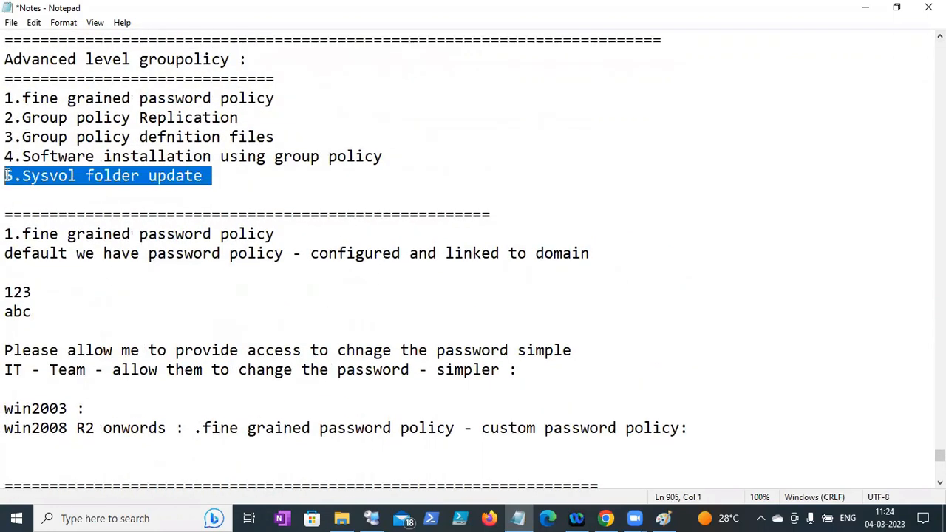
pyautogui.press('BackSpace')
# - Insert 'Sysvol folder update' as item 3 after '2.Group policy Replication'
pyautogui.click(260, 118)
pyautogui.press('Return')
pyautogui.write('3')
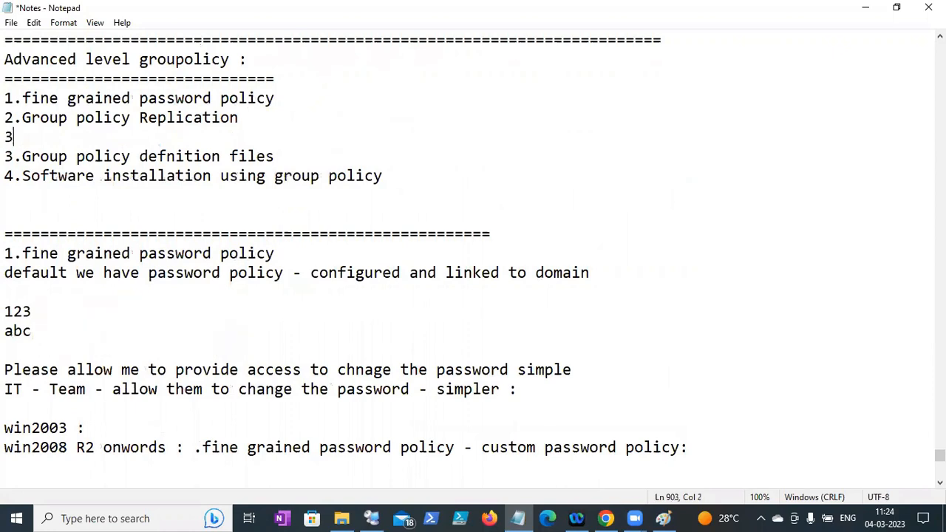
pyautogui.write('.')
pyautogui.write('5.Sysvol folder update')
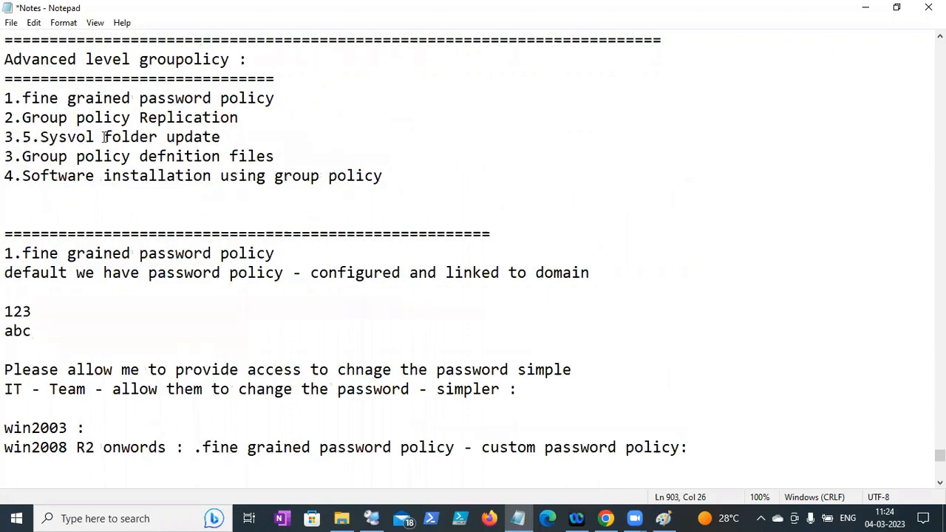
pyautogui.click(37, 140)
pyautogui.press('BackSpace')
pyautogui.press('BackSpace')
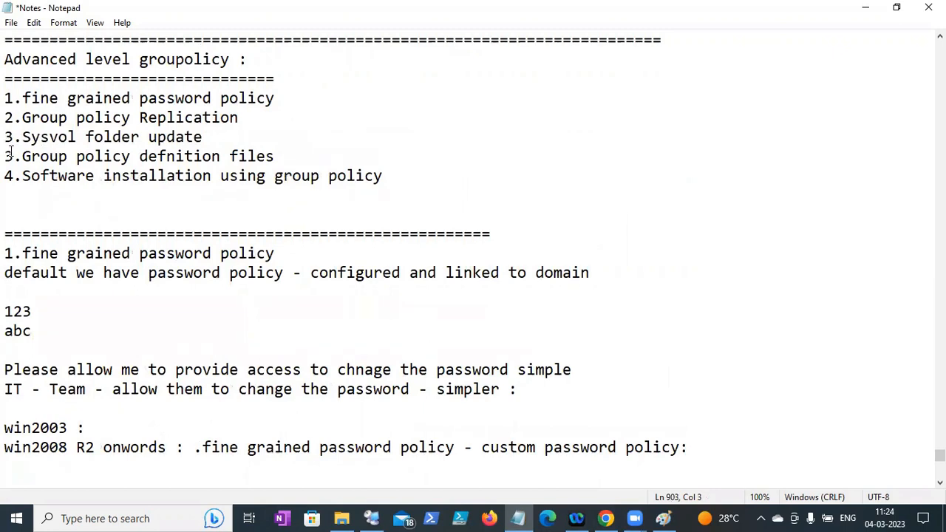
# - Renumber the definition files line to 4 and software installation to 5, then minimize Notepad
pyautogui.press('BackSpace')
pyautogui.press('BackSpace')
pyautogui.write('4.')
pyautogui.click(12, 175)
pyautogui.press('BackSpace')
pyautogui.write('5')
pyautogui.click(531, 517)
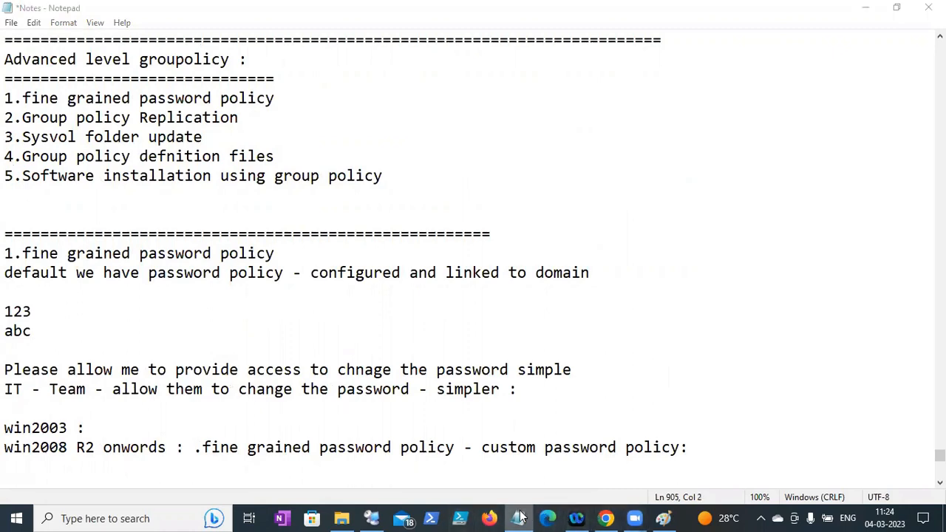
pyautogui.moveTo(939, 312); pyautogui.dragTo(939, 240)
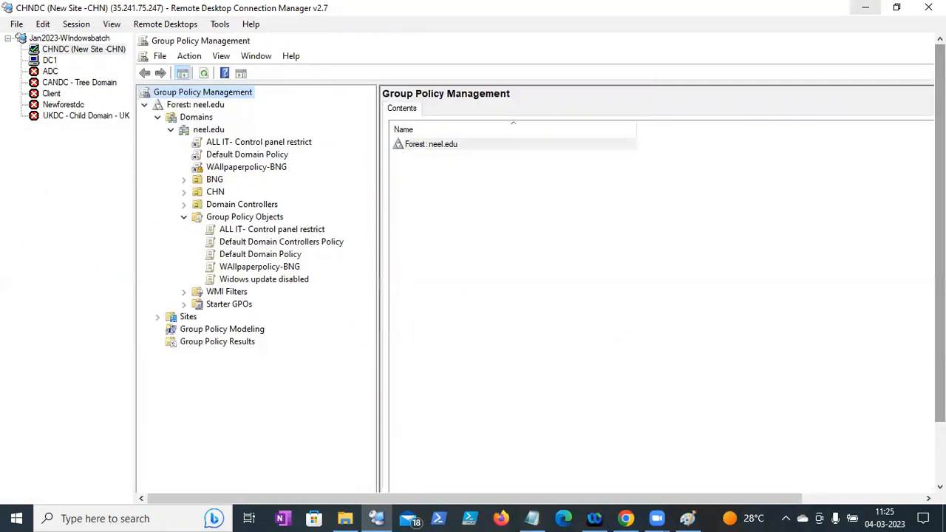
# - Show the ALL IT- Control panel restrict GPO's details on CHNDC and select its Unique ID
pyautogui.click(235, 220)
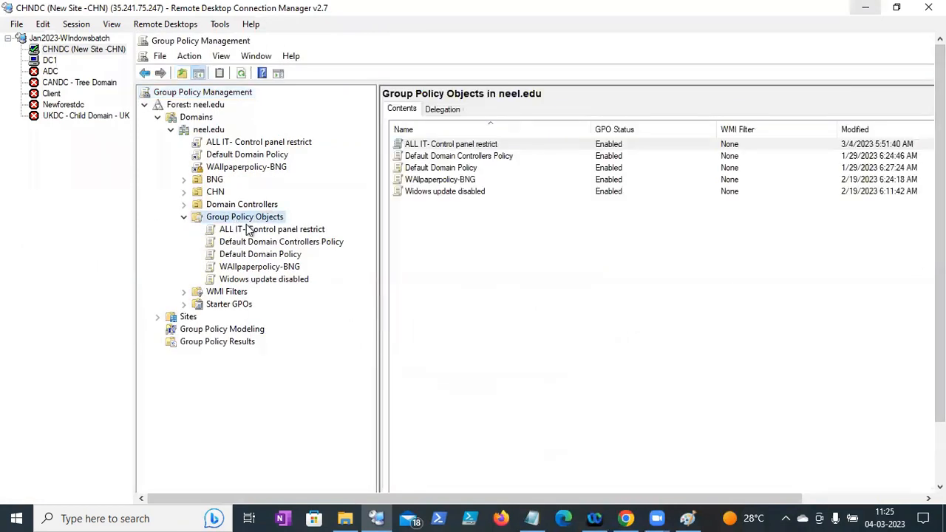
pyautogui.click(248, 230)
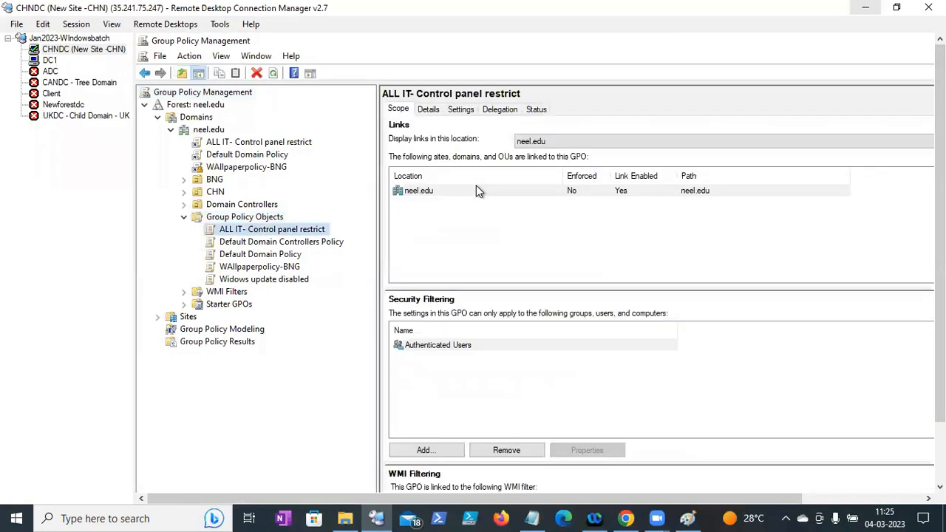
pyautogui.click(432, 111)
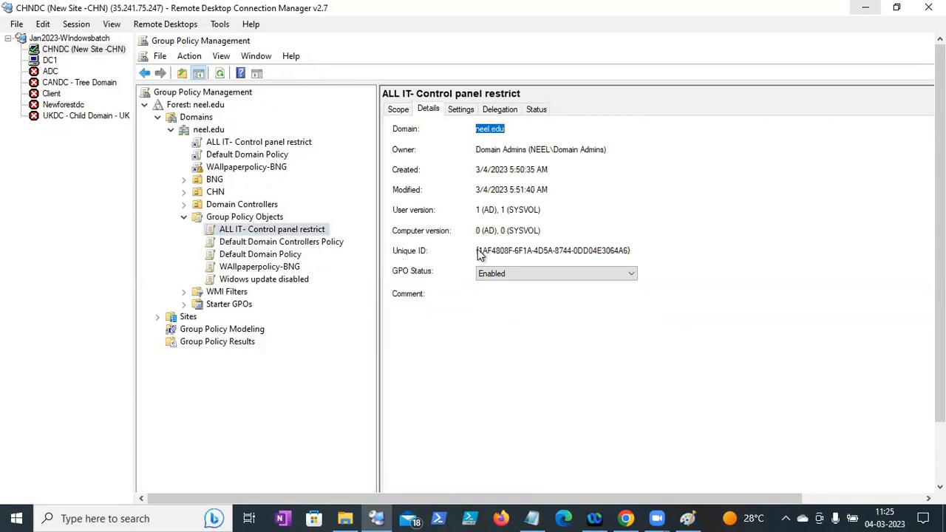
pyautogui.moveTo(478, 252); pyautogui.dragTo(628, 252)
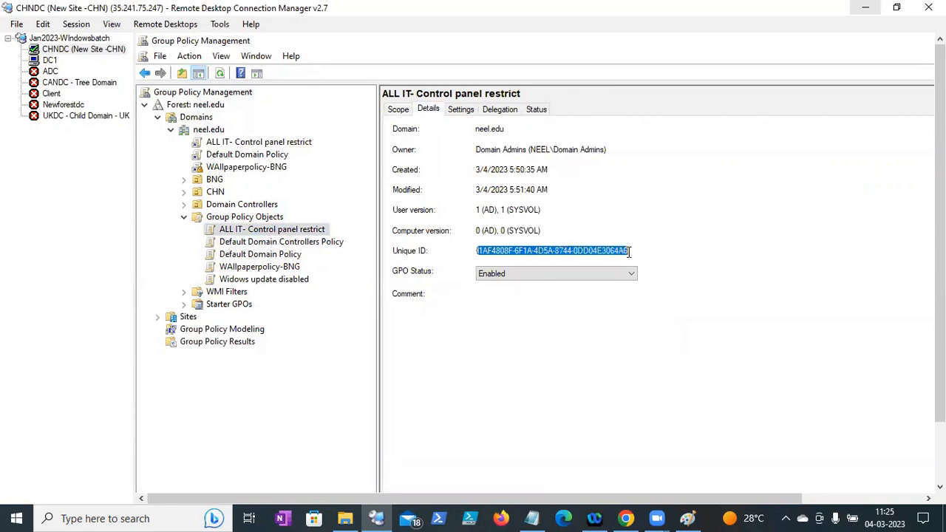
# - View Default Domain Controllers Policy and Default Domain Policy details, accepting both SYSVOL permission fixes
pyautogui.click(306, 243)
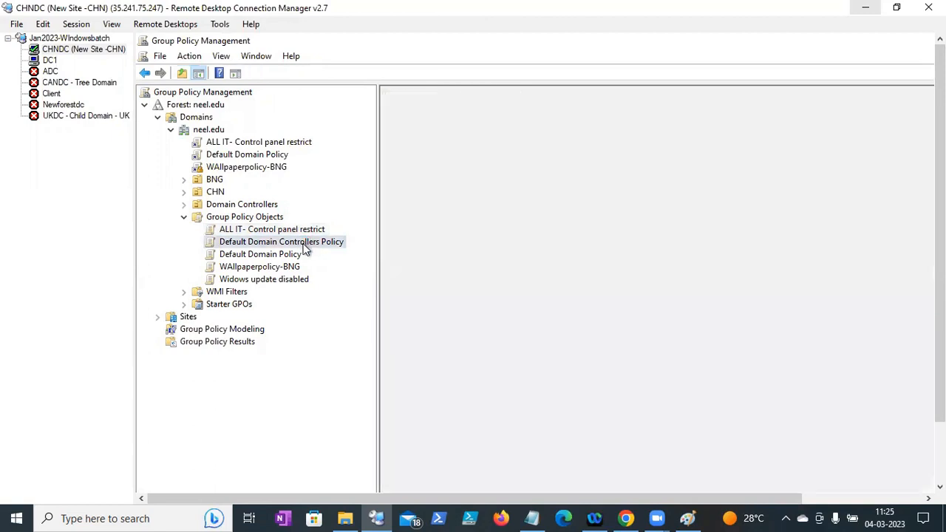
pyautogui.click(657, 333)
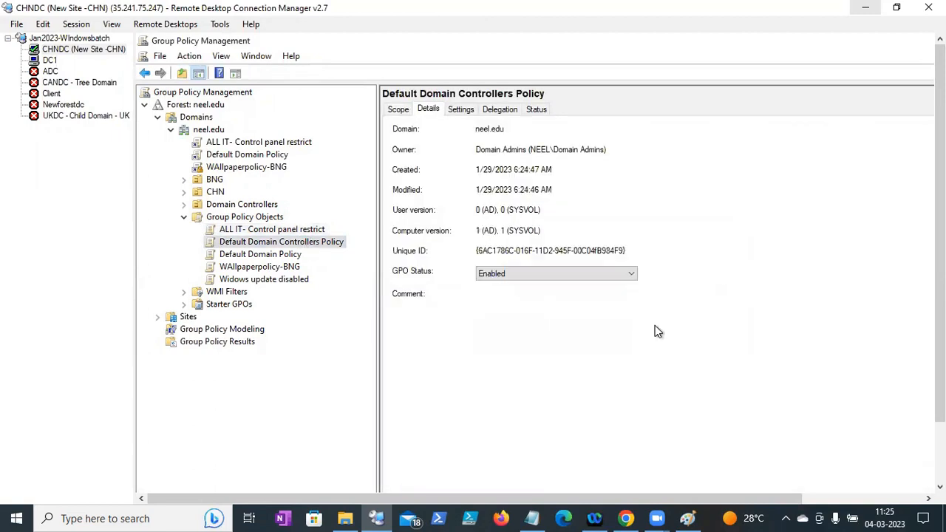
pyautogui.click(286, 255)
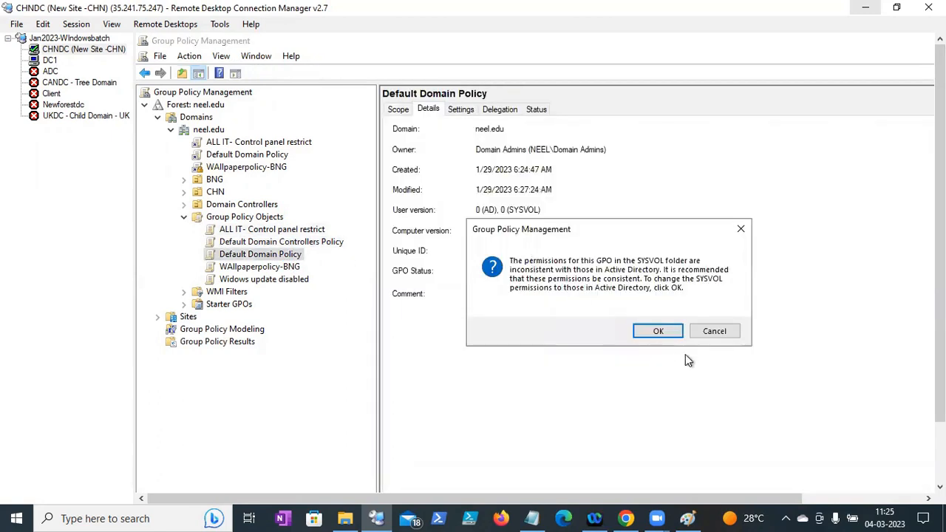
pyautogui.click(659, 332)
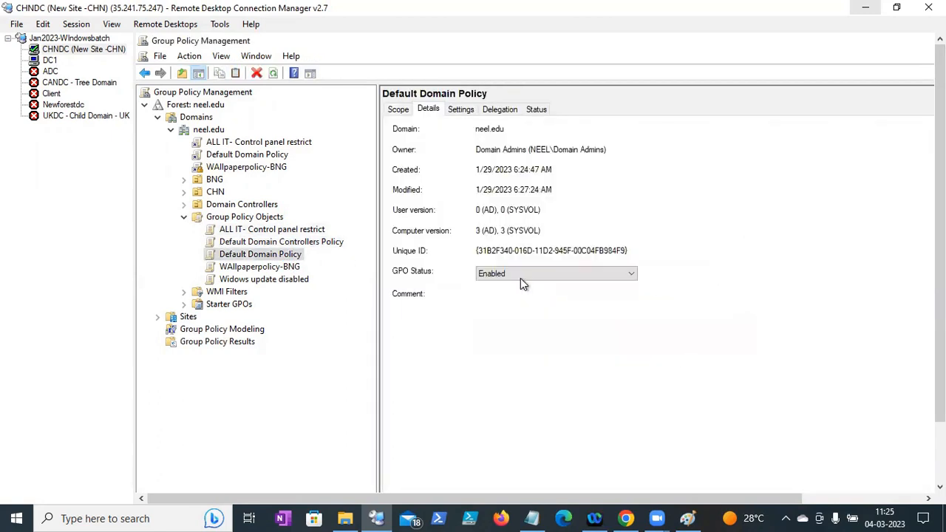
pyautogui.click(484, 255)
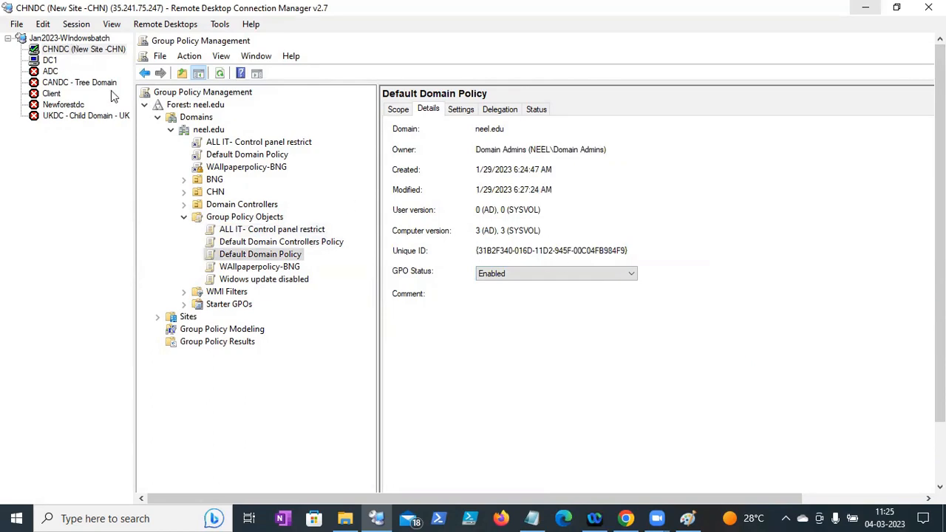
# - Create a new GPO named 'Test-GP replications' under Group Policy Objects
pyautogui.rightClick(253, 219)
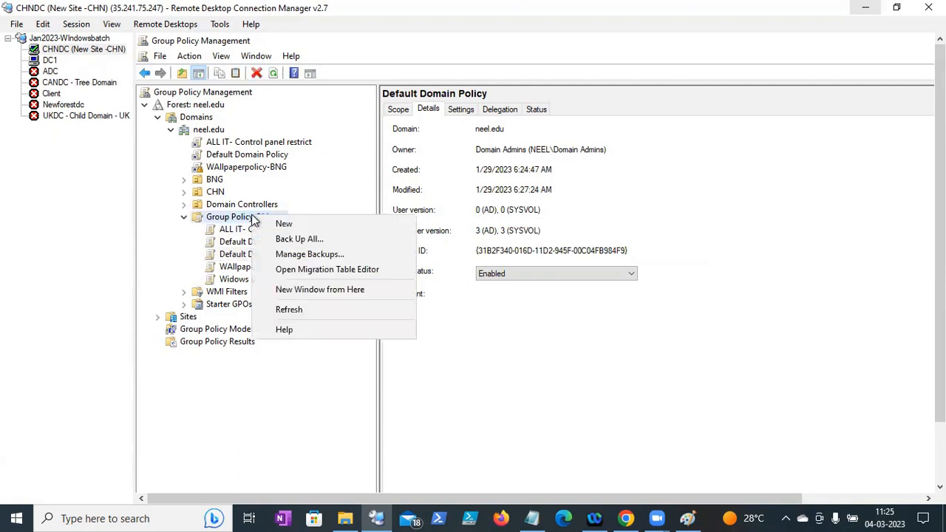
pyautogui.click(277, 225)
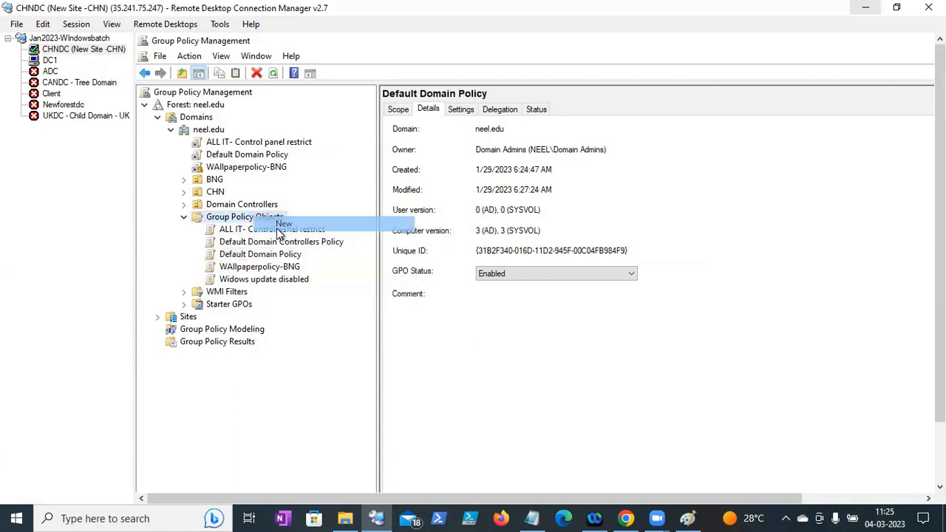
pyautogui.write('Test-GP replications')
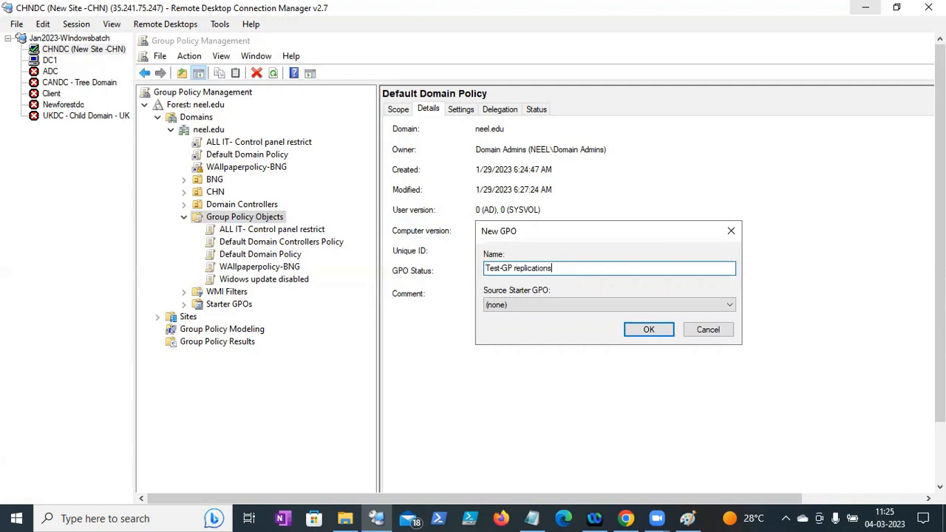
pyautogui.click(655, 331)
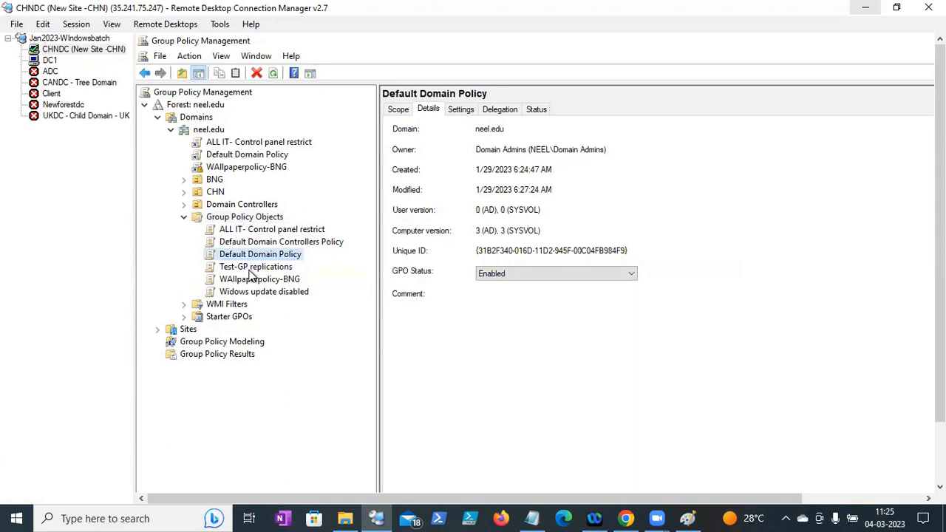
# - Select Test-GP replications and highlight its Unique ID in the details
pyautogui.click(247, 269)
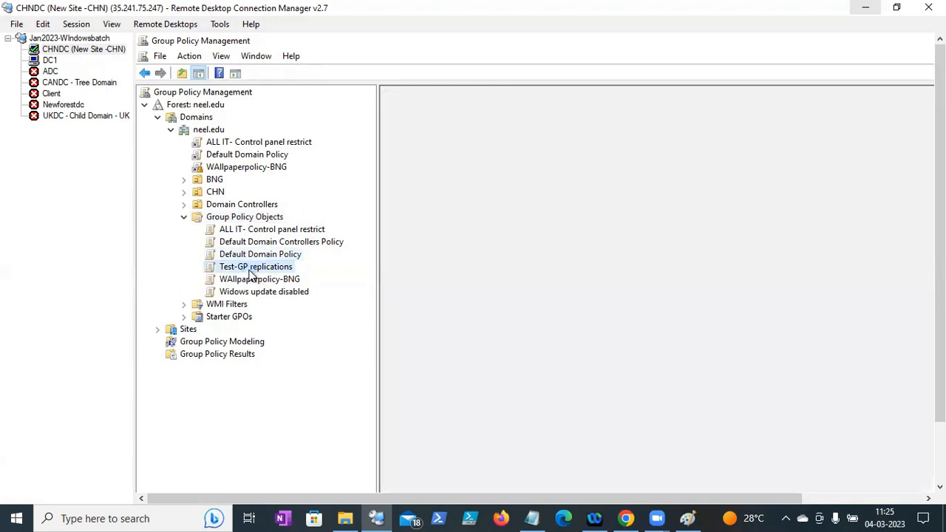
pyautogui.click(483, 250)
pyautogui.moveTo(478, 251); pyautogui.dragTo(621, 258)
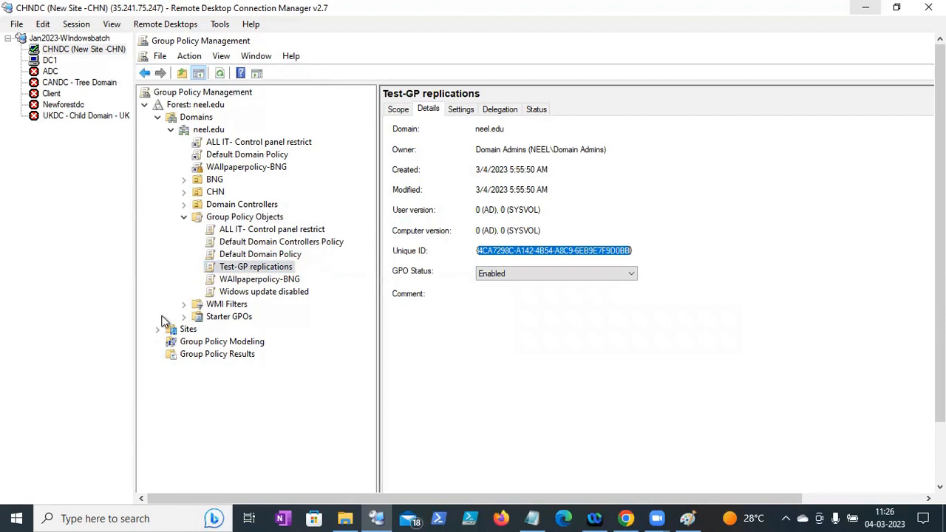
# - On DC1, open the Widows update disabled GPO's details and select its Unique ID
pyautogui.click(49, 60)
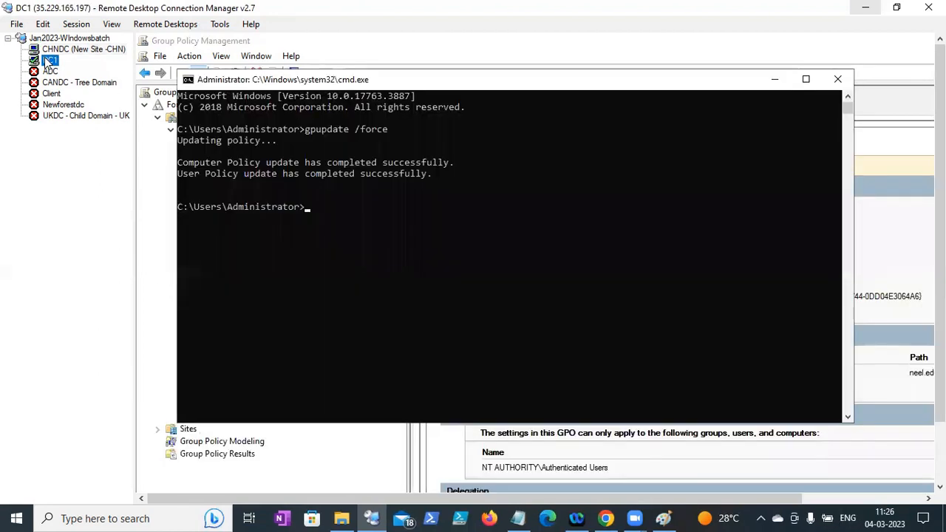
pyautogui.click(774, 80)
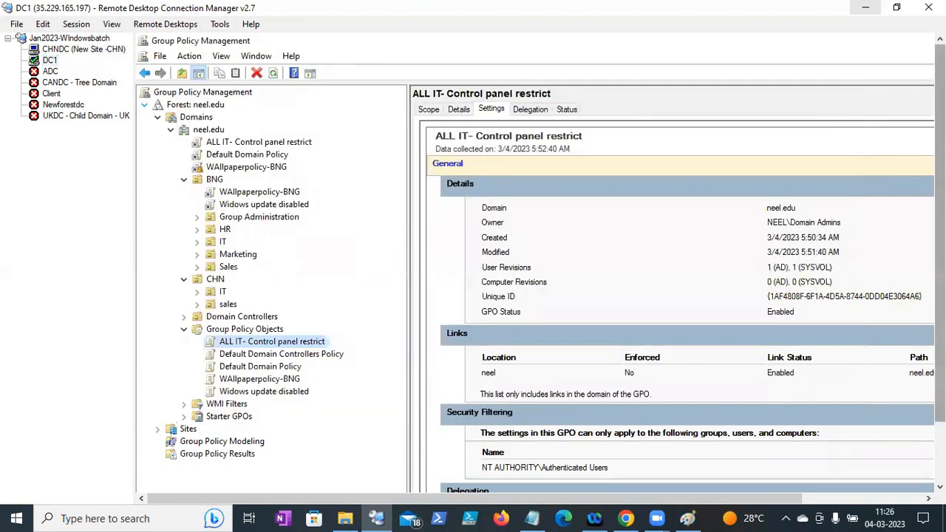
pyautogui.moveTo(939, 288); pyautogui.dragTo(939, 336)
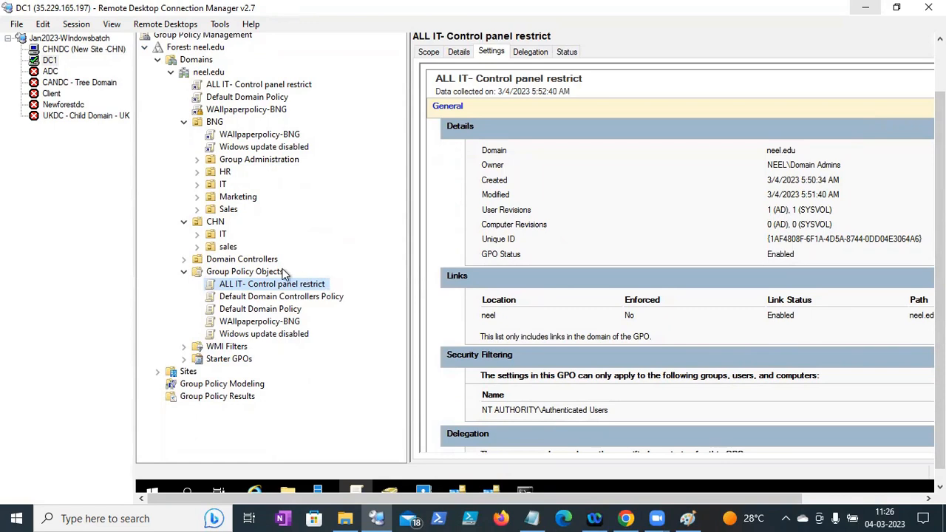
pyautogui.click(257, 334)
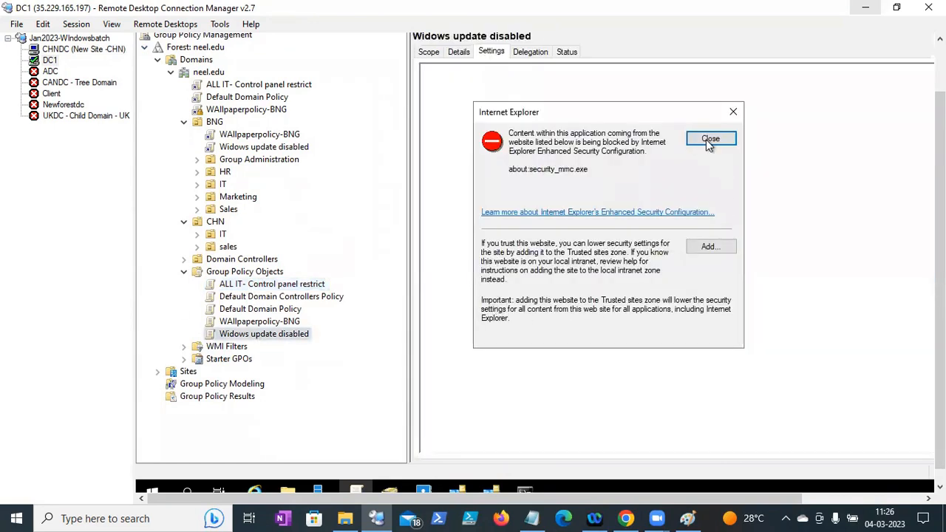
pyautogui.click(708, 139)
pyautogui.click(706, 142)
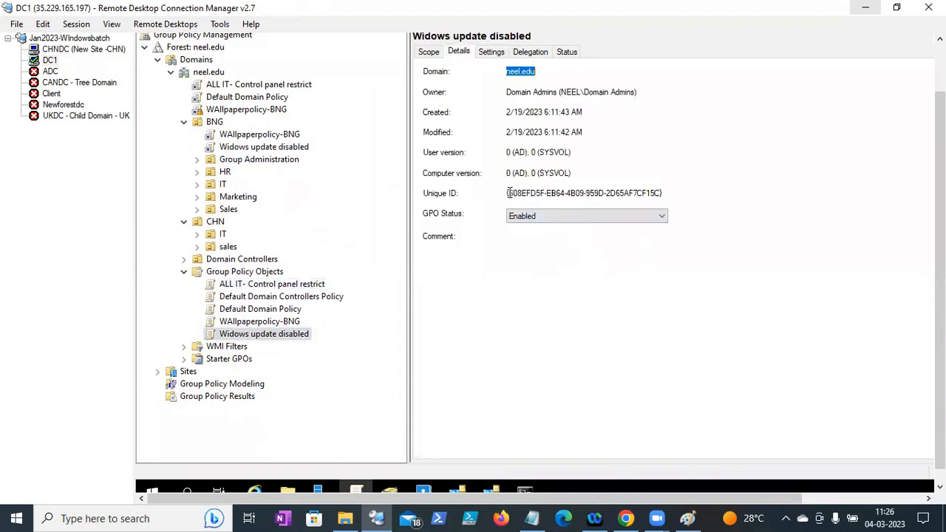
pyautogui.moveTo(507, 195); pyautogui.dragTo(663, 198)
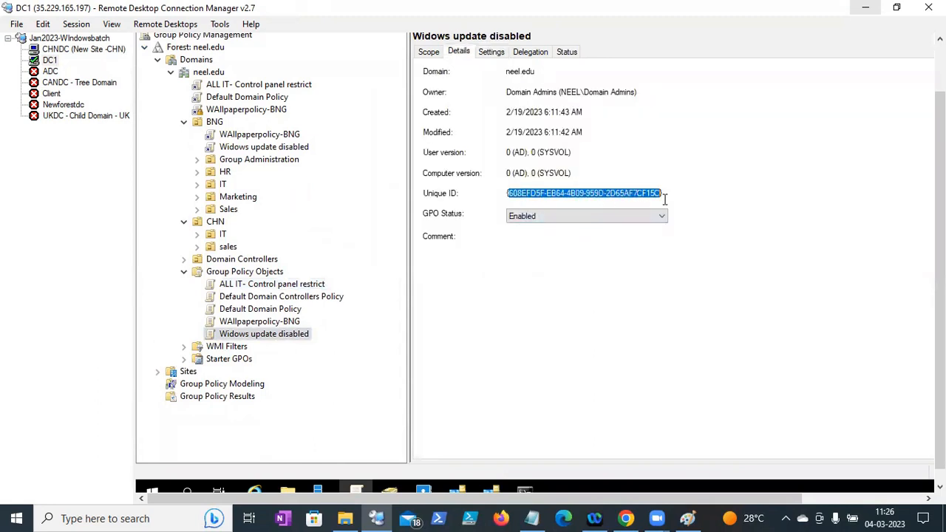
pyautogui.moveTo(940, 227); pyautogui.dragTo(939, 251)
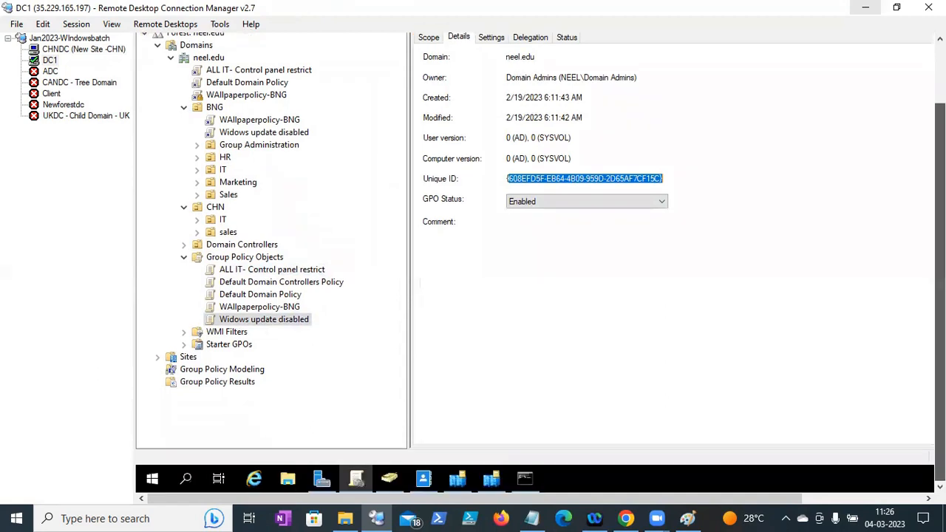
# - Open the Run box on DC1, then start the Notepad note 'every DC has the default sysvol'
pyautogui.rightClick(152, 478)
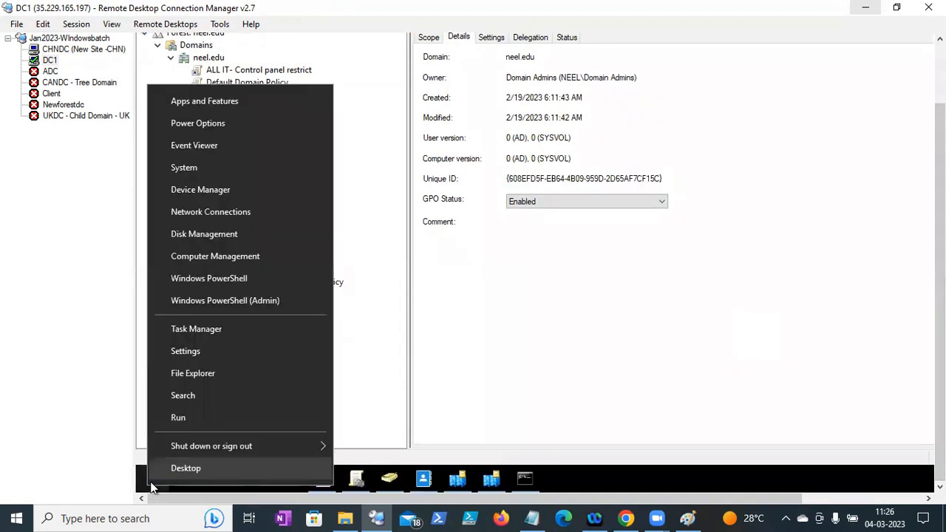
pyautogui.click(185, 418)
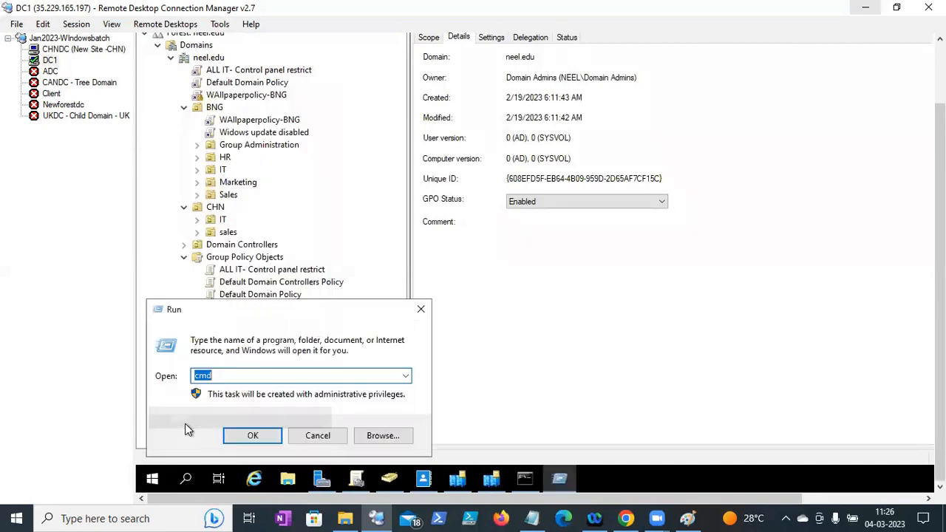
pyautogui.click(532, 518)
pyautogui.click(737, 462)
pyautogui.write('every DC has the default sysvold')
# - Add notes that SYSVOL holds every policy's unique folder, named with each policy's ID
pyautogui.press('BackSpace')
pyautogui.write('folder - which has contai')
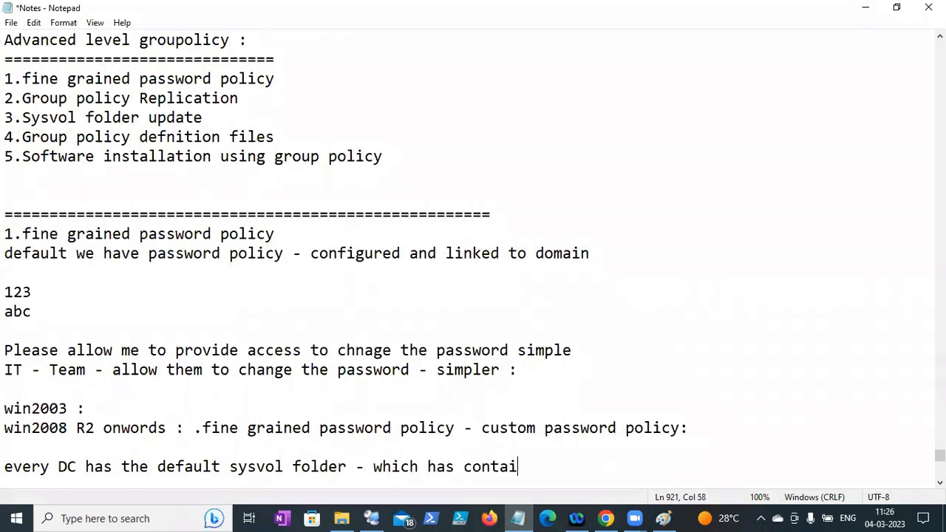
pyautogui.write('n all Gro')
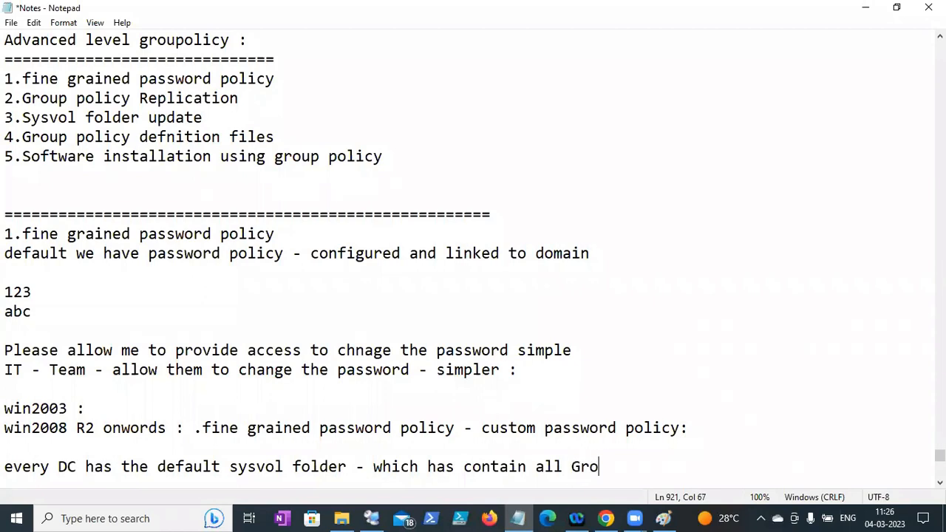
pyautogui.write('up policy')
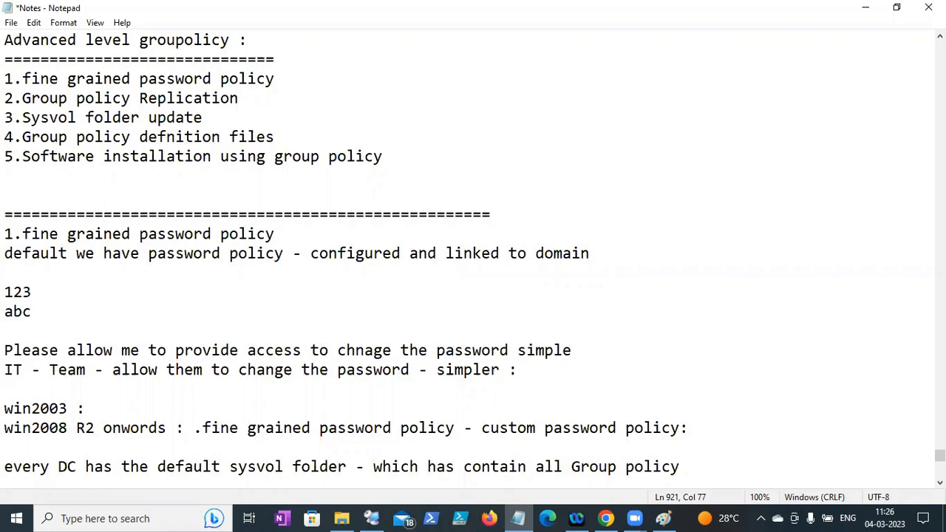
pyautogui.write(' Uniqe fol')
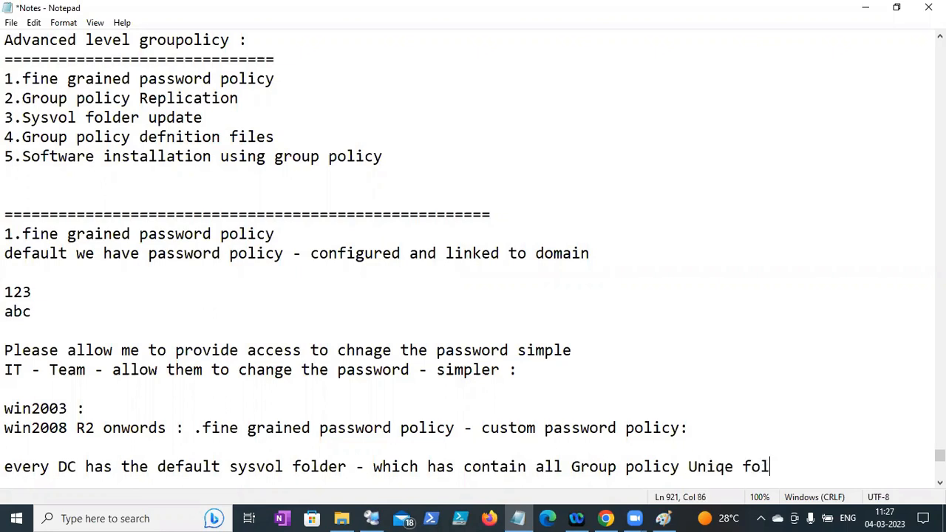
pyautogui.write('der created')
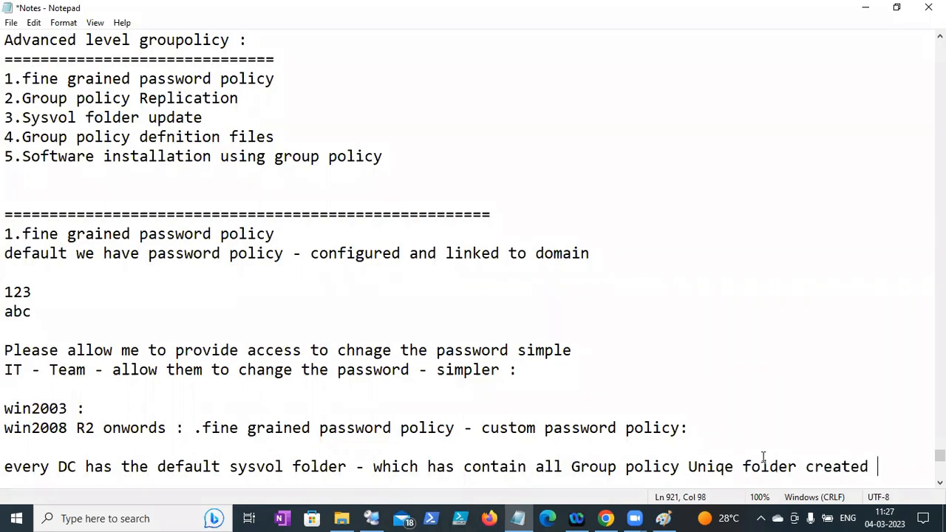
pyautogui.press('Return')
pyautogui.press('Return')
pyautogui.write('Each po')
pyautogui.press('BackSpace')
pyautogui.press('BackSpace')
pyautogui.press('BackSpace')
pyautogui.press('BackSpace')
pyautogui.press('BackSpace')
pyautogui.press('BackSpace')
pyautogui.press('BackSpace')
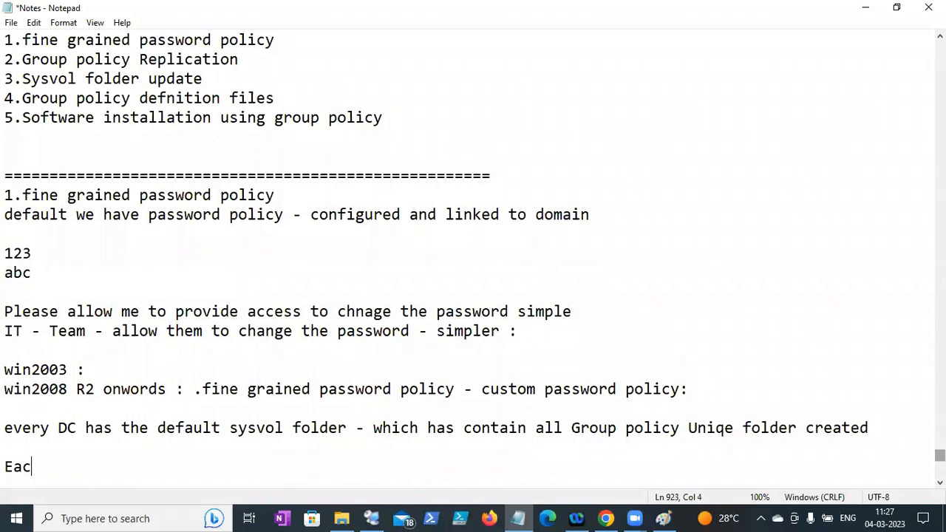
pyautogui.write('any policy created - there')
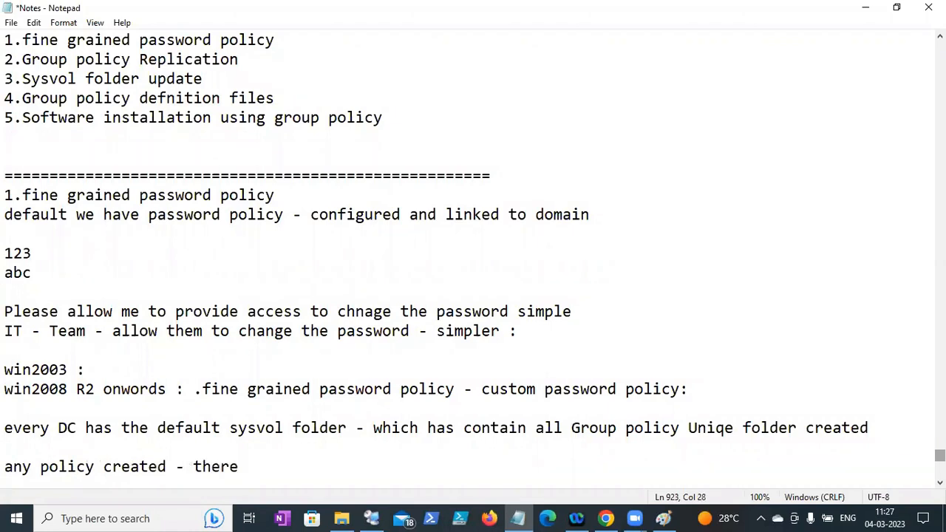
pyautogui.write(' will be ')
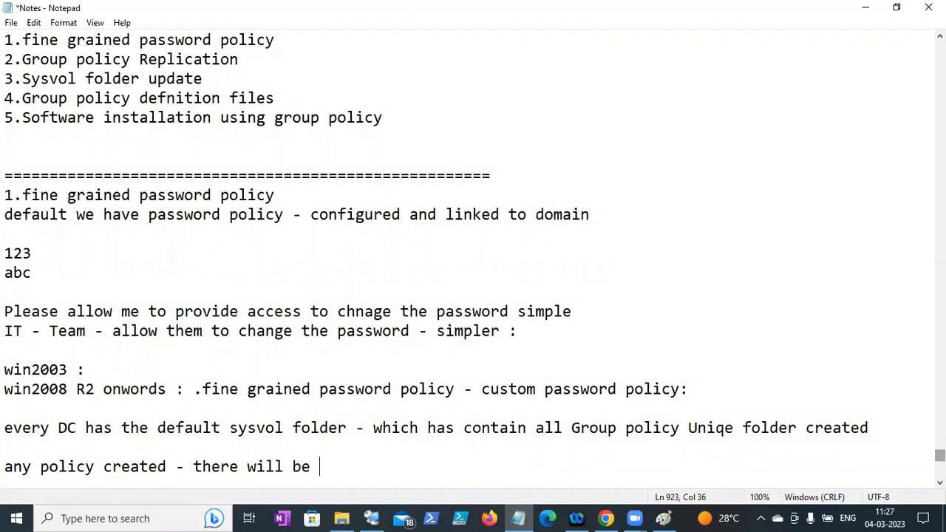
pyautogui.write('creating de')
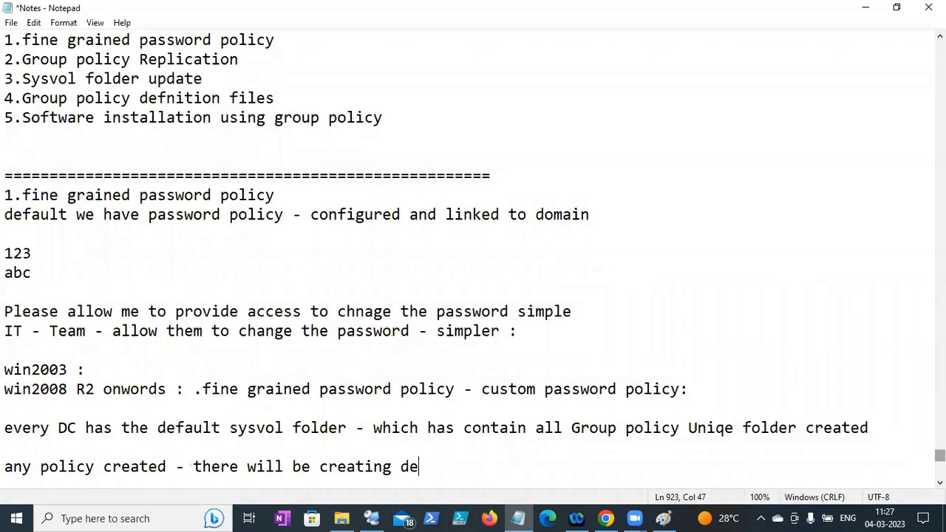
pyautogui.write('fault uniqe')
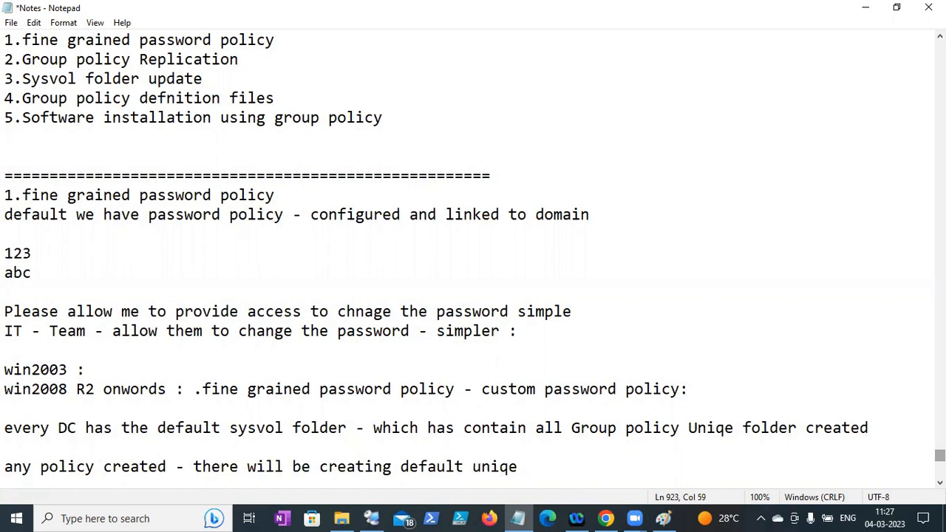
pyautogui.write(' ID - same ID name folder will')
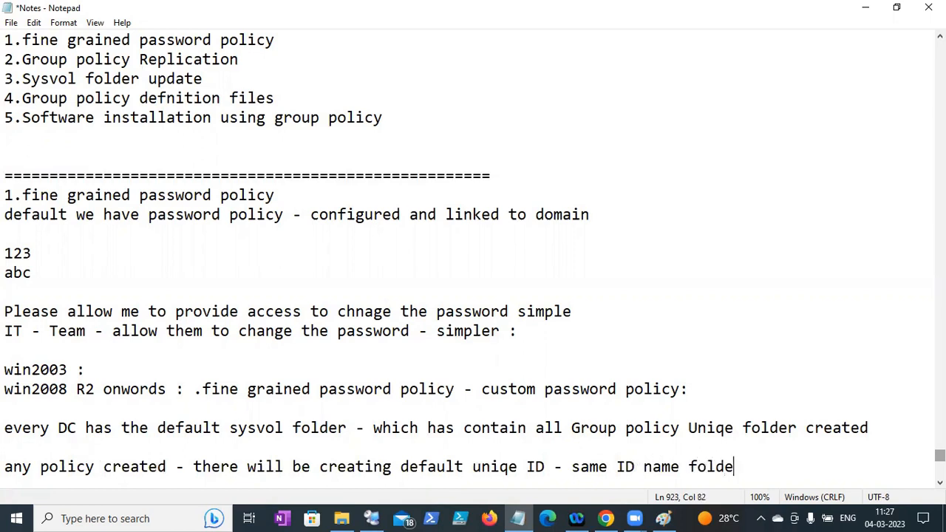
pyautogui.write(' crea')
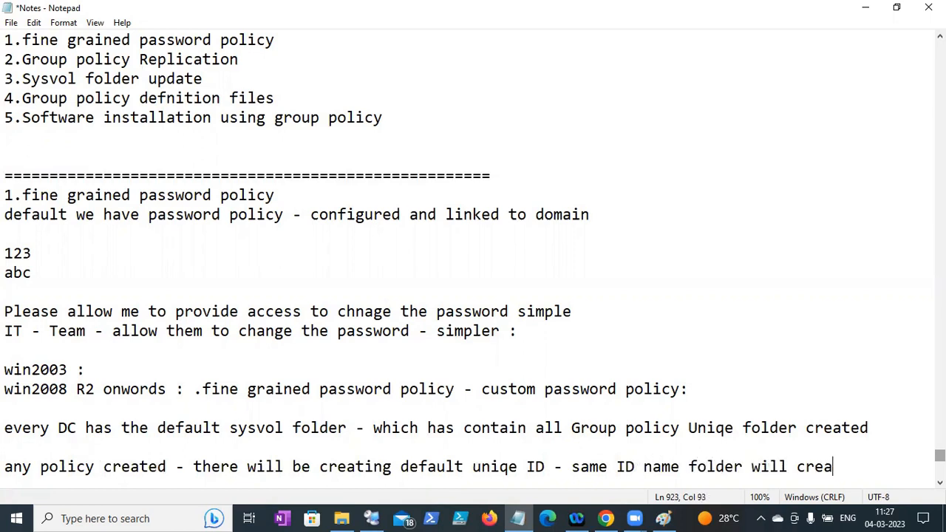
pyautogui.write('ted inde')
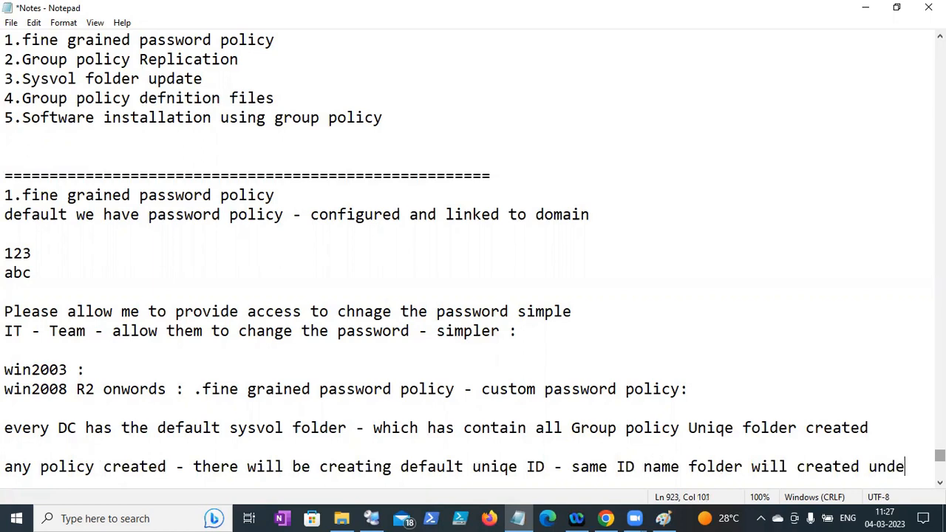
pyautogui.write('r Sysvol')
pyautogui.press('Return')
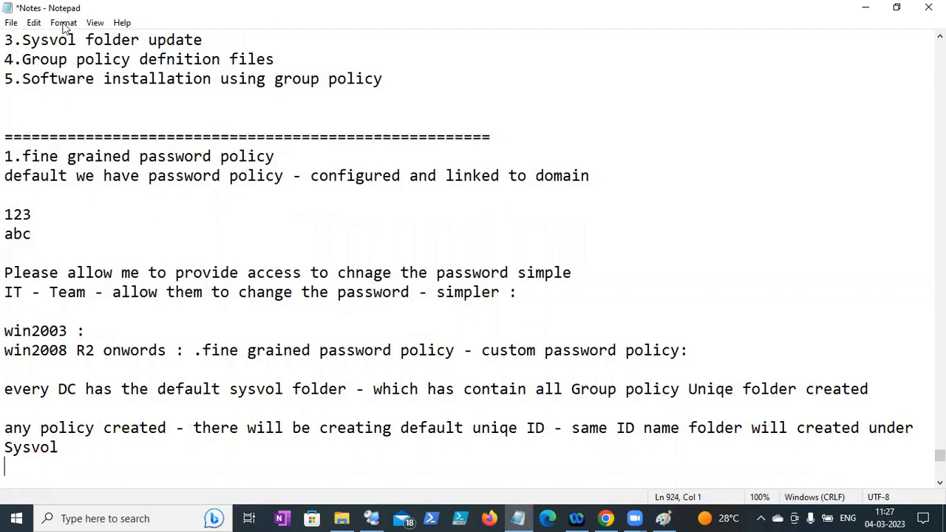
# - Save the Notes file and show the Class07 folder in File Explorer
pyautogui.click(13, 22)
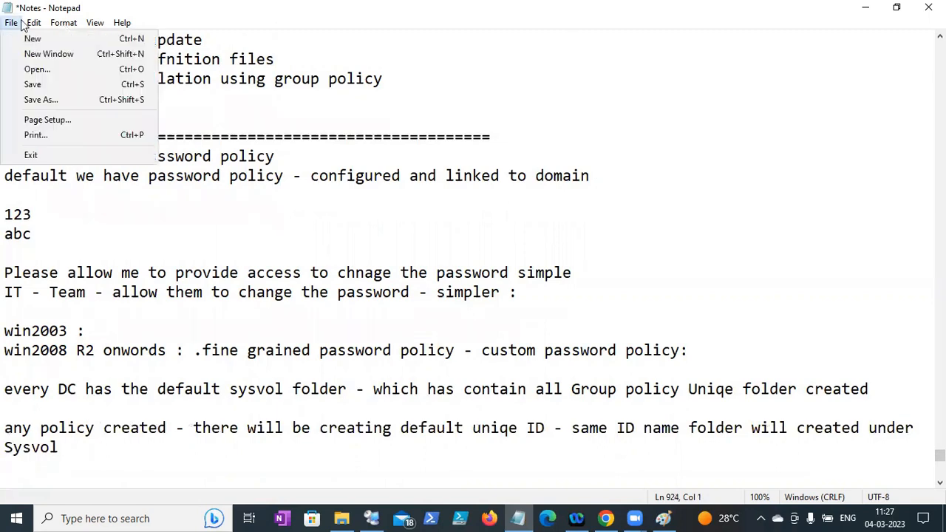
pyautogui.click(38, 85)
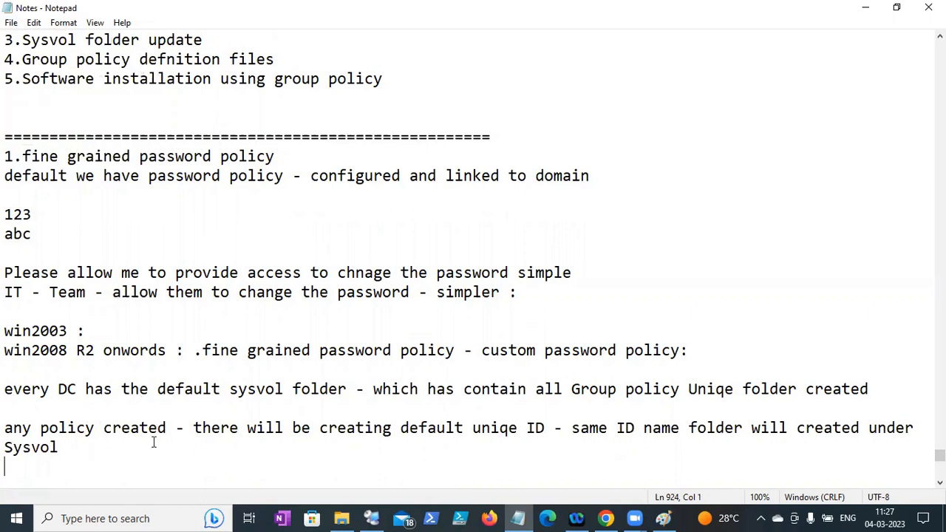
pyautogui.click(341, 518)
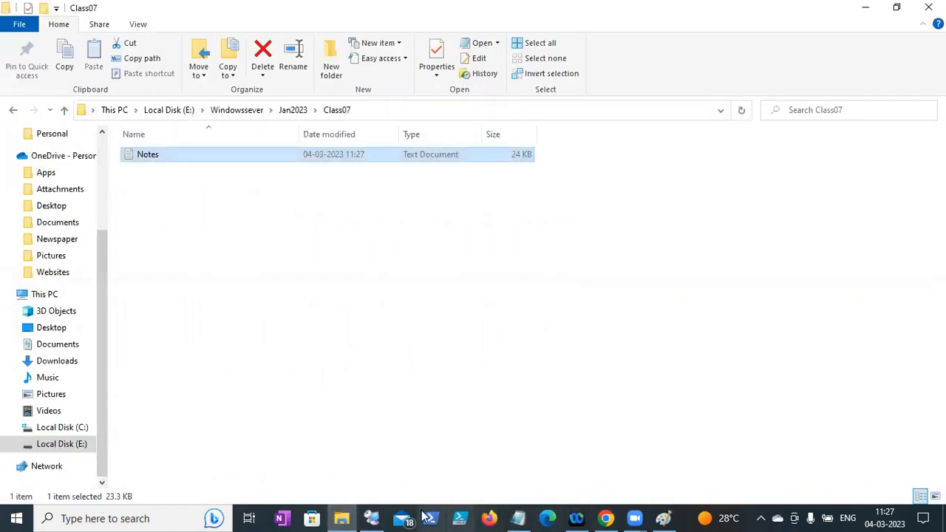
# - In DC1's remote session, browse File Explorer to the C:\Windows folder
pyautogui.click(373, 518)
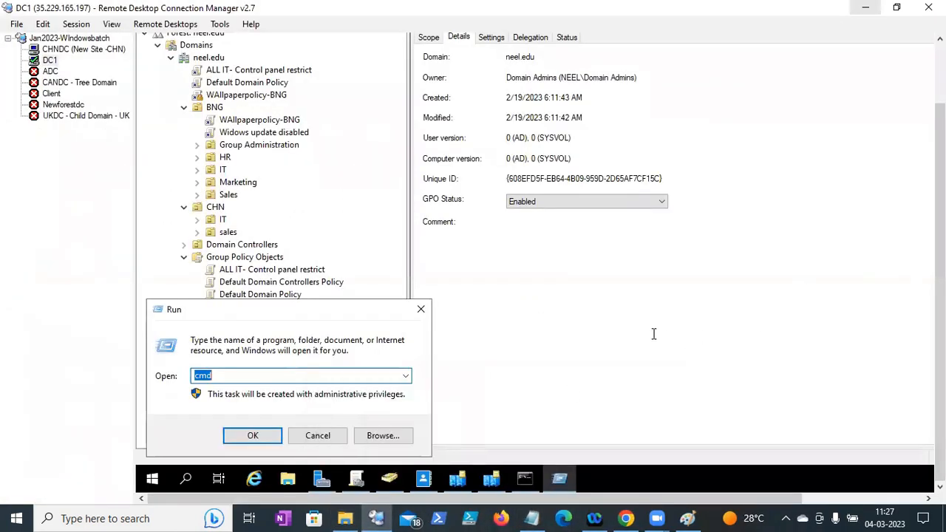
pyautogui.click(288, 479)
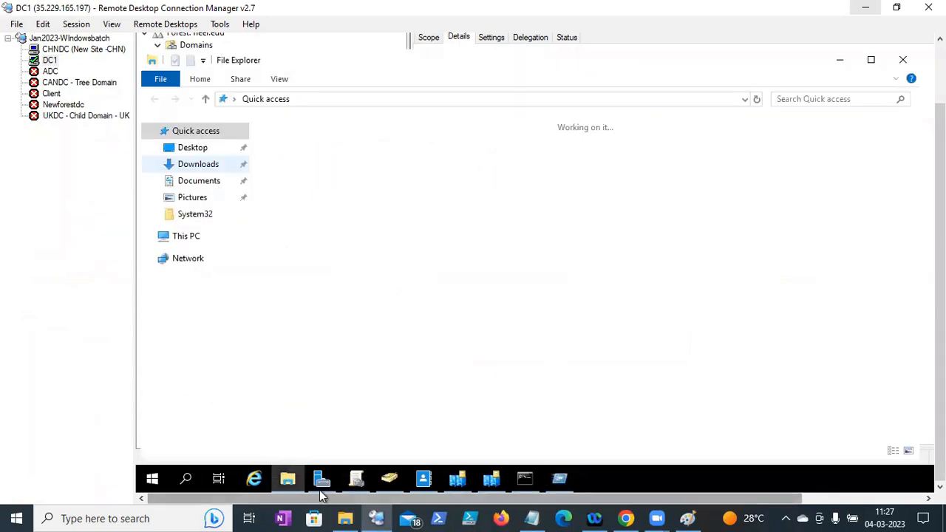
pyautogui.click(196, 243)
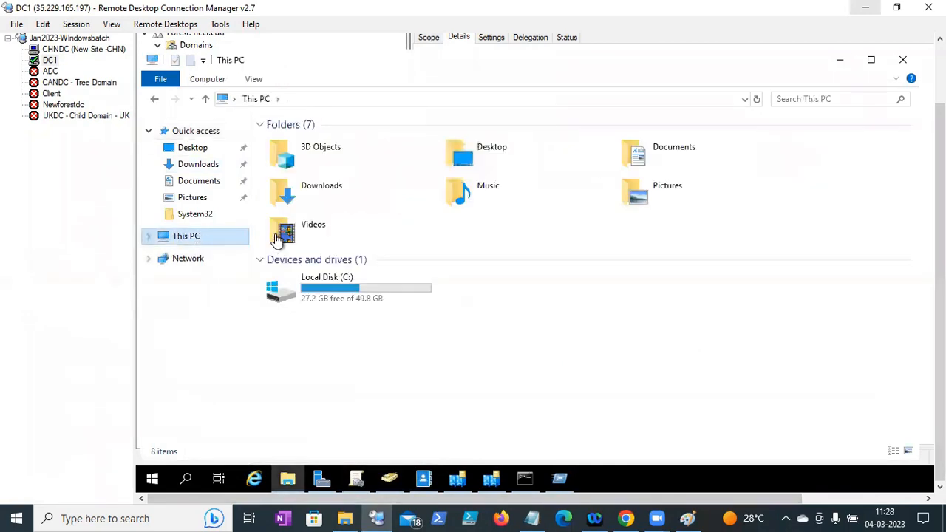
pyautogui.doubleClick(371, 292)
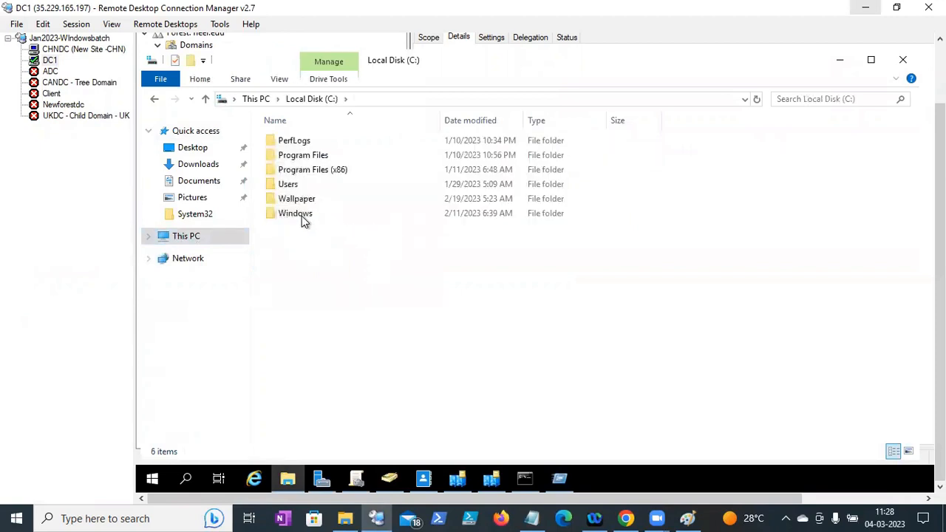
pyautogui.doubleClick(302, 216)
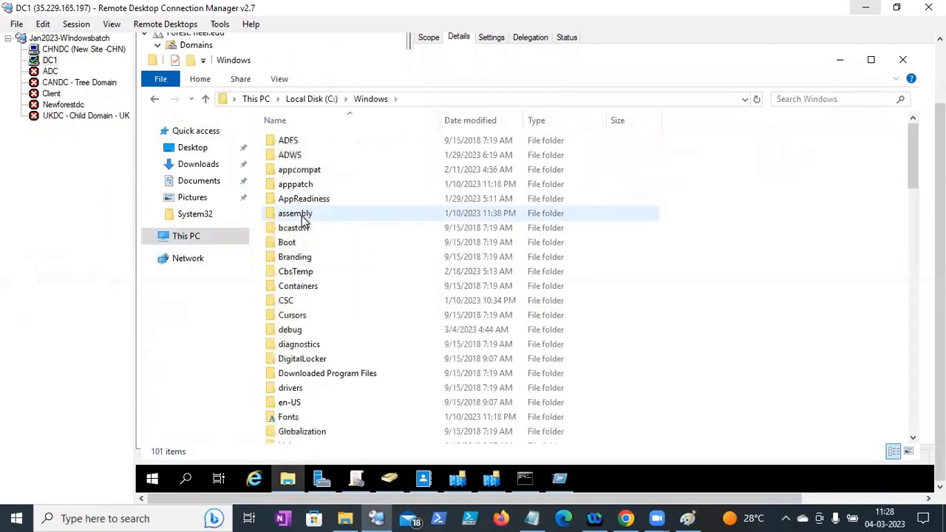
pyautogui.click(287, 334)
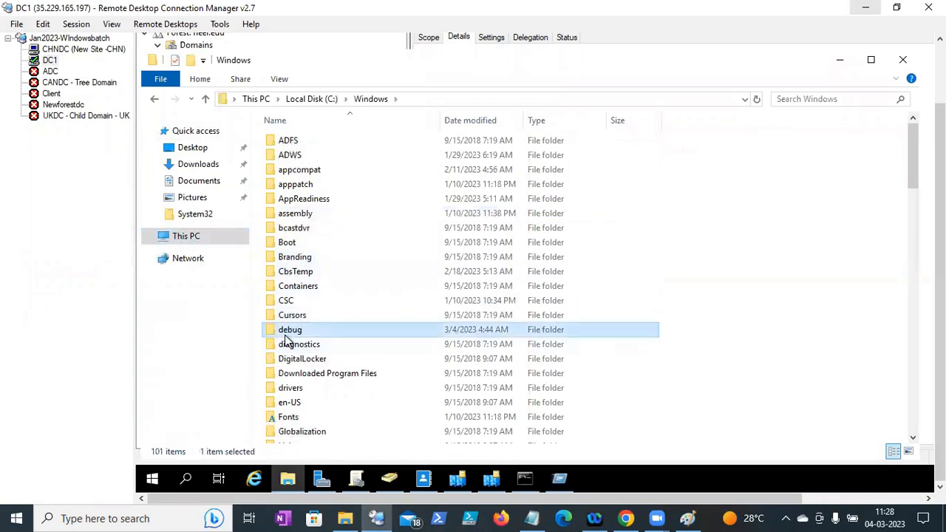
pyautogui.scroll(-15, 306, 325)
pyautogui.click(304, 331)
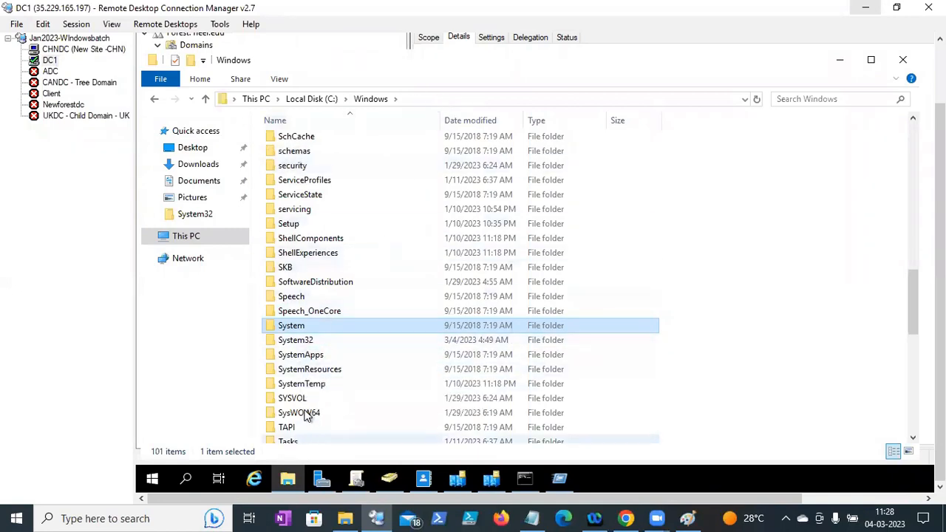
# - Open SYSVOL\sysvol\neel.edu\Policies to list the GUID policy folders
pyautogui.click(302, 399)
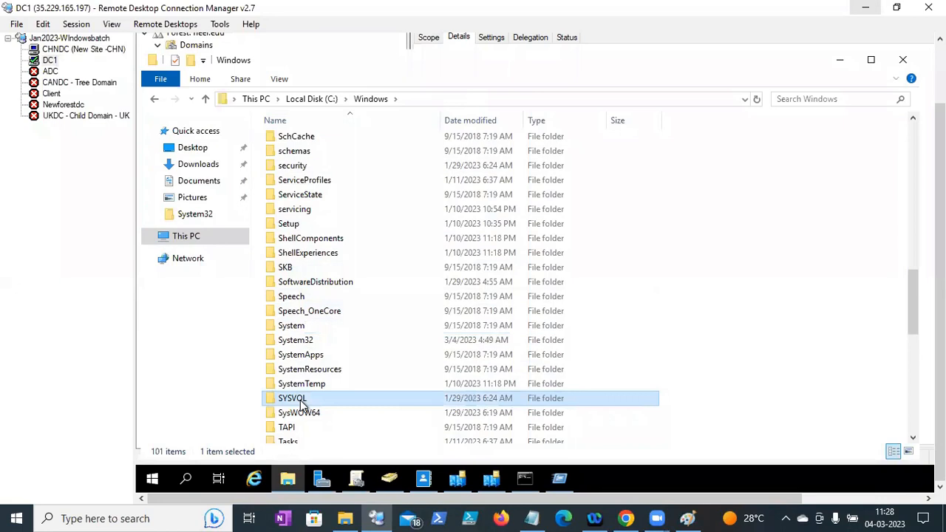
pyautogui.doubleClick(302, 401)
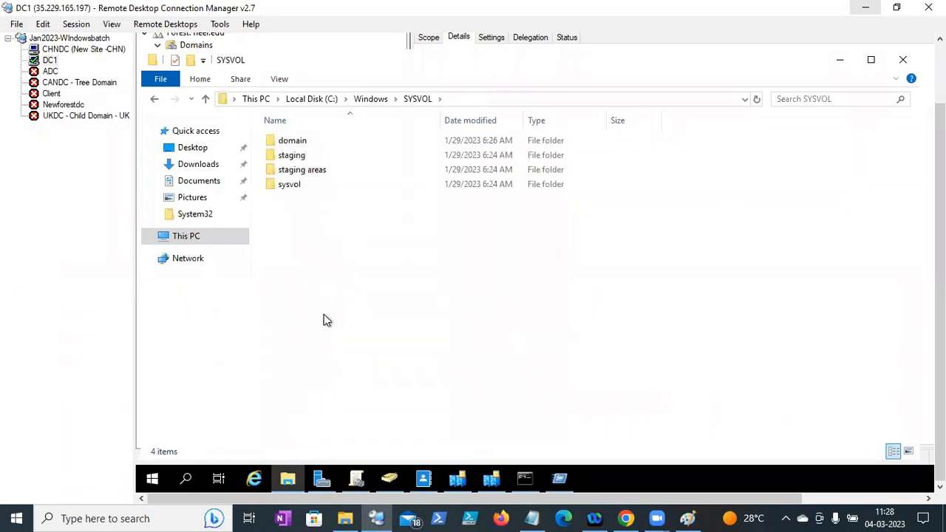
pyautogui.doubleClick(295, 188)
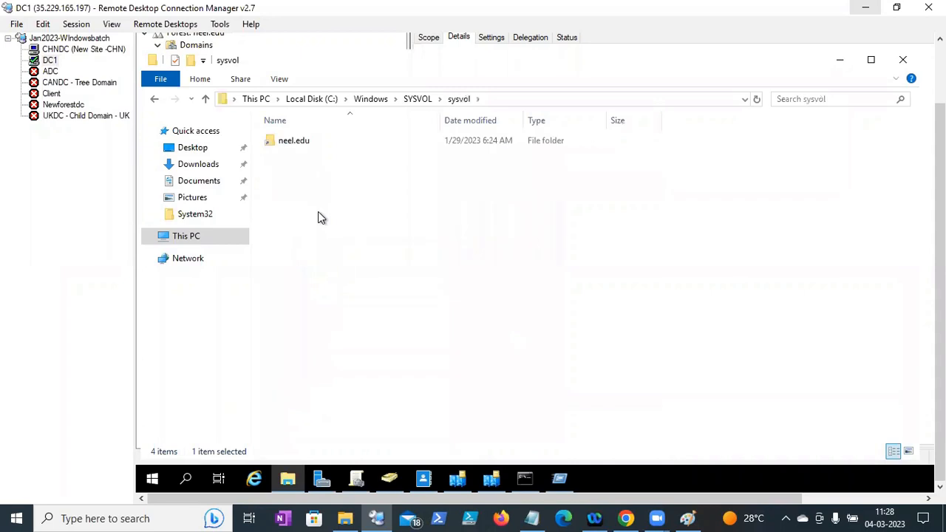
pyautogui.click(300, 144)
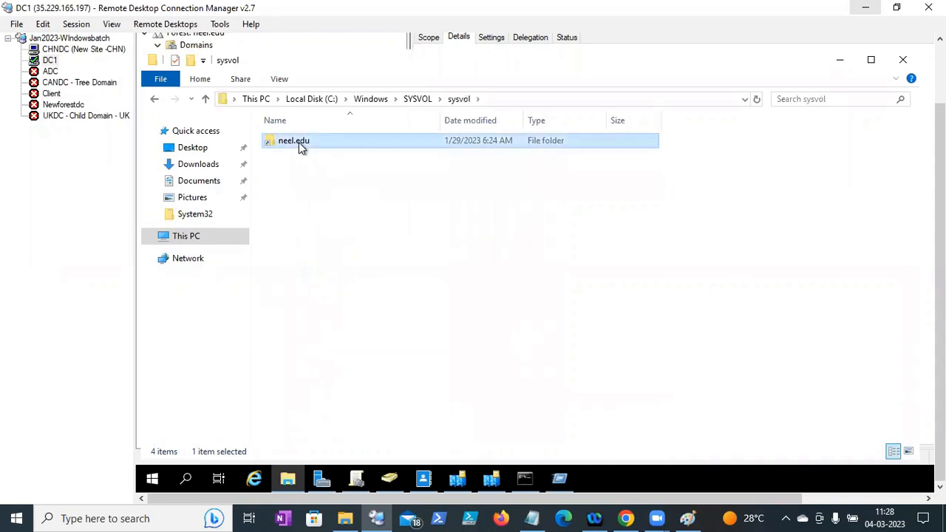
pyautogui.doubleClick(300, 145)
pyautogui.click(300, 145)
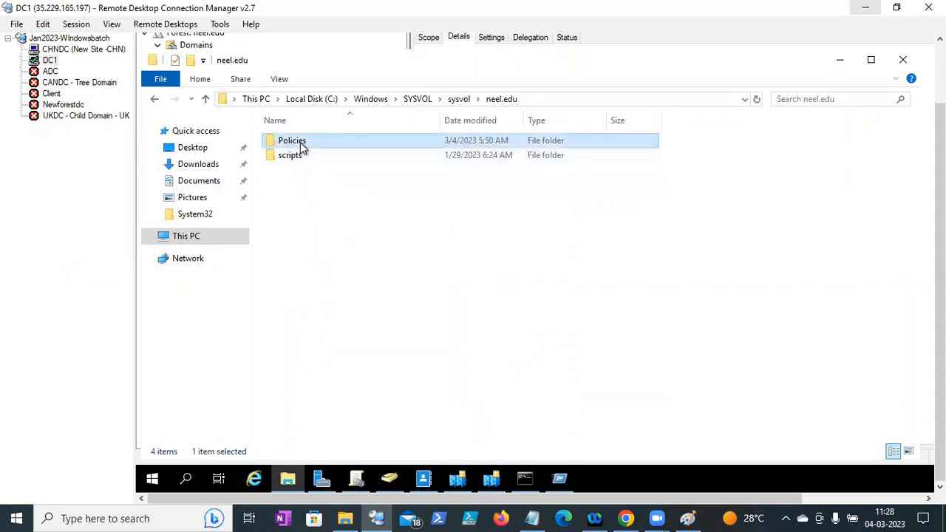
pyautogui.doubleClick(302, 146)
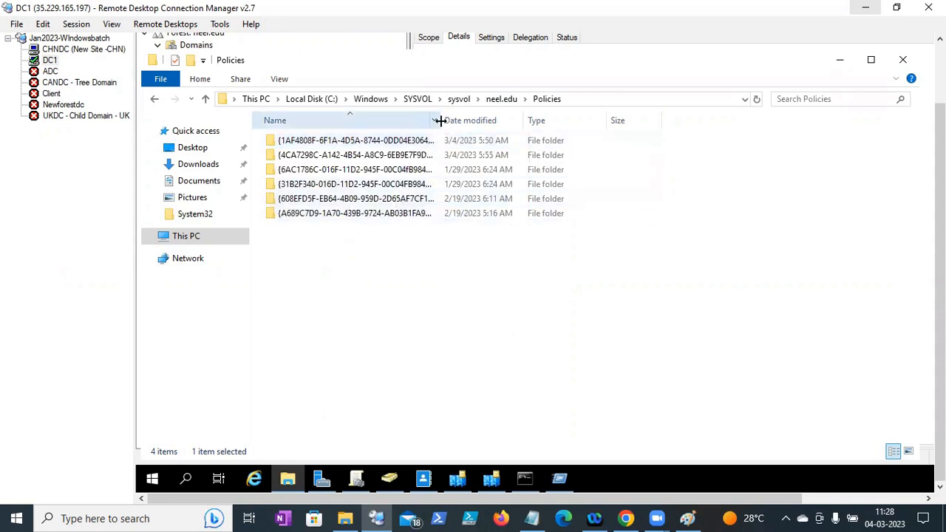
# - Widen the folder list, then bring up Group Policy Management and restore its window
pyautogui.moveTo(441, 118); pyautogui.dragTo(554, 116)
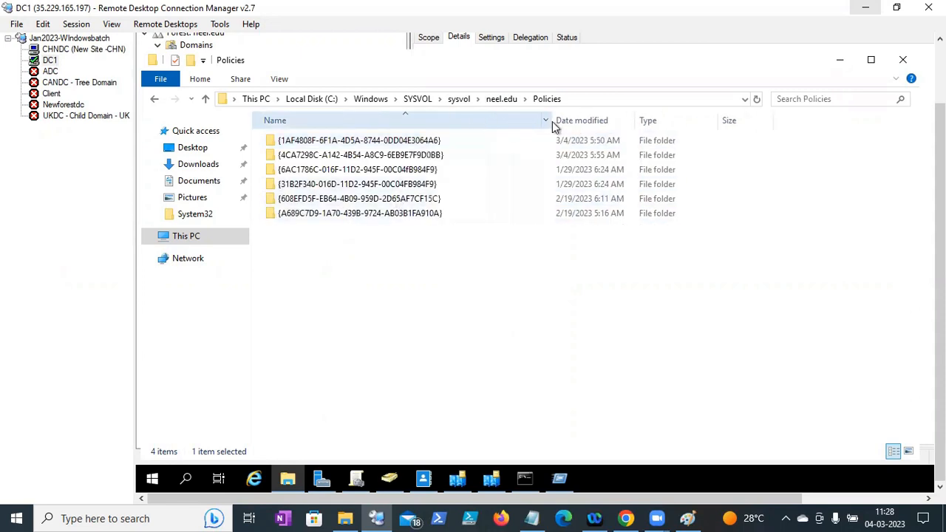
pyautogui.moveTo(940, 222); pyautogui.dragTo(940, 198)
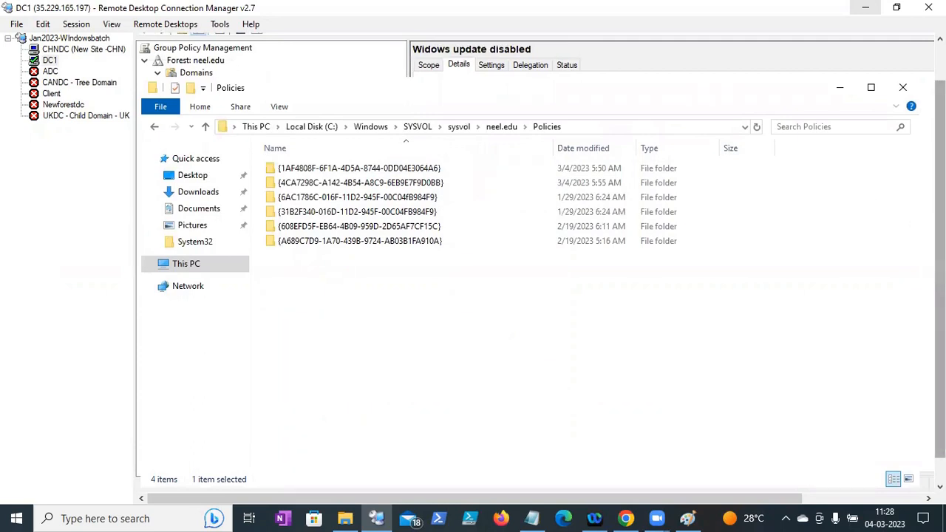
pyautogui.moveTo(940, 270); pyautogui.dragTo(940, 296)
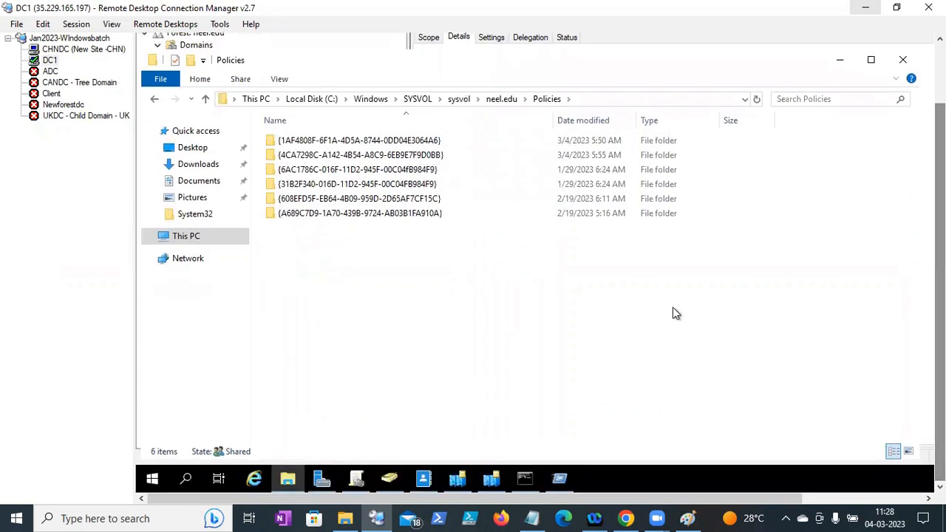
pyautogui.click(357, 480)
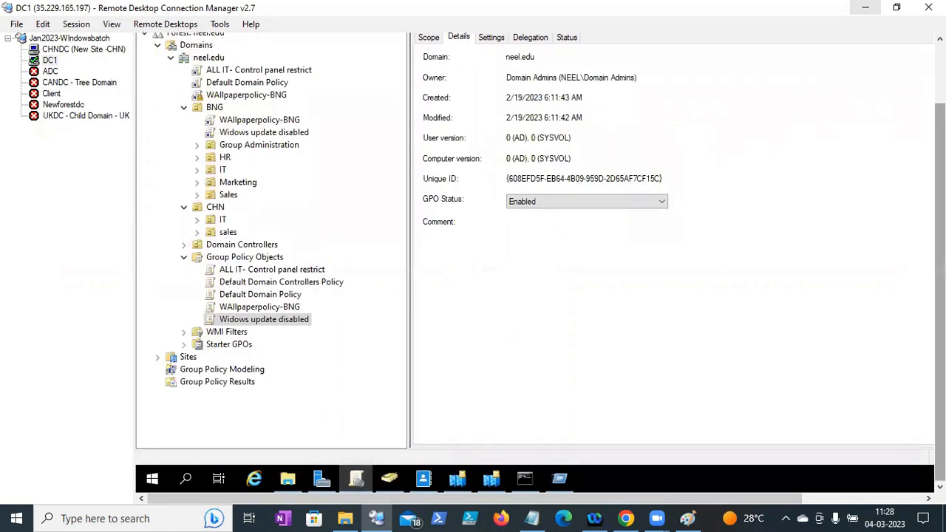
pyautogui.moveTo(940, 166); pyautogui.dragTo(940, 106)
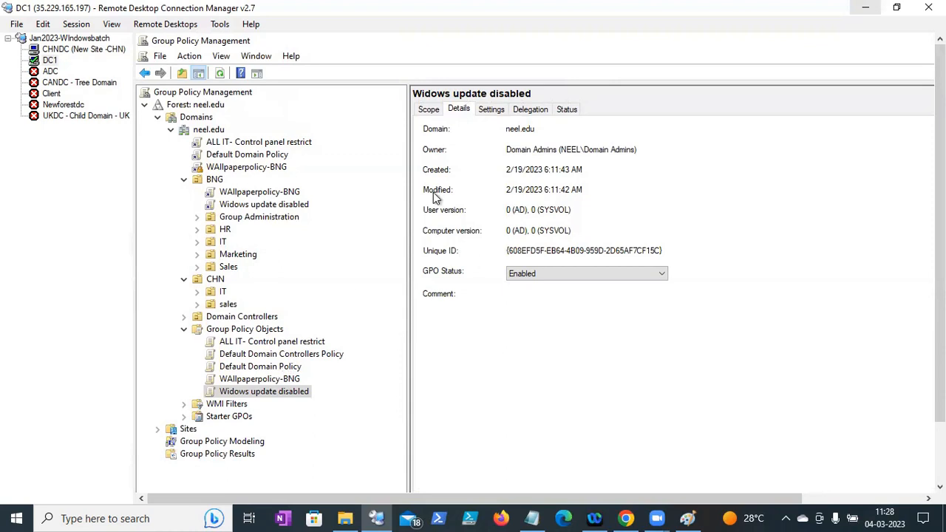
pyautogui.moveTo(423, 42); pyautogui.dragTo(459, 79)
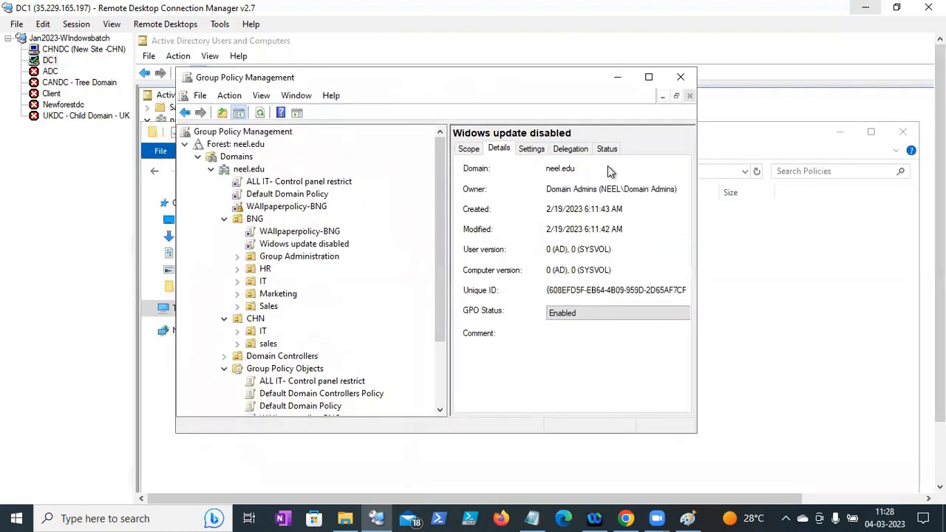
# - Position the Group Policy Management window beside the Policies folder
pyautogui.moveTo(715, 169); pyautogui.dragTo(685, 164)
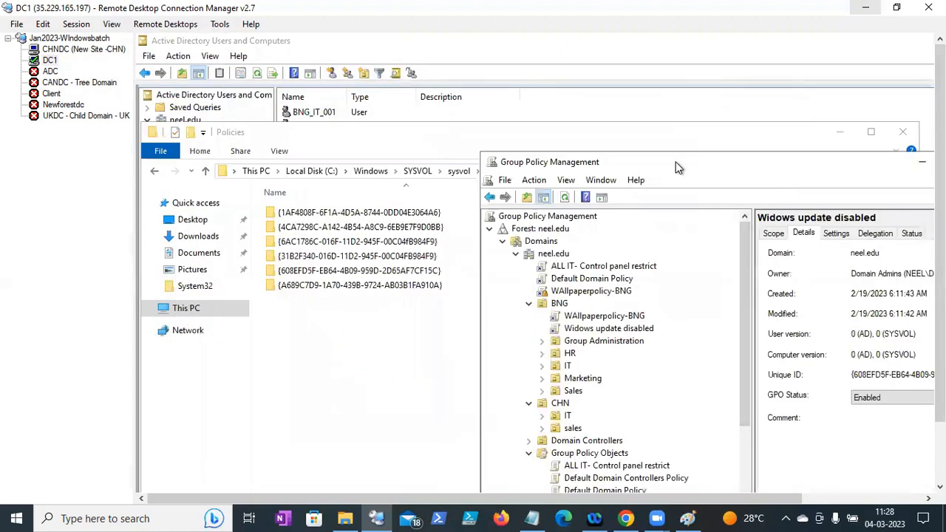
pyautogui.moveTo(662, 89); pyautogui.dragTo(667, 64)
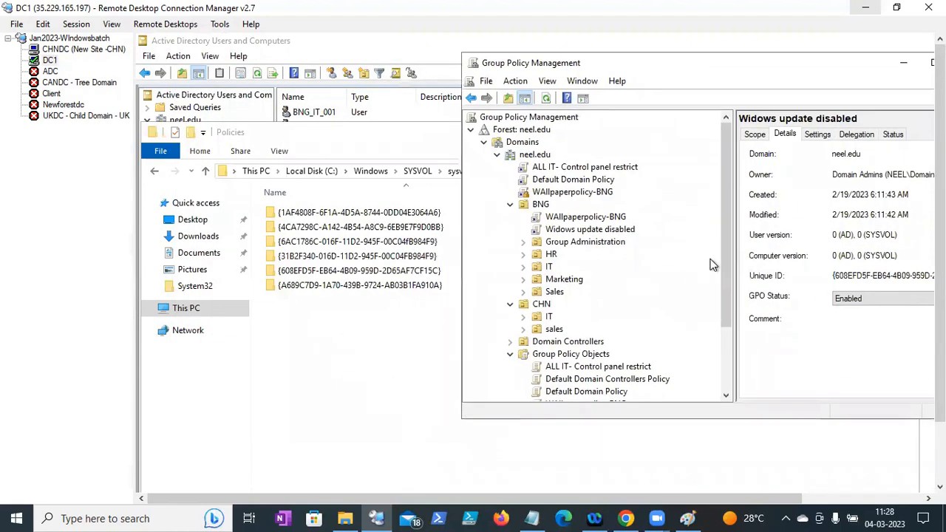
pyautogui.moveTo(724, 261); pyautogui.dragTo(721, 321)
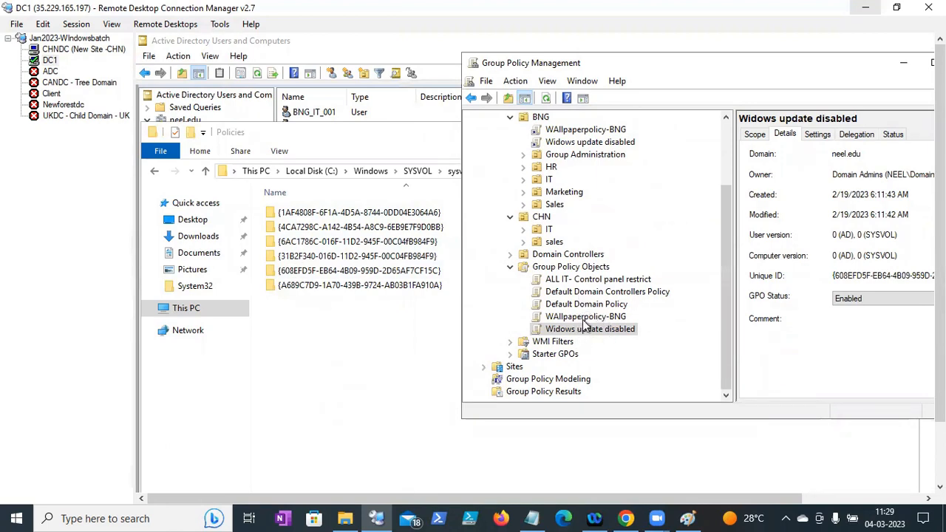
# - Refresh the Group Policy Objects list and show Test-GP replications' details
pyautogui.click(545, 101)
pyautogui.click(566, 267)
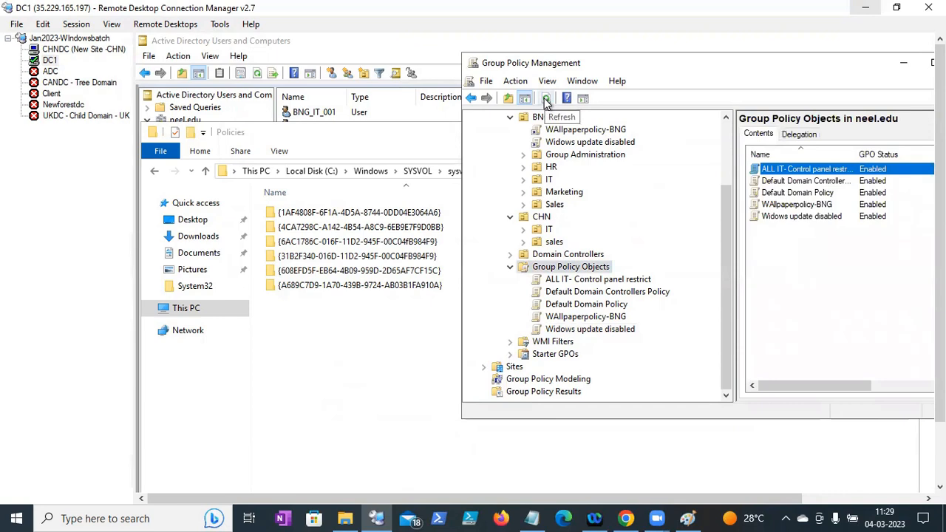
pyautogui.click(545, 99)
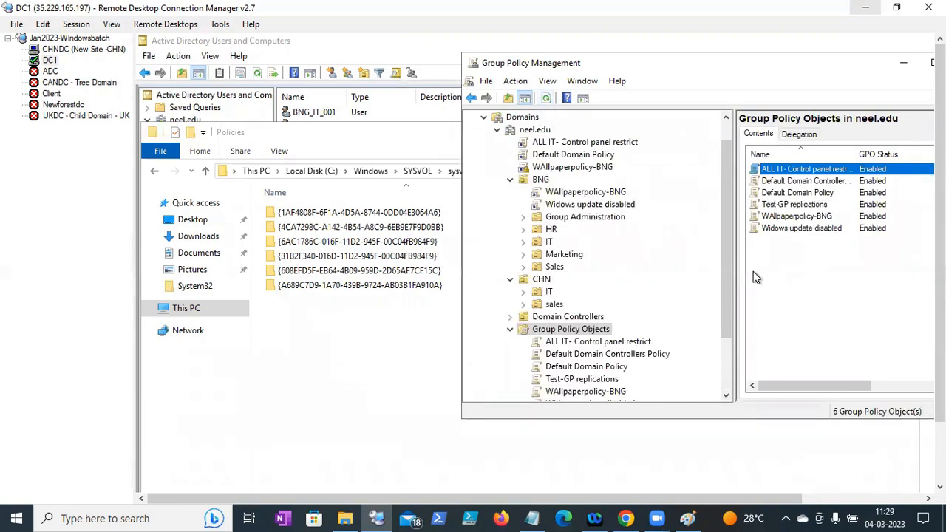
pyautogui.scroll(-2, 729, 296)
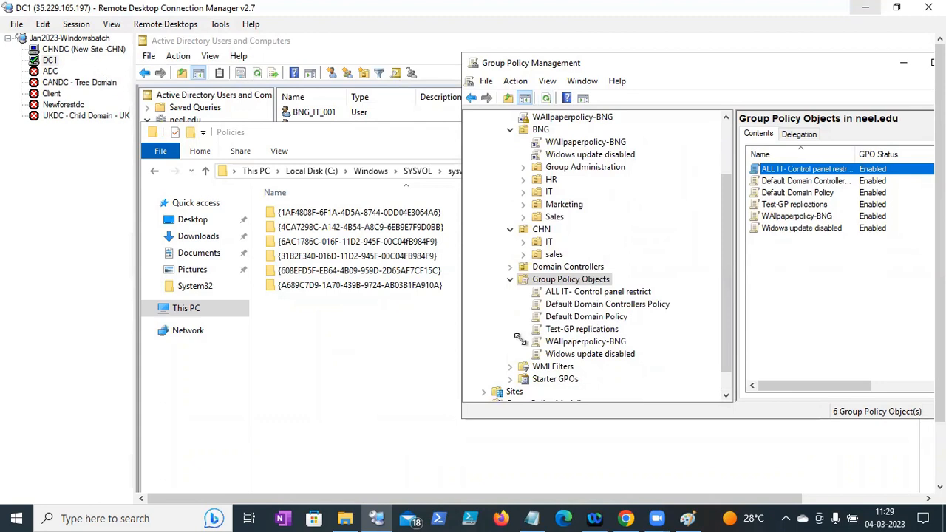
pyautogui.click(580, 329)
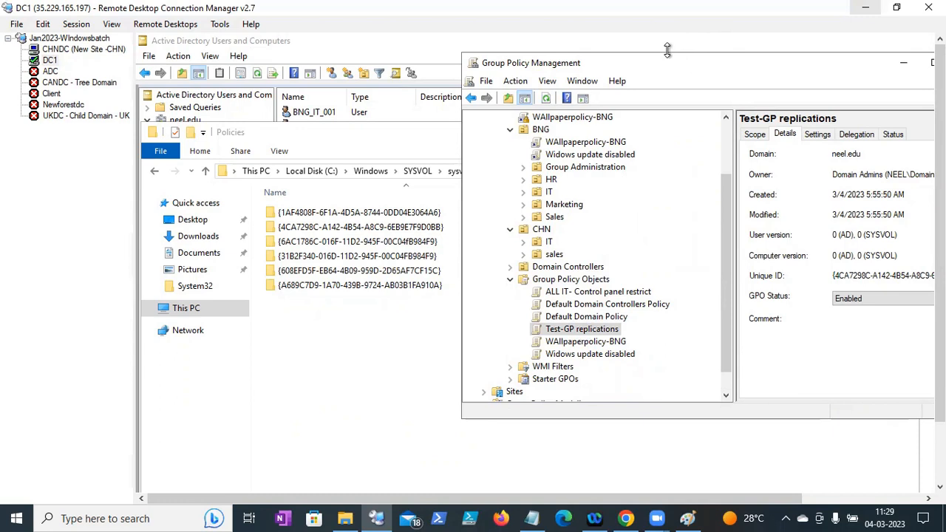
# - Resize and reposition the Group Policy Management window beside Explorer
pyautogui.moveTo(670, 52); pyautogui.dragTo(670, 46)
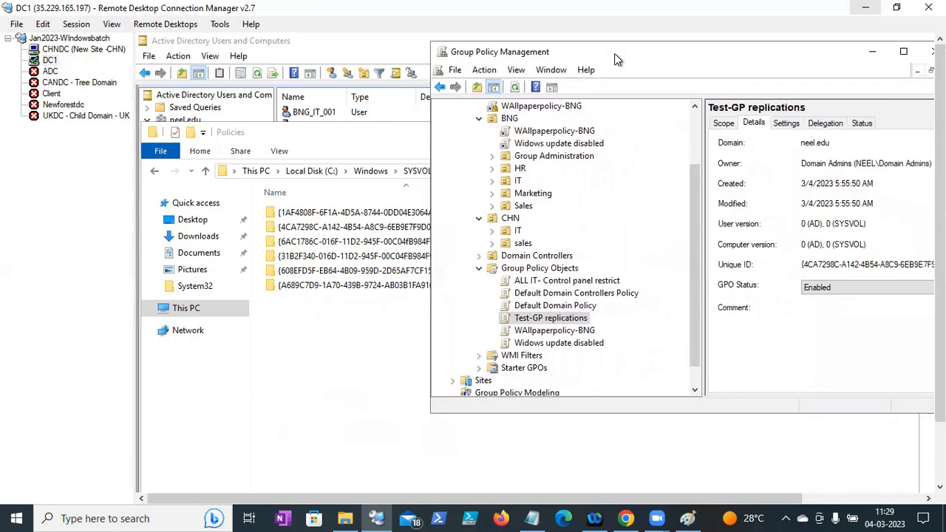
pyautogui.moveTo(614, 53); pyautogui.dragTo(631, 79)
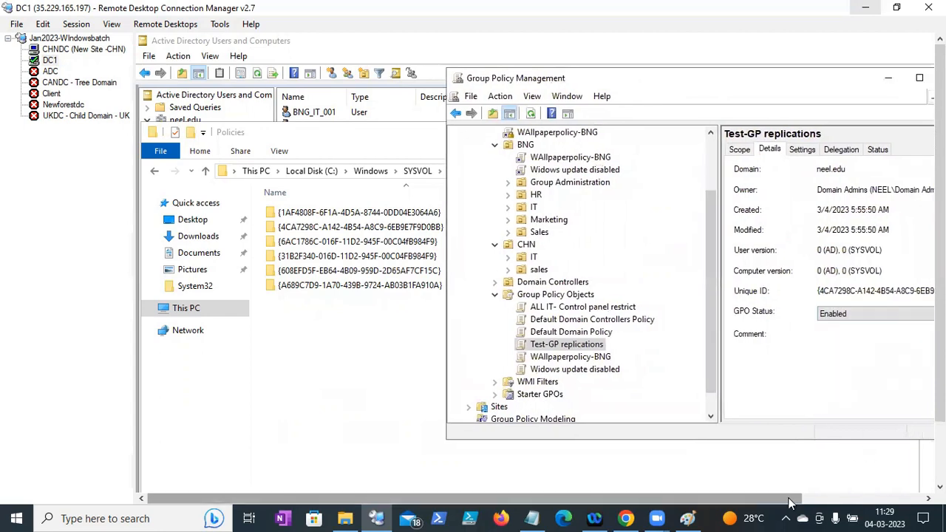
pyautogui.moveTo(794, 500); pyautogui.dragTo(823, 499)
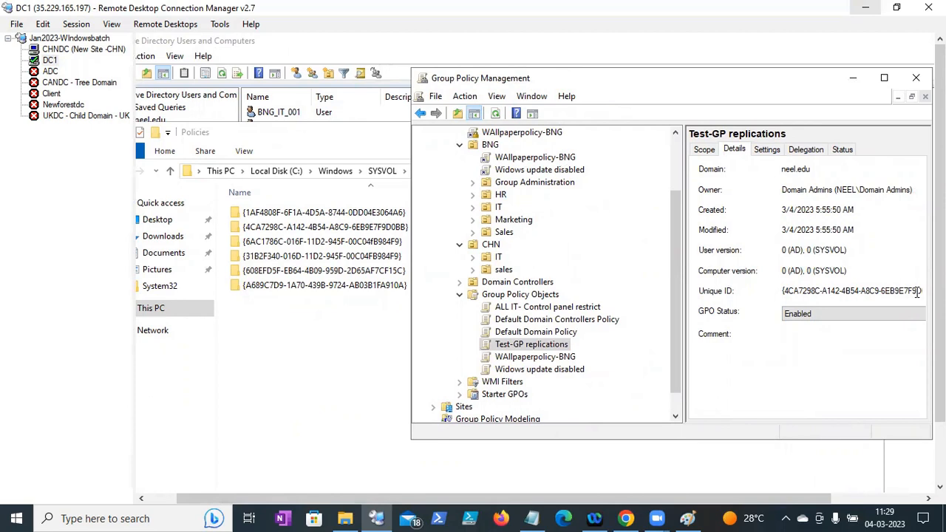
pyautogui.moveTo(785, 500); pyautogui.dragTo(784, 501)
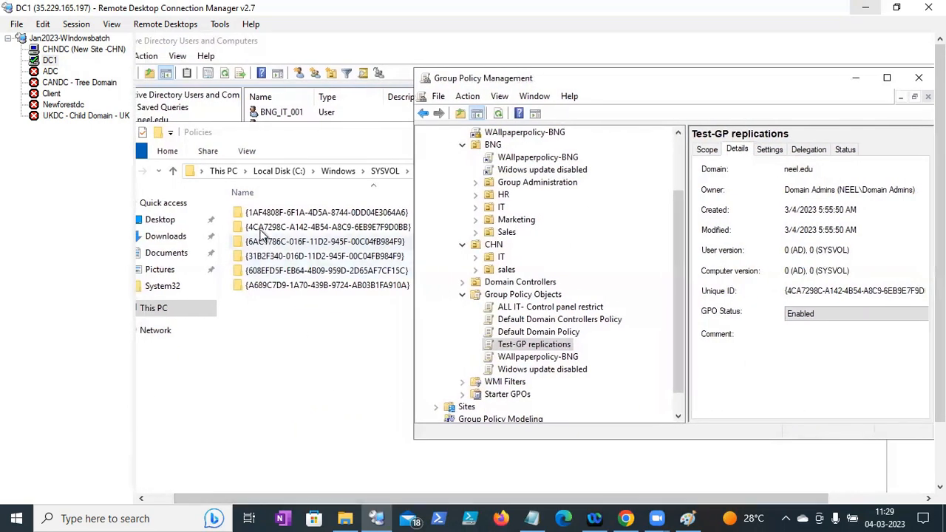
pyautogui.moveTo(533, 77); pyautogui.dragTo(557, 71)
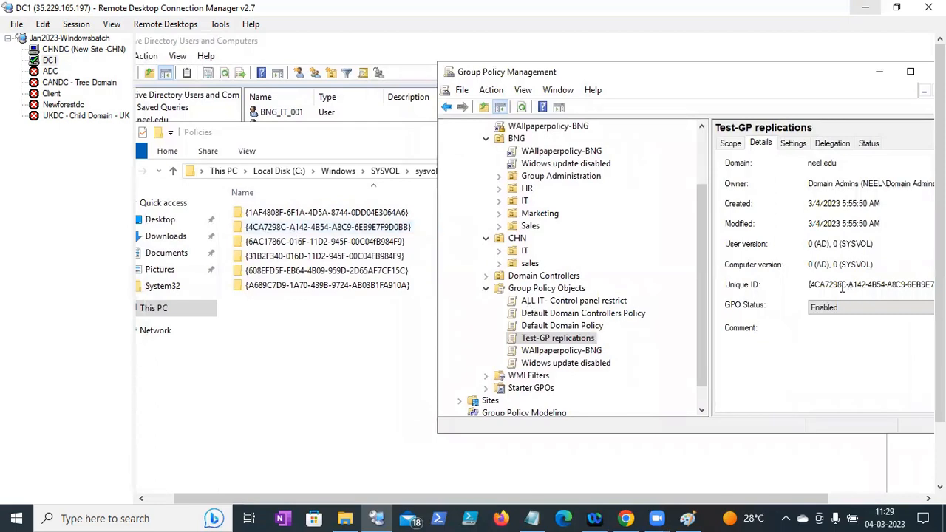
# - Match ALL IT- Control panel restrict and Default Domain Policy IDs to their {31B2F340…} Policies folders
pyautogui.click(573, 302)
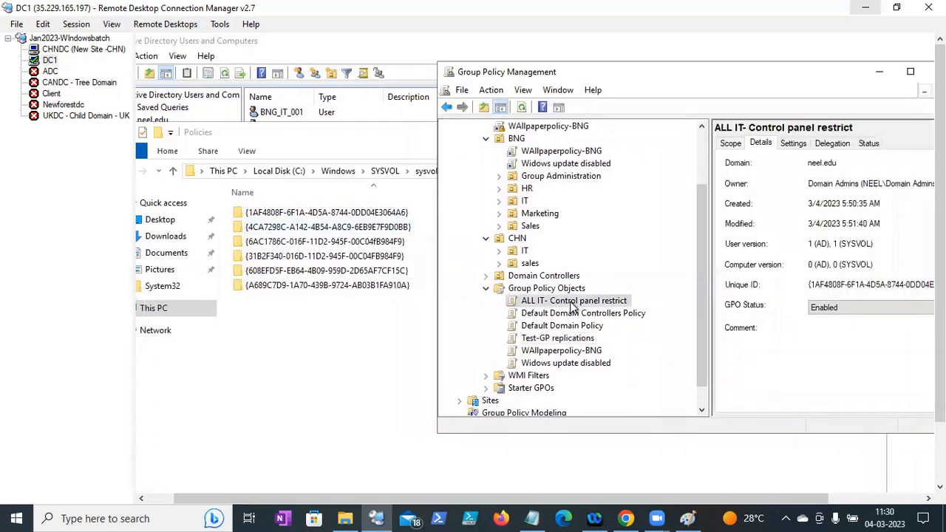
pyautogui.doubleClick(832, 287)
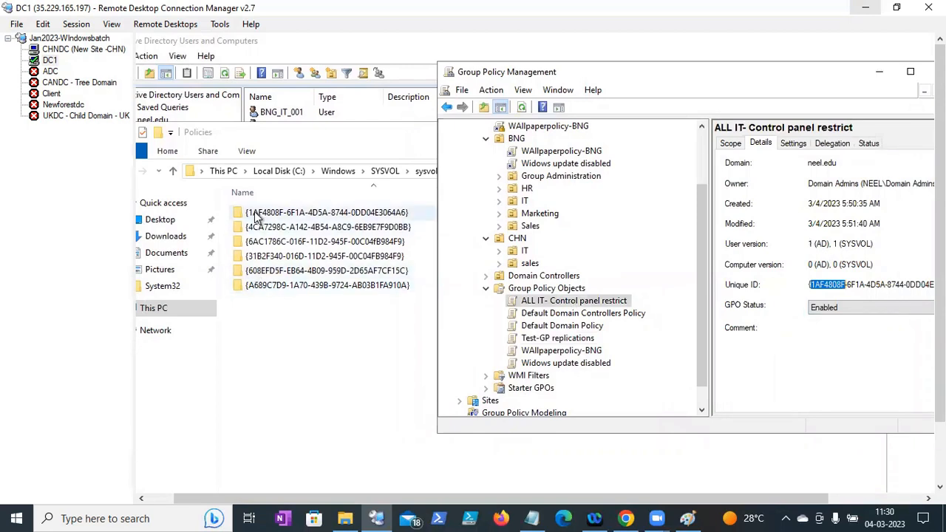
pyautogui.click(550, 330)
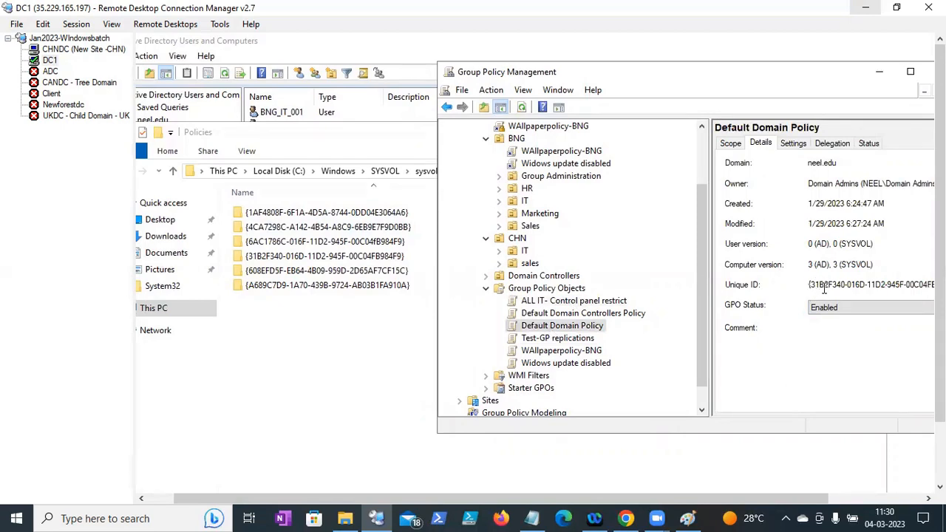
pyautogui.click(277, 260)
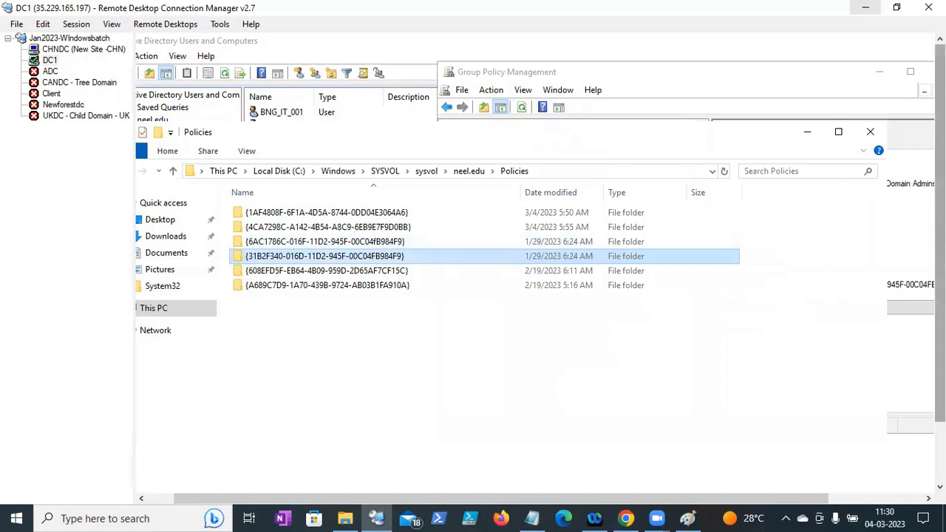
pyautogui.moveTo(940, 310); pyautogui.dragTo(940, 360)
pyautogui.click(353, 489)
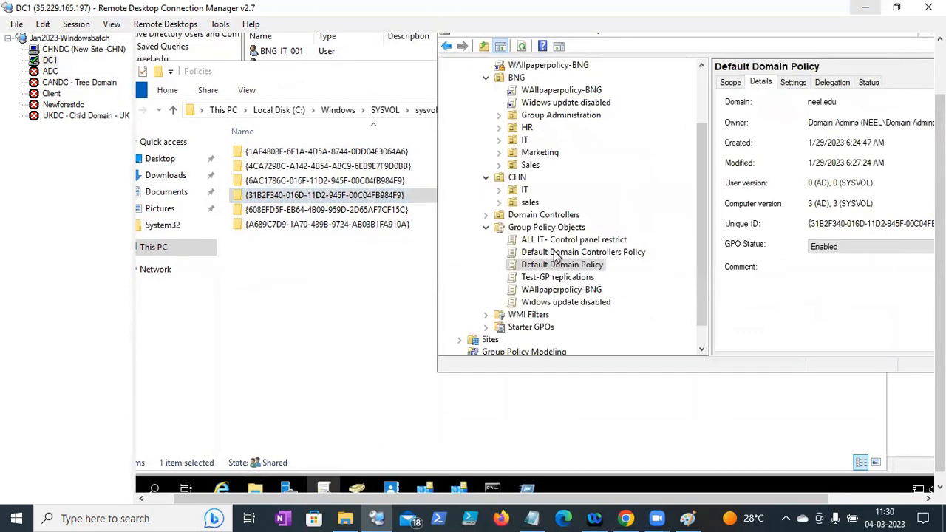
# - Create a new GPO named Test2-POlicy Replication under Group Policy Objects
pyautogui.rightClick(539, 229)
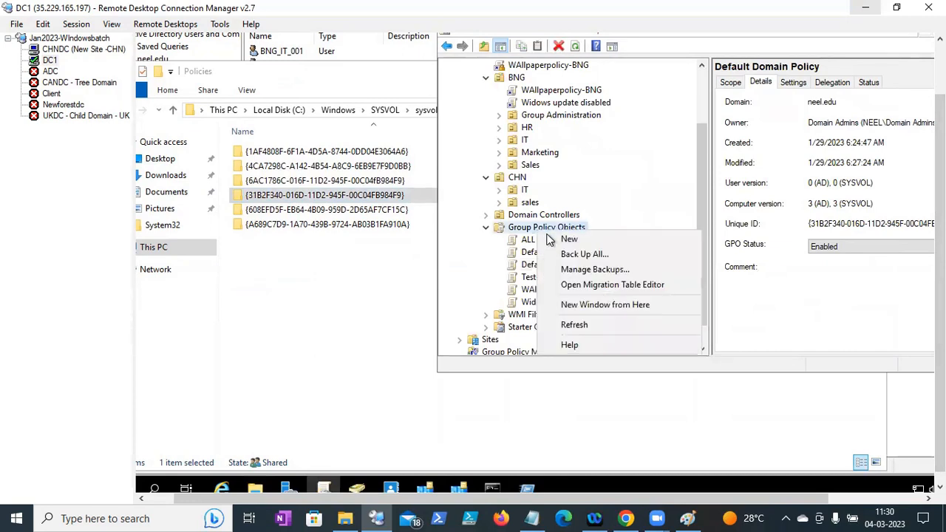
pyautogui.click(551, 240)
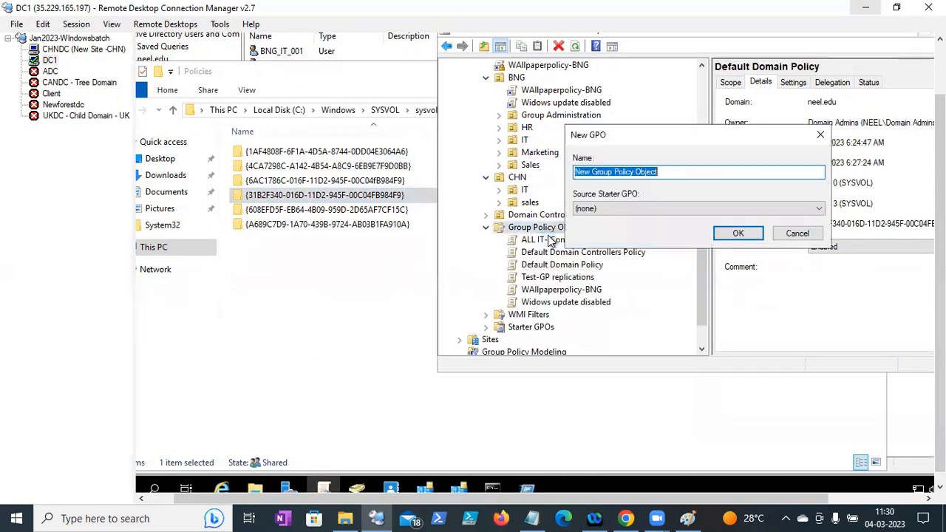
pyautogui.write('Test2-POlicy Replication')
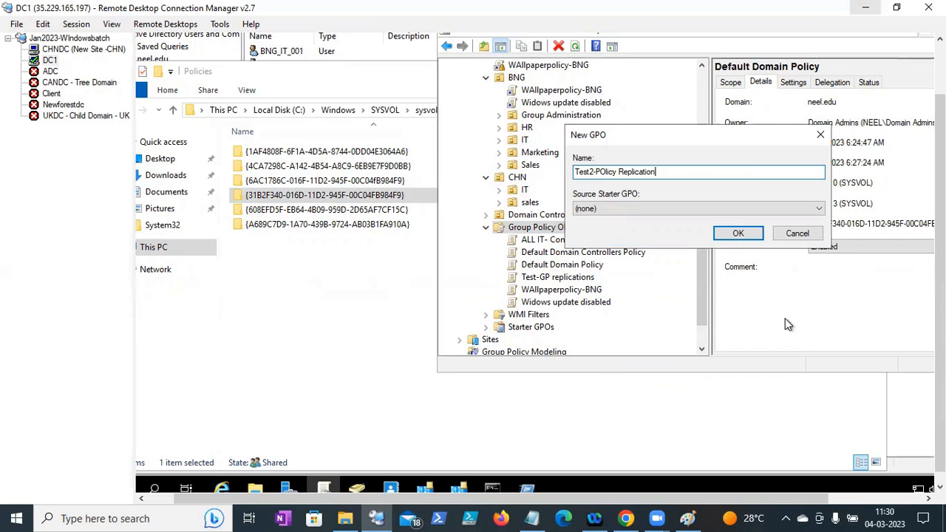
pyautogui.click(756, 233)
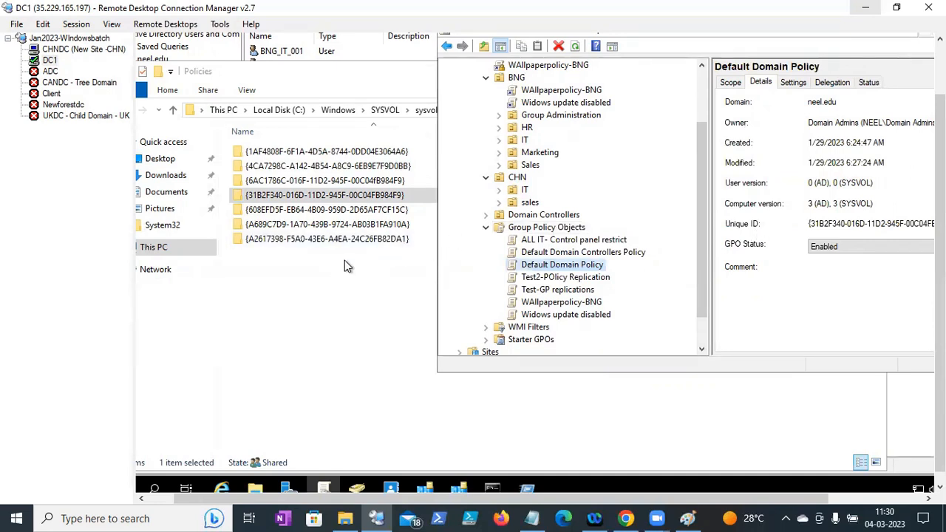
# - Highlight Test2-POlicy Replication's Unique ID to match the new {A2617398…} Policies folder
pyautogui.click(558, 281)
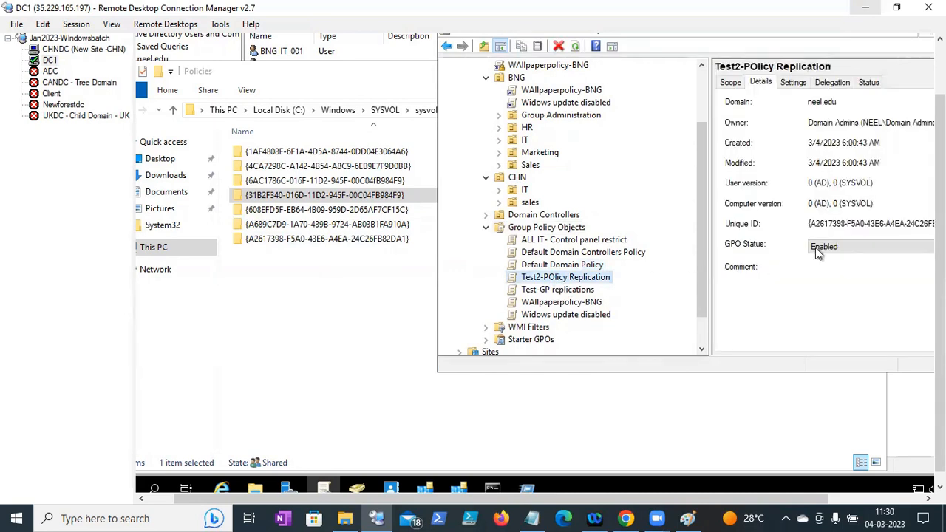
pyautogui.moveTo(814, 224); pyautogui.dragTo(837, 224)
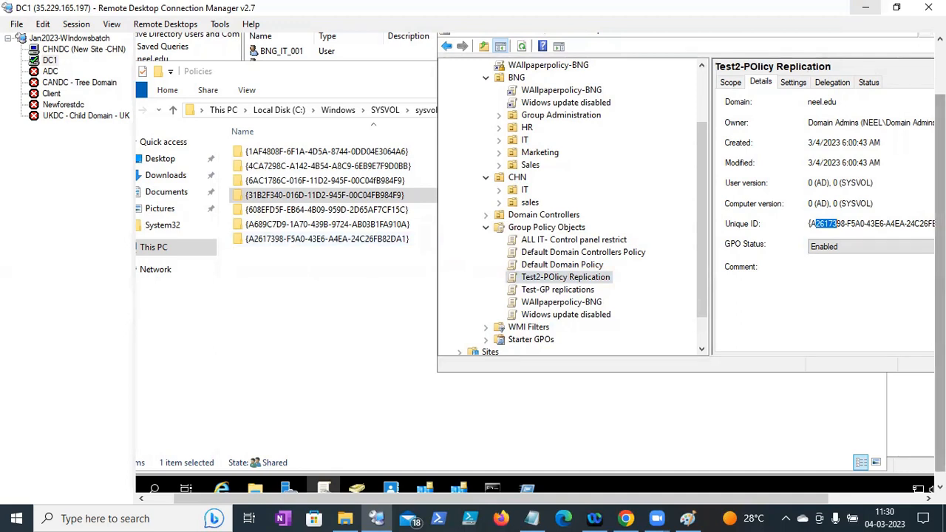
pyautogui.moveTo(939, 214); pyautogui.dragTo(940, 151)
pyautogui.moveTo(783, 83); pyautogui.dragTo(718, 82)
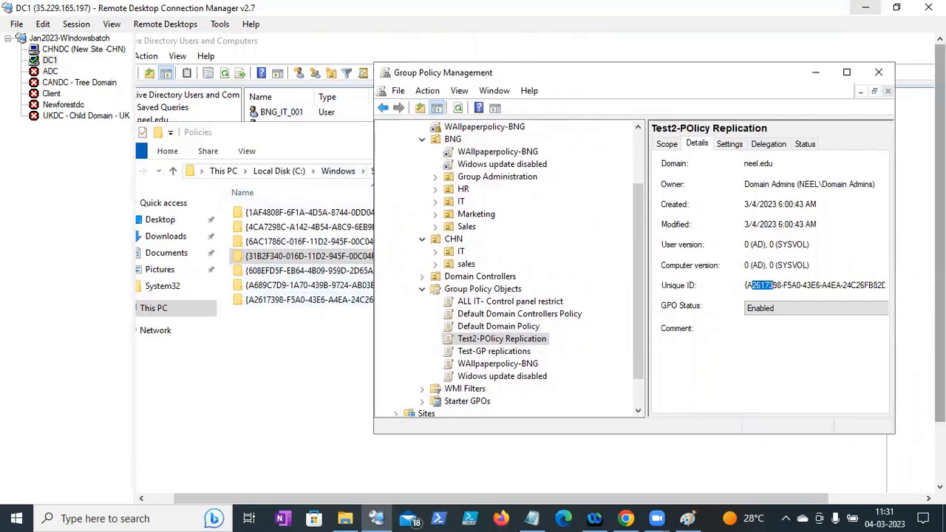
pyautogui.moveTo(940, 222); pyautogui.dragTo(940, 268)
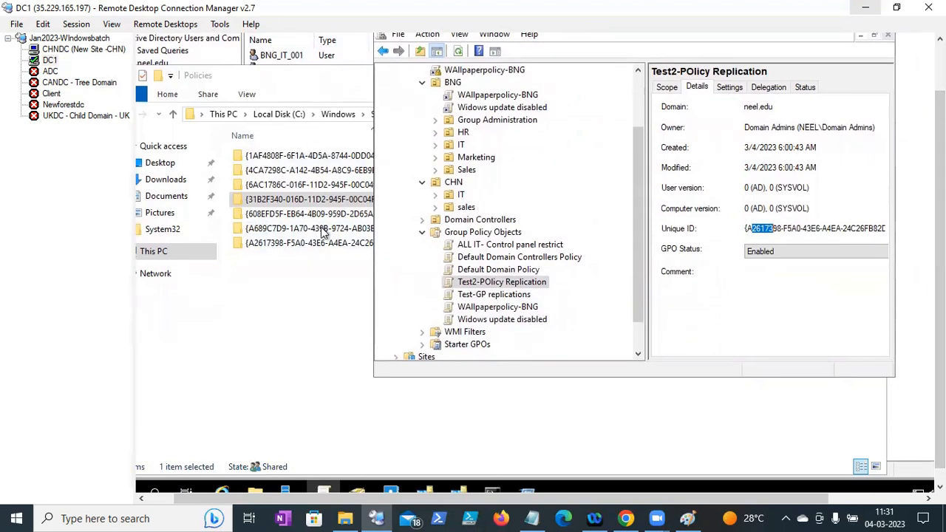
# - On CHNDC, run c:\windows\sysvol to open the SYSVOL folder in File Explorer
pyautogui.click(50, 49)
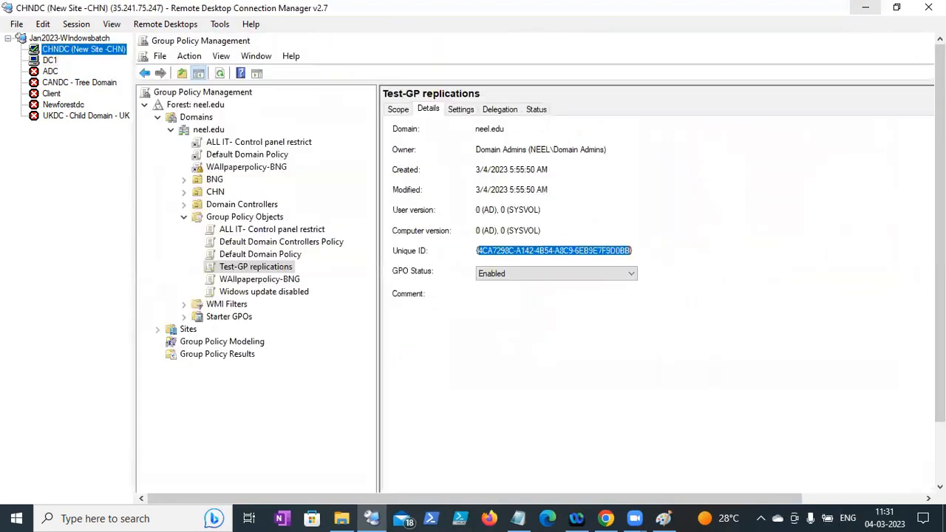
pyautogui.scroll(-2, 853, 352)
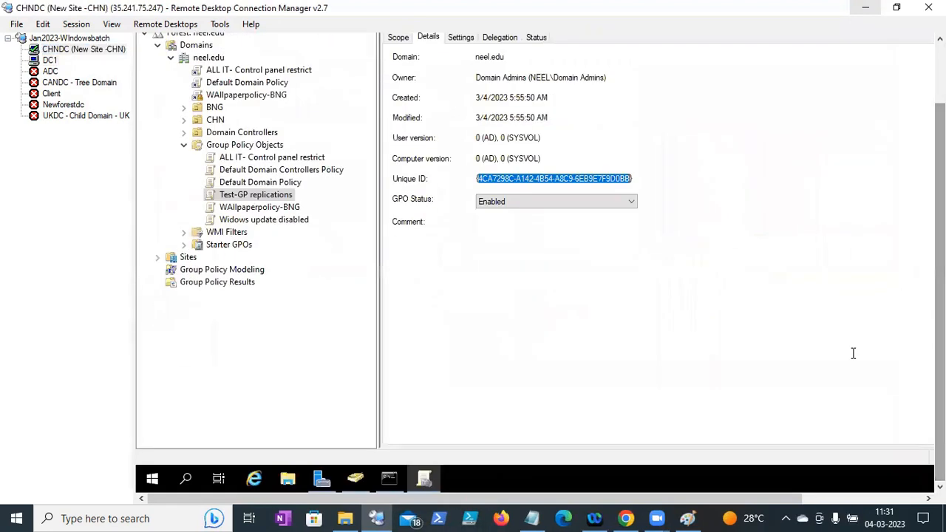
pyautogui.rightClick(154, 479)
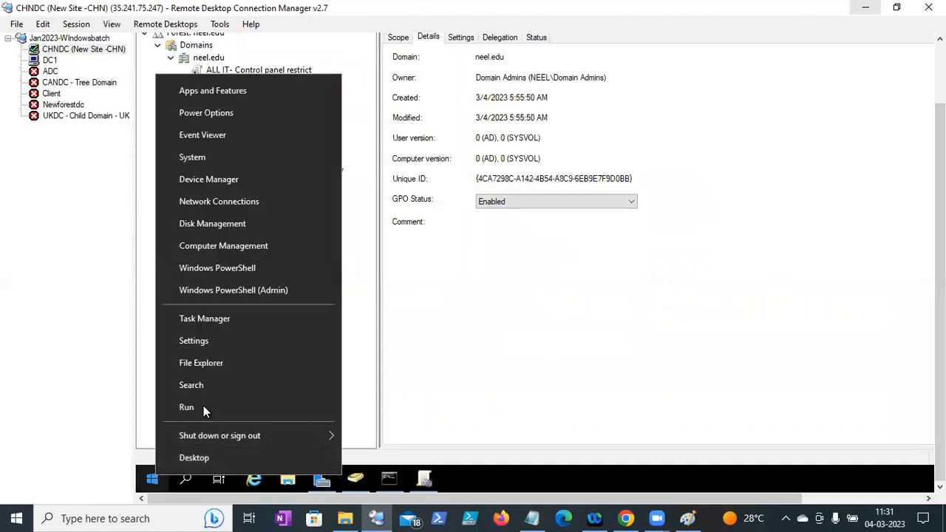
pyautogui.click(204, 406)
pyautogui.write('c')
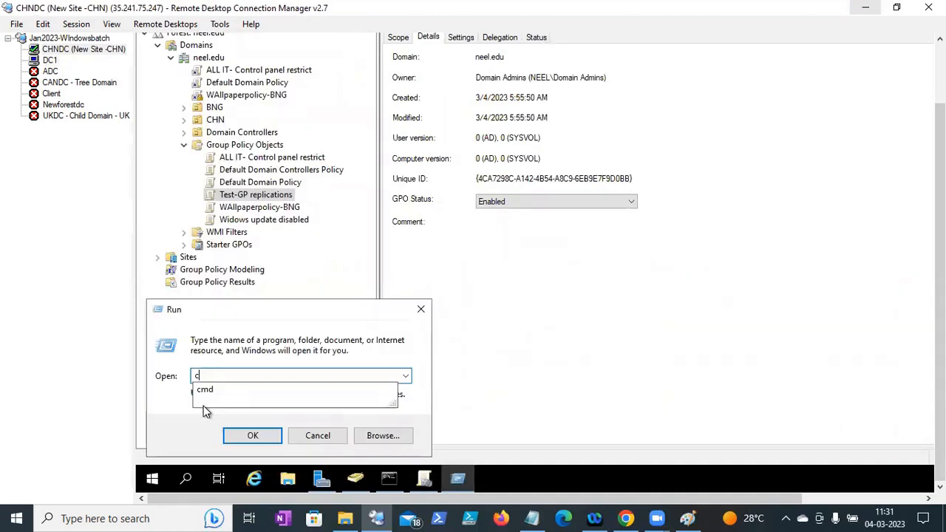
pyautogui.write(':\\')
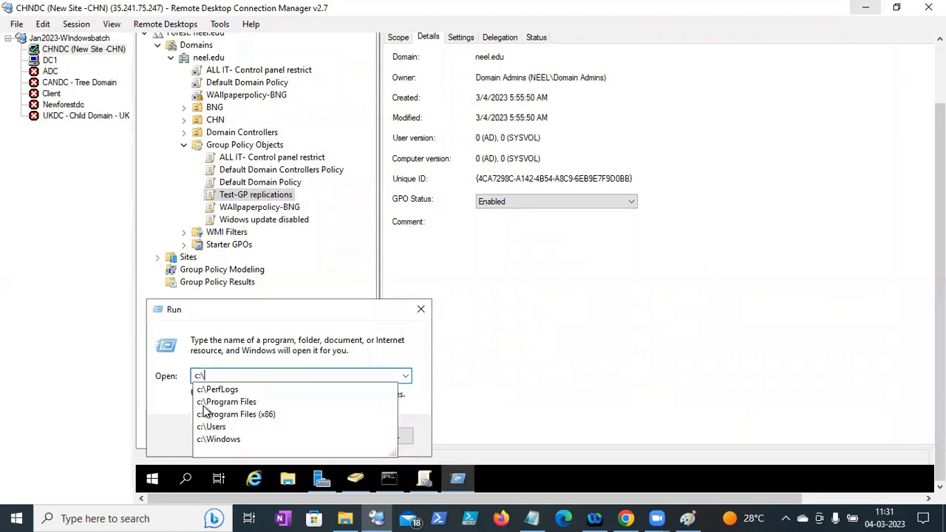
pyautogui.write('windows')
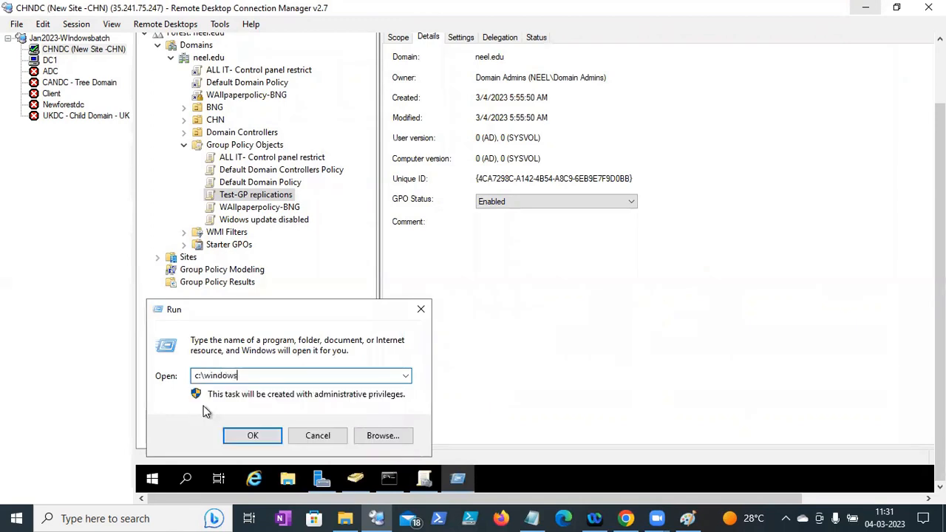
pyautogui.write('\\')
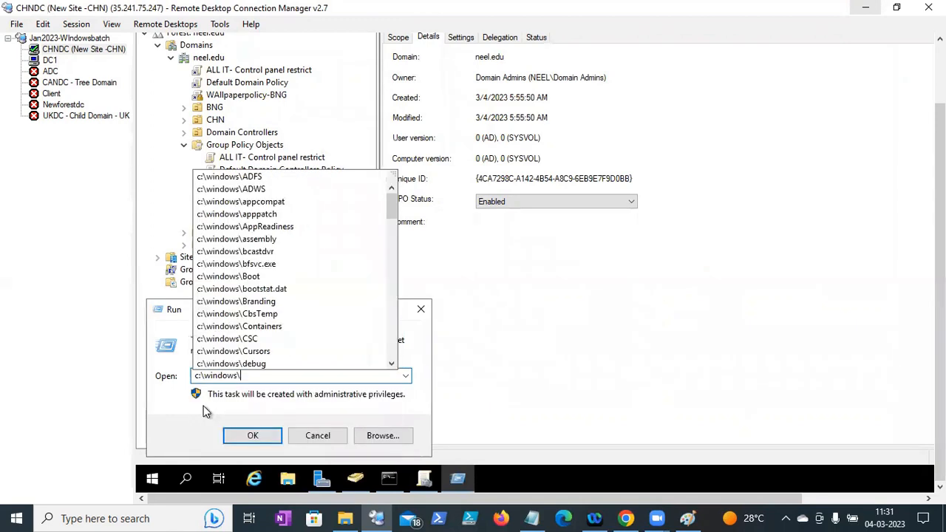
pyautogui.write('sys')
pyautogui.press('Down')
pyautogui.press('Down')
pyautogui.press('Down')
pyautogui.press('Down')
pyautogui.press('Down')
pyautogui.press('Down')
pyautogui.press('Down')
pyautogui.press('Return')
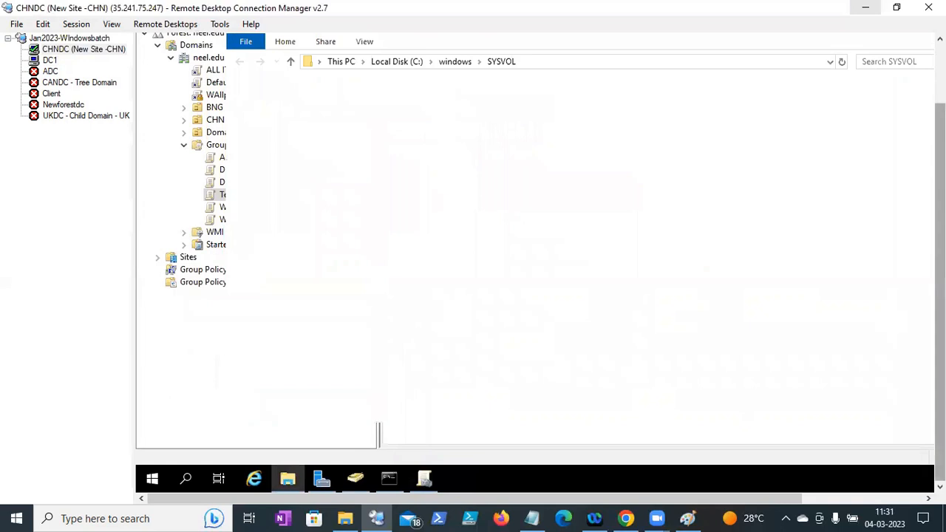
# - Open sysvol\neel.edu\Policies on CHNDC and widen the Name column to show full GUIDs
pyautogui.doubleClick(372, 221)
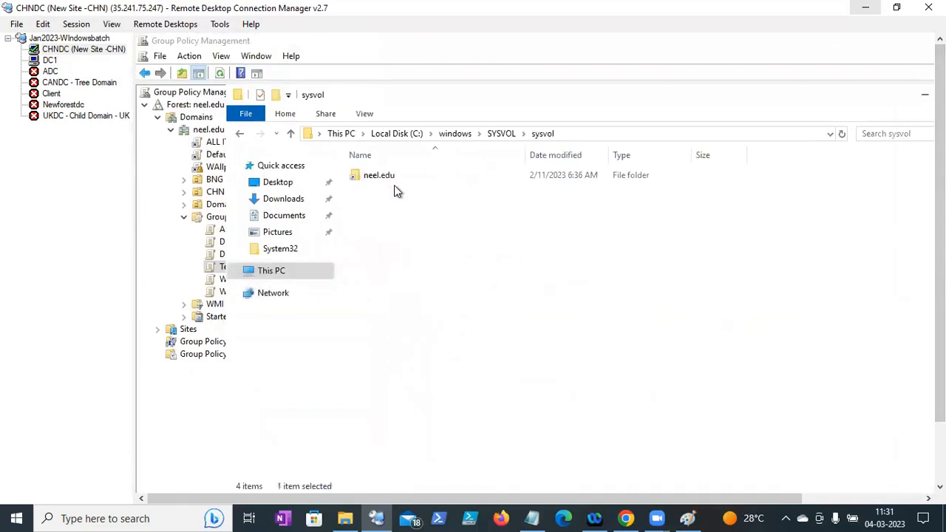
pyautogui.doubleClick(393, 180)
pyautogui.doubleClick(383, 178)
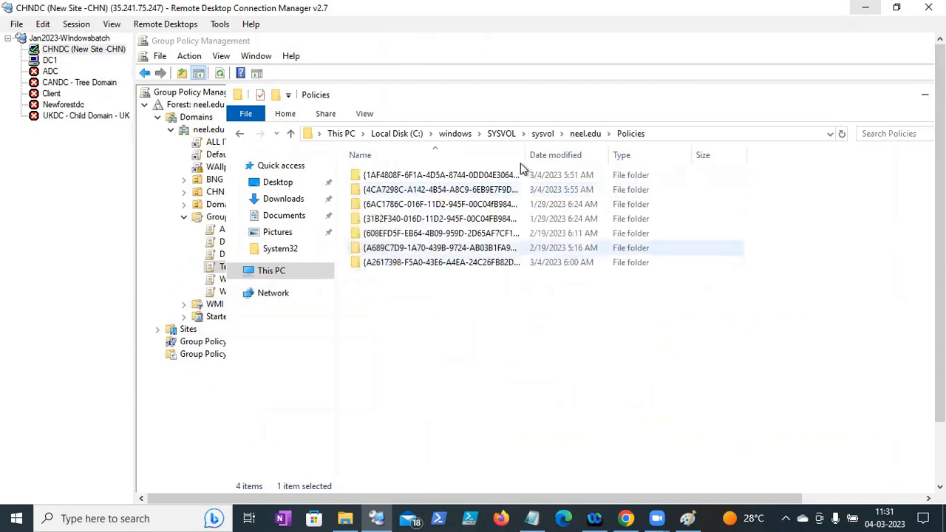
pyautogui.moveTo(525, 156); pyautogui.dragTo(596, 155)
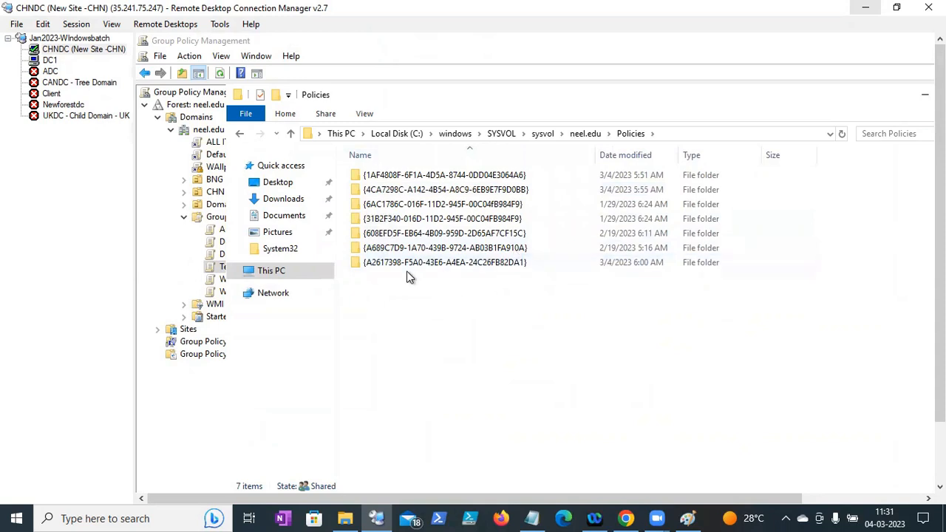
pyautogui.moveTo(940, 281); pyautogui.dragTo(940, 342)
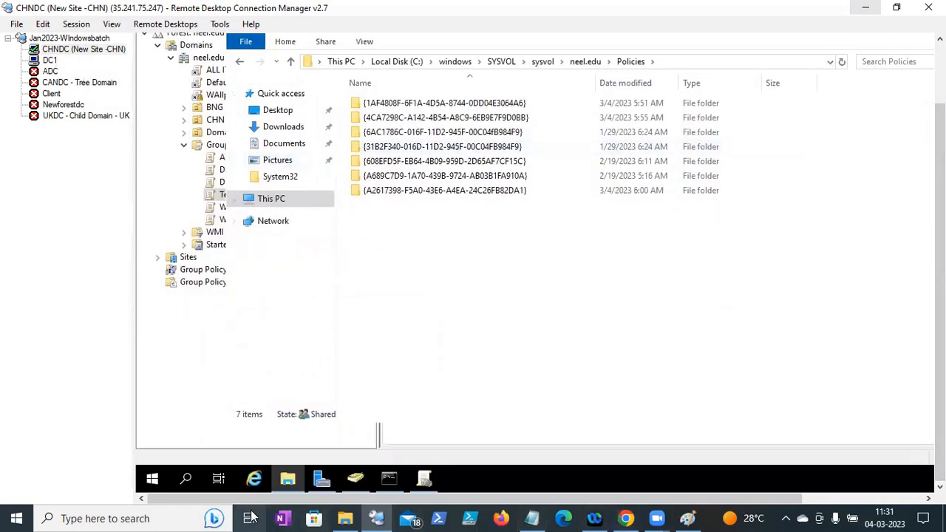
# - Snip CHNDC's Policies folder list with Snipping Tool, then switch to the DC1 session
pyautogui.click(91, 517)
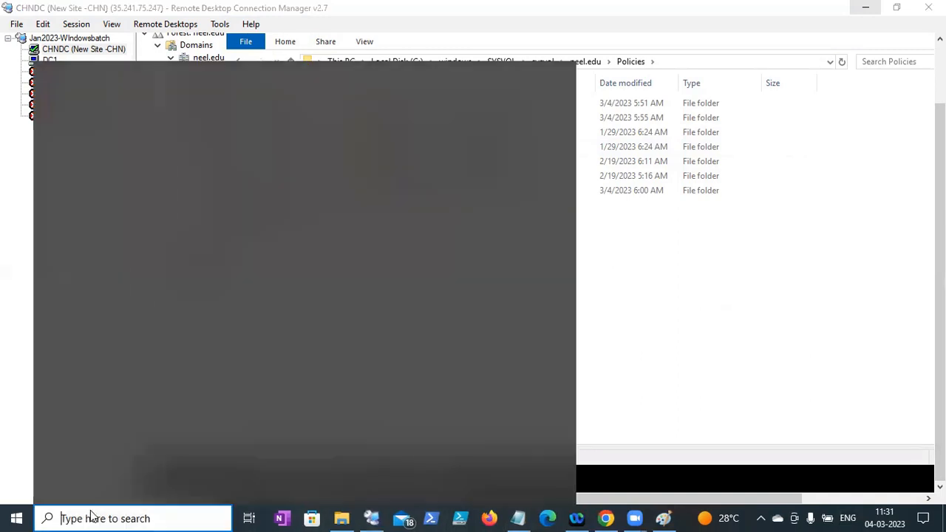
pyautogui.write('sn')
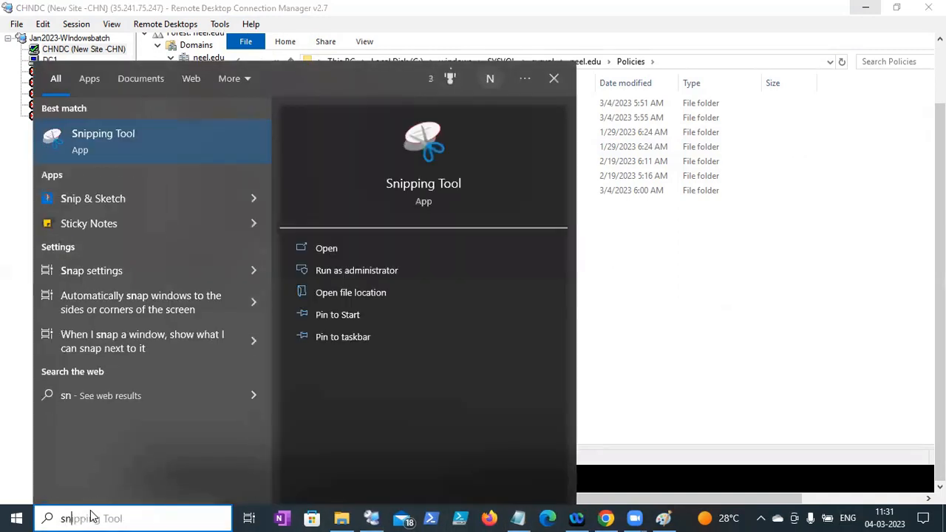
pyautogui.click(108, 152)
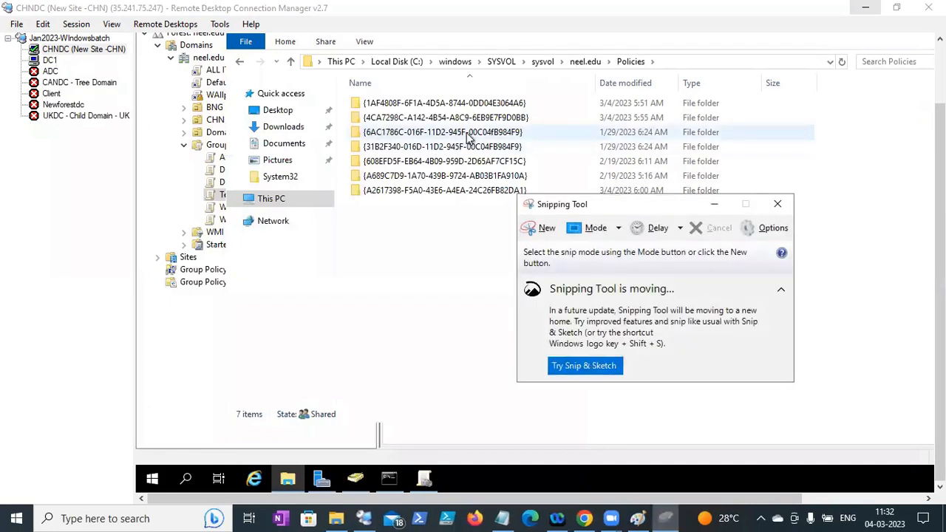
pyautogui.click(531, 224)
pyautogui.moveTo(291, 51); pyautogui.dragTo(734, 245)
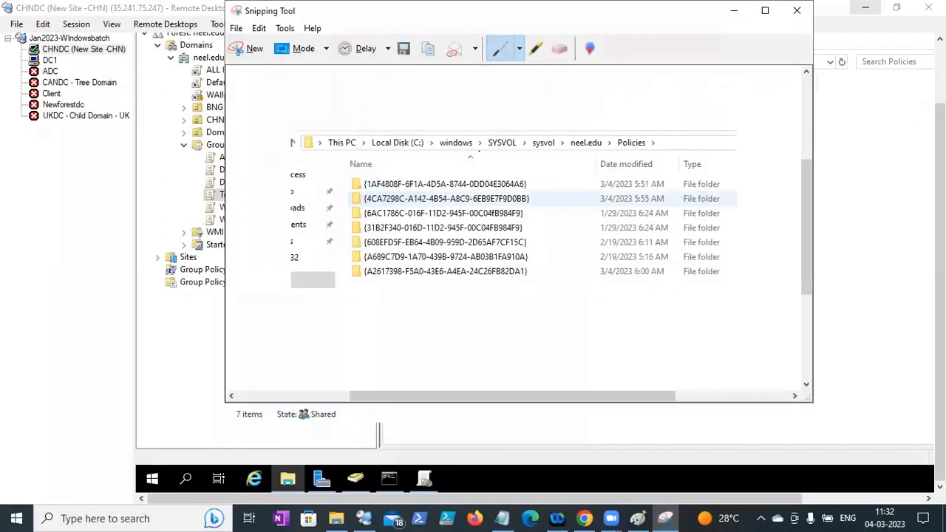
pyautogui.click(46, 62)
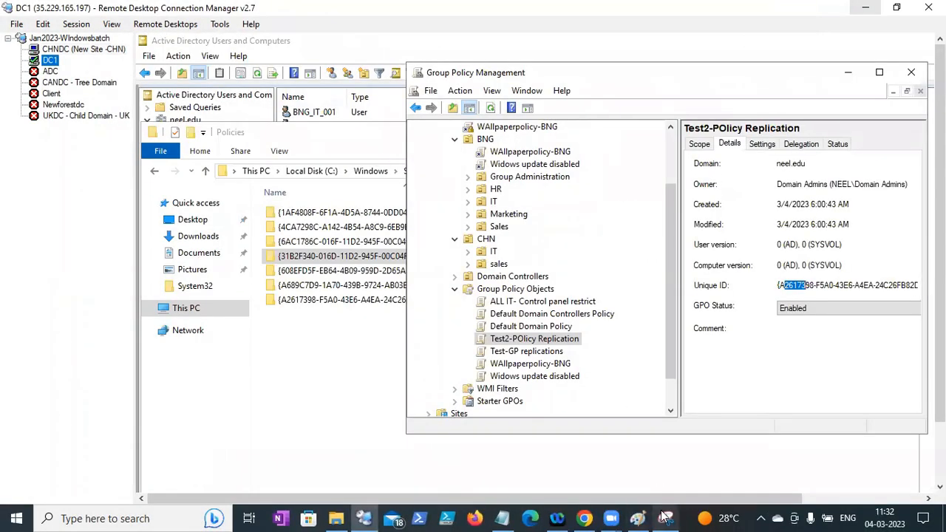
# - Place the CHNDC Snipping Tool capture beside DC1's Policies folder list
pyautogui.click(840, 73)
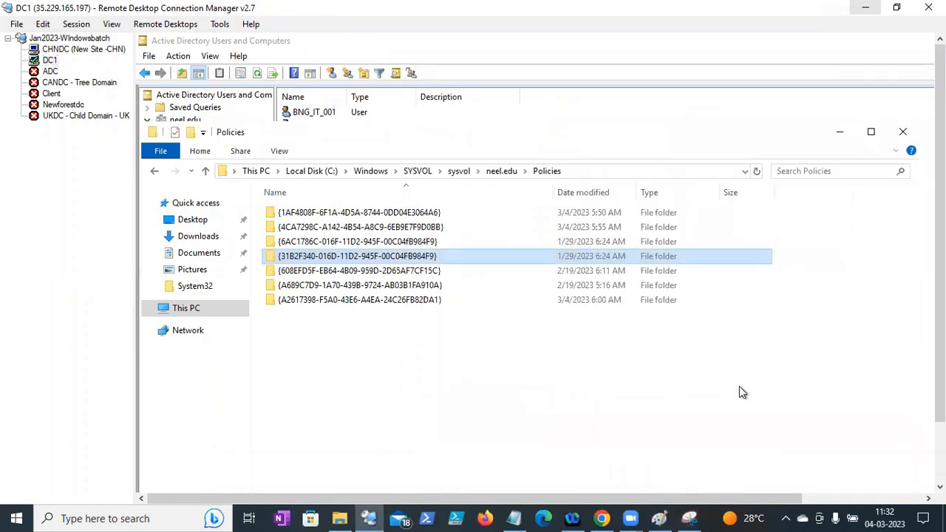
pyautogui.click(665, 518)
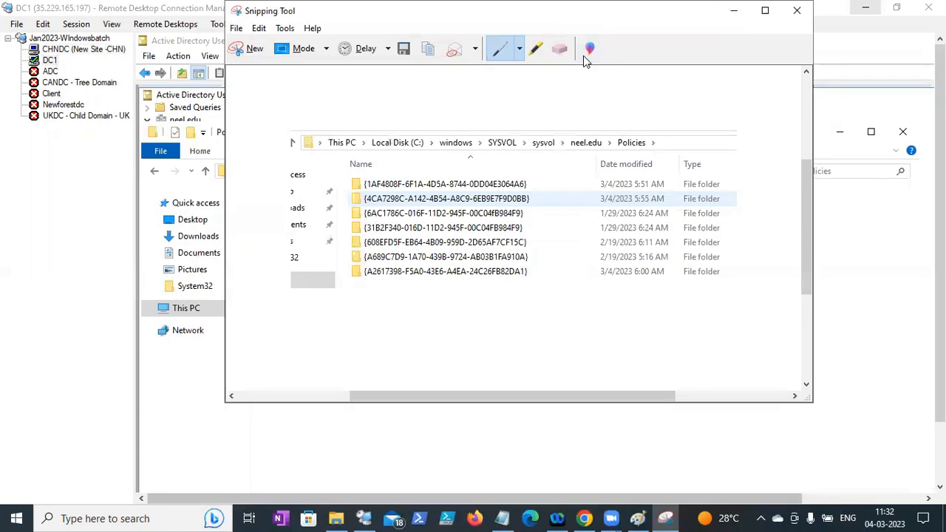
pyautogui.click(780, 4)
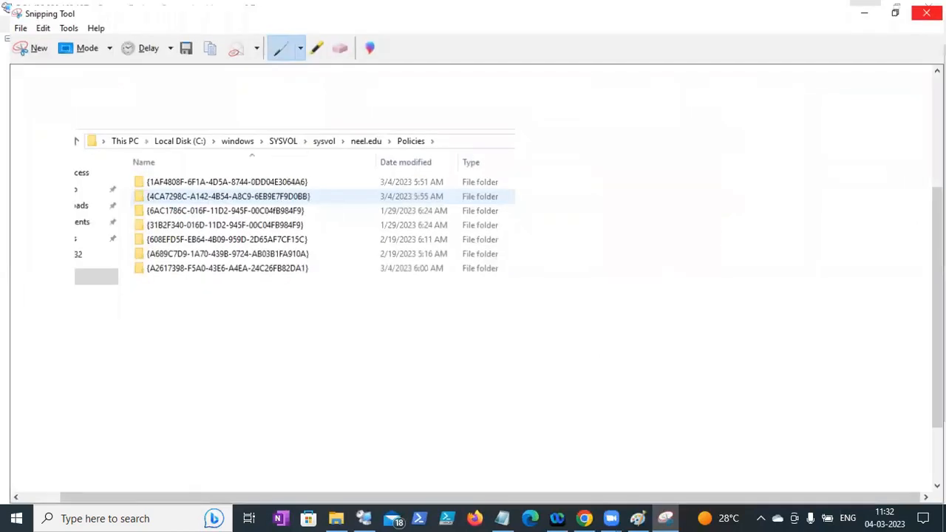
pyautogui.click(897, 7)
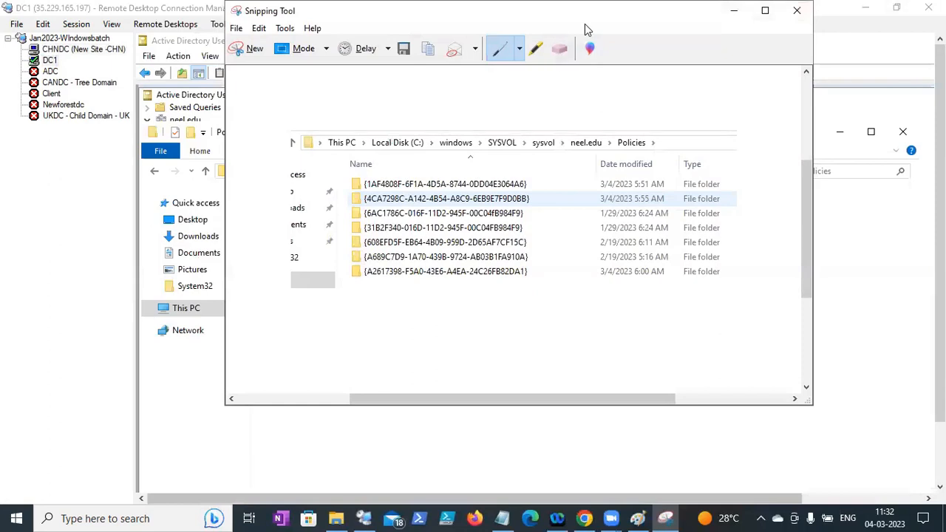
pyautogui.moveTo(586, 13); pyautogui.dragTo(814, 16)
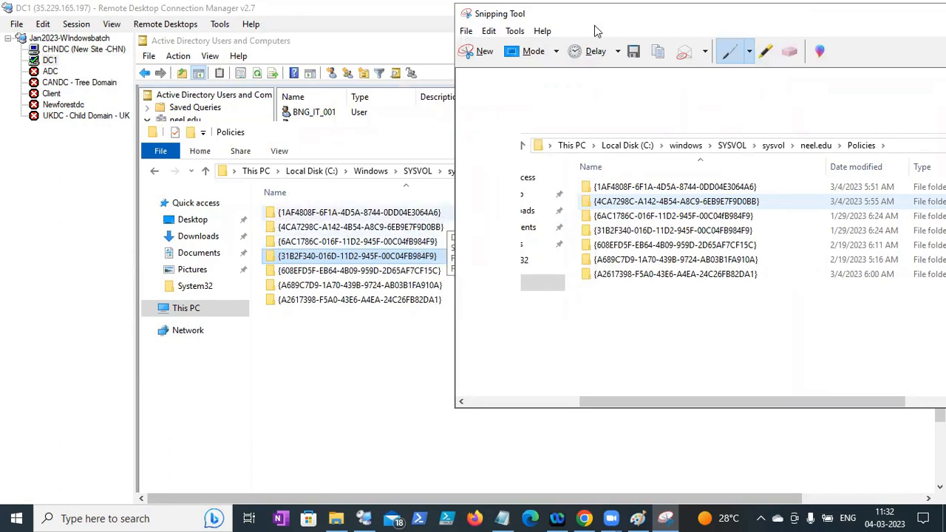
pyautogui.moveTo(595, 18); pyautogui.dragTo(616, 20)
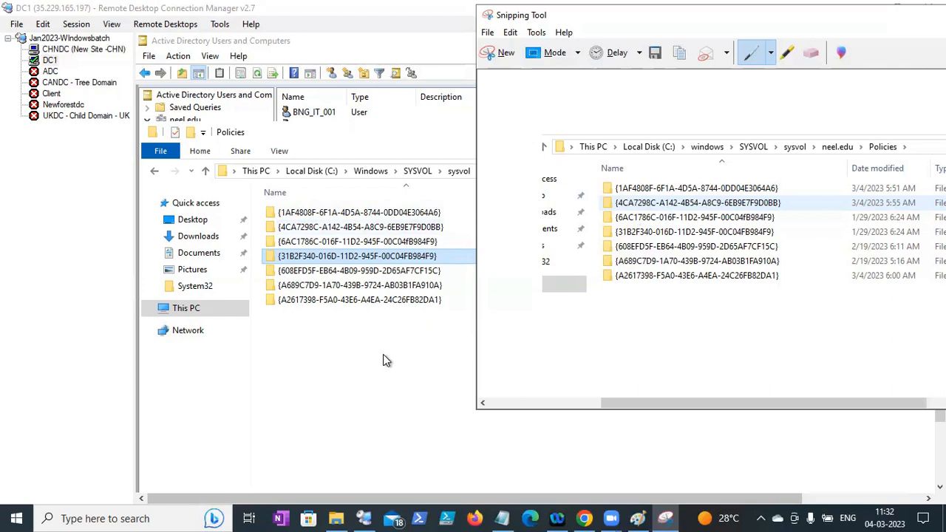
# - Compare the seven GUID folders on both DCs, then hide the capture
pyautogui.moveTo(634, 403)
pyautogui.mouseDown()
pyautogui.moveTo(600, 402)
pyautogui.moveTo(649, 403)
pyautogui.mouseUp()
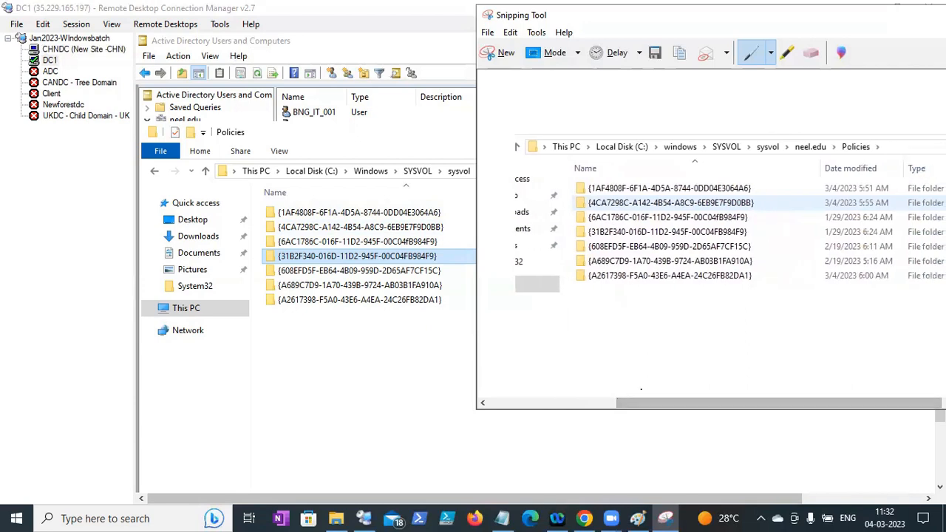
pyautogui.moveTo(634, 406); pyautogui.dragTo(602, 405)
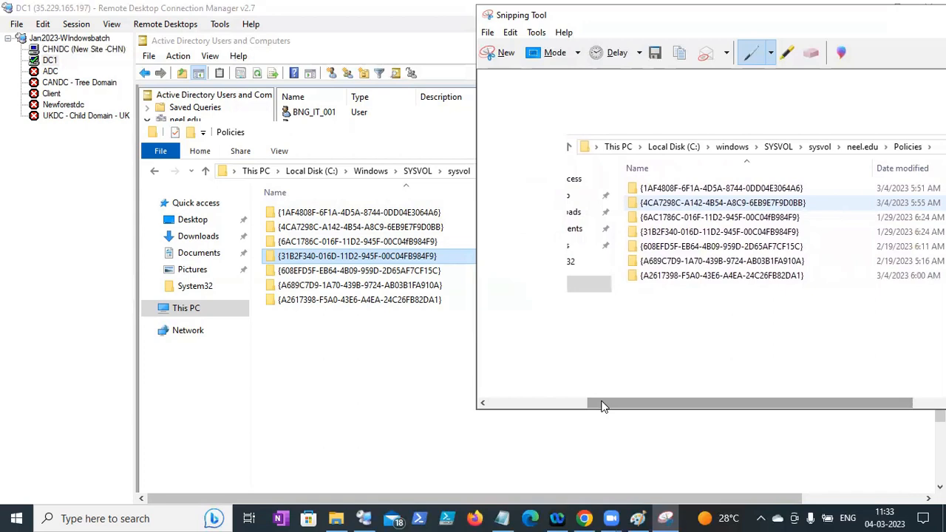
pyautogui.moveTo(606, 400); pyautogui.dragTo(640, 402)
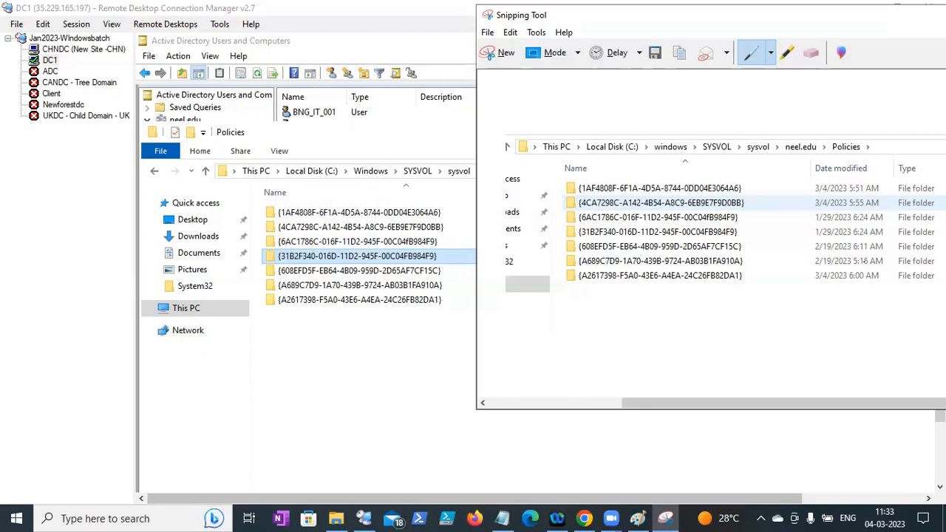
pyautogui.moveTo(749, 402)
pyautogui.mouseDown()
pyautogui.moveTo(618, 424)
pyautogui.moveTo(624, 416)
pyautogui.moveTo(760, 402)
pyautogui.mouseUp()
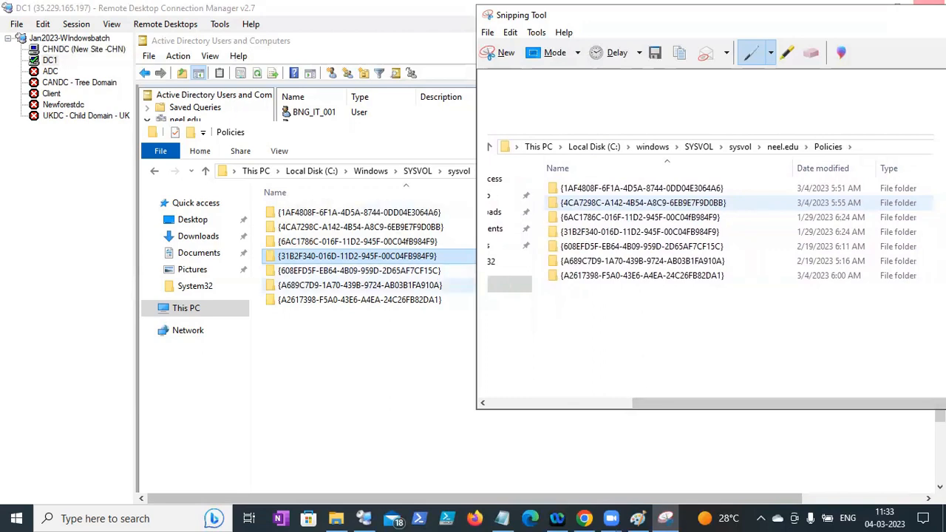
pyautogui.moveTo(775, 21); pyautogui.dragTo(660, 55)
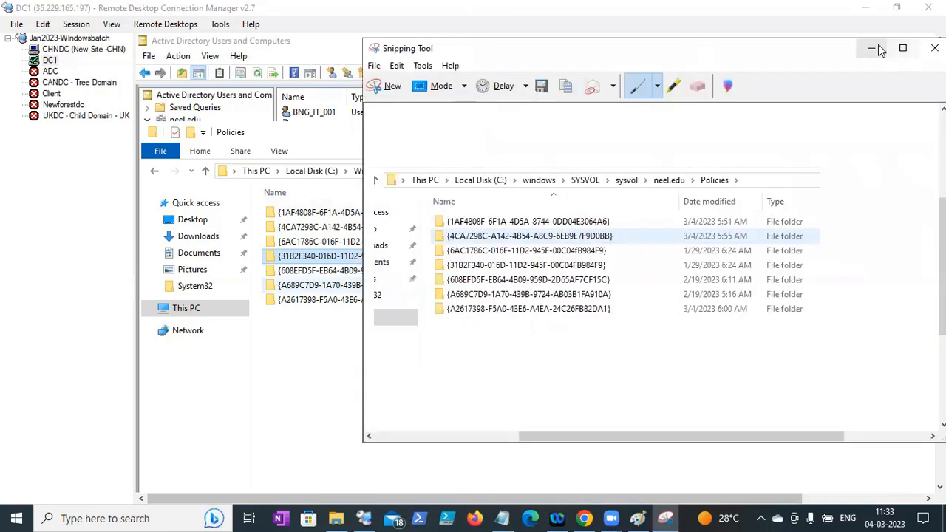
pyautogui.click(872, 48)
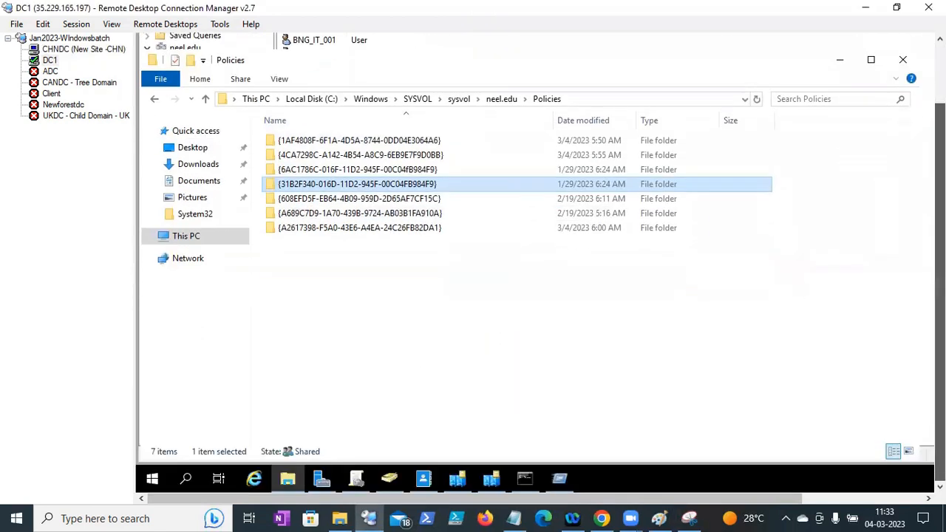
# - In Paint, scribble near the triangle's apex and circle the marks below it with a freehand oval
pyautogui.click(593, 102)
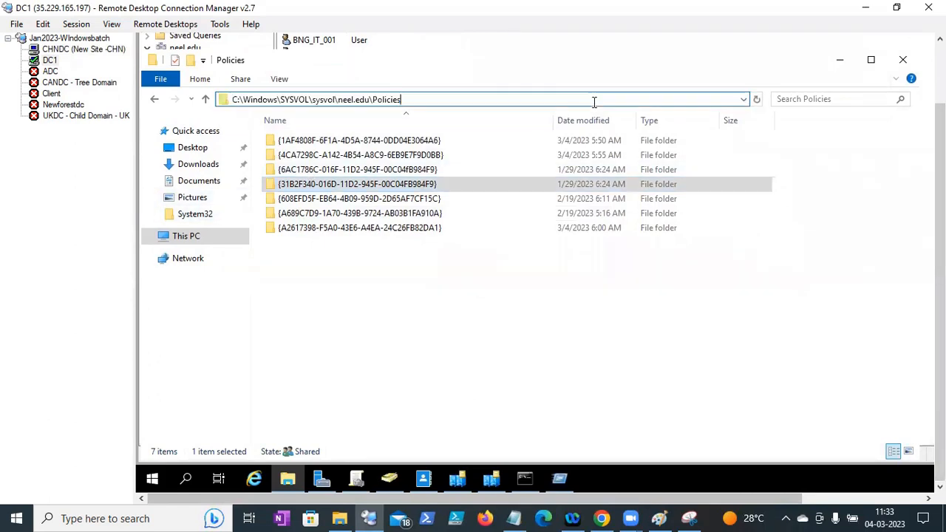
pyautogui.click(664, 517)
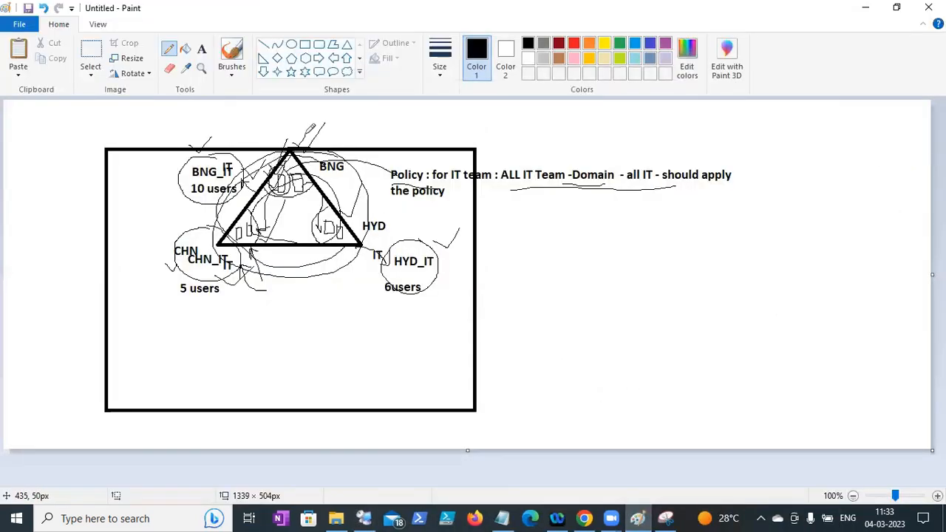
pyautogui.moveTo(296, 134)
pyautogui.mouseDown()
pyautogui.moveTo(304, 144)
pyautogui.moveTo(283, 184)
pyautogui.moveTo(325, 146)
pyautogui.mouseUp()
pyautogui.moveTo(321, 144)
pyautogui.mouseDown()
pyautogui.moveTo(293, 150)
pyautogui.moveTo(225, 248)
pyautogui.moveTo(377, 248)
pyautogui.moveTo(331, 145)
pyautogui.moveTo(246, 201)
pyautogui.moveTo(289, 271)
pyautogui.moveTo(374, 202)
pyautogui.mouseUp()
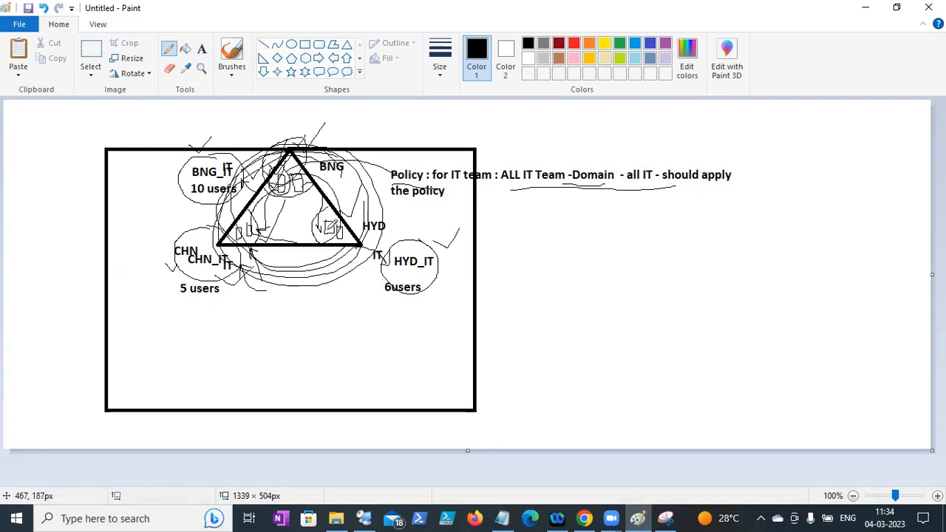
pyautogui.moveTo(278, 310)
pyautogui.mouseDown()
pyautogui.moveTo(309, 334)
pyautogui.moveTo(325, 323)
pyautogui.mouseUp()
pyautogui.moveTo(323, 290)
pyautogui.mouseDown()
pyautogui.moveTo(353, 309)
pyautogui.moveTo(343, 292)
pyautogui.moveTo(354, 306)
pyautogui.moveTo(367, 275)
pyautogui.mouseUp()
pyautogui.moveTo(272, 298)
pyautogui.mouseDown()
pyautogui.moveTo(343, 358)
pyautogui.moveTo(388, 289)
pyautogui.mouseUp()
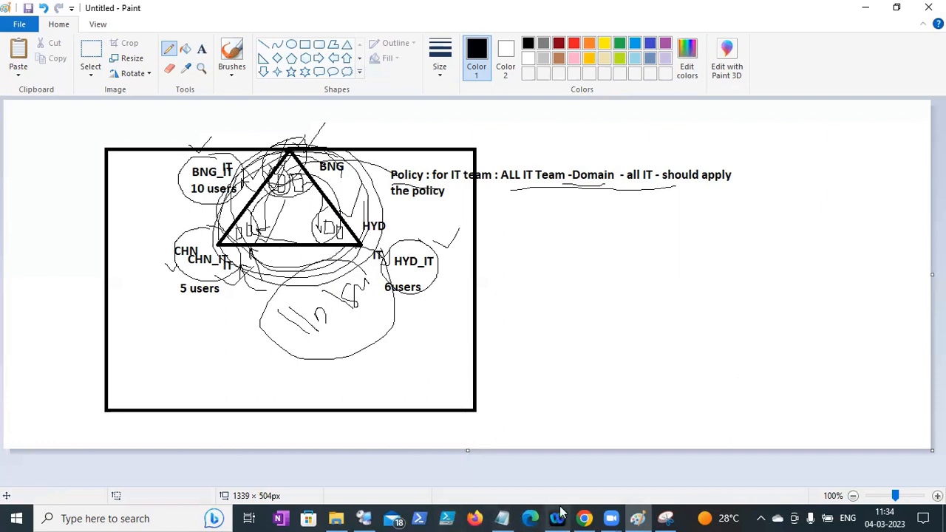
# - Return to DC1's Policies listing and select the {31B2F340-016D-11D2-945F-00C04FB984F9} folder
pyautogui.click(367, 518)
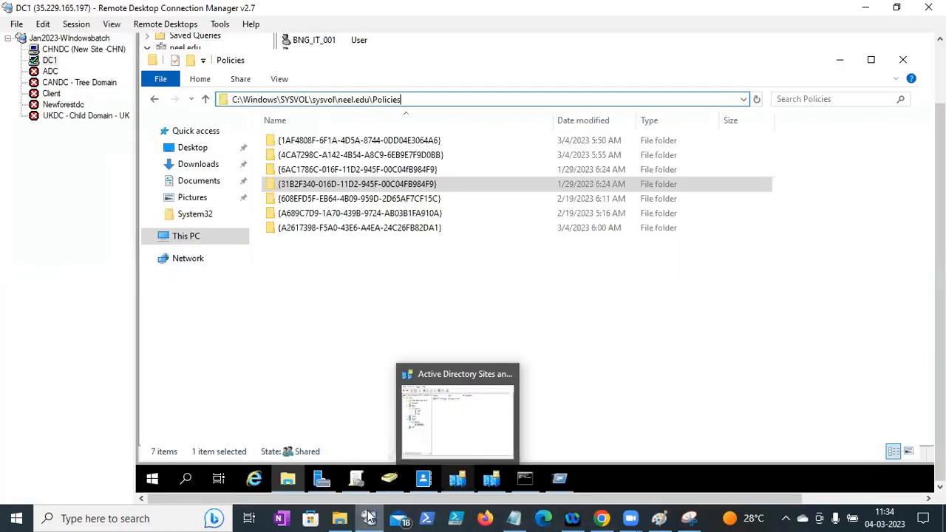
pyautogui.click(370, 518)
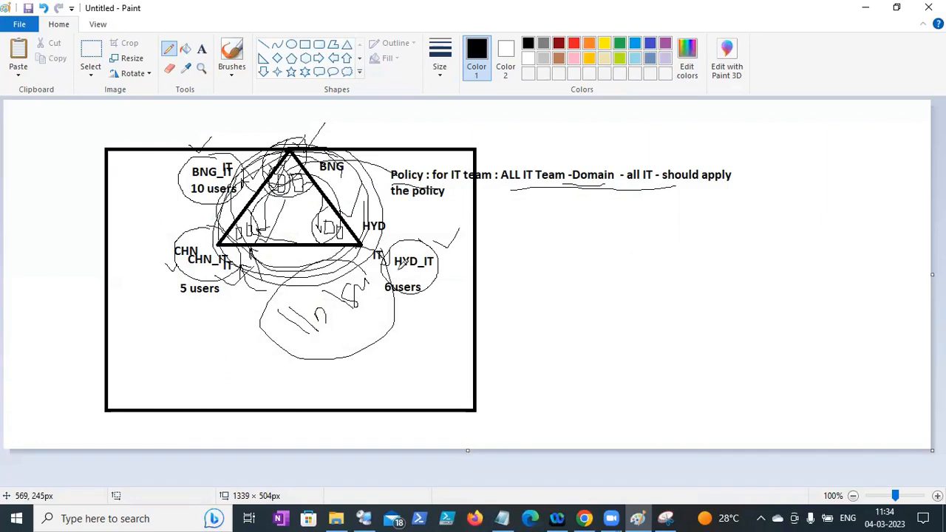
pyautogui.click(368, 518)
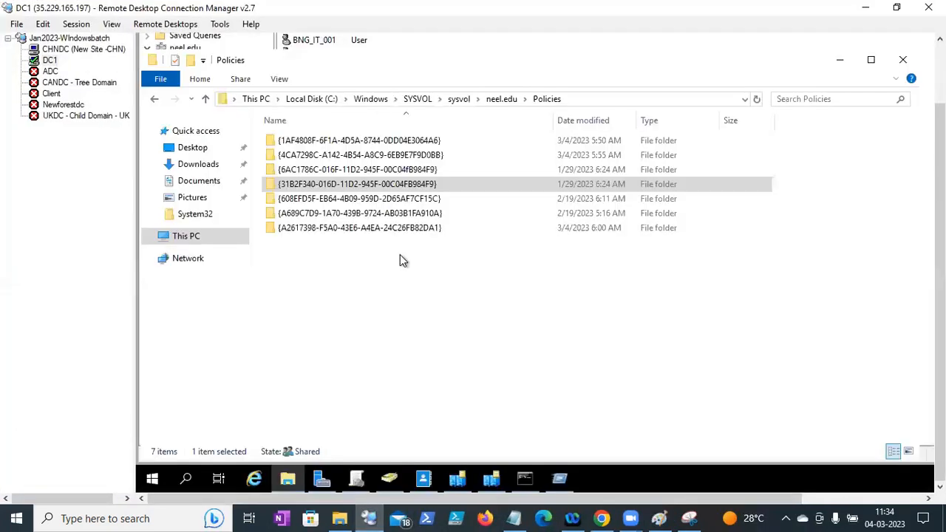
pyautogui.click(476, 184)
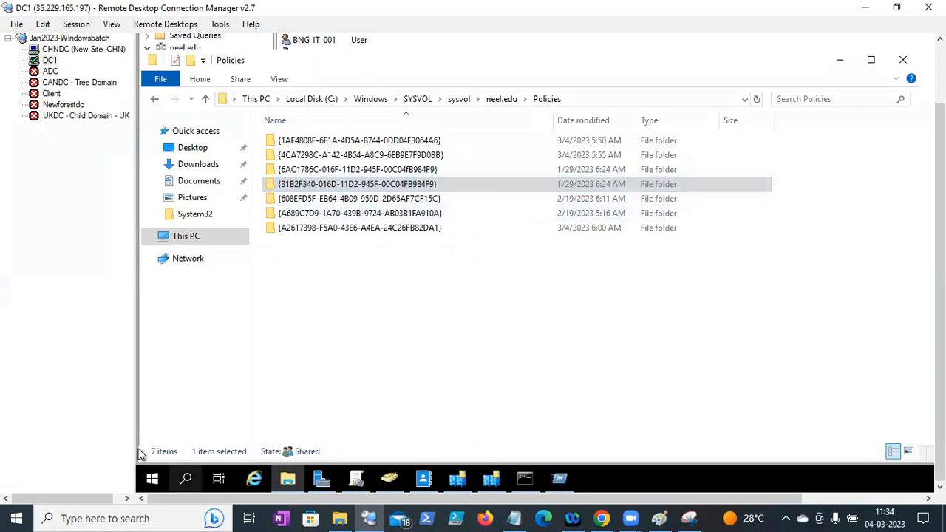
pyautogui.rightClick(151, 479)
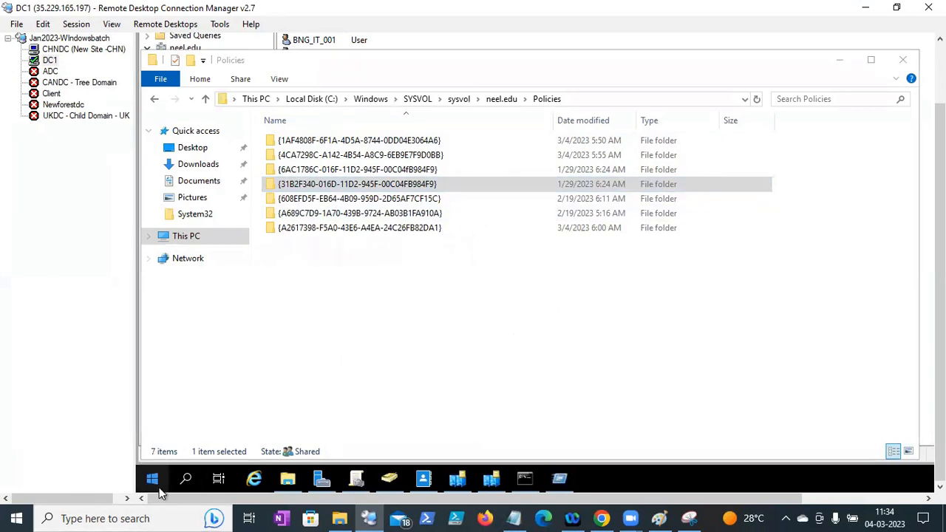
# - Open the \\neel.edu\SYSVOL domain share from the Run box
pyautogui.click(189, 422)
pyautogui.write('\\\\')
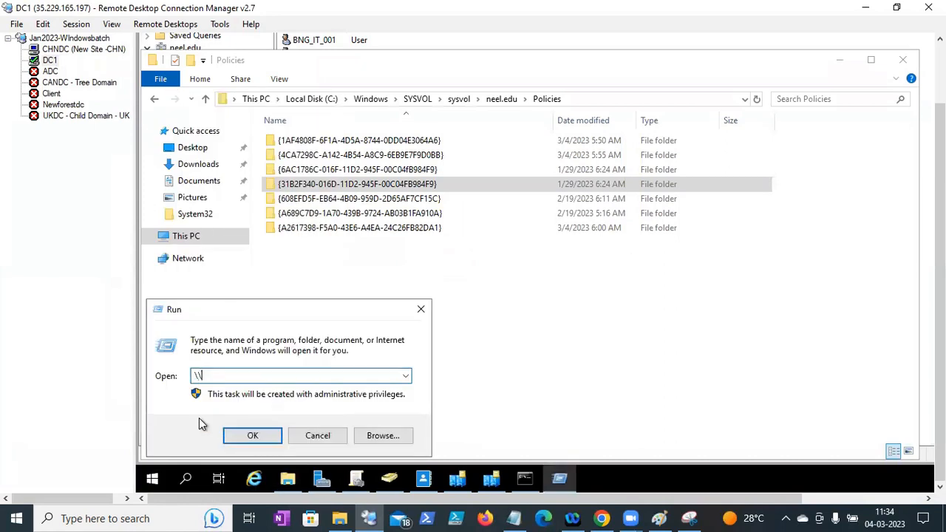
pyautogui.write('neel.edu\\')
pyautogui.press('Down')
pyautogui.press('Down')
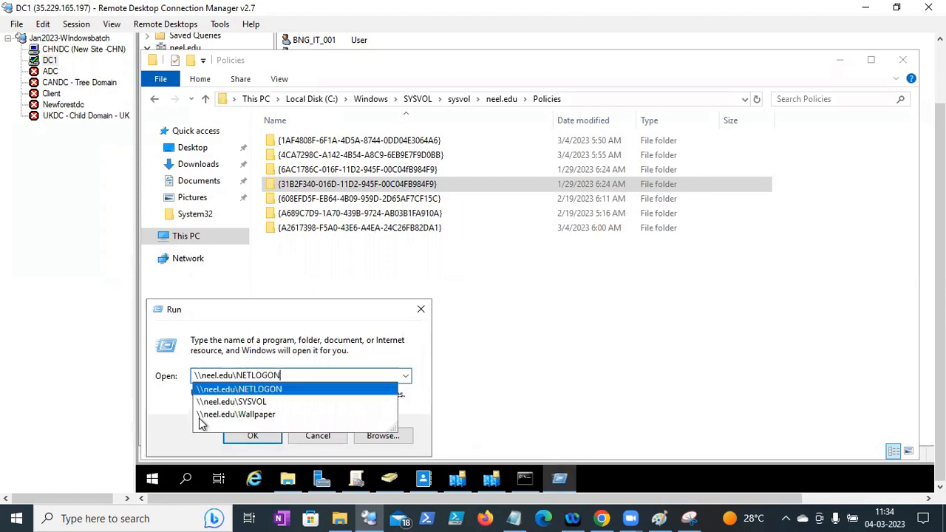
pyautogui.press('Return')
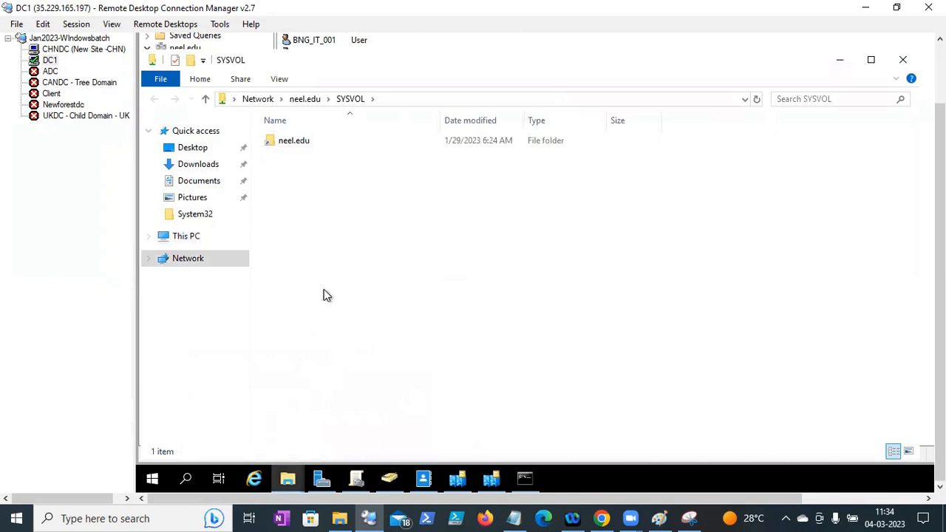
# - Browse into neel.edu\Policies and widen the Name column to show full GUID folder names
pyautogui.click(345, 104)
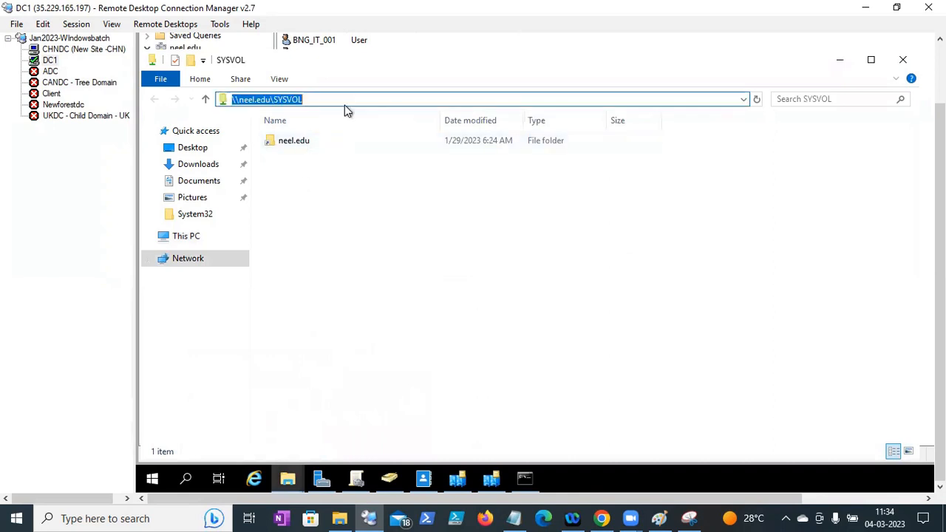
pyautogui.doubleClick(301, 145)
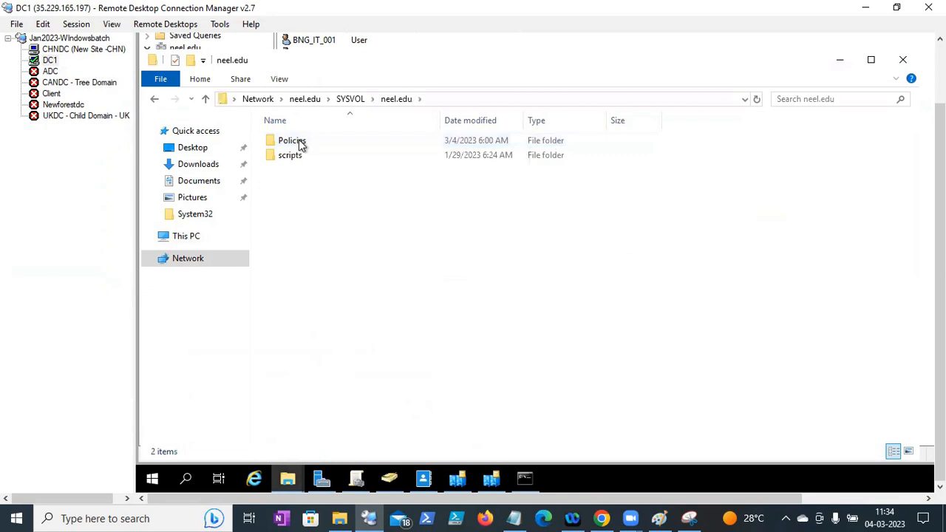
pyautogui.doubleClick(300, 143)
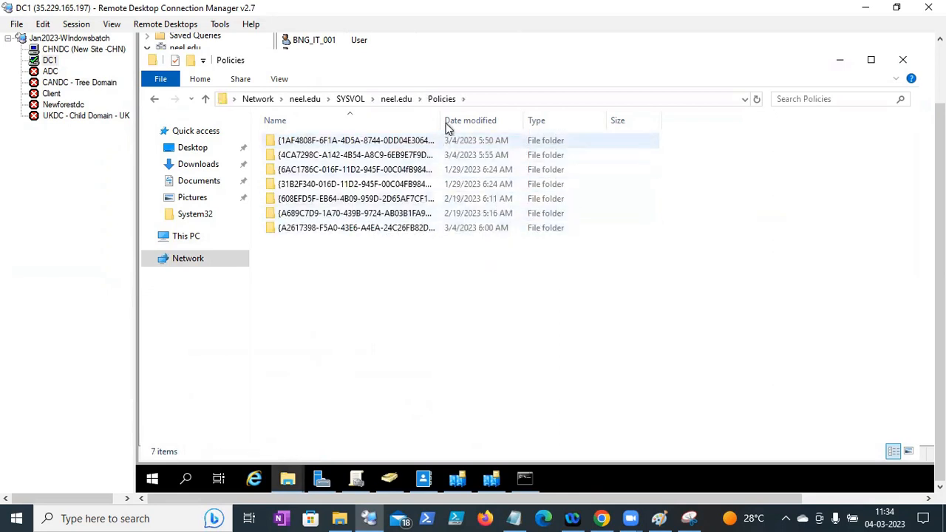
pyautogui.moveTo(440, 121); pyautogui.dragTo(541, 120)
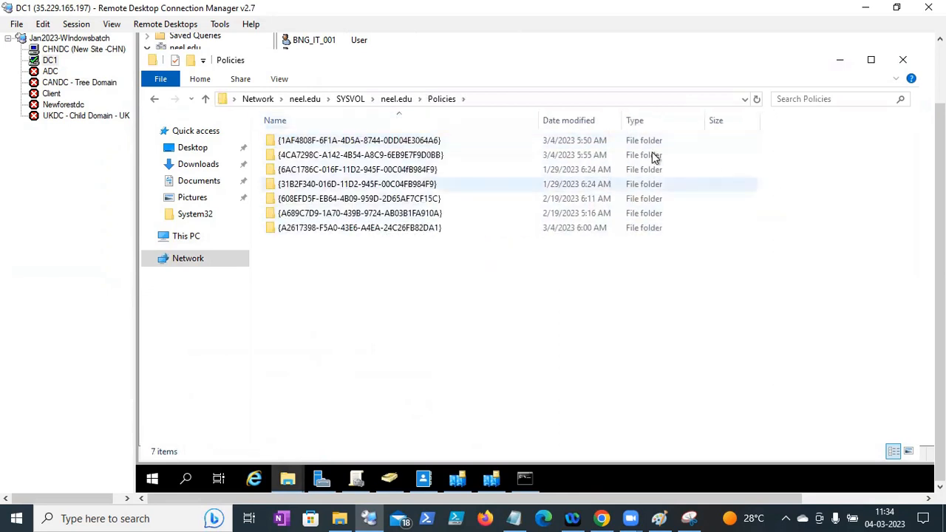
pyautogui.click(515, 98)
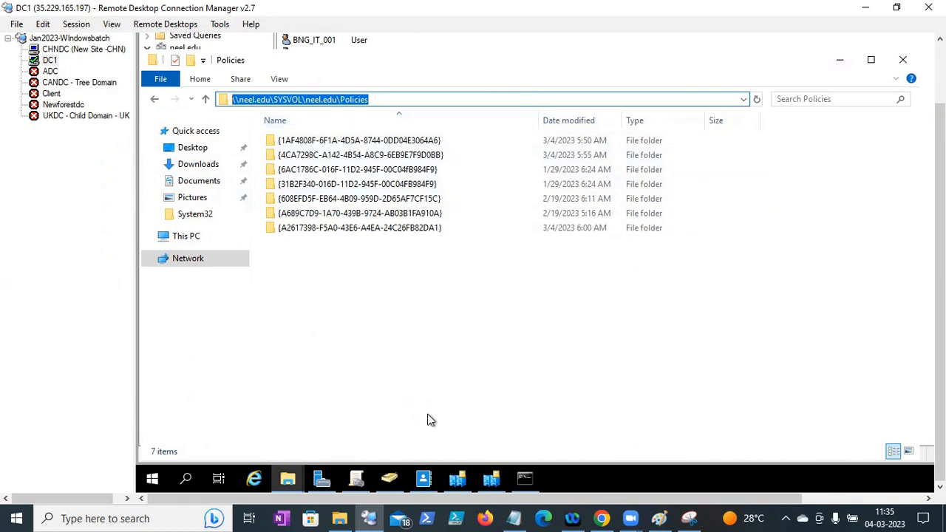
# - Compare the network diagram against the remote Policies folder and the captured Policies listing
pyautogui.click(665, 518)
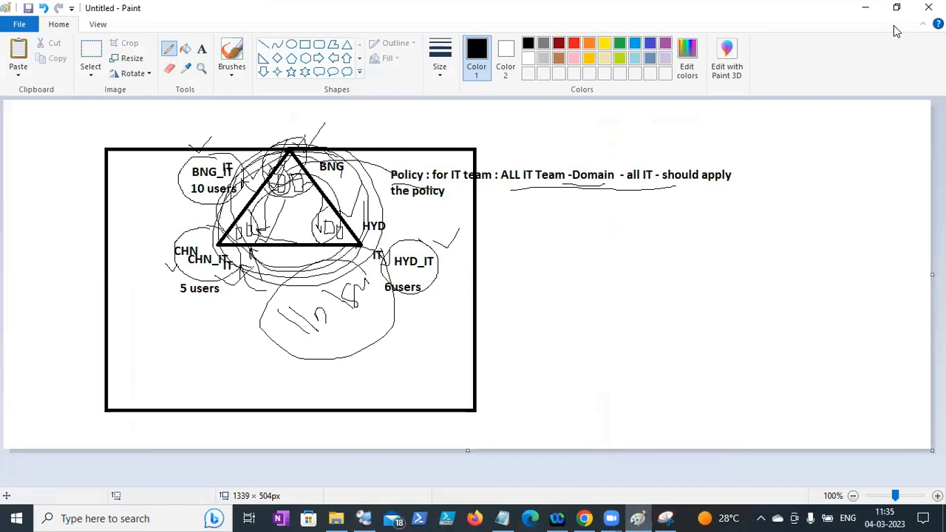
pyautogui.click(864, 8)
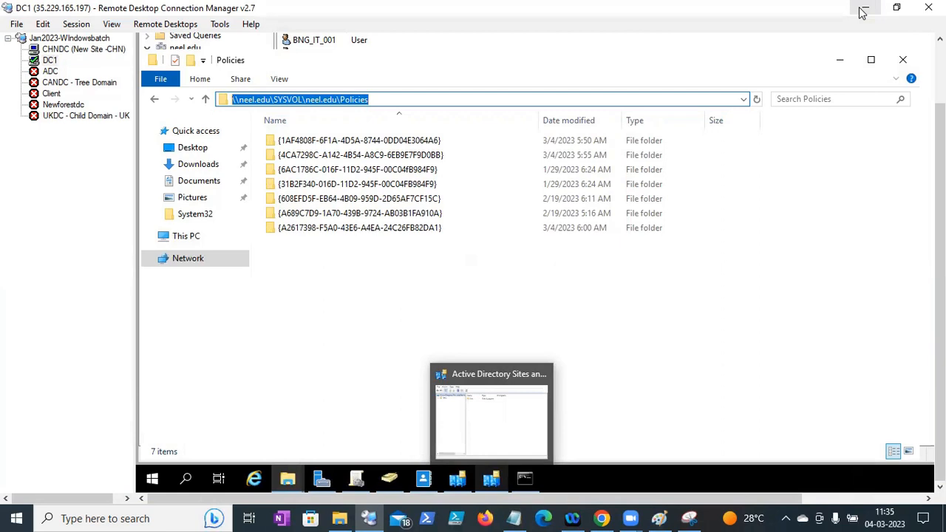
pyautogui.click(687, 518)
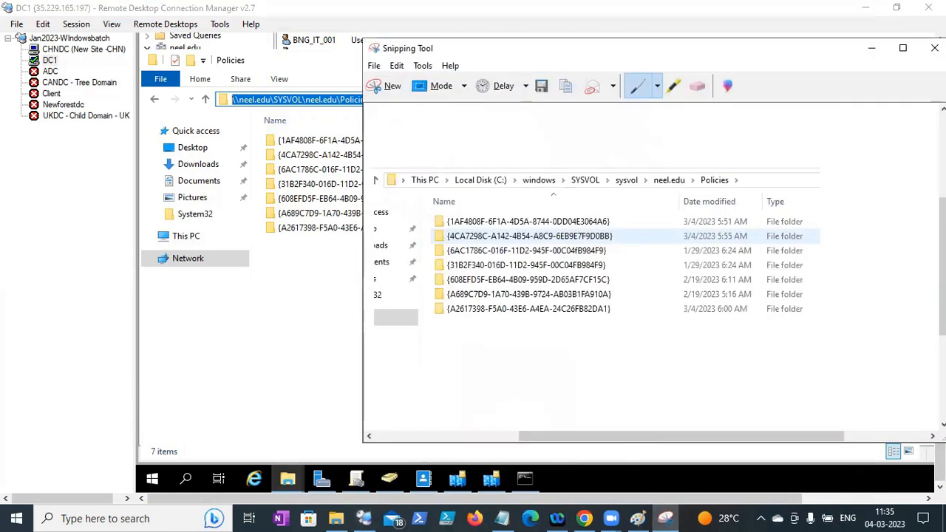
pyautogui.click(638, 518)
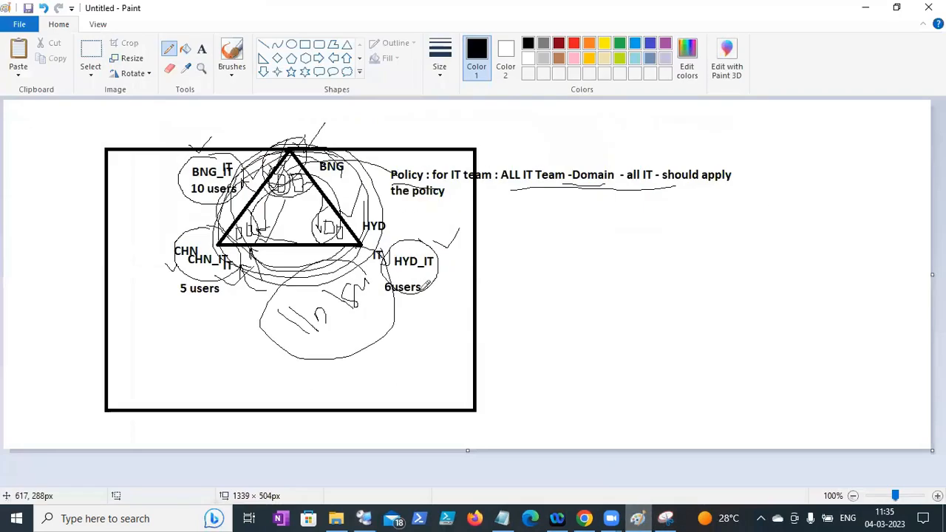
pyautogui.click(866, 8)
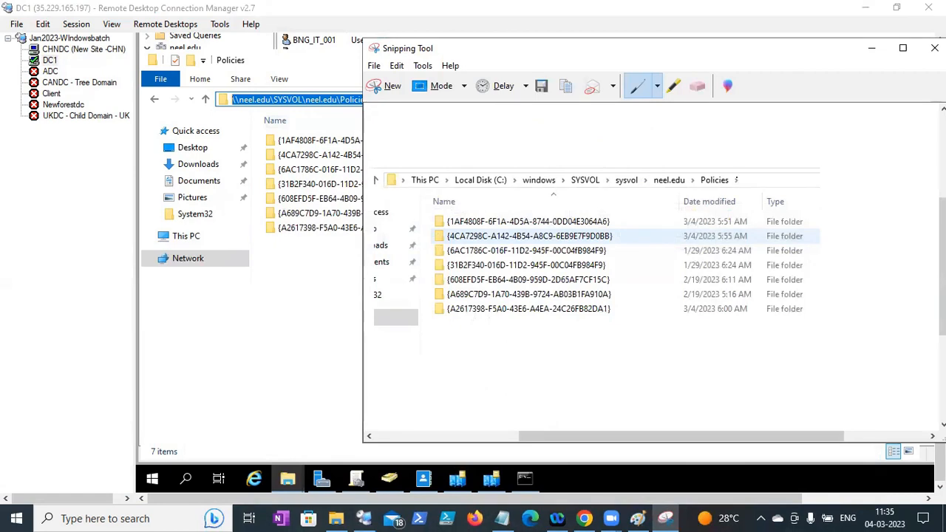
# - Sketch pencil squiggles above the triangle and draw a line across the HYD label
pyautogui.click(637, 518)
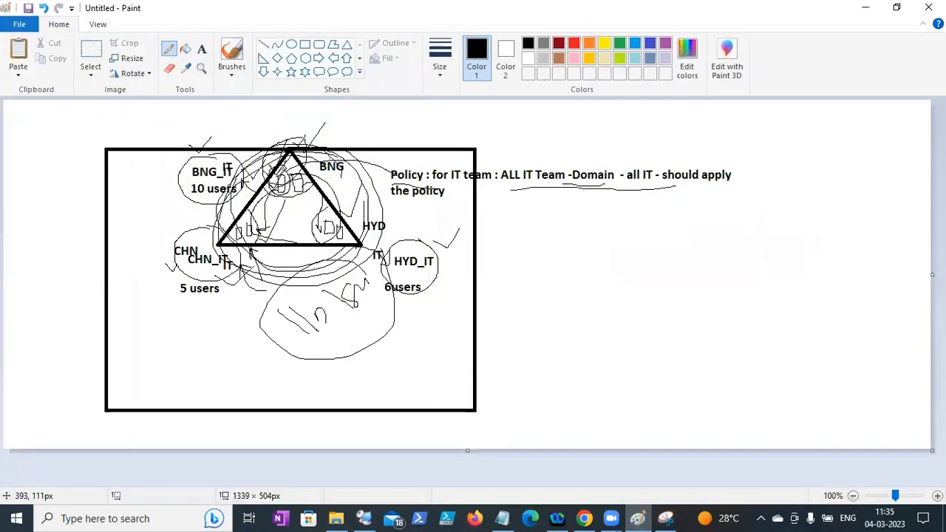
pyautogui.moveTo(213, 129)
pyautogui.mouseDown()
pyautogui.moveTo(215, 142)
pyautogui.moveTo(252, 115)
pyautogui.moveTo(257, 134)
pyautogui.moveTo(276, 122)
pyautogui.mouseUp()
pyautogui.moveTo(298, 116)
pyautogui.mouseDown()
pyautogui.moveTo(338, 106)
pyautogui.moveTo(303, 130)
pyautogui.moveTo(336, 99)
pyautogui.mouseUp()
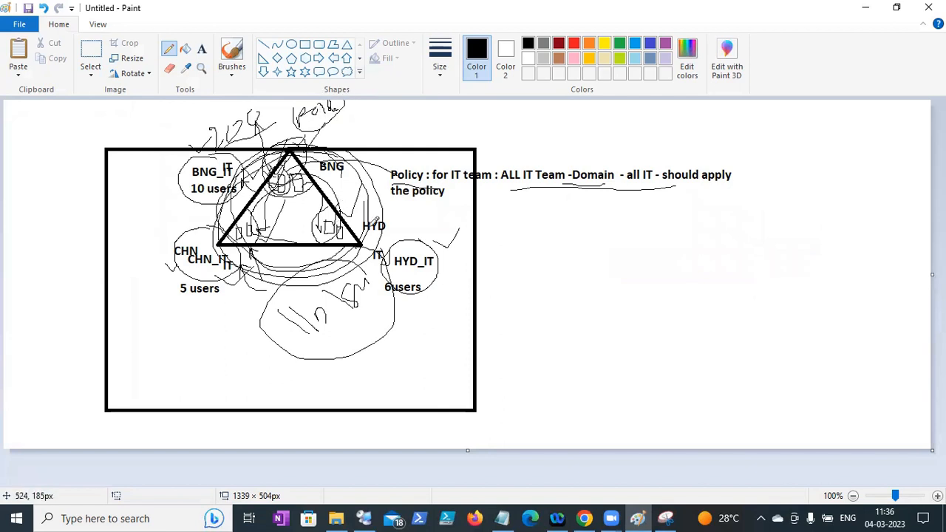
pyautogui.moveTo(395, 208)
pyautogui.mouseDown()
pyautogui.moveTo(405, 216)
pyautogui.moveTo(408, 202)
pyautogui.moveTo(418, 207)
pyautogui.moveTo(409, 207)
pyautogui.mouseUp()
pyautogui.moveTo(347, 218)
pyautogui.mouseDown()
pyautogui.moveTo(390, 219)
pyautogui.moveTo(384, 205)
pyautogui.moveTo(431, 216)
pyautogui.moveTo(427, 194)
pyautogui.mouseUp()
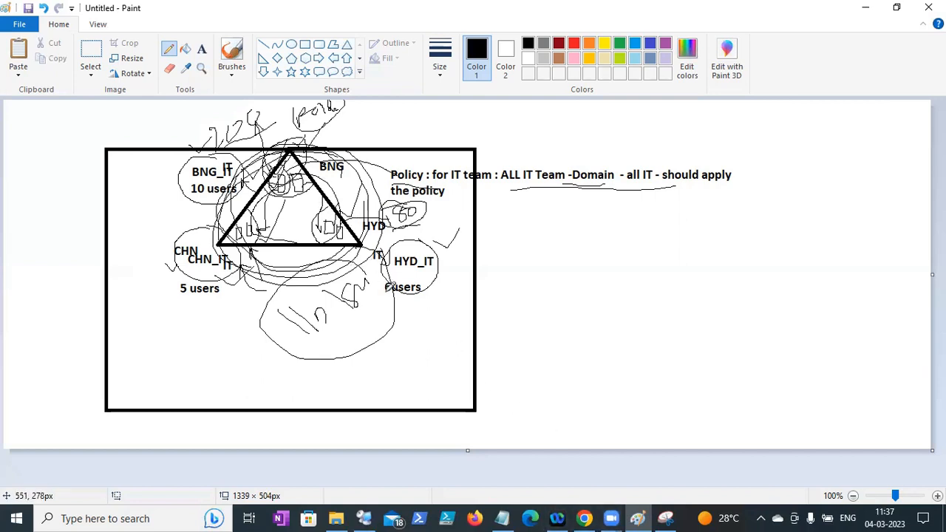
# - Draw three short strokes below the HYD_IT circle, circle them, scribble beside HYD, and underline 6users
pyautogui.moveTo(431, 254); pyautogui.dragTo(464, 231)
pyautogui.moveTo(425, 319); pyautogui.dragTo(448, 298)
pyautogui.moveTo(427, 338); pyautogui.dragTo(454, 321)
pyautogui.moveTo(433, 361); pyautogui.dragTo(459, 350)
pyautogui.moveTo(469, 298)
pyautogui.mouseDown()
pyautogui.moveTo(447, 289)
pyautogui.moveTo(414, 320)
pyautogui.moveTo(435, 348)
pyautogui.moveTo(468, 357)
pyautogui.moveTo(467, 293)
pyautogui.mouseUp()
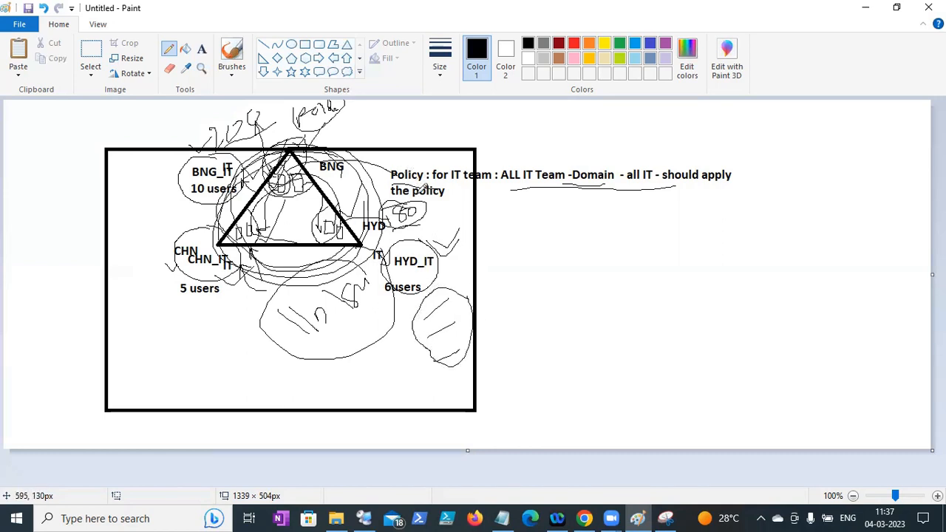
pyautogui.moveTo(403, 220)
pyautogui.mouseDown()
pyautogui.moveTo(395, 229)
pyautogui.moveTo(442, 204)
pyautogui.mouseUp()
pyautogui.moveTo(385, 291)
pyautogui.mouseDown()
pyautogui.moveTo(455, 289)
pyautogui.moveTo(434, 295)
pyautogui.moveTo(441, 303)
pyautogui.mouseUp()
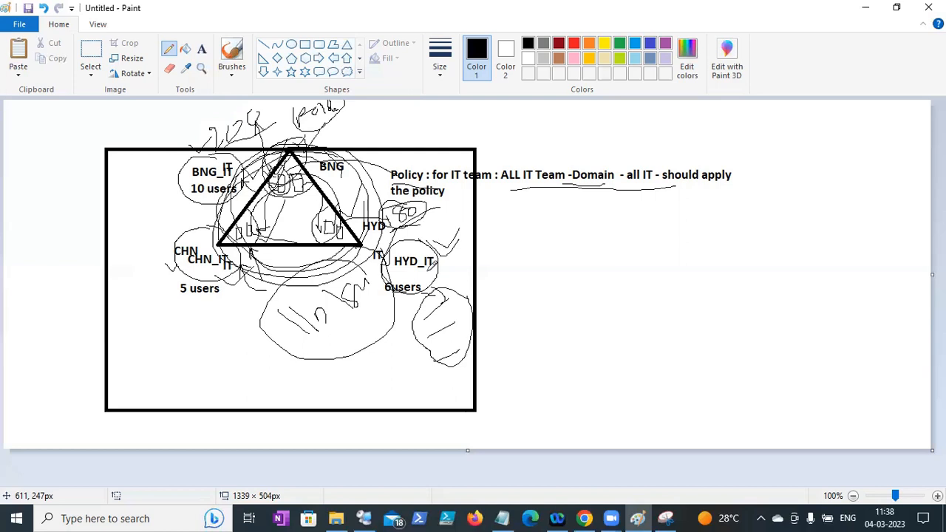
# - Switch from the remote desktop session back to the Paint diagram
pyautogui.click(363, 517)
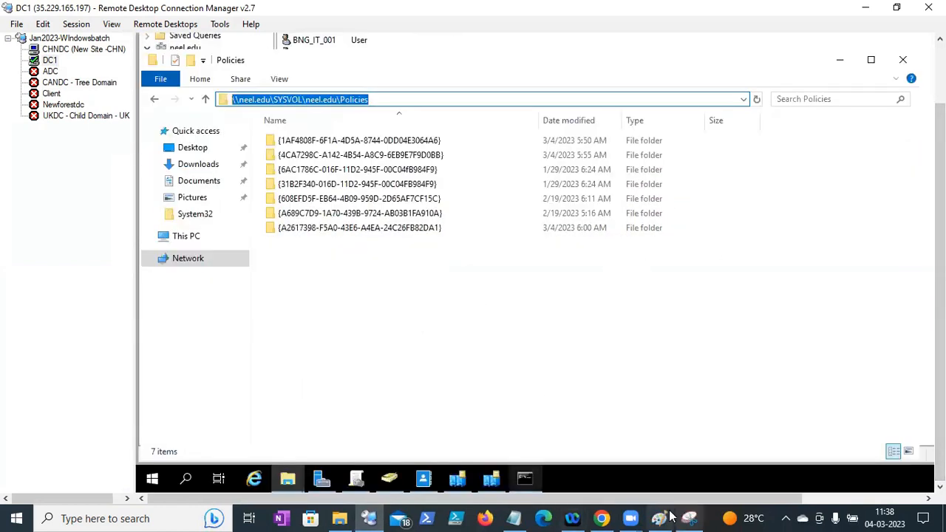
pyautogui.moveTo(525, 479)
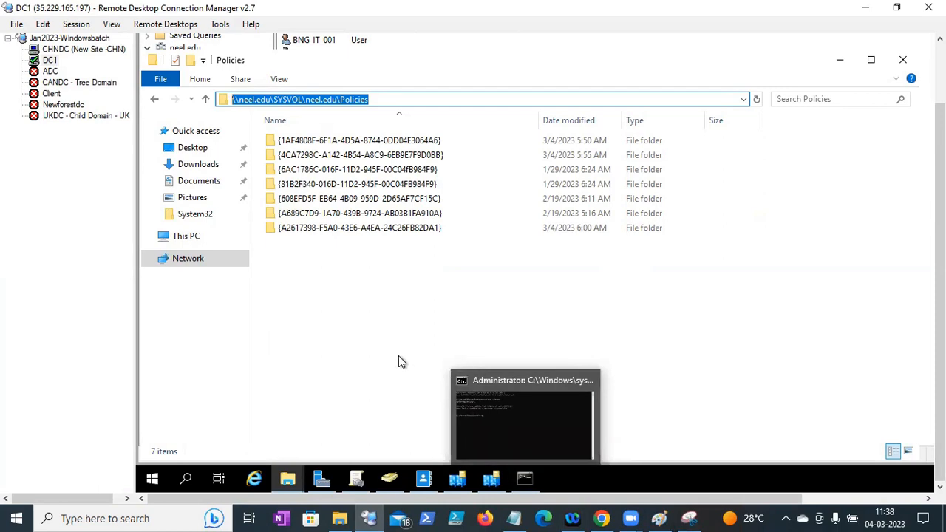
pyautogui.click(369, 518)
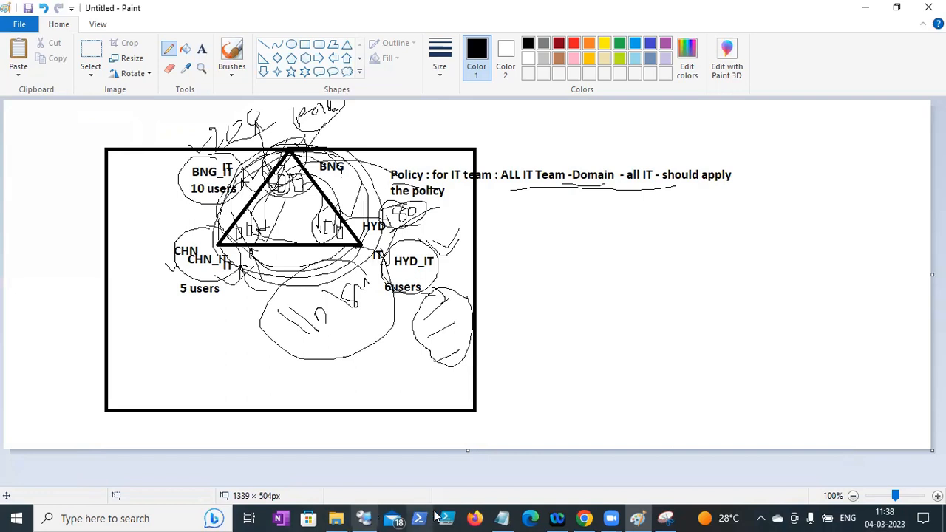
# - Save the Notes file, then bring Group Policy Management forward on DC1
pyautogui.click(502, 518)
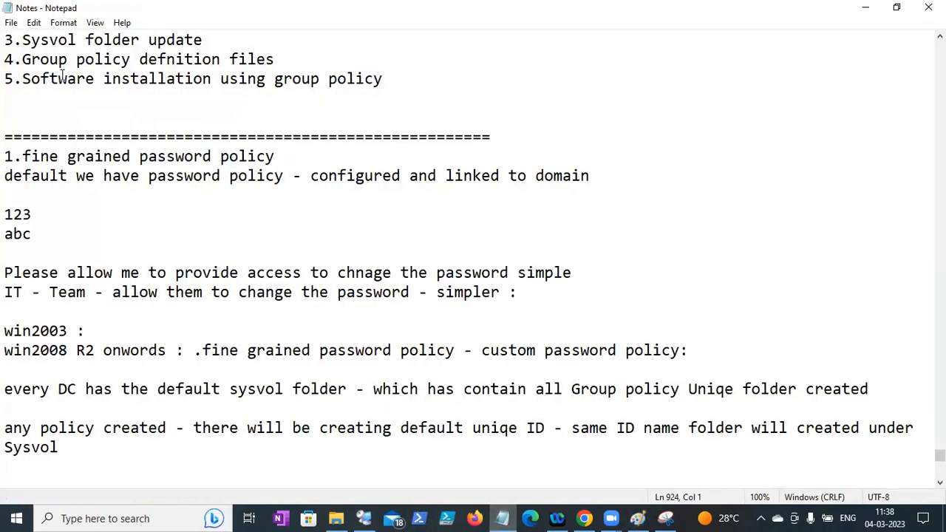
pyautogui.click(11, 22)
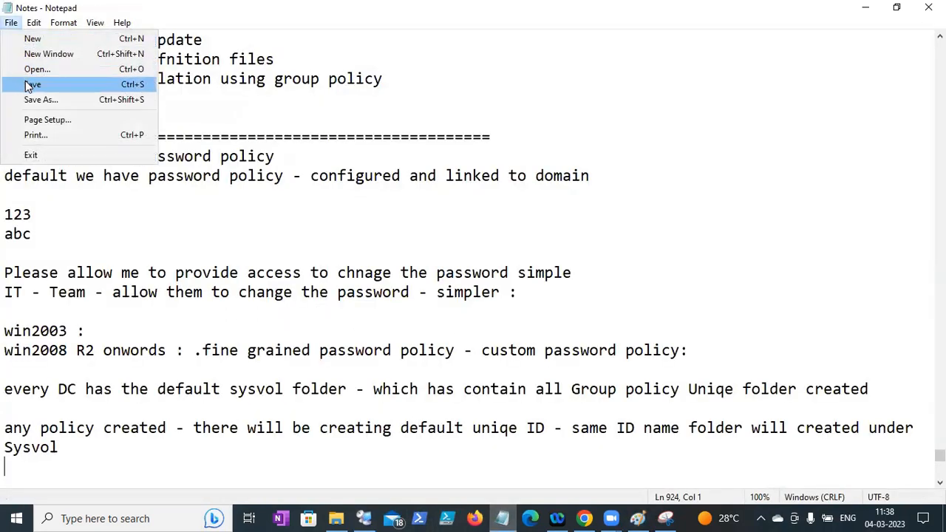
pyautogui.click(31, 84)
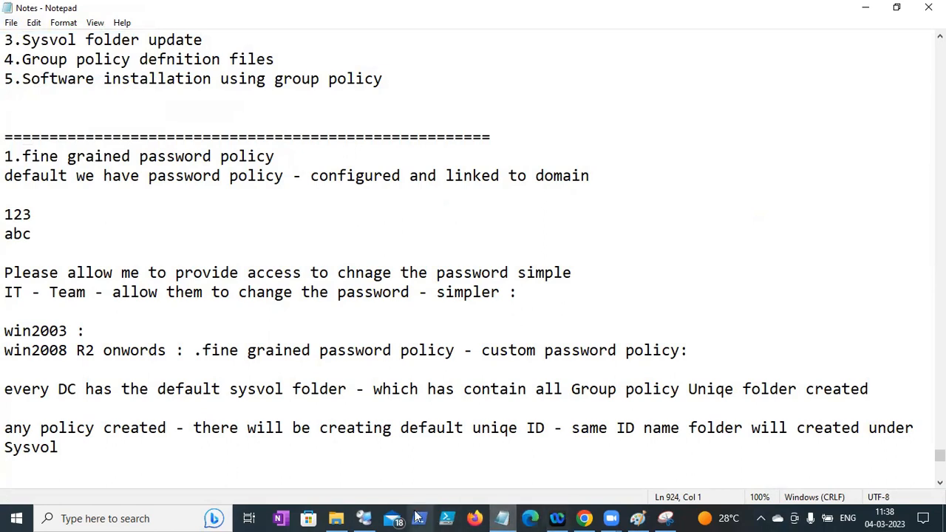
pyautogui.click(364, 518)
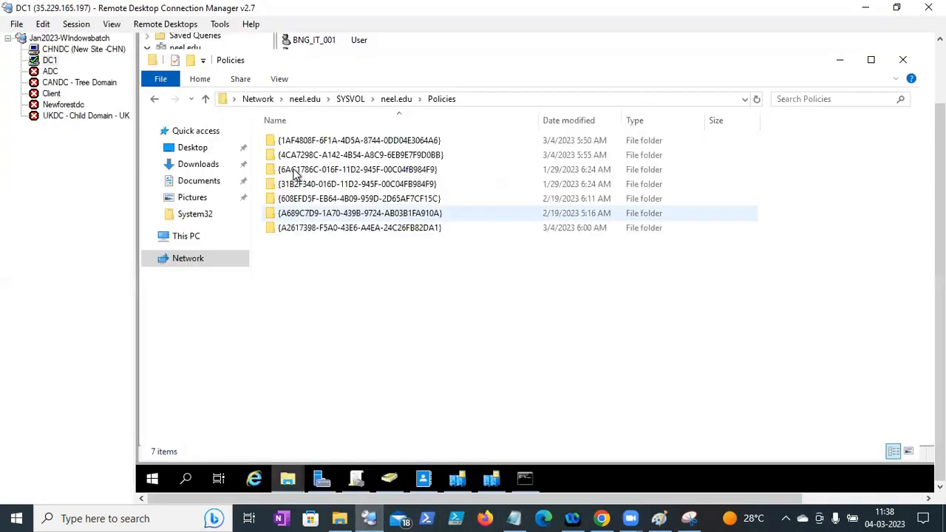
pyautogui.click(356, 482)
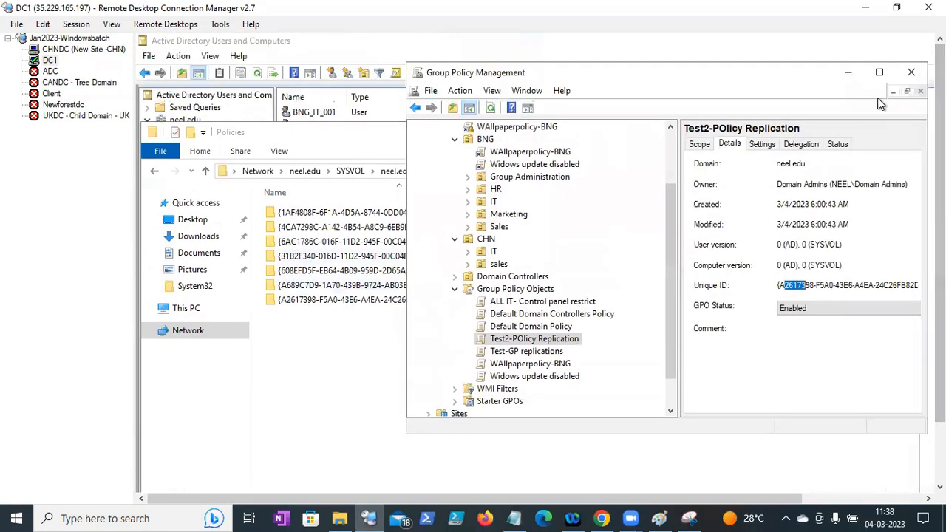
# - Maximize Group Policy Management and open DC1's Start menu
pyautogui.click(878, 75)
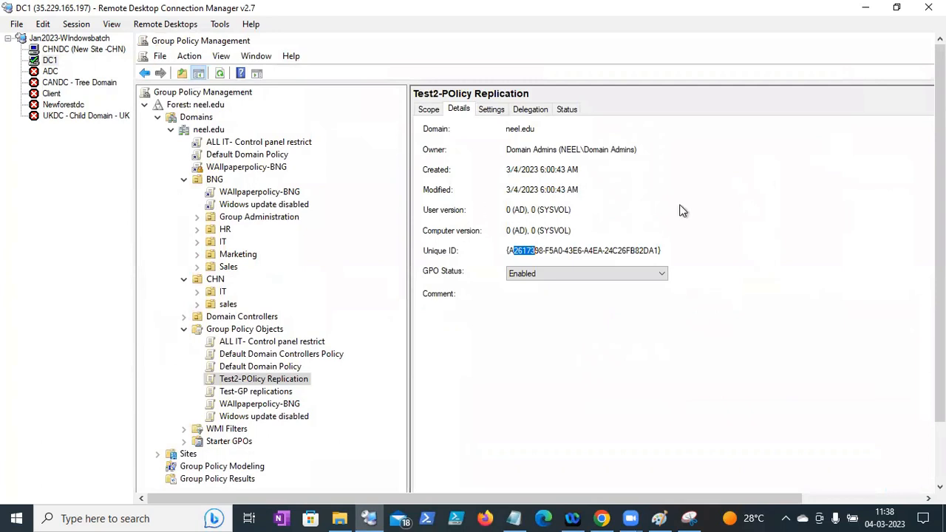
pyautogui.moveTo(940, 340); pyautogui.dragTo(940, 414)
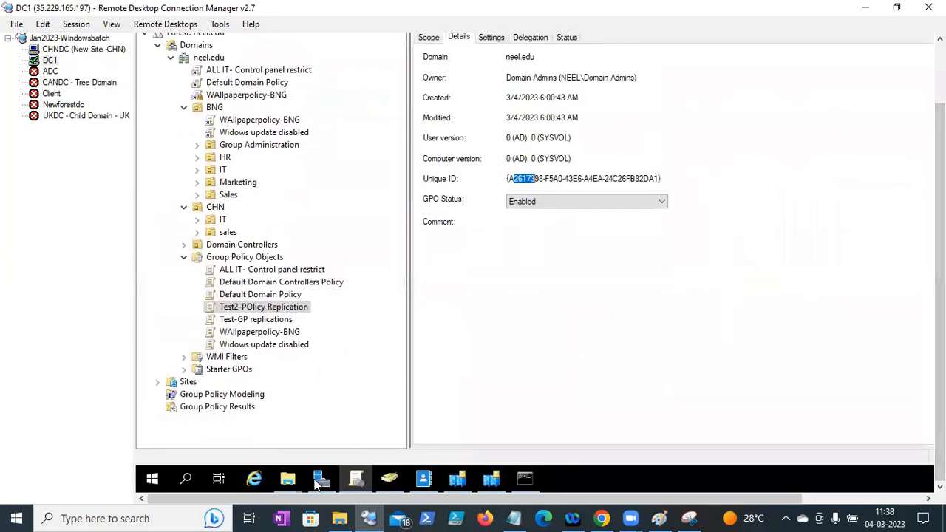
pyautogui.click(153, 479)
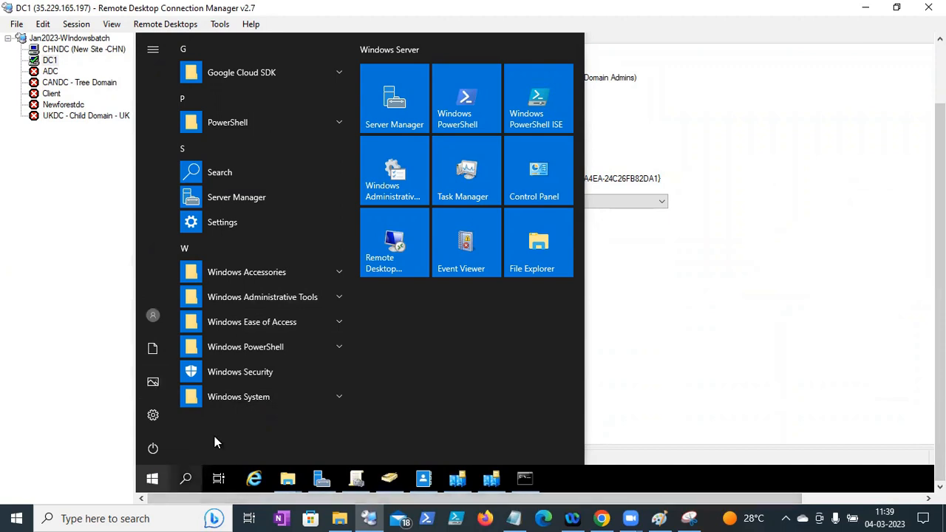
# - Launch Event Viewer from DC1's Start right-click menu and maximize its window
pyautogui.click(189, 481)
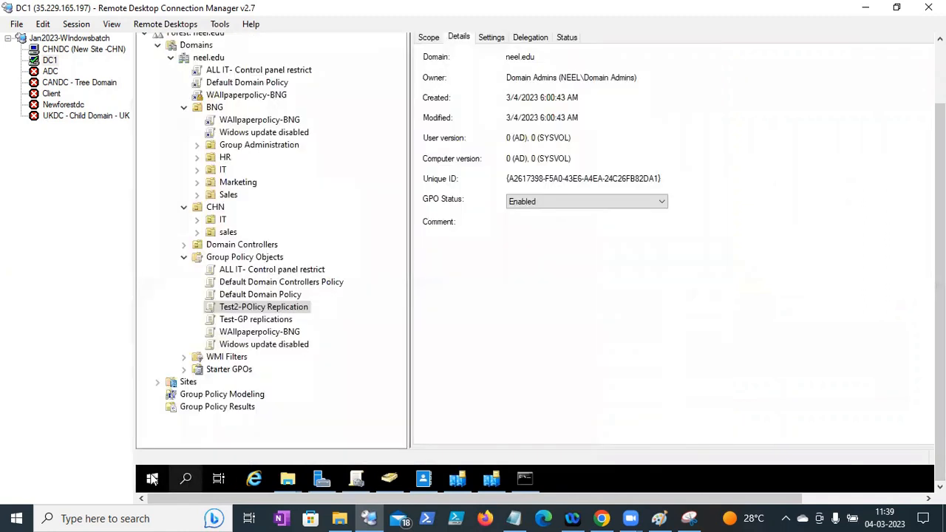
pyautogui.rightClick(152, 479)
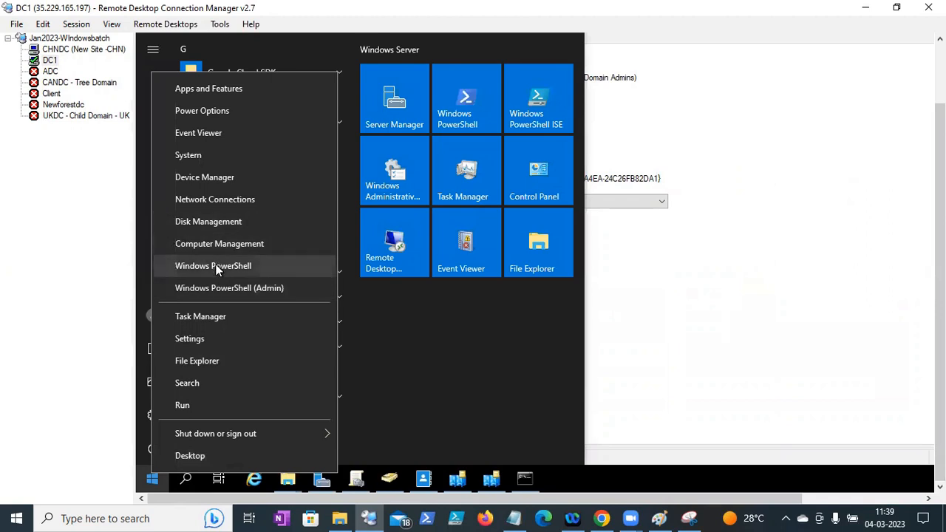
pyautogui.click(212, 133)
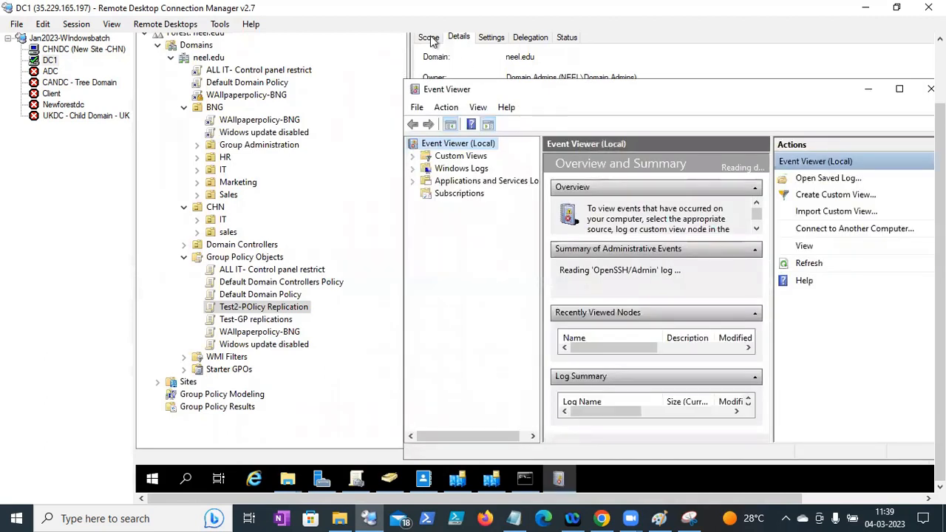
pyautogui.moveTo(550, 92); pyautogui.dragTo(374, 52)
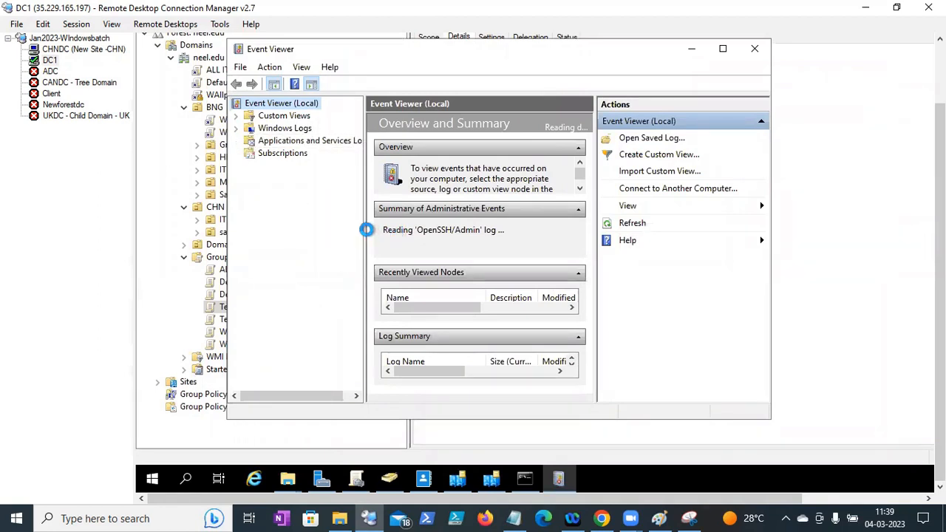
pyautogui.click(723, 49)
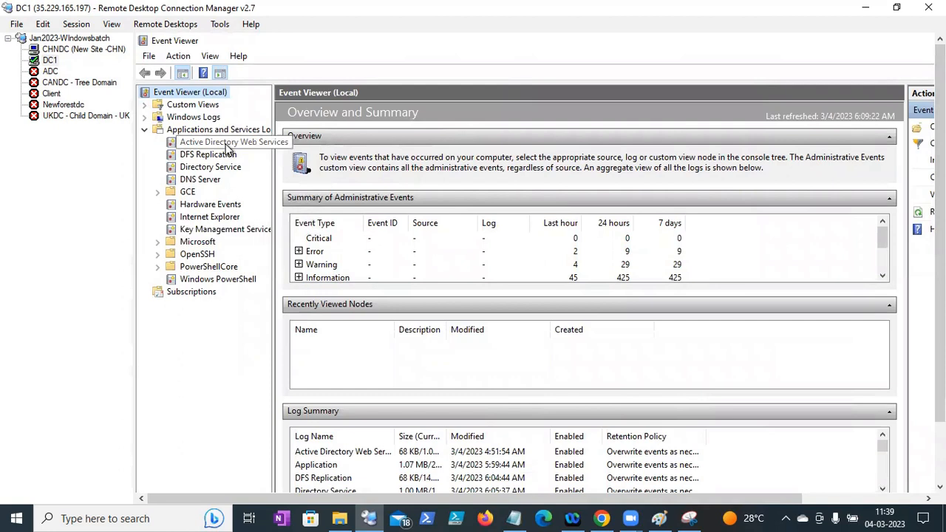
# - Open the Directory Service log, widen the Source column, and step through event details
pyautogui.click(224, 169)
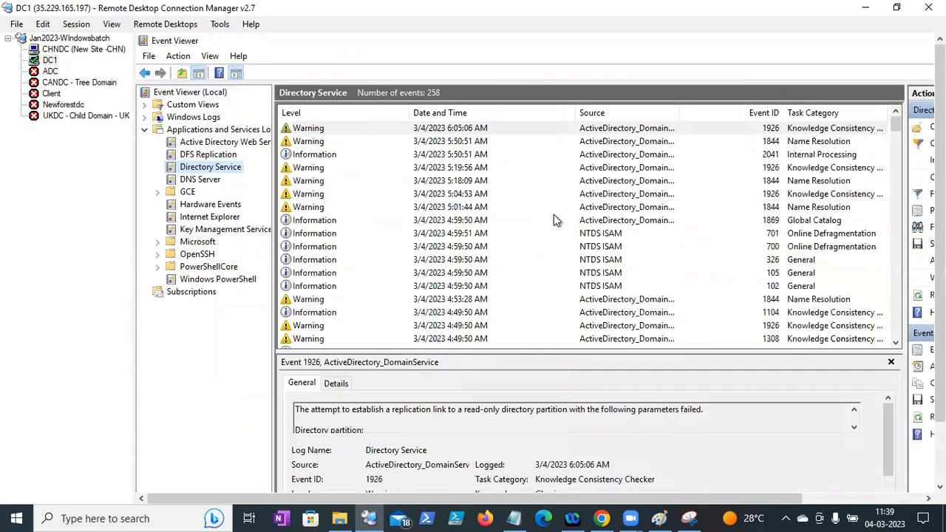
pyautogui.doubleClick(678, 115)
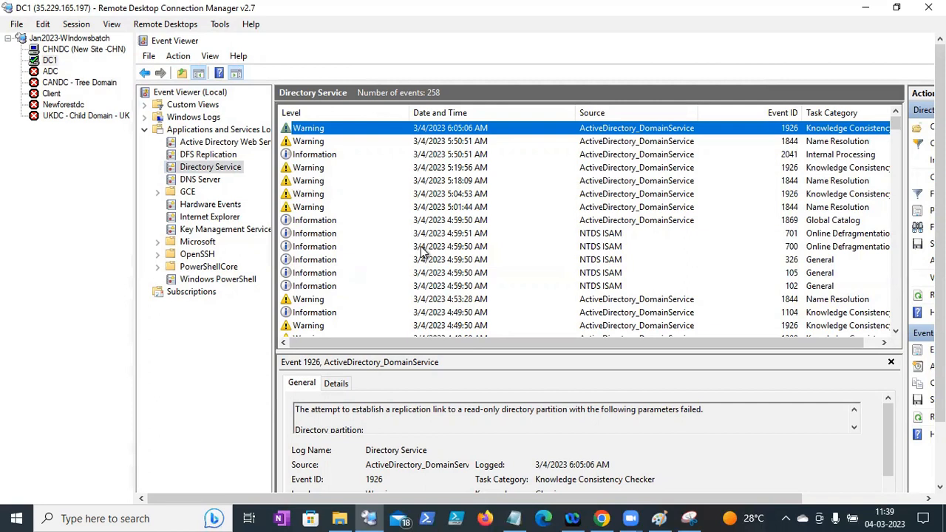
pyautogui.click(309, 234)
pyautogui.press('Down')
pyautogui.press('Down')
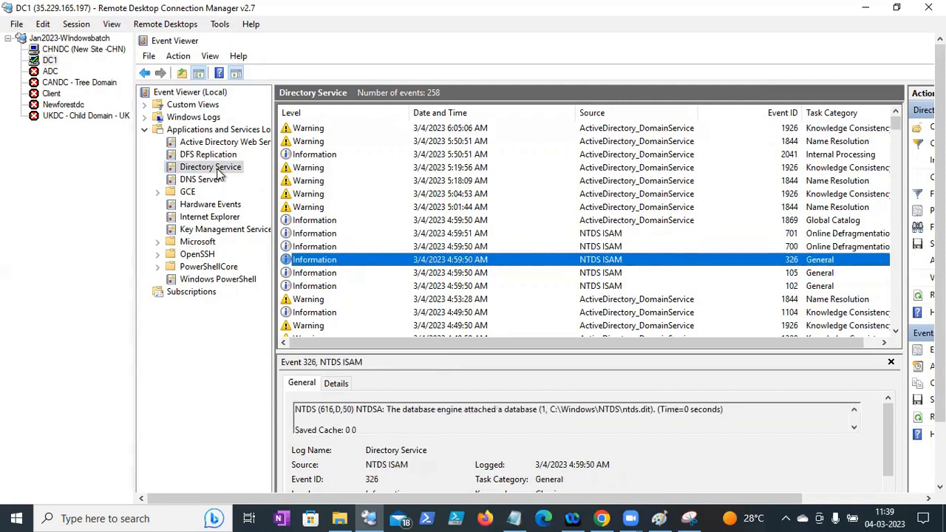
# - Filter the Directory Service log to Critical and Error events from the last 12 hours
pyautogui.rightClick(219, 173)
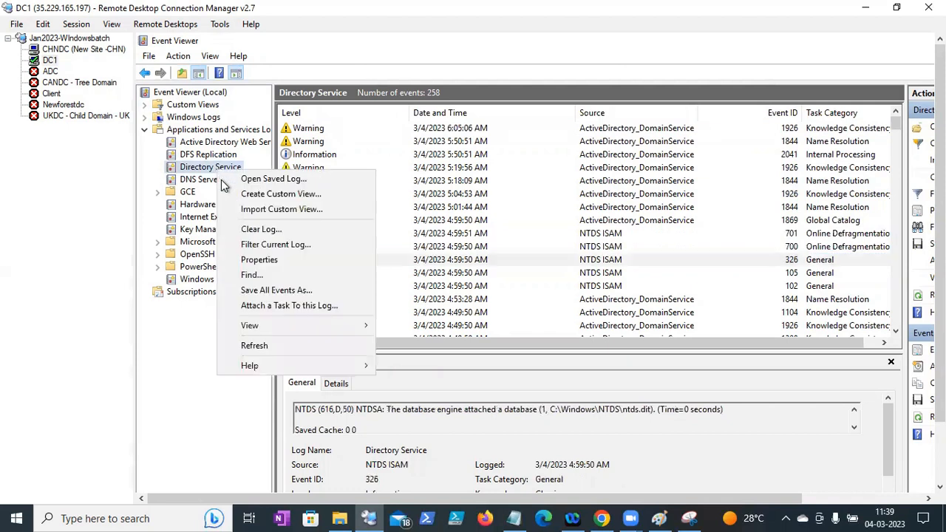
pyautogui.click(260, 246)
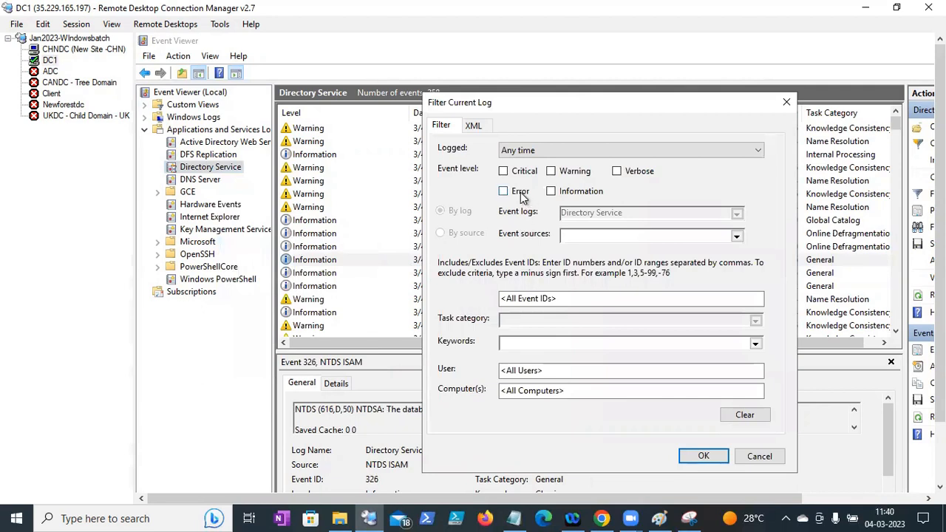
pyautogui.click(521, 195)
pyautogui.click(522, 177)
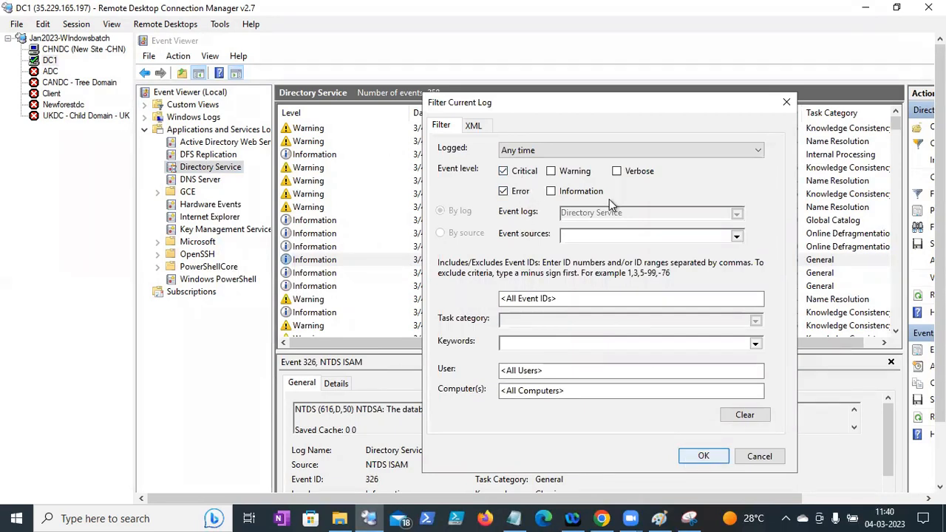
pyautogui.click(592, 151)
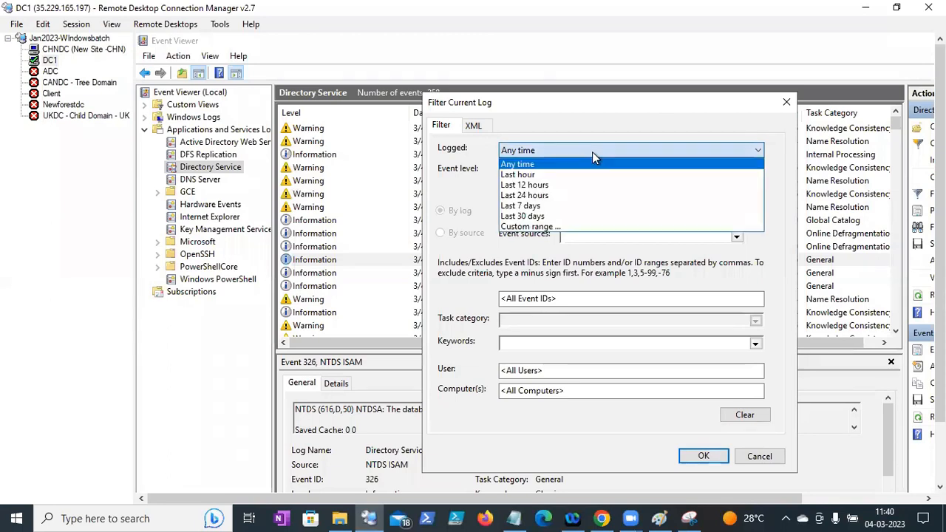
pyautogui.click(548, 185)
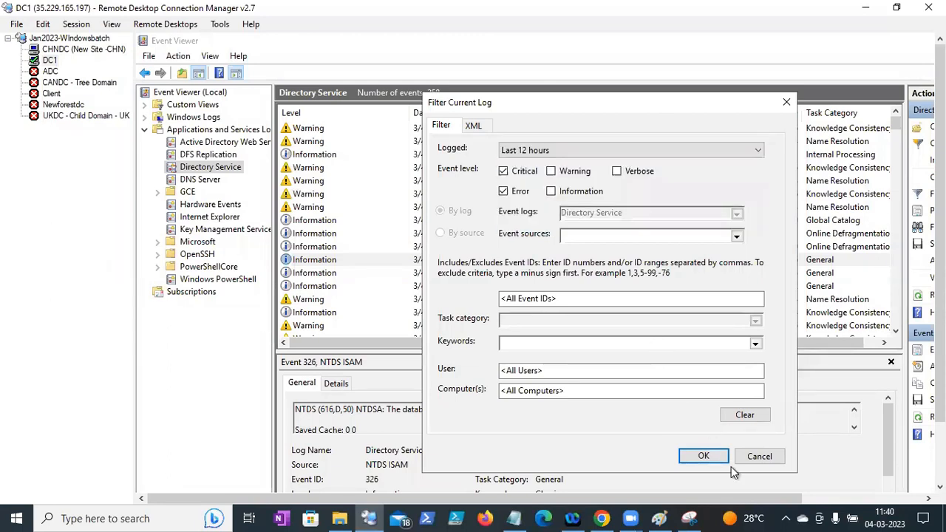
pyautogui.click(545, 372)
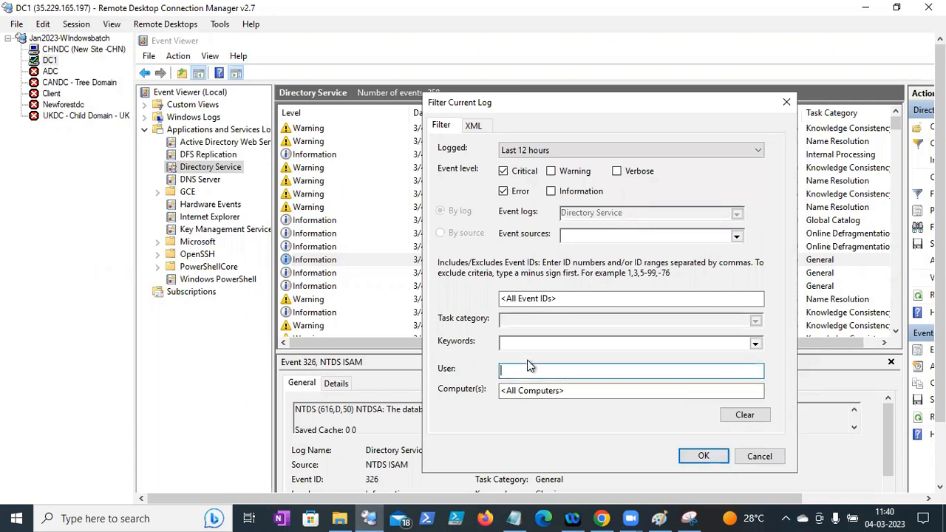
pyautogui.click(565, 299)
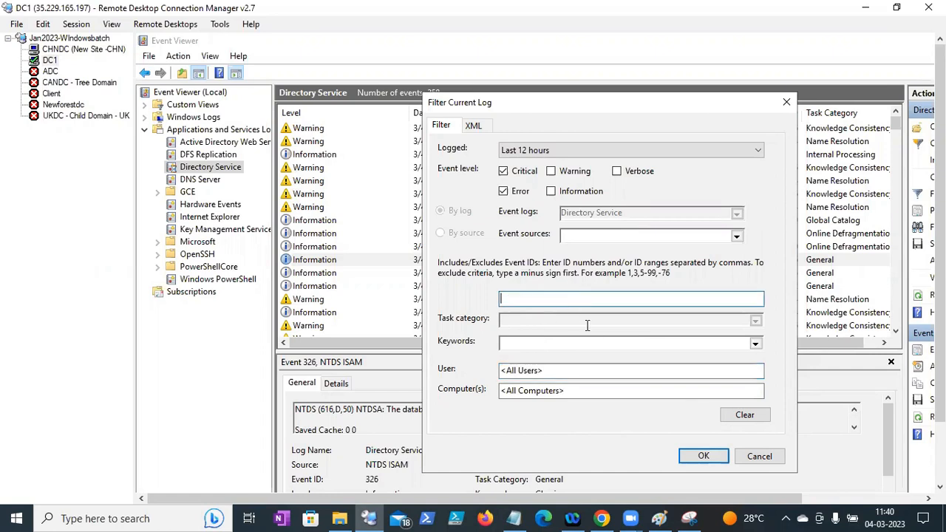
pyautogui.click(703, 457)
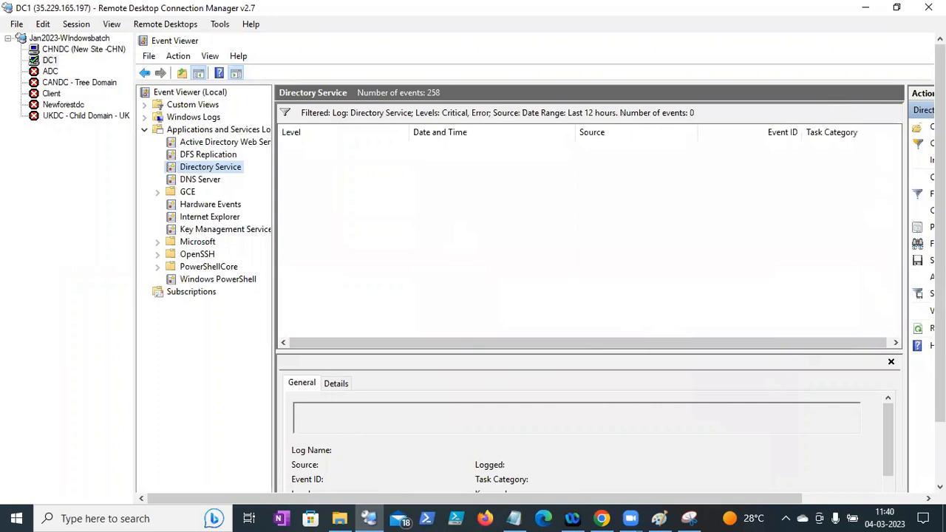
# - Reapply the Directory Service log filter and highlight phrases in the event description
pyautogui.rightClick(224, 172)
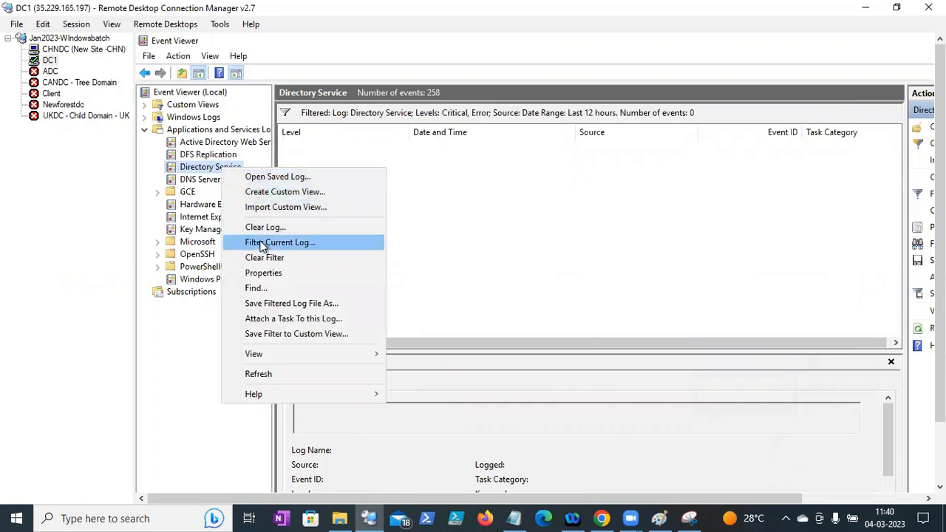
pyautogui.click(324, 242)
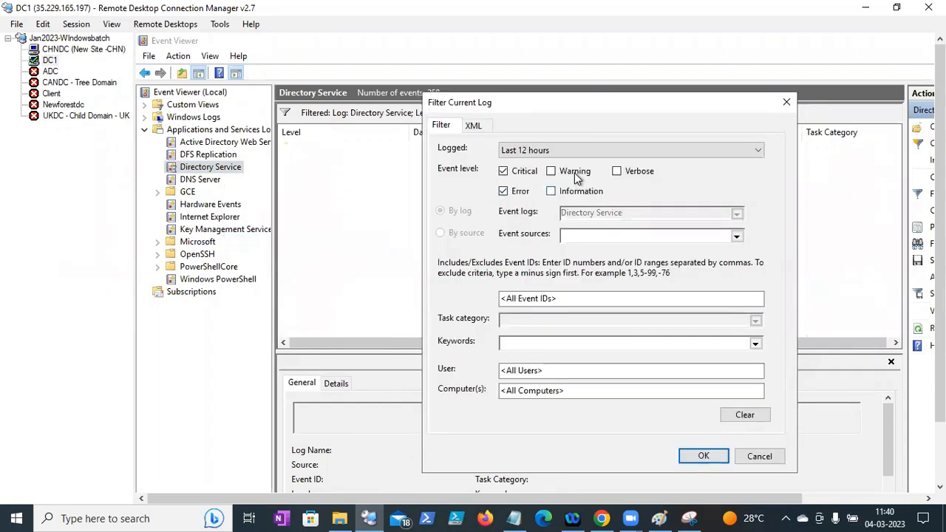
pyautogui.click(702, 456)
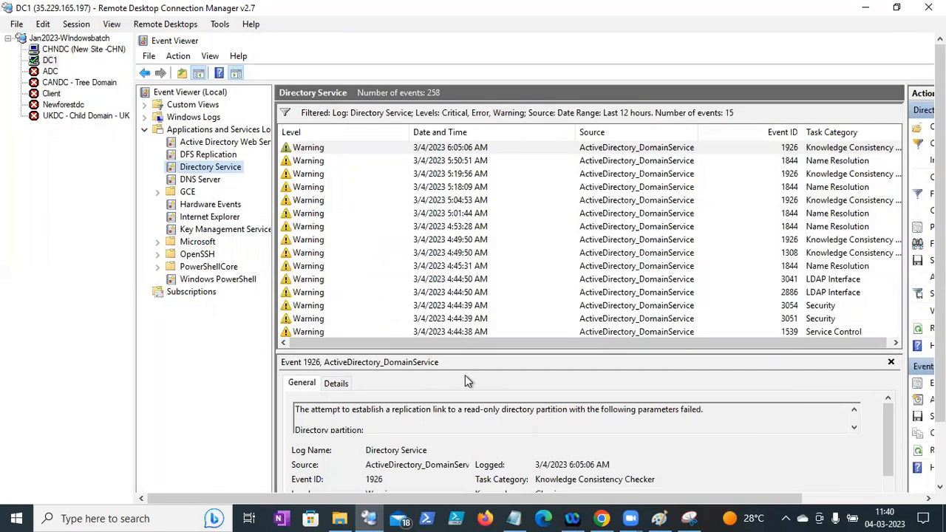
pyautogui.moveTo(443, 423); pyautogui.dragTo(502, 424)
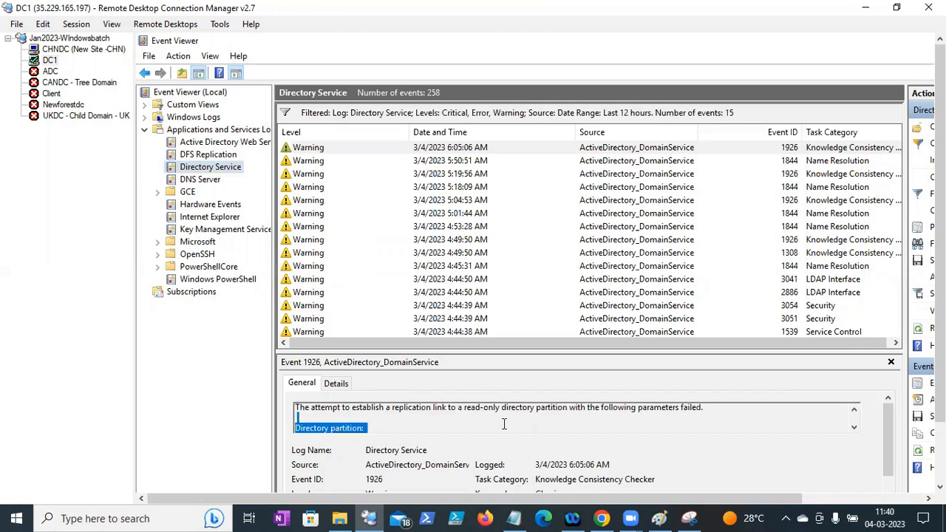
pyautogui.moveTo(707, 408); pyautogui.dragTo(682, 409)
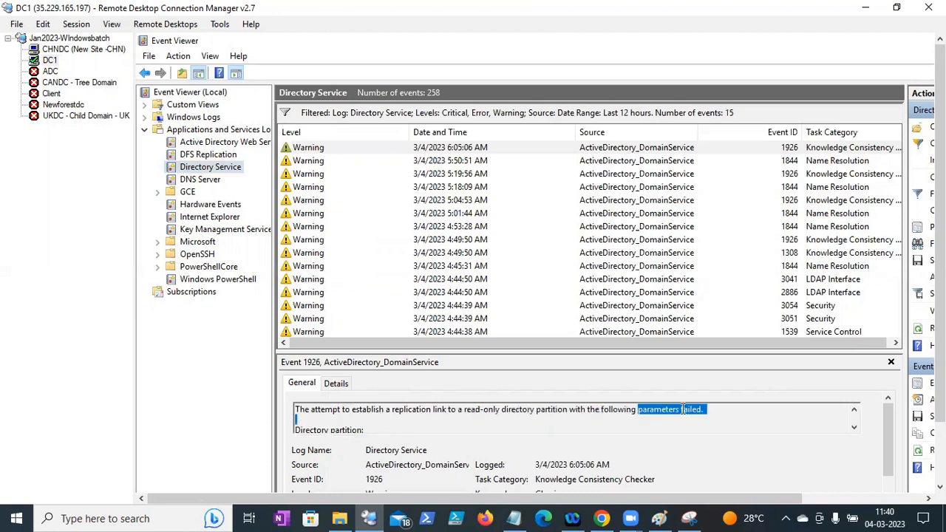
pyautogui.click(734, 414)
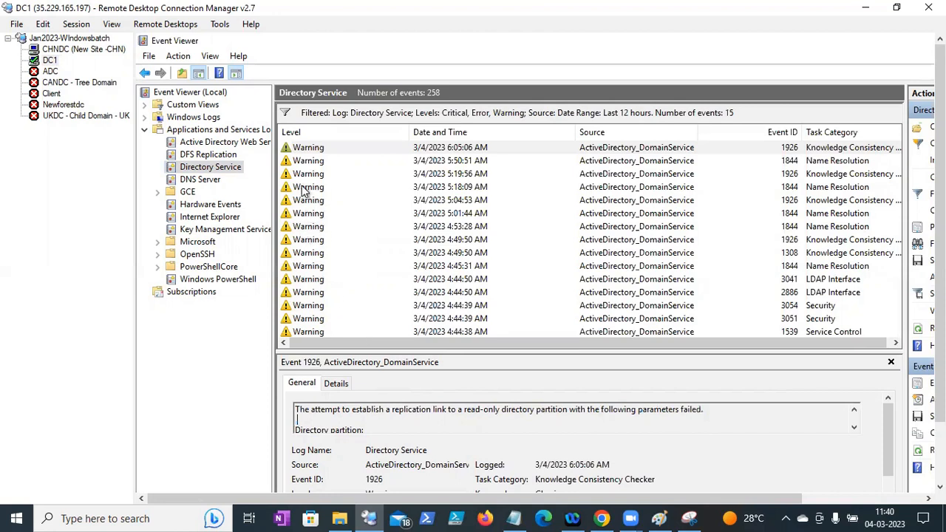
# - Show the 5:50:51 AM Name Resolution warning (event 1844), then return to the Notes file
pyautogui.click(305, 162)
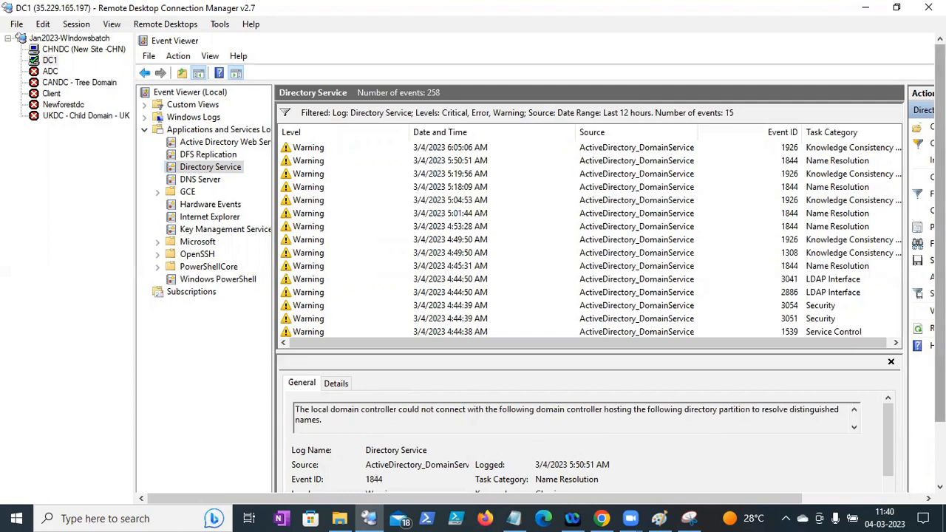
pyautogui.moveTo(940, 399); pyautogui.dragTo(940, 462)
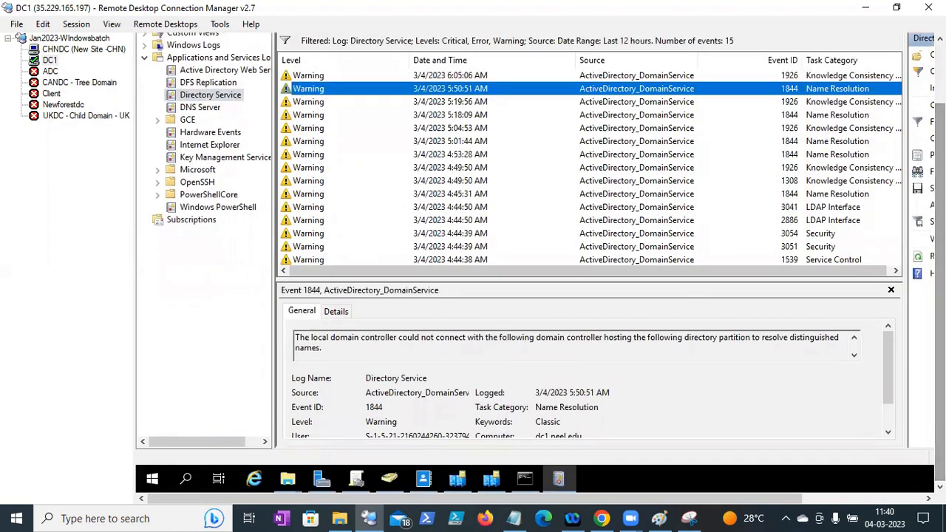
pyautogui.click(520, 517)
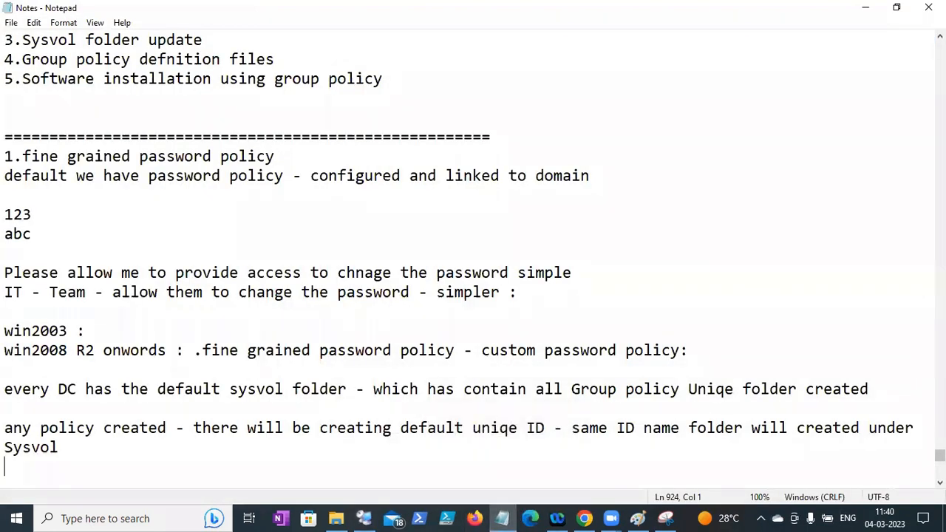
# - Save the notes and select the '4.Group policy defnition files' line to copy
pyautogui.click(11, 23)
pyautogui.click(31, 84)
pyautogui.click(939, 35)
pyautogui.click(940, 35)
pyautogui.click(940, 36)
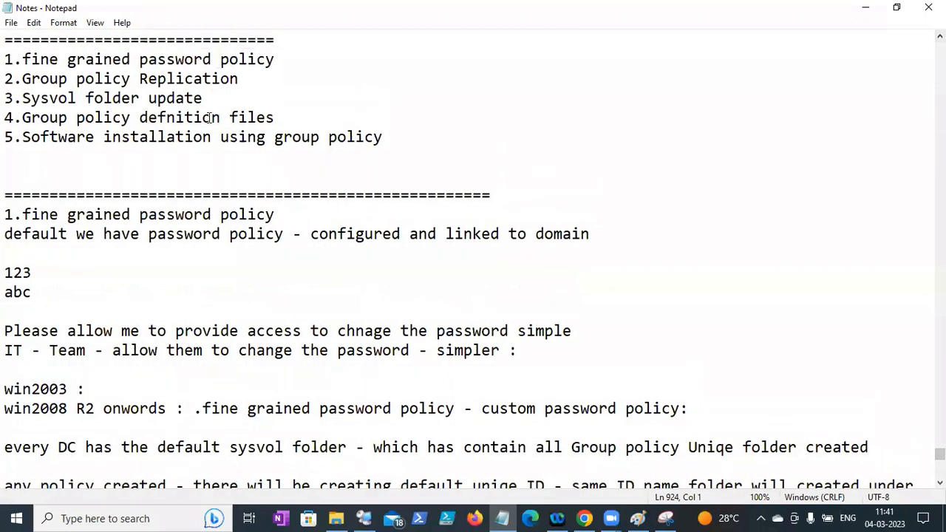
pyautogui.moveTo(281, 117); pyautogui.dragTo(6, 118)
pyautogui.hotkey('ctrl', 'c')
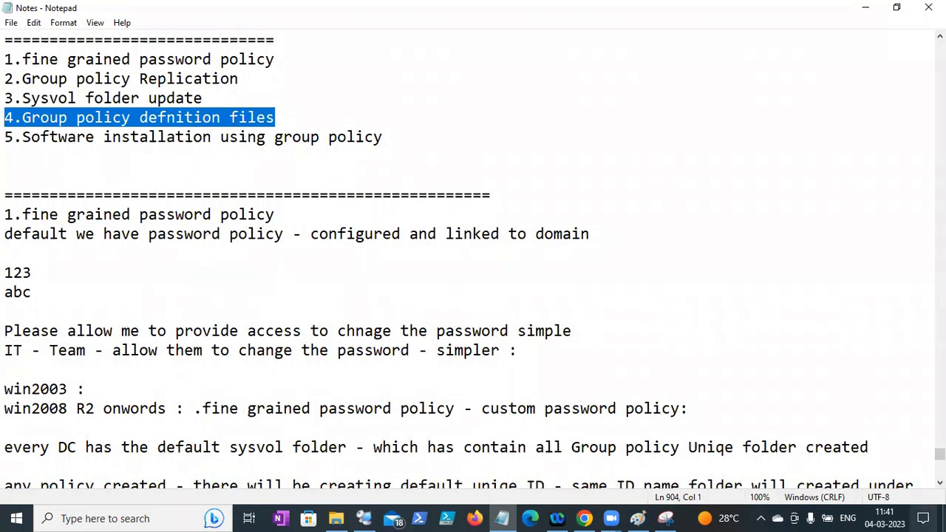
# - Add the heading '3.Group policy defnition files' below Control panel restrict
pyautogui.click(940, 482)
pyautogui.click(940, 482)
pyautogui.click(940, 482)
pyautogui.click(940, 483)
pyautogui.scroll(-9, 393, 345)
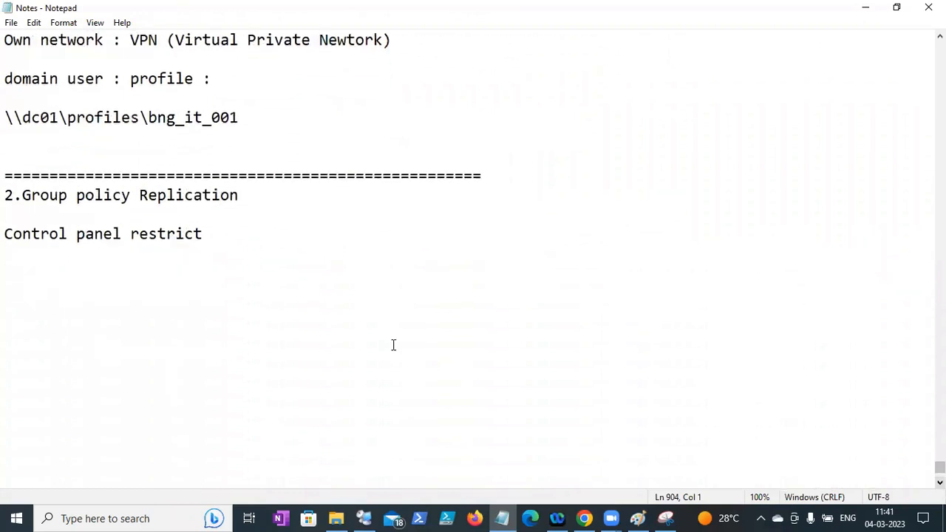
pyautogui.click(23, 306)
pyautogui.write('3.')
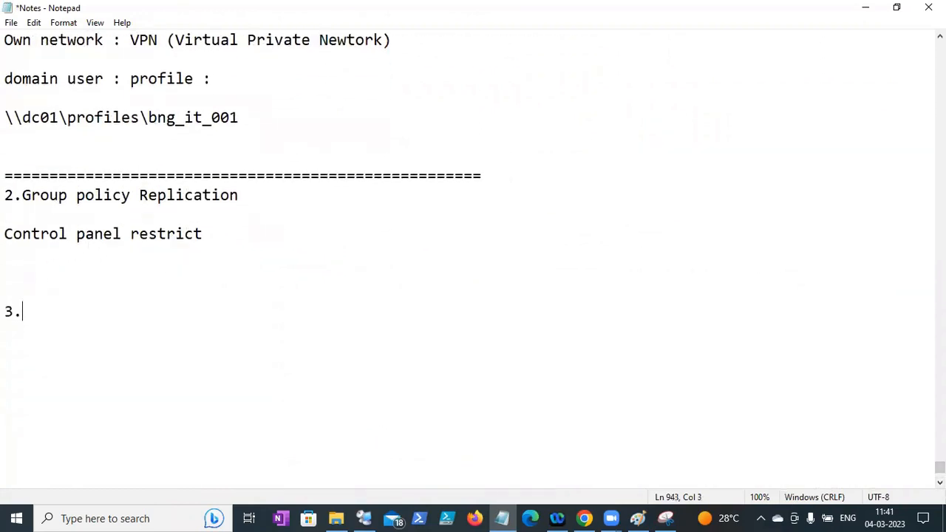
pyautogui.hotkey('ctrl', 'v')
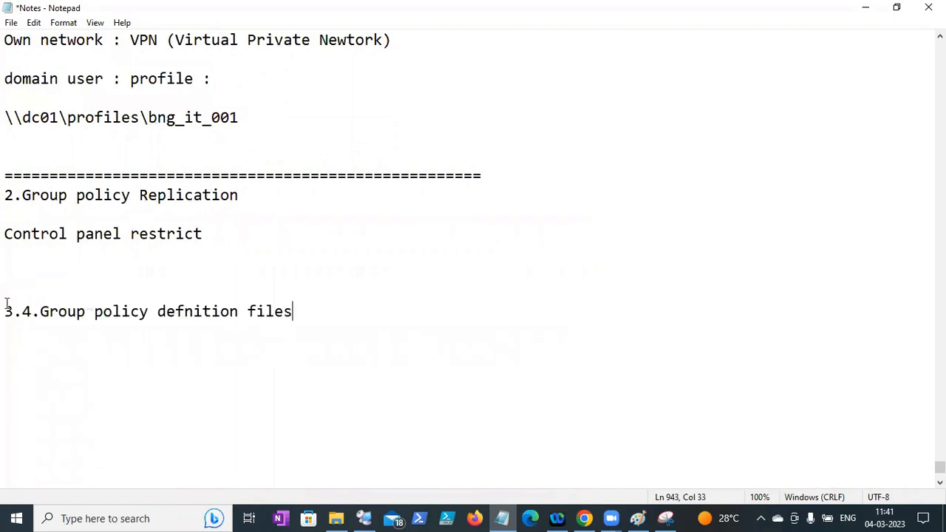
pyautogui.click(40, 311)
pyautogui.press('BackSpace')
pyautogui.press('BackSpace')
pyautogui.press('BackSpace')
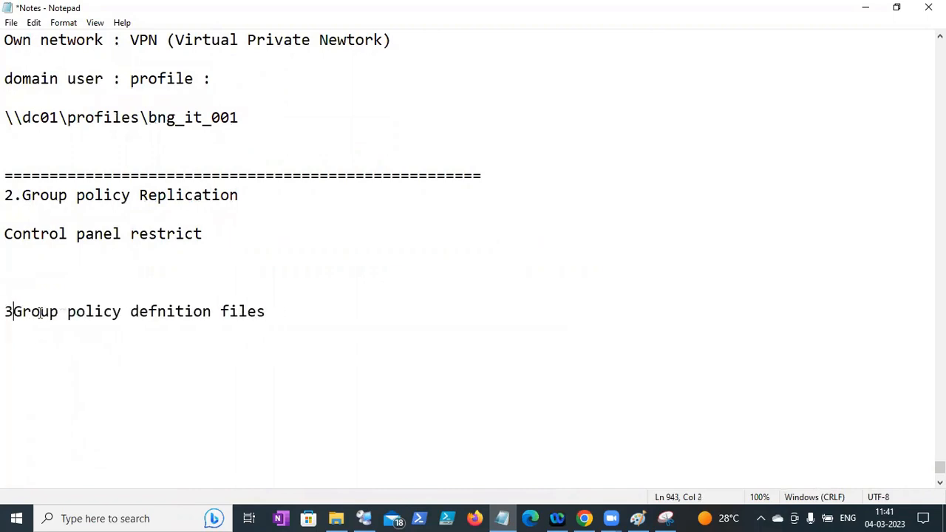
pyautogui.write('.')
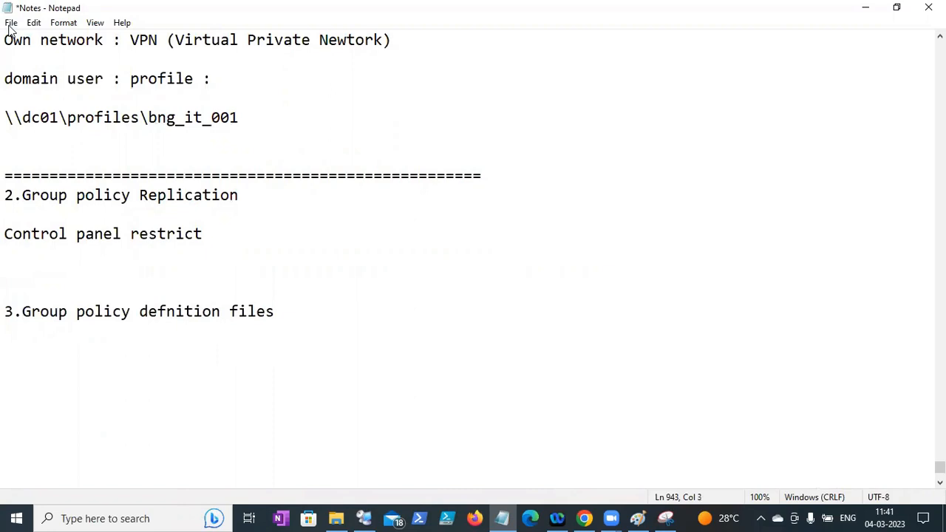
# - Save the Notes file
pyautogui.click(11, 22)
pyautogui.click(20, 86)
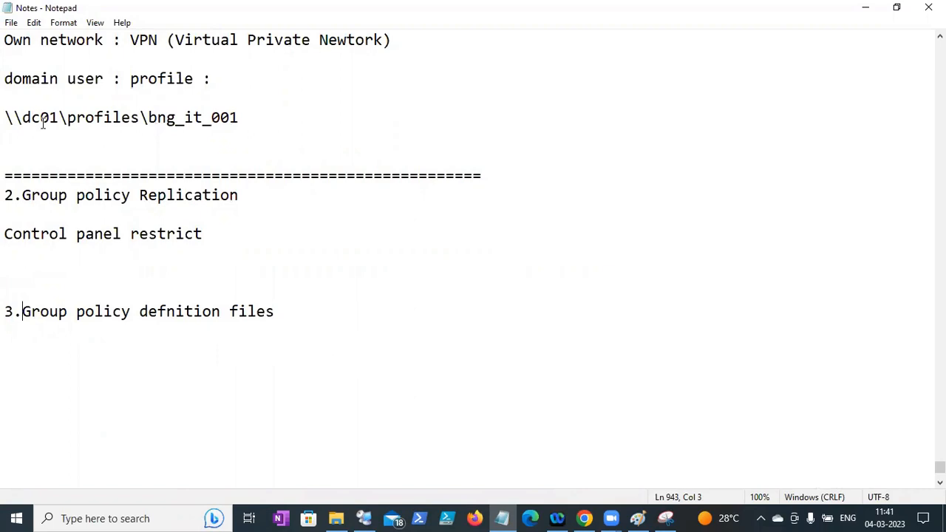
pyautogui.click(13, 28)
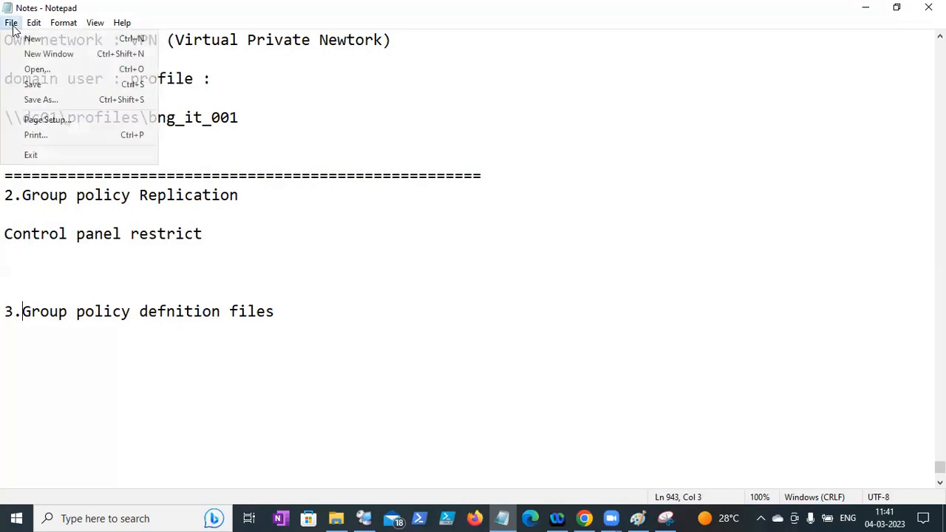
pyautogui.click(29, 84)
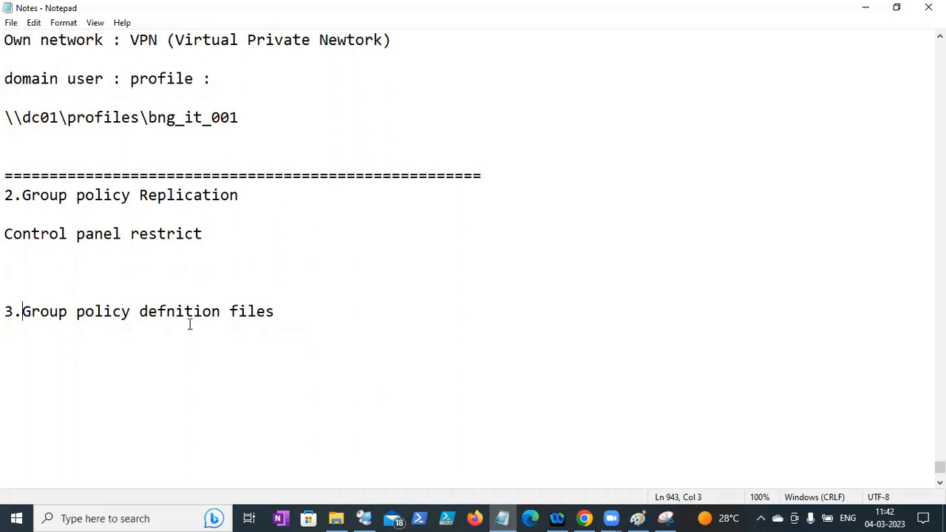
pyautogui.click(11, 22)
pyautogui.click(32, 85)
# - Remove blank lines above the heading and type 'user configuration related policy - (user alrady logged in) logoff and log'
pyautogui.click(82, 283)
pyautogui.press('BackSpace')
pyautogui.press('BackSpace')
pyautogui.click(104, 342)
pyautogui.write('user confi')
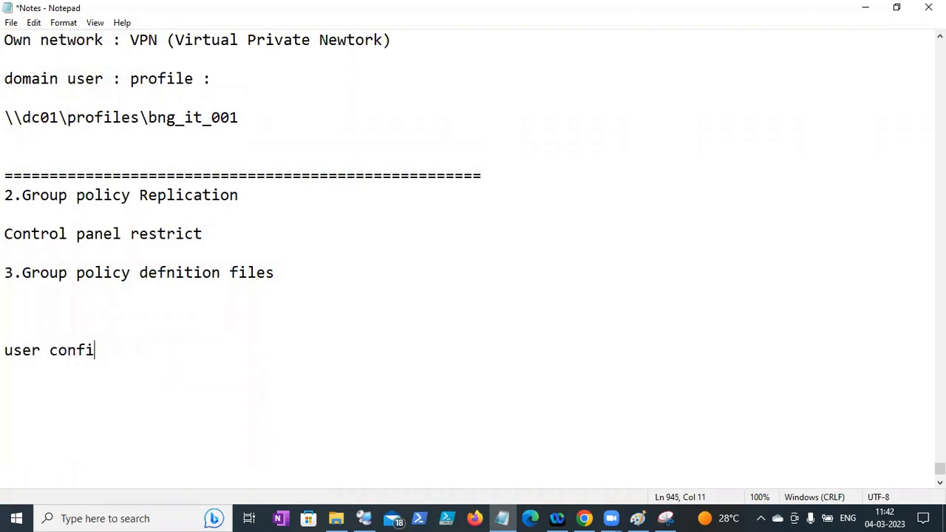
pyautogui.write('guration ')
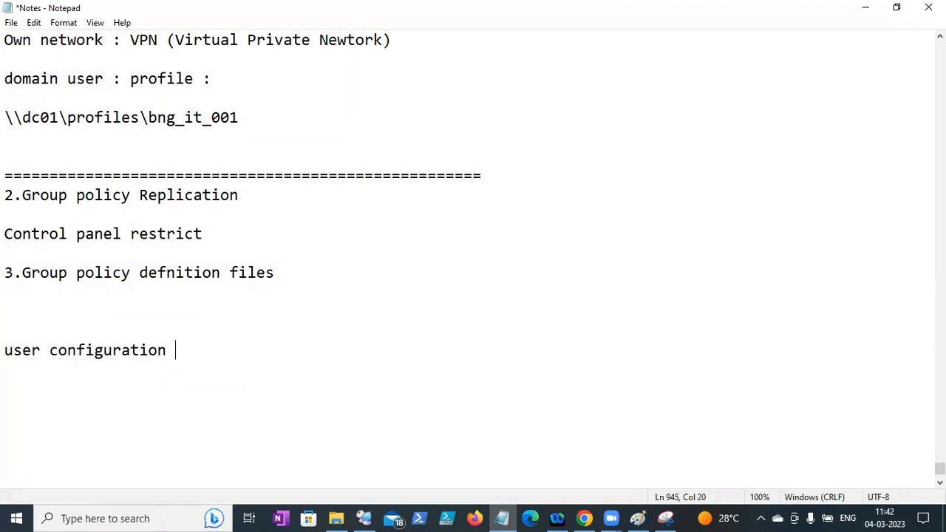
pyautogui.write('related [po')
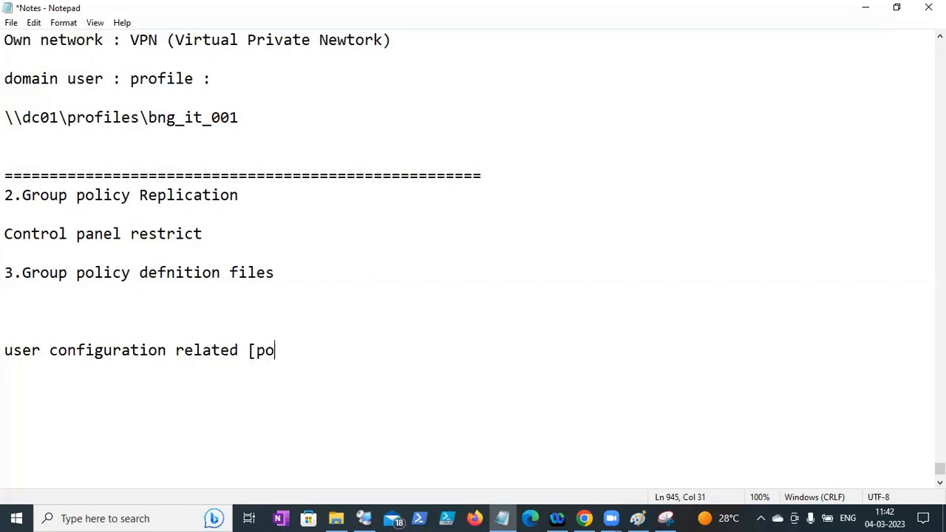
pyautogui.write('licyt')
pyautogui.press('BackSpace')
pyautogui.press('BackSpace')
pyautogui.press('BackSpace')
pyautogui.press('BackSpace')
pyautogui.press('BackSpace')
pyautogui.press('BackSpace')
pyautogui.press('BackSpace')
pyautogui.press('BackSpace')
pyautogui.write('plo')
pyautogui.press('BackSpace')
pyautogui.write('olicy -')
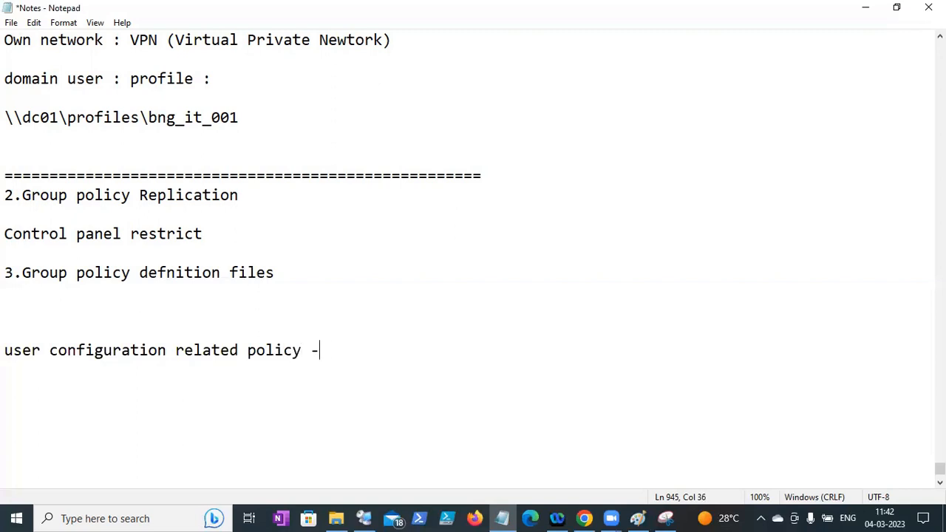
pyautogui.write(' (user alrady lo')
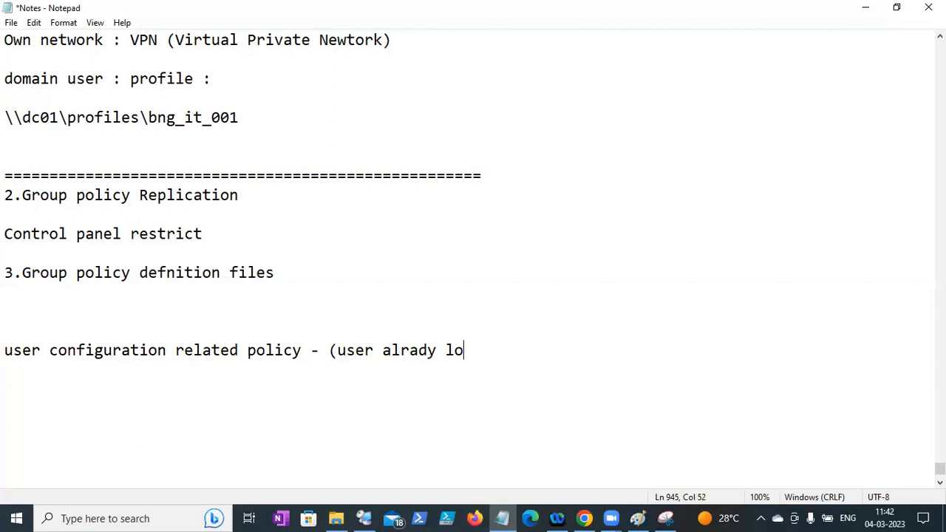
pyautogui.write('gged in')
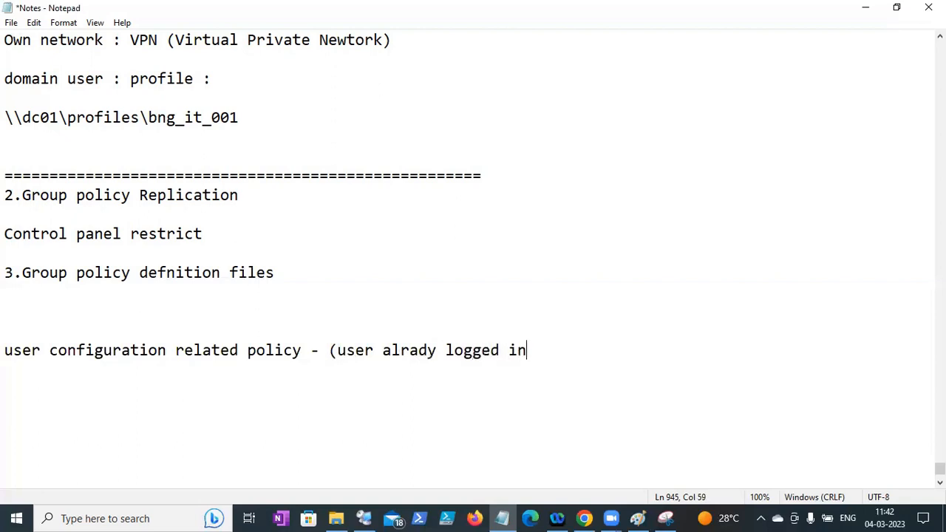
pyautogui.write(') n logoff and login')
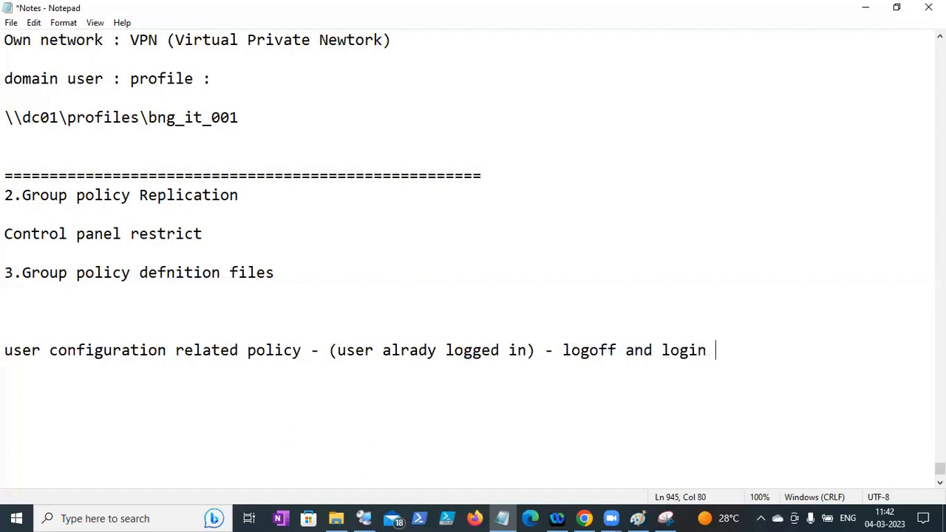
# - Save the notes and select the words 'logoff and login'
pyautogui.click(11, 22)
pyautogui.click(22, 84)
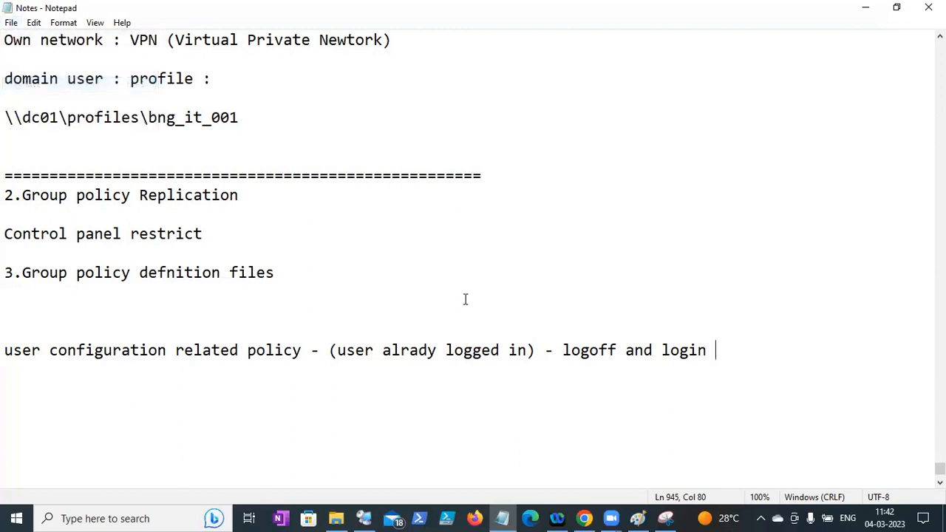
pyautogui.moveTo(563, 349); pyautogui.dragTo(737, 373)
pyautogui.click(735, 369)
pyautogui.moveTo(595, 365); pyautogui.dragTo(553, 354)
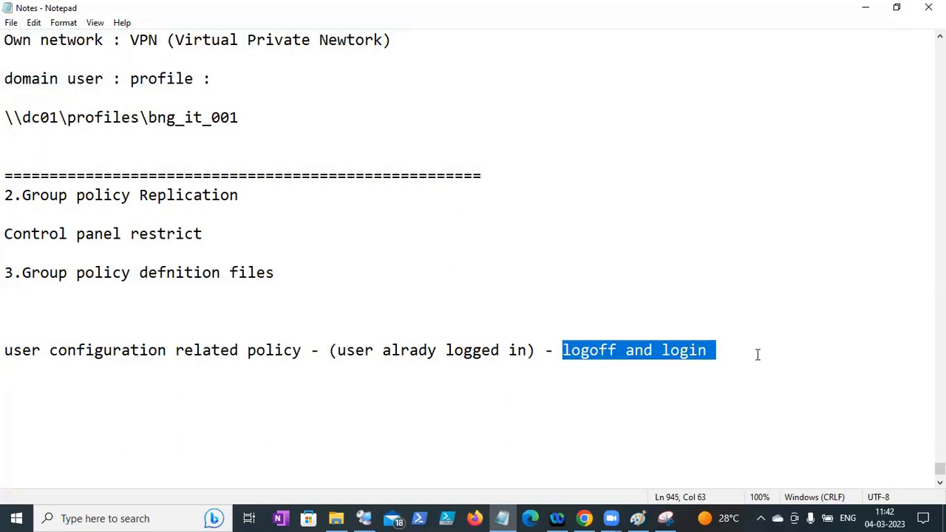
pyautogui.click(736, 363)
# - Add 'Computer configuration related policy - (Computer alrady connected) - restart the machine' and save
pyautogui.press('Return')
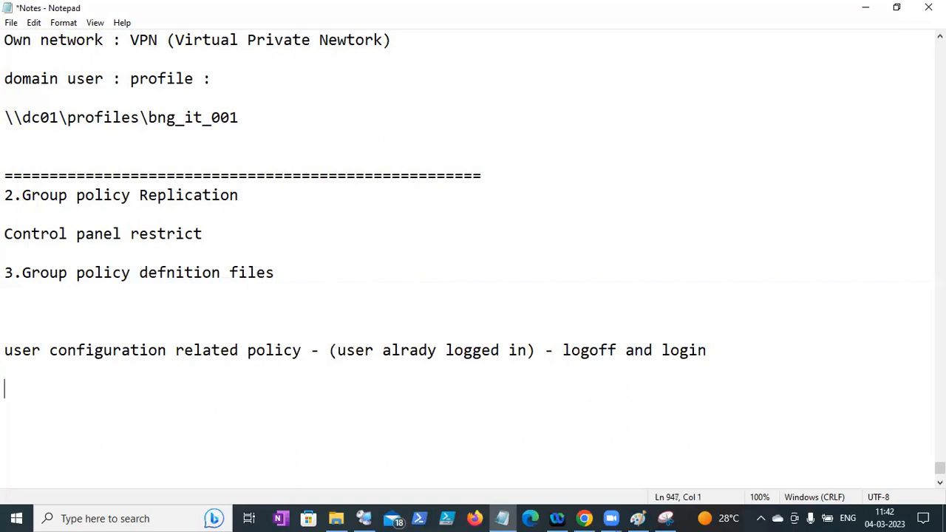
pyautogui.write('COmput')
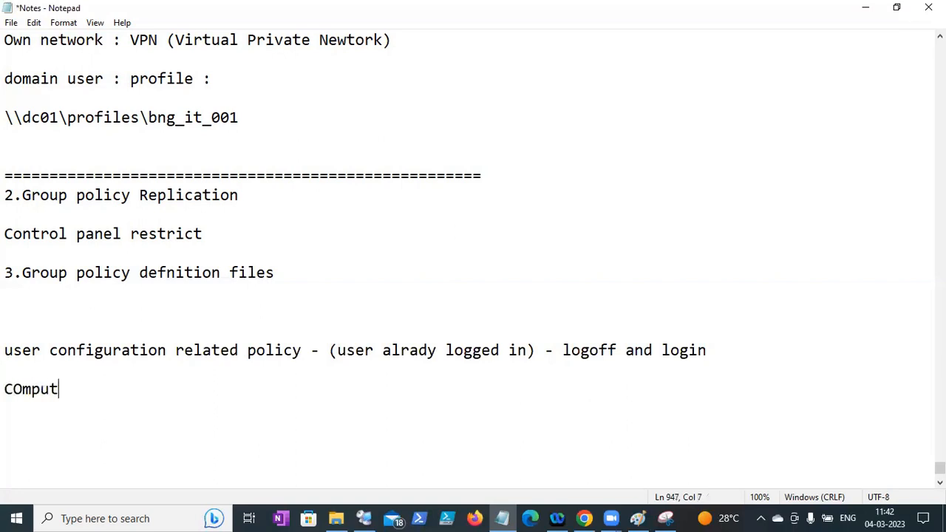
pyautogui.write('er confi')
pyautogui.press('BackSpace')
pyautogui.write('onfiguy')
pyautogui.press('BackSpace')
pyautogui.press('BackSpace')
pyautogui.write('ur')
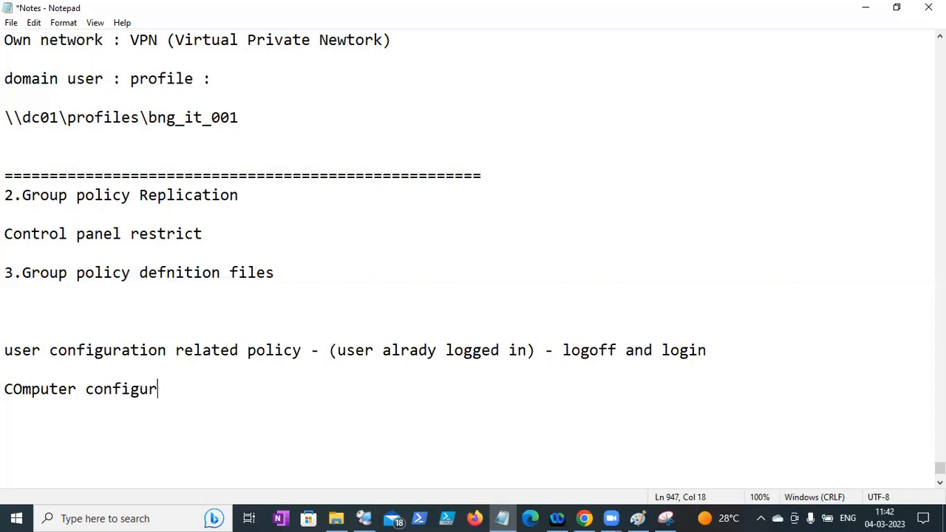
pyautogui.write('ation relate')
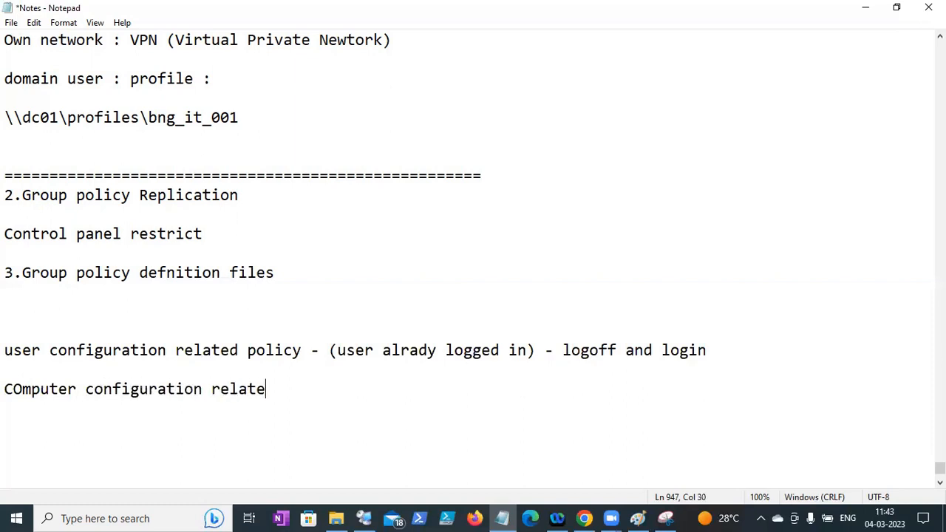
pyautogui.write('d policy  -(')
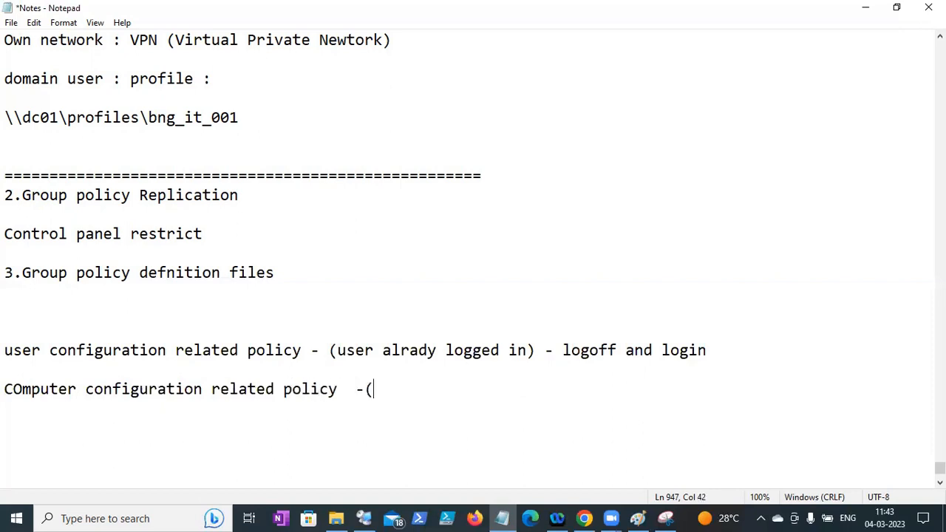
pyautogui.write('Comput')
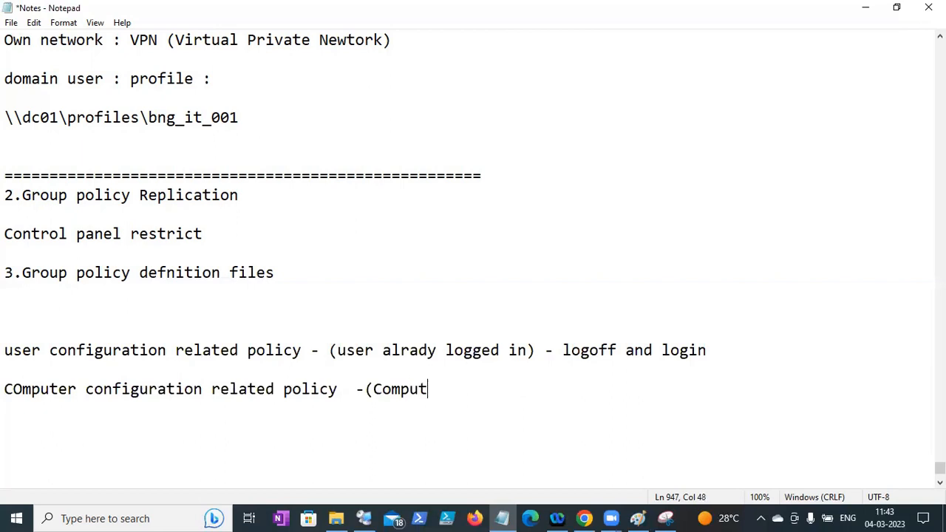
pyautogui.write('er alrady l')
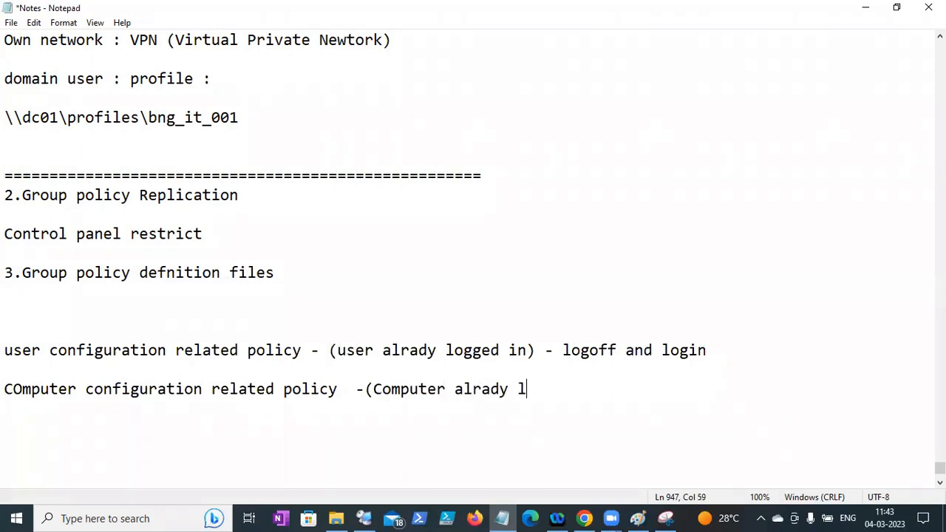
pyautogui.press('BackSpace')
pyautogui.write('connected) - restart the ')
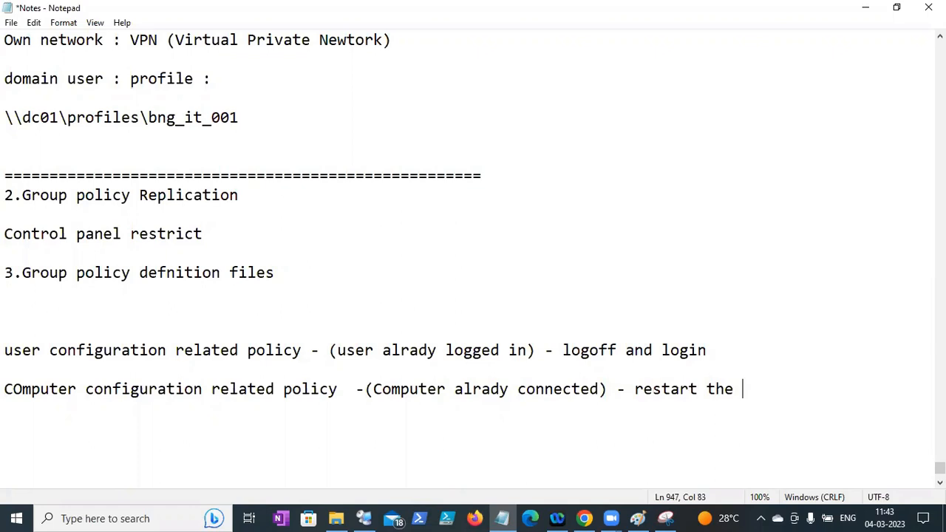
pyautogui.write('machine')
pyautogui.press('Return')
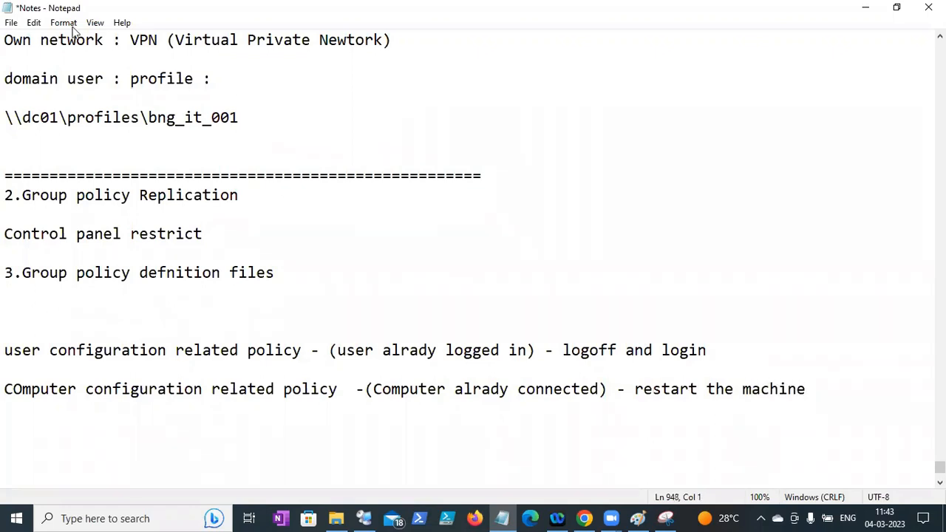
pyautogui.click(11, 22)
pyautogui.click(34, 84)
# - Delete the blank line above the policy lines and save the notes
pyautogui.moveTo(814, 397); pyautogui.dragTo(15, 323)
pyautogui.click(15, 323)
pyautogui.press('BackSpace')
pyautogui.press('BackSpace')
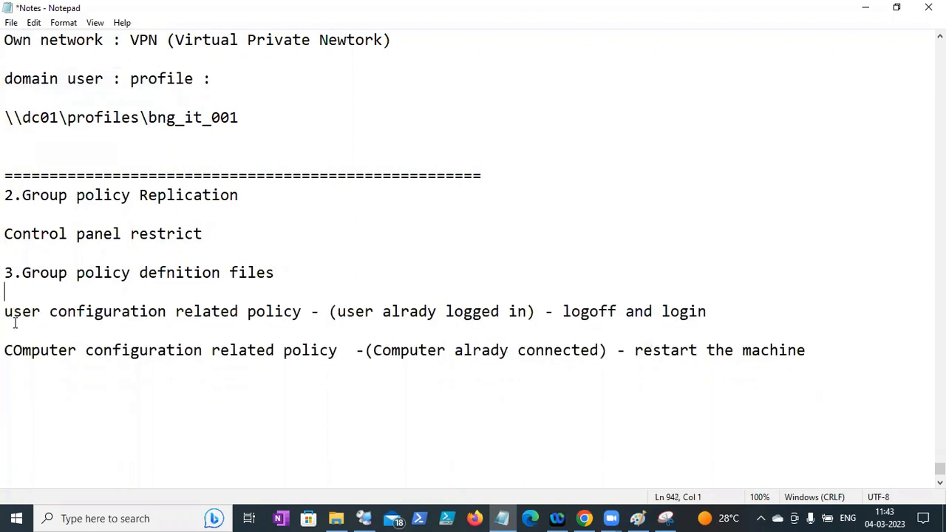
pyautogui.click(9, 23)
pyautogui.click(29, 84)
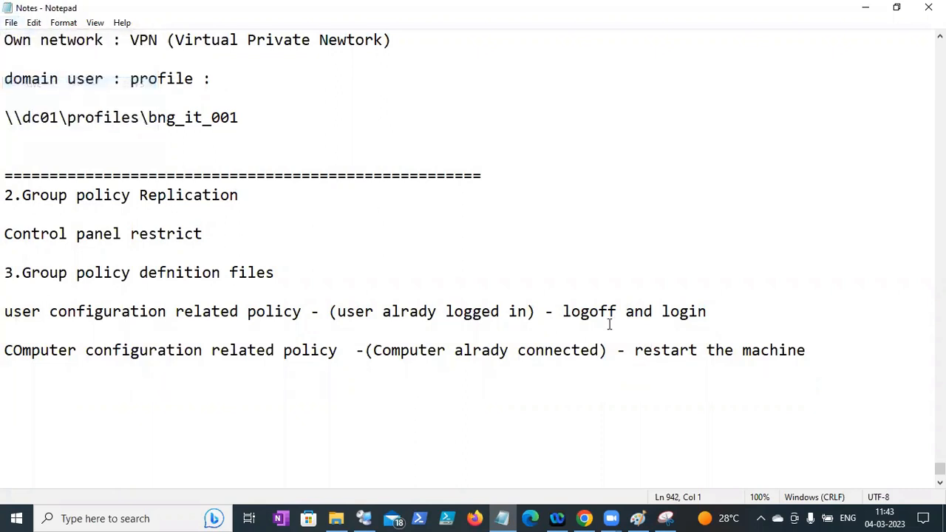
# - Add empty lines below the computer policy line and scroll back up through the notes
pyautogui.click(822, 354)
pyautogui.press('Return')
pyautogui.press('Return')
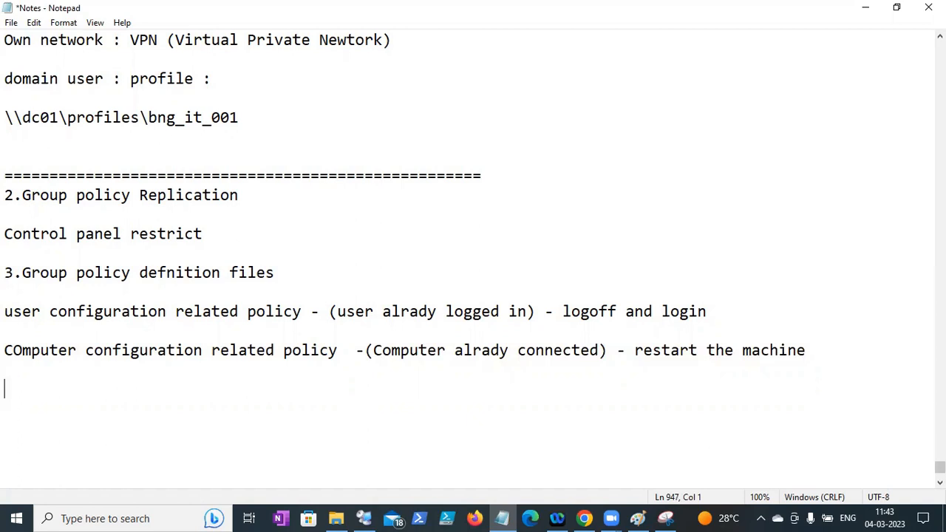
pyautogui.moveTo(940, 467); pyautogui.dragTo(940, 270)
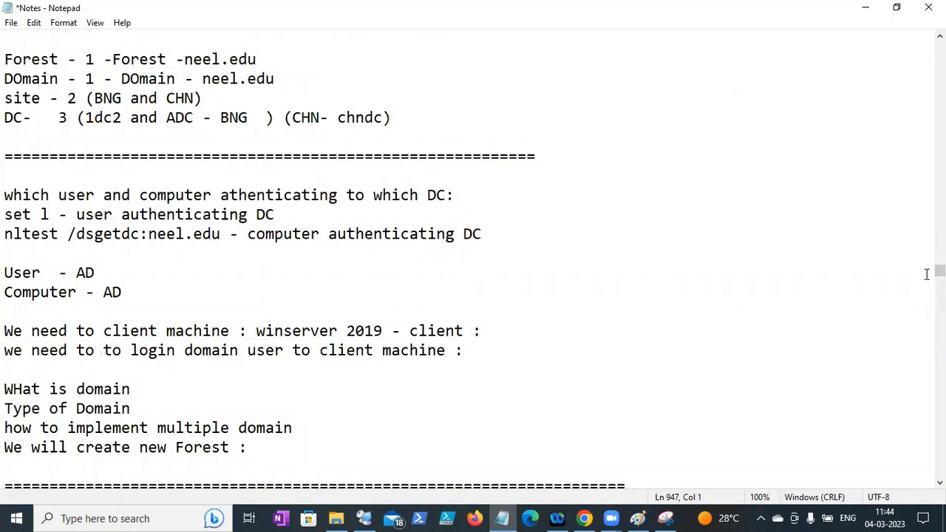
pyautogui.scroll(3, 473, 259)
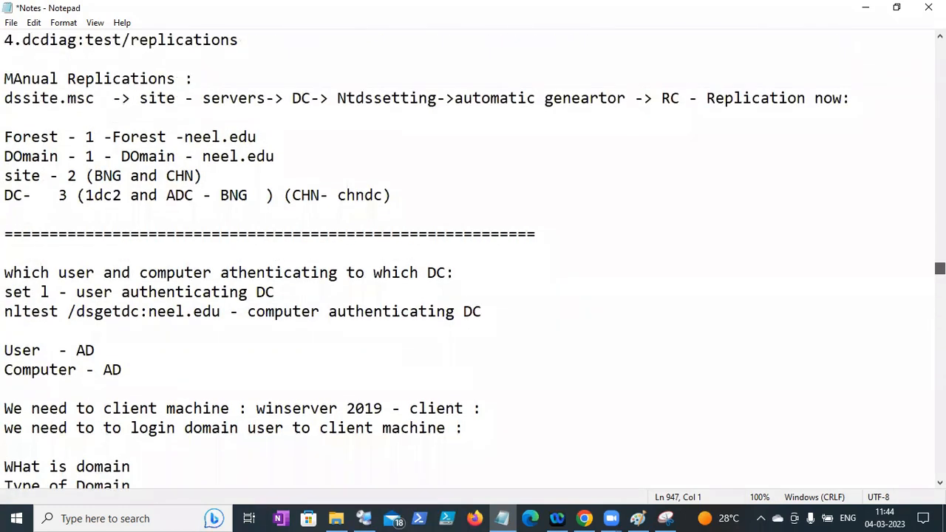
pyautogui.scroll(1, 473, 259)
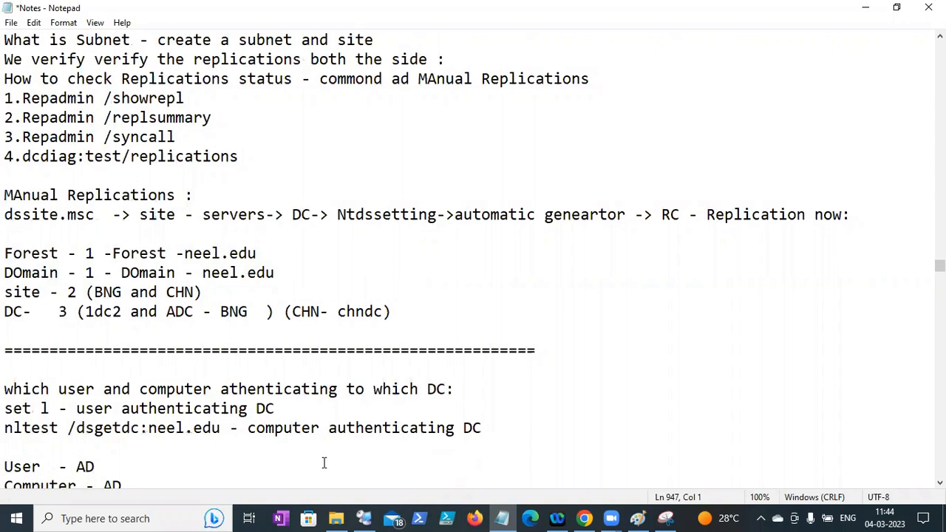
# - Save the Notes file and switch to Chrome
pyautogui.click(11, 23)
pyautogui.click(28, 82)
pyautogui.click(583, 511)
# - In a new tab, replace an 'AD sysvol folder' Google query with 'powershell script for group policy replications'
pyautogui.hotkey('ctrl', 't')
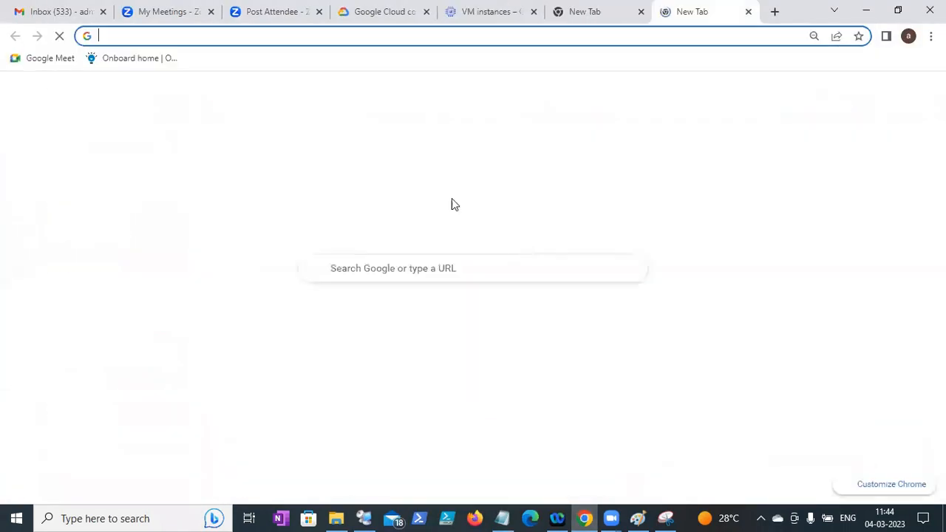
pyautogui.click(350, 266)
pyautogui.write('AD')
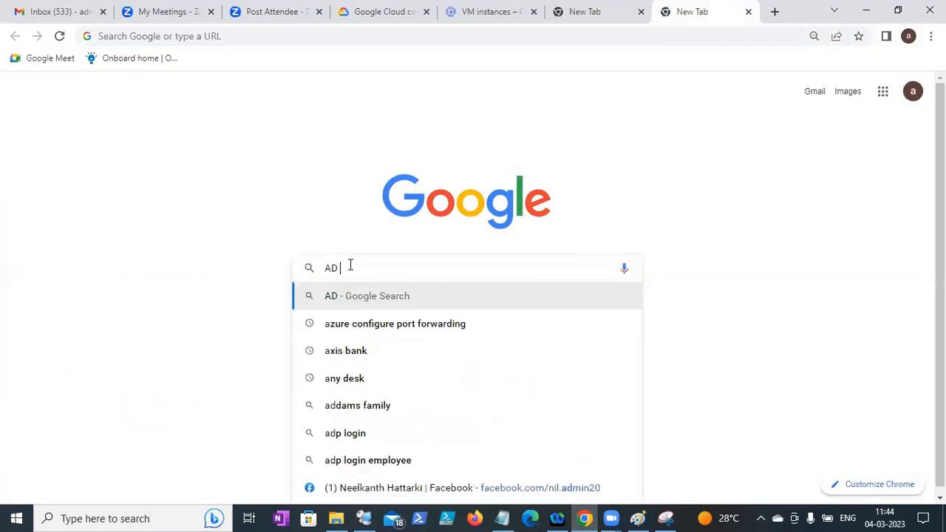
pyautogui.write(' sys')
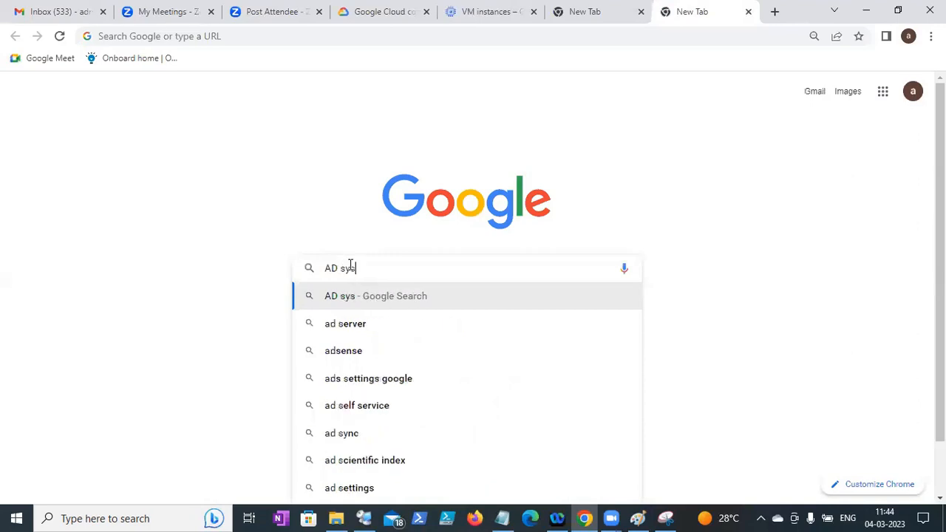
pyautogui.write('vol folder')
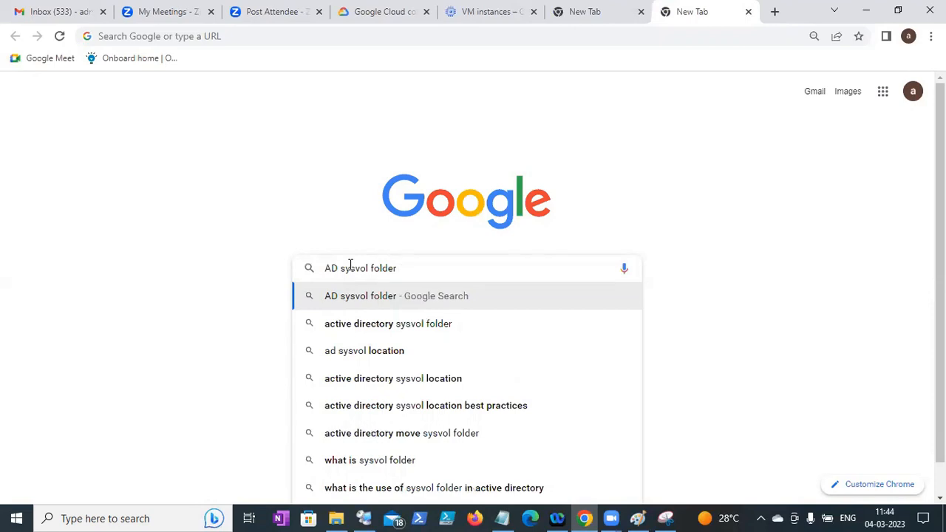
pyautogui.press('BackSpace')
pyautogui.press('BackSpace')
pyautogui.press('BackSpace')
pyautogui.press('BackSpace')
pyautogui.press('BackSpace')
pyautogui.press('BackSpace')
pyautogui.press('BackSpace')
pyautogui.press('BackSpace')
pyautogui.press('BackSpace')
pyautogui.press('BackSpace')
pyautogui.press('BackSpace')
pyautogui.press('BackSpace')
pyautogui.press('BackSpace')
pyautogui.press('BackSpace')
pyautogui.press('BackSpace')
pyautogui.press('BackSpace')
pyautogui.press('BackSpace')
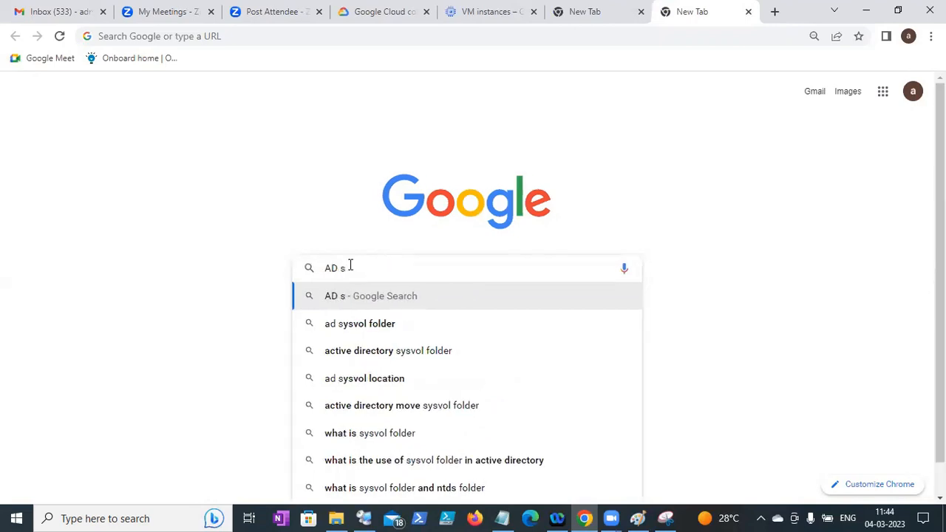
pyautogui.write('Powersg')
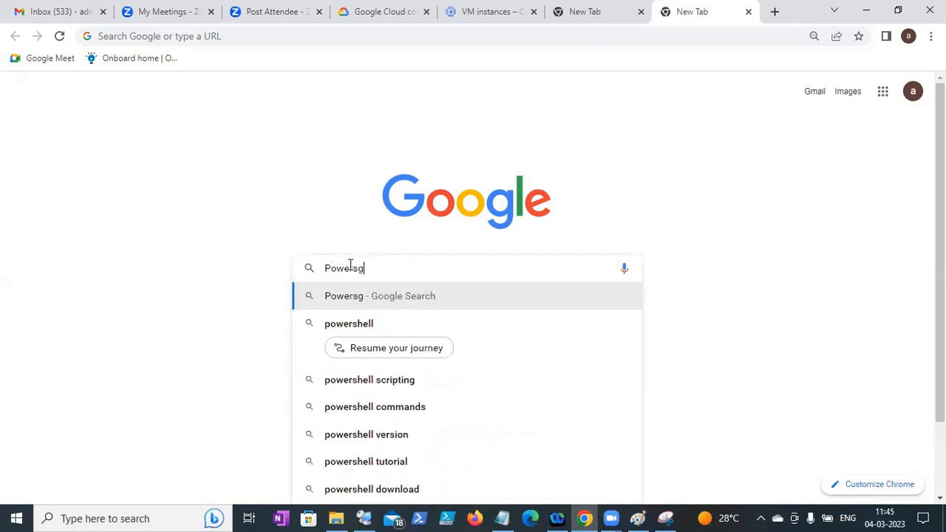
pyautogui.press('BackSpace')
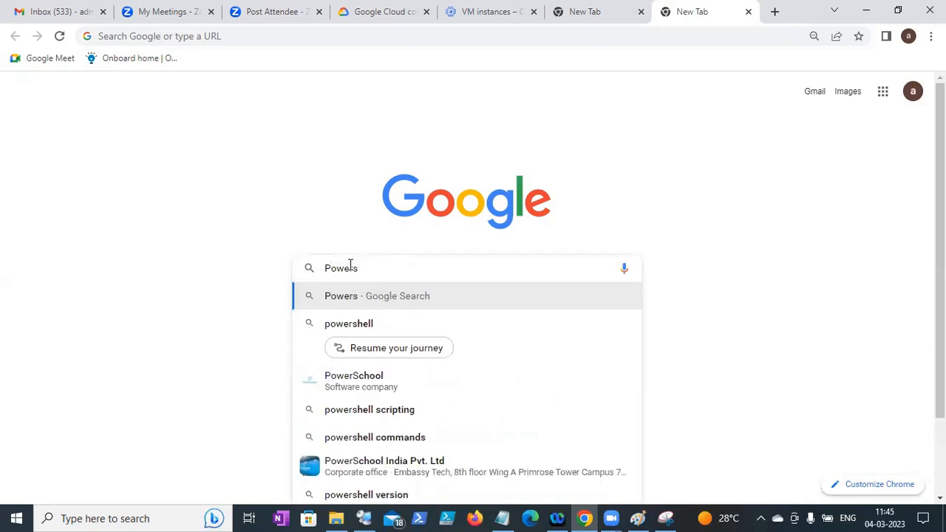
pyautogui.press('Down')
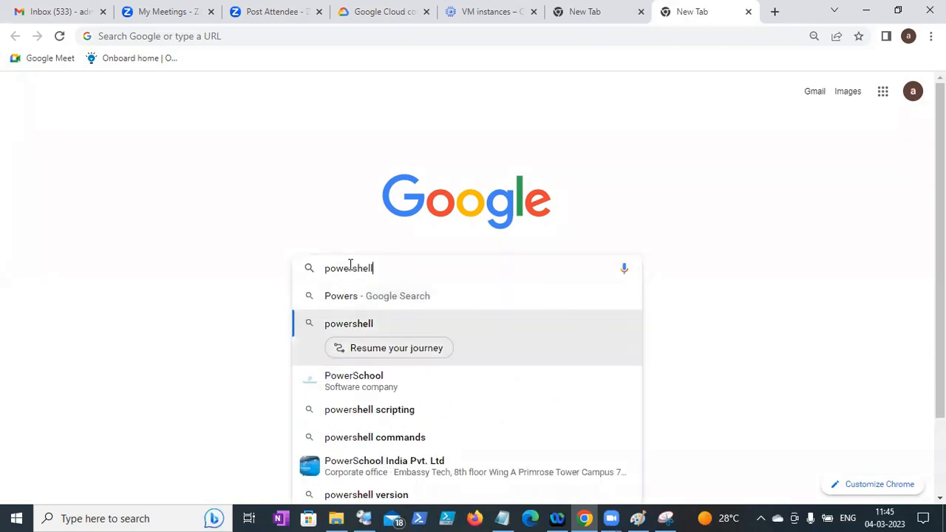
pyautogui.write('script f')
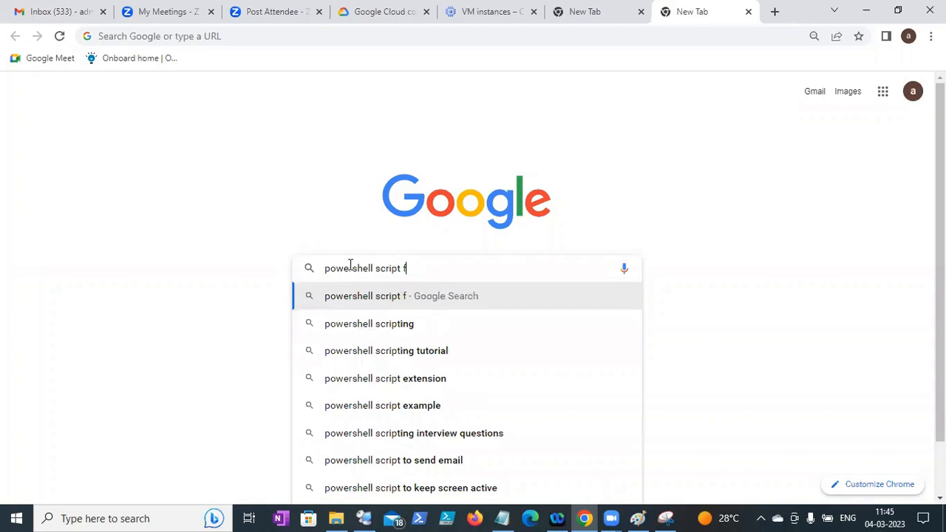
pyautogui.write('or group')
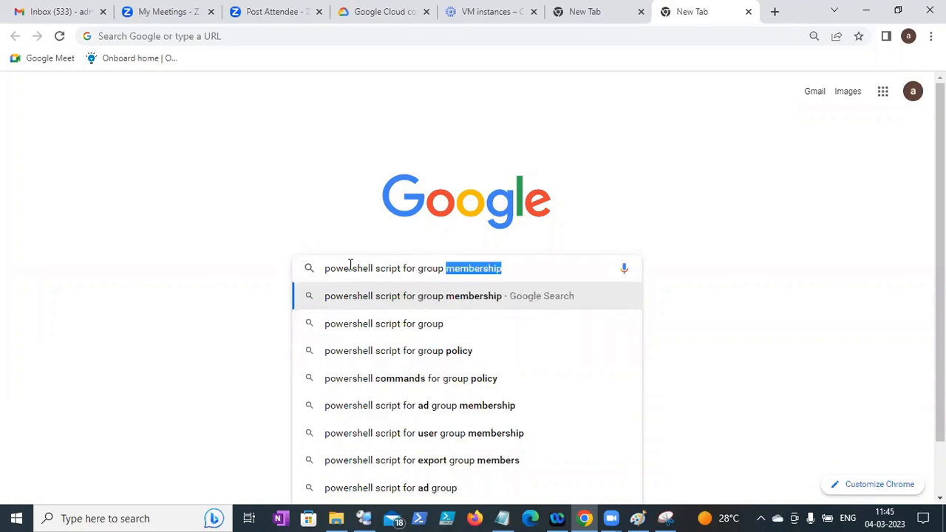
pyautogui.write(' policy replications')
# - Search for a GPO replication PowerShell script and open the first LazyWinAdmin result in a new tab
pyautogui.press('Return')
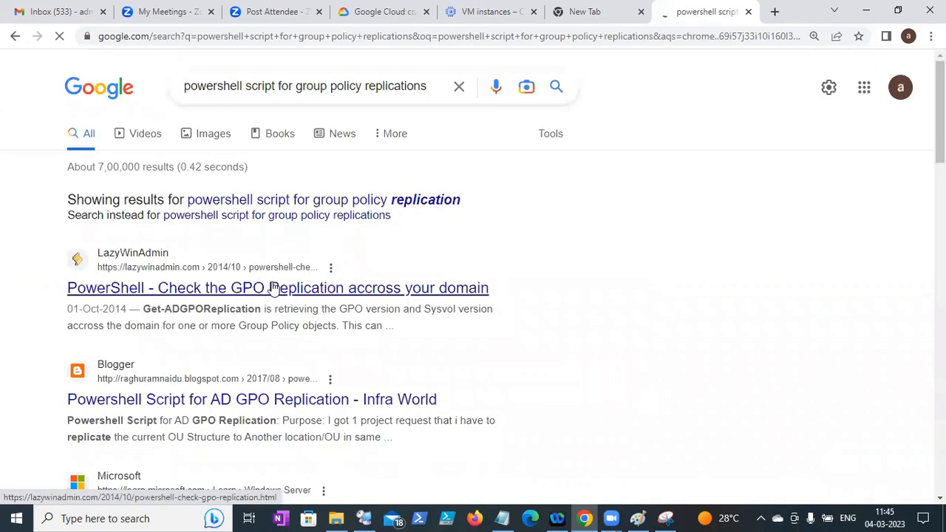
pyautogui.rightClick(317, 287)
pyautogui.click(325, 293)
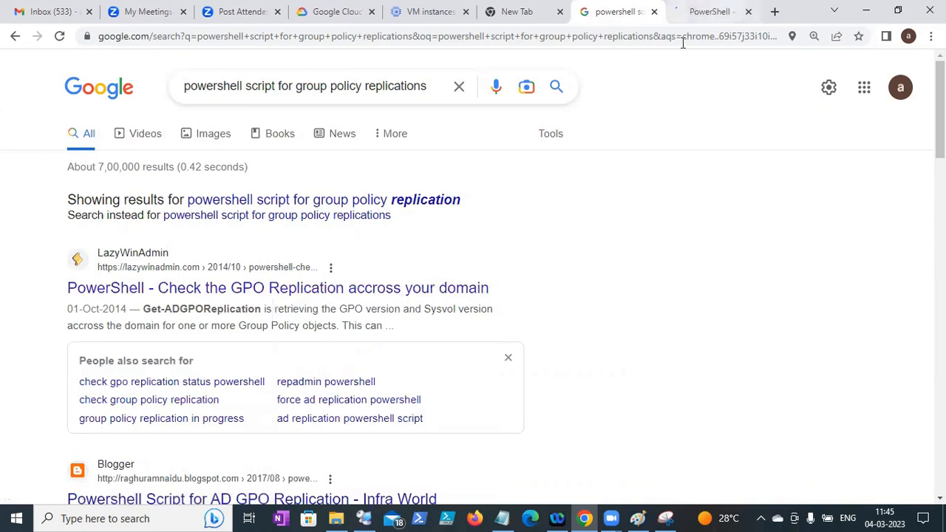
pyautogui.click(706, 11)
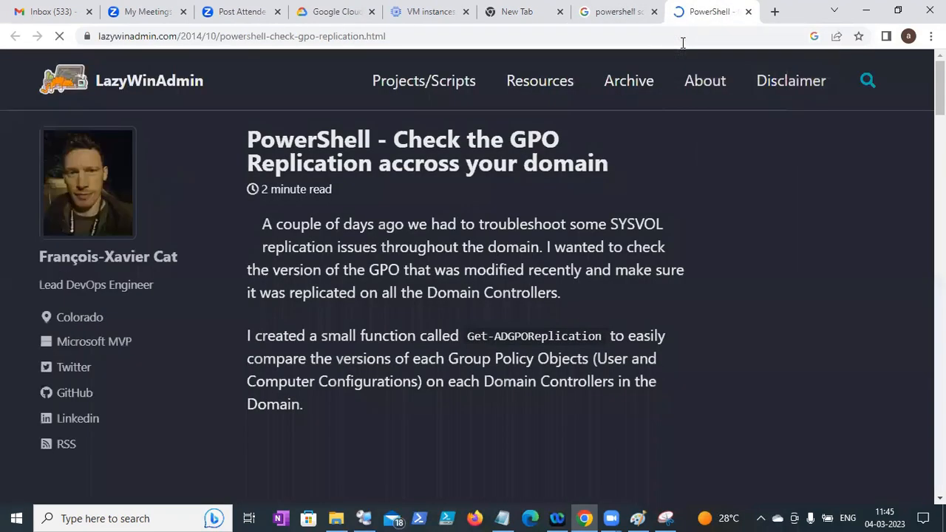
# - Scroll through the article to review the Get-ADGPOReplication function
pyautogui.scroll(-1, 473, 281)
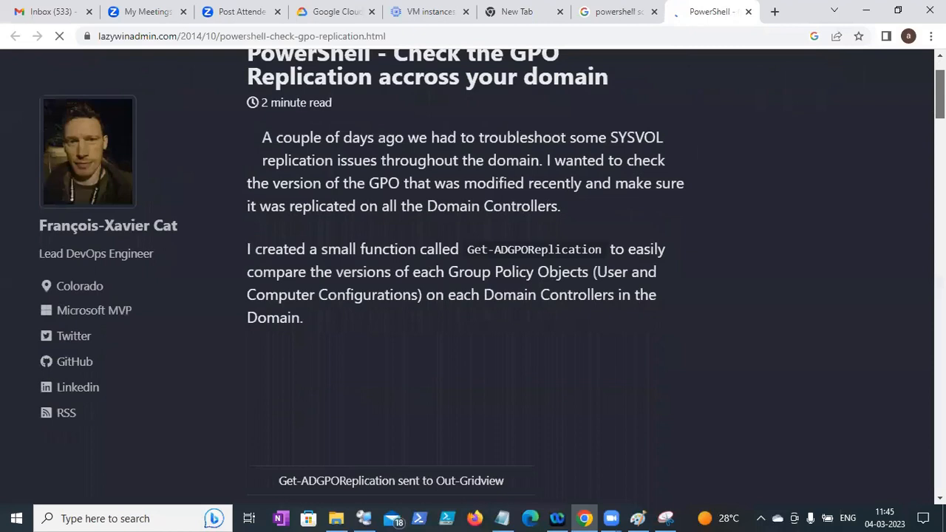
pyautogui.scroll(1, 467, 277)
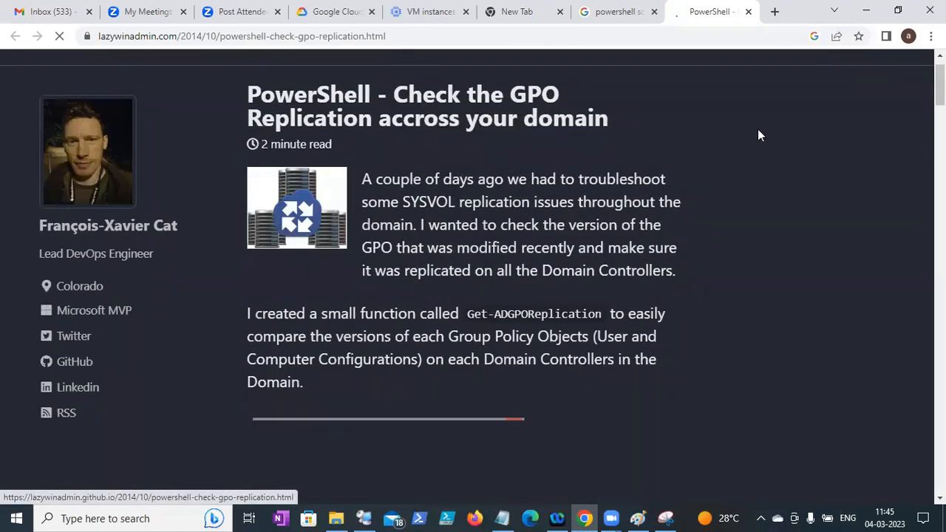
pyautogui.moveTo(940, 85); pyautogui.dragTo(940, 142)
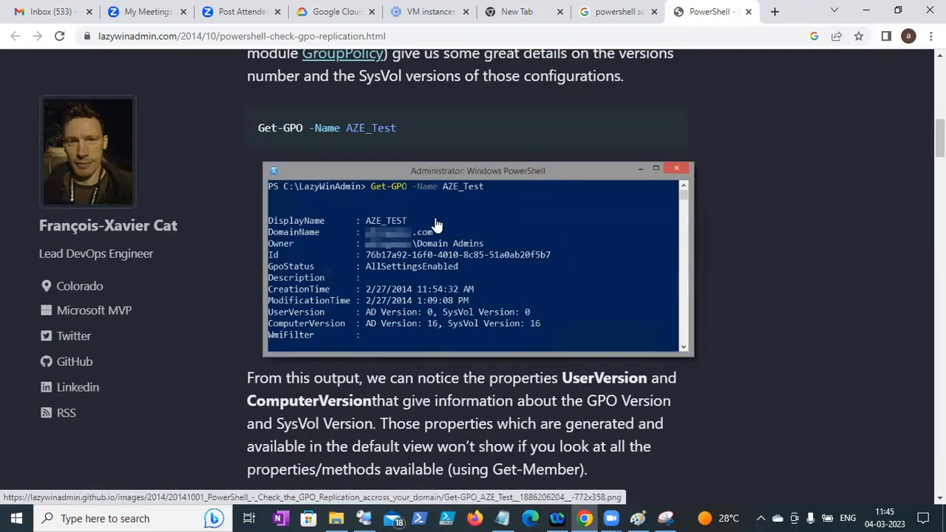
pyautogui.scroll(-8, 473, 281)
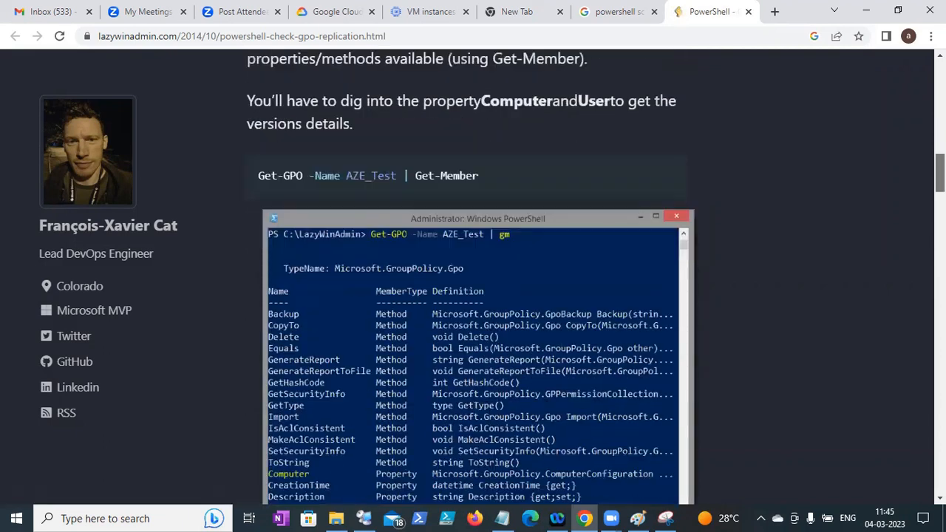
pyautogui.scroll(1, 473, 281)
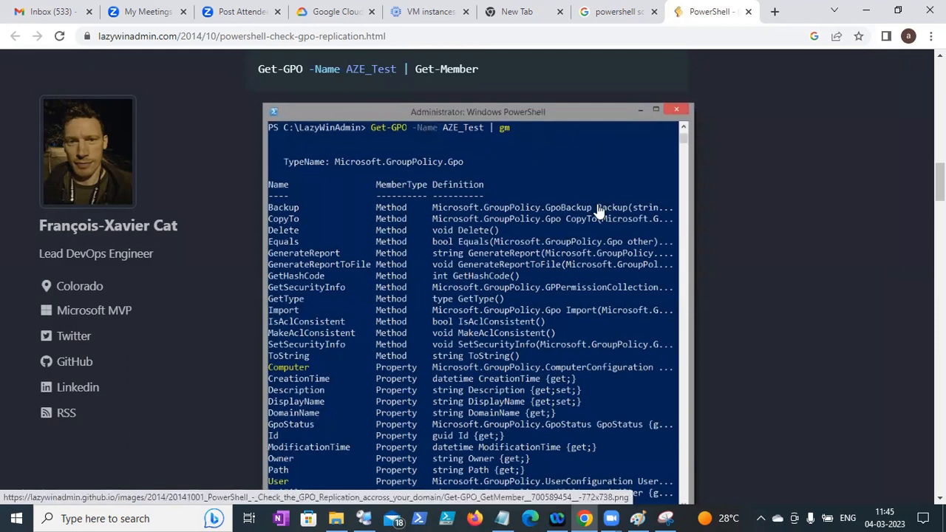
pyautogui.scroll(-10, 473, 281)
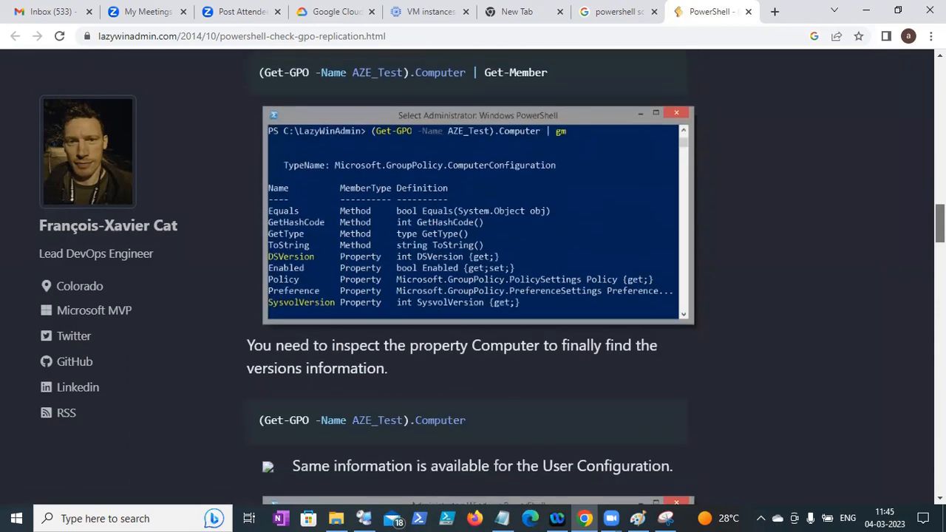
pyautogui.scroll(-4, 473, 281)
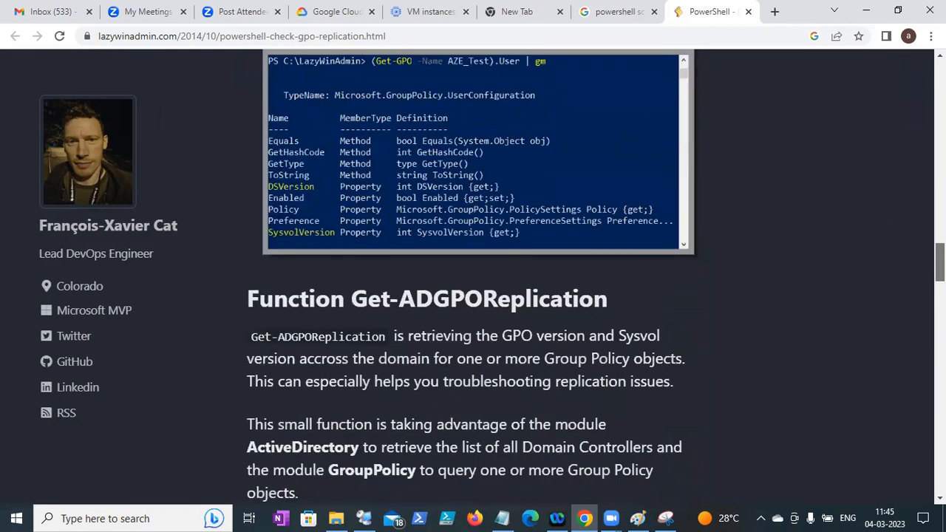
pyautogui.scroll(-4, 473, 281)
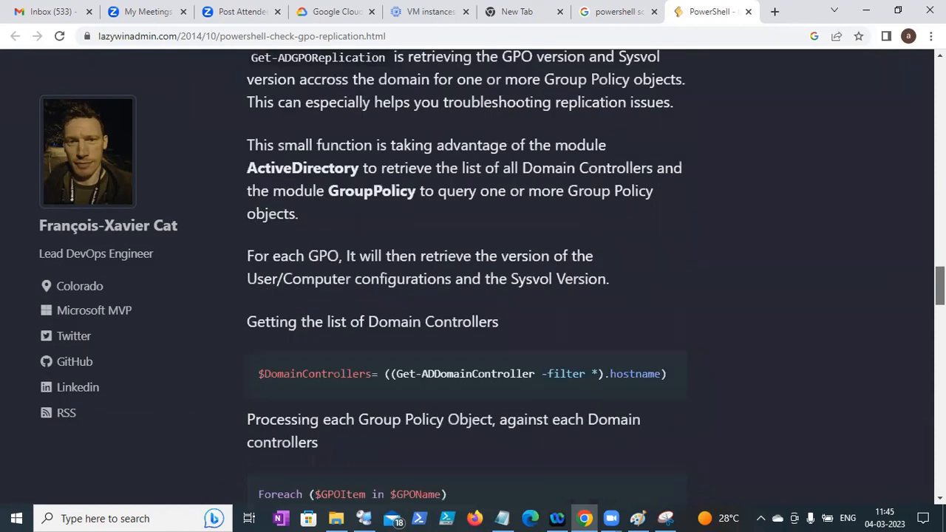
pyautogui.scroll(-3, 473, 281)
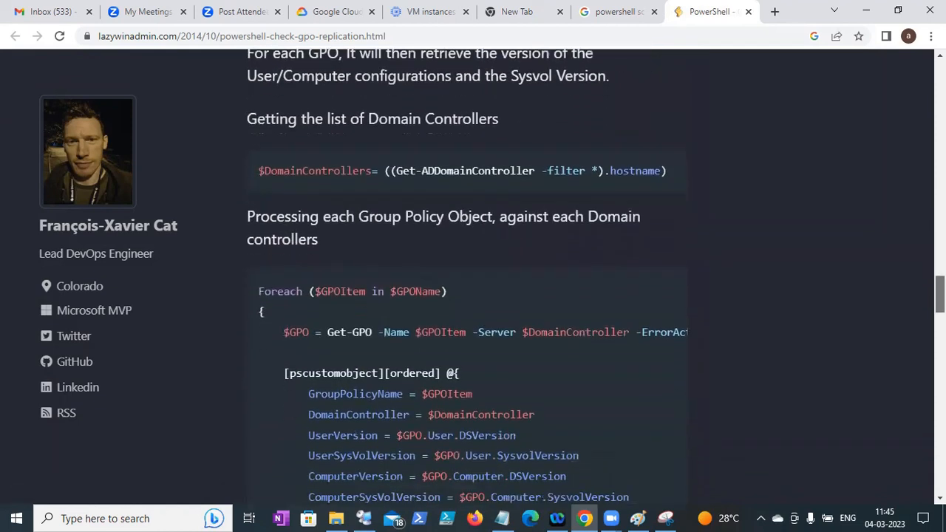
pyautogui.scroll(20, 473, 281)
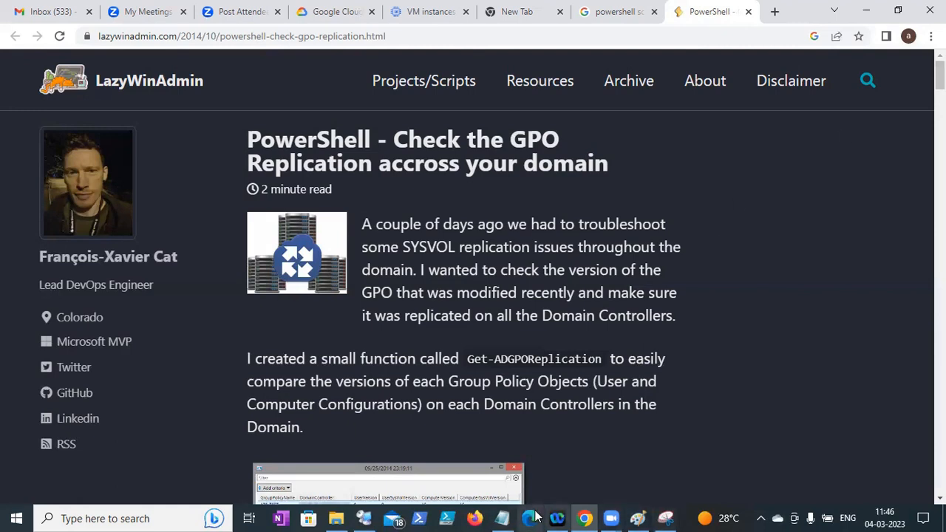
# - Bring the Notes file forward and move to its end at the logoff/login and restart notes
pyautogui.click(502, 518)
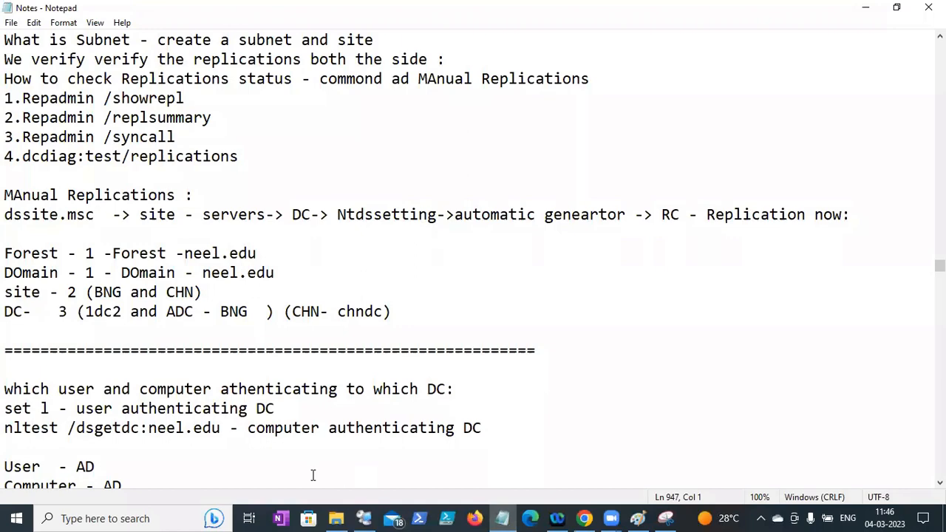
pyautogui.press('Down')
pyautogui.press('Down')
pyautogui.press('Down')
pyautogui.press('Down')
pyautogui.press('Down')
pyautogui.press('Down')
pyautogui.press('Down')
pyautogui.press('Down')
pyautogui.press('Down')
pyautogui.press('Down')
pyautogui.press('Down')
pyautogui.press('Down')
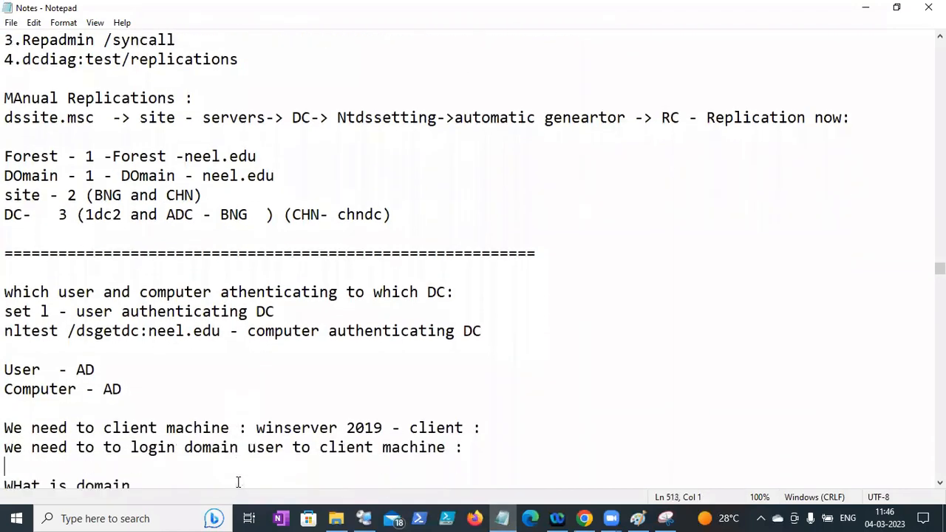
pyautogui.press('Down')
pyautogui.press('Down')
pyautogui.press('Down')
pyautogui.press('Down')
pyautogui.press('Down')
pyautogui.press('Down')
pyautogui.press('Down')
pyautogui.press('Down')
pyautogui.press('Down')
pyautogui.press('Down')
pyautogui.press('Down')
pyautogui.press('Down')
pyautogui.press('Down')
pyautogui.press('Down')
pyautogui.press('Down')
pyautogui.press('Down')
pyautogui.press('Down')
pyautogui.press('Down')
pyautogui.press('Down')
pyautogui.press('Down')
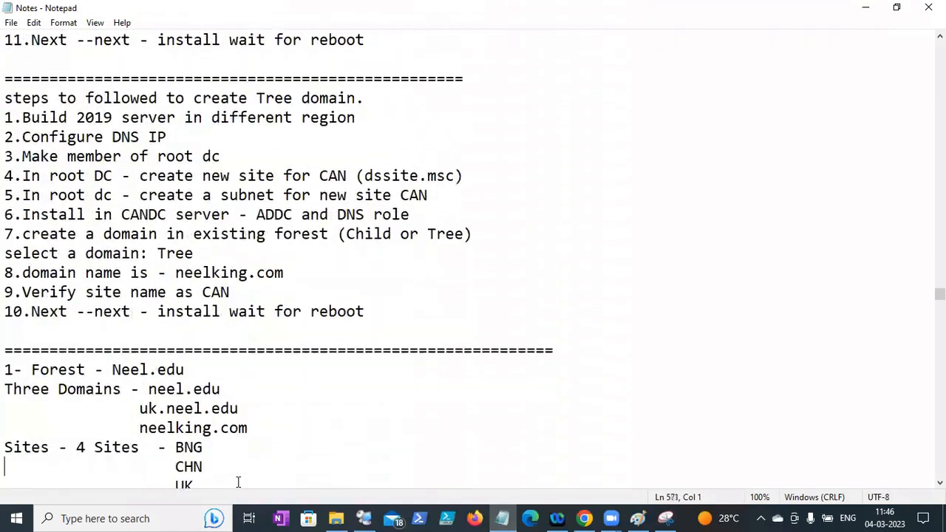
pyautogui.press('Down')
pyautogui.press('Down')
pyautogui.press('Down')
pyautogui.press('Down')
pyautogui.press('Down')
pyautogui.press('Down')
pyautogui.press('Down')
pyautogui.press('Down')
pyautogui.press('Down')
pyautogui.press('Down')
pyautogui.press('Down')
pyautogui.press('Down')
pyautogui.press('Down')
pyautogui.press('Down')
pyautogui.press('Down')
pyautogui.press('Down')
pyautogui.press('Down')
pyautogui.press('Down')
pyautogui.press('Down')
pyautogui.press('Down')
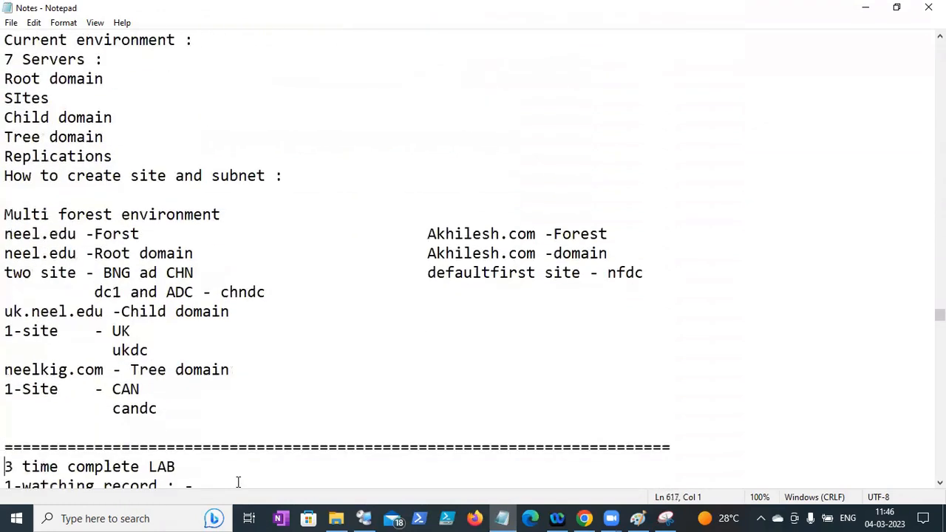
pyautogui.press('Down')
pyautogui.press('Down')
pyautogui.press('Down')
pyautogui.press('Down')
pyautogui.press('Down')
pyautogui.press('Down')
pyautogui.press('Down')
pyautogui.press('Down')
pyautogui.press('Down')
pyautogui.press('Down')
pyautogui.press('Down')
pyautogui.press('Down')
pyautogui.press('Down')
pyautogui.press('Down')
pyautogui.press('Down')
pyautogui.press('Down')
pyautogui.press('Down')
pyautogui.press('Down')
pyautogui.press('Down')
pyautogui.press('Down')
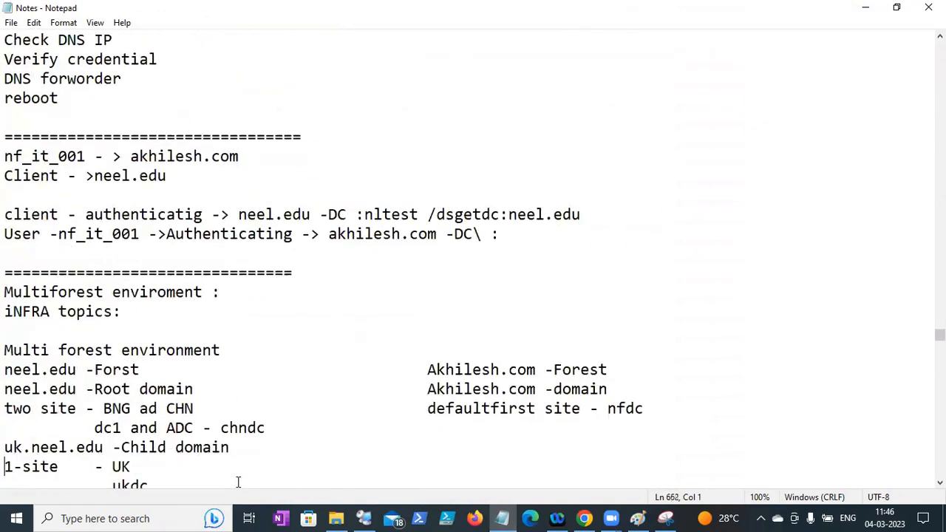
pyautogui.press('Down')
pyautogui.press('Down')
pyautogui.press('Down')
pyautogui.press('Down')
pyautogui.press('Down')
pyautogui.press('Down')
pyautogui.press('Down')
pyautogui.press('Down')
pyautogui.press('Down')
pyautogui.press('Down')
pyautogui.press('Down')
pyautogui.press('Down')
pyautogui.press('Down')
pyautogui.press('Down')
pyautogui.press('Down')
pyautogui.press('Down')
pyautogui.press('Down')
pyautogui.press('Down')
pyautogui.press('Down')
pyautogui.press('Down')
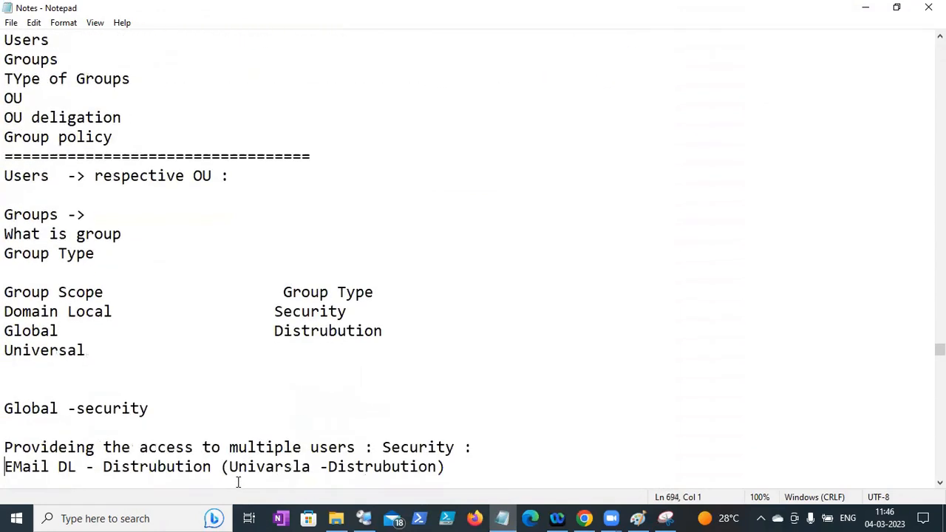
pyautogui.moveTo(939, 349); pyautogui.dragTo(939, 466)
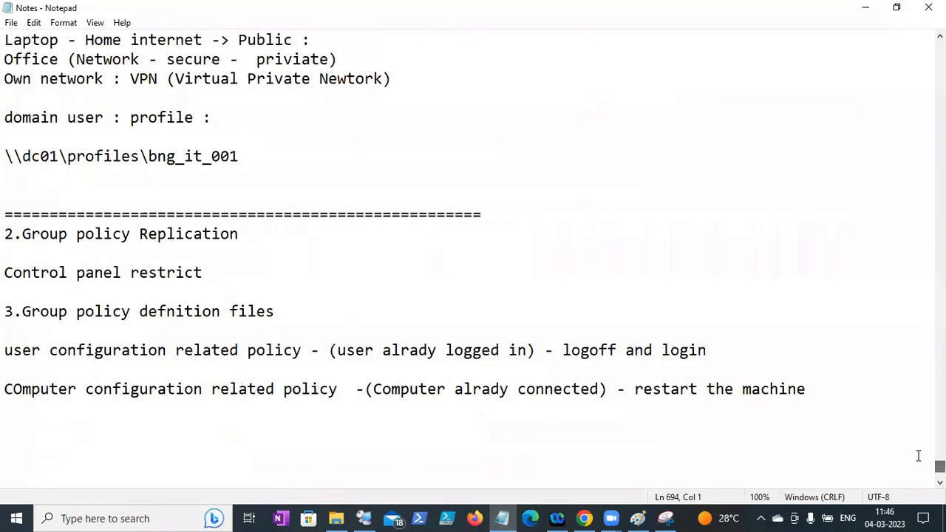
# - List the paths c:\windows\ntds, c:\windows\log and c:\windows\sysvol on separate lines
pyautogui.click(129, 424)
pyautogui.write('c:\\windows')
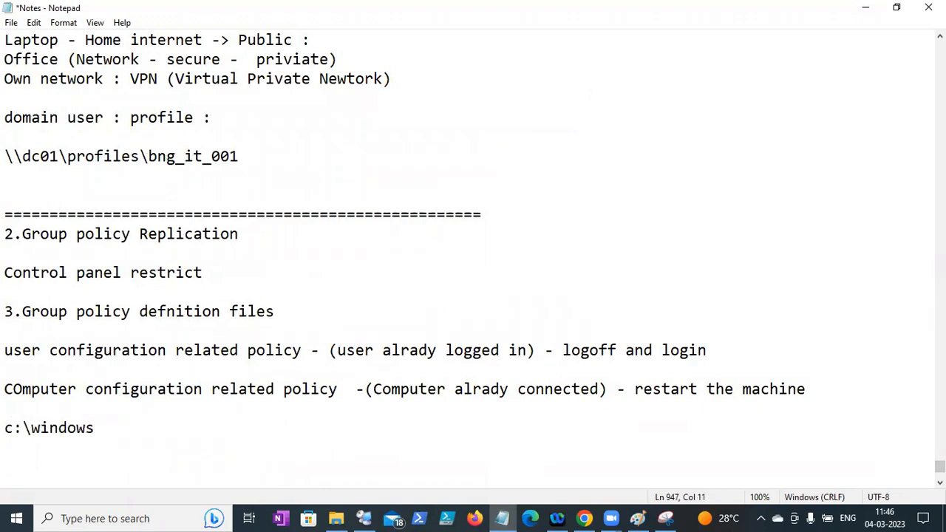
pyautogui.write(' tds')
pyautogui.press('Return')
pyautogui.write('c:\\windows\\')
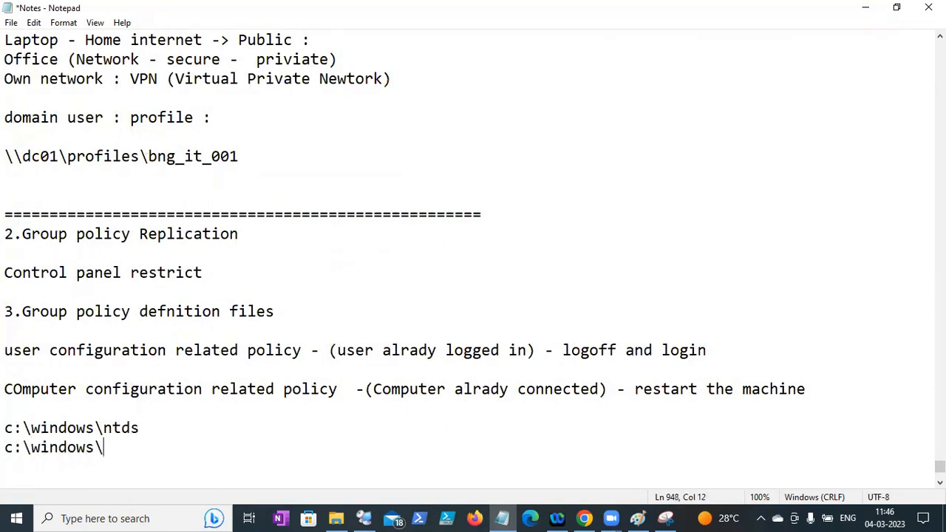
pyautogui.write('log')
pyautogui.press('Return')
pyautogui.write('c:\\windows')
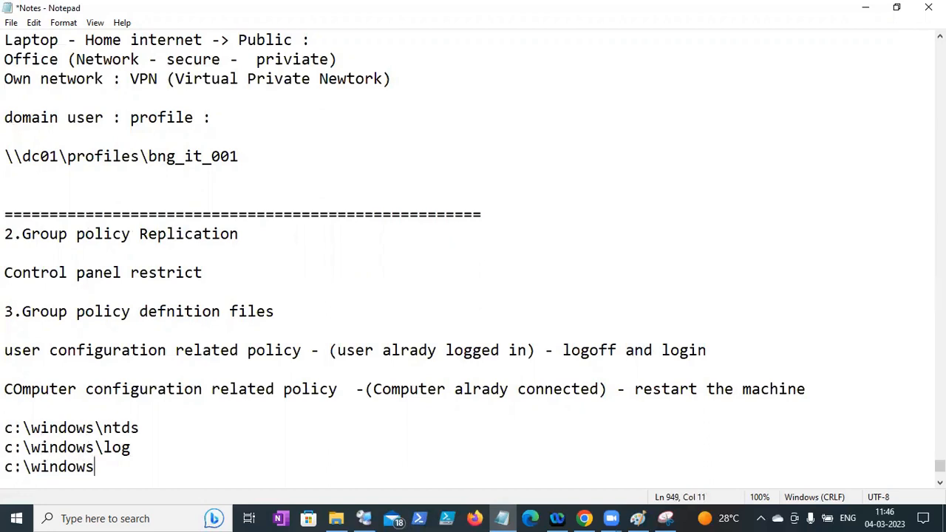
pyautogui.press('BackSpace')
pyautogui.write('\\sysvol')
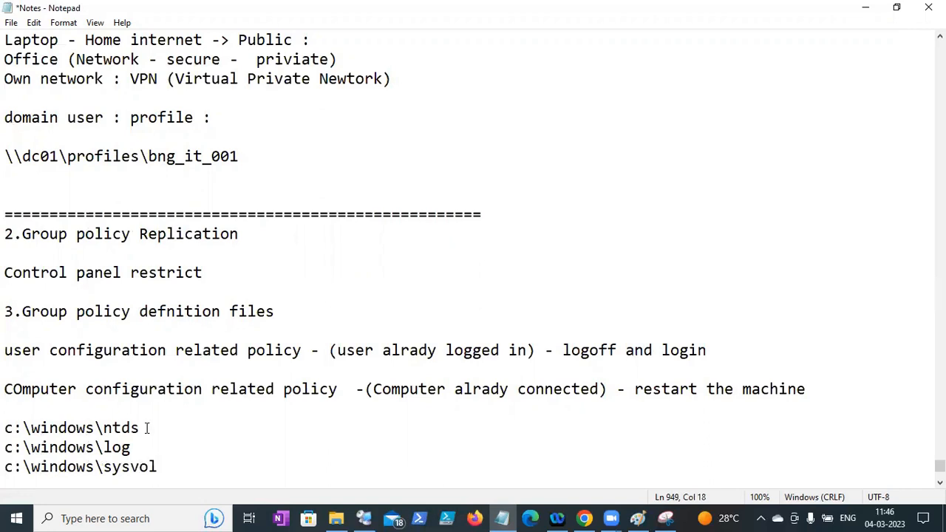
# - Note after the sysvol path that each group policy gets a same-name folder in sysvol, then save
pyautogui.hotkey('shift', 'Left')
pyautogui.hotkey('shift', 'Left')
pyautogui.hotkey('shift', 'Left')
pyautogui.hotkey('shift', 'Left')
pyautogui.hotkey('shift', 'Left')
pyautogui.hotkey('shift', 'Left')
pyautogui.hotkey('shift', 'Left')
pyautogui.hotkey('shift', 'Left')
pyautogui.hotkey('shift', 'Left')
pyautogui.hotkey('shift', 'Left')
pyautogui.hotkey('shift', 'Left')
pyautogui.hotkey('shift', 'Left')
pyautogui.hotkey('shift', 'Left')
pyautogui.hotkey('shift', 'Left')
pyautogui.hotkey('shift', 'Left')
pyautogui.hotkey('shift', 'Left')
pyautogui.hotkey('shift', 'Left')
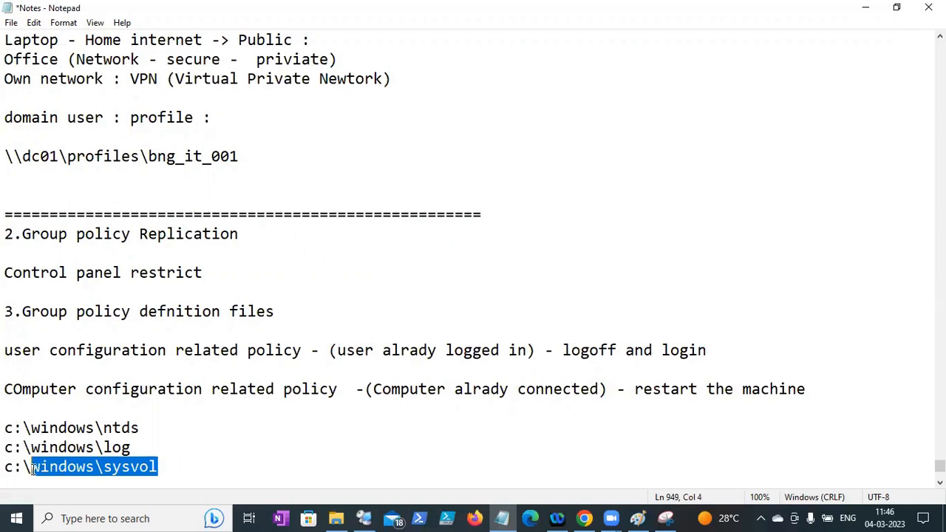
pyautogui.click(191, 475)
pyautogui.write('->')
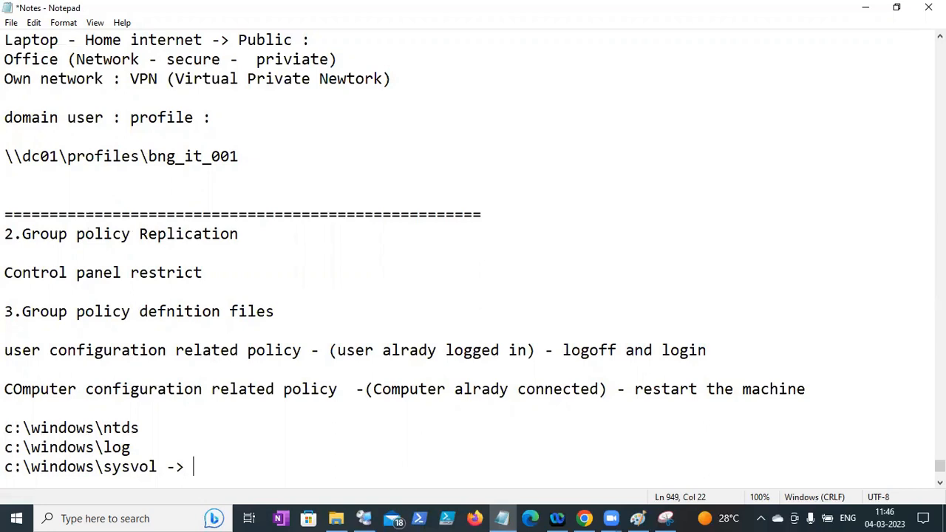
pyautogui.write('group mp')
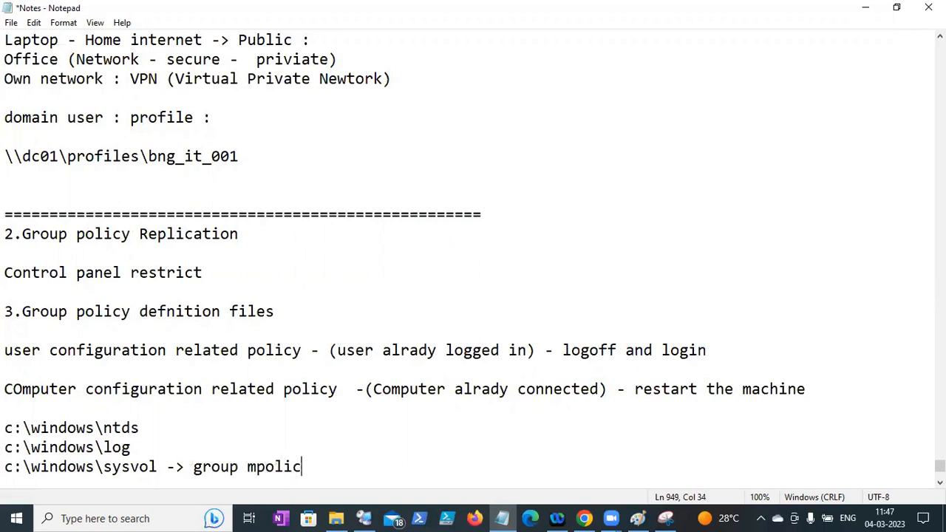
pyautogui.press('BackSpace')
pyautogui.press('BackSpace')
pyautogui.write('policy ')
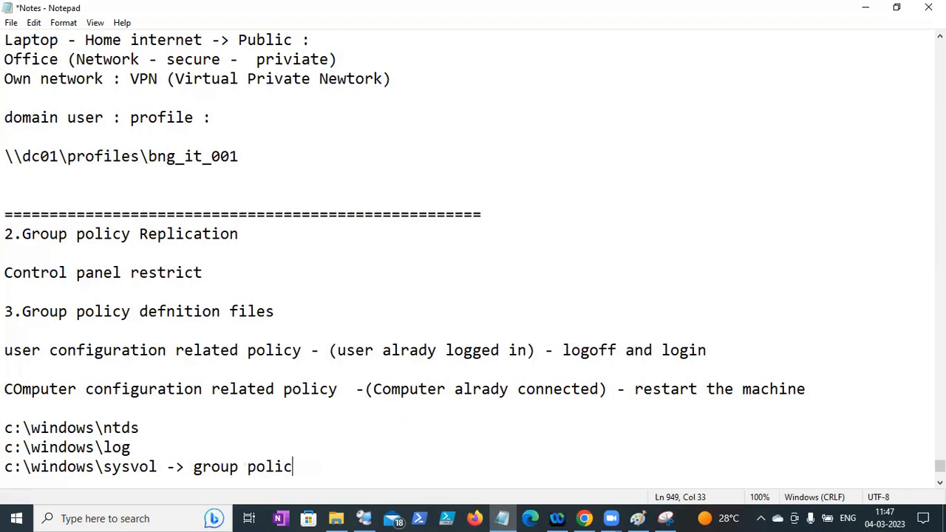
pyautogui.write('(uniq')
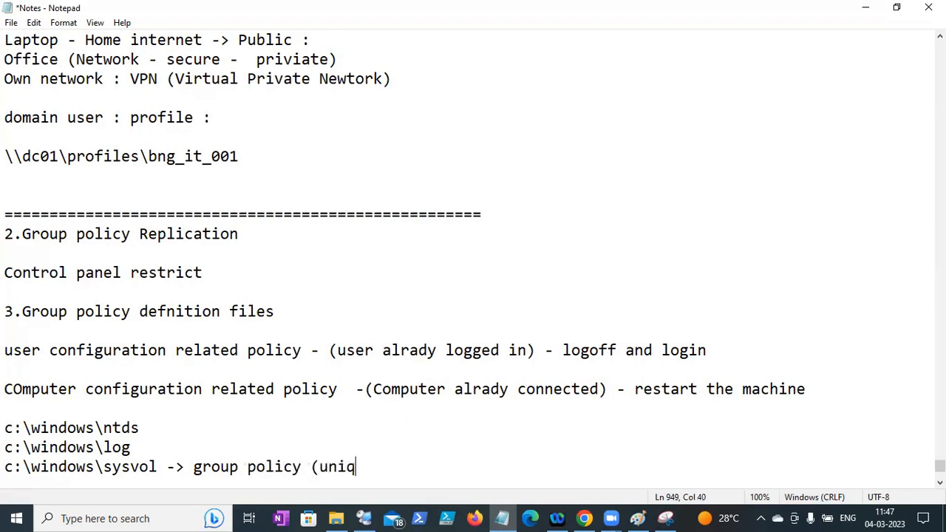
pyautogui.write('ue folder same name fol')
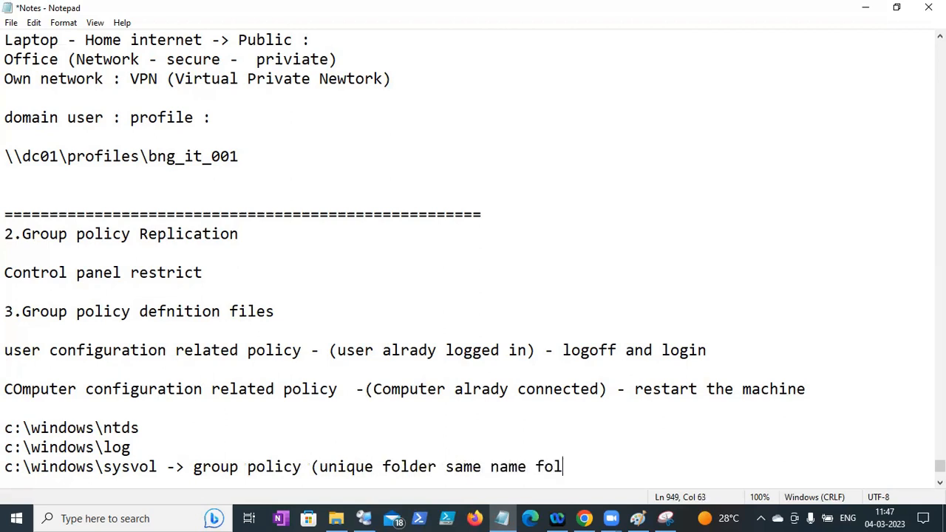
pyautogui.write('der wil ')
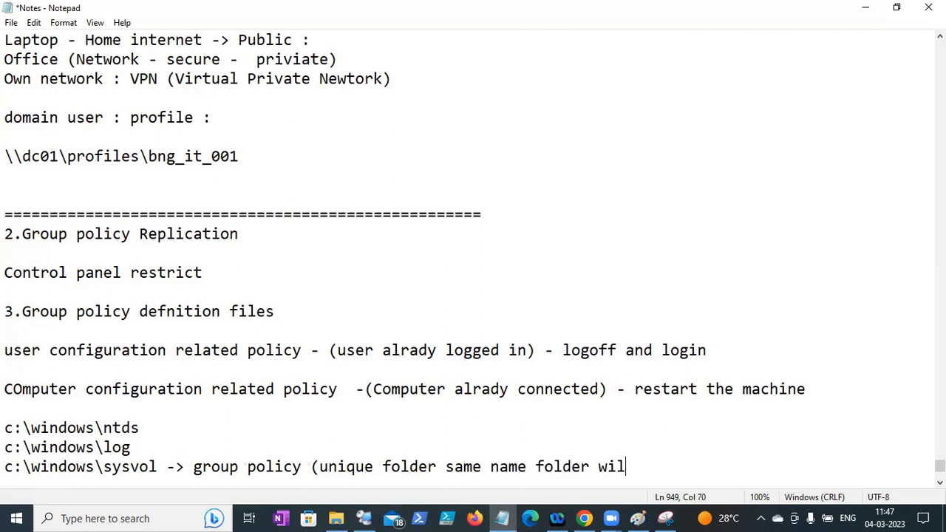
pyautogui.write('l be created in sysvol)')
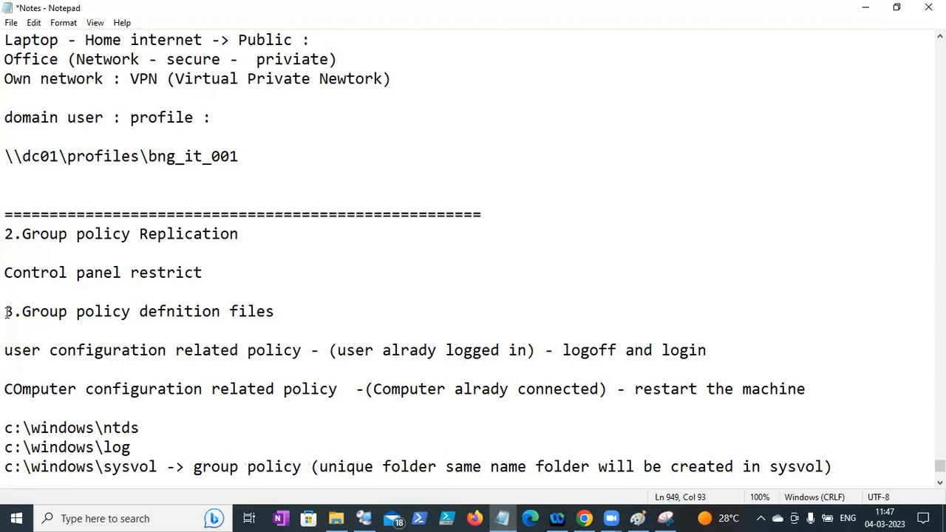
pyautogui.click(12, 23)
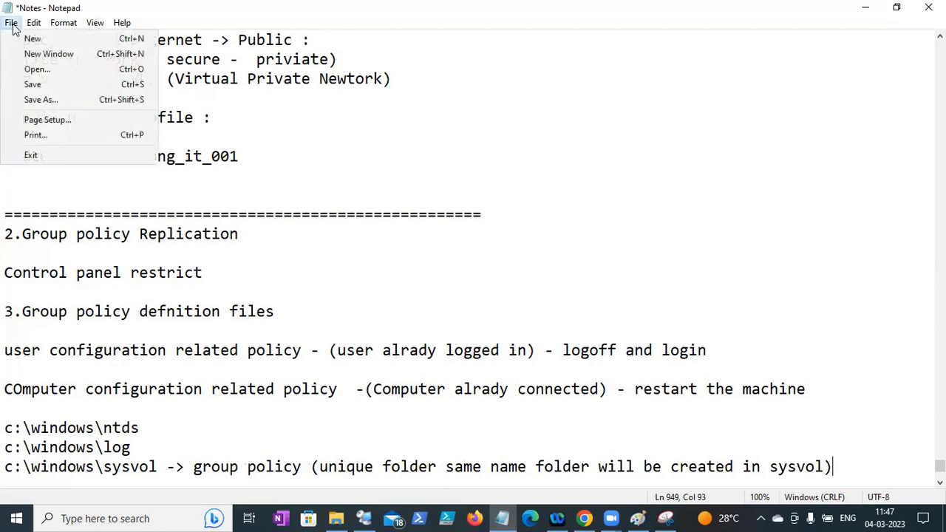
pyautogui.click(34, 85)
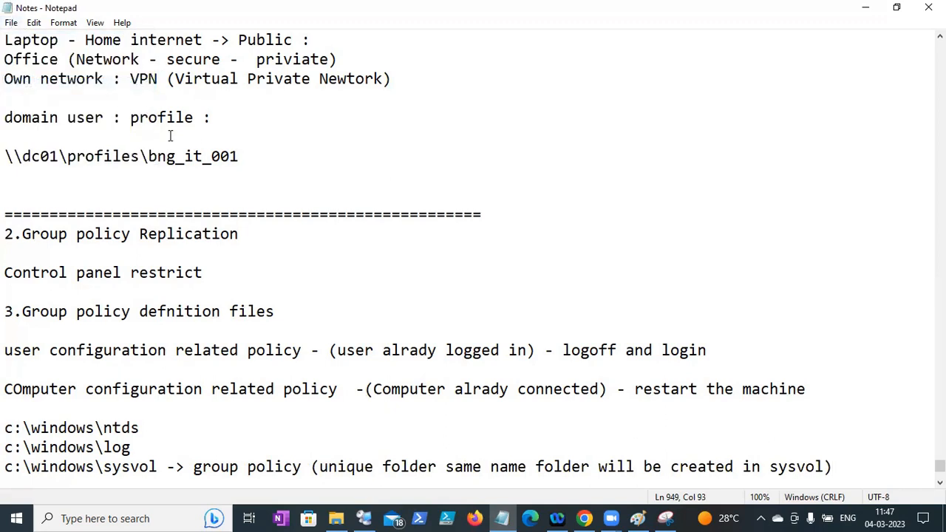
# - Save the notes and add a row of '=' as a divider below the sysvol line
pyautogui.click(11, 23)
pyautogui.click(34, 84)
pyautogui.press('Return')
pyautogui.press('Return')
pyautogui.write('=')
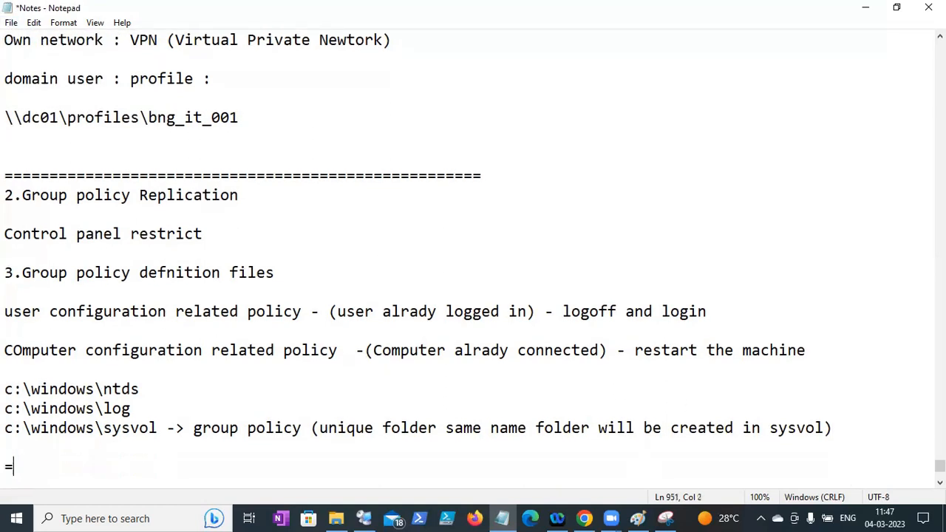
pyautogui.write('==================================================================')
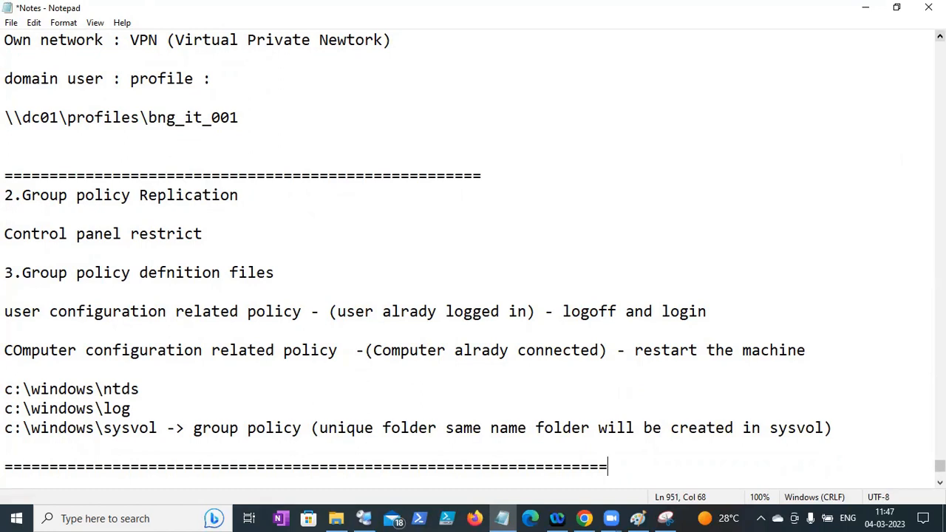
pyautogui.scroll(1, 473, 258)
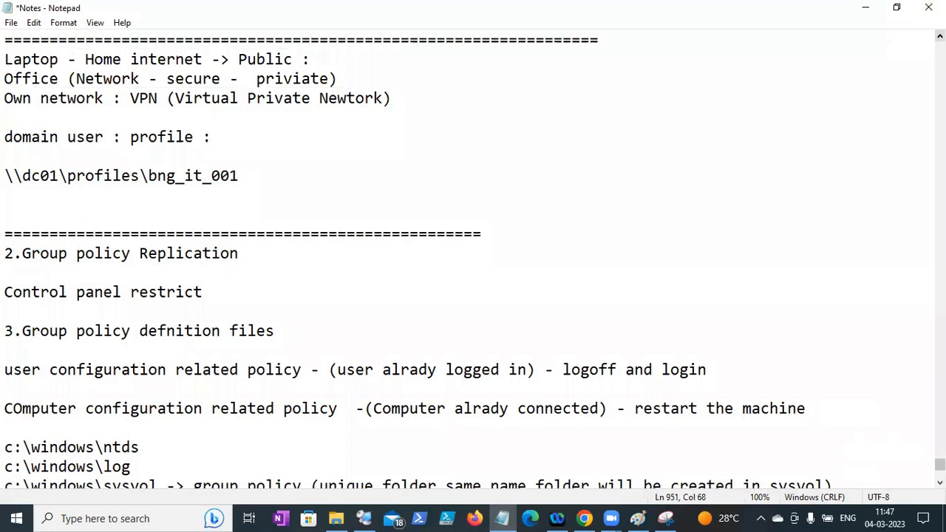
pyautogui.click(940, 35)
pyautogui.scroll(10, 939, 35)
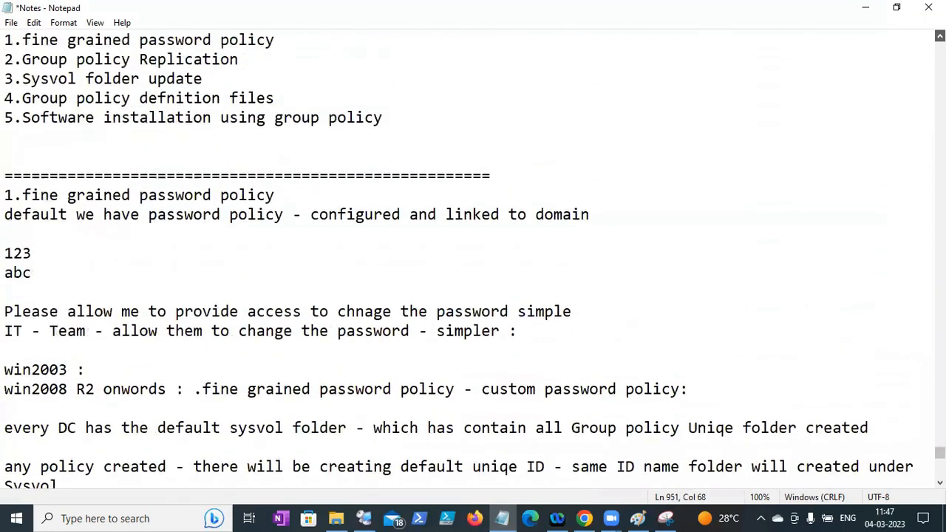
pyautogui.moveTo(275, 195); pyautogui.dragTo(6, 194)
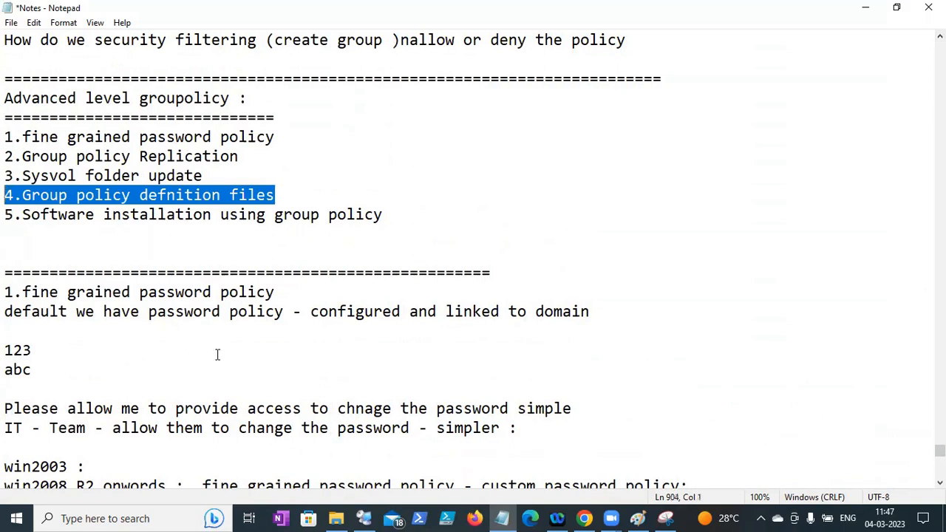
pyautogui.moveTo(940, 450); pyautogui.dragTo(940, 471)
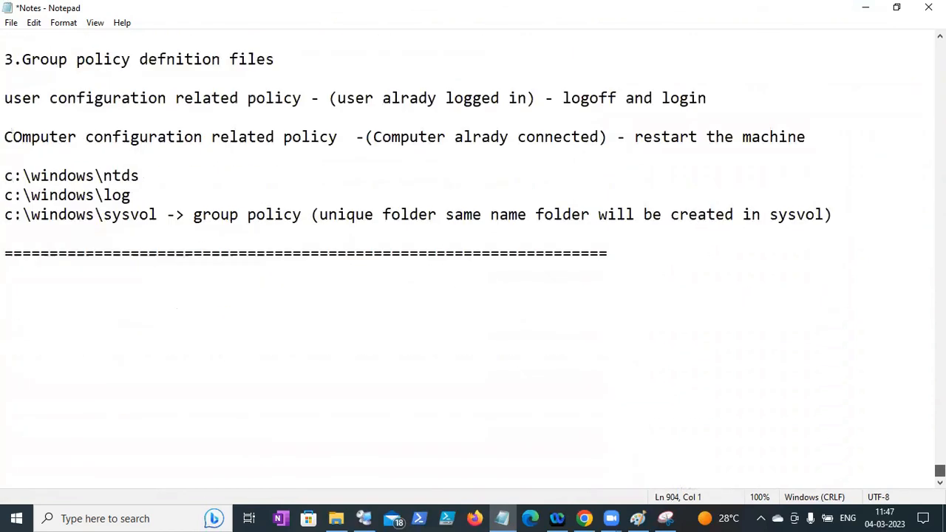
# - Write the heading 'AD Replications - its all ( Two way :'
pyautogui.click(240, 281)
pyautogui.write('Replicay')
pyautogui.press('BackSpace')
pyautogui.press('BackSpace')
pyautogui.press('BackSpace')
pyautogui.press('BackSpace')
pyautogui.press('BackSpace')
pyautogui.press('BackSpace')
pyautogui.press('BackSpace')
pyautogui.press('BackSpace')
pyautogui.write('INte')
pyautogui.press('BackSpace')
pyautogui.press('BackSpace')
pyautogui.press('BackSpace')
pyautogui.press('BackSpace')
pyautogui.write('Replicat')
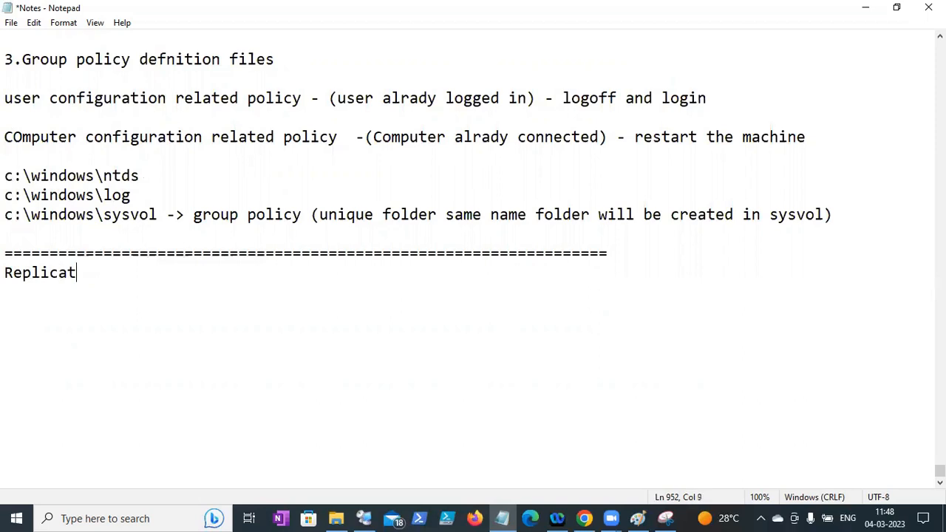
pyautogui.write('ions')
pyautogui.press('Left')
pyautogui.press('Left')
pyautogui.write('AD')
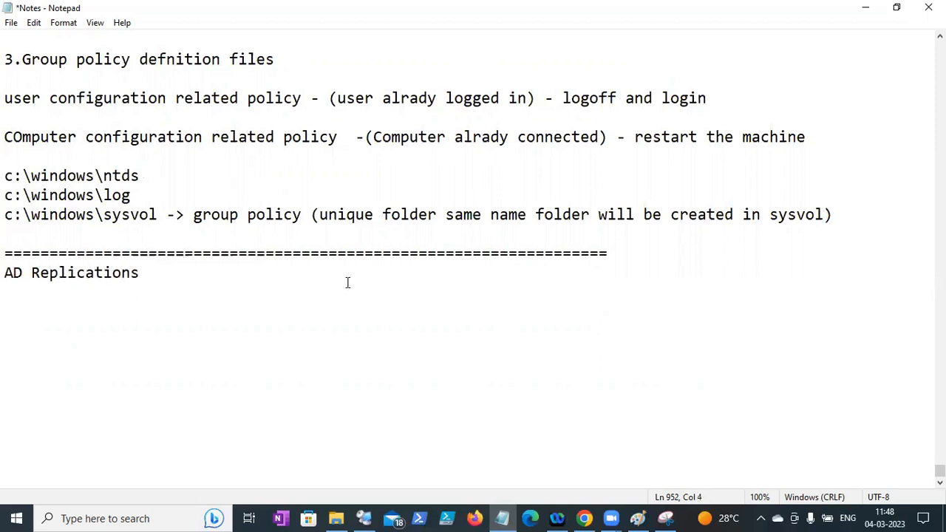
pyautogui.click(201, 270)
pyautogui.write('- its')
pyautogui.press('BackSpace')
pyautogui.write('s all ( ')
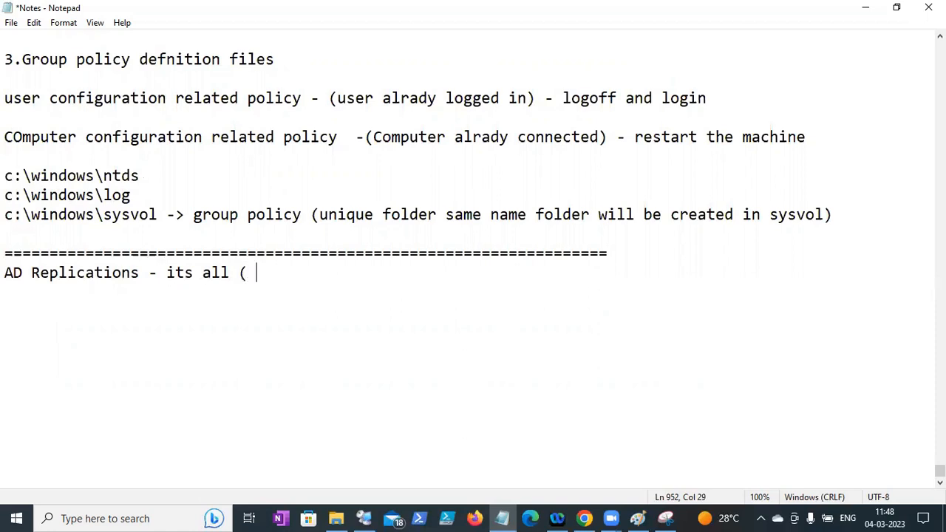
pyautogui.write('Two way :')
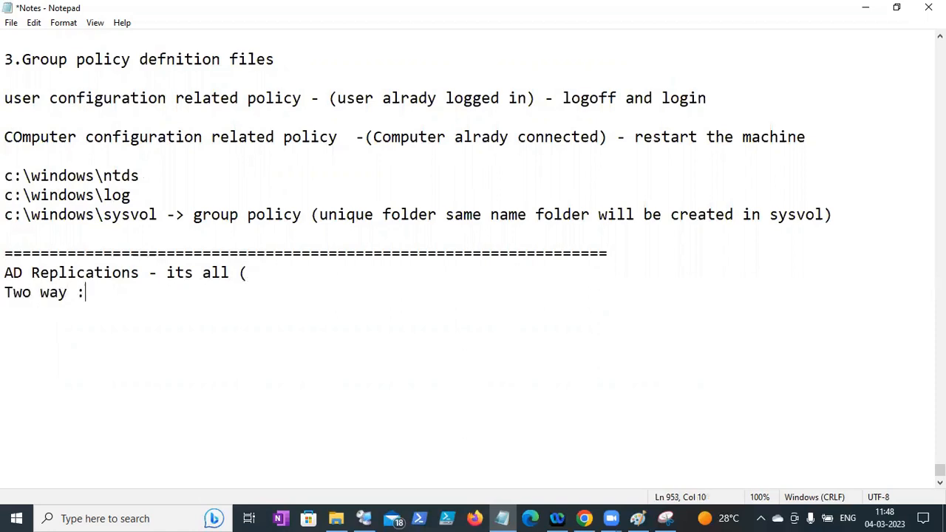
# - List '1. Within site - intra site' and '2. Between the site : inter site'
pyautogui.press('Return')
pyautogui.write('1. Within site')
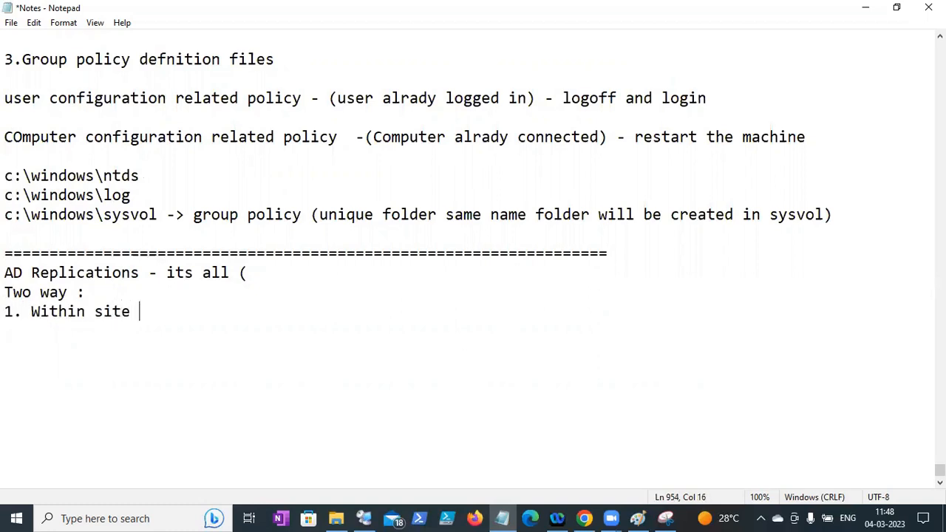
pyautogui.press('Return')
pyautogui.write('2. Between ')
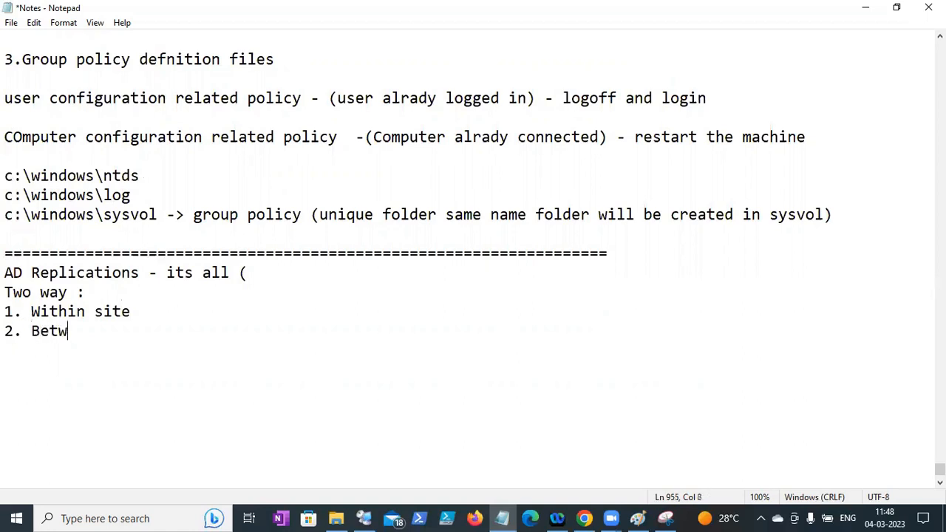
pyautogui.write('the site')
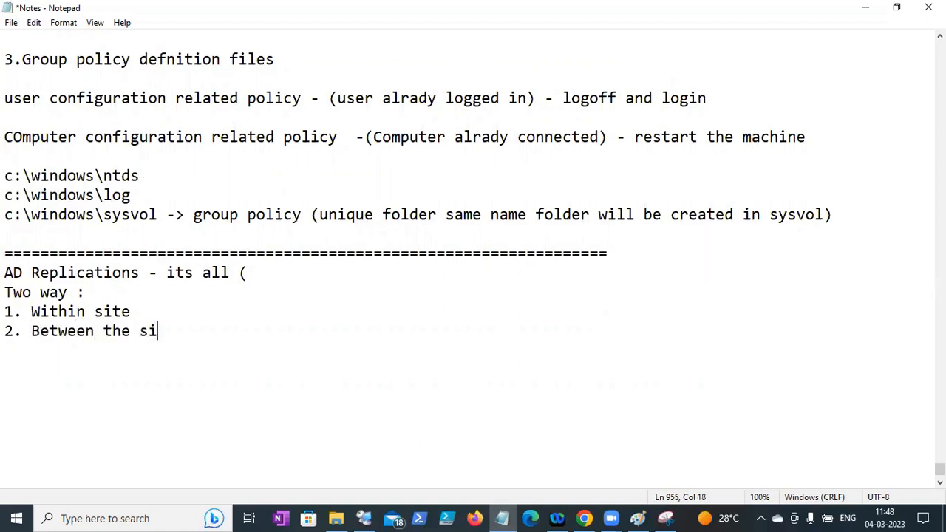
pyautogui.moveTo(140, 329); pyautogui.dragTo(139, 311)
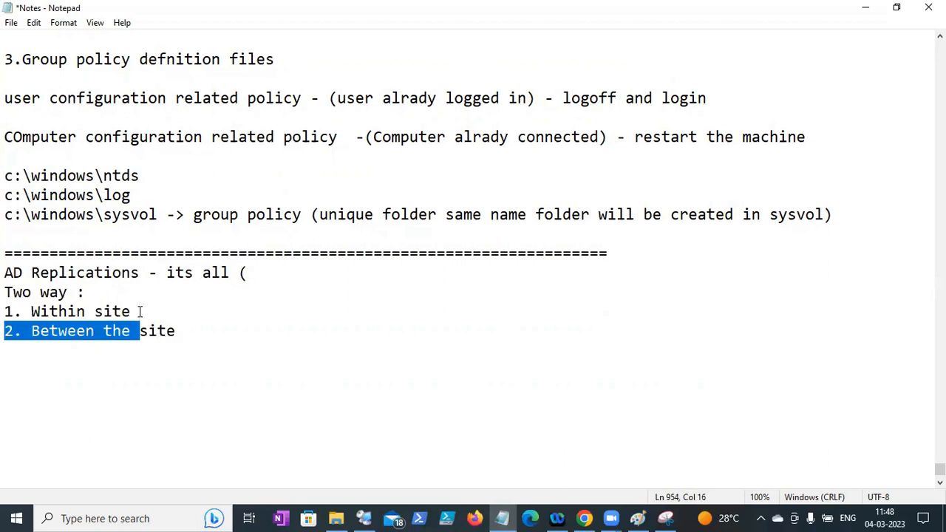
pyautogui.click(140, 311)
pyautogui.write('- i')
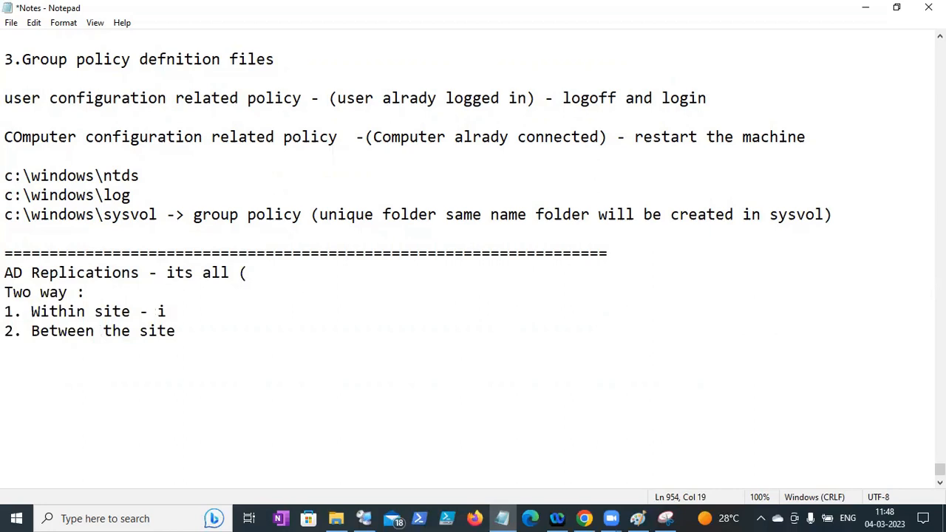
pyautogui.write('ntra site')
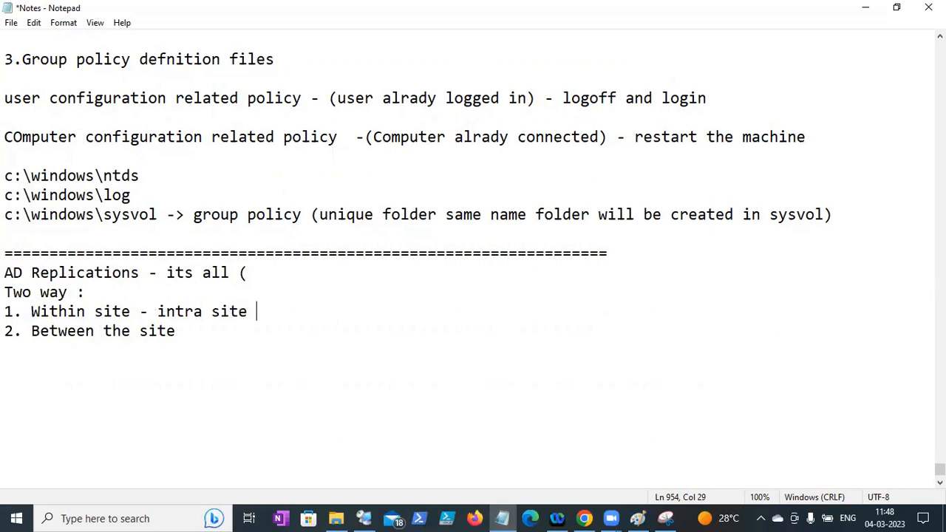
pyautogui.click(177, 331)
pyautogui.write(': inter site')
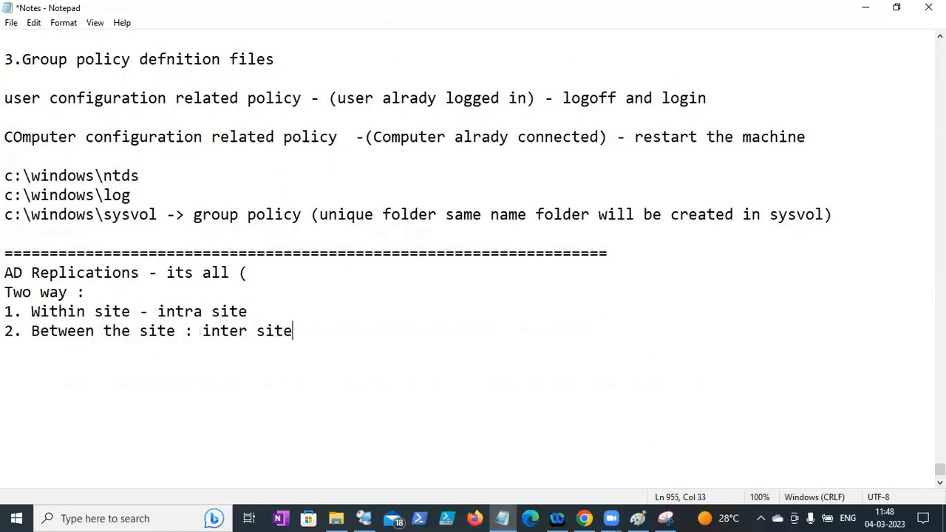
# - Add a 'Sysvol replication - Group policy' line below the list
pyautogui.press('Return')
pyautogui.press('Return')
pyautogui.write('Sysvol replicati')
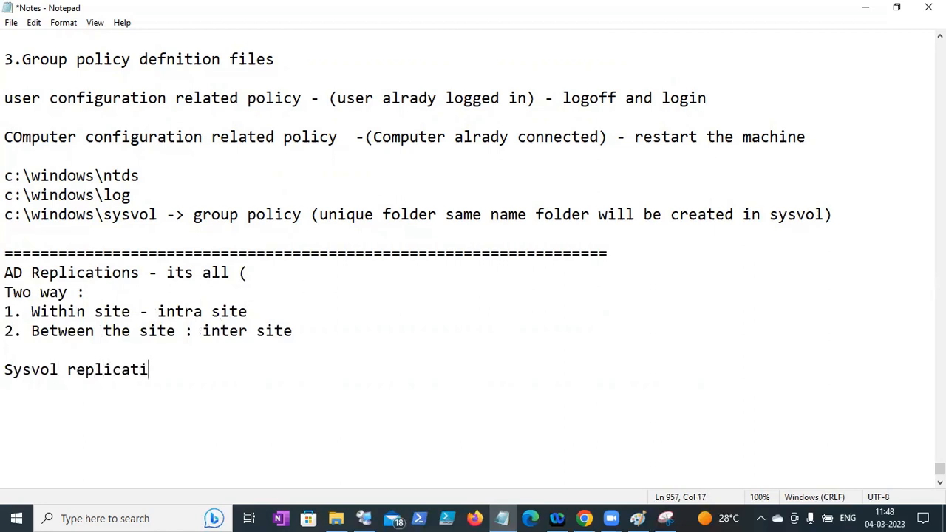
pyautogui.write('on - Group')
pyautogui.press('BackSpace')
pyautogui.write('oup policy')
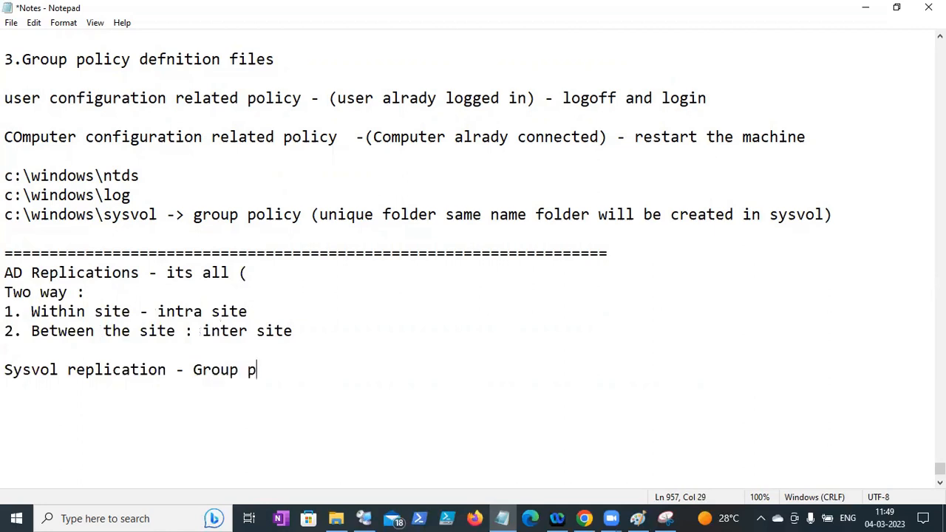
pyautogui.press('Return')
pyautogui.press('Return')
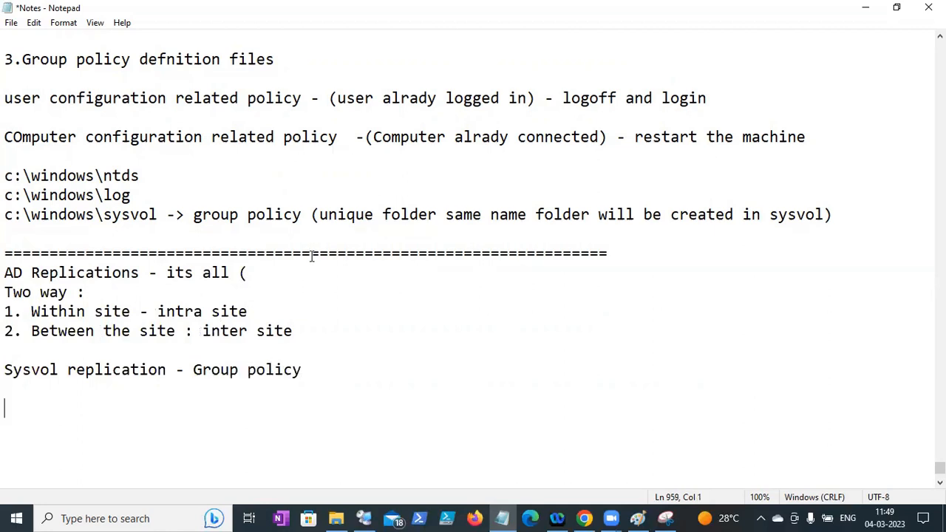
# - Highlight the Sysvol replication line for emphasis, then save the notes
pyautogui.moveTo(5, 368); pyautogui.dragTo(167, 369)
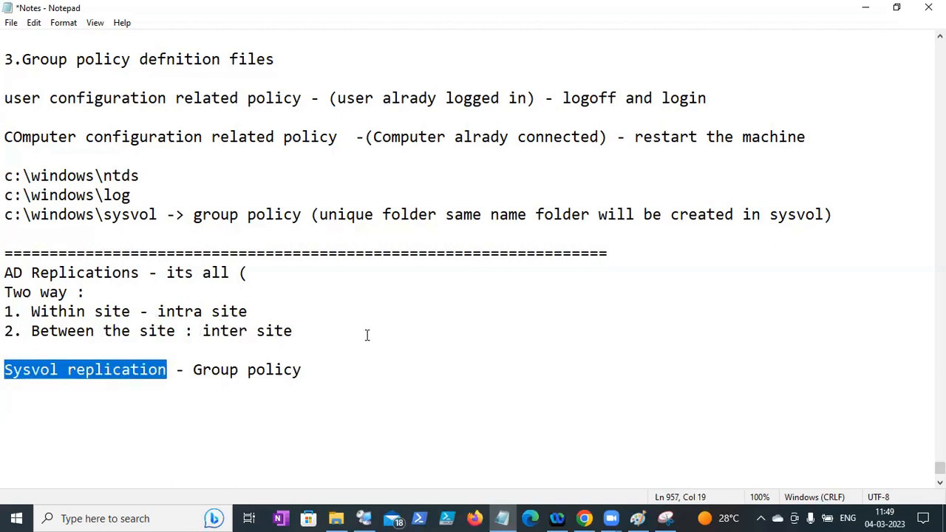
pyautogui.moveTo(310, 370); pyautogui.dragTo(6, 375)
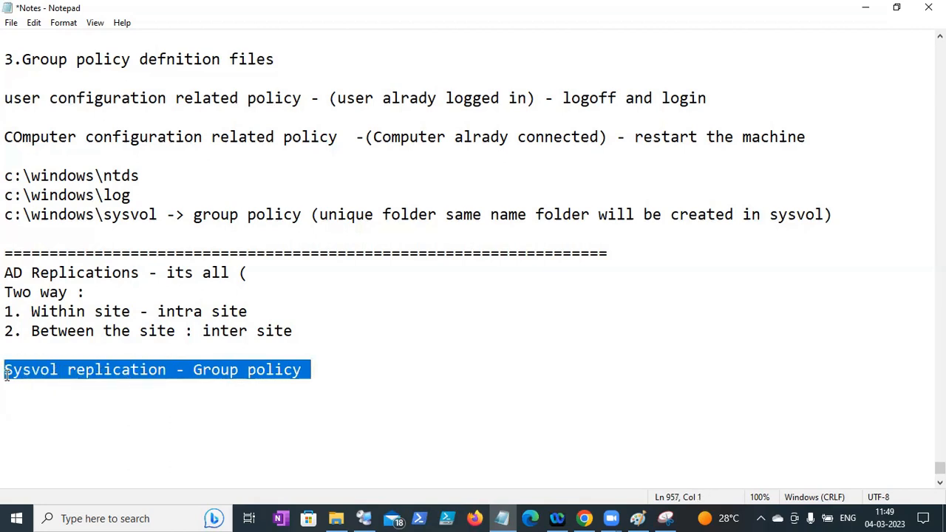
pyautogui.click(11, 376)
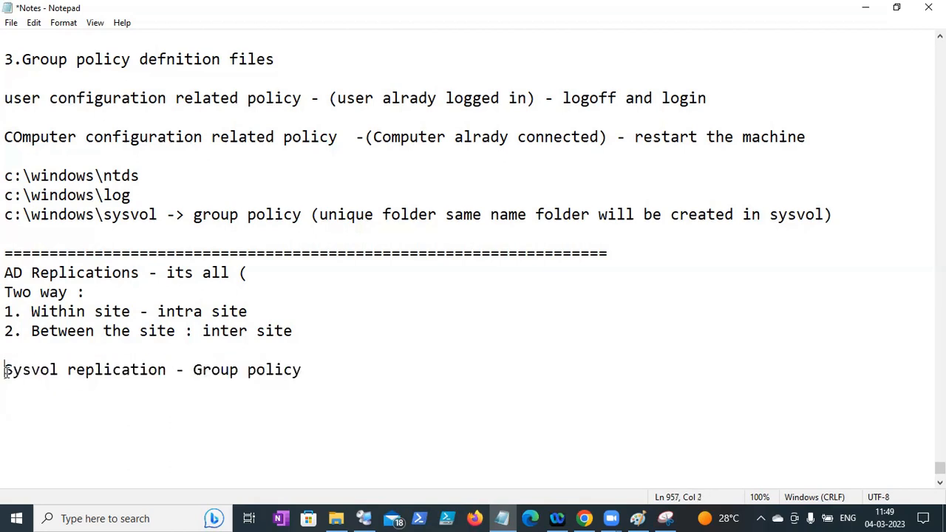
pyautogui.moveTo(6, 371); pyautogui.dragTo(241, 370)
pyautogui.click(50, 380)
pyautogui.moveTo(6, 373); pyautogui.dragTo(132, 371)
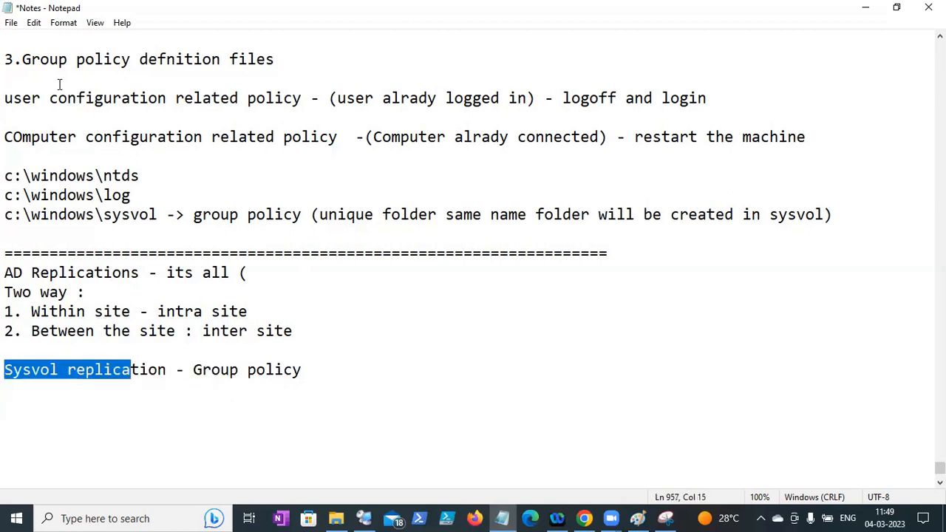
pyautogui.click(11, 22)
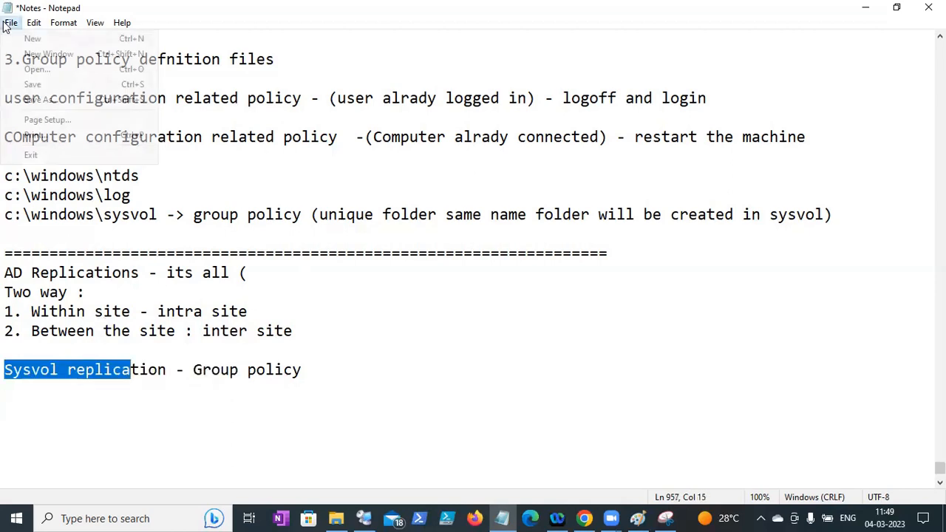
pyautogui.click(33, 85)
# - Delete the stray bracket ending the AD Replications line and highlight the intra/inter site labels
pyautogui.click(272, 270)
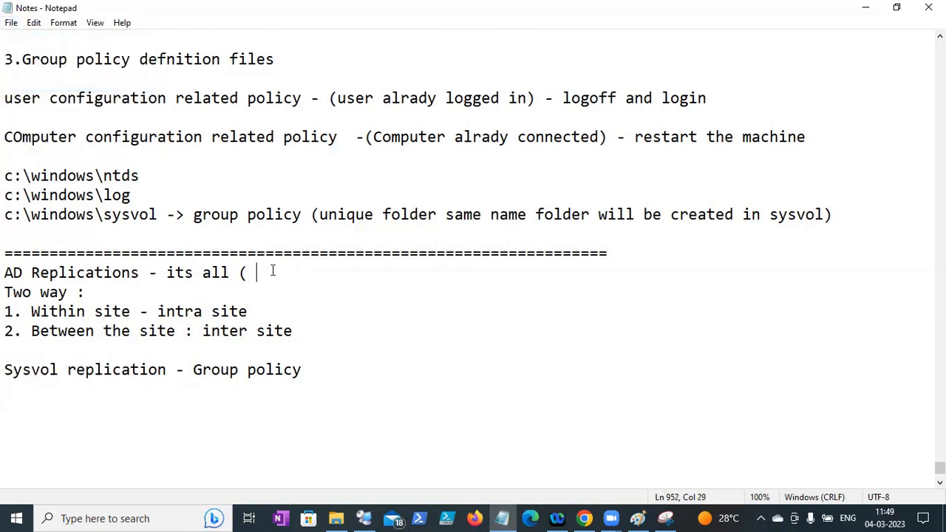
pyautogui.press('BackSpace')
pyautogui.press('BackSpace')
pyautogui.moveTo(332, 330); pyautogui.dragTo(6, 311)
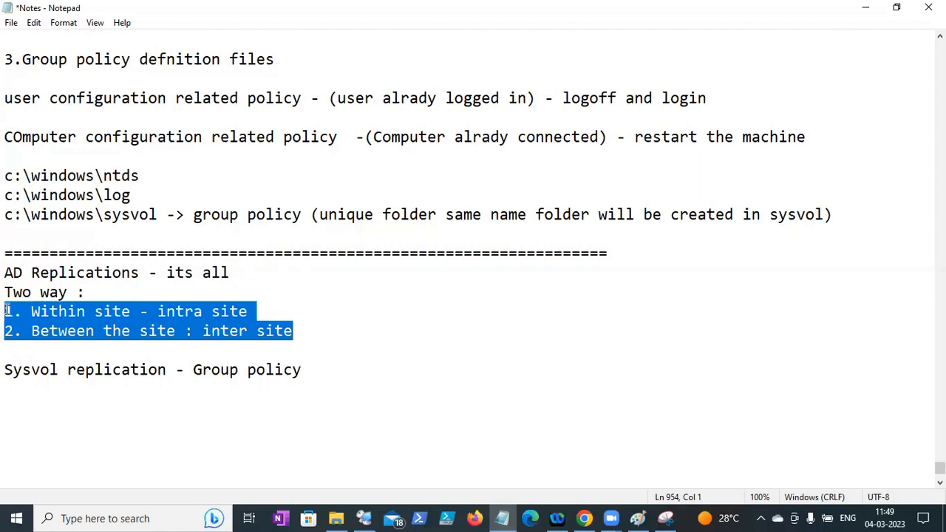
pyautogui.click(311, 335)
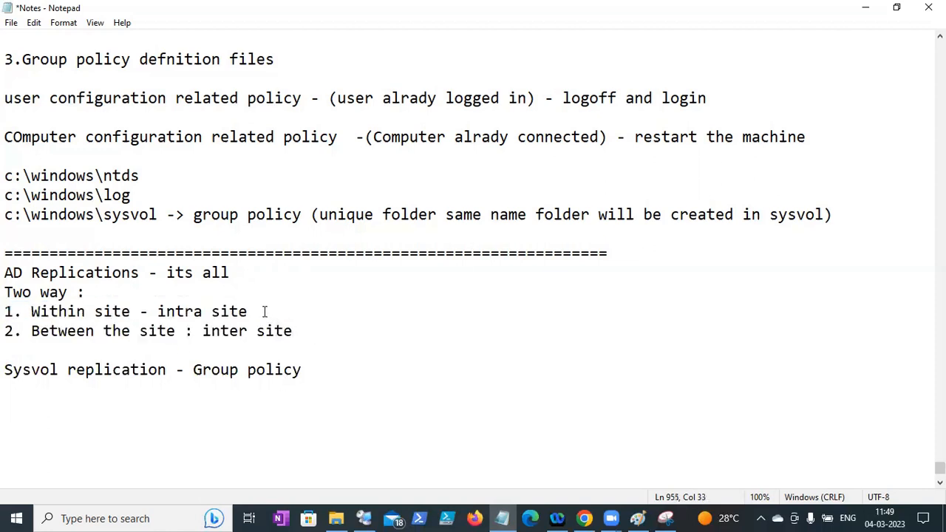
pyautogui.moveTo(263, 311); pyautogui.dragTo(35, 311)
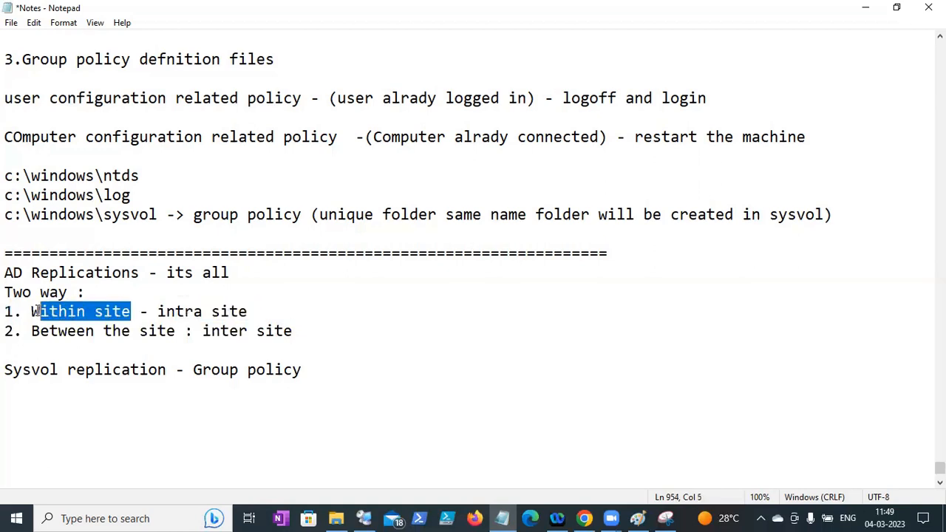
pyautogui.moveTo(158, 311); pyautogui.dragTo(259, 311)
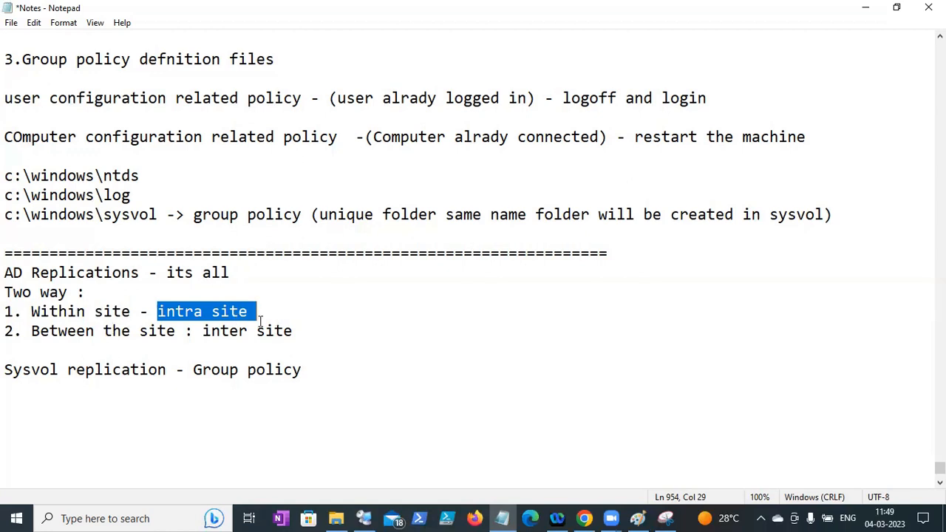
pyautogui.moveTo(208, 331); pyautogui.dragTo(296, 334)
pyautogui.click(303, 340)
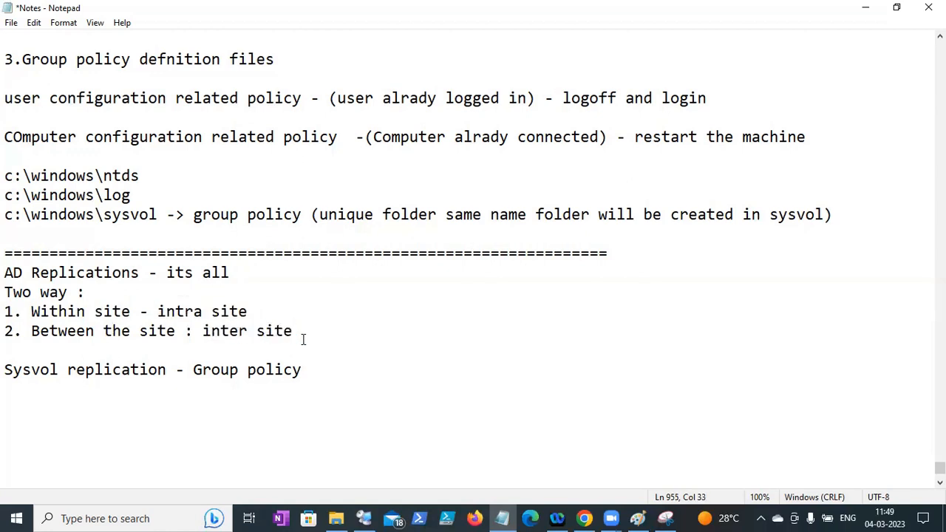
pyautogui.click(12, 23)
# - Paste the '4.Group policy defnition files' heading with a '=' divider row and save the notes
pyautogui.click(34, 85)
pyautogui.click(332, 374)
pyautogui.press('Return')
pyautogui.press('Return')
pyautogui.press('Return')
pyautogui.write('4.Group policy defnition files')
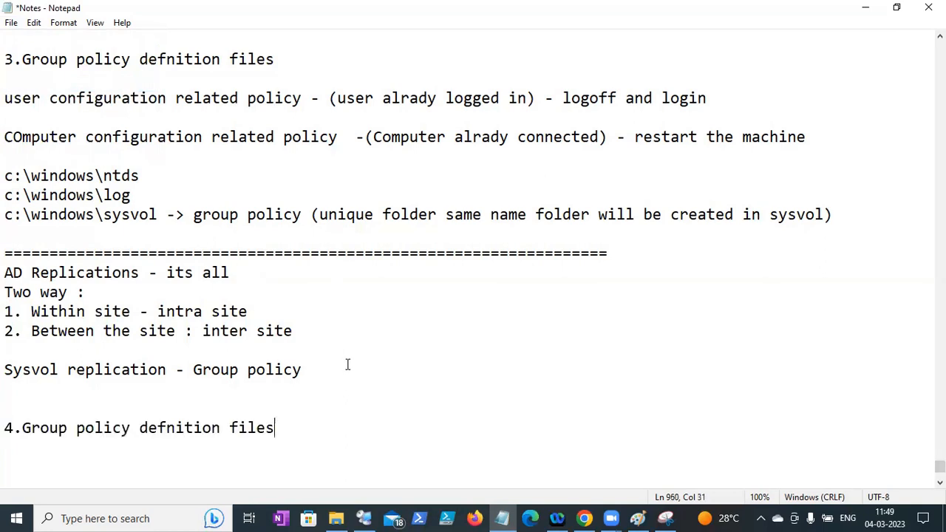
pyautogui.write('==================================================================')
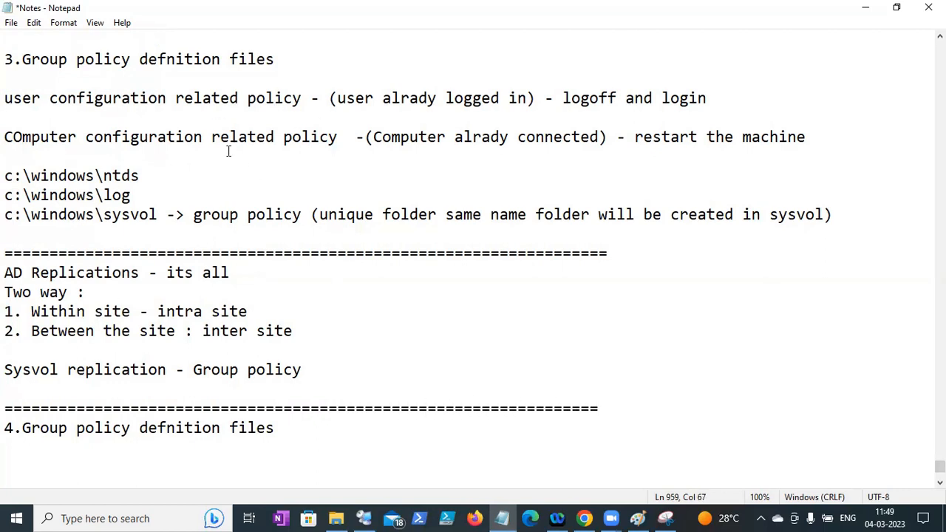
pyautogui.click(12, 23)
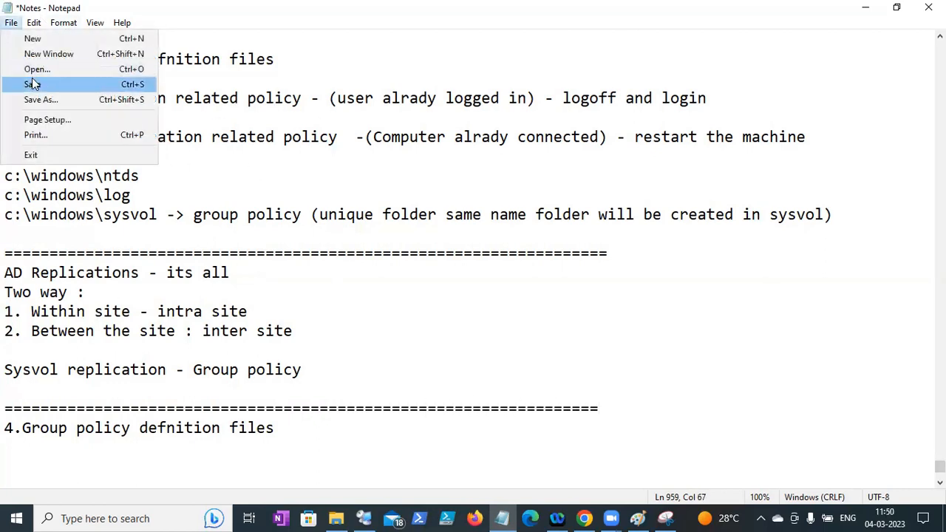
pyautogui.click(32, 84)
pyautogui.moveTo(285, 427); pyautogui.dragTo(9, 427)
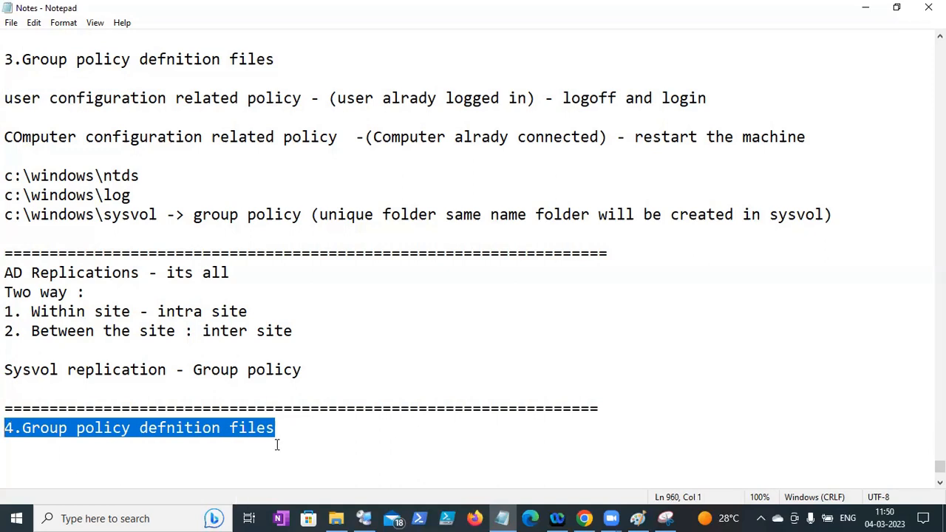
pyautogui.click(369, 518)
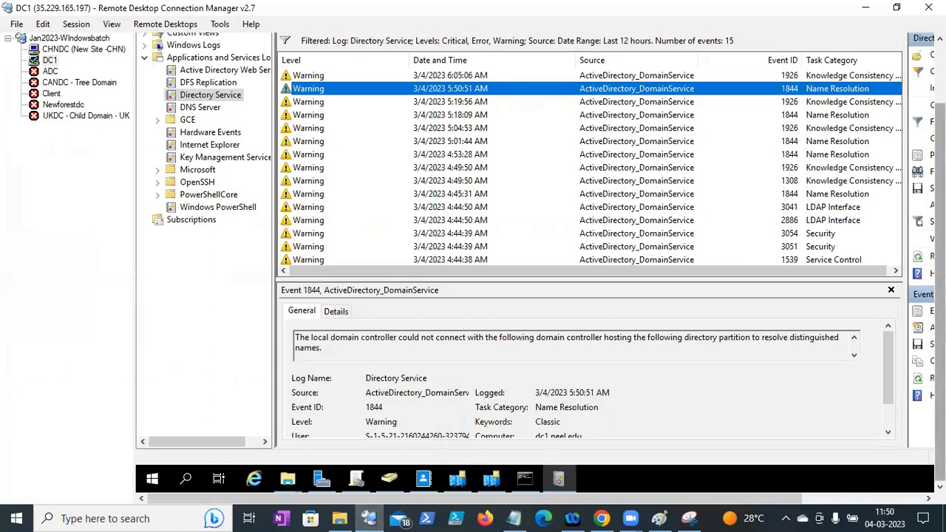
# - Open the Test2-POlicy Replication GPO for editing from Group Policy Objects on DC1
pyautogui.click(357, 478)
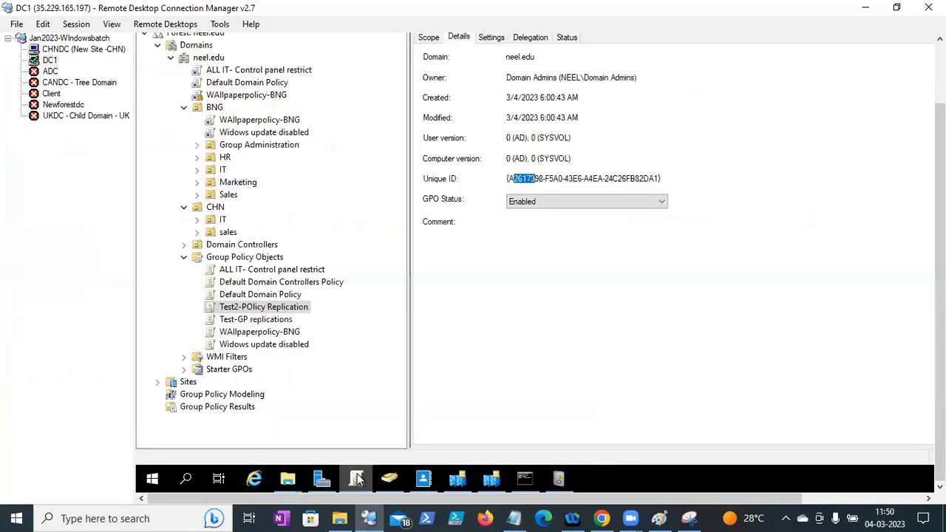
pyautogui.click(229, 258)
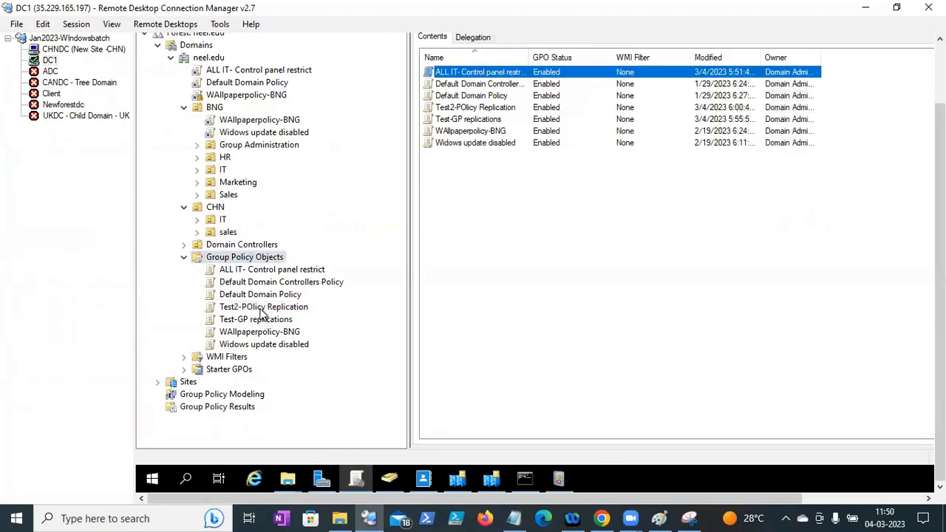
pyautogui.click(260, 310)
pyautogui.rightClick(260, 309)
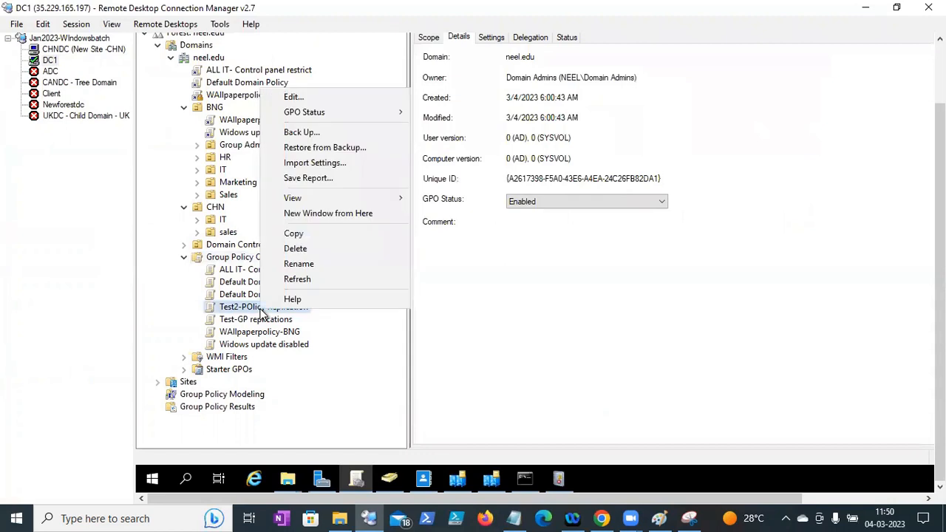
pyautogui.click(310, 98)
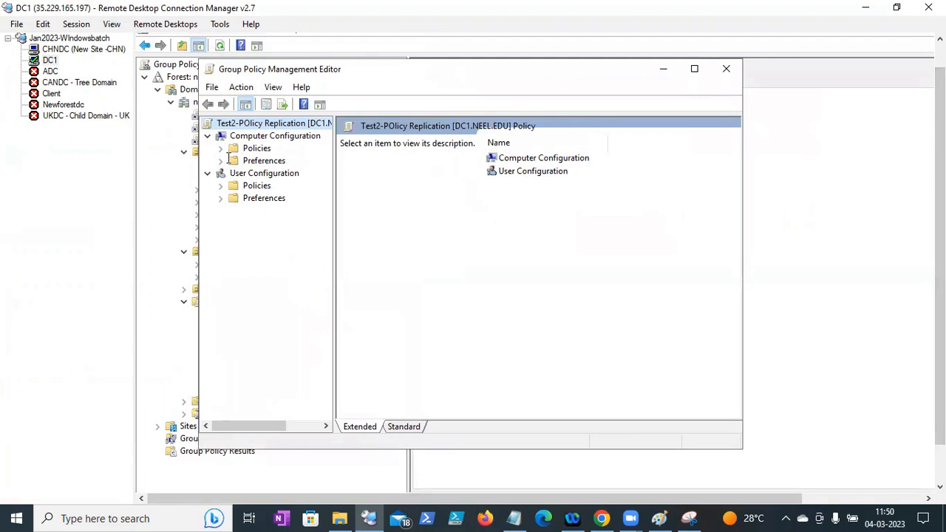
# - Show all Computer Configuration administrative template settings and maximize the editor window
pyautogui.click(220, 147)
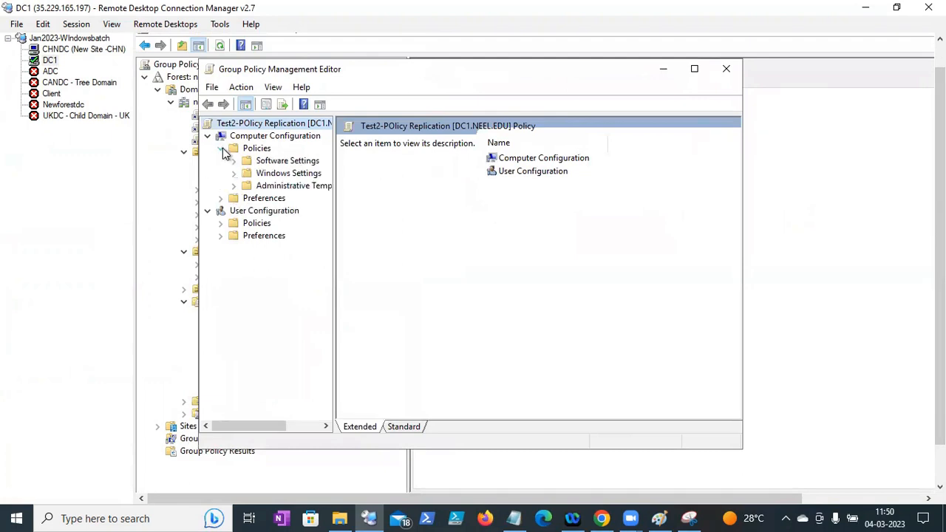
pyautogui.click(235, 186)
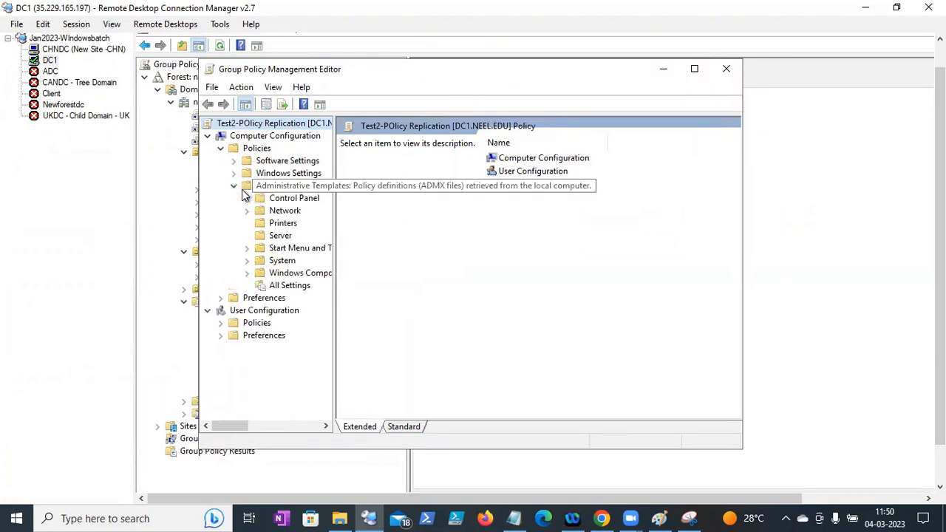
pyautogui.click(288, 288)
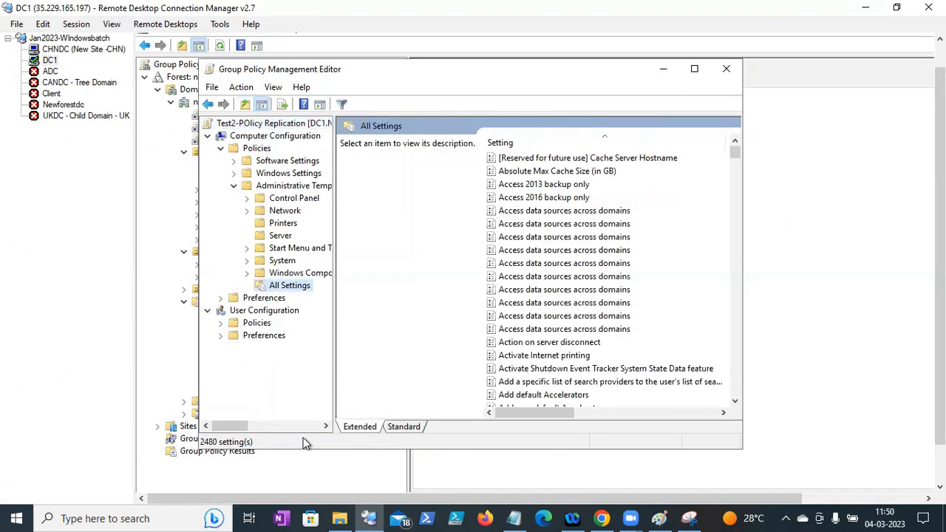
pyautogui.click(694, 69)
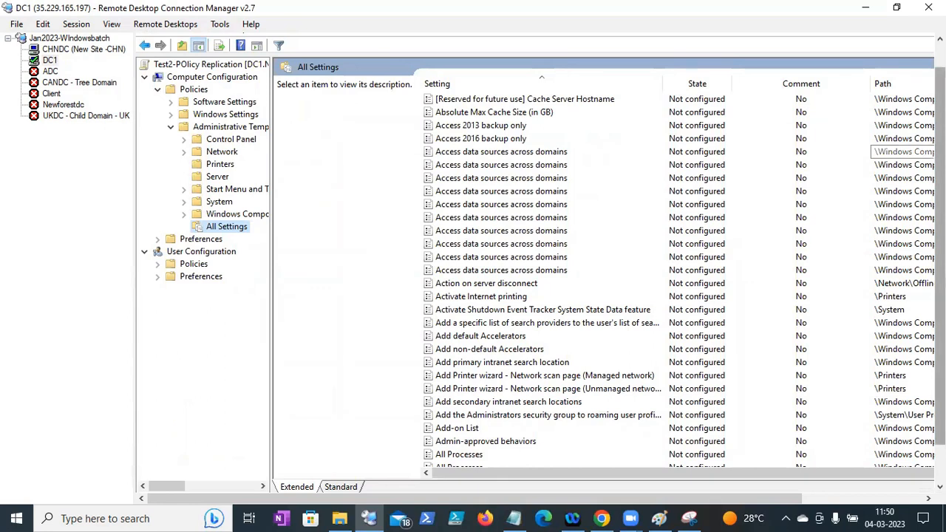
pyautogui.moveTo(940, 153); pyautogui.dragTo(940, 158)
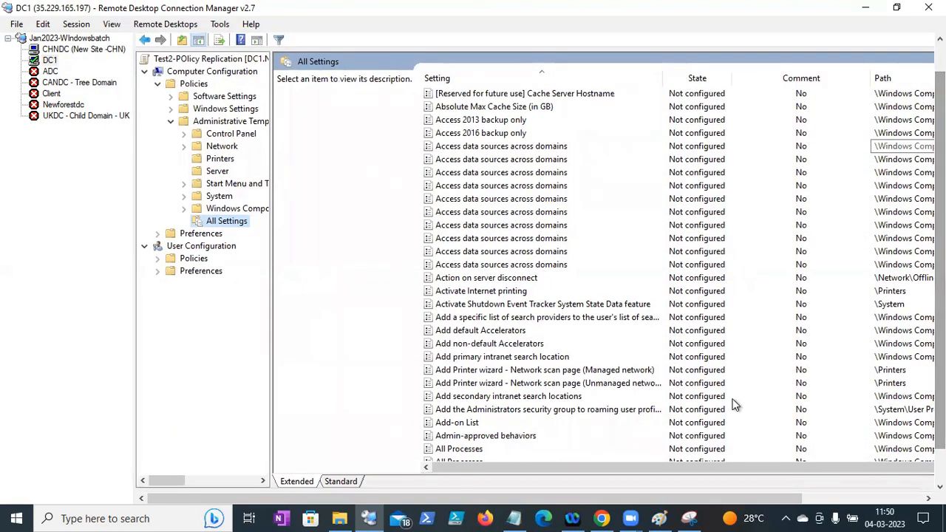
pyautogui.moveTo(679, 470); pyautogui.dragTo(773, 471)
pyautogui.moveTo(686, 511)
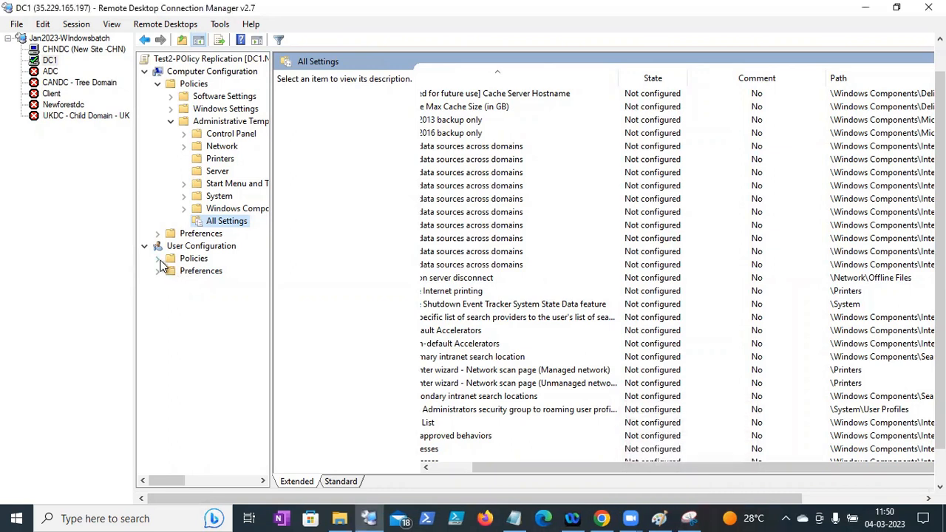
# - Expand User Configuration > Policies > Administrative Templates and list its 1781 All Settings
pyautogui.click(158, 258)
pyautogui.click(158, 259)
pyautogui.click(159, 260)
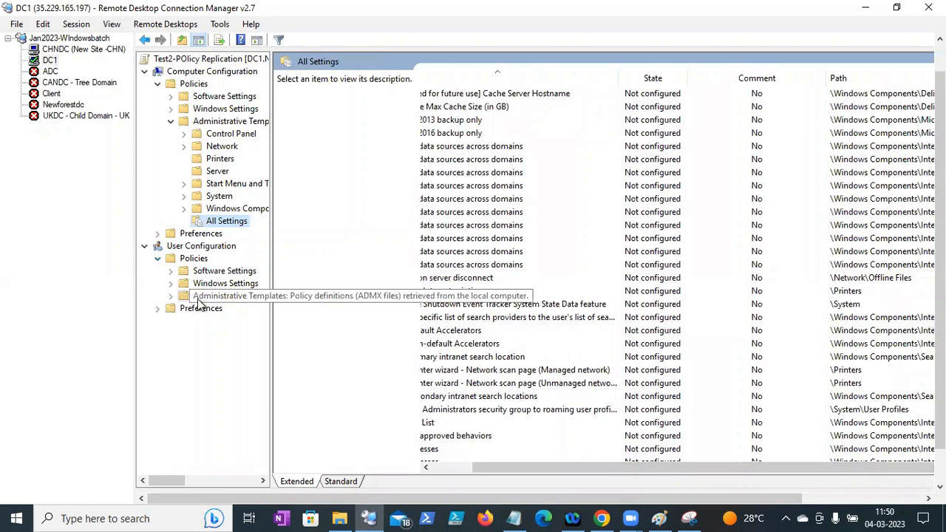
pyautogui.click(208, 298)
pyautogui.click(171, 295)
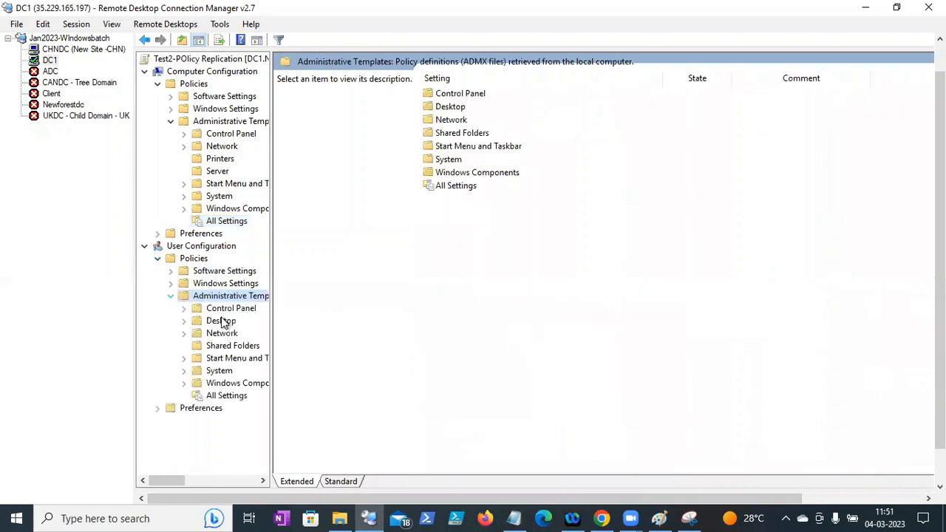
pyautogui.click(222, 395)
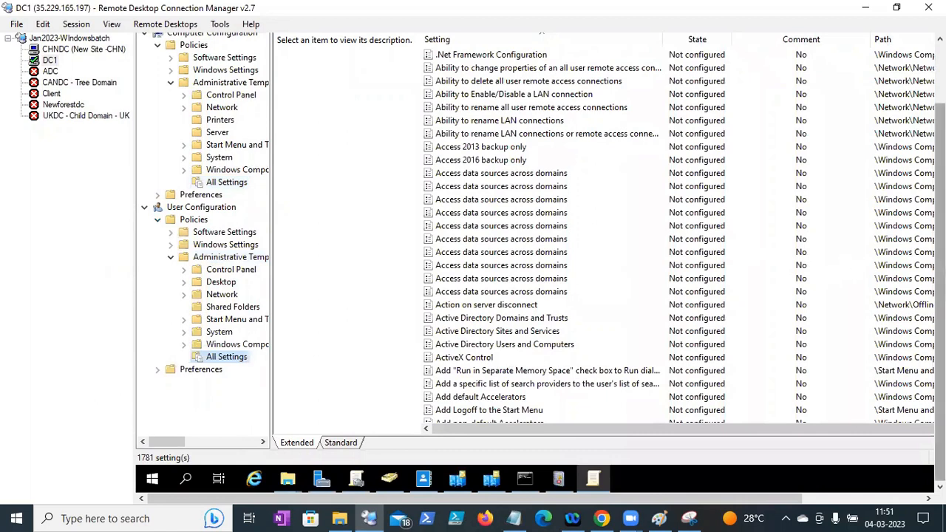
# - In the Policies Explorer window, browse This PC > Local Disk (C:) > Windows
pyautogui.click(284, 484)
pyautogui.click(234, 435)
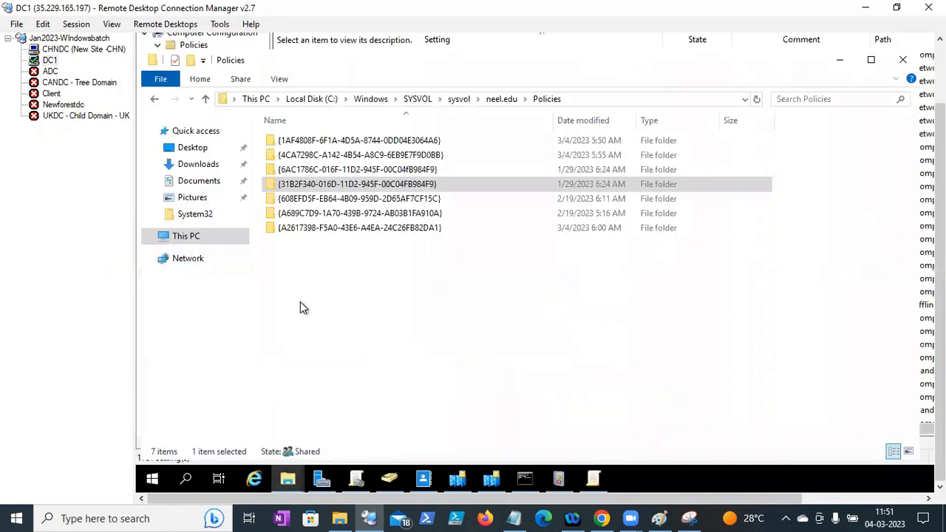
pyautogui.click(194, 235)
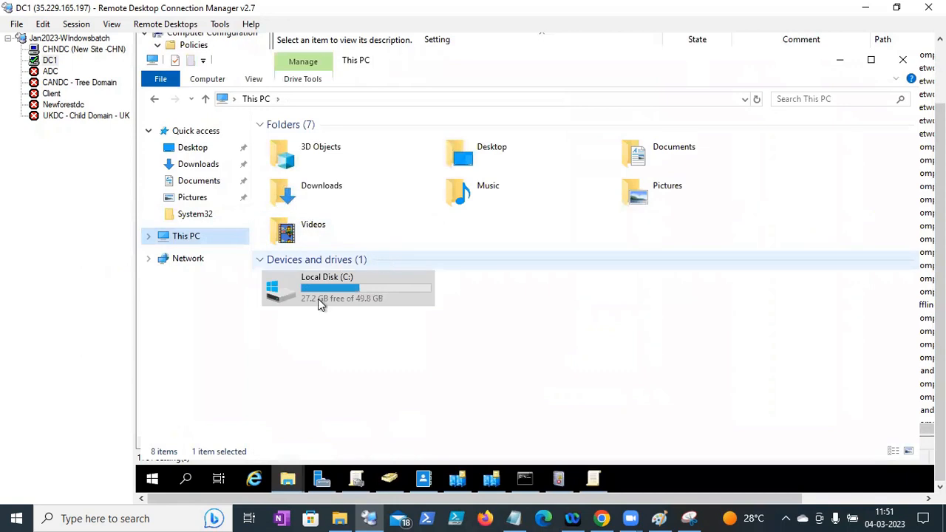
pyautogui.doubleClick(318, 299)
pyautogui.doubleClick(299, 214)
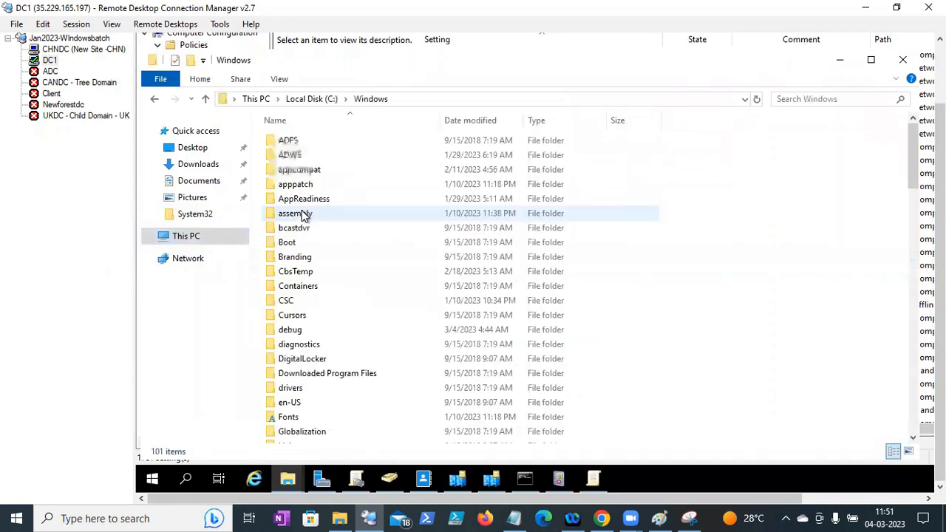
# - Open C:\Windows\System32\GroupPolicy to check its contents
pyautogui.click(303, 356)
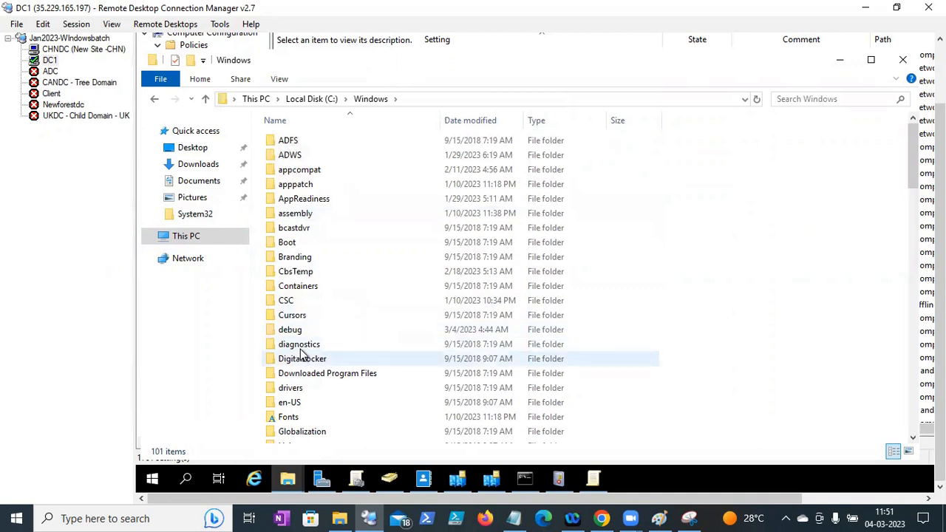
pyautogui.press('Down')
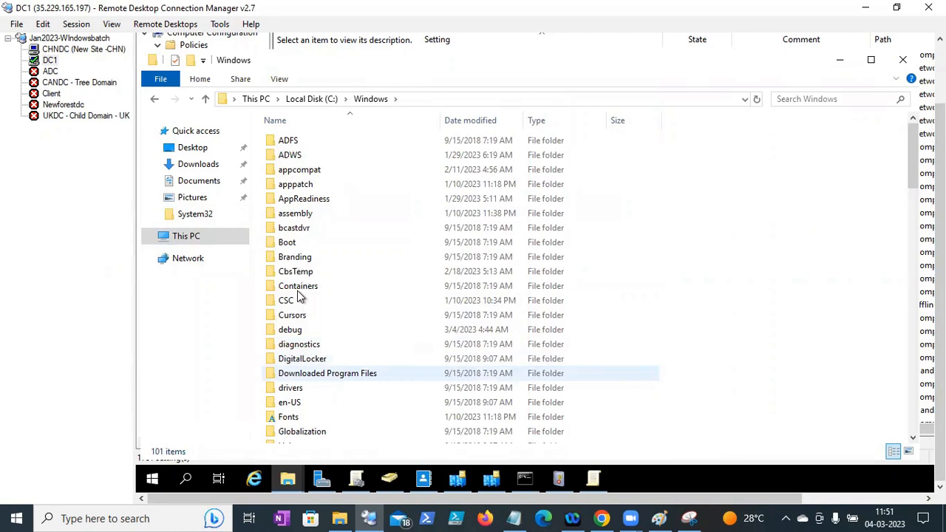
pyautogui.press('Up')
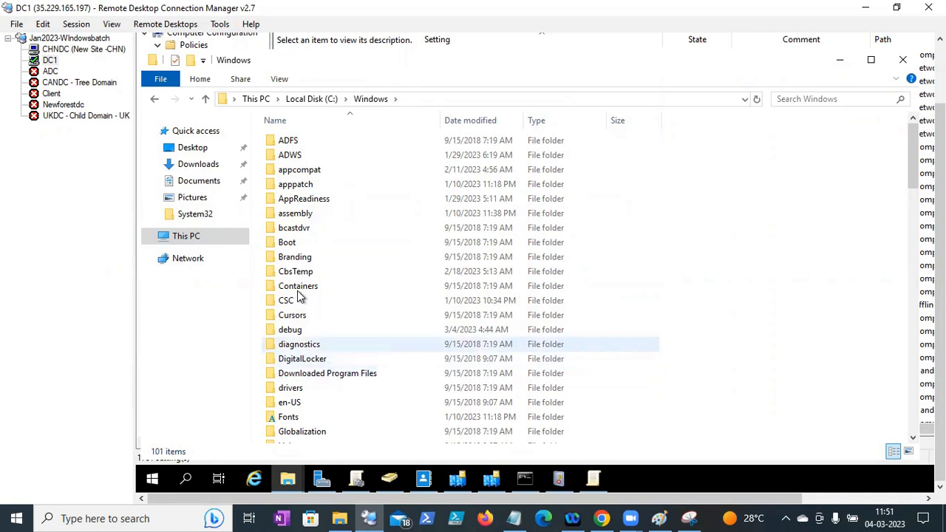
pyautogui.write('sy')
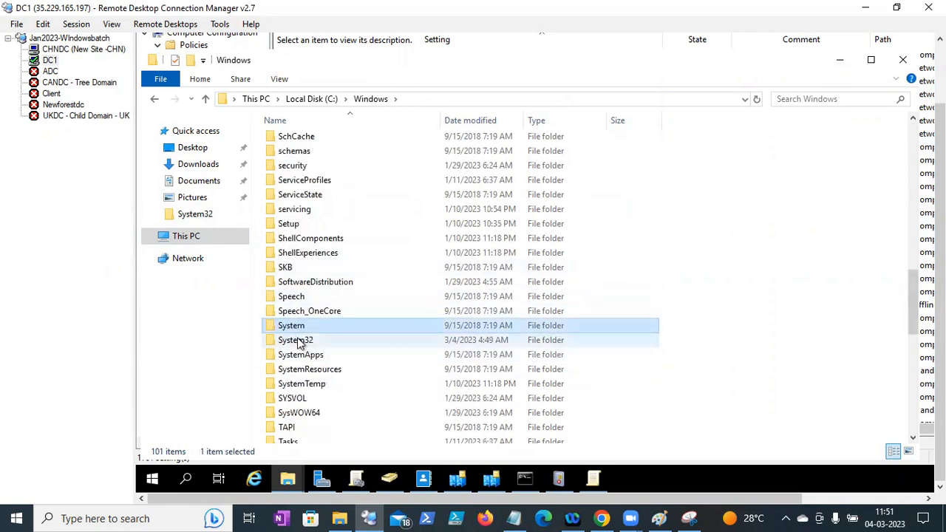
pyautogui.doubleClick(298, 341)
pyautogui.click(297, 290)
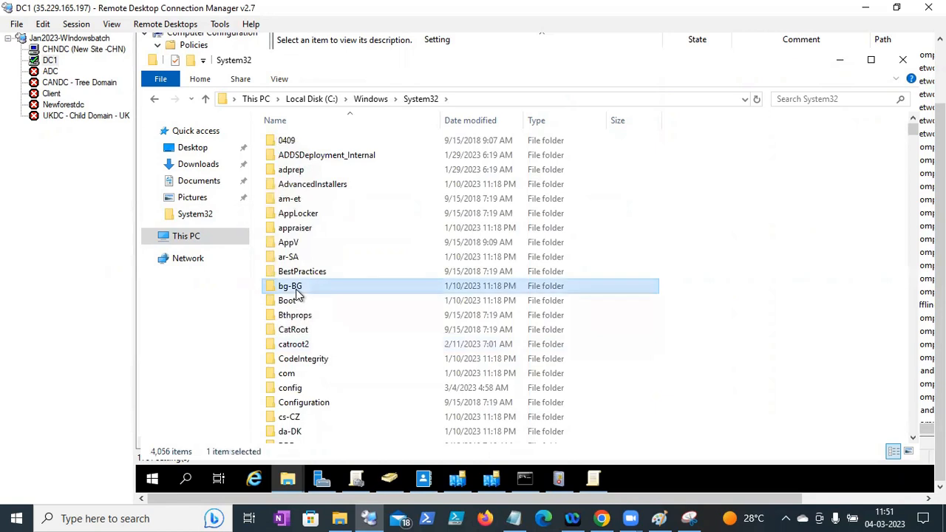
pyautogui.press('d')
pyautogui.press('e')
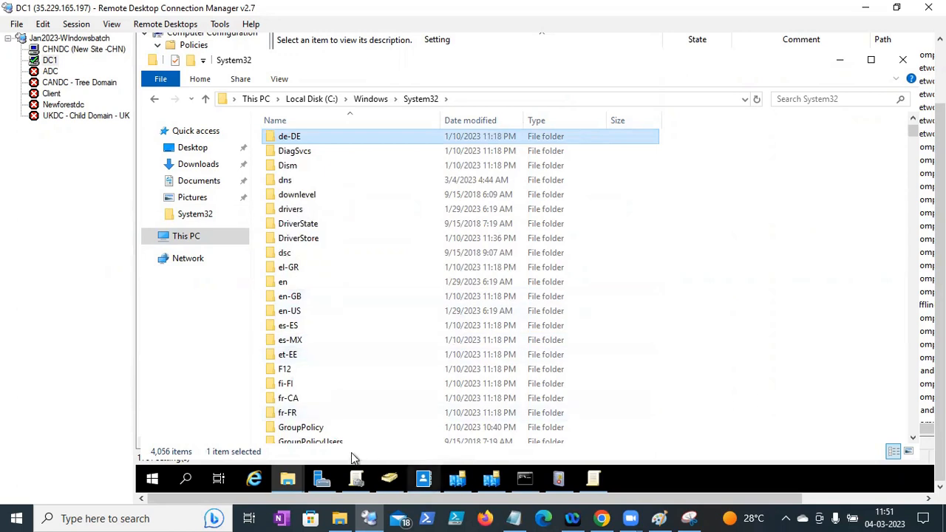
pyautogui.doubleClick(327, 427)
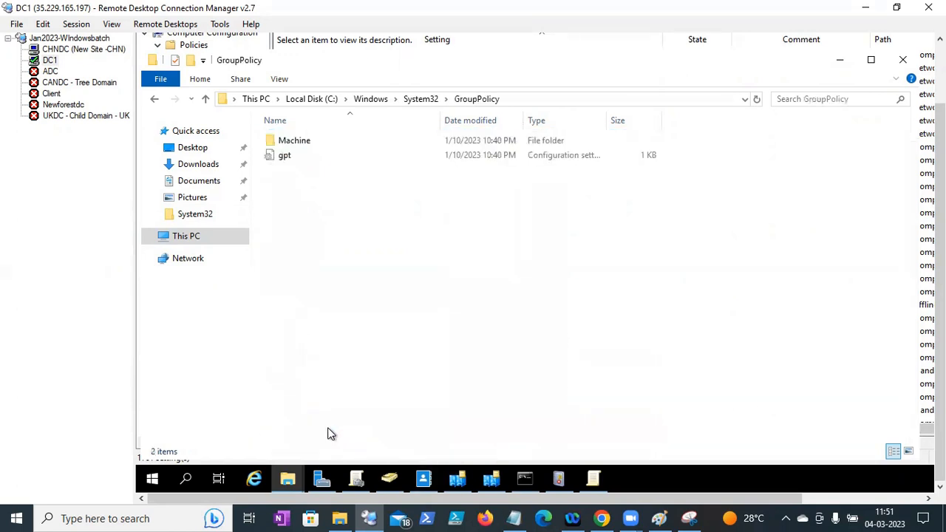
# - Go back up to C:\Windows and locate the PolicyDefinitions folder
pyautogui.click(418, 99)
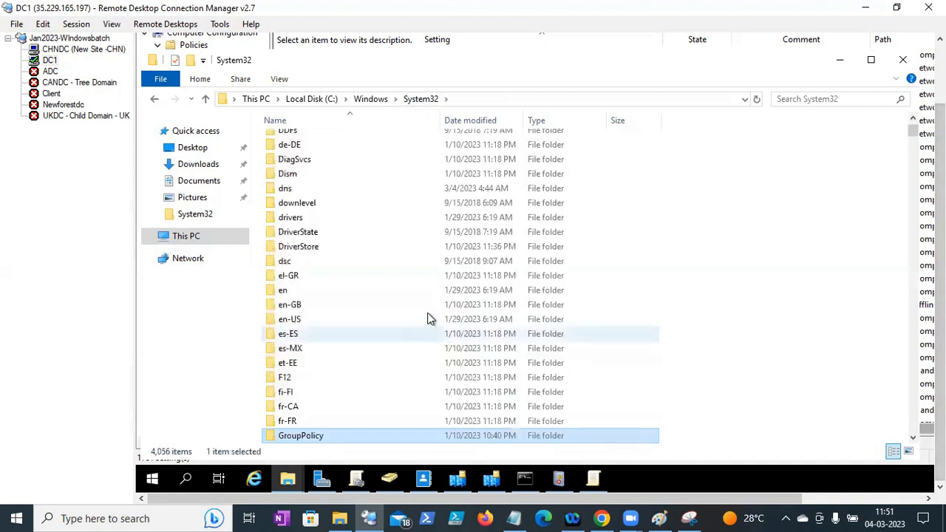
pyautogui.press('p')
pyautogui.press('o')
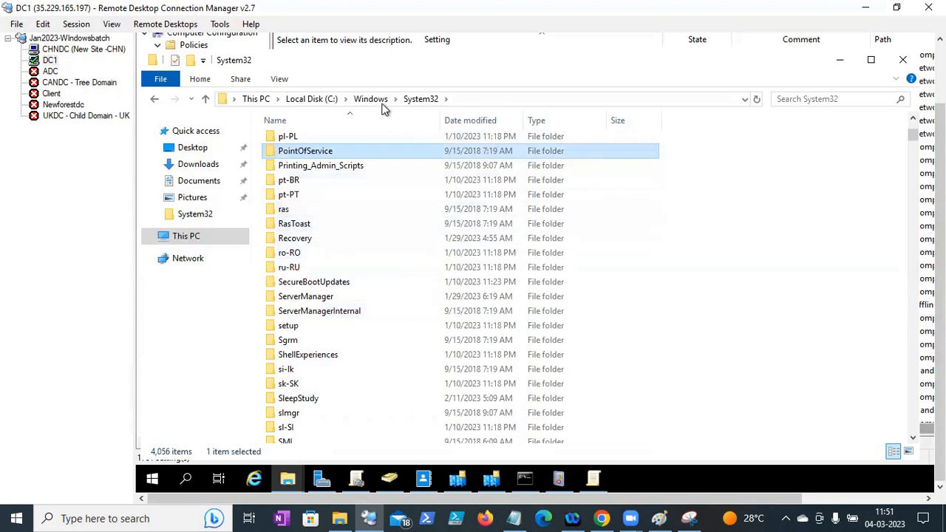
pyautogui.hotkey('alt', 'Up')
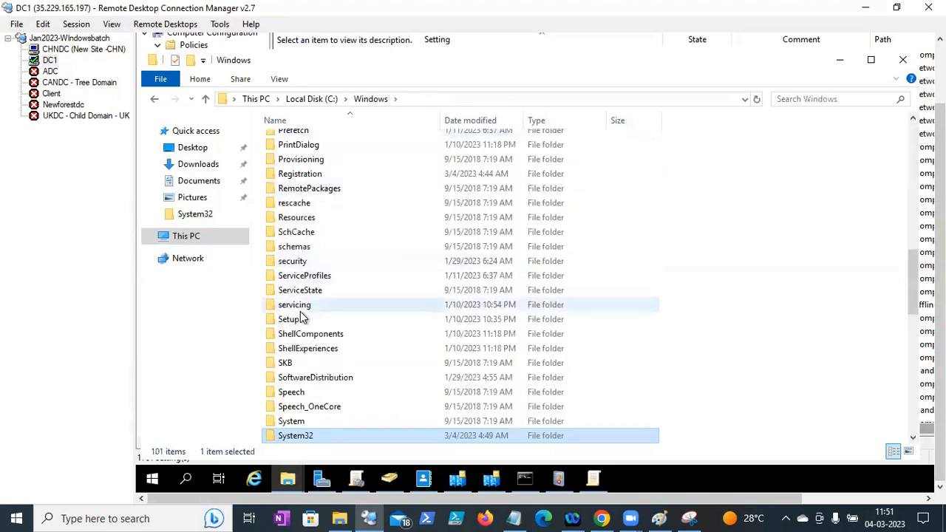
pyautogui.press('p')
pyautogui.press('o')
pyautogui.press('l')
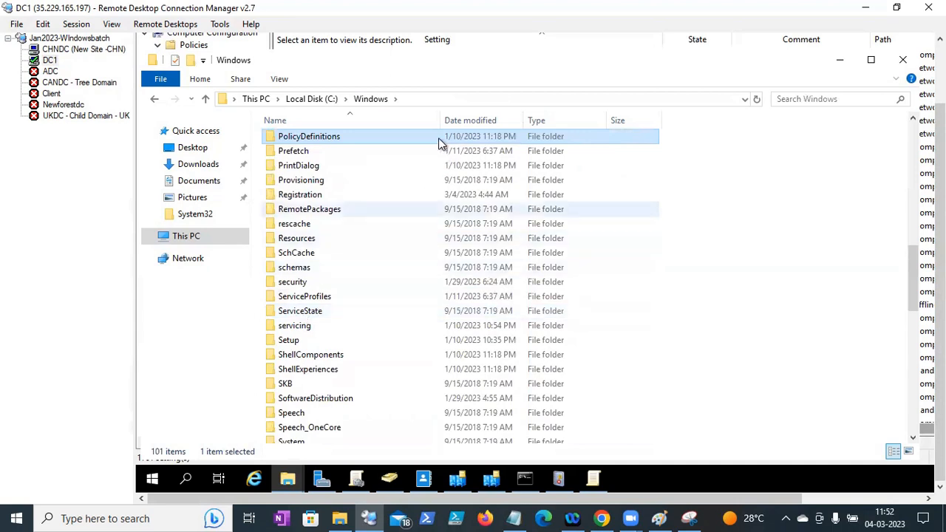
pyautogui.click(419, 106)
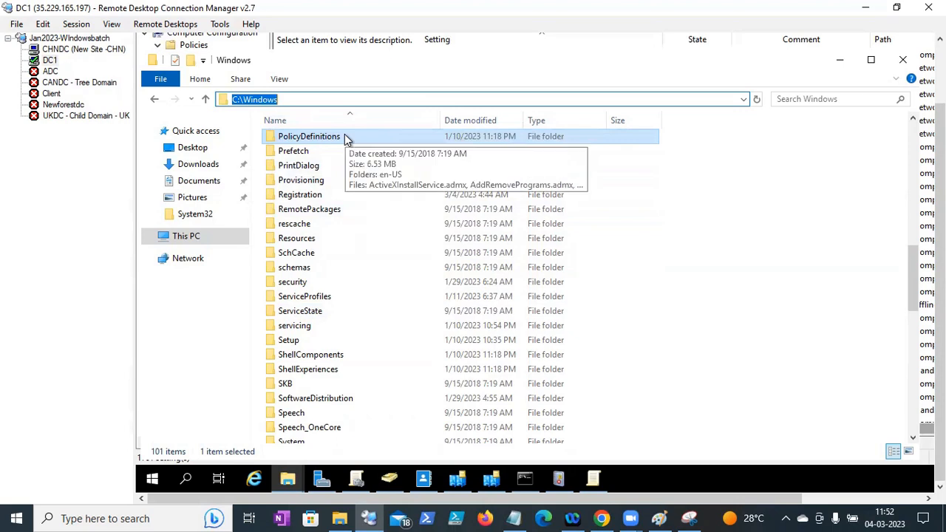
# - Open C:\Windows\PolicyDefinitions to show its ADMX files, then return to the Group Policy editor
pyautogui.doubleClick(345, 137)
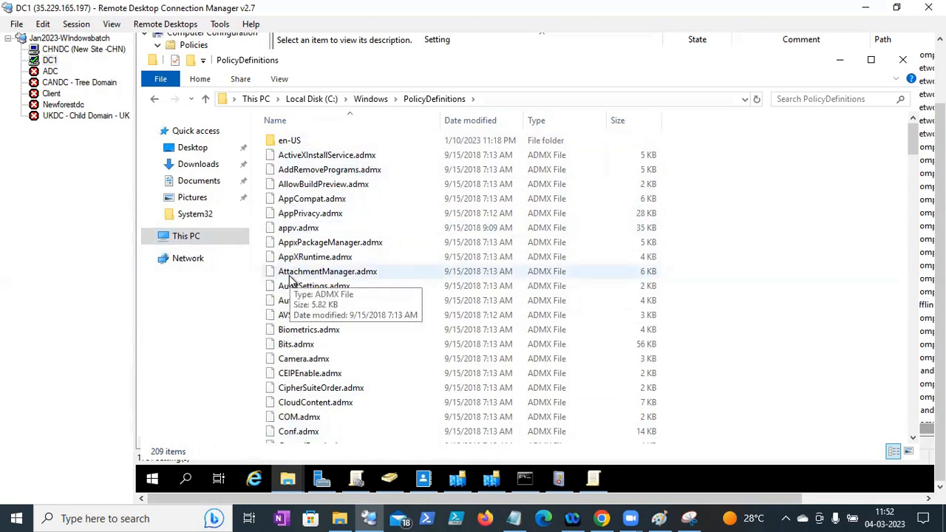
pyautogui.click(498, 99)
pyautogui.click(498, 99)
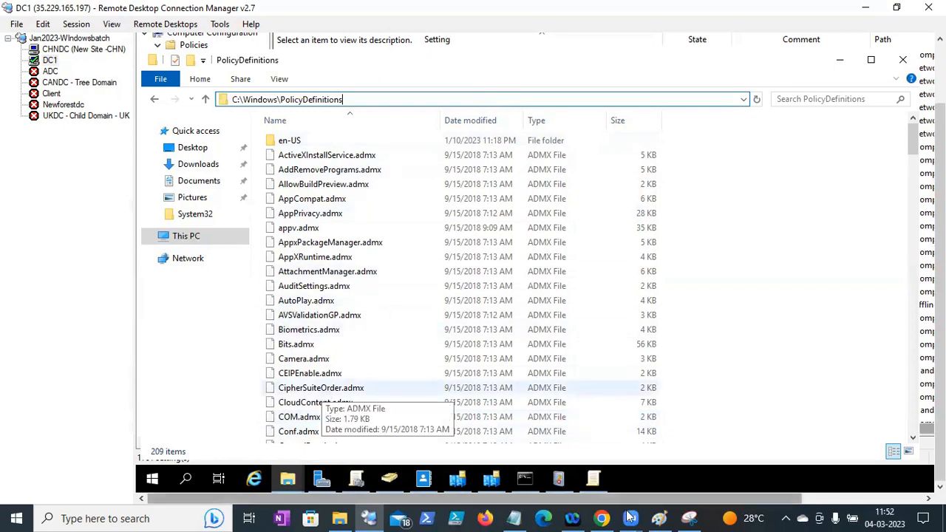
pyautogui.click(594, 477)
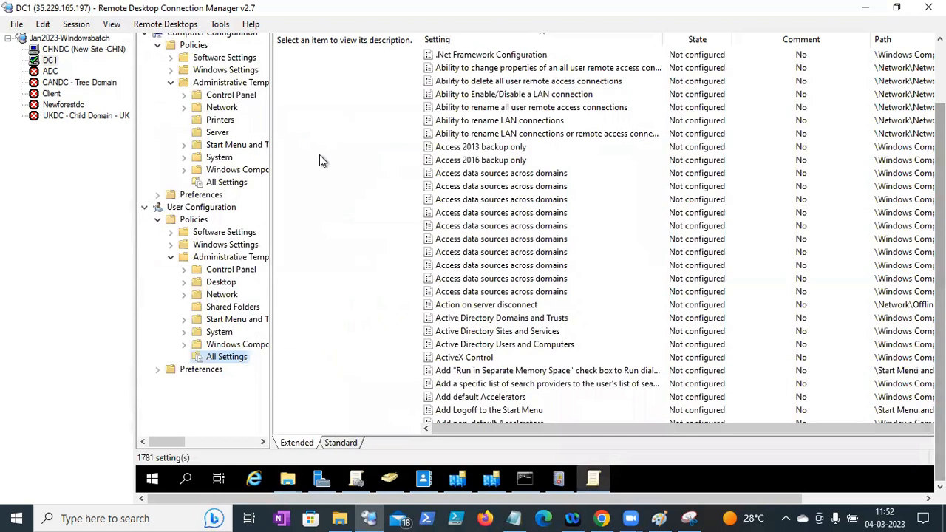
# - Review the Control Panel policies, including the Prohibit access to Control Panel description
pyautogui.click(196, 99)
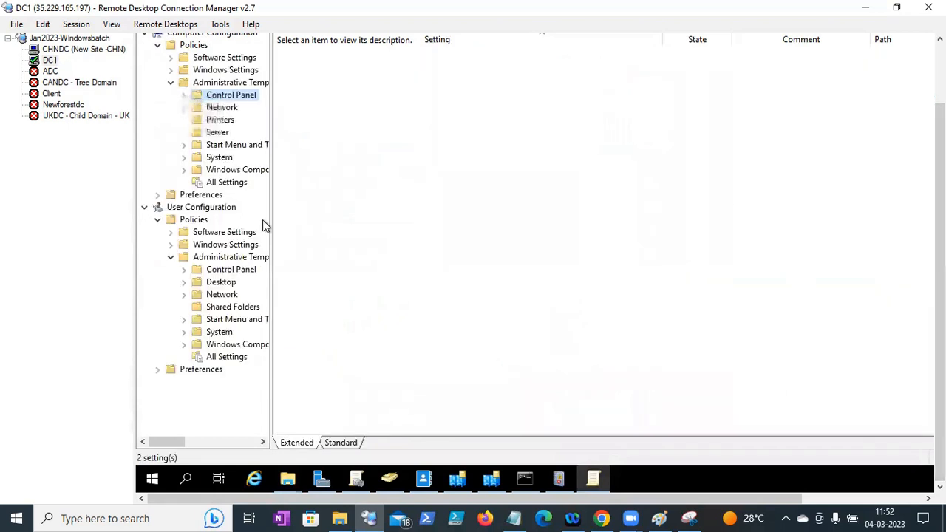
pyautogui.click(215, 270)
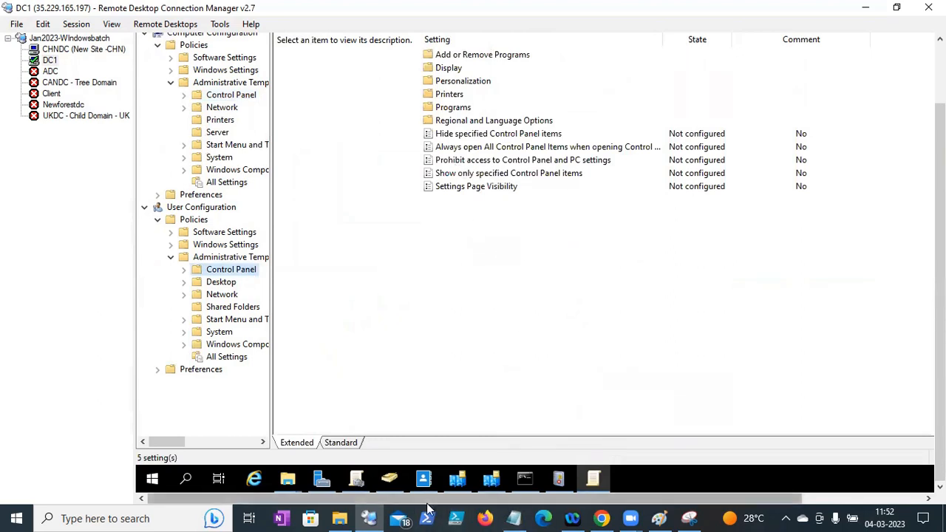
pyautogui.click(523, 160)
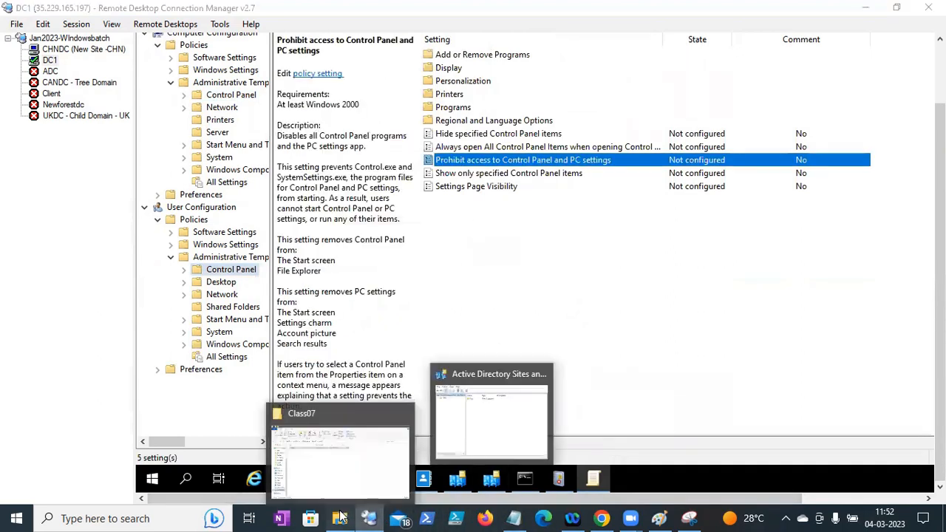
pyautogui.click(340, 517)
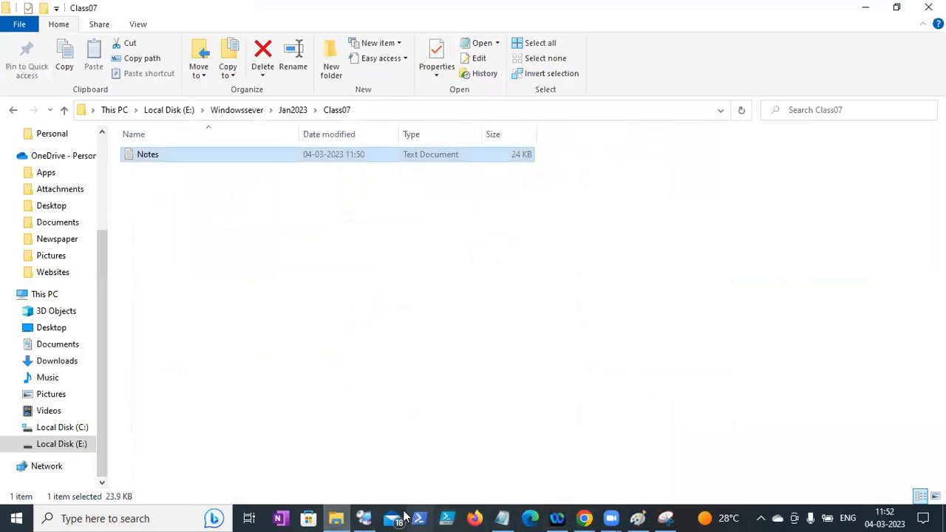
pyautogui.click(363, 518)
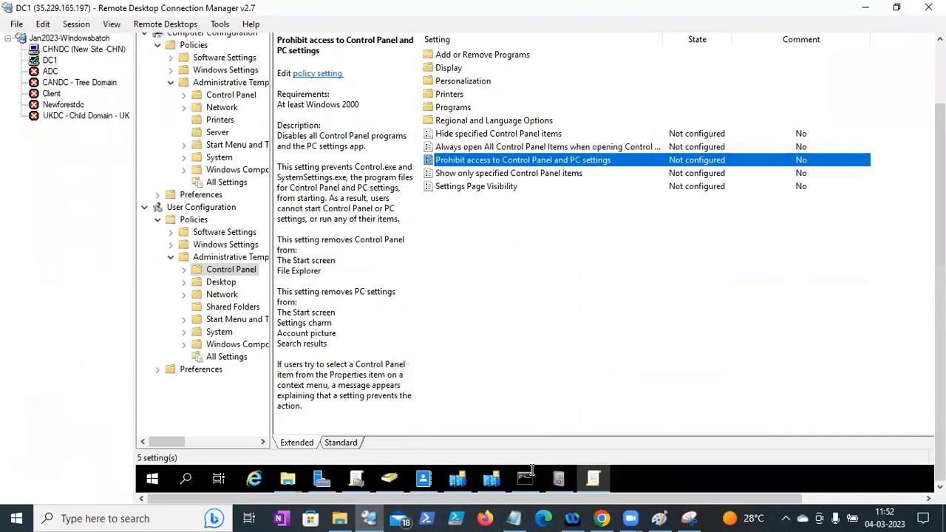
# - In the PolicyDefinitions window, scroll down and select ControlPanel.admx
pyautogui.click(348, 370)
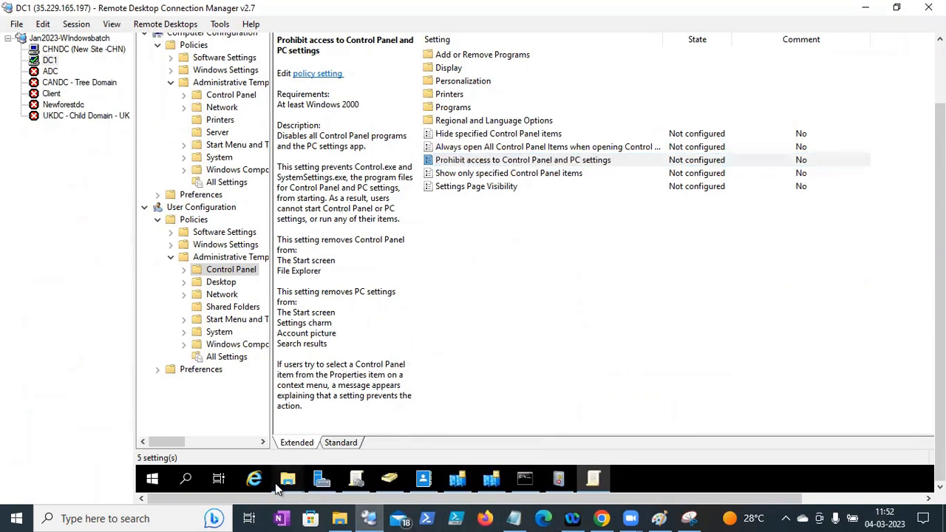
pyautogui.moveTo(288, 484)
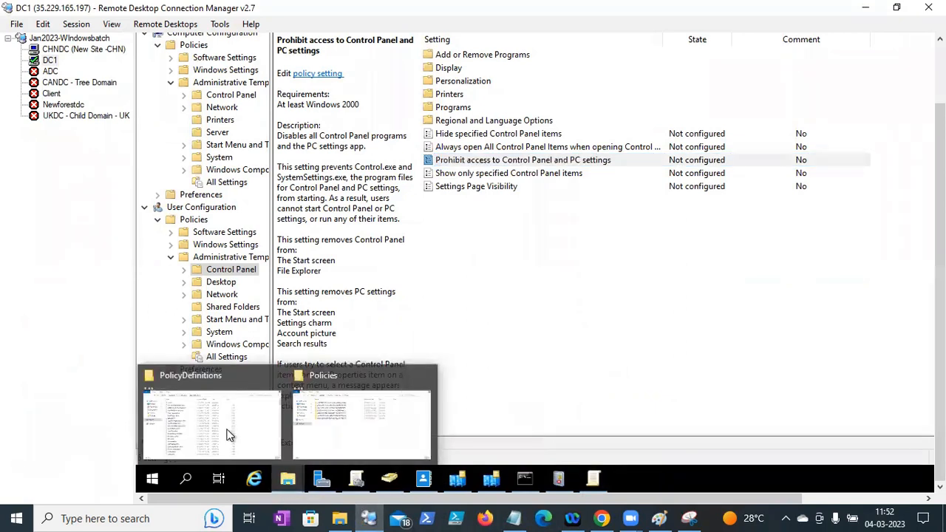
pyautogui.click(229, 396)
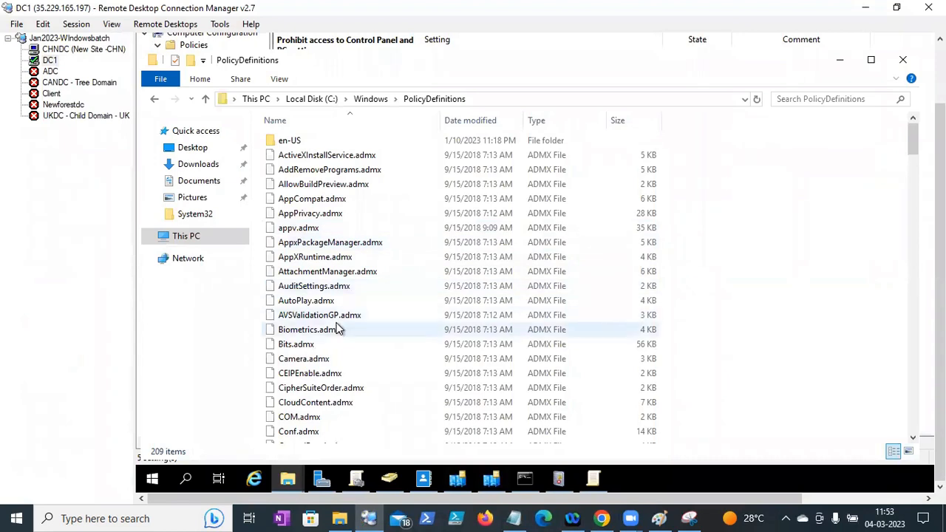
pyautogui.moveTo(914, 139); pyautogui.dragTo(919, 178)
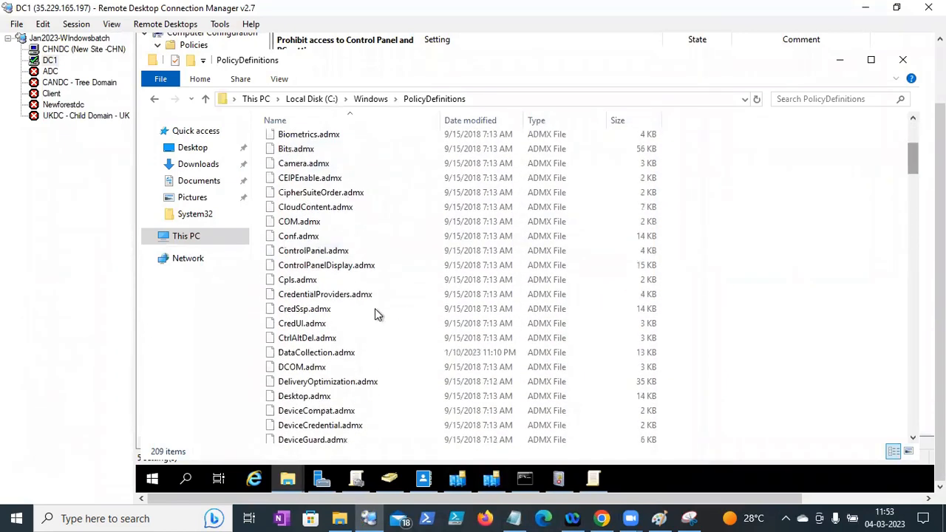
pyautogui.click(323, 255)
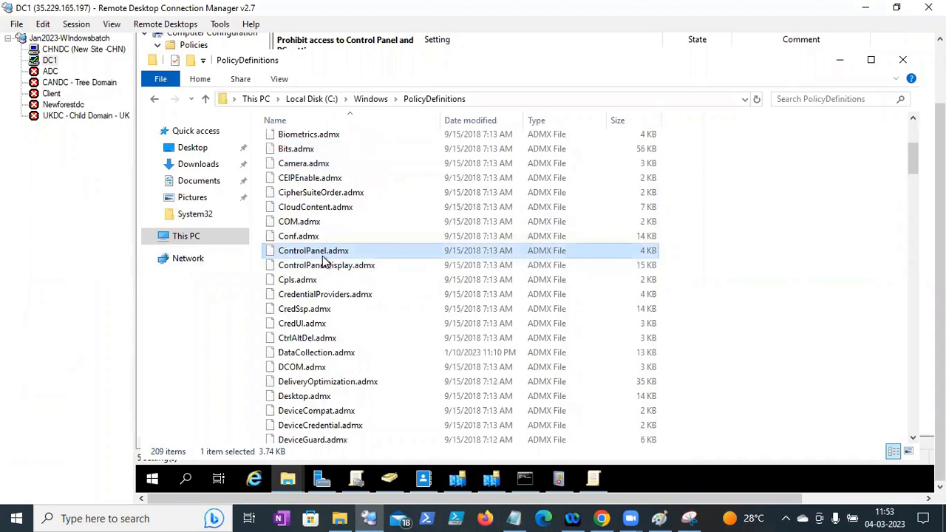
pyautogui.click(517, 518)
# - Save the Notes file at the section 4 heading and minimize Notepad
pyautogui.click(510, 451)
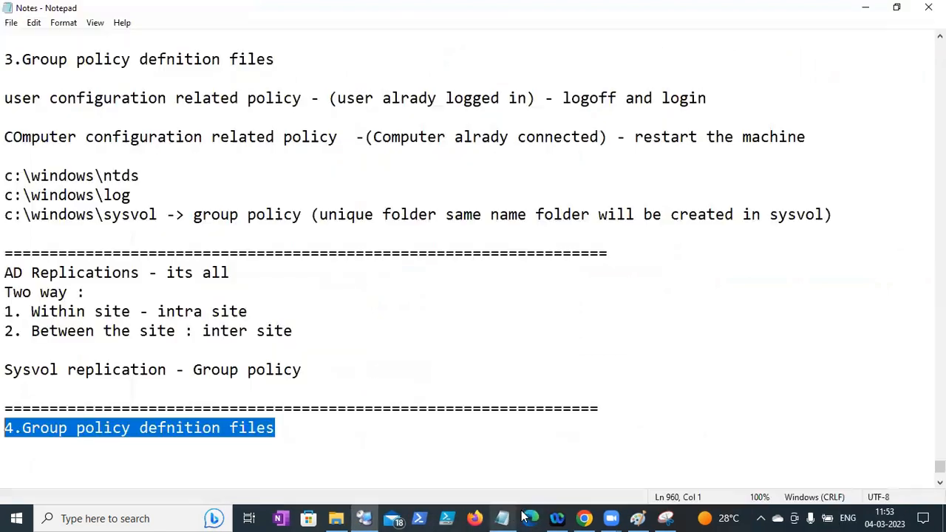
pyautogui.click(283, 429)
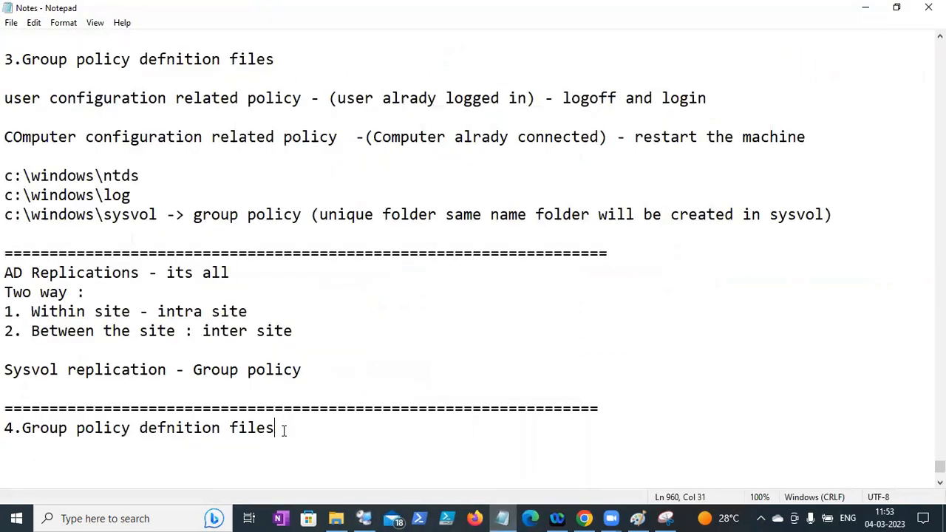
pyautogui.click(11, 22)
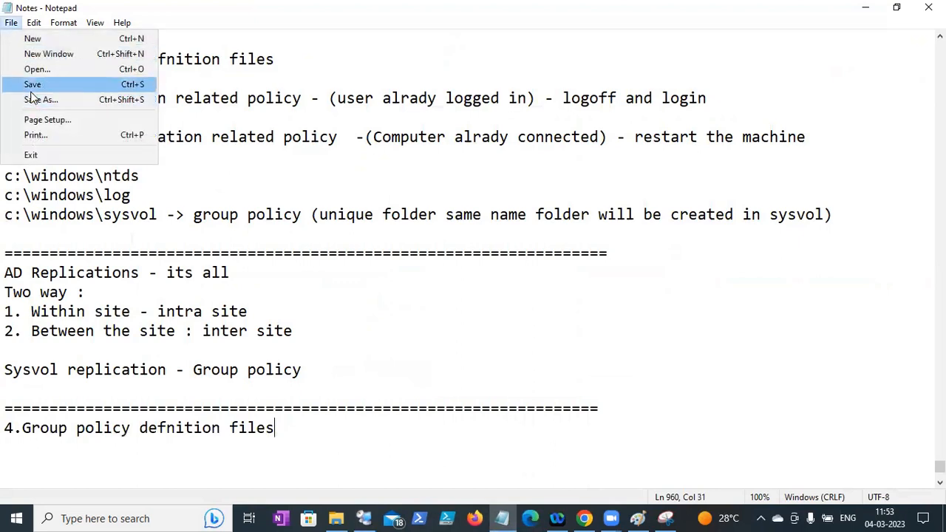
pyautogui.click(31, 89)
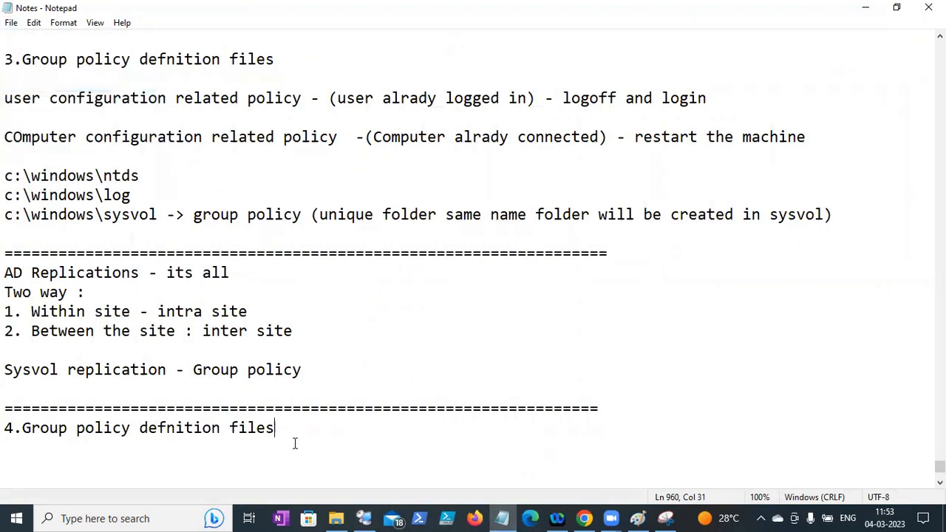
pyautogui.click(865, 9)
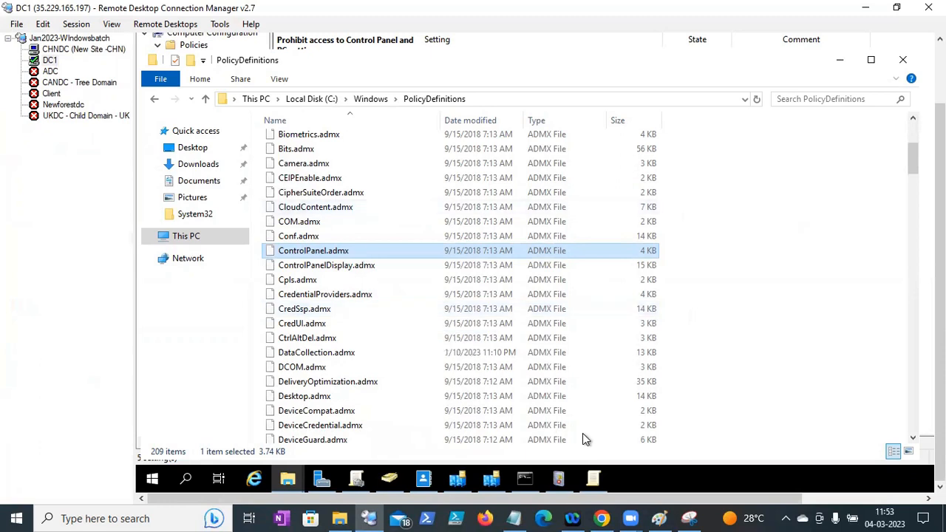
# - Toggle the Group Policy editor and Notes windows to get back to the remote server
pyautogui.click(596, 481)
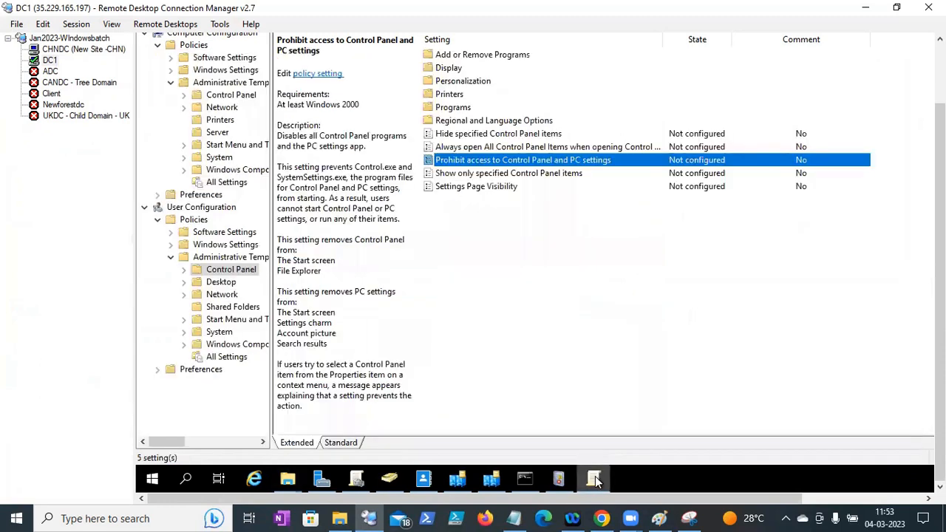
pyautogui.click(596, 481)
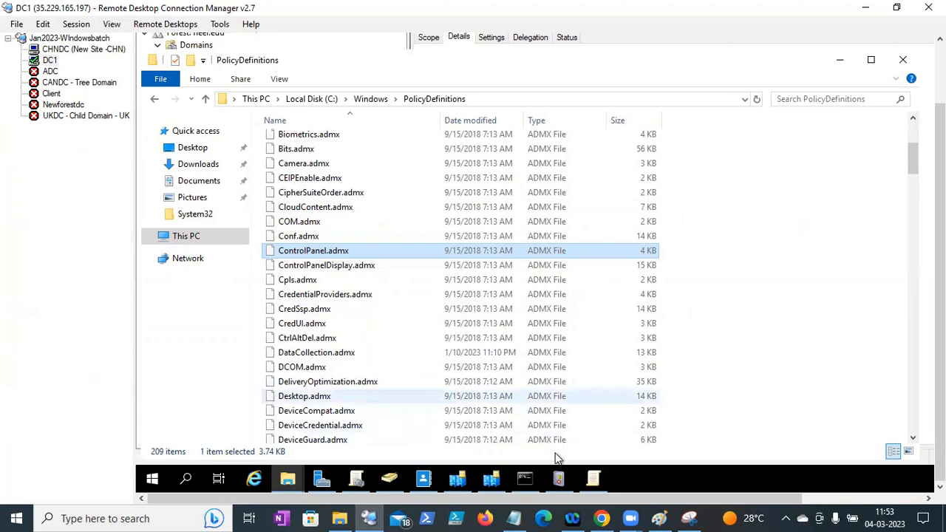
pyautogui.click(593, 481)
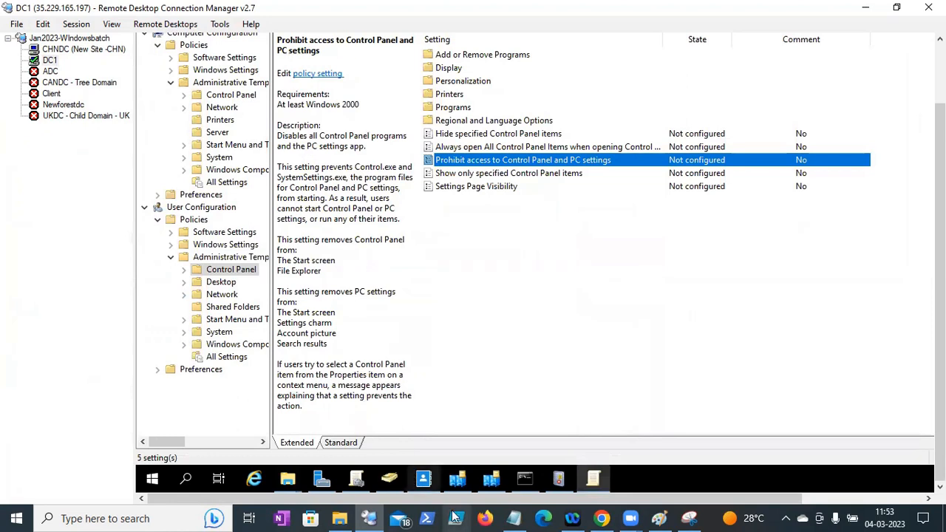
pyautogui.click(513, 518)
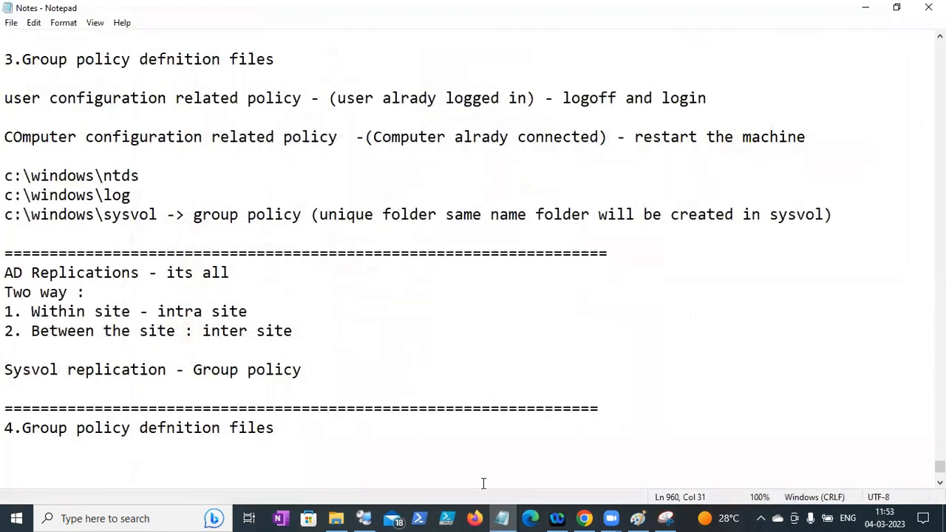
pyautogui.click(501, 518)
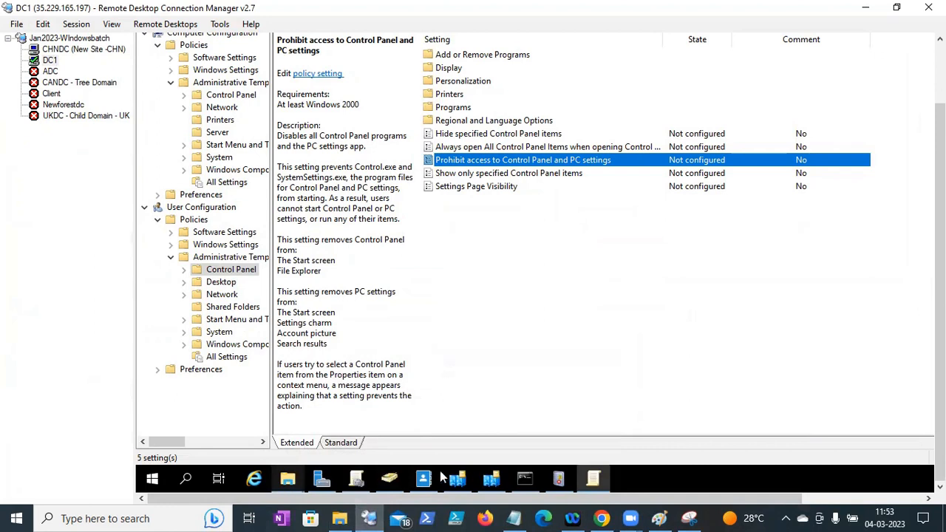
# - In the PolicyDefinitions window, scroll to the top and open the en-US ADML folder
pyautogui.click(289, 485)
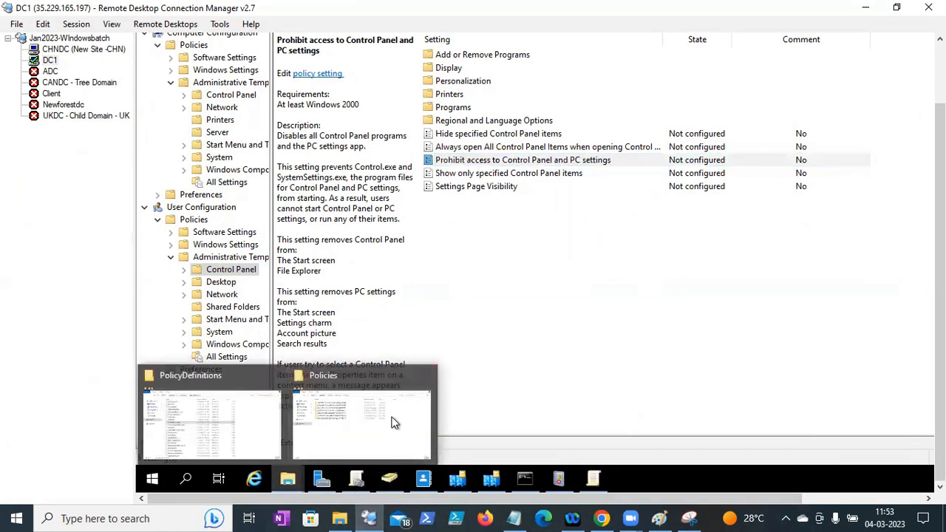
pyautogui.click(244, 427)
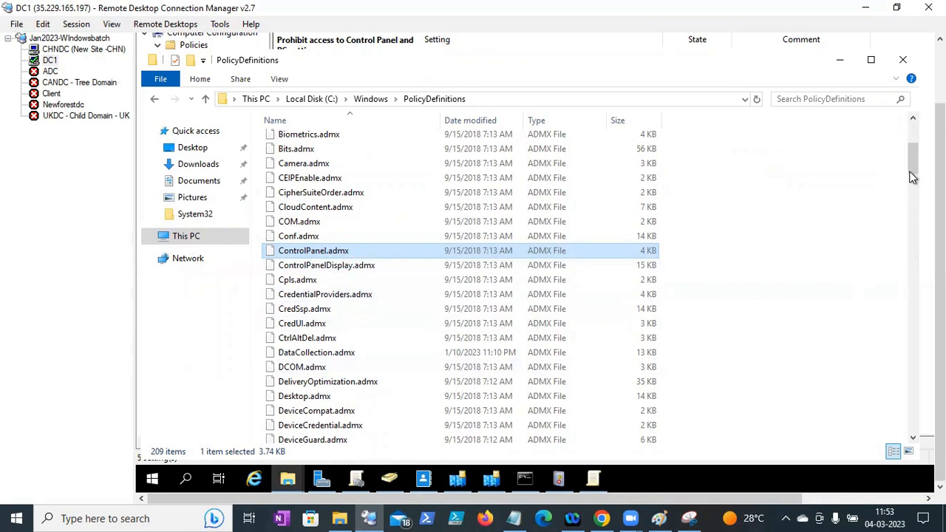
pyautogui.moveTo(916, 172); pyautogui.dragTo(914, 135)
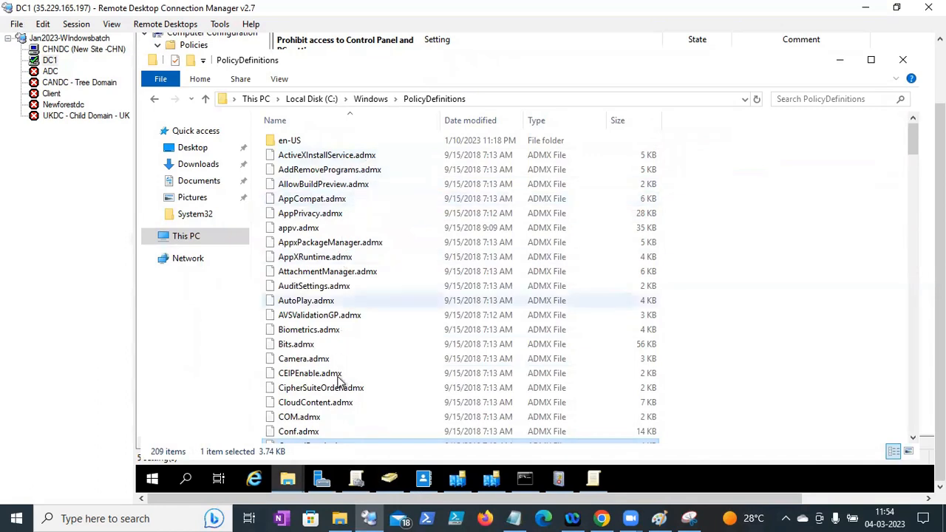
pyautogui.click(296, 141)
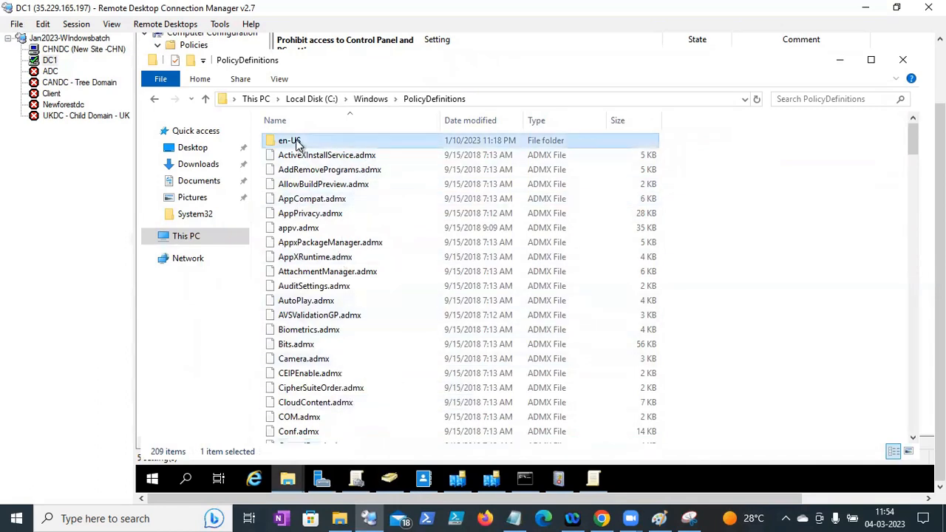
pyautogui.doubleClick(295, 143)
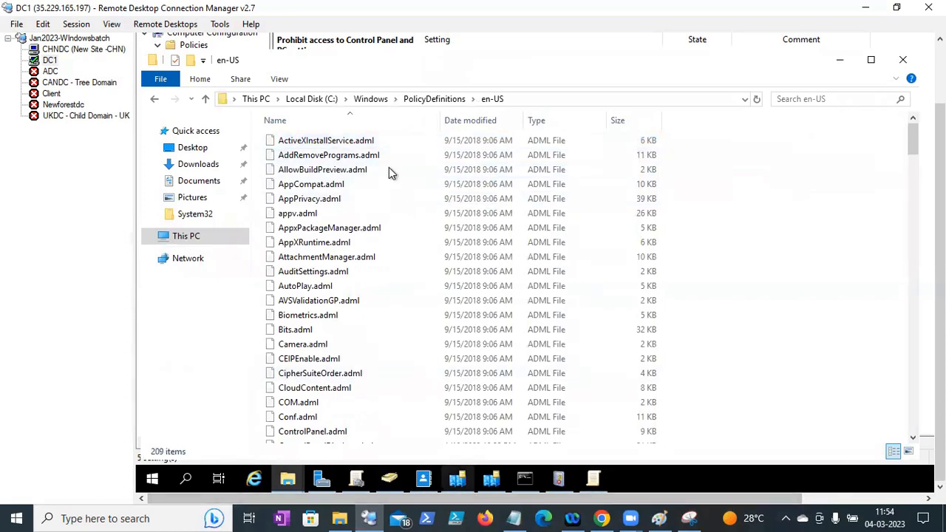
pyautogui.click(513, 518)
# - Add a line saying all Group Policy configuration comes from the definition file
pyautogui.press('Return')
pyautogui.press('Return')
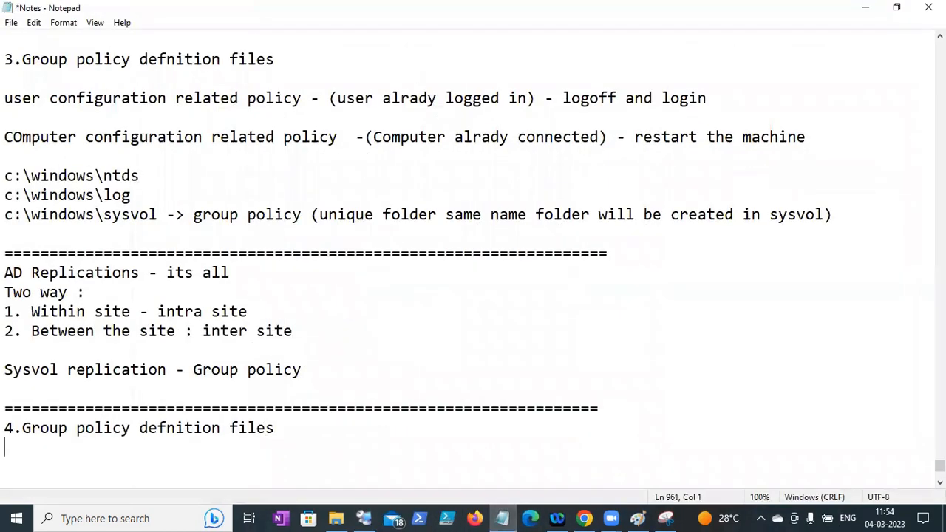
pyautogui.write('Two ty')
pyautogui.press('BackSpace')
pyautogui.press('BackSpace')
pyautogui.press('BackSpace')
pyautogui.press('BackSpace')
pyautogui.press('BackSpace')
pyautogui.press('BackSpace')
pyautogui.write('defaulty')
pyautogui.press('BackSpace')
pyautogui.press('BackSpace')
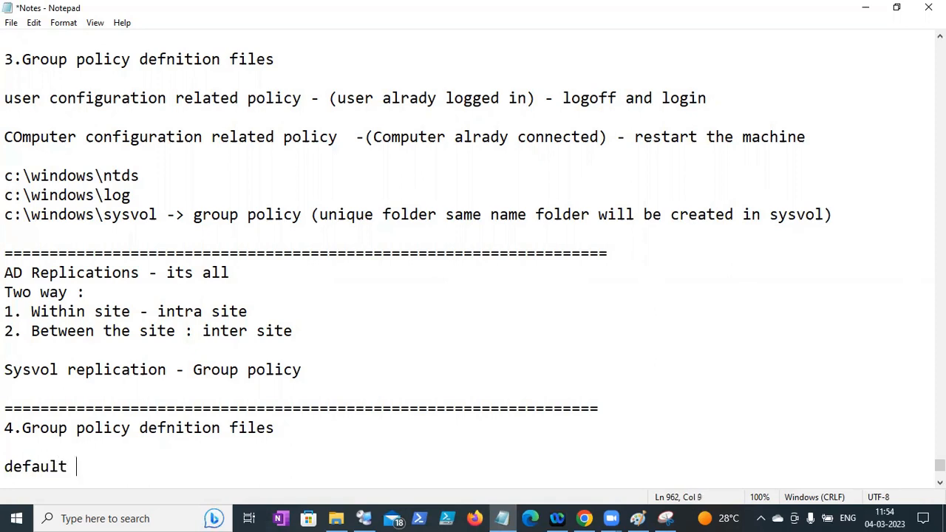
pyautogui.write('t all the Group policy')
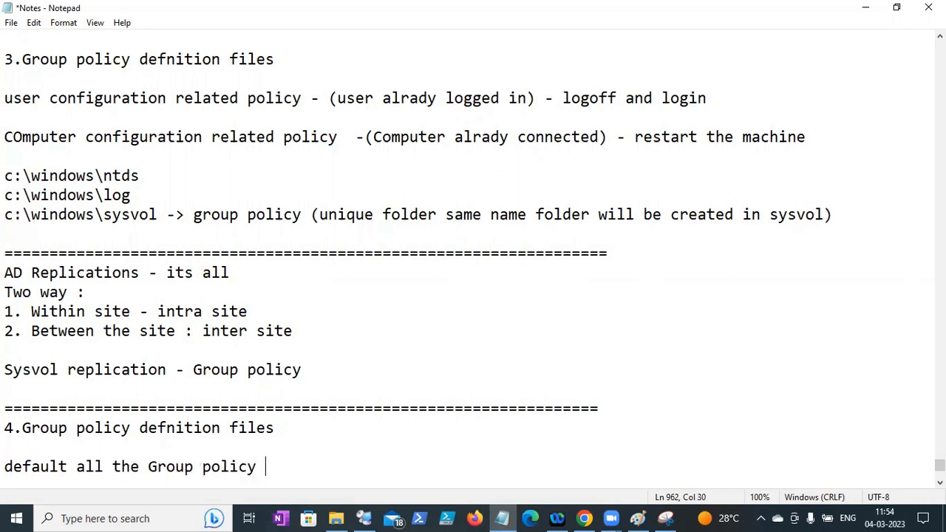
pyautogui.write(' confiiguratio')
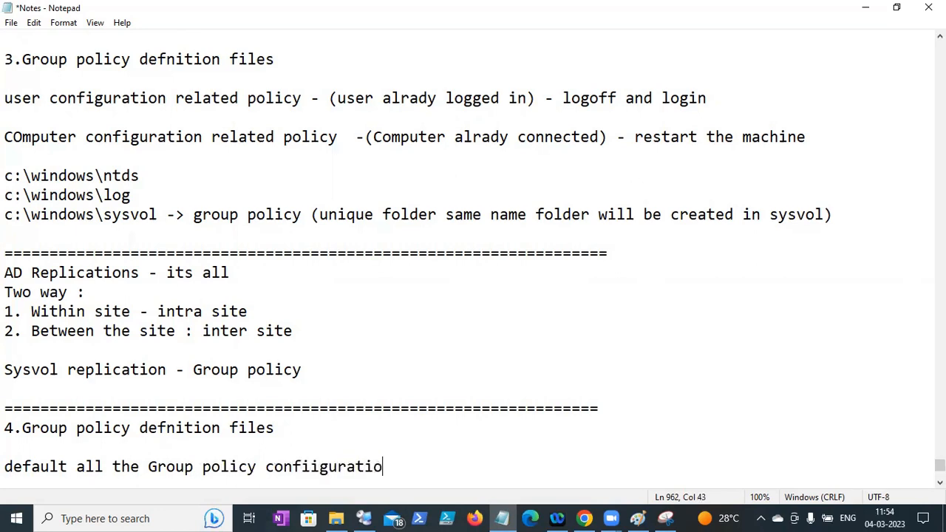
pyautogui.write('n comes from - definiation gile')
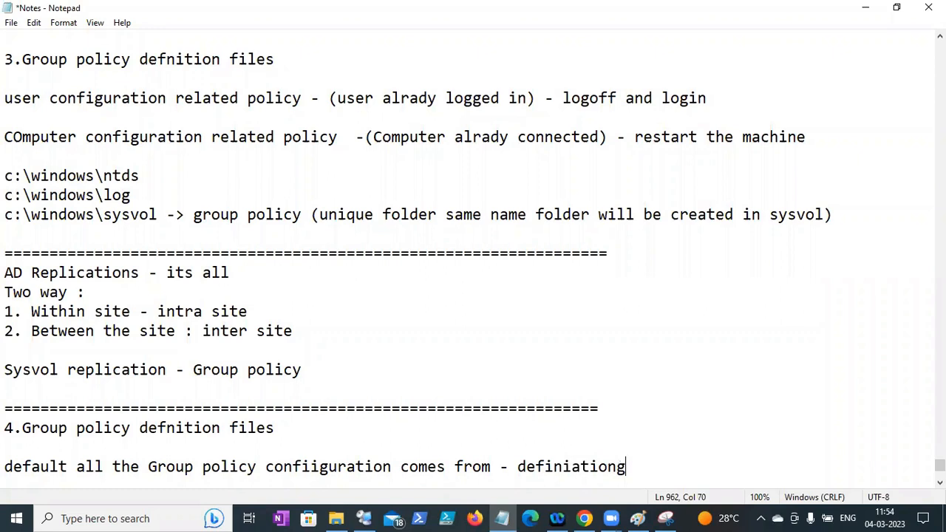
pyautogui.press('BackSpace')
pyautogui.press('BackSpace')
pyautogui.press('BackSpace')
pyautogui.write('file')
# - Add the line 'each DC - c:\windows\policydefinition'
pyautogui.press('Return')
pyautogui.write('c')
pyautogui.press('BackSpace')
pyautogui.write('each DC -')
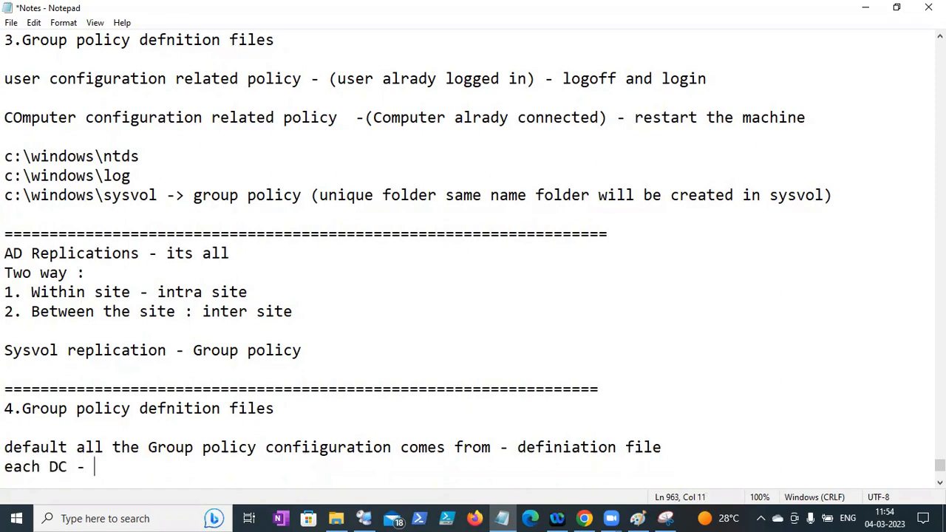
pyautogui.write(' c:\\windows')
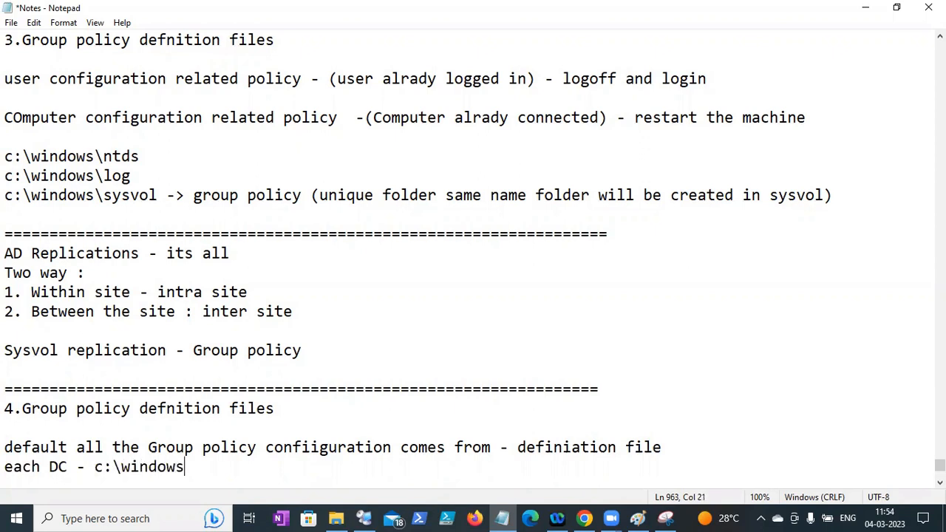
pyautogui.press('BackSpace')
pyautogui.write('\\pol')
pyautogui.press('BackSpace')
pyautogui.press('BackSpace')
pyautogui.press('BackSpace')
pyautogui.write('policy')
pyautogui.press('BackSpace')
pyautogui.write('definition')
# - Add 'Two type of file -' followed by admx and adml lines
pyautogui.press('Return')
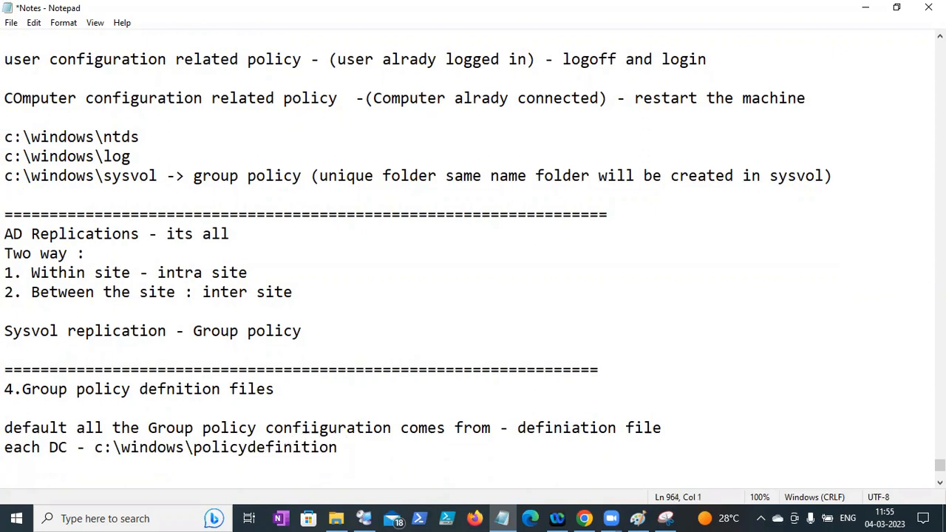
pyautogui.write('to')
pyautogui.press('BackSpace')
pyautogui.press('BackSpace')
pyautogui.write('q')
pyautogui.press('BackSpace')
pyautogui.write('wo type of file -')
pyautogui.press('Return')
pyautogui.write('a')
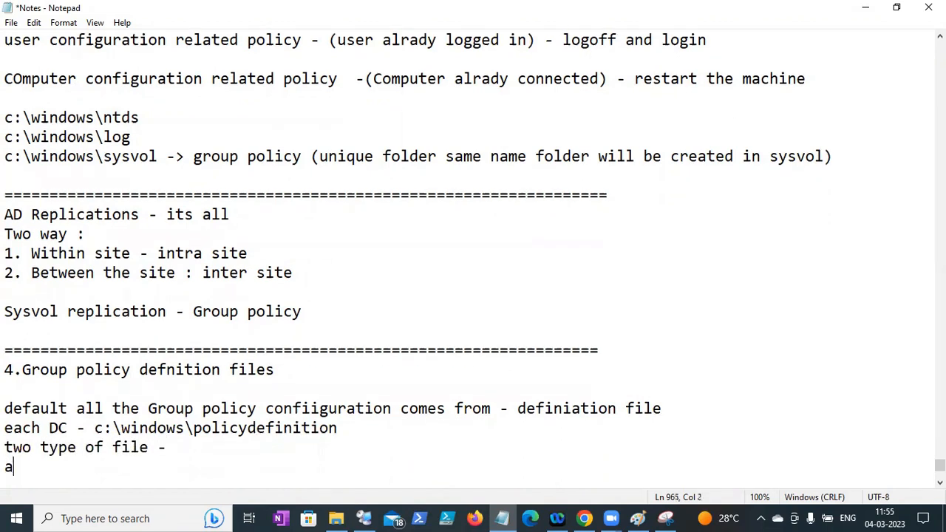
pyautogui.write('dmx')
pyautogui.press('Return')
pyautogui.write('adml')
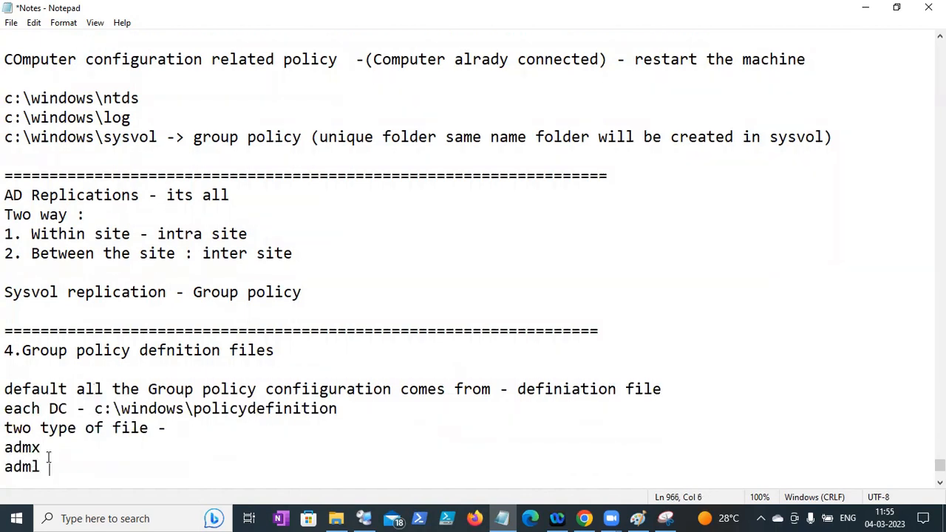
# - Describe admx as configuration file and adml as Language file (EU), then save
pyautogui.click(46, 454)
pyautogui.write('- configurati')
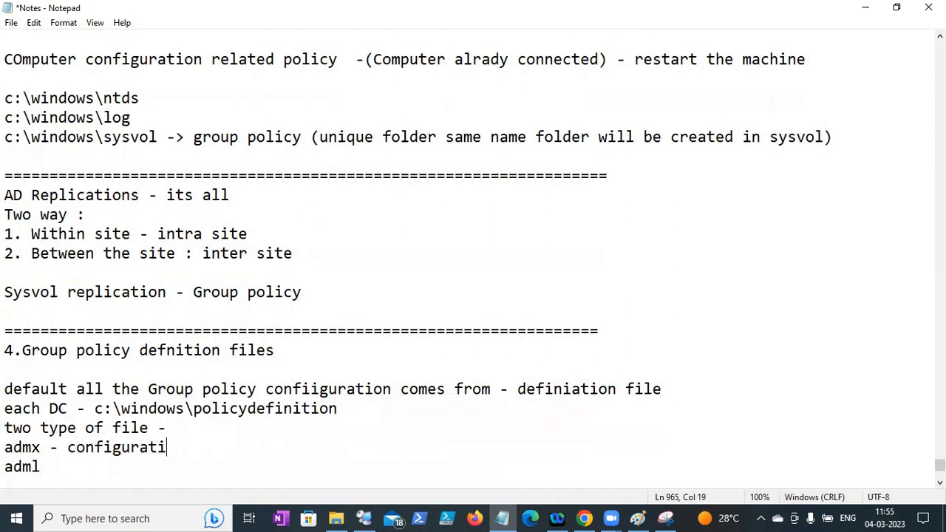
pyautogui.write('on file ')
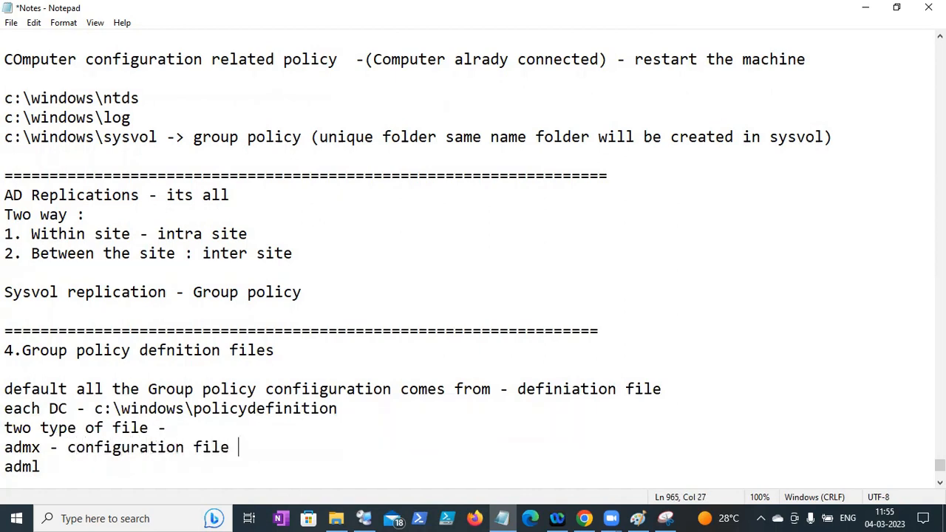
pyautogui.write('aguage file')
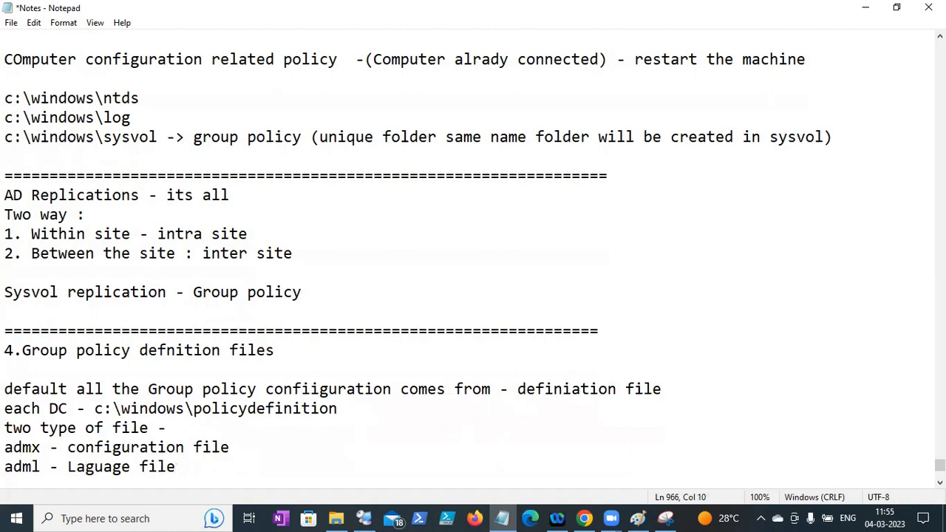
pyautogui.write('n')
pyautogui.click(214, 465)
pyautogui.write('(E')
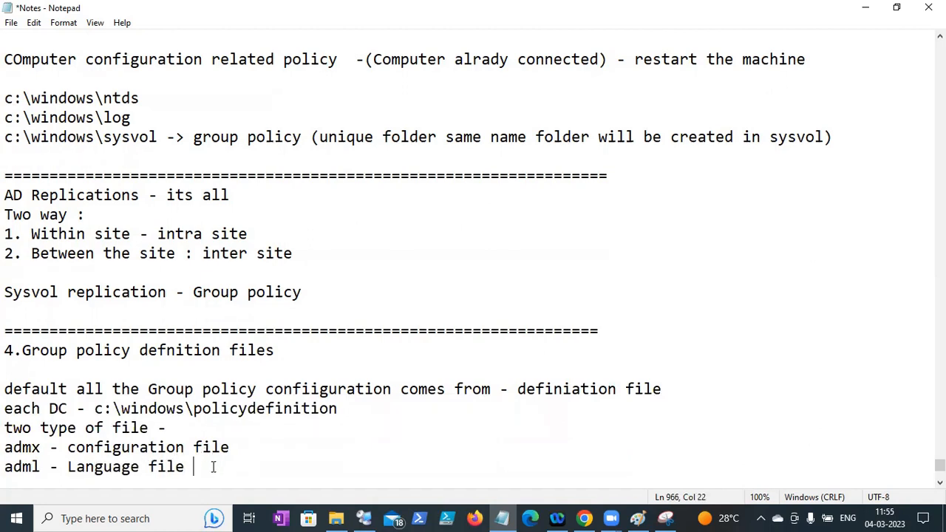
pyautogui.write('U')
pyautogui.press('BackSpace')
pyautogui.write('EU')
pyautogui.click(11, 22)
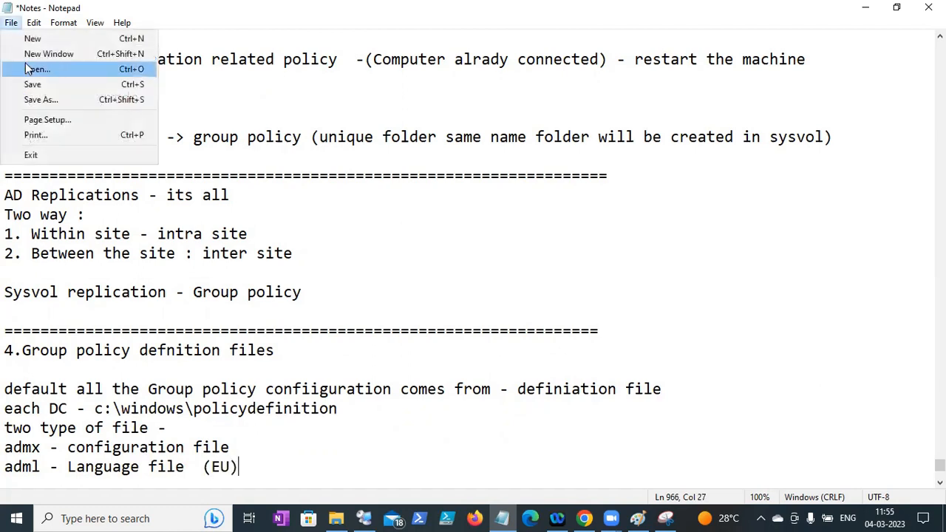
# - Add the line 'We can only default policy configuration :' and save the notes
pyautogui.click(25, 83)
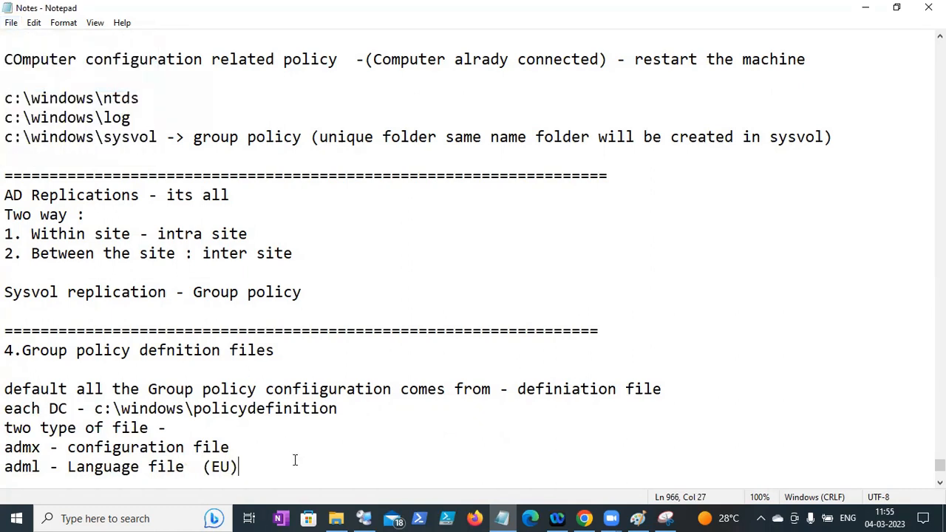
pyautogui.press('Return')
pyautogui.press('Return')
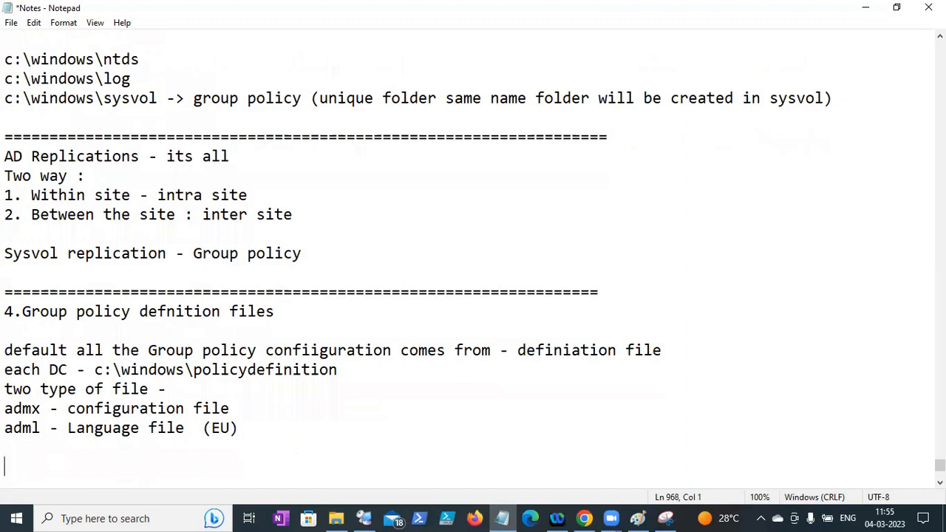
pyautogui.write('We can only default')
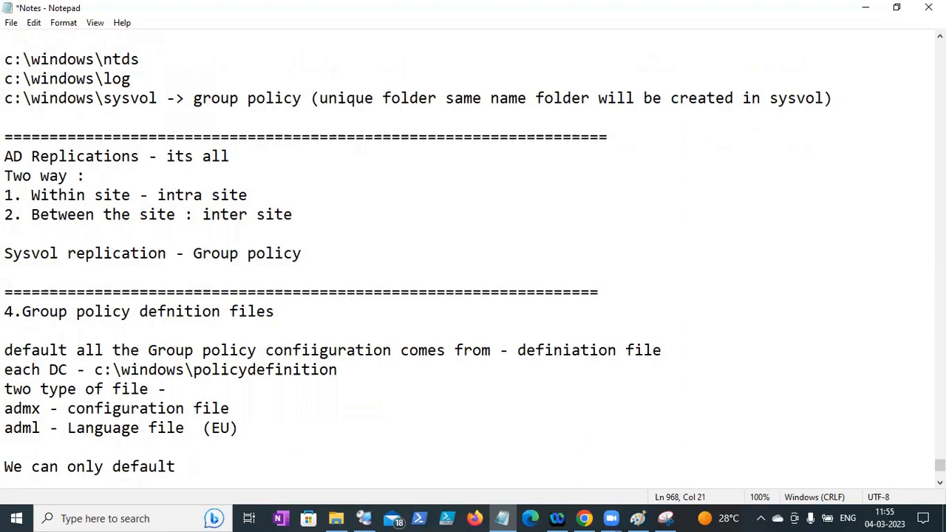
pyautogui.write(' p')
pyautogui.press('BackSpace')
pyautogui.write('policy configut')
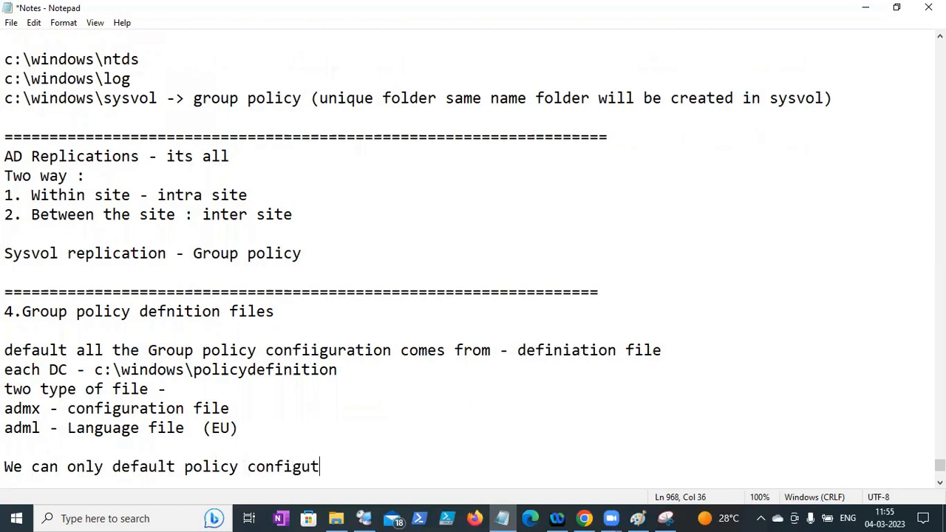
pyautogui.press('BackSpace')
pyautogui.write('ration ')
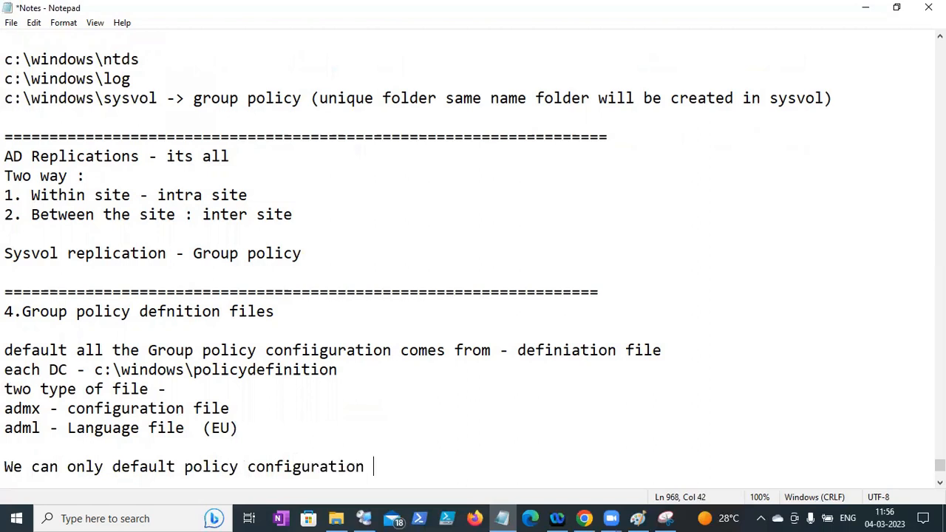
pyautogui.write(':')
pyautogui.press('Return')
pyautogui.press('Return')
pyautogui.press('Return')
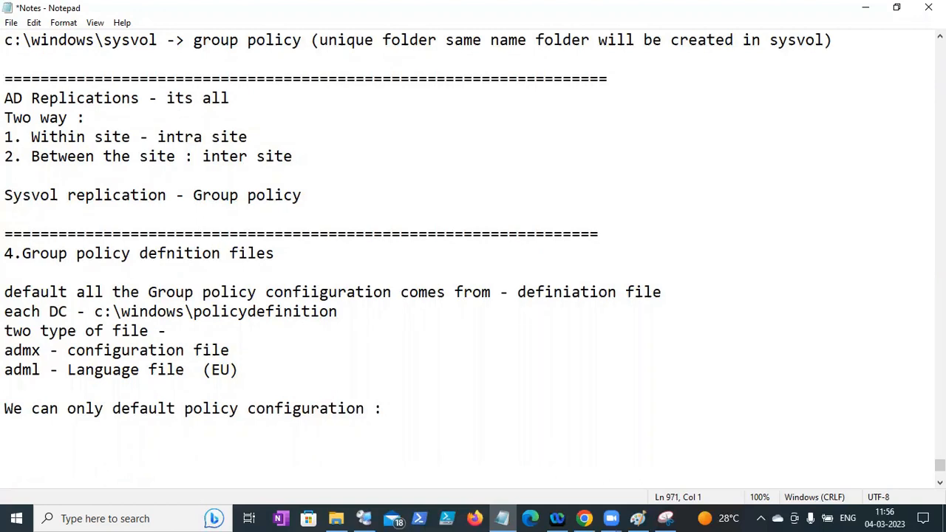
pyautogui.click(11, 22)
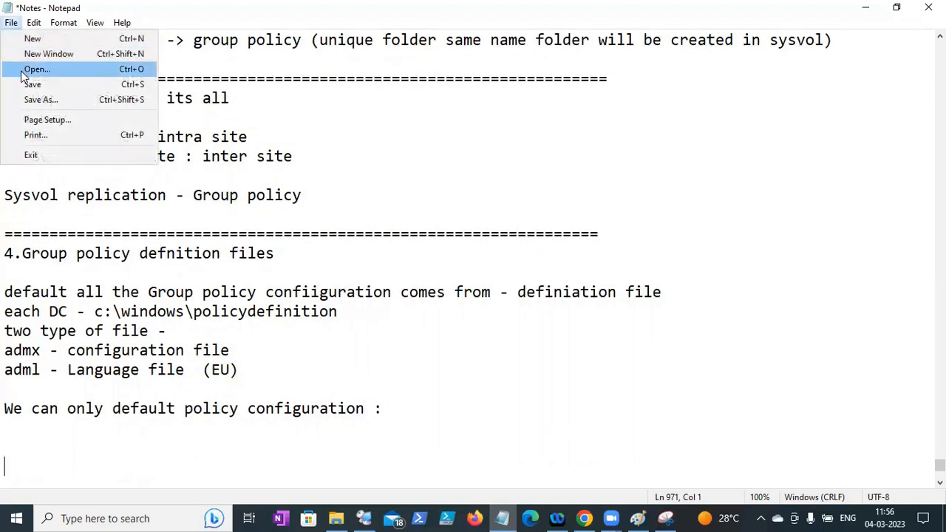
pyautogui.click(26, 87)
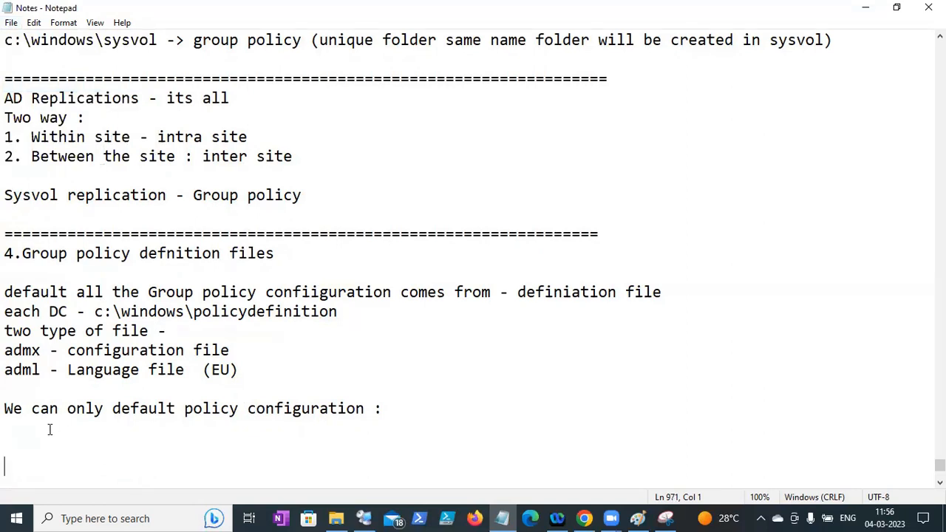
# - Note that specific policy definition files must be downloaded for Chrome-related policies
pyautogui.write('You mu')
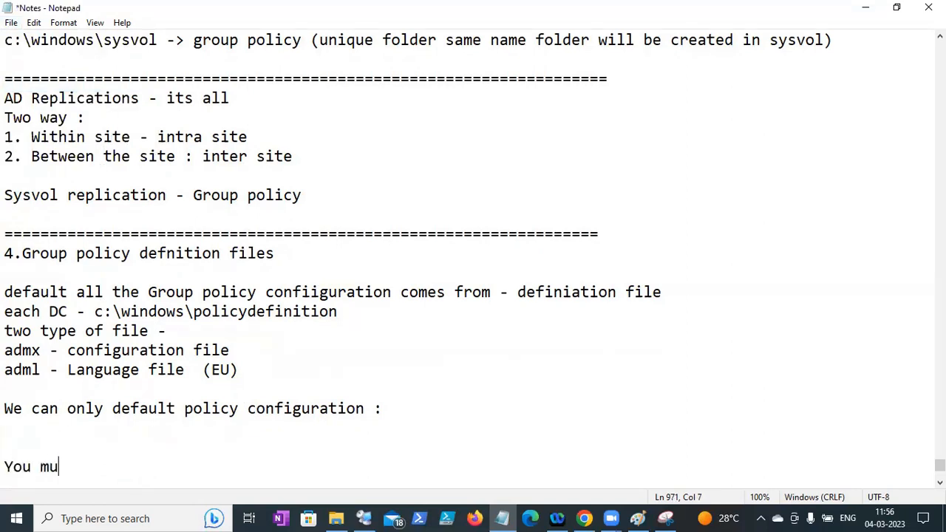
pyautogui.write('st download :')
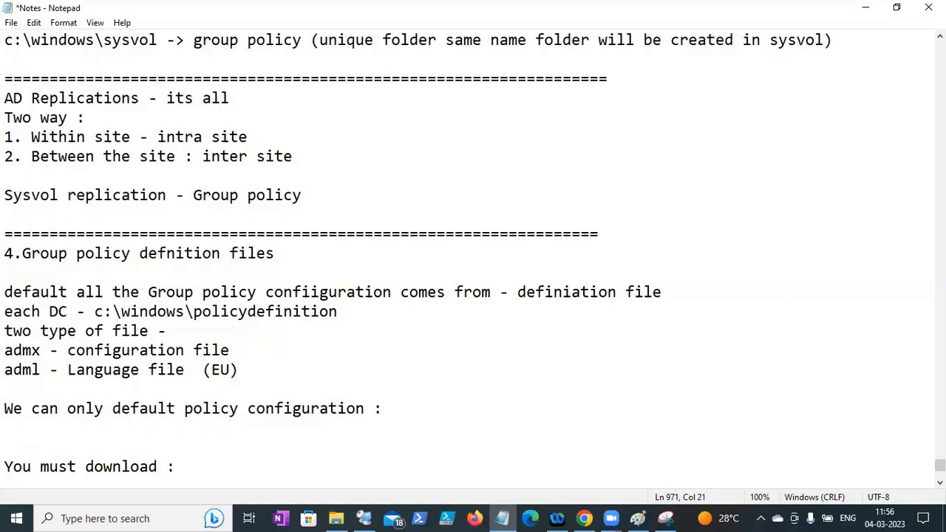
pyautogui.write(' specifiic')
pyautogui.press('BackSpace')
pyautogui.press('BackSpace')
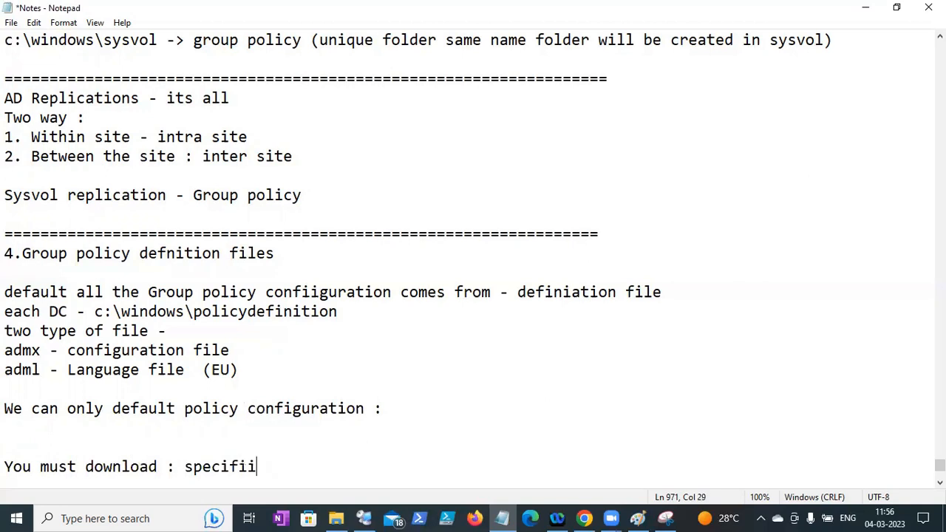
pyautogui.press('BackSpace')
pyautogui.write('c required ')
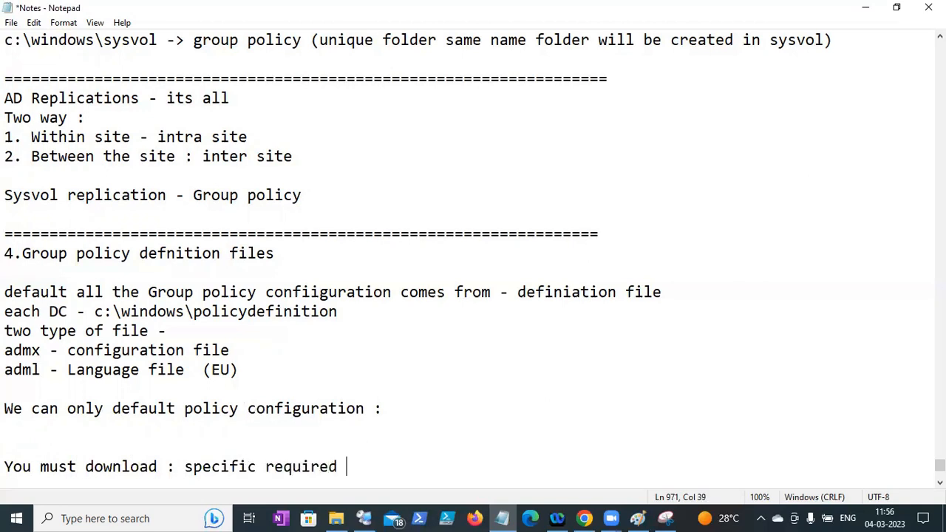
pyautogui.write('policy ')
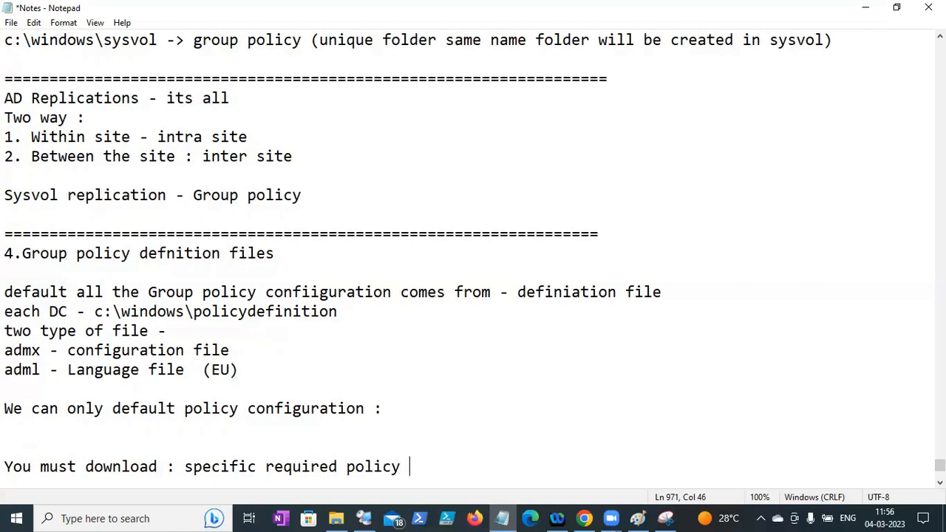
pyautogui.write('defniat')
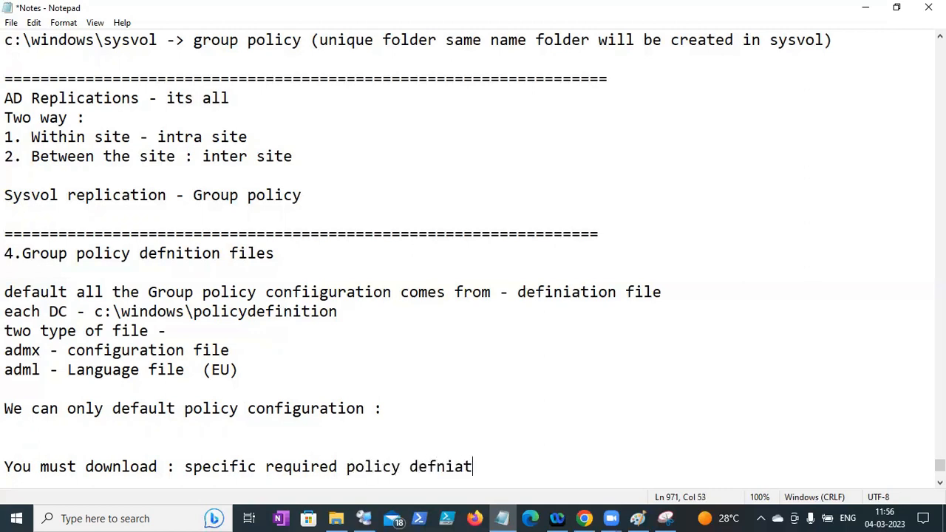
pyautogui.write('ion file')
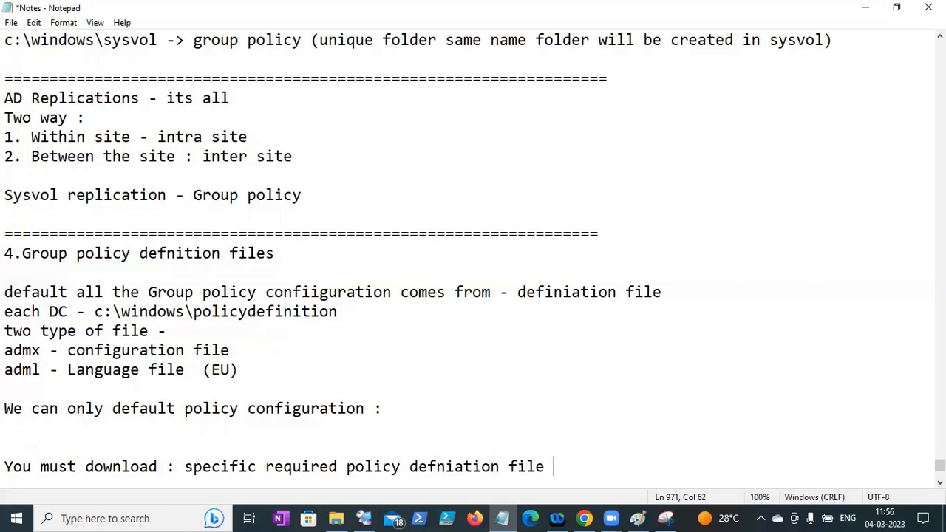
pyautogui.press('Return')
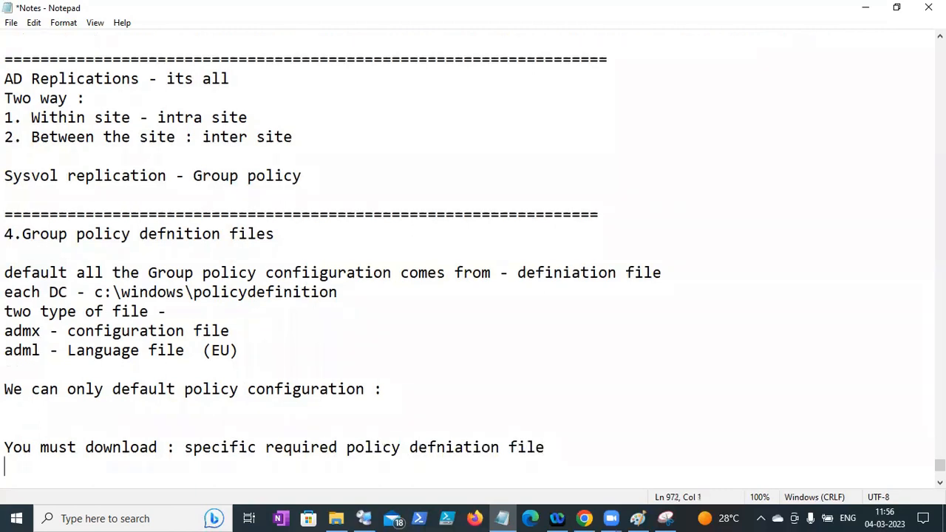
pyautogui.write('Chrome')
pyautogui.press('BackSpace')
pyautogui.press('BackSpace')
pyautogui.write('e -related')
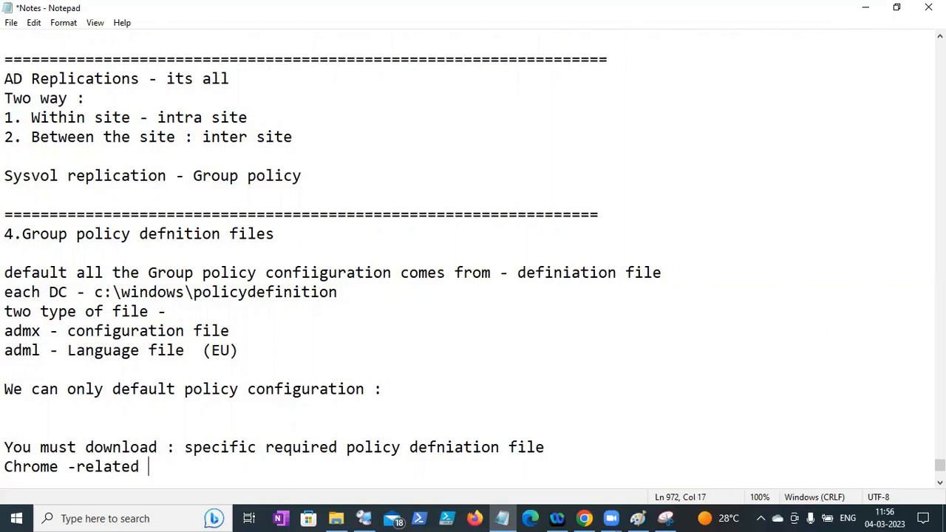
pyautogui.write(' POlicy ')
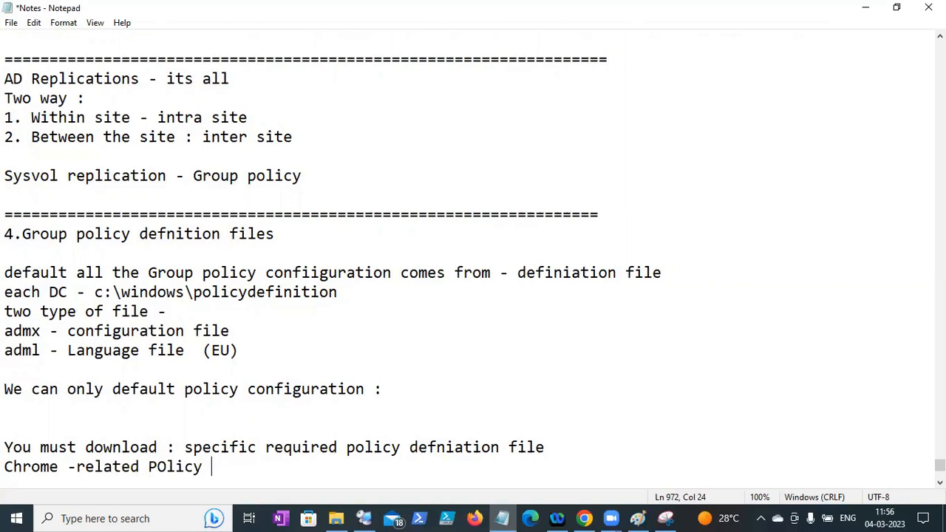
pyautogui.write('need i')
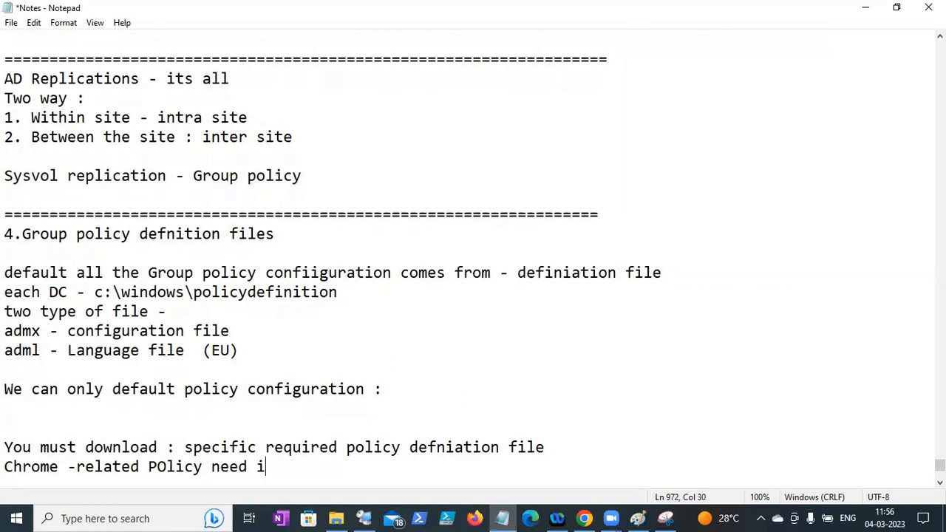
pyautogui.write('mplement')
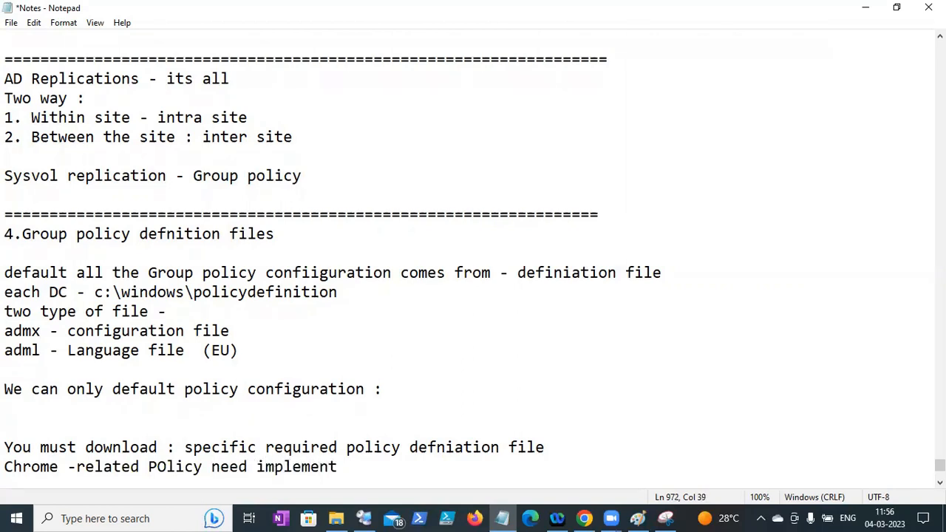
pyautogui.click(364, 518)
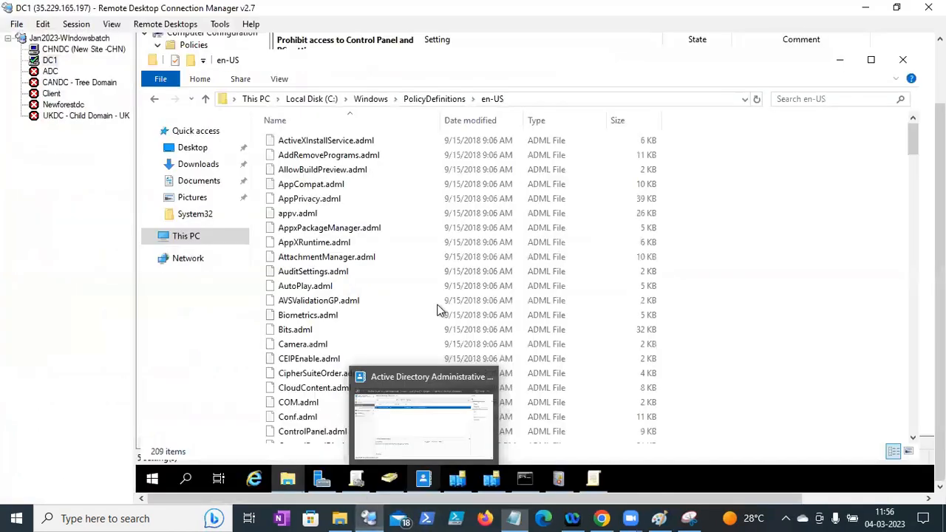
# - Bring the Group Policy editor forward and widen its policy tree pane
pyautogui.click(591, 482)
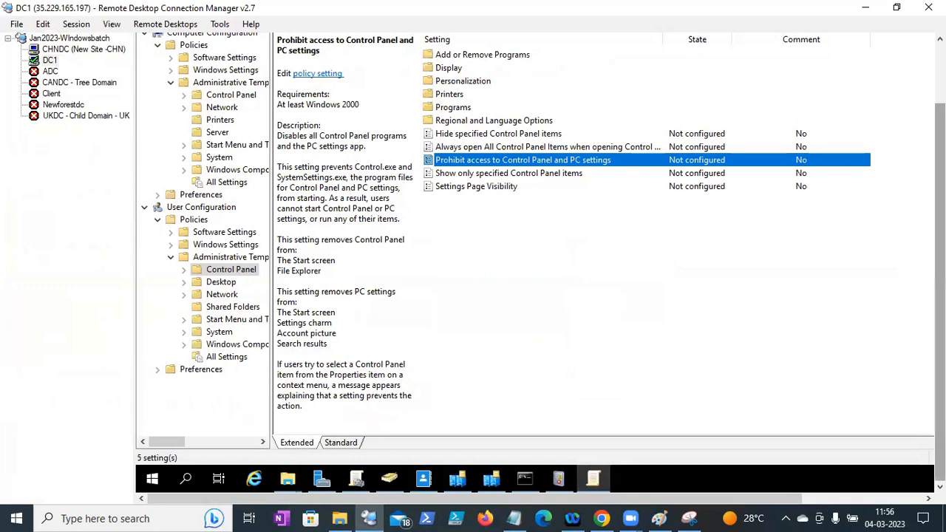
pyautogui.moveTo(940, 244); pyautogui.dragTo(940, 162)
pyautogui.moveTo(271, 190); pyautogui.dragTo(372, 187)
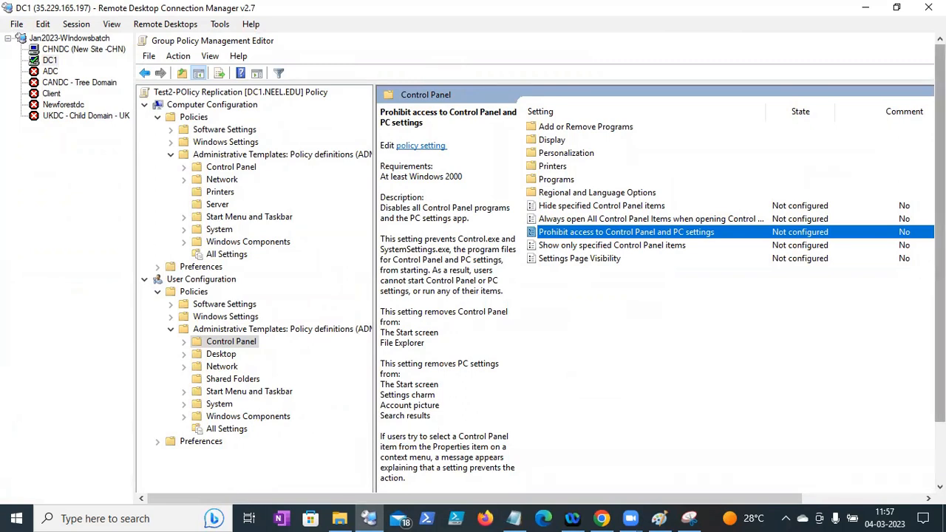
pyautogui.moveTo(939, 274); pyautogui.dragTo(939, 332)
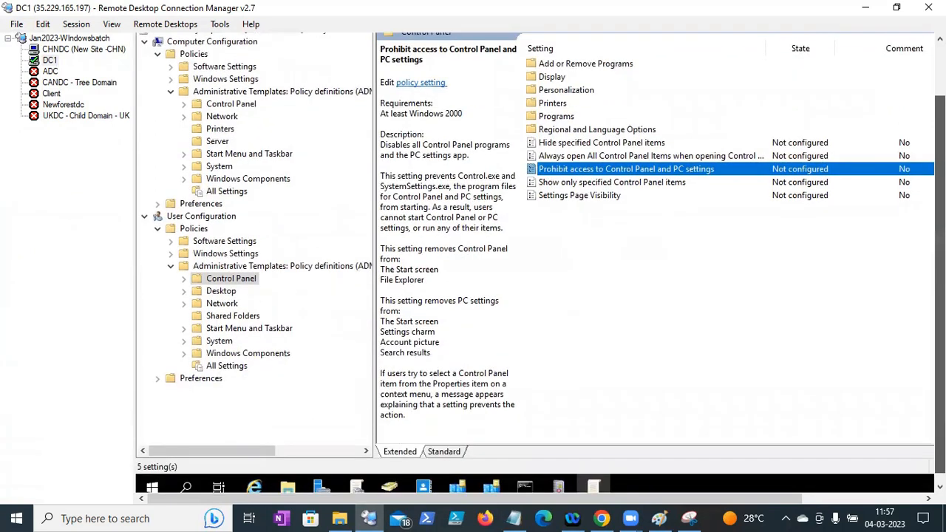
# - Save the Notes file in Notepad and start a fresh line below
pyautogui.click(513, 518)
pyautogui.click(11, 22)
pyautogui.click(25, 83)
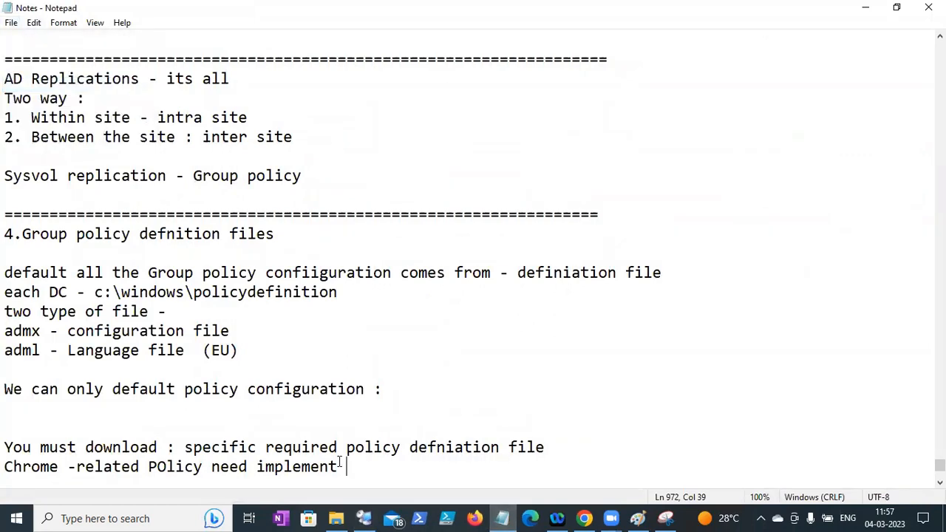
pyautogui.click(369, 476)
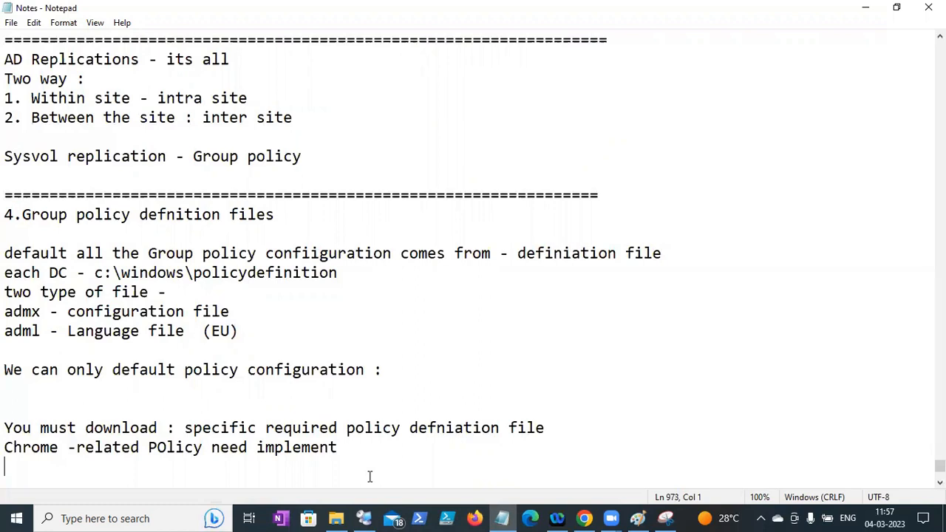
# - Bring the Notes file in Notepad back to the front
pyautogui.click(365, 518)
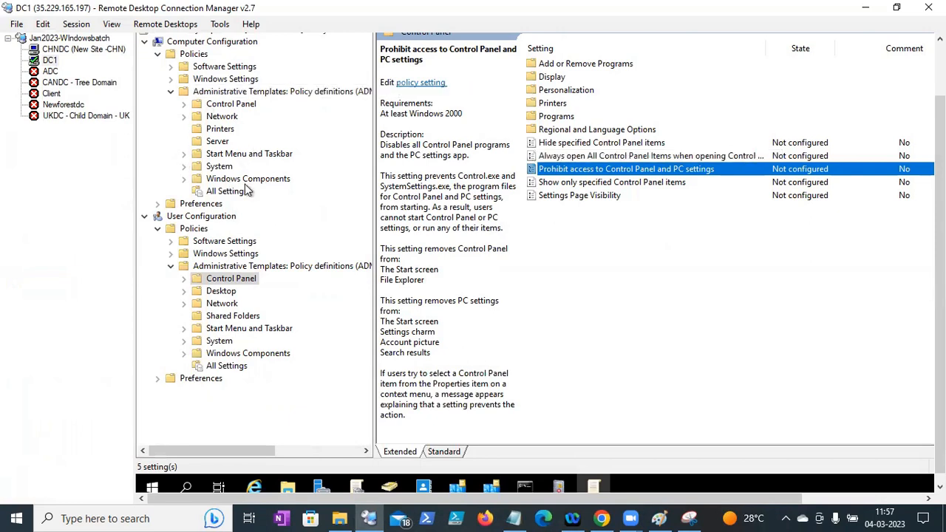
pyautogui.moveTo(940, 206); pyautogui.dragTo(940, 147)
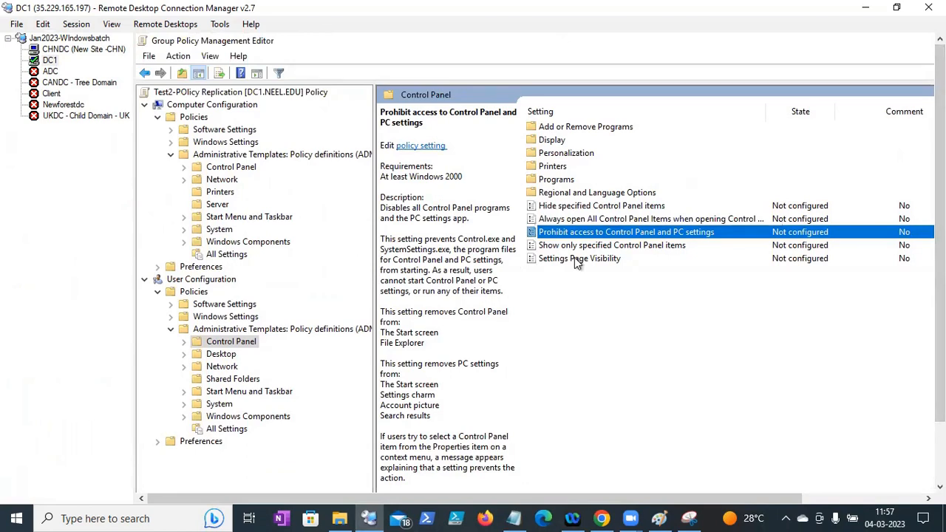
pyautogui.moveTo(940, 185); pyautogui.dragTo(940, 241)
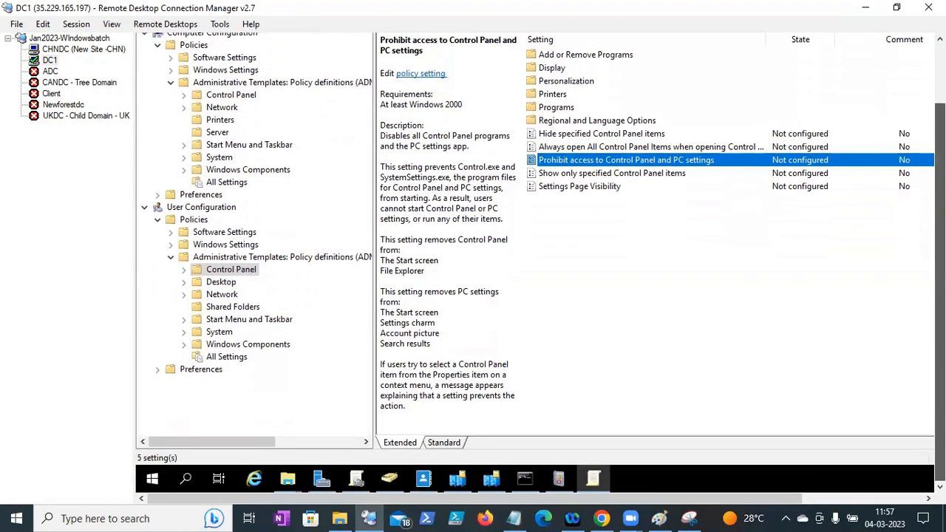
pyautogui.click(601, 518)
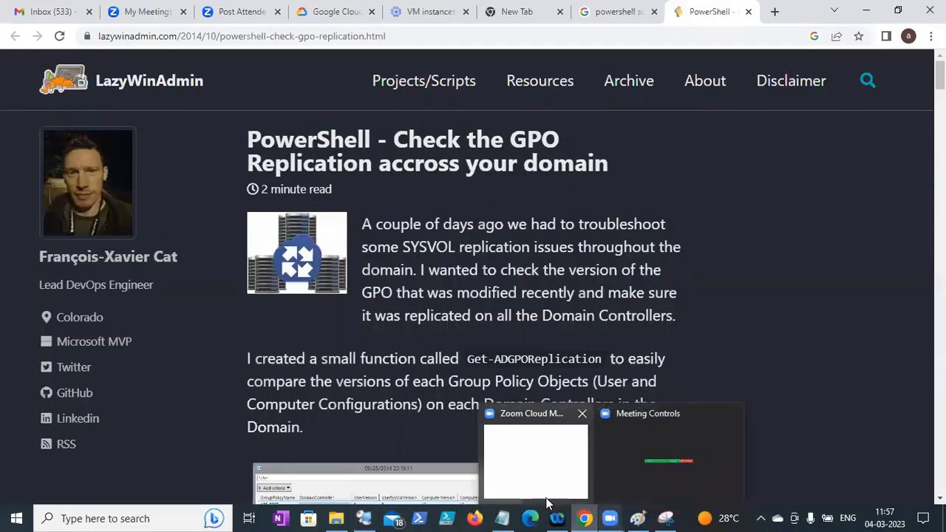
pyautogui.click(364, 518)
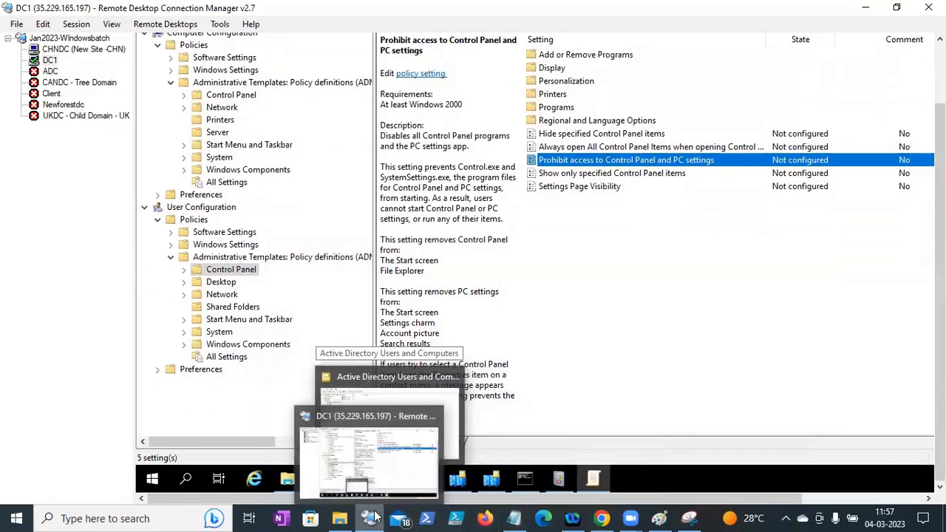
pyautogui.click(514, 518)
# - Add the note 'Third party application ->vendor must be provided (Adml and ADMX file)'
pyautogui.press('Return')
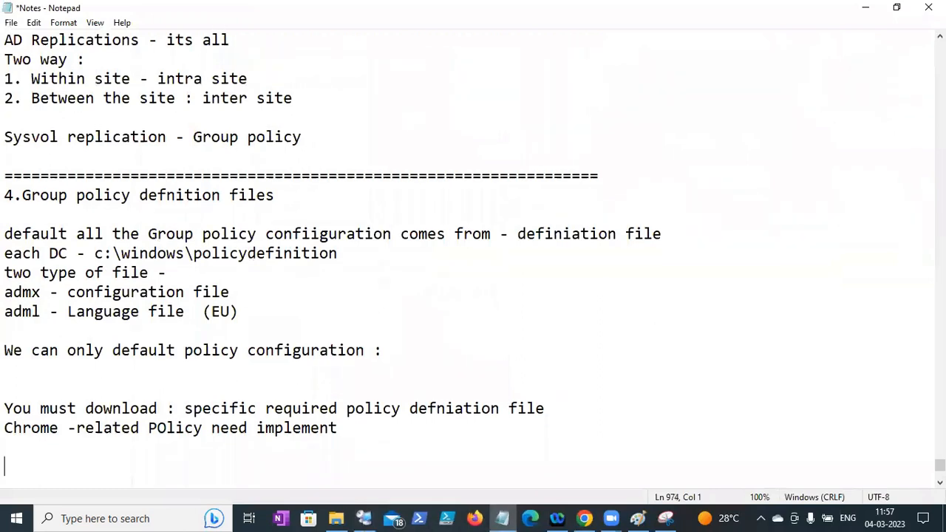
pyautogui.write('Third pory')
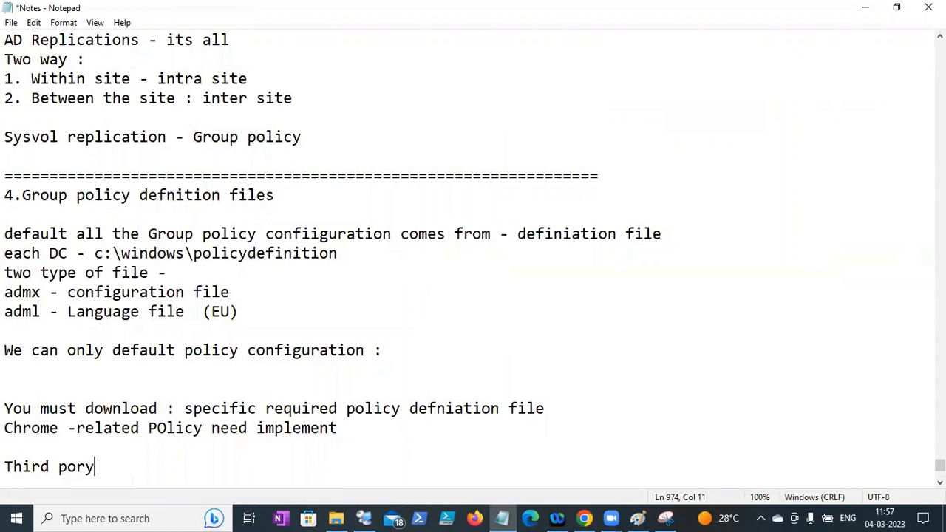
pyautogui.press('BackSpace')
pyautogui.press('BackSpace')
pyautogui.write('aerr')
pyautogui.press('BackSpace')
pyautogui.press('BackSpace')
pyautogui.press('BackSpace')
pyautogui.write('rty app')
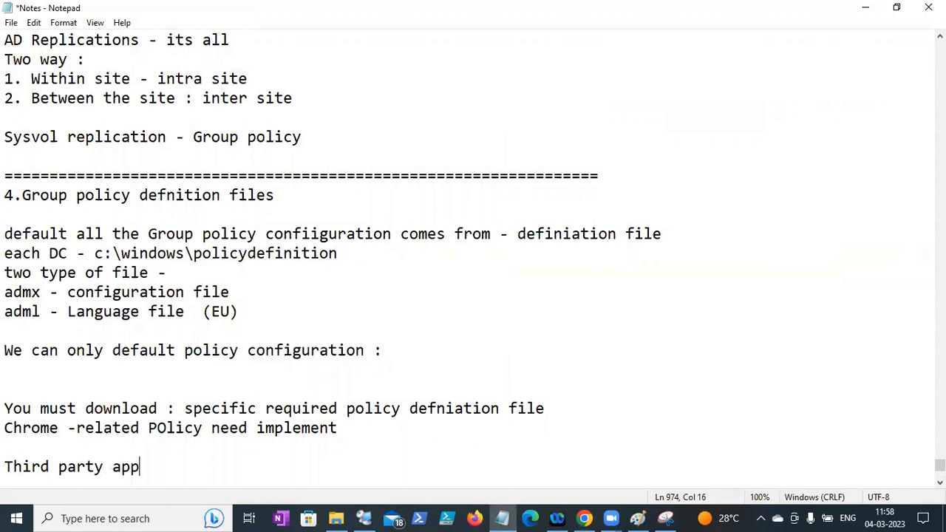
pyautogui.write('liation')
pyautogui.press('BackSpace')
pyautogui.press('BackSpace')
pyautogui.press('BackSpace')
pyautogui.press('BackSpace')
pyautogui.press('BackSpace')
pyautogui.press('BackSpace')
pyautogui.write('cation ->vebn')
pyautogui.press('BackSpace')
pyautogui.write('n')
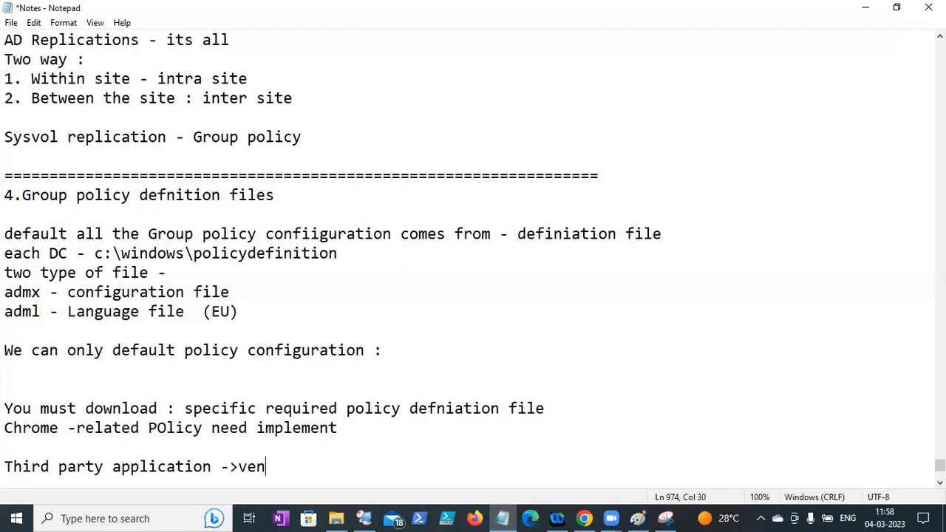
pyautogui.write('dor must be pro')
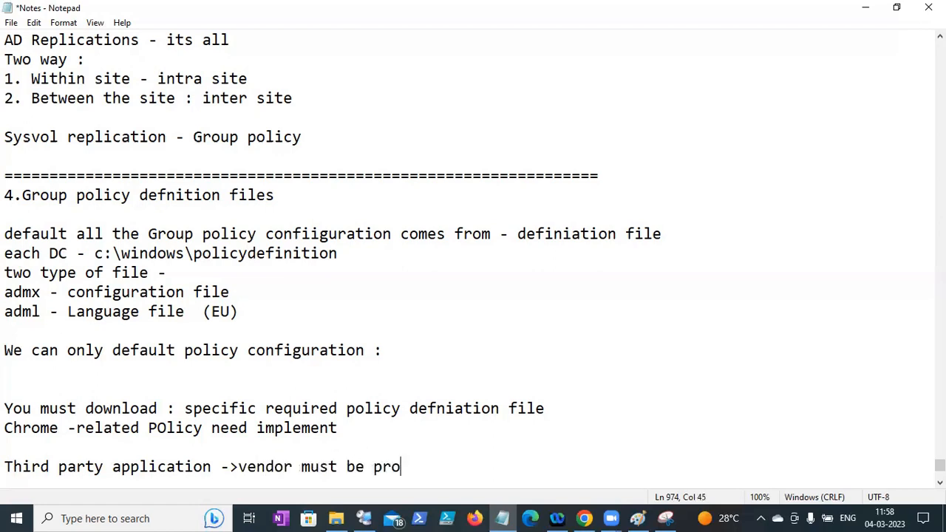
pyautogui.write('vided')
pyautogui.write('(A')
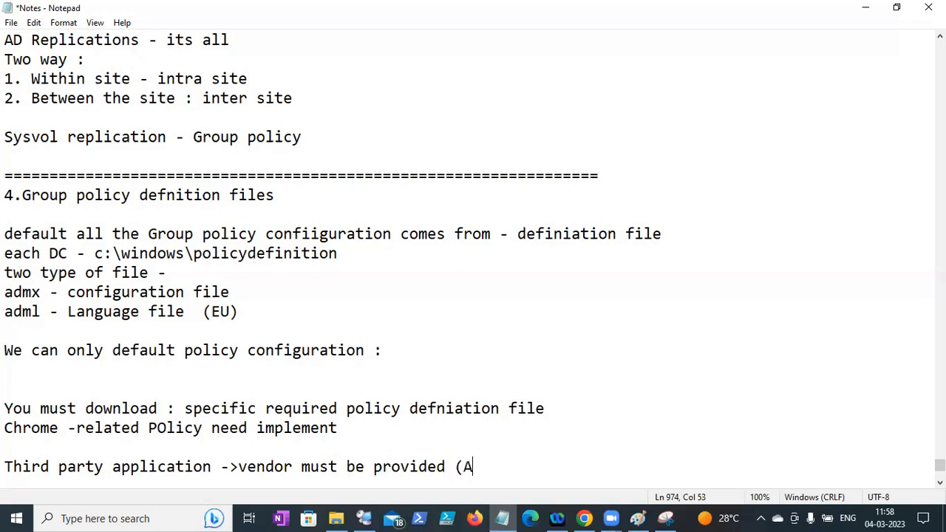
pyautogui.write('dml abd')
pyautogui.press('BackSpace')
pyautogui.press('BackSpace')
pyautogui.press('BackSpace')
pyautogui.write('nd ADMX')
pyautogui.press('BackSpace')
pyautogui.write('X file(')
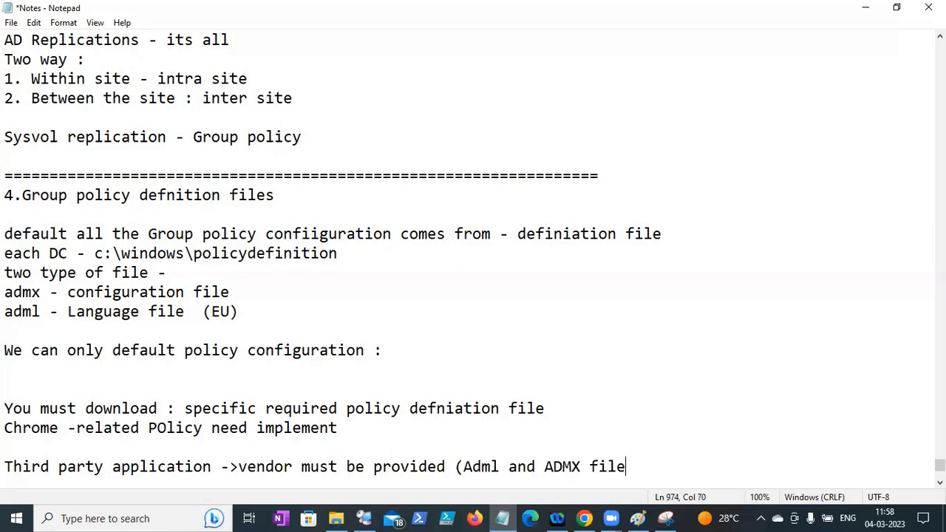
pyautogui.press('Return')
pyautogui.press('BackSpace')
pyautogui.press('BackSpace')
pyautogui.write(')')
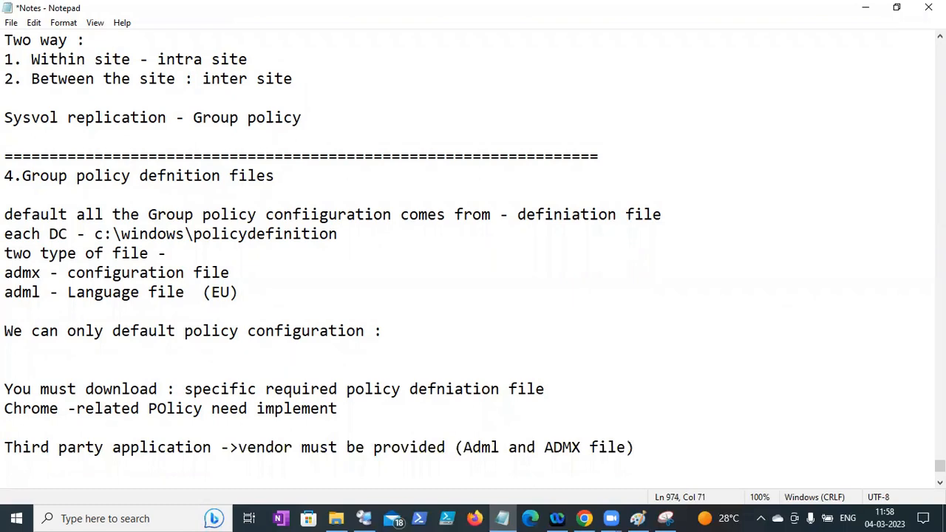
# - Add a line below: 'or must be available in google to download'
pyautogui.moveTo(44, 447); pyautogui.dragTo(229, 447)
pyautogui.click(285, 447)
pyautogui.moveTo(458, 447); pyautogui.dragTo(591, 447)
pyautogui.click(651, 447)
pyautogui.press('Return')
pyautogui.write('we can')
pyautogui.press('BackSpace')
pyautogui.press('BackSpace')
pyautogui.press('BackSpace')
pyautogui.press('BackSpace')
pyautogui.press('BackSpace')
pyautogui.press('BackSpace')
pyautogui.write('or must be available')
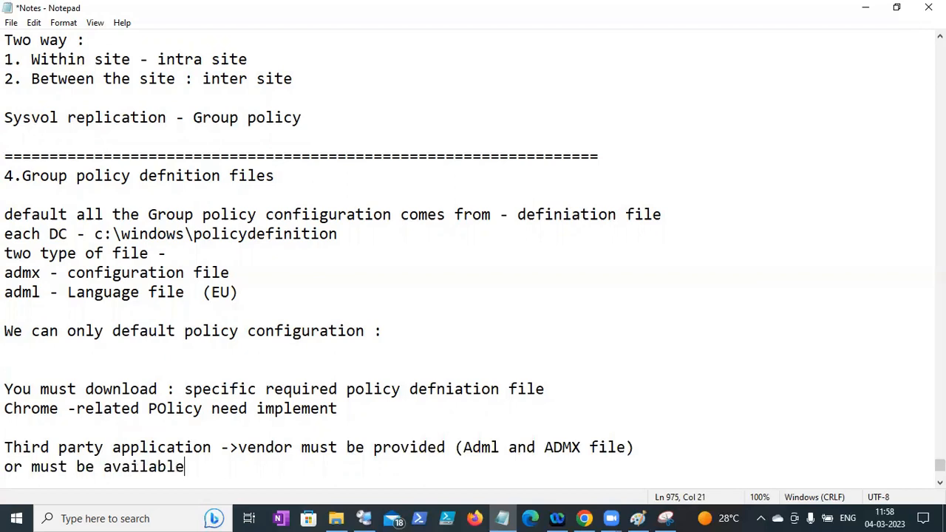
pyautogui.write(' in go')
pyautogui.write('od to')
pyautogui.press('BackSpace')
pyautogui.press('BackSpace')
pyautogui.press('BackSpace')
pyautogui.press('BackSpace')
pyautogui.write('gle to download')
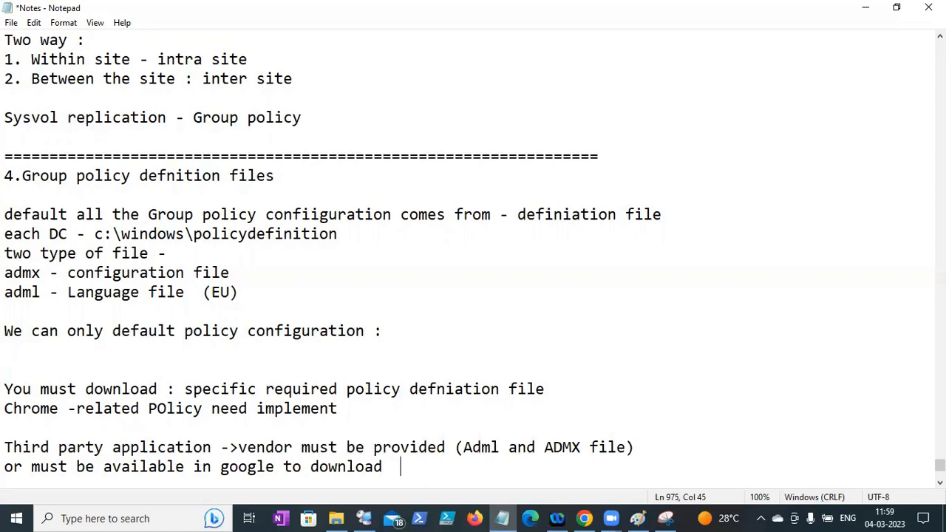
# - Save the notes file and highlight the vendor requirement lines for review
pyautogui.click(11, 22)
pyautogui.click(28, 84)
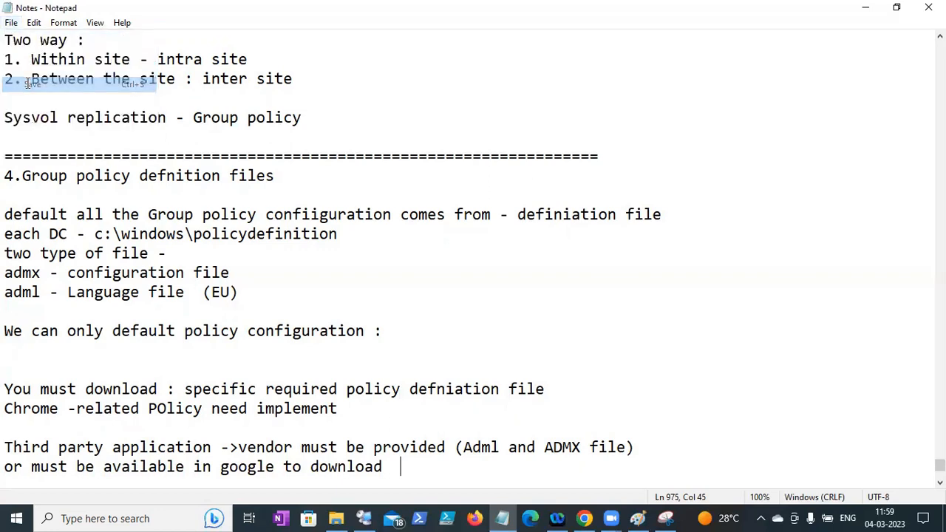
pyautogui.moveTo(391, 462); pyautogui.dragTo(275, 448)
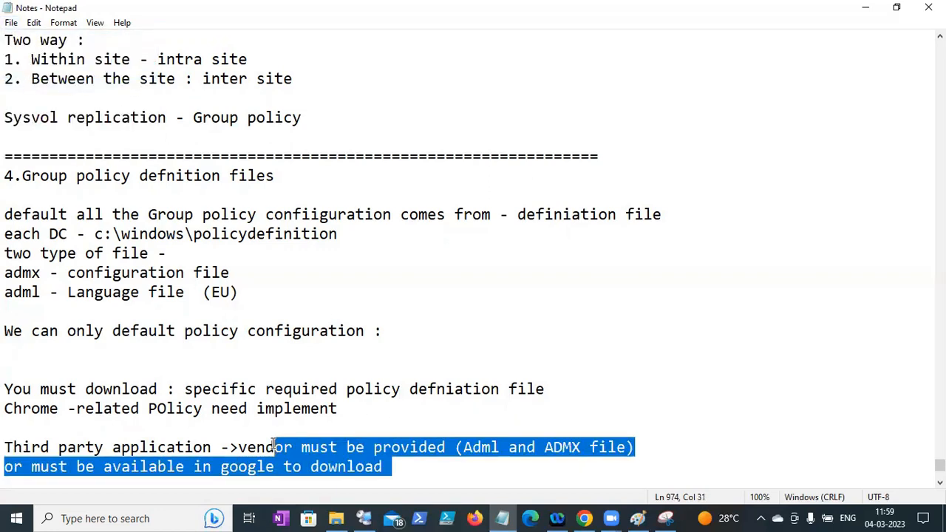
pyautogui.click(422, 460)
pyautogui.moveTo(490, 448); pyautogui.dragTo(526, 453)
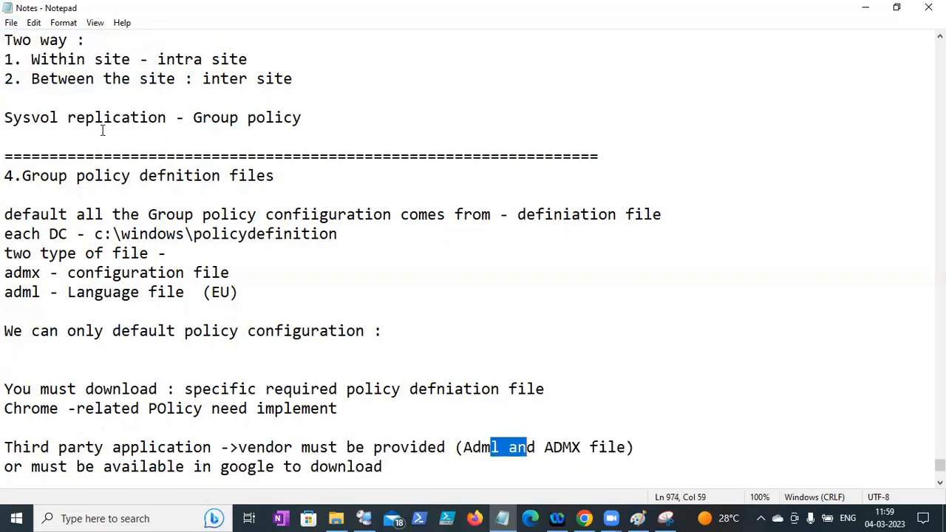
pyautogui.click(11, 22)
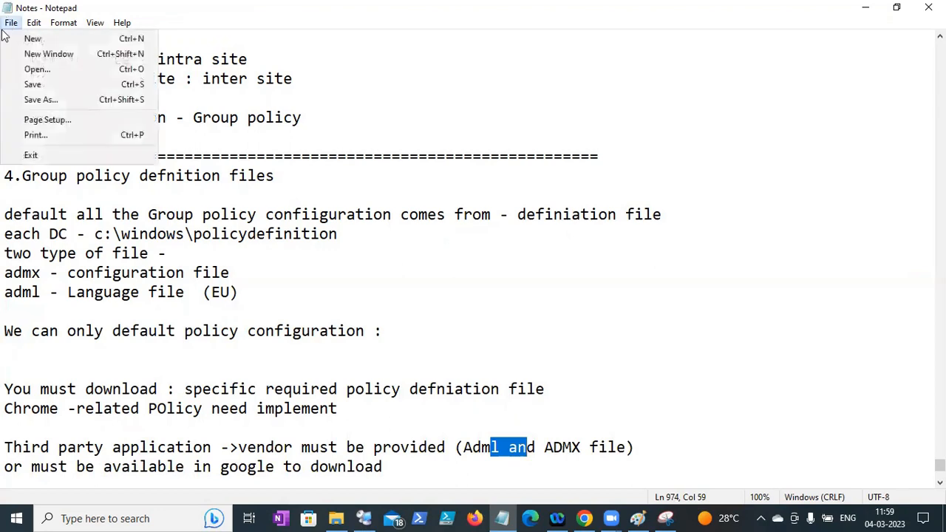
pyautogui.click(32, 84)
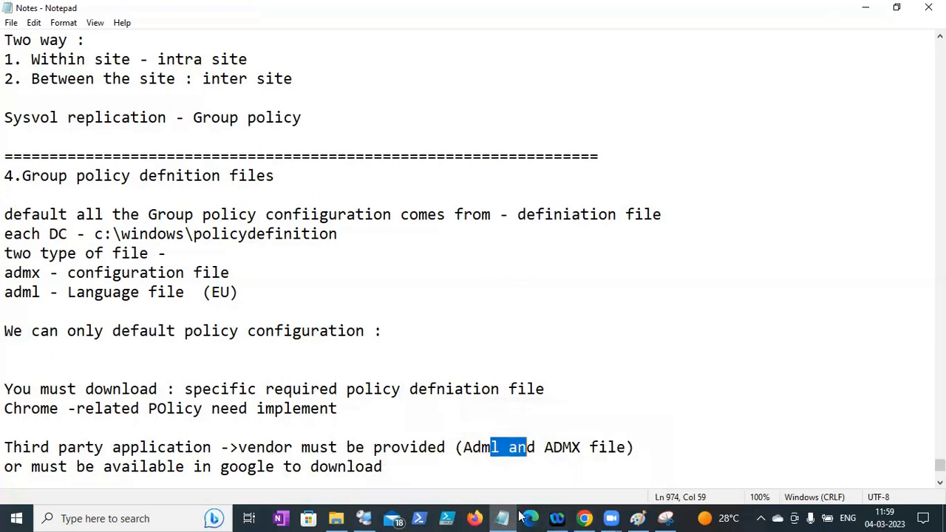
pyautogui.moveTo(8, 390); pyautogui.dragTo(133, 388)
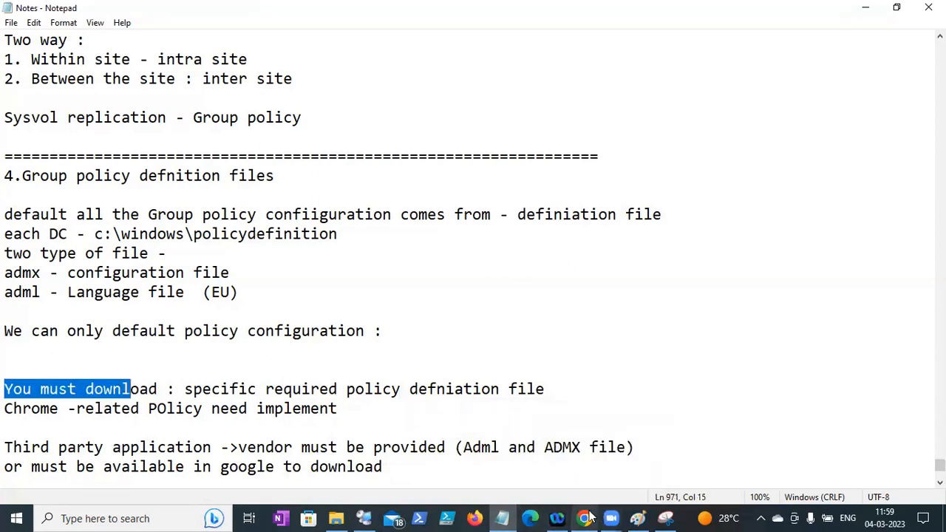
# - Search Google for 'chrome admx templates' in a new Chrome tab
pyautogui.click(584, 518)
pyautogui.hotkey('ctrl', 't')
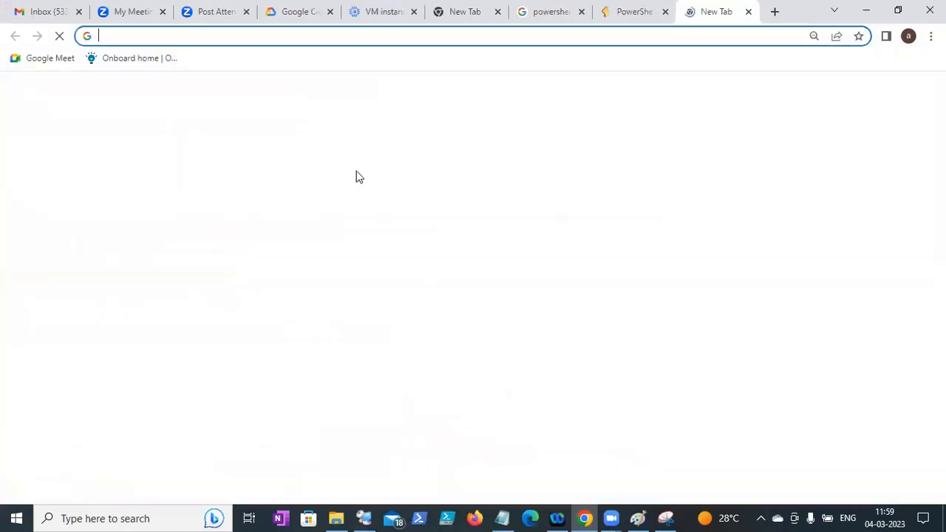
pyautogui.click(335, 268)
pyautogui.write('ch')
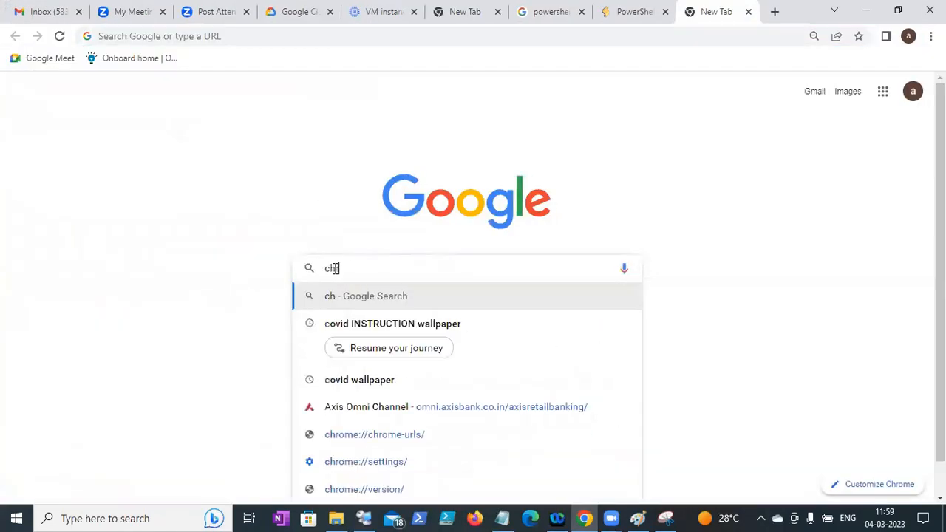
pyautogui.write('rome admz')
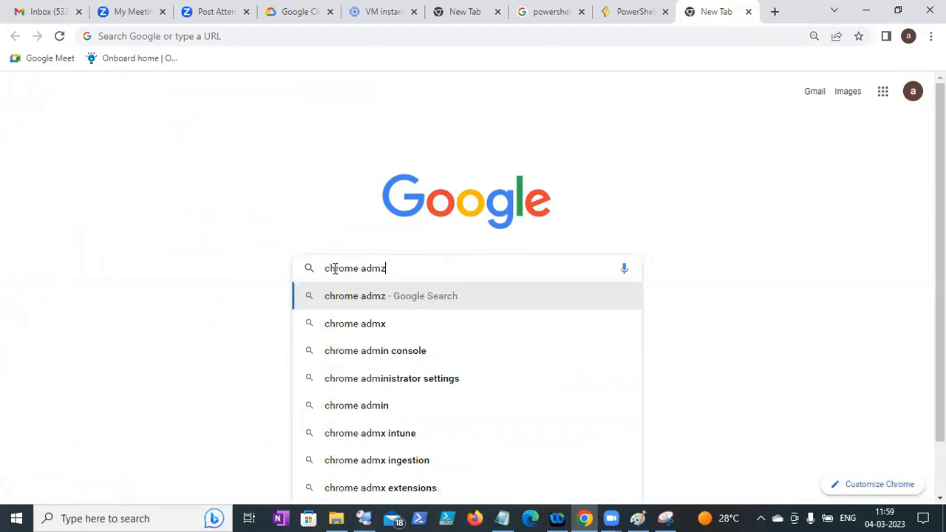
pyautogui.press('Down')
pyautogui.press('Down')
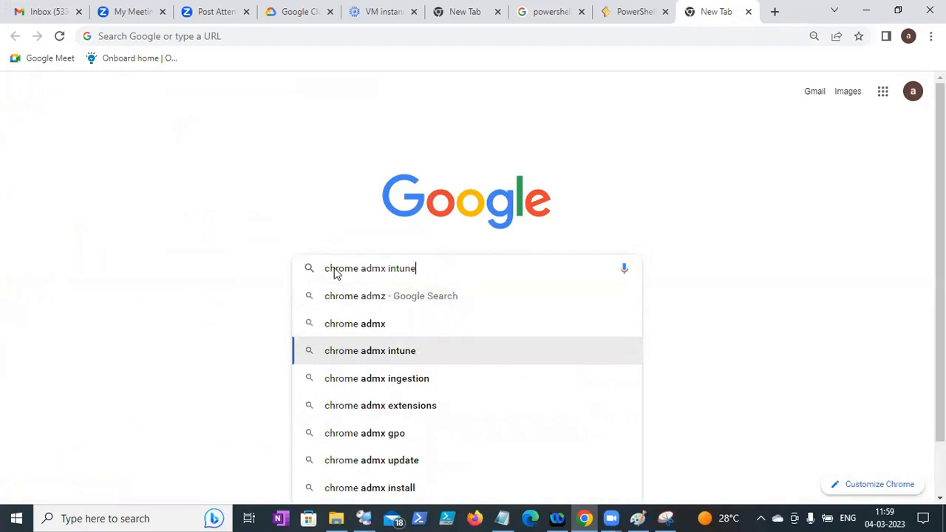
pyautogui.press('BackSpace')
pyautogui.press('BackSpace')
pyautogui.press('BackSpace')
pyautogui.press('BackSpace')
pyautogui.press('BackSpace')
pyautogui.press('BackSpace')
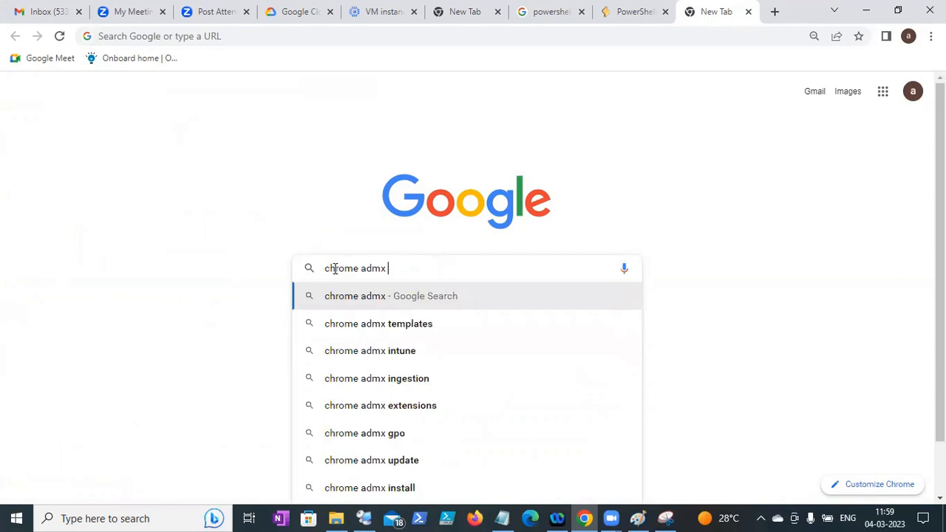
pyautogui.press('Down')
pyautogui.press('Return')
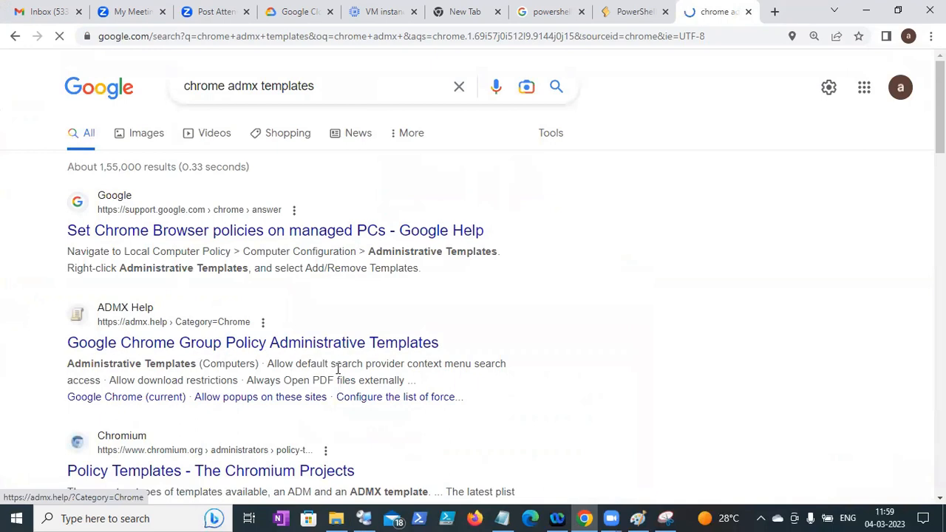
# - Skim the itechguides Chrome ADMX article, then return to the top of the results
pyautogui.scroll(-4, 473, 296)
pyautogui.scroll(-5, 473, 295)
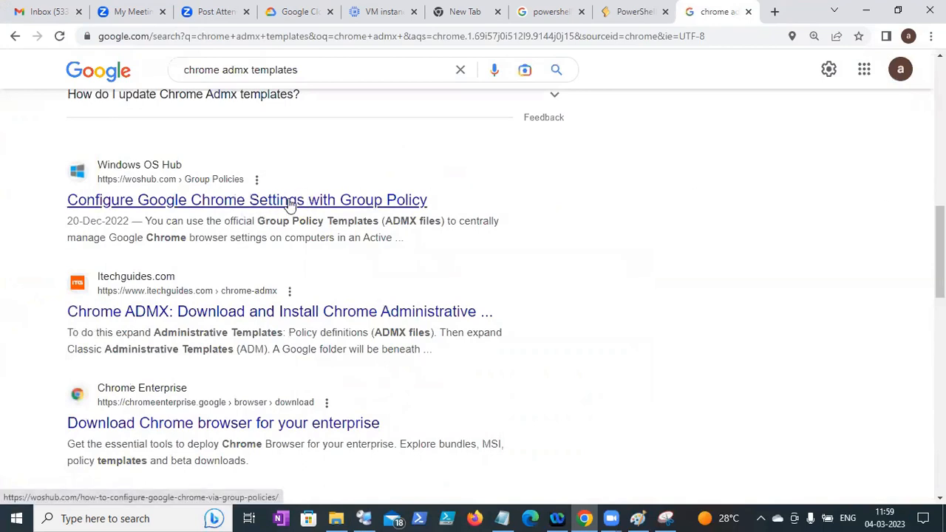
pyautogui.click(268, 311)
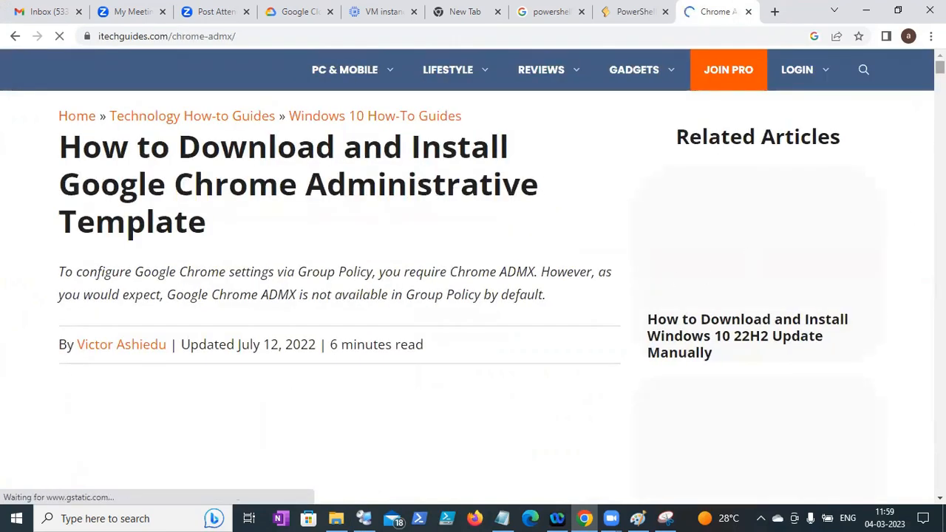
pyautogui.scroll(-6, 472, 274)
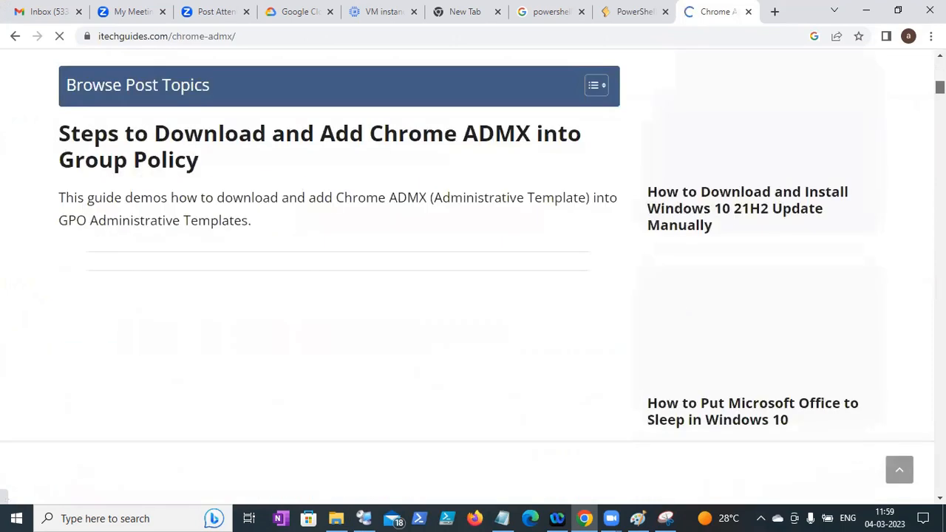
pyautogui.scroll(-4, 472, 273)
pyautogui.moveTo(940, 104); pyautogui.dragTo(939, 66)
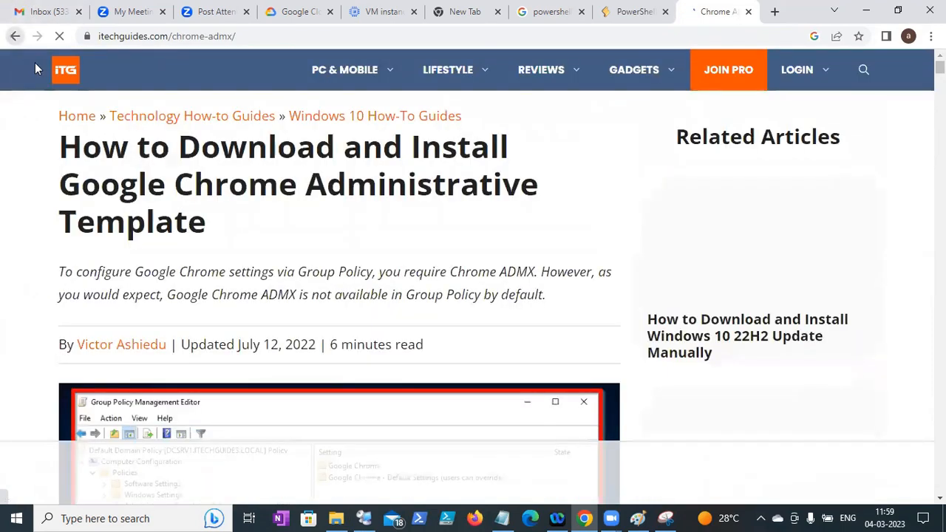
pyautogui.hotkey('alt', 'Left')
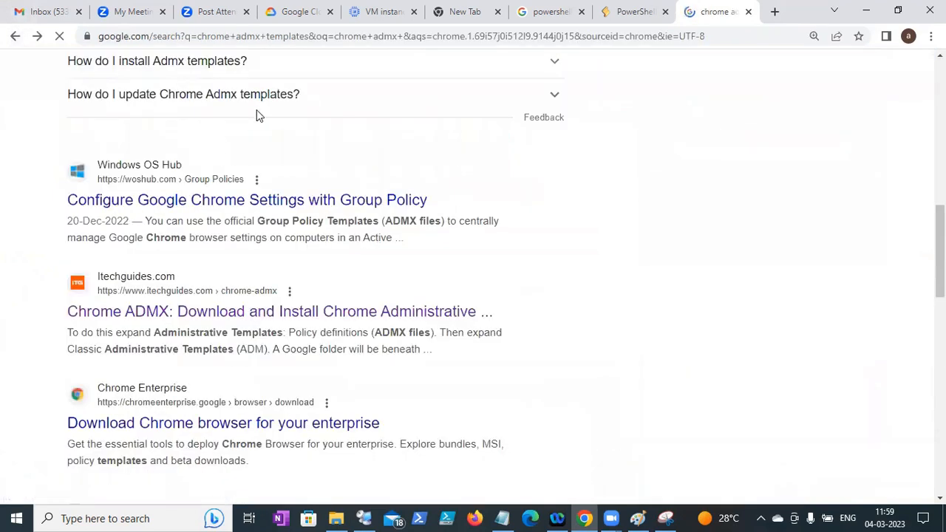
pyautogui.scroll(10, 503, 125)
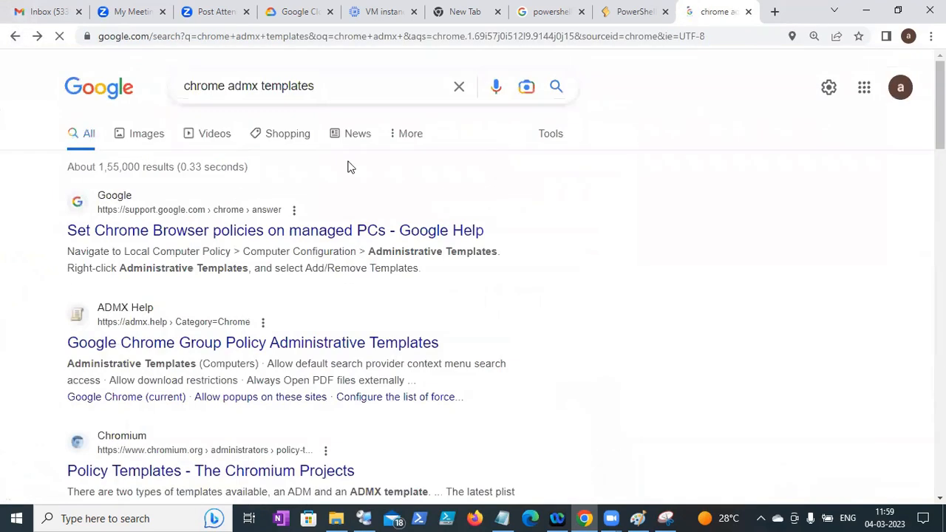
# - Search 'download admx file for chrome' and check the ADMX Help result
pyautogui.hotkey('ctrl', 'a')
pyautogui.write('download a')
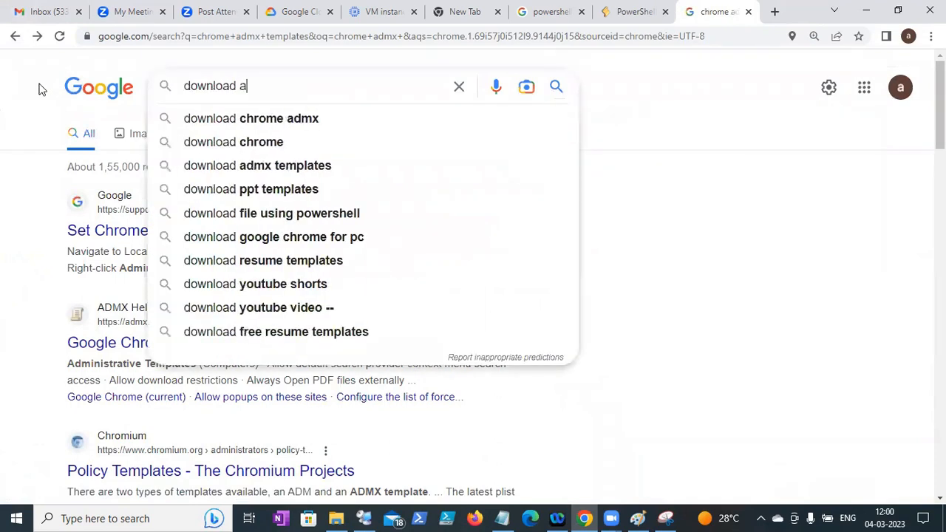
pyautogui.write('dmx fil')
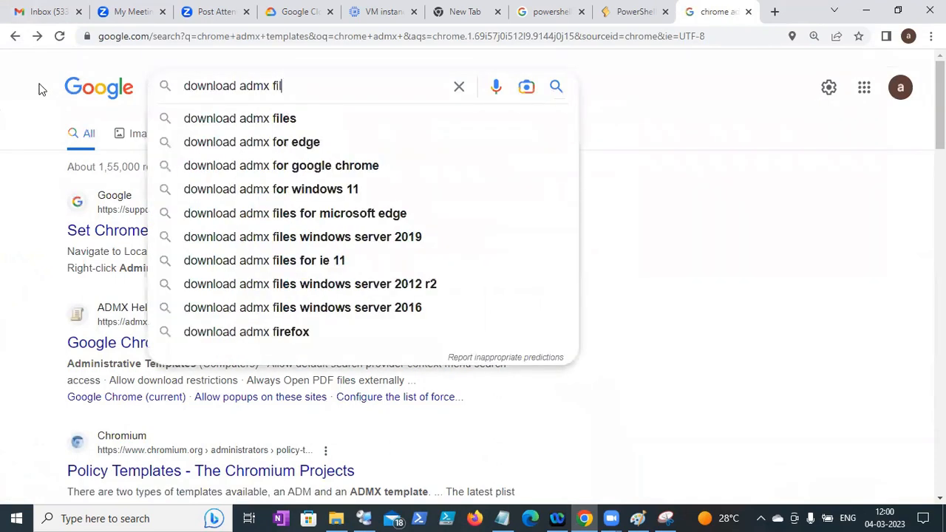
pyautogui.write('e for chrome')
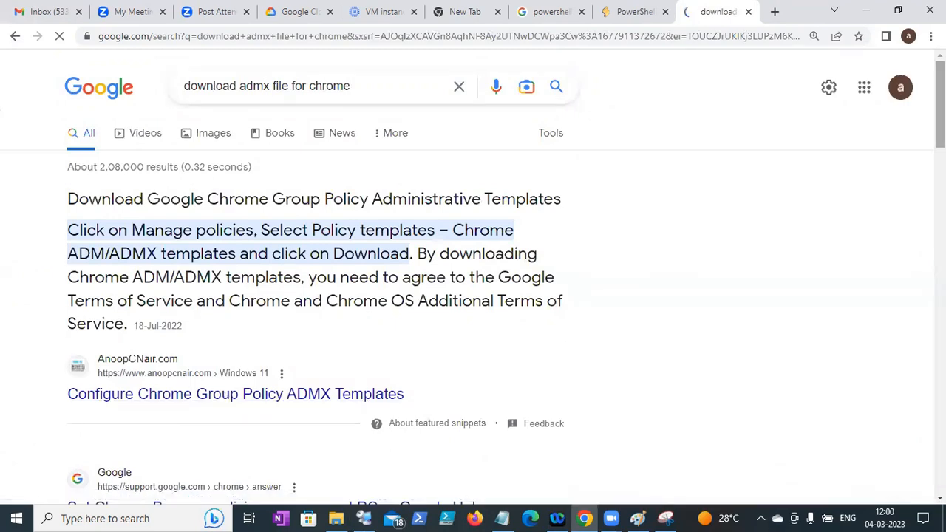
pyautogui.scroll(-3, 473, 296)
pyautogui.scroll(-1, 473, 296)
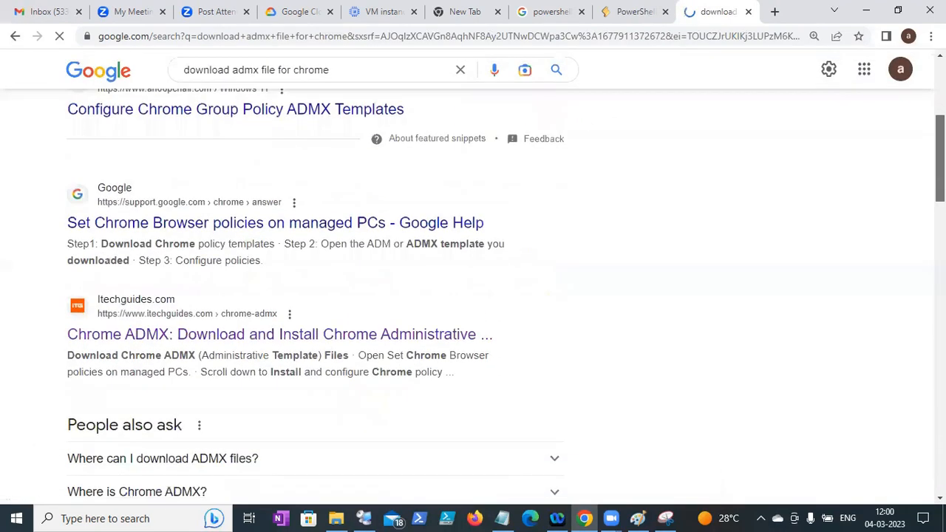
pyautogui.scroll(-1, 473, 296)
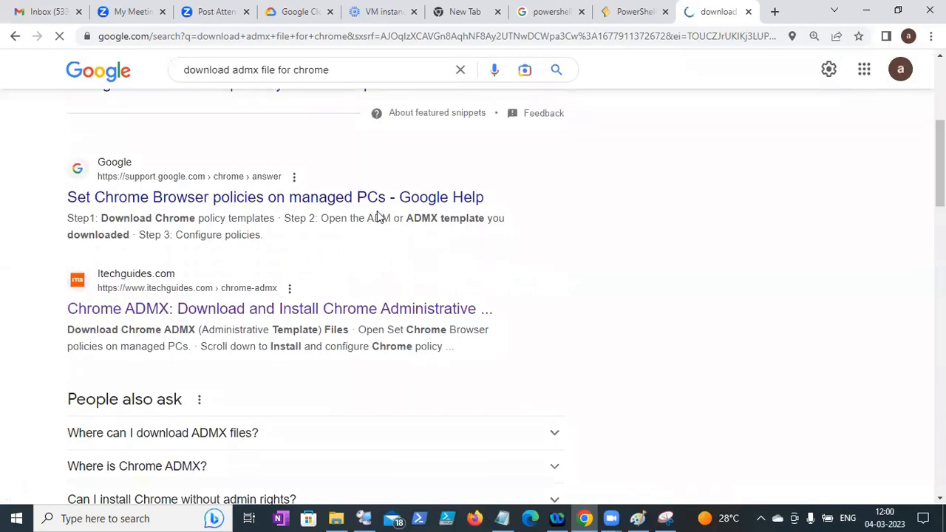
pyautogui.scroll(-3, 473, 296)
pyautogui.scroll(-1, 574, 269)
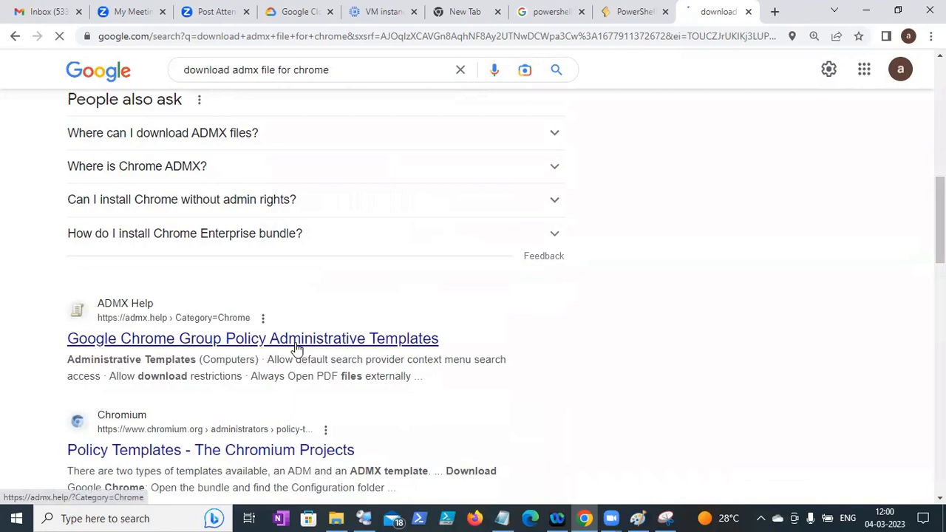
pyautogui.click(296, 347)
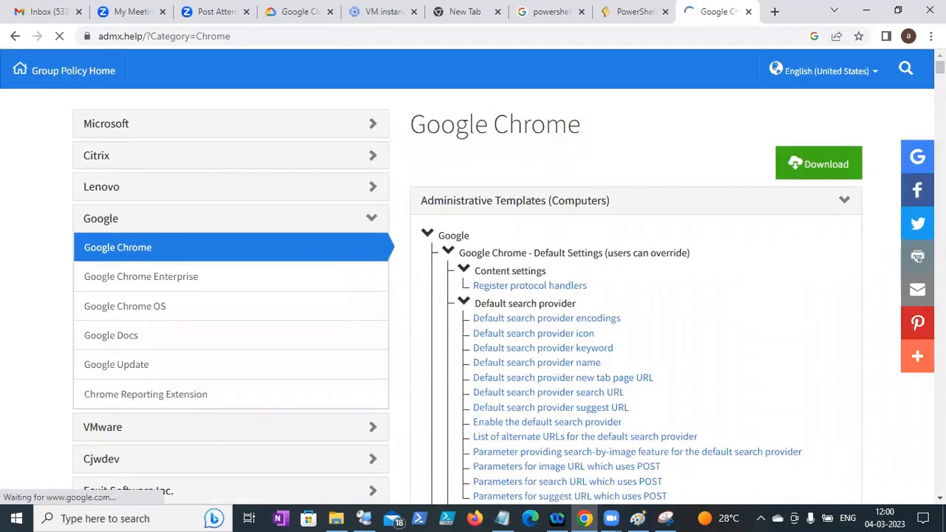
pyautogui.scroll(-5, 473, 273)
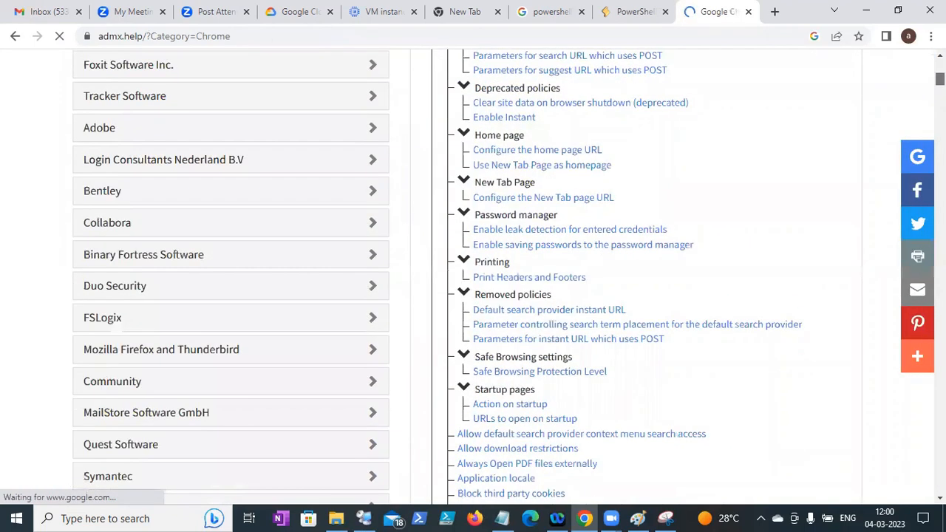
pyautogui.scroll(-15, 473, 273)
pyautogui.scroll(20, 473, 273)
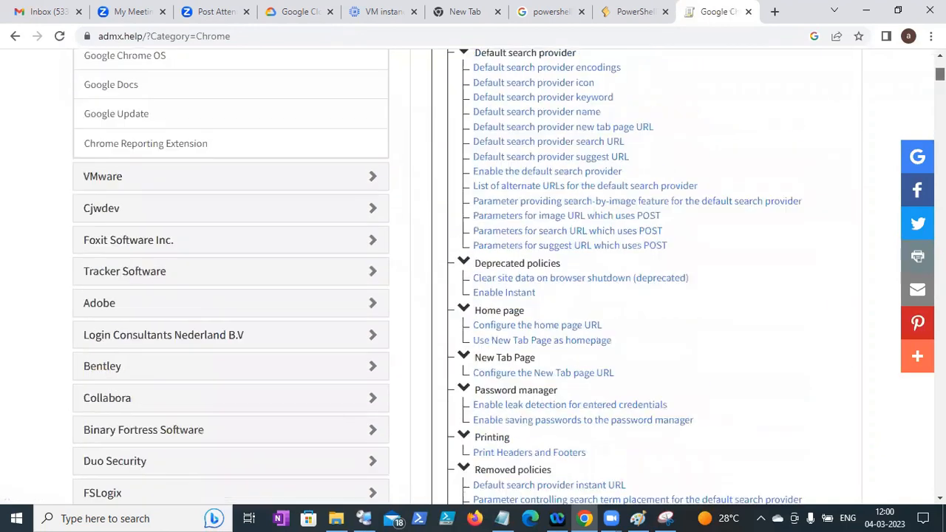
pyautogui.click(14, 36)
# - Search for 'chrome group policy templates download' using the suggested query
pyautogui.scroll(-5, 237, 428)
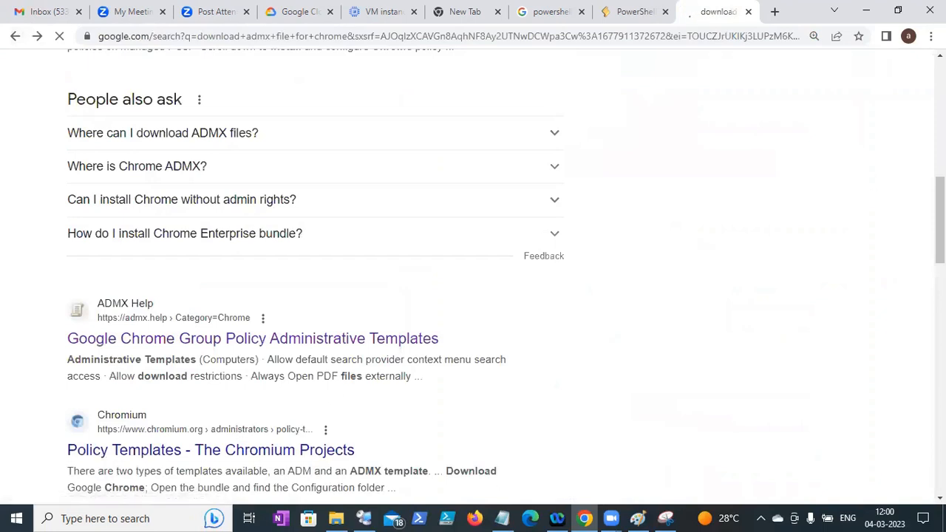
pyautogui.scroll(-4, 473, 296)
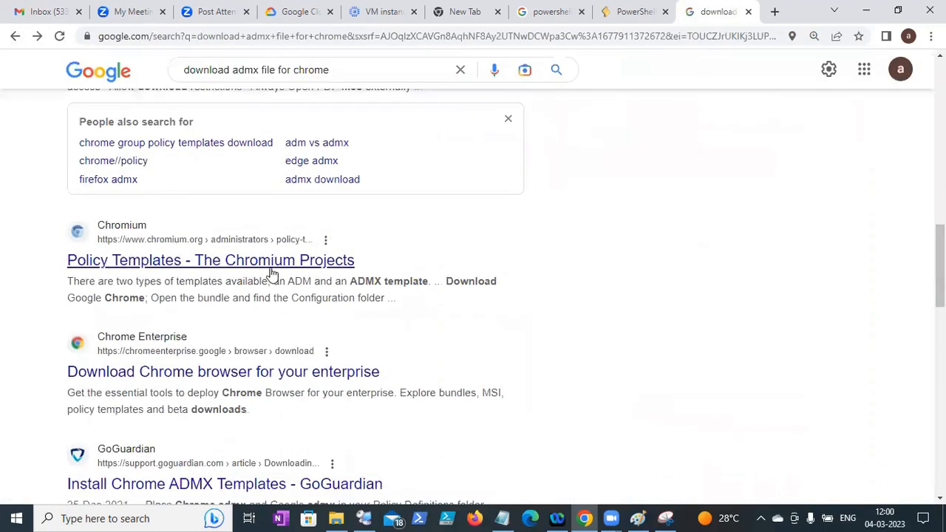
pyautogui.click(218, 144)
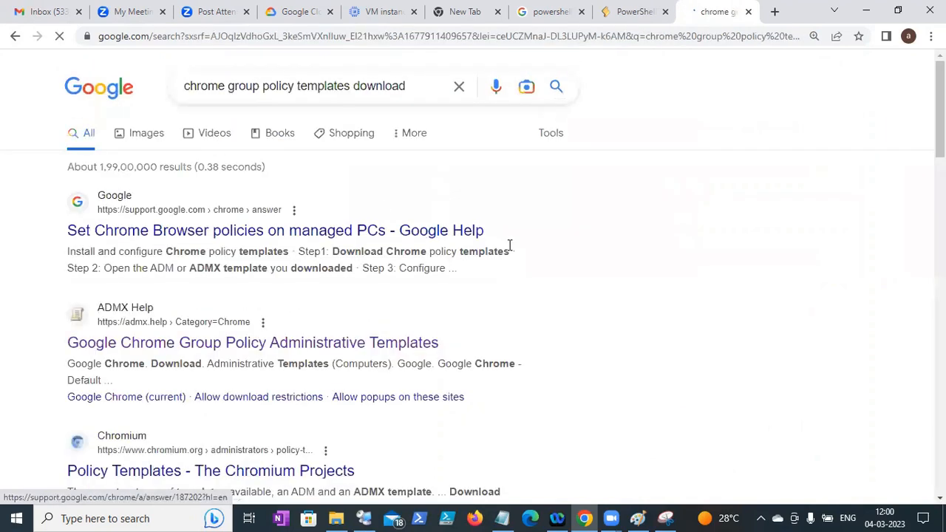
pyautogui.scroll(-2, 473, 296)
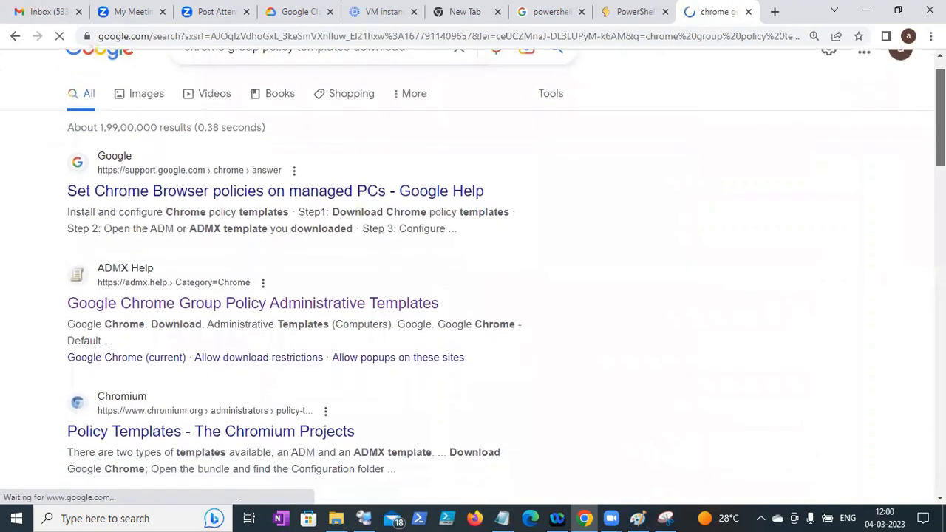
pyautogui.scroll(-5, 473, 296)
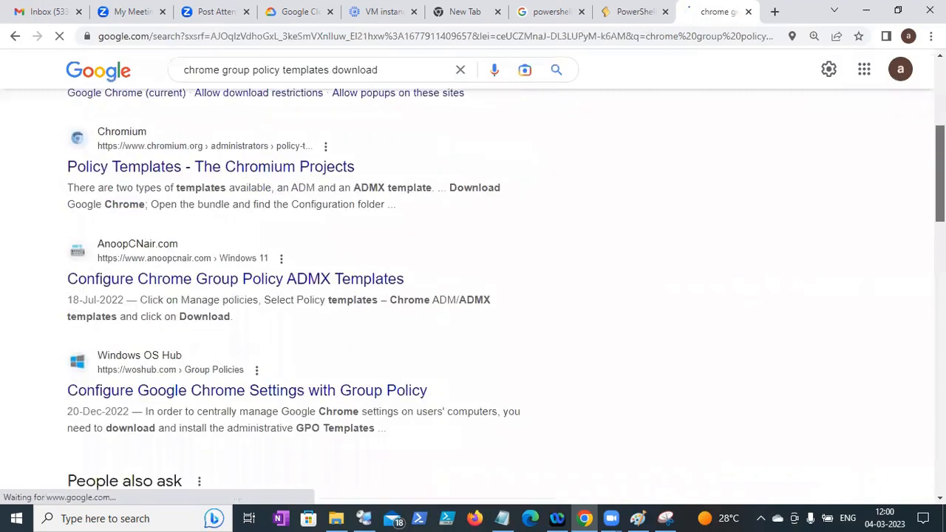
pyautogui.scroll(-5, 472, 296)
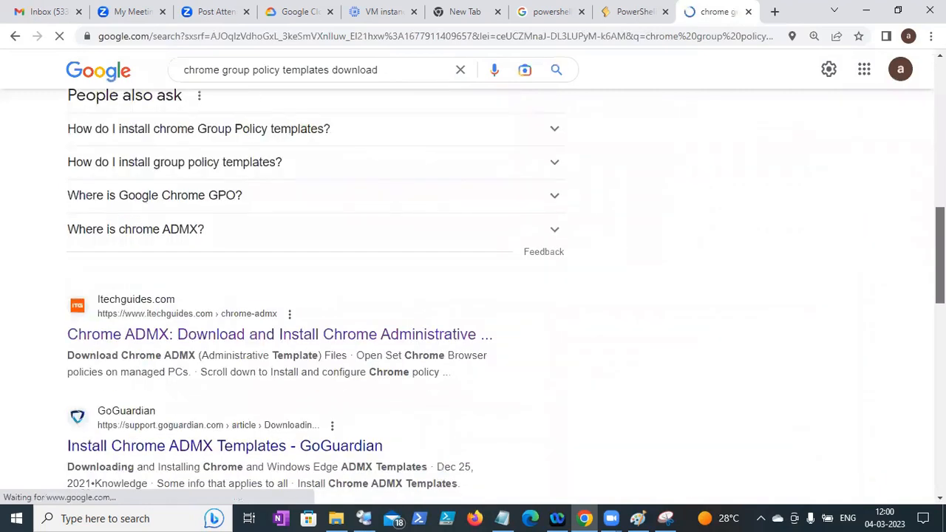
pyautogui.scroll(-3, 921, 382)
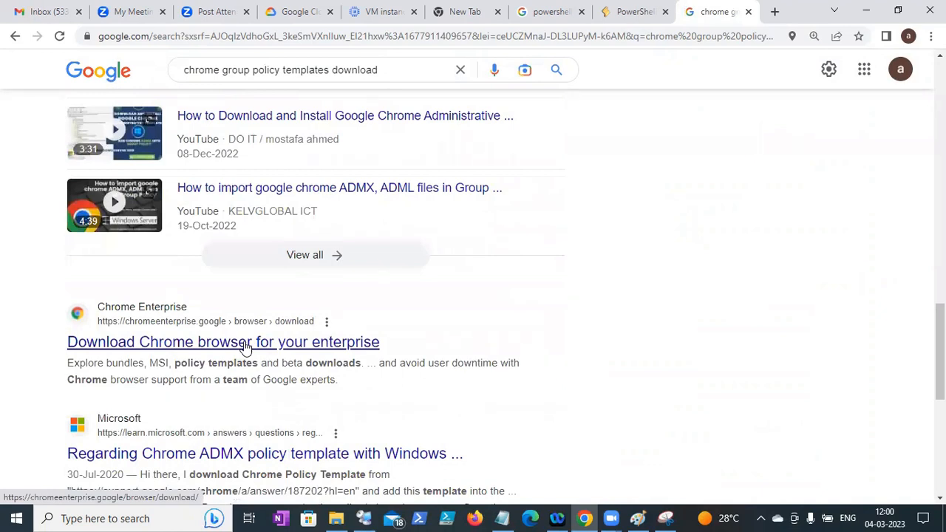
# - Review the Chrome Enterprise download page, then go back to the results
pyautogui.click(246, 347)
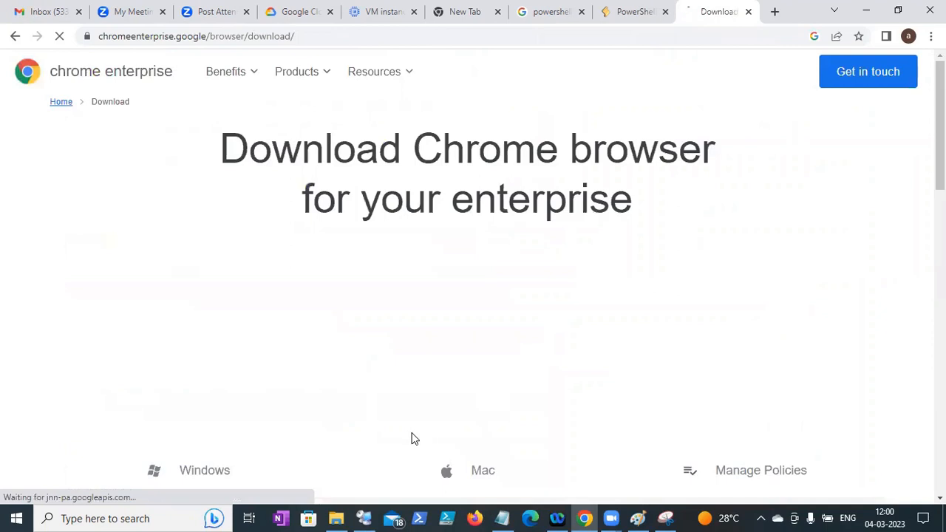
pyautogui.scroll(-7, 473, 266)
pyautogui.scroll(-7, 473, 266)
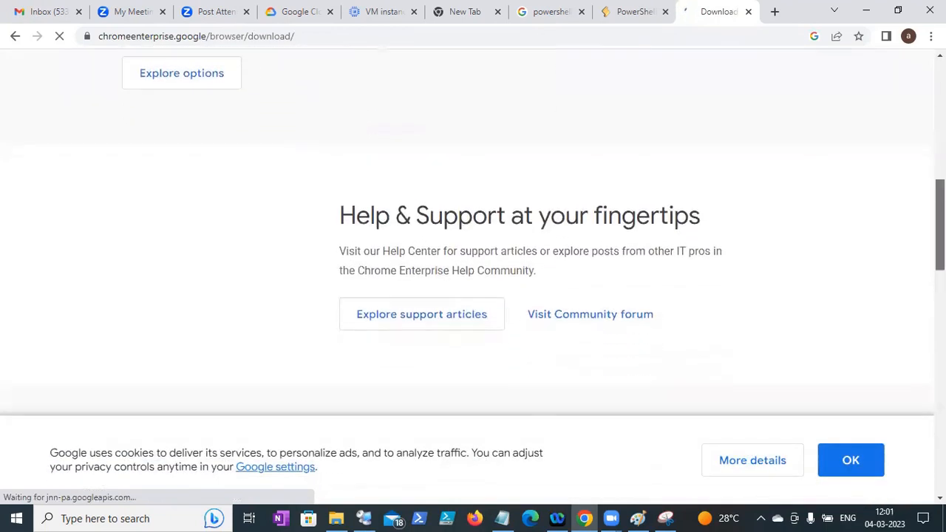
pyautogui.scroll(4, 473, 266)
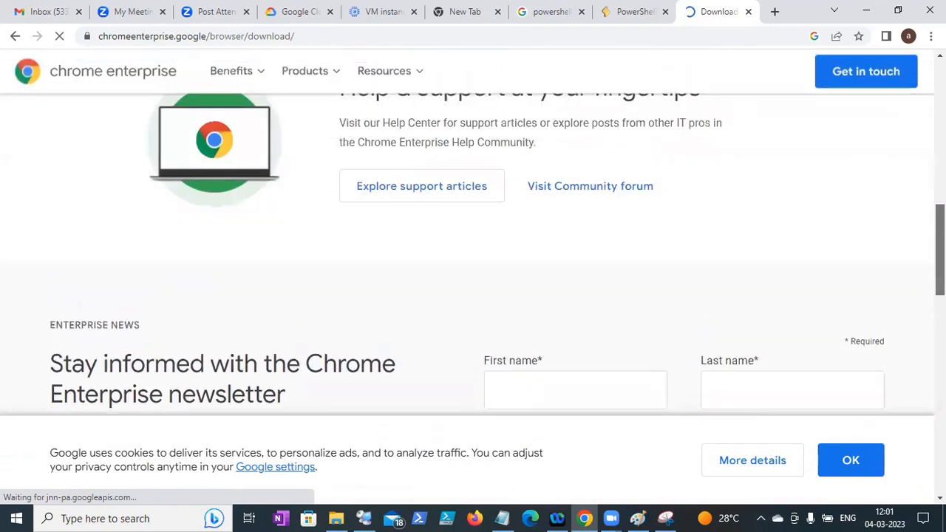
pyautogui.click(15, 36)
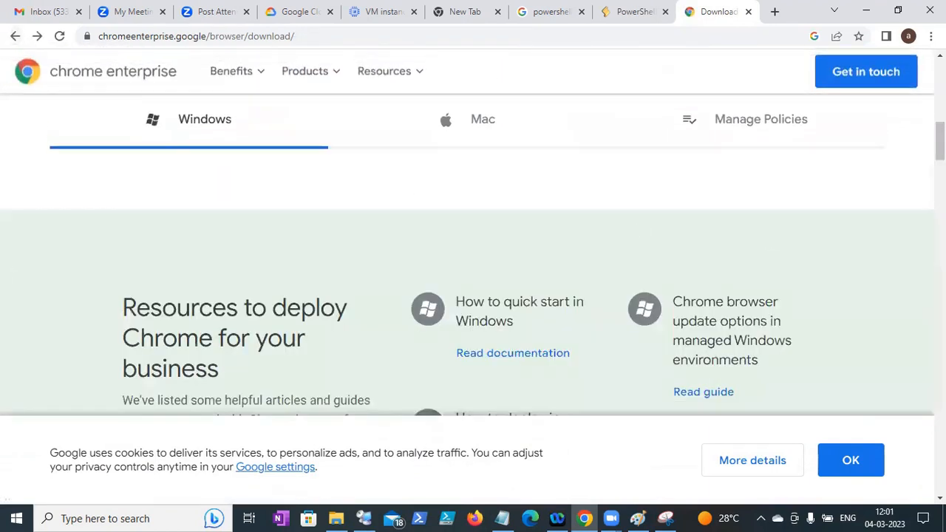
pyautogui.scroll(-5, 706, 120)
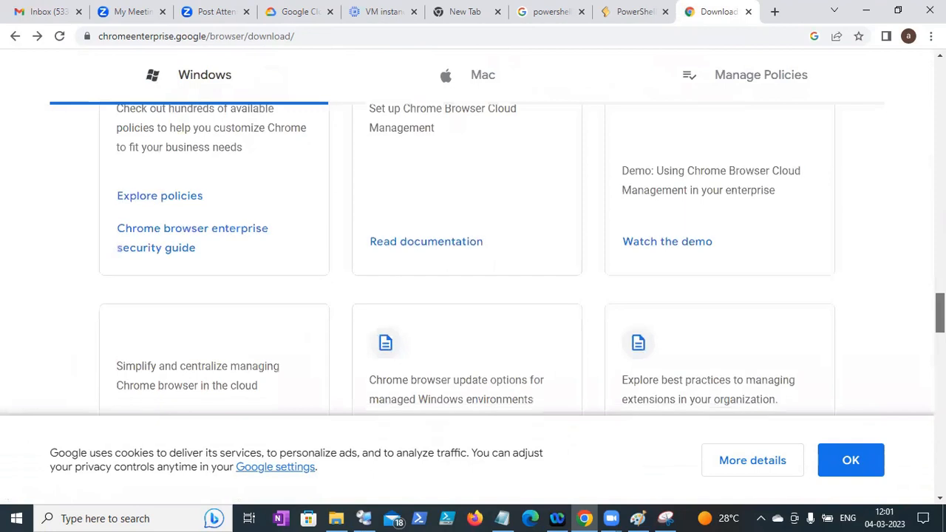
pyautogui.scroll(1, 706, 120)
pyautogui.scroll(-2, 706, 133)
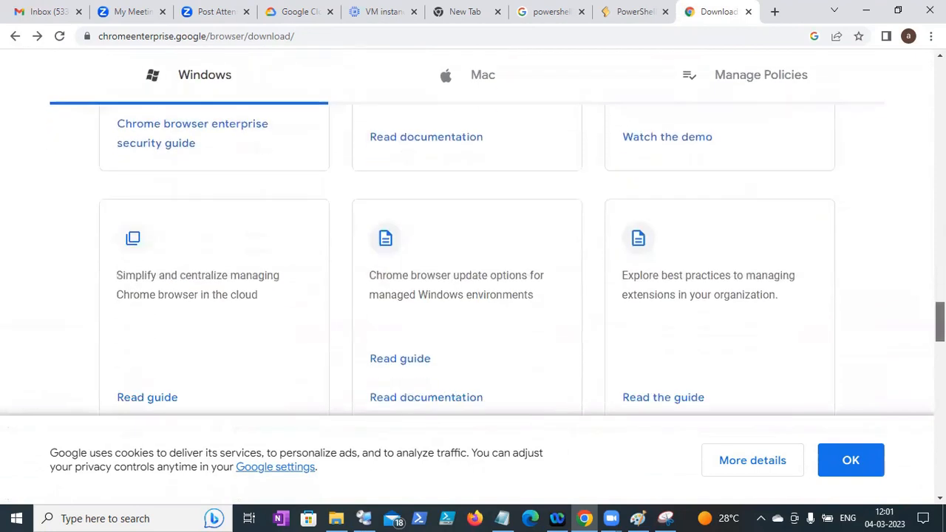
pyautogui.scroll(2, 706, 152)
pyautogui.scroll(5, 705, 153)
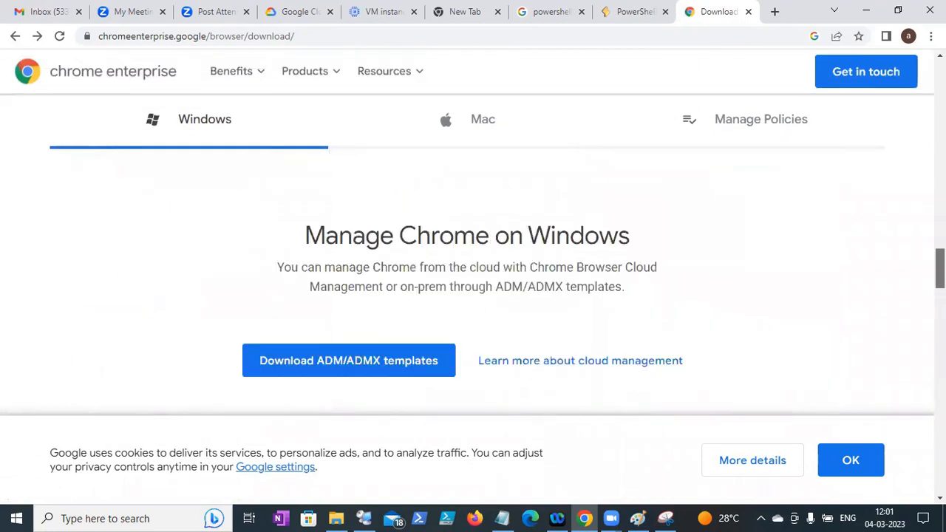
pyautogui.click(14, 36)
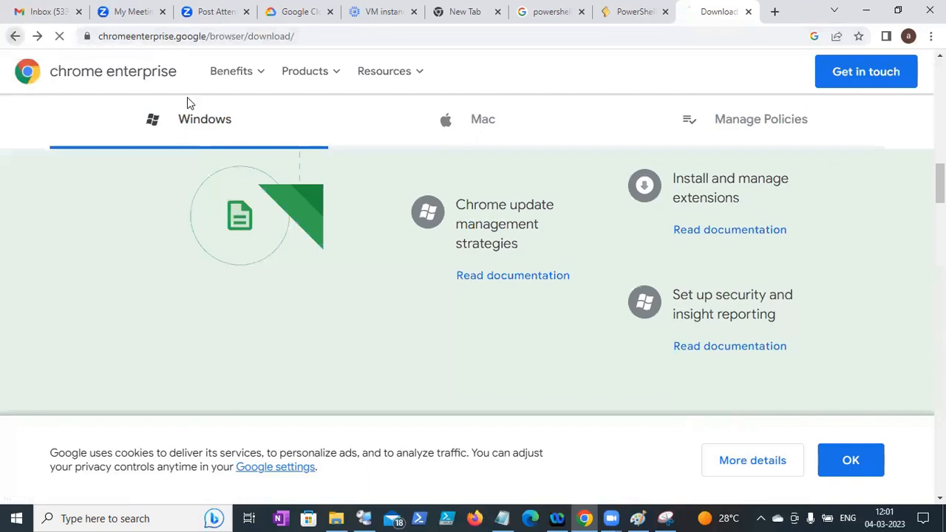
pyautogui.scroll(-3, 472, 276)
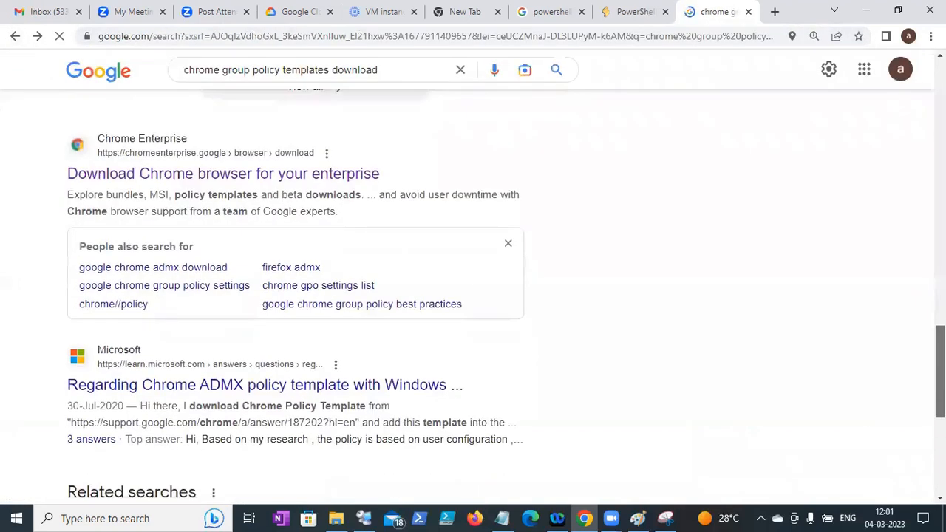
pyautogui.scroll(-2, 289, 227)
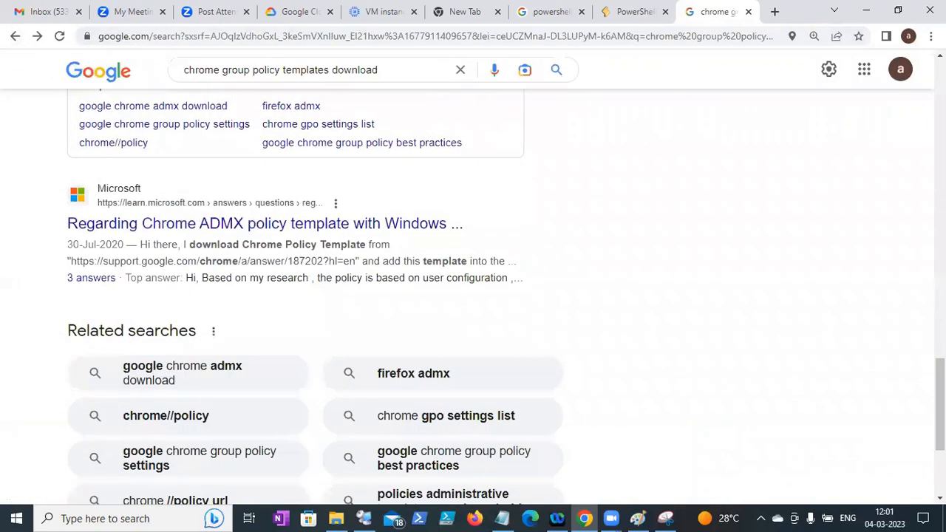
# - Check the Microsoft question and linked Chrome Community page, then go back to the results
pyautogui.click(289, 224)
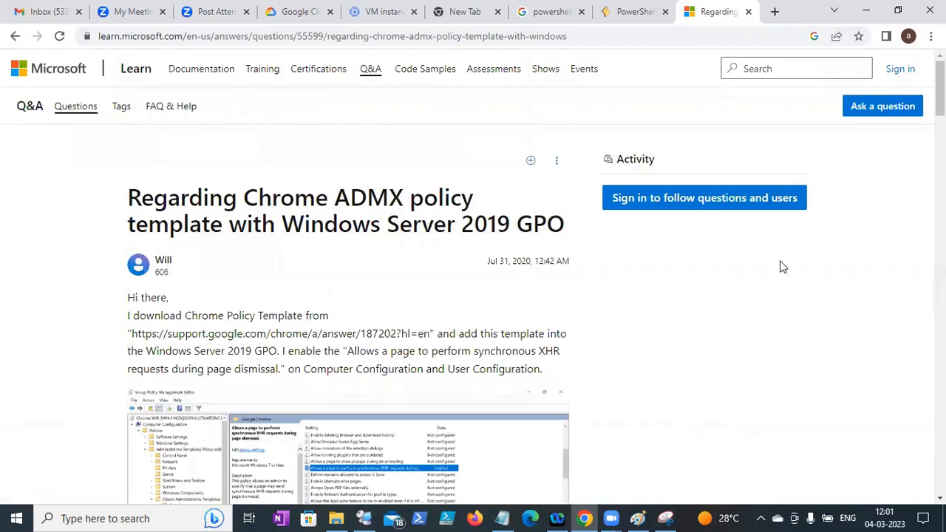
pyautogui.scroll(-15, 473, 281)
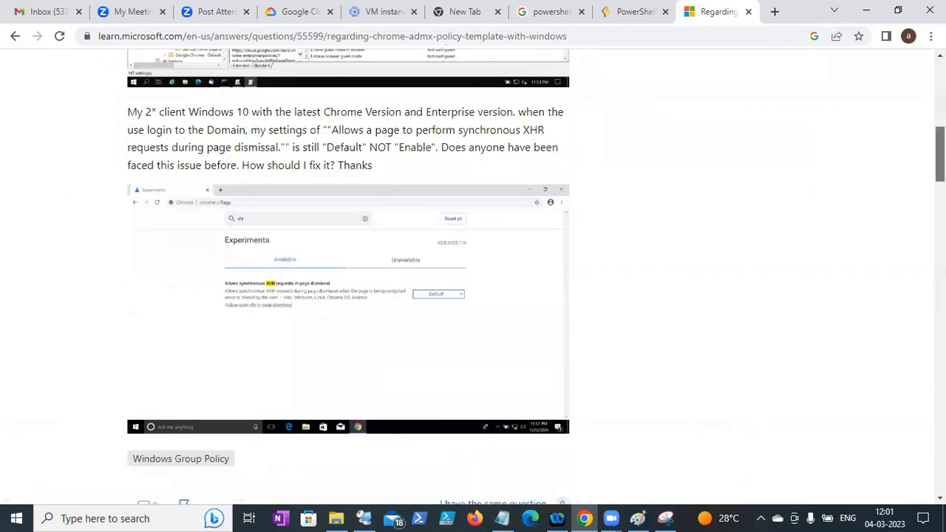
pyautogui.scroll(-15, 347, 281)
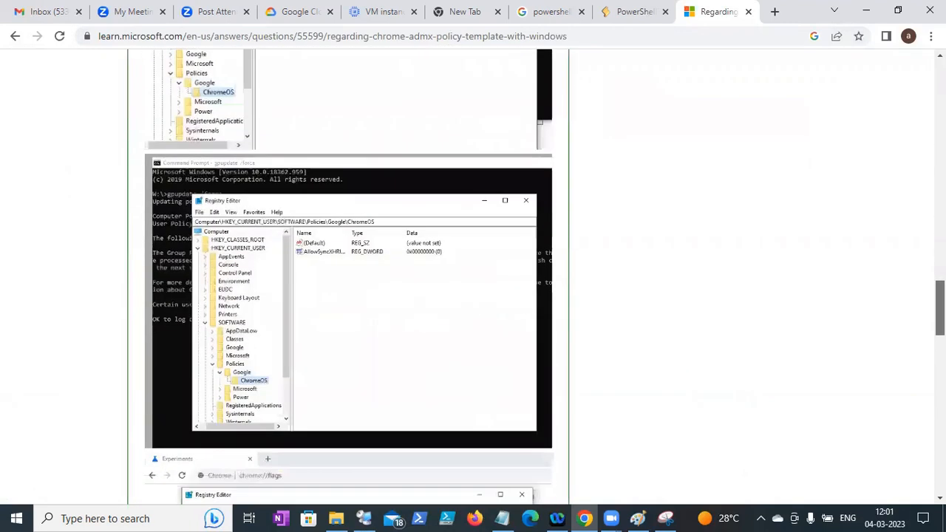
pyautogui.scroll(-10, 922, 488)
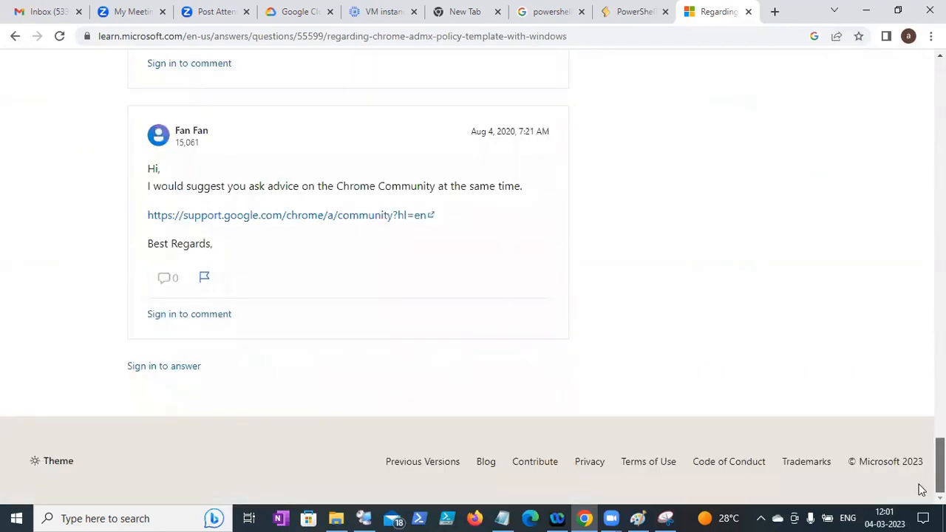
pyautogui.click(356, 220)
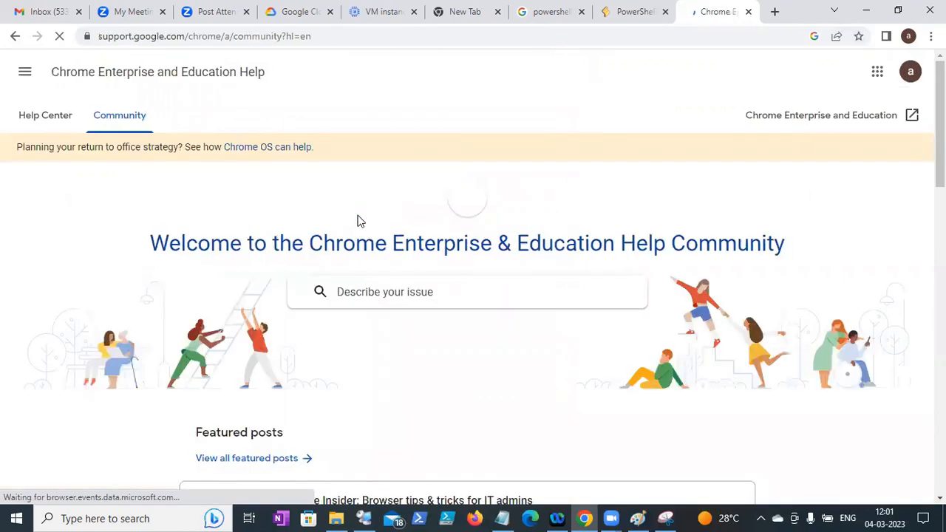
pyautogui.scroll(-5, 473, 278)
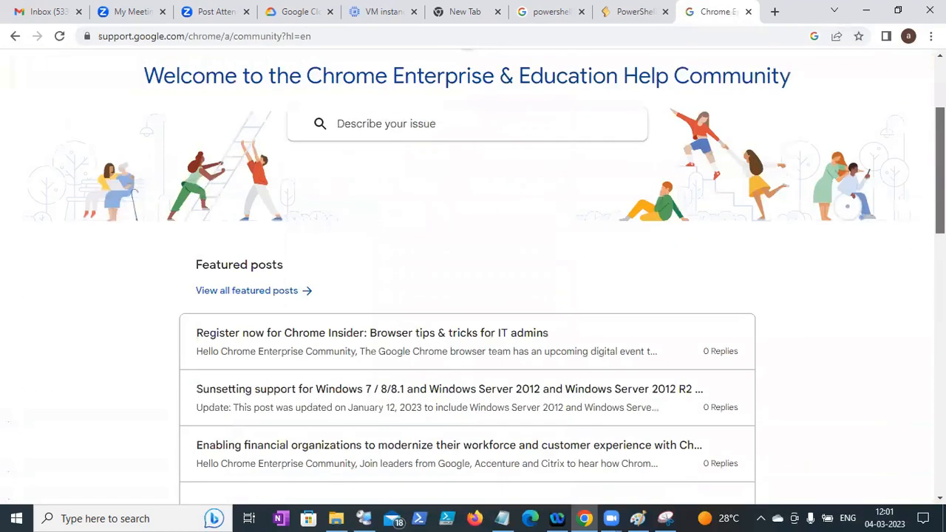
pyautogui.scroll(-3, 473, 277)
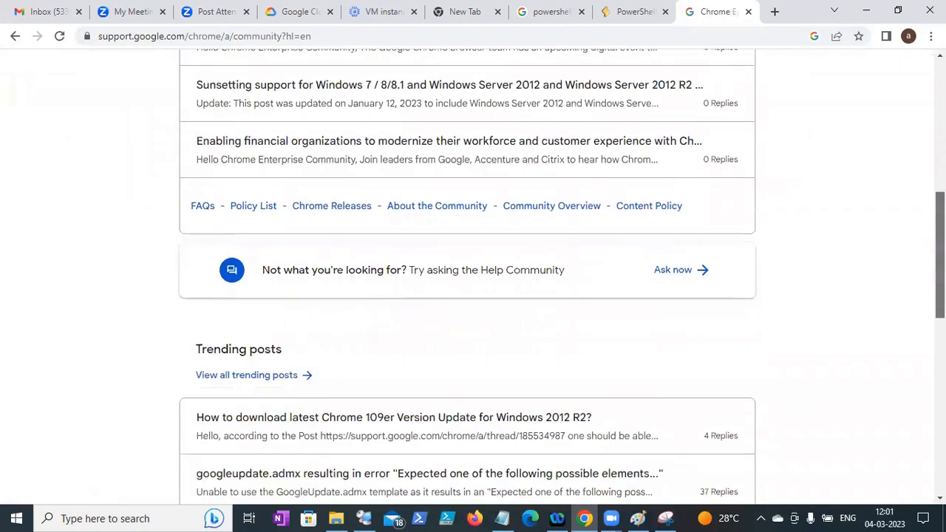
pyautogui.scroll(-1, 453, 238)
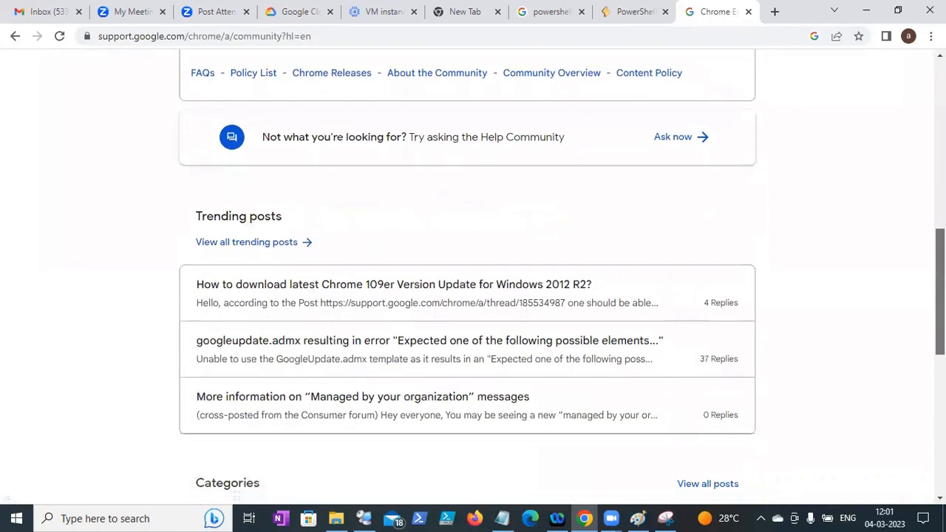
pyautogui.click(11, 35)
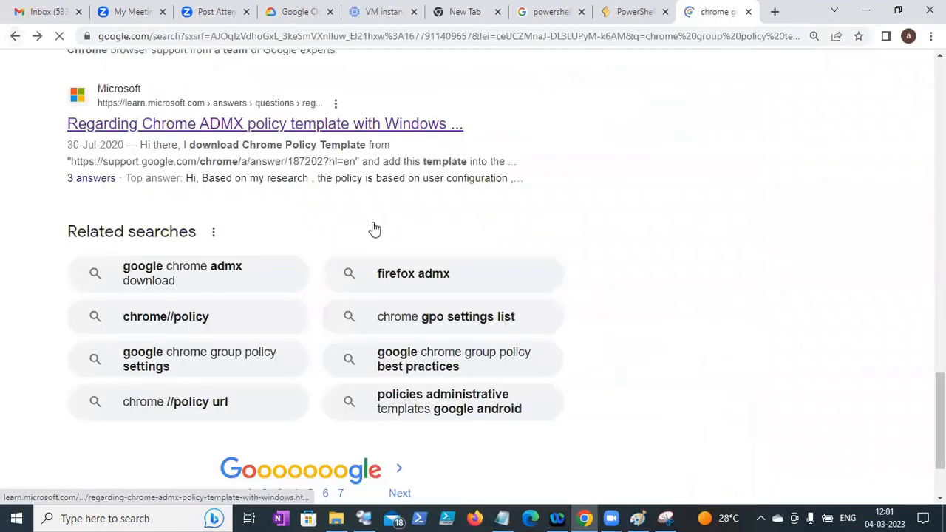
pyautogui.moveTo(940, 391); pyautogui.dragTo(940, 243)
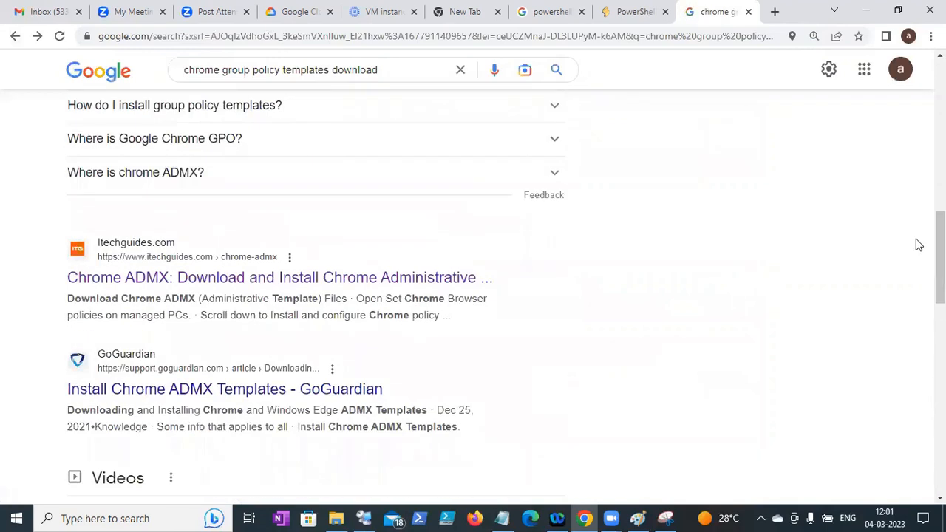
pyautogui.moveTo(940, 257); pyautogui.dragTo(940, 146)
# - Open the anoopcnair Chrome ADMX article and its Chrome Enterprise download link
pyautogui.click(363, 401)
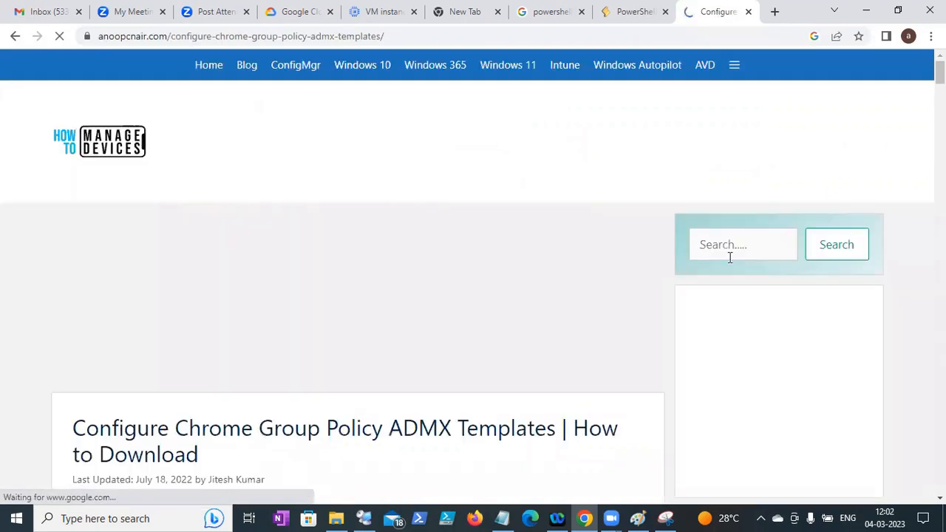
pyautogui.moveTo(940, 72); pyautogui.dragTo(939, 128)
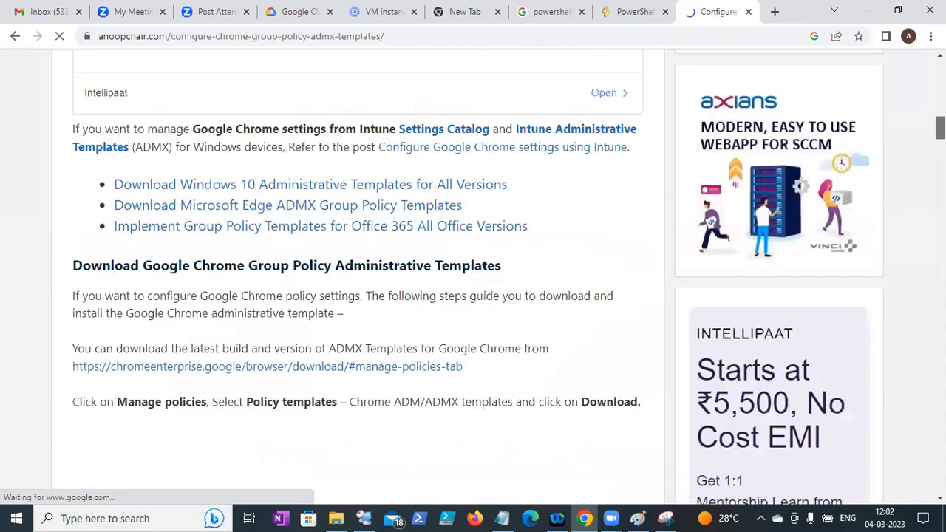
pyautogui.click(321, 366)
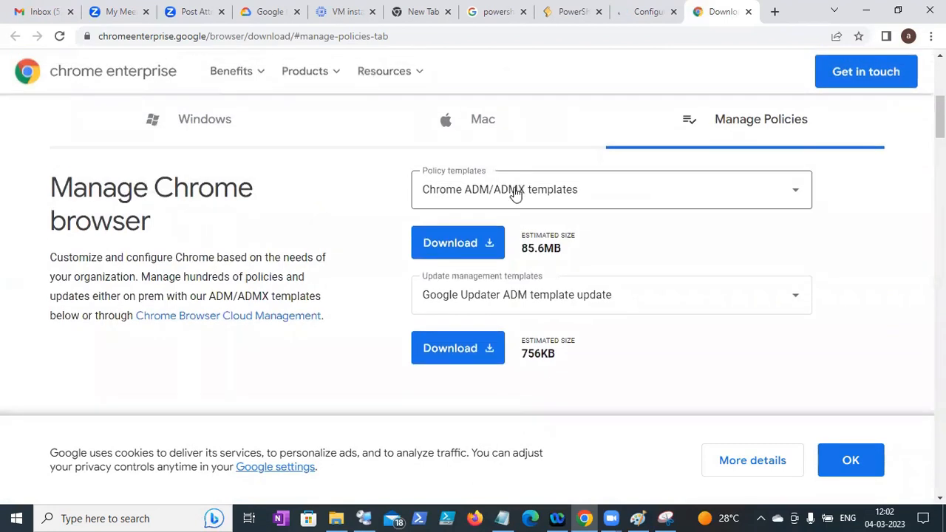
# - Download the Chrome ADM/ADMX policy templates, accepting the terms and dismissing the cookie notice
pyautogui.click(449, 246)
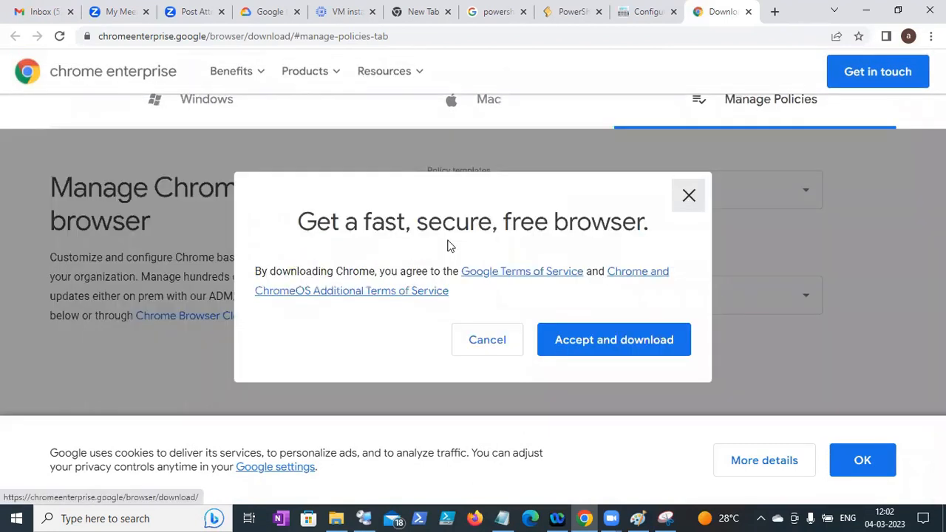
pyautogui.click(555, 334)
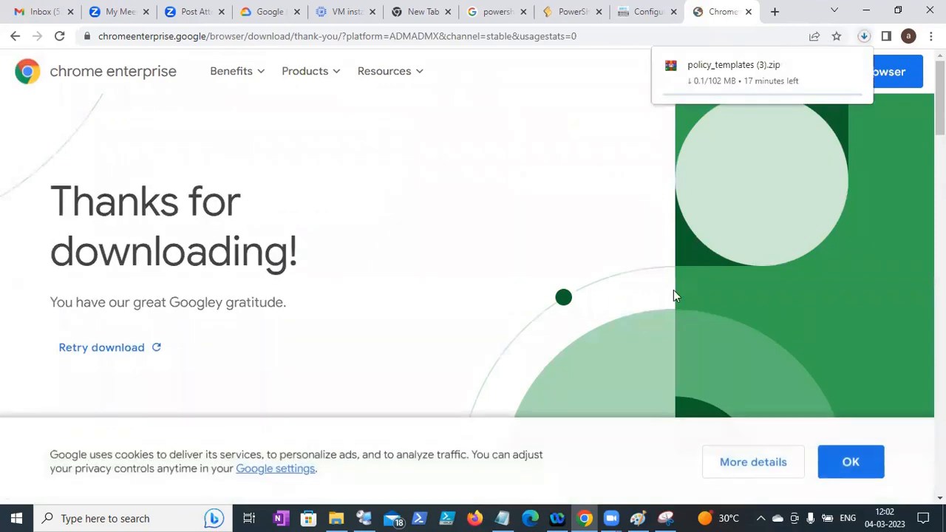
pyautogui.click(865, 464)
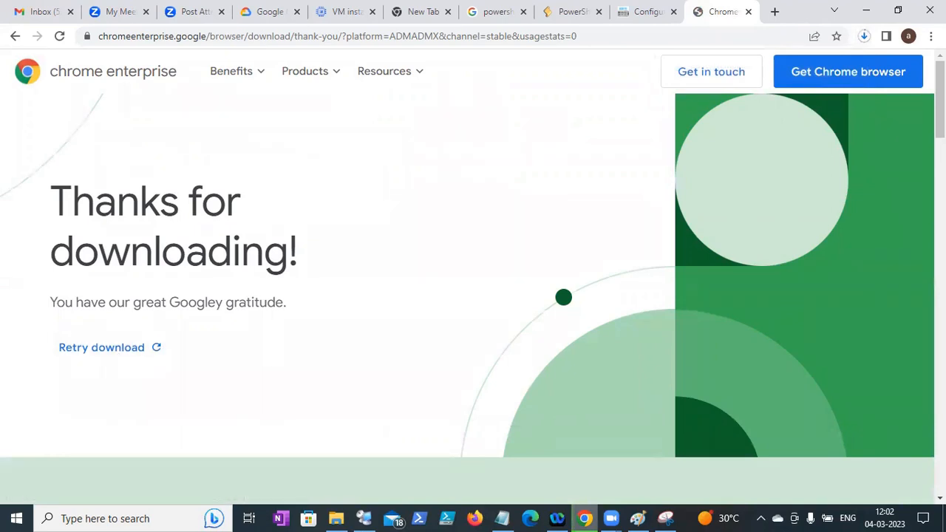
pyautogui.scroll(-15, 302, 413)
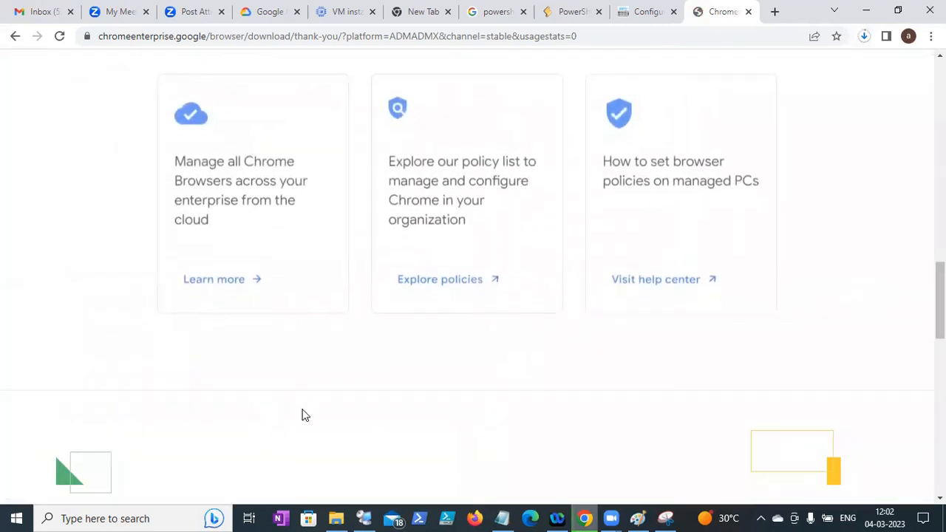
pyautogui.click(336, 518)
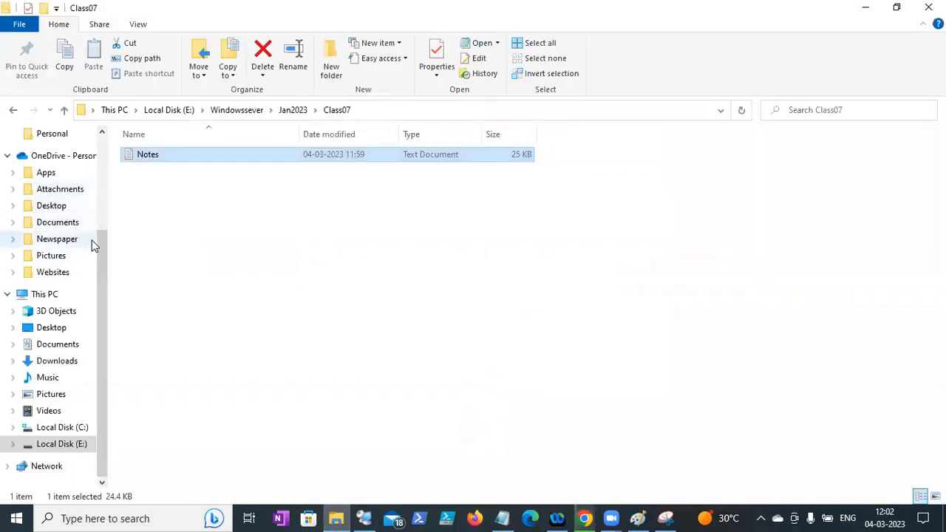
# - Check the Downloads folder for the unconfirmed templates download, then return to Chrome
pyautogui.moveTo(101, 247); pyautogui.dragTo(118, 144)
pyautogui.click(59, 177)
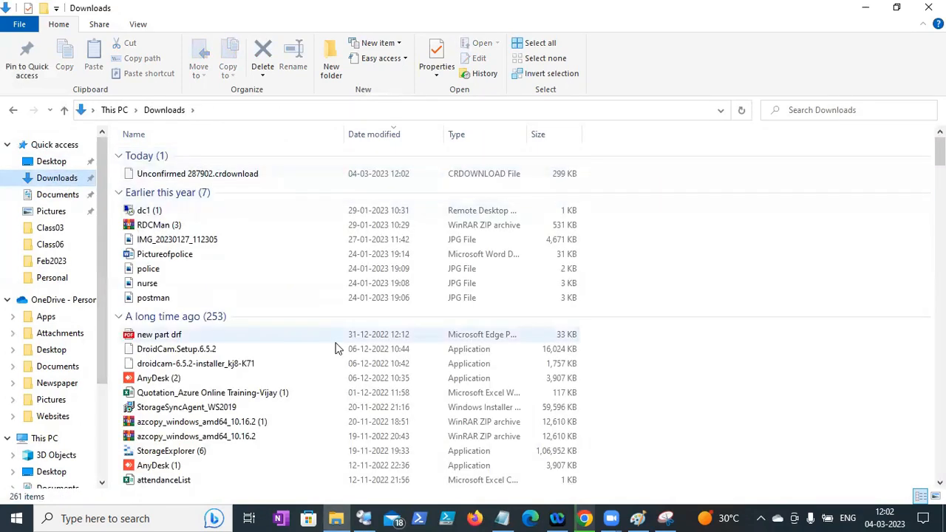
pyautogui.click(195, 389)
pyautogui.press('c')
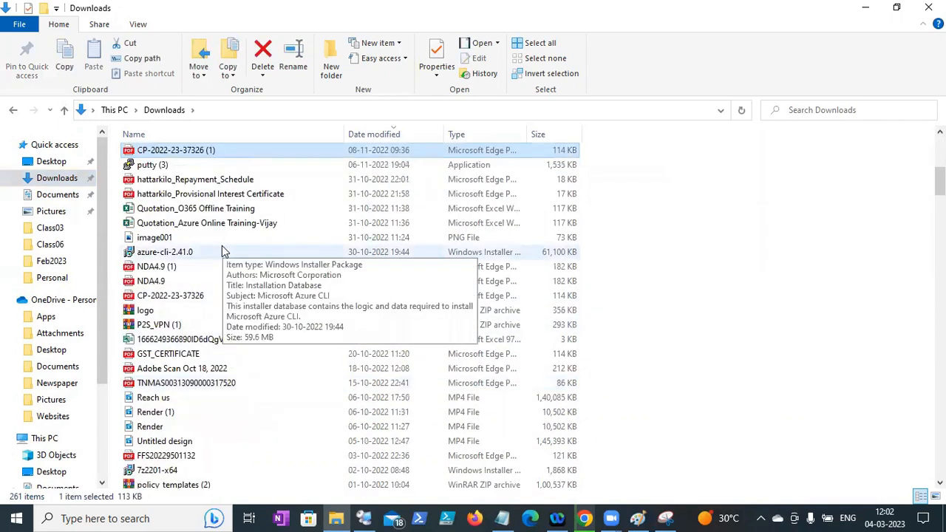
pyautogui.click(585, 518)
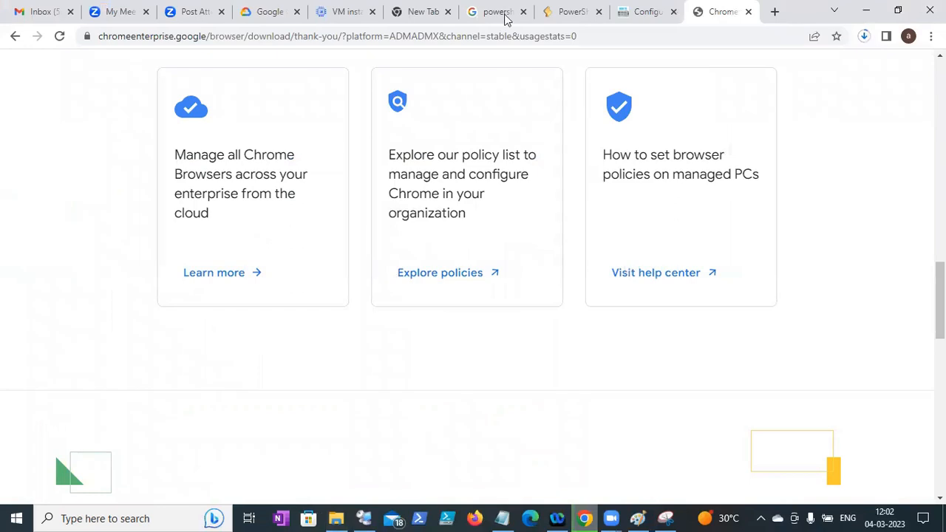
# - Close the PowerShell replication tabs and return to the Chrome ADMX templates article
pyautogui.click(482, 12)
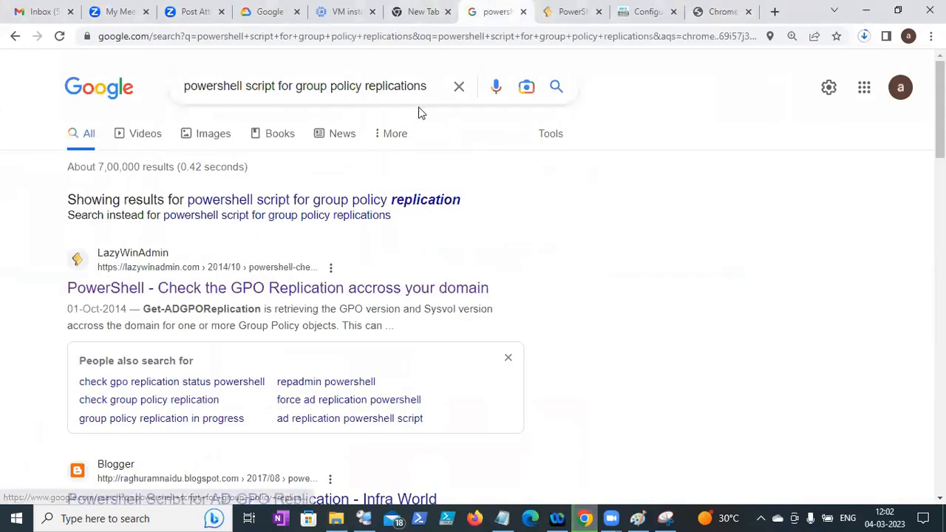
pyautogui.click(523, 12)
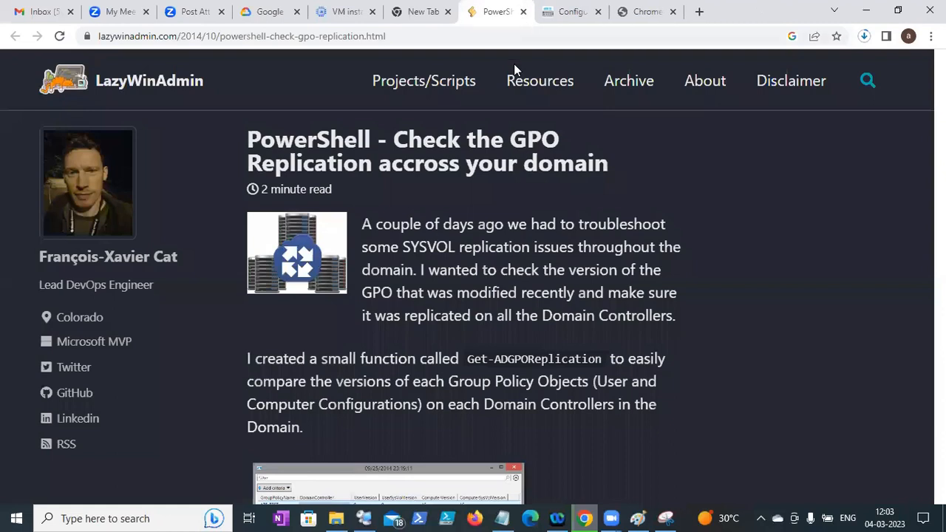
pyautogui.click(523, 12)
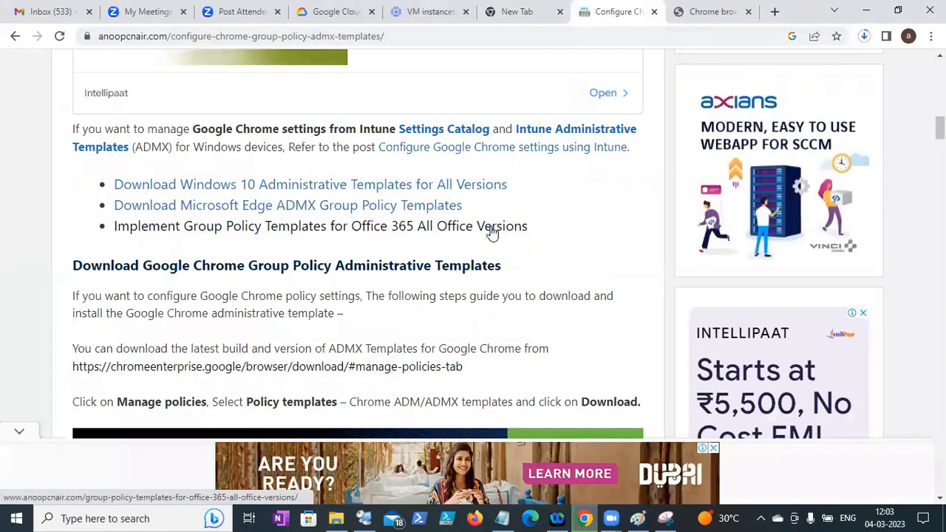
pyautogui.click(362, 191)
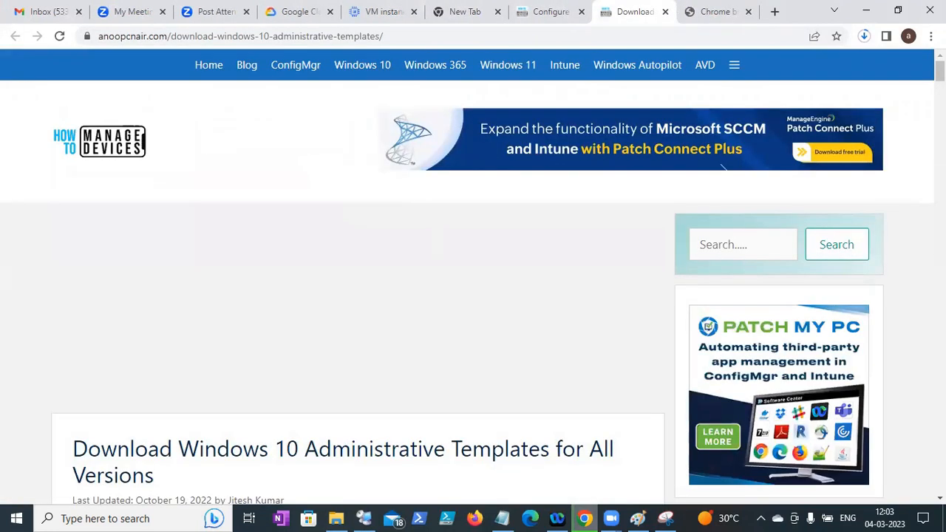
pyautogui.scroll(-15, 472, 274)
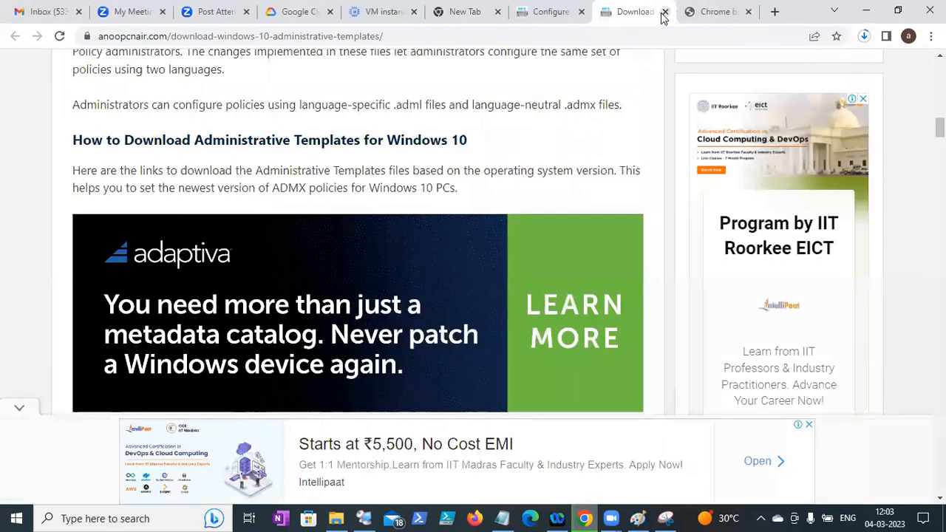
pyautogui.click(573, 15)
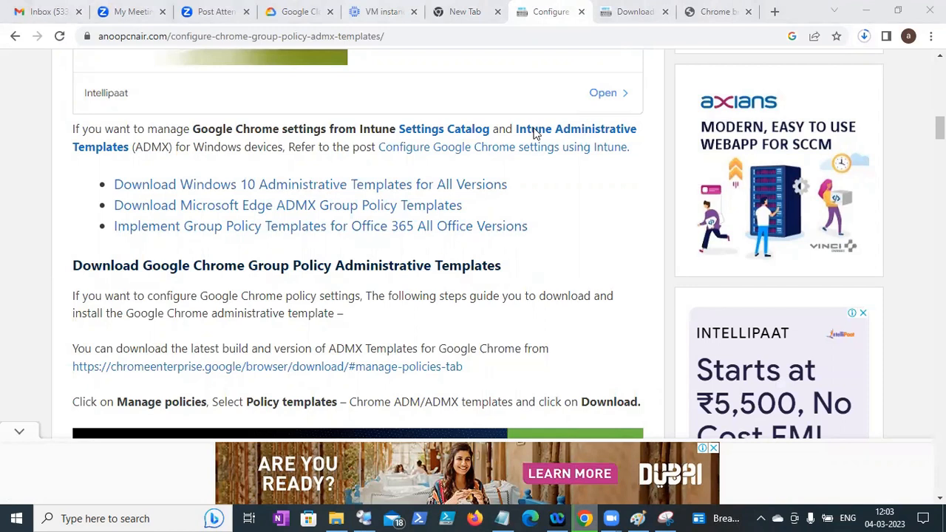
# - Download the Chrome ADM/ADMX templates again from a new Chrome Enterprise tab
pyautogui.click(85, 401)
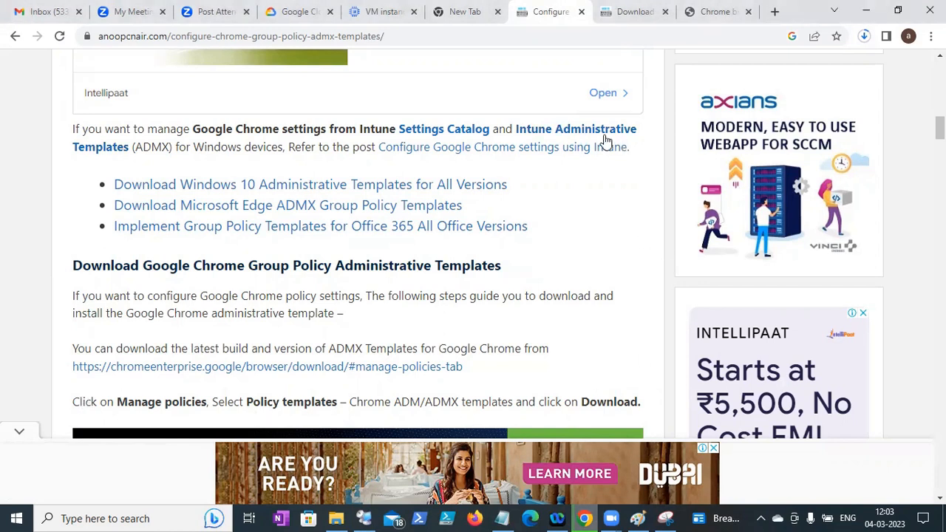
pyautogui.rightClick(323, 378)
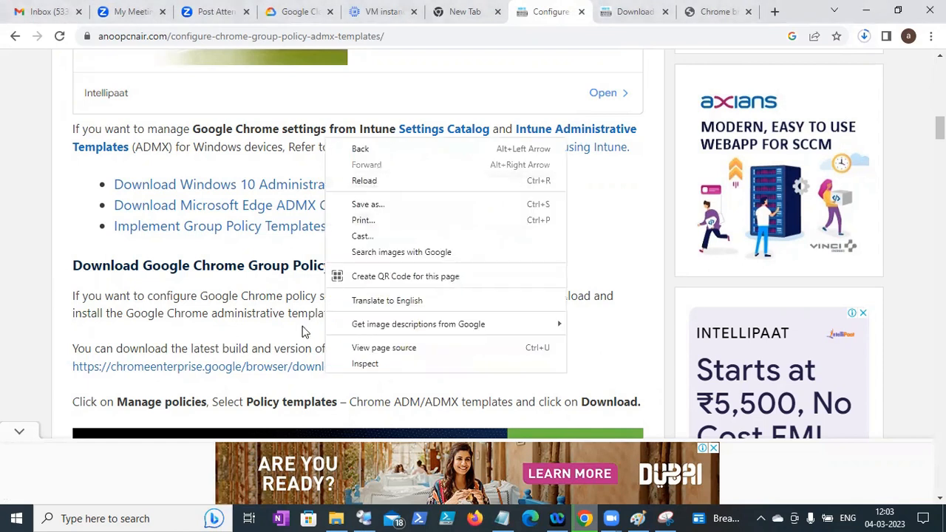
pyautogui.rightClick(265, 369)
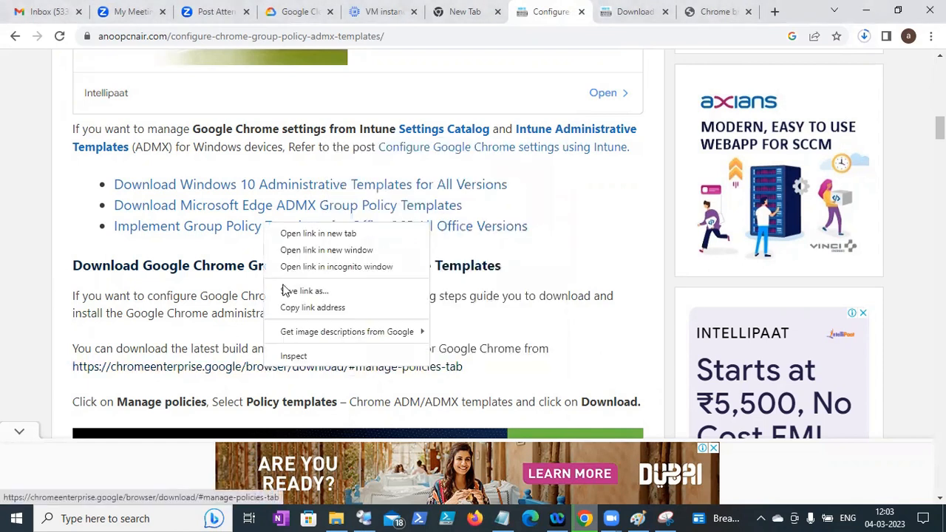
pyautogui.click(298, 234)
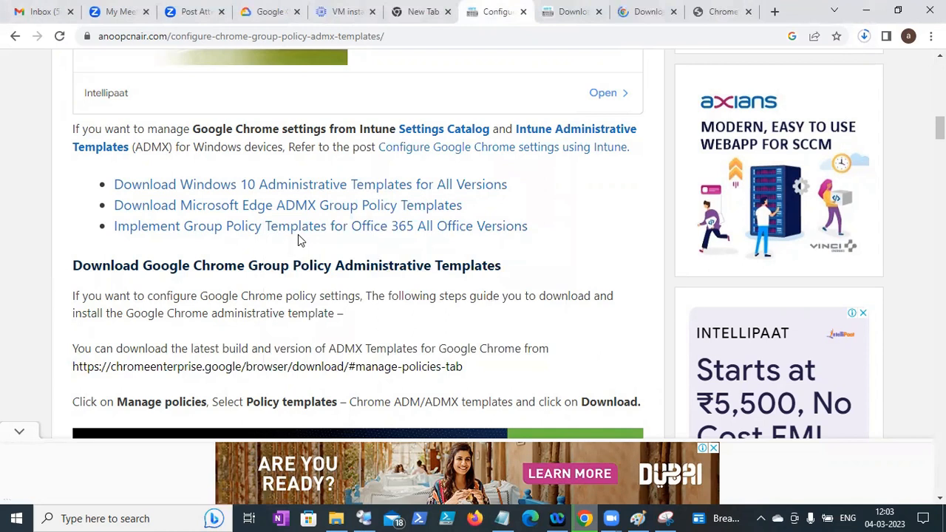
pyautogui.click(632, 12)
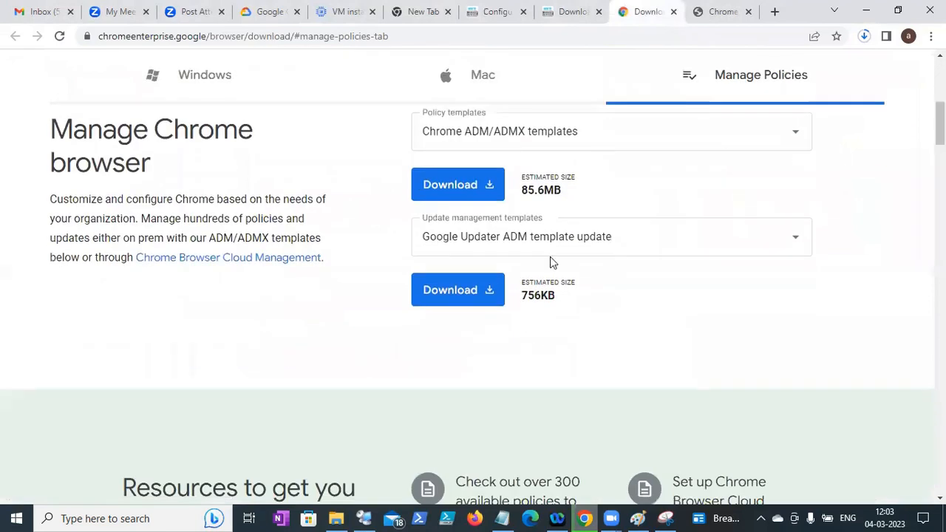
pyautogui.click(455, 303)
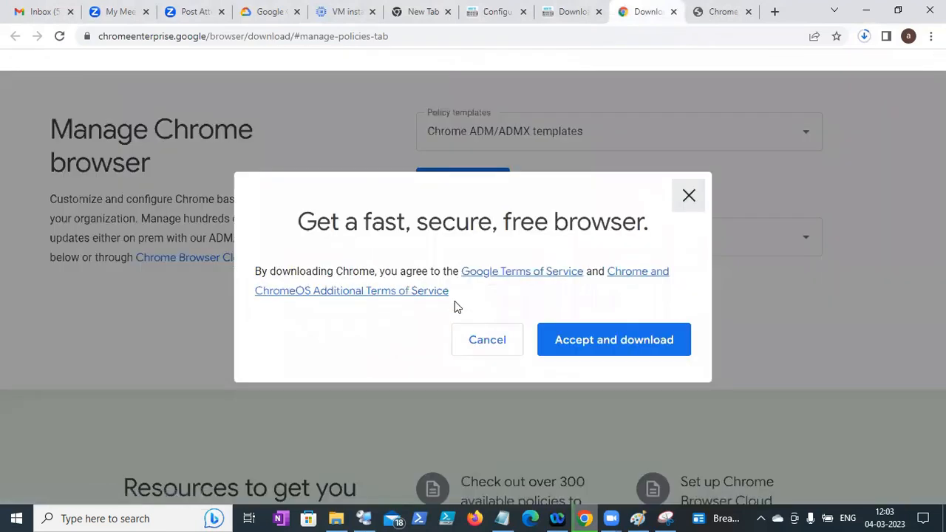
pyautogui.click(610, 341)
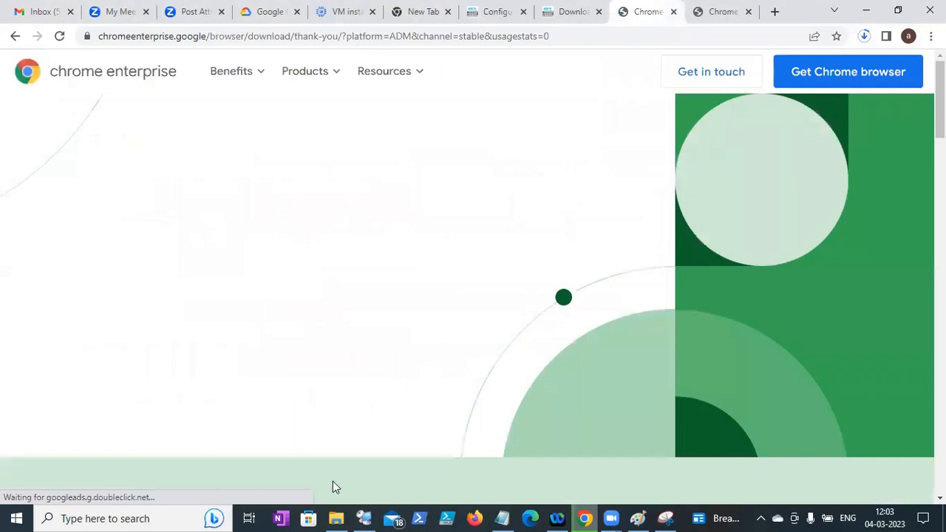
pyautogui.click(335, 518)
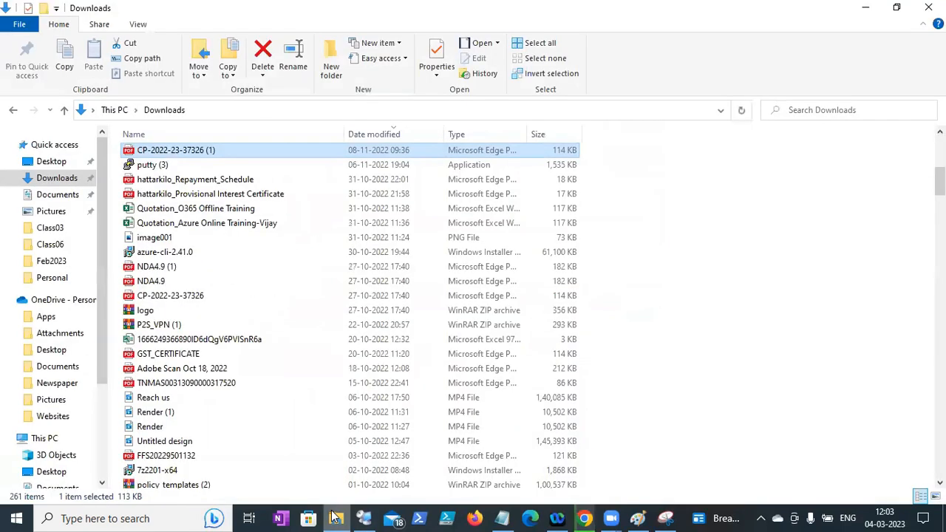
# - Sort Downloads by date modified, then switch to Remote Desktop Connection Manager
pyautogui.click(369, 135)
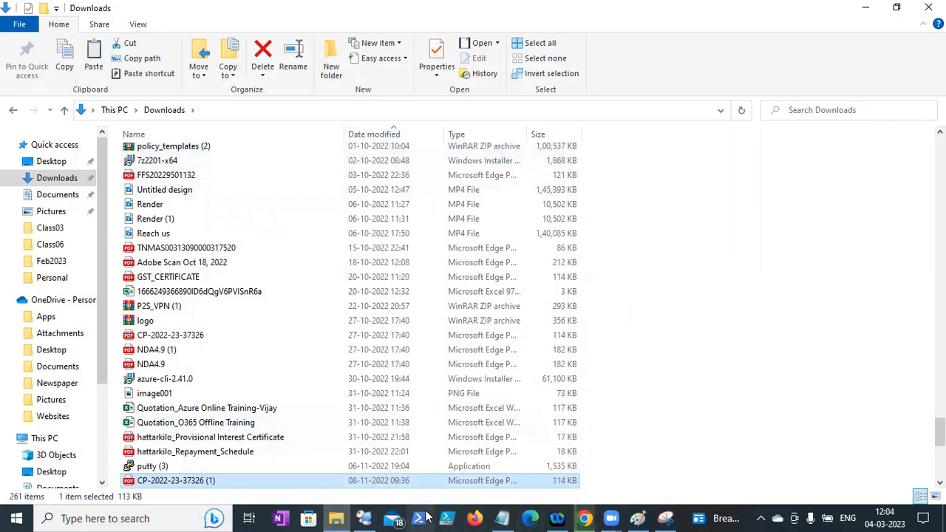
pyautogui.click(370, 517)
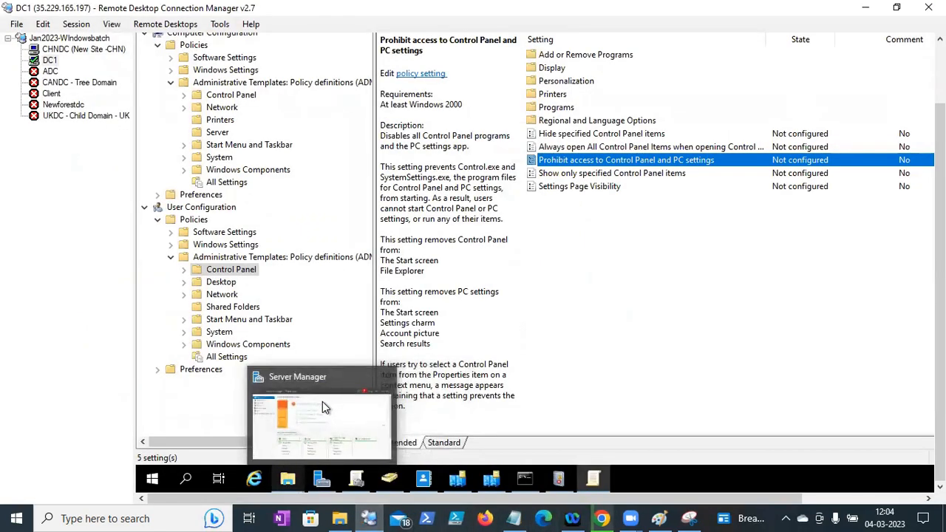
# - Bring the remote Explorer forward and browse This PC to Local Disk (C:)
pyautogui.click(289, 478)
pyautogui.click(363, 421)
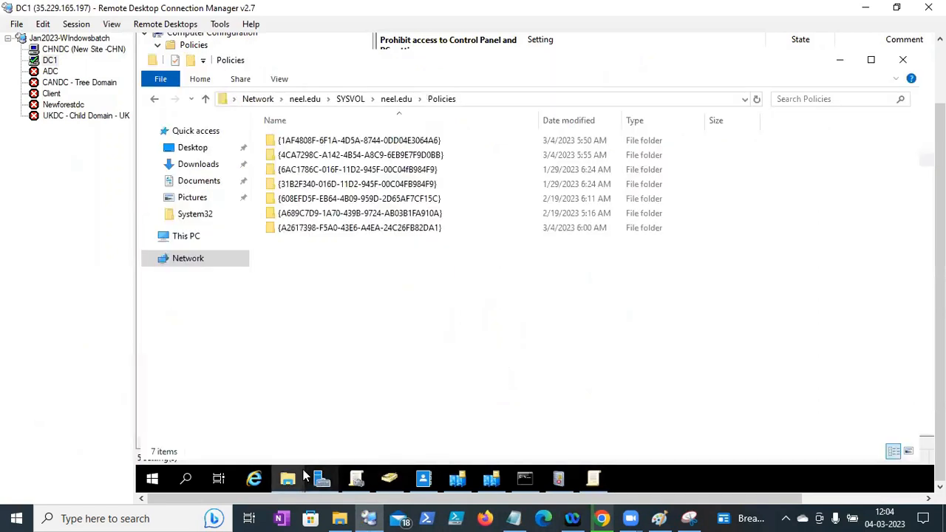
pyautogui.click(188, 241)
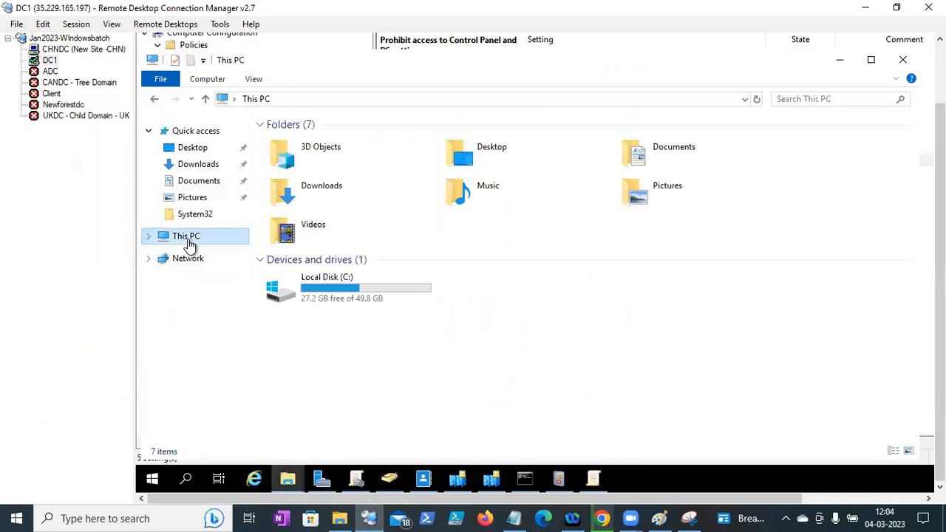
pyautogui.doubleClick(340, 296)
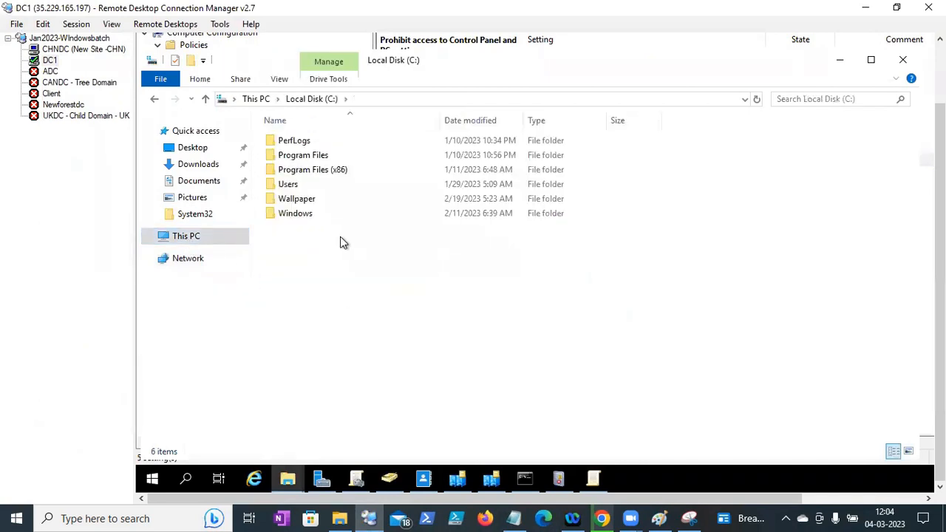
pyautogui.doubleClick(313, 213)
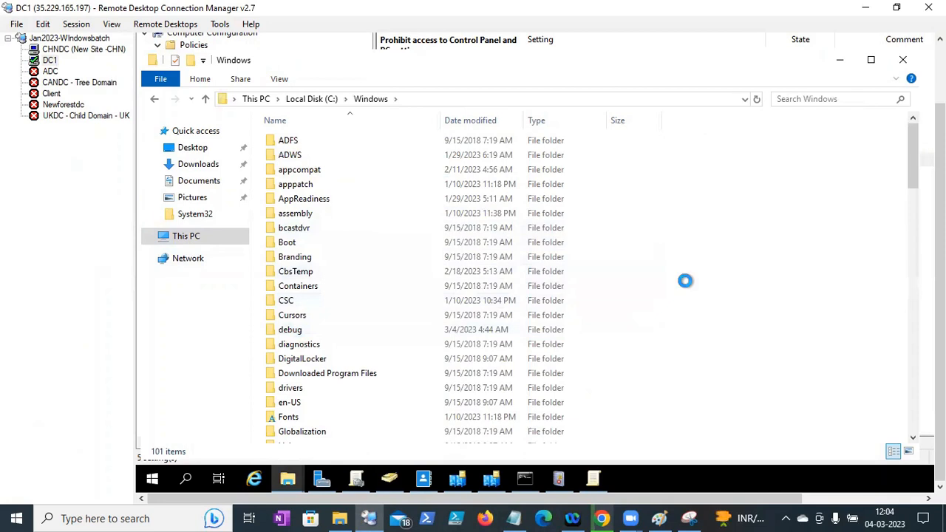
# - Back at the root of C:, create a new folder named Chrome
pyautogui.rightClick(685, 284)
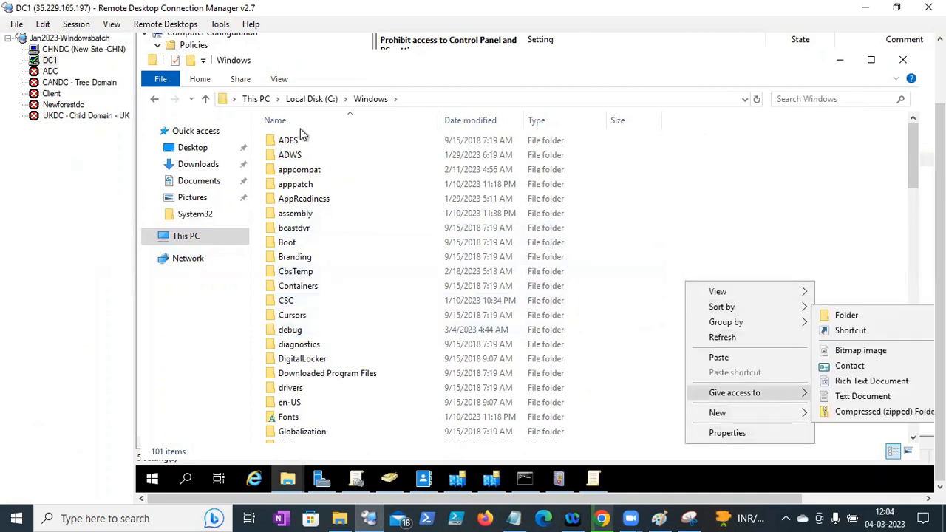
pyautogui.click(311, 99)
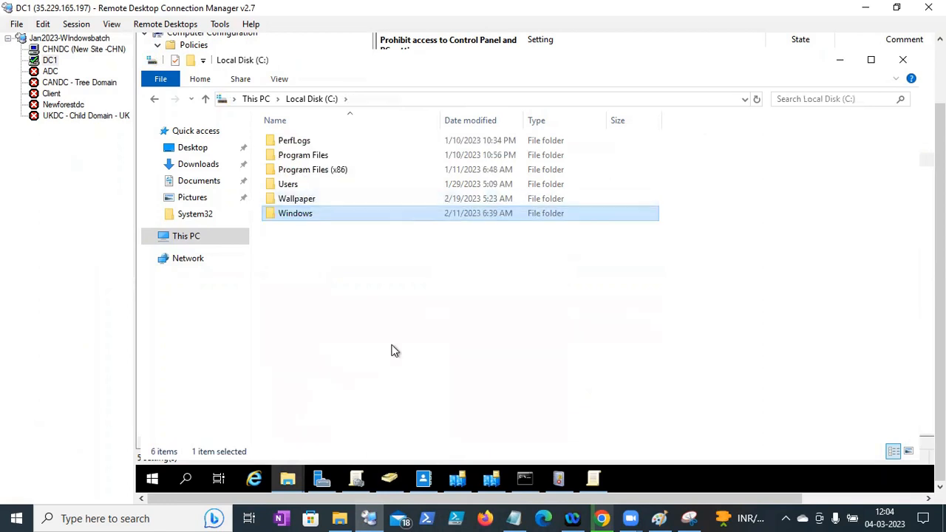
pyautogui.click(392, 345)
pyautogui.rightClick(391, 347)
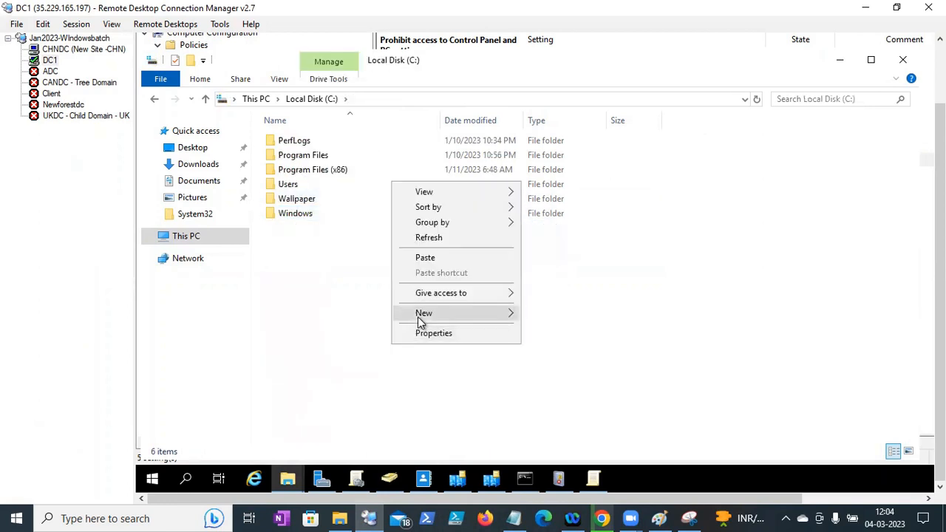
pyautogui.moveTo(421, 316)
pyautogui.click(560, 314)
pyautogui.write('Chrome')
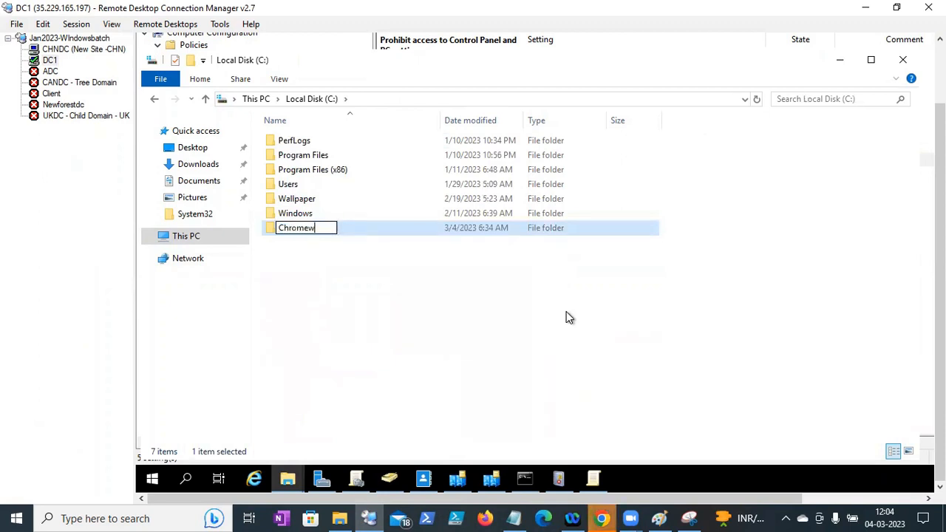
# - Open the new Chrome folder and delete the stray PDF from it
pyautogui.click(322, 256)
pyautogui.doubleClick(308, 229)
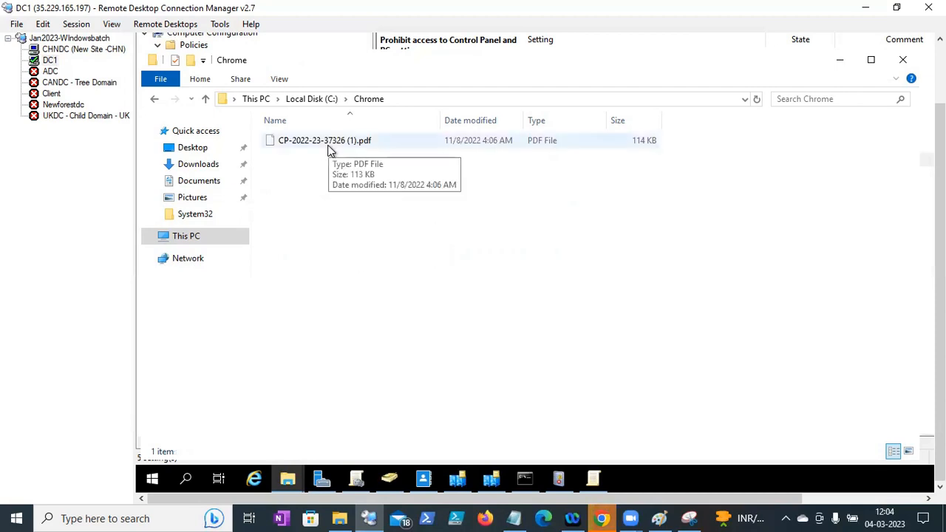
pyautogui.click(328, 146)
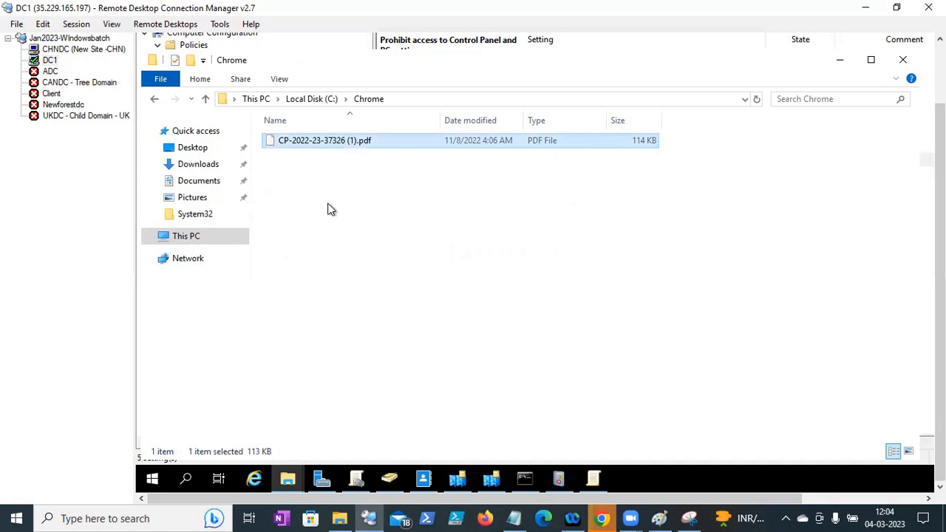
pyautogui.press('Delete')
# - Take the policy_templates (2) archive from local Downloads and ready a paste in DC1's Chrome folder
pyautogui.click(340, 518)
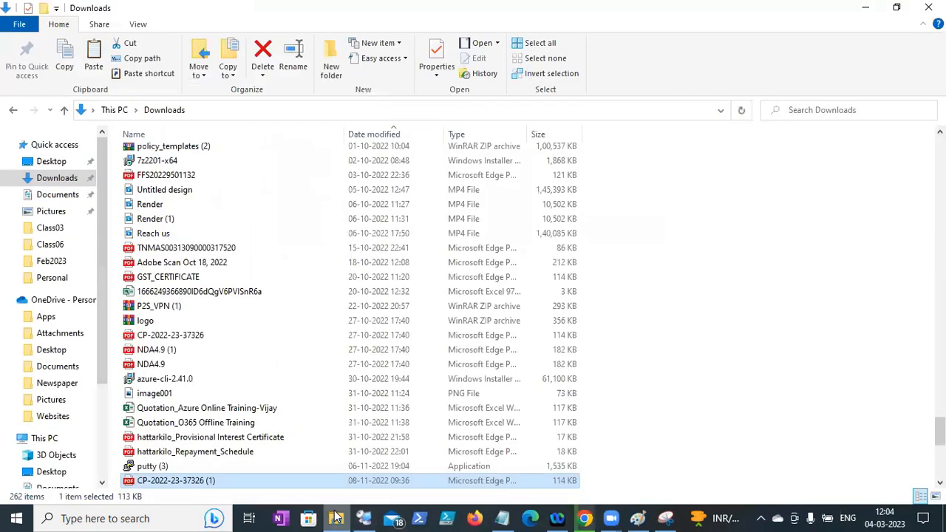
pyautogui.click(194, 150)
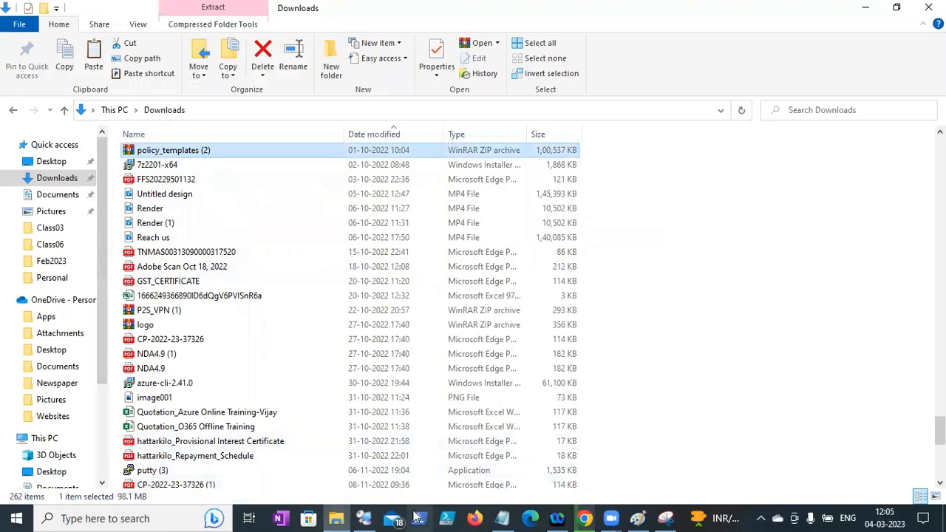
pyautogui.click(364, 518)
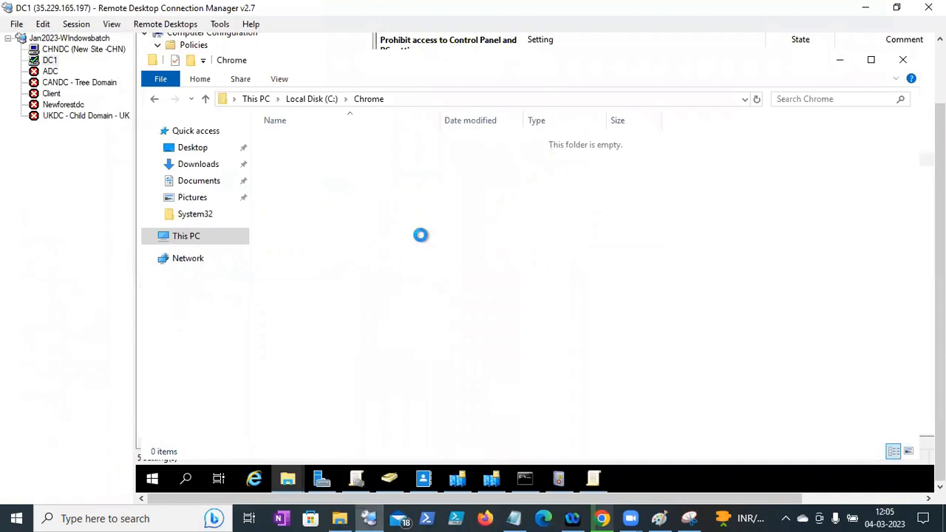
pyautogui.rightClick(420, 235)
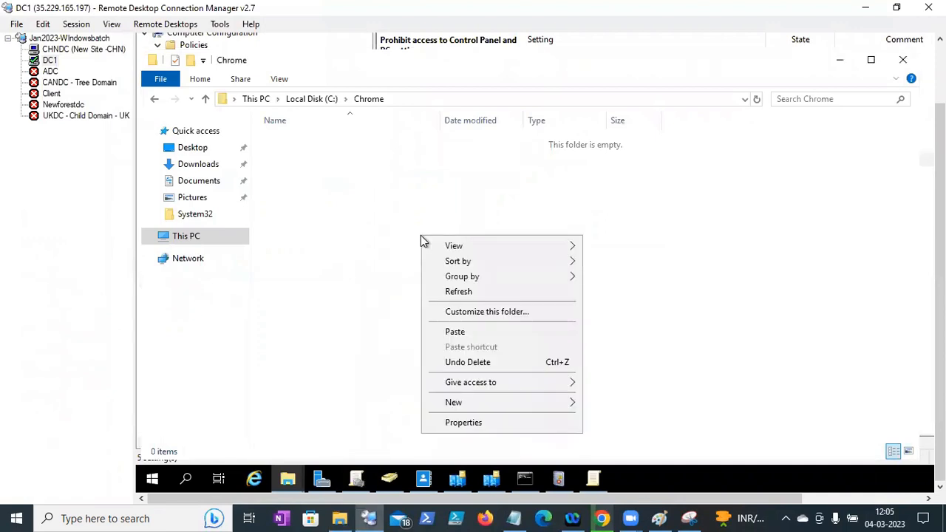
# - Paste policy_templates (2).zip into C:\Chrome on DC1
pyautogui.click(455, 333)
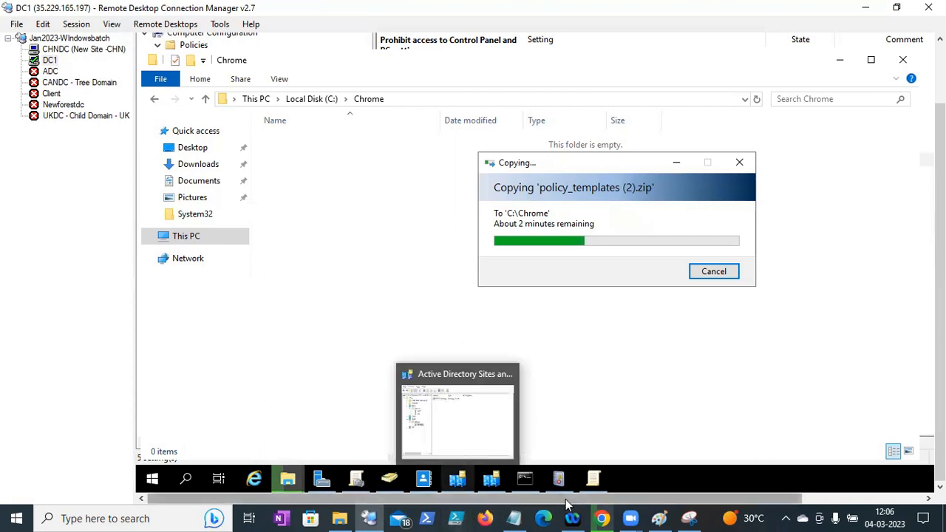
# - Highlight the third-party application, vendor-provided and must-be-available phrases in the Notes file
pyautogui.click(514, 518)
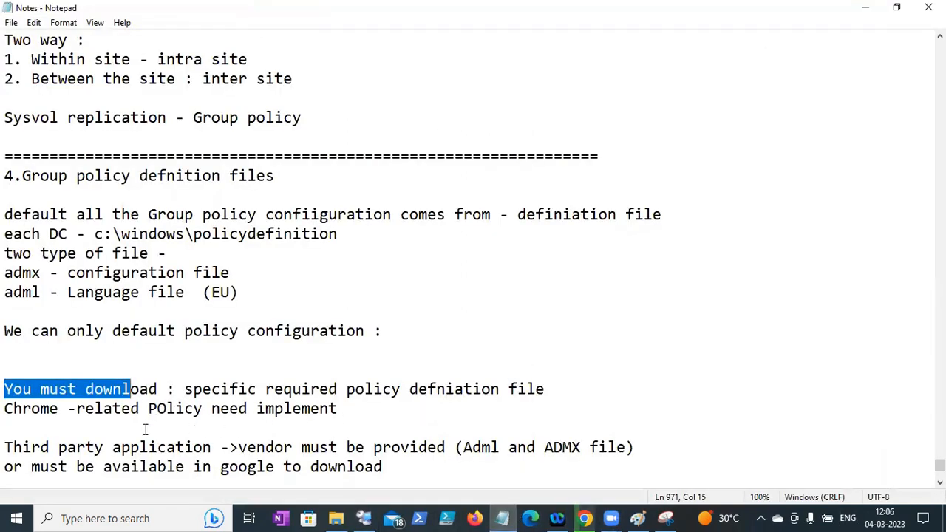
pyautogui.moveTo(5, 447); pyautogui.dragTo(167, 450)
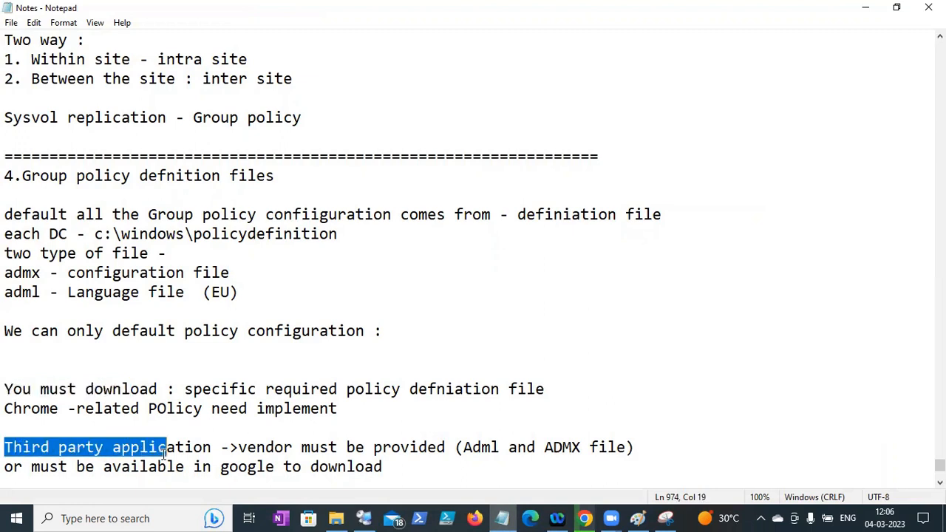
pyautogui.moveTo(246, 449); pyautogui.dragTo(438, 449)
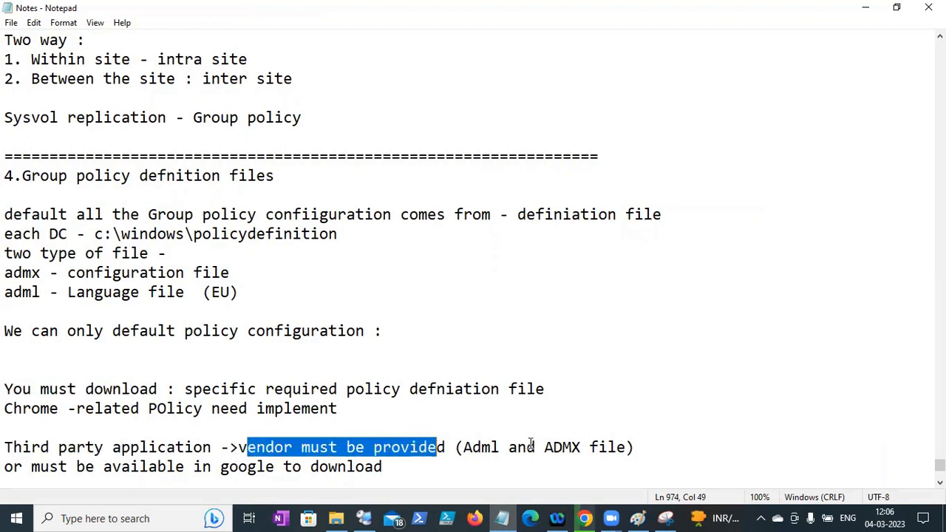
pyautogui.moveTo(31, 467); pyautogui.dragTo(196, 464)
# - Append '- to manage application access from group policy' to the last line
pyautogui.click(414, 470)
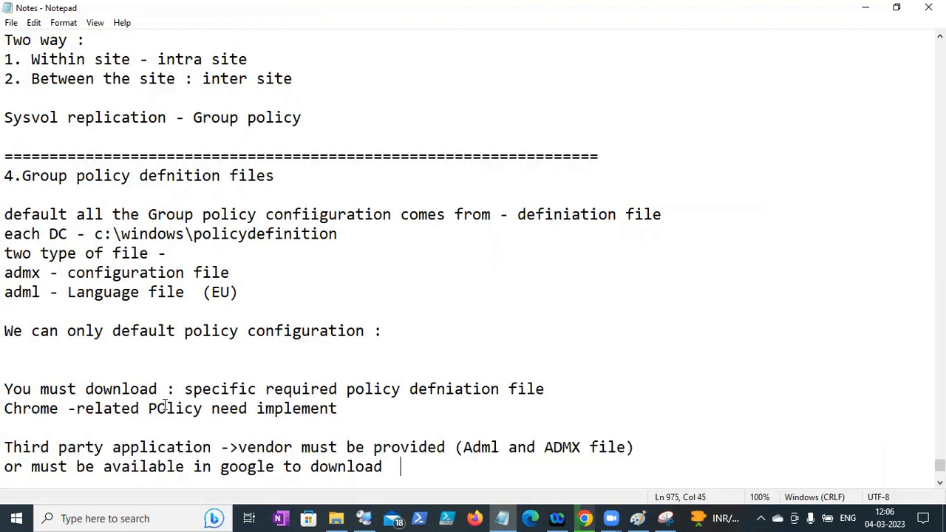
pyautogui.write('-n')
pyautogui.press('BackSpace')
pyautogui.write('to manage t')
pyautogui.press('BackSpace')
pyautogui.write('application/a')
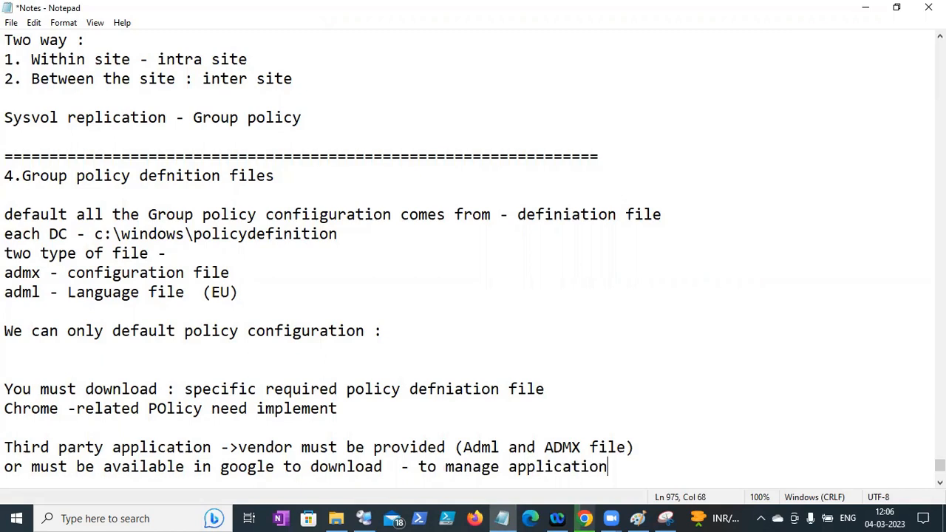
pyautogui.press('BackSpace')
pyautogui.press('BackSpace')
pyautogui.write('access from g')
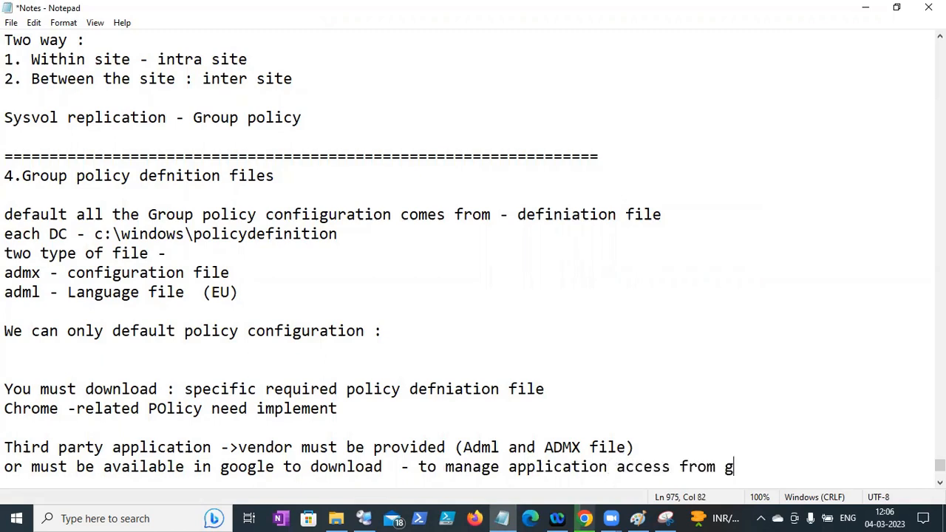
pyautogui.write('roup policy')
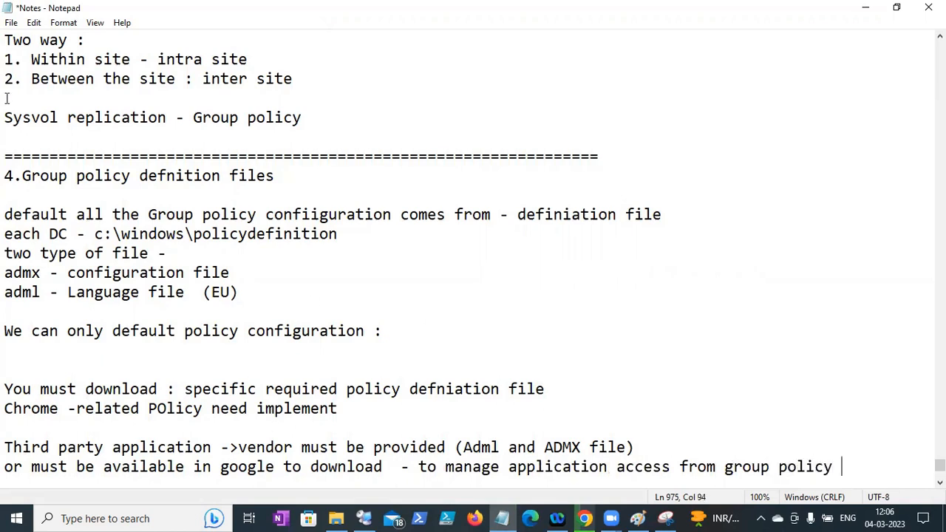
# - Save the updated notes file
pyautogui.click(11, 23)
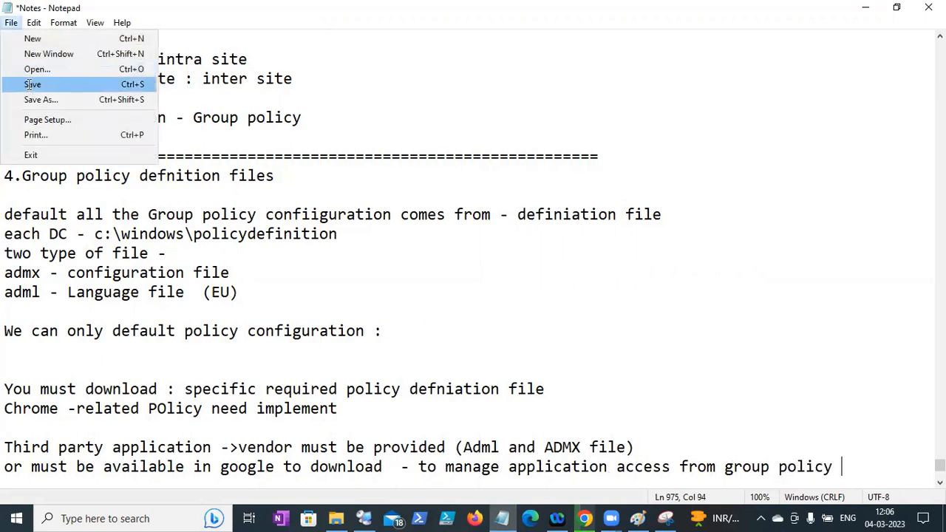
pyautogui.click(31, 84)
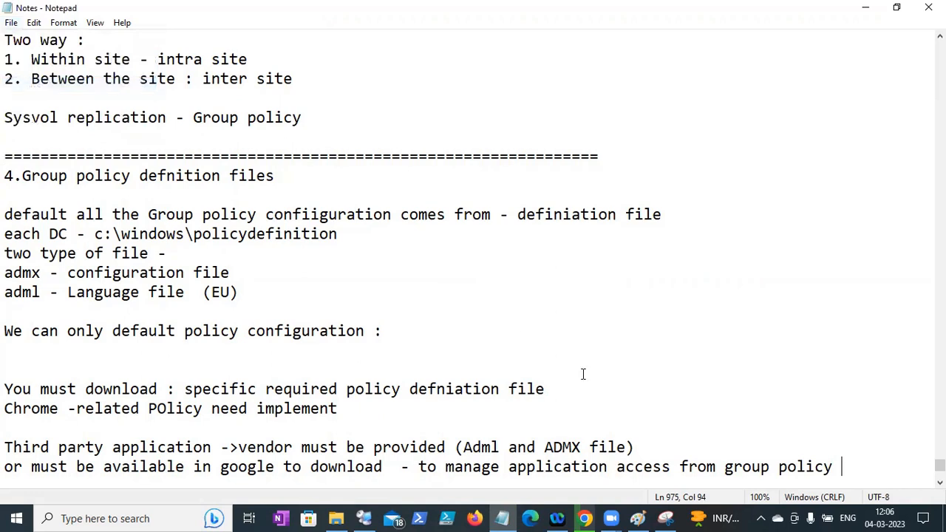
pyautogui.click(11, 23)
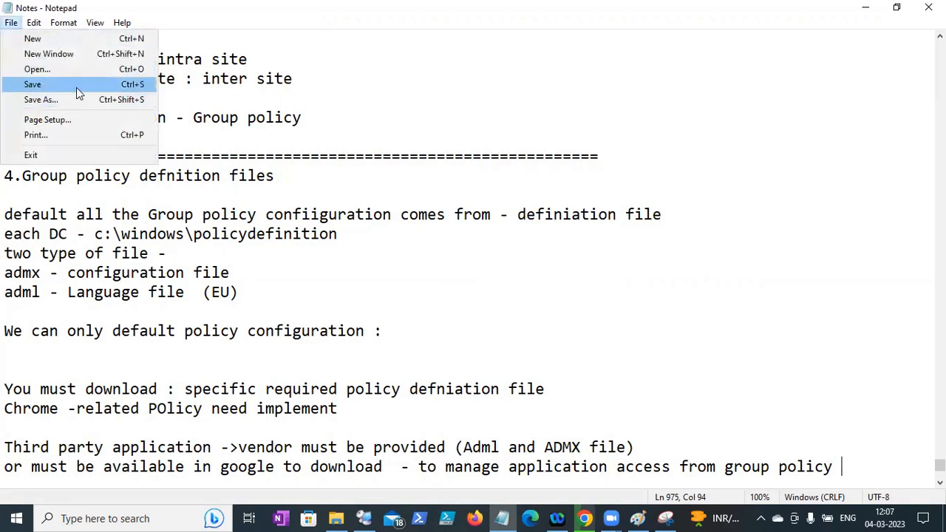
pyautogui.click(76, 87)
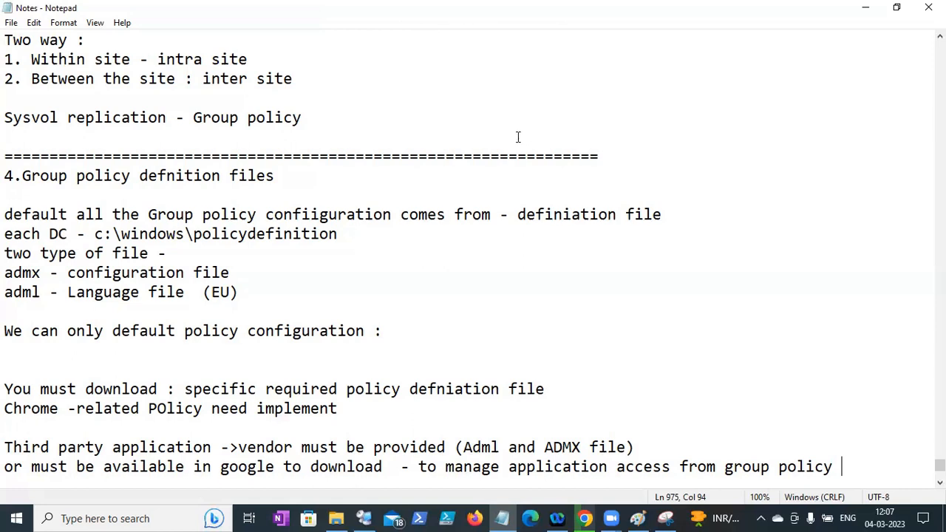
# - Switch back to DC1's C:\Chrome folder holding the 100,537 KB policy_templates (2) zip
pyautogui.click(864, 57)
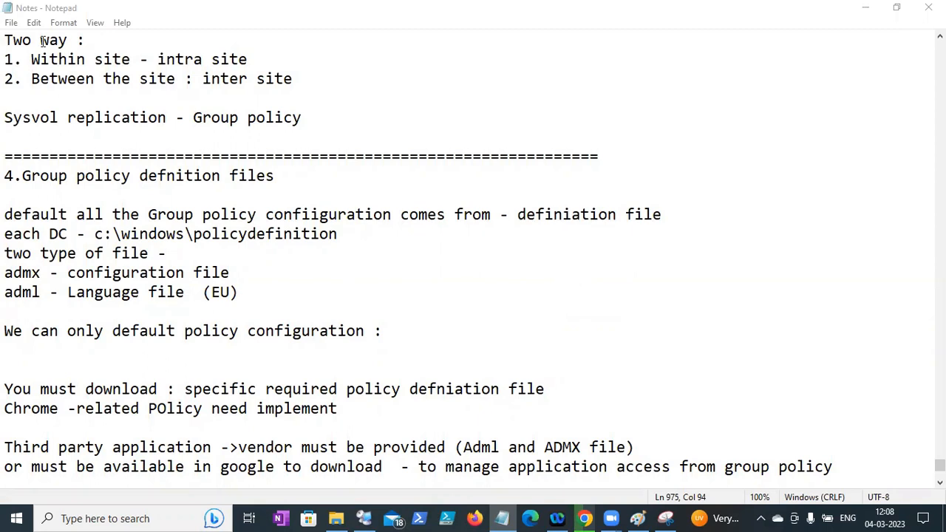
pyautogui.click(11, 22)
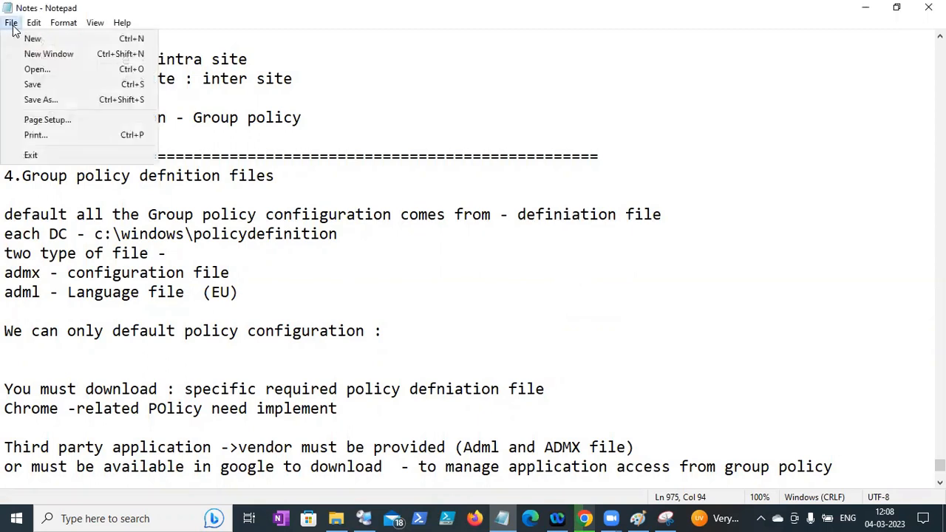
pyautogui.click(33, 83)
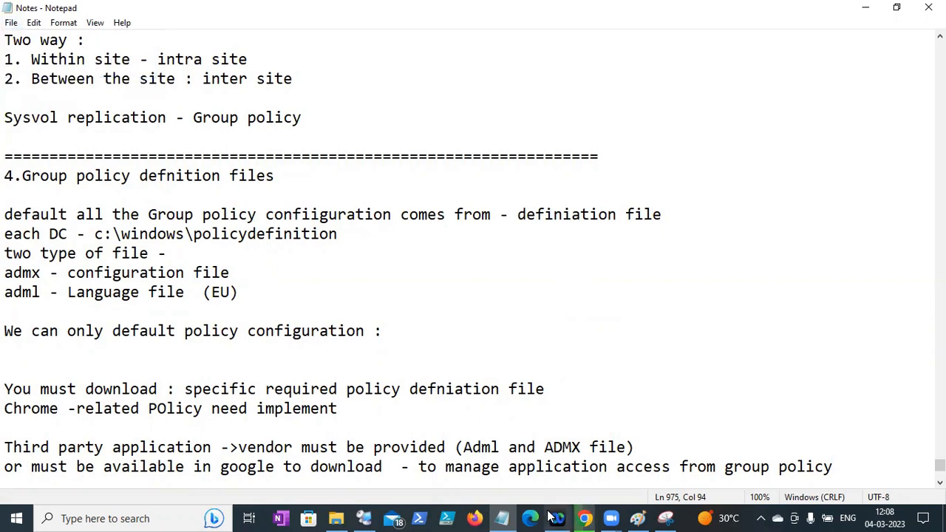
pyautogui.click(362, 518)
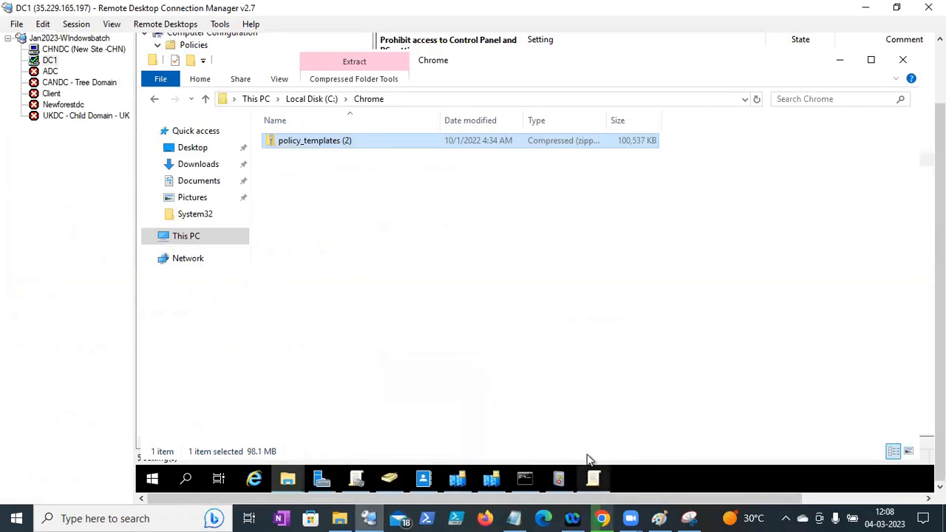
# - Extract policy_templates (2).zip into its default policy_templates (2) folder in C:\Chrome
pyautogui.click(594, 479)
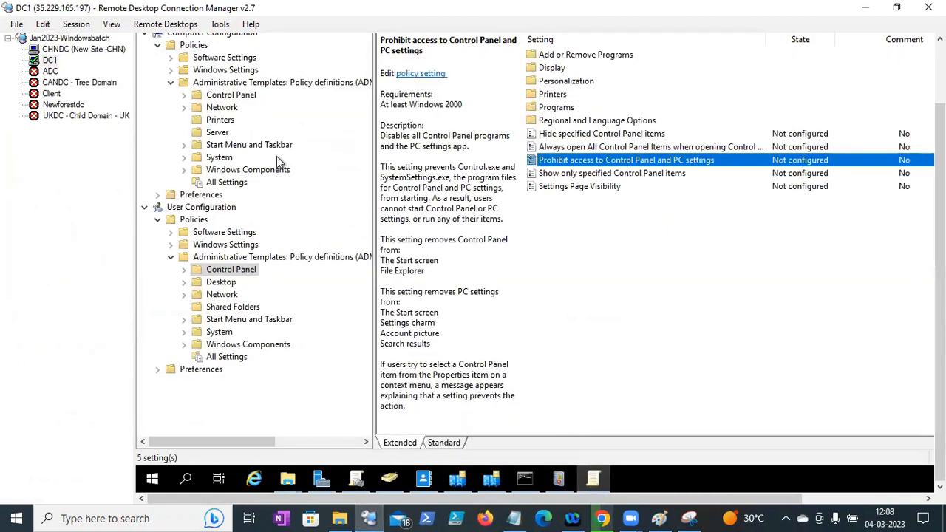
pyautogui.click(288, 478)
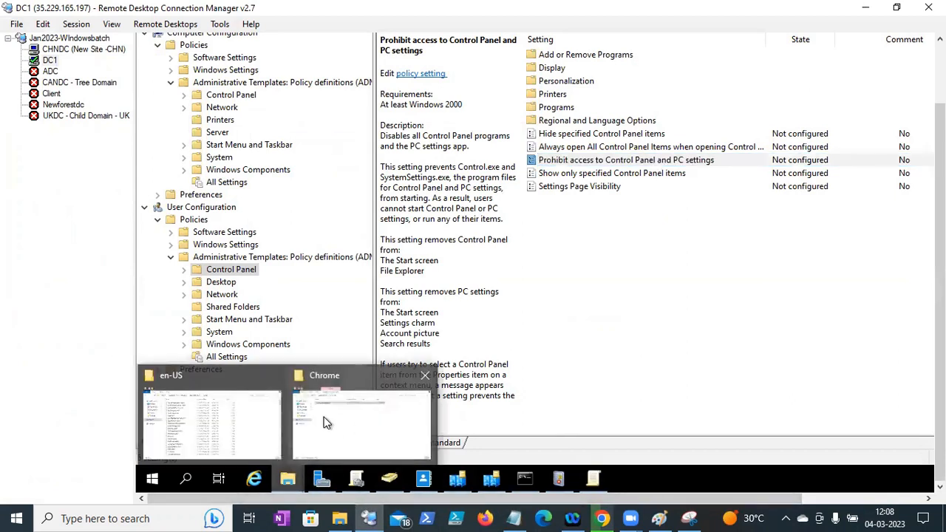
pyautogui.click(361, 421)
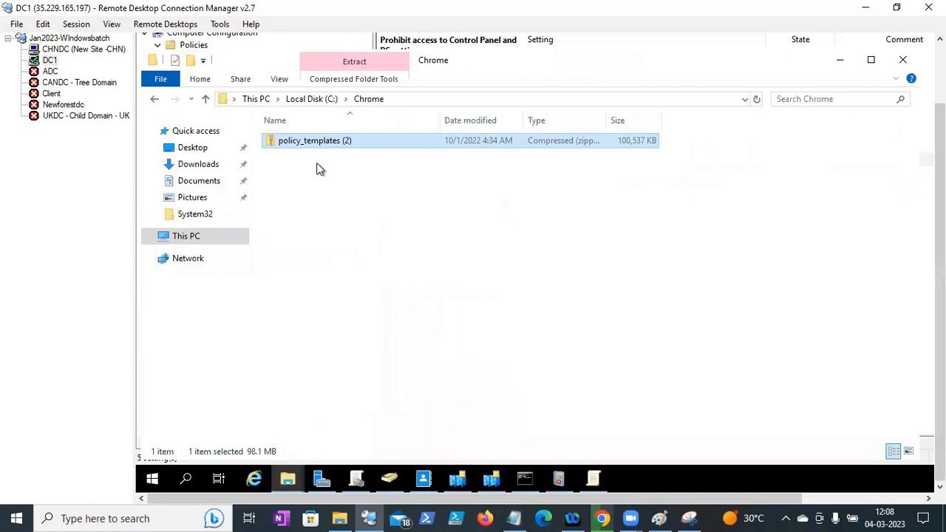
pyautogui.rightClick(311, 142)
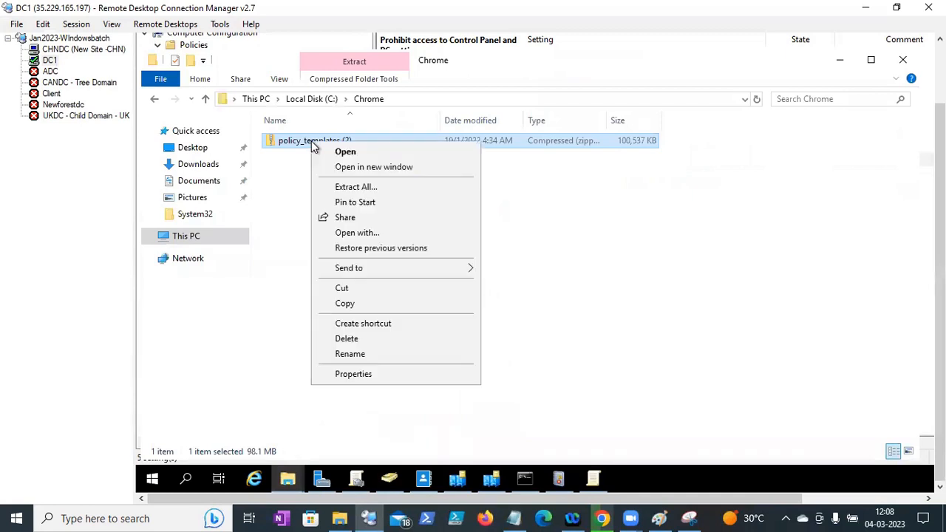
pyautogui.click(344, 189)
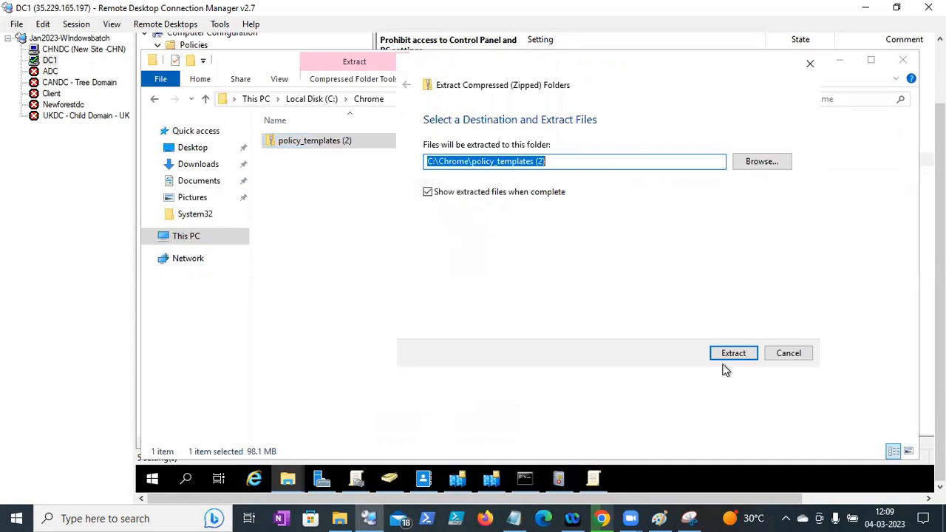
pyautogui.click(732, 353)
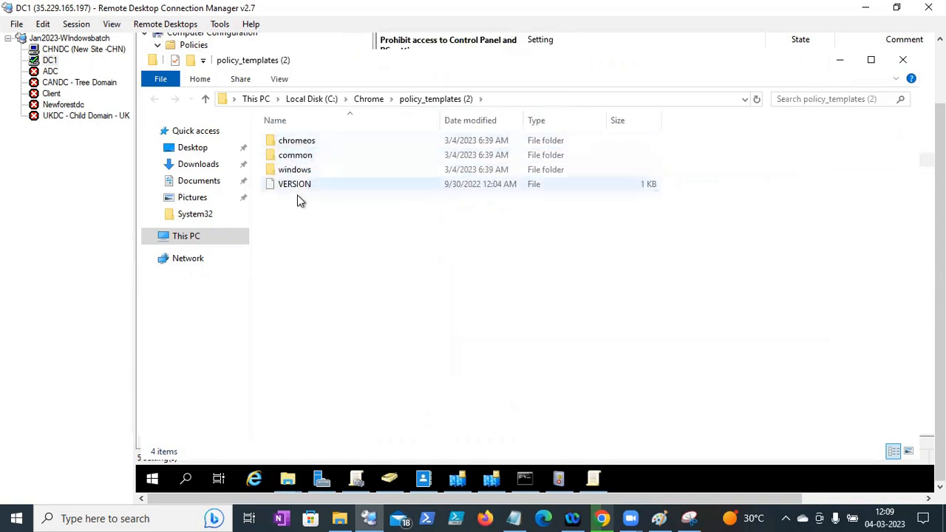
# - Browse into policy_templates (2)\windows\admx and select chrome.admx for copying
pyautogui.hotkey('alt', 'Up')
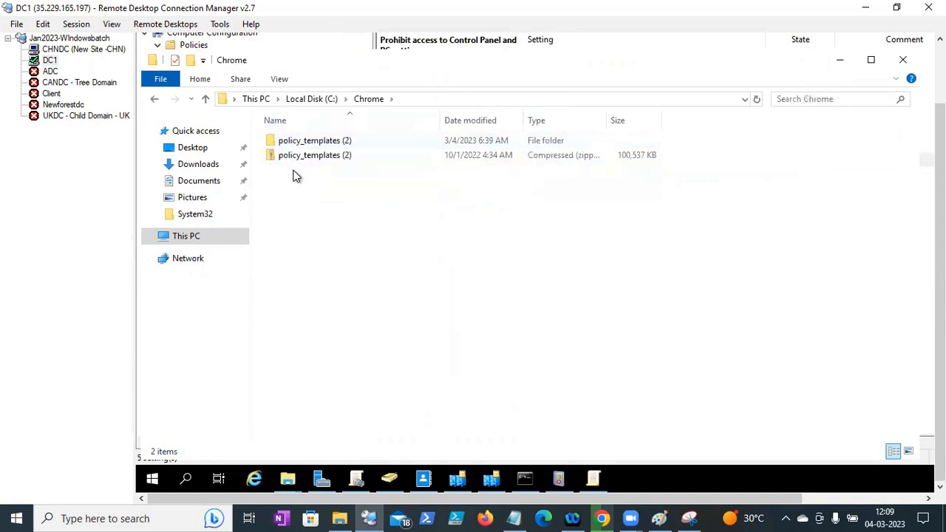
pyautogui.doubleClick(300, 145)
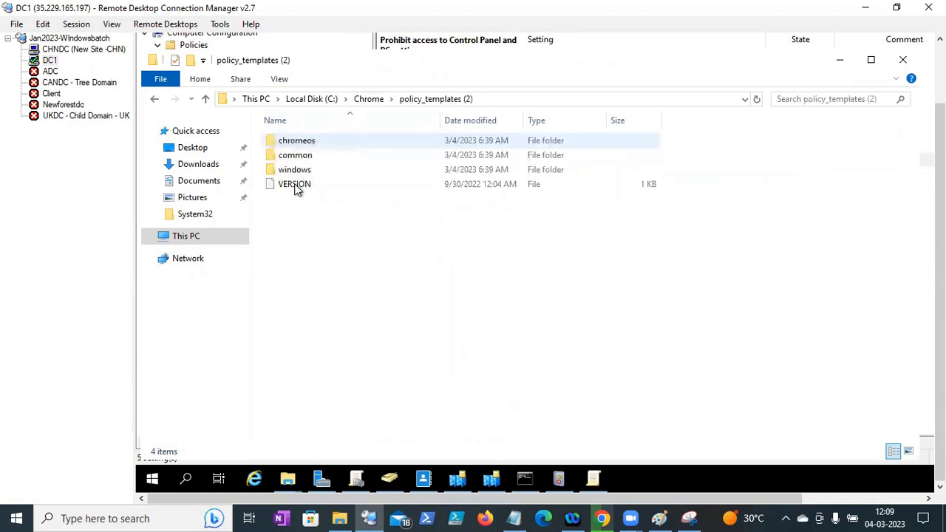
pyautogui.doubleClick(294, 169)
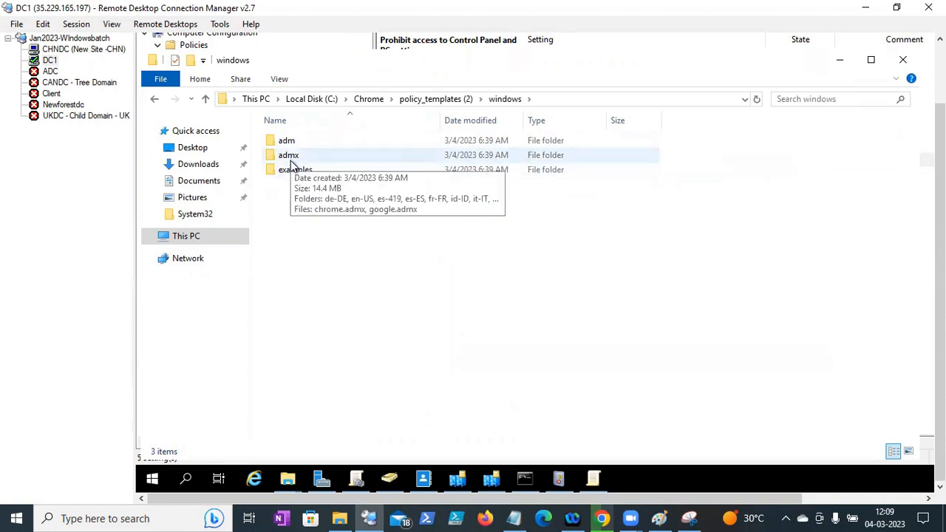
pyautogui.doubleClick(289, 156)
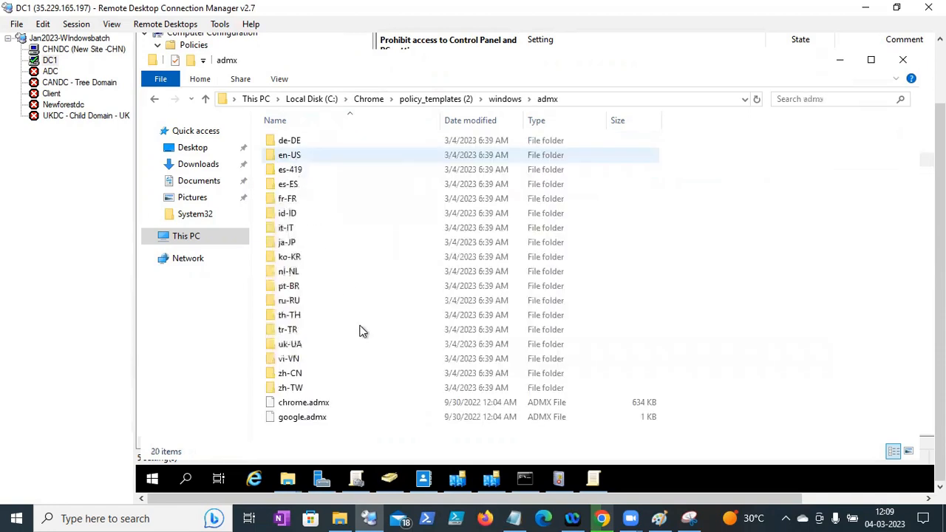
pyautogui.click(319, 409)
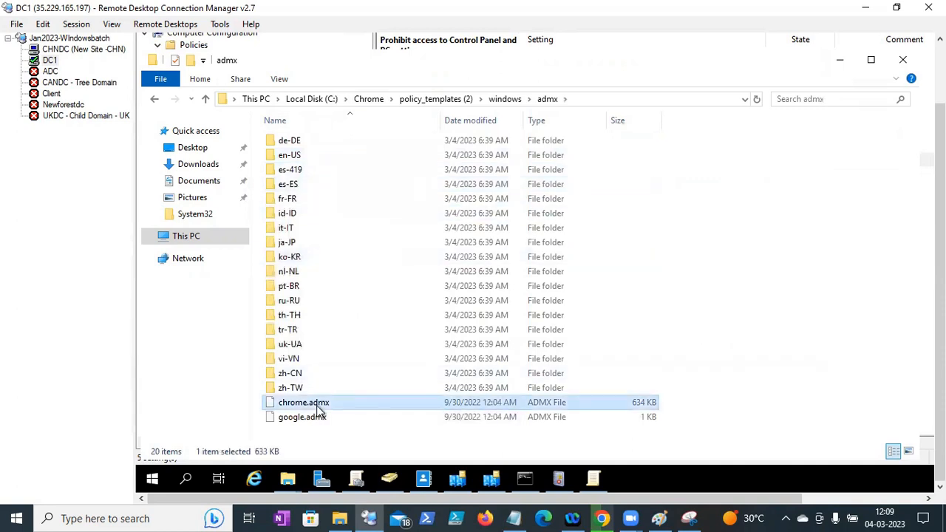
pyautogui.click(291, 483)
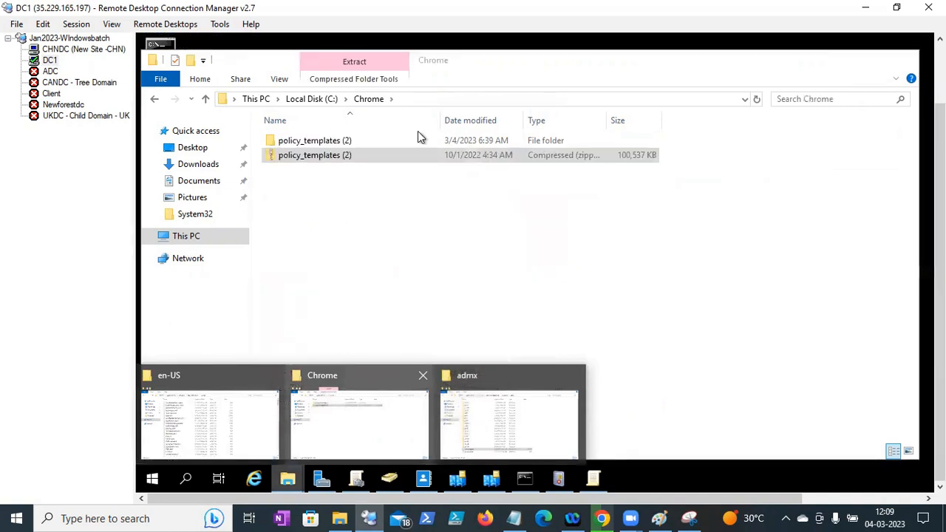
pyautogui.click(179, 240)
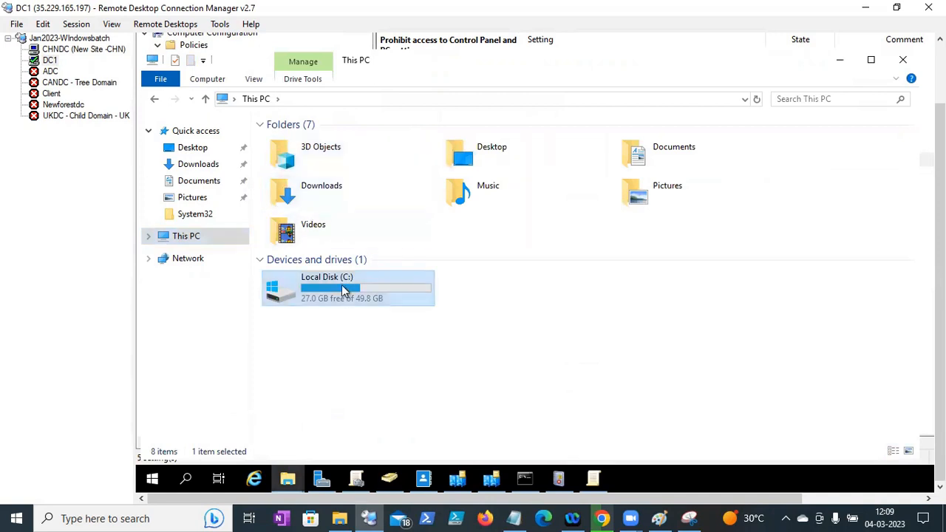
# - Navigate to C:\Windows\PolicyDefinitions, jumping down the Windows folder list by typing
pyautogui.doubleClick(342, 288)
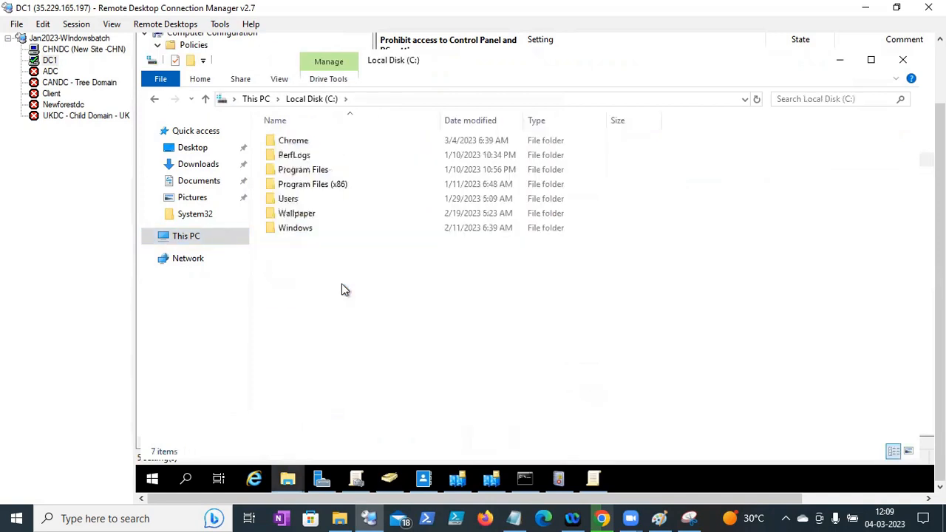
pyautogui.doubleClick(298, 227)
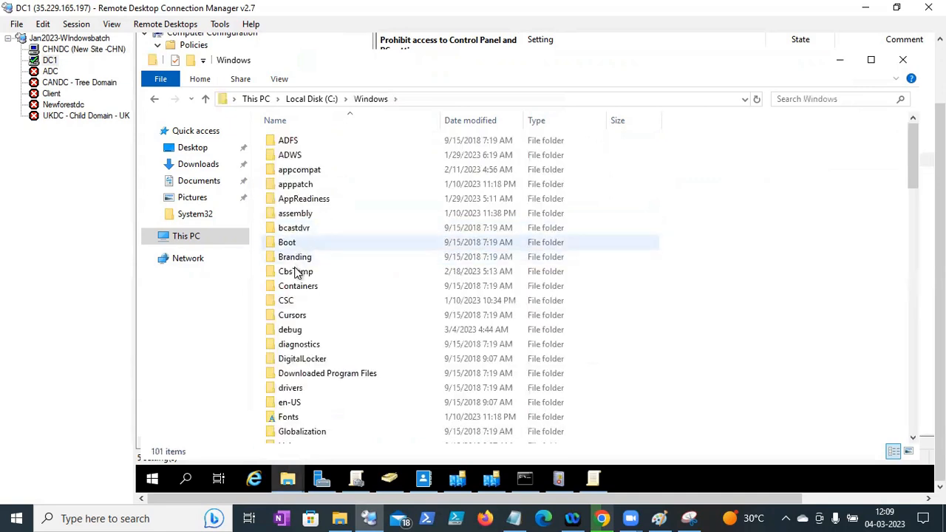
pyautogui.click(299, 359)
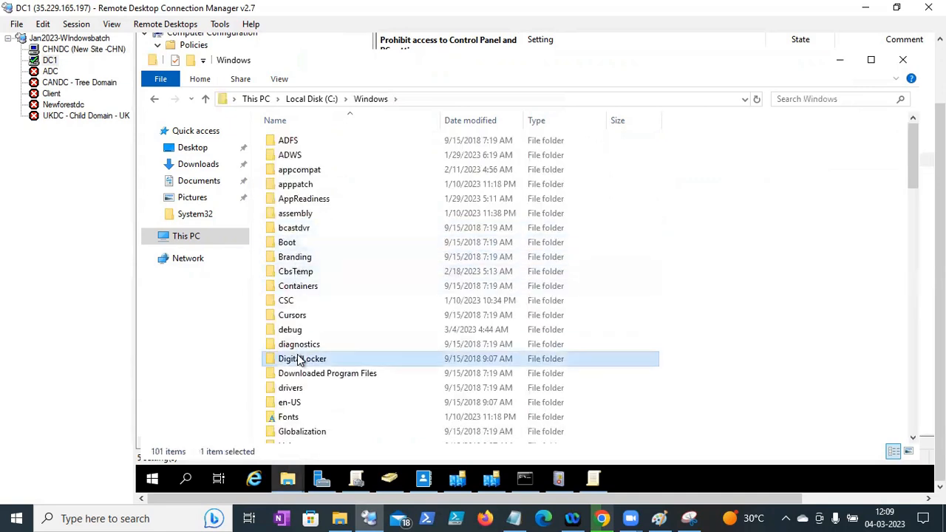
pyautogui.write('de')
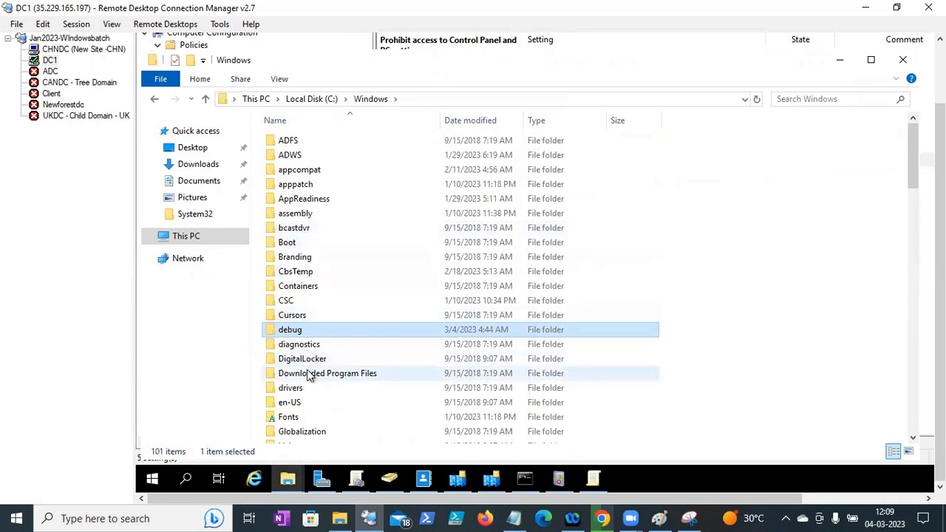
pyautogui.write('po')
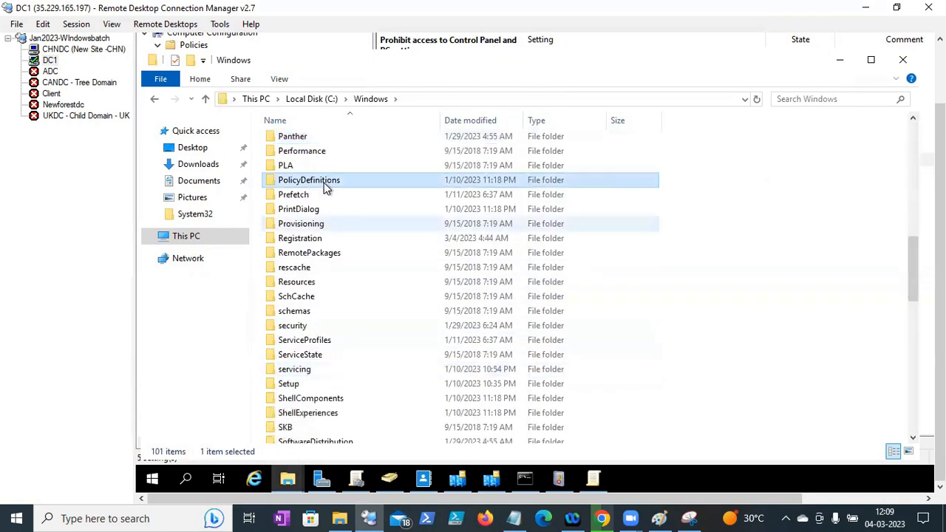
pyautogui.doubleClick(326, 184)
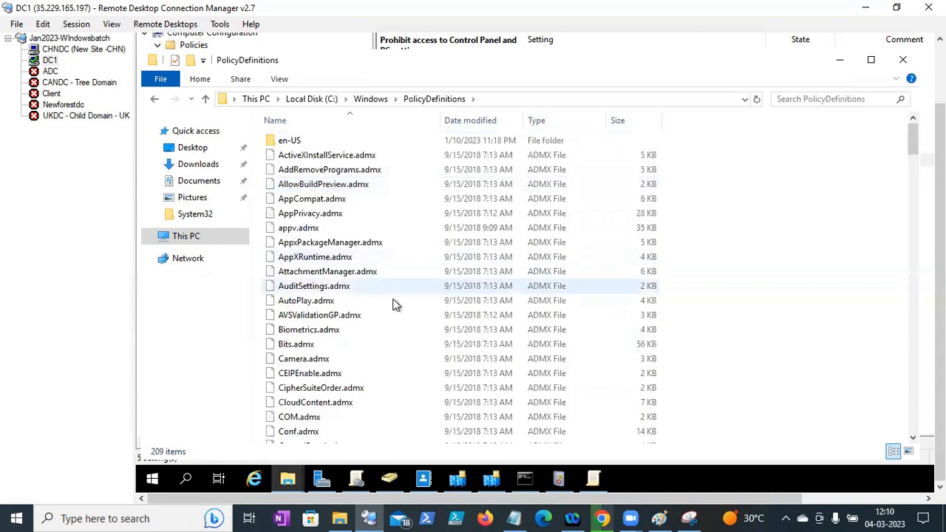
# - Paste chrome.admx into PolicyDefinitions, then reopen policy_templates (2)\windows\admx in the Chrome window
pyautogui.hotkey('ctrl', 'v')
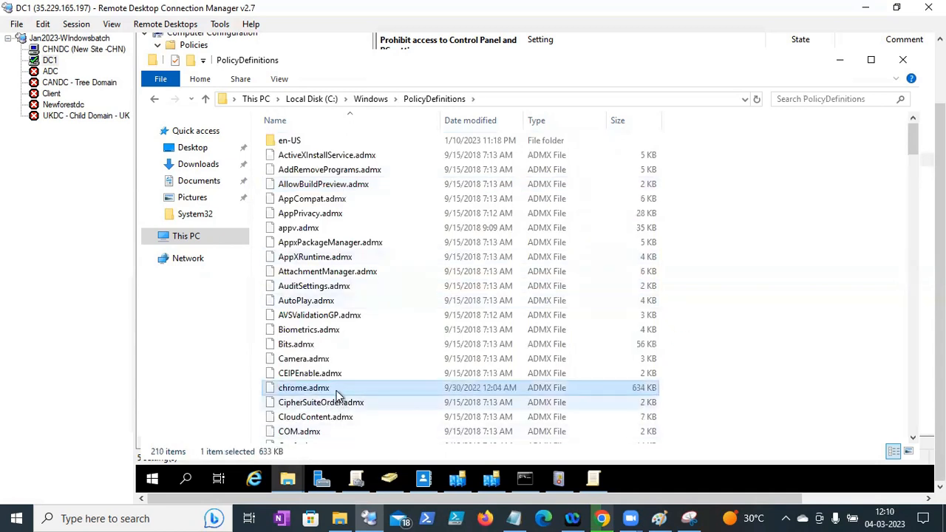
pyautogui.click(288, 481)
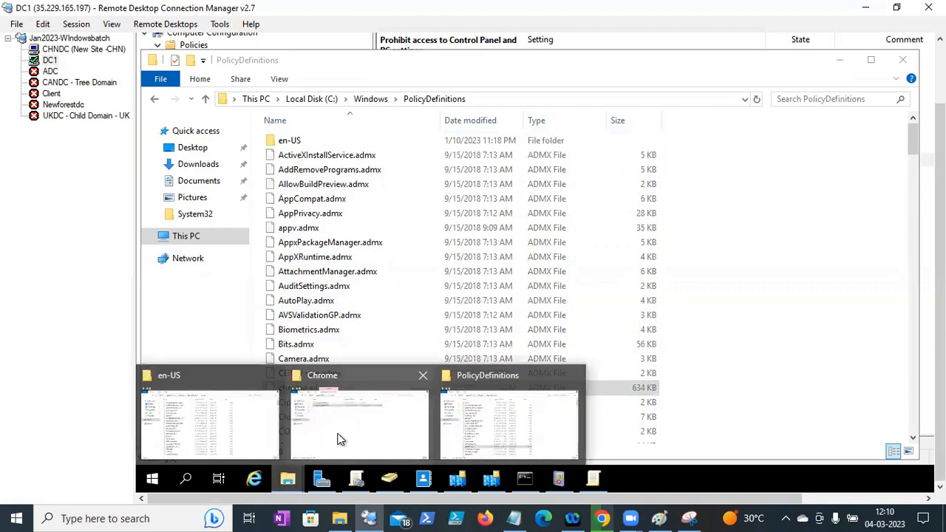
pyautogui.click(338, 439)
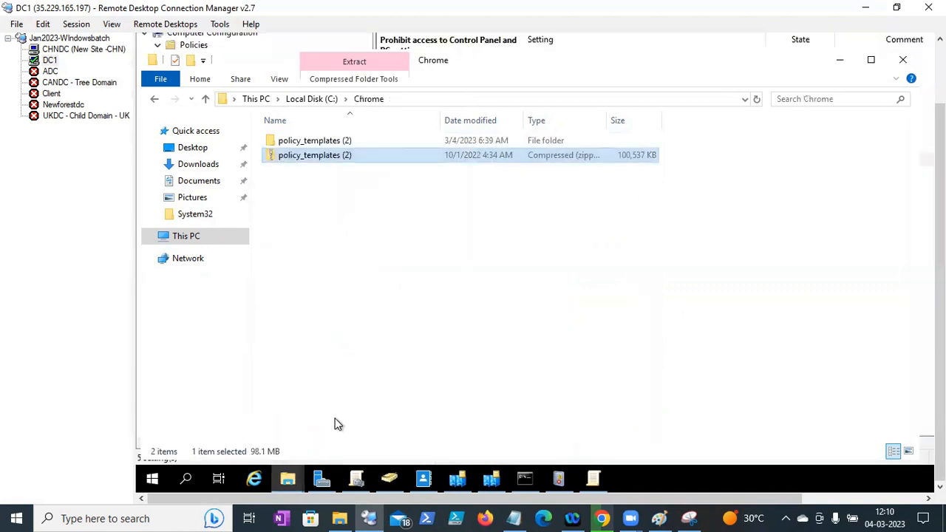
pyautogui.doubleClick(328, 143)
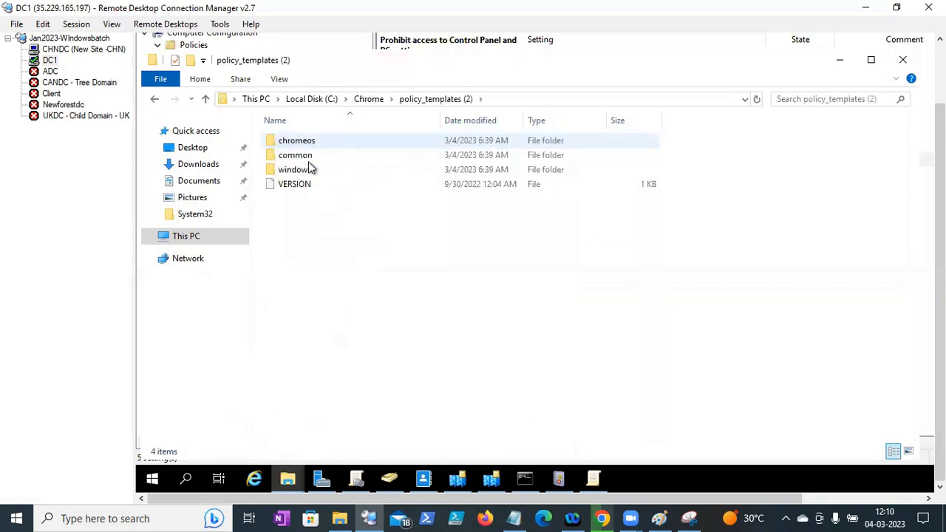
pyautogui.doubleClick(306, 172)
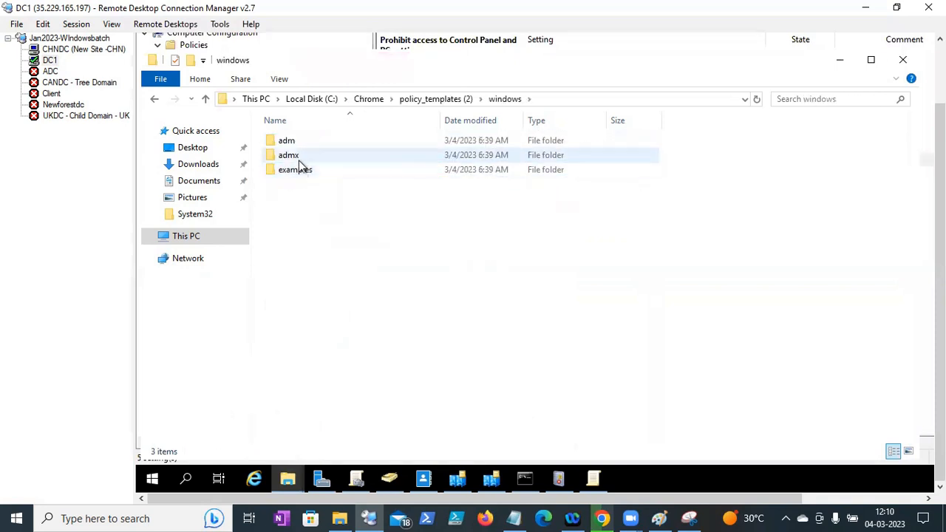
pyautogui.doubleClick(296, 157)
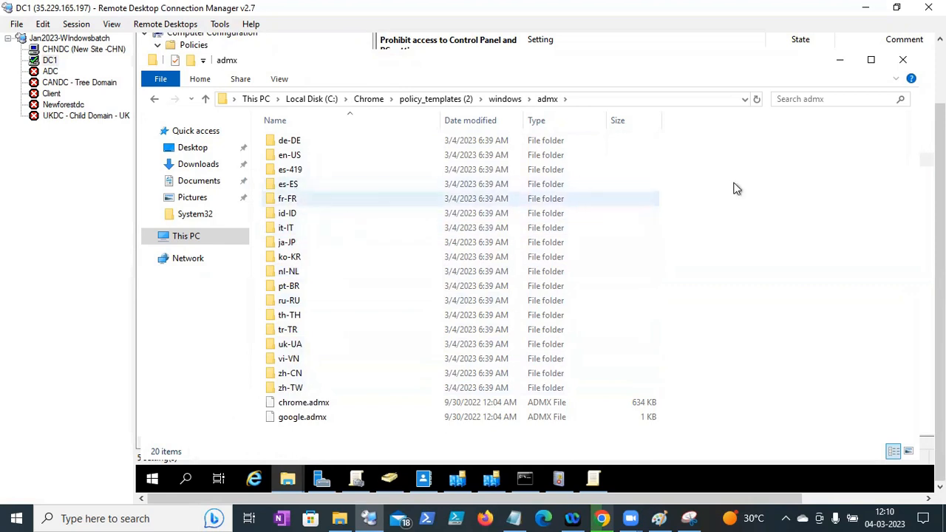
pyautogui.moveTo(940, 164)
pyautogui.mouseDown()
pyautogui.moveTo(940, 107)
pyautogui.moveTo(940, 164)
pyautogui.mouseUp()
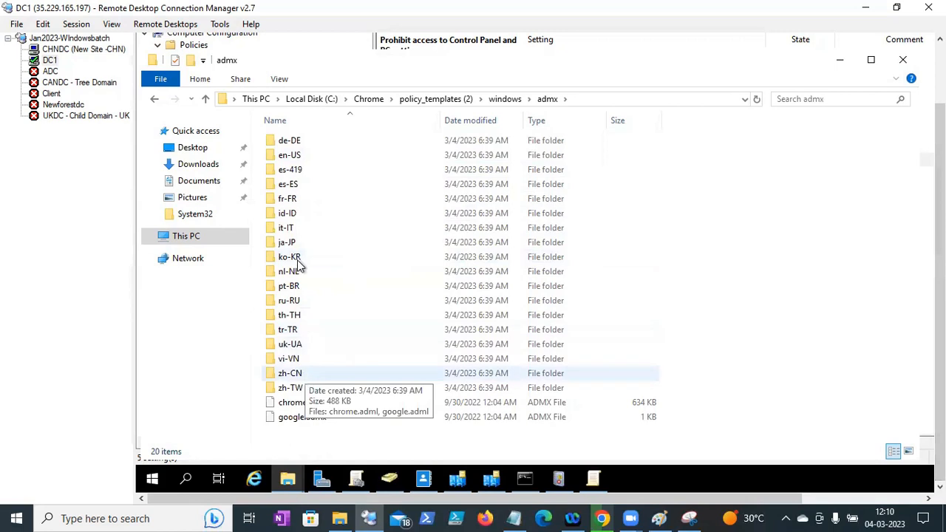
# - Put the 777 KB chrome.adml from admx\en-US into PolicyDefinitions\en-US, then go back up
pyautogui.doubleClick(290, 156)
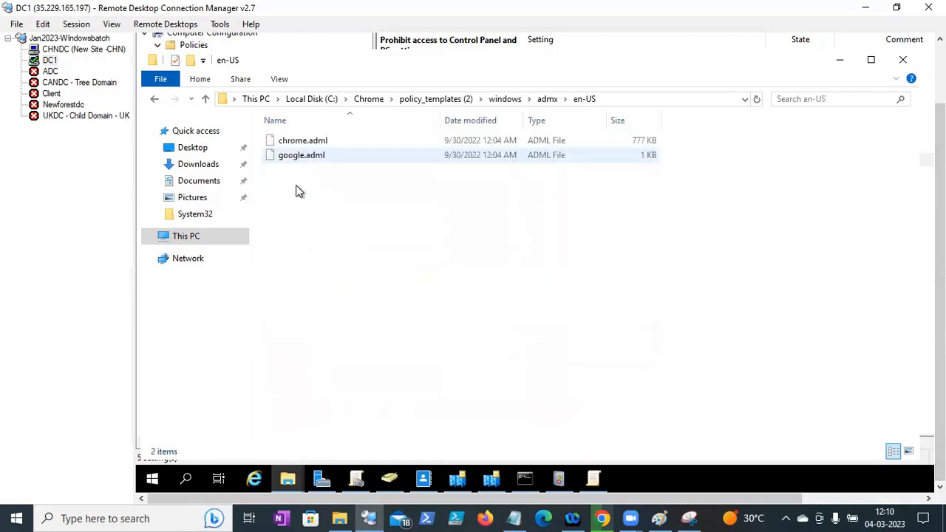
pyautogui.click(312, 146)
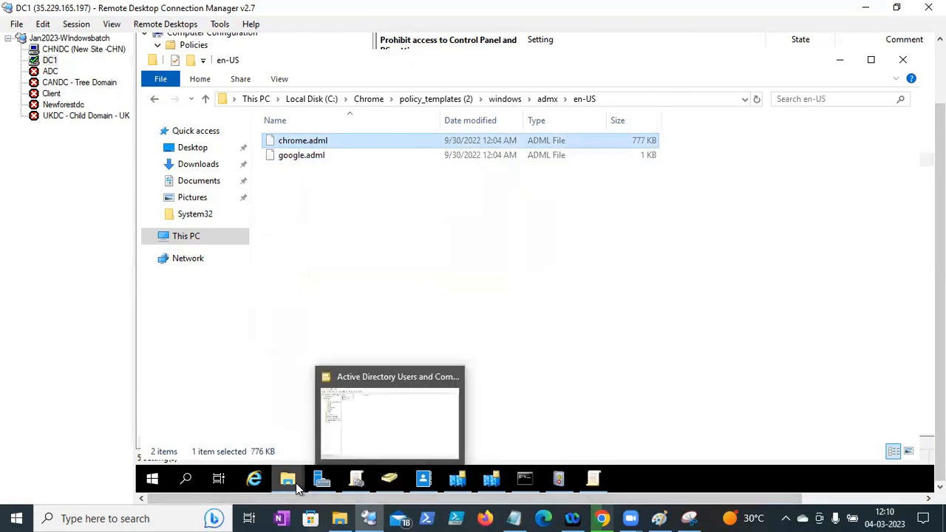
pyautogui.moveTo(295, 482)
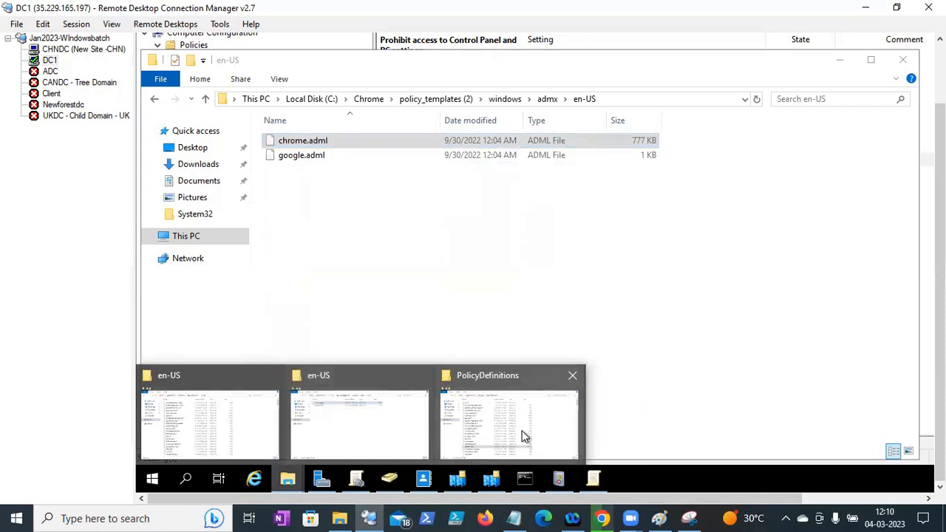
pyautogui.moveTo(521, 436)
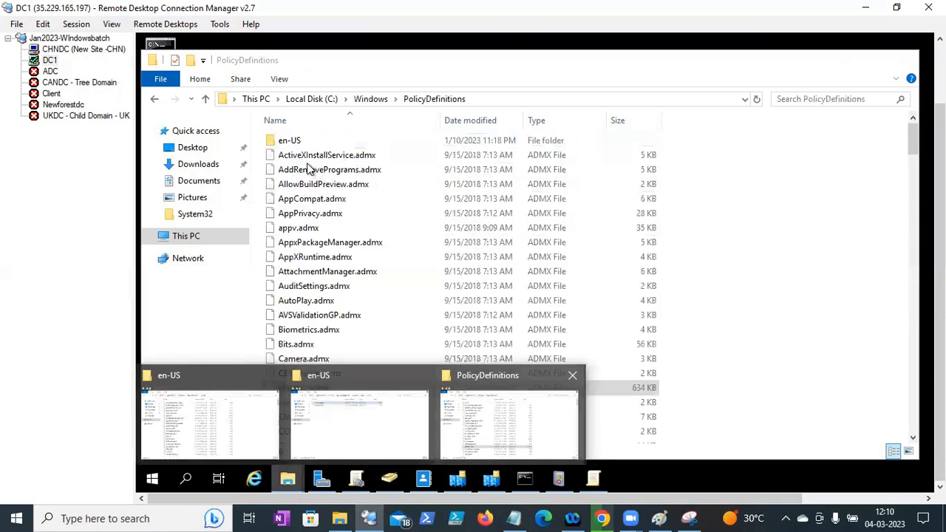
pyautogui.click(294, 144)
pyautogui.doubleClick(293, 144)
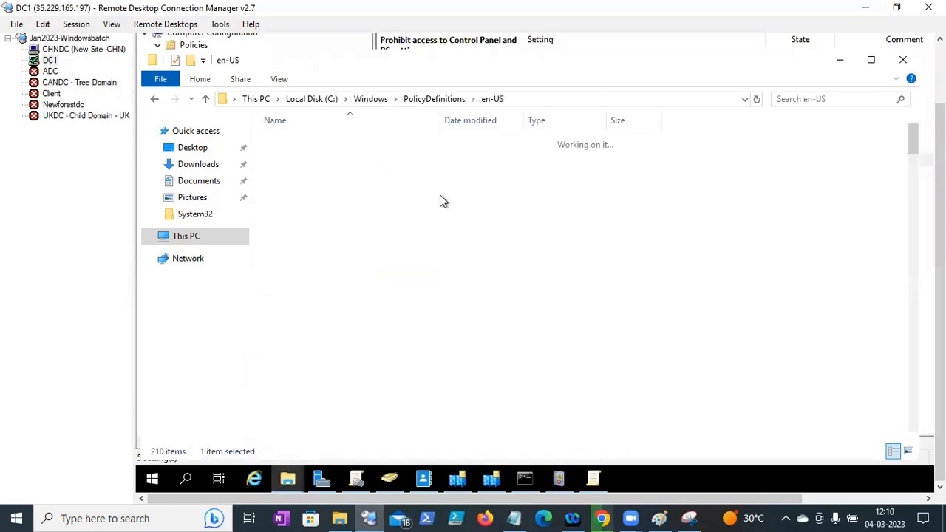
pyautogui.hotkey('ctrl', 'v')
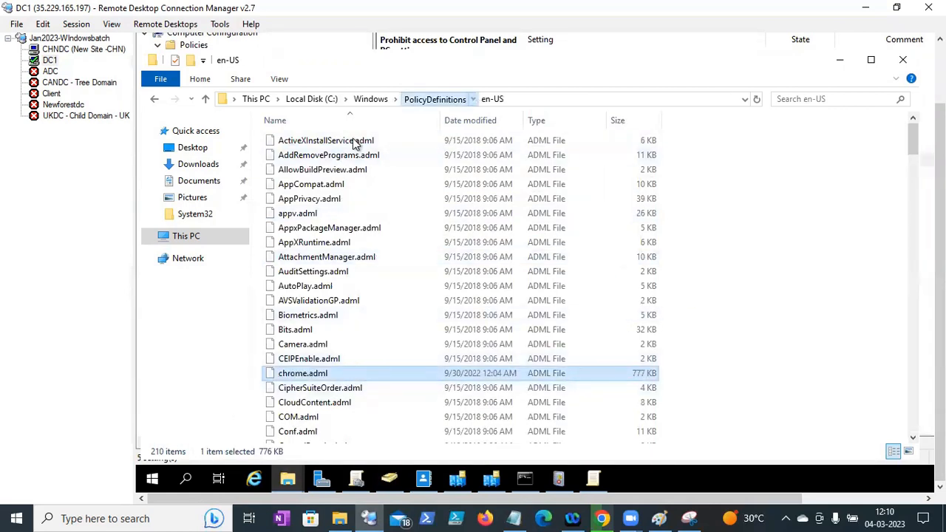
pyautogui.hotkey('alt', 'Up')
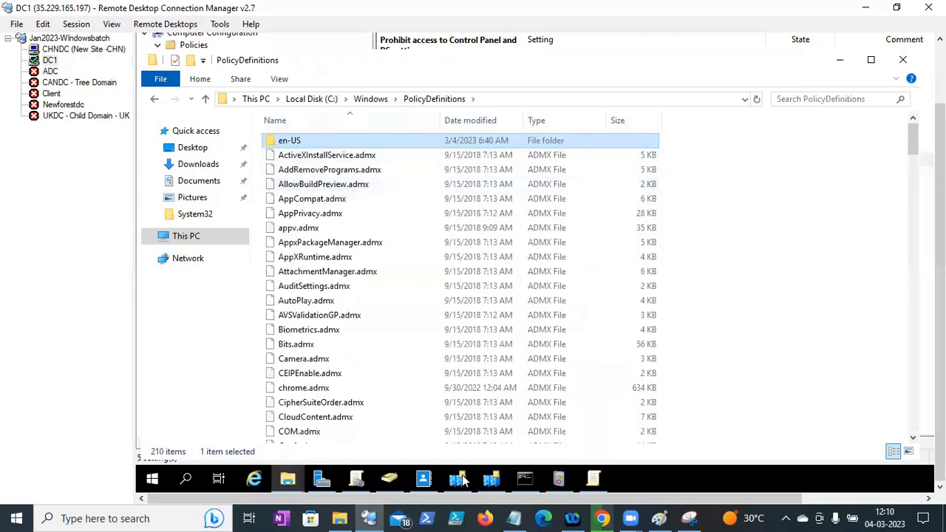
# - Exit the Group Policy Management Editor on DC1 with File > Exit
pyautogui.click(593, 488)
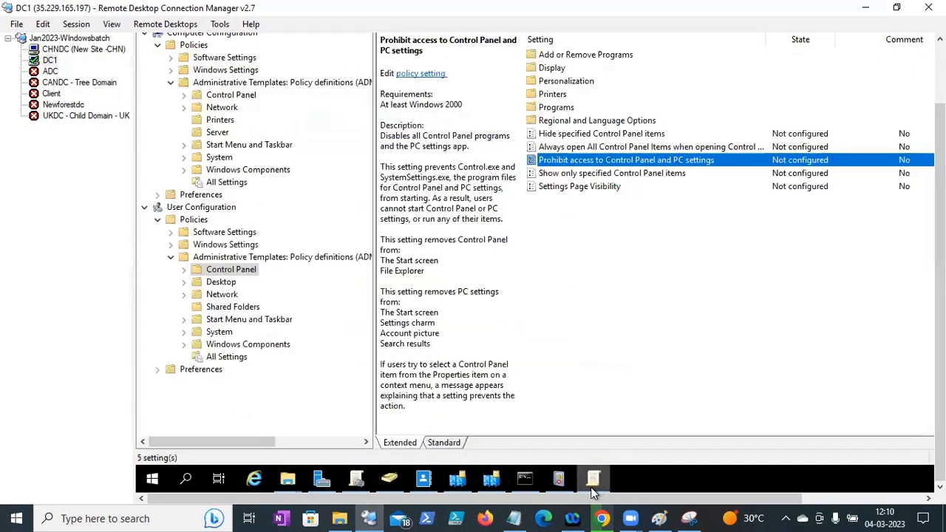
pyautogui.moveTo(940, 203); pyautogui.dragTo(940, 140)
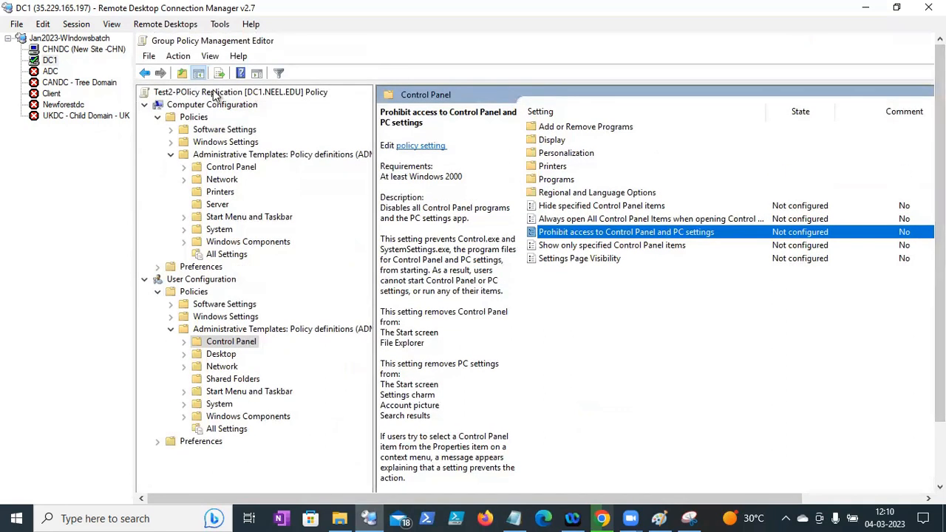
pyautogui.click(150, 57)
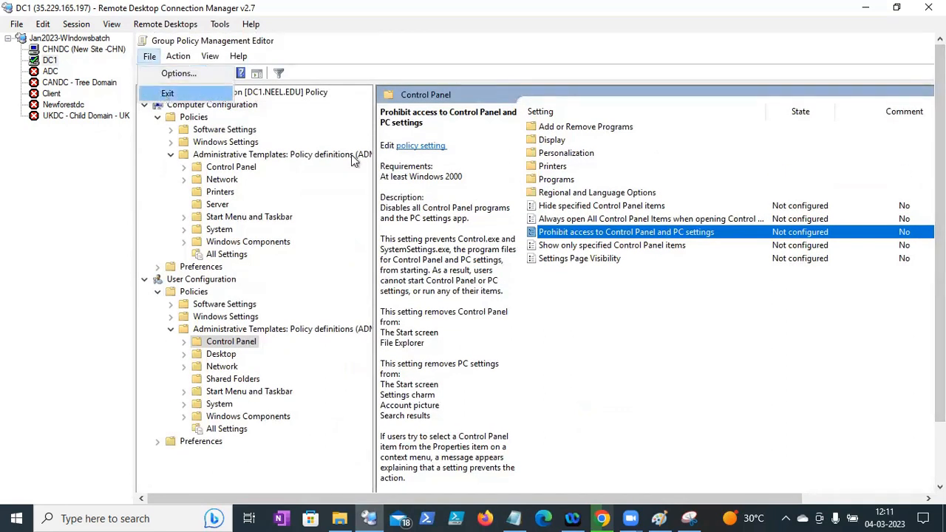
pyautogui.click(199, 102)
pyautogui.moveTo(940, 244); pyautogui.dragTo(940, 307)
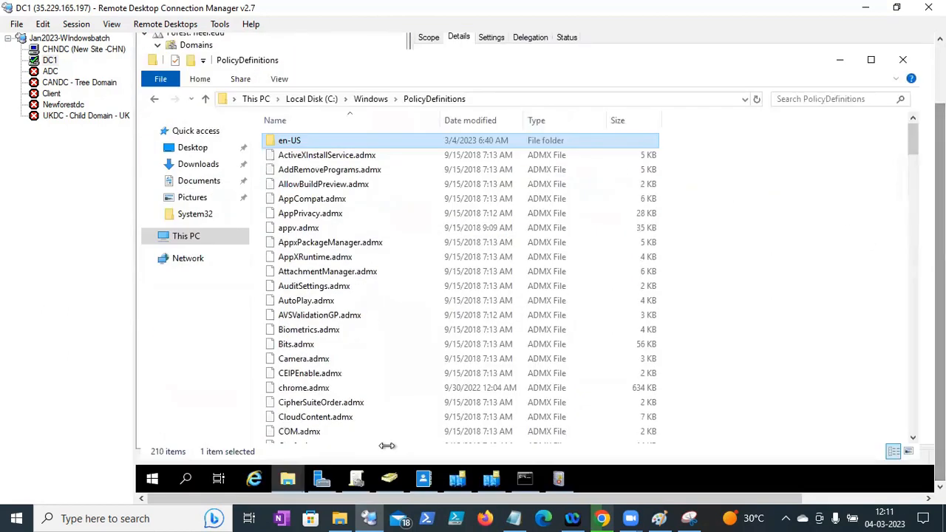
# - Refresh neel.edu in Group Policy Management and select Test2-POlicy Replication under Group Policy Objects
pyautogui.click(356, 479)
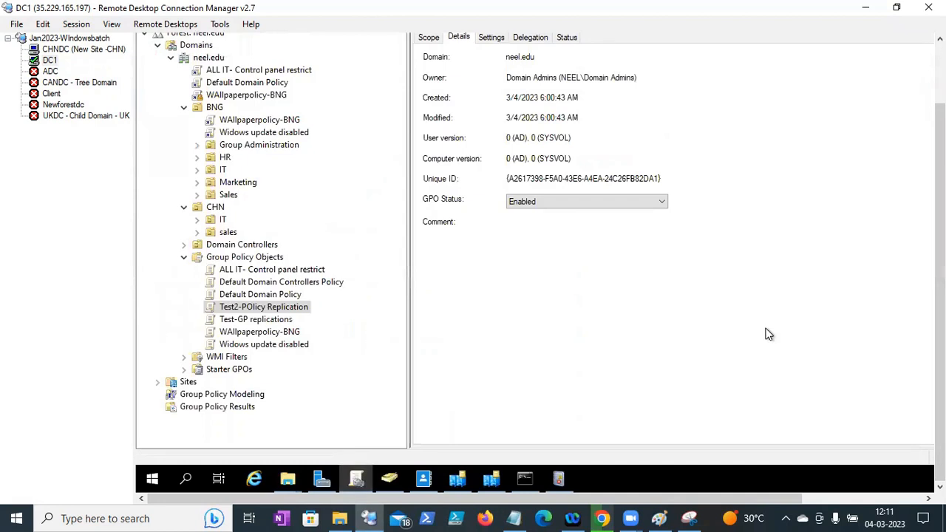
pyautogui.moveTo(940, 296); pyautogui.dragTo(940, 224)
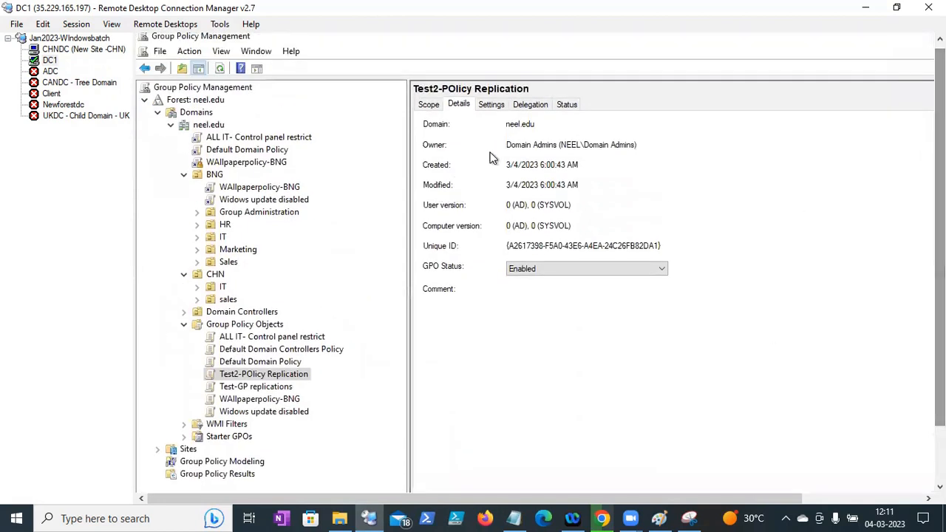
pyautogui.click(209, 124)
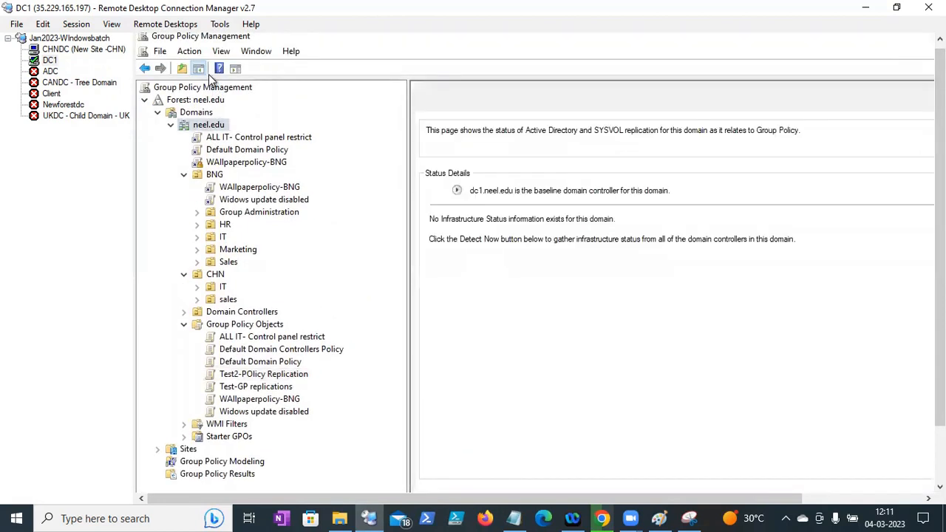
pyautogui.click(220, 69)
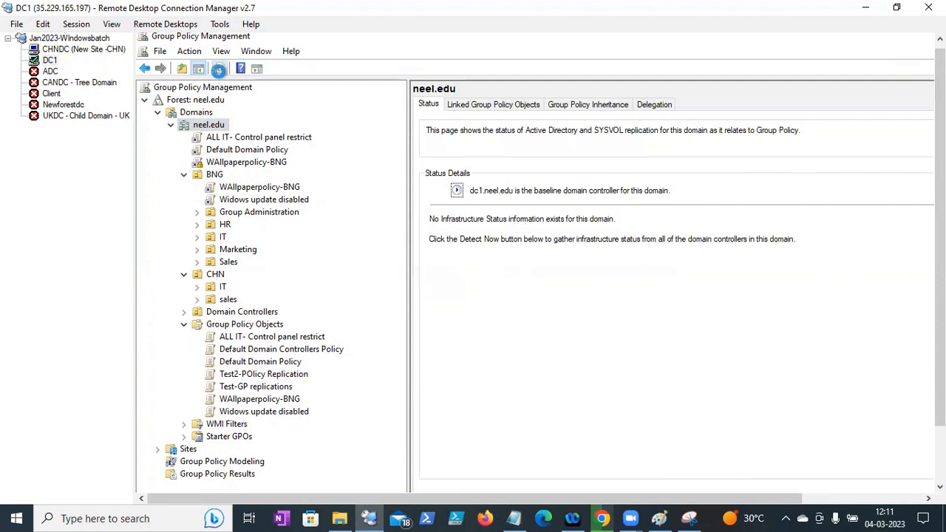
pyautogui.click(184, 212)
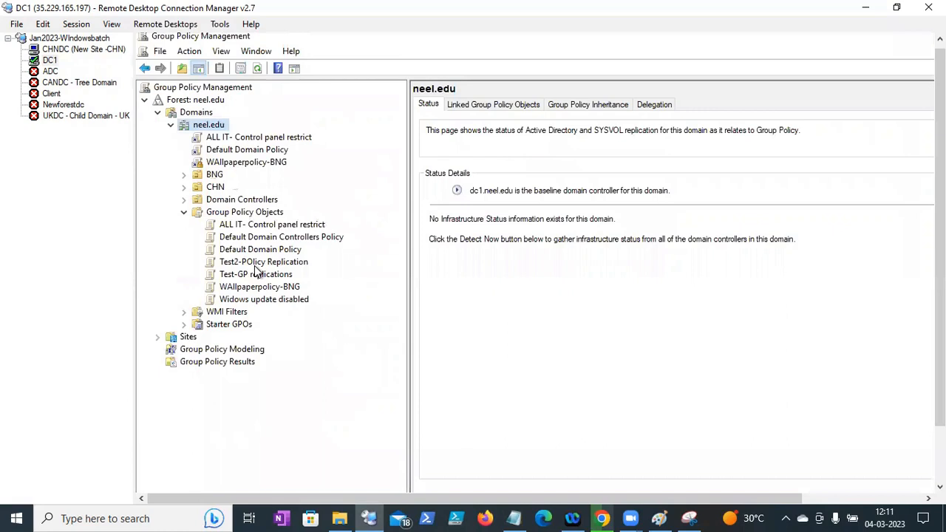
pyautogui.click(254, 266)
# - Edit Test2-POlicy Replication and expand Policies under Computer and User Configuration
pyautogui.rightClick(255, 267)
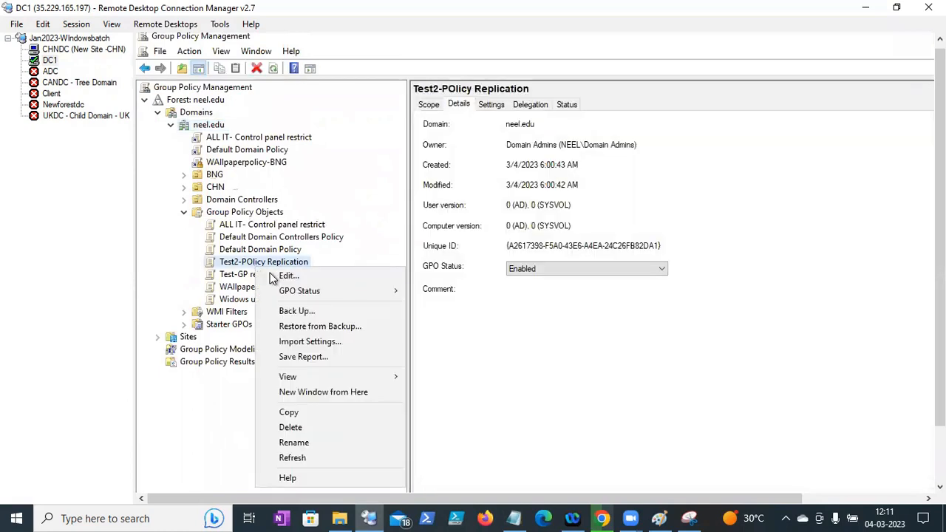
pyautogui.click(281, 276)
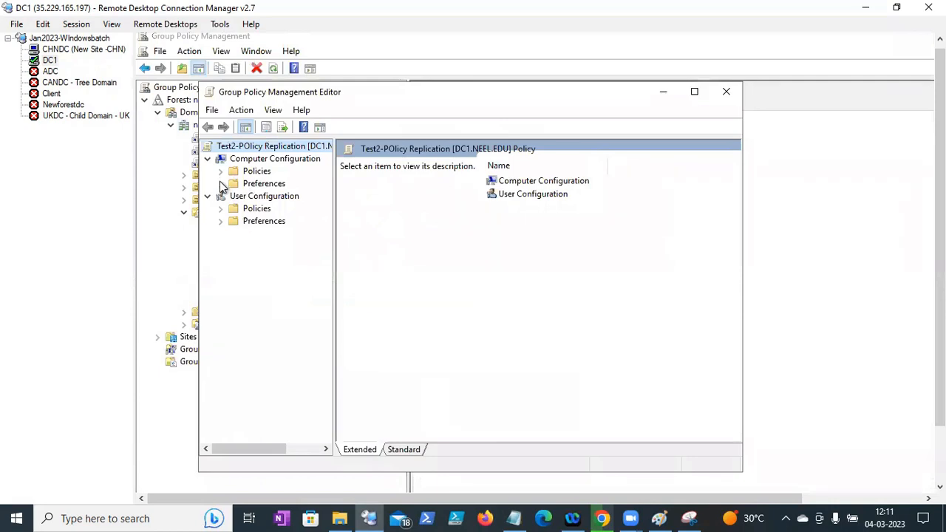
pyautogui.click(221, 172)
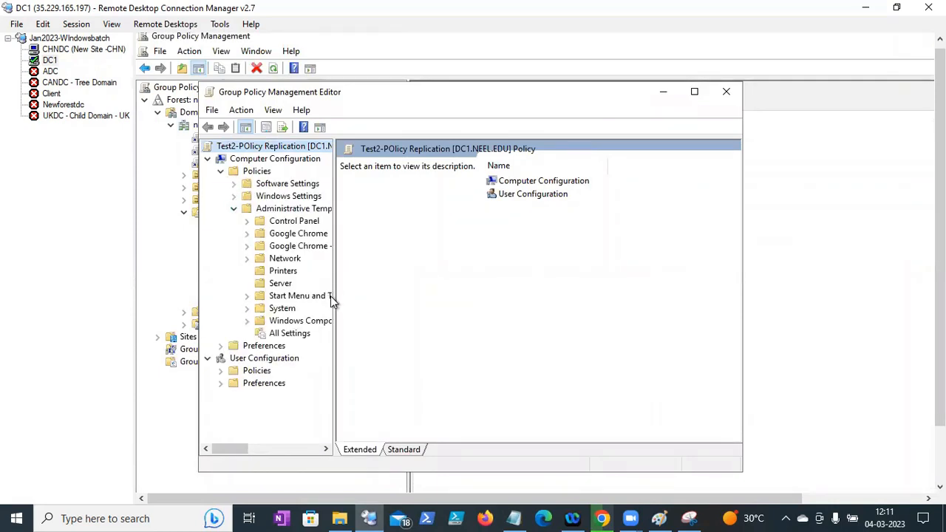
pyautogui.moveTo(334, 295); pyautogui.dragTo(390, 296)
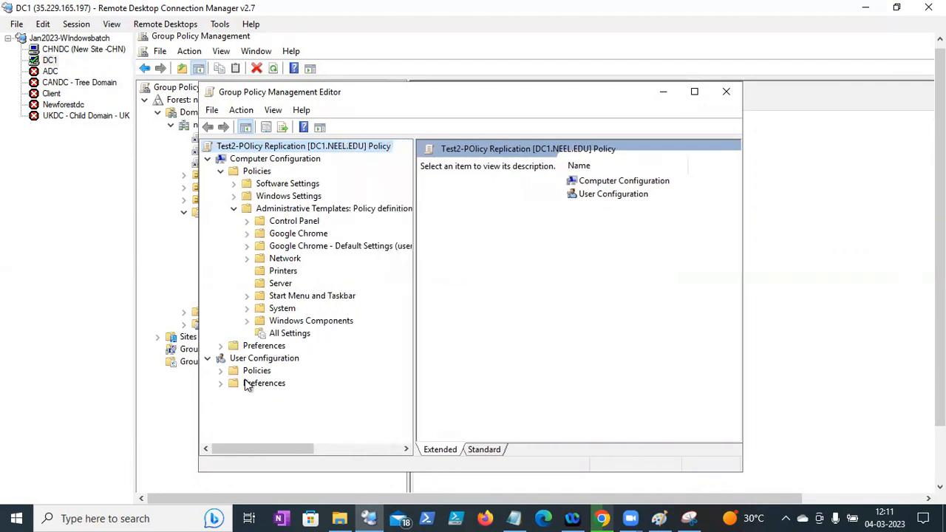
pyautogui.click(221, 371)
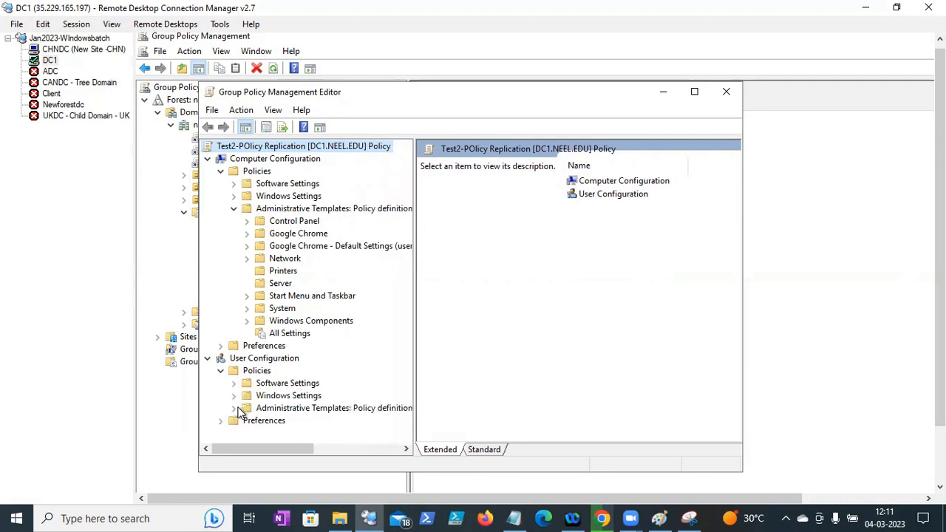
pyautogui.click(234, 408)
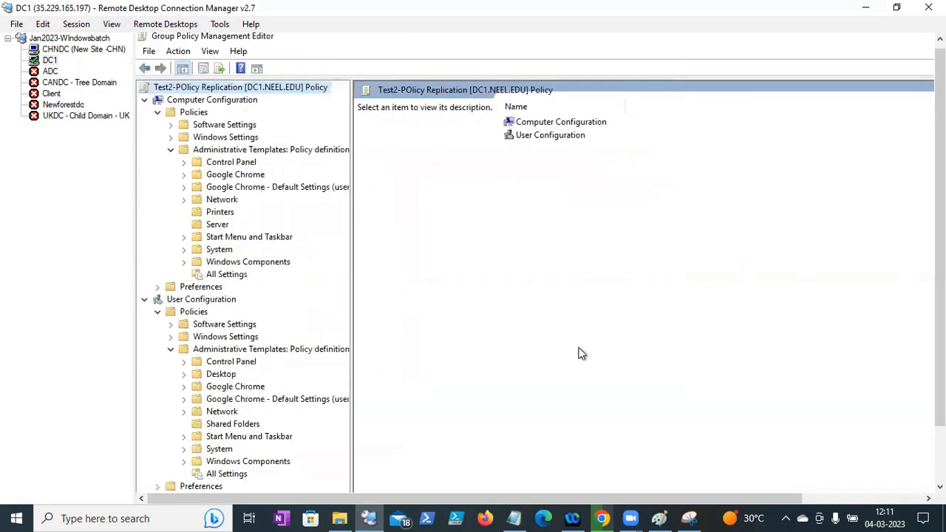
# - Show the Google Chrome templates on both sides and expand the computer-side Chrome subfolders
pyautogui.click(229, 176)
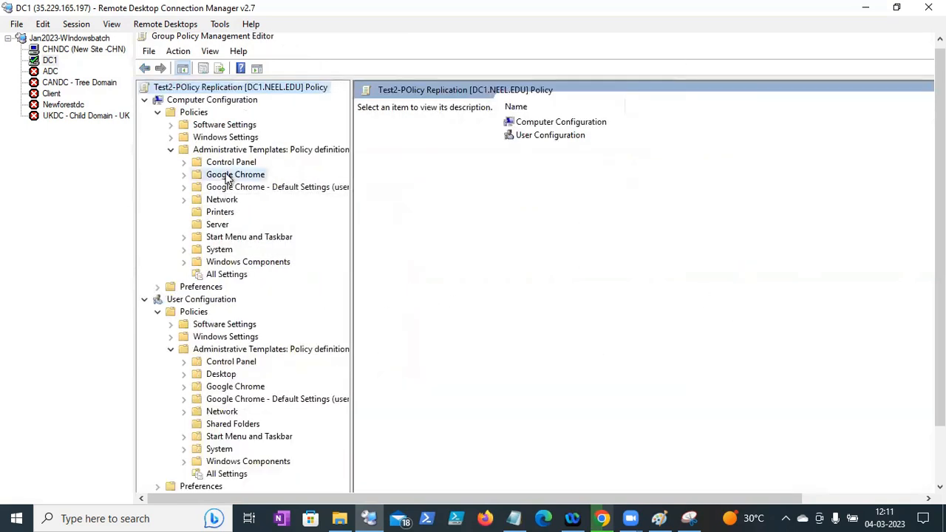
pyautogui.click(222, 388)
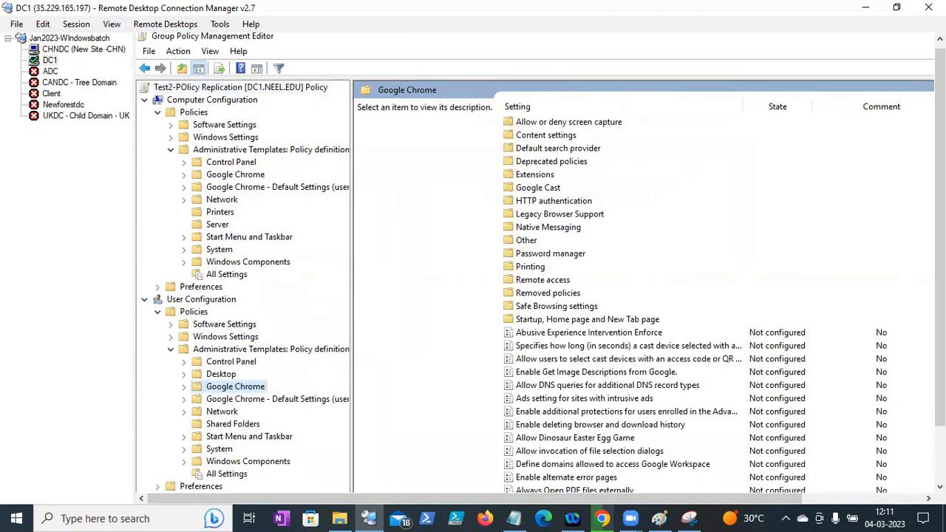
pyautogui.moveTo(940, 236)
pyautogui.mouseDown()
pyautogui.moveTo(940, 294)
pyautogui.moveTo(940, 233)
pyautogui.mouseUp()
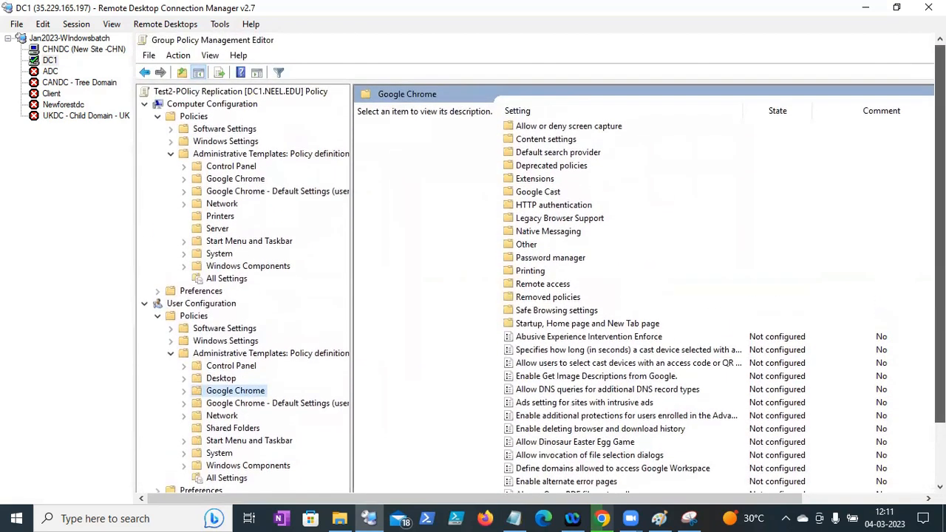
pyautogui.click(184, 179)
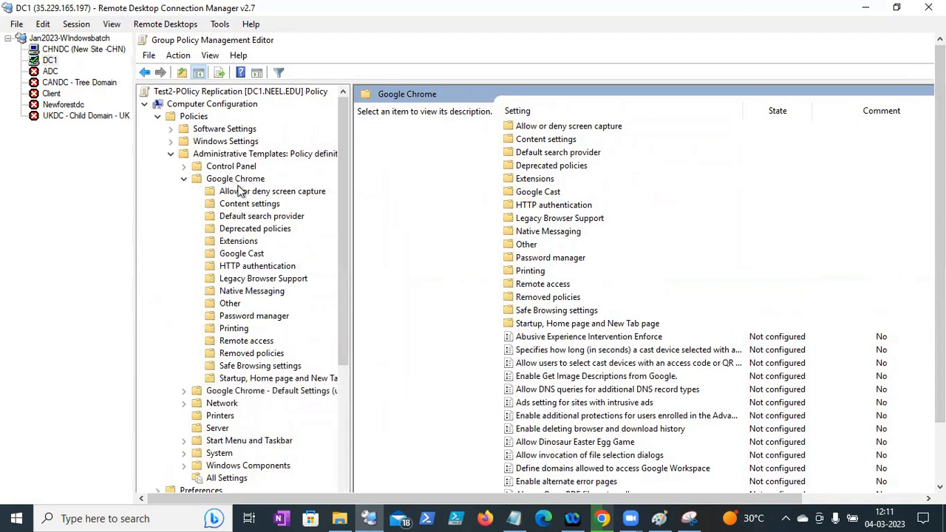
pyautogui.moveTo(339, 225); pyautogui.dragTo(339, 335)
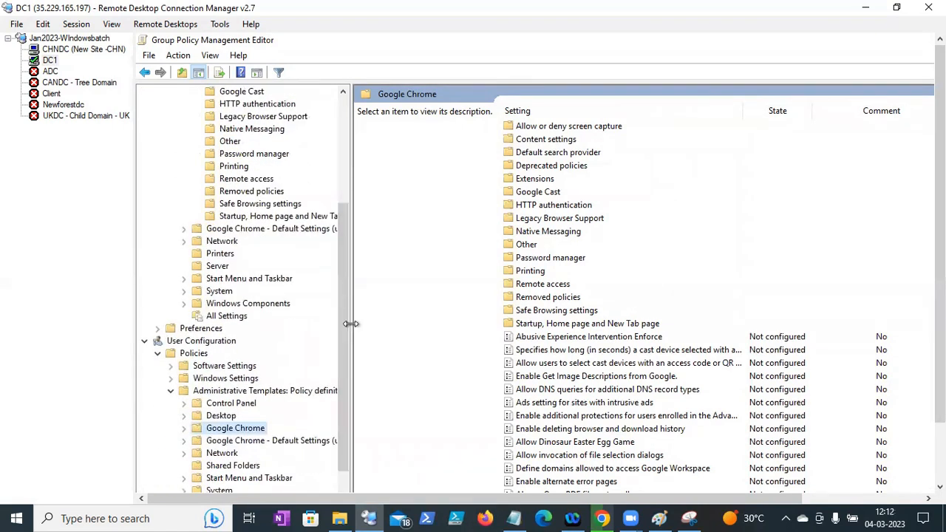
pyautogui.moveTo(351, 324); pyautogui.dragTo(425, 323)
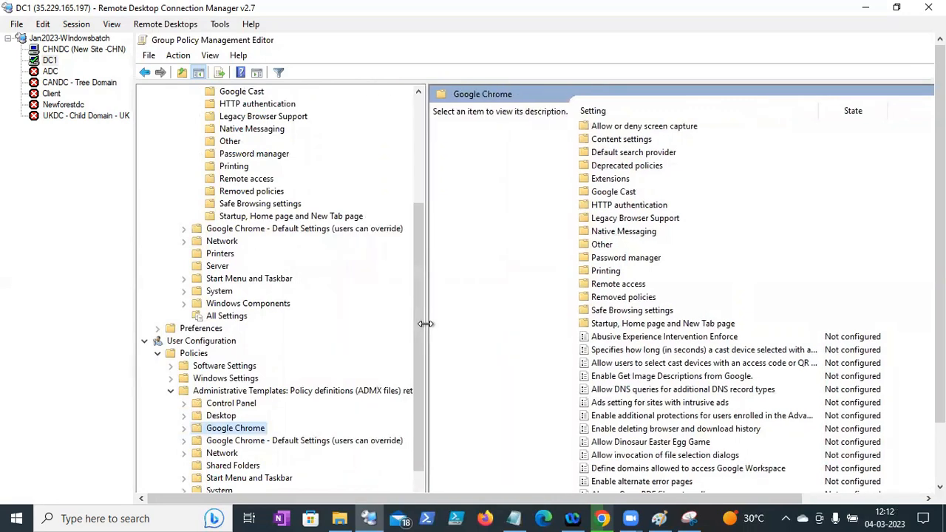
pyautogui.moveTo(423, 325); pyautogui.dragTo(419, 324)
pyautogui.moveTo(940, 281); pyautogui.dragTo(940, 340)
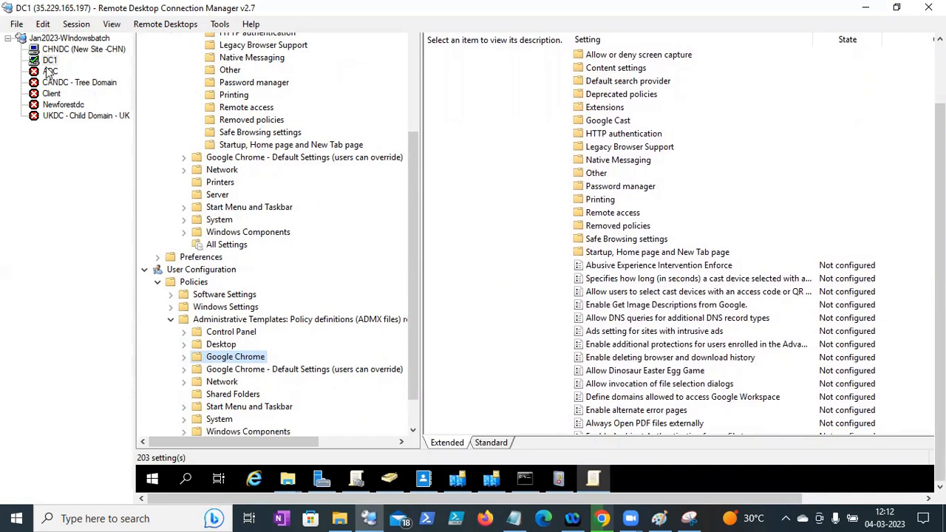
# - On the CHNDC session, open the Test-GP replications GPO in the policy editor
pyautogui.click(61, 83)
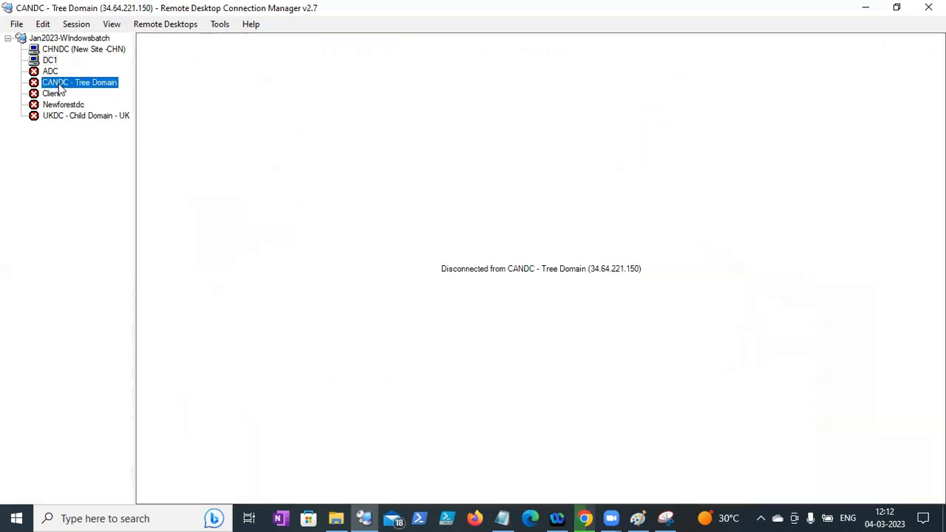
pyautogui.rightClick(61, 87)
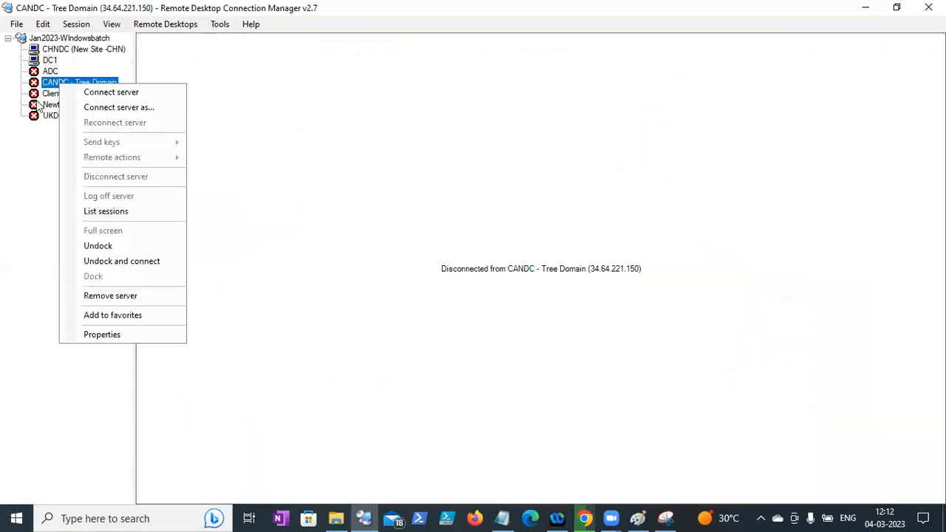
pyautogui.click(363, 235)
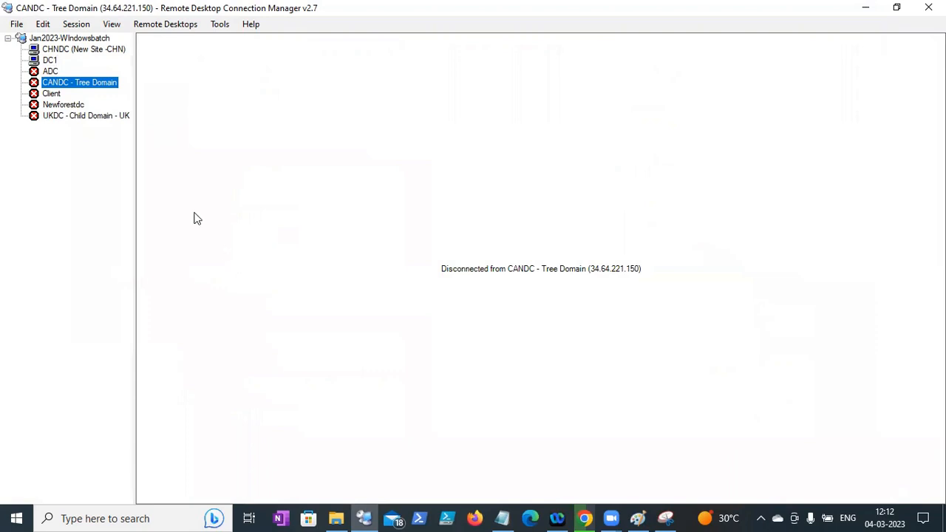
pyautogui.click(96, 52)
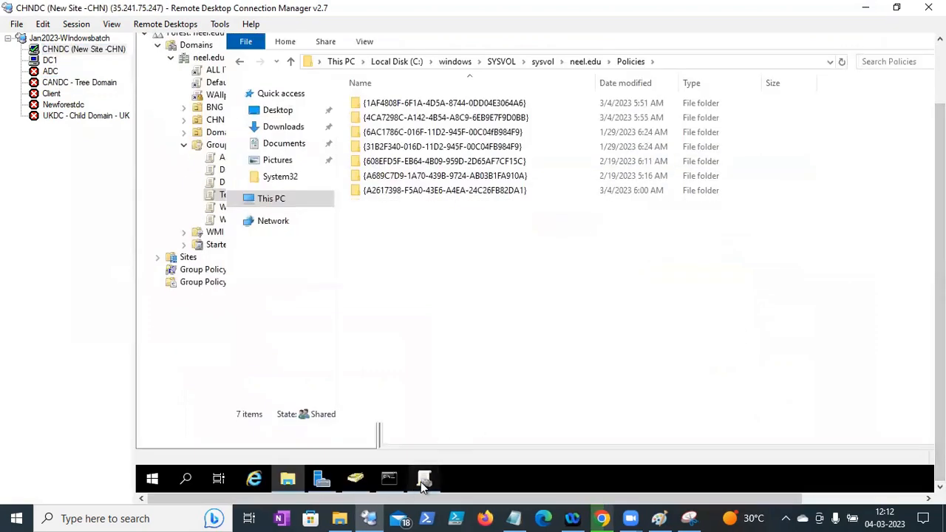
pyautogui.click(422, 480)
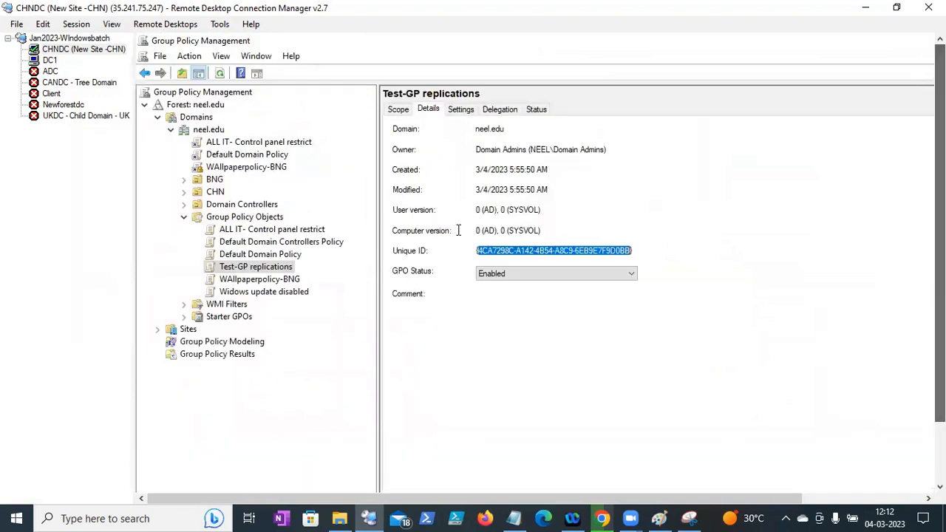
pyautogui.rightClick(252, 271)
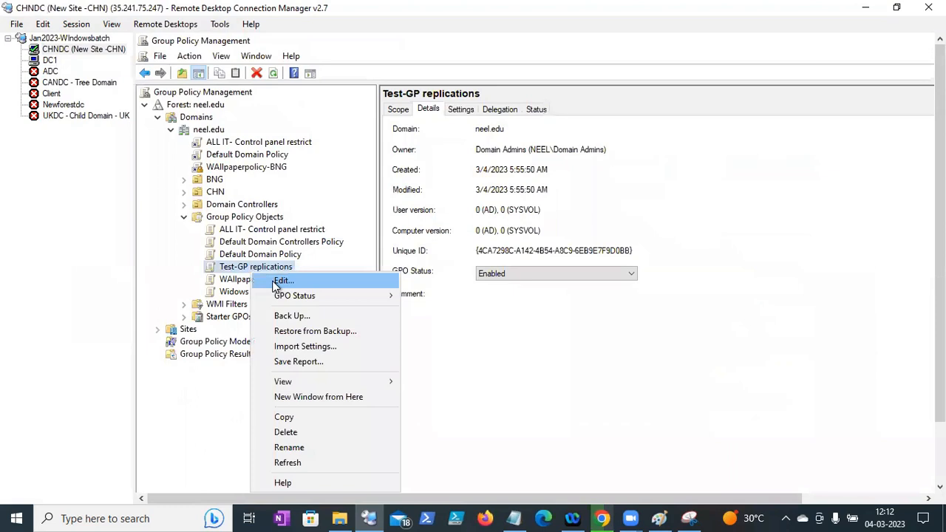
pyautogui.press('Return')
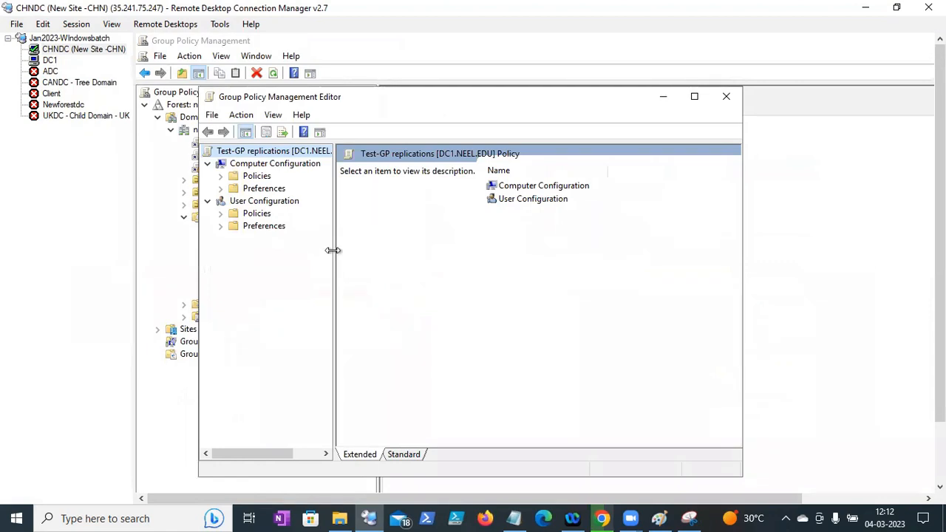
# - Expand Computer and User Configuration Administrative Templates in a maximized editor, then switch to DC1
pyautogui.moveTo(333, 249); pyautogui.dragTo(386, 247)
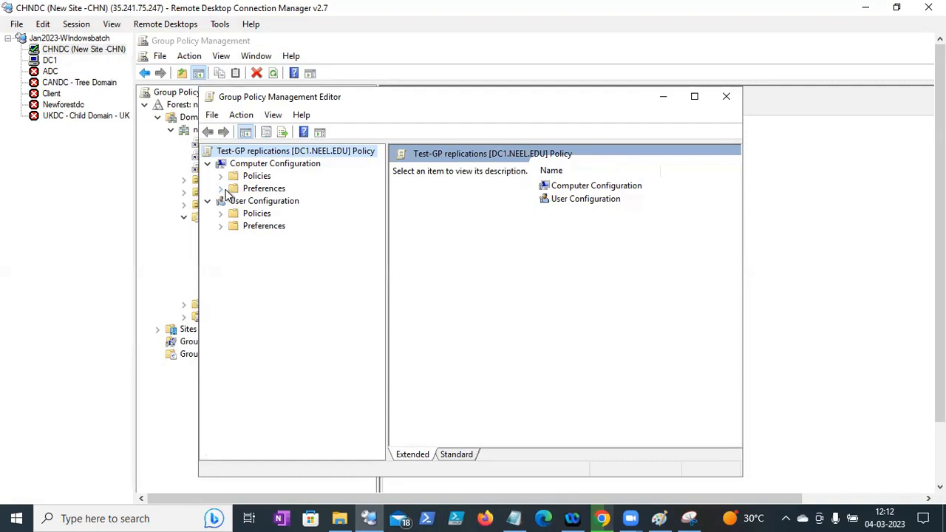
pyautogui.click(220, 188)
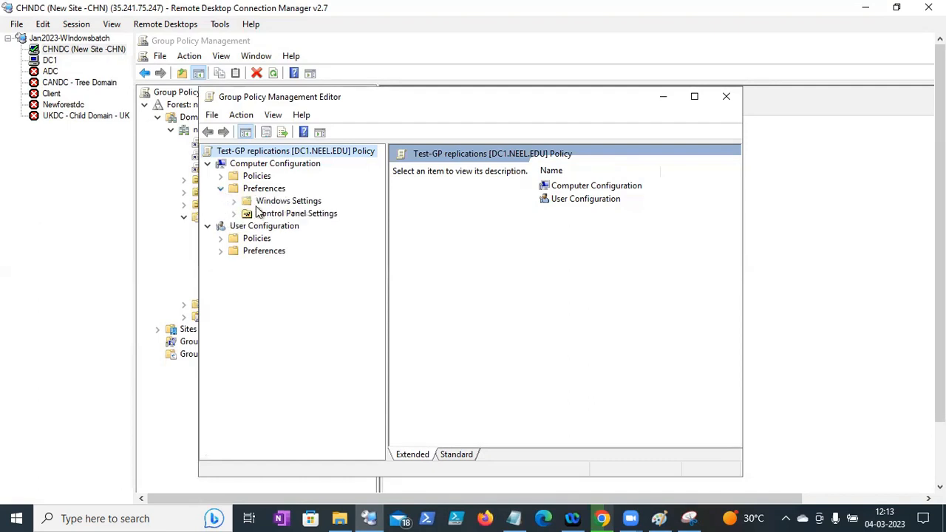
pyautogui.click(220, 189)
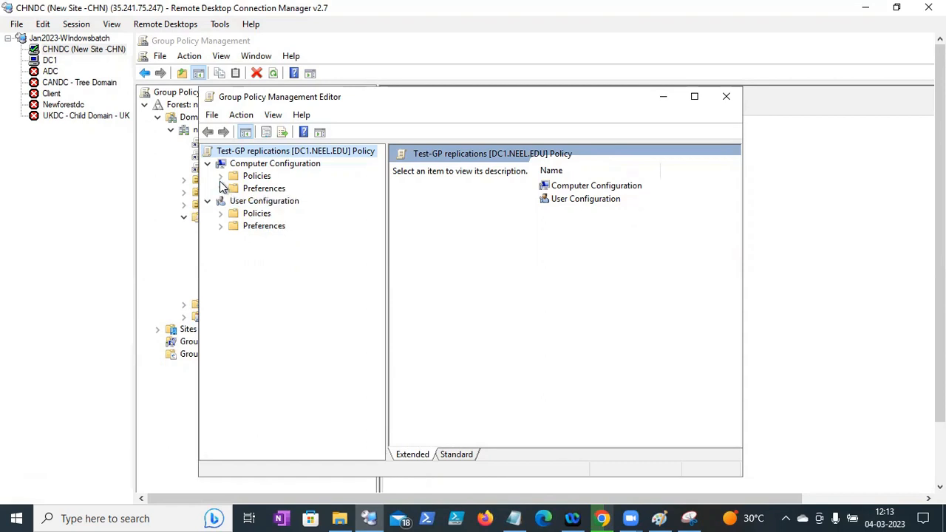
pyautogui.click(219, 177)
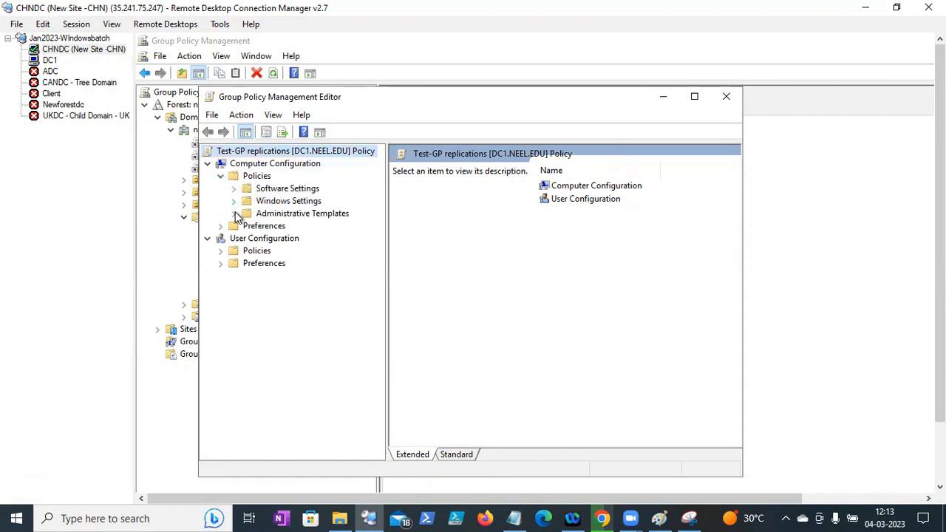
pyautogui.click(234, 214)
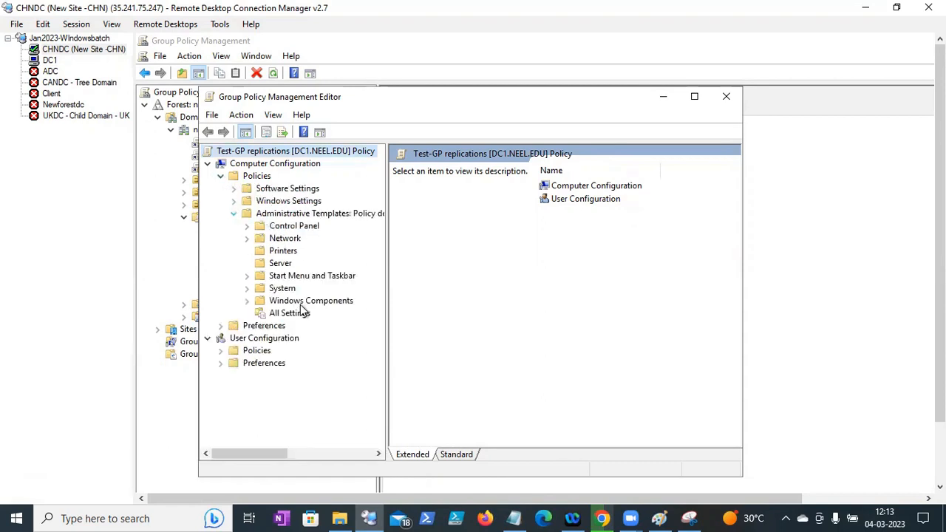
pyautogui.click(220, 351)
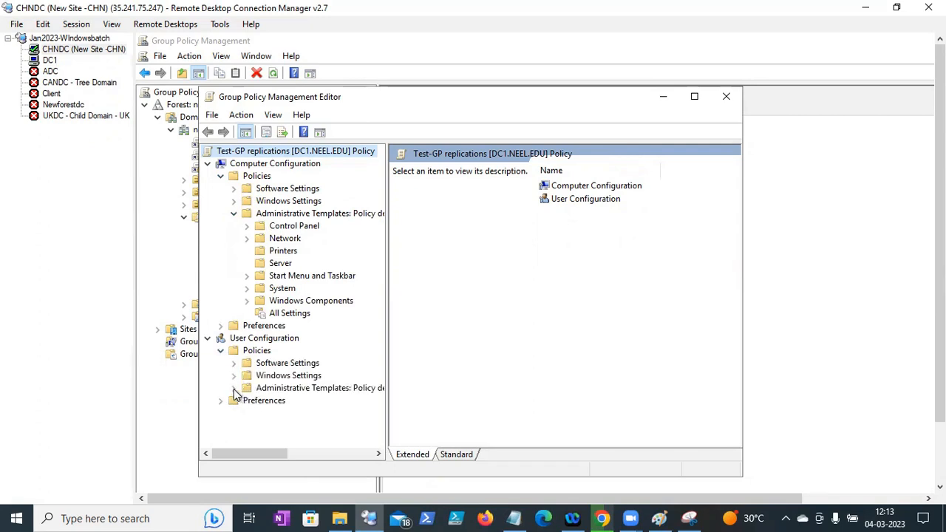
pyautogui.click(234, 388)
pyautogui.click(694, 96)
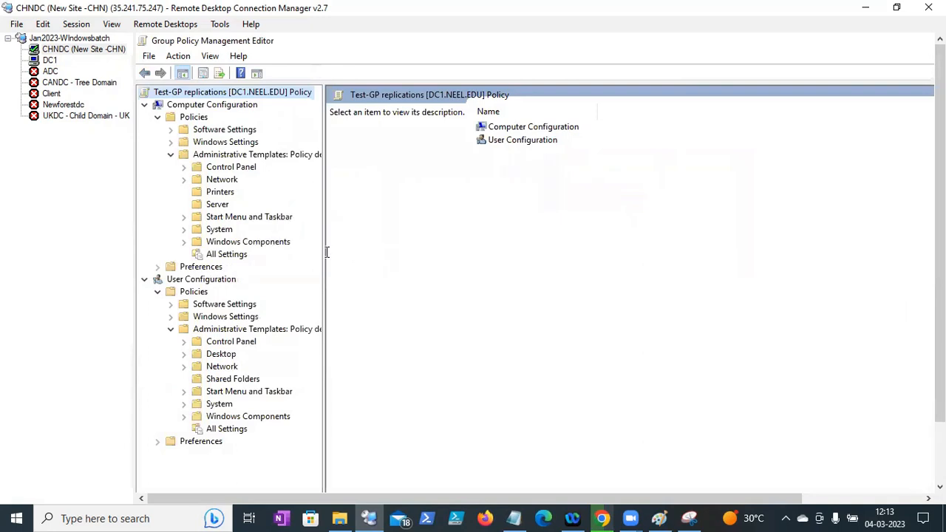
pyautogui.moveTo(323, 252); pyautogui.dragTo(351, 252)
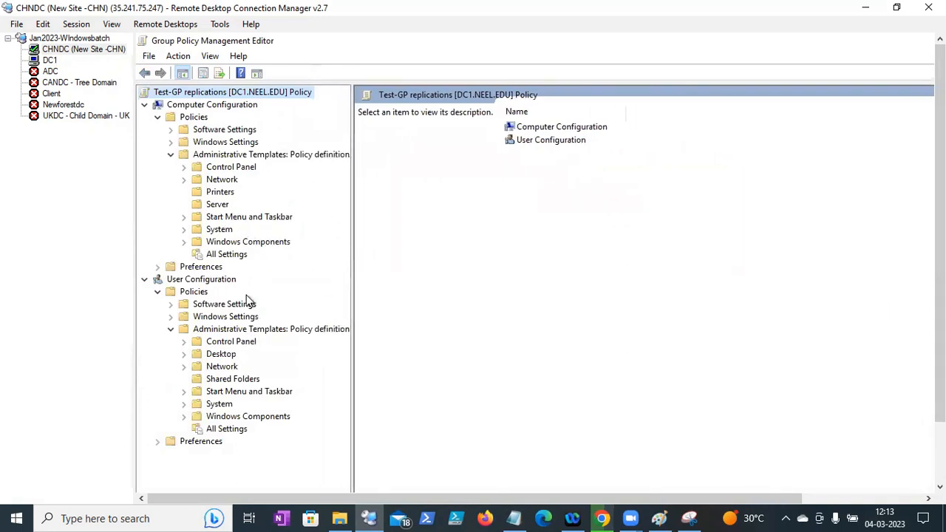
pyautogui.click(49, 62)
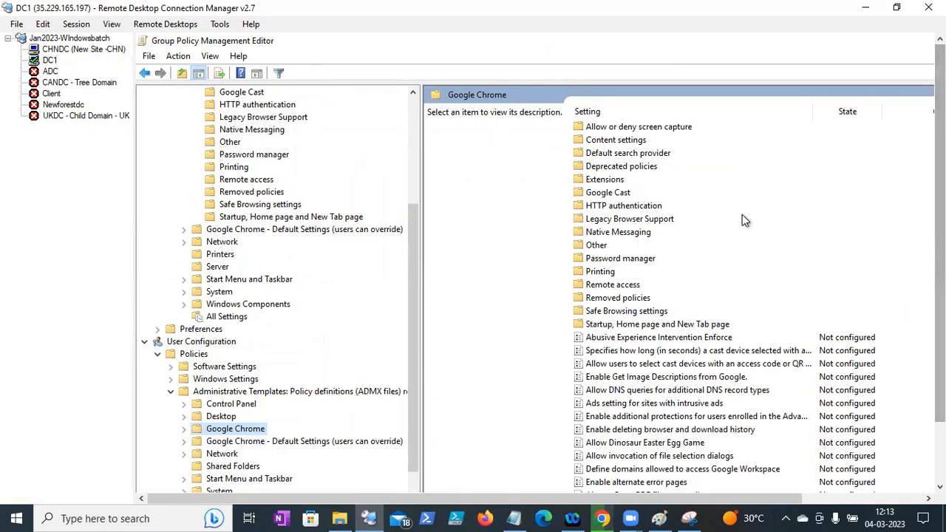
# - On DC1, scroll to Computer Configuration's Google Chrome templates and widen the tree, then return to CHNDC
pyautogui.scroll(5, 406, 217)
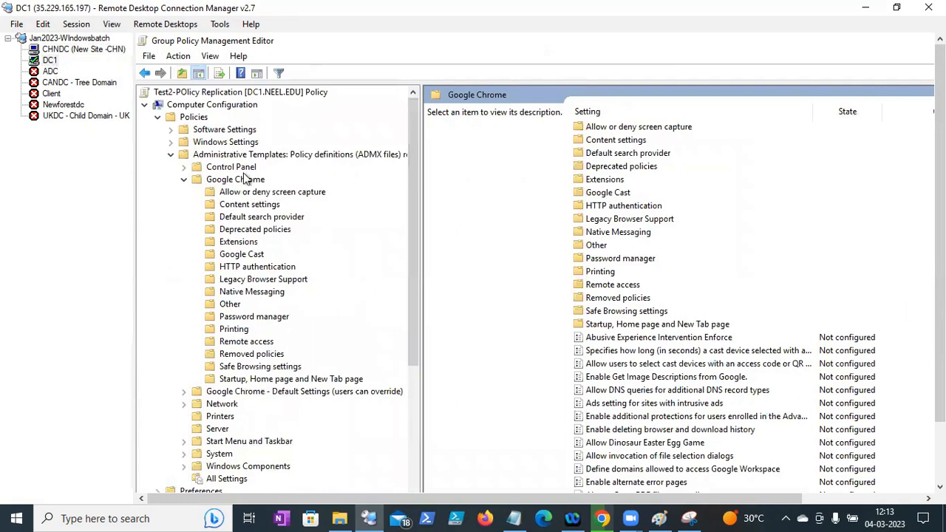
pyautogui.moveTo(940, 215); pyautogui.dragTo(940, 277)
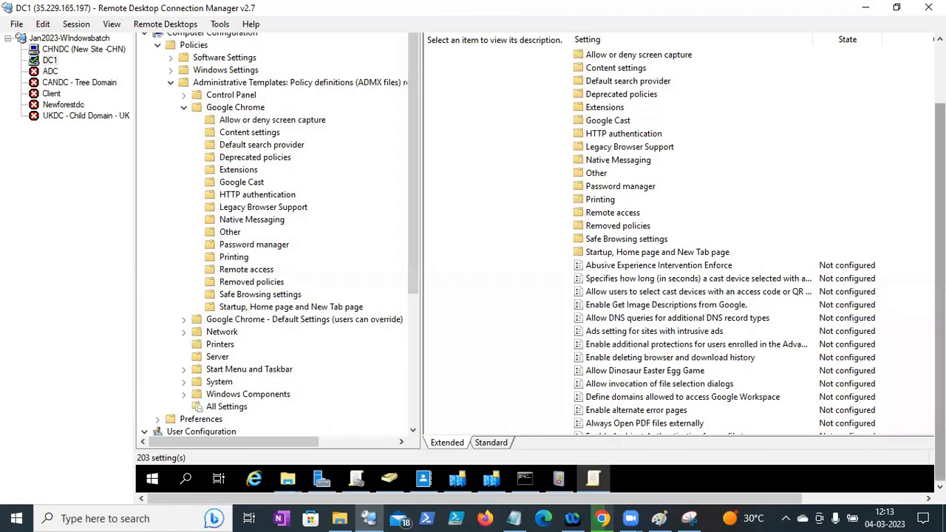
pyautogui.moveTo(939, 273); pyautogui.dragTo(940, 207)
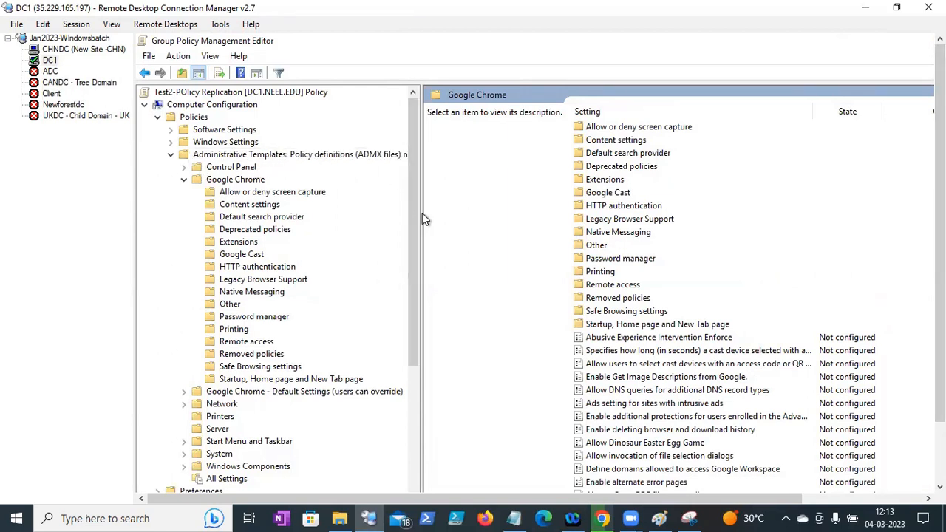
pyautogui.moveTo(422, 214); pyautogui.dragTo(566, 210)
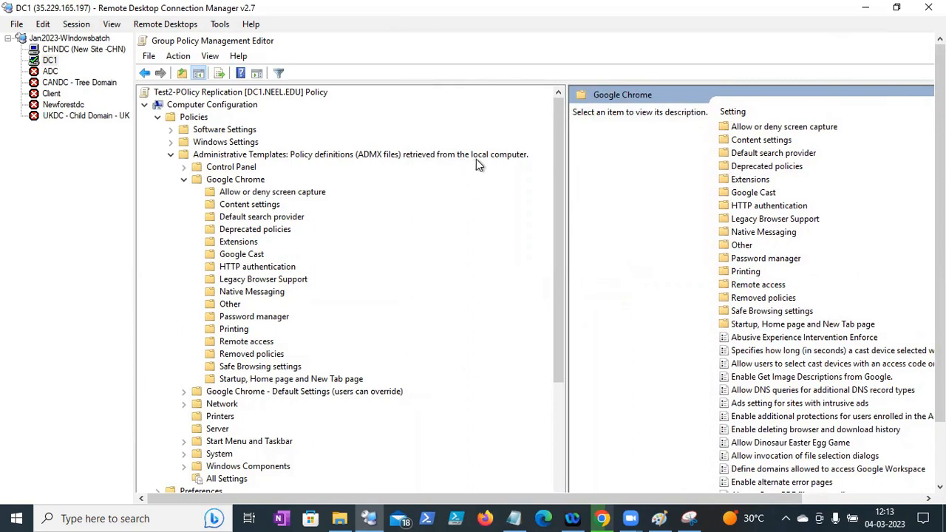
pyautogui.moveTo(940, 200)
pyautogui.mouseDown()
pyautogui.moveTo(940, 261)
pyautogui.moveTo(940, 199)
pyautogui.mouseUp()
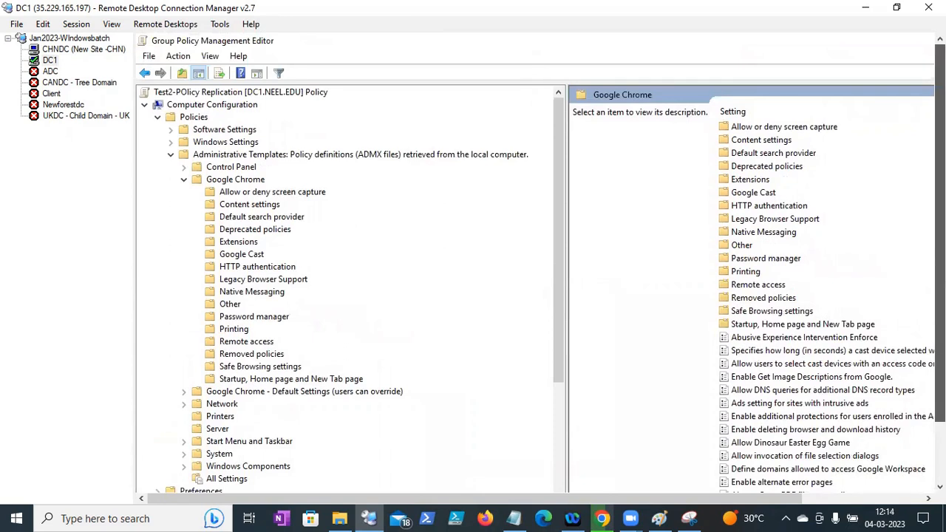
pyautogui.click(80, 49)
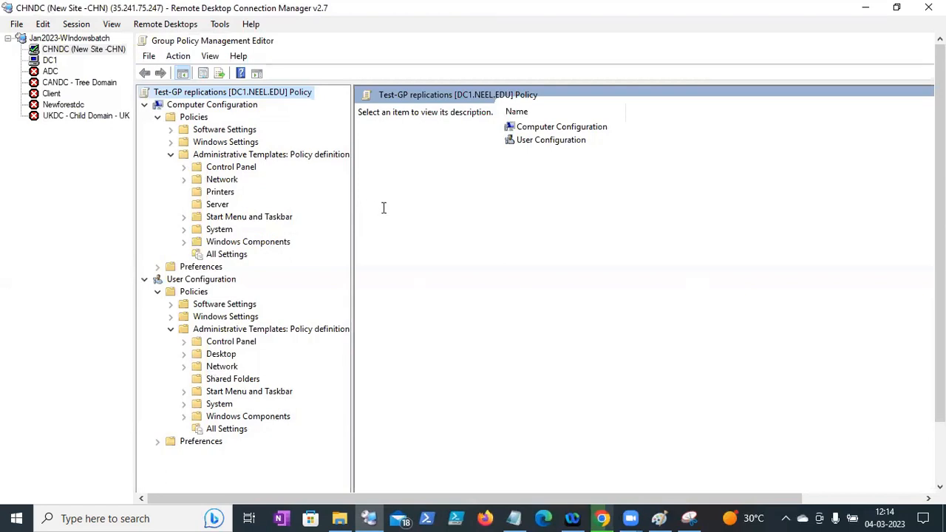
# - Widen CHNDC's tree pane and list the computer Administrative Templates folders, which lack Google Chrome
pyautogui.moveTo(351, 207); pyautogui.dragTo(565, 221)
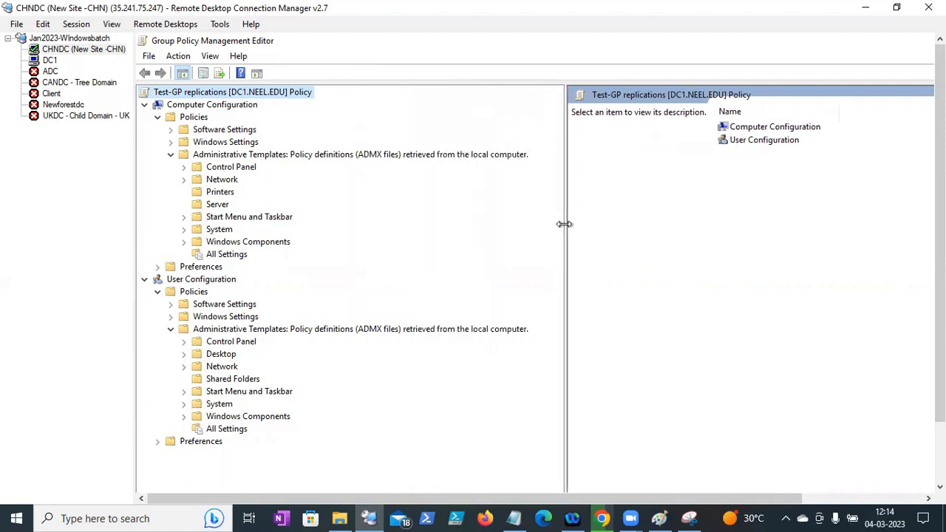
pyautogui.click(455, 156)
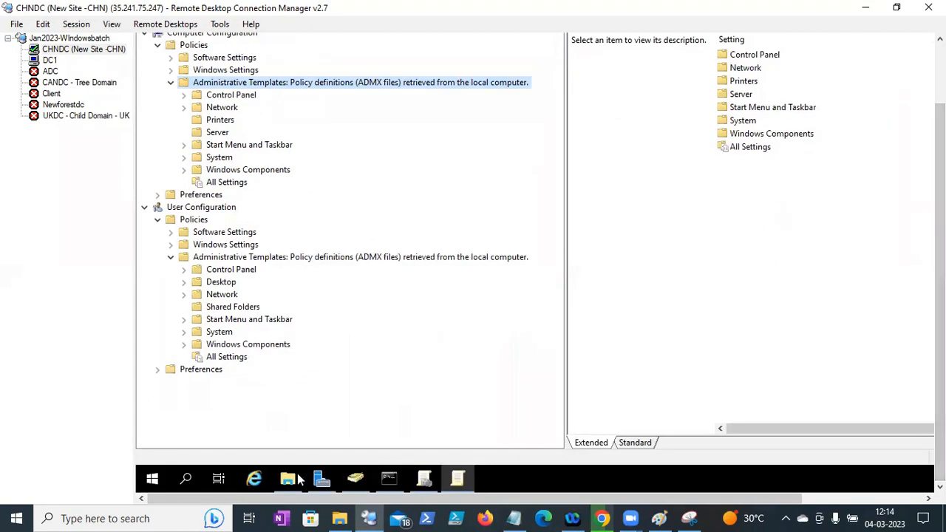
# - On DC1, open File Explorer at C:\Windows and select the PolicyDefinitions folder
pyautogui.click(288, 479)
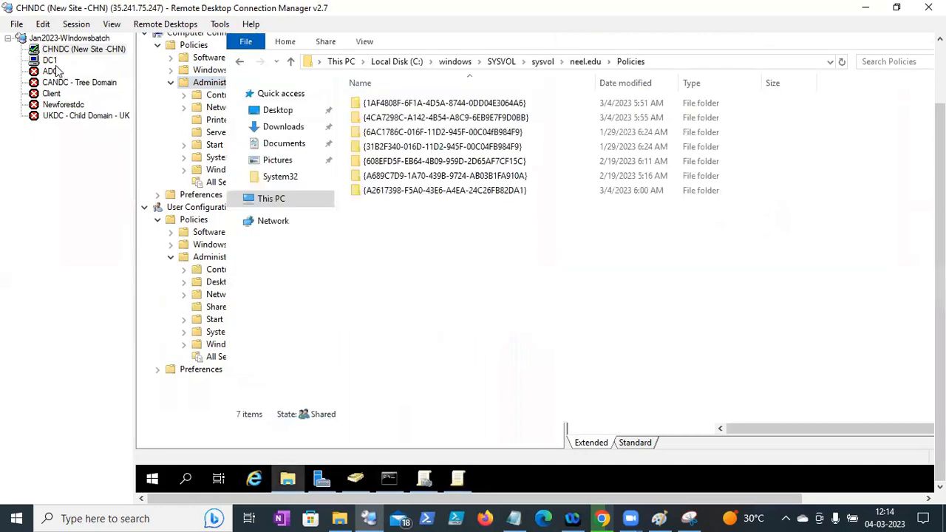
pyautogui.click(52, 62)
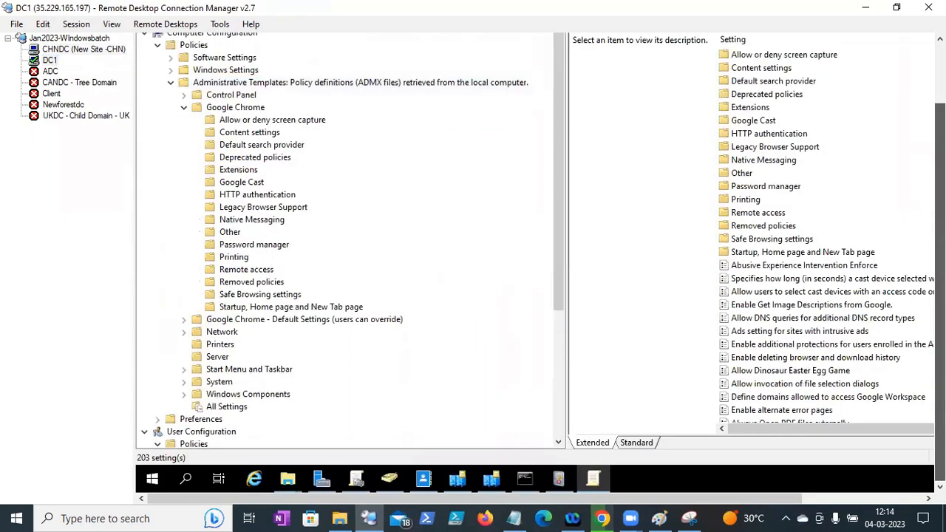
pyautogui.click(288, 480)
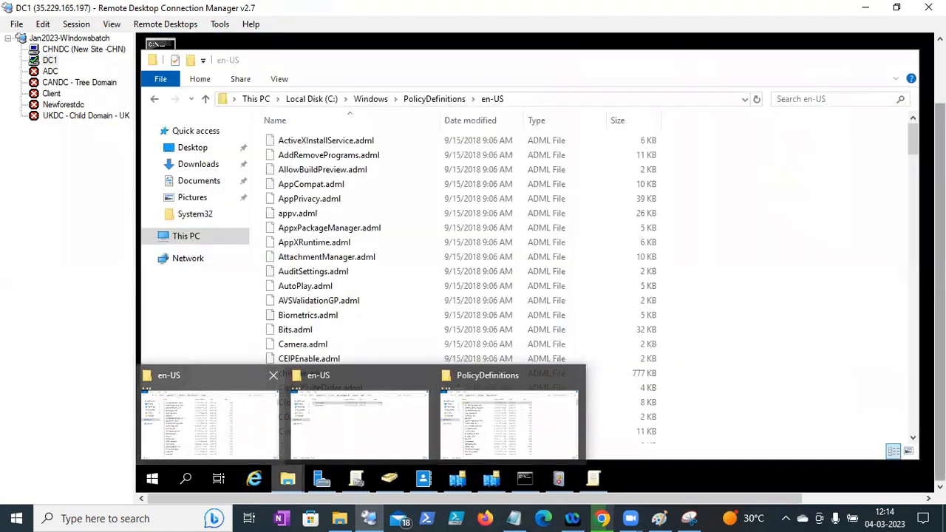
pyautogui.click(510, 421)
pyautogui.click(371, 99)
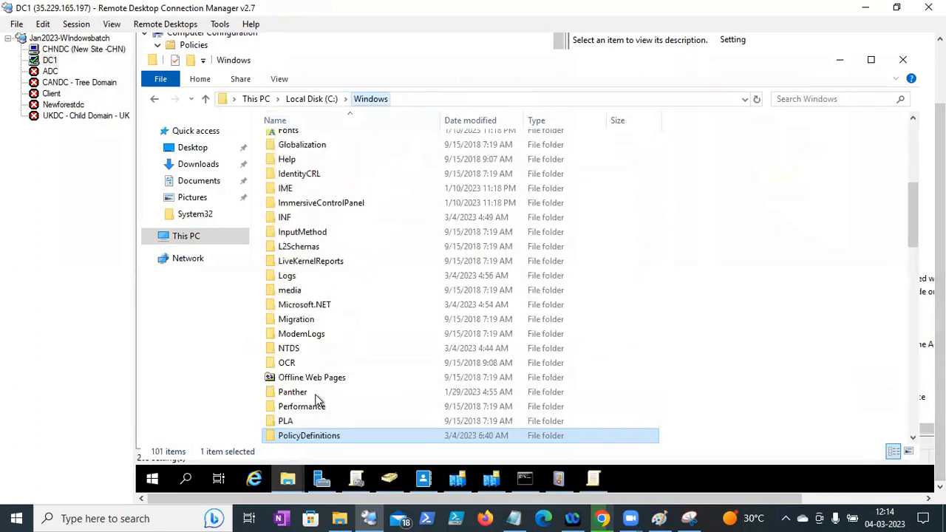
pyautogui.click(303, 436)
pyautogui.click(728, 362)
pyautogui.click(322, 436)
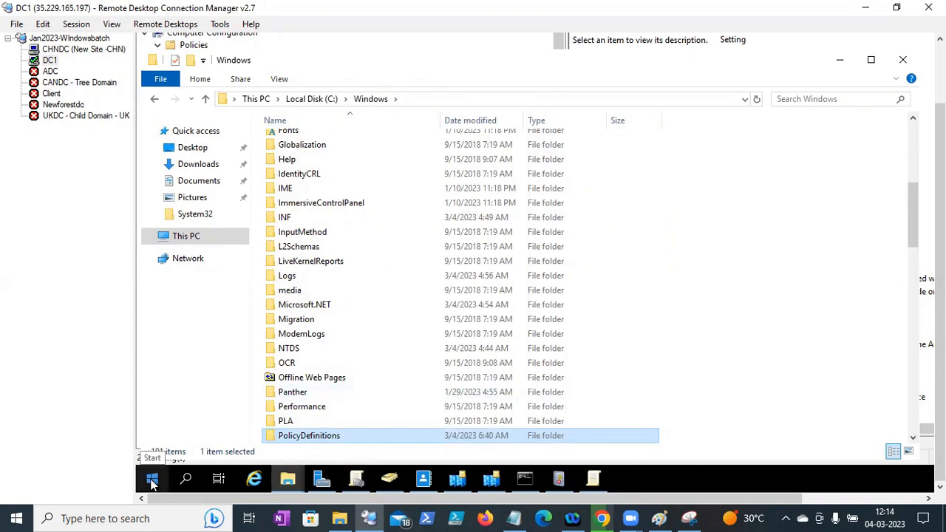
# - Paste PolicyDefinitions into \\neel.edu\SYSVOL\neel.edu\Policies
pyautogui.click(152, 480)
pyautogui.rightClick(153, 479)
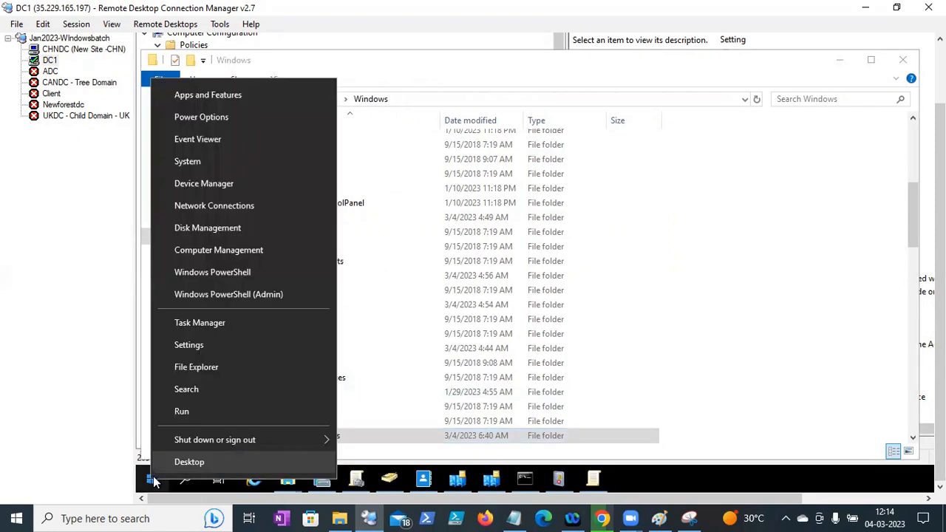
pyautogui.click(189, 413)
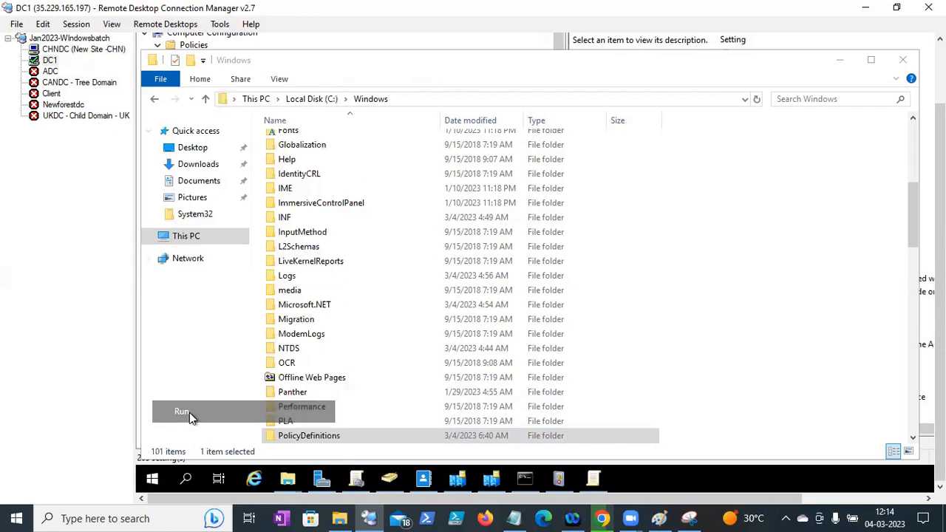
pyautogui.write('\\\\')
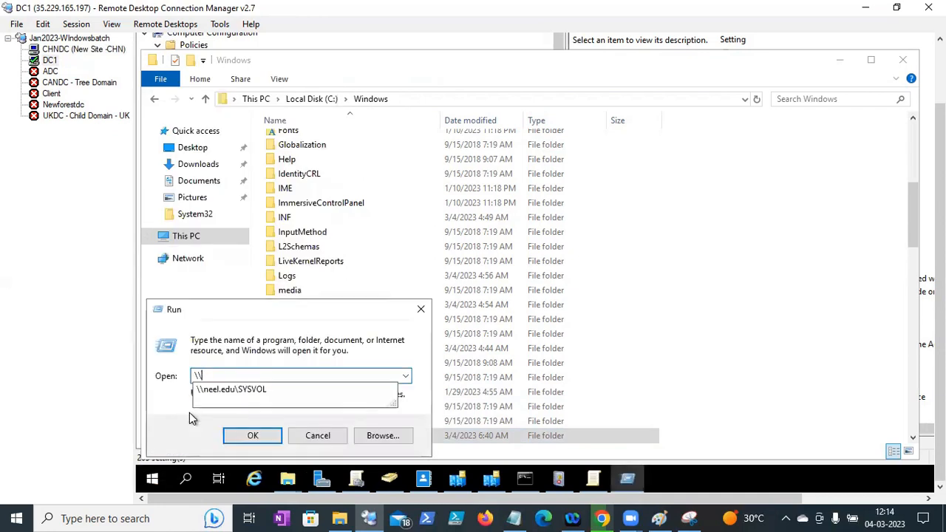
pyautogui.press('Down')
pyautogui.press('Return')
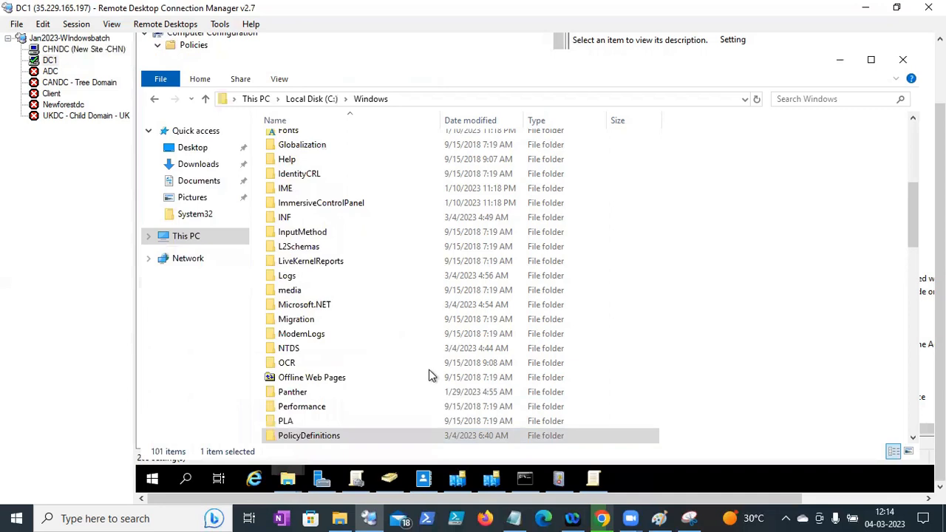
pyautogui.doubleClick(294, 140)
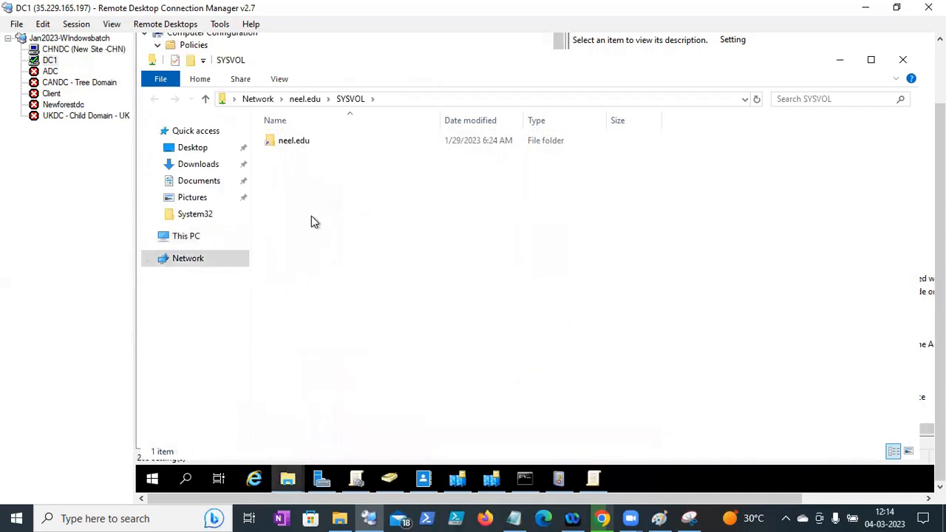
pyautogui.click(293, 142)
pyautogui.press('Return')
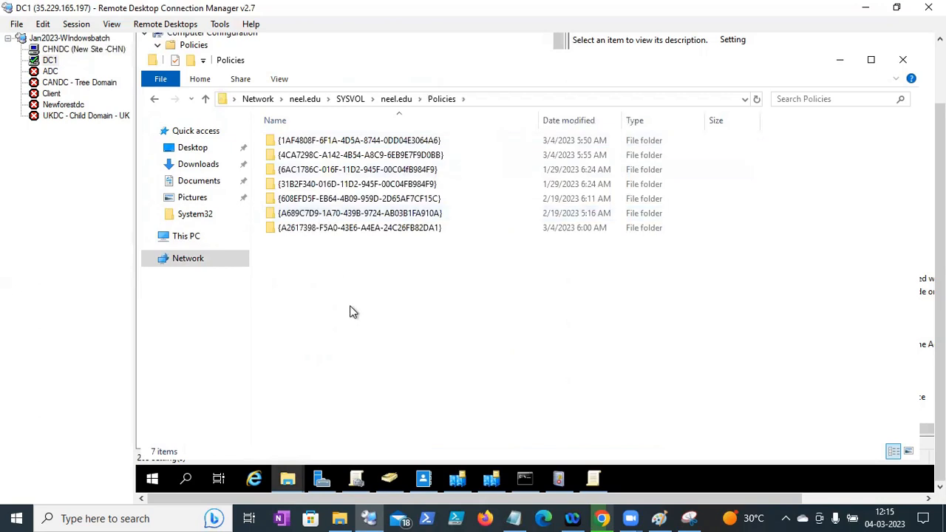
pyautogui.hotkey('ctrl', 'v')
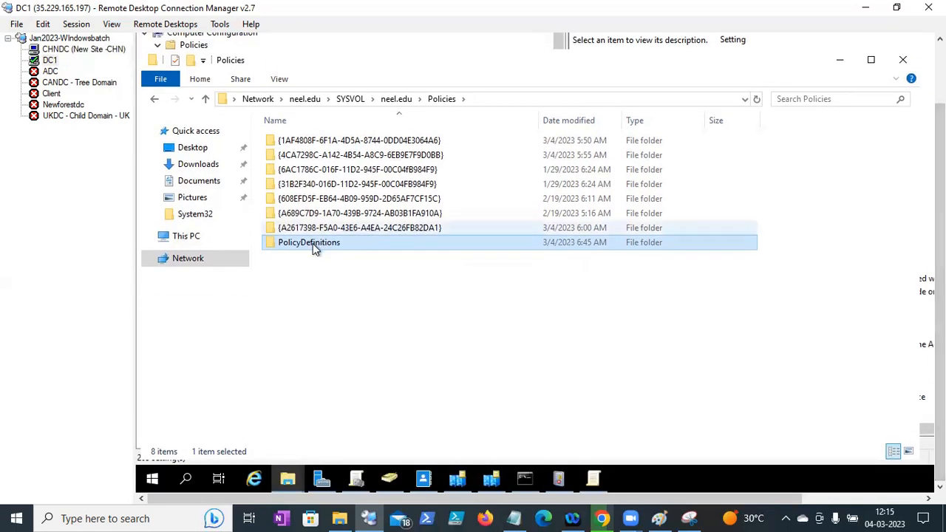
# - Check the copied PolicyDefinitions and en-US folders for chrome.admx and chrome.adml, then return to the editor
pyautogui.doubleClick(312, 244)
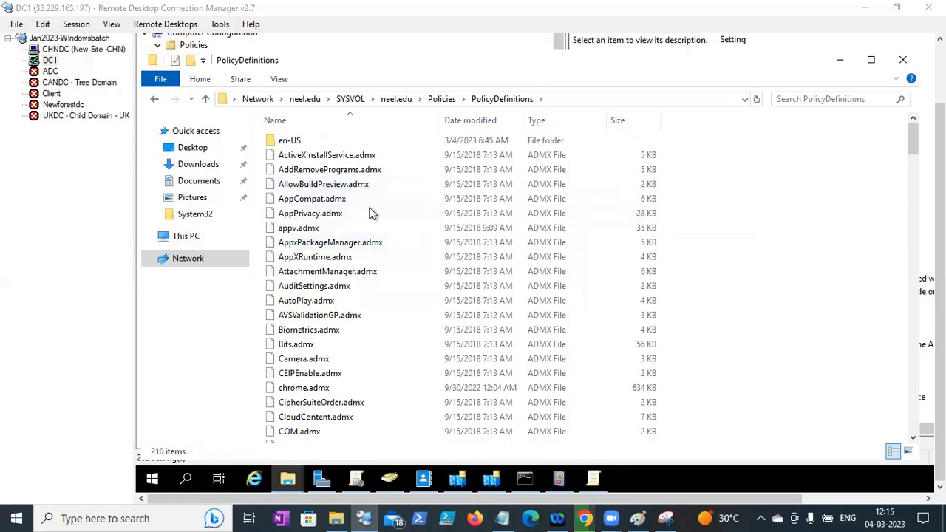
pyautogui.doubleClick(297, 139)
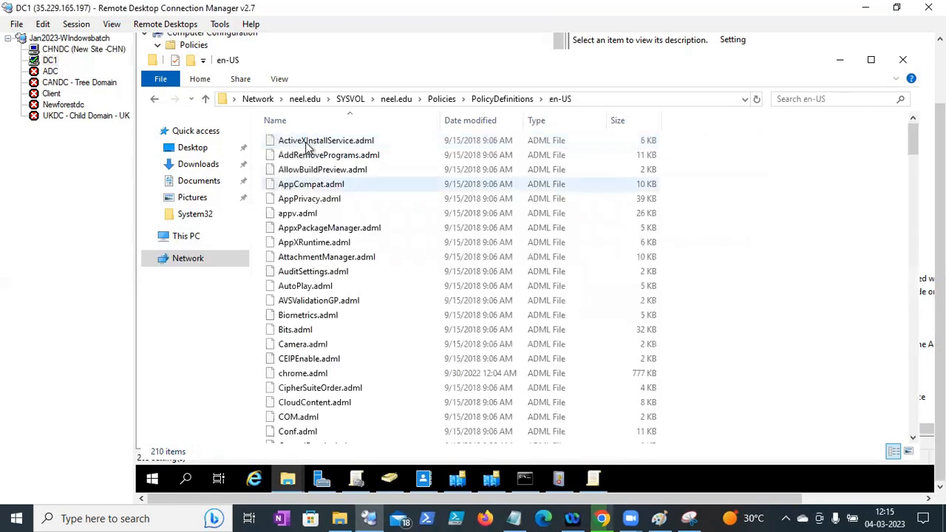
pyautogui.click(298, 290)
pyautogui.write('ch')
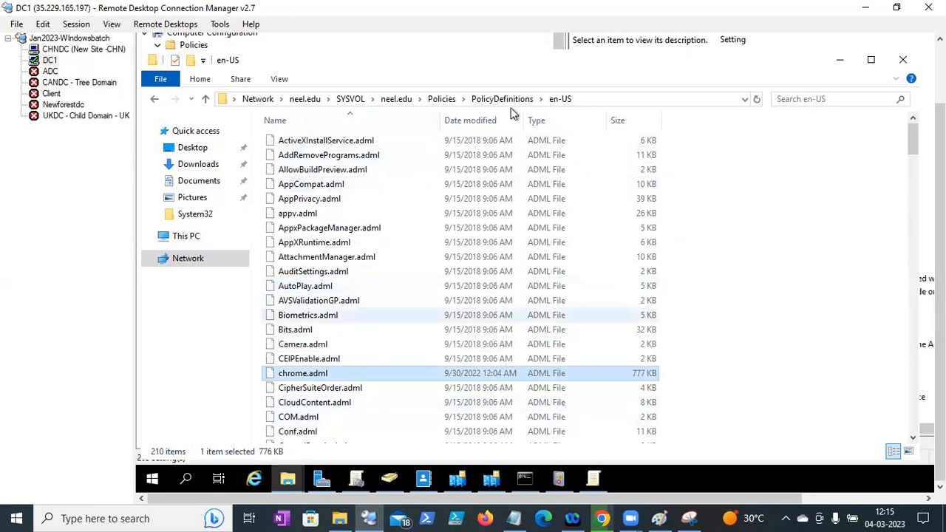
pyautogui.click(501, 98)
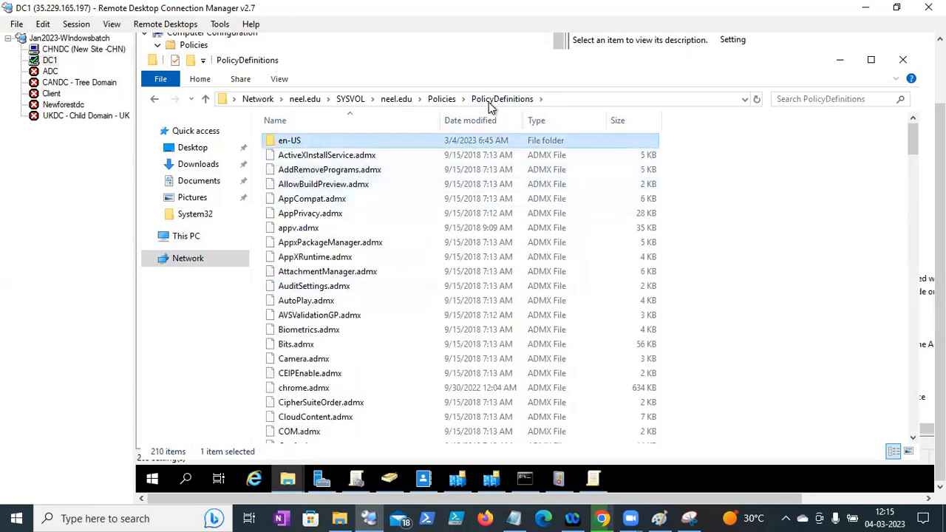
pyautogui.click(442, 99)
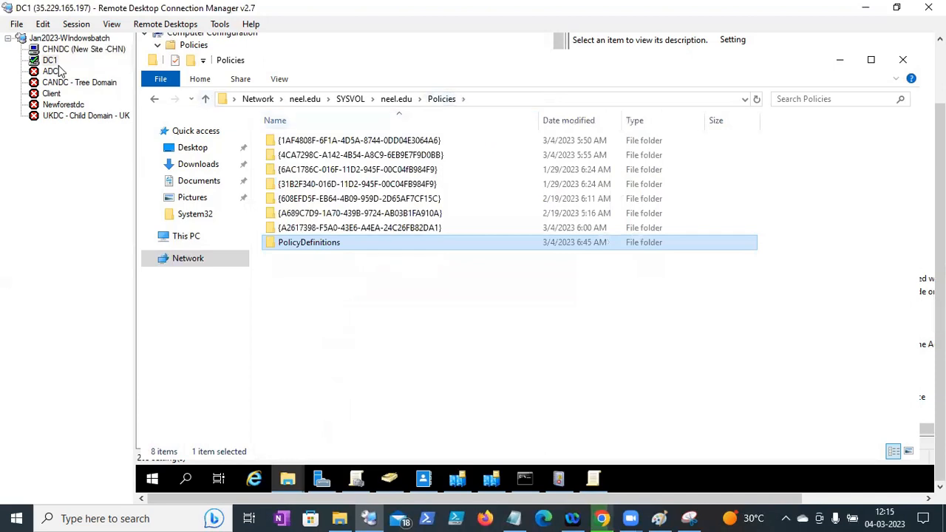
pyautogui.click(599, 481)
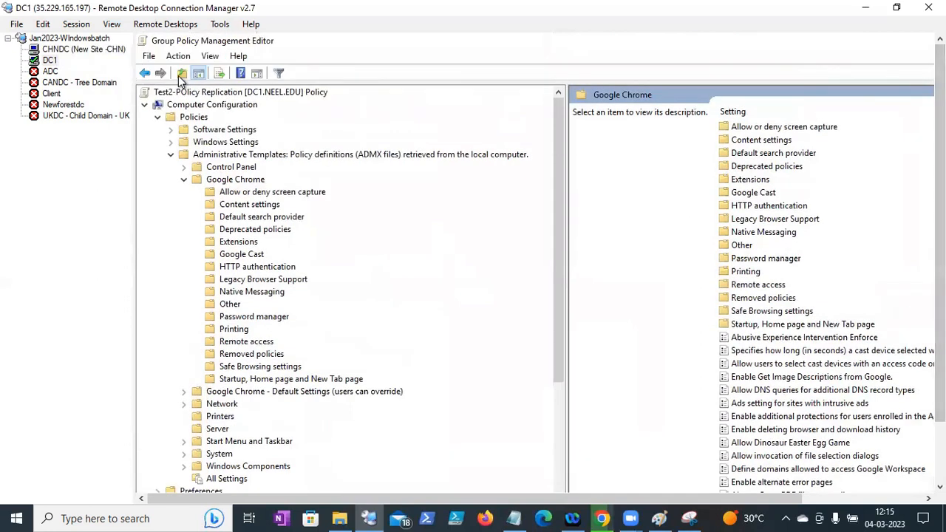
# - Close Group Policy Management on DC1 and relaunch it with gpmc.msc
pyautogui.click(150, 58)
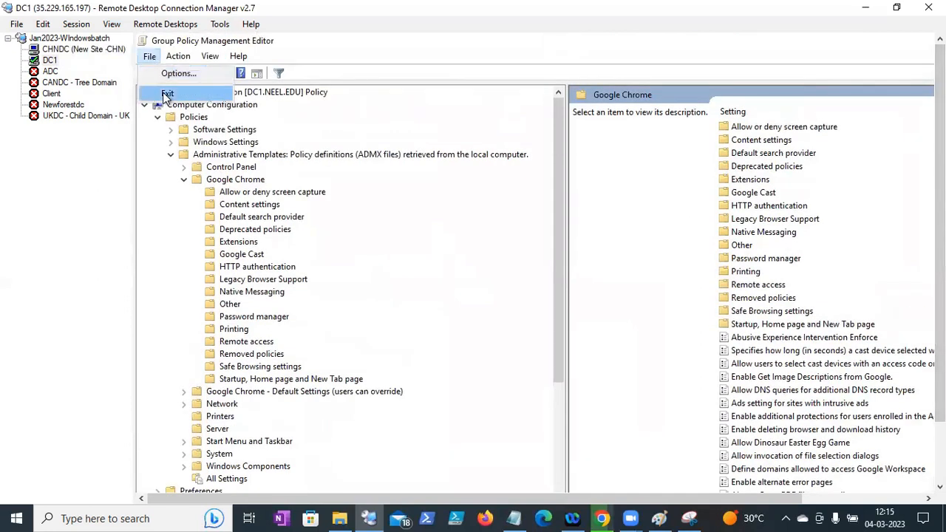
pyautogui.moveTo(940, 318); pyautogui.dragTo(940, 385)
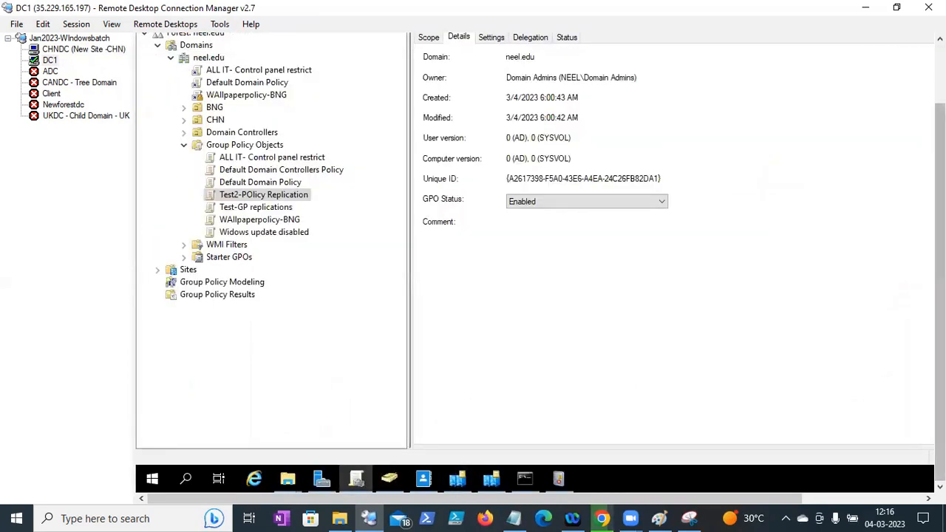
pyautogui.moveTo(940, 281); pyautogui.dragTo(940, 215)
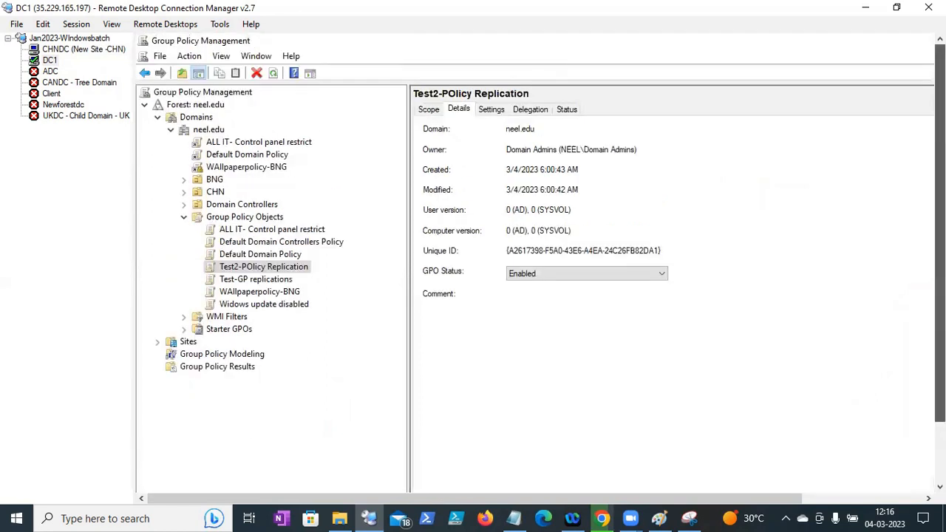
pyautogui.click(161, 57)
pyautogui.click(178, 95)
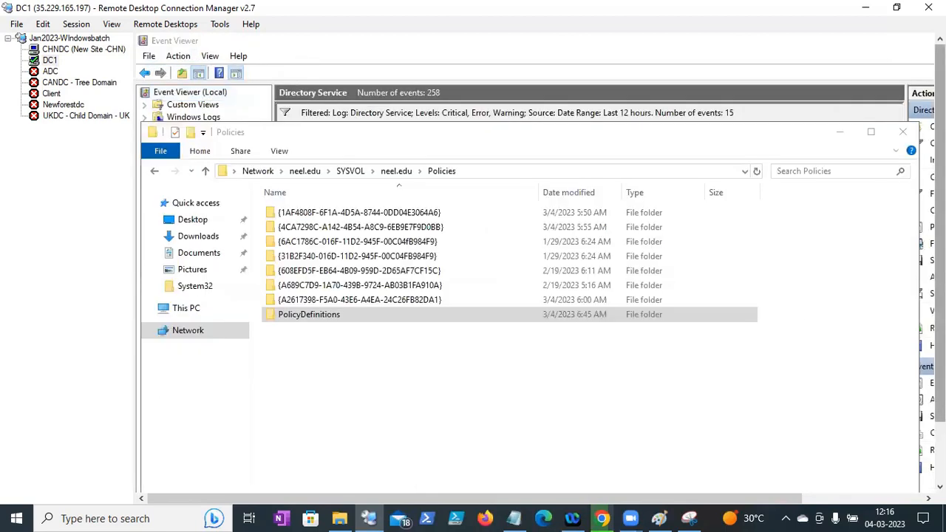
pyautogui.moveTo(939, 296); pyautogui.dragTo(940, 362)
pyautogui.rightClick(155, 481)
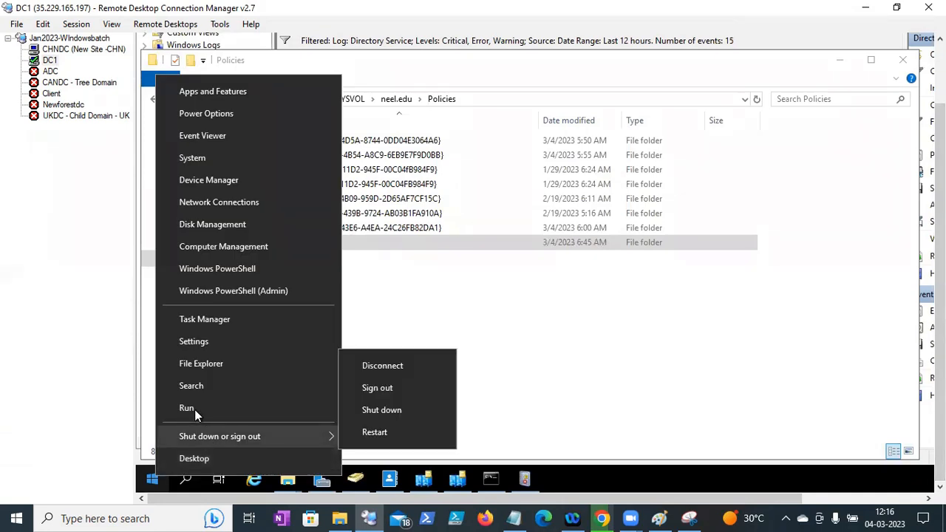
pyautogui.click(188, 408)
pyautogui.write('gpmc.msc')
pyautogui.press('Return')
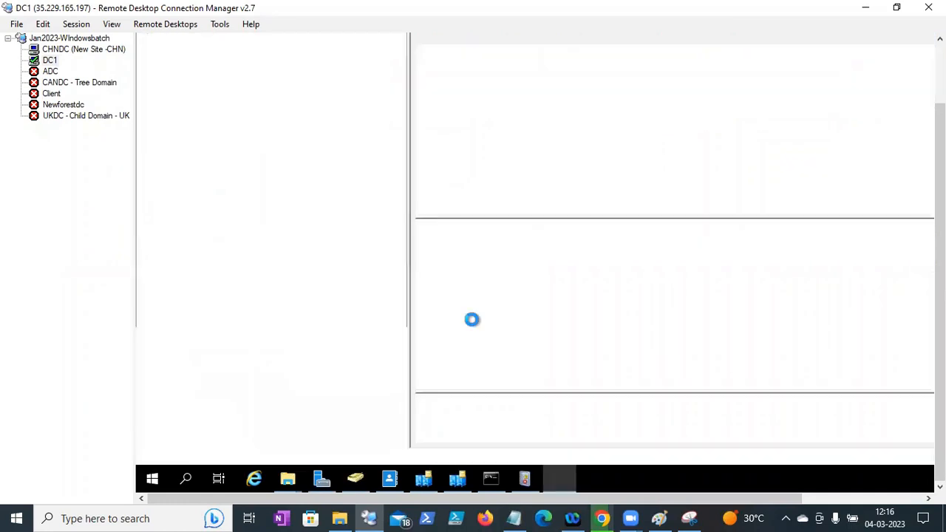
# - Refresh neel.edu, expand Group Policy Objects and bring up Test2-POlicy Replication's context menu
pyautogui.moveTo(939, 259); pyautogui.dragTo(939, 193)
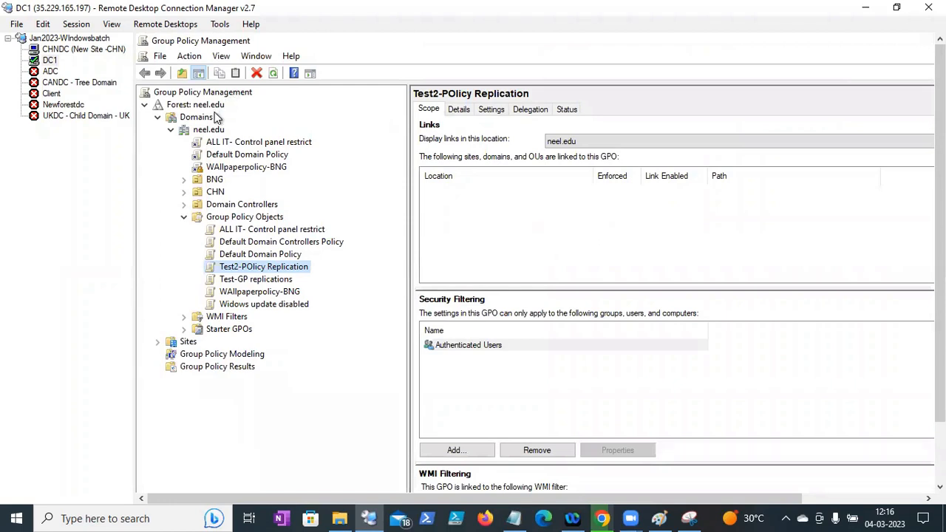
pyautogui.click(206, 130)
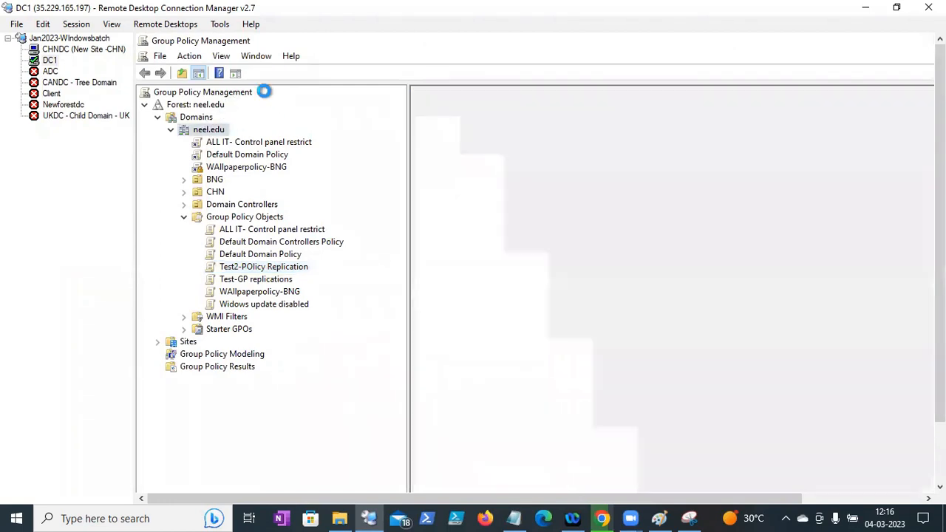
pyautogui.click(258, 74)
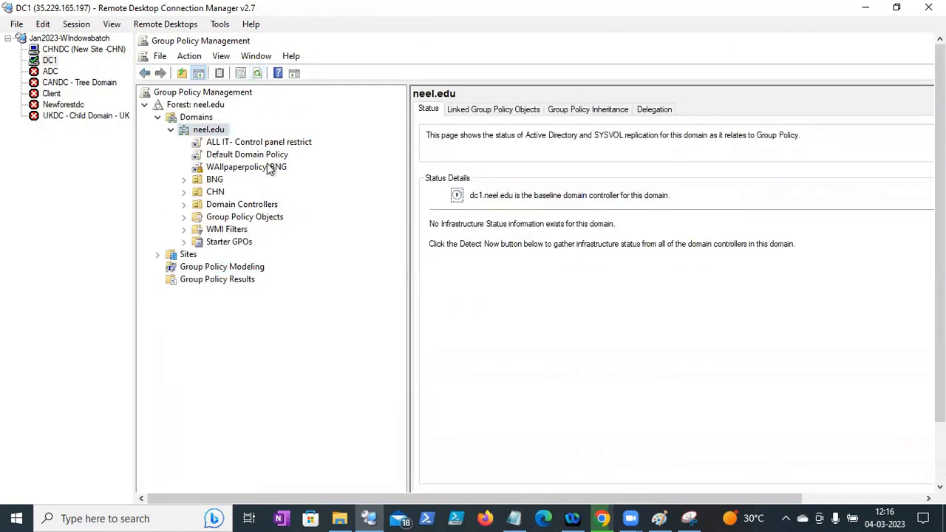
pyautogui.click(184, 217)
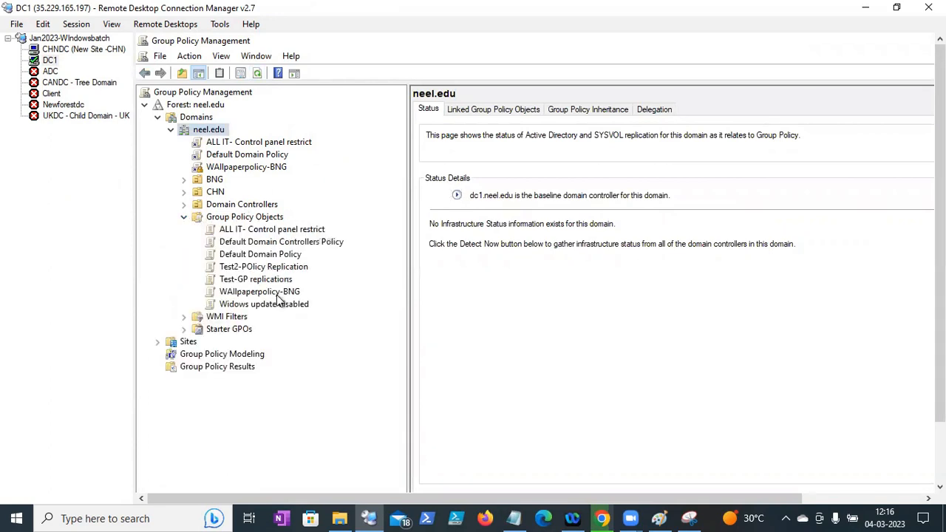
pyautogui.click(270, 269)
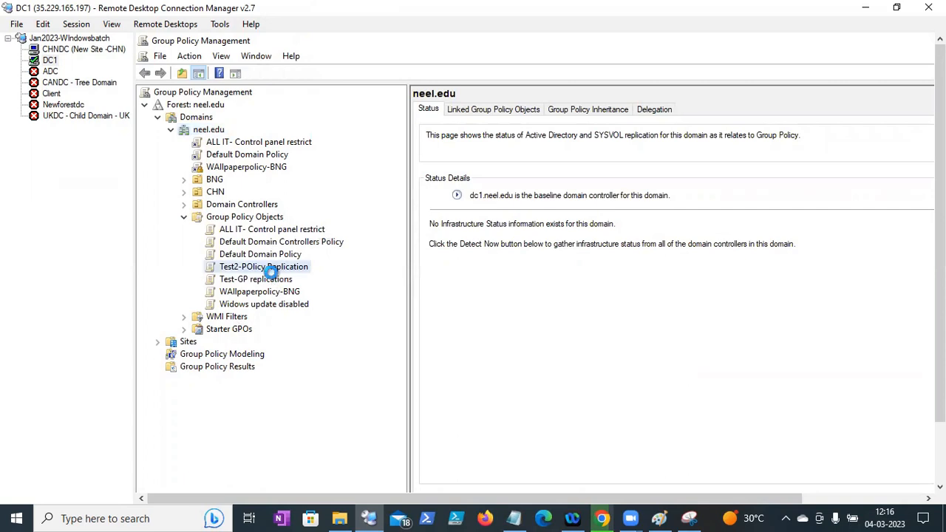
pyautogui.rightClick(271, 267)
# - Open Test2-POlicy Replication in the policy editor and widen its tree pane
pyautogui.click(302, 282)
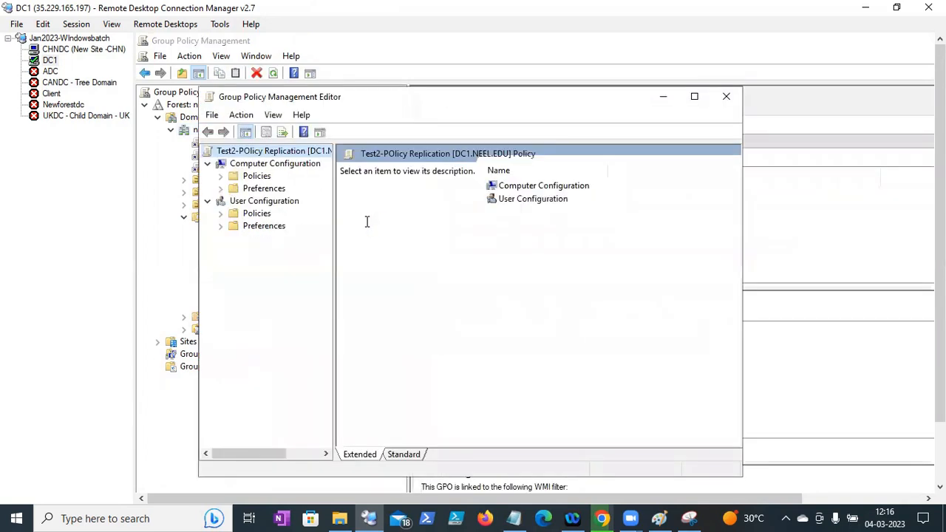
pyautogui.hotkey('alt', 'F4')
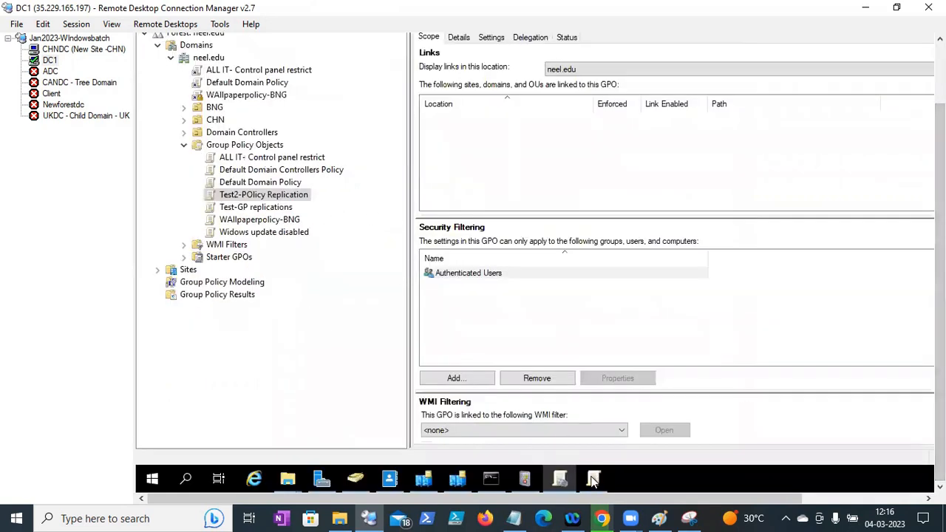
pyautogui.click(593, 480)
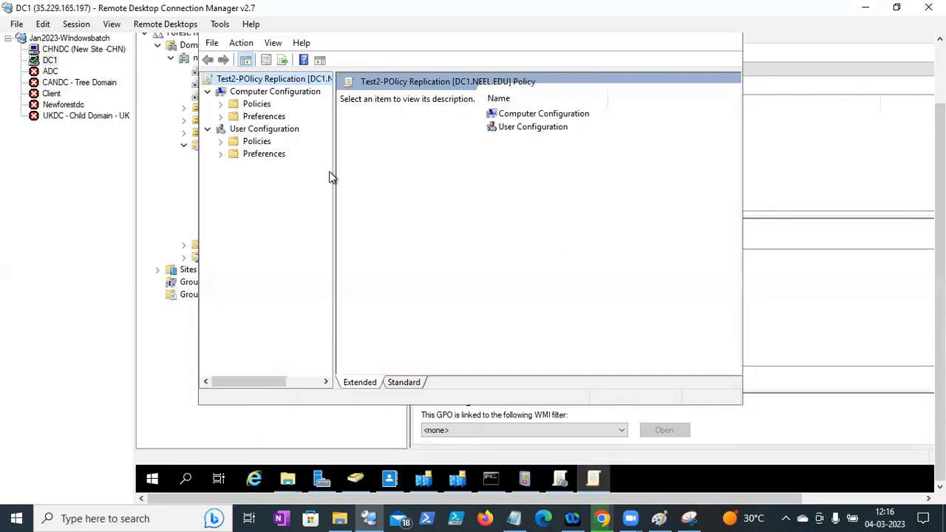
pyautogui.moveTo(334, 175); pyautogui.dragTo(509, 175)
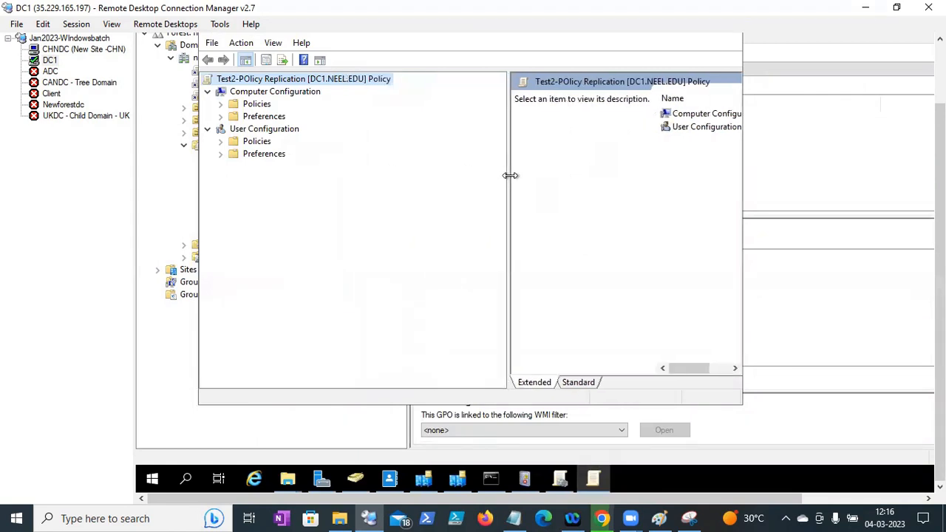
# - Expand Computer and User Configuration Policies down to Administrative Templates, and maximize the editor
pyautogui.click(220, 104)
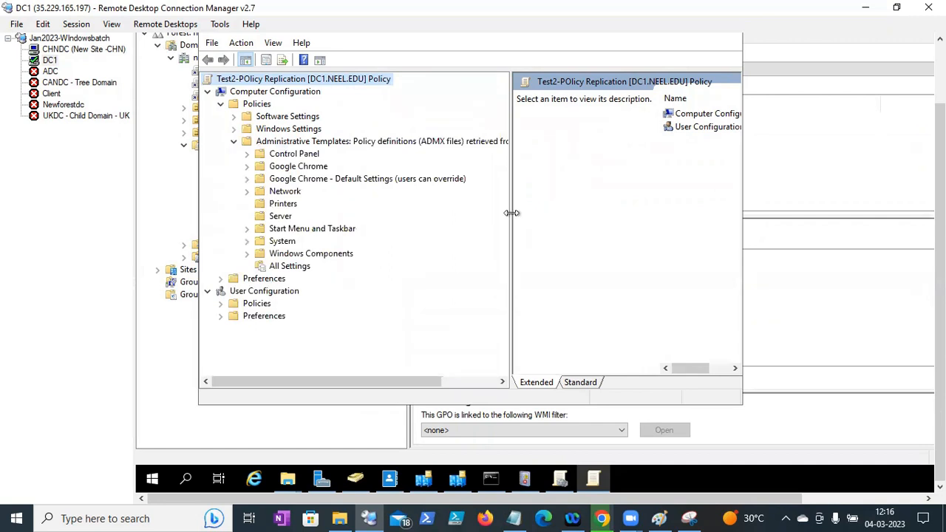
pyautogui.moveTo(511, 213); pyautogui.dragTo(650, 296)
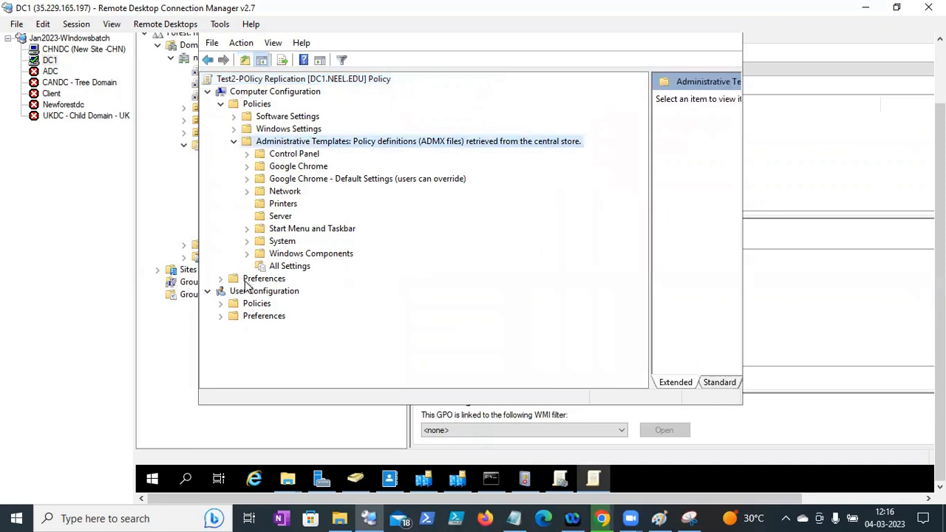
pyautogui.click(221, 304)
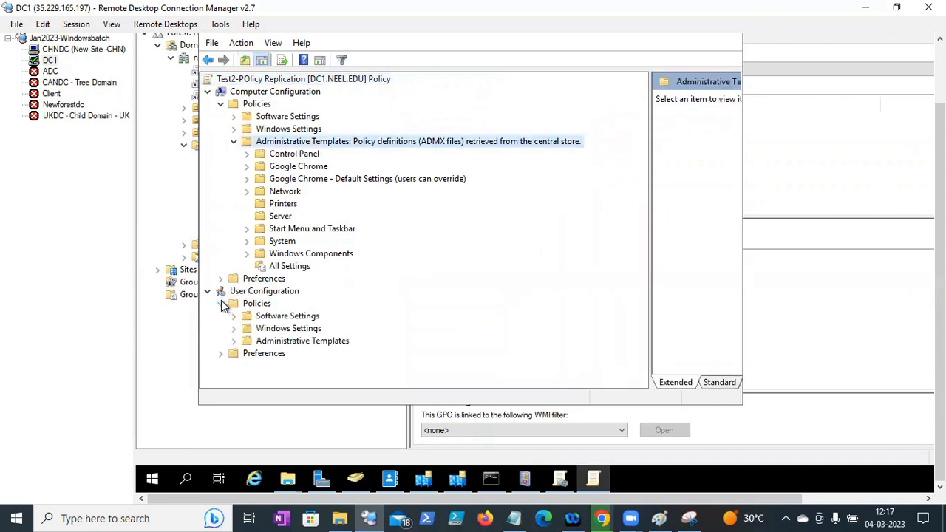
pyautogui.click(233, 340)
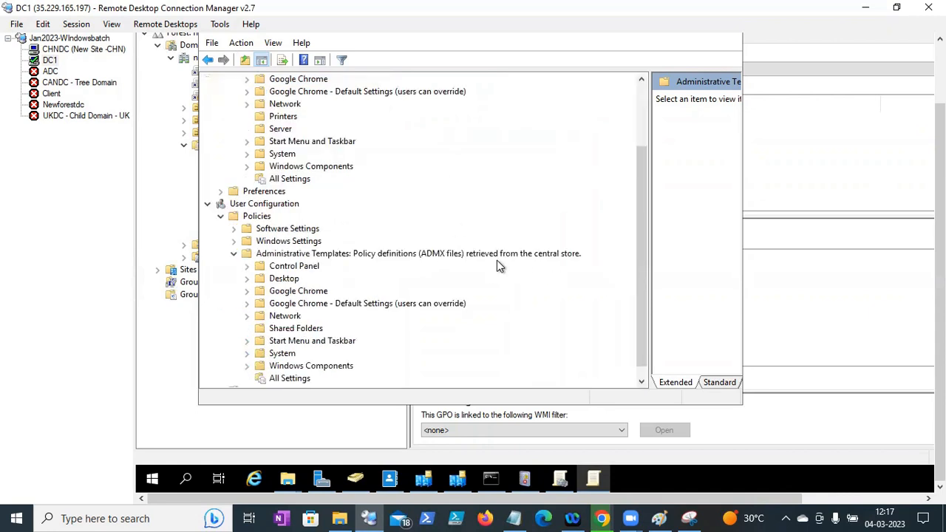
pyautogui.moveTo(644, 293); pyautogui.dragTo(644, 221)
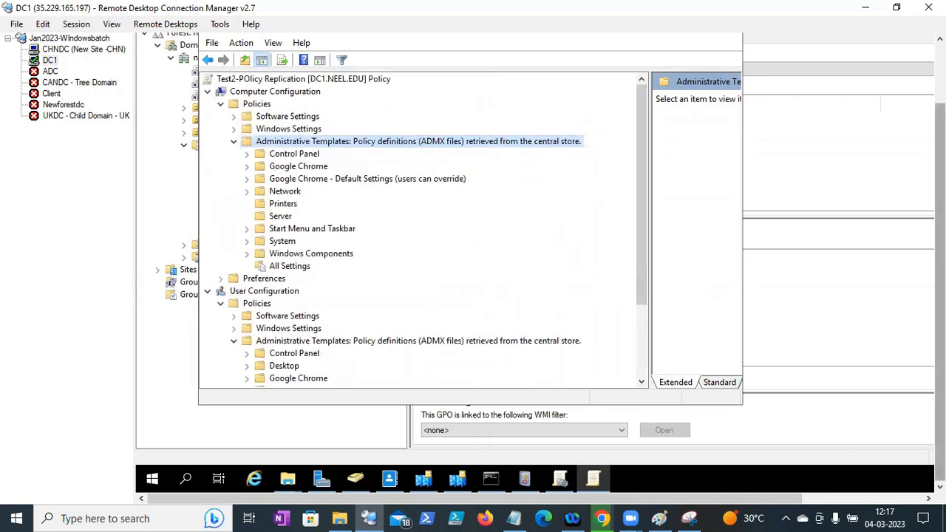
pyautogui.moveTo(939, 252); pyautogui.dragTo(940, 203)
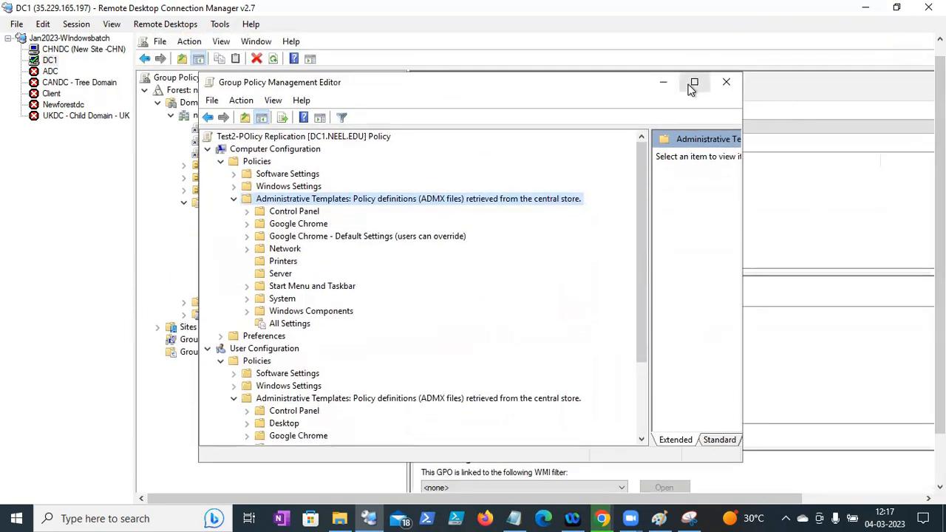
pyautogui.click(694, 83)
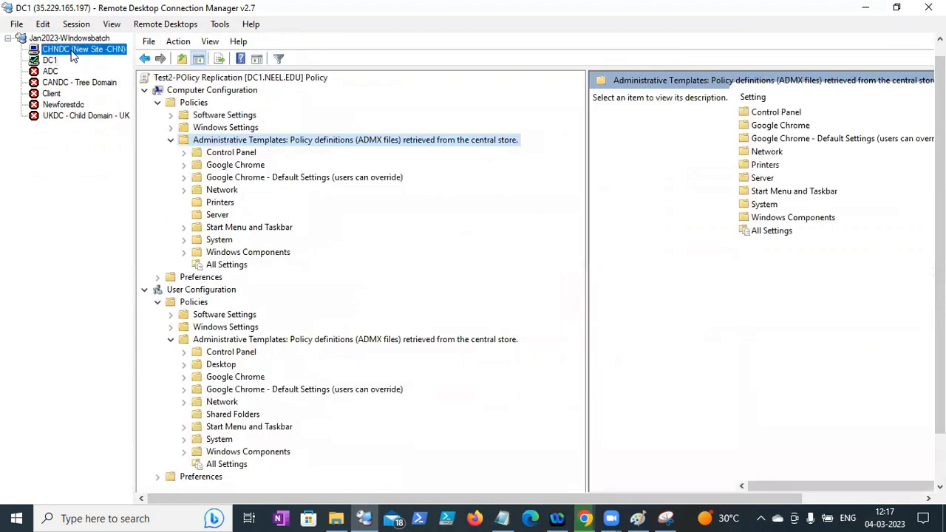
# - On CHNDC, exit the old Group Policy Management Editor via File > Exit
pyautogui.click(74, 50)
pyautogui.moveTo(940, 235); pyautogui.dragTo(940, 305)
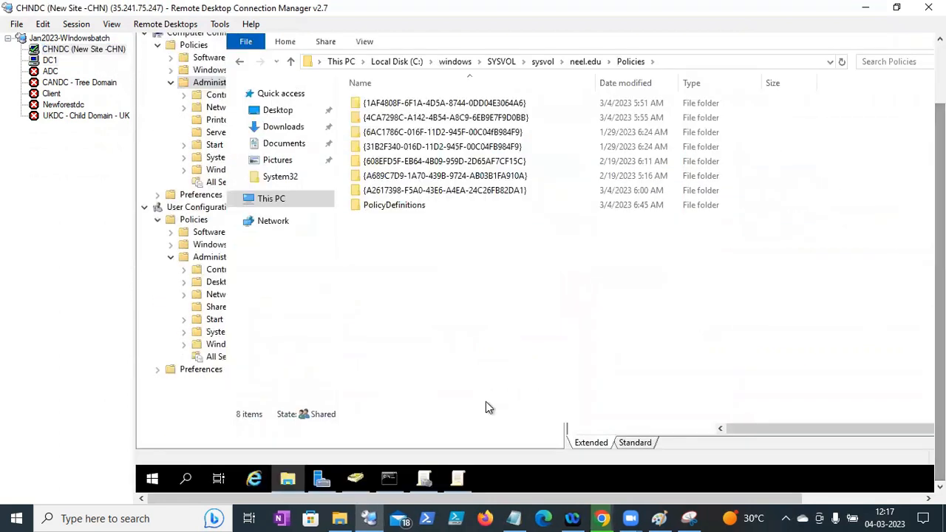
pyautogui.click(457, 480)
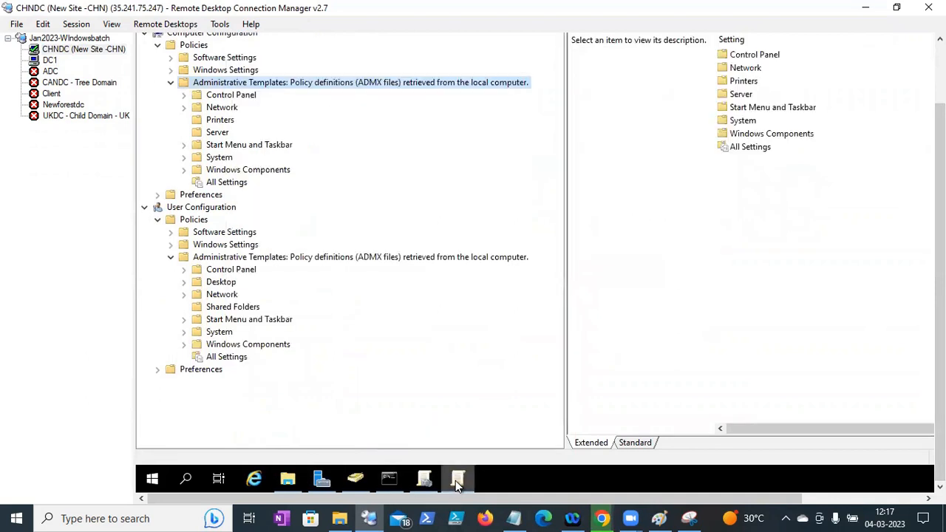
pyautogui.moveTo(940, 278); pyautogui.dragTo(940, 200)
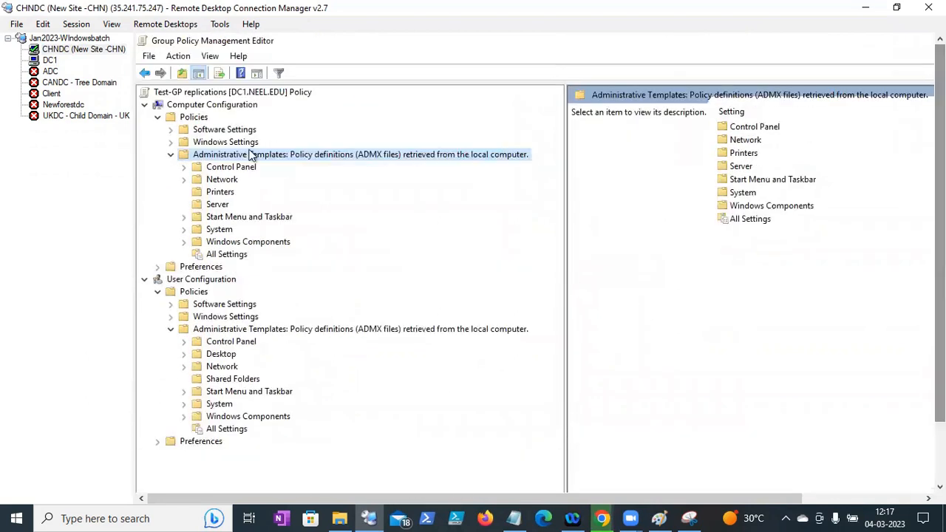
pyautogui.click(191, 109)
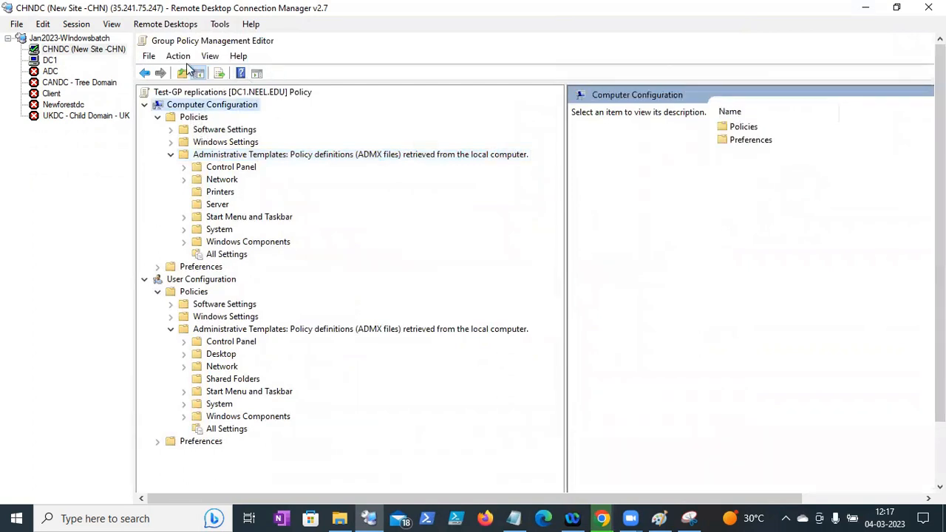
pyautogui.click(150, 58)
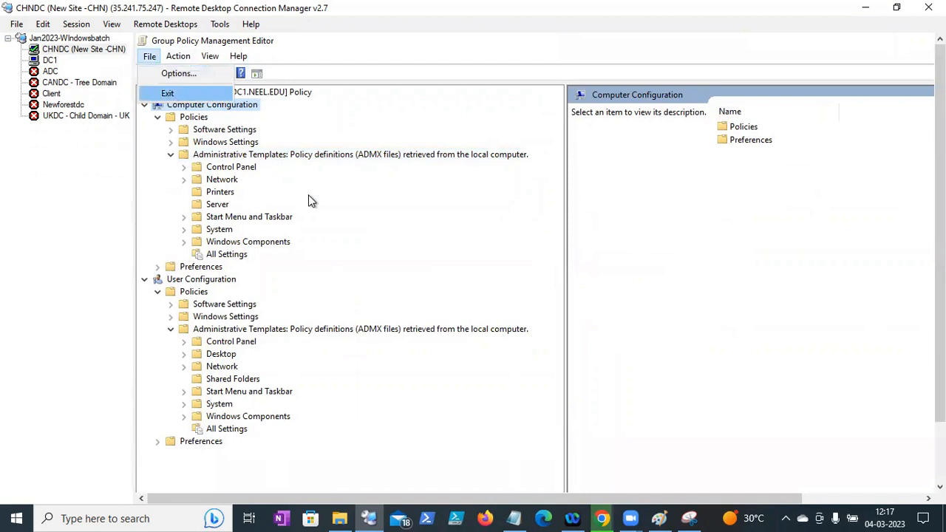
pyautogui.click(185, 94)
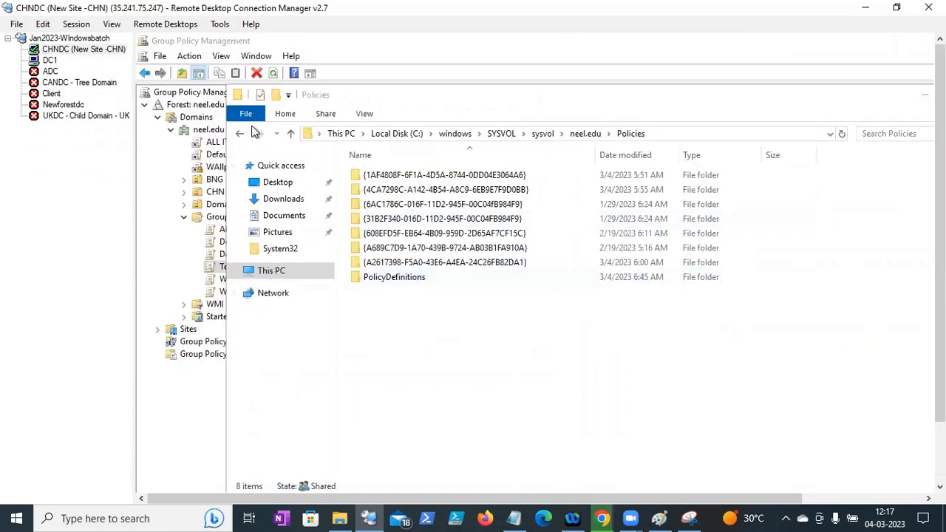
# - Refresh neel.edu and expand Group Policy Objects to show Test2-POlicy Replication
pyautogui.click(211, 130)
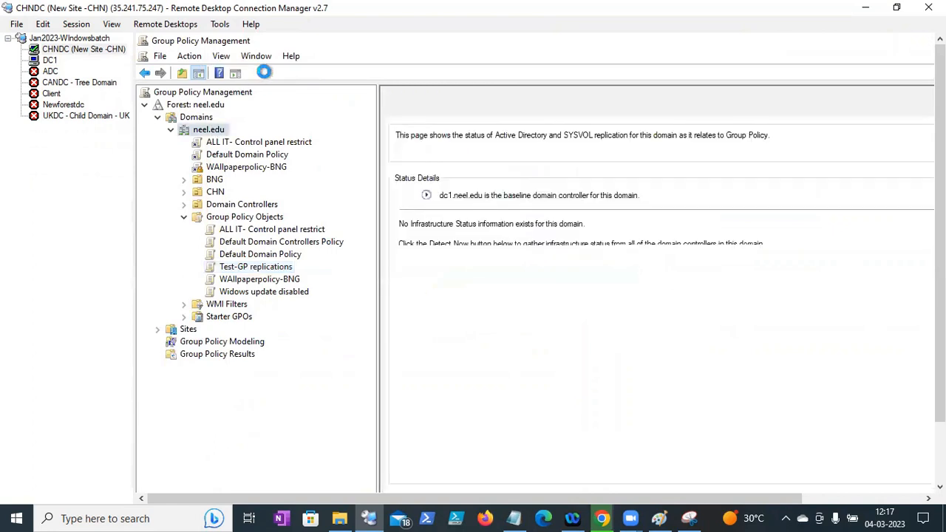
pyautogui.click(259, 74)
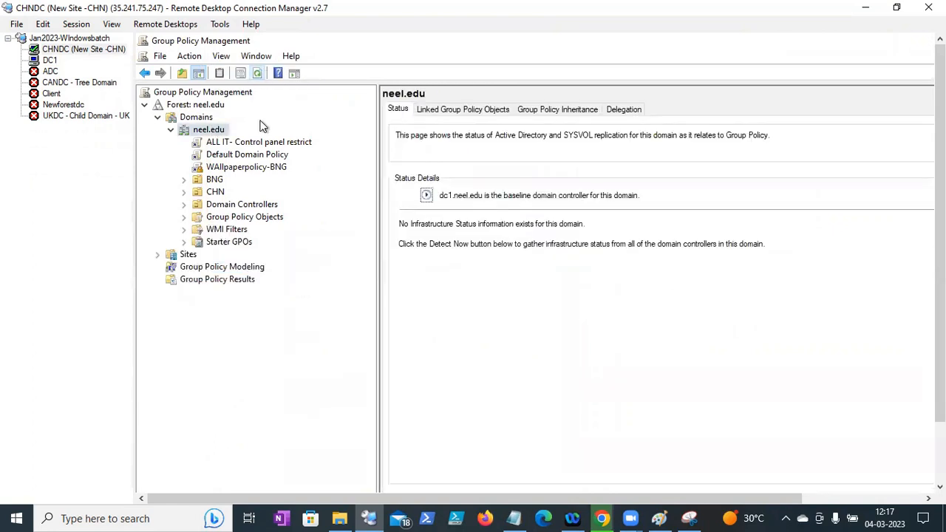
pyautogui.click(184, 217)
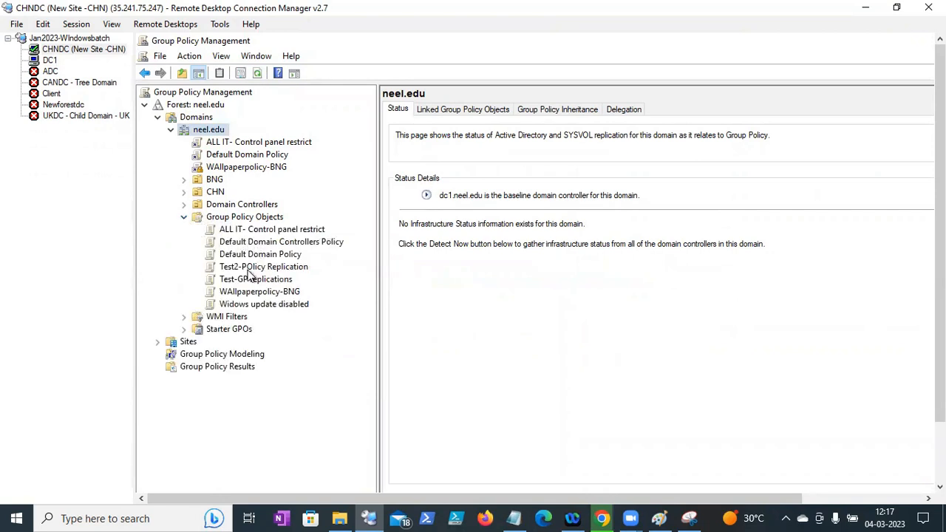
# - Open the Test2-POlicy Replication GPO for editing on CHNDC
pyautogui.click(251, 269)
pyautogui.rightClick(249, 273)
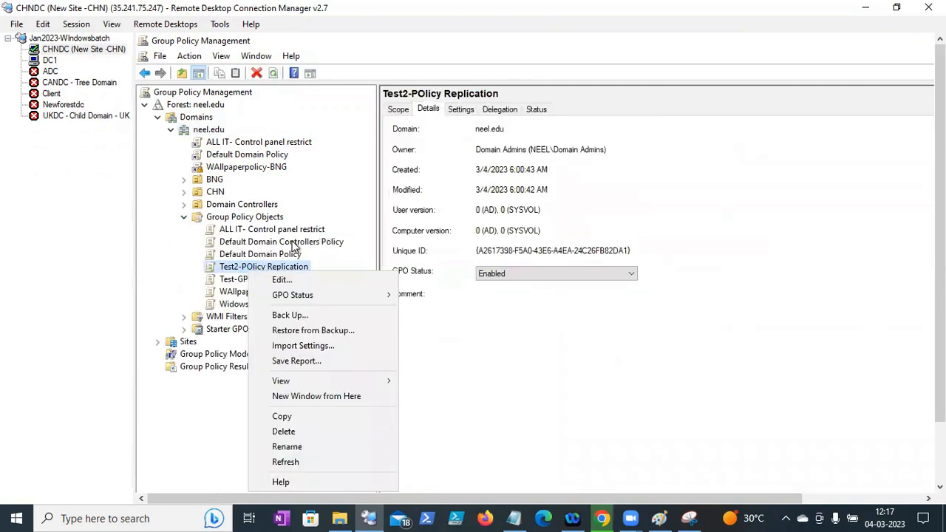
pyautogui.click(297, 281)
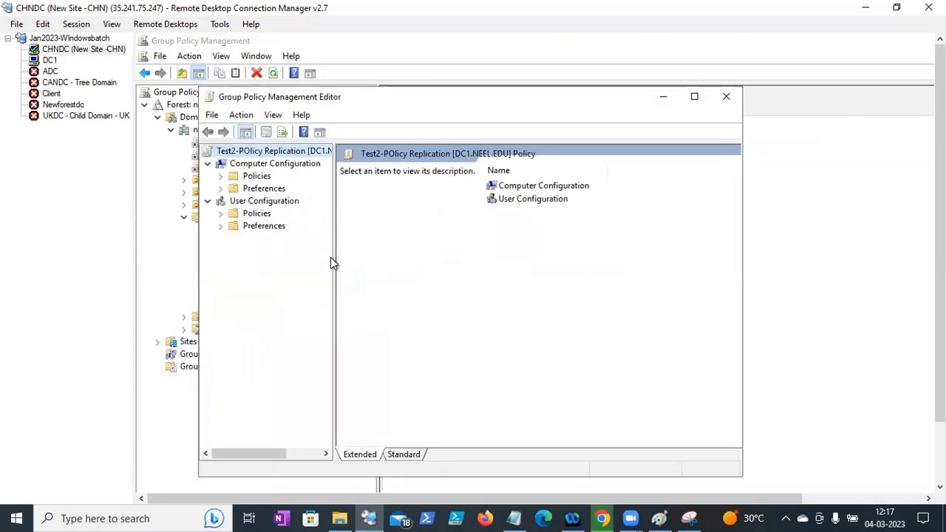
# - Widen the policy tree, expand computer Policies, and maximize the Group Policy Management Editor
pyautogui.moveTo(334, 258); pyautogui.dragTo(576, 240)
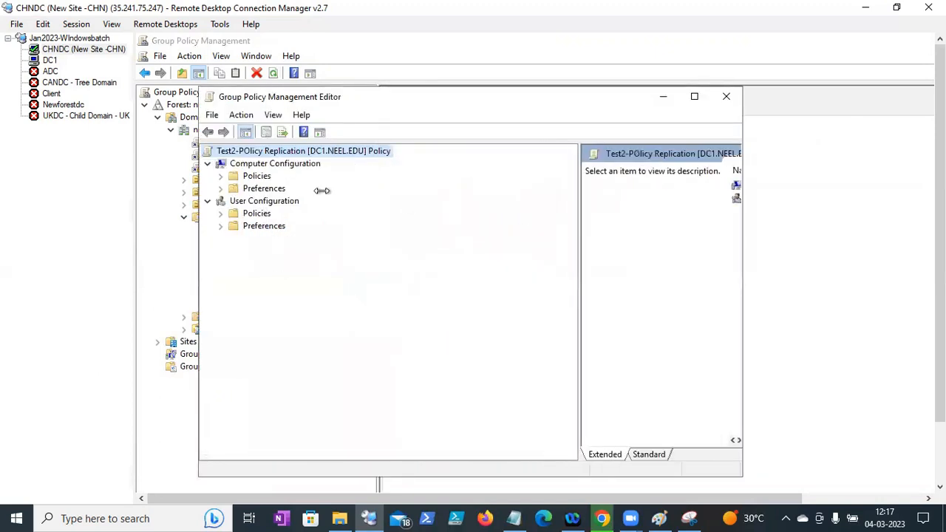
pyautogui.click(222, 177)
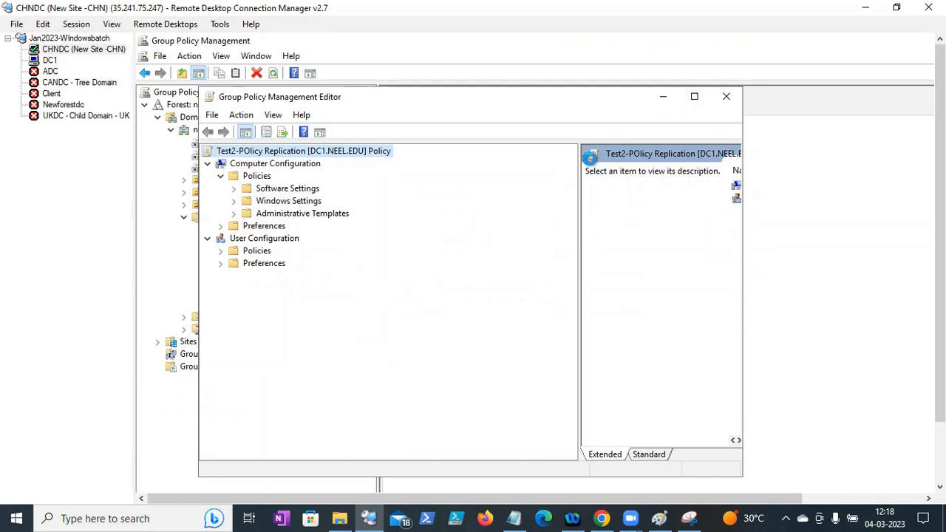
pyautogui.click(692, 100)
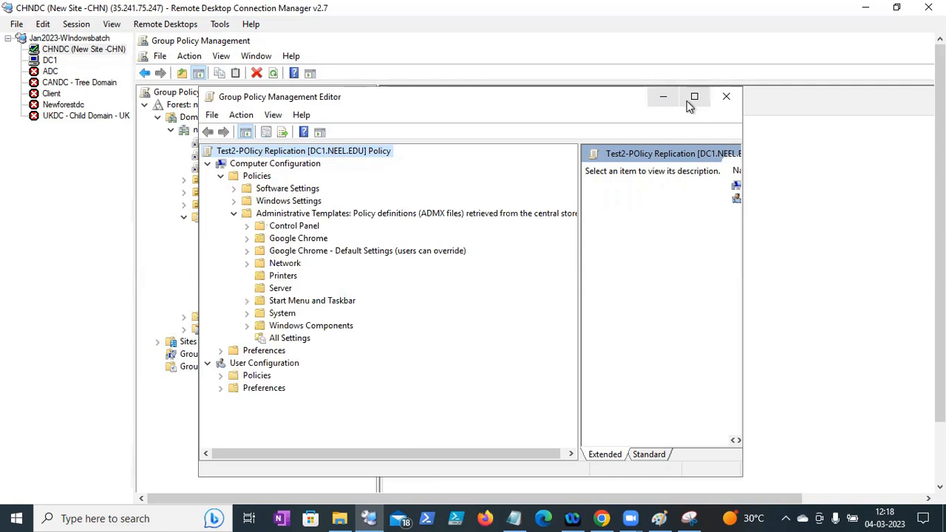
pyautogui.click(693, 106)
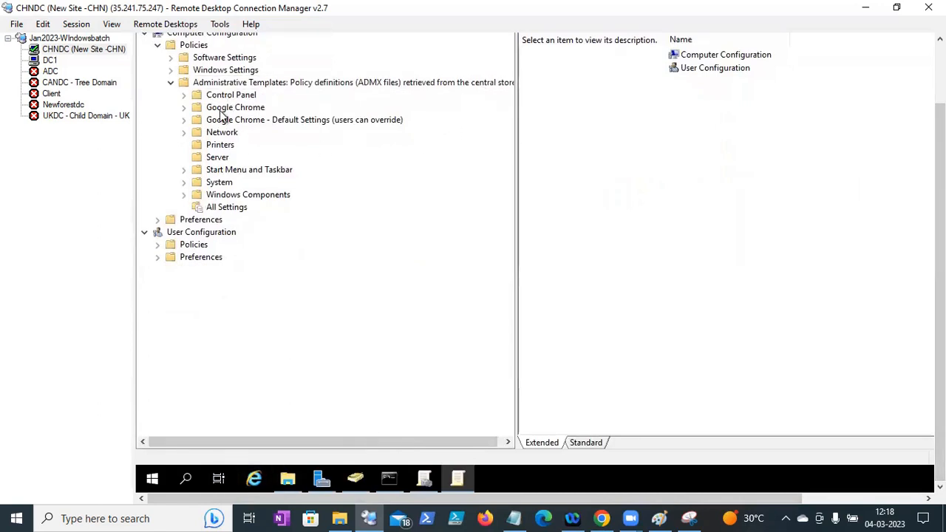
# - On DC1, open \\neel.edu\SYSVOL through Run and browse into the neel.edu folder
pyautogui.rightClick(153, 479)
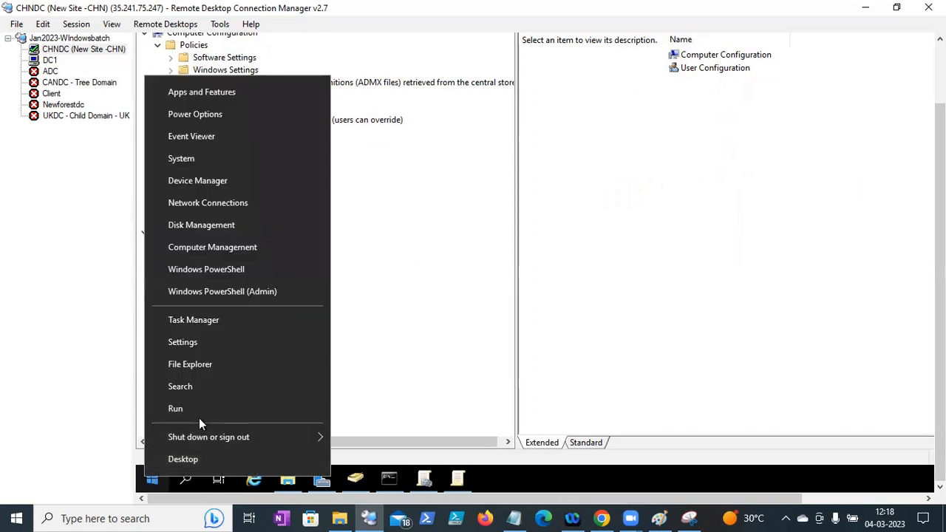
pyautogui.click(50, 61)
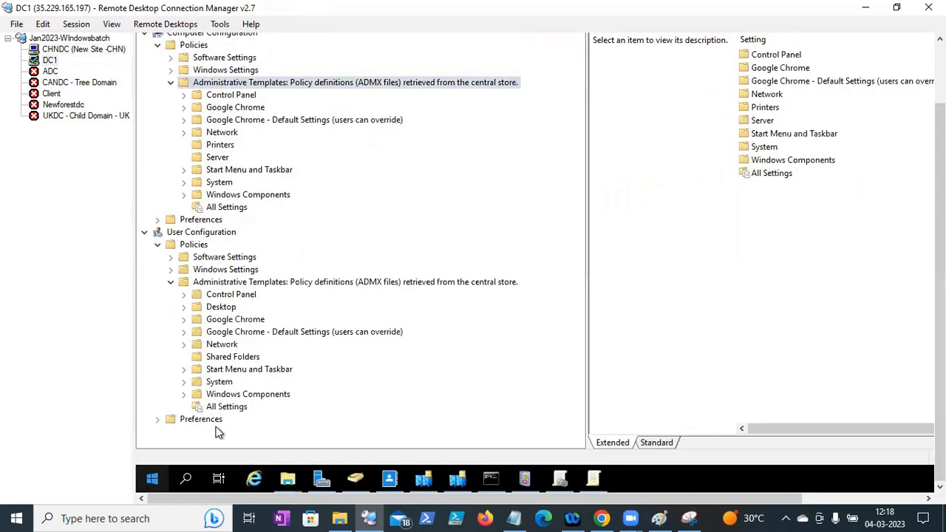
pyautogui.rightClick(154, 477)
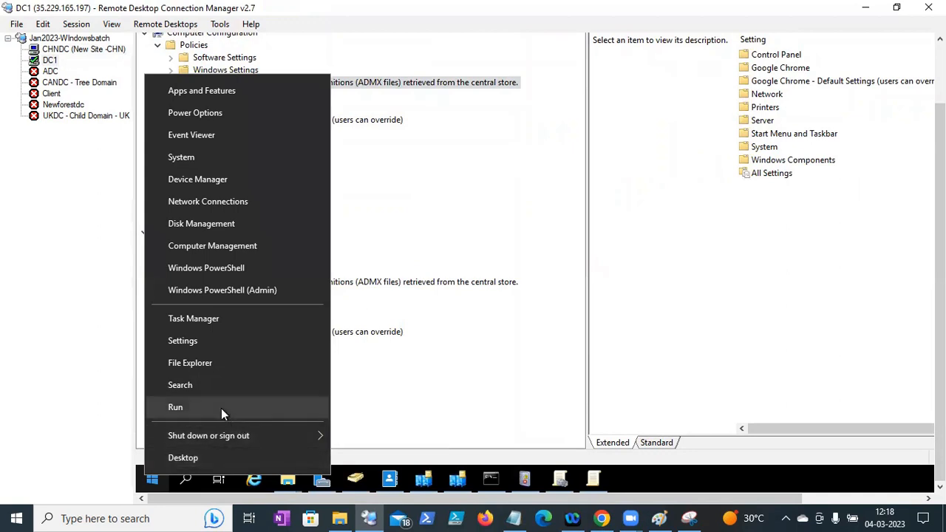
pyautogui.click(221, 408)
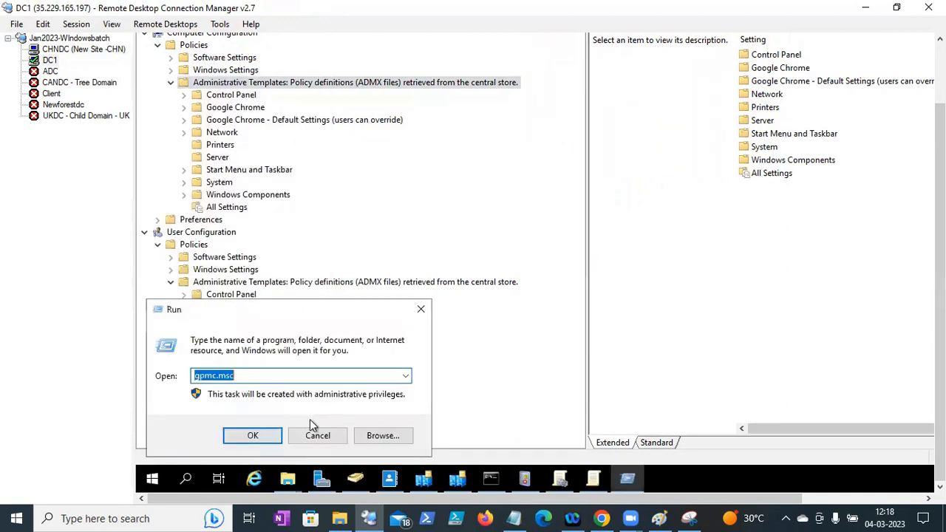
pyautogui.write('\\\\')
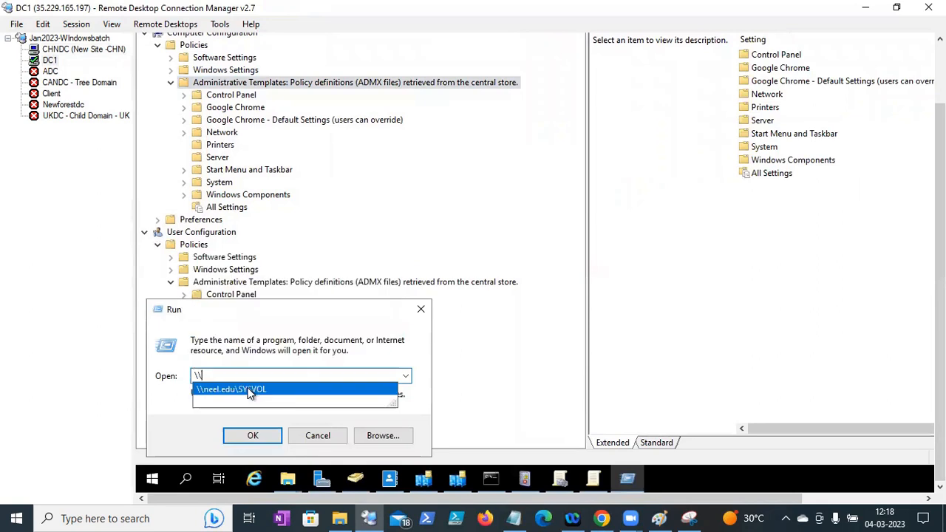
pyautogui.click(250, 389)
pyautogui.click(264, 439)
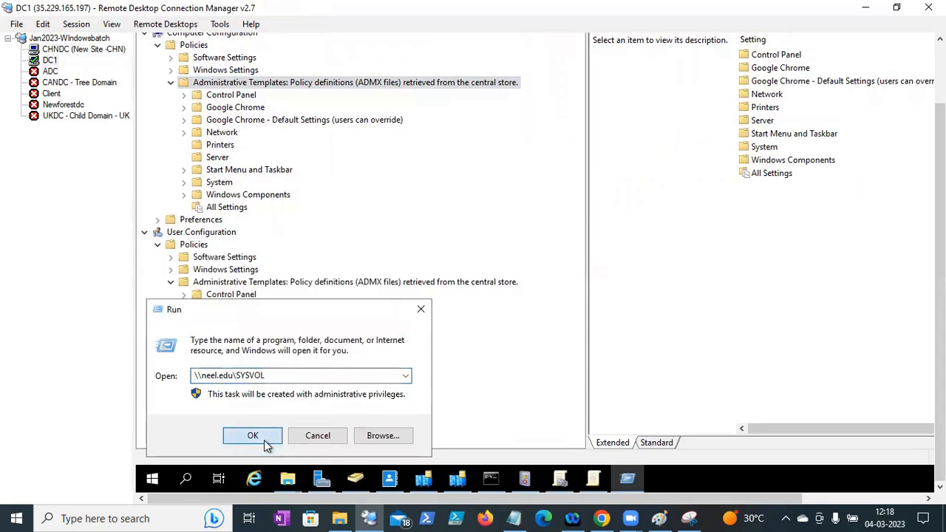
pyautogui.doubleClick(307, 142)
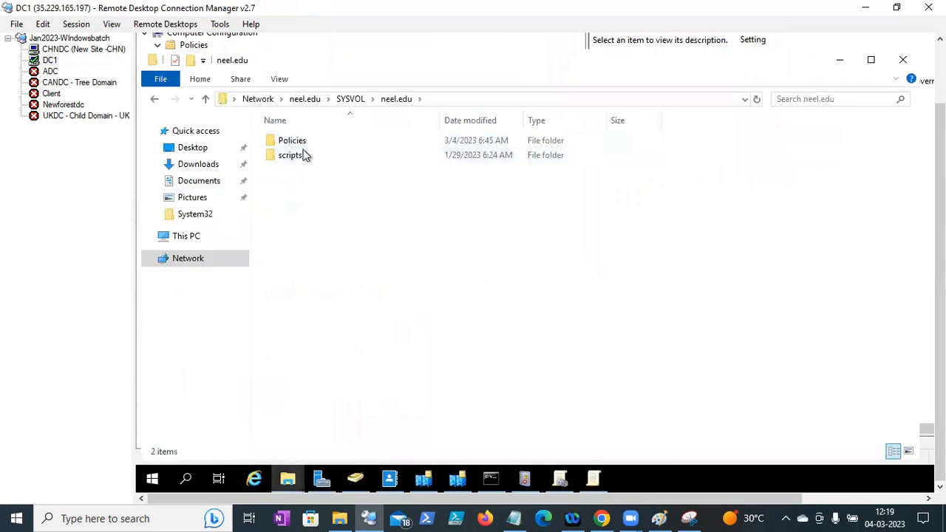
# - Open the Policies folder and select its full path \\neel.edu\SYSVOL\neel.edu\Policies in the address bar
pyautogui.doubleClick(300, 142)
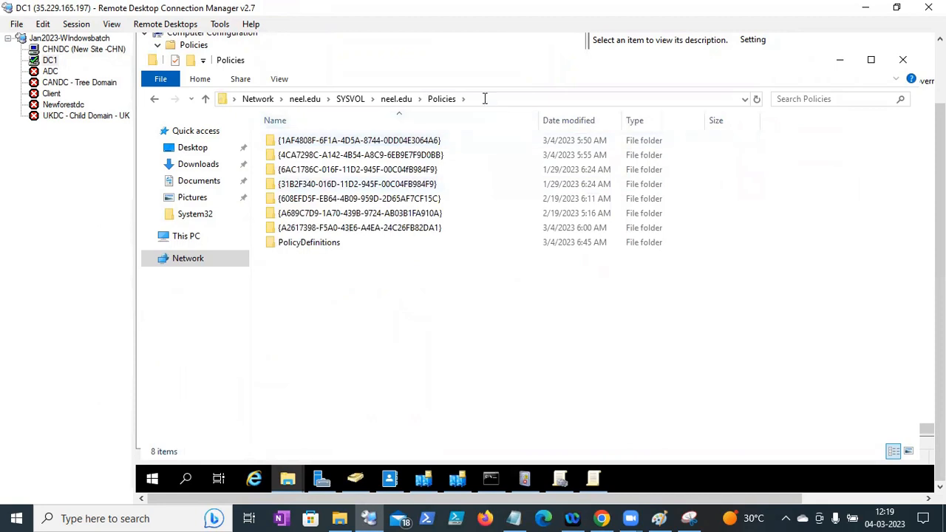
pyautogui.click(484, 98)
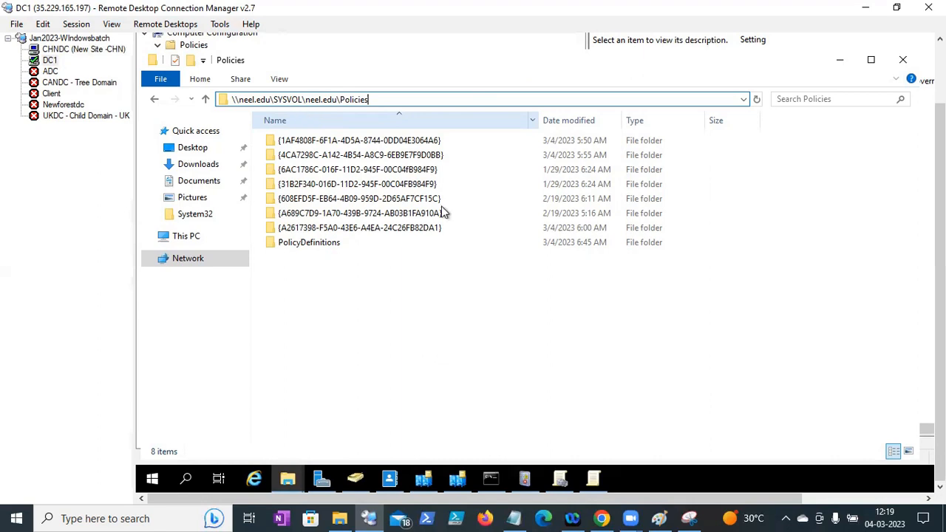
pyautogui.click(345, 98)
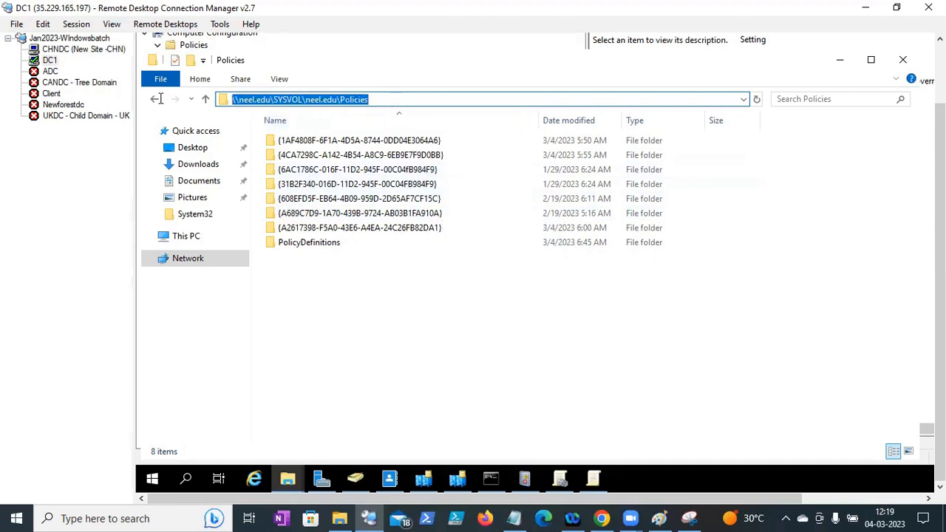
pyautogui.click(400, 96)
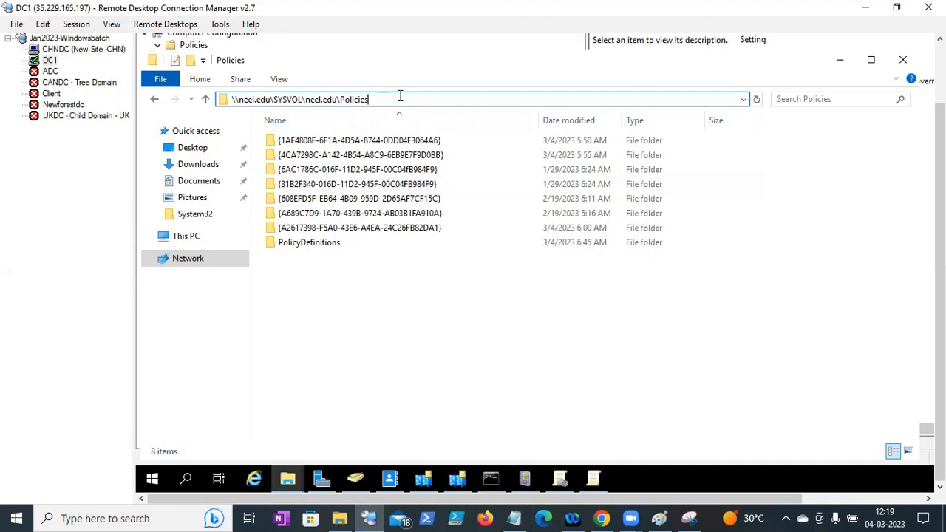
pyautogui.hotkey('ctrl', 'a')
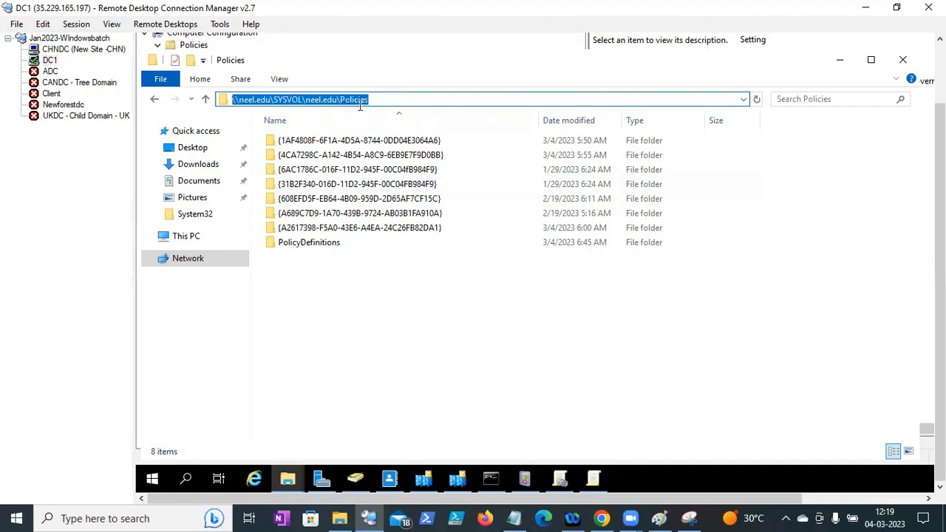
pyautogui.click(388, 99)
pyautogui.moveTo(388, 99); pyautogui.dragTo(189, 113)
pyautogui.click(436, 101)
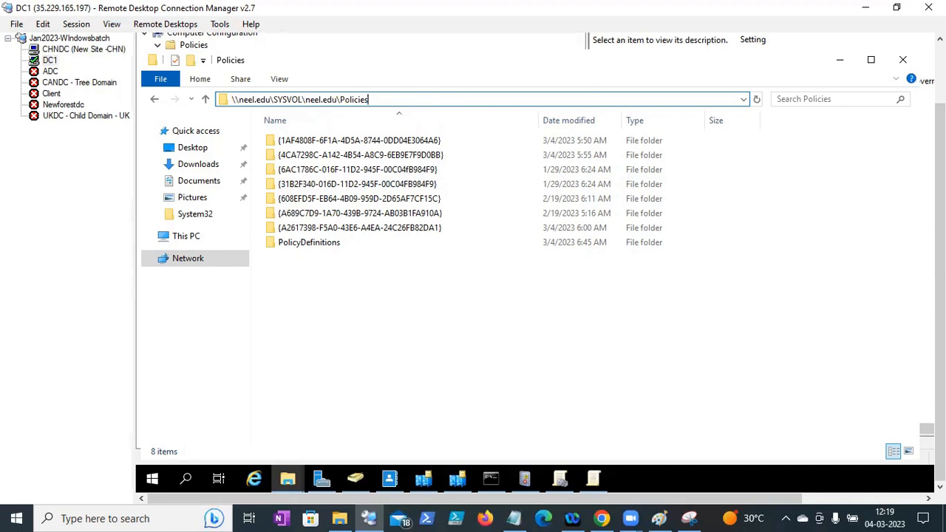
pyautogui.moveTo(939, 215); pyautogui.dragTo(939, 170)
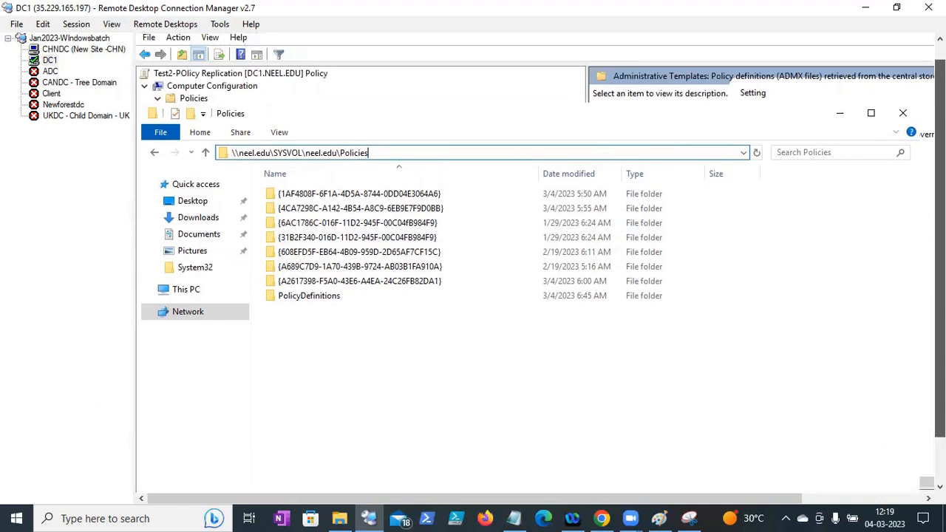
pyautogui.click(222, 152)
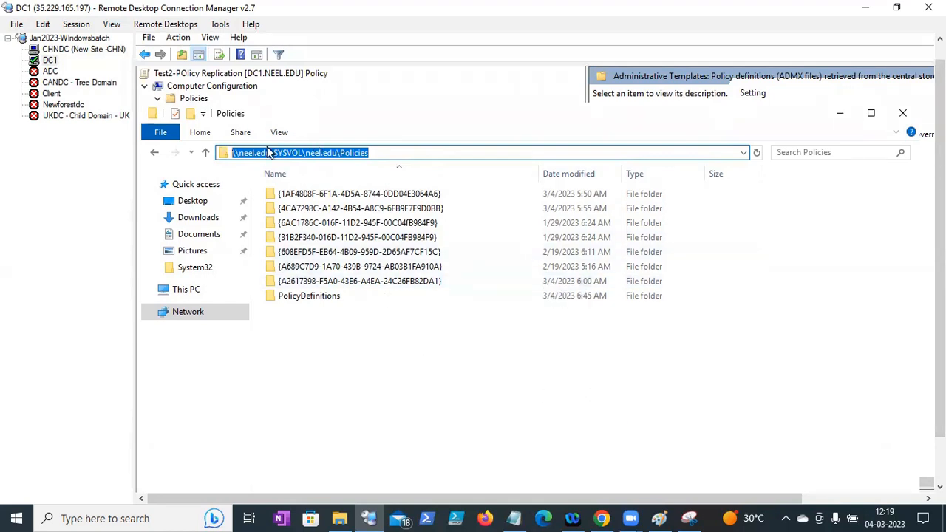
# - In Paint, loop around the triangle, add a linked oval above the rectangle, then minimize
pyautogui.click(659, 519)
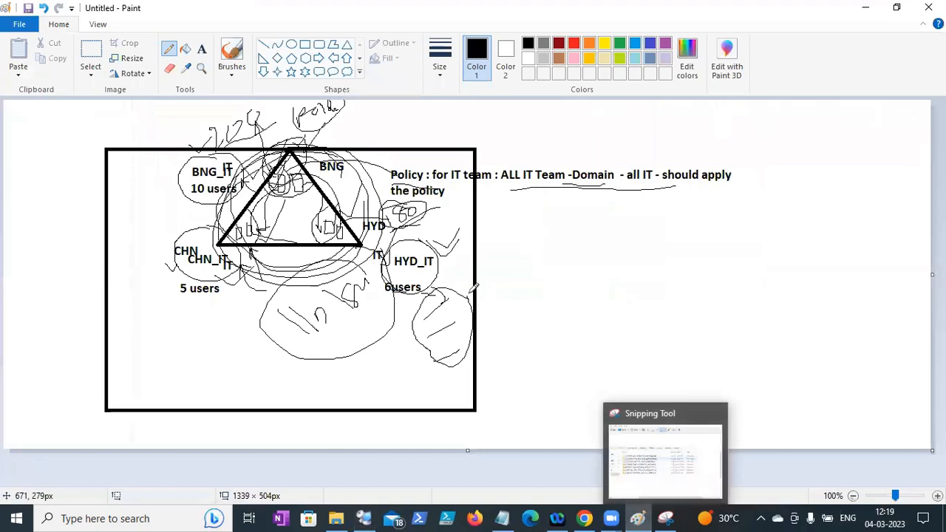
pyautogui.moveTo(323, 139)
pyautogui.mouseDown()
pyautogui.moveTo(266, 138)
pyautogui.moveTo(213, 222)
pyautogui.moveTo(306, 292)
pyautogui.moveTo(369, 172)
pyautogui.moveTo(301, 163)
pyautogui.moveTo(236, 224)
pyautogui.moveTo(273, 255)
pyautogui.moveTo(390, 227)
pyautogui.mouseUp()
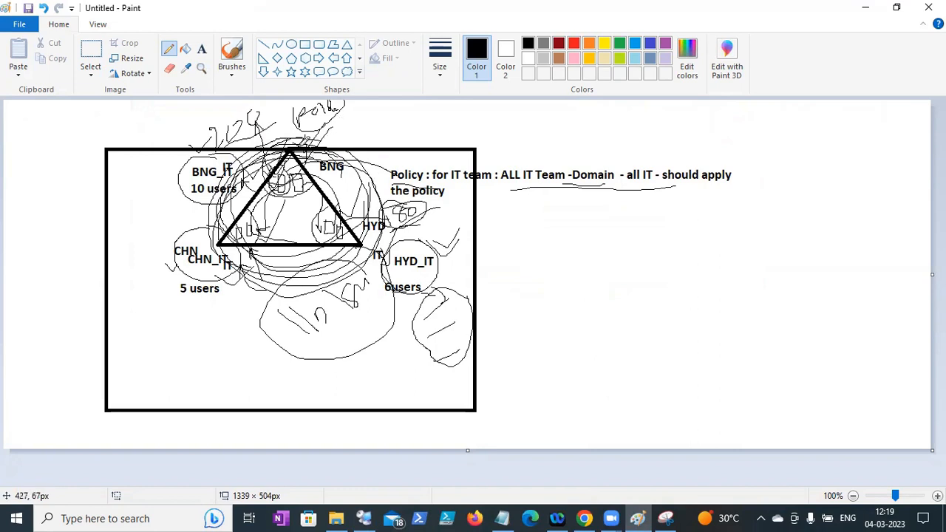
pyautogui.moveTo(452, 112)
pyautogui.mouseDown()
pyautogui.moveTo(443, 154)
pyautogui.moveTo(442, 116)
pyautogui.mouseUp()
pyautogui.moveTo(376, 123)
pyautogui.mouseDown()
pyautogui.moveTo(437, 148)
pyautogui.moveTo(426, 156)
pyautogui.moveTo(447, 145)
pyautogui.mouseUp()
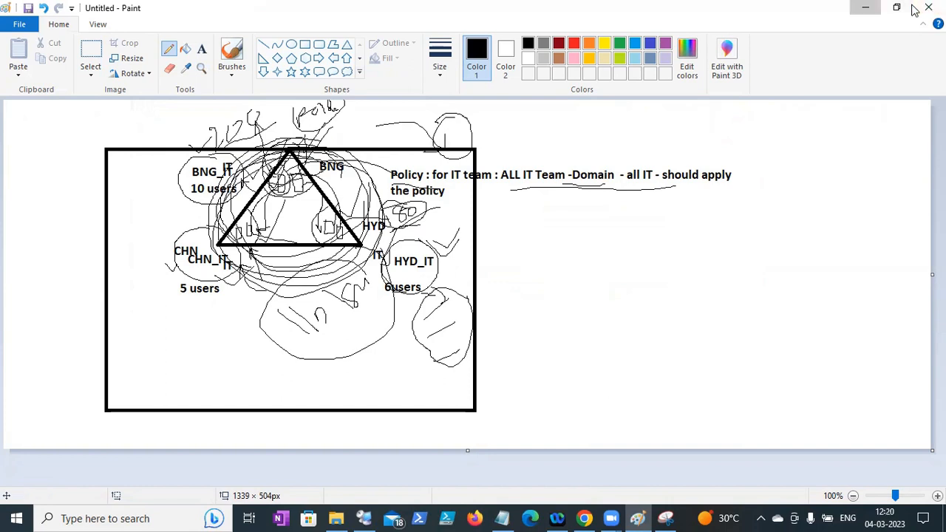
pyautogui.click(865, 7)
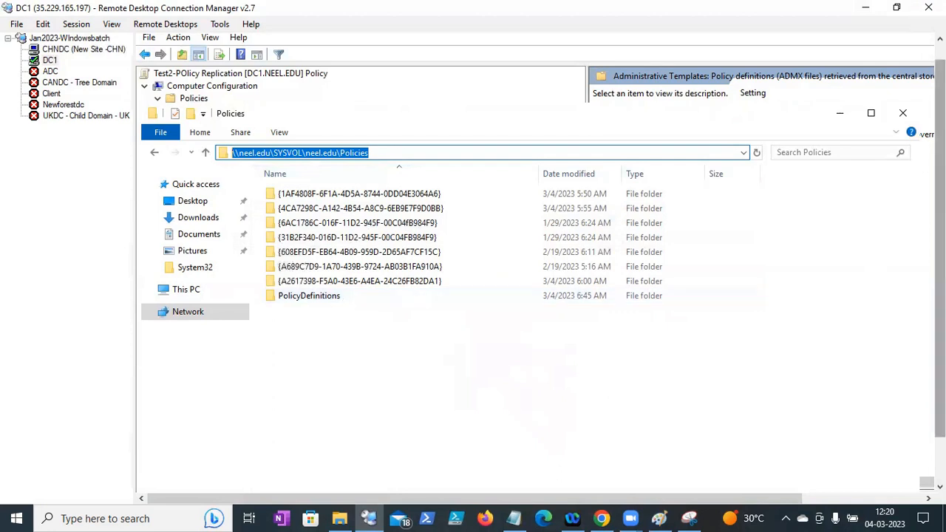
# - On CHNDC, show the Google Chrome policy settings in Test2-POlicy Replication and expand User Configuration Policies
pyautogui.moveTo(939, 368); pyautogui.dragTo(939, 423)
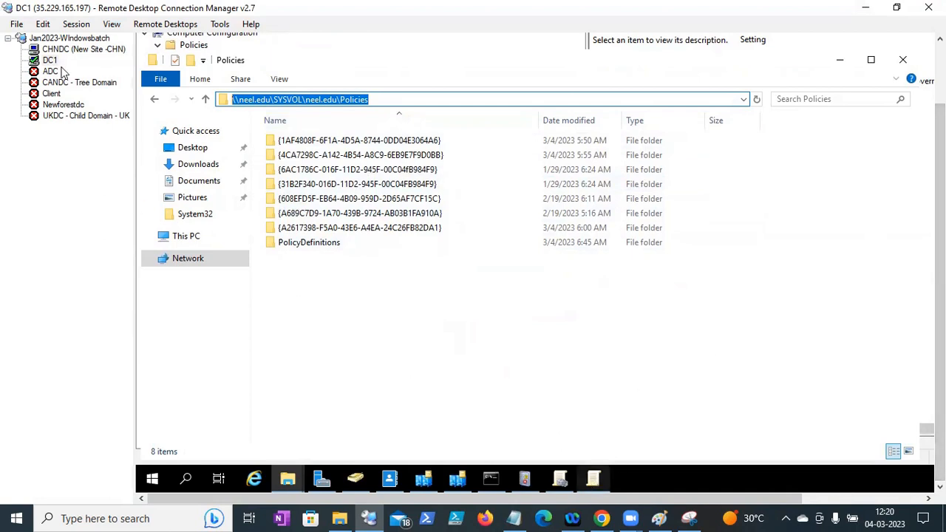
pyautogui.click(76, 50)
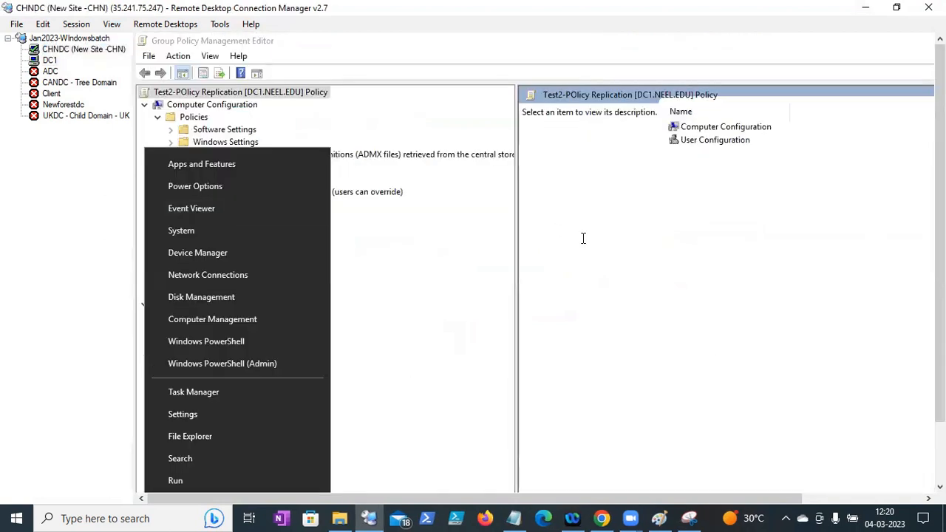
pyautogui.click(347, 103)
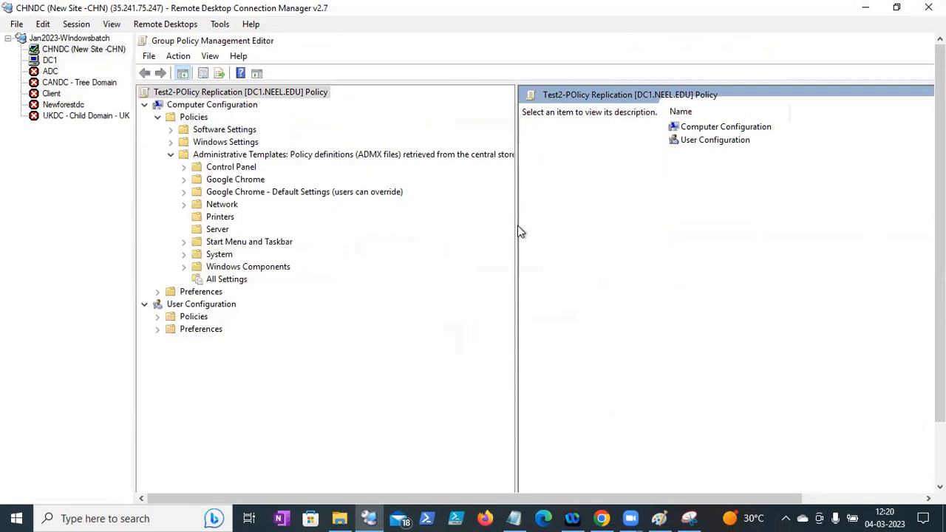
pyautogui.moveTo(517, 226); pyautogui.dragTo(574, 225)
pyautogui.click(238, 180)
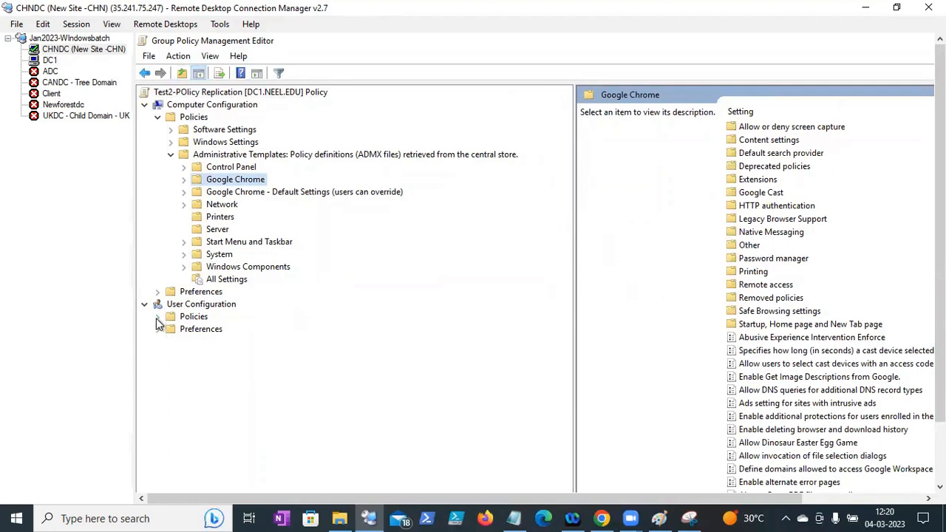
pyautogui.click(157, 317)
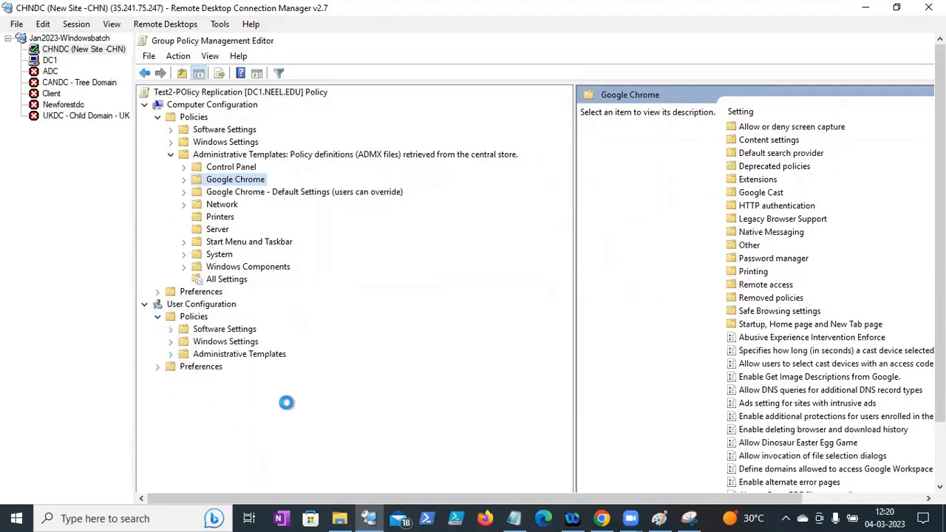
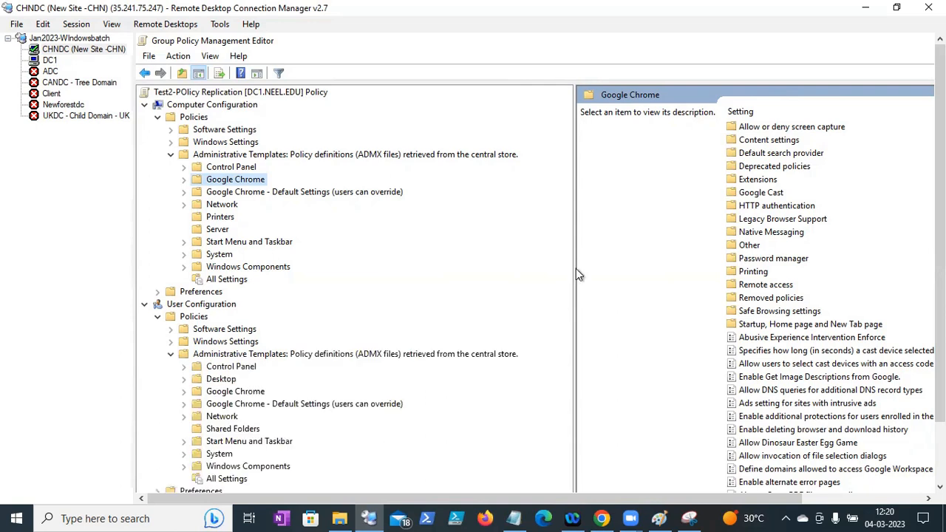
# - Widen the Group Policy tree pane and bring the Notes file in Notepad forward
pyautogui.moveTo(574, 271); pyautogui.dragTo(606, 271)
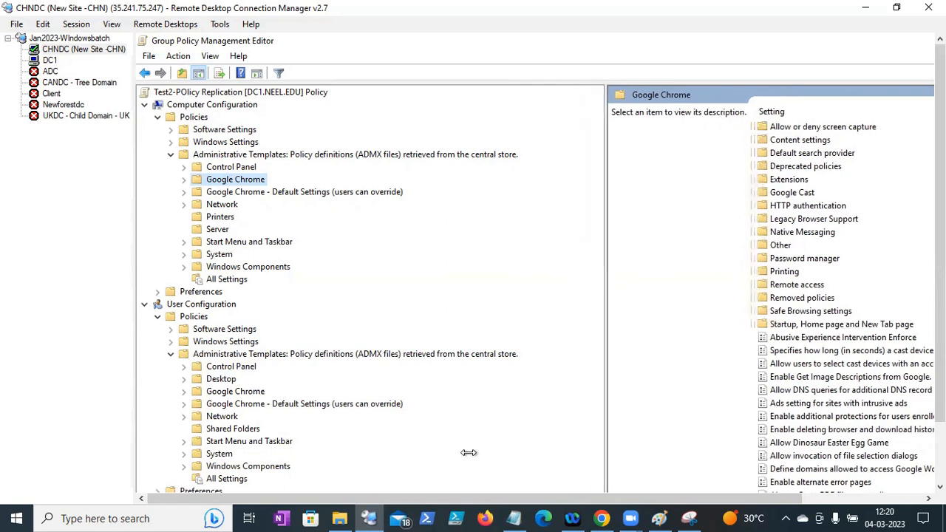
pyautogui.click(125, 517)
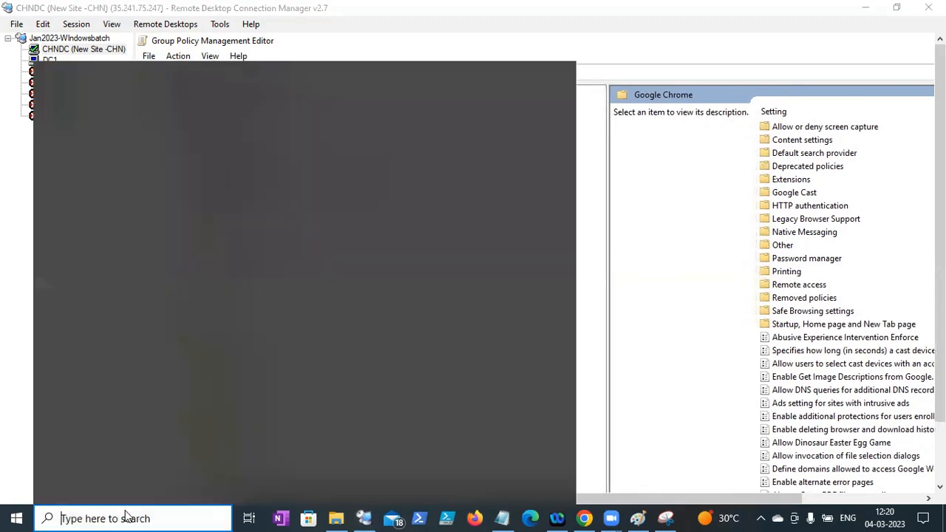
pyautogui.write('notepad')
pyautogui.press('BackSpace')
pyautogui.press('BackSpace')
pyautogui.press('BackSpace')
pyautogui.press('BackSpace')
pyautogui.press('BackSpace')
pyautogui.press('BackSpace')
pyautogui.press('BackSpace')
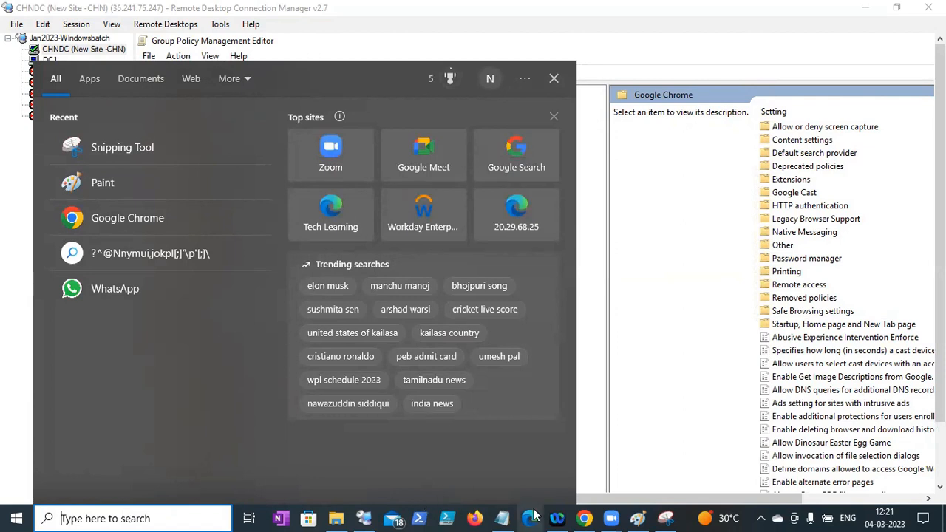
pyautogui.click(502, 518)
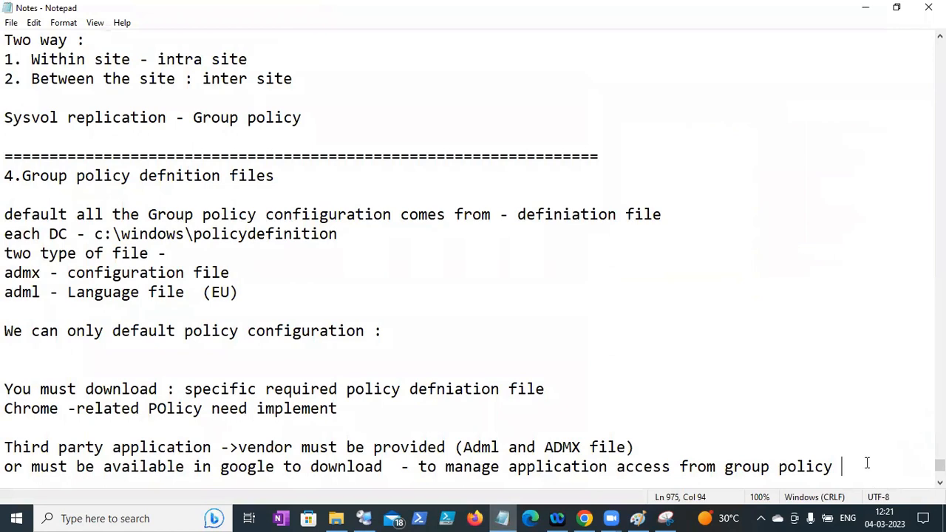
# - Add 'Wallpaper - old wallaper (Old image)' and 'Wallpapaer - New wallpaper (New image)' to Notes
pyautogui.press('Return')
pyautogui.press('Return')
pyautogui.press('Return')
pyautogui.write('Wall')
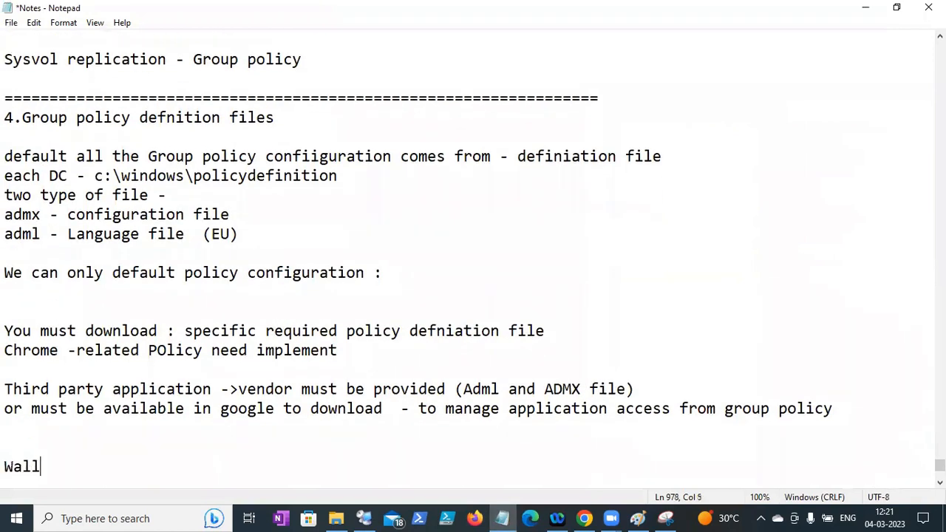
pyautogui.write('paper - old wallaper ')
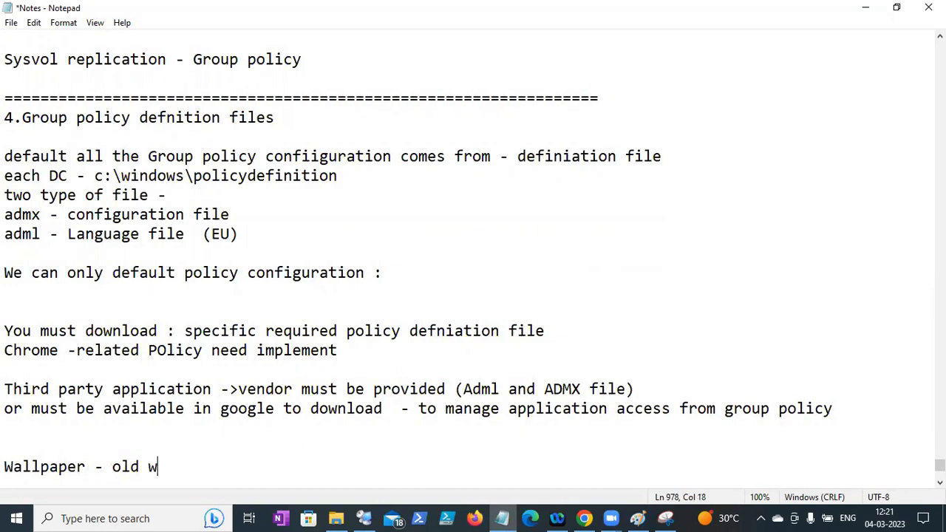
pyautogui.write('(')
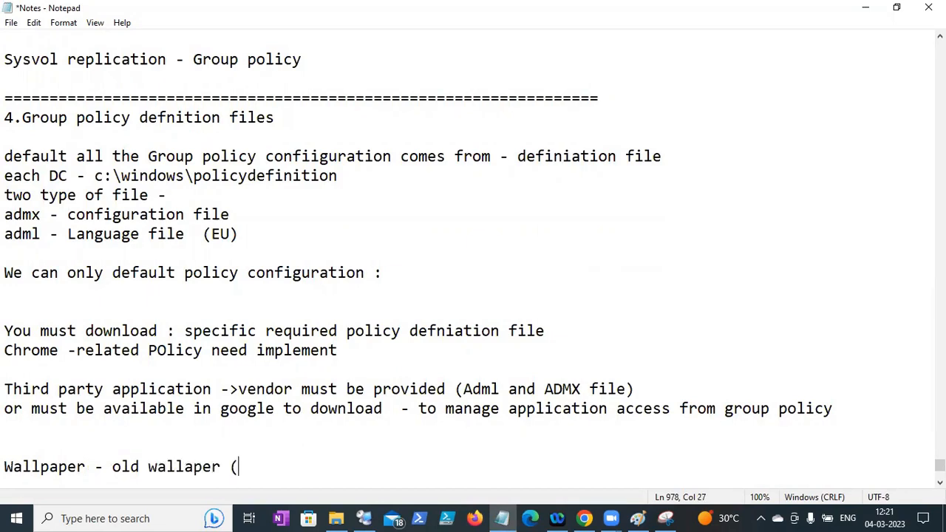
pyautogui.write('Old imn')
pyautogui.press('BackSpace')
pyautogui.press('BackSpace')
pyautogui.write('mage)')
pyautogui.press('Return')
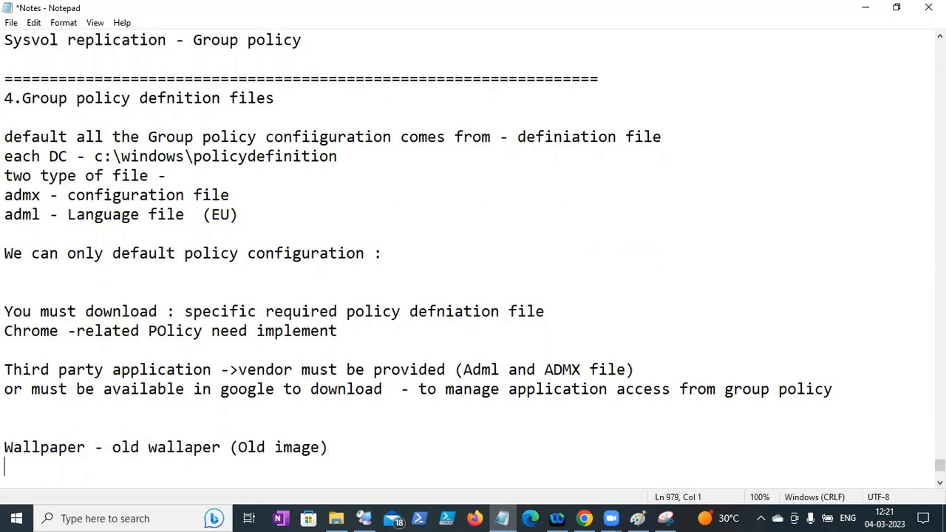
pyautogui.write('Wallpap')
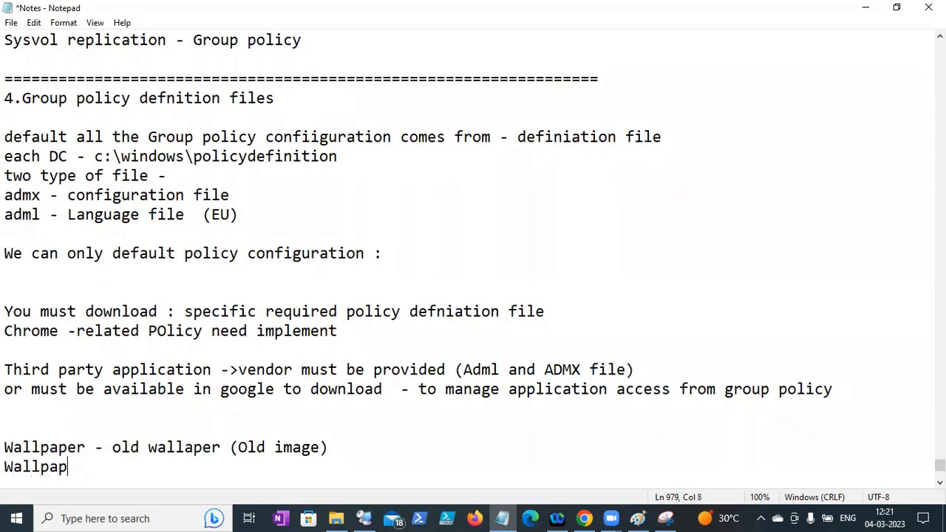
pyautogui.write('aer - New ')
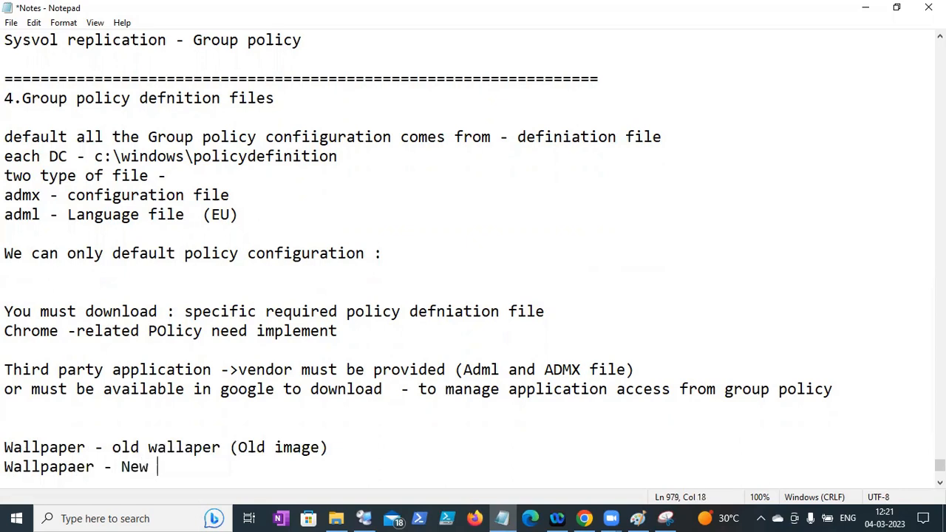
pyautogui.write('wallalpa')
pyautogui.press('BackSpace')
pyautogui.press('BackSpace')
pyautogui.press('BackSpace')
pyautogui.press('BackSpace')
pyautogui.write('paper ')
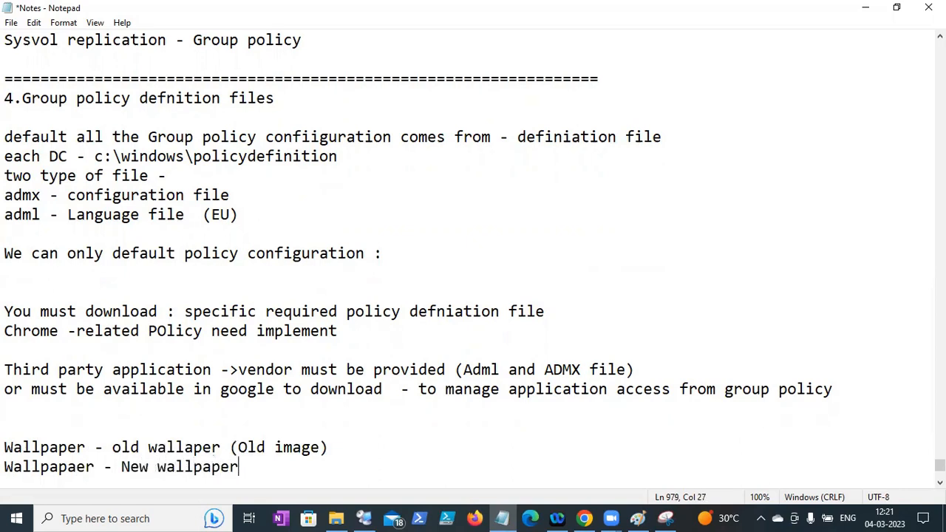
pyautogui.write('(New imag')
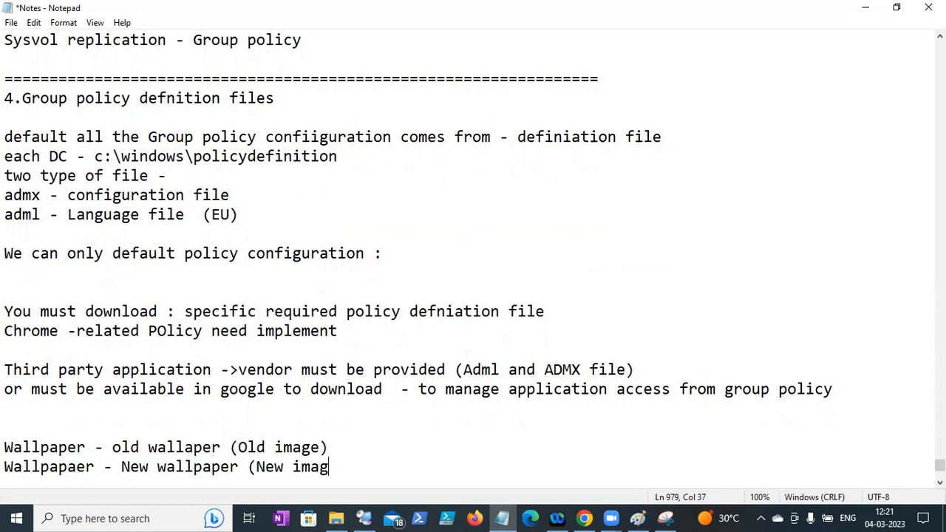
pyautogui.write('e)')
pyautogui.press('Return')
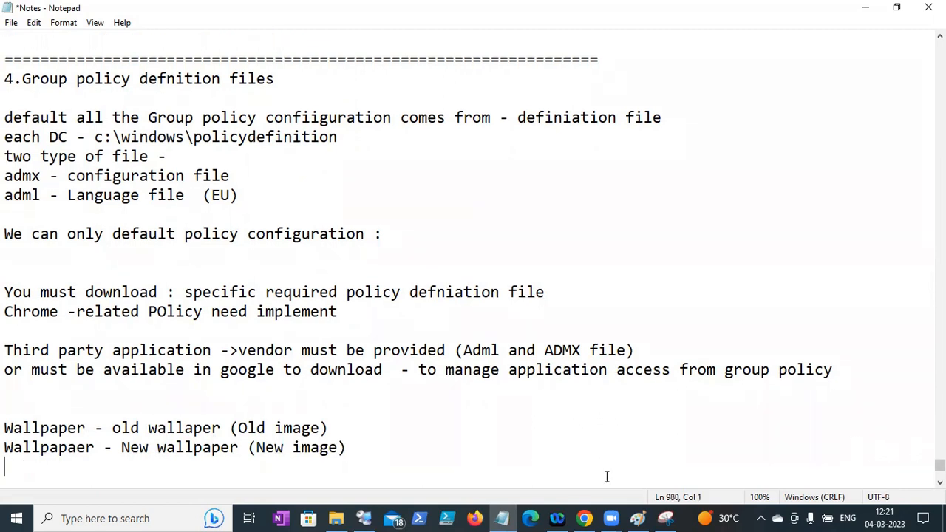
# - Highlight '(New image)' on the new wallpaper line and add a blank line below
pyautogui.moveTo(348, 449); pyautogui.dragTo(176, 448)
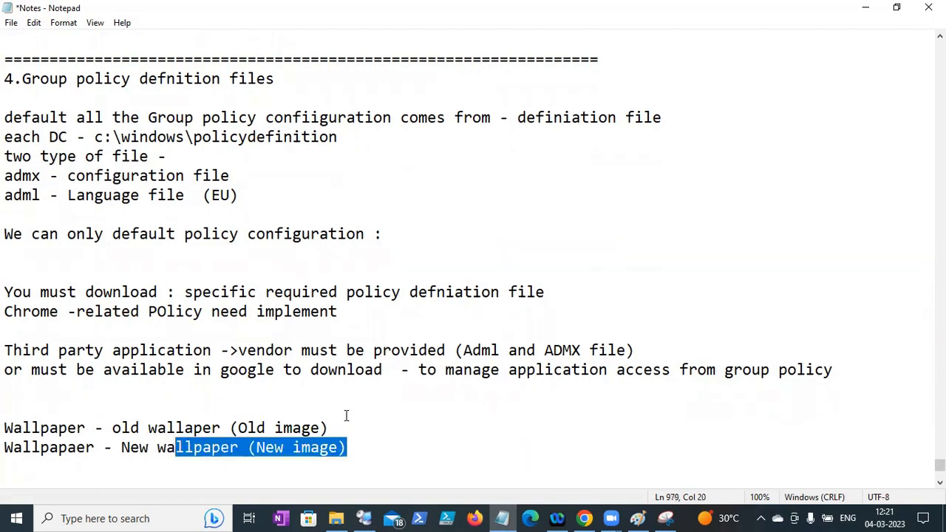
pyautogui.click(345, 422)
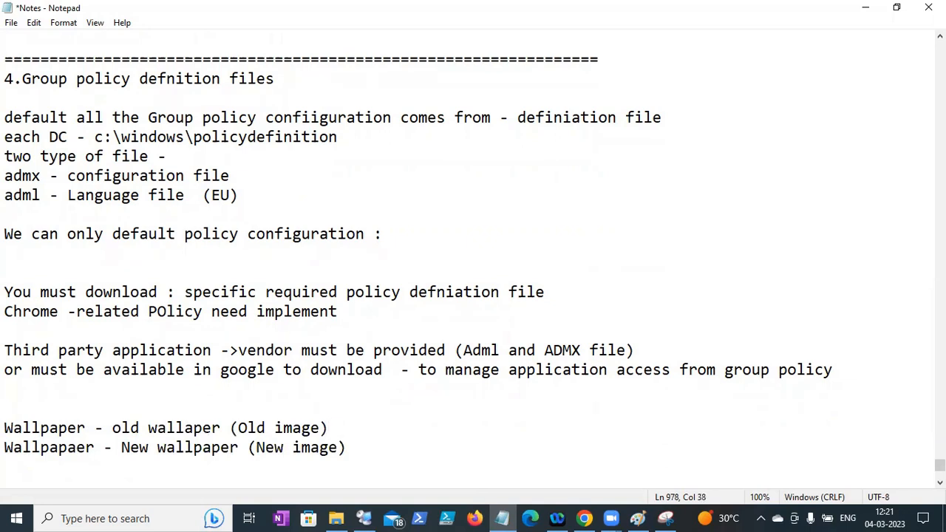
pyautogui.moveTo(359, 445); pyautogui.dragTo(251, 453)
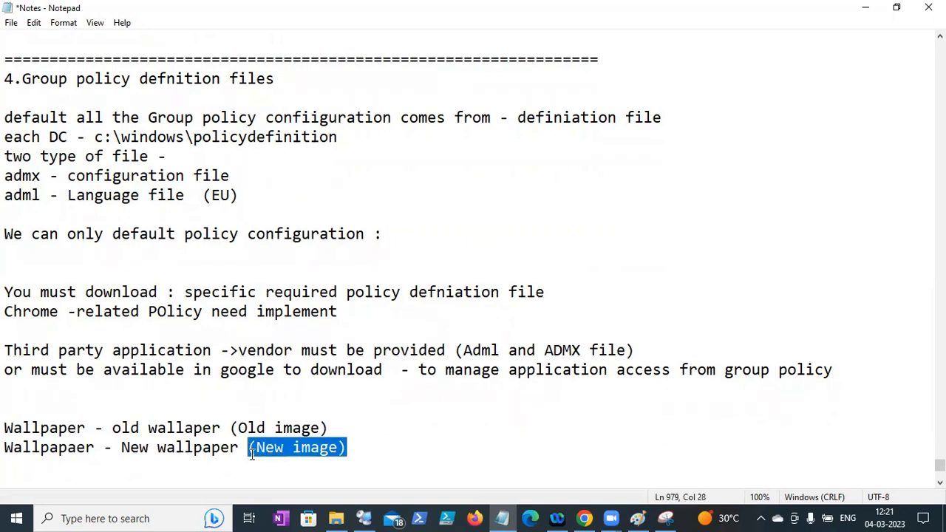
pyautogui.click(291, 462)
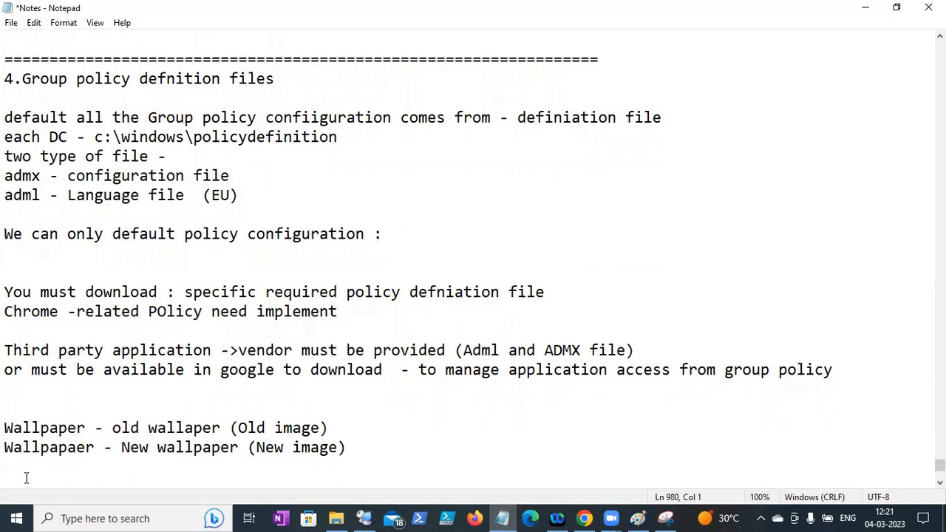
pyautogui.press('Return')
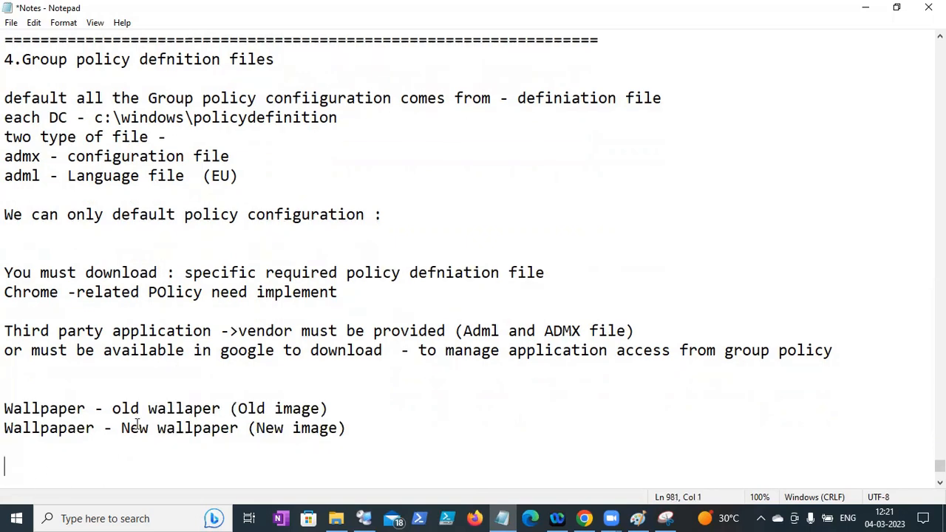
# - Highlight the old wallpaper description and start a new line below the notes
pyautogui.click(359, 419)
pyautogui.moveTo(334, 408); pyautogui.dragTo(40, 409)
pyautogui.click(47, 446)
pyautogui.write('Name')
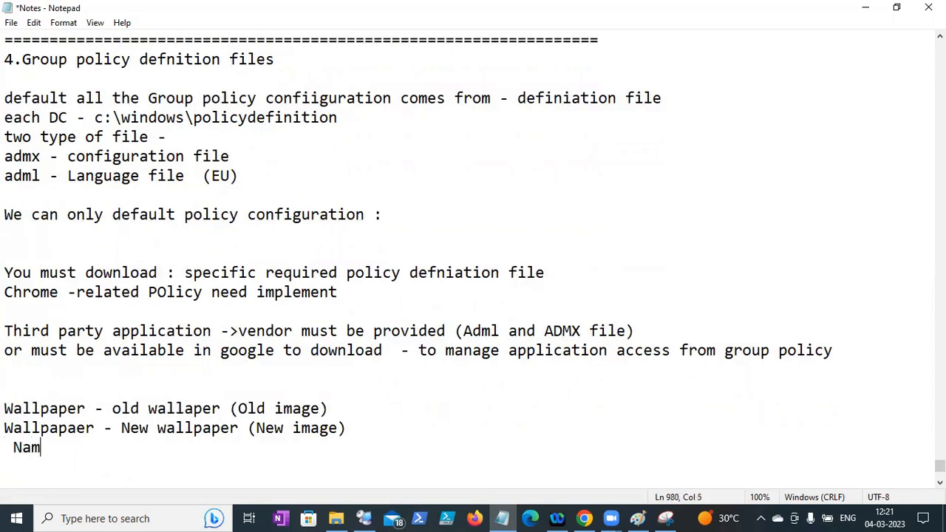
pyautogui.press('BackSpace')
pyautogui.press('BackSpace')
pyautogui.press('BackSpace')
pyautogui.press('BackSpace')
pyautogui.press('BackSpace')
pyautogui.press('Return')
# - Type 'Policy name must be same - change the image : \\dc1\wallpapaer\newimage'
pyautogui.write('Policy name ')
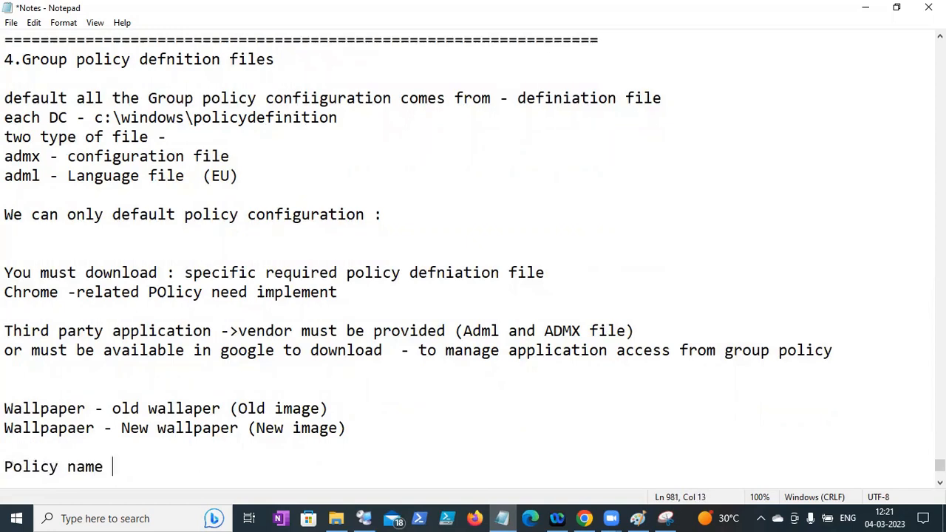
pyautogui.write('must be ')
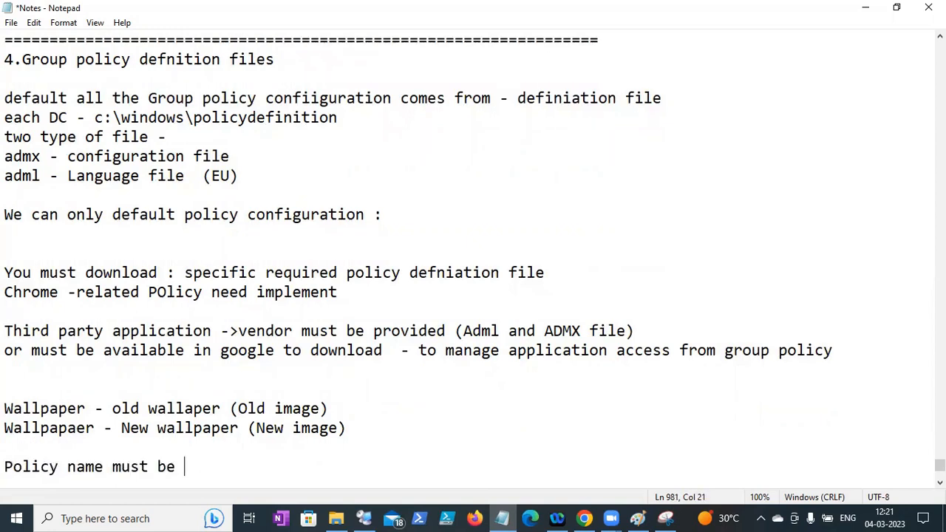
pyautogui.write('same  - change the image : ')
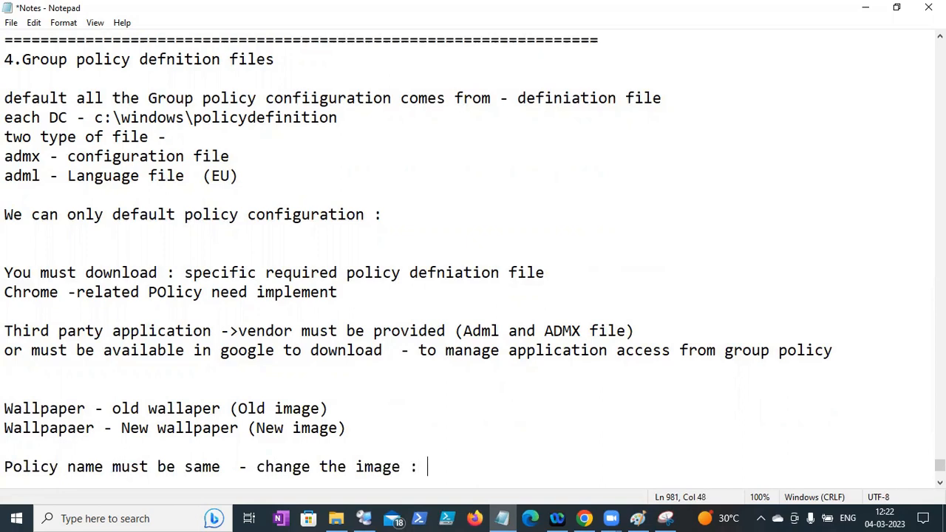
pyautogui.write('\\\\dc1\\wap')
pyautogui.press('BackSpace')
pyautogui.write('llpapaer')
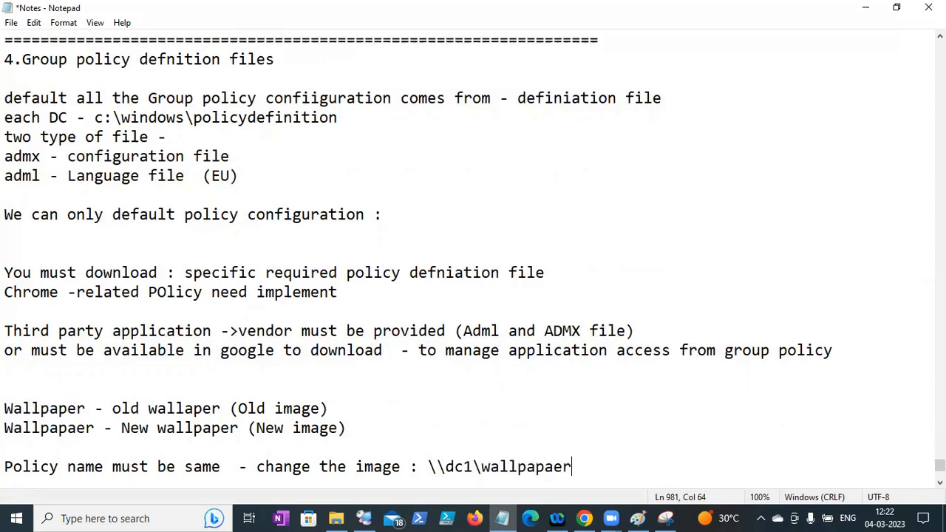
pyautogui.press('BackSpace')
pyautogui.write('\\')
pyautogui.write('nei')
pyautogui.write('nna')
pyautogui.press('BackSpace')
pyautogui.press('BackSpace')
pyautogui.press('BackSpace')
pyautogui.press('BackSpace')
pyautogui.write('wimage')
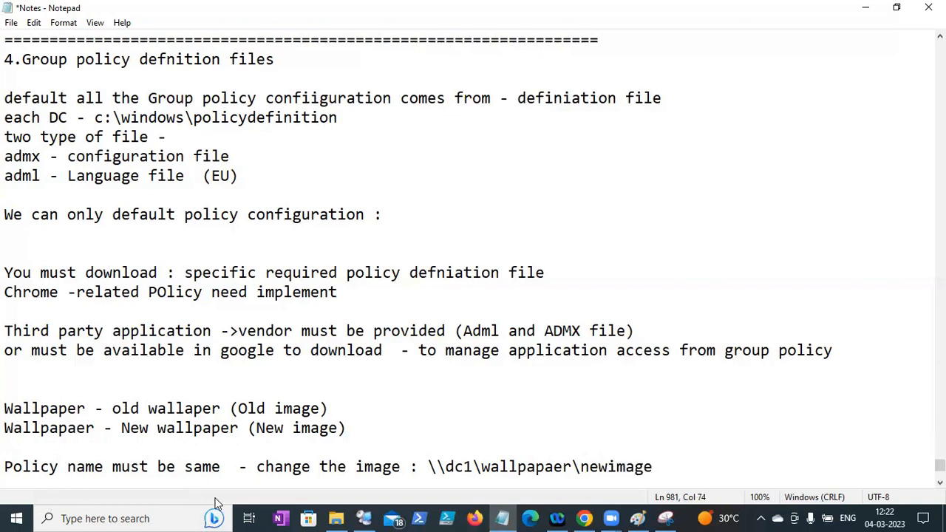
# - Highlight the new image path and '(New image)', save the notes, and add a blank line
pyautogui.moveTo(653, 466); pyautogui.dragTo(437, 464)
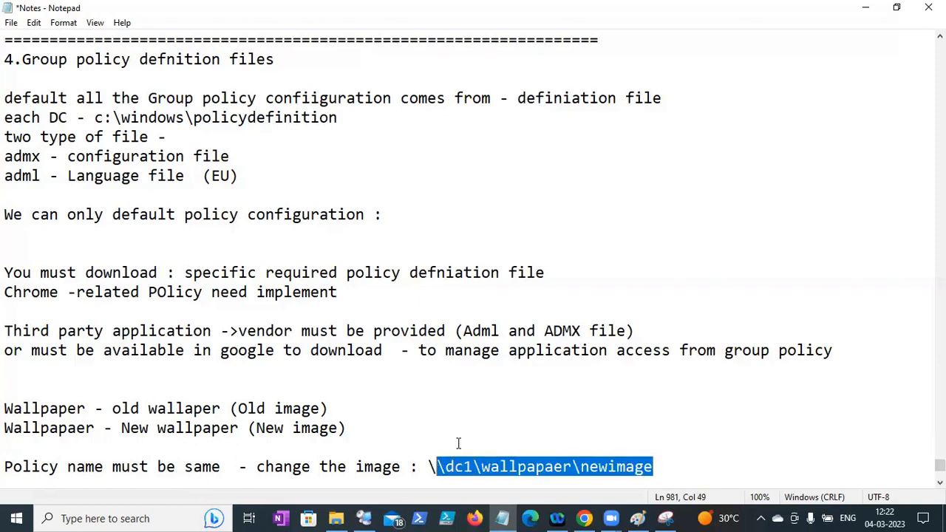
pyautogui.moveTo(346, 428); pyautogui.dragTo(256, 428)
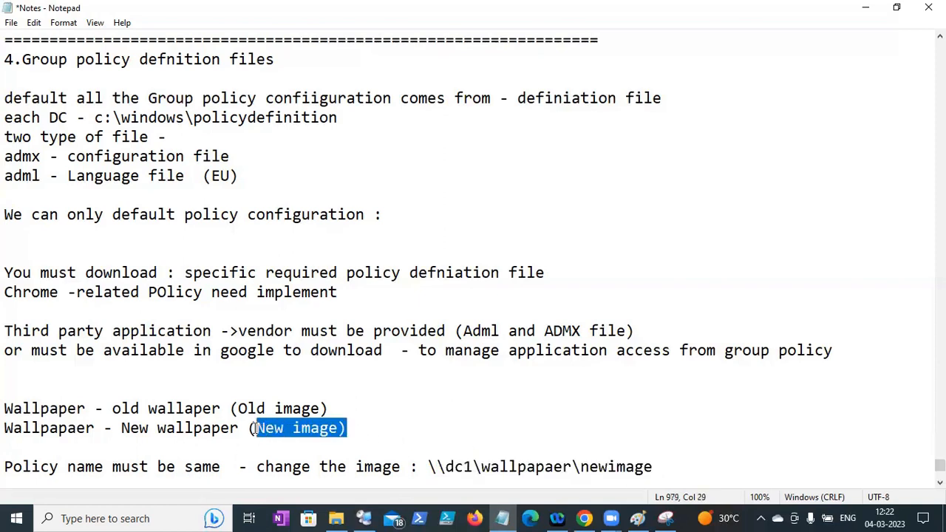
pyautogui.click(11, 22)
pyautogui.click(40, 89)
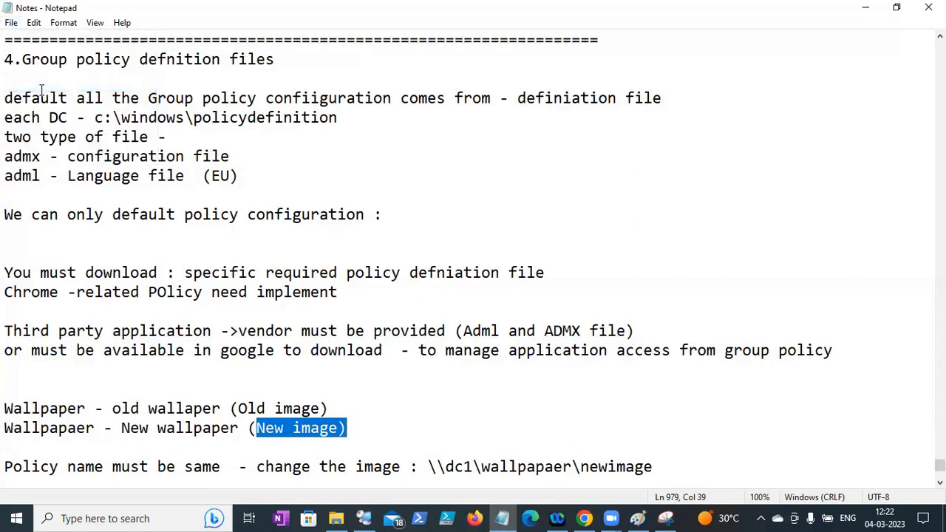
pyautogui.click(668, 468)
pyautogui.press('Return')
pyautogui.press('Return')
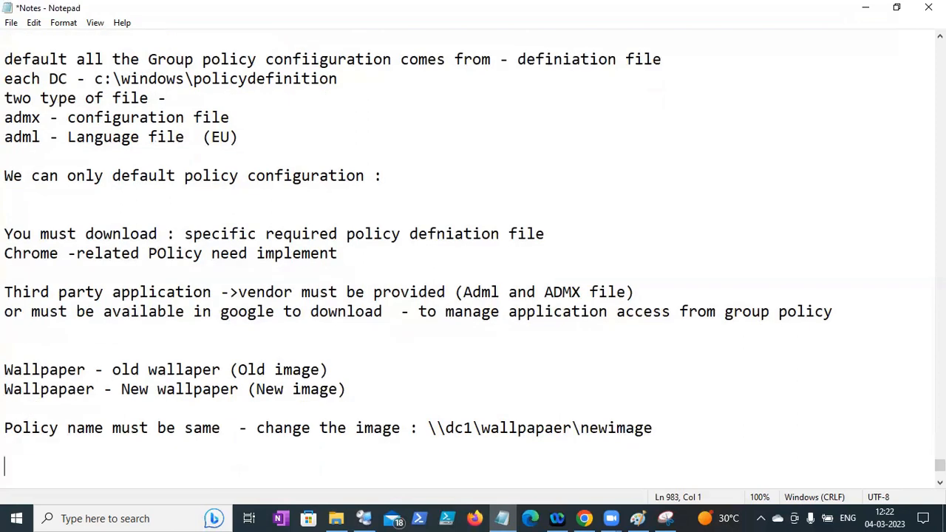
pyautogui.moveTo(688, 421); pyautogui.dragTo(71, 403)
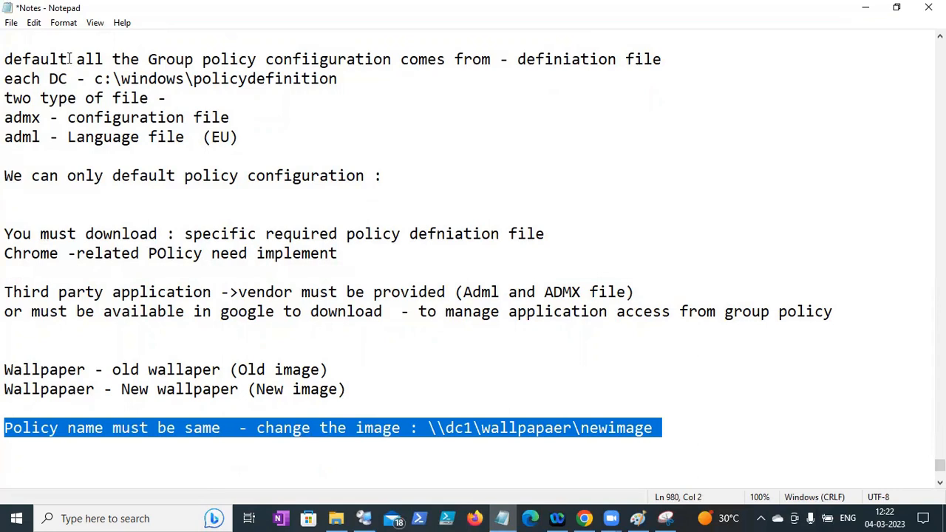
# - Save the Notes file again and add blank lines after the wallpaper policy line
pyautogui.click(11, 23)
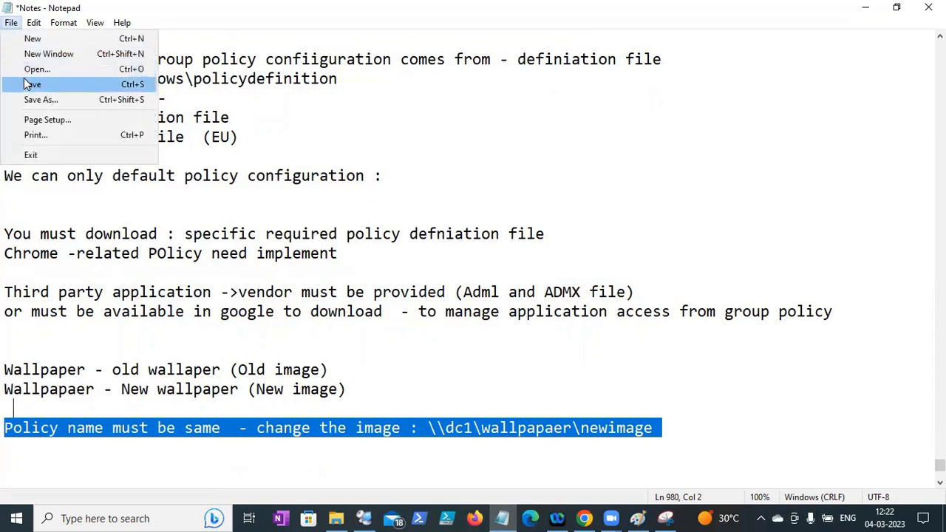
pyautogui.click(27, 81)
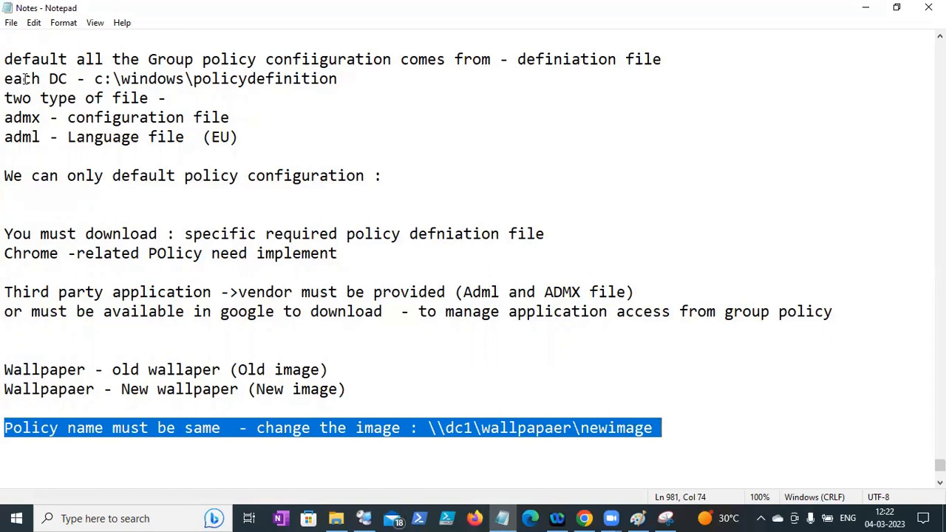
pyautogui.click(11, 22)
pyautogui.click(28, 86)
pyautogui.click(669, 424)
pyautogui.press('Return')
pyautogui.press('Return')
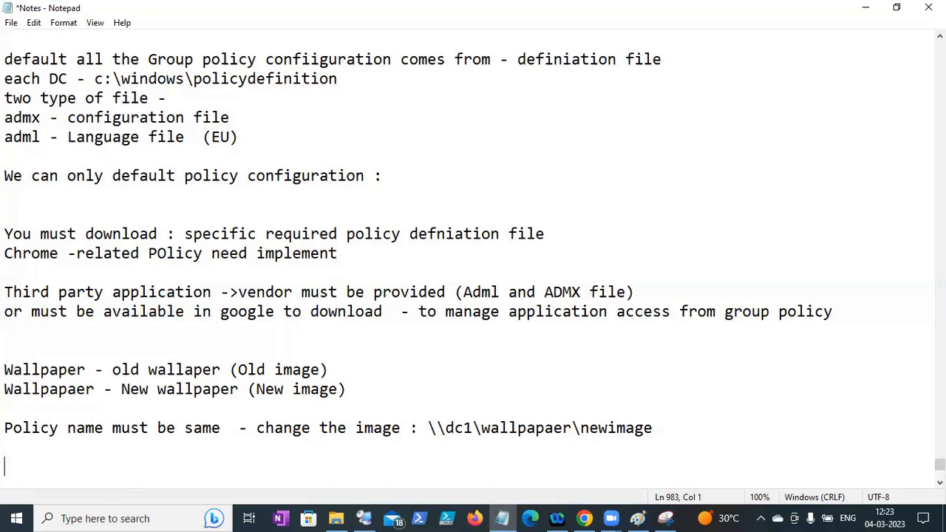
pyautogui.click(11, 23)
pyautogui.click(25, 83)
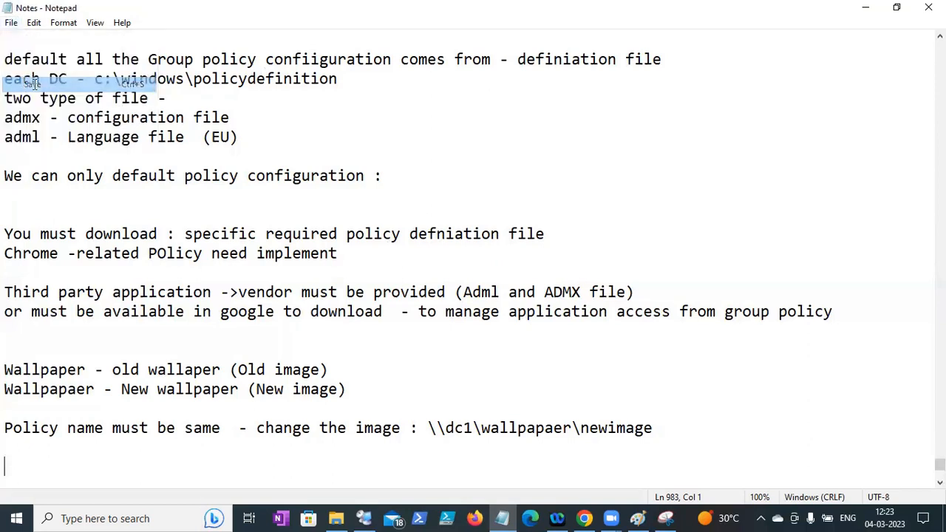
pyautogui.click(685, 436)
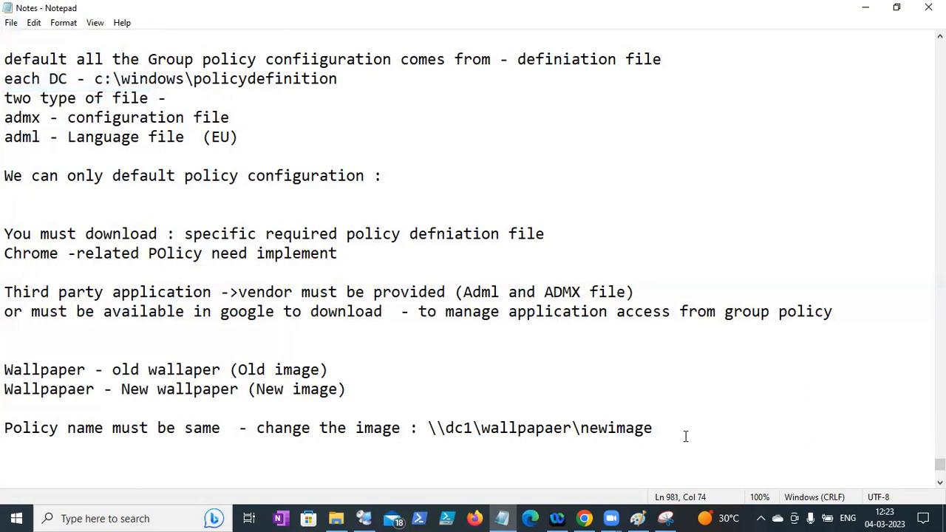
pyautogui.press('Return')
pyautogui.press('Return')
pyautogui.press('Return')
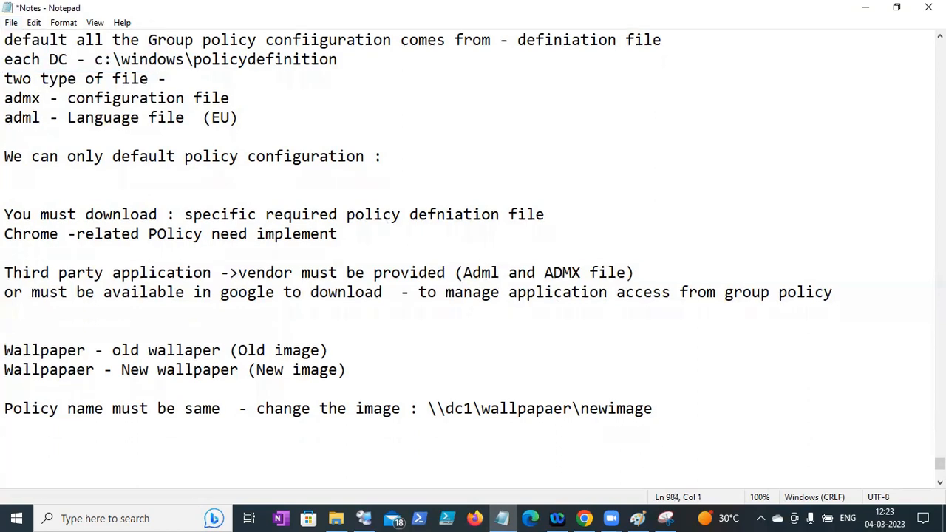
# - Add a 'Deligated :' note saying the logged-in user needs only access to create and link the policy
pyautogui.write('Deligated  :')
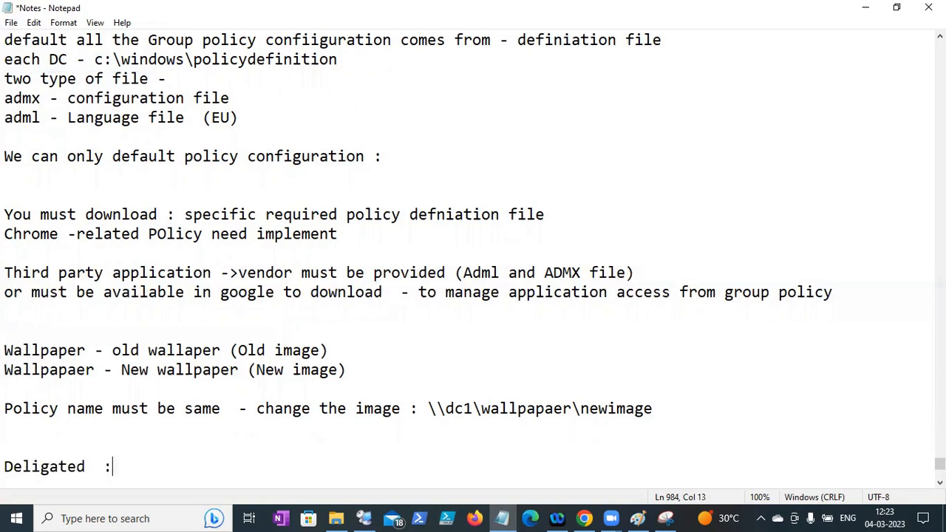
pyautogui.press('Return')
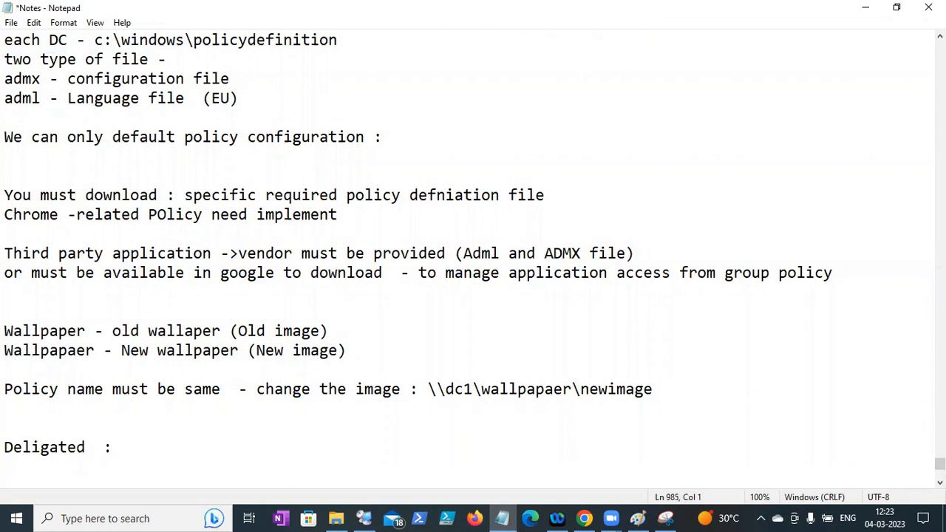
pyautogui.press('Return')
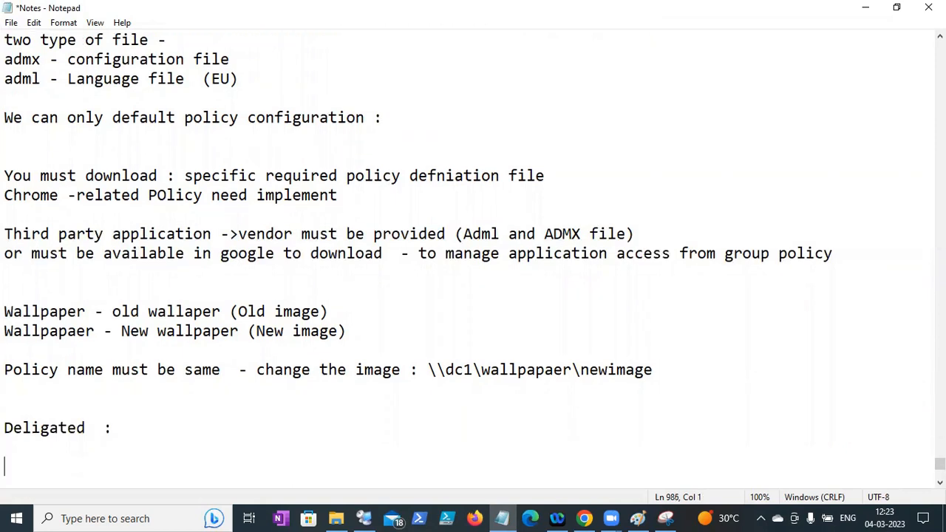
pyautogui.write('wh')
pyautogui.press('BackSpace')
pyautogui.press('BackSpace')
pyautogui.write('u')
pyautogui.write('lo')
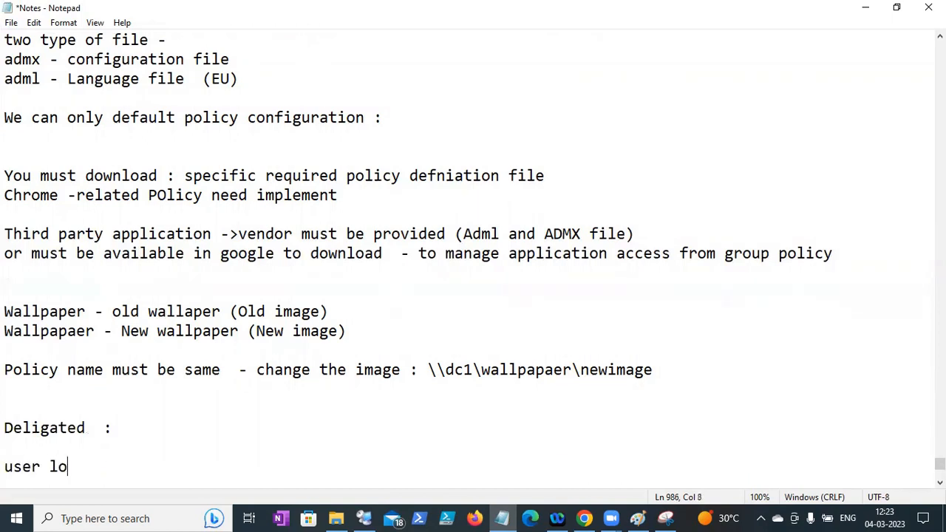
pyautogui.write('ged in - >')
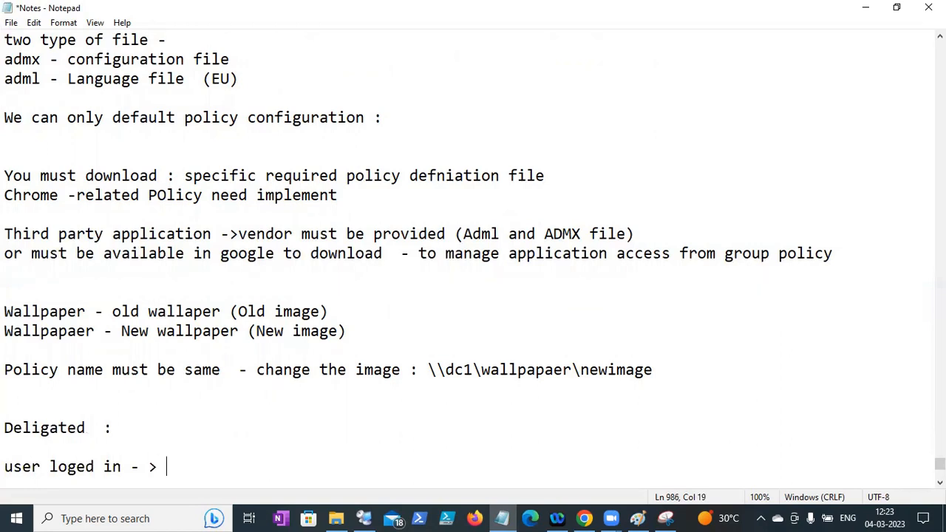
pyautogui.write(' computer or DC -> loged in ')
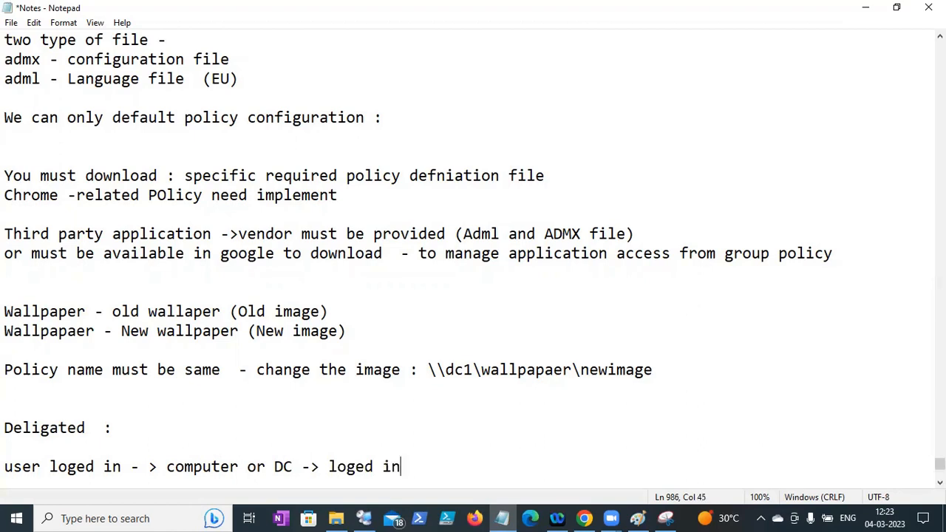
pyautogui.write('- u must have on')
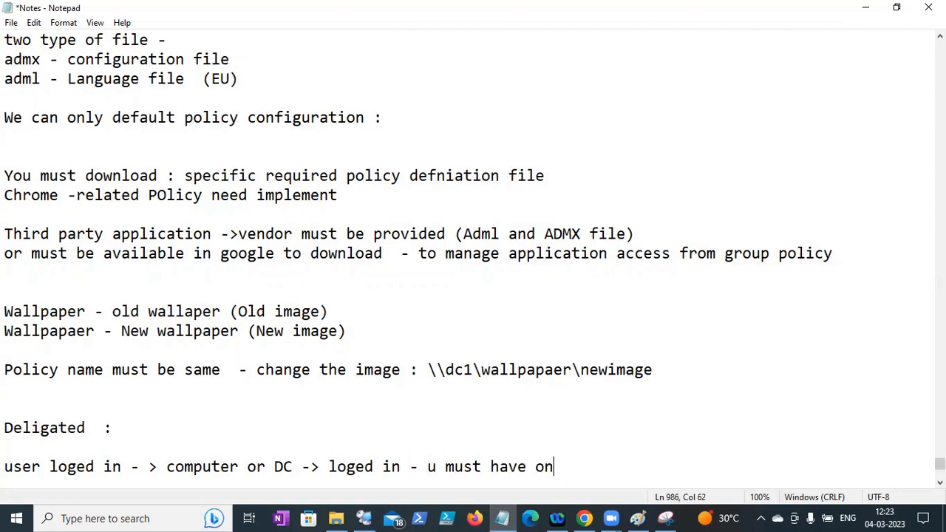
pyautogui.write('ly access t')
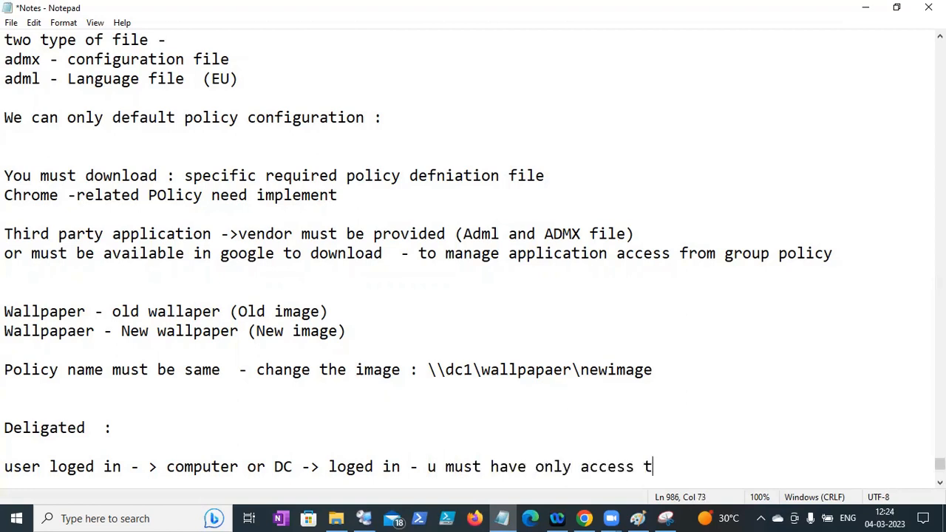
pyautogui.write('o create o')
pyautogui.press('BackSpace')
pyautogui.write('and link')
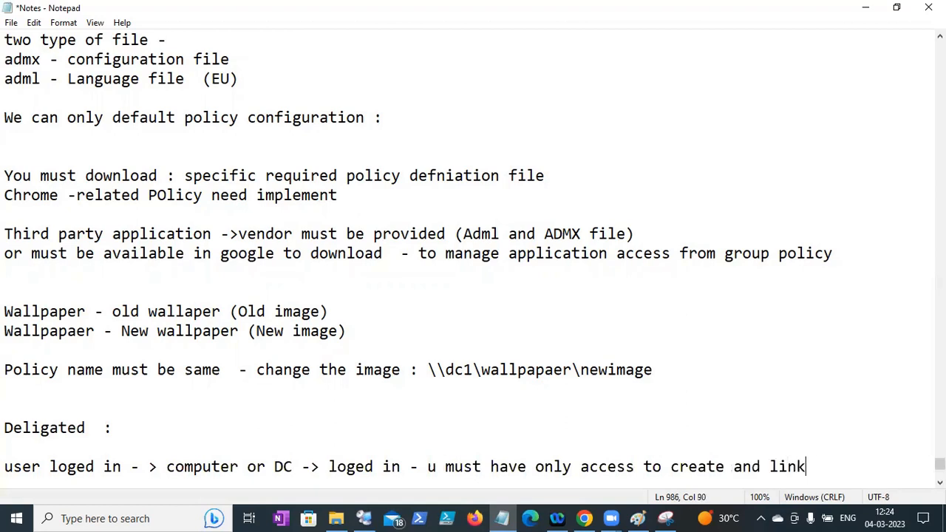
pyautogui.write(' the policy :')
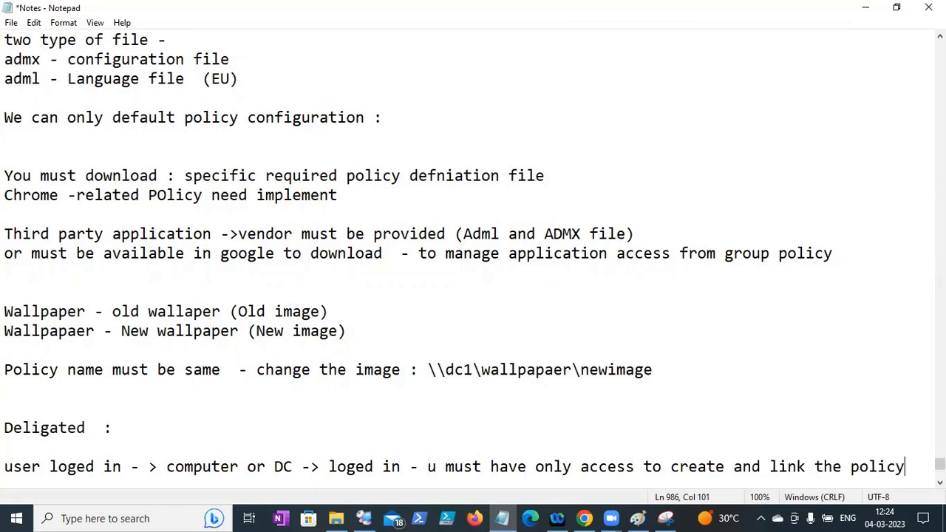
pyautogui.press('Return')
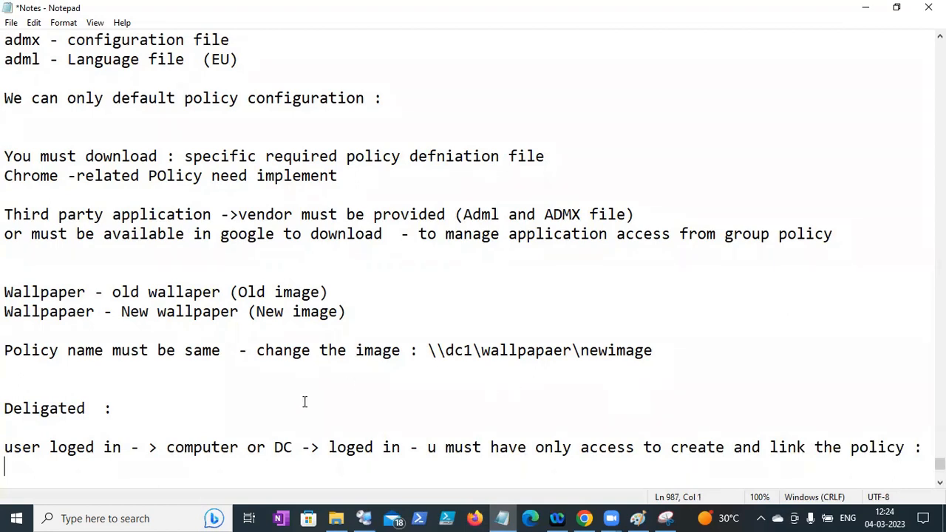
# - Save the notes and return to Remote Desktop Connection Manager with the Client server selected
pyautogui.moveTo(96, 408); pyautogui.dragTo(5, 408)
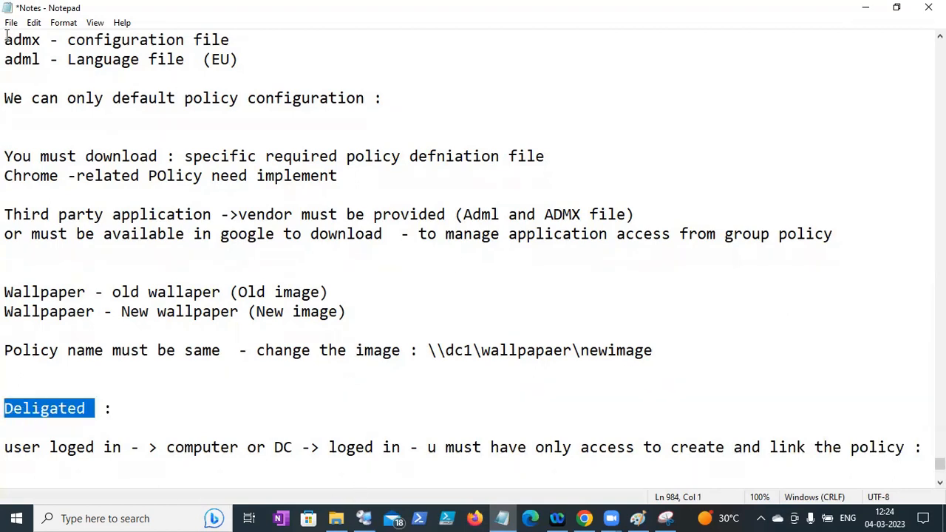
pyautogui.click(10, 23)
pyautogui.click(30, 82)
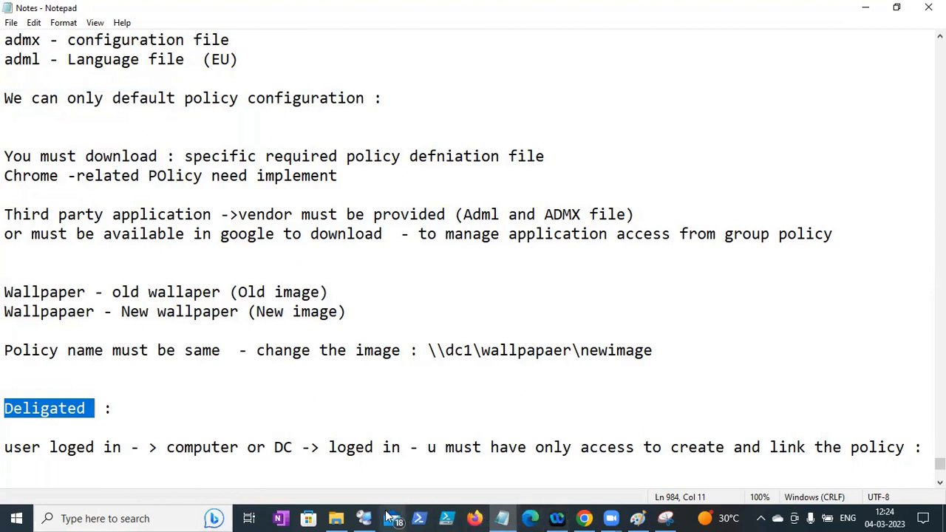
pyautogui.moveTo(365, 510)
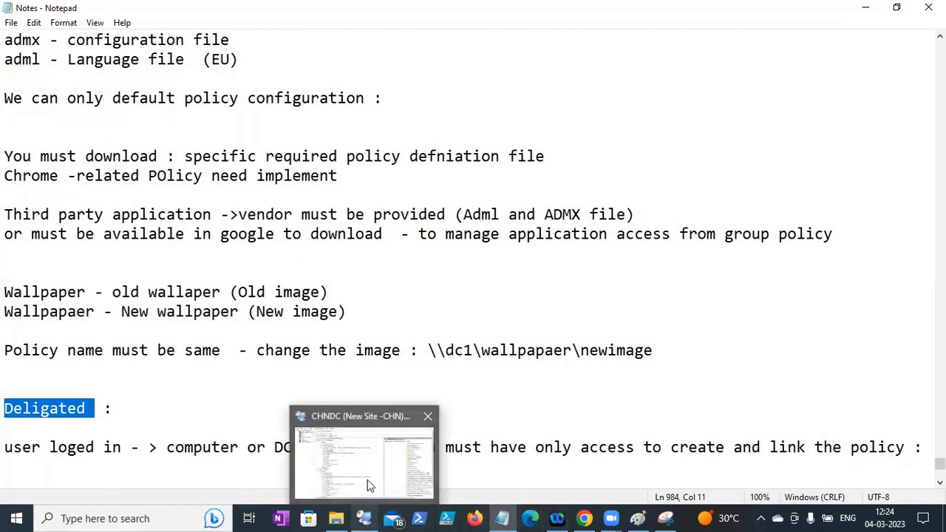
pyautogui.click(366, 477)
pyautogui.click(57, 95)
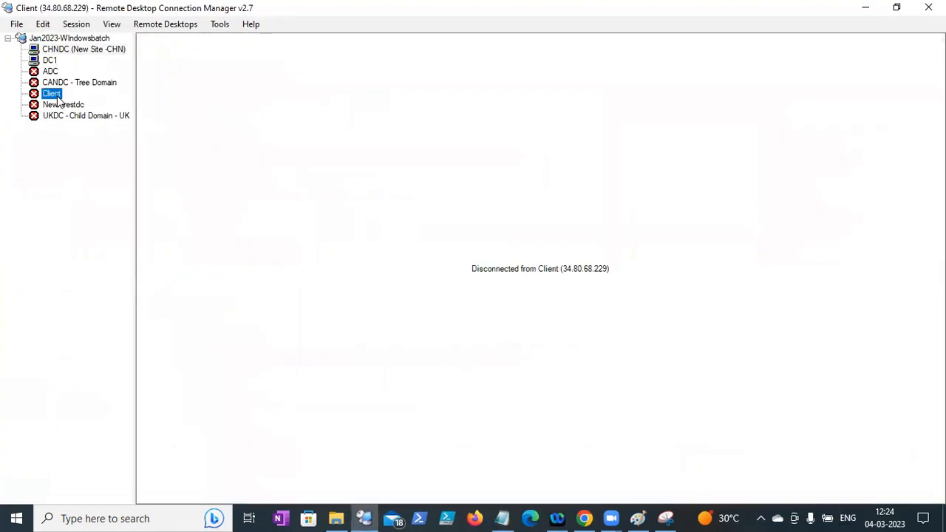
pyautogui.click(584, 517)
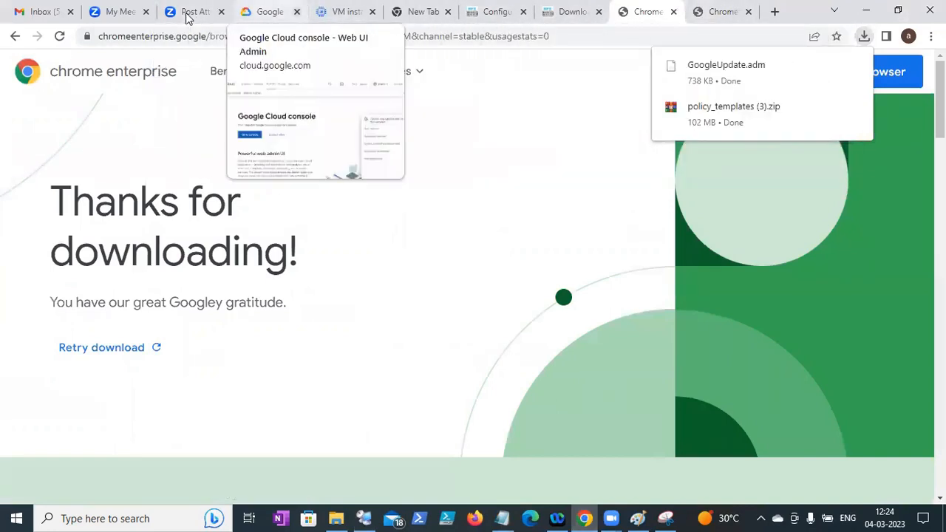
pyautogui.click(344, 11)
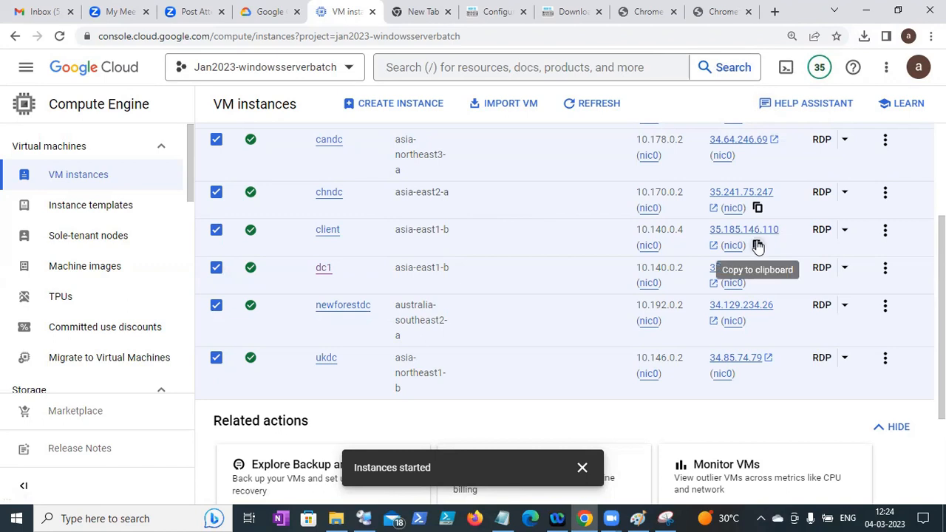
pyautogui.click(363, 517)
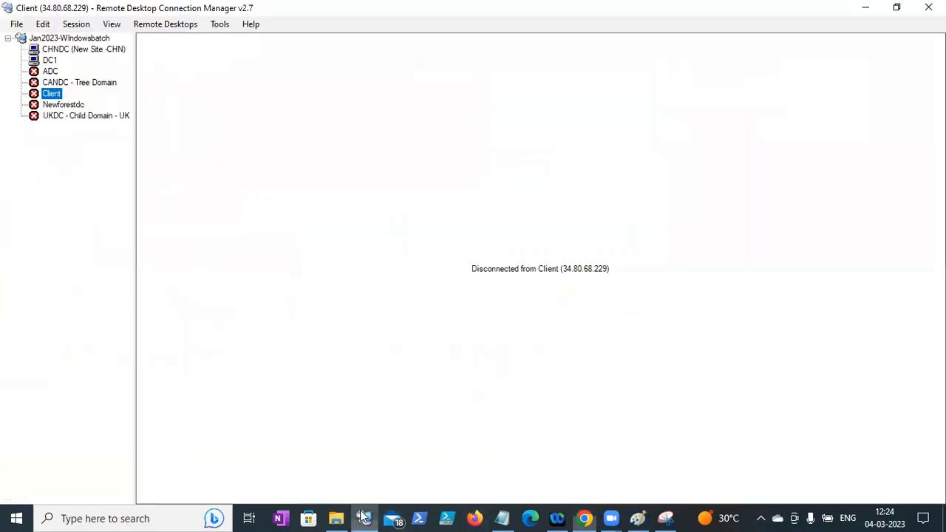
# - Change the Client server's address to 35.185.146.110 in its properties
pyautogui.rightClick(57, 95)
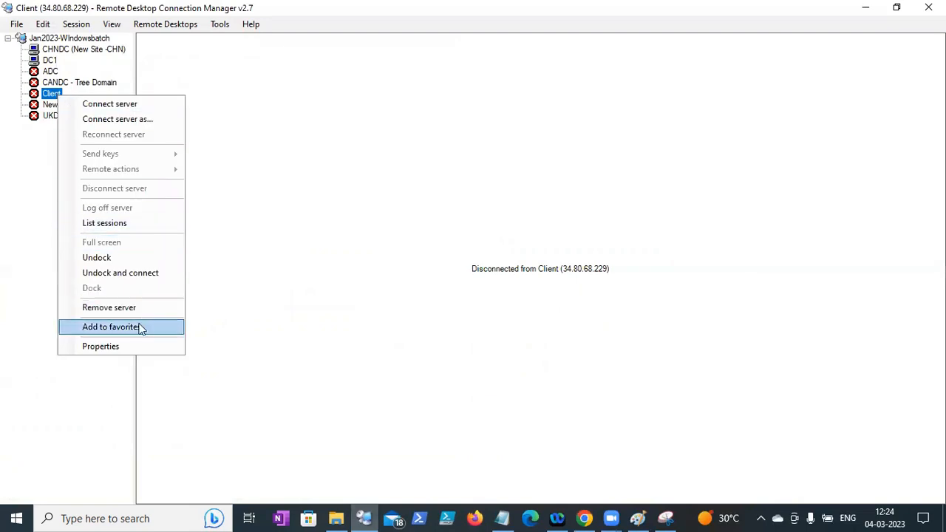
pyautogui.click(131, 343)
pyautogui.write('35.185.146.110')
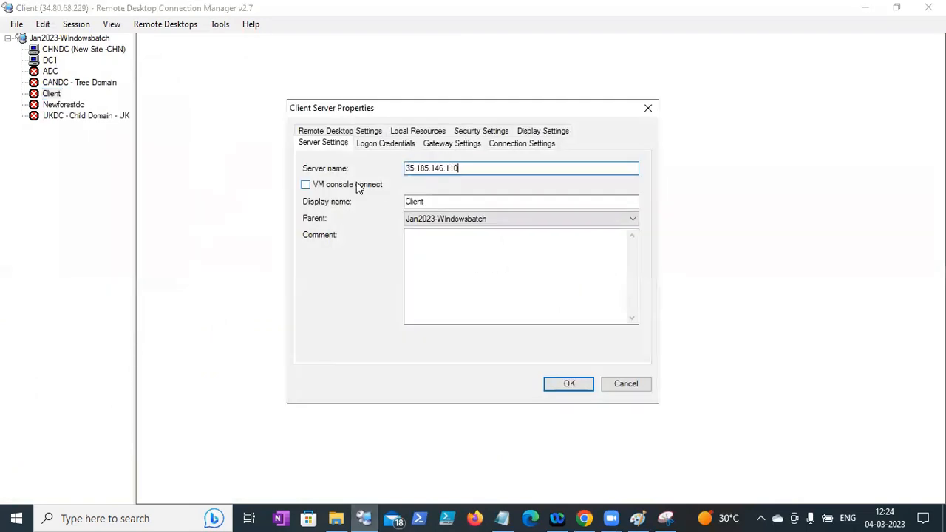
pyautogui.click(568, 383)
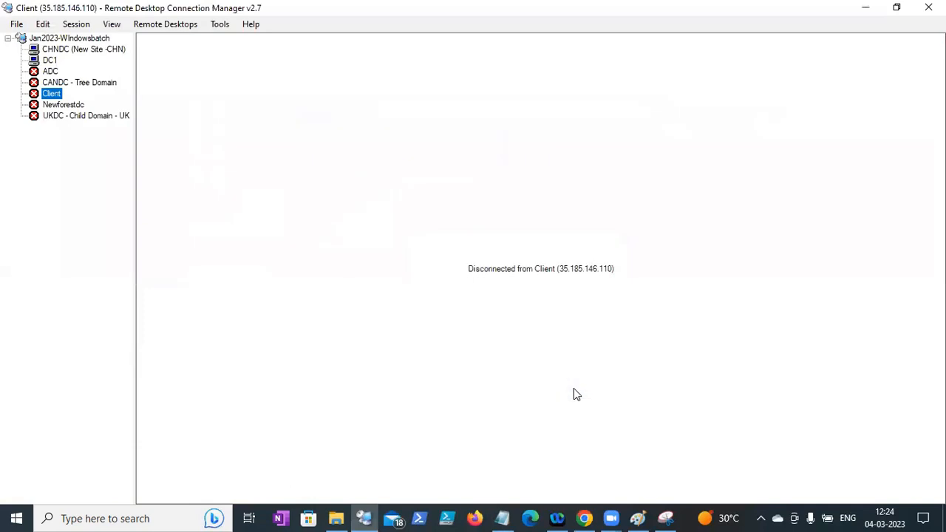
# - Connect to Client with a different domain account and accept the certificate warning
pyautogui.rightClick(57, 100)
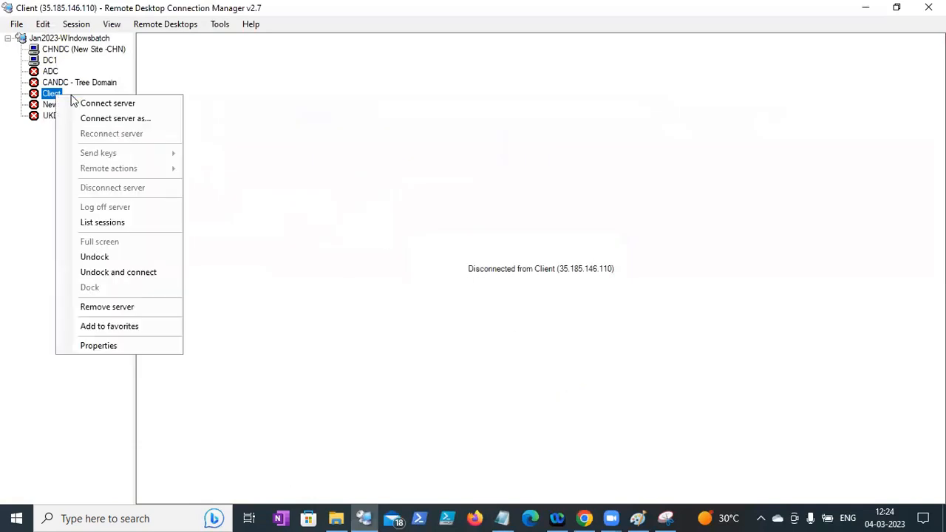
pyautogui.click(74, 102)
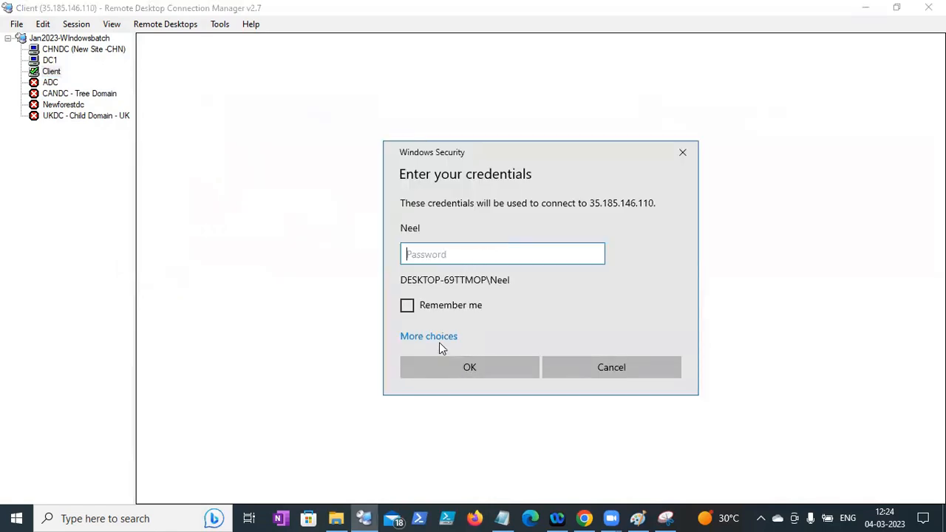
pyautogui.click(439, 342)
pyautogui.click(430, 445)
pyautogui.press('Tab')
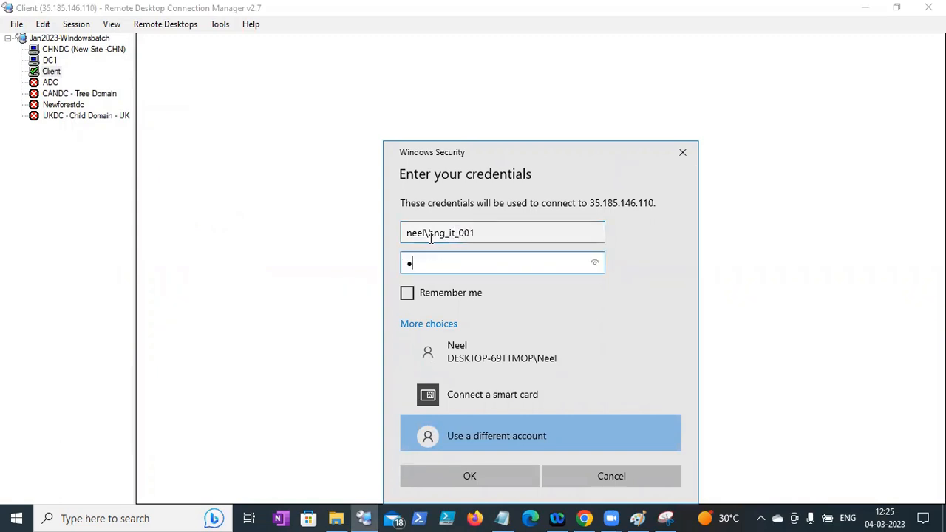
pyautogui.click(450, 474)
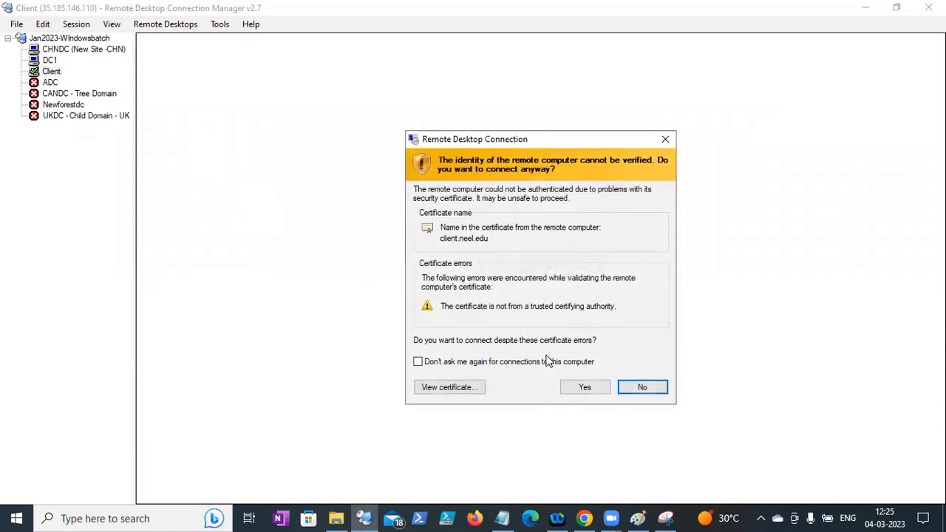
pyautogui.click(569, 392)
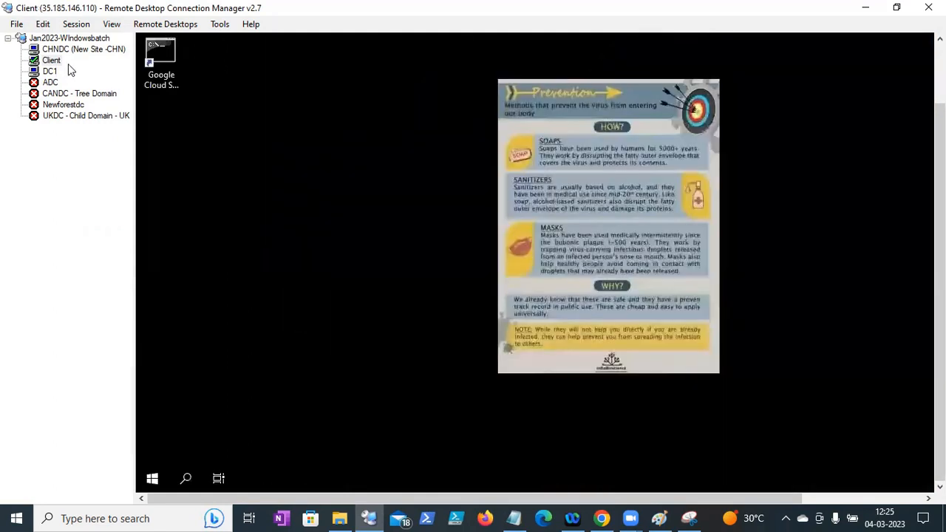
# - Try running gpmc.msc from Run on Client and dismiss the not-found error
pyautogui.click(673, 312)
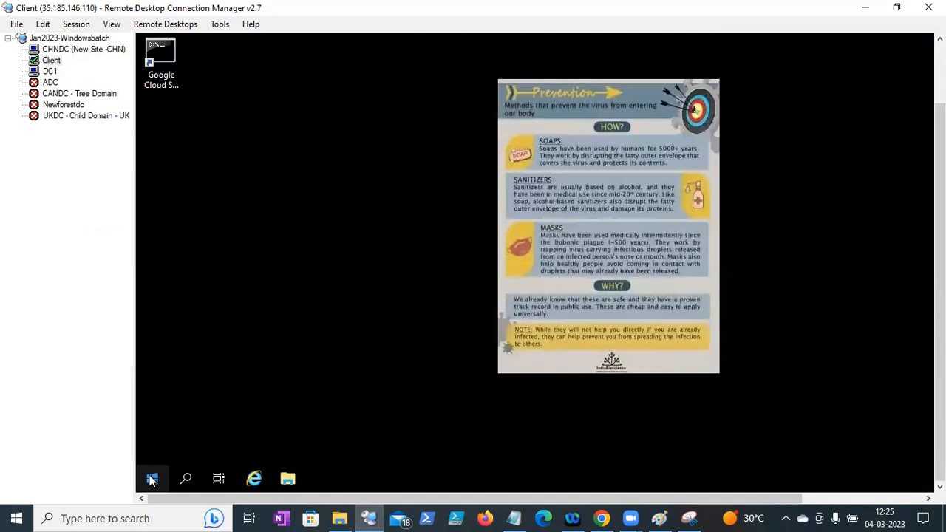
pyautogui.rightClick(152, 479)
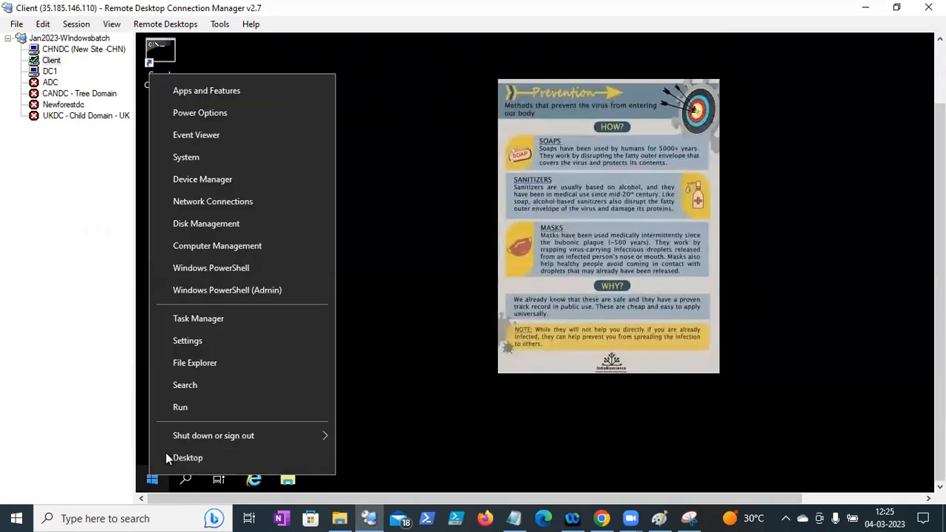
pyautogui.click(180, 407)
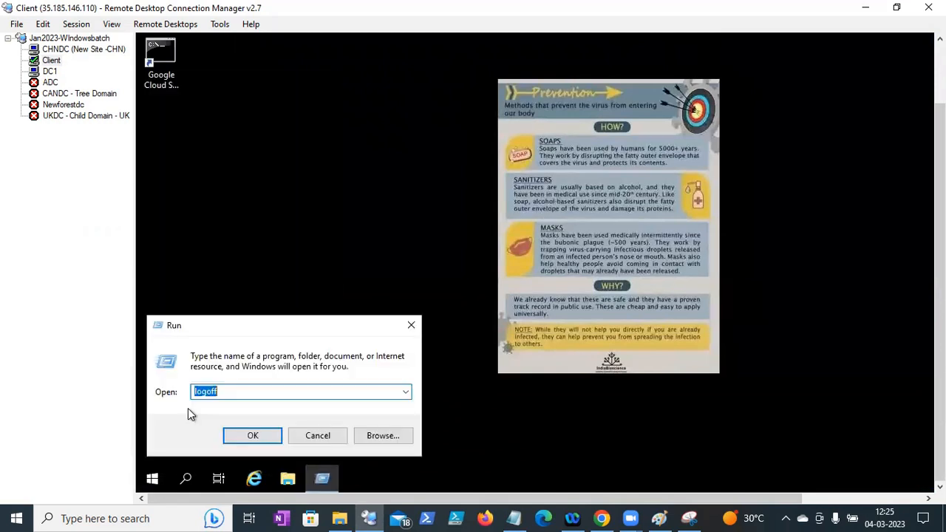
pyautogui.write('gpmc.msc')
pyautogui.press('Return')
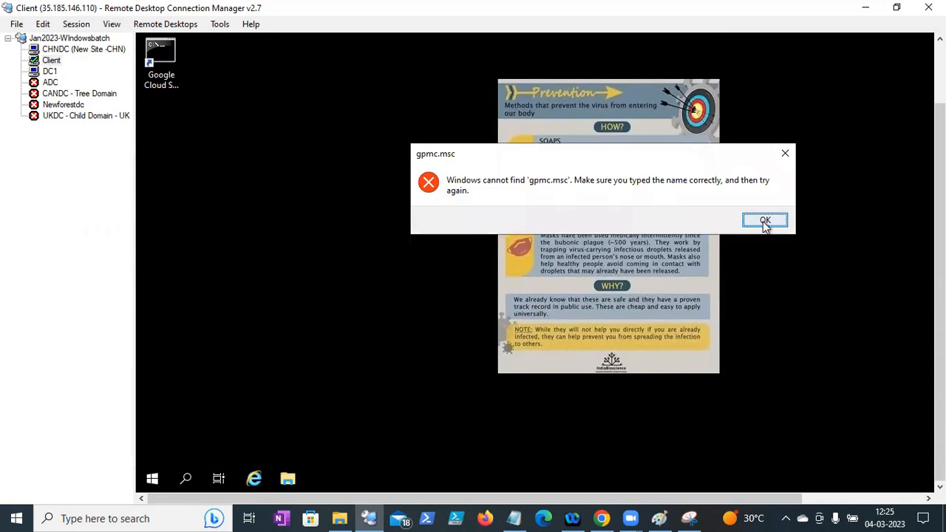
pyautogui.click(765, 222)
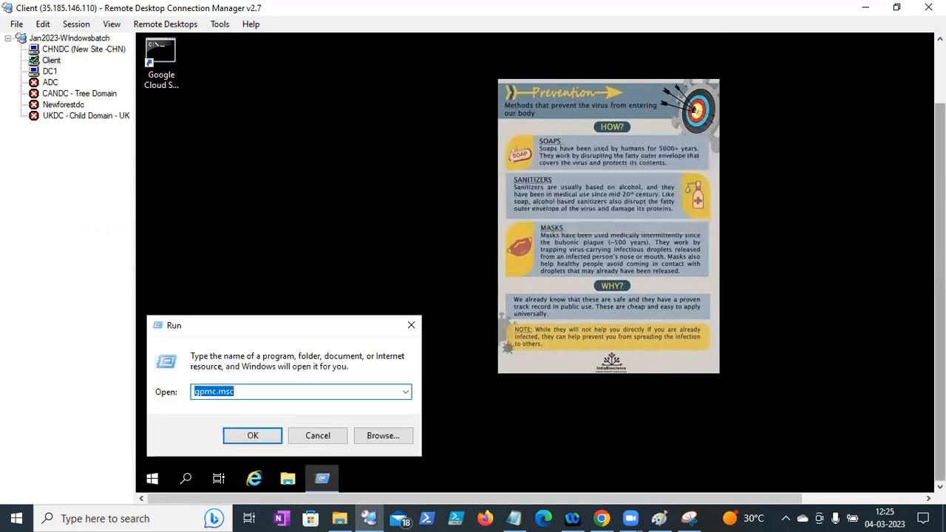
pyautogui.click(312, 435)
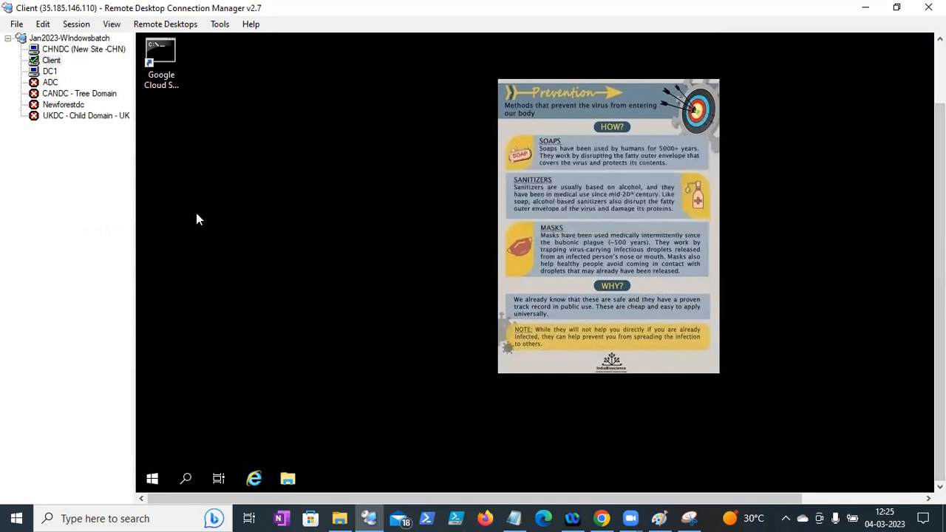
# - Run logoff from the Run box to sign out of Client
pyautogui.rightClick(153, 478)
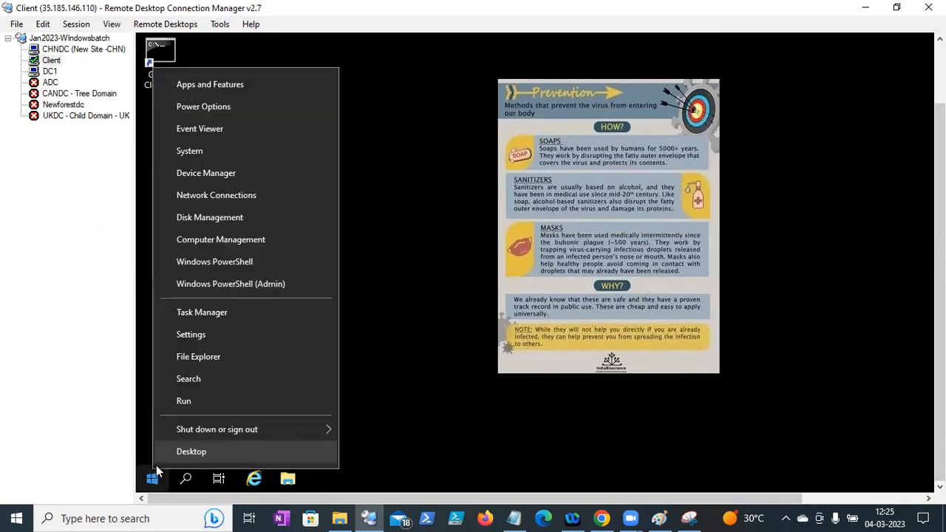
pyautogui.click(208, 405)
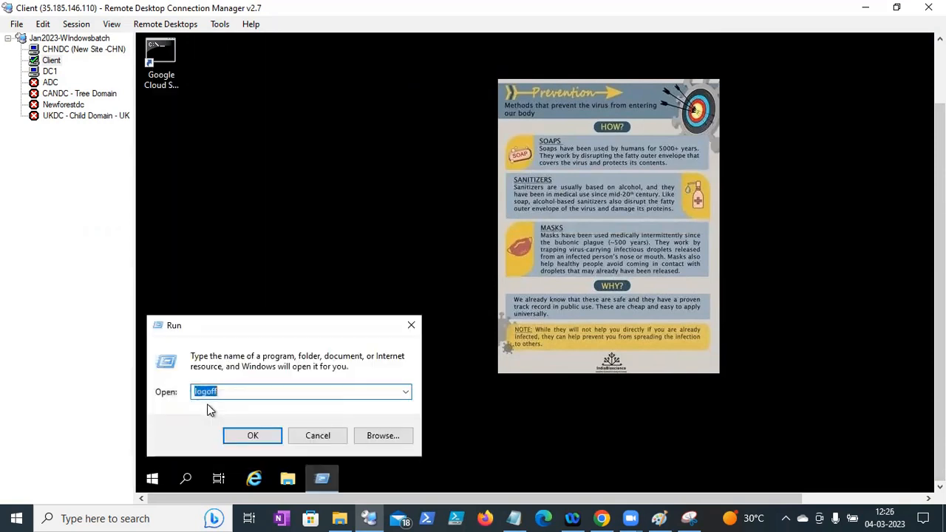
pyautogui.press('Return')
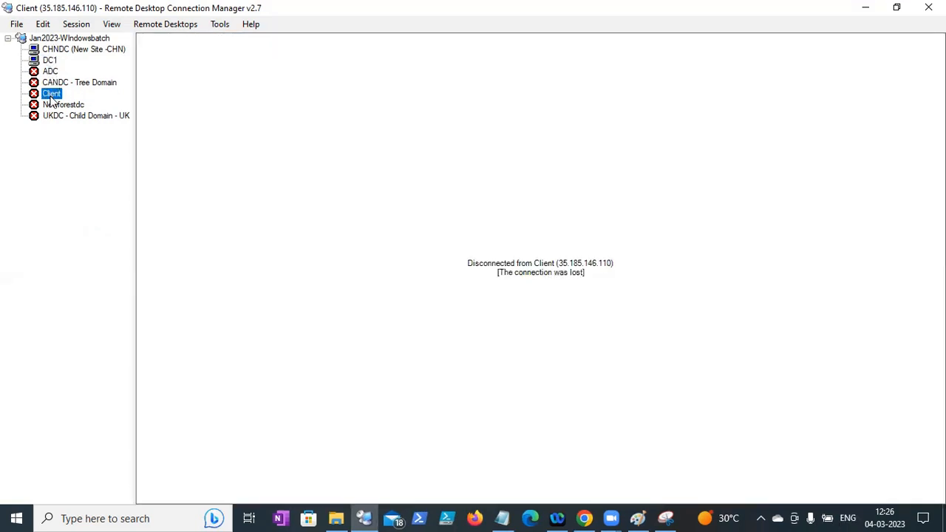
# - Reconnect to Client as .\administrator and accept the certificate warning
pyautogui.rightClick(52, 97)
pyautogui.click(110, 102)
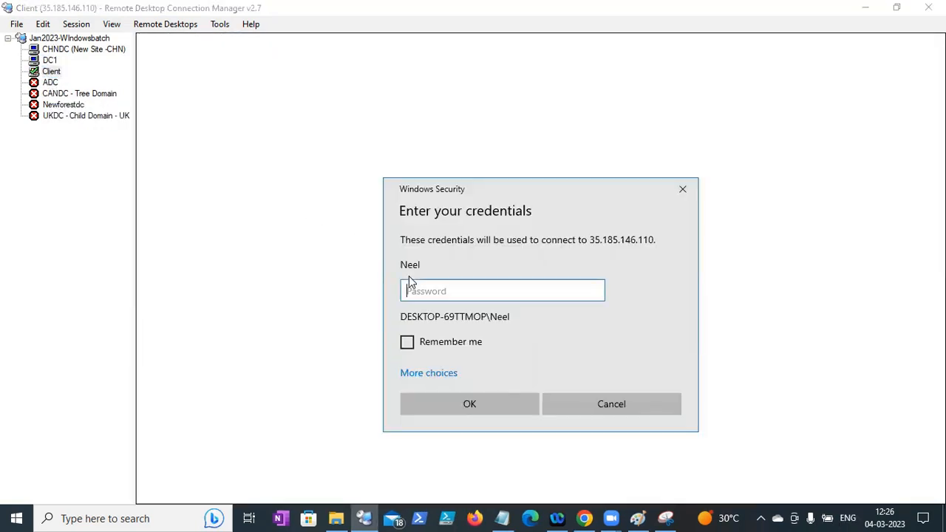
pyautogui.click(429, 373)
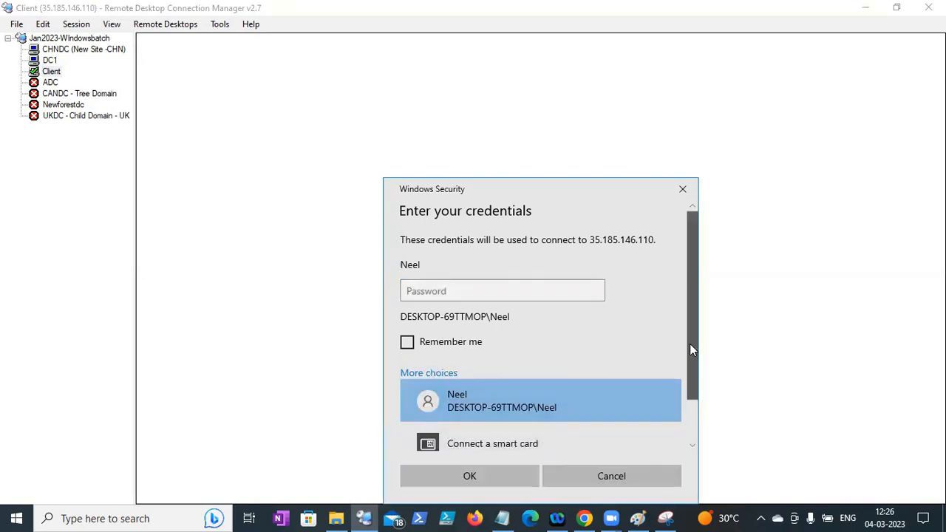
pyautogui.moveTo(694, 339); pyautogui.dragTo(689, 384)
pyautogui.click(538, 435)
pyautogui.write('.\\administrat')
pyautogui.press('Tab')
pyautogui.write('••••••••••')
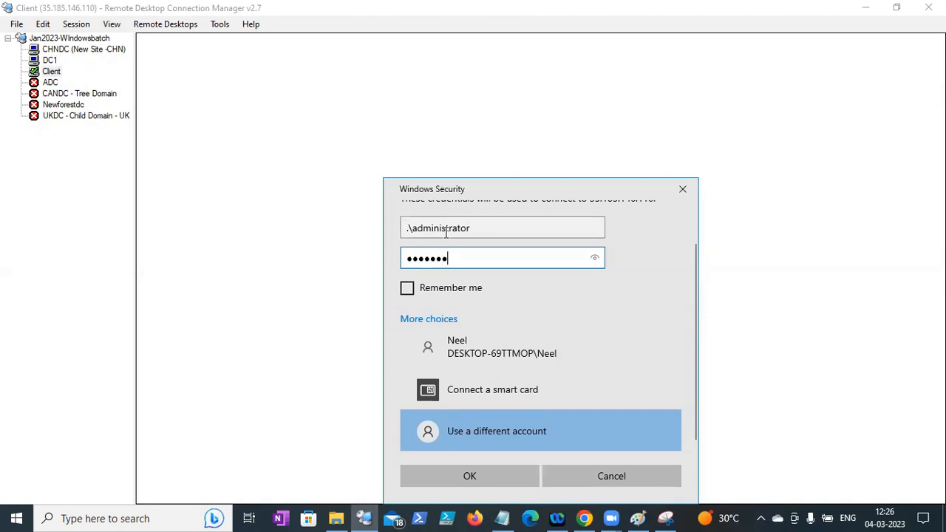
pyautogui.press('Return')
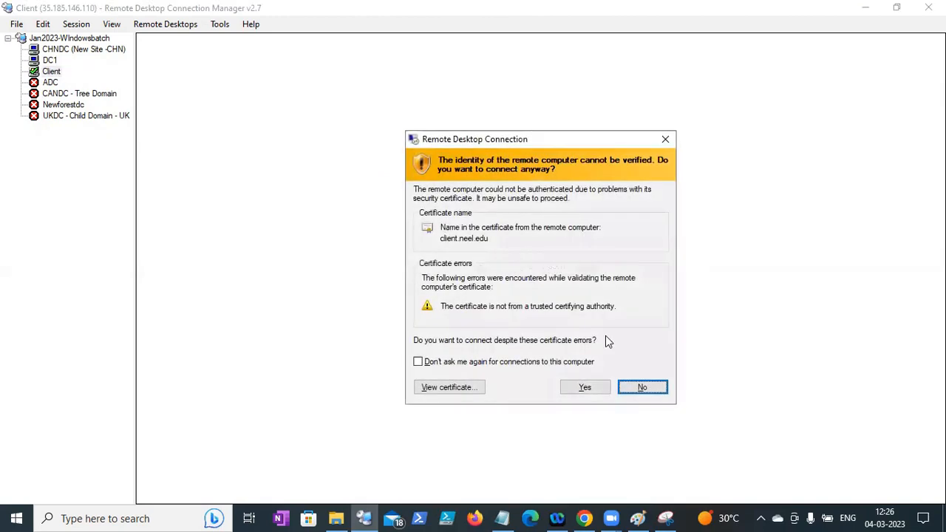
pyautogui.click(588, 387)
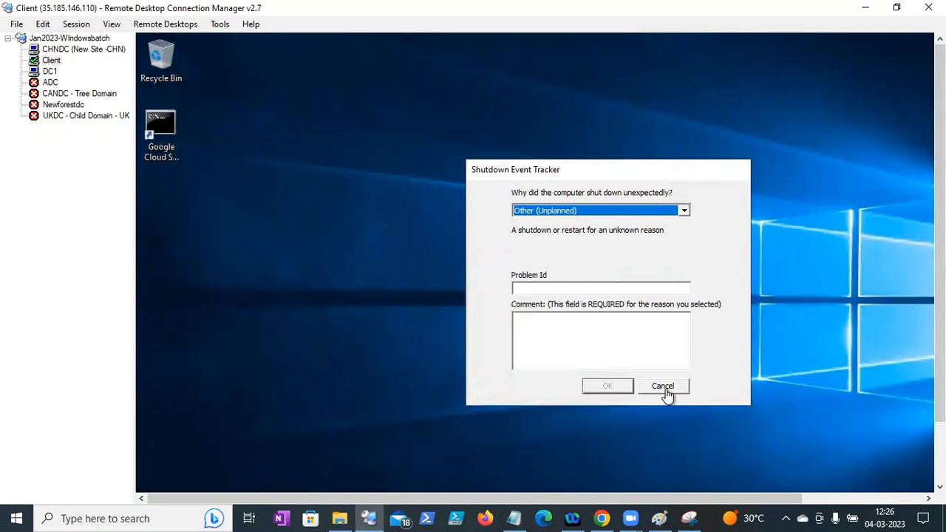
# - Dismiss the Shutdown Event Tracker, Run box, Create Server Group window and Windows Admin Center prompt on Client
pyautogui.click(666, 391)
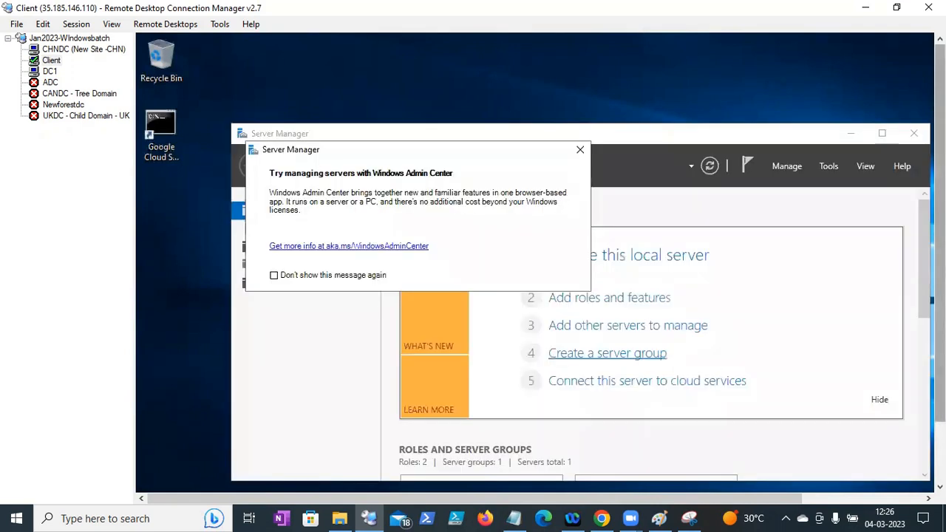
pyautogui.moveTo(940, 255); pyautogui.dragTo(940, 318)
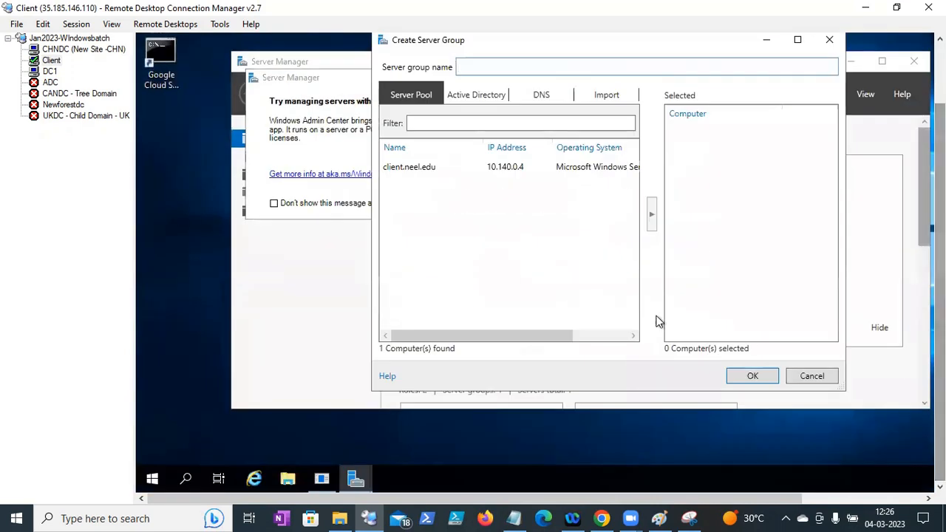
pyautogui.rightClick(152, 481)
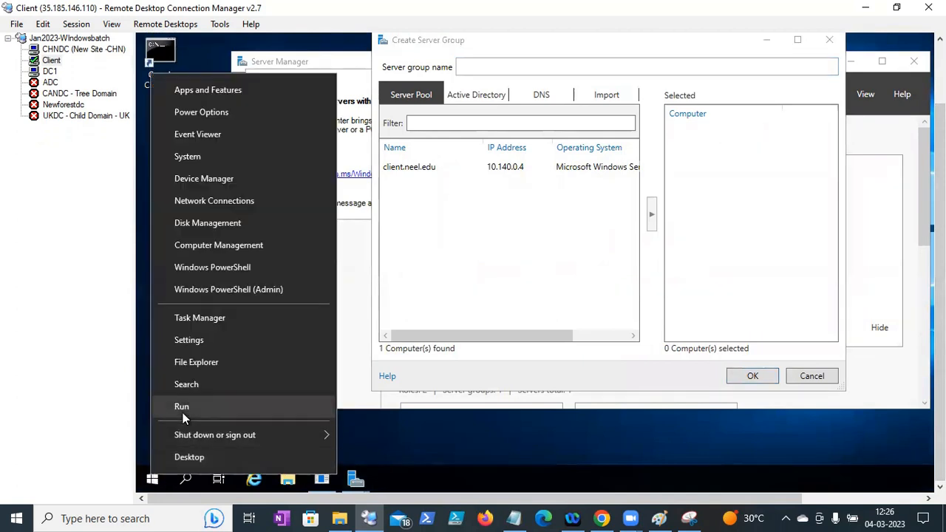
pyautogui.click(182, 412)
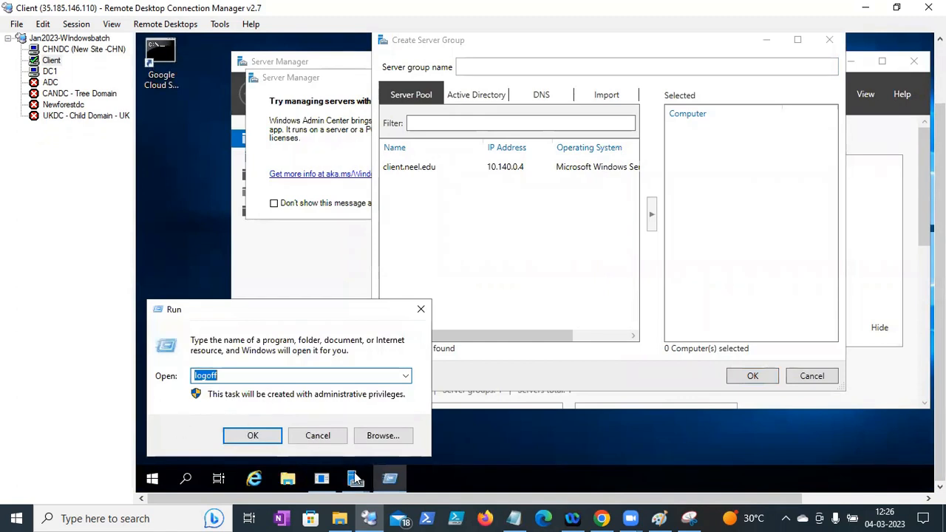
pyautogui.press('Escape')
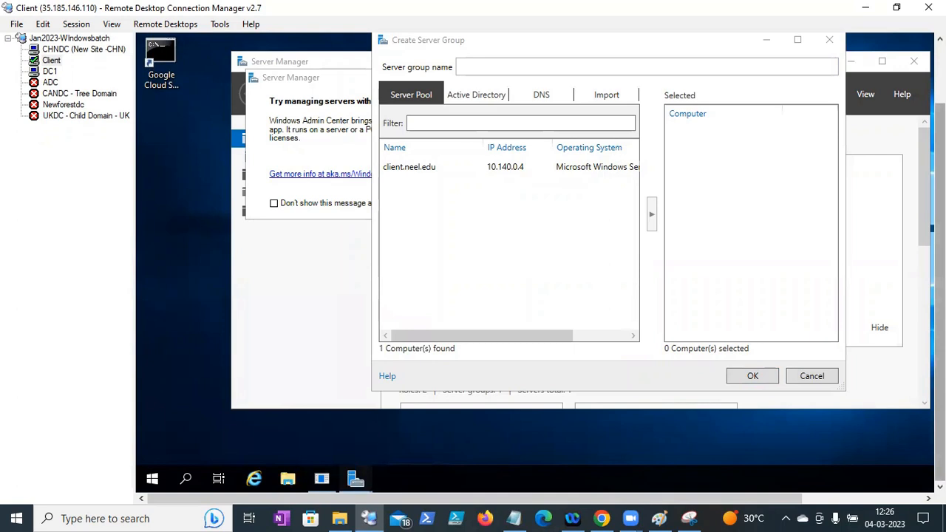
pyautogui.moveTo(939, 292); pyautogui.dragTo(939, 226)
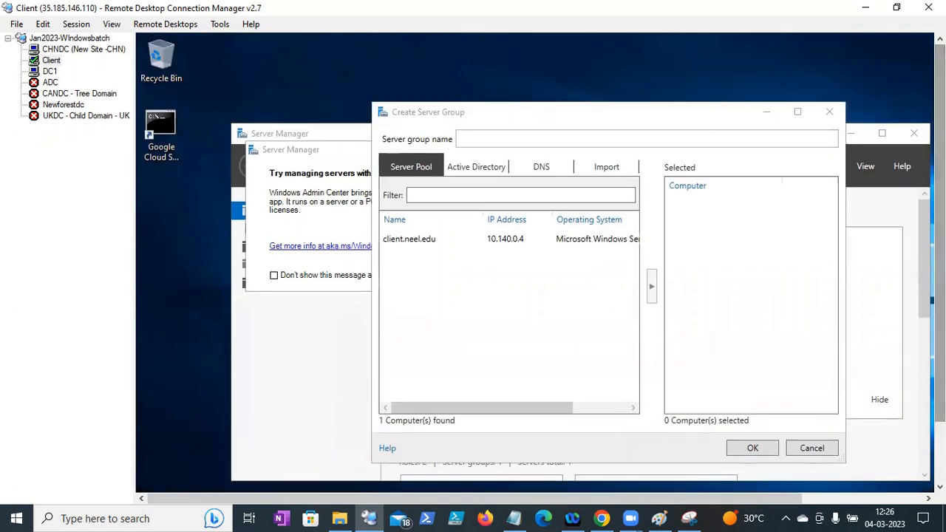
pyautogui.click(766, 113)
pyautogui.moveTo(939, 229); pyautogui.dragTo(939, 292)
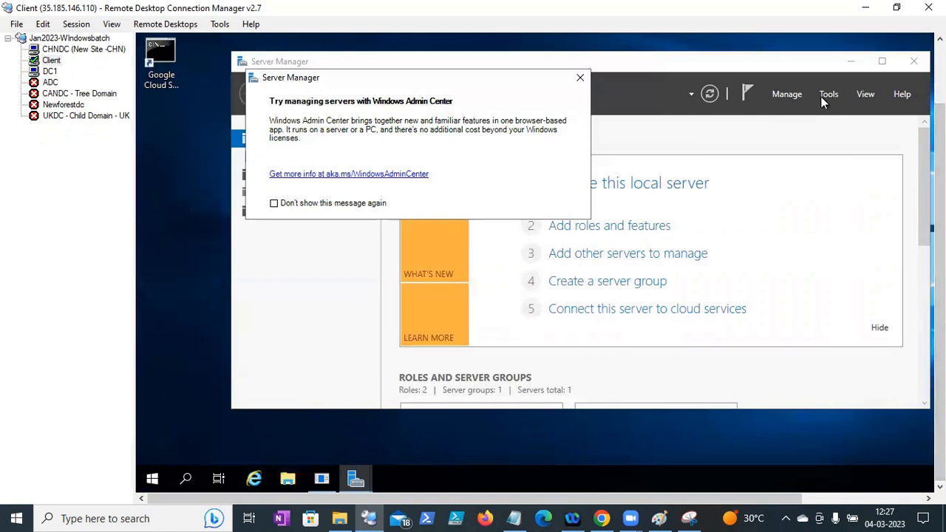
pyautogui.click(579, 85)
pyautogui.click(660, 313)
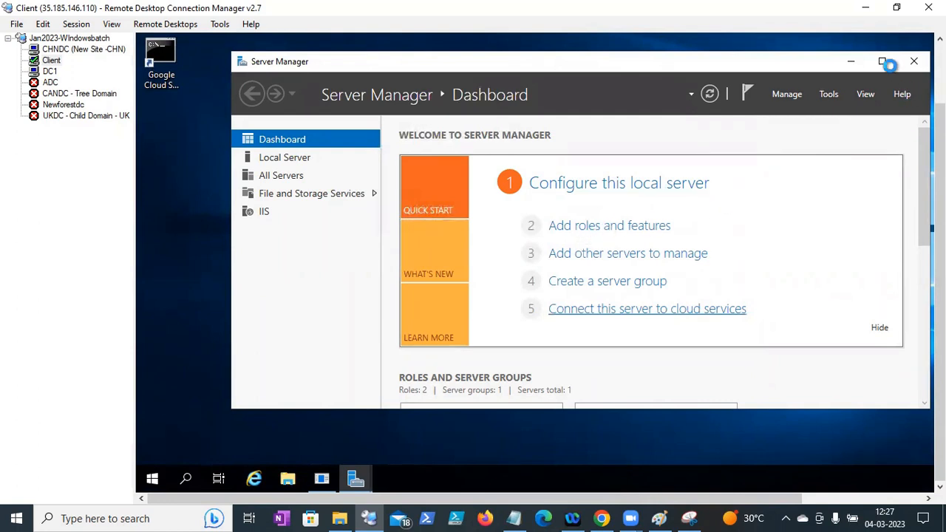
# - Maximize Server Manager and clear the Internet Explorer blocked-content and IE11 setup prompts
pyautogui.click(883, 62)
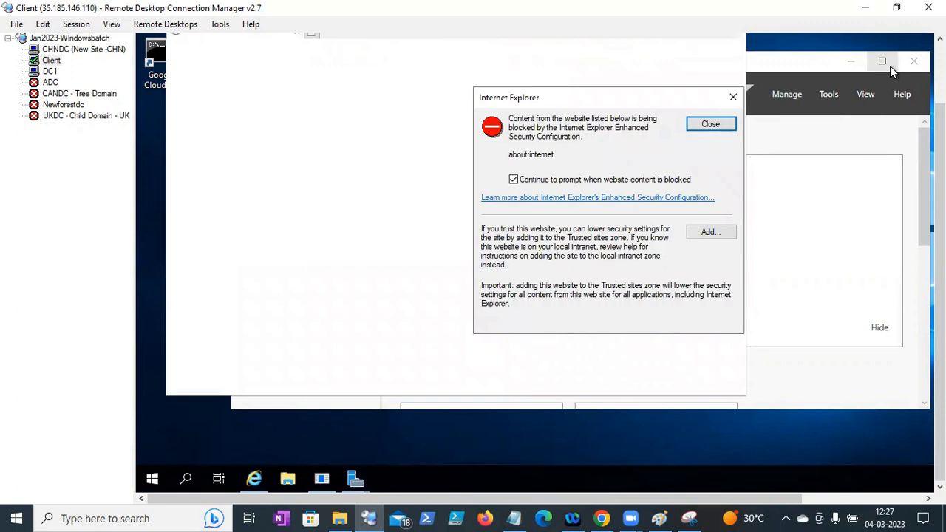
pyautogui.click(708, 126)
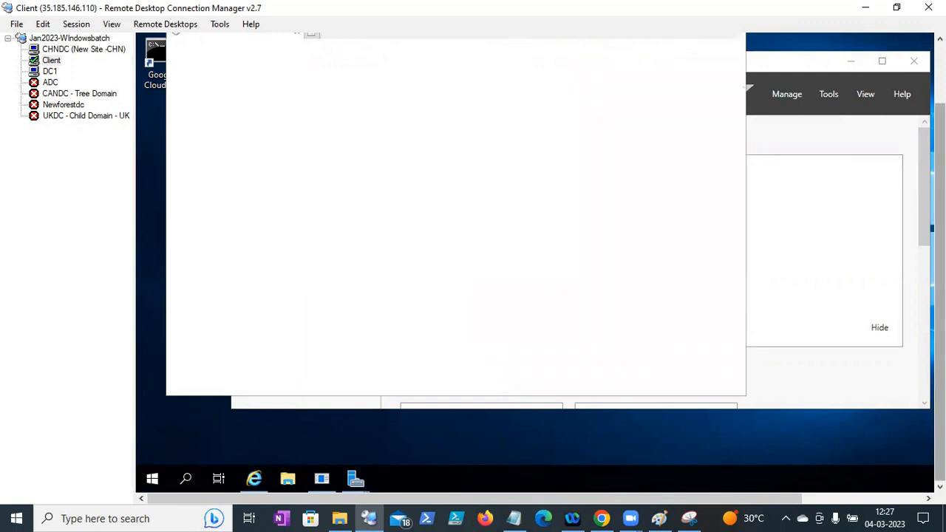
pyautogui.moveTo(940, 185); pyautogui.dragTo(940, 124)
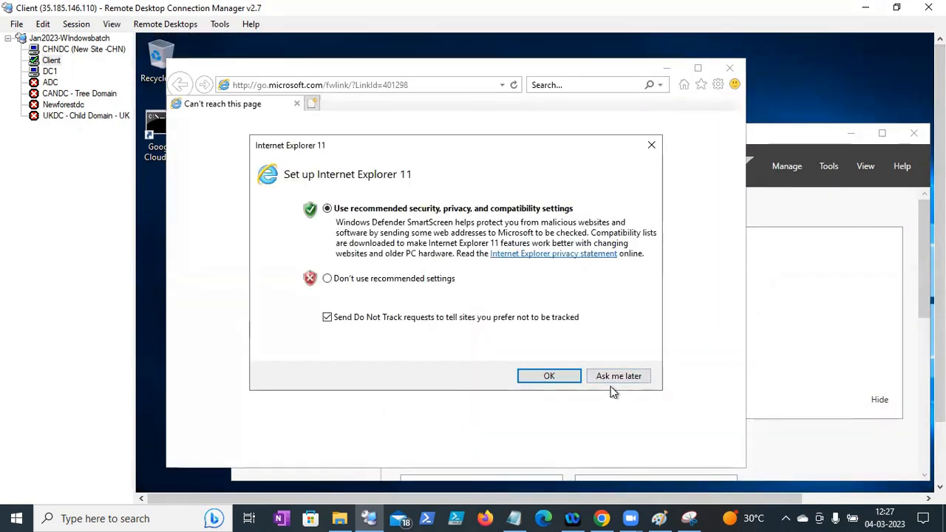
pyautogui.click(617, 376)
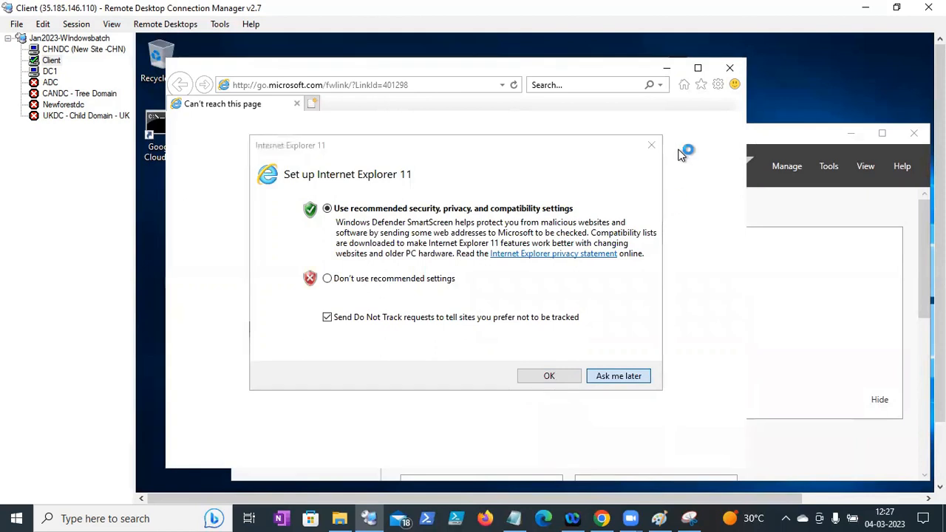
pyautogui.click(698, 70)
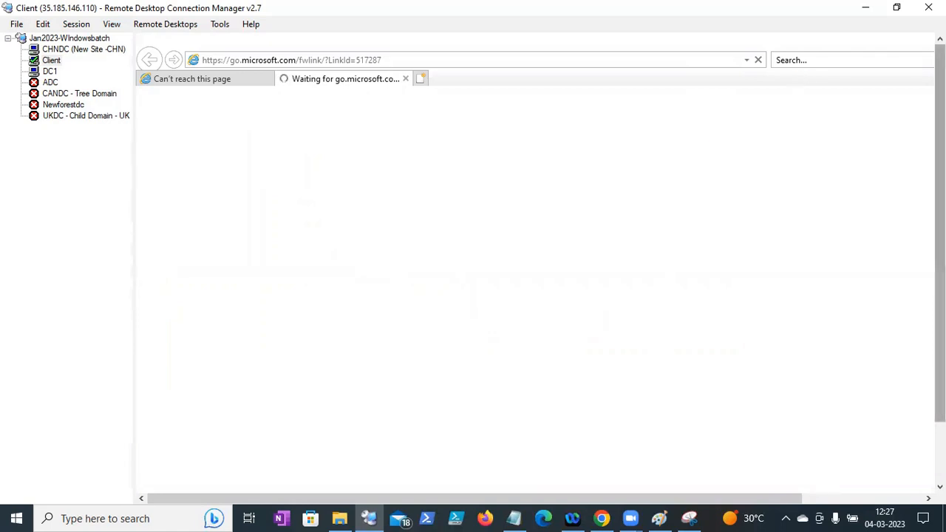
pyautogui.moveTo(940, 137); pyautogui.dragTo(940, 197)
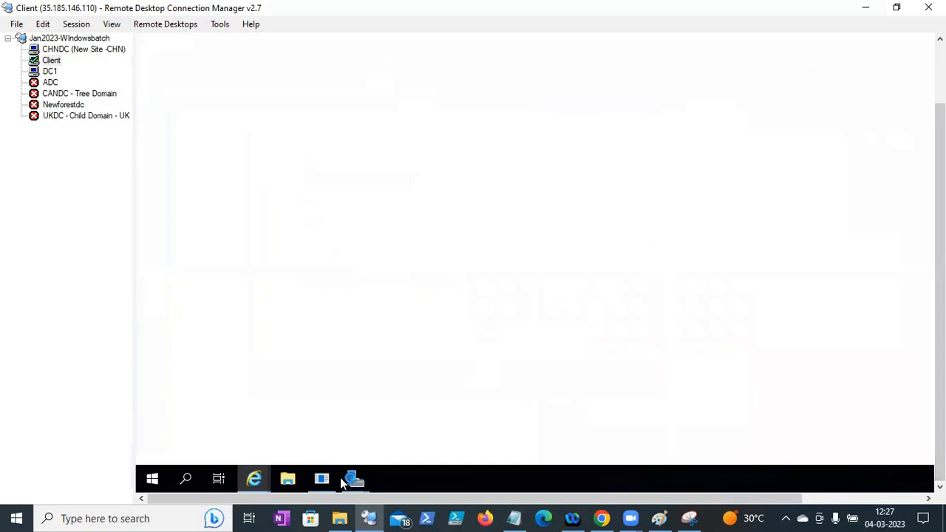
# - Cancel the Create Server Group window from Server Manager's taskbar previews
pyautogui.click(354, 478)
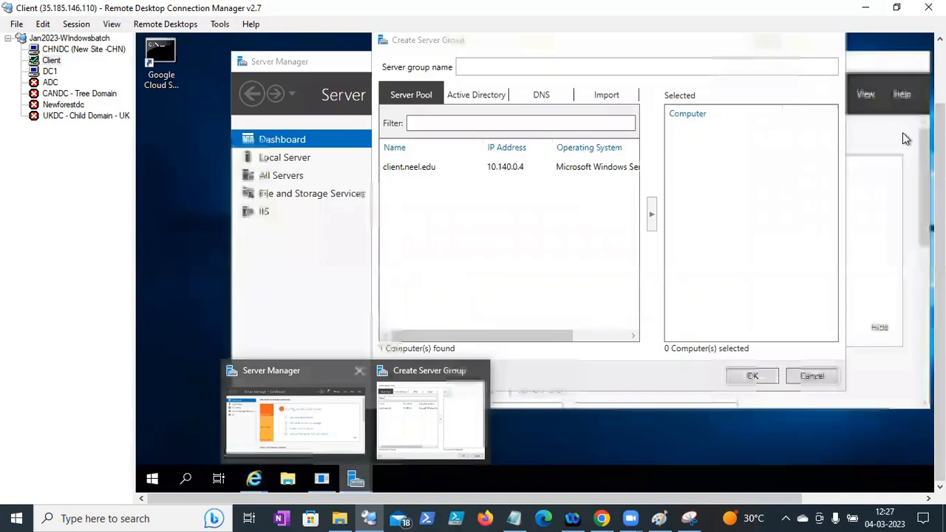
pyautogui.moveTo(939, 148); pyautogui.dragTo(918, 86)
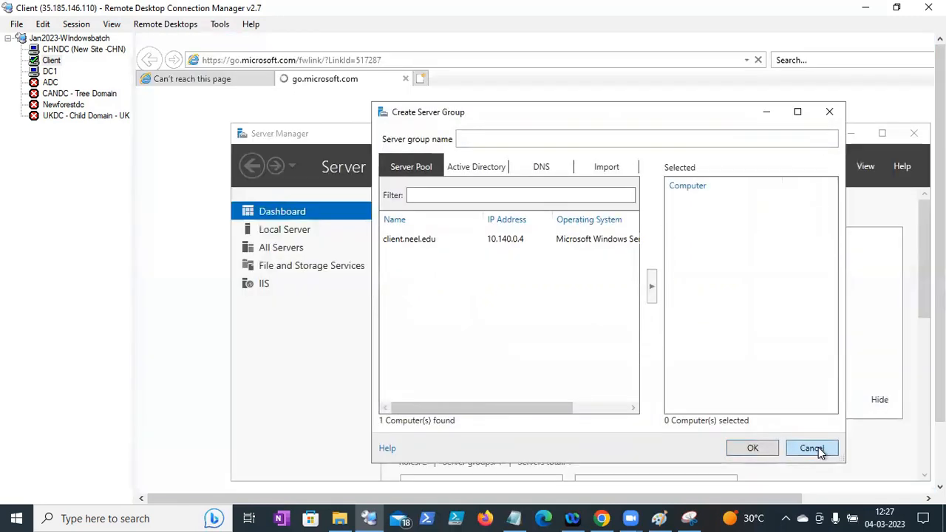
pyautogui.click(811, 448)
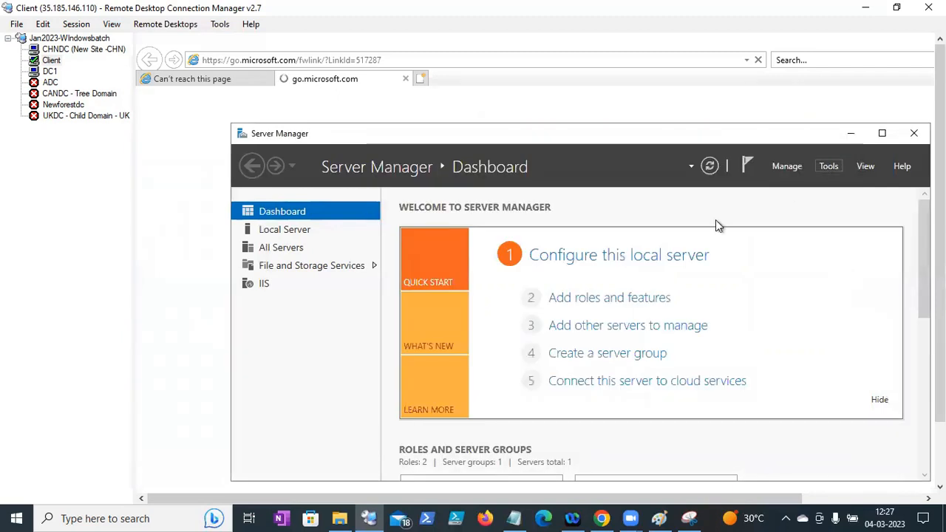
# - Start the Add Roles and Features wizard on Client and advance to the Features page
pyautogui.click(627, 298)
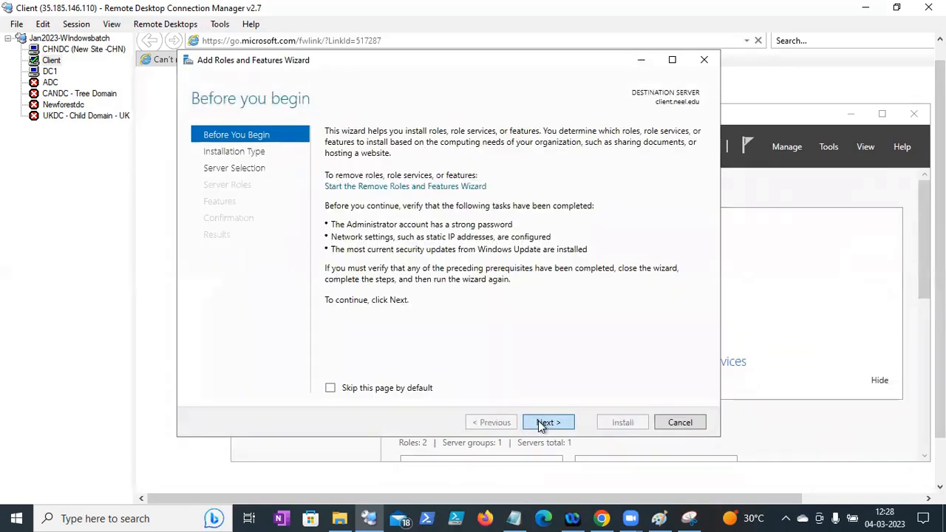
pyautogui.click(547, 422)
pyautogui.click(547, 422)
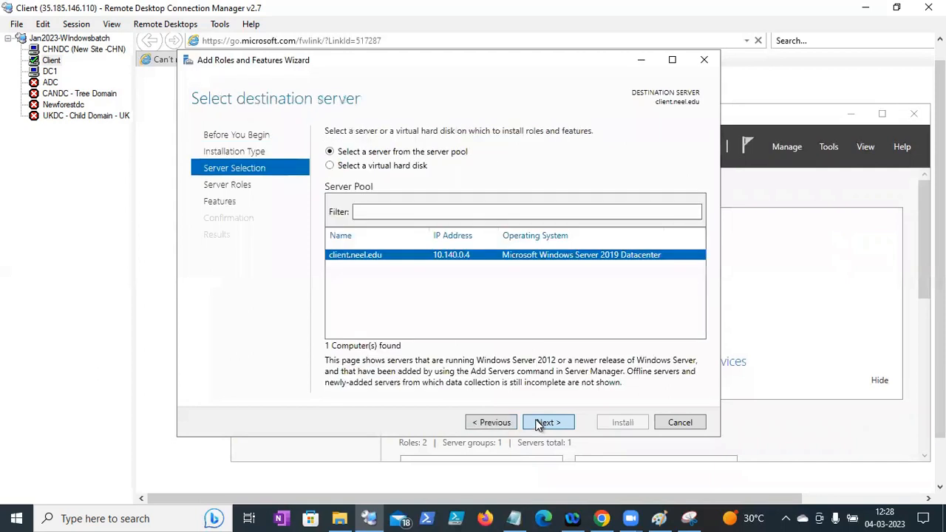
pyautogui.click(545, 422)
pyautogui.click(545, 422)
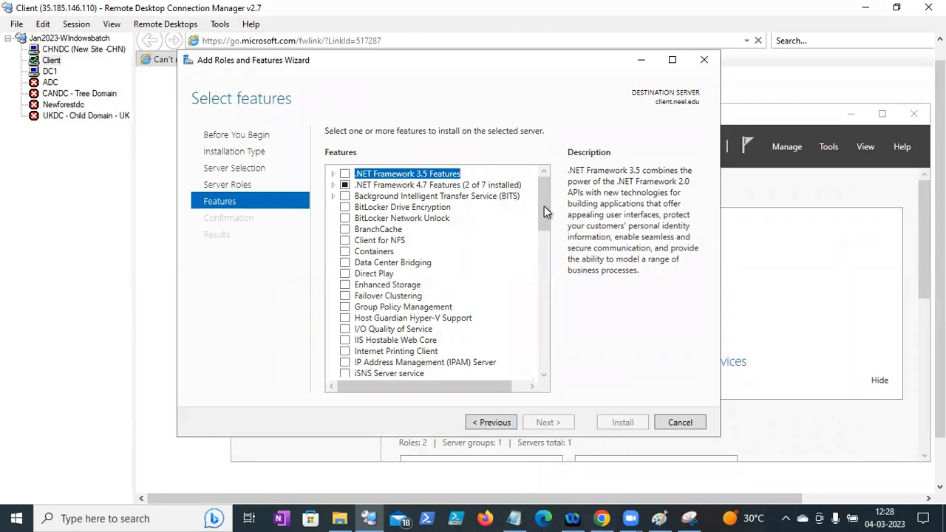
# - Expand Remote Server Administration Tools and then Role Administration Tools in the features list
pyautogui.scroll(-7, 536, 278)
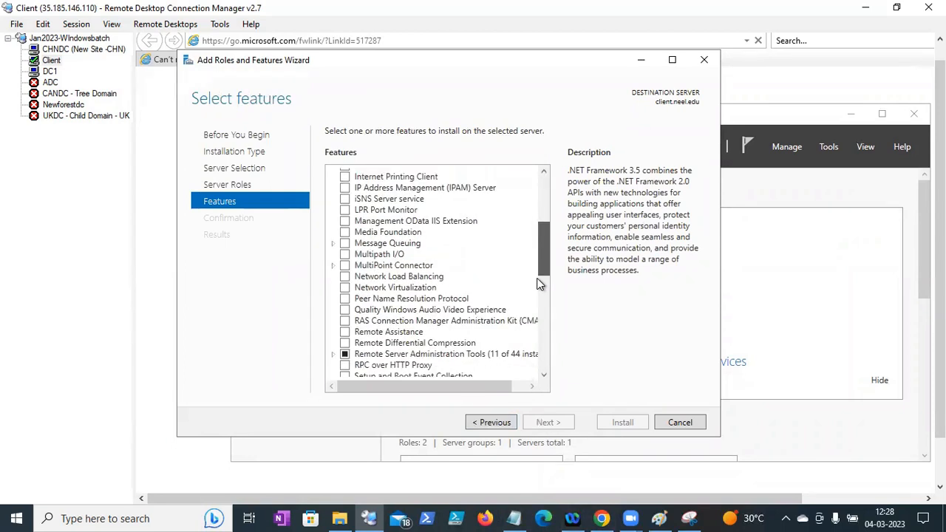
pyautogui.scroll(-1, 536, 278)
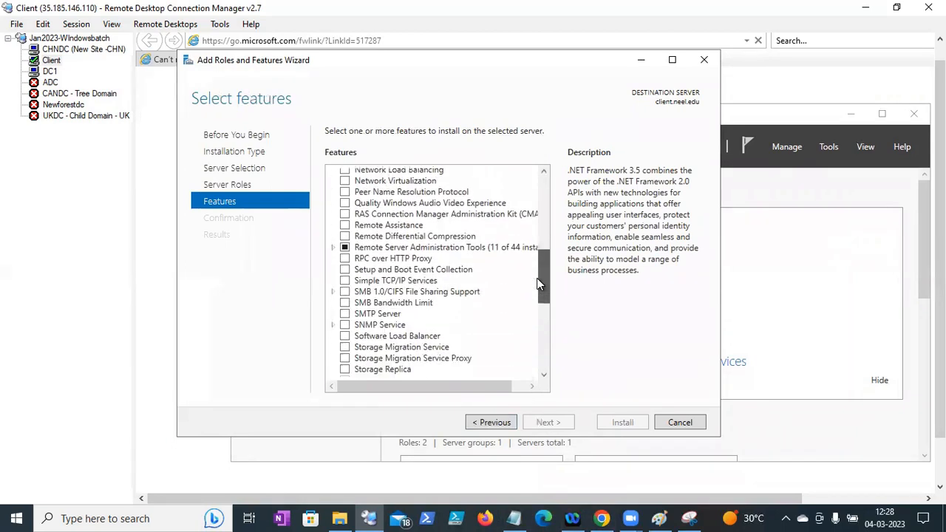
pyautogui.click(333, 248)
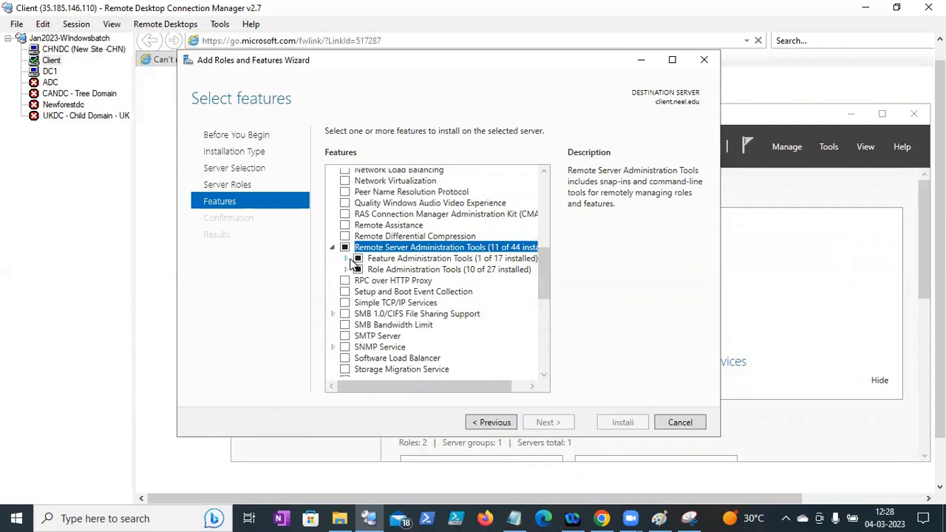
pyautogui.click(347, 259)
pyautogui.click(347, 259)
pyautogui.click(348, 259)
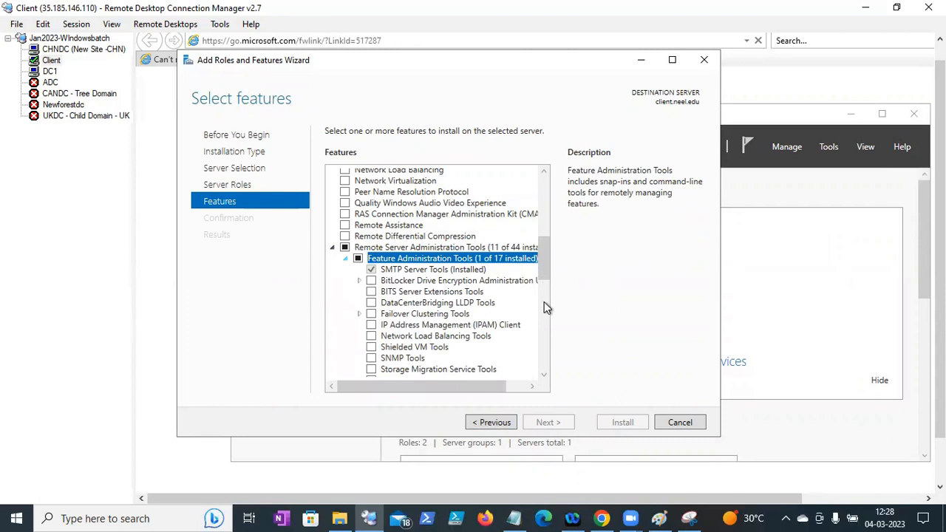
pyautogui.click(347, 259)
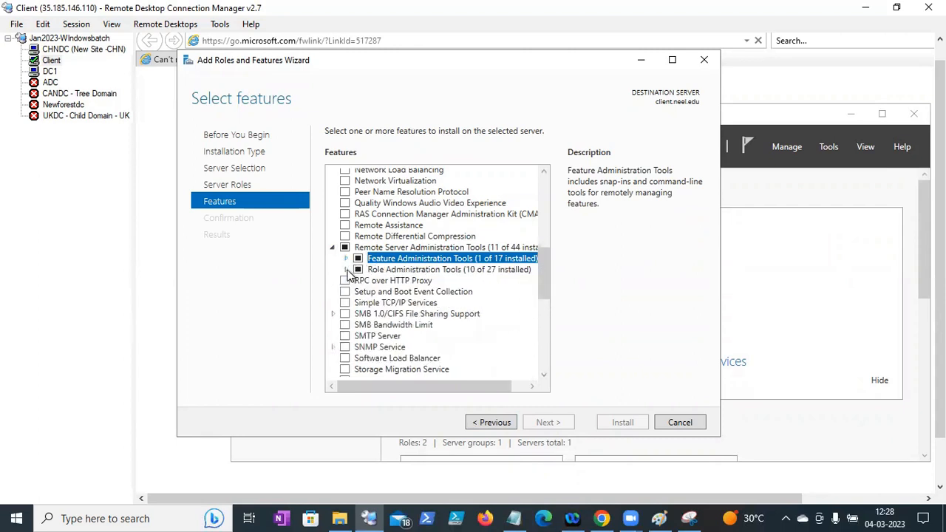
pyautogui.press('Down')
pyautogui.press('Right')
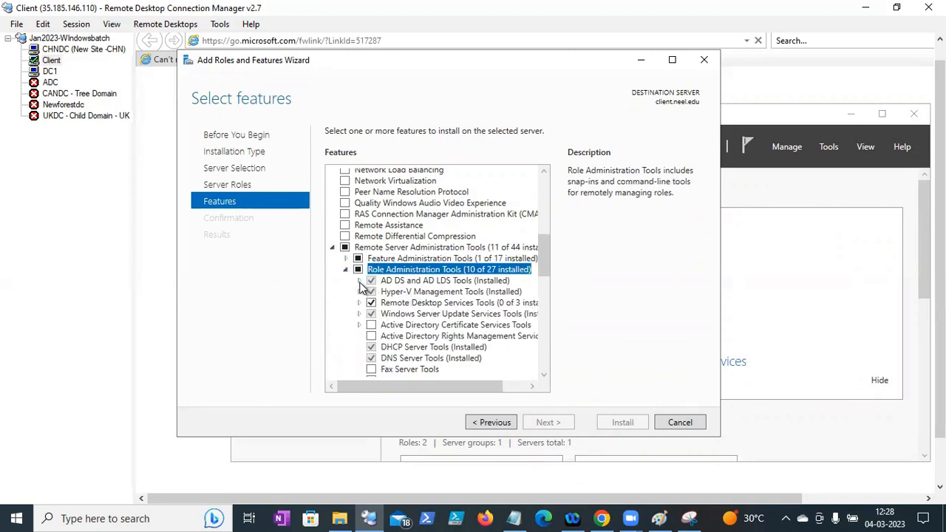
# - Expand AD DS and AD LDS Tools and AD DS Tools, scrolling to read the full tool names
pyautogui.click(361, 280)
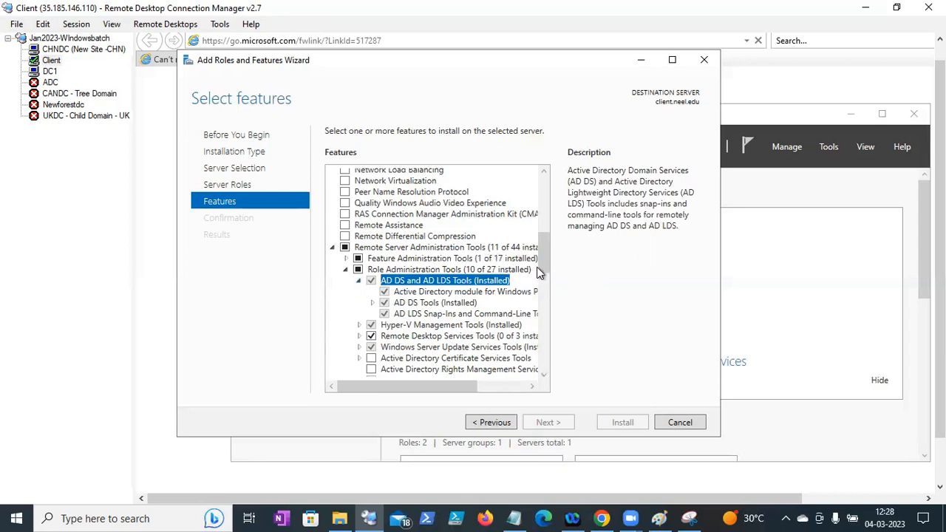
pyautogui.scroll(-3, 544, 289)
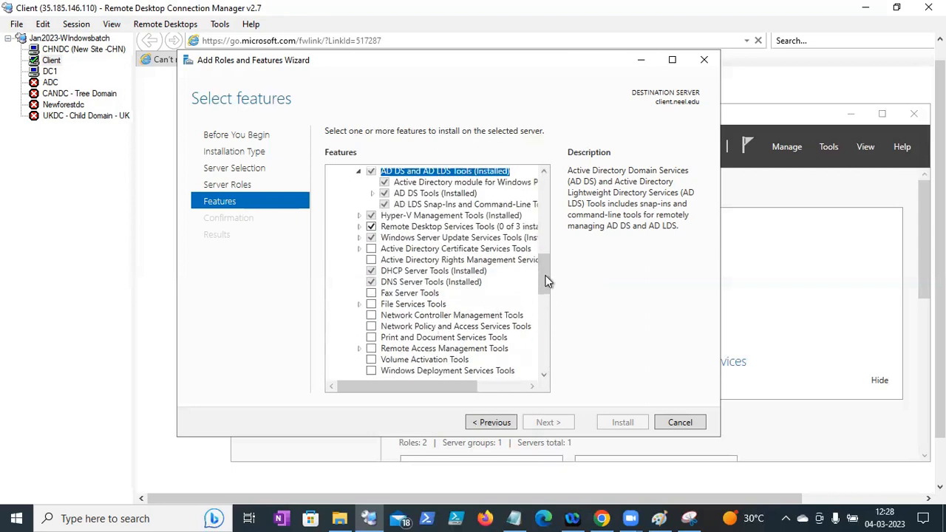
pyautogui.moveTo(547, 282); pyautogui.dragTo(546, 288)
pyautogui.scroll(3, 542, 265)
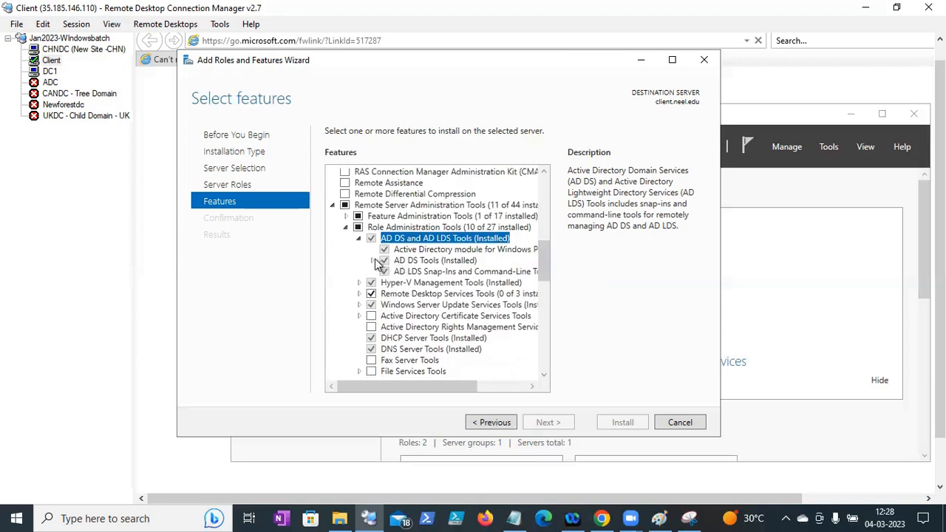
pyautogui.click(373, 260)
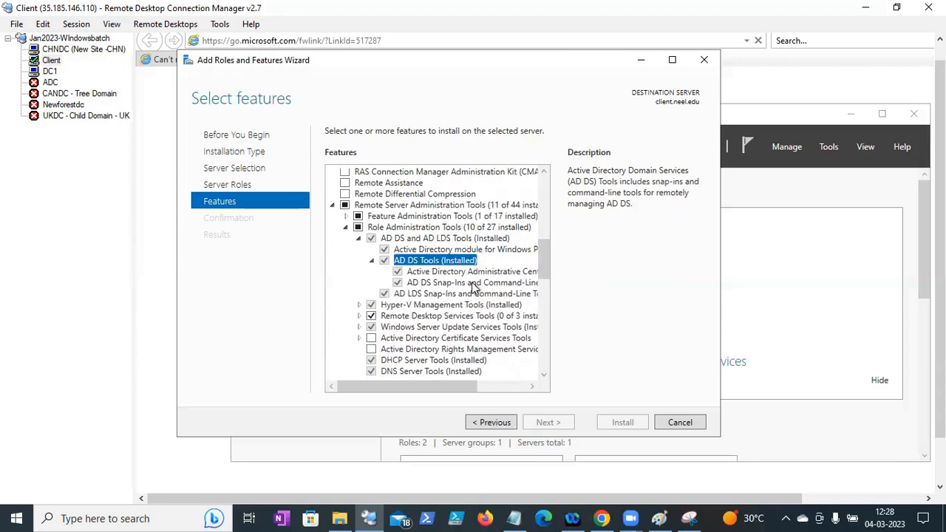
pyautogui.moveTo(550, 266); pyautogui.dragTo(551, 276)
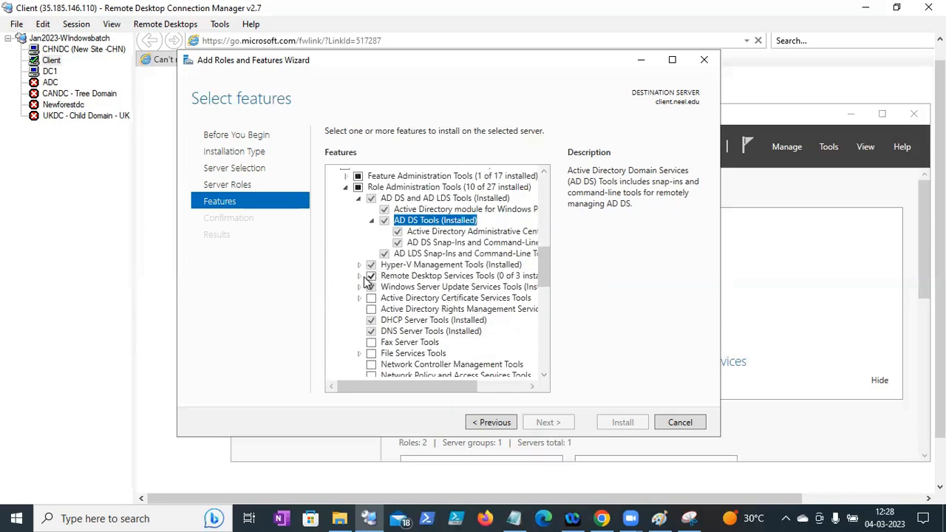
pyautogui.moveTo(547, 280)
pyautogui.mouseDown()
pyautogui.moveTo(544, 303)
pyautogui.moveTo(542, 282)
pyautogui.mouseUp()
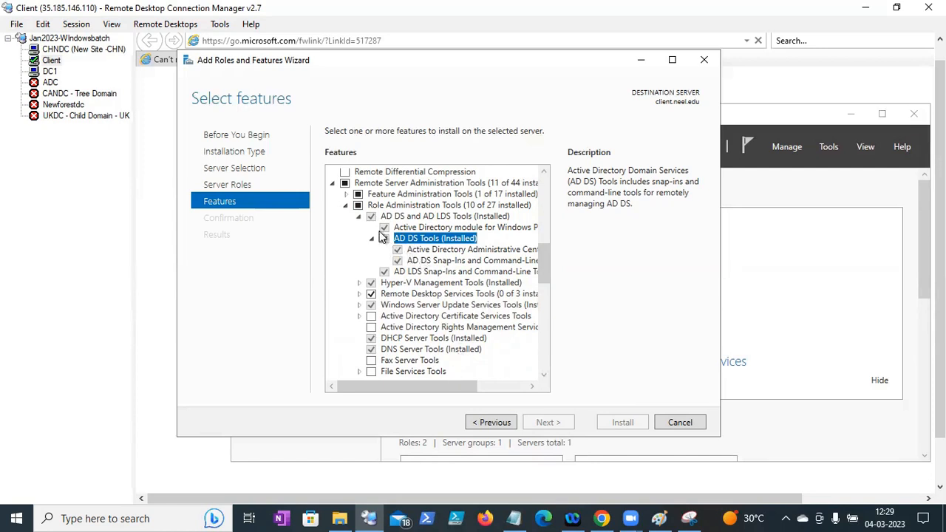
pyautogui.moveTo(473, 389); pyautogui.dragTo(488, 388)
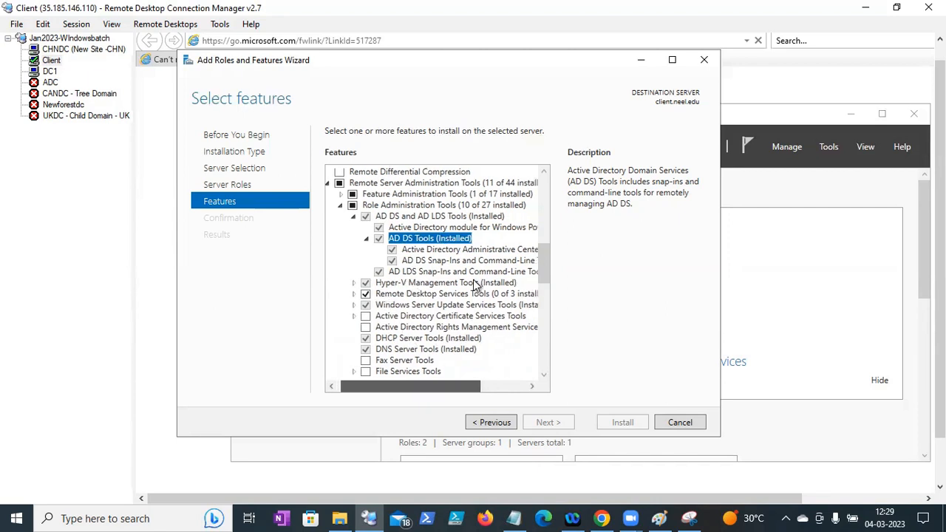
pyautogui.moveTo(453, 385); pyautogui.dragTo(498, 386)
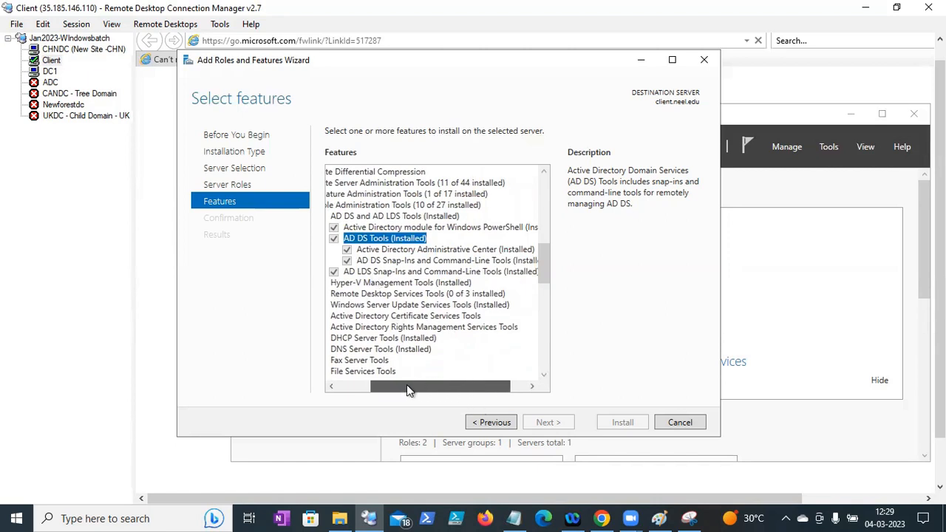
pyautogui.click(345, 386)
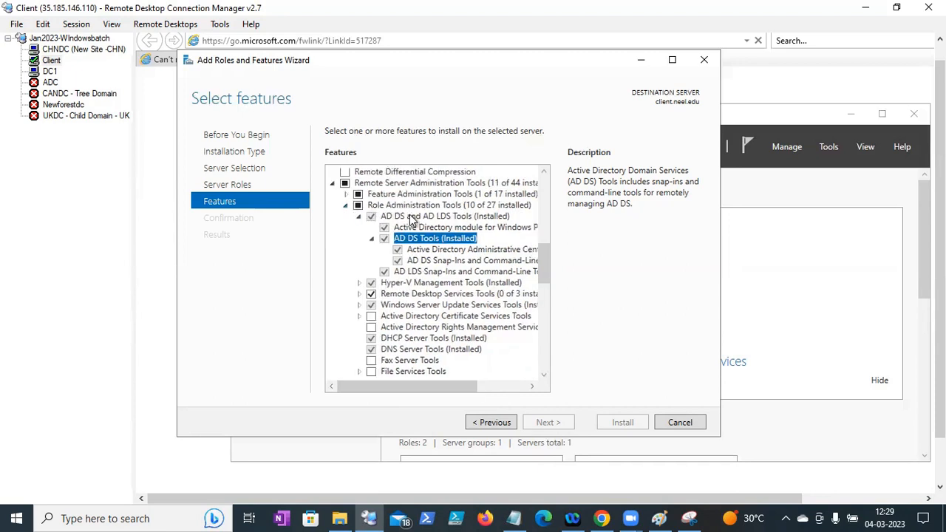
pyautogui.click(417, 217)
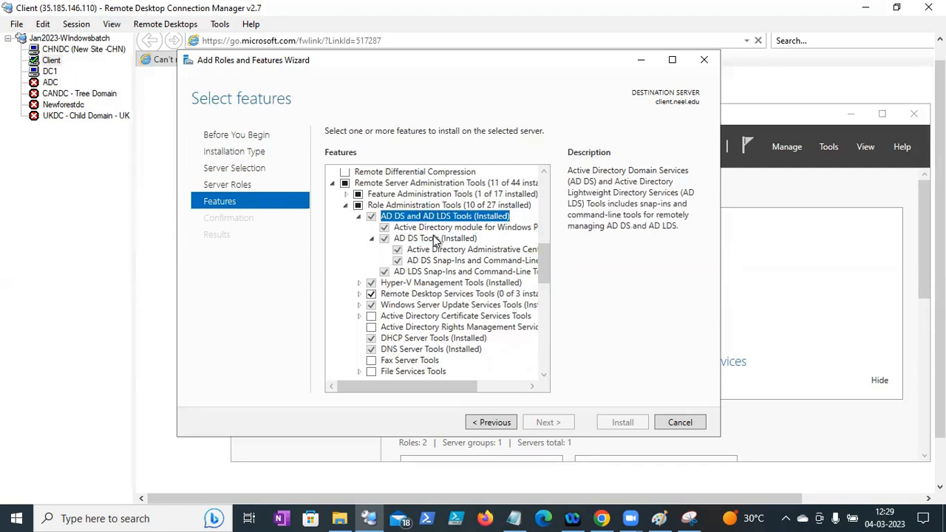
pyautogui.click(435, 239)
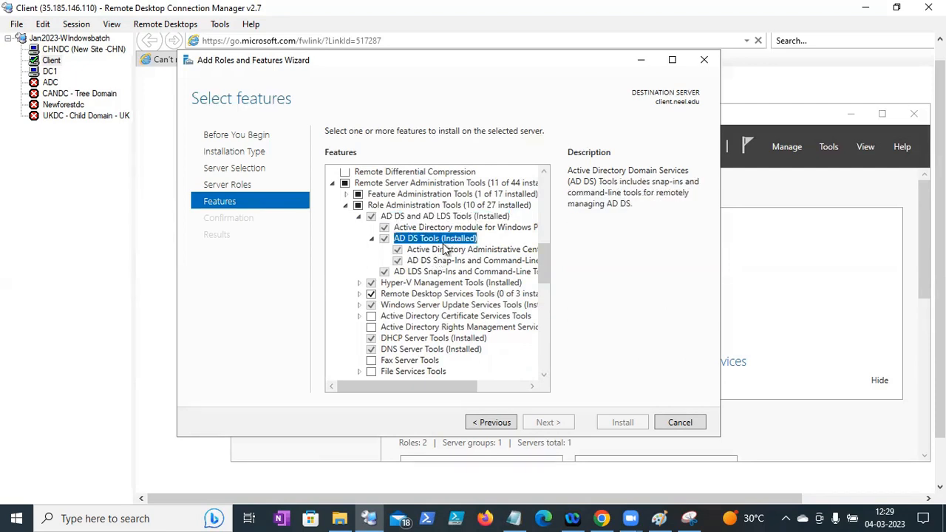
pyautogui.click(444, 249)
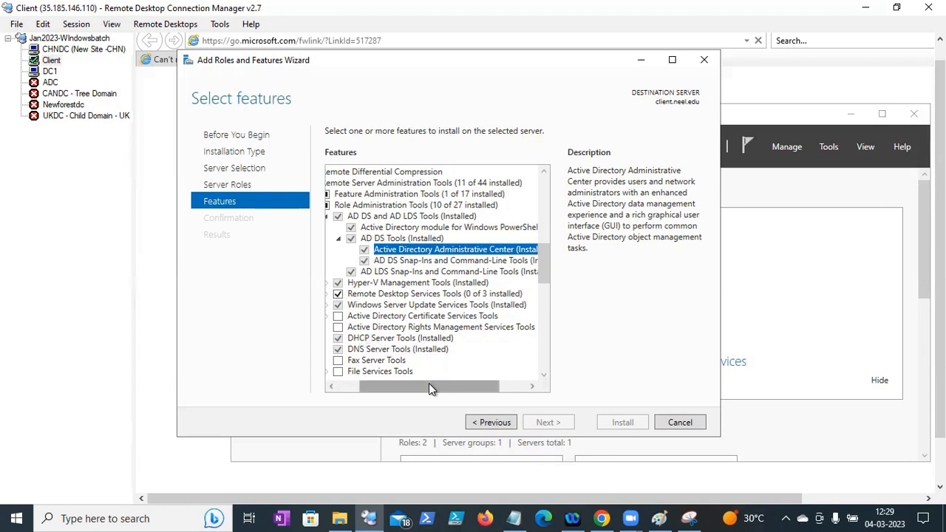
pyautogui.moveTo(378, 375); pyautogui.dragTo(349, 338)
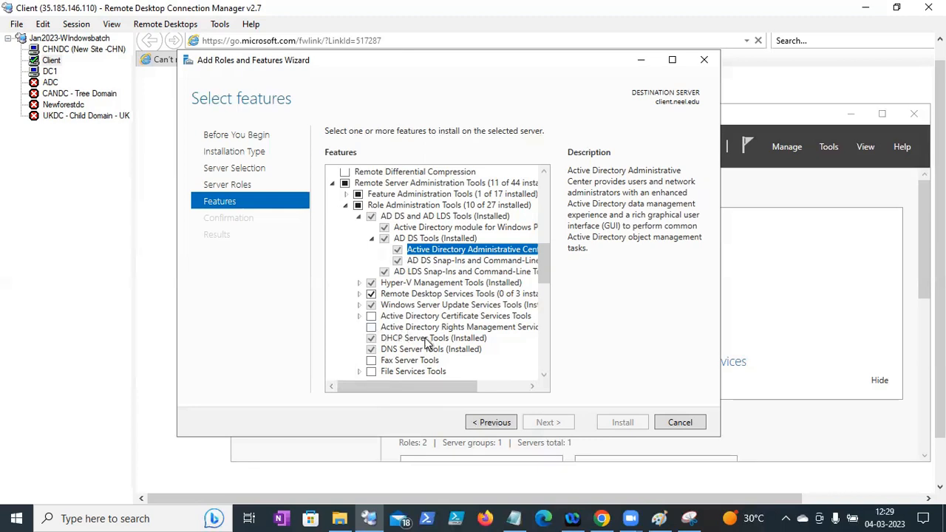
pyautogui.moveTo(542, 267); pyautogui.dragTo(547, 214)
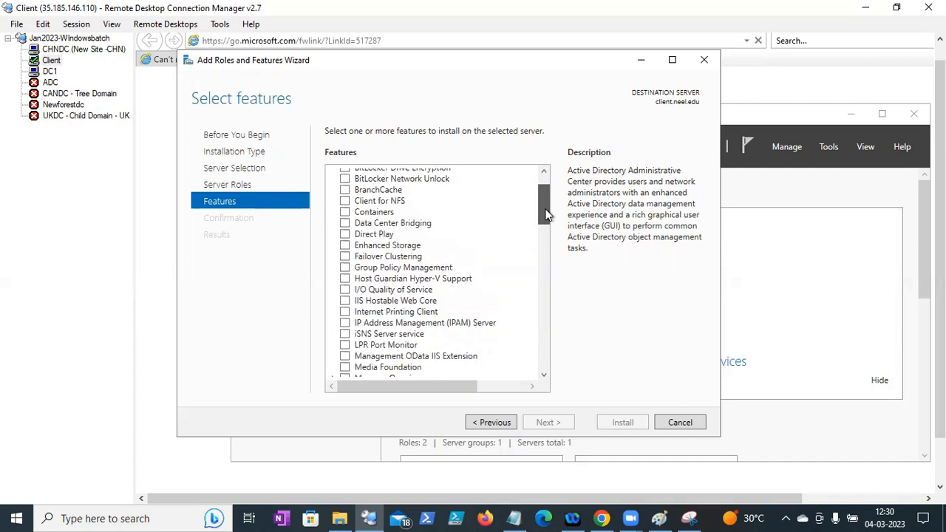
# - Select Group Policy Management and install it on client.neel.edu
pyautogui.moveTo(547, 214); pyautogui.dragTo(547, 215)
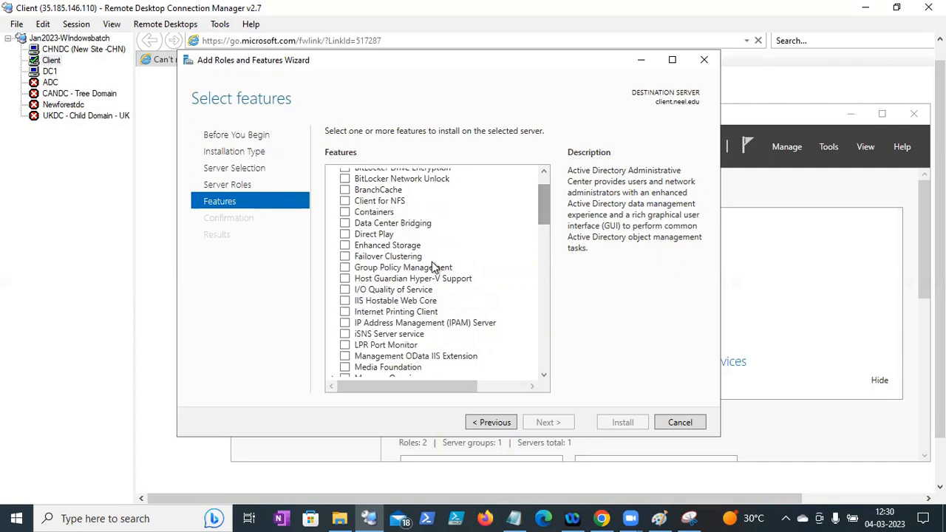
pyautogui.click(344, 268)
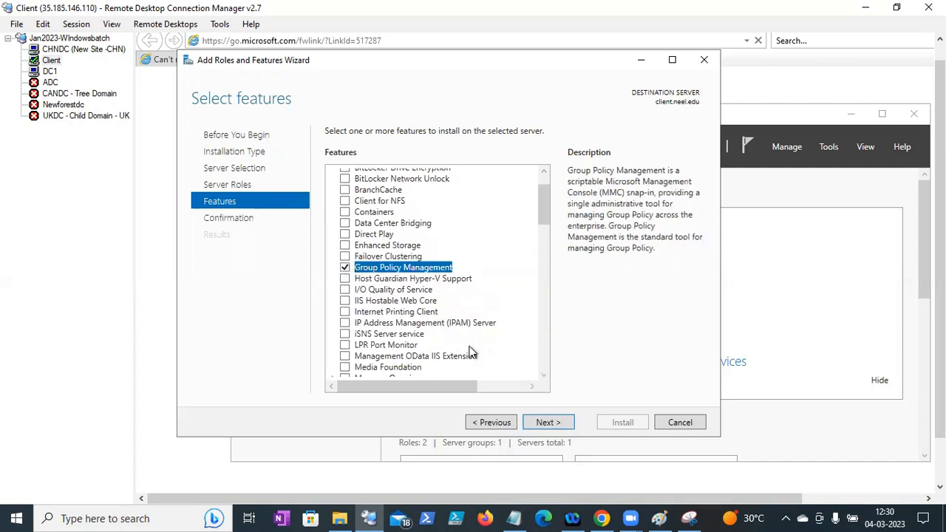
pyautogui.click(545, 422)
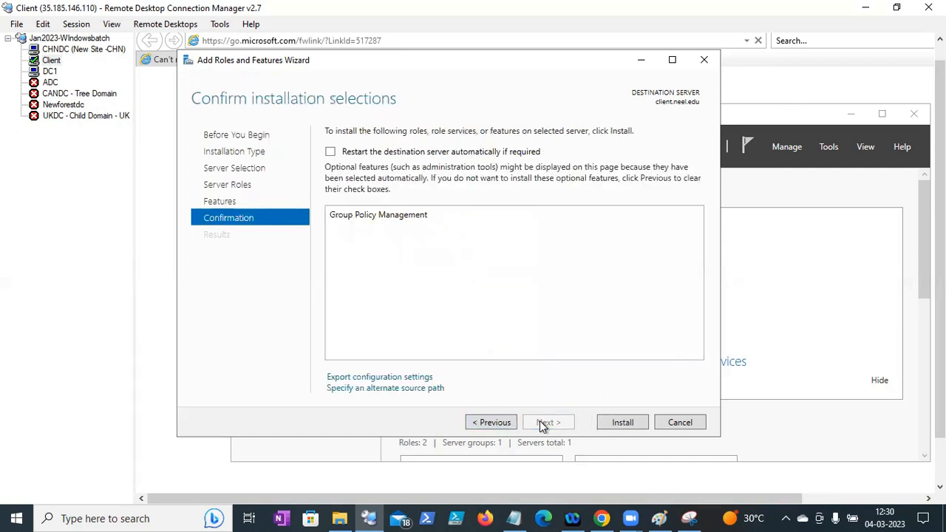
pyautogui.click(617, 424)
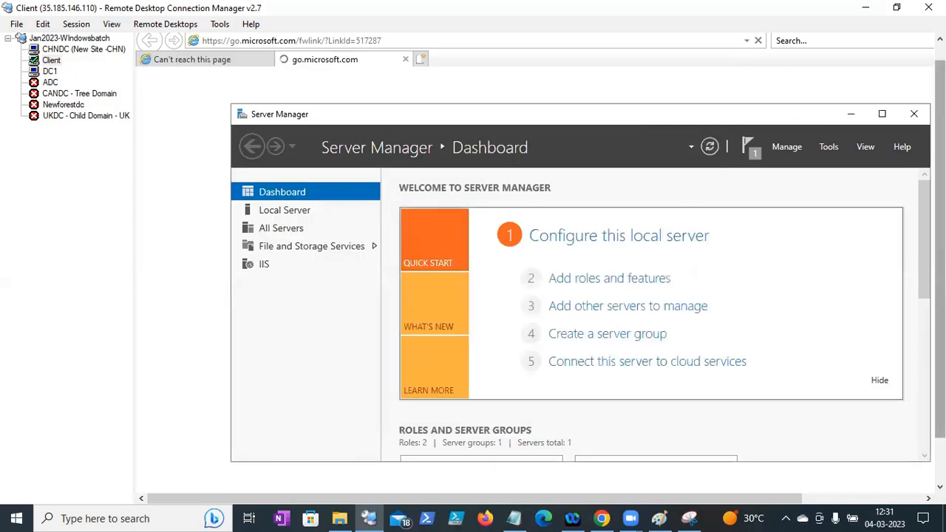
# - Sign out of the Client session by running logoff from the Run box
pyautogui.moveTo(940, 266); pyautogui.dragTo(939, 312)
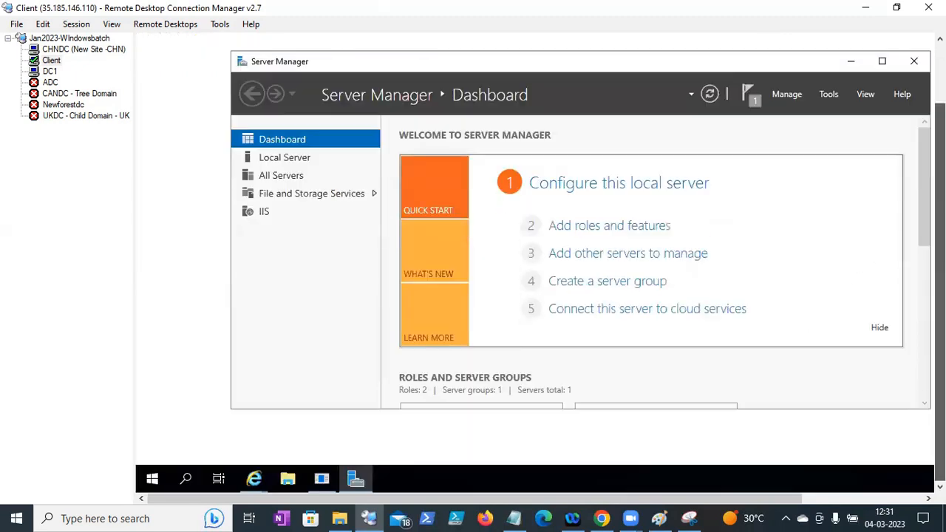
pyautogui.click(152, 482)
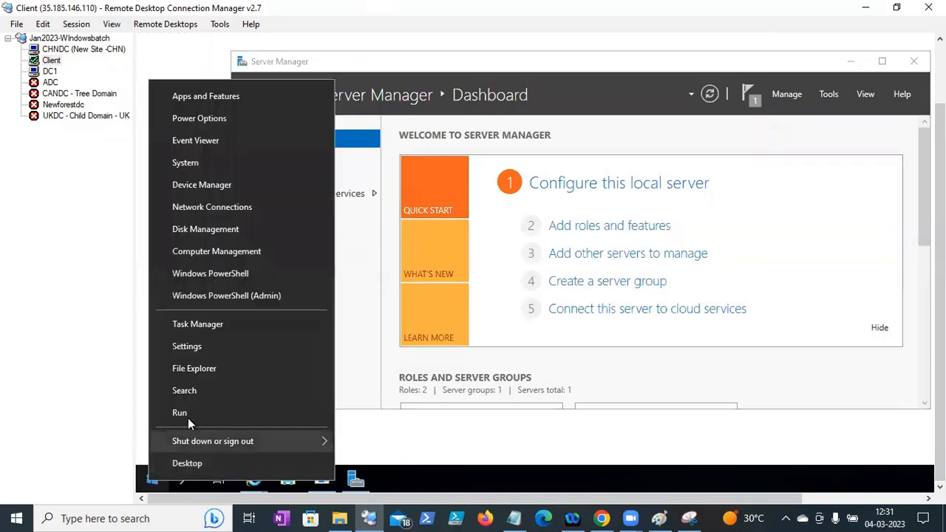
pyautogui.click(188, 418)
pyautogui.write('logoff')
pyautogui.press('Return')
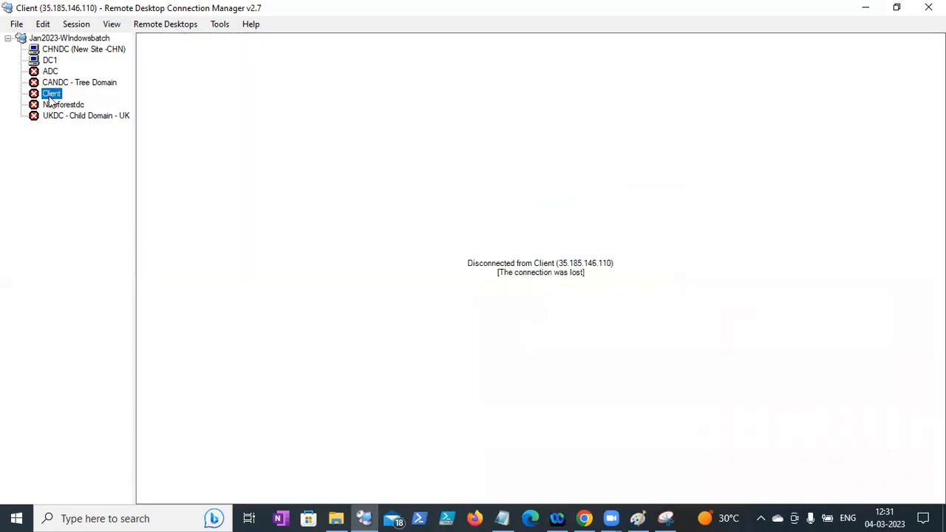
# - Reconnect to Client with the BNG IT domain account's credentials and accept the certificate warning
pyautogui.rightClick(58, 93)
pyautogui.click(69, 96)
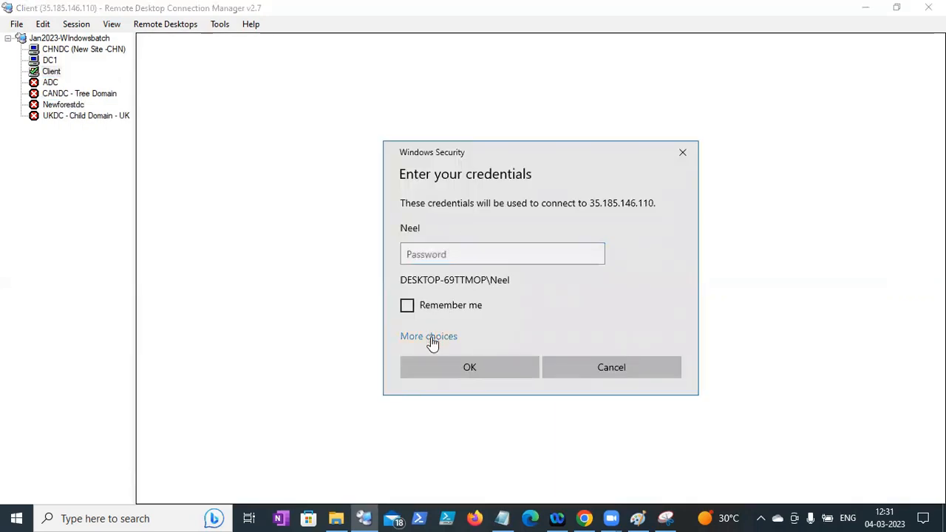
pyautogui.click(432, 338)
pyautogui.click(450, 440)
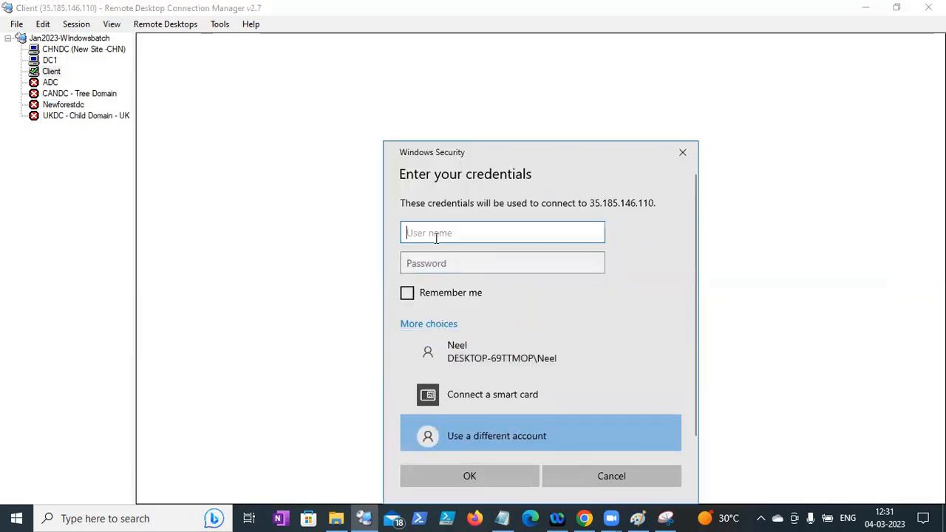
pyautogui.write('nee')
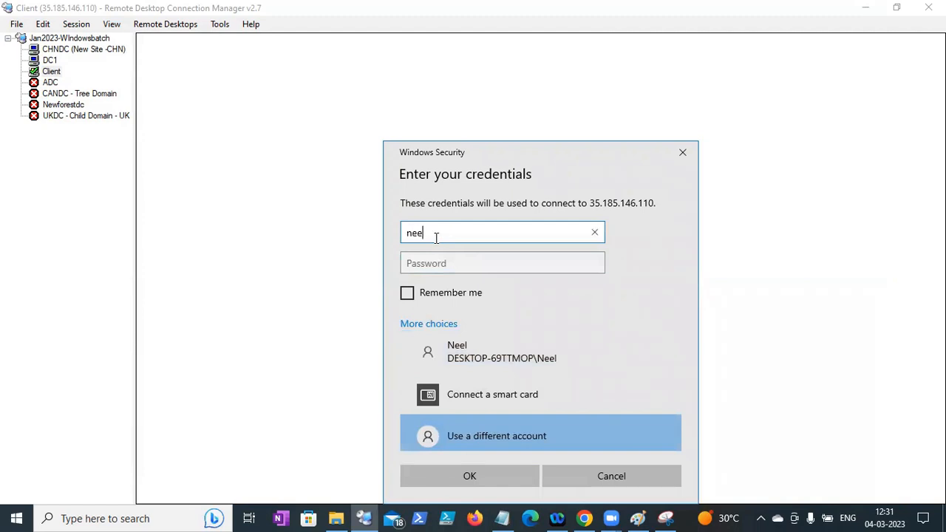
pyautogui.write('l\\bsg_it_001')
pyautogui.press('Tab')
pyautogui.write('•••')
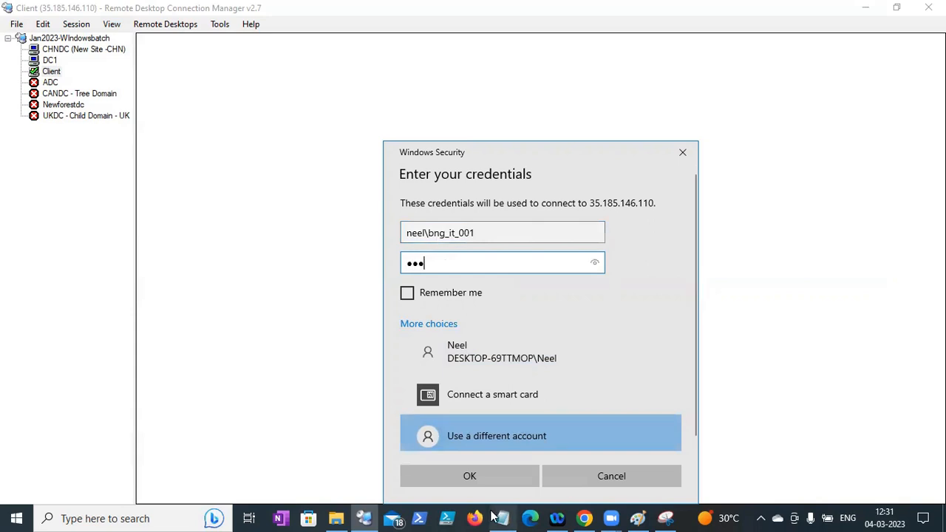
pyautogui.click(485, 479)
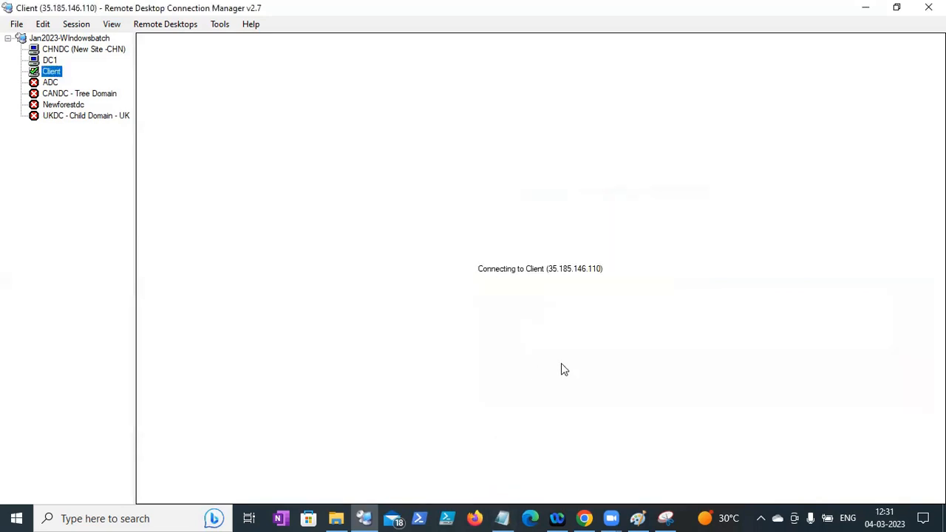
pyautogui.click(598, 390)
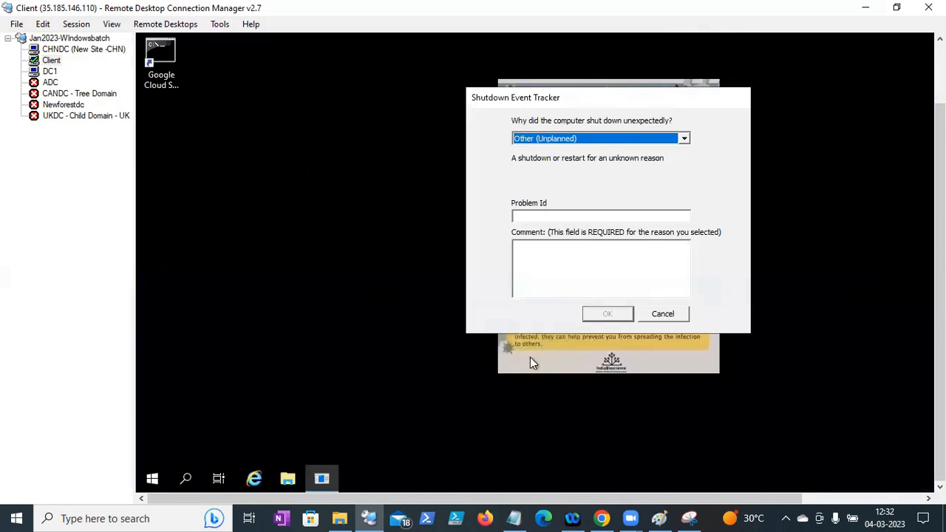
# - Dismiss the Shutdown Event Tracker and launch gpmc.msc from the Run box
pyautogui.click(662, 314)
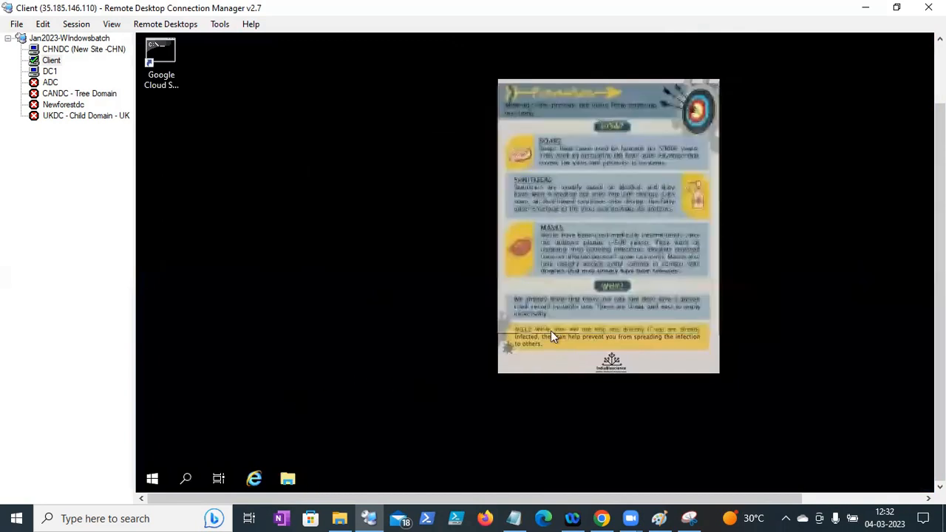
pyautogui.rightClick(152, 479)
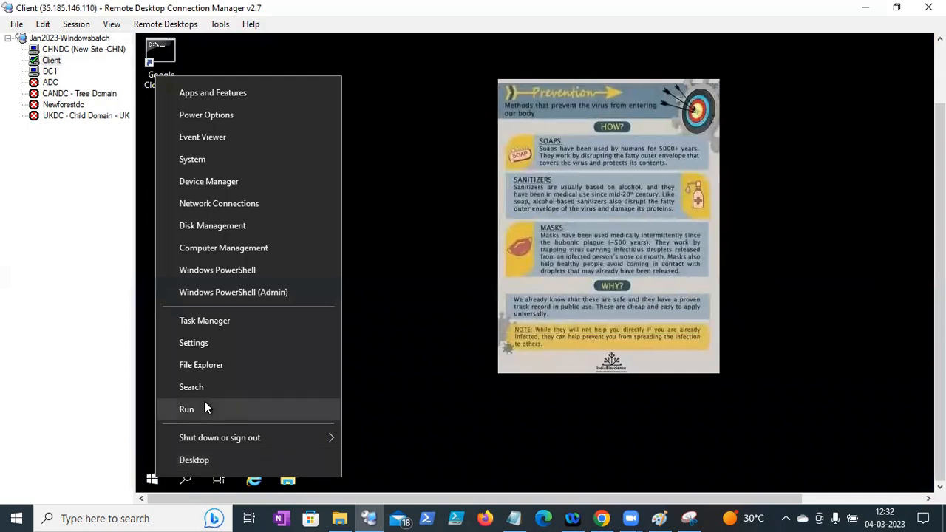
pyautogui.click(186, 409)
pyautogui.write('gpmc.msc')
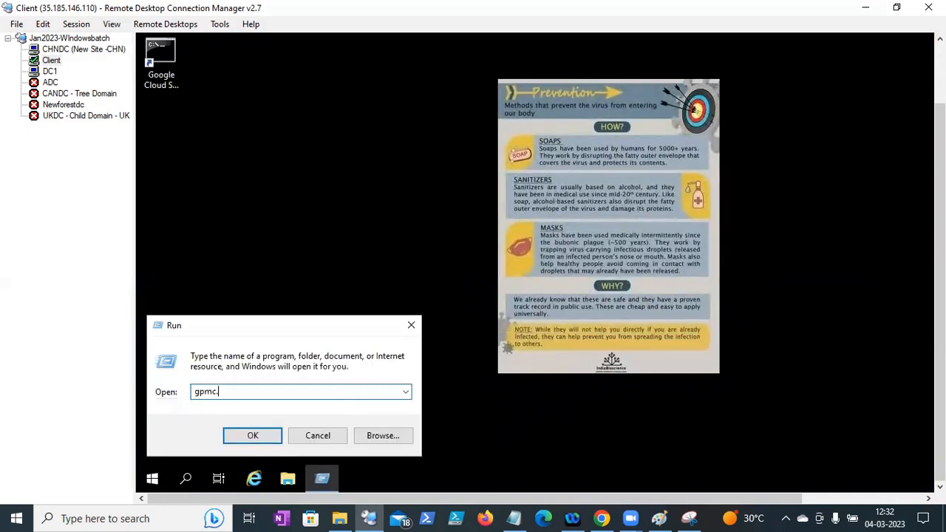
pyautogui.press('Return')
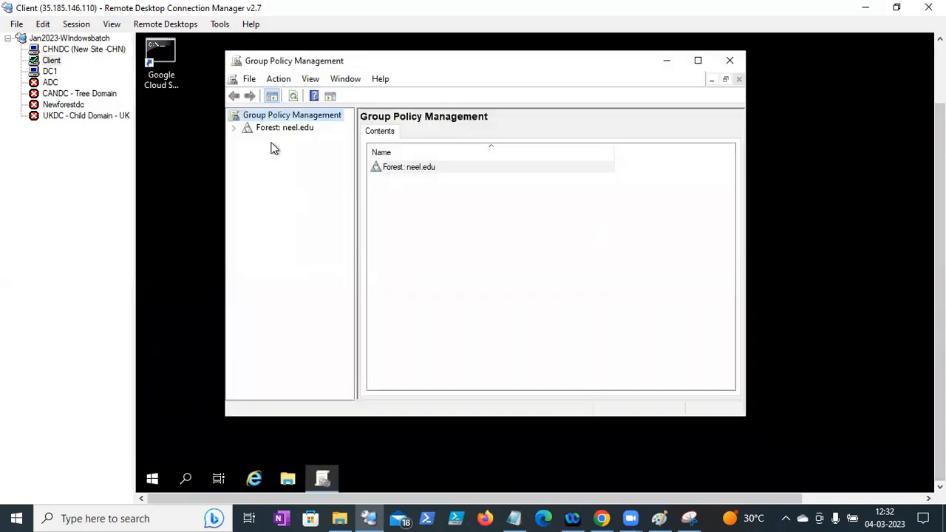
# - Expand Forest, Domains, neel.edu and Group Policy Objects, then check the folder's available actions
pyautogui.click(234, 128)
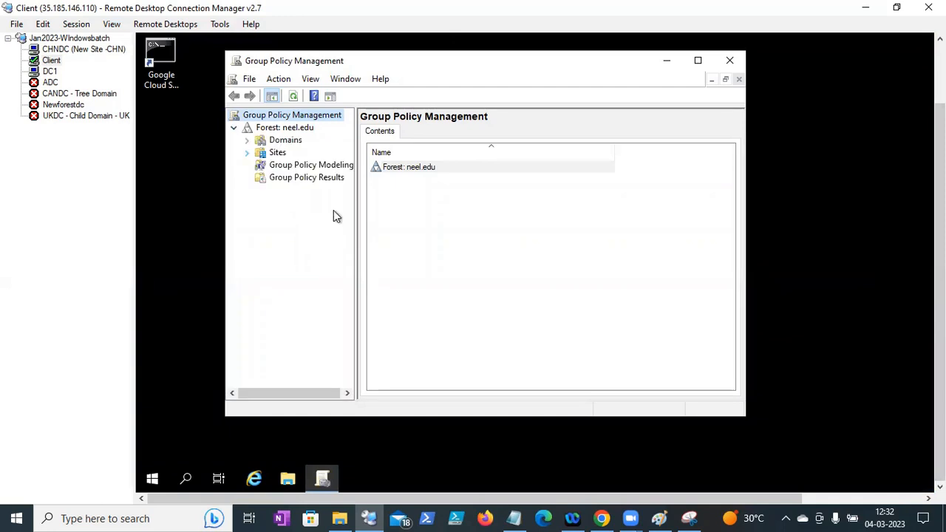
pyautogui.moveTo(356, 224); pyautogui.dragTo(475, 228)
pyautogui.click(249, 141)
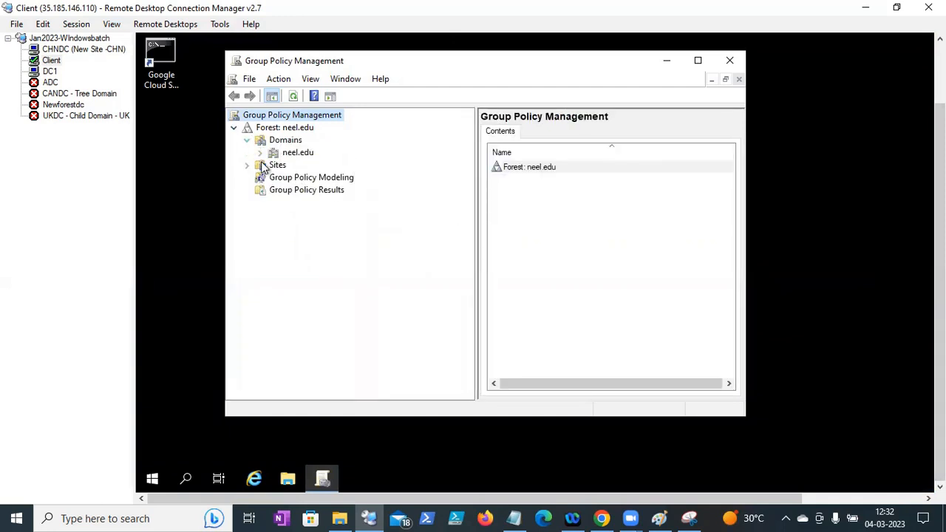
pyautogui.click(260, 153)
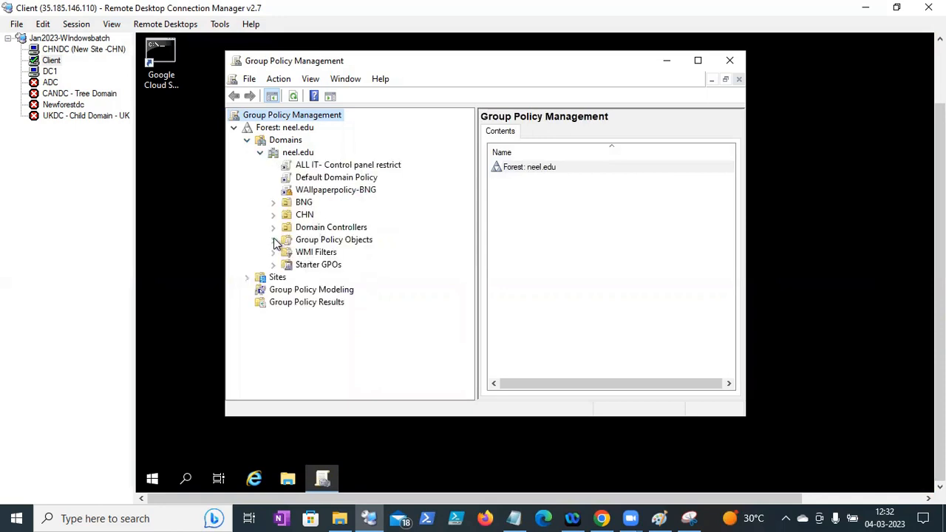
pyautogui.doubleClick(319, 246)
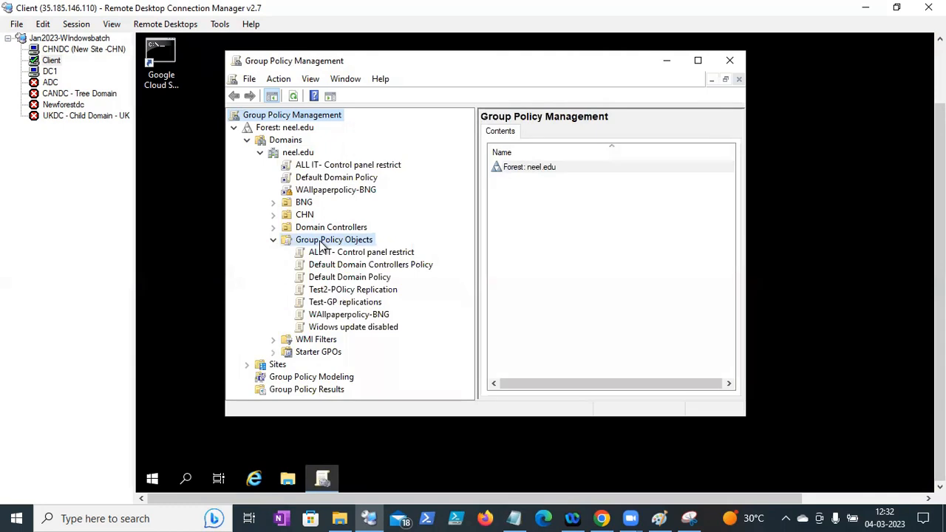
pyautogui.rightClick(321, 246)
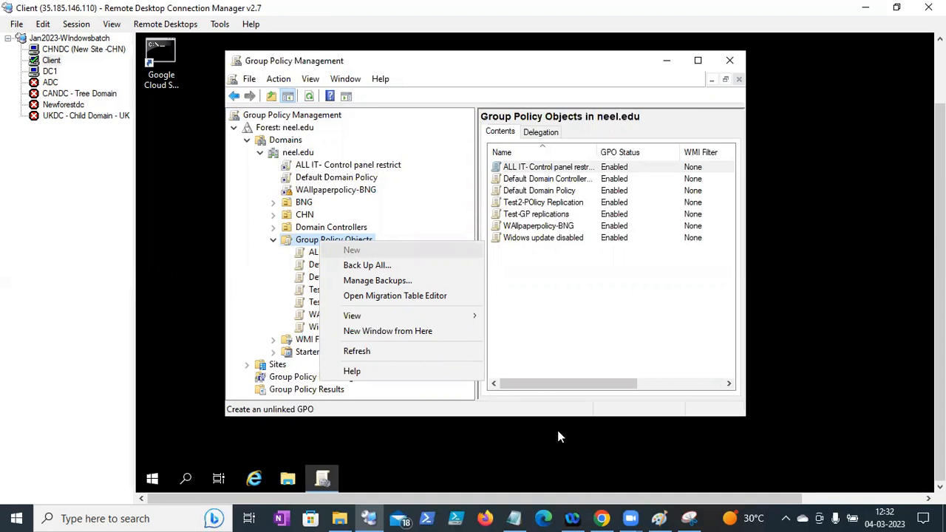
pyautogui.moveTo(605, 517)
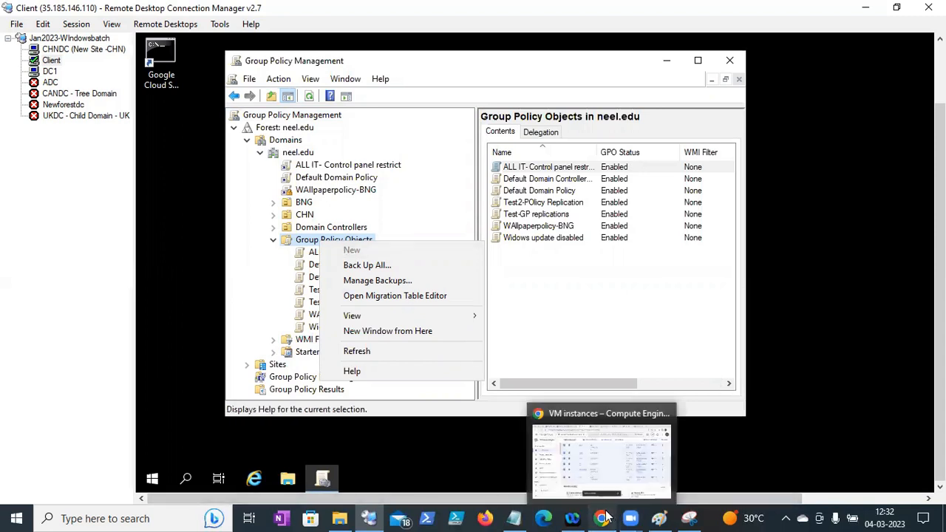
# - On DC1, review the BNG OU's GPO actions in Group Policy Management, then return to ADUC
pyautogui.click(50, 72)
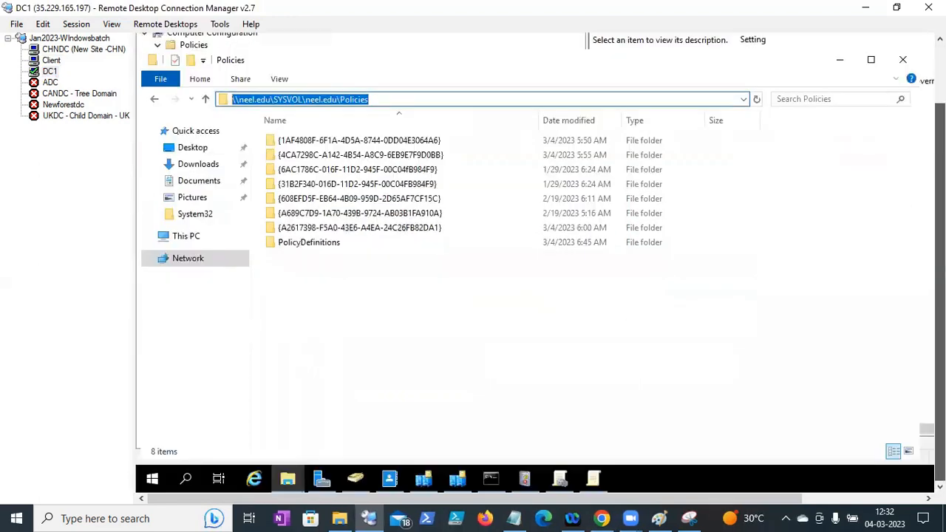
pyautogui.click(357, 478)
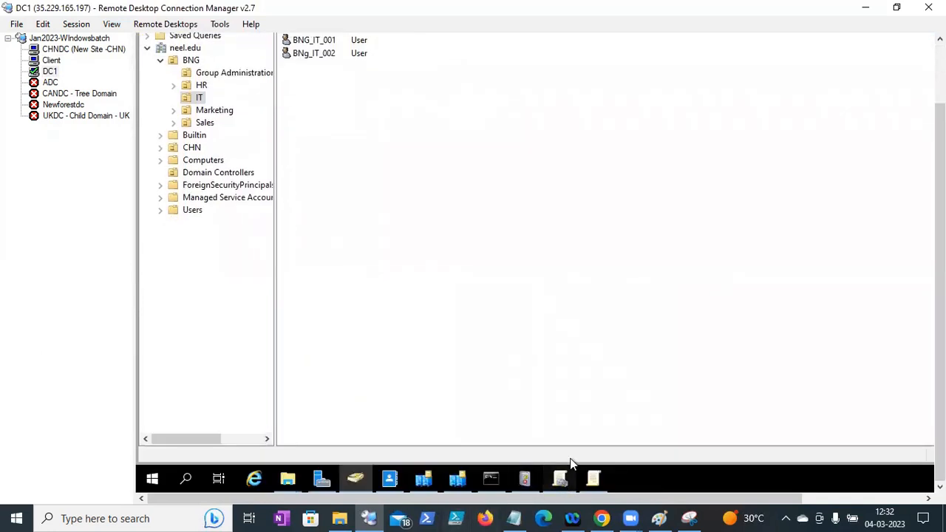
pyautogui.click(559, 479)
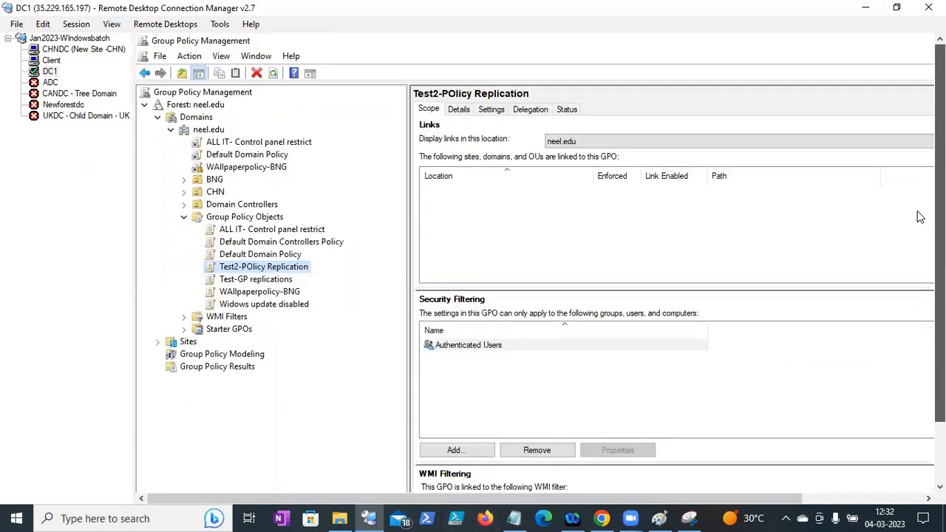
pyautogui.click(216, 181)
pyautogui.rightClick(217, 182)
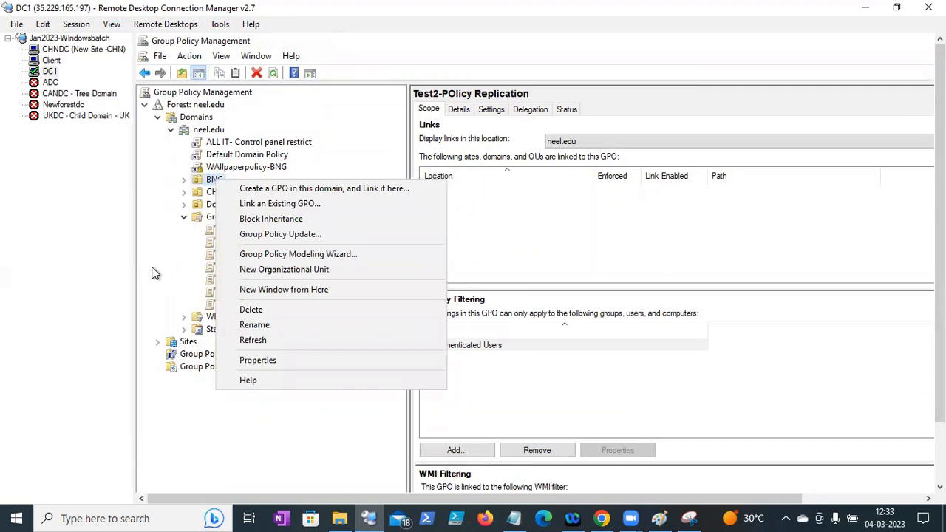
pyautogui.click(615, 362)
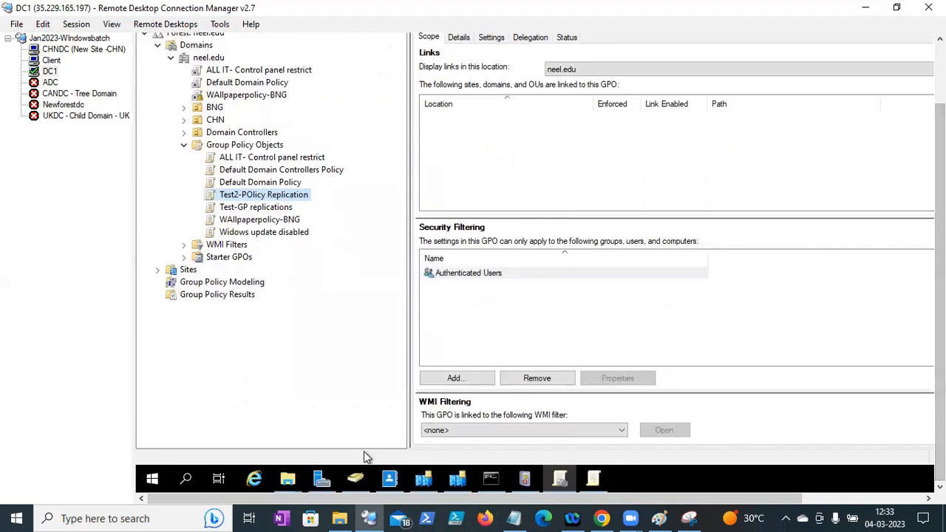
pyautogui.click(355, 479)
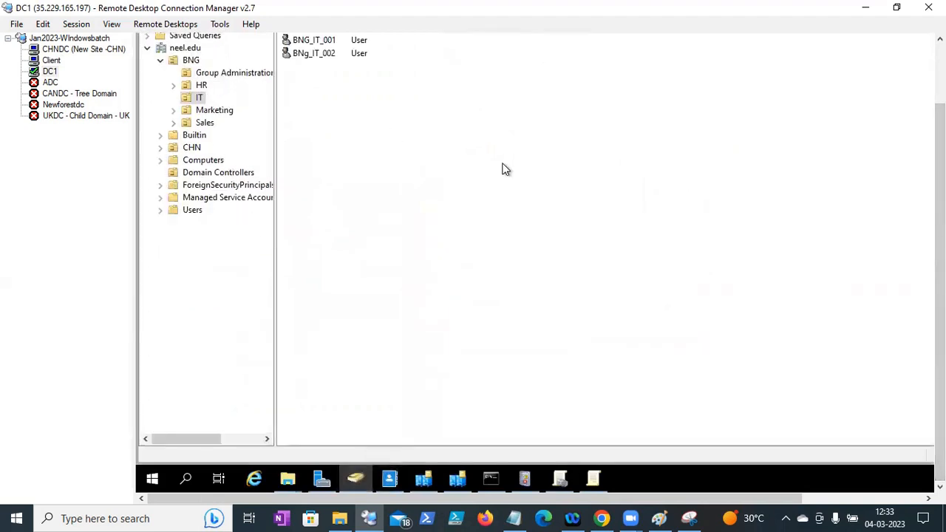
pyautogui.click(177, 120)
pyautogui.rightClick(177, 119)
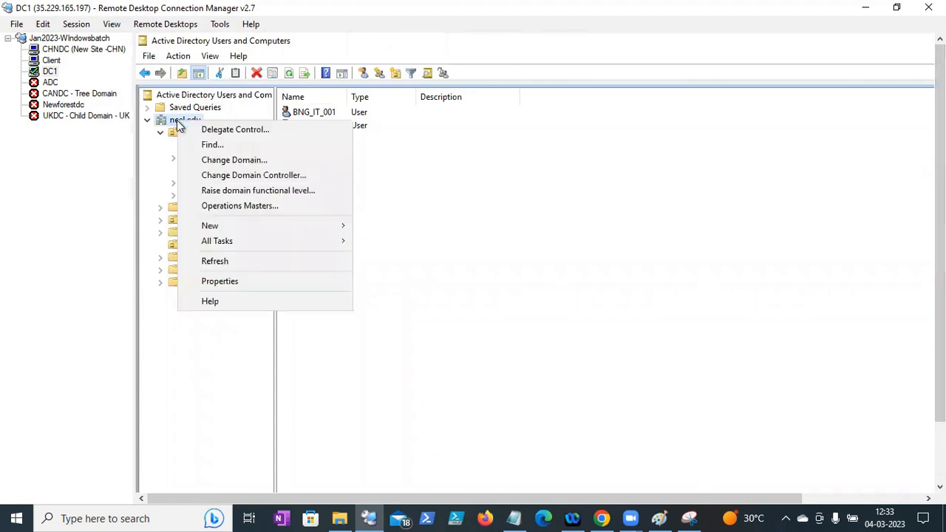
pyautogui.click(215, 134)
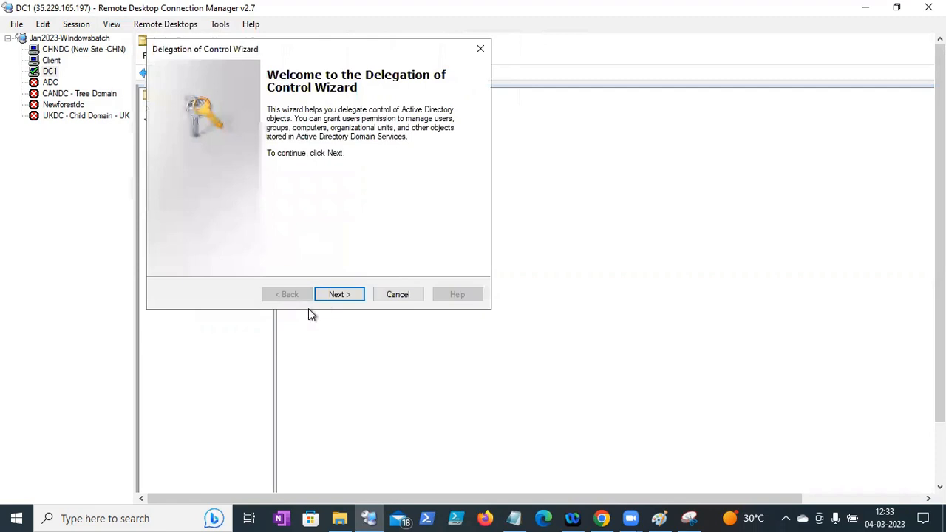
pyautogui.click(334, 294)
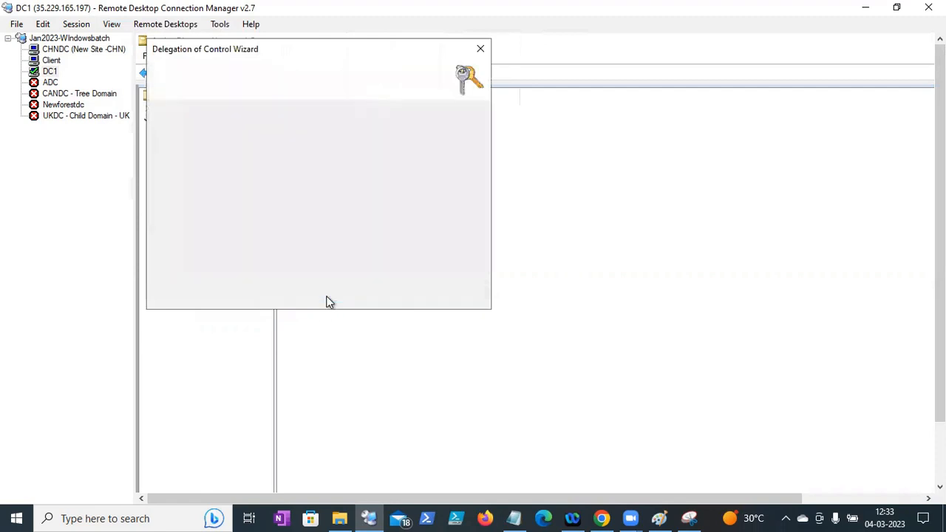
pyautogui.click(370, 229)
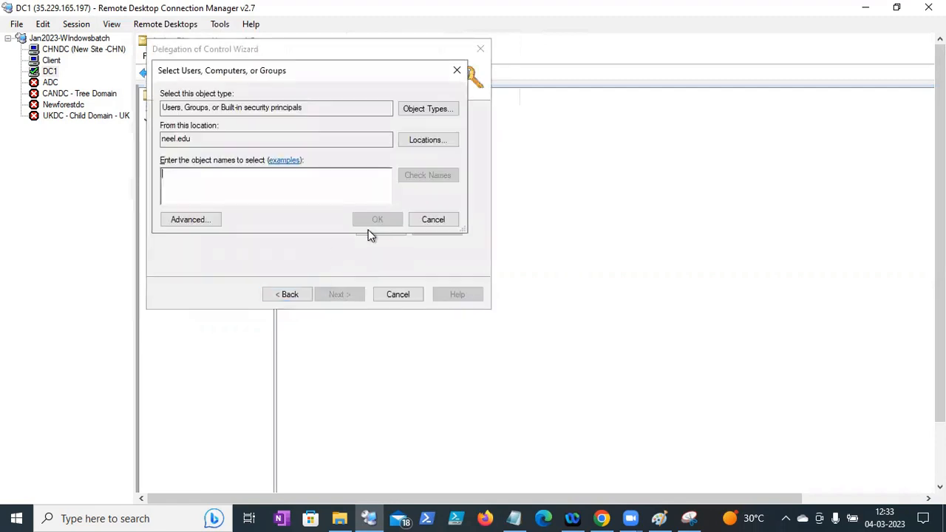
pyautogui.write('bng_it_001')
pyautogui.click(422, 176)
pyautogui.click(387, 221)
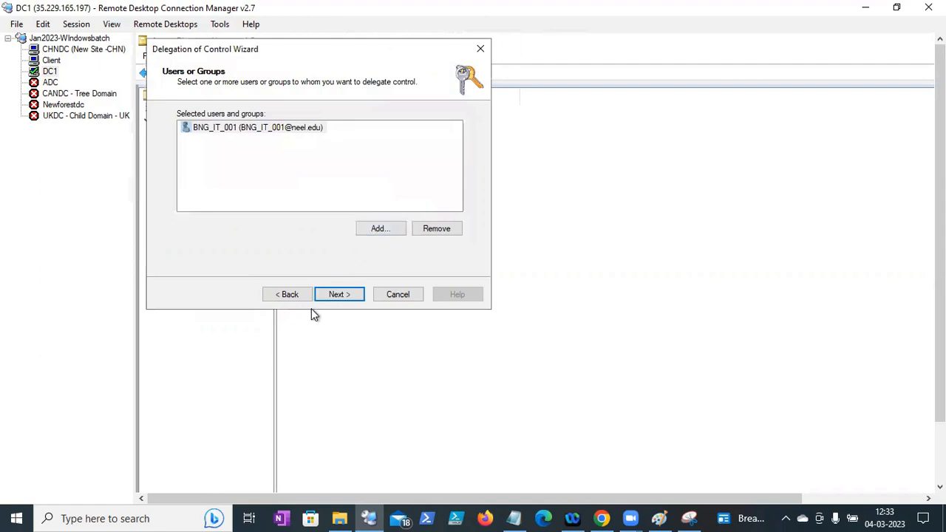
pyautogui.click(286, 294)
pyautogui.click(397, 294)
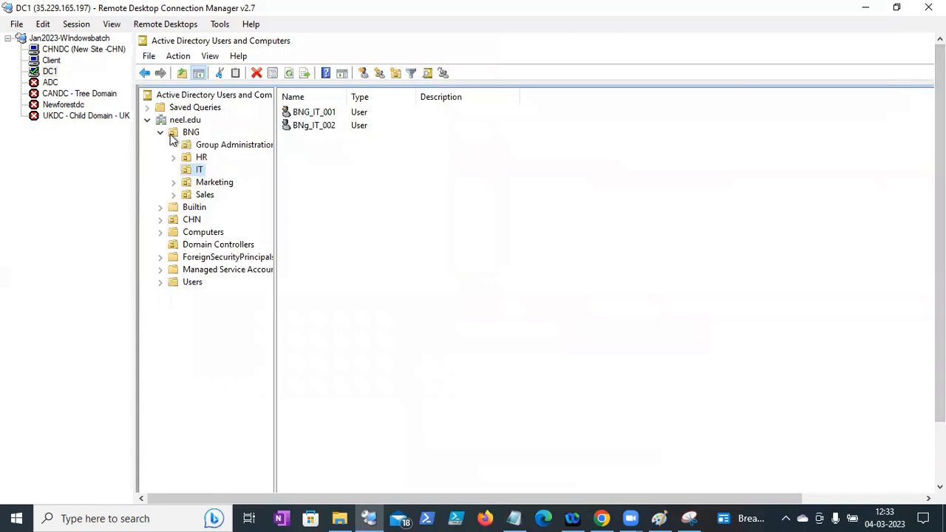
# - Start Delegate Control on the BNG OU and add the BNG IT user as the delegate
pyautogui.click(189, 133)
pyautogui.rightClick(187, 136)
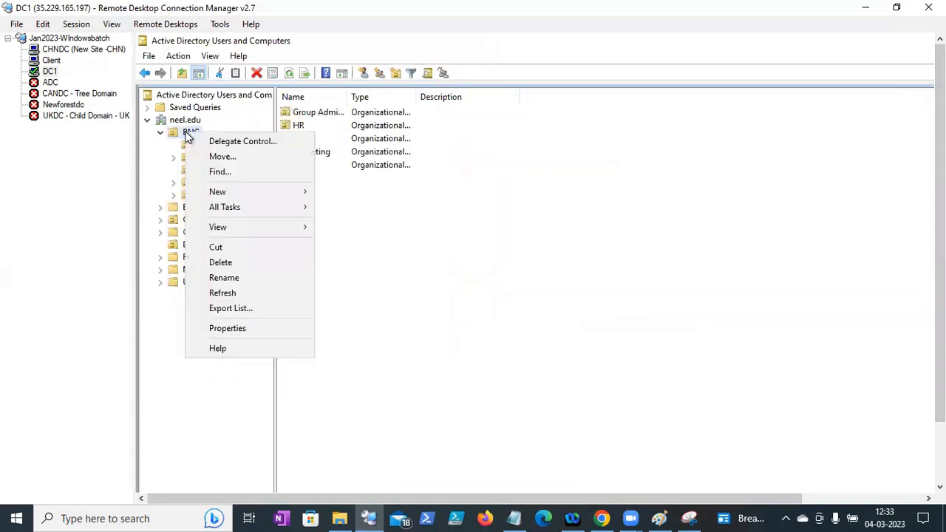
pyautogui.click(233, 145)
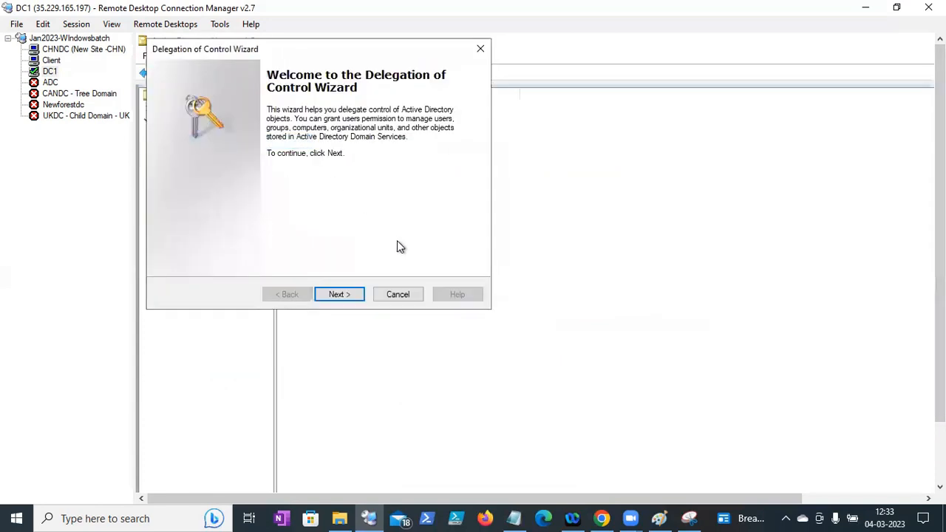
pyautogui.click(342, 294)
pyautogui.click(363, 224)
pyautogui.write('bng_it_001')
pyautogui.click(406, 179)
pyautogui.click(383, 220)
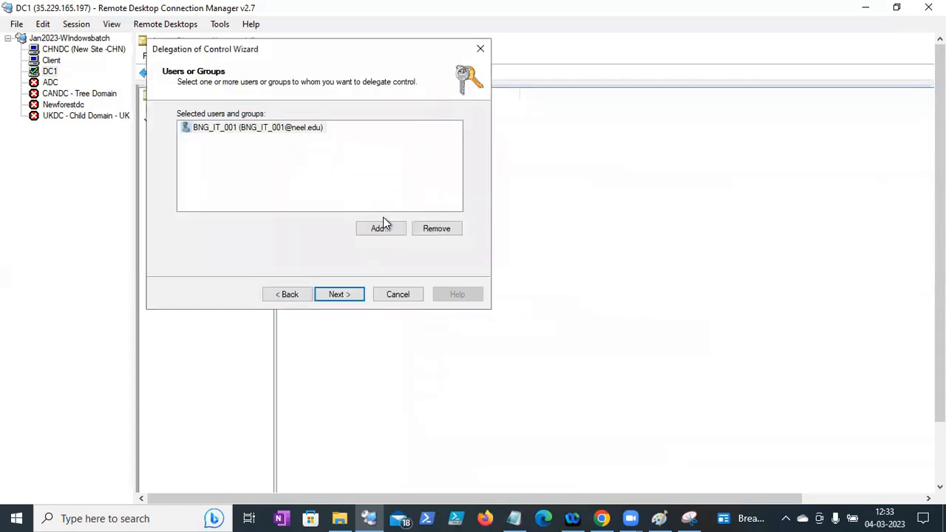
pyautogui.click(333, 292)
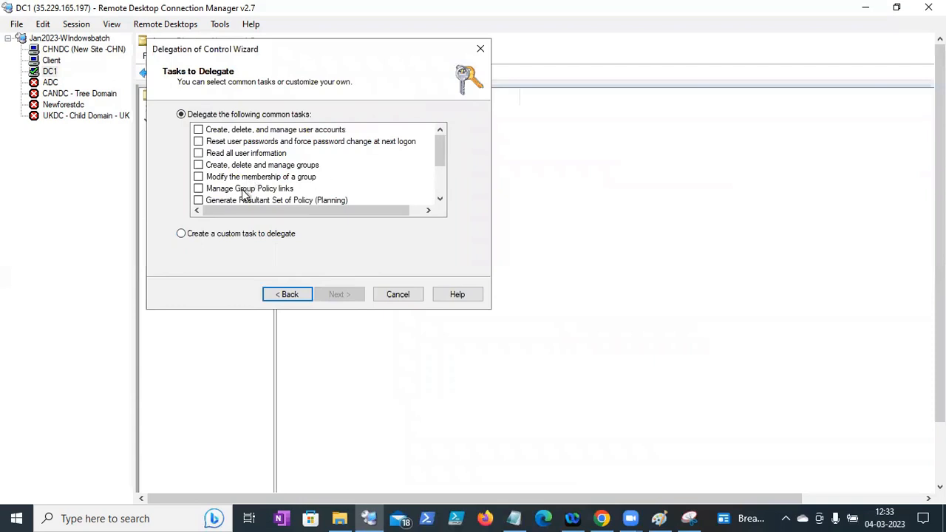
# - Delegate Manage Group Policy links plus RSoP planning and logging, then finish the wizard
pyautogui.click(199, 190)
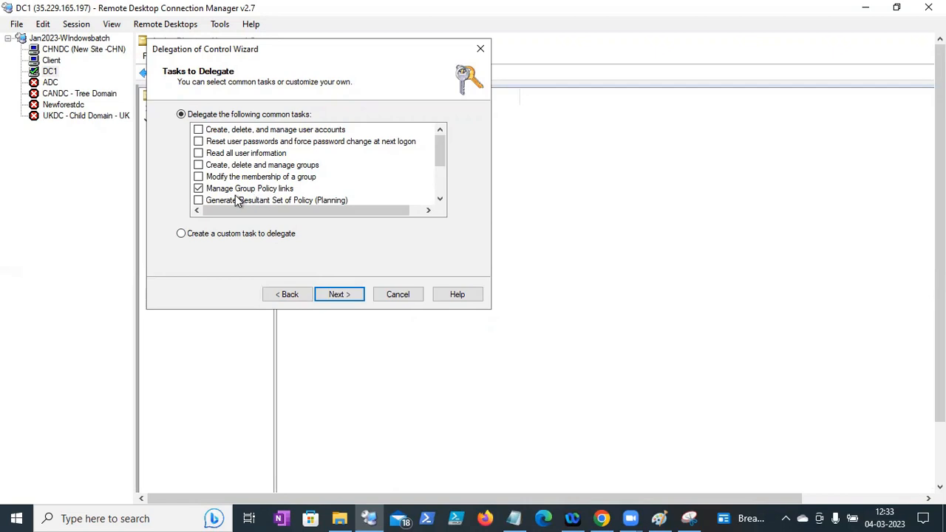
pyautogui.click(439, 198)
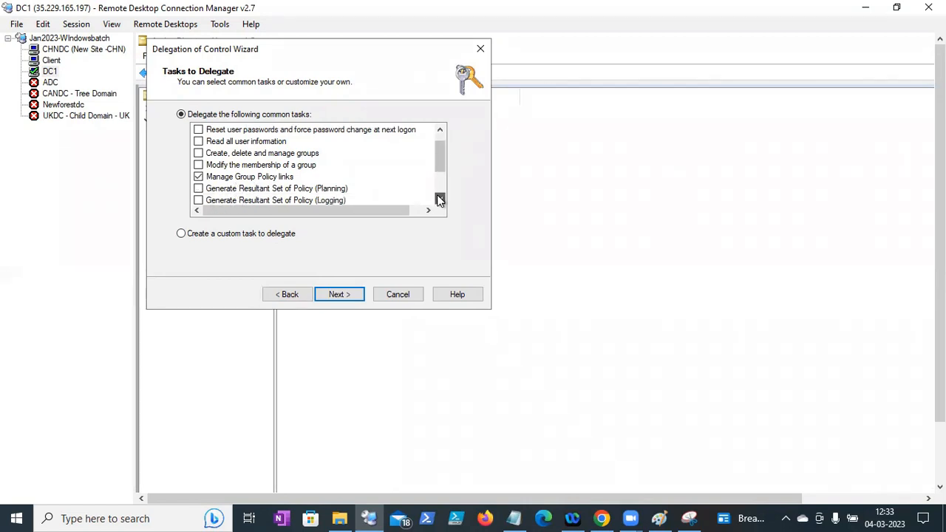
pyautogui.click(198, 189)
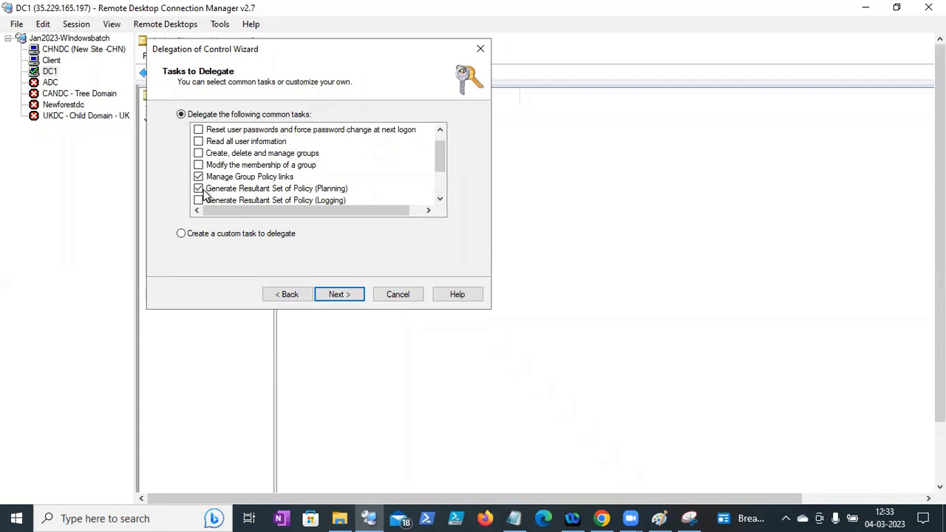
pyautogui.click(199, 201)
pyautogui.click(440, 199)
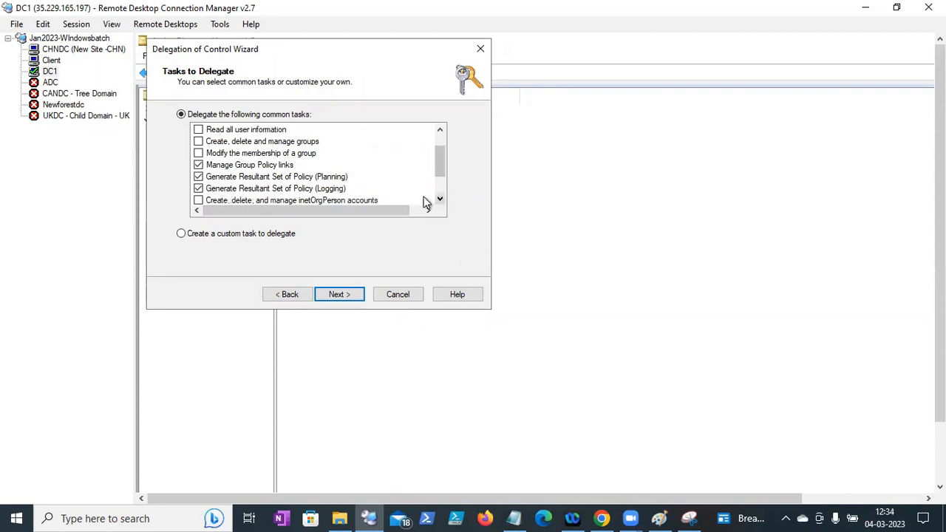
pyautogui.click(335, 293)
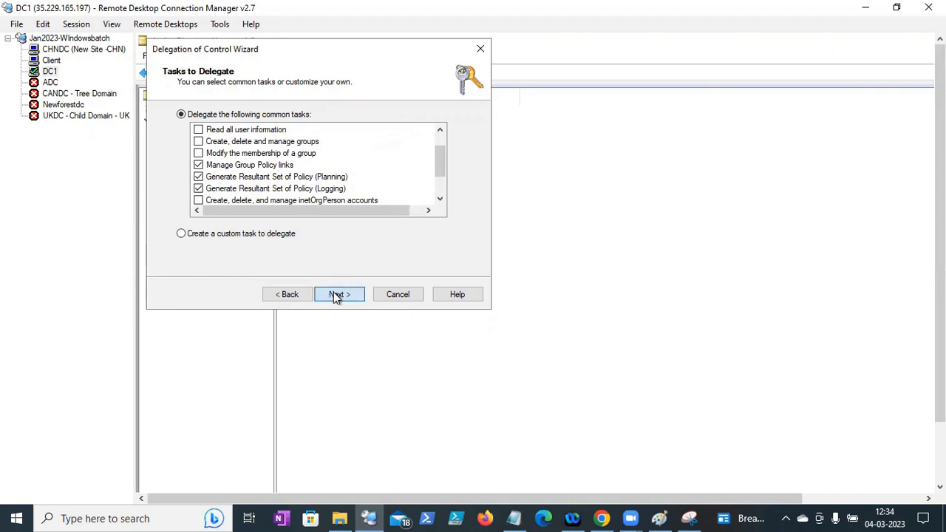
pyautogui.click(336, 294)
pyautogui.click(338, 294)
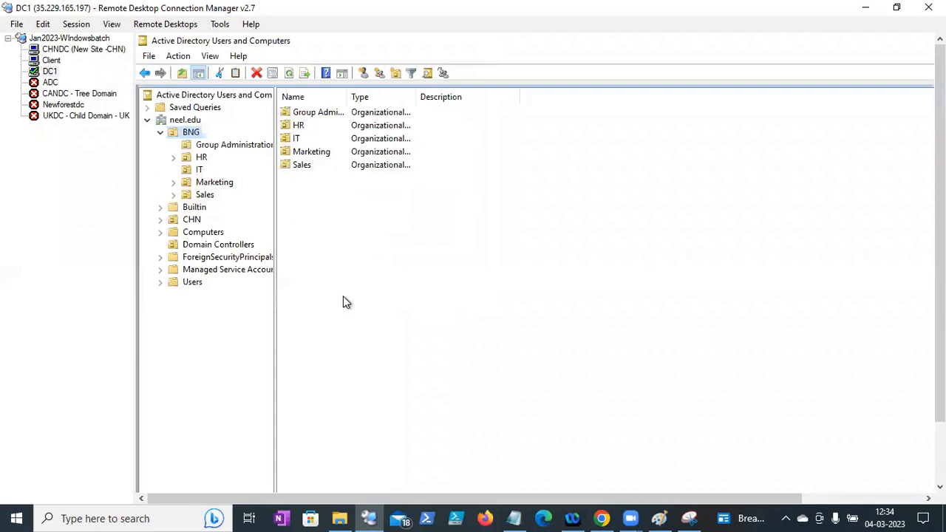
# - Switch to the Client session and check the Group Policy Objects folder's options
pyautogui.moveTo(940, 243); pyautogui.dragTo(940, 318)
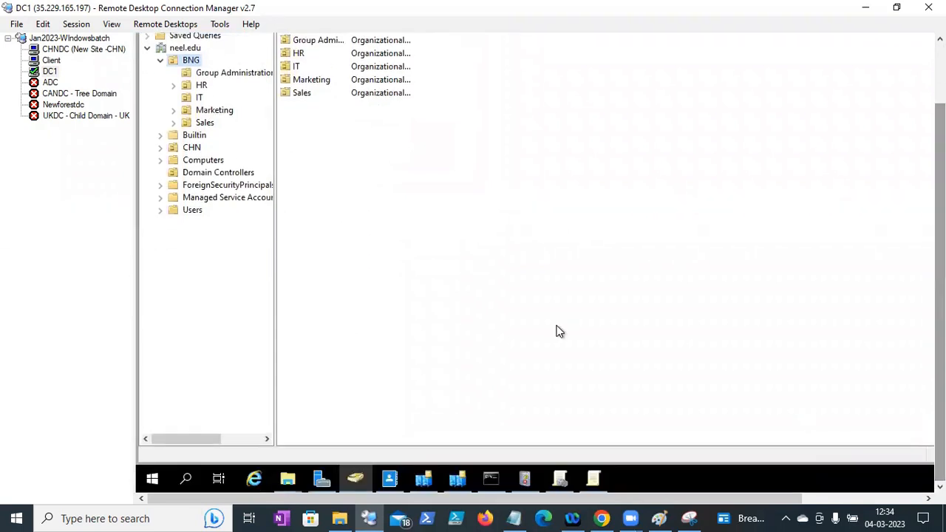
pyautogui.click(50, 60)
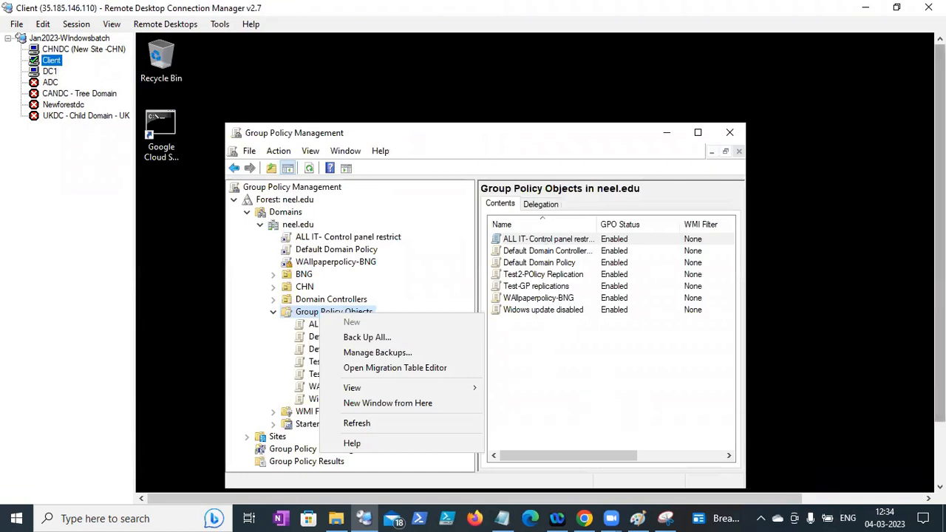
pyautogui.moveTo(939, 255); pyautogui.dragTo(939, 322)
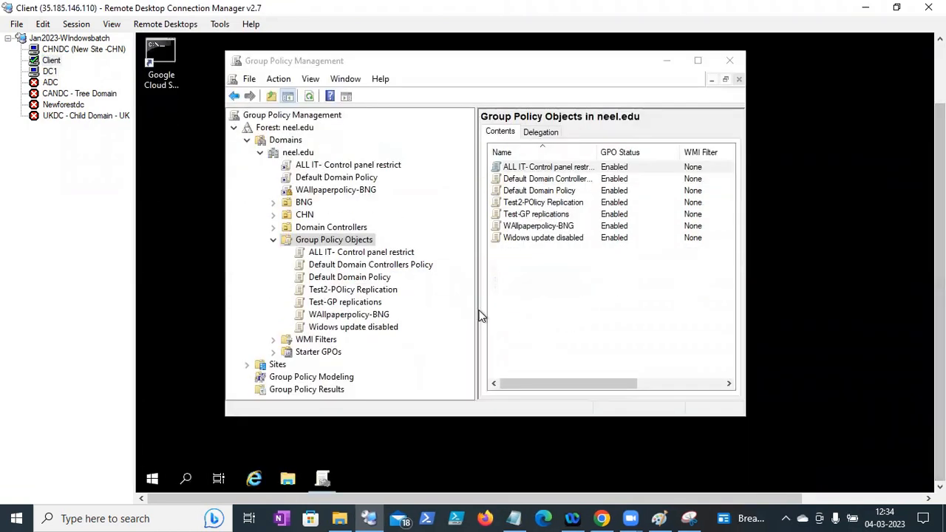
pyautogui.rightClick(343, 240)
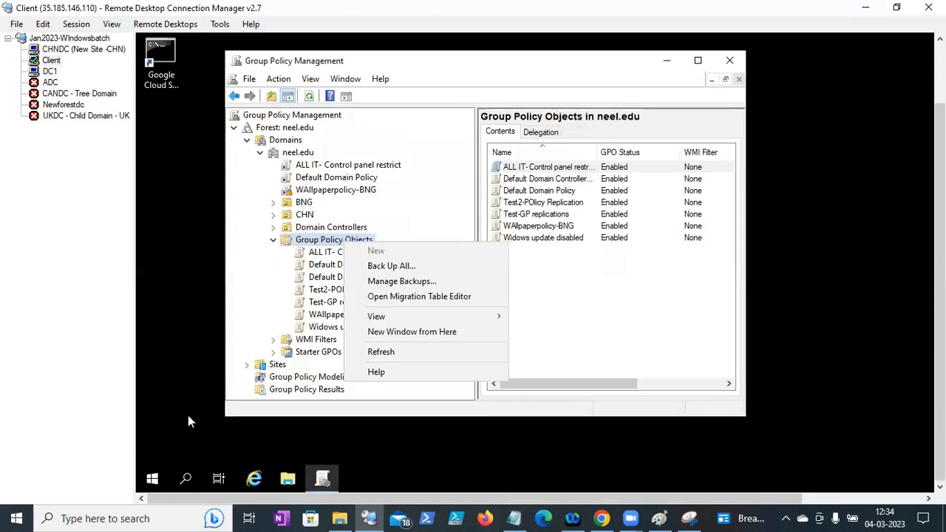
# - Run logoff from Client's Run box to sign out
pyautogui.rightClick(153, 479)
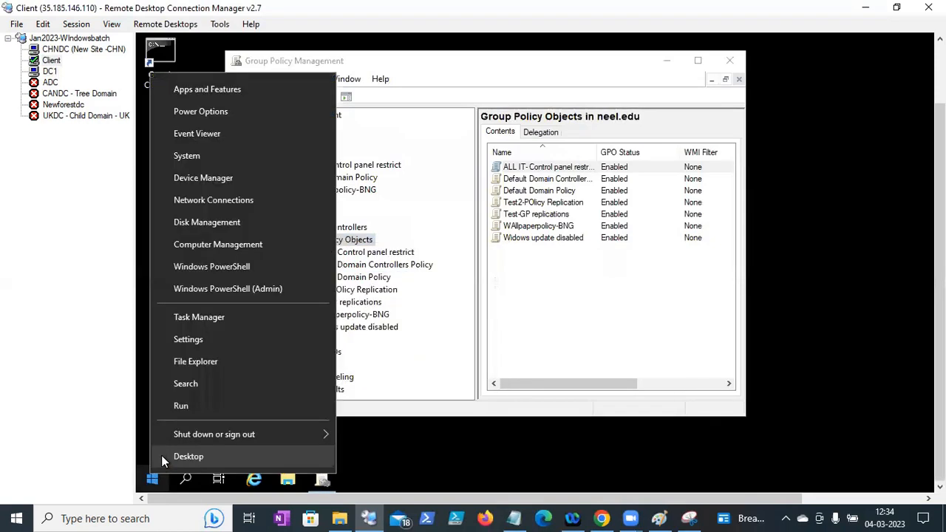
pyautogui.click(186, 407)
pyautogui.write('logo')
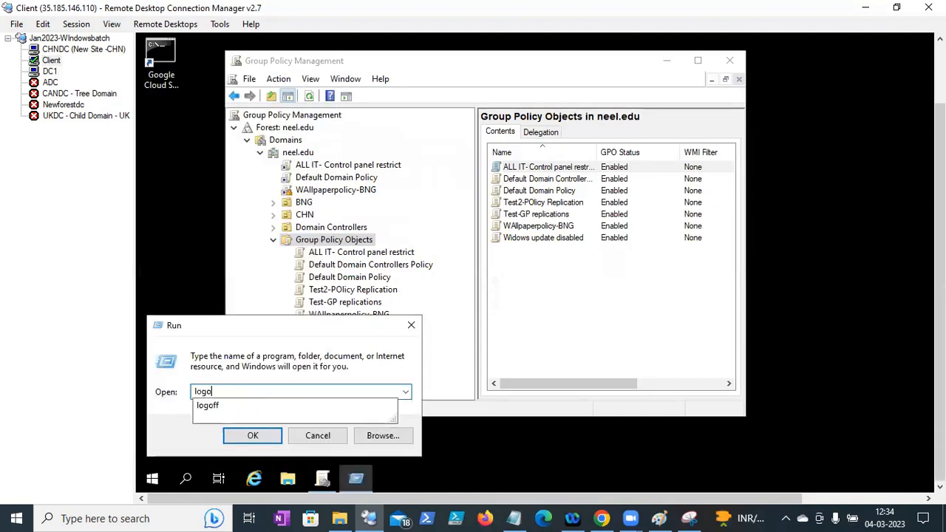
pyautogui.write('ff')
pyautogui.press('Return')
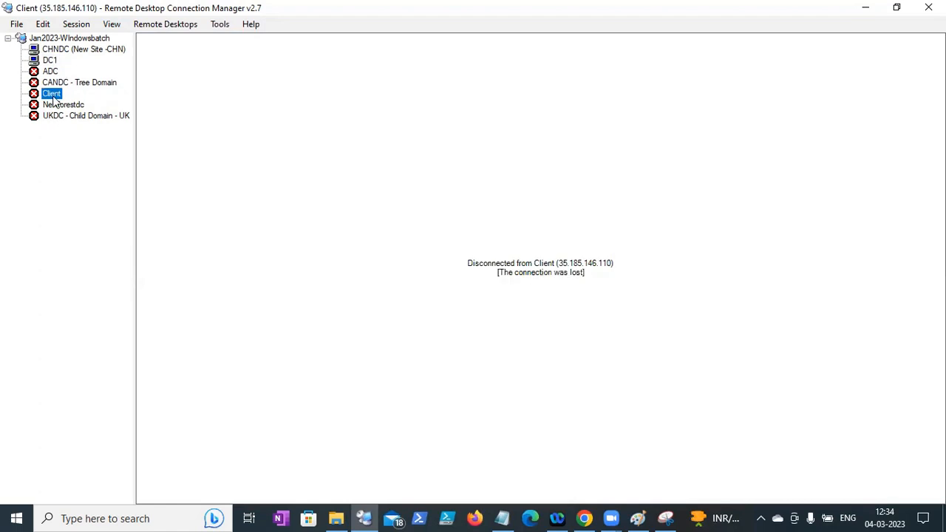
# - Reconnect to Client with the BNG IT user's name and password, accepting the certificate warning
pyautogui.rightClick(54, 98)
pyautogui.click(85, 103)
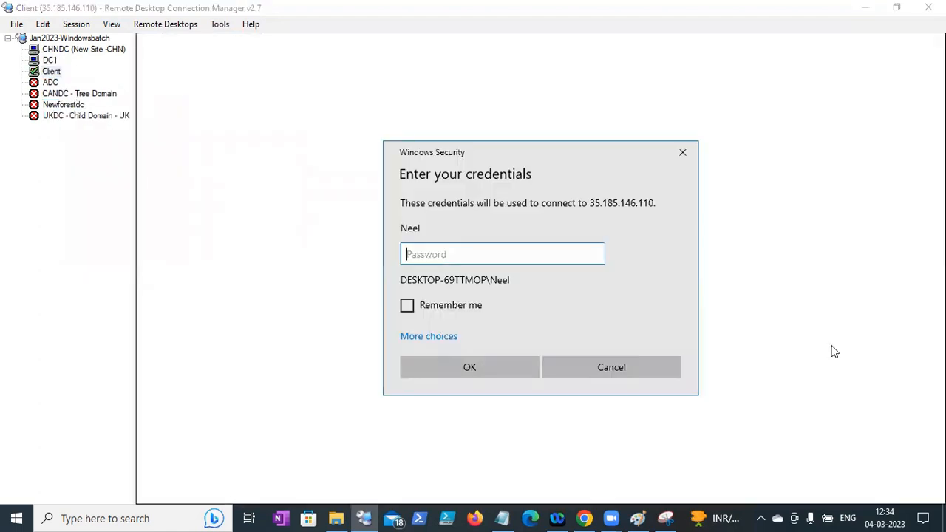
pyautogui.click(444, 342)
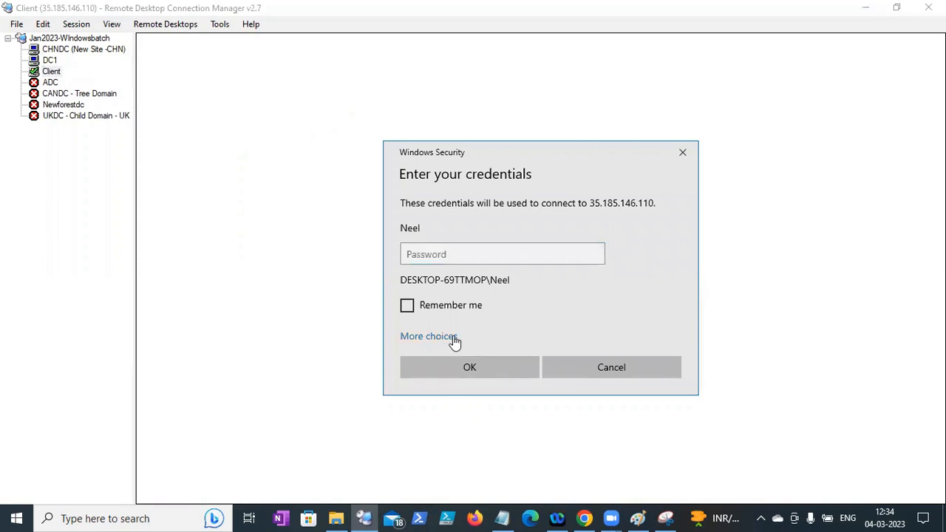
pyautogui.click(465, 436)
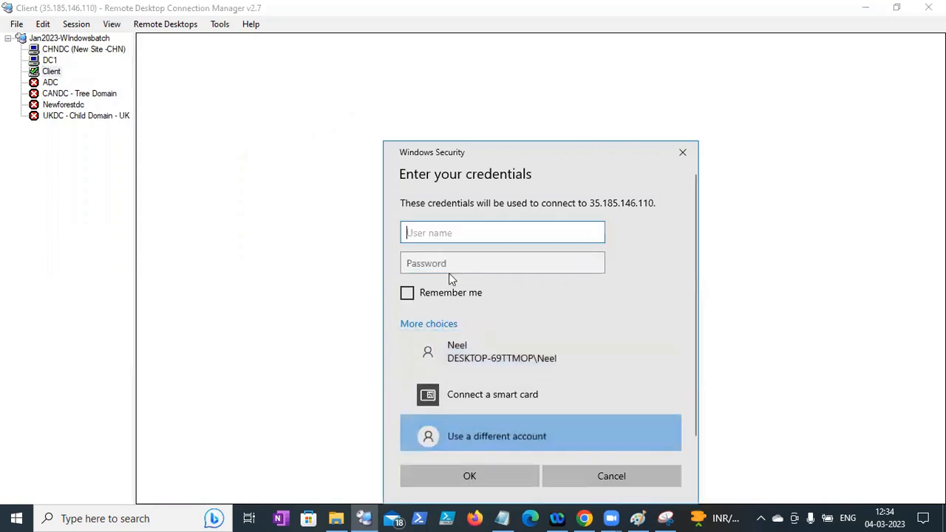
pyautogui.write('bn')
pyautogui.press('BackSpace')
pyautogui.press('BackSpace')
pyautogui.write('neel\\eng_it')
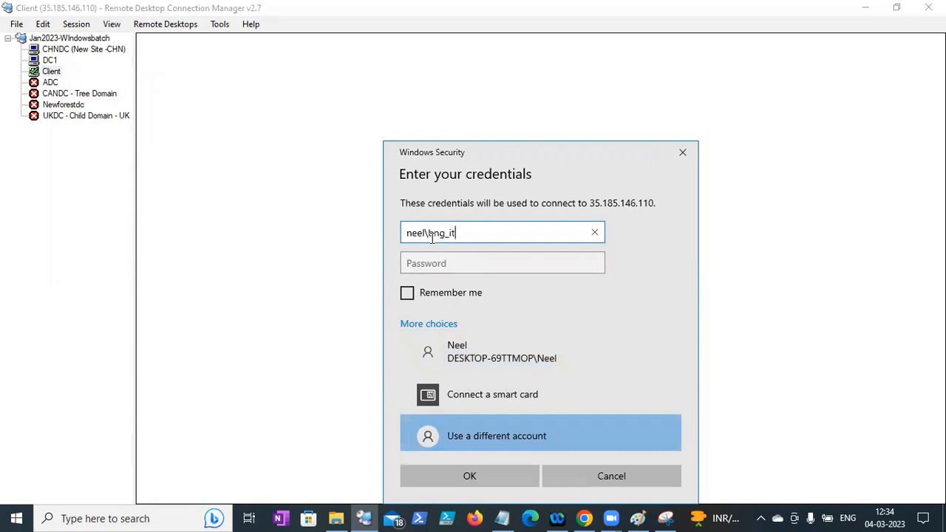
pyautogui.press('Tab')
pyautogui.write('••')
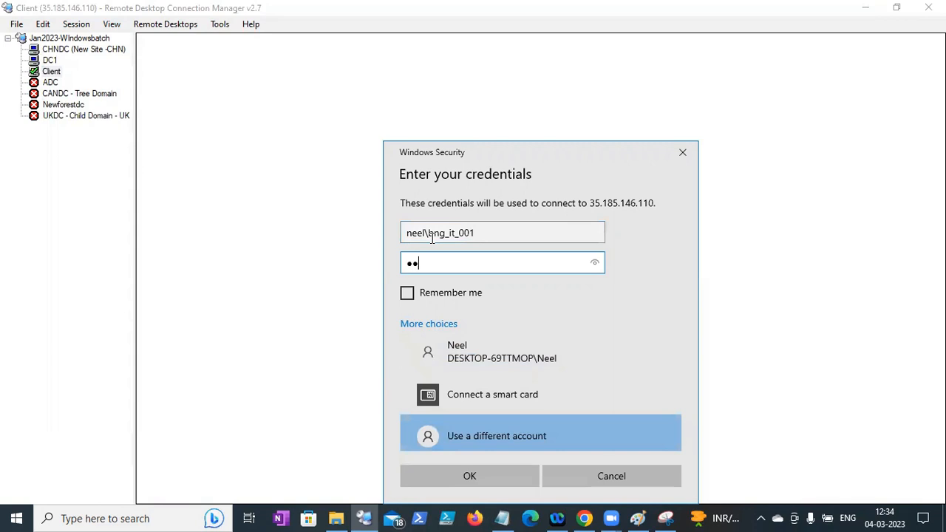
pyautogui.press('Return')
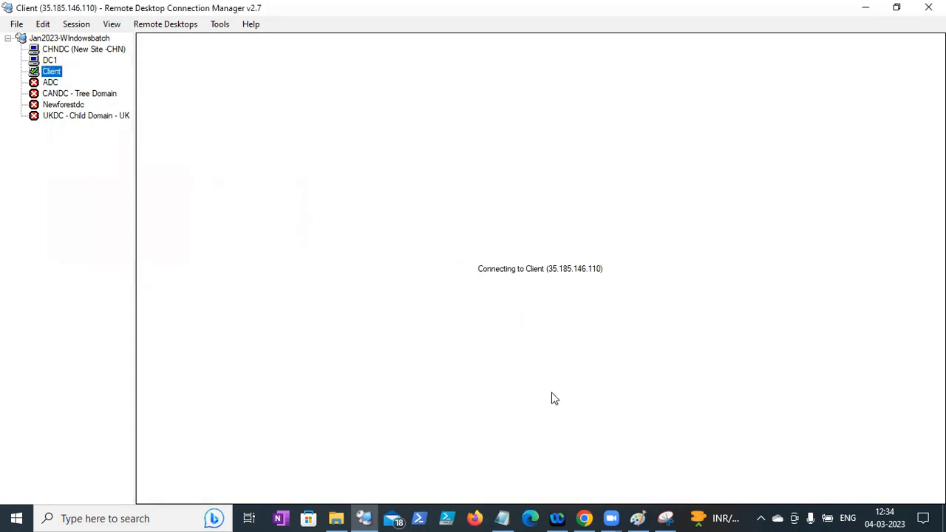
pyautogui.click(581, 392)
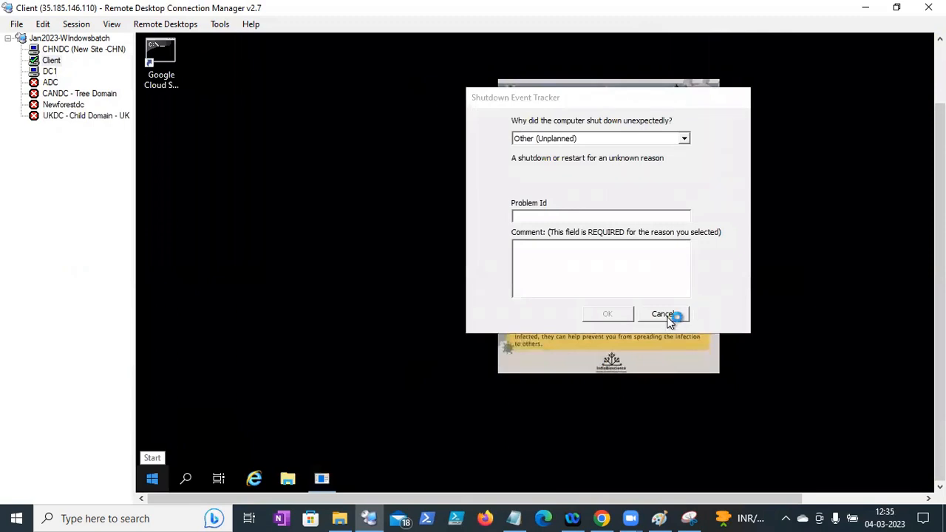
# - Cancel the Shutdown Event Tracker and run gpmc.msc from the Client's Run box
pyautogui.click(668, 317)
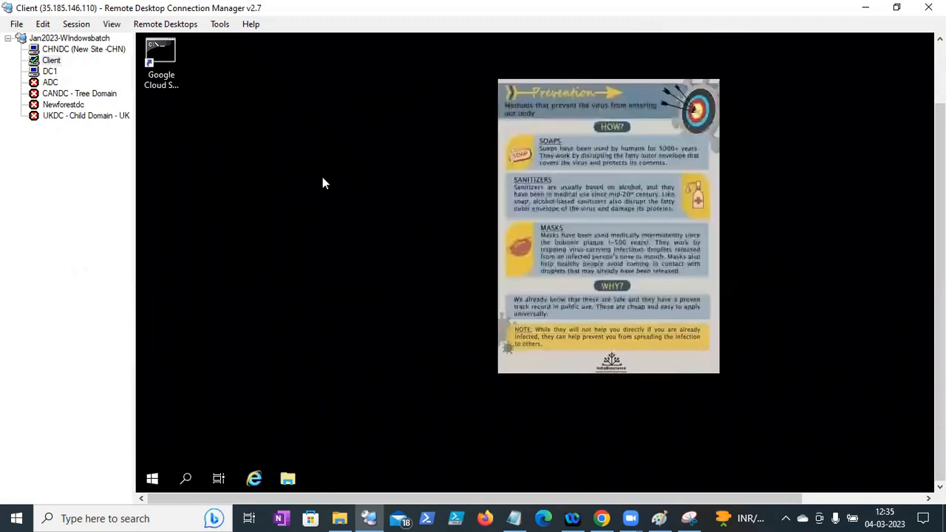
pyautogui.rightClick(150, 478)
pyautogui.rightClick(151, 477)
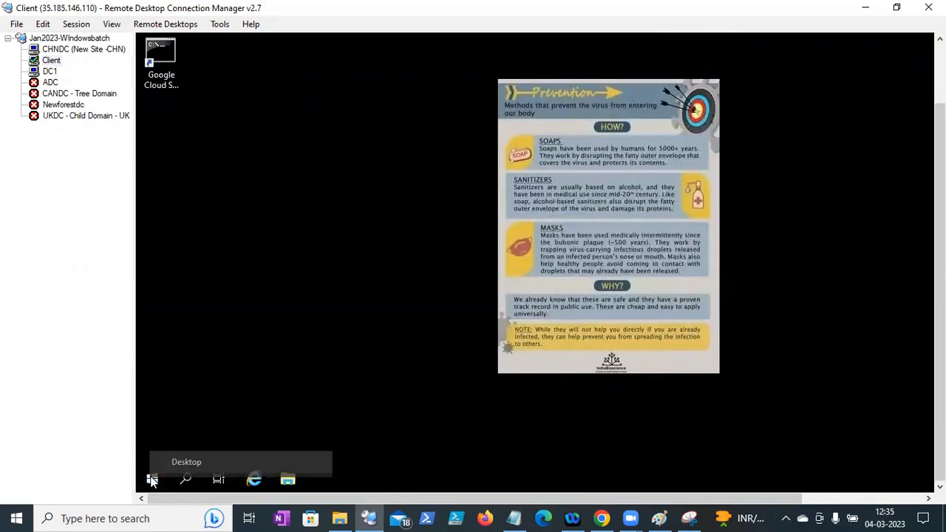
pyautogui.rightClick(151, 478)
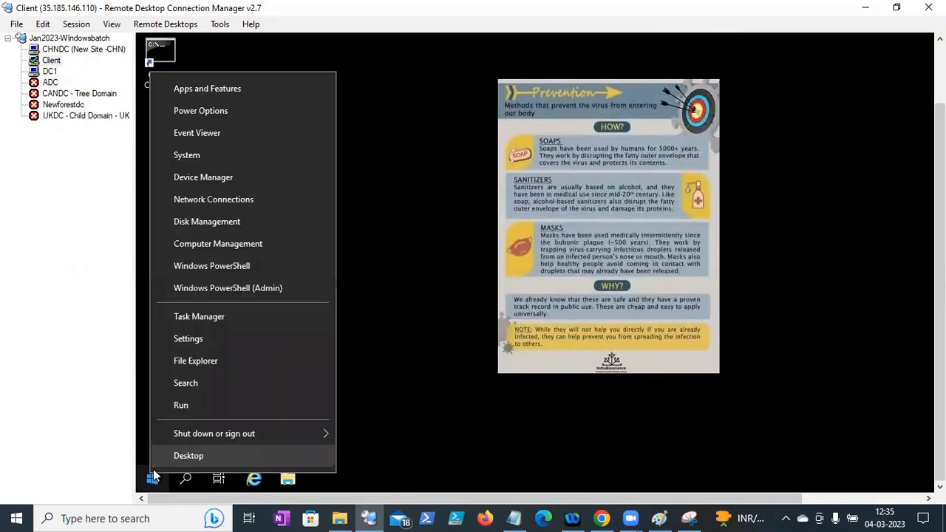
pyautogui.click(202, 405)
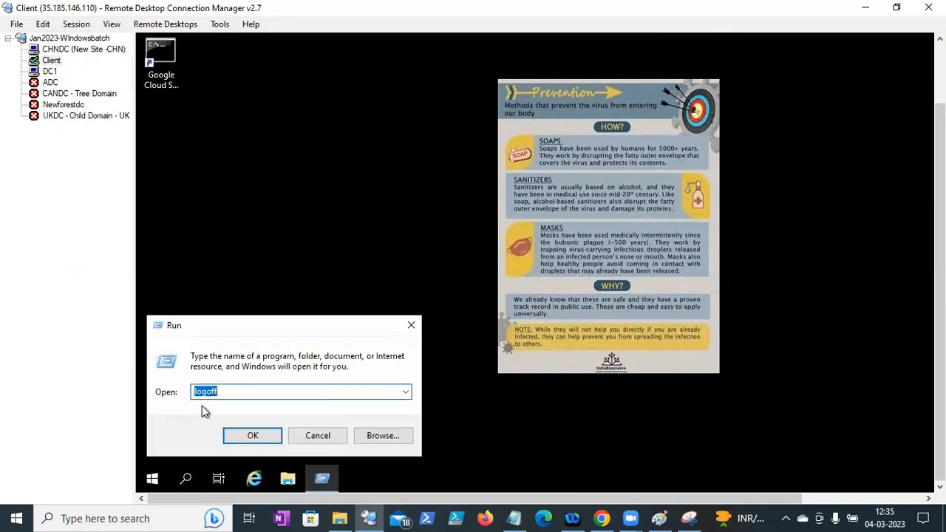
pyautogui.write('gpmc.msc')
pyautogui.press('Return')
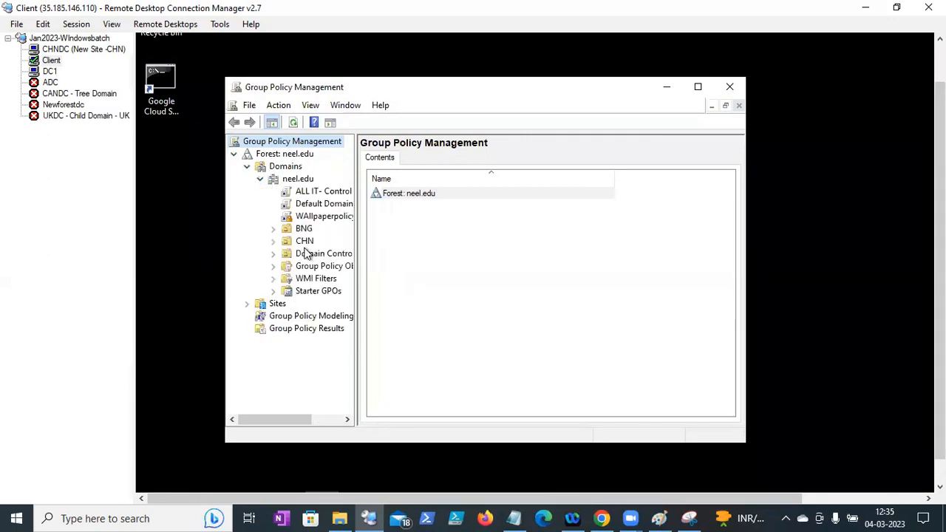
# - Widen the console tree and inspect the BNG OU's available actions
pyautogui.click(273, 228)
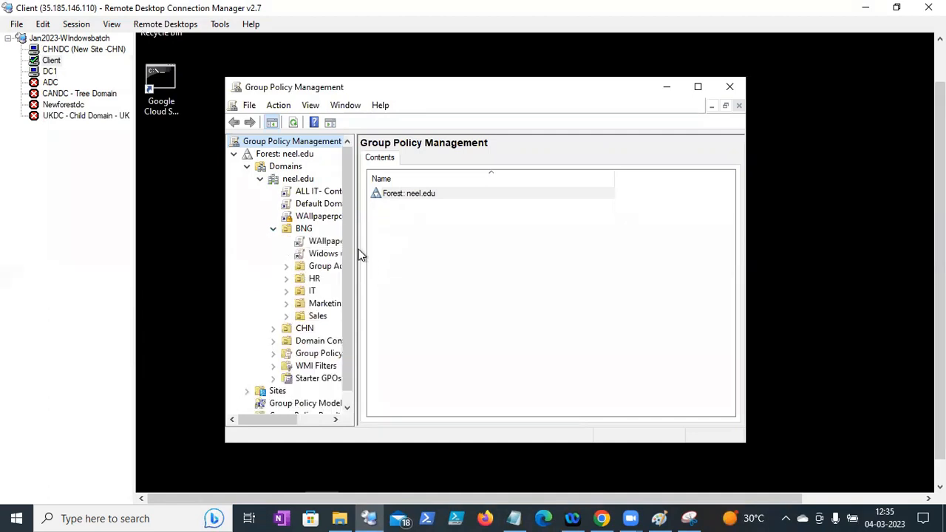
pyautogui.moveTo(355, 250); pyautogui.dragTo(551, 244)
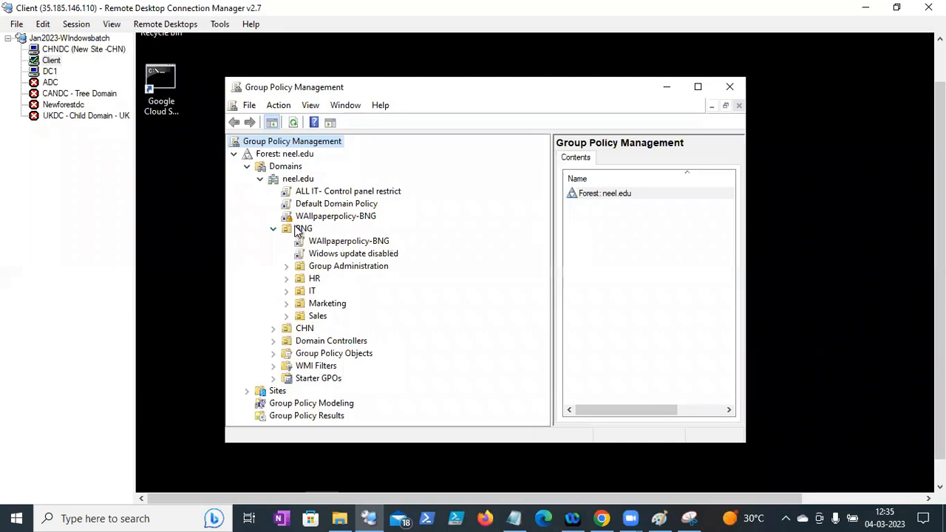
pyautogui.click(301, 229)
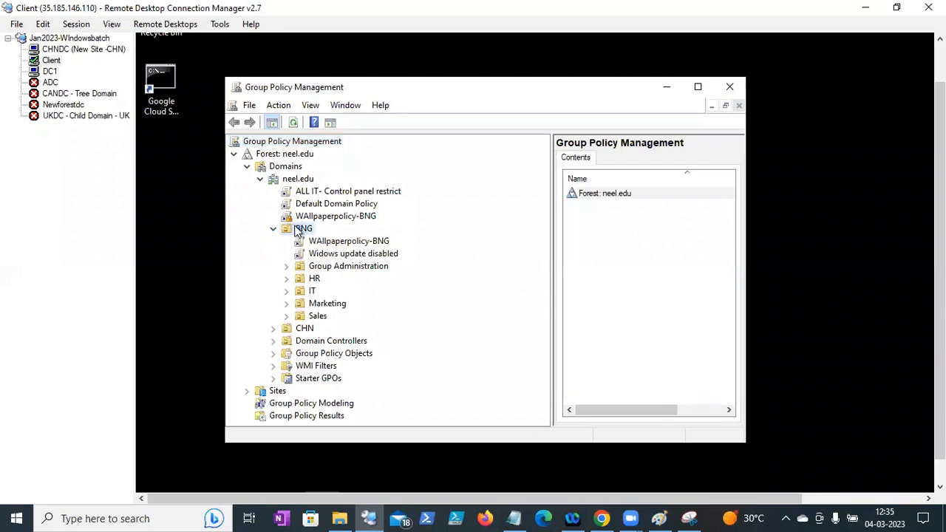
pyautogui.rightClick(297, 231)
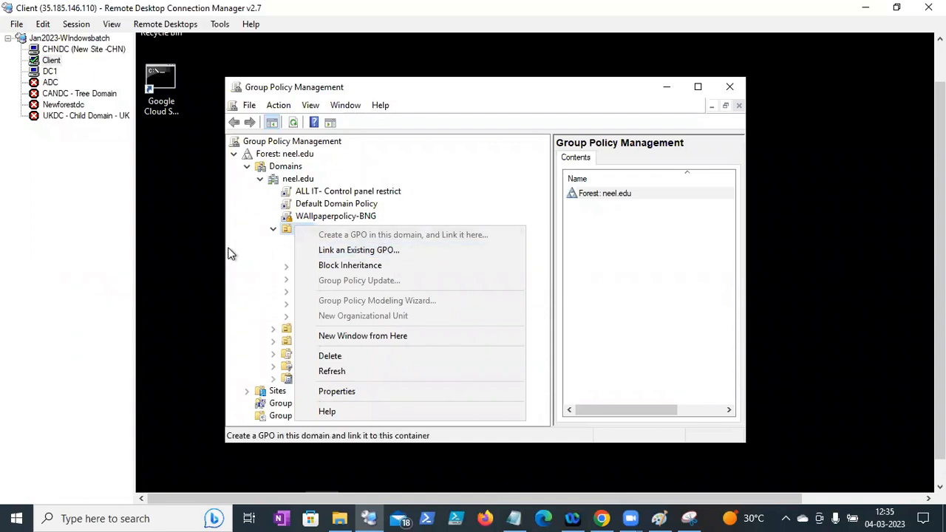
pyautogui.click(253, 248)
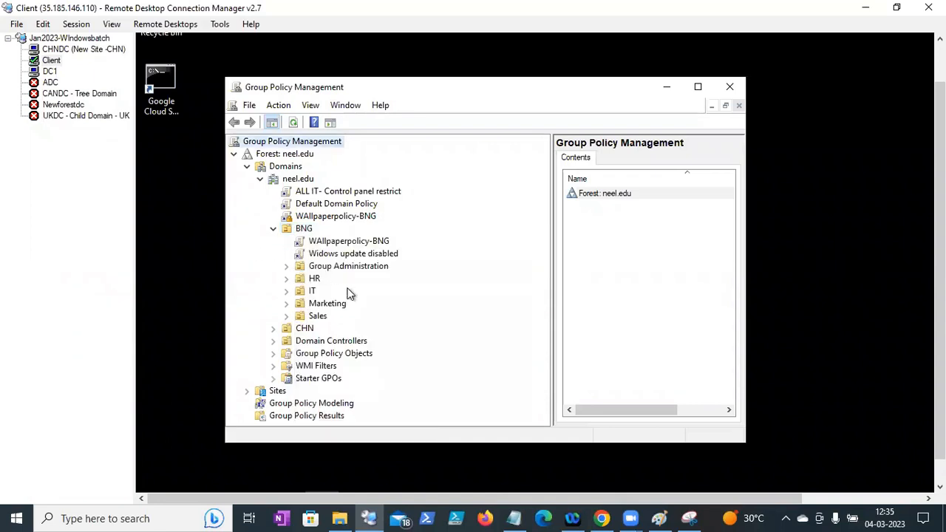
# - Compare the Group Policy Objects and neel.edu domain actions against BNG's link options
pyautogui.click(273, 355)
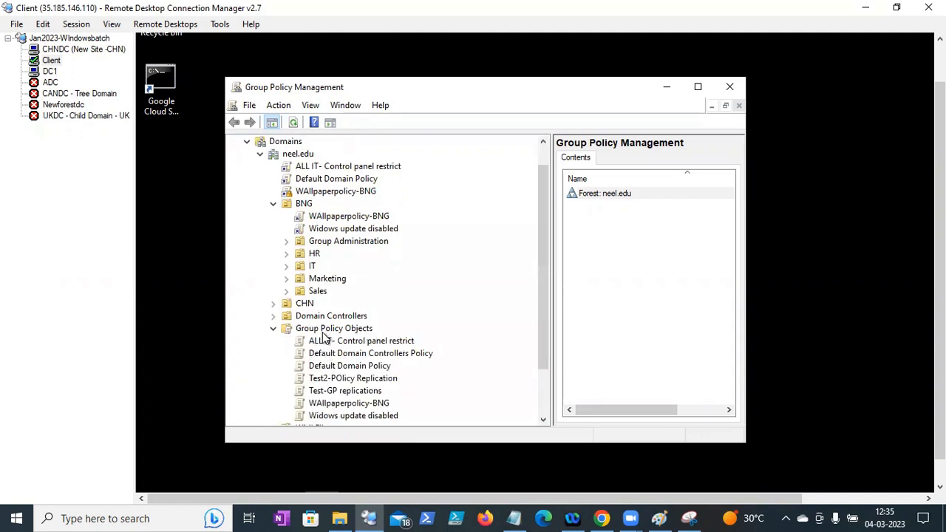
pyautogui.rightClick(323, 334)
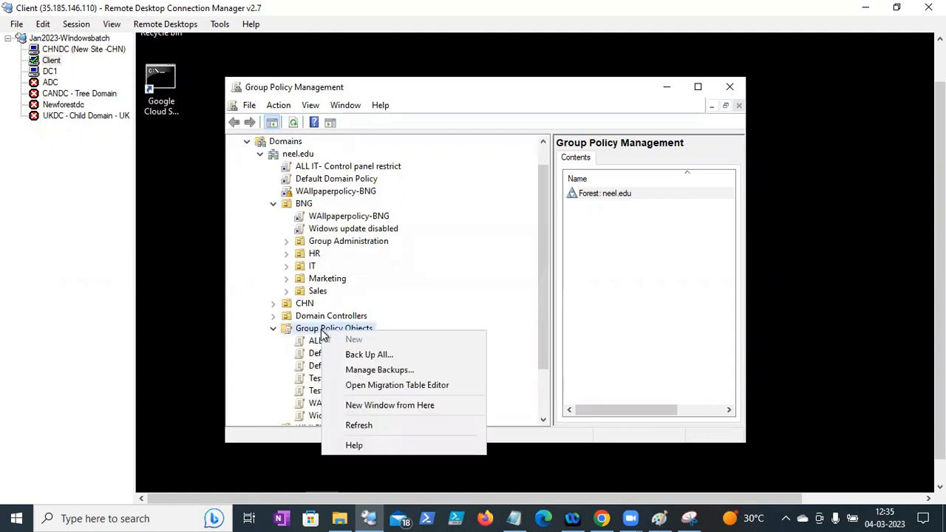
pyautogui.click(478, 260)
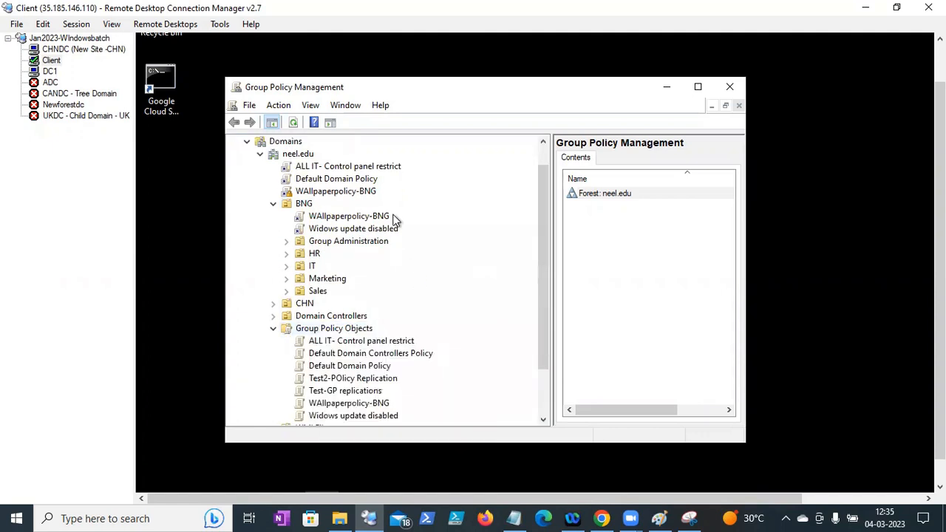
pyautogui.click(302, 157)
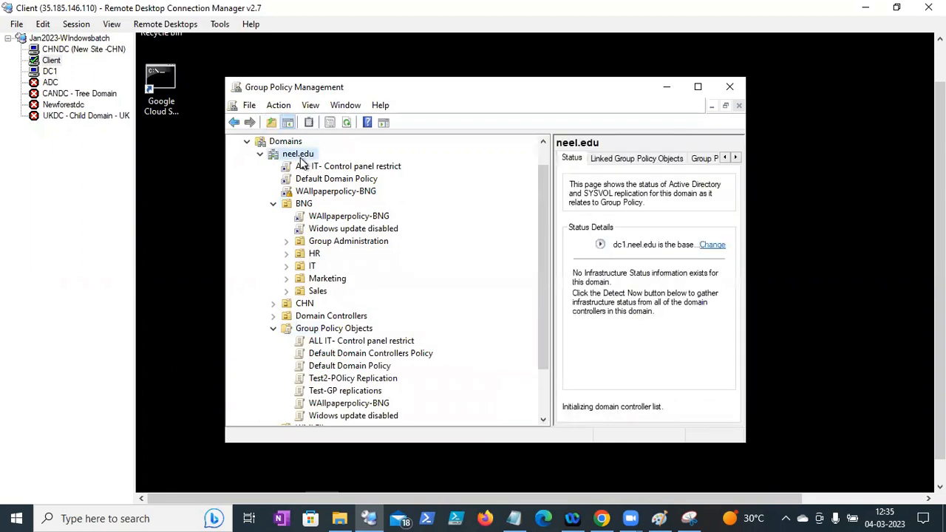
pyautogui.rightClick(301, 162)
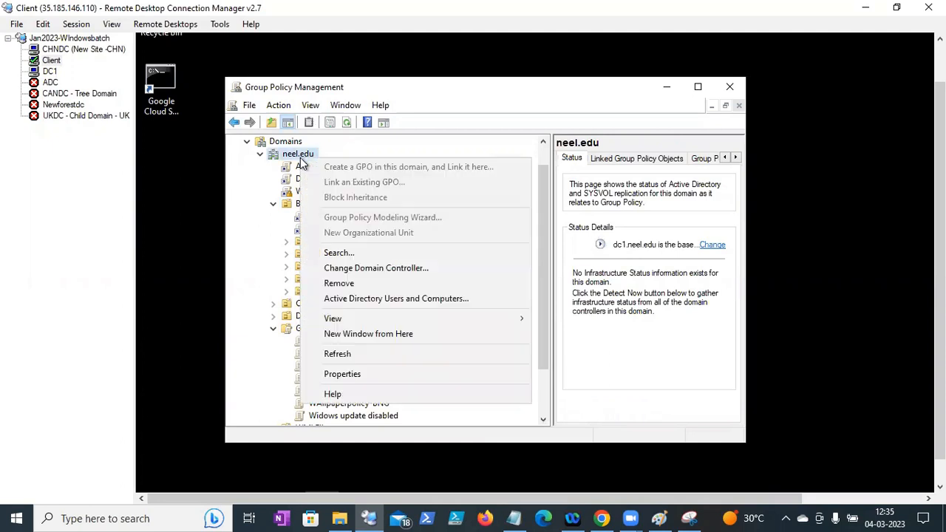
pyautogui.click(230, 306)
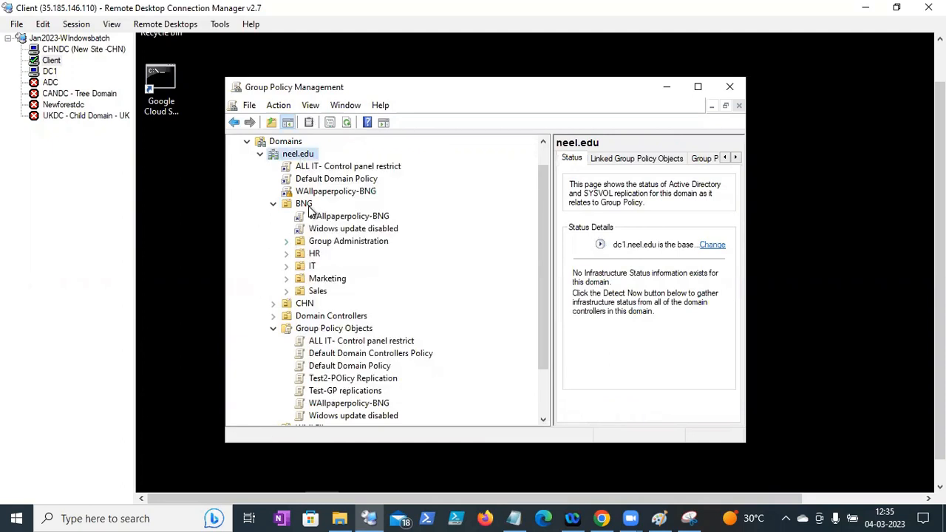
pyautogui.click(306, 205)
pyautogui.rightClick(308, 207)
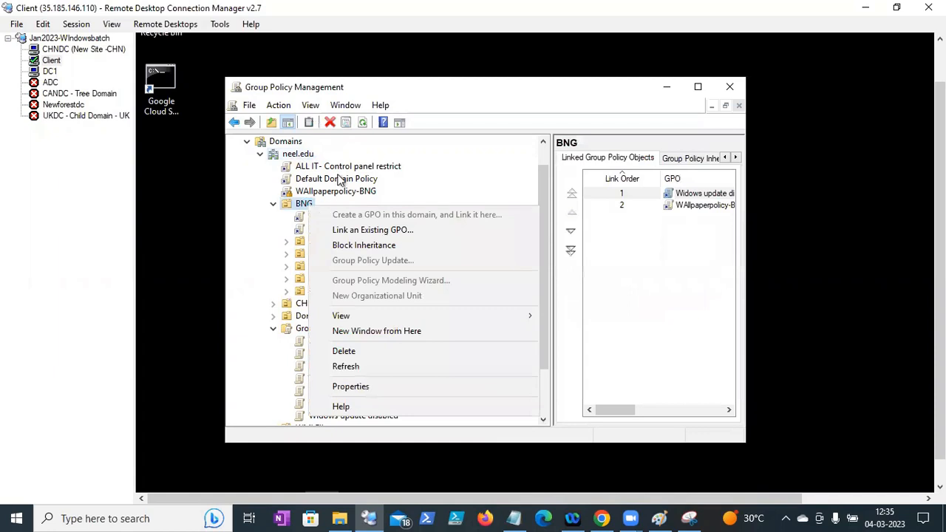
pyautogui.click(362, 124)
# - Minimize Group Policy Management on Client and switch to the Notes file
pyautogui.moveTo(940, 296); pyautogui.dragTo(940, 319)
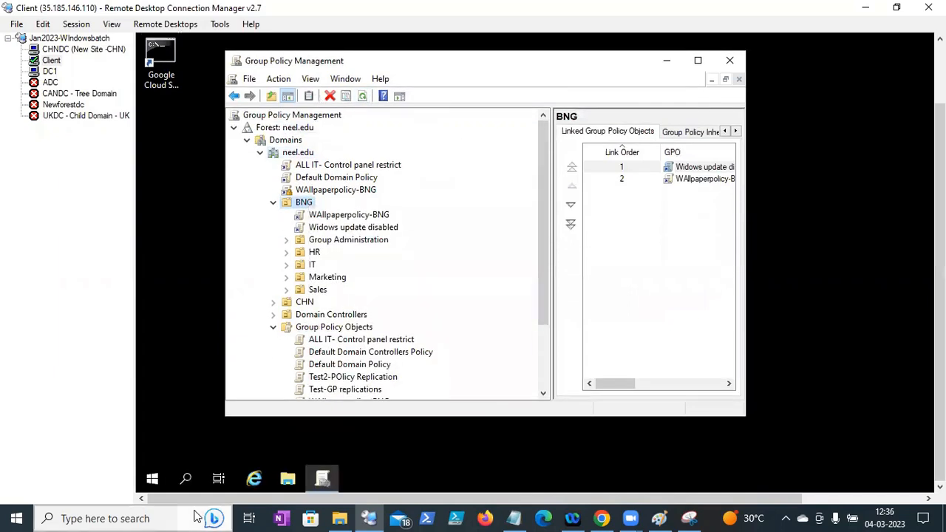
pyautogui.rightClick(153, 480)
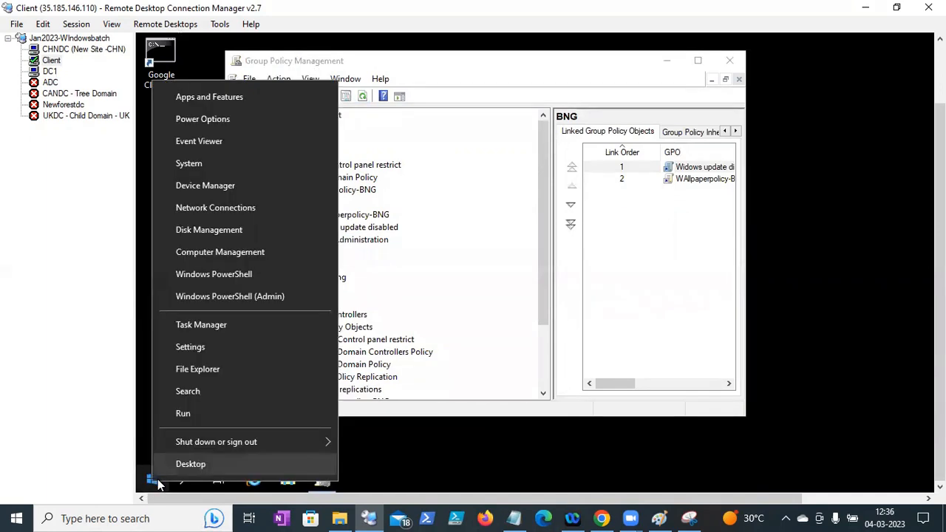
pyautogui.click(190, 463)
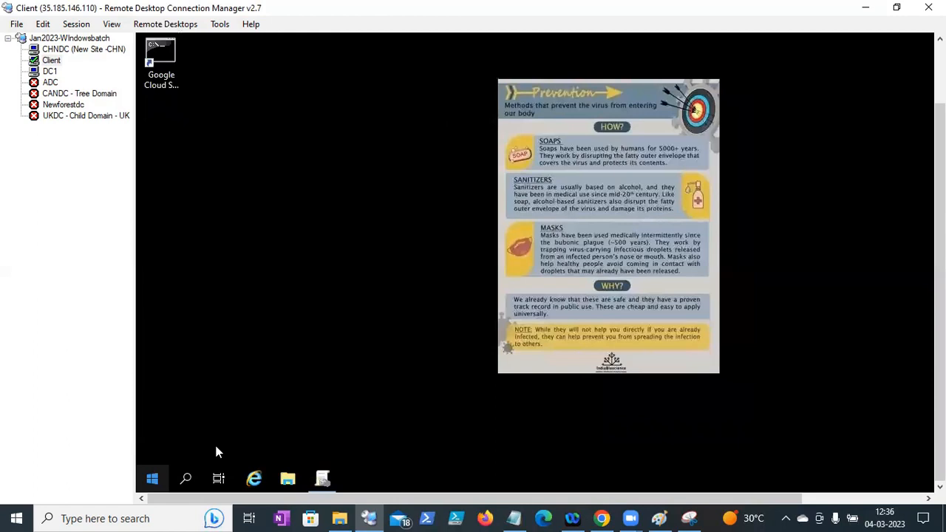
pyautogui.press('super+x')
pyautogui.moveTo(240, 437)
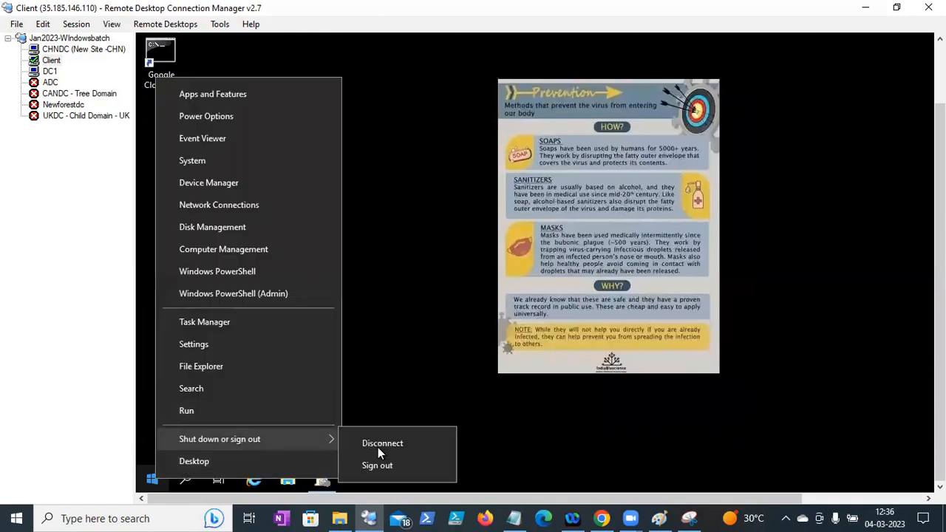
pyautogui.click(387, 331)
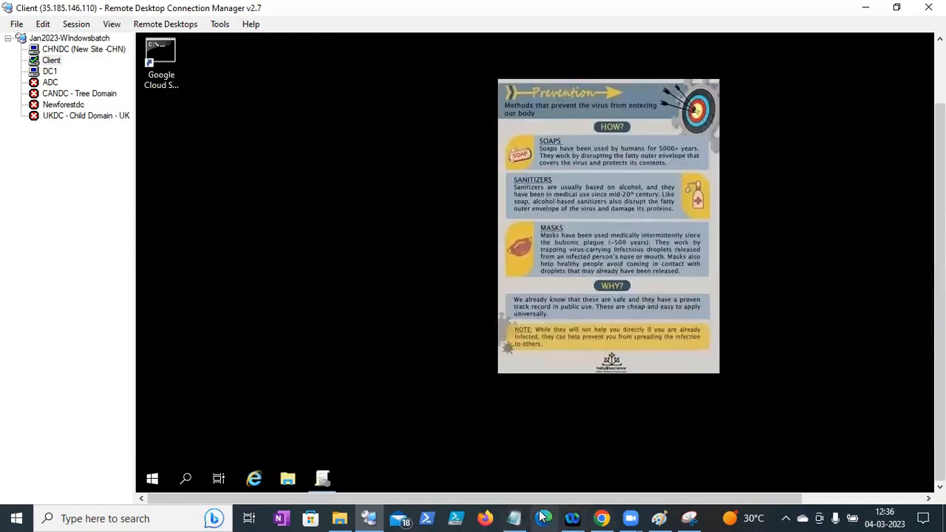
pyautogui.click(513, 518)
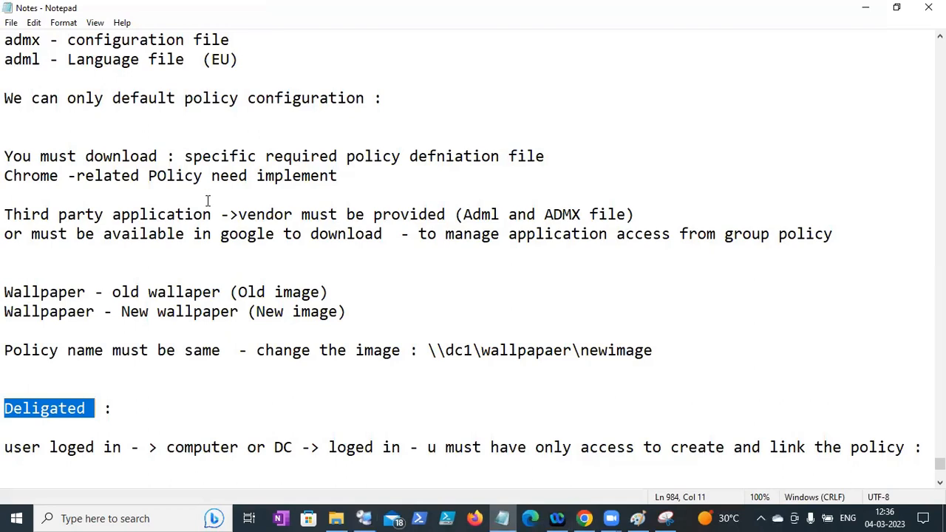
# - Save the notes and paste the '5.Software installation using group policy' heading at the end
pyautogui.click(11, 22)
pyautogui.click(33, 85)
pyautogui.scroll(-3, 473, 259)
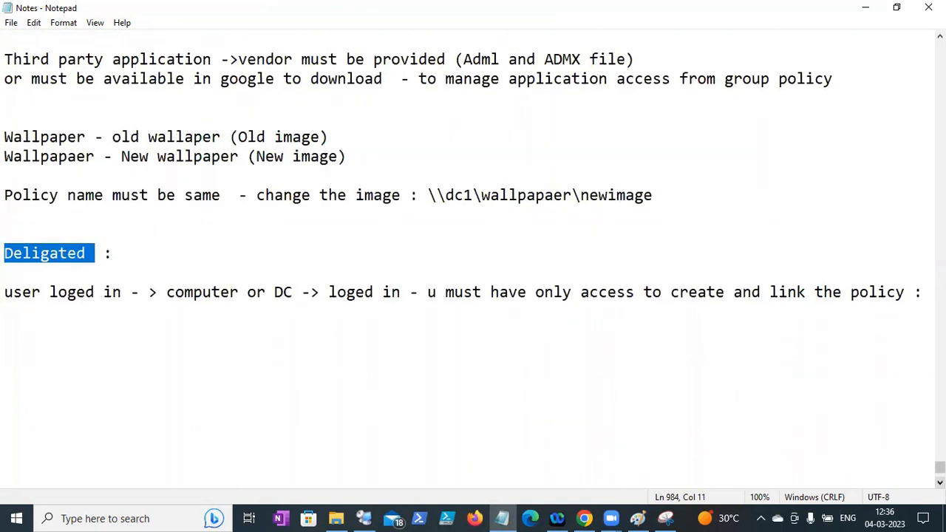
pyautogui.moveTo(940, 467); pyautogui.dragTo(940, 435)
pyautogui.moveTo(388, 137); pyautogui.dragTo(8, 135)
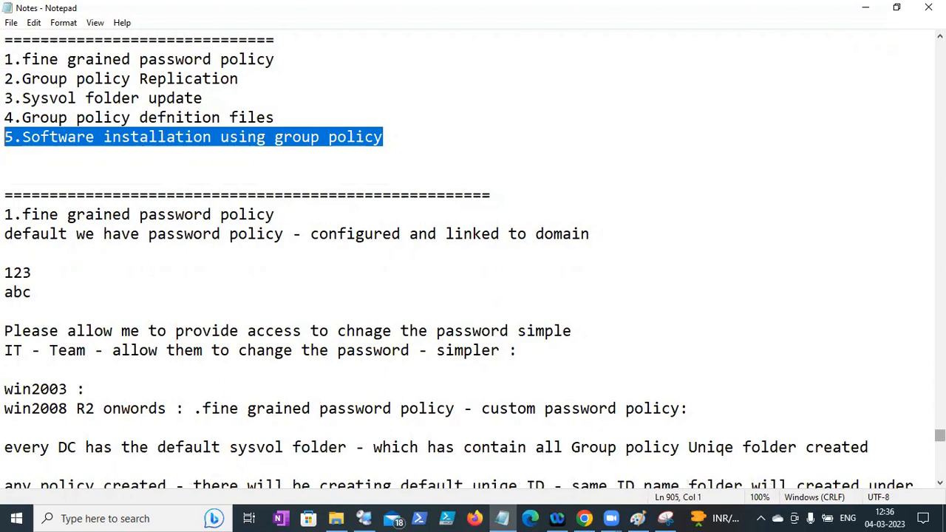
pyautogui.moveTo(939, 436); pyautogui.dragTo(940, 466)
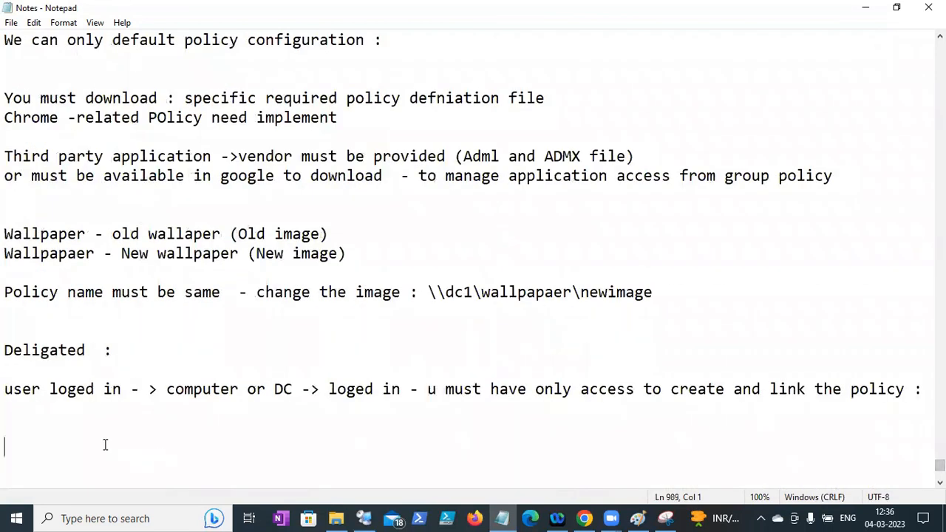
pyautogui.hotkey('ctrl', 'v')
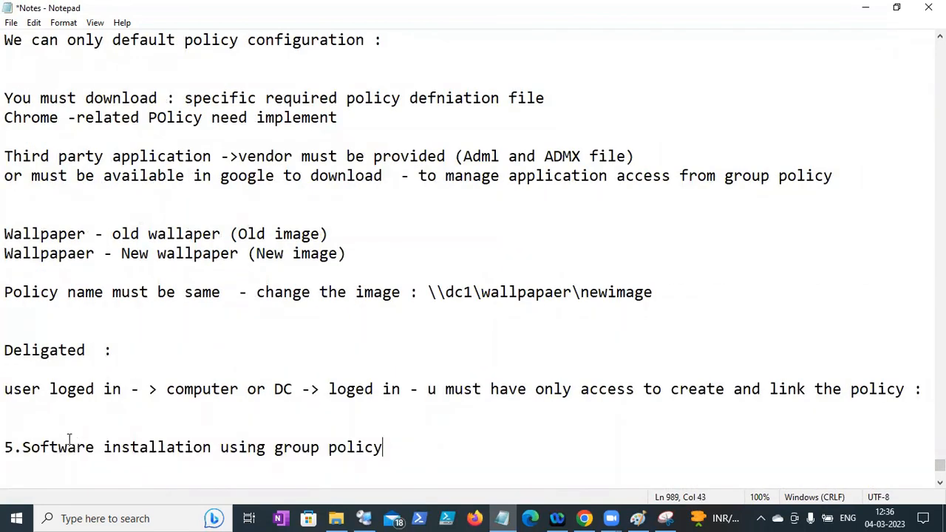
# - Under it, note 'MSI pacakge :' and that WinZip's .exe won't install via GP
pyautogui.press('Return')
pyautogui.press('Return')
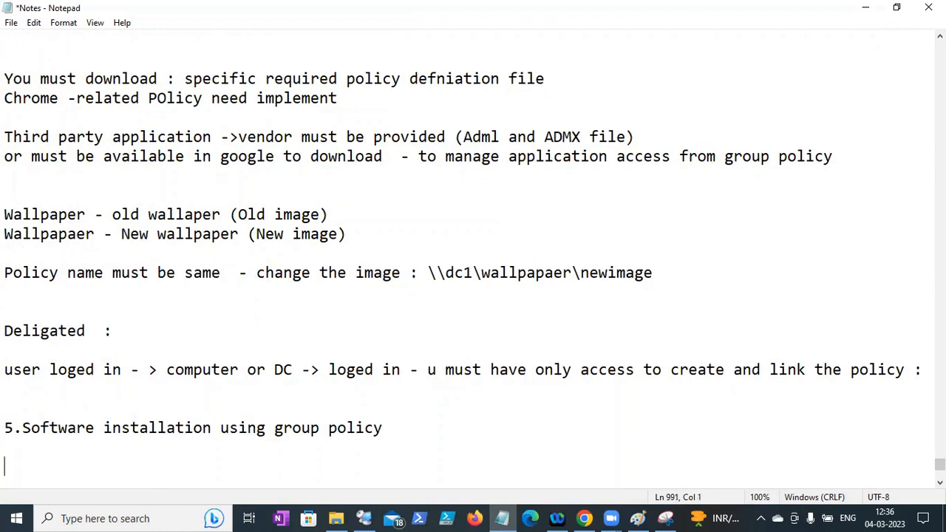
pyautogui.write('MSI pac')
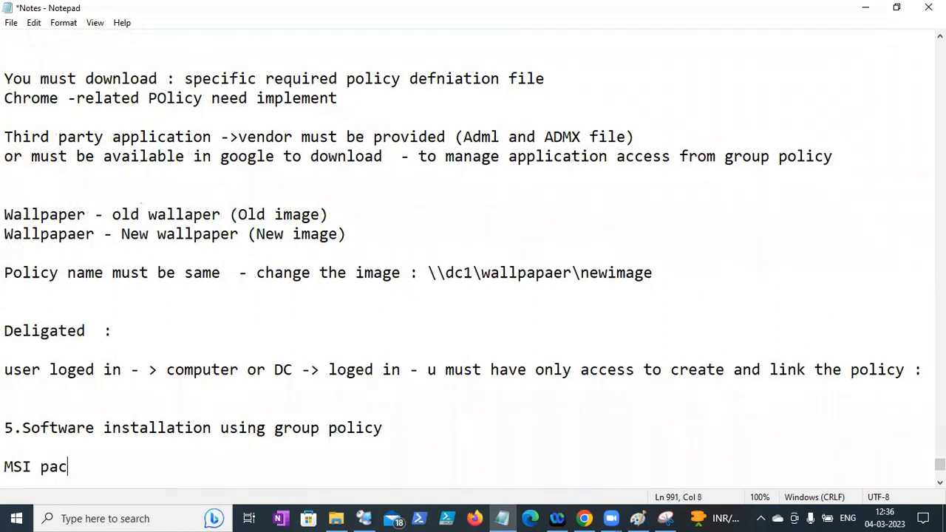
pyautogui.write('akge :')
pyautogui.press('Return')
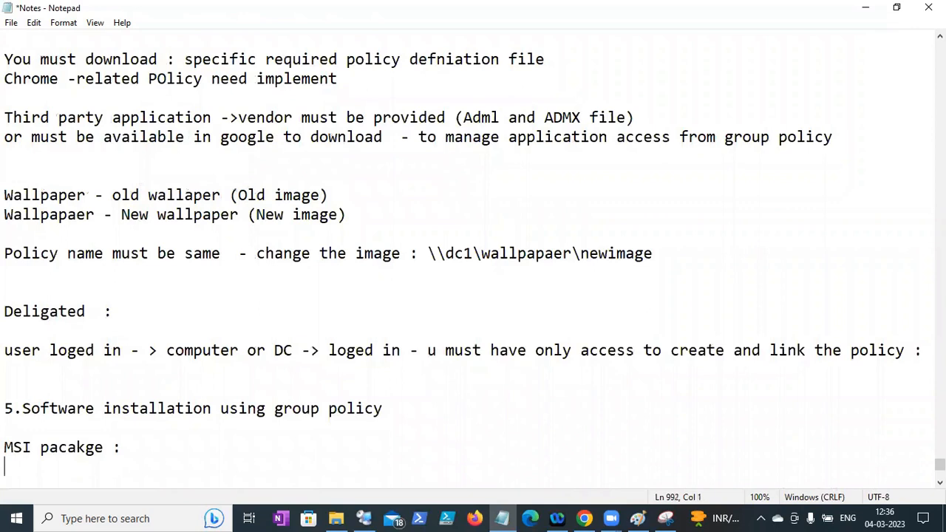
pyautogui.press('Return')
pyautogui.write('win')
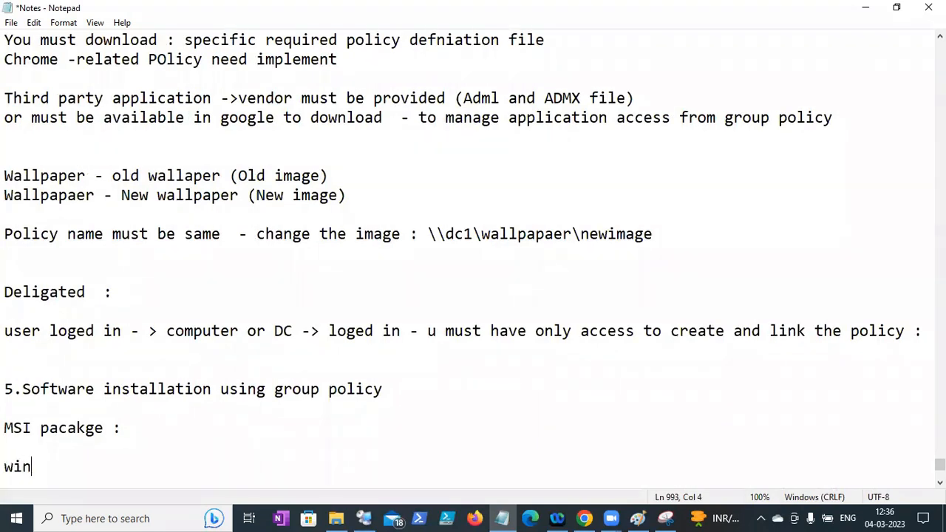
pyautogui.write('zip -')
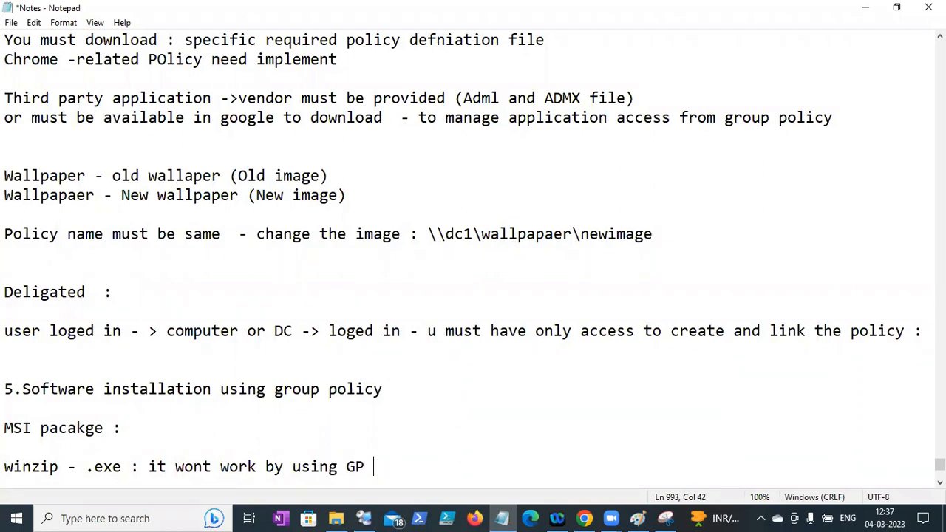
pyautogui.press('Return')
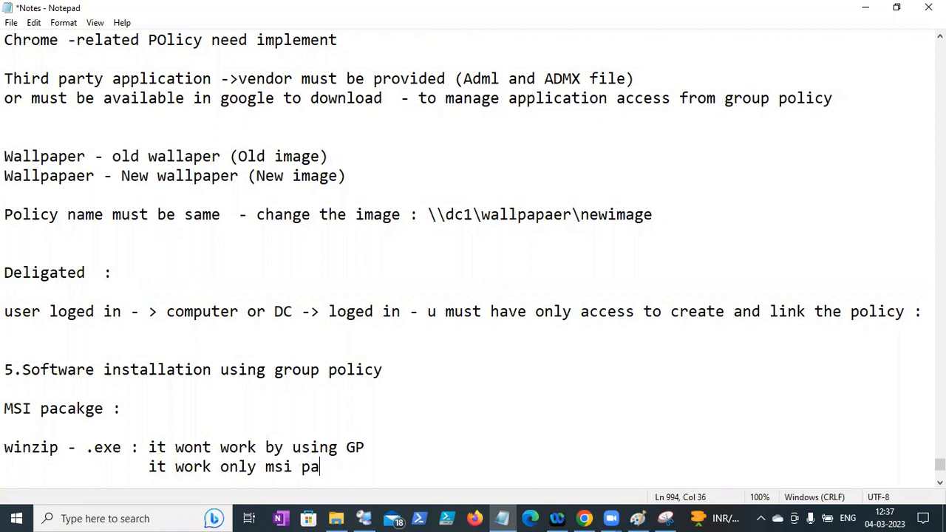
pyautogui.write('cakge')
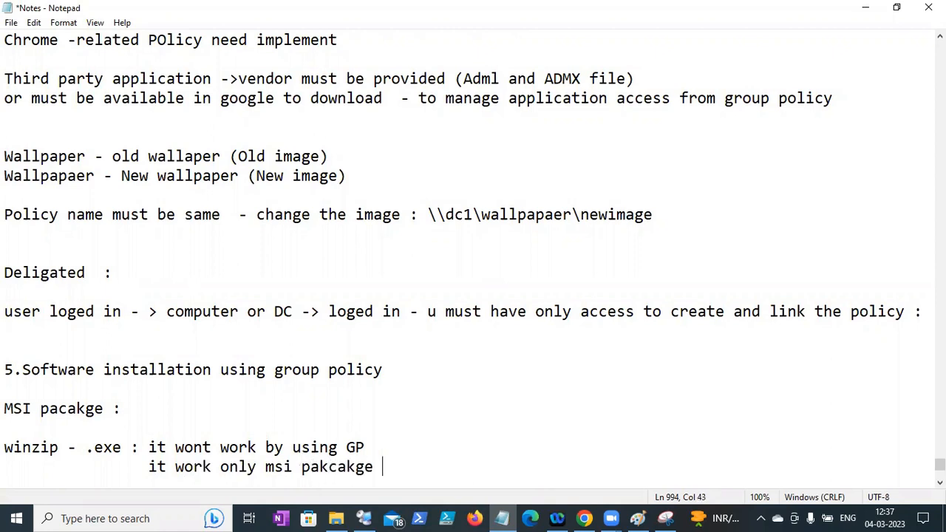
pyautogui.click(584, 518)
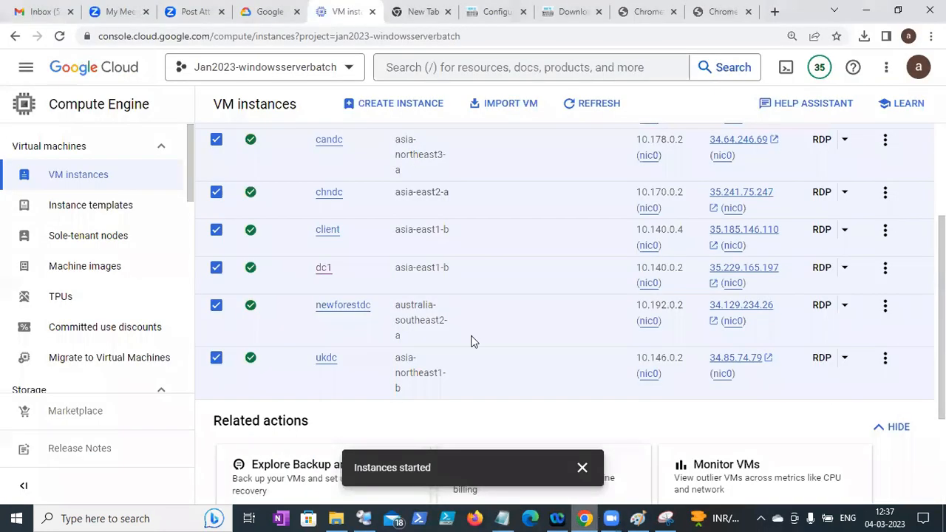
# - Search Google for 'winzip msi download' and open the sponsored WinZip result
pyautogui.hotkey('ctrl', 't')
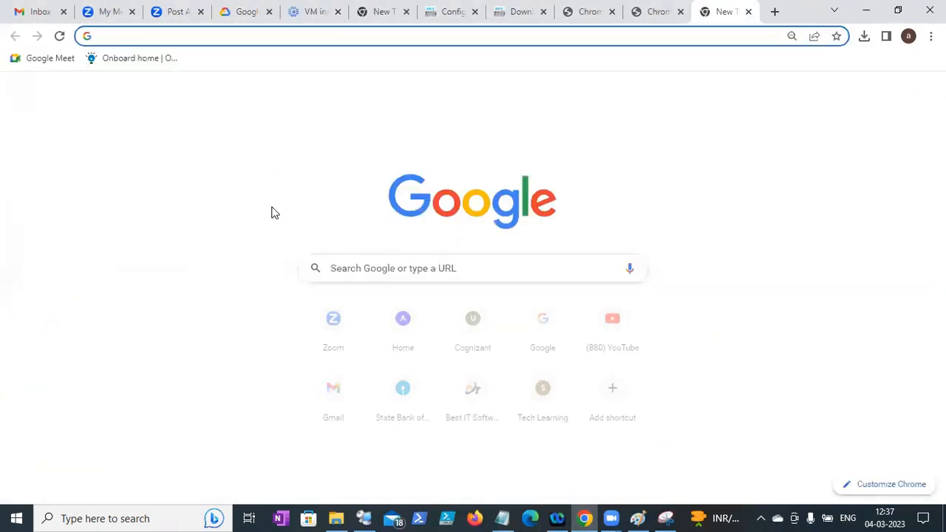
pyautogui.click(345, 267)
pyautogui.write('winzip msi')
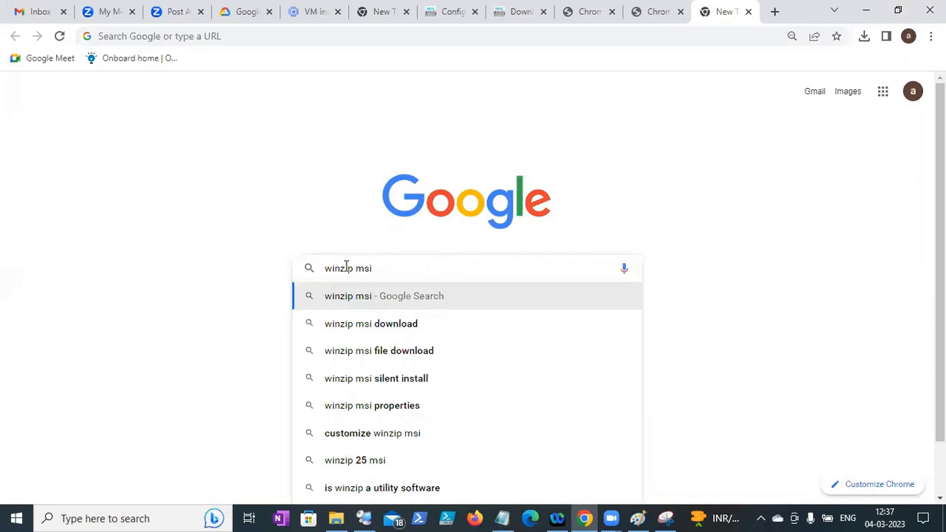
pyautogui.click(372, 331)
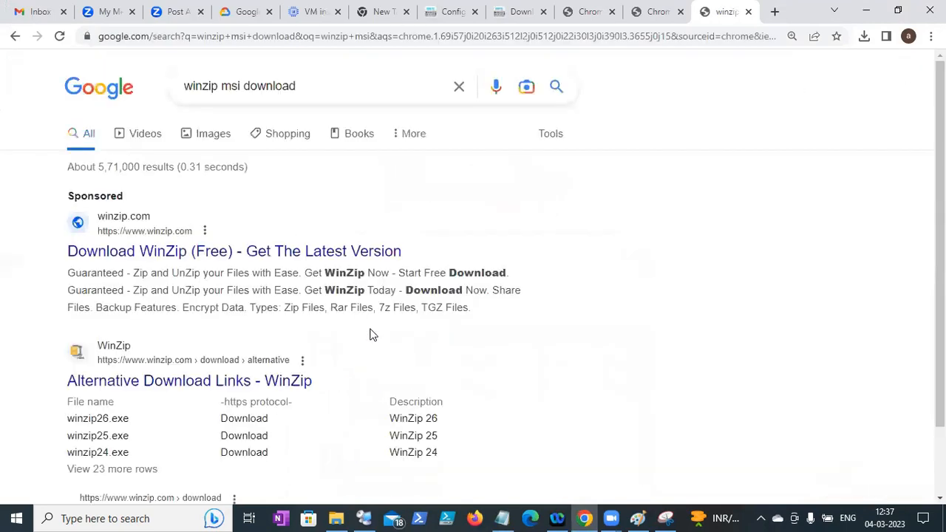
pyautogui.click(309, 259)
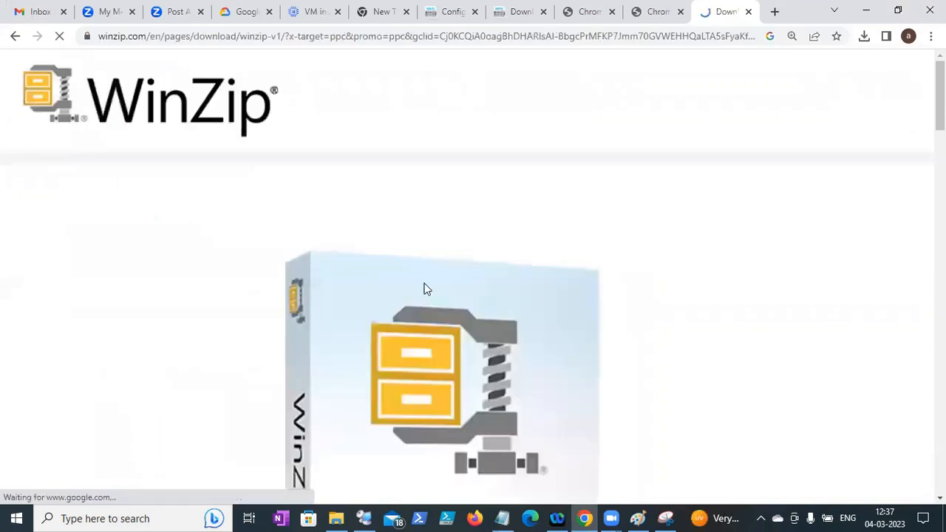
# - Download the WinZip 27 installer (winzip27.exe), then go back to the results
pyautogui.scroll(-5, 422, 289)
pyautogui.scroll(-15, 473, 266)
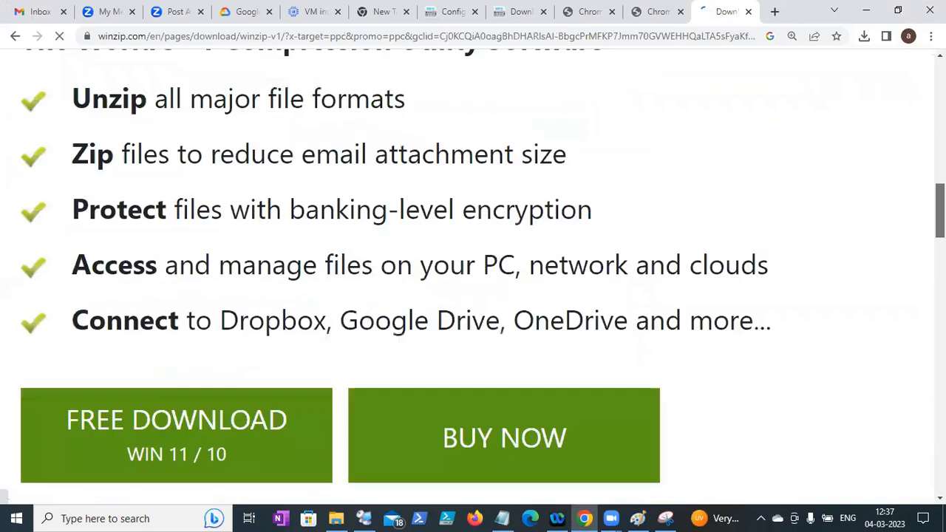
pyautogui.scroll(-5, 473, 277)
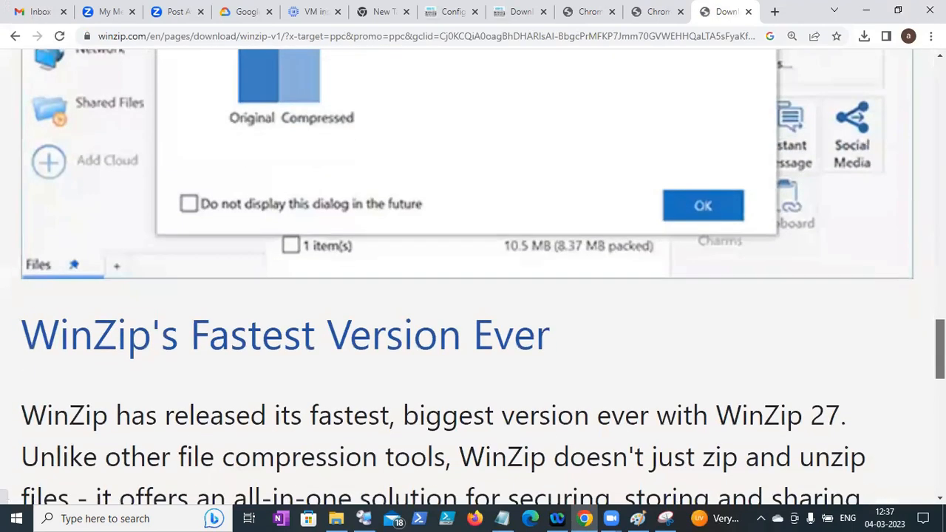
pyautogui.scroll(-3, 391, 194)
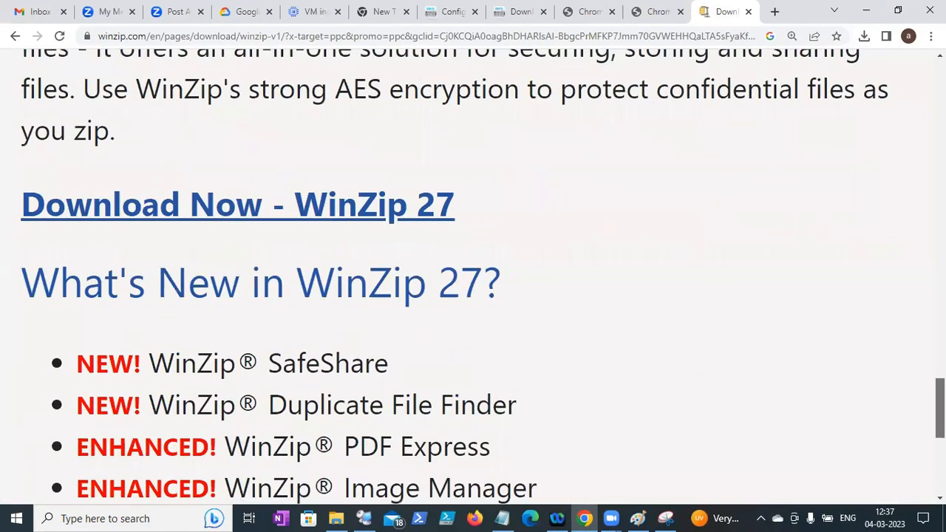
pyautogui.click(332, 147)
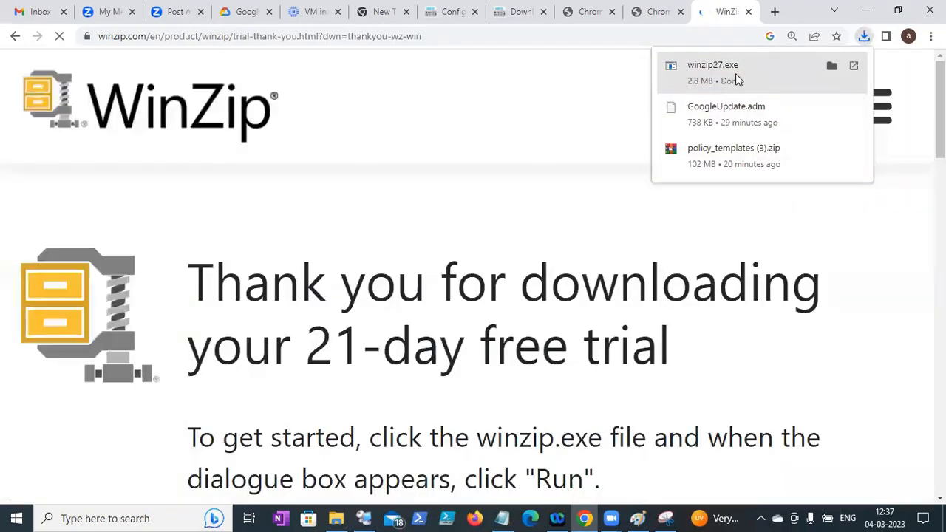
pyautogui.click(13, 37)
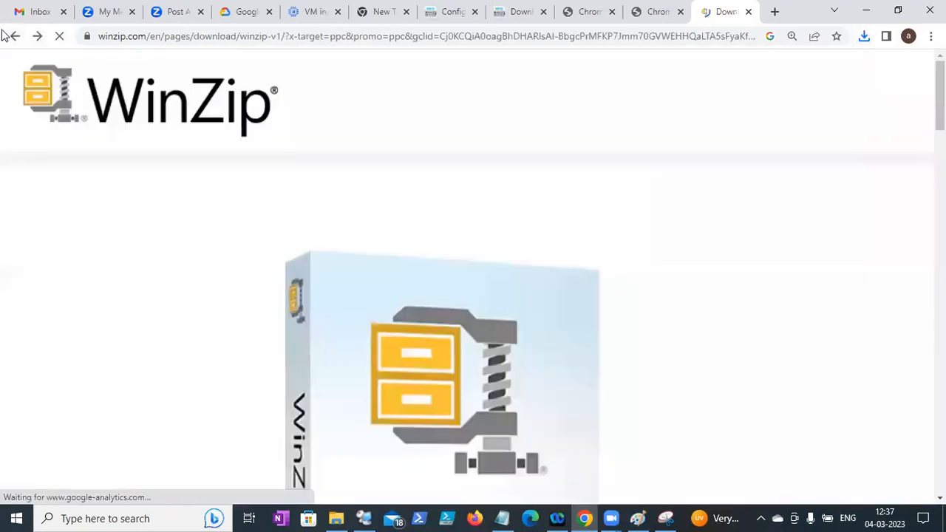
pyautogui.click(13, 36)
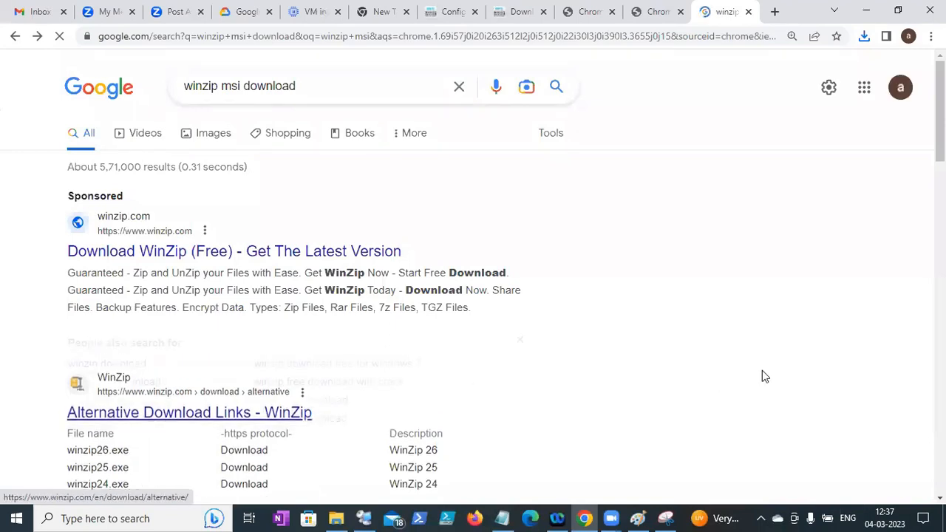
# - Scroll the 'winzip msi download' results and open UpdateStar's WinZIP (MSI) page
pyautogui.scroll(-8, 473, 296)
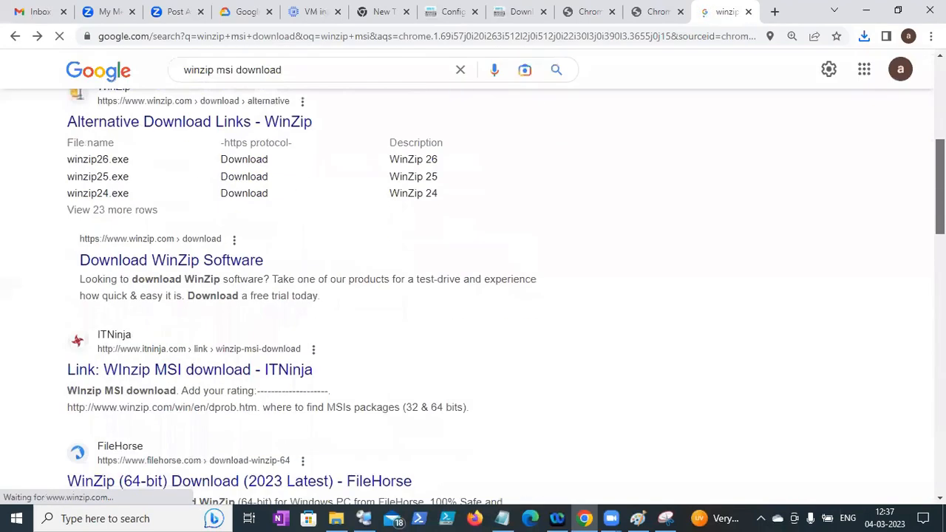
pyautogui.scroll(-4, 473, 295)
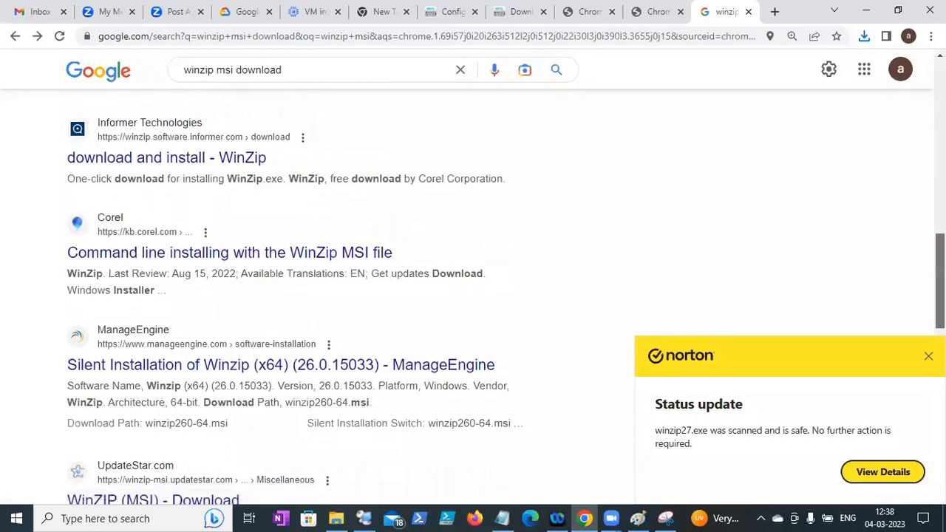
pyautogui.click(293, 73)
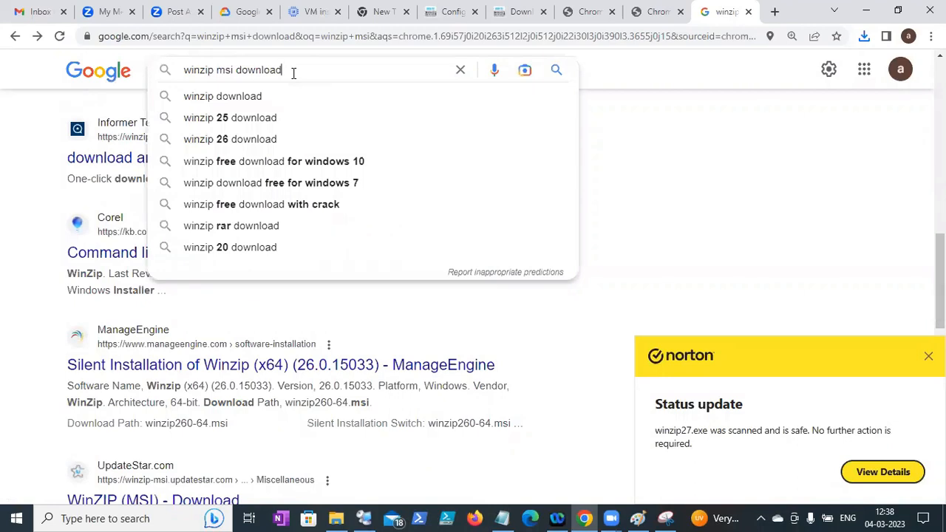
pyautogui.click(4, 366)
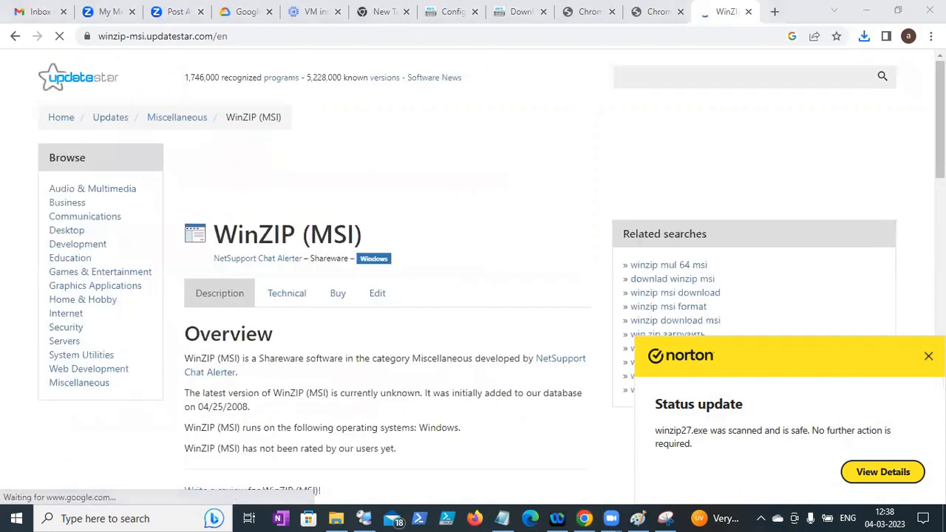
# - Scroll through UpdateStar's WinZIP (MSI) page, finding no MSI download available yet
pyautogui.scroll(-6, 472, 296)
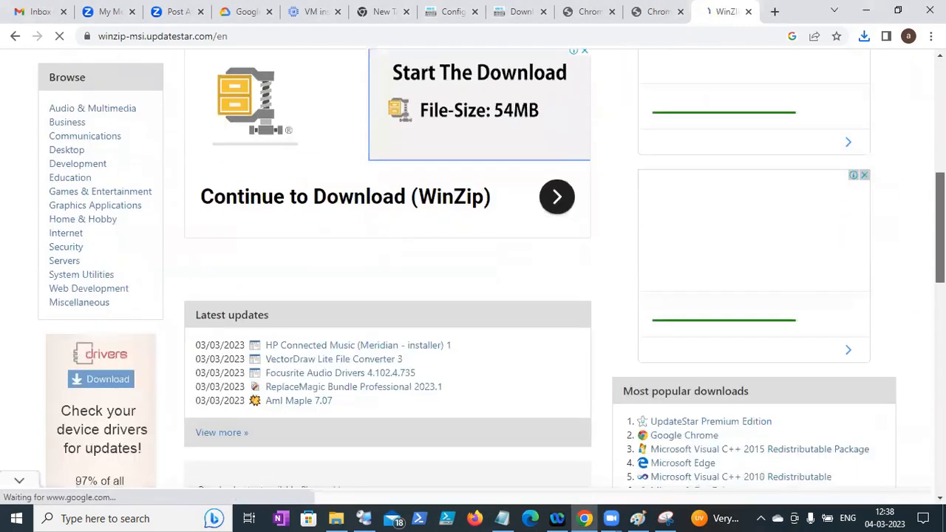
pyautogui.scroll(-2, 473, 296)
pyautogui.scroll(-1, 473, 259)
pyautogui.scroll(-2, 473, 259)
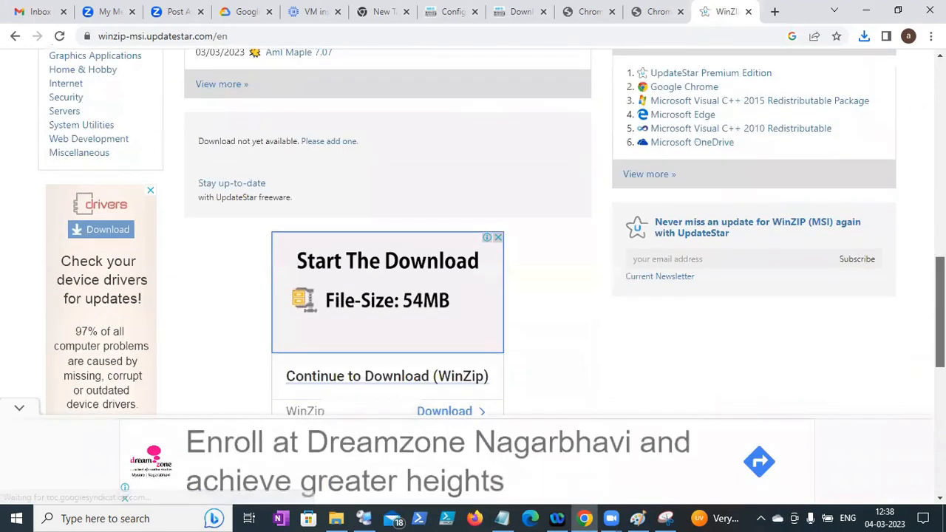
pyautogui.scroll(-4, 473, 258)
pyautogui.scroll(-1, 473, 258)
pyautogui.scroll(3, 473, 258)
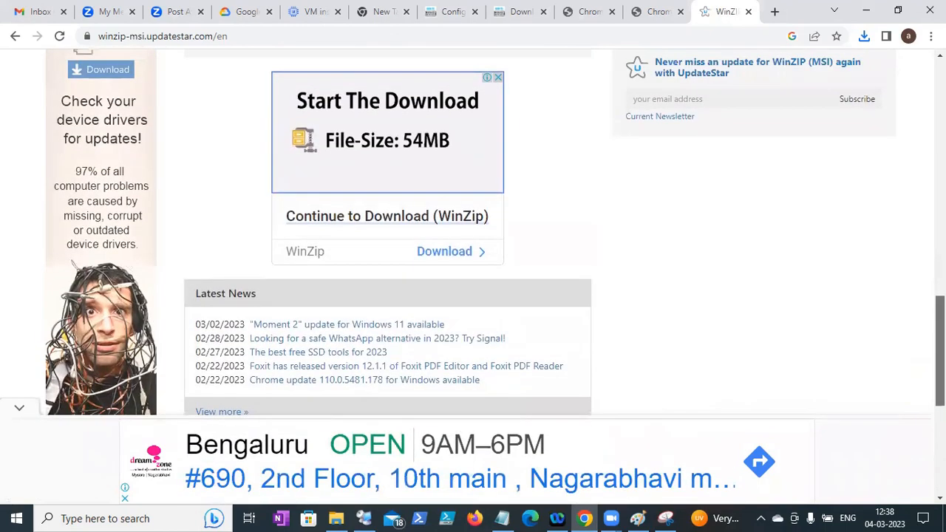
pyautogui.scroll(2, 473, 258)
pyautogui.scroll(-1, 473, 259)
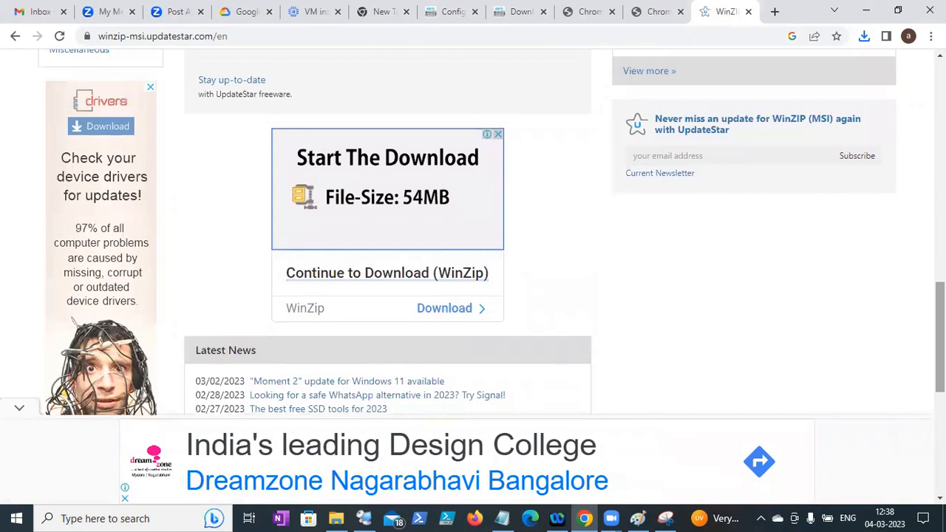
pyautogui.scroll(-1, 473, 259)
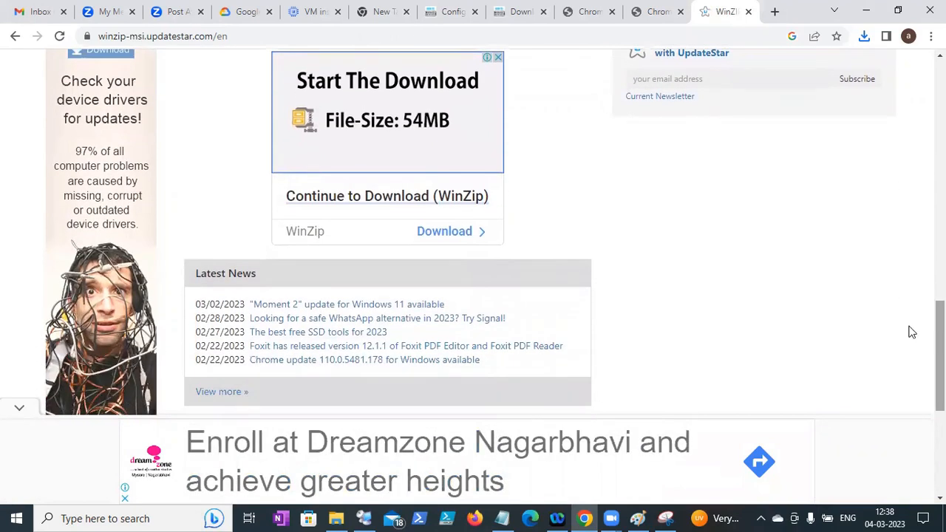
pyautogui.moveTo(940, 354); pyautogui.dragTo(939, 157)
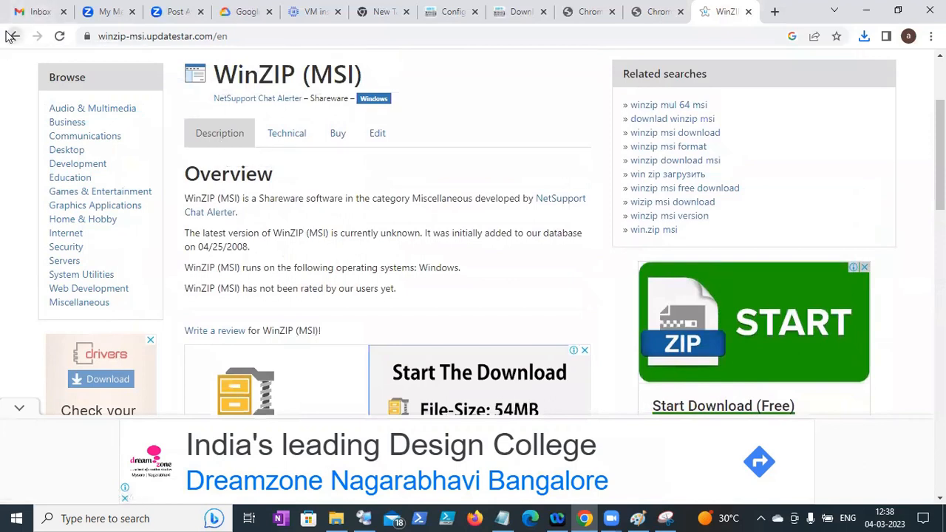
# - Go back to the 'winzip msi download' Google results and scroll up to the top
pyautogui.click(15, 36)
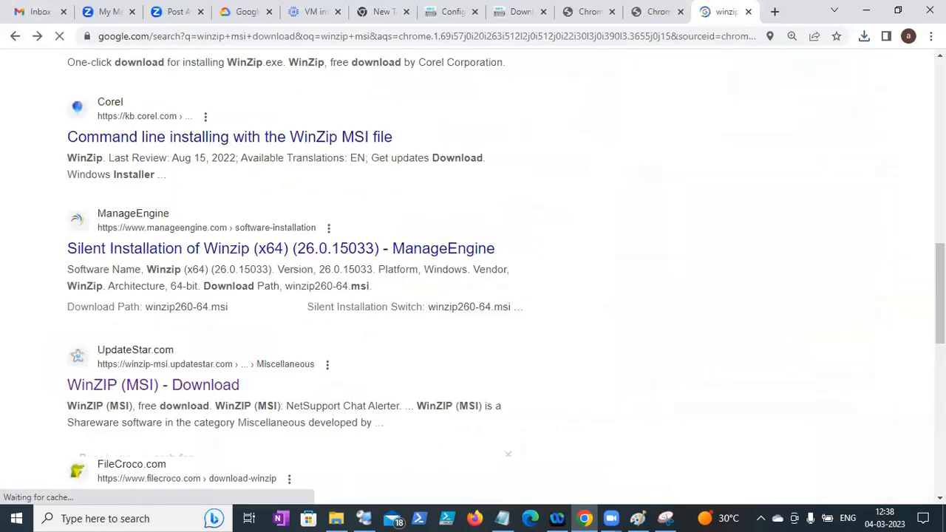
pyautogui.moveTo(940, 269); pyautogui.dragTo(940, 433)
pyautogui.scroll(9, 920, 293)
pyautogui.scroll(3, 916, 277)
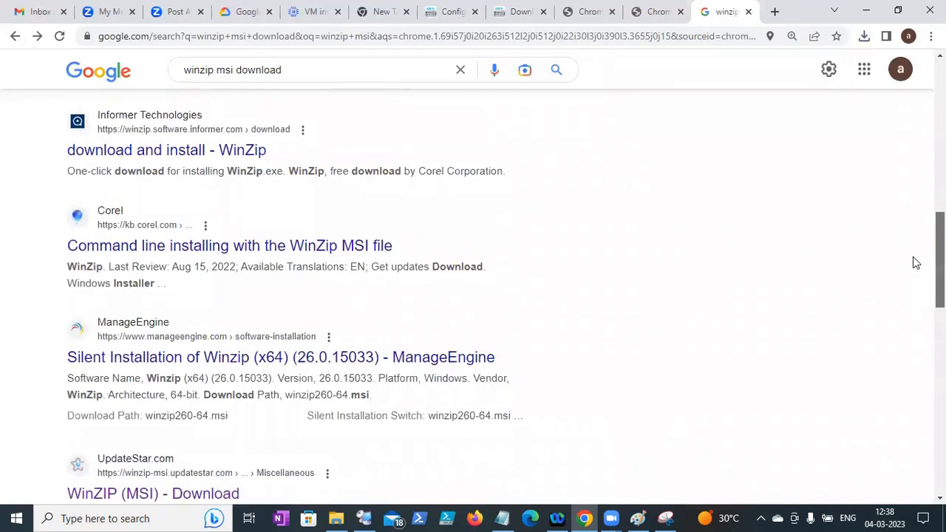
pyautogui.scroll(8, 914, 263)
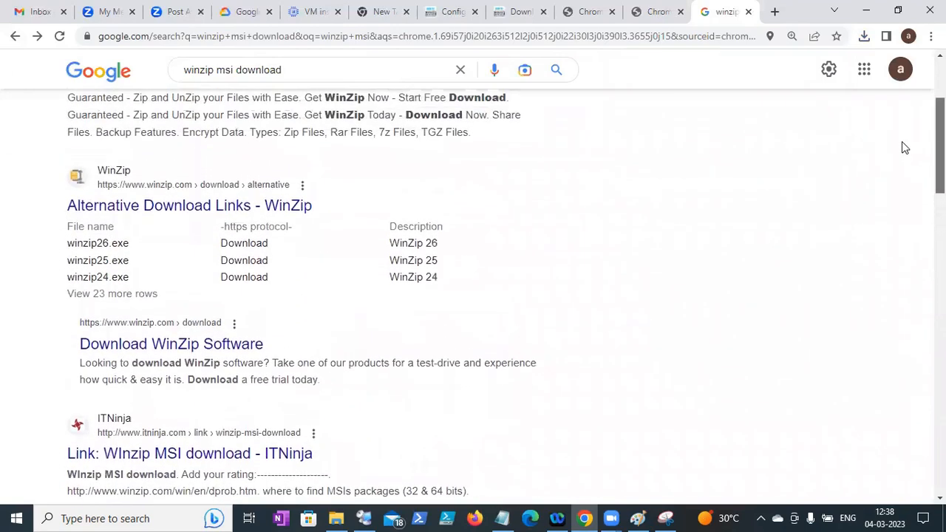
pyautogui.scroll(2, 903, 133)
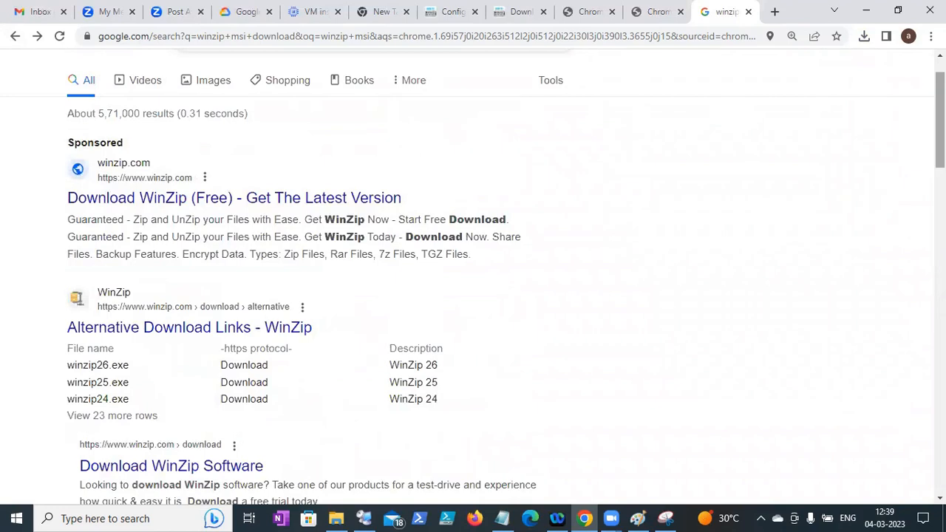
pyautogui.scroll(1, 473, 277)
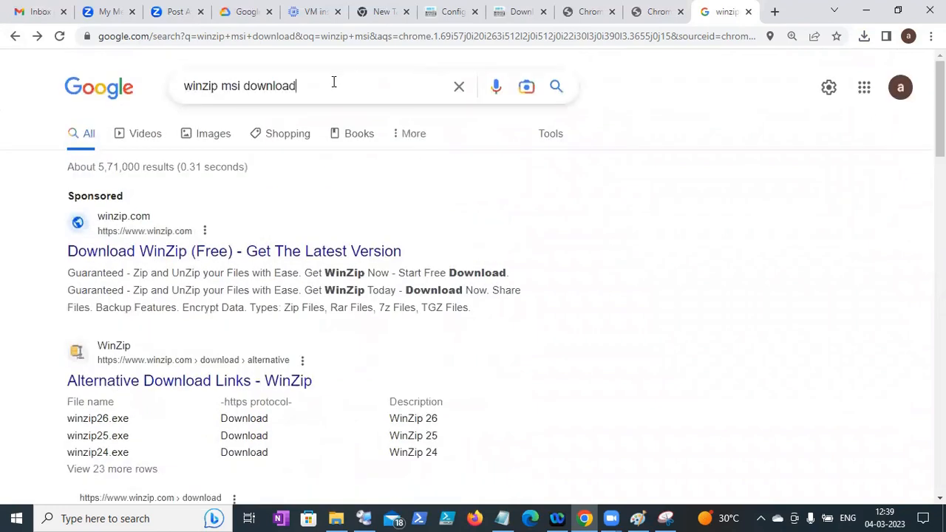
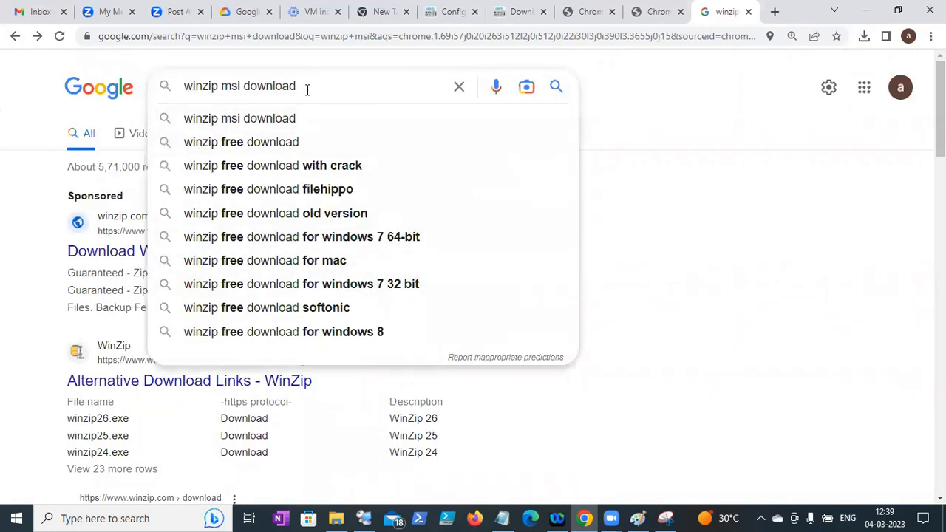
# - Run the 'winzip msi download' search and open the 'Download WinZip Software' result
pyautogui.press('Return')
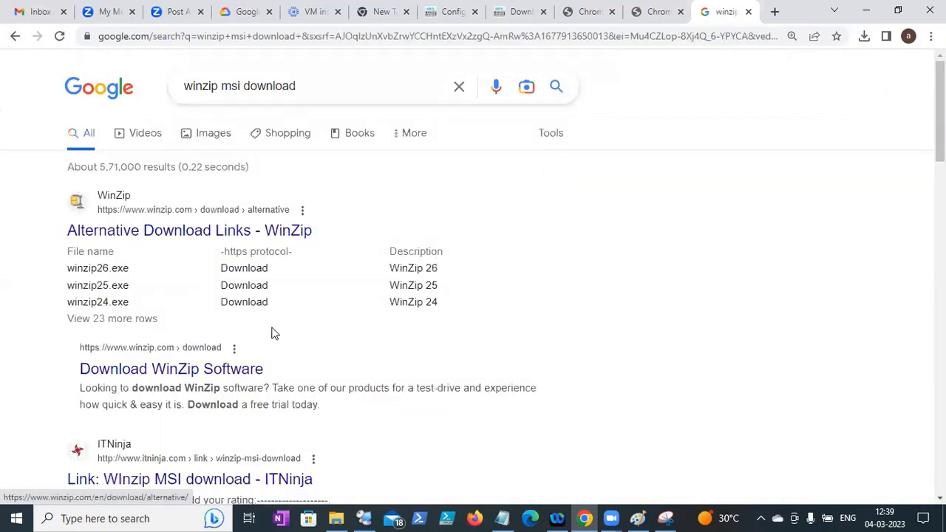
pyautogui.click(235, 368)
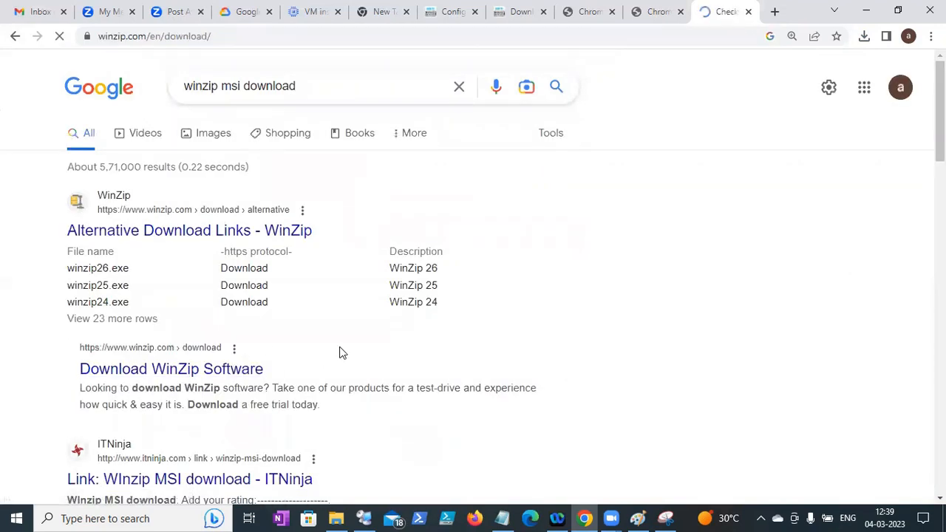
pyautogui.click(11, 37)
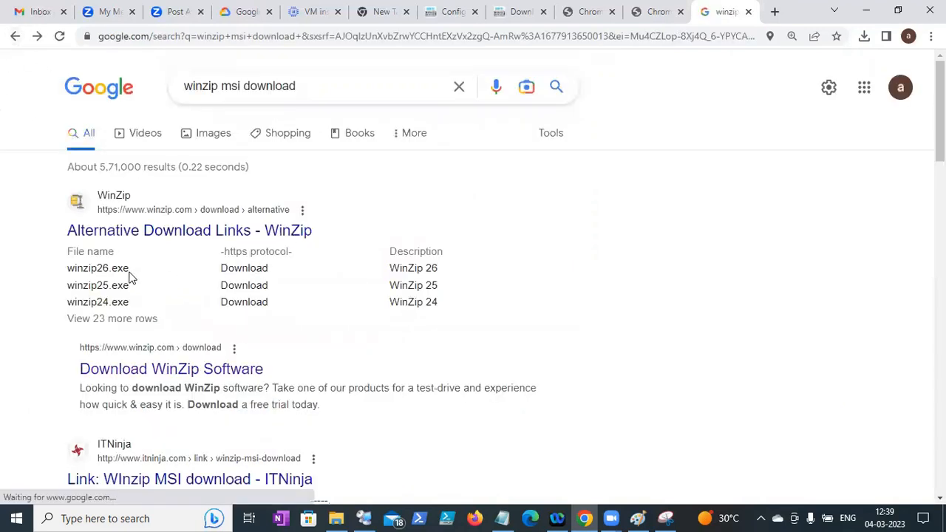
pyautogui.scroll(-2, 436, 205)
pyautogui.click(201, 248)
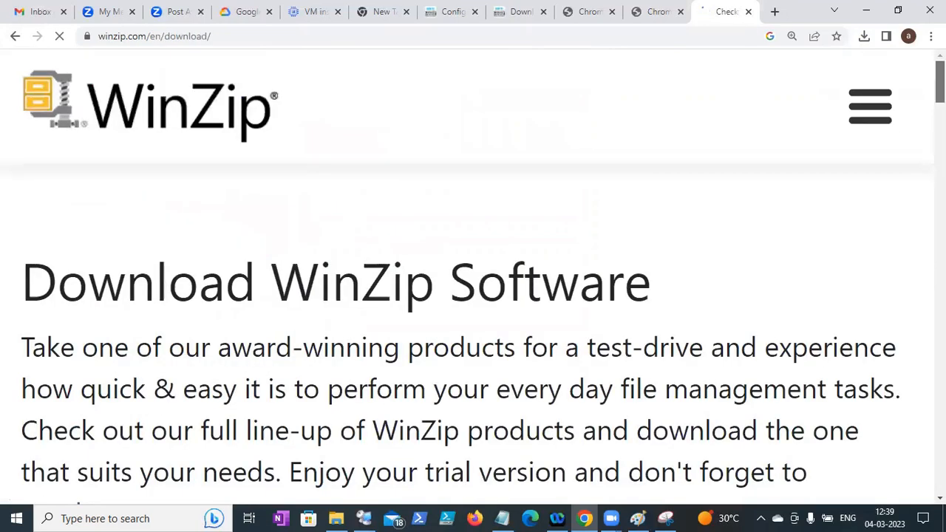
# - Browse the winzip.com download page down to its footer, then return to the Google results
pyautogui.scroll(-12, 472, 273)
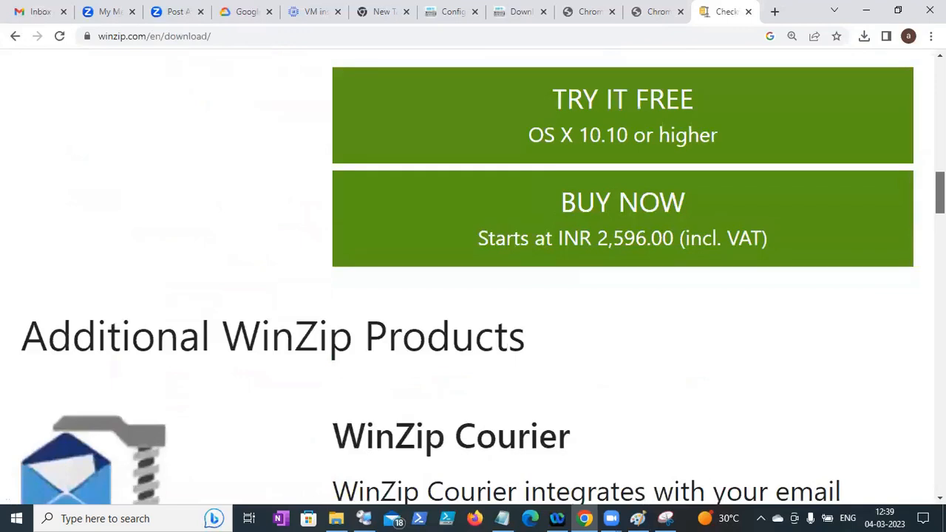
pyautogui.scroll(-15, 908, 412)
pyautogui.scroll(-15, 903, 429)
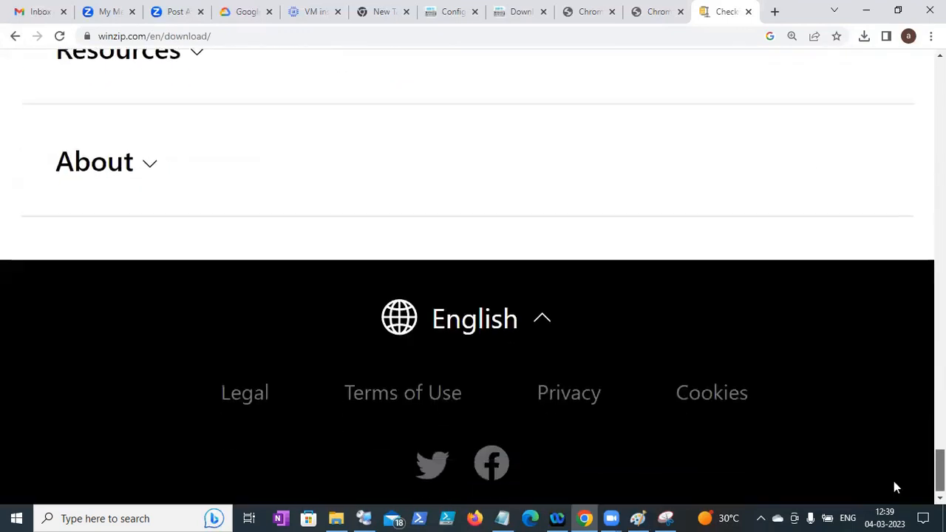
pyautogui.scroll(5, 894, 481)
pyautogui.click(14, 36)
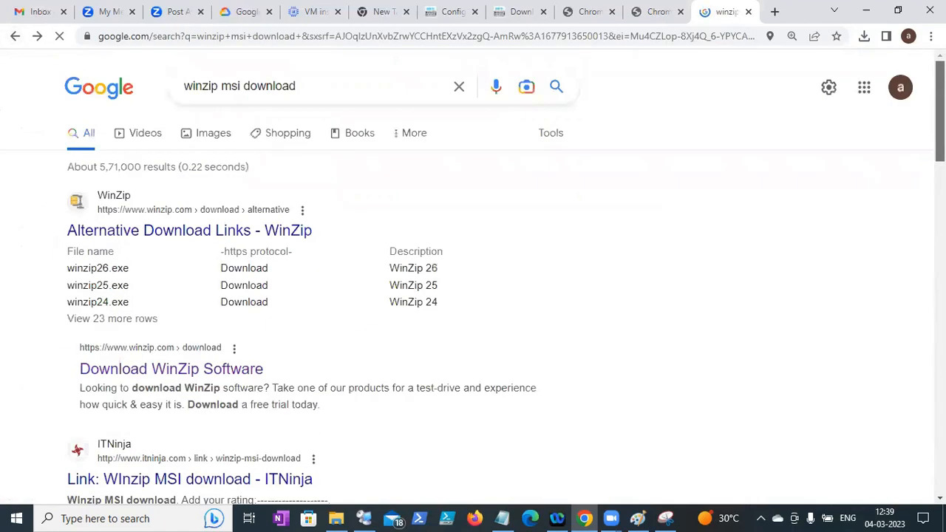
pyautogui.scroll(-5, 472, 281)
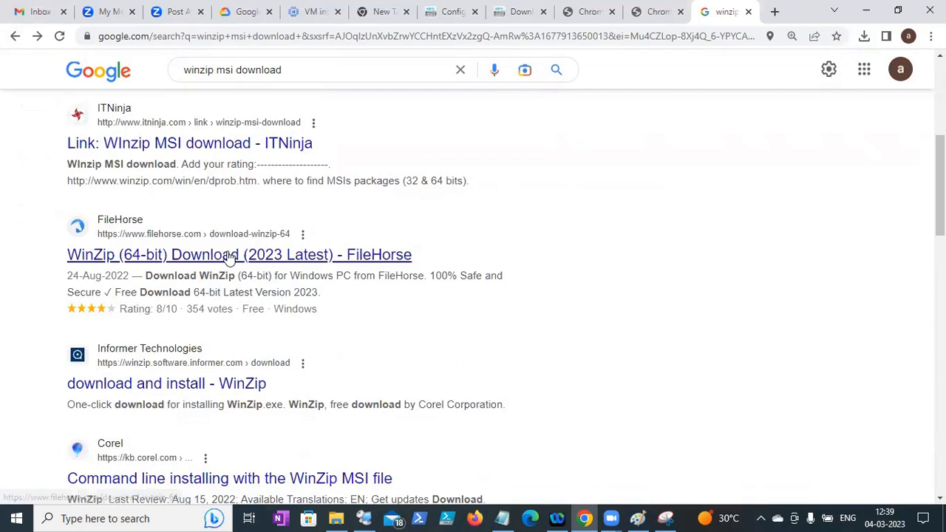
pyautogui.click(238, 258)
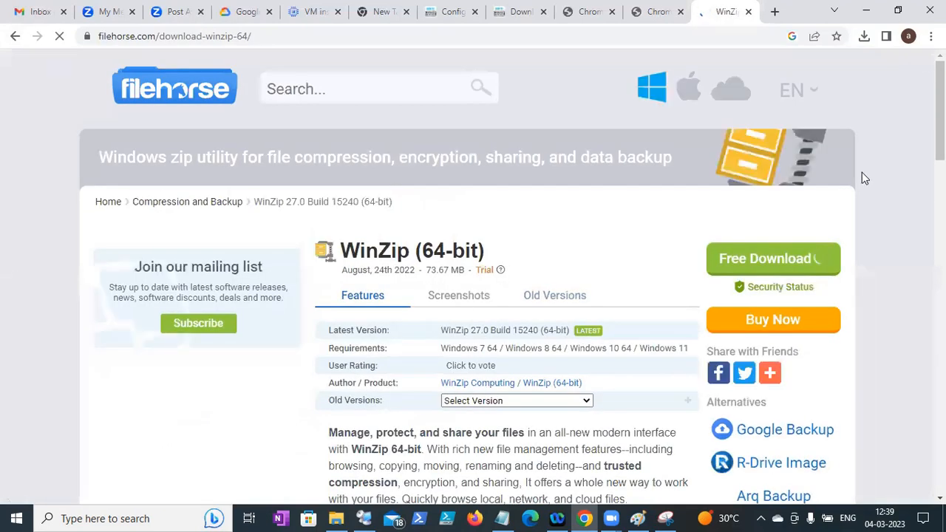
pyautogui.scroll(-4, 509, 270)
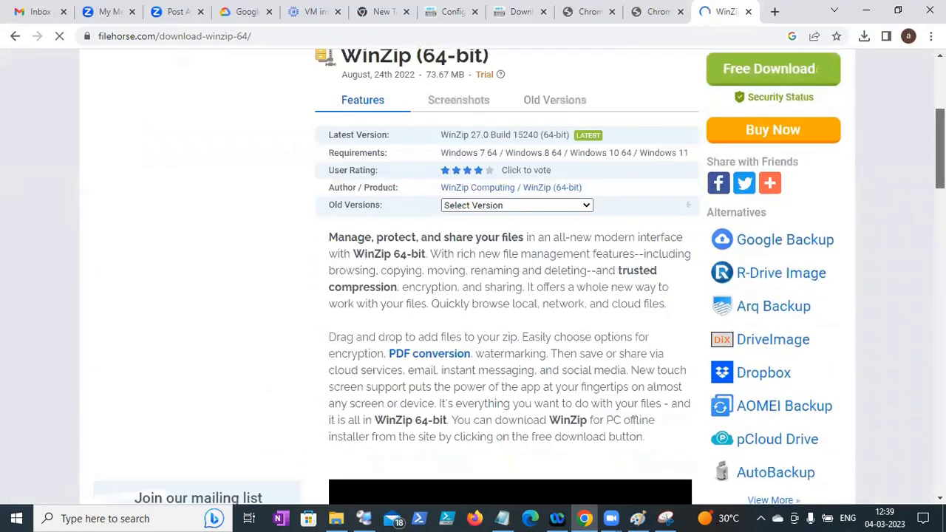
pyautogui.scroll(-4, 509, 271)
pyautogui.scroll(-4, 504, 290)
pyautogui.scroll(-8, 504, 291)
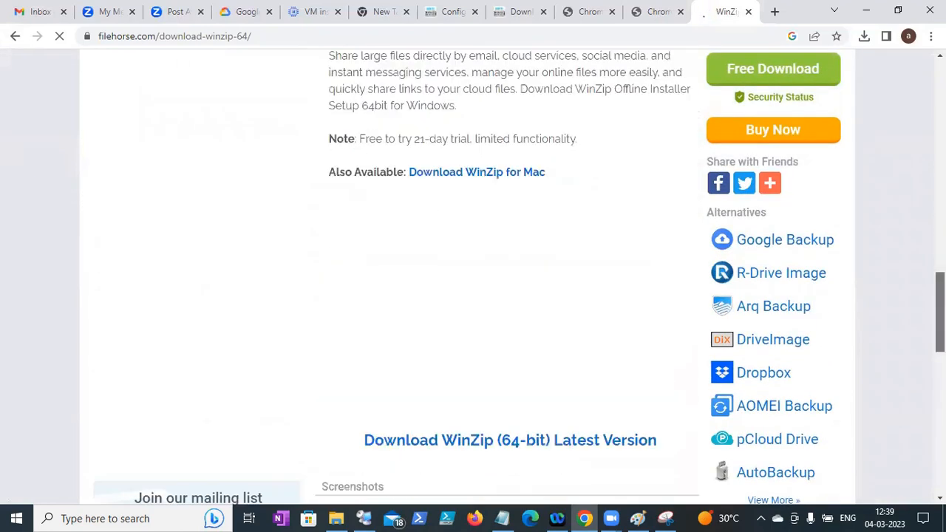
pyautogui.scroll(-2, 502, 337)
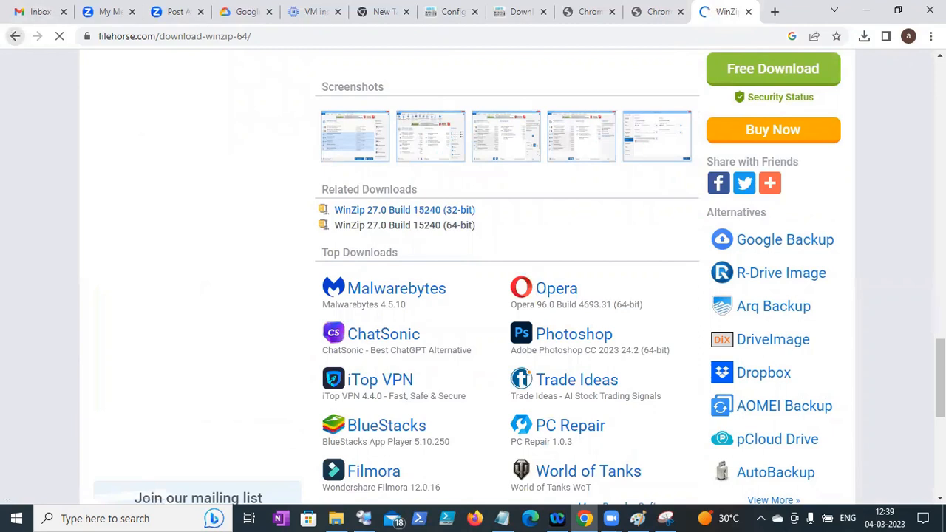
pyautogui.hotkey('alt', 'Left')
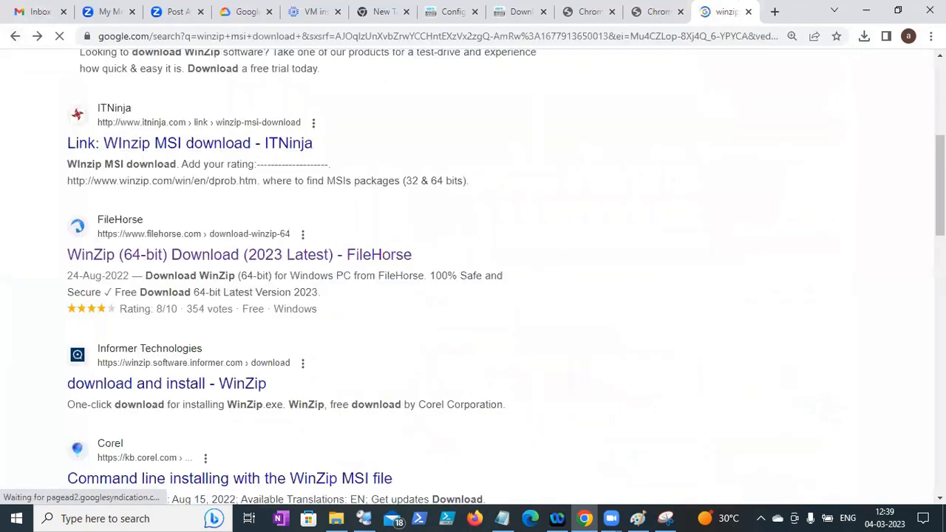
pyautogui.scroll(-7, 938, 192)
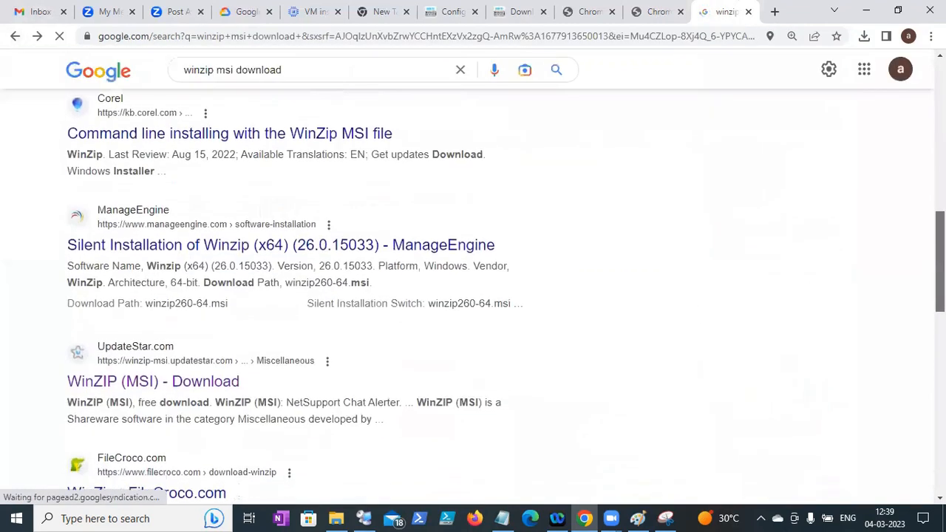
pyautogui.scroll(-5, 500, 266)
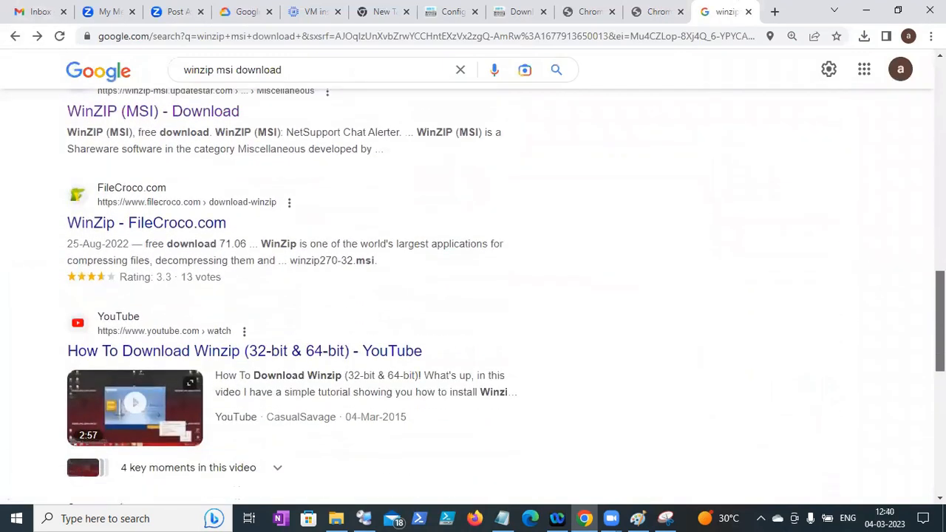
pyautogui.scroll(-1, 919, 380)
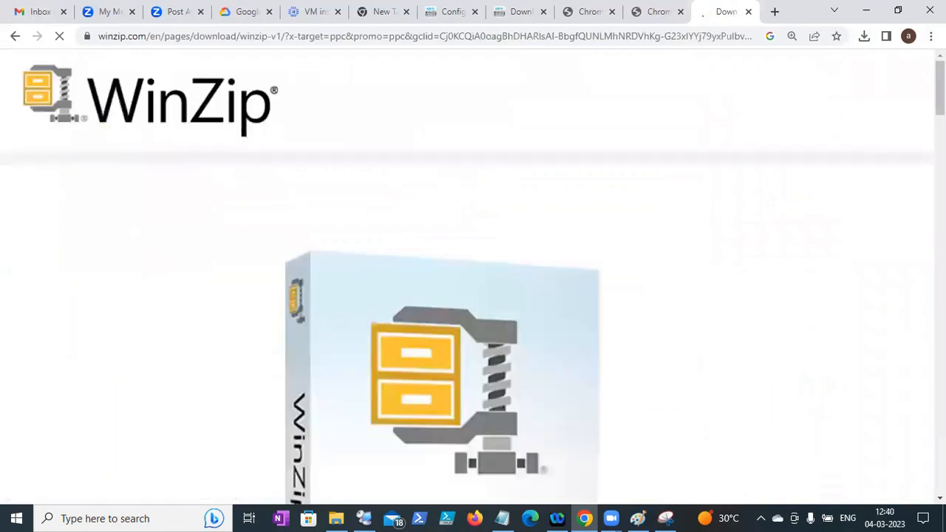
pyautogui.scroll(-15, 473, 274)
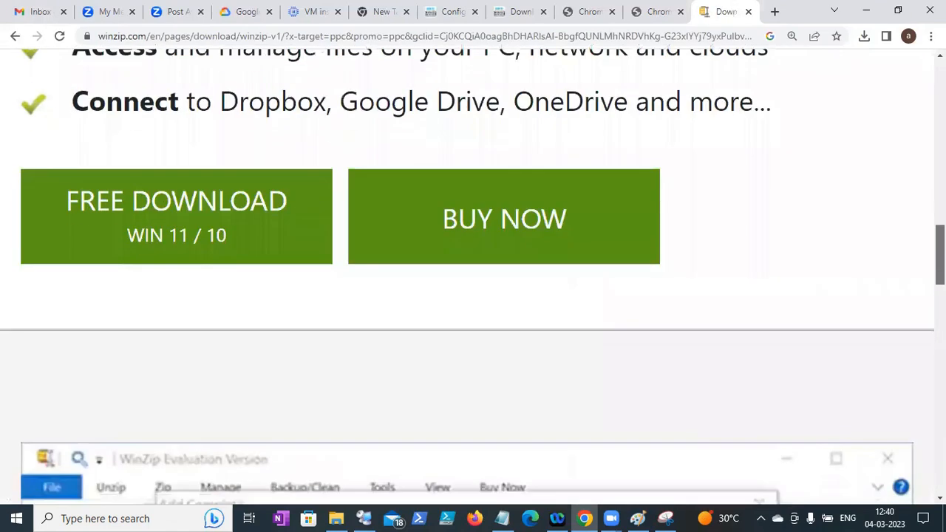
pyautogui.scroll(-8, 906, 384)
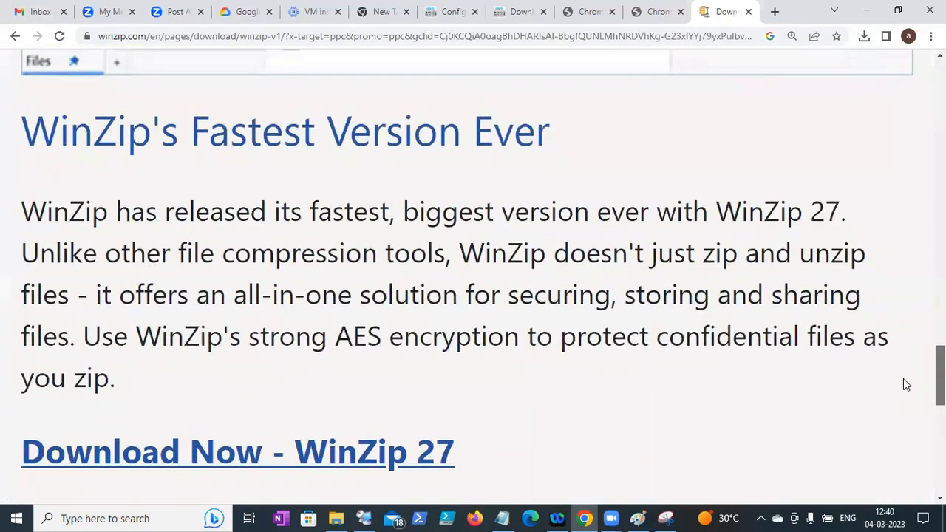
pyautogui.scroll(-5, 906, 385)
pyautogui.scroll(-5, 903, 404)
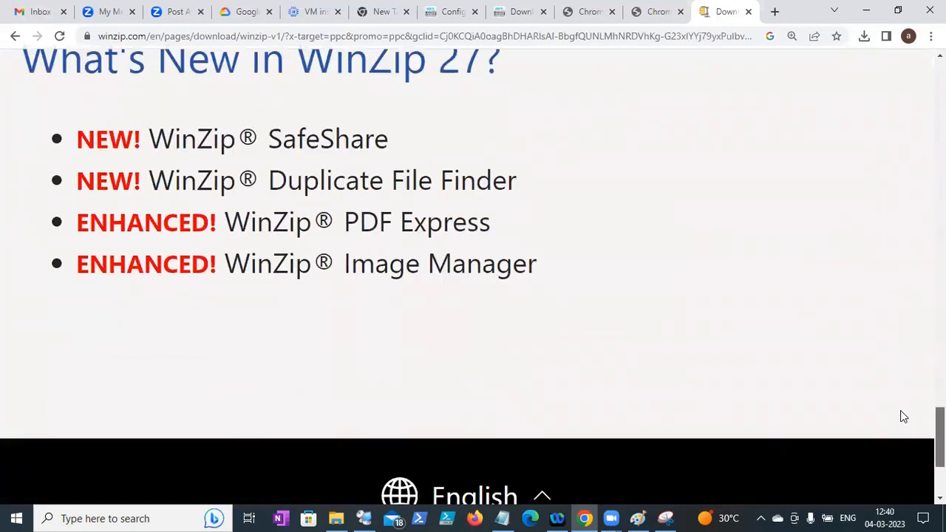
pyautogui.scroll(5, 895, 460)
pyautogui.scroll(3, 894, 370)
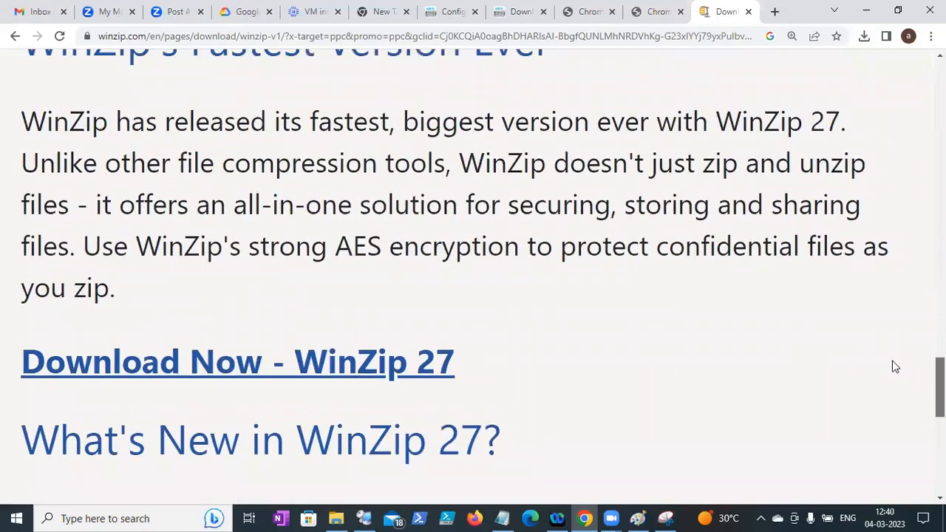
pyautogui.scroll(-2, 899, 389)
pyautogui.scroll(1, 899, 385)
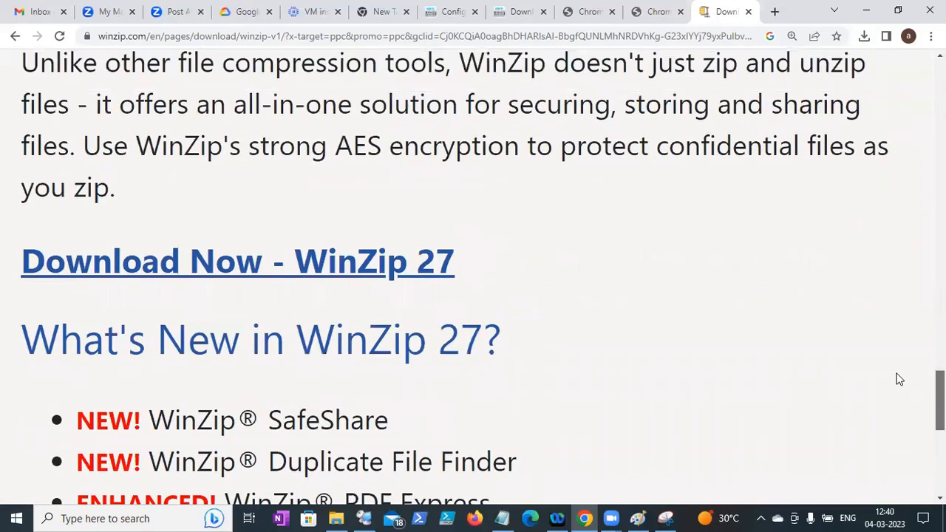
pyautogui.scroll(3, 895, 359)
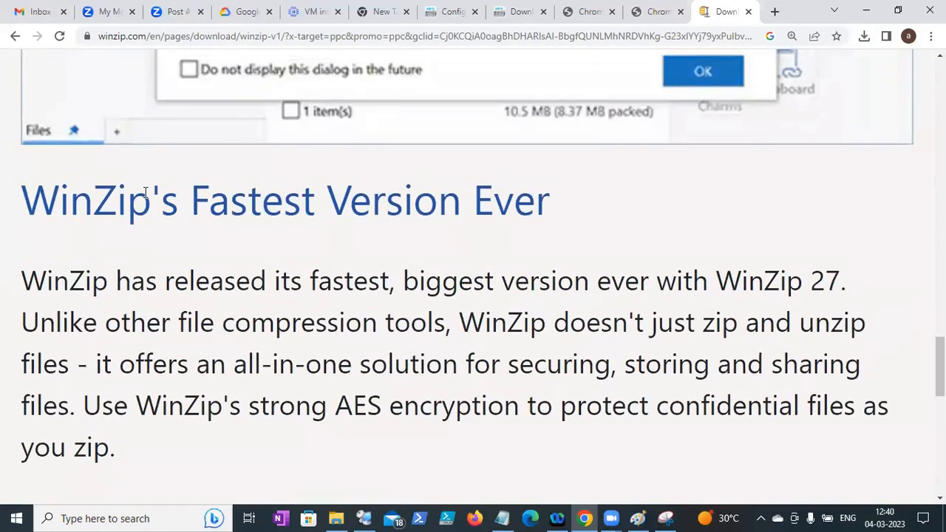
pyautogui.click(15, 36)
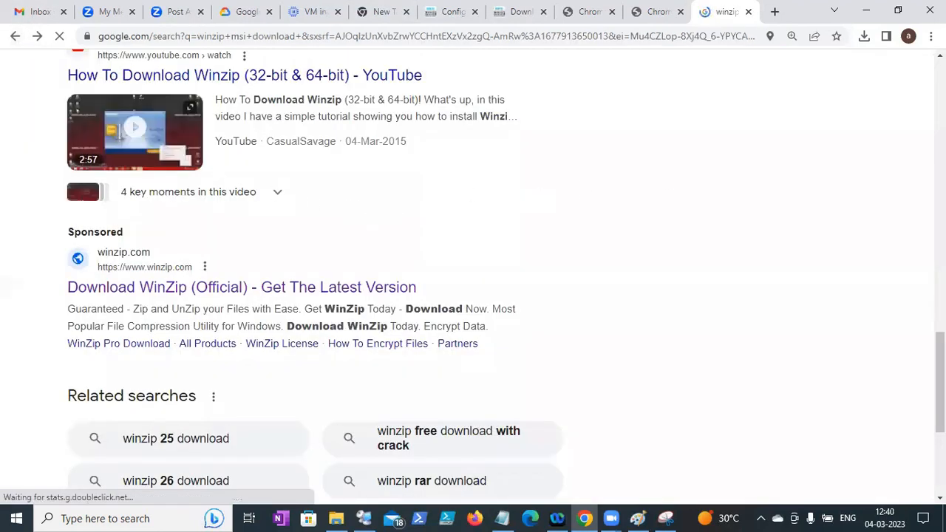
# - Open the 'Alternative Download Links - WinZip' result from the 'winzip msi download' results
pyautogui.scroll(-5, 473, 295)
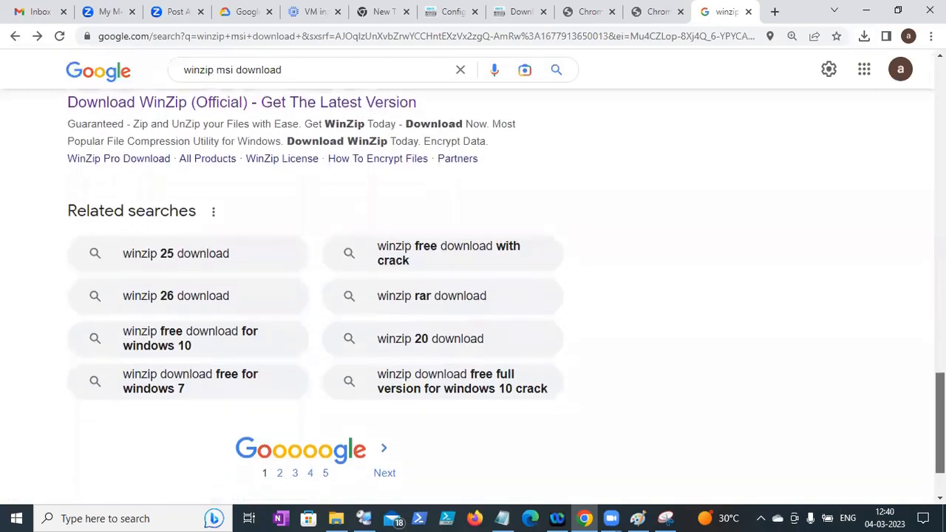
pyautogui.scroll(20, 897, 281)
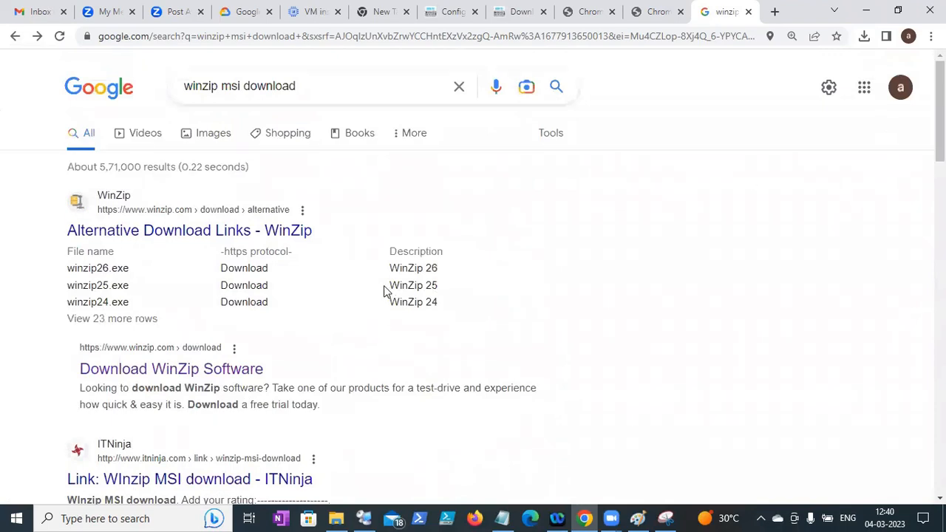
pyautogui.click(185, 238)
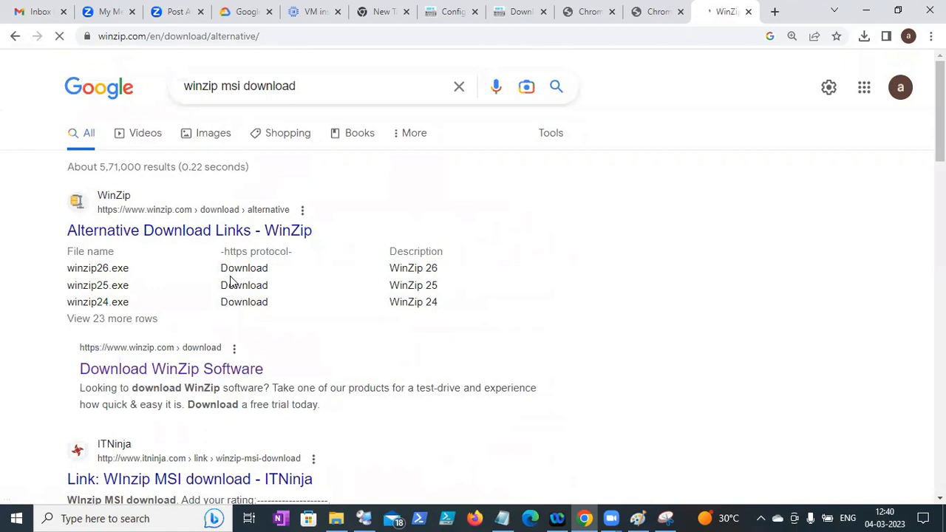
# - Scroll through WinZip's Alternative Download Links page, reviewing the listed installers
pyautogui.scroll(-5, 231, 281)
pyautogui.scroll(-3, 473, 281)
pyautogui.scroll(1, 473, 281)
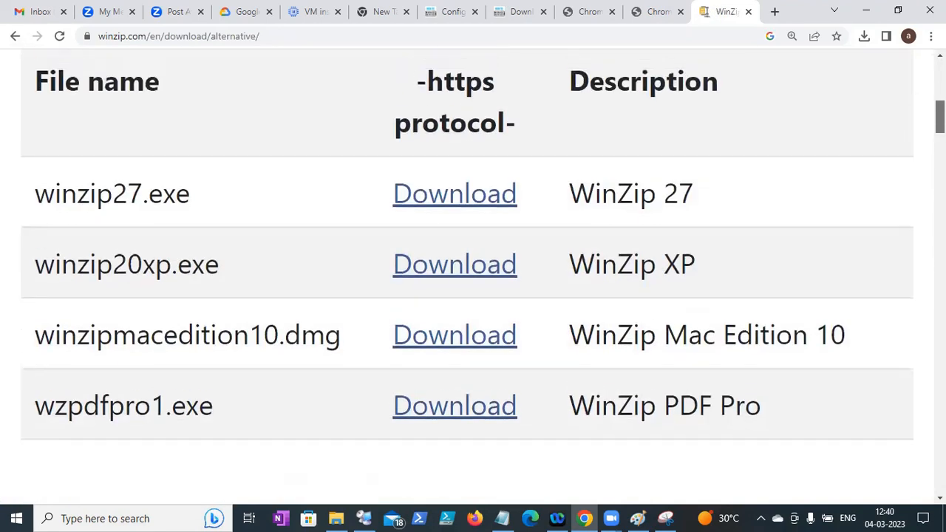
pyautogui.scroll(2, 467, 281)
pyautogui.scroll(-5, 467, 281)
pyautogui.scroll(-4, 473, 281)
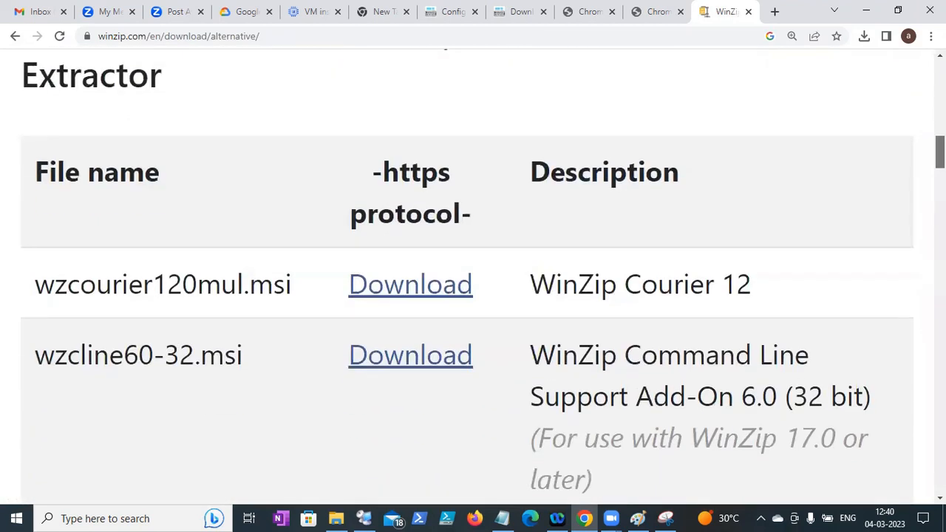
pyautogui.scroll(-1, 210, 250)
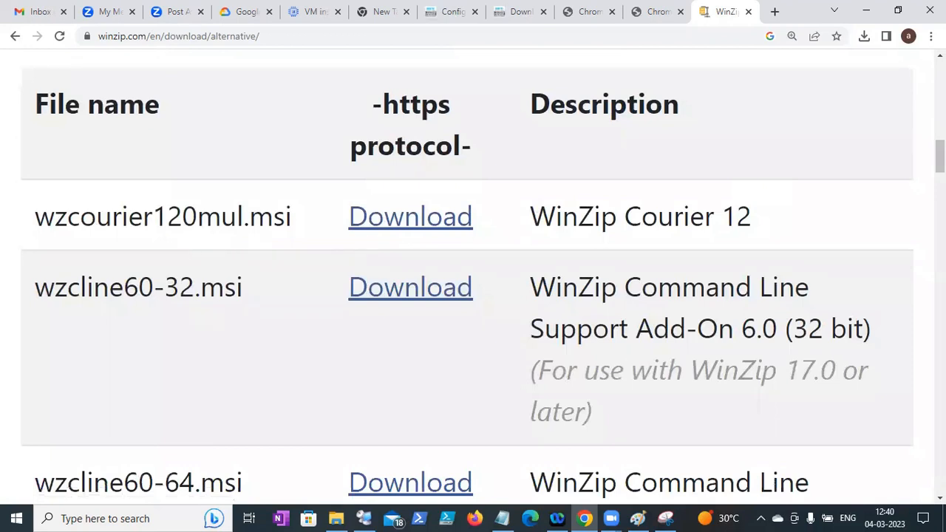
pyautogui.scroll(-7, 473, 281)
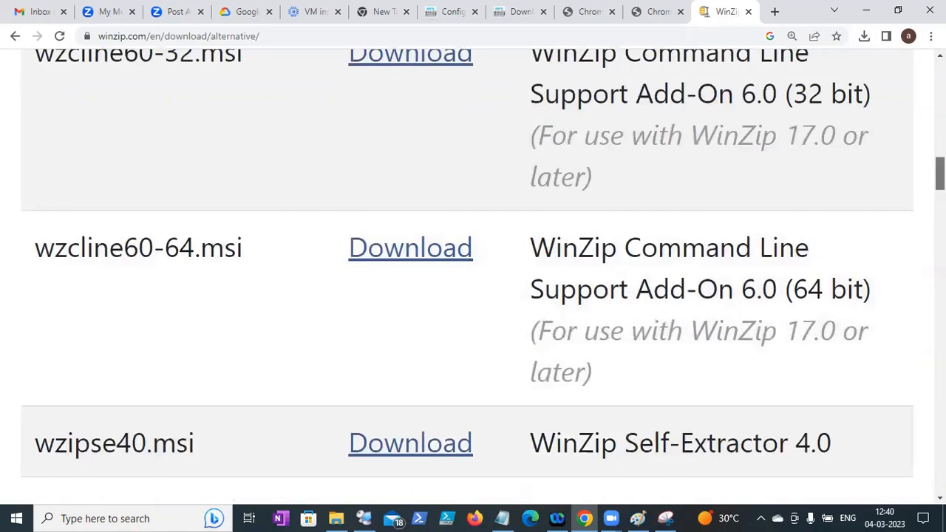
pyautogui.scroll(-4, 472, 281)
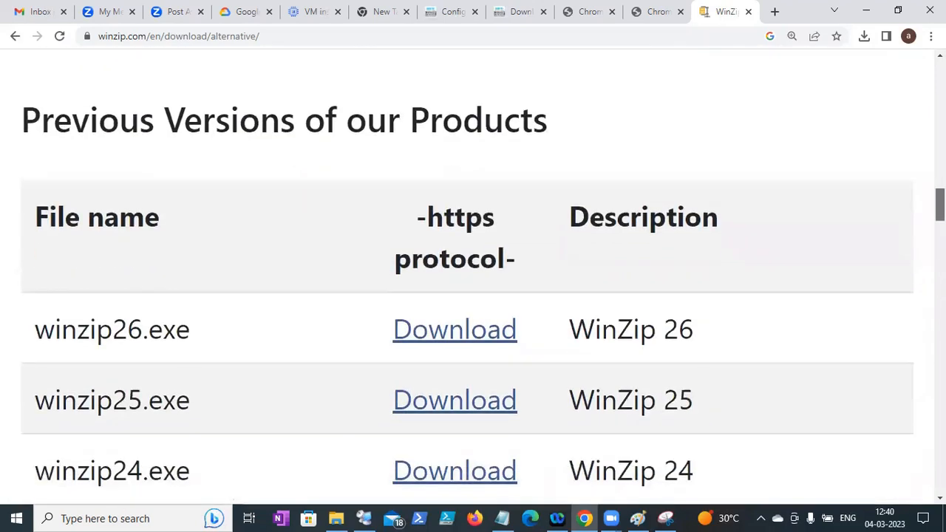
pyautogui.scroll(-2, 473, 281)
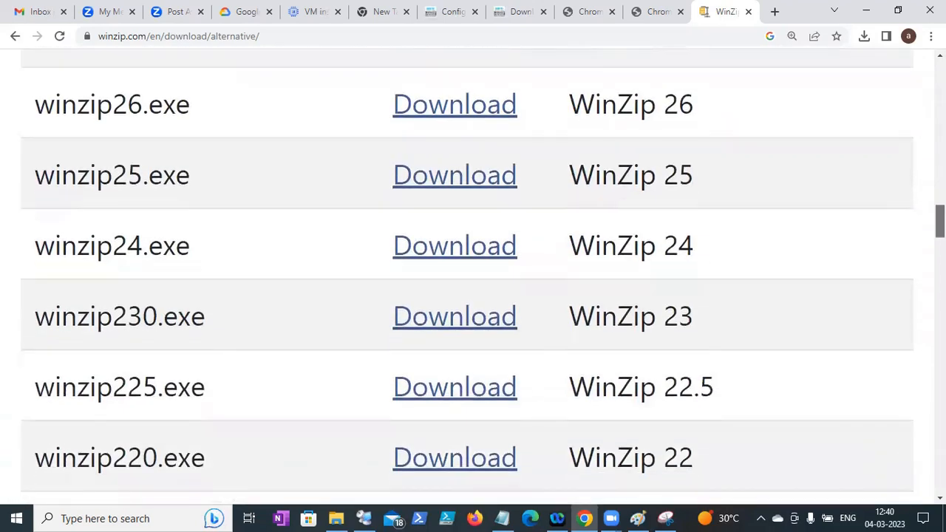
pyautogui.scroll(-1, 473, 281)
pyautogui.scroll(-5, 473, 281)
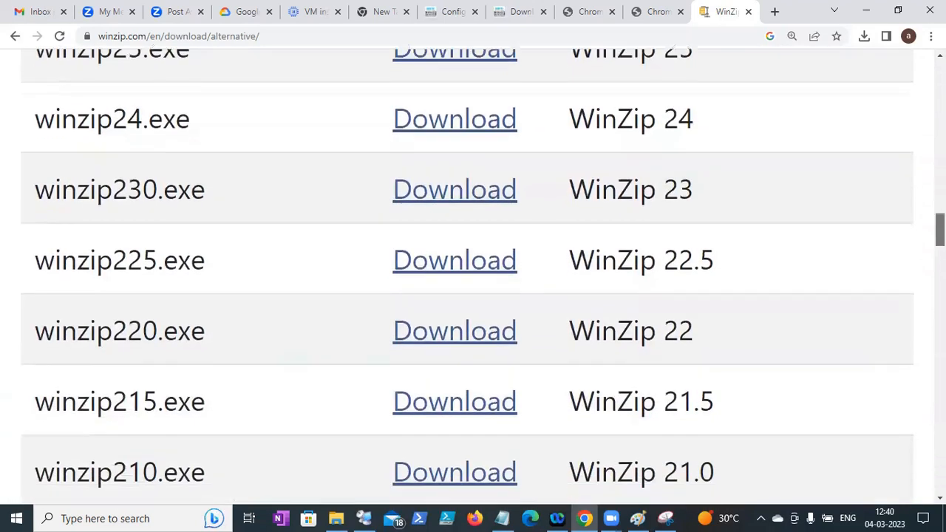
pyautogui.scroll(-5, 473, 280)
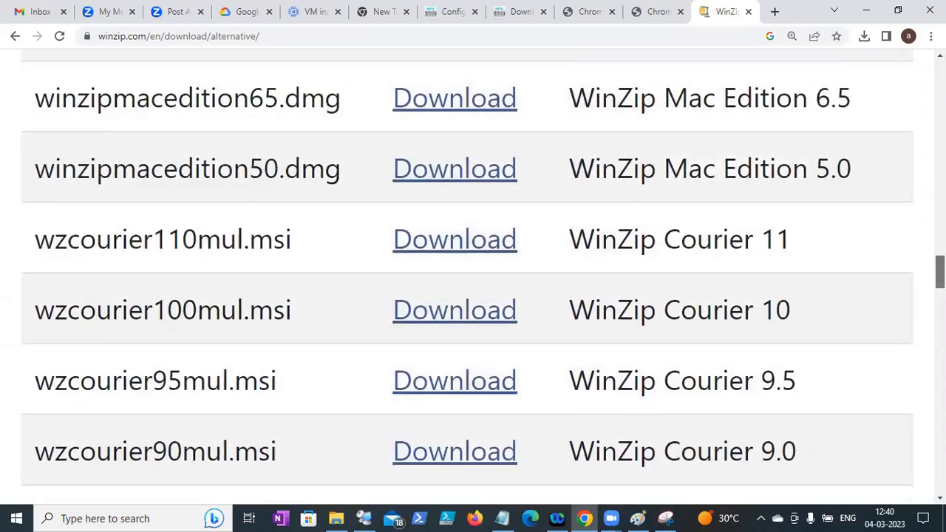
pyautogui.scroll(-8, 473, 281)
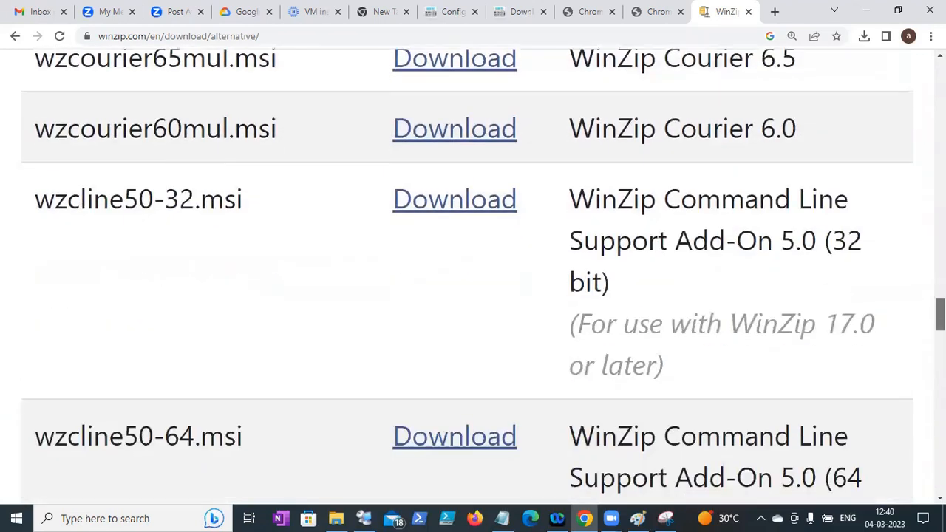
pyautogui.scroll(-10, 473, 281)
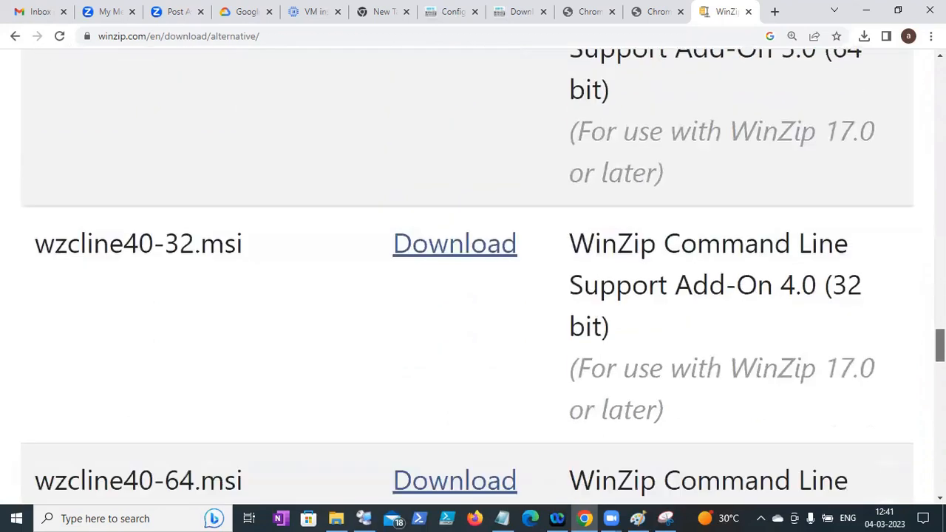
pyautogui.scroll(-8, 473, 281)
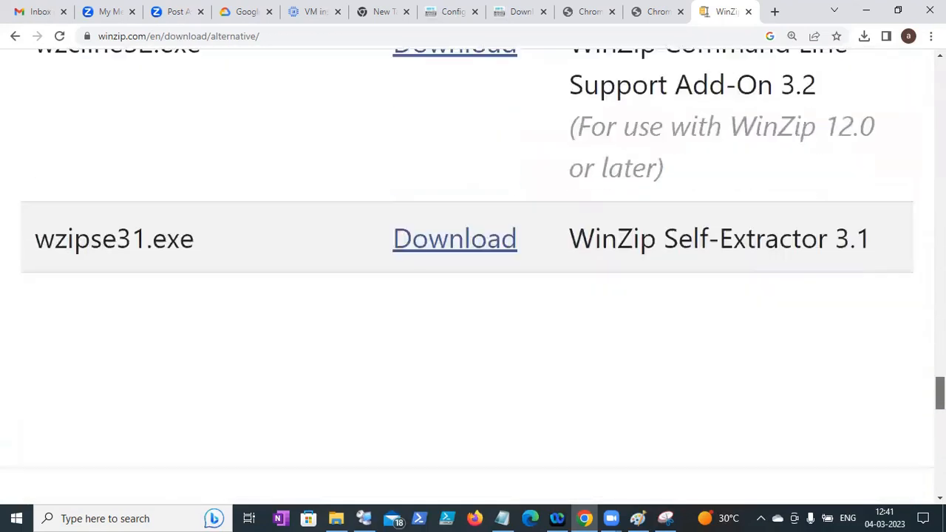
pyautogui.scroll(-4, 921, 431)
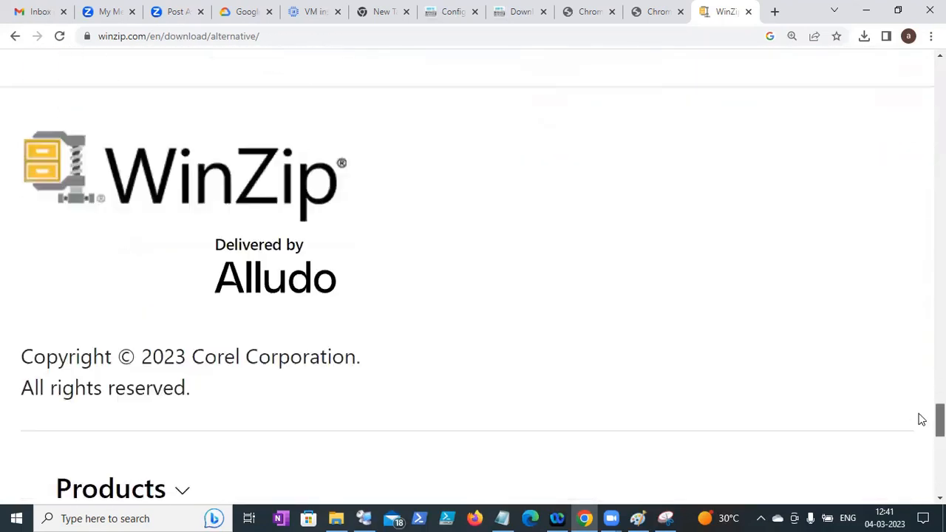
pyautogui.scroll(15, 916, 392)
pyautogui.scroll(14, 909, 356)
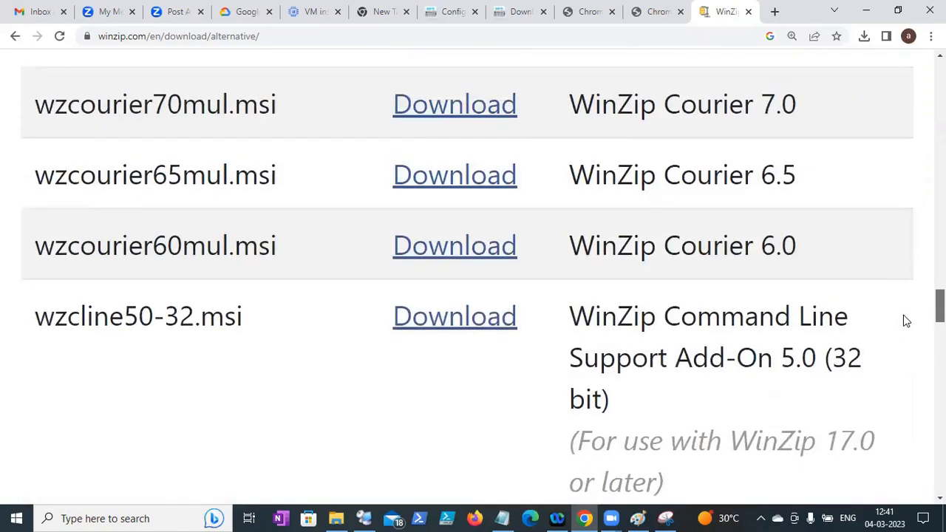
pyautogui.scroll(8, 905, 291)
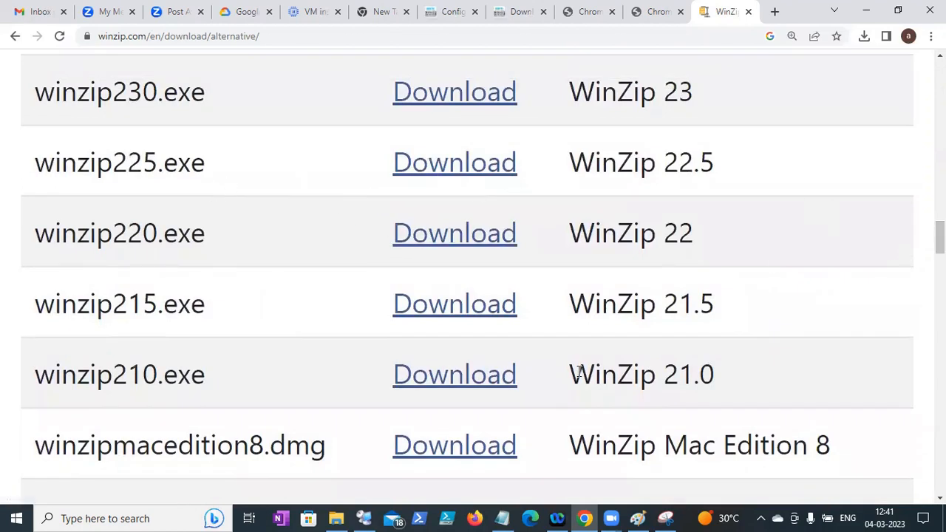
pyautogui.moveTo(940, 237); pyautogui.dragTo(914, 161)
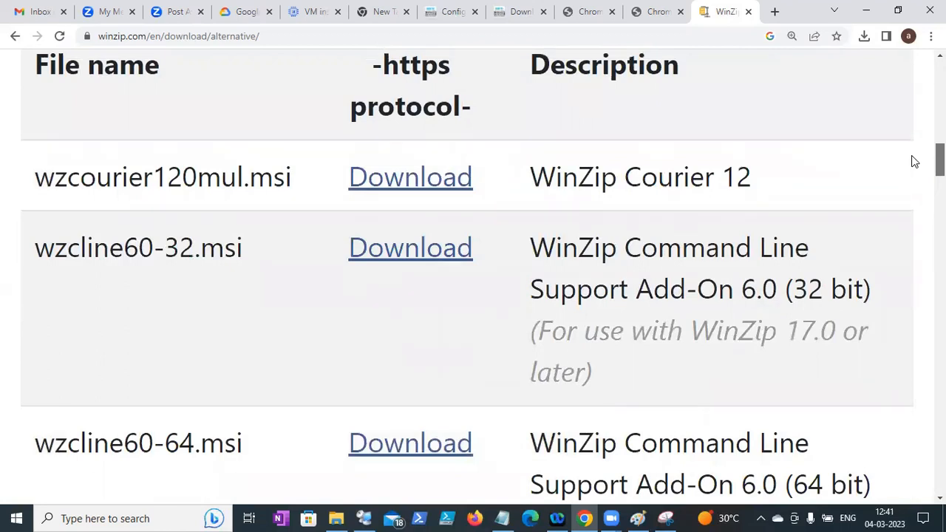
pyautogui.moveTo(914, 162); pyautogui.dragTo(914, 162)
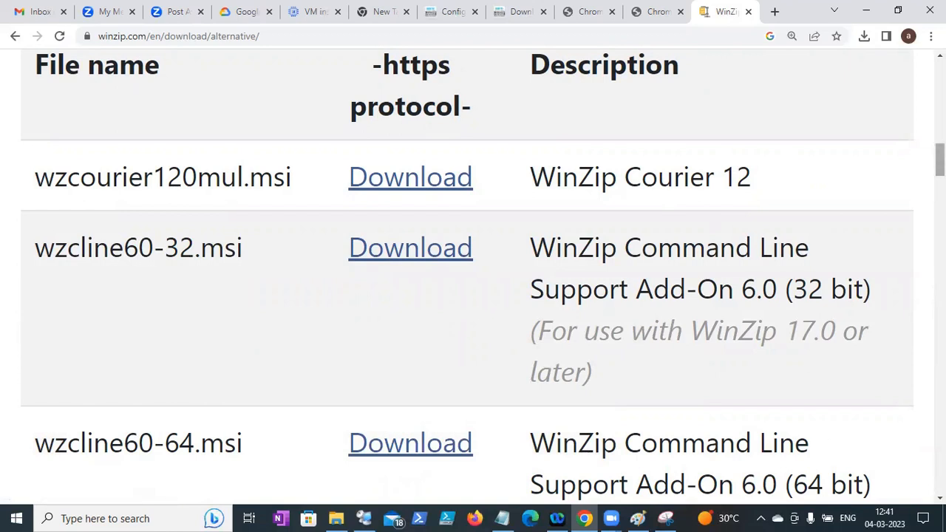
# - Download the 64-bit Command Line Support Add-On wzcline50-64.msi and launch it
pyautogui.scroll(-5, 483, 274)
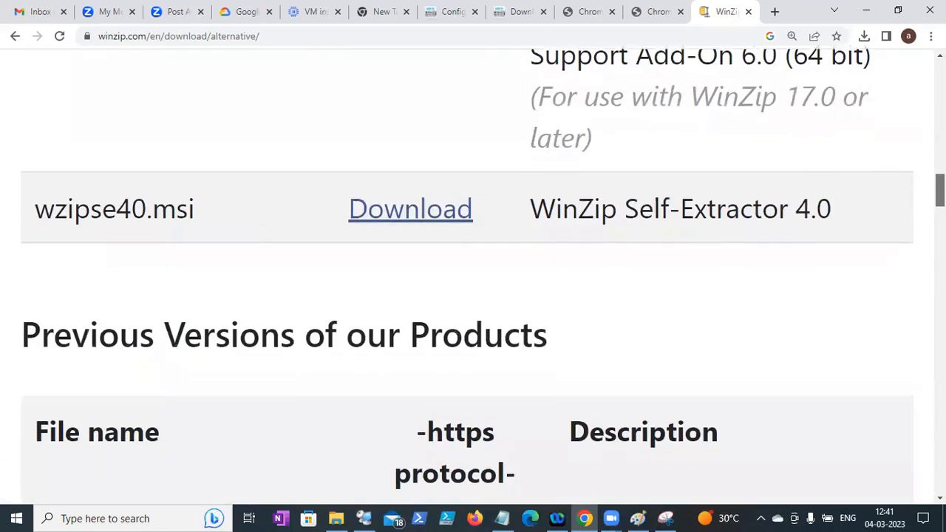
pyautogui.scroll(-3, 467, 272)
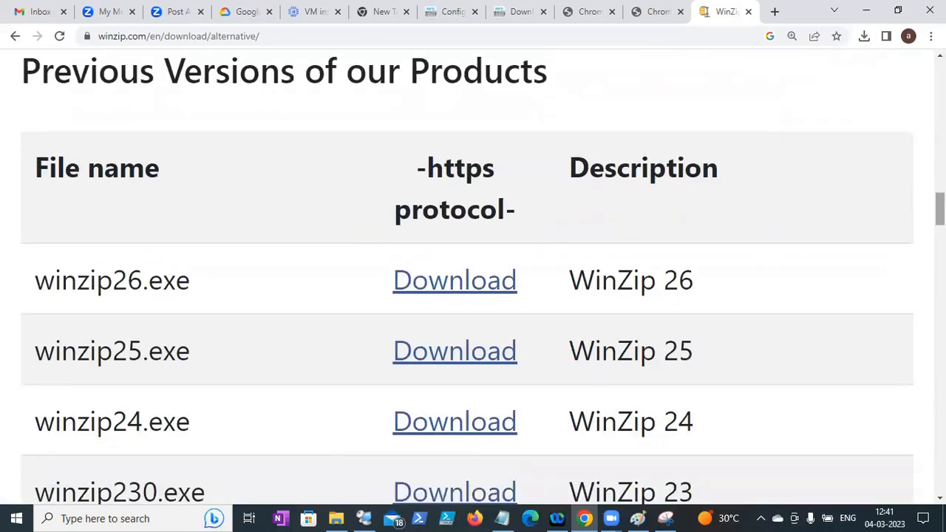
pyautogui.scroll(-1, 467, 274)
pyautogui.scroll(-3, 467, 273)
pyautogui.scroll(-1, 467, 273)
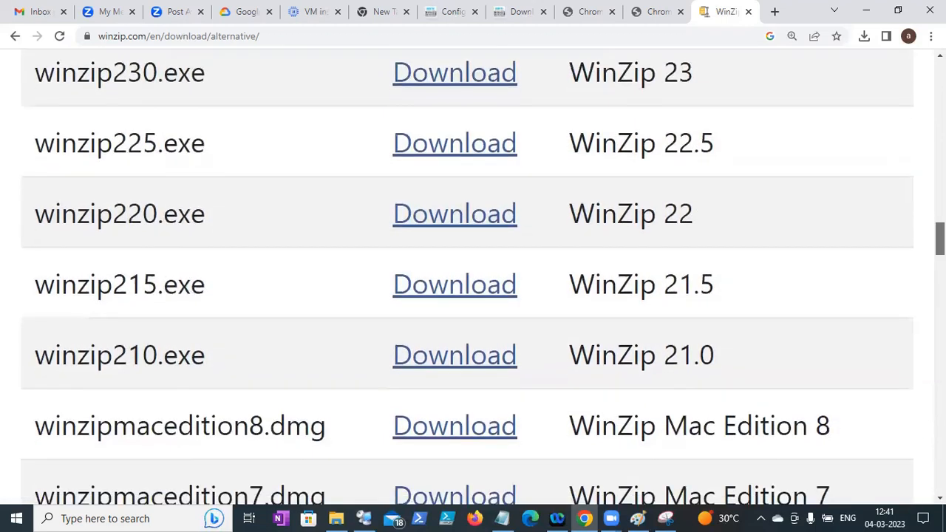
pyautogui.scroll(-1, 467, 273)
pyautogui.scroll(3, 467, 273)
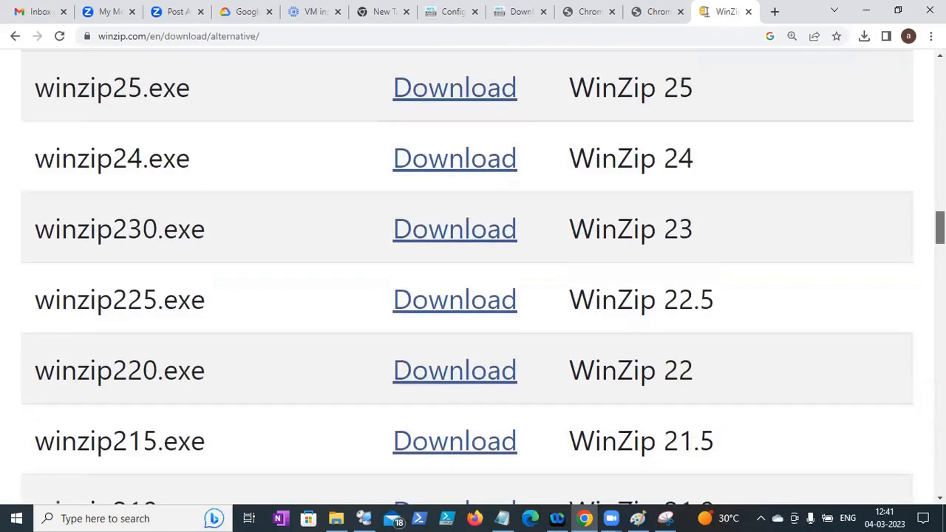
pyautogui.scroll(-5, 467, 274)
pyautogui.scroll(-8, 467, 274)
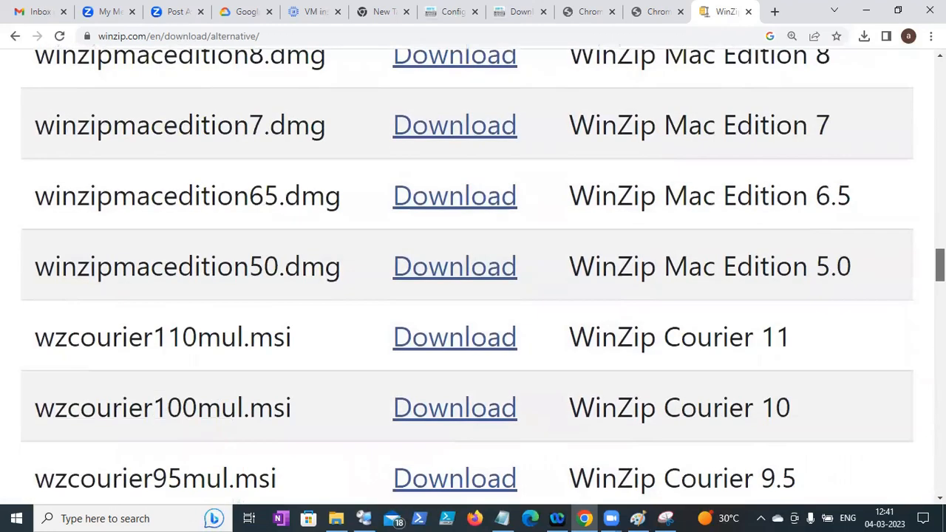
pyautogui.scroll(-7, 467, 273)
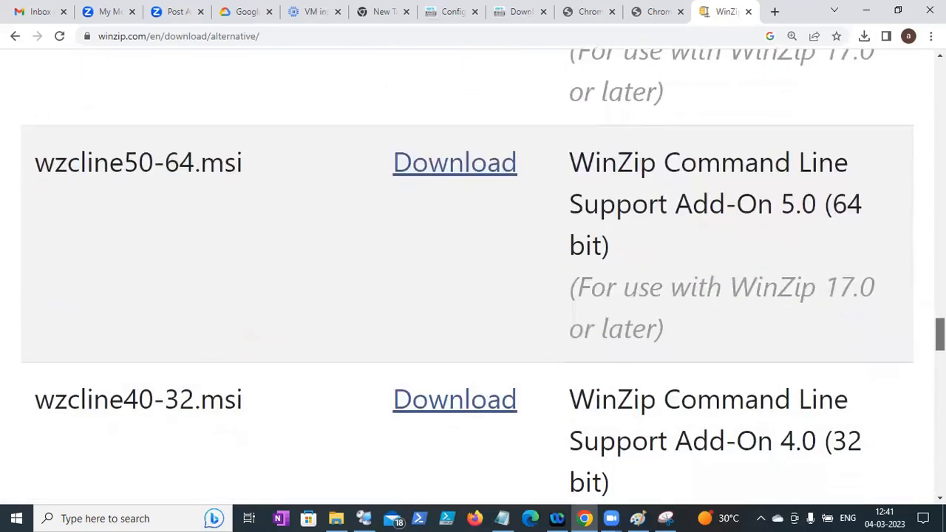
pyautogui.scroll(-1, 467, 274)
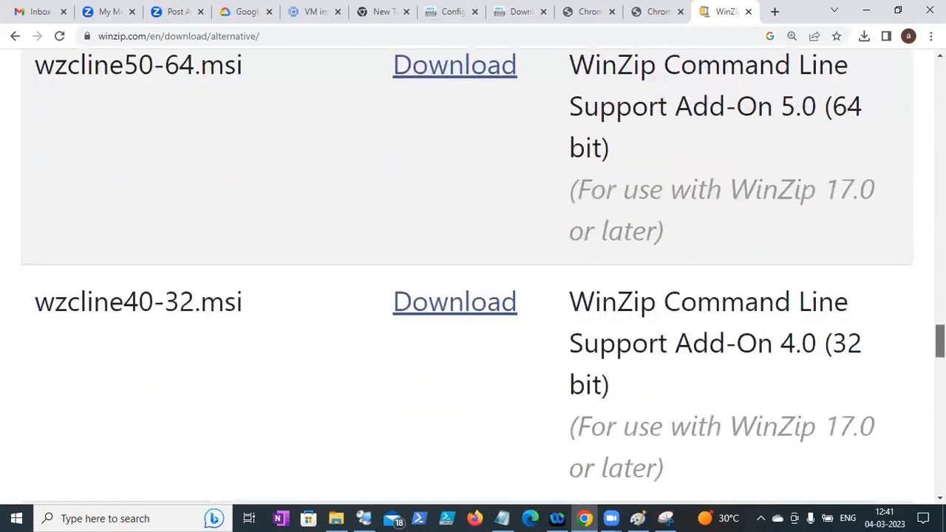
pyautogui.scroll(-2, 639, 334)
pyautogui.scroll(7, 639, 334)
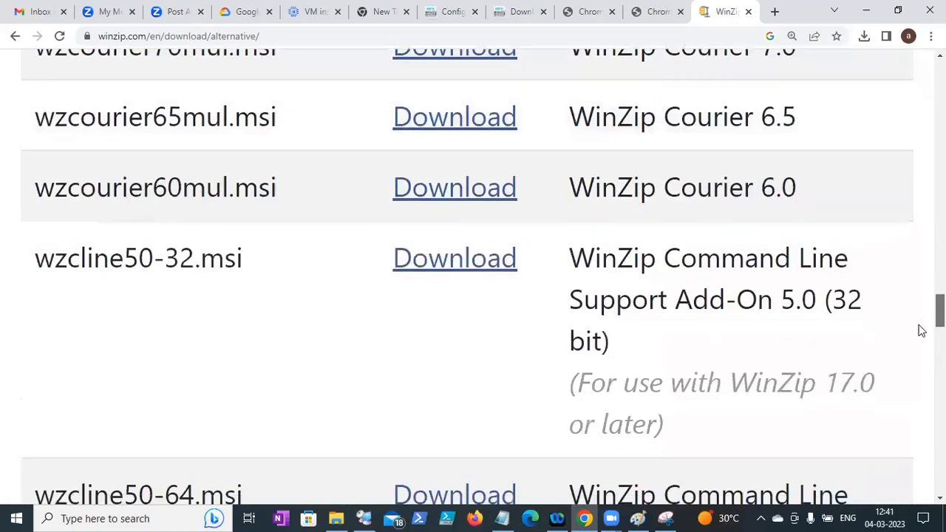
pyautogui.scroll(-4, 639, 334)
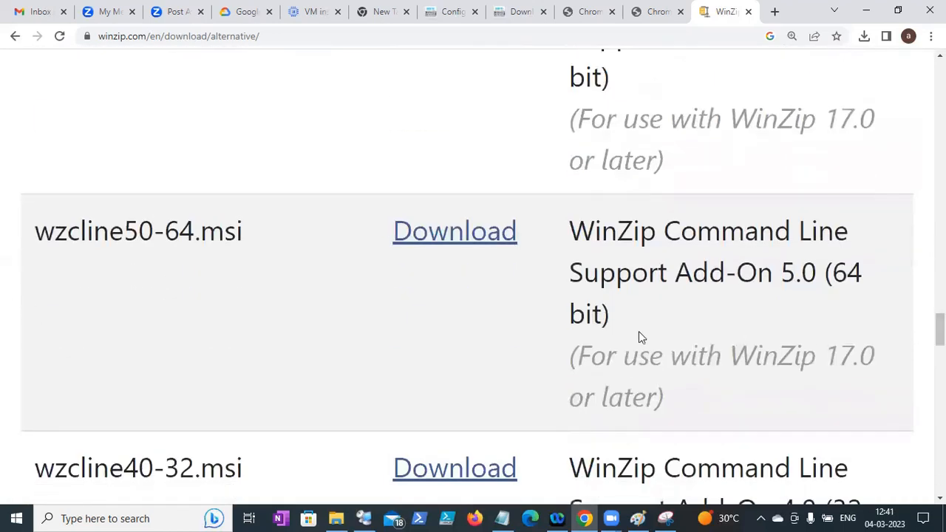
pyautogui.click(453, 249)
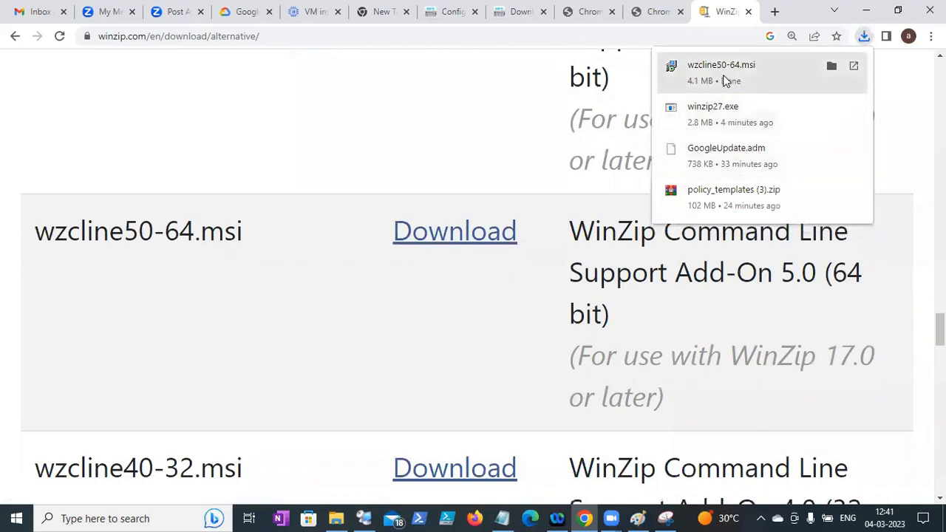
pyautogui.click(722, 75)
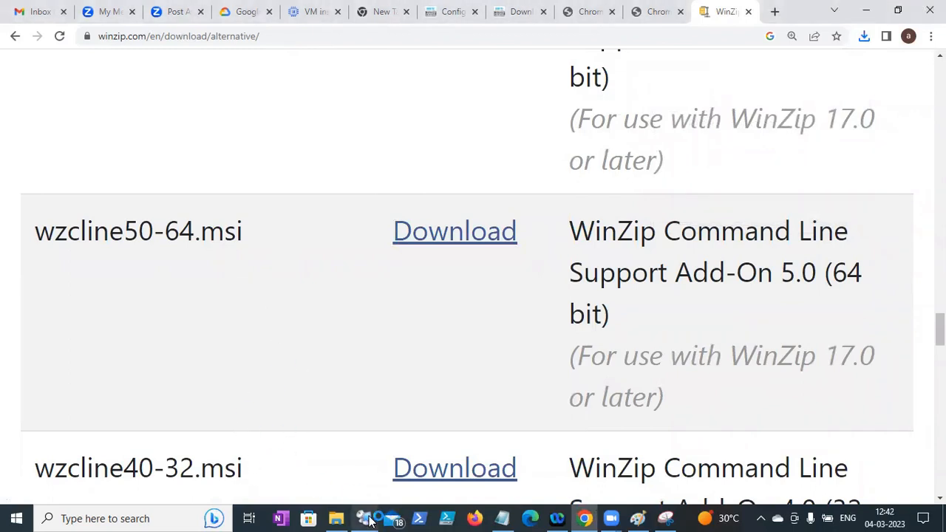
# - View the Downloads folder's properties in File Explorer, then close them
pyautogui.click(336, 518)
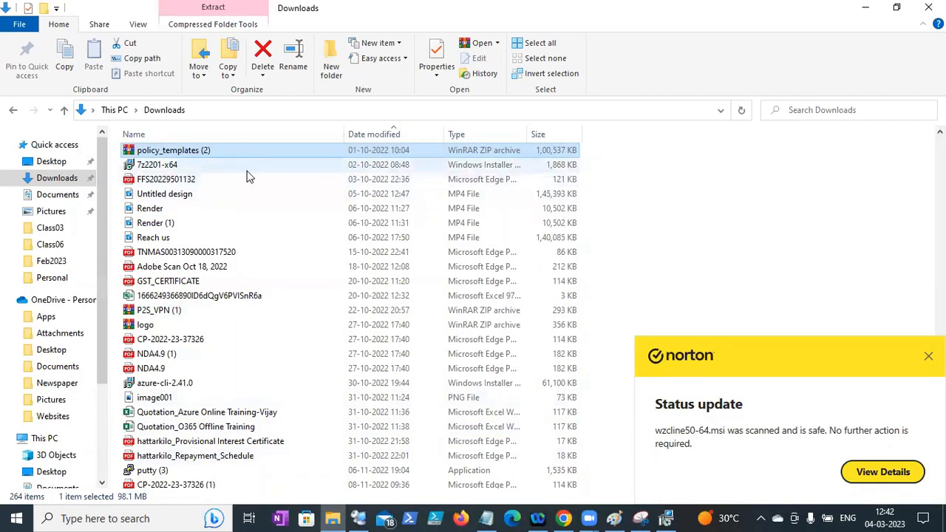
pyautogui.rightClick(231, 162)
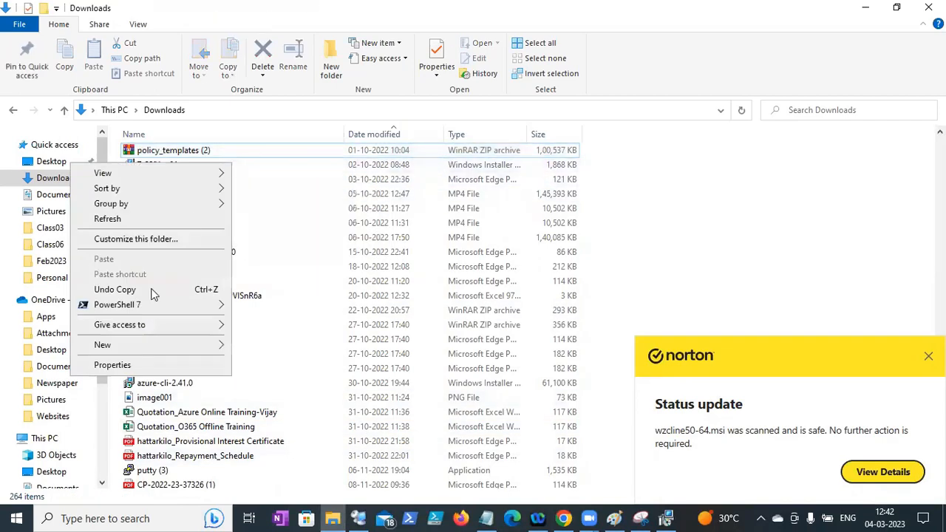
pyautogui.click(107, 364)
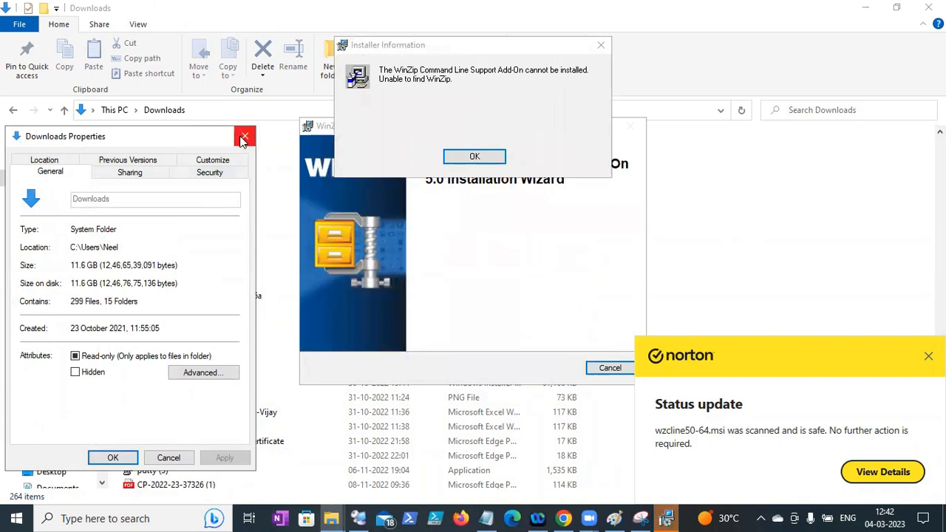
pyautogui.click(243, 137)
# - Confirm 7z2201-x64 is a Windows Installer Package in its properties, then copy the file
pyautogui.doubleClick(175, 165)
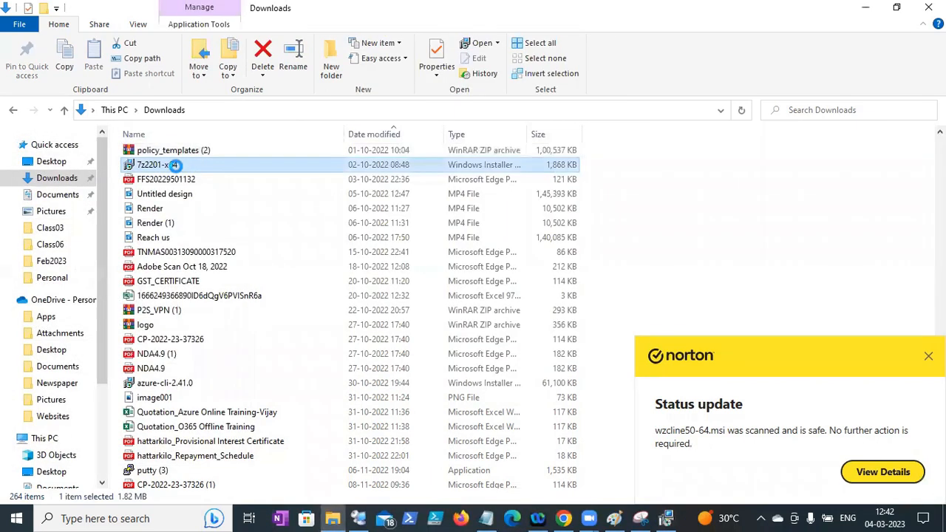
pyautogui.rightClick(176, 164)
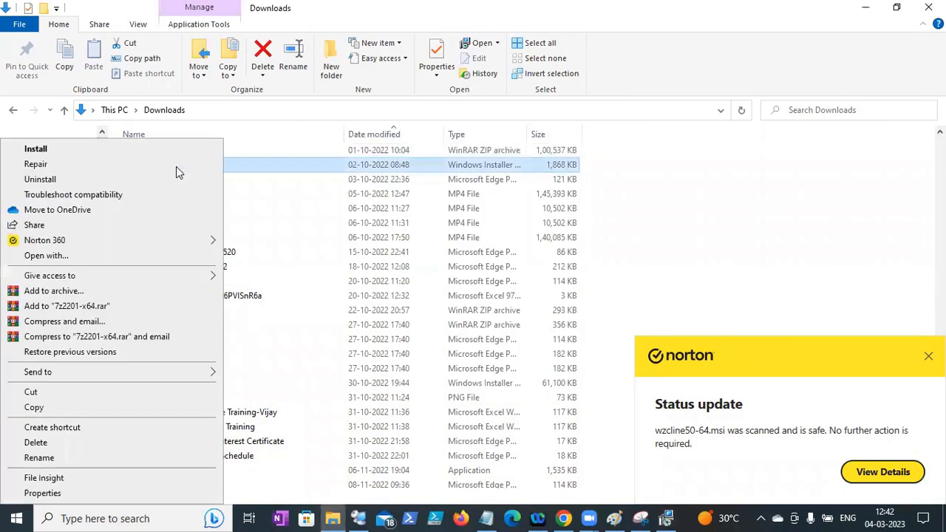
pyautogui.click(99, 498)
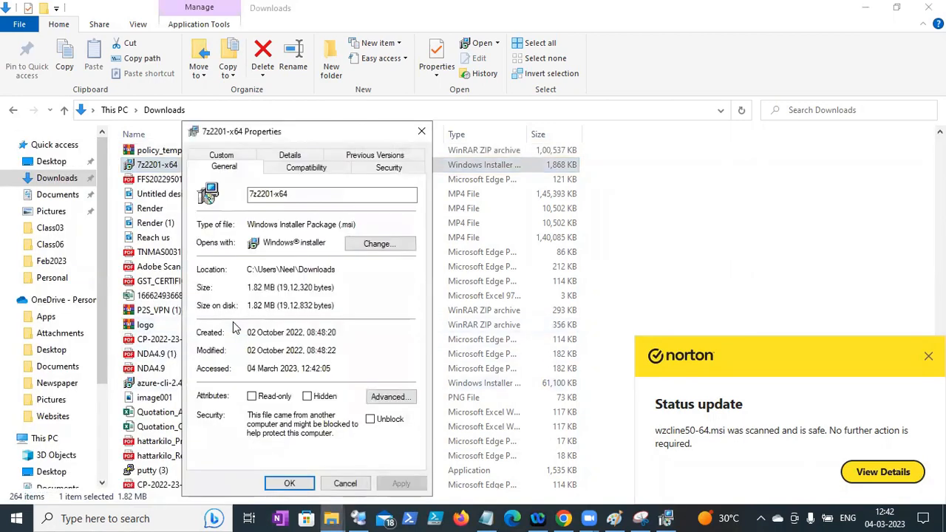
pyautogui.moveTo(355, 226); pyautogui.dragTo(247, 224)
pyautogui.click(421, 133)
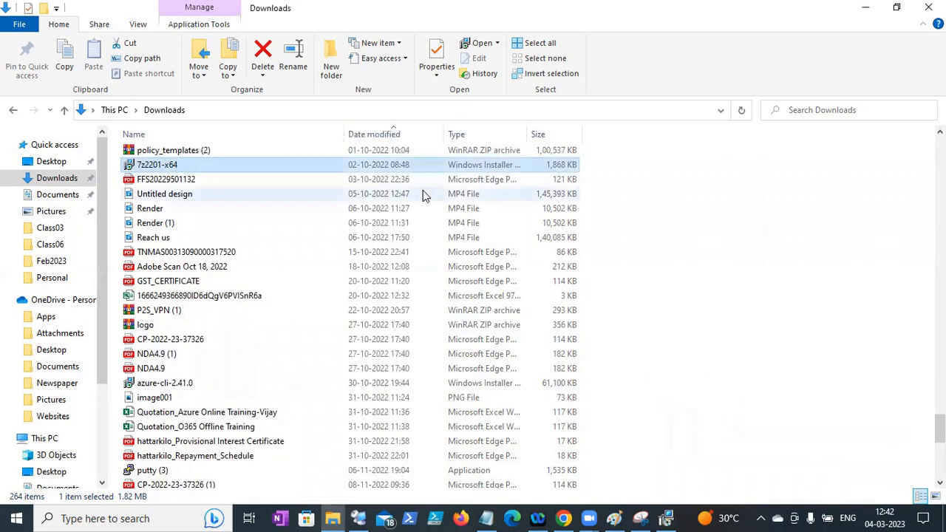
pyautogui.hotkey('ctrl', 'c')
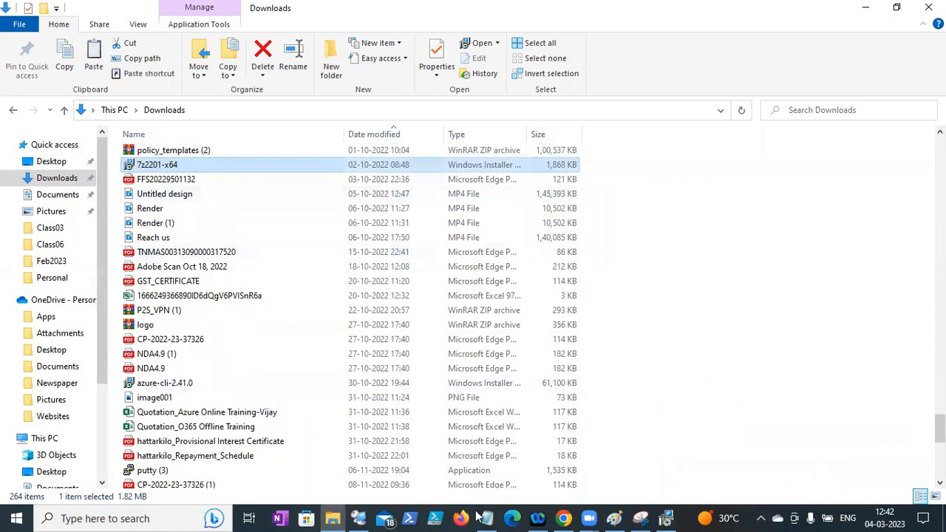
# - Look at the DC1 session in Remote Desktop Connection Manager, then return to Chrome's WinZip page
pyautogui.click(359, 518)
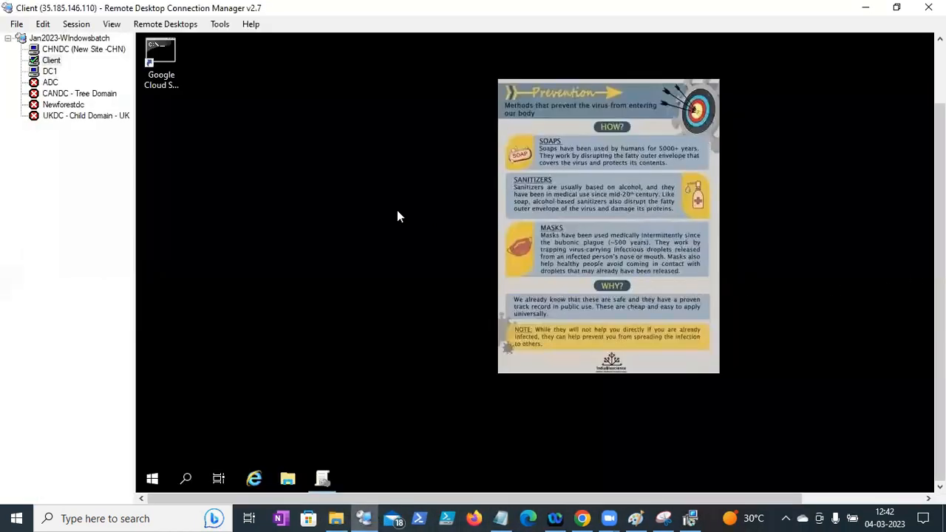
pyautogui.click(49, 71)
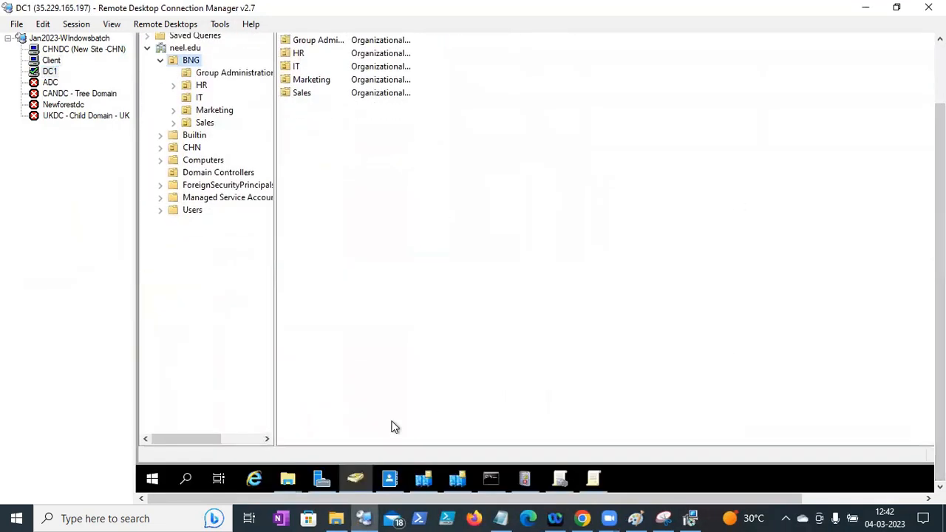
pyautogui.click(582, 518)
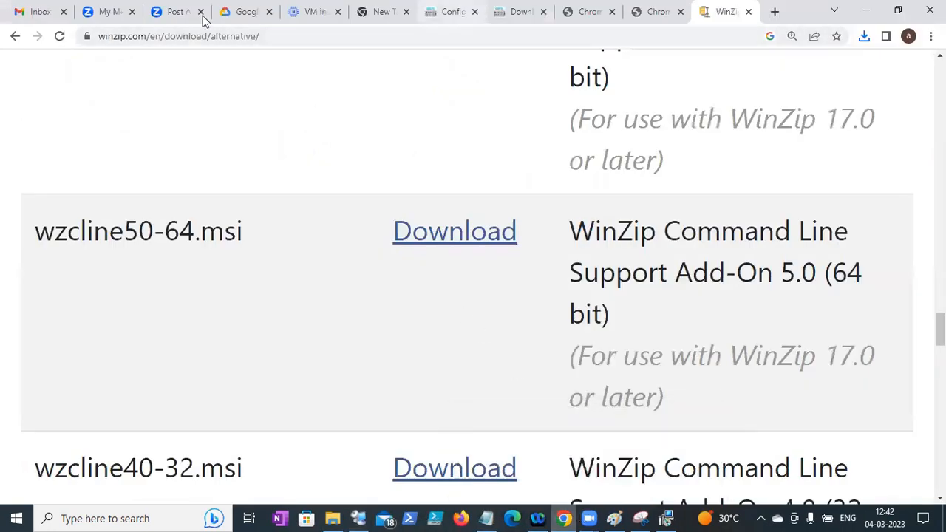
# - Select only the client VM instance, confirm a hard RESET, and return to the DC1 session
pyautogui.click(314, 12)
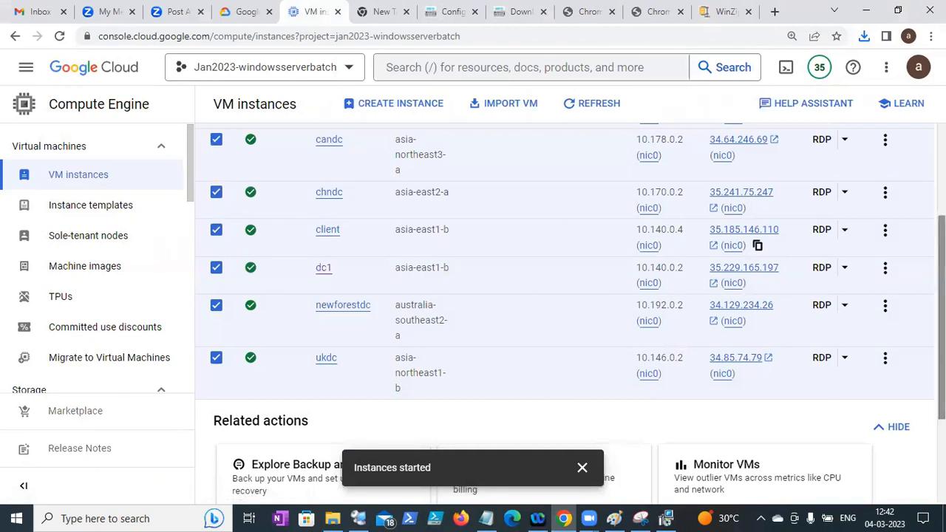
pyautogui.scroll(2, 215, 148)
pyautogui.scroll(1, 213, 218)
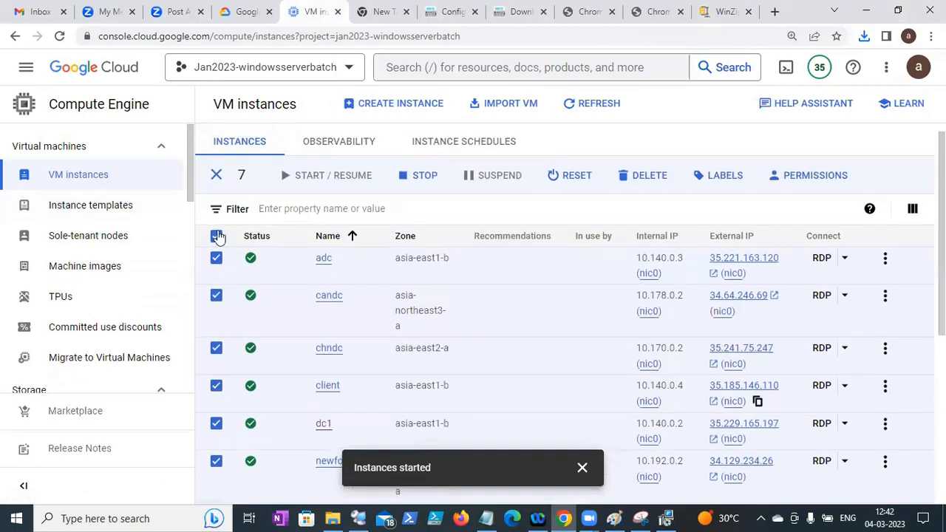
pyautogui.click(216, 237)
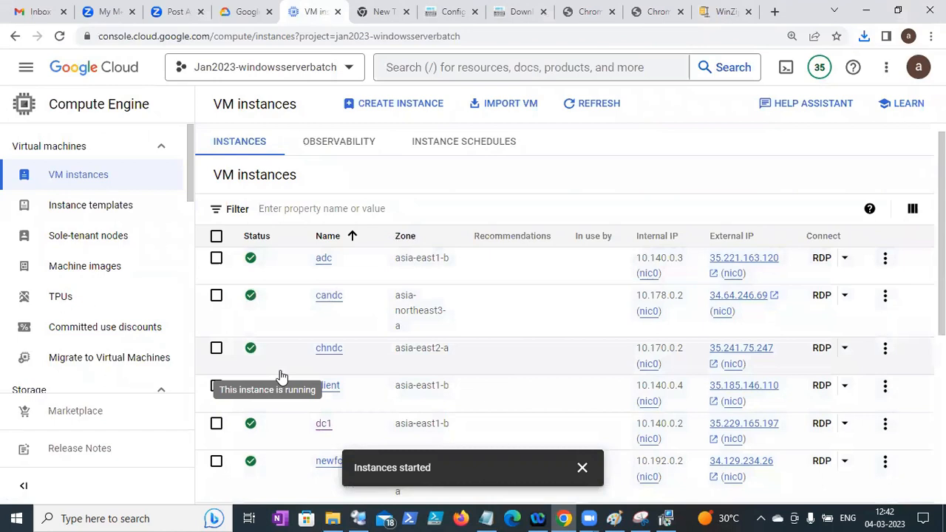
pyautogui.click(216, 387)
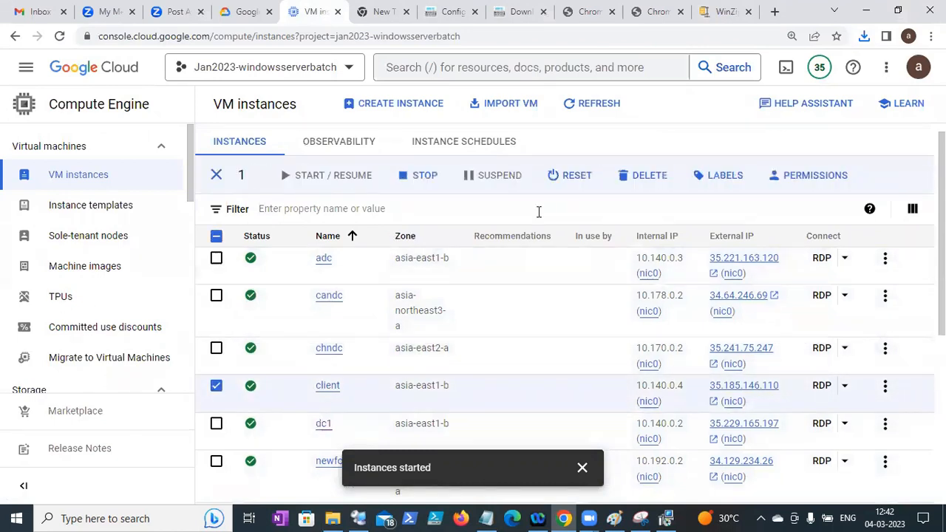
pyautogui.click(558, 181)
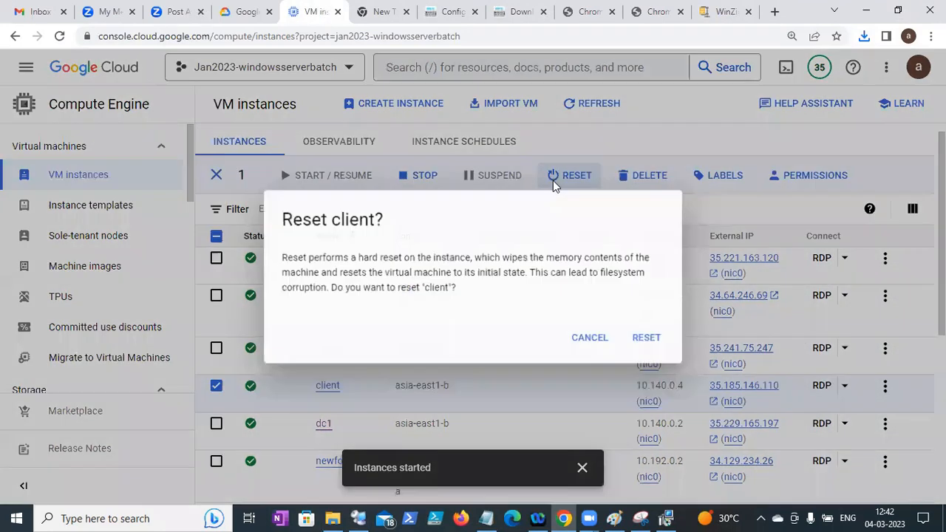
pyautogui.click(645, 346)
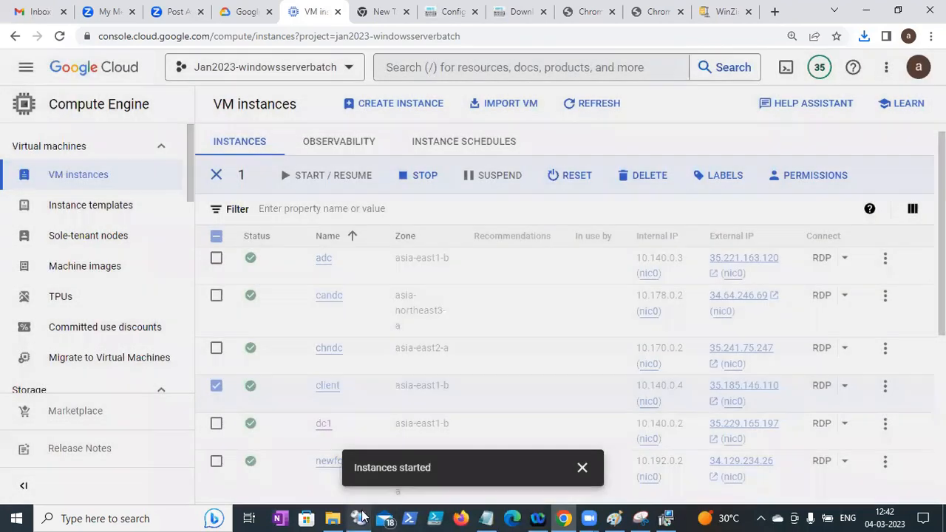
pyautogui.click(360, 518)
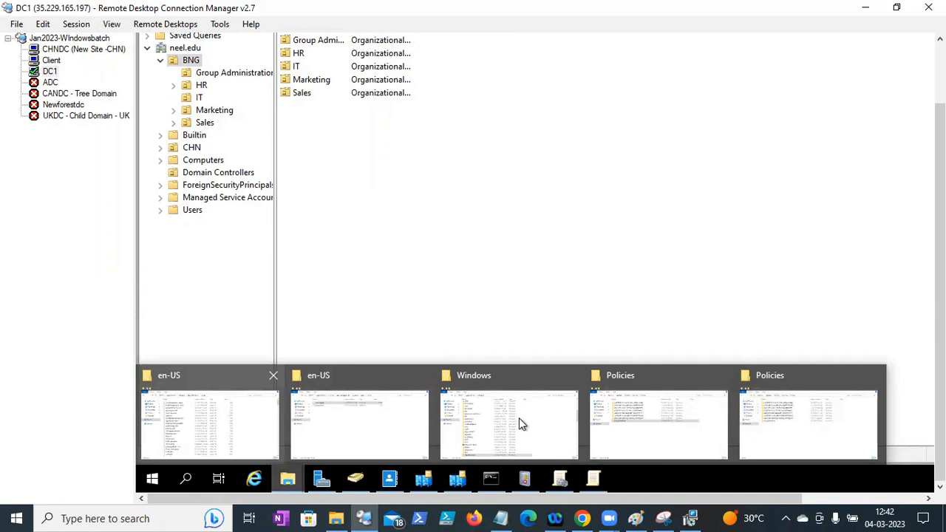
# - Create a WInzipsoftware folder on DC1's Local Disk (C:) and paste 7z2201-x64.msi into it
pyautogui.click(467, 393)
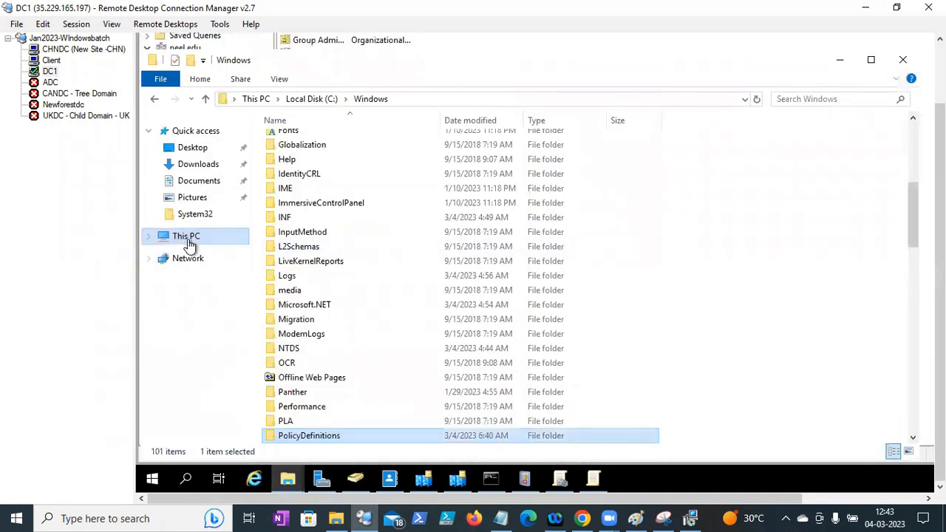
pyautogui.click(188, 244)
pyautogui.click(370, 307)
pyautogui.doubleClick(371, 306)
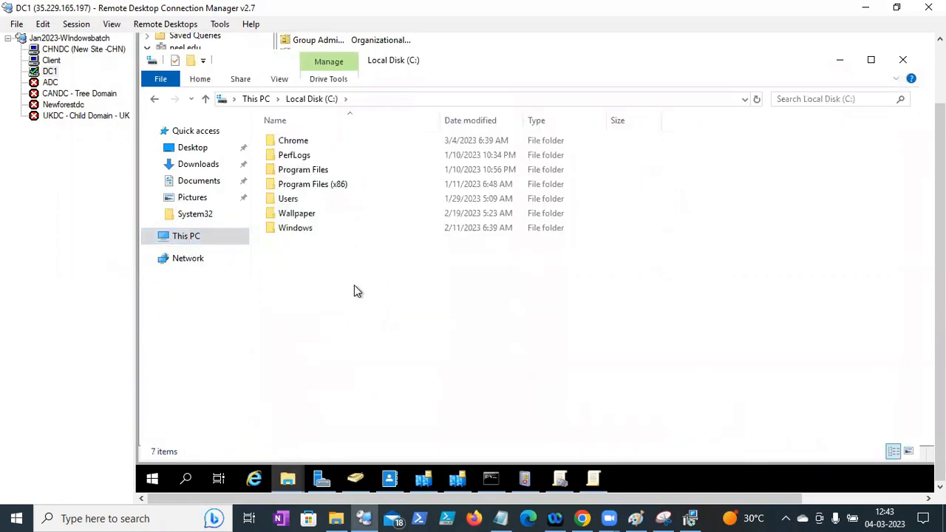
pyautogui.rightClick(354, 290)
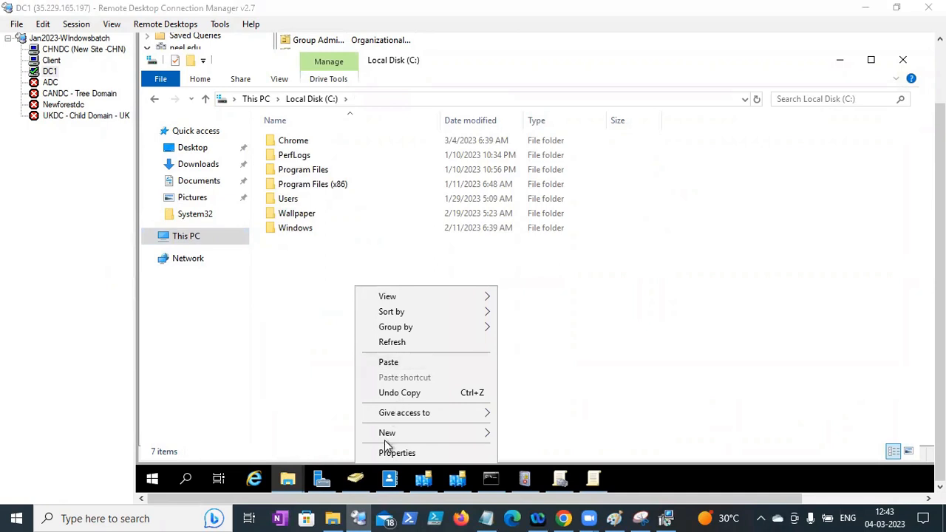
pyautogui.moveTo(418, 432)
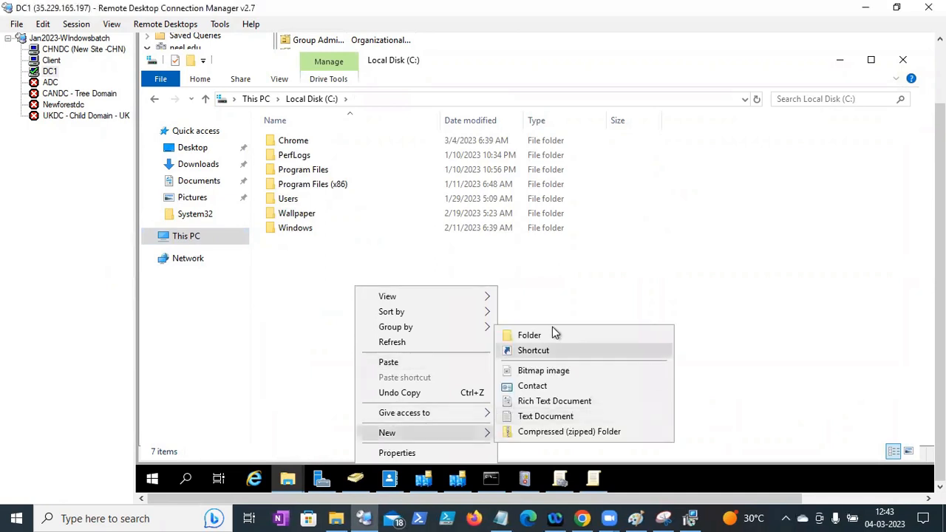
pyautogui.click(552, 330)
pyautogui.write('WInzipsoftware')
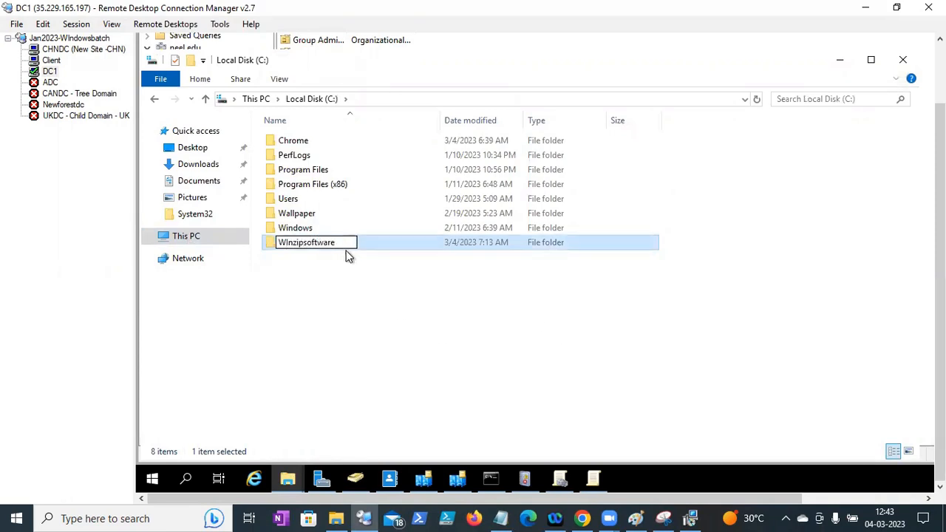
pyautogui.press('Return')
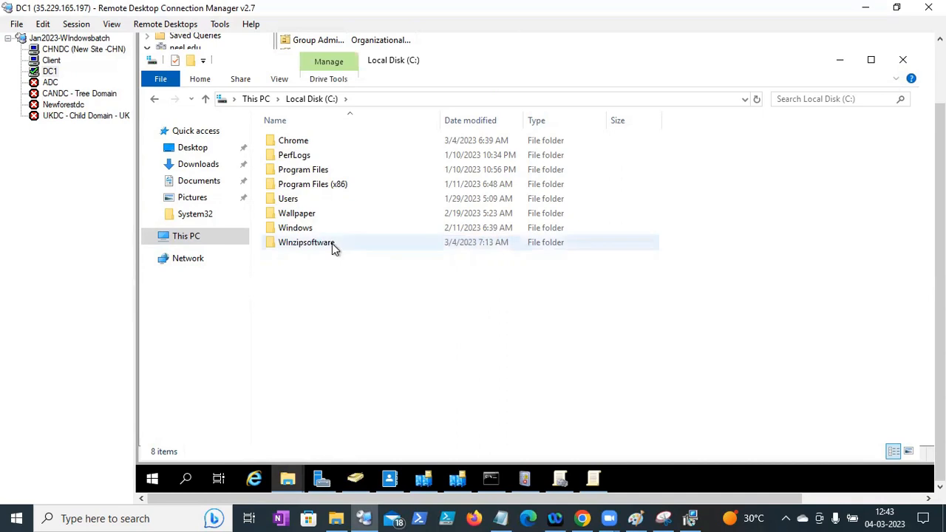
pyautogui.doubleClick(331, 246)
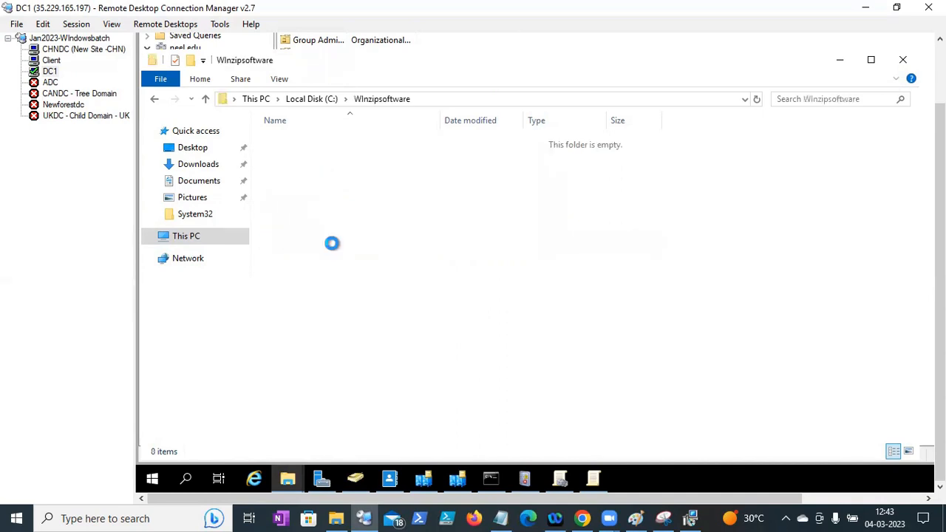
pyautogui.hotkey('ctrl', 'v')
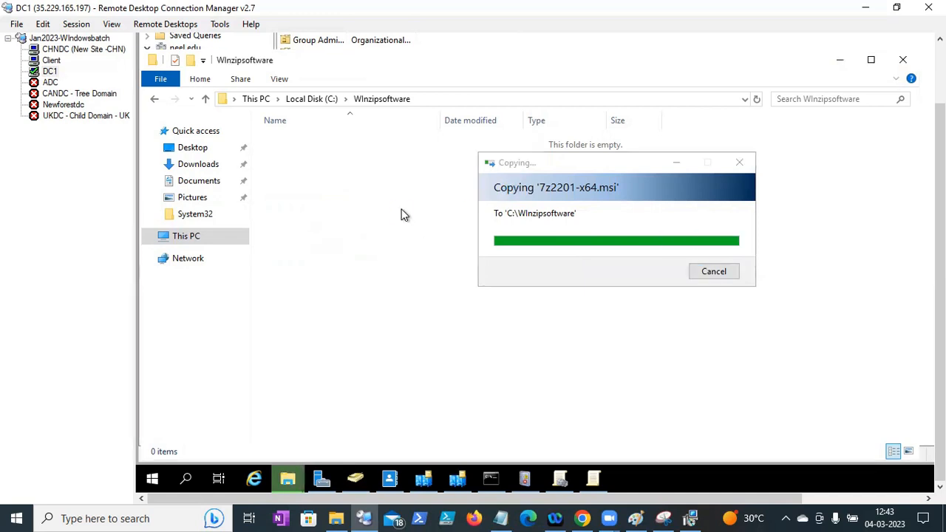
# - Share C:\WInzipsoftware as \\DC1\WInzipsoftware with Everyone Full Control, then select its network path
pyautogui.click(316, 100)
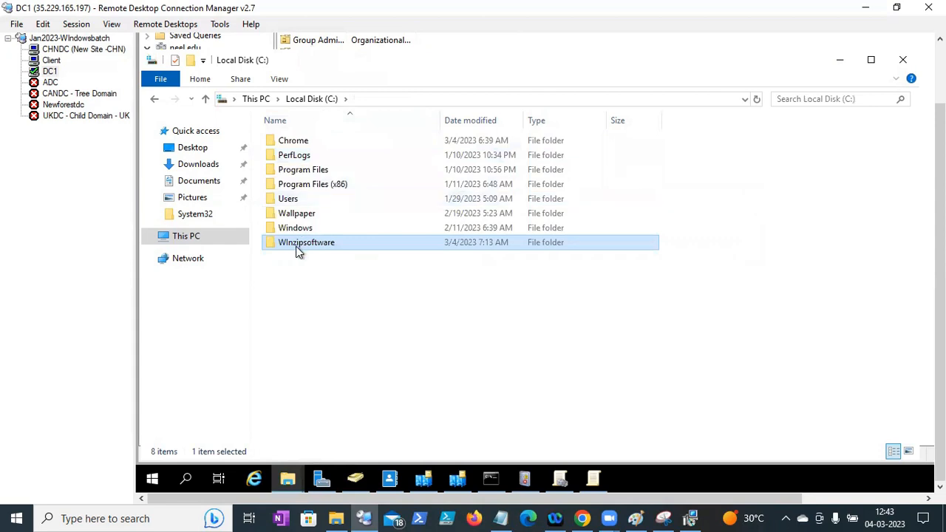
pyautogui.rightClick(298, 251)
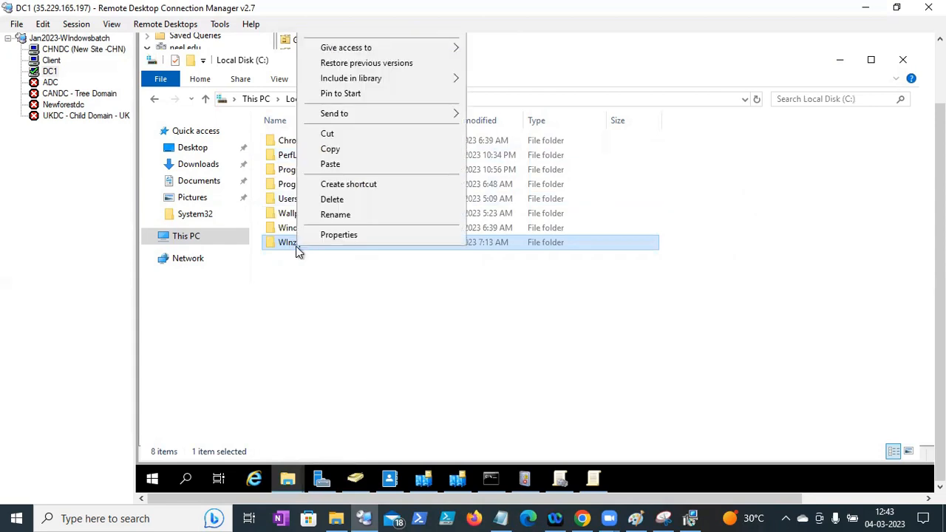
pyautogui.click(337, 235)
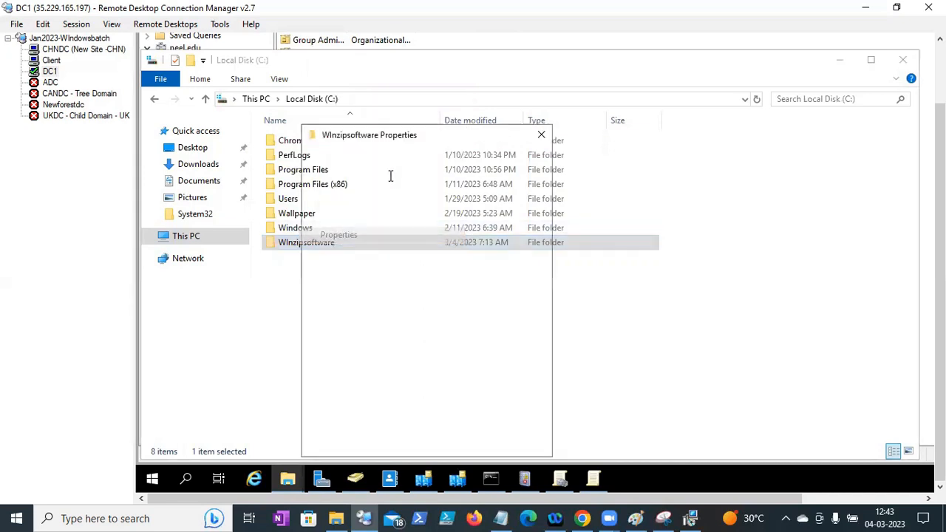
pyautogui.click(362, 159)
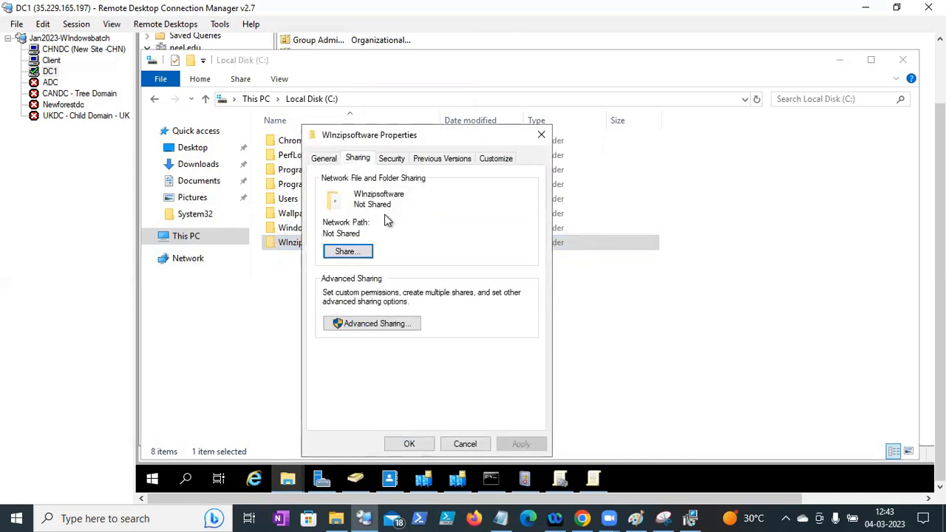
pyautogui.click(375, 325)
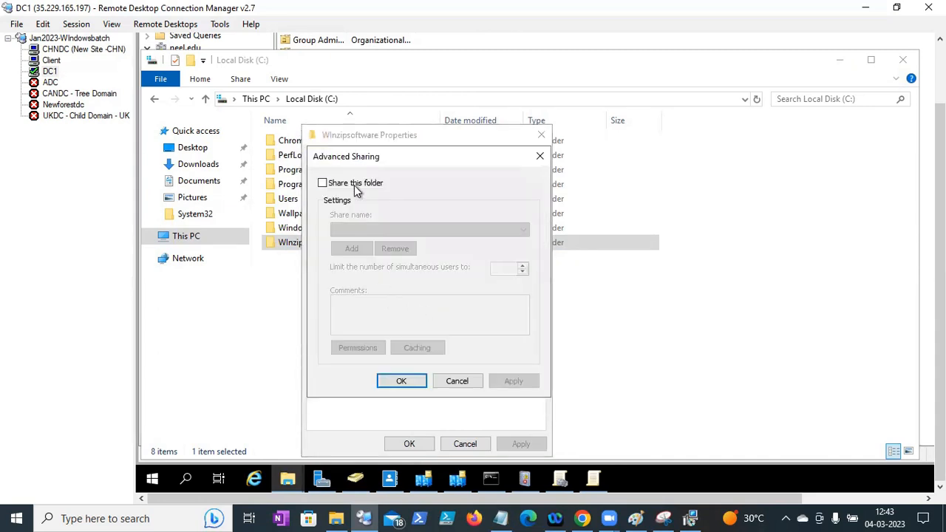
pyautogui.click(353, 185)
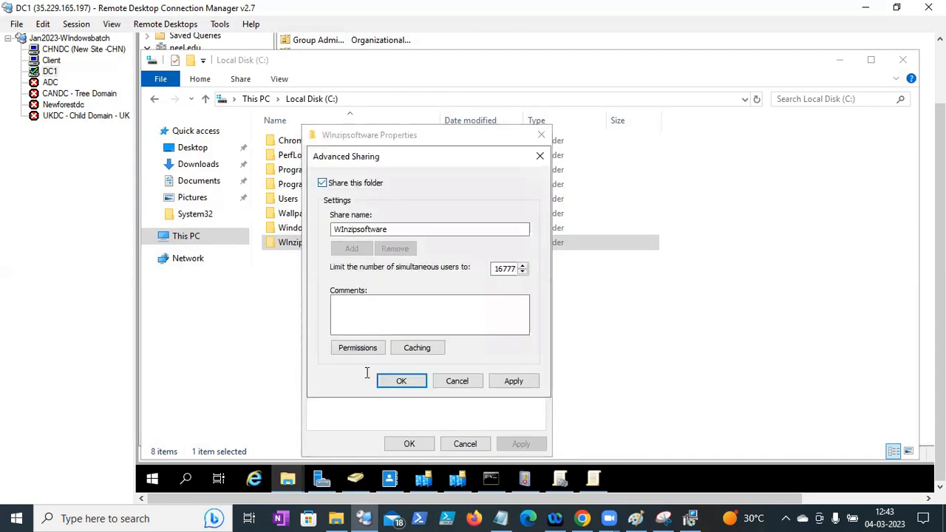
pyautogui.click(356, 346)
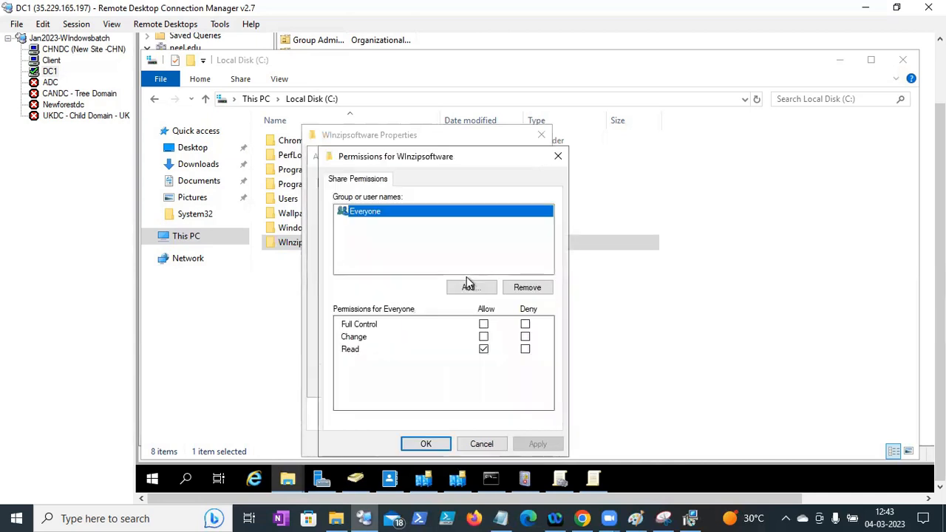
pyautogui.click(483, 326)
pyautogui.click(429, 444)
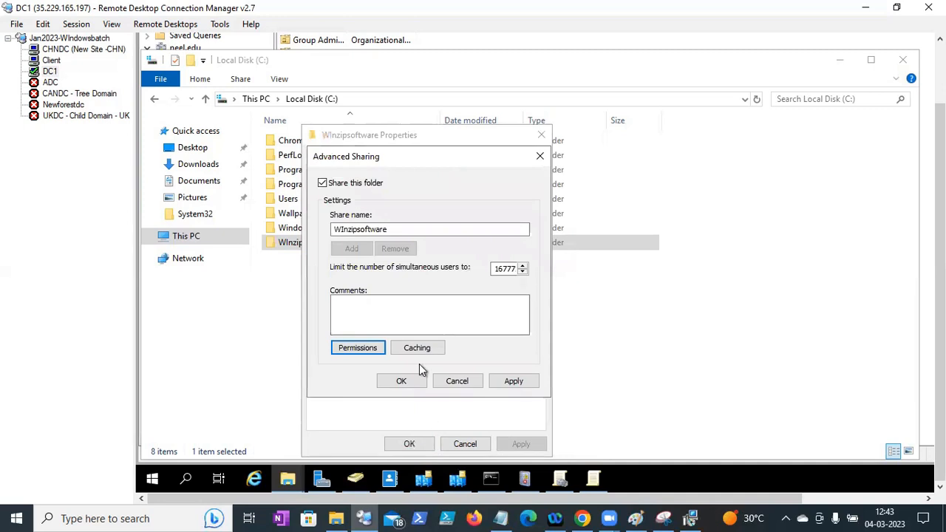
pyautogui.click(403, 381)
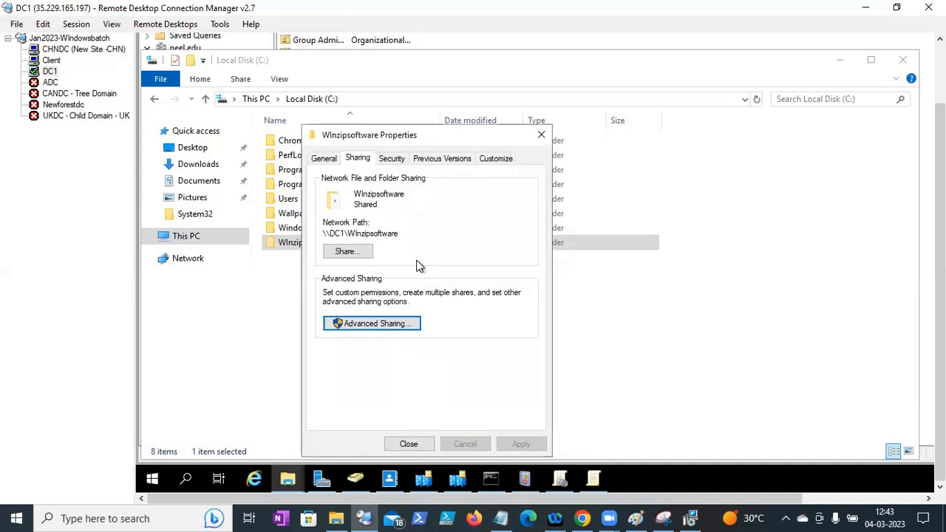
pyautogui.moveTo(414, 306); pyautogui.dragTo(290, 299)
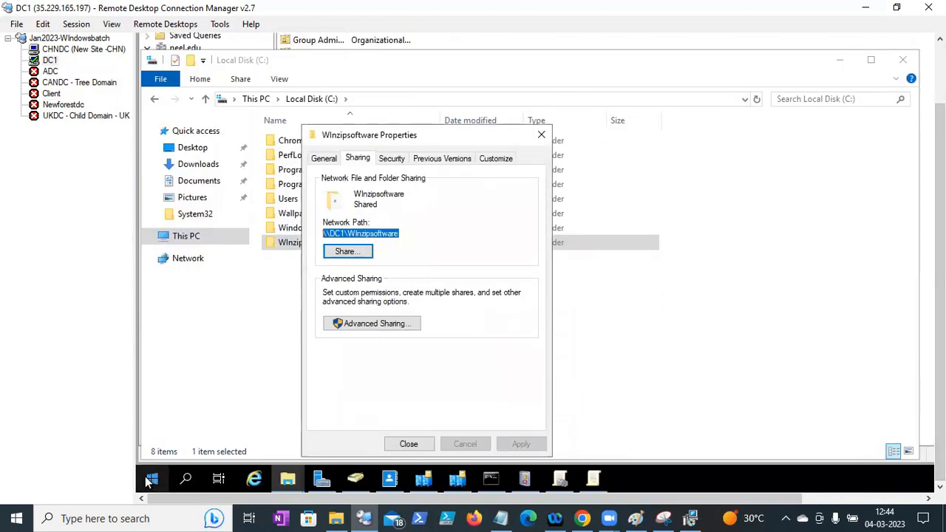
# - Enter \\DC1\WInzipsoftware\7z2201-x64.msi in the Run box via the pasted share path and autocomplete
pyautogui.rightClick(150, 479)
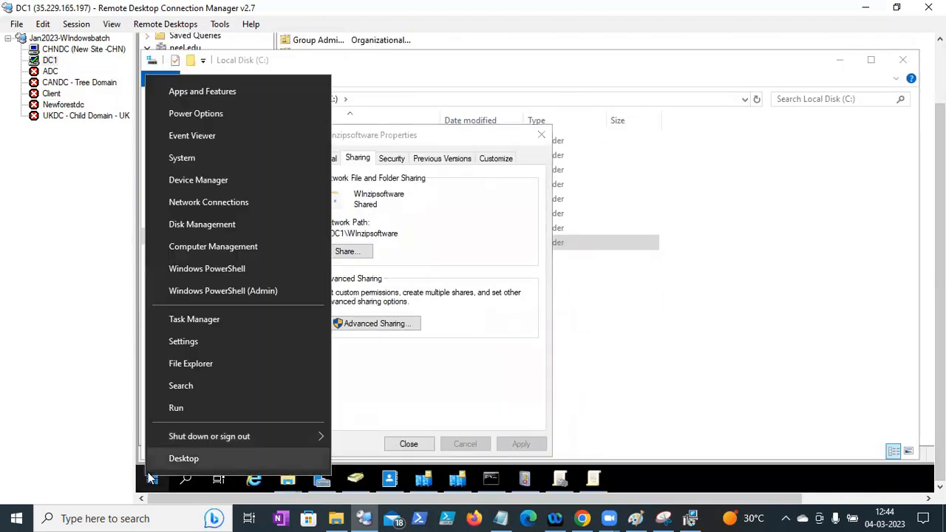
pyautogui.click(175, 408)
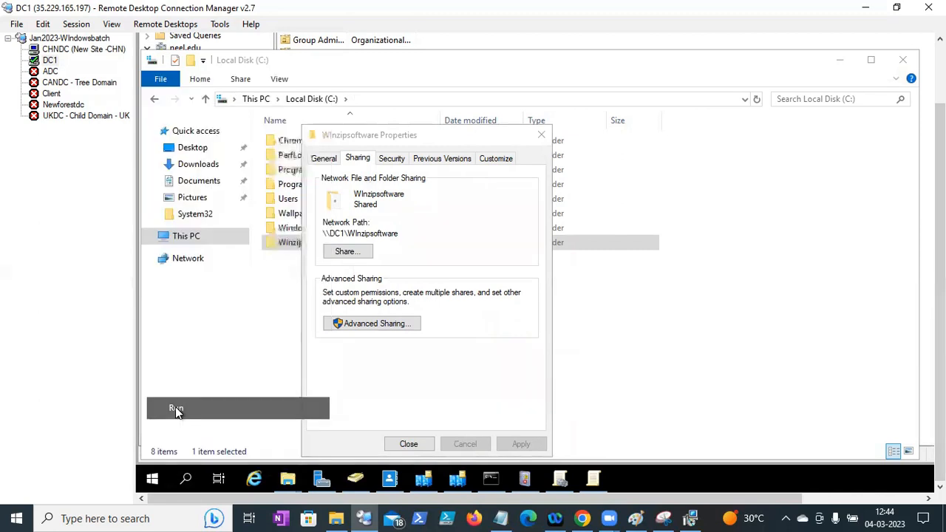
pyautogui.write('\\\\DC1\\Winzipsoftware')
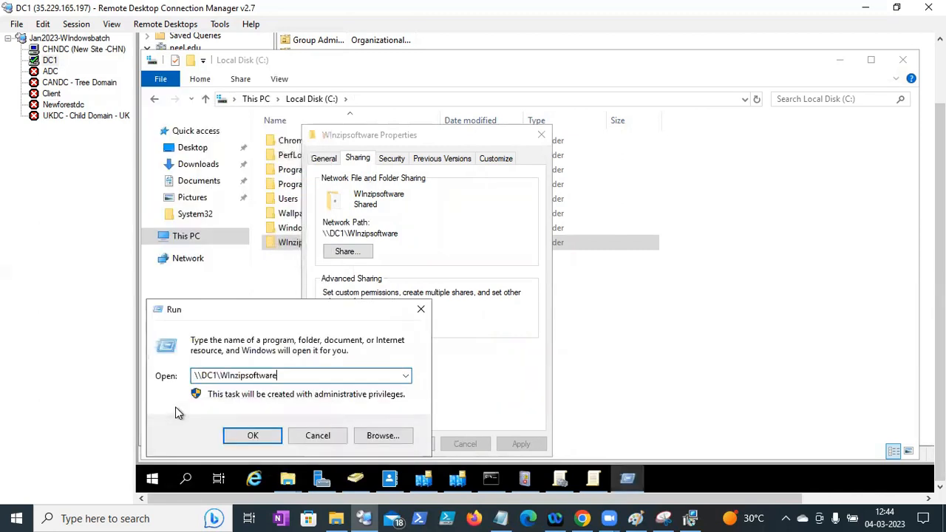
pyautogui.write('\\')
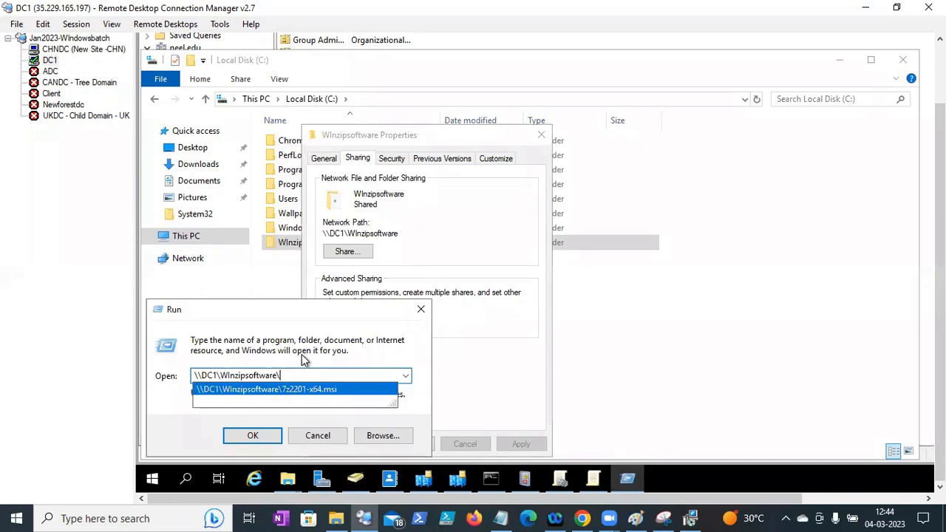
pyautogui.write('7')
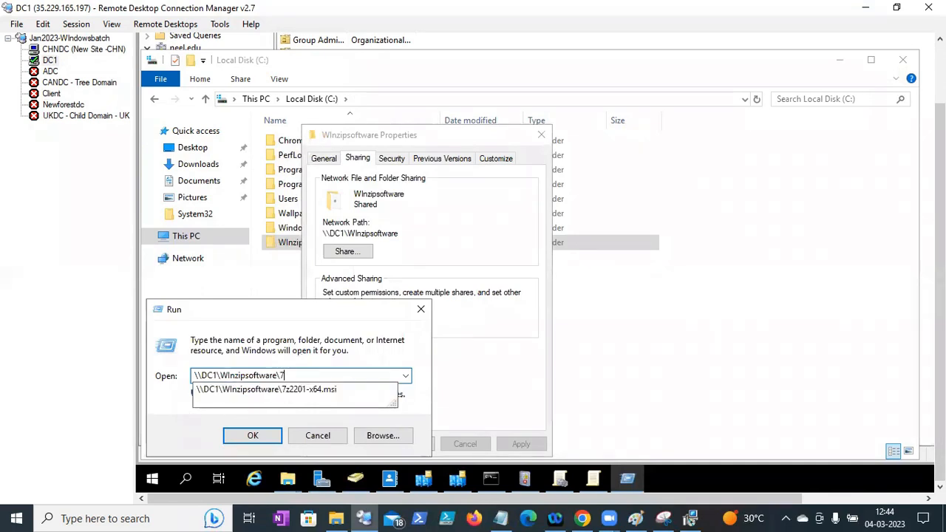
pyautogui.press('Down')
pyautogui.moveTo(360, 375); pyautogui.dragTo(65, 371)
pyautogui.hotkey('ctrl', 'c')
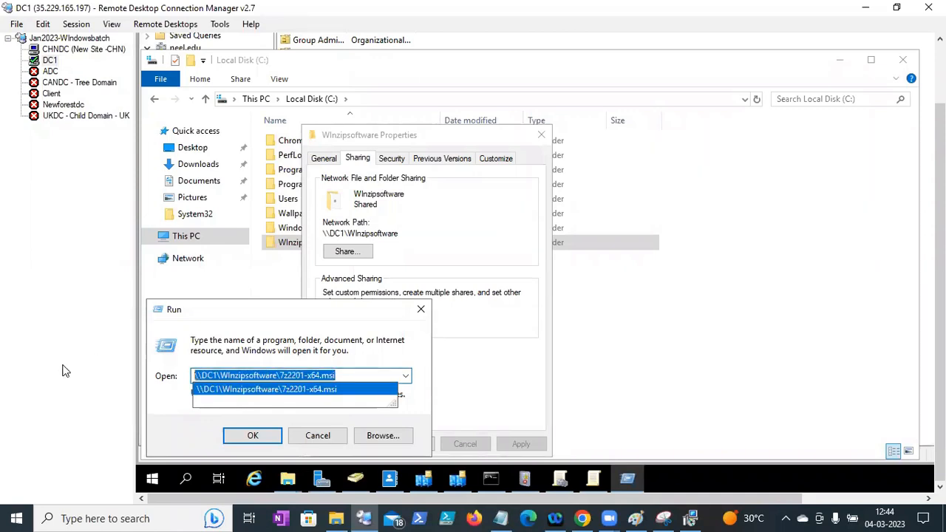
# - In Group Policy Management, add a GPO called 'WInzip-software installation' and select it
pyautogui.click(559, 479)
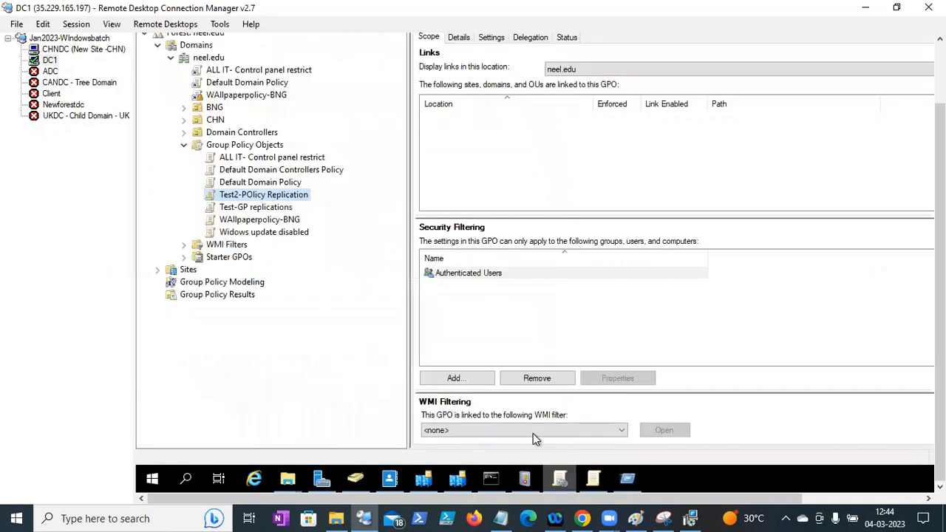
pyautogui.click(218, 146)
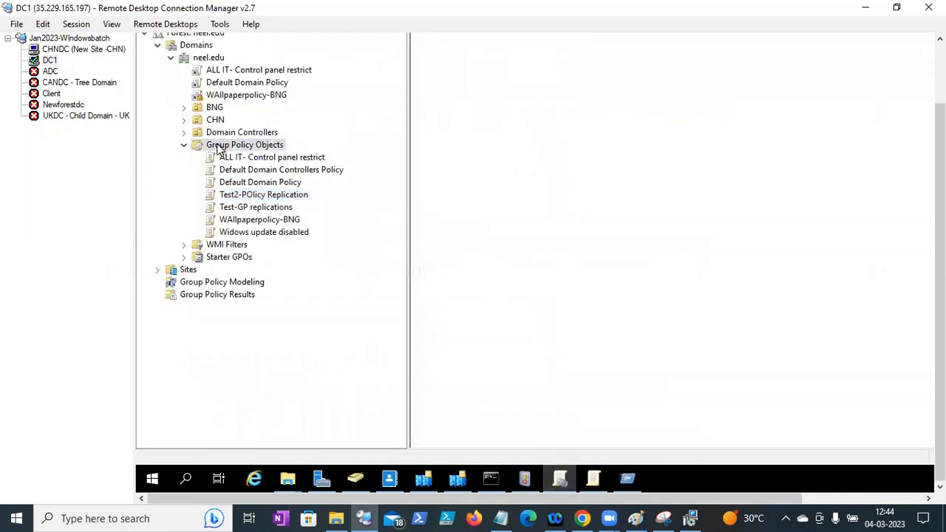
pyautogui.rightClick(249, 150)
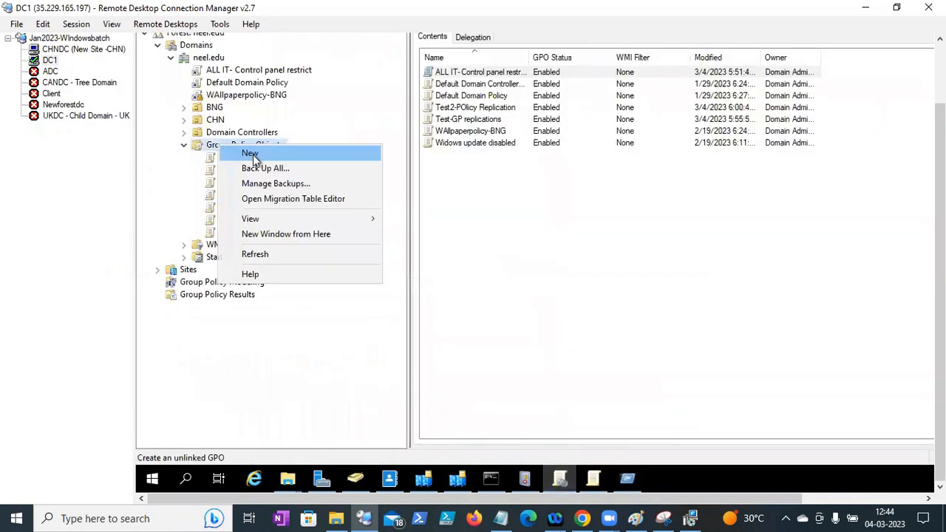
pyautogui.click(252, 155)
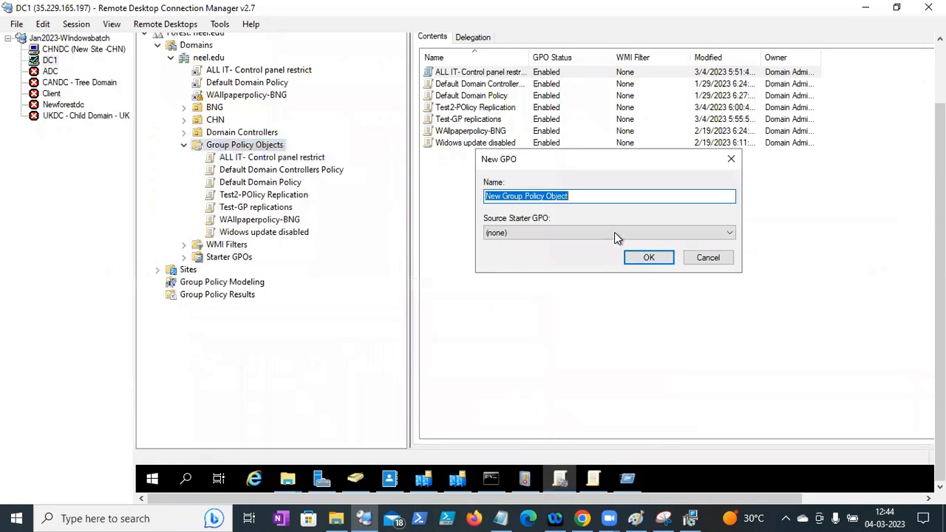
pyautogui.write('WIn')
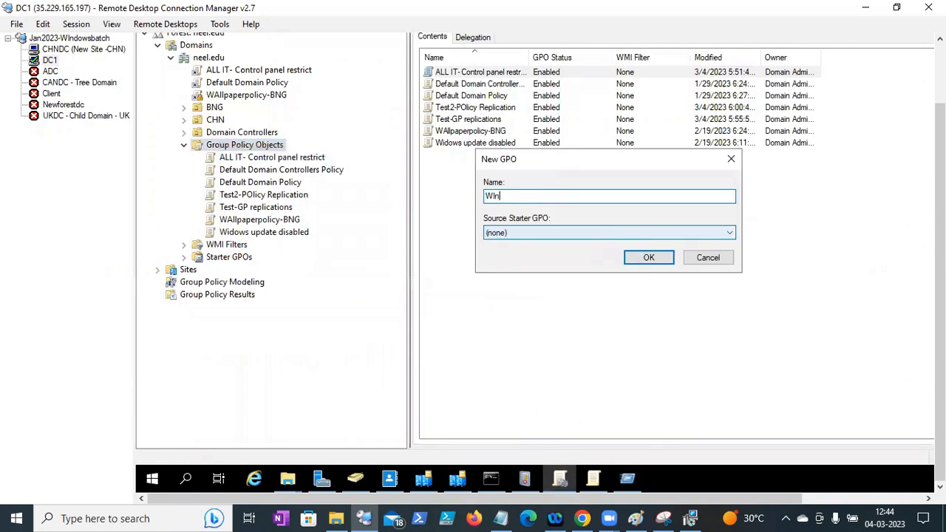
pyautogui.write('zip-software installation')
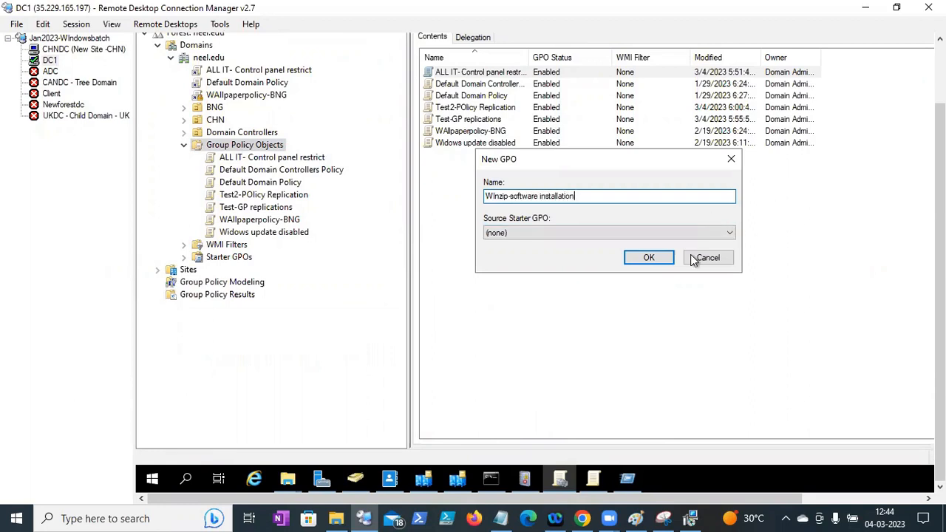
pyautogui.click(659, 257)
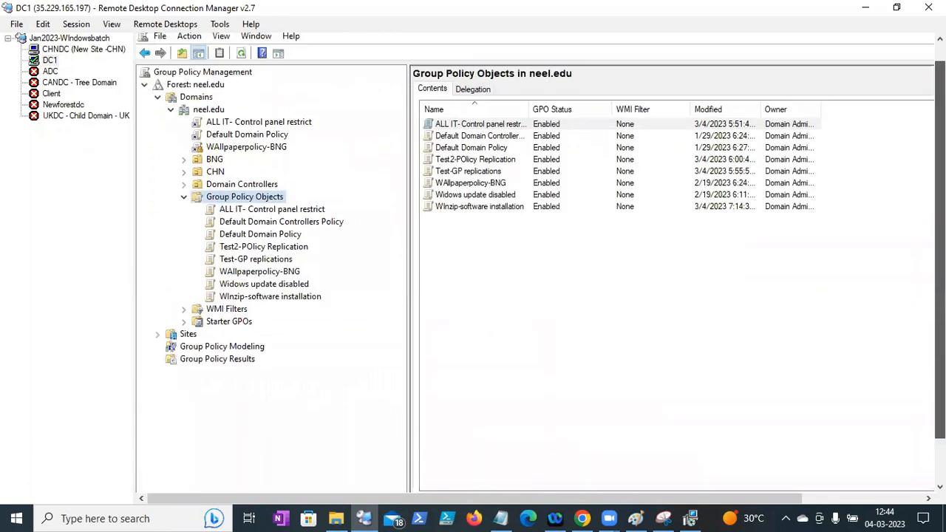
pyautogui.click(246, 298)
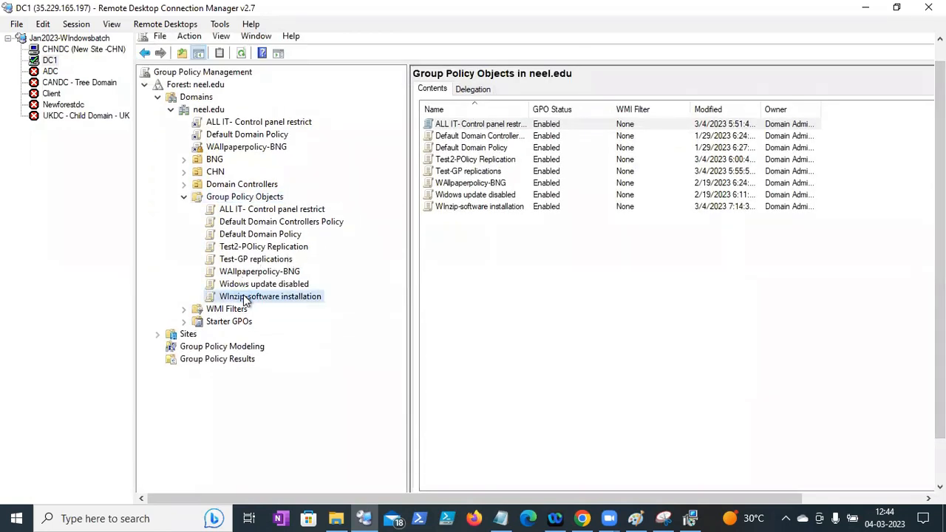
pyautogui.rightClick(246, 298)
# - Edit the GPO in a maximized editor and show Computer Configuration > Policies > Software Settings > Software installation
pyautogui.click(275, 304)
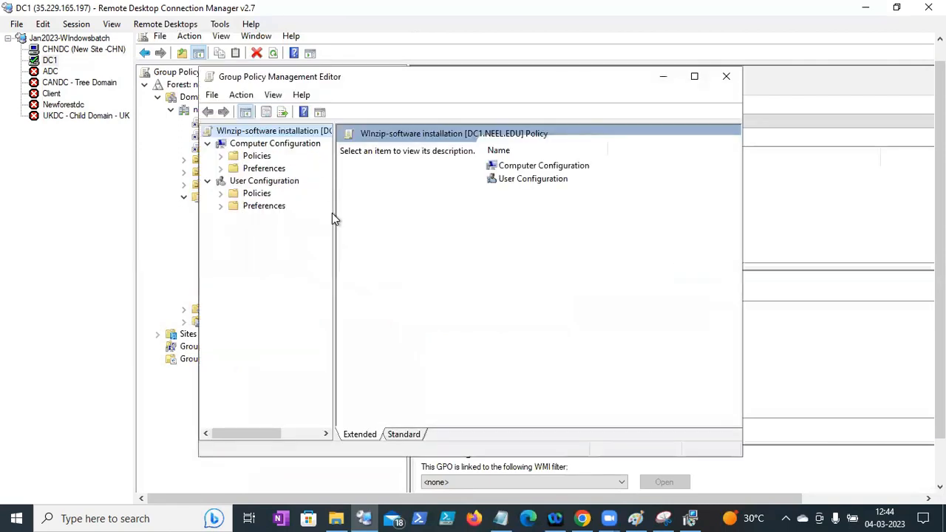
pyautogui.click(694, 77)
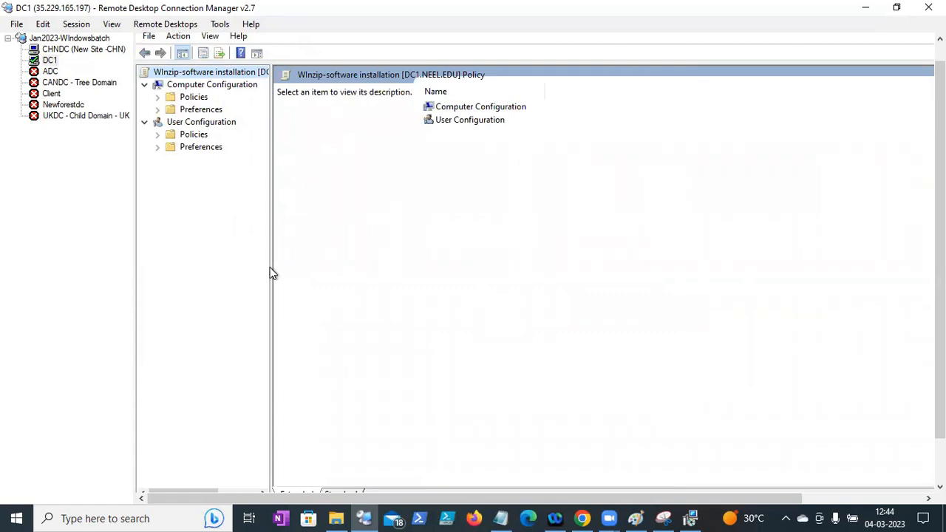
pyautogui.moveTo(271, 269); pyautogui.dragTo(330, 273)
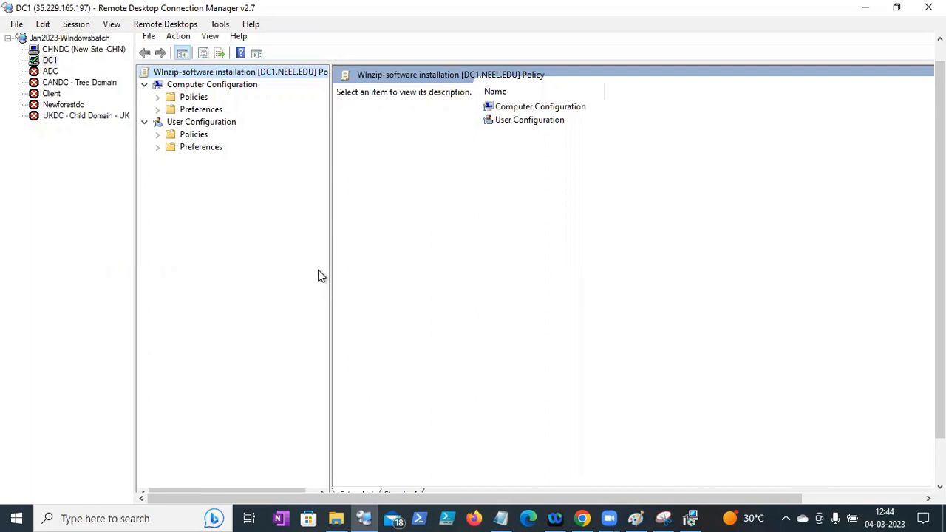
pyautogui.click(158, 98)
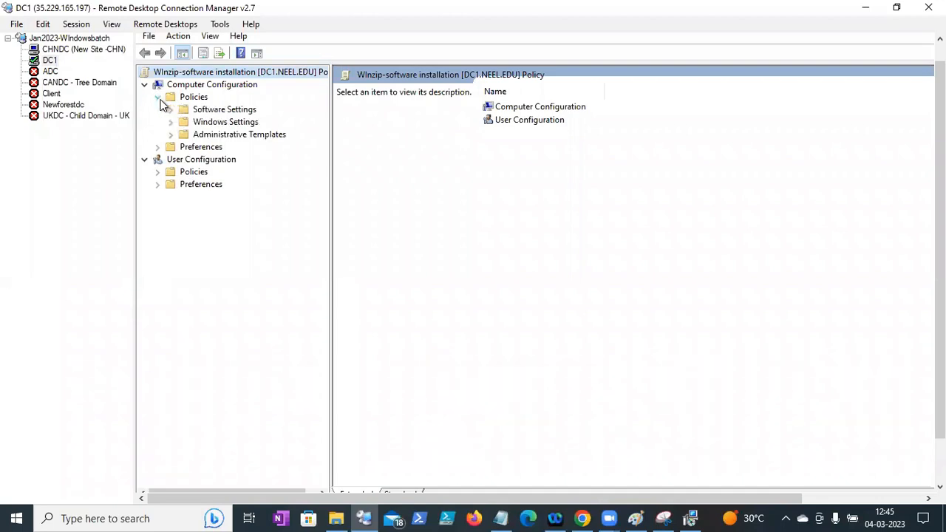
pyautogui.click(211, 109)
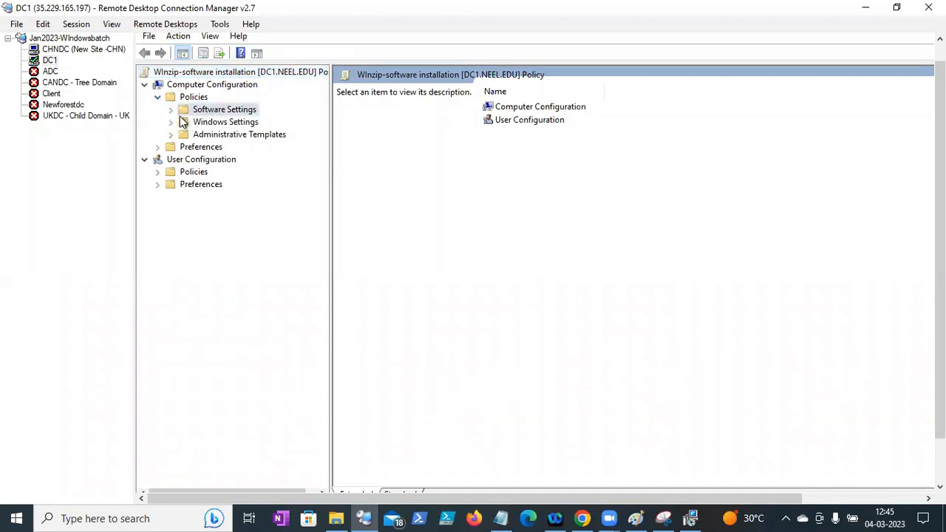
pyautogui.click(171, 110)
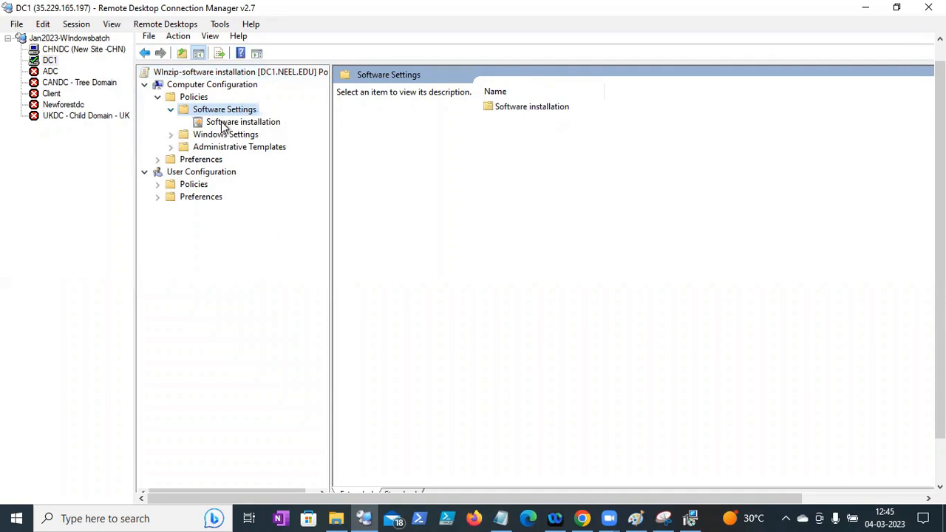
pyautogui.click(223, 123)
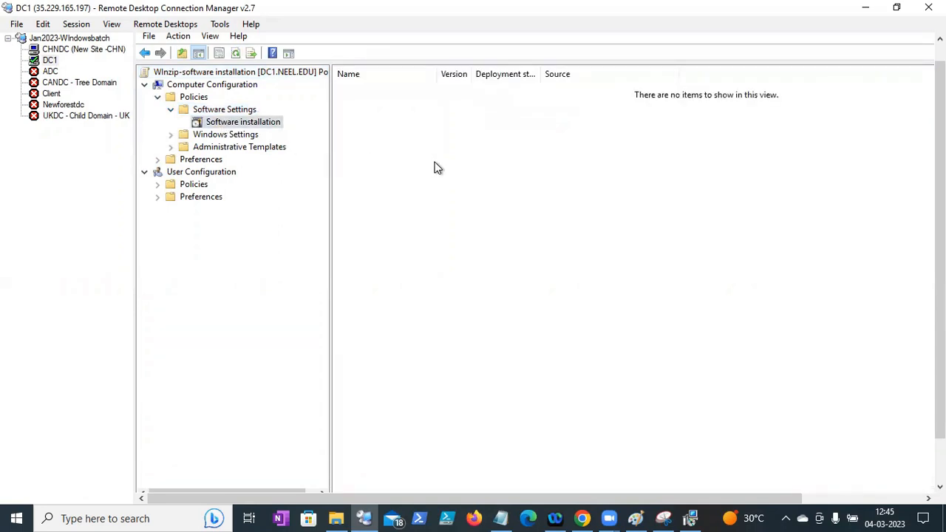
pyautogui.rightClick(434, 166)
# - Start a new package and point the file dialog at the \\DC1\WInzipsoftware share
pyautogui.moveTo(537, 176)
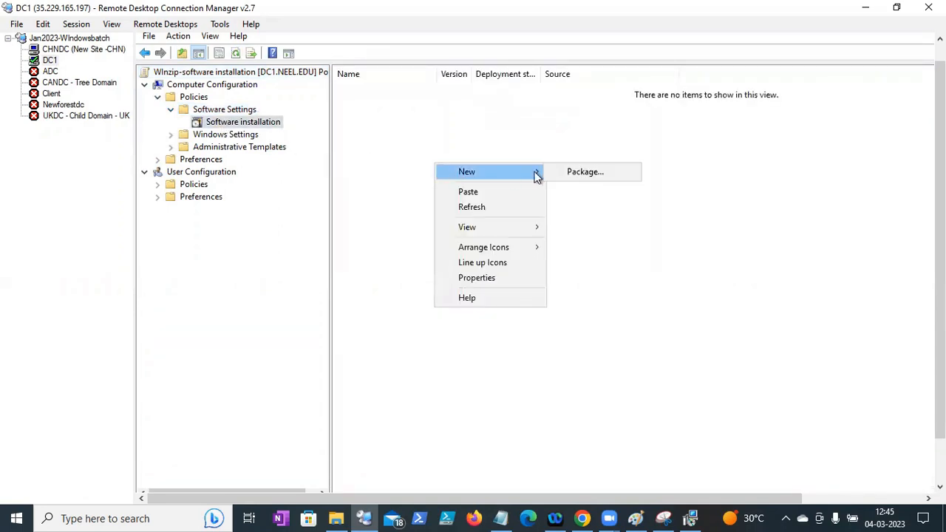
pyautogui.click(592, 174)
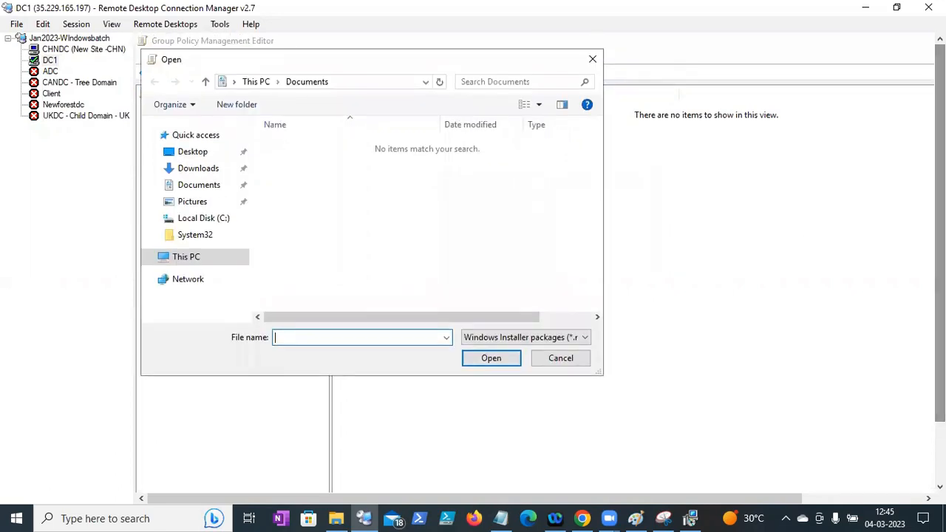
pyautogui.click(376, 76)
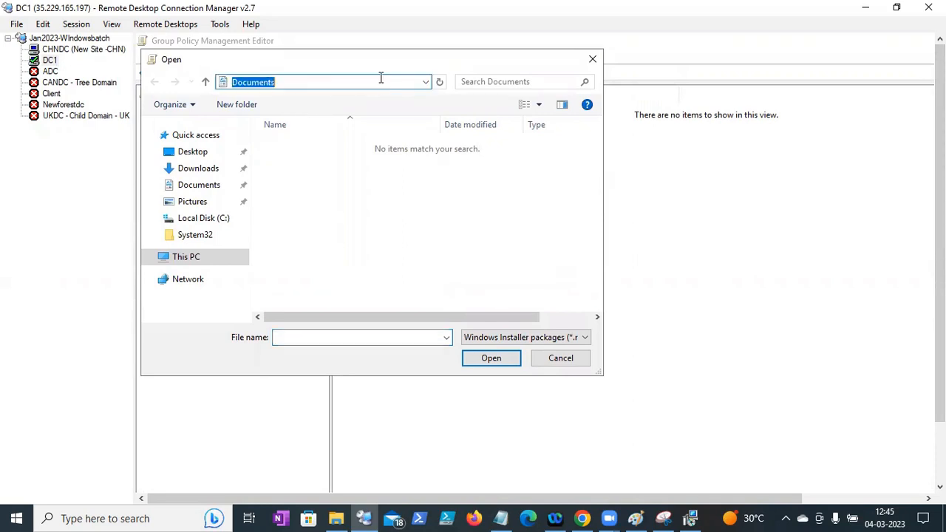
pyautogui.click(380, 80)
pyautogui.hotkey('ctrl', 'a')
pyautogui.hotkey('ctrl', 'v')
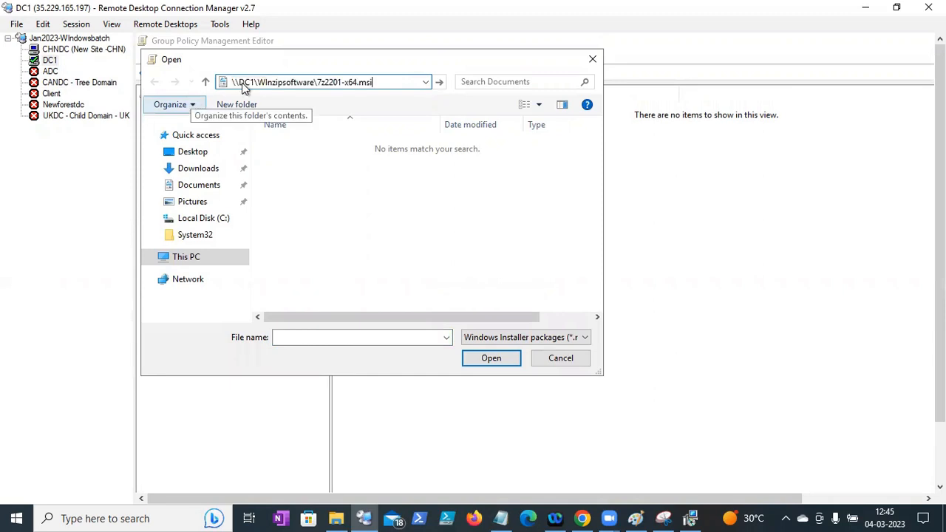
pyautogui.press('BackSpace')
pyautogui.press('BackSpace')
pyautogui.press('BackSpace')
pyautogui.press('BackSpace')
pyautogui.press('BackSpace')
pyautogui.press('BackSpace')
pyautogui.press('BackSpace')
pyautogui.press('BackSpace')
pyautogui.press('BackSpace')
pyautogui.press('BackSpace')
pyautogui.press('BackSpace')
pyautogui.press('BackSpace')
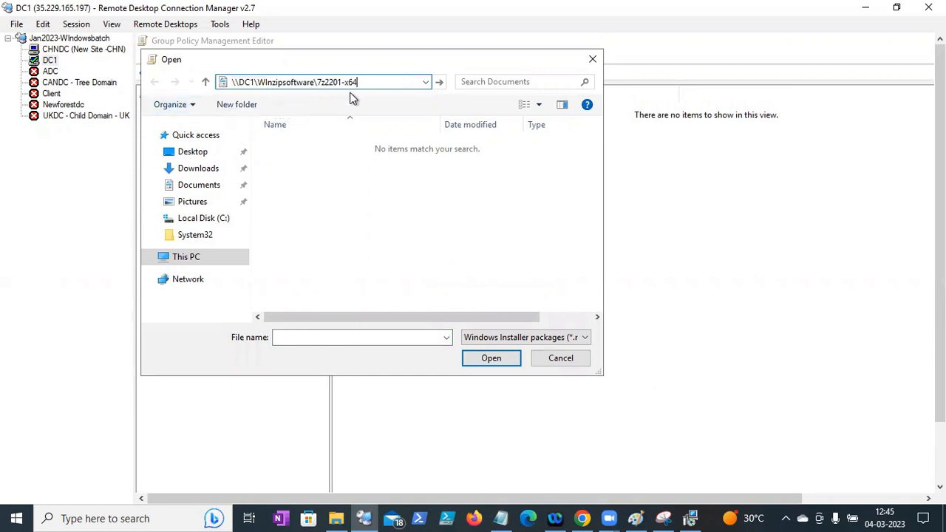
pyautogui.press('BackSpace')
pyautogui.press('BackSpace')
pyautogui.press('Return')
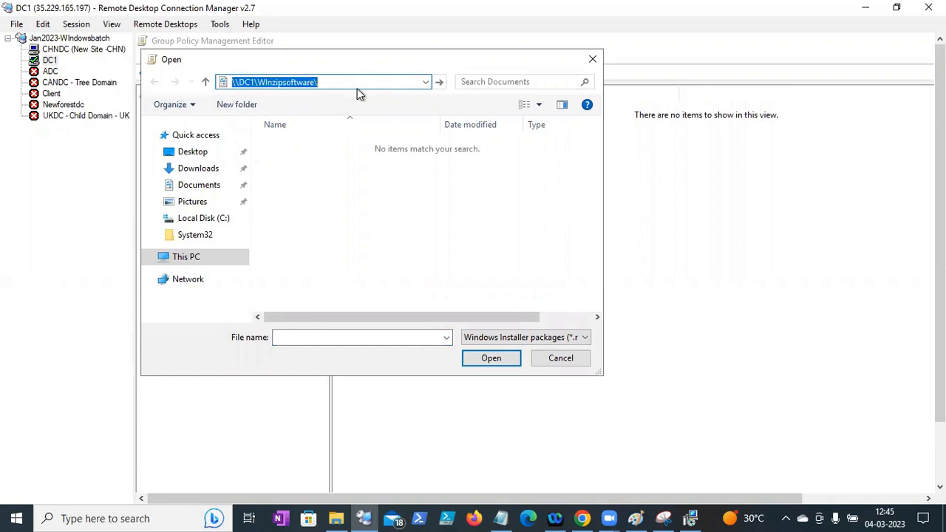
# - Add the 7z2201-x64 installer with the Assigned deployment method
pyautogui.click(307, 151)
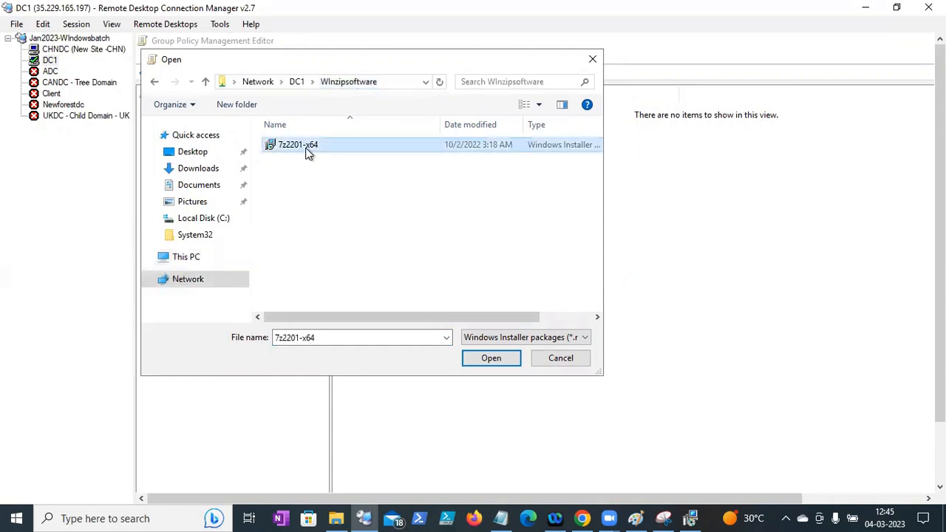
pyautogui.click(488, 358)
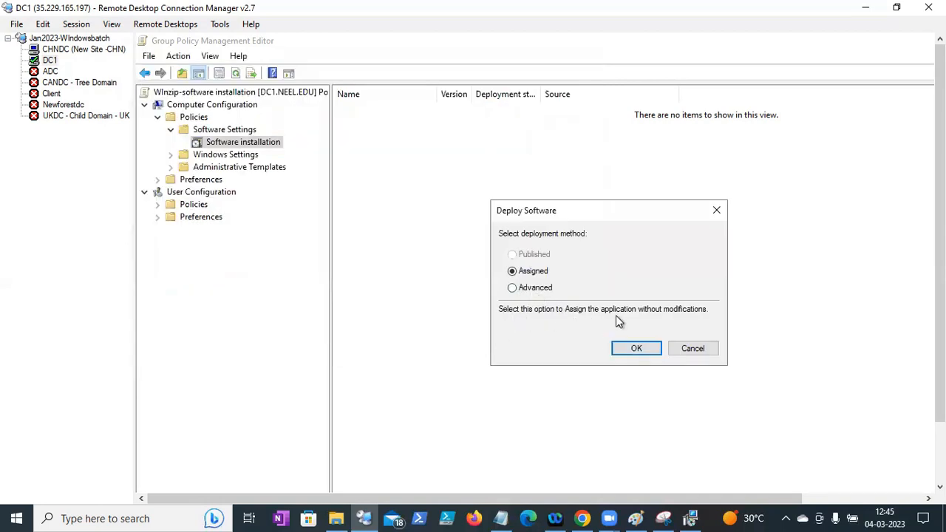
pyautogui.click(523, 290)
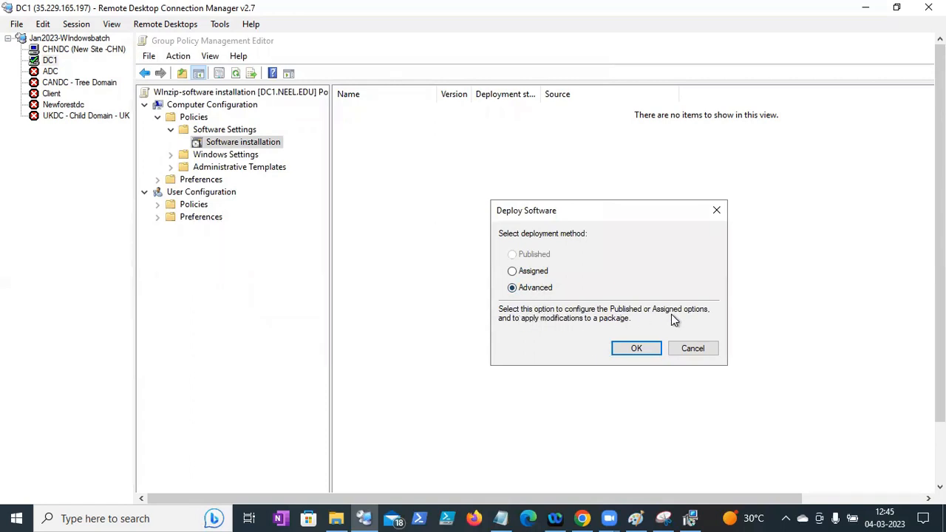
pyautogui.click(535, 273)
pyautogui.click(628, 349)
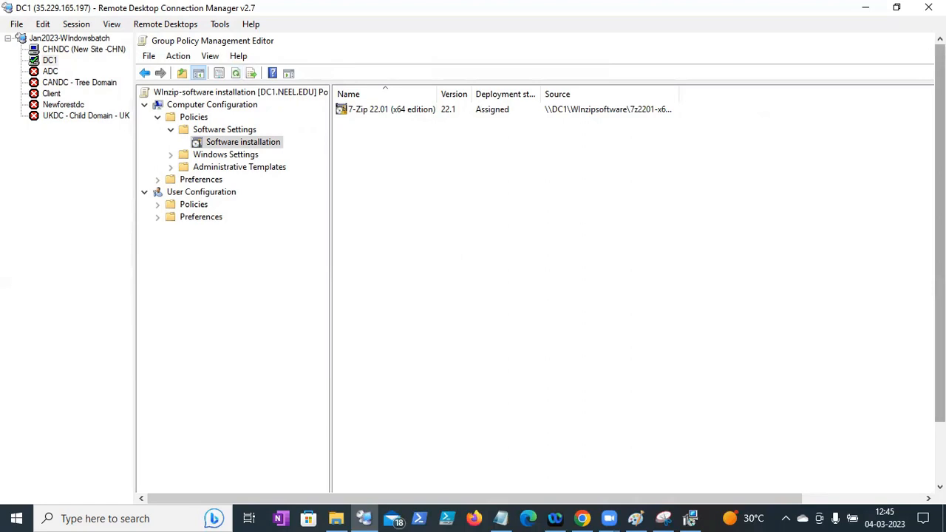
# - Exit the Group Policy Management Editor, then link the existing WInzip-software installation GPO to neel.edu
pyautogui.click(153, 58)
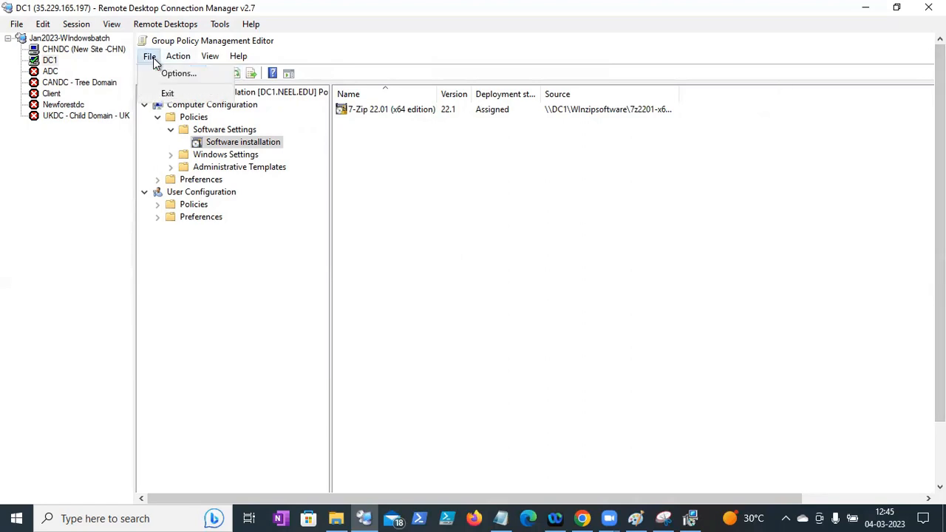
pyautogui.click(165, 95)
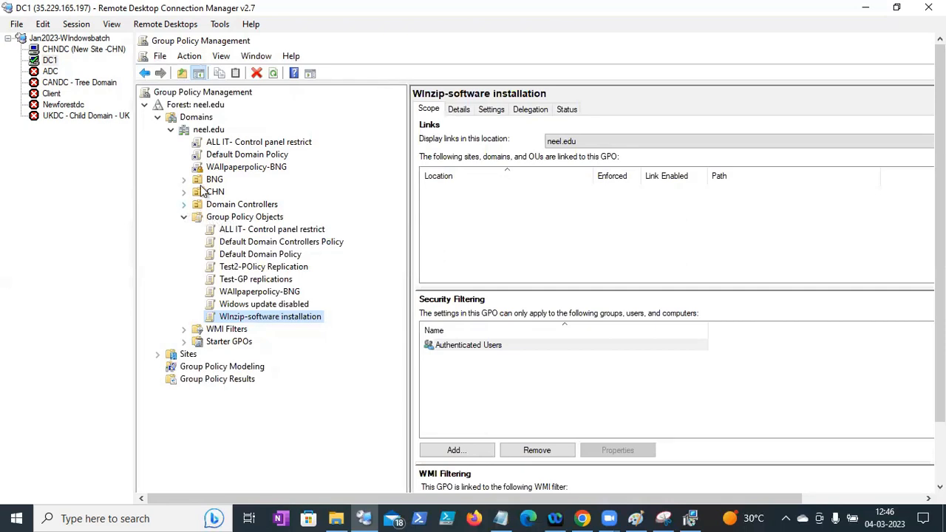
pyautogui.click(207, 135)
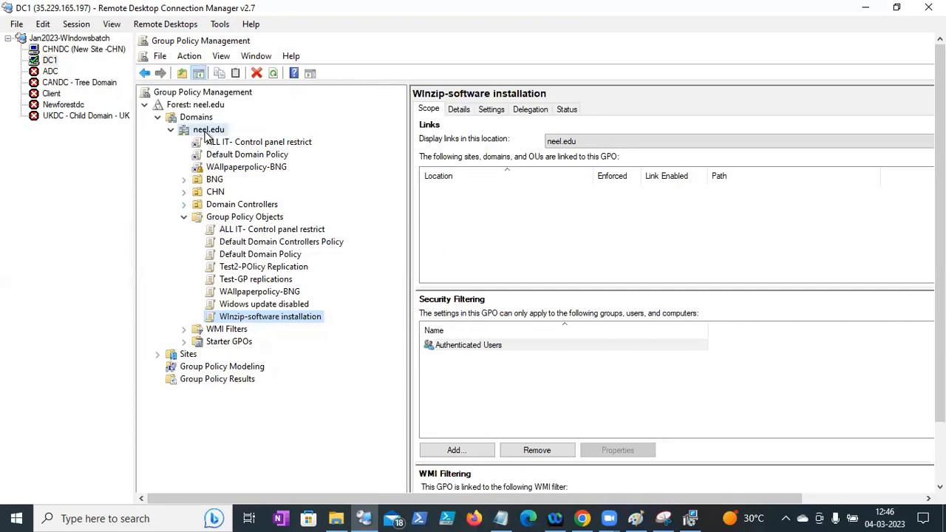
pyautogui.rightClick(207, 137)
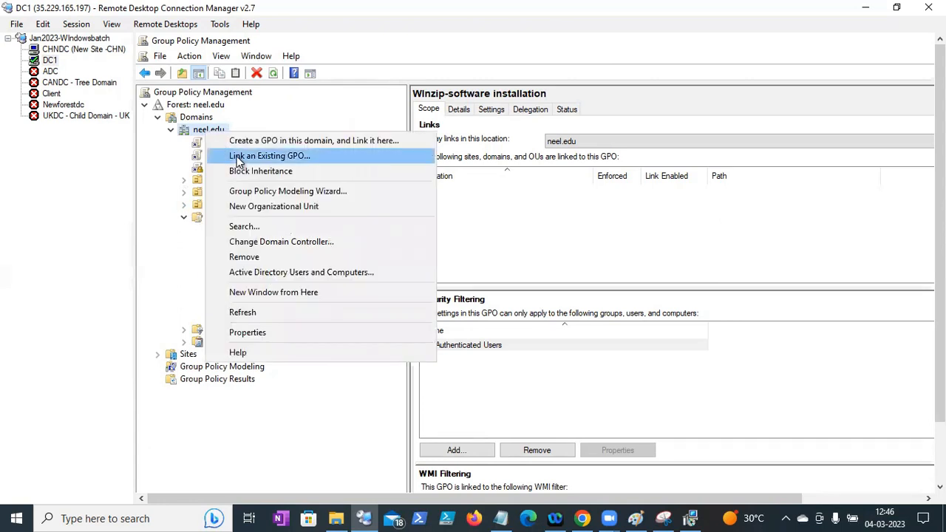
pyautogui.click(237, 156)
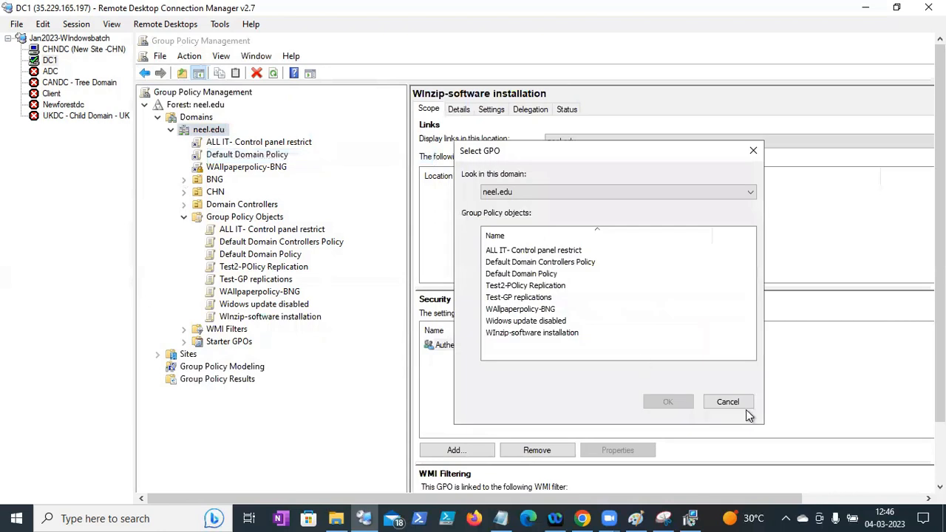
pyautogui.click(519, 333)
pyautogui.click(656, 402)
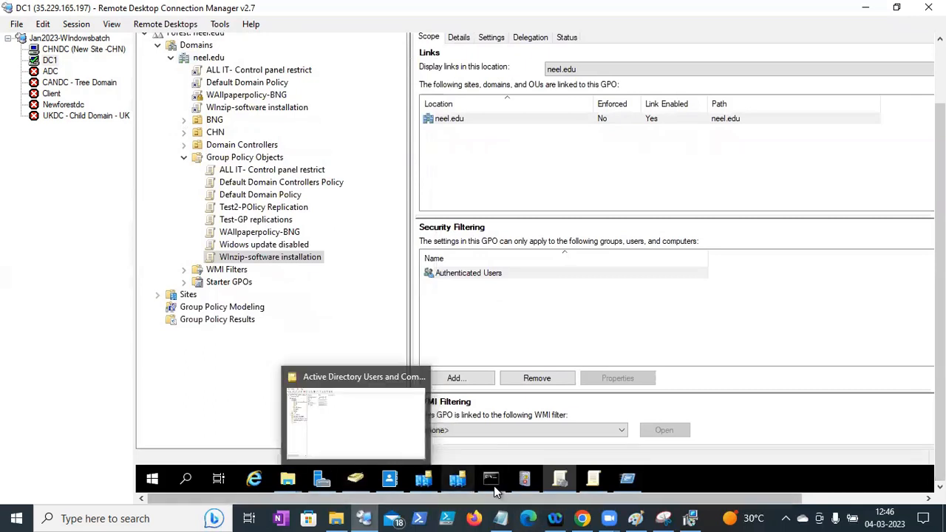
# - Rerun gpupdate /force in the command prompt and answer y to restart
pyautogui.moveTo(492, 479)
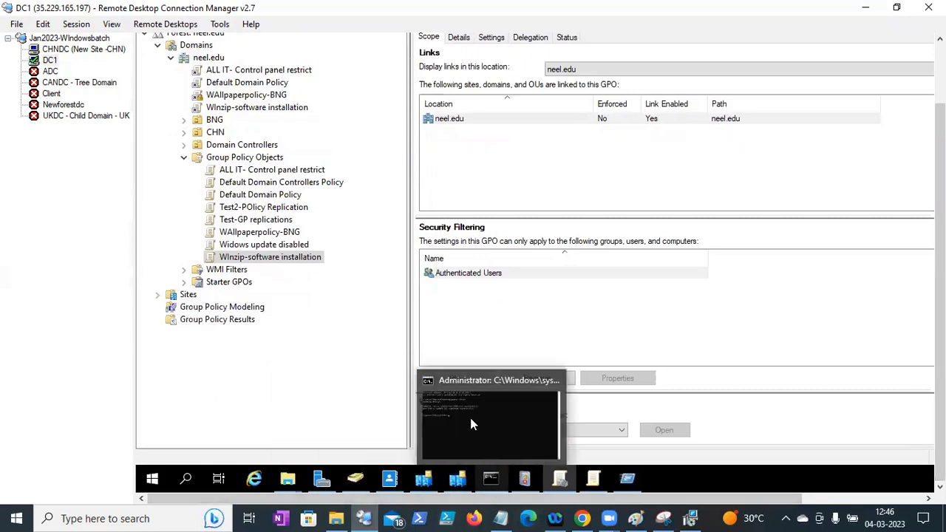
pyautogui.click(491, 480)
pyautogui.press('Up')
pyautogui.press('Return')
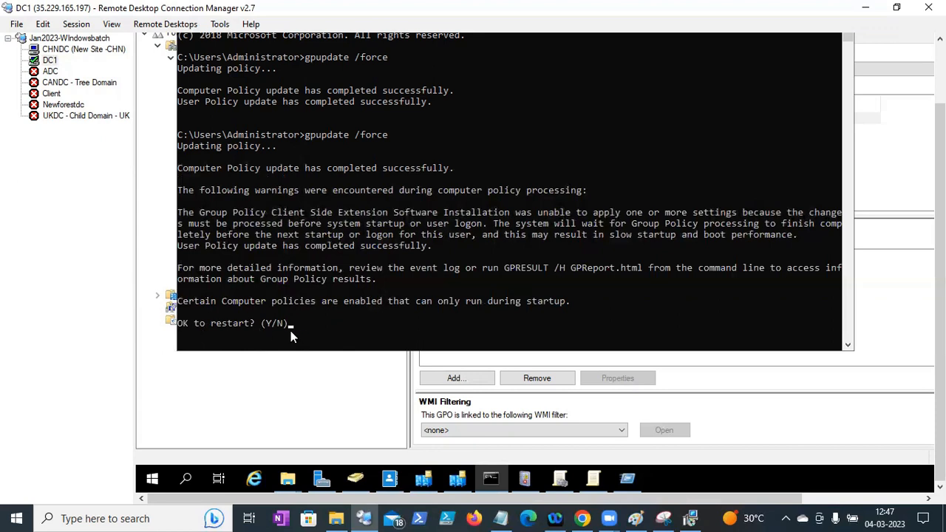
pyautogui.write('y')
pyautogui.press('Return')
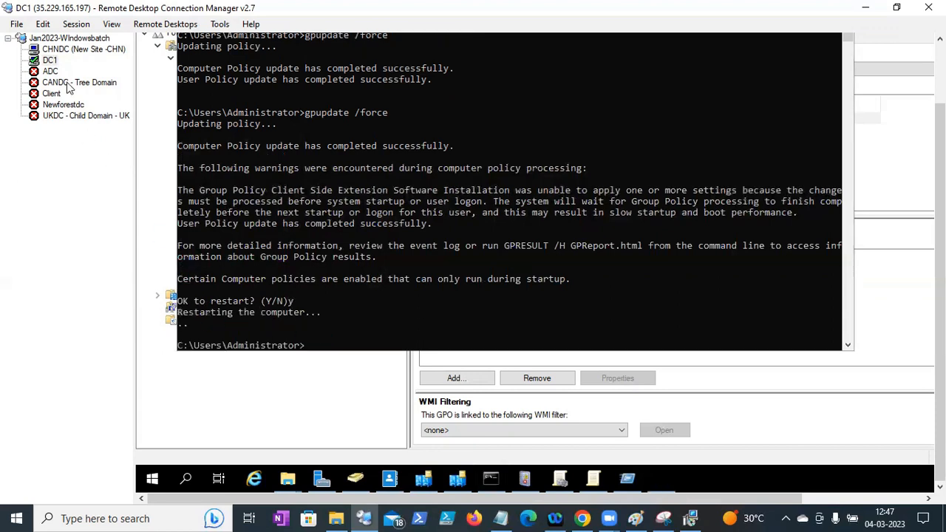
# - Reset the client VM from the Google Cloud VM instances page and confirm the reset
pyautogui.click(52, 95)
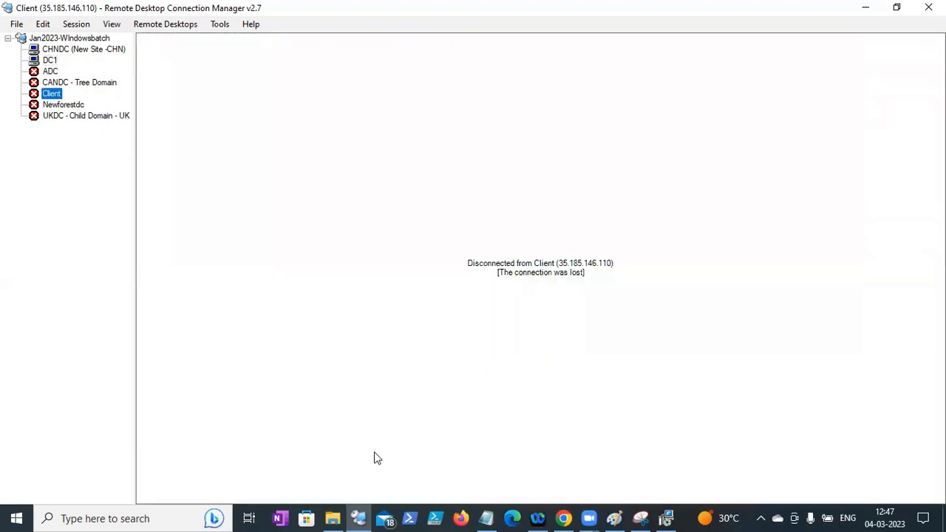
pyautogui.click(560, 516)
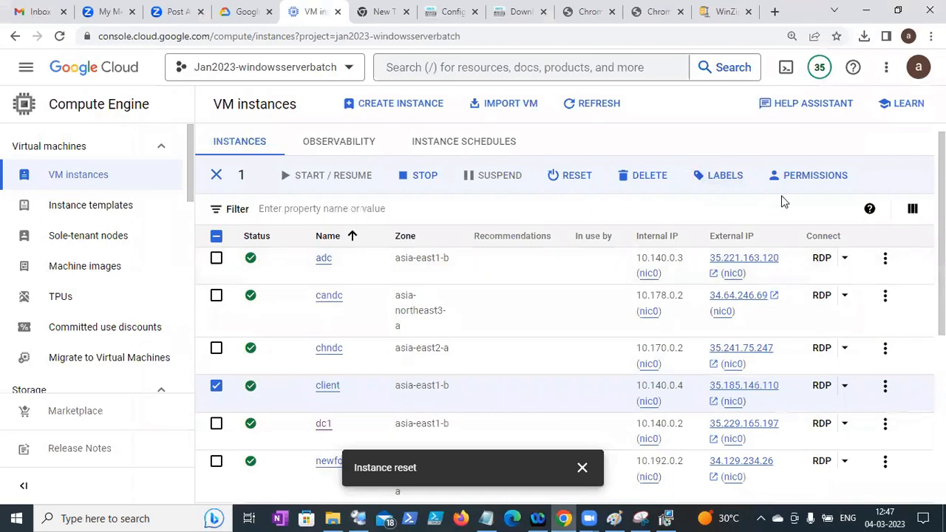
pyautogui.click(577, 177)
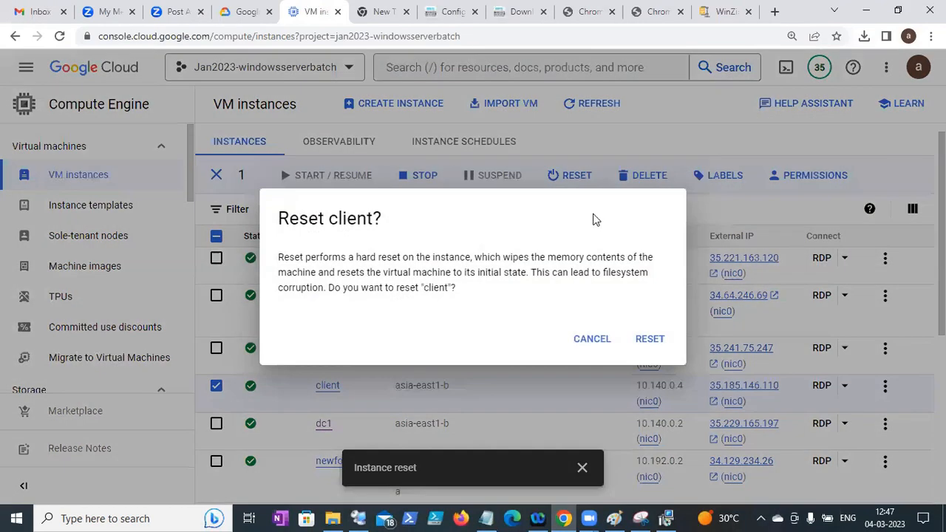
pyautogui.click(648, 342)
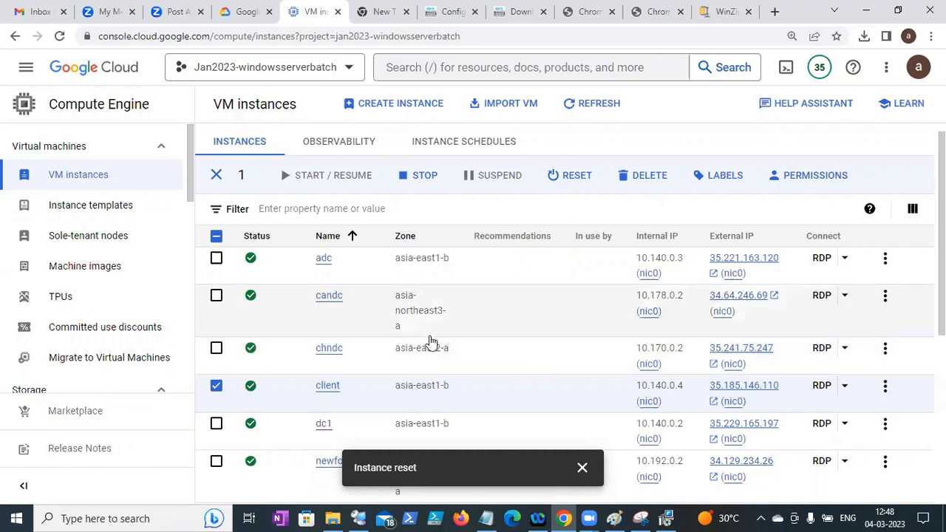
# - Connect to DC1 as the neel domain administrator and accept its certificate warning
pyautogui.click(358, 517)
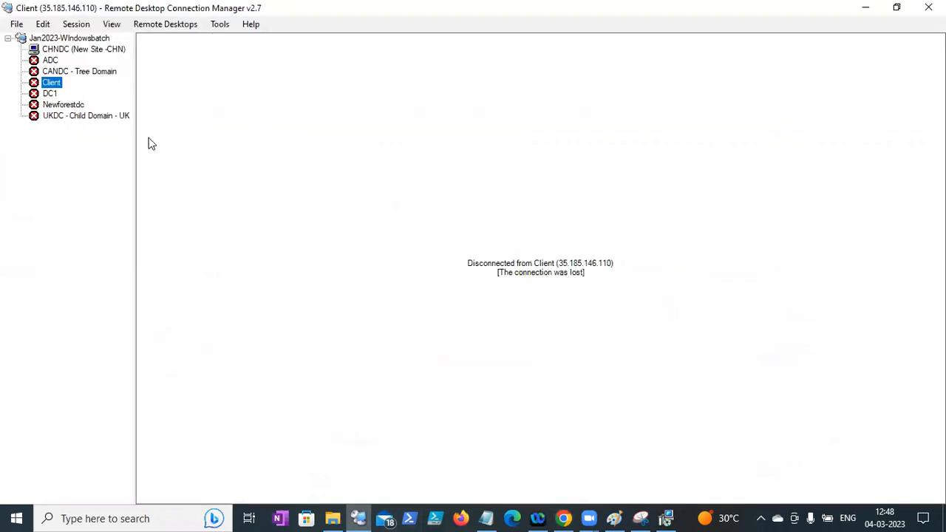
pyautogui.click(52, 60)
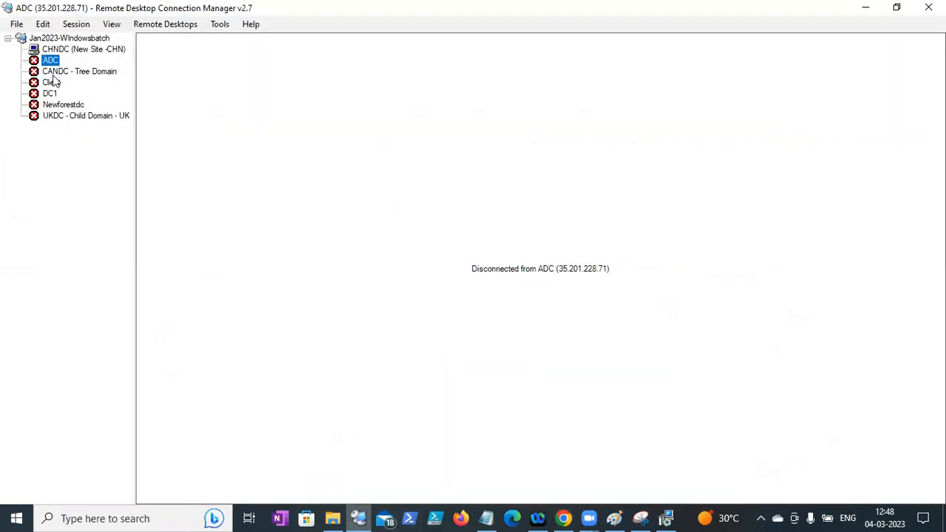
pyautogui.click(50, 93)
pyautogui.rightClick(52, 95)
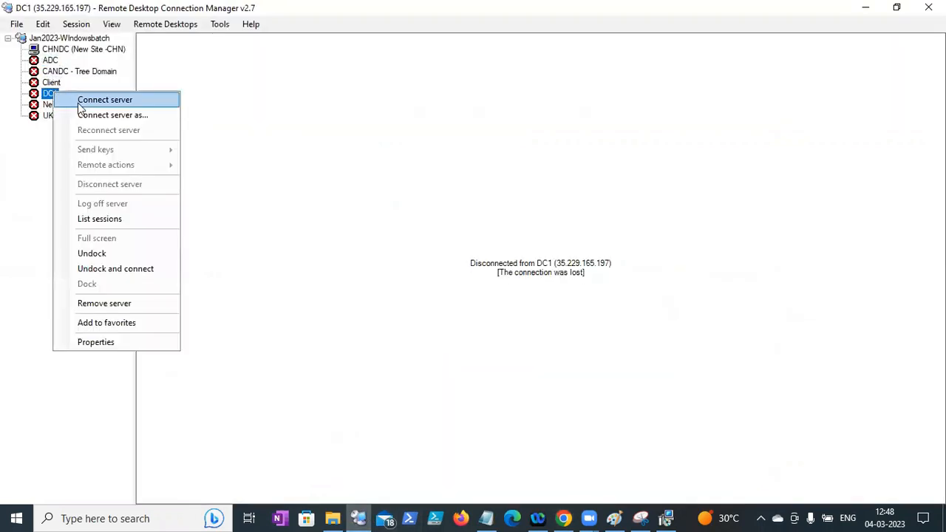
pyautogui.click(74, 98)
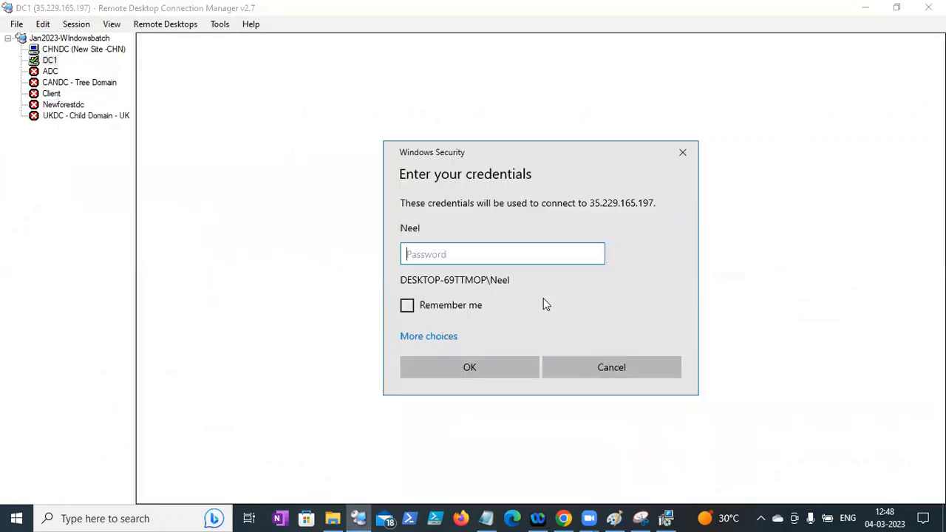
pyautogui.click(440, 337)
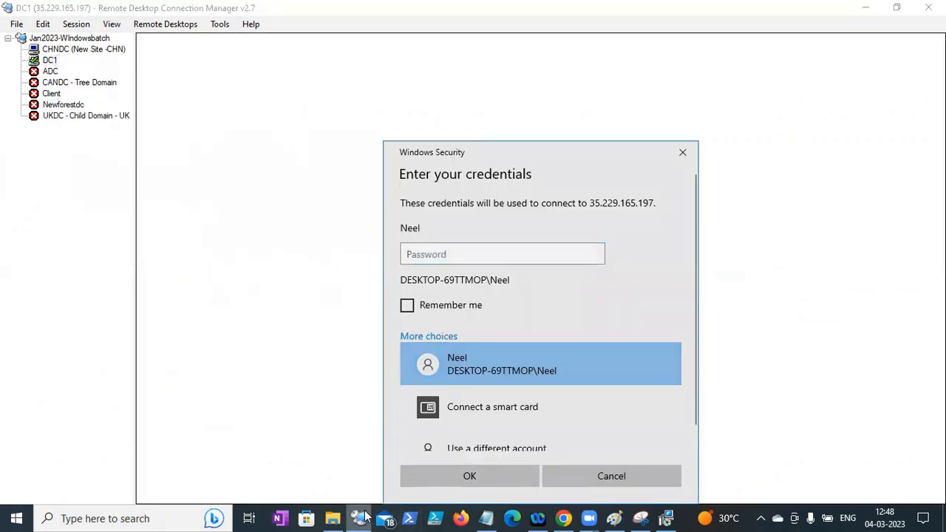
pyautogui.click(563, 518)
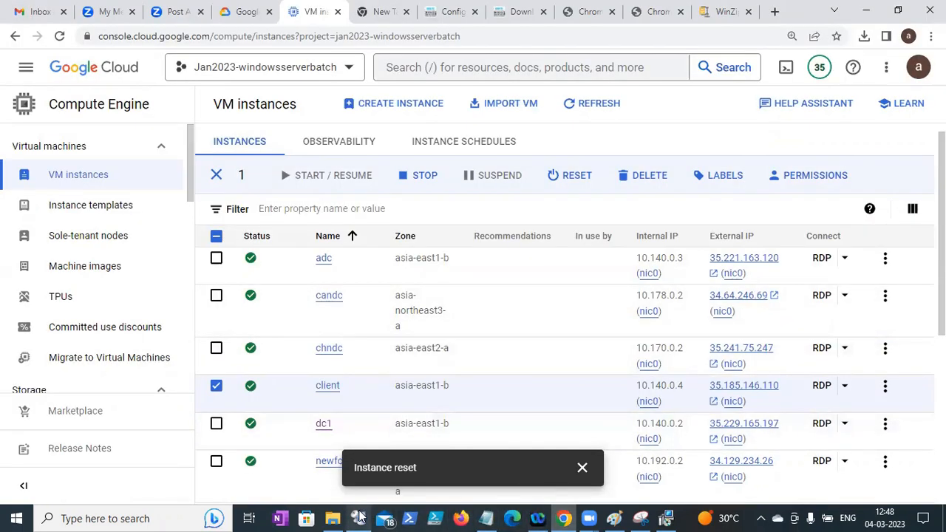
pyautogui.click(360, 518)
pyautogui.click(452, 438)
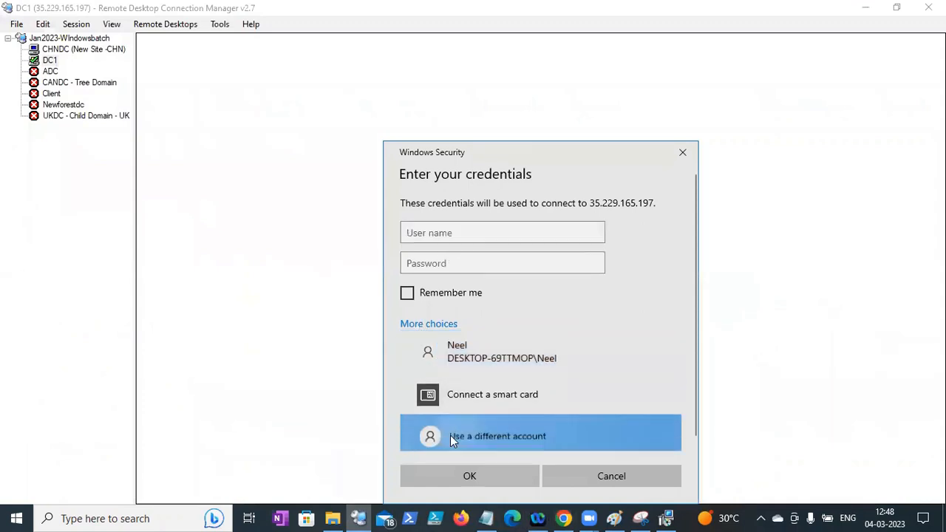
pyautogui.write('neel')
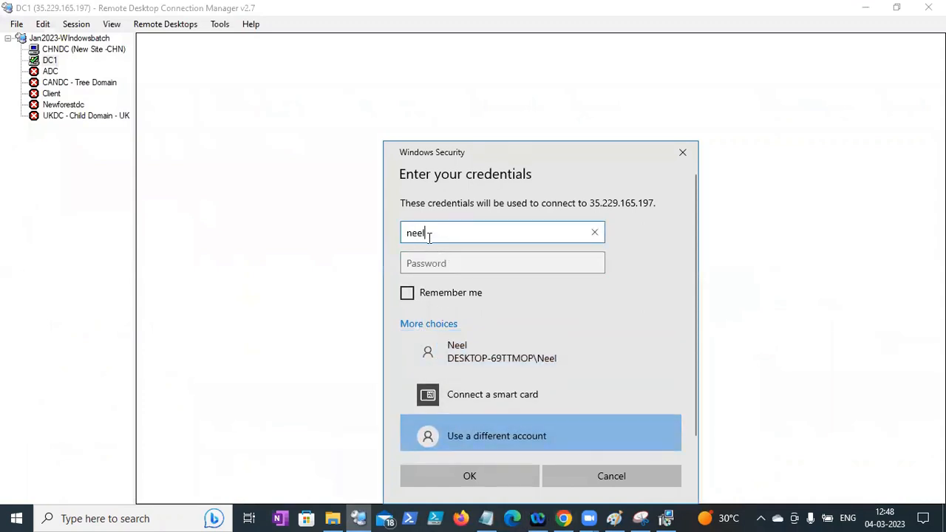
pyautogui.write('\\a')
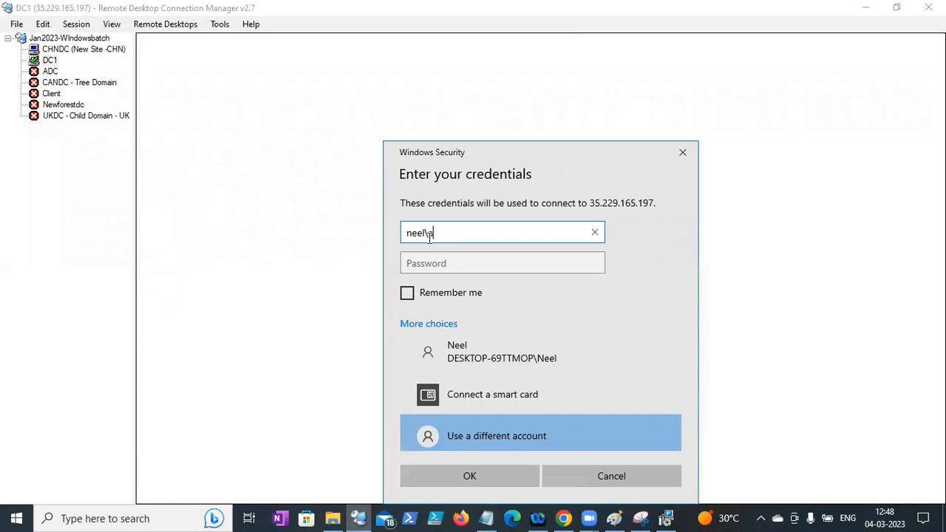
pyautogui.write('dministrator')
pyautogui.press('Tab')
pyautogui.write('•••••••••••••••')
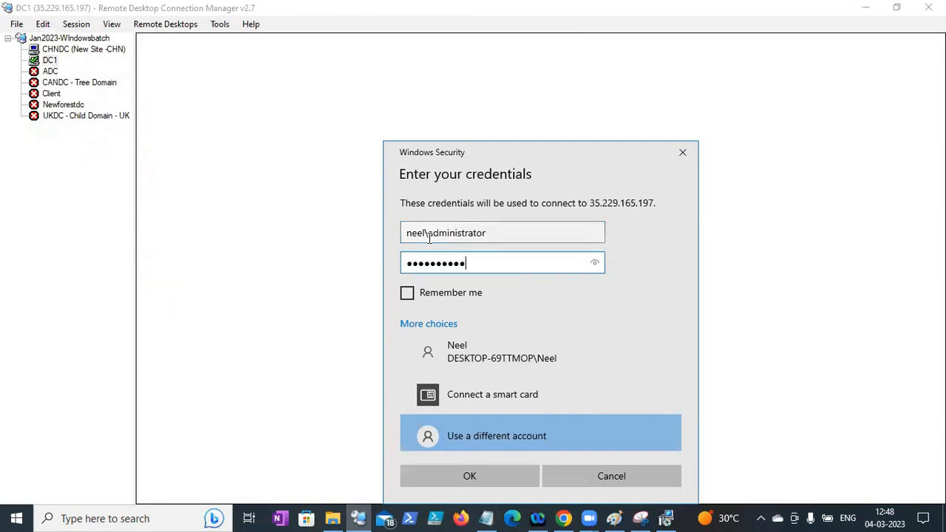
pyautogui.press('Return')
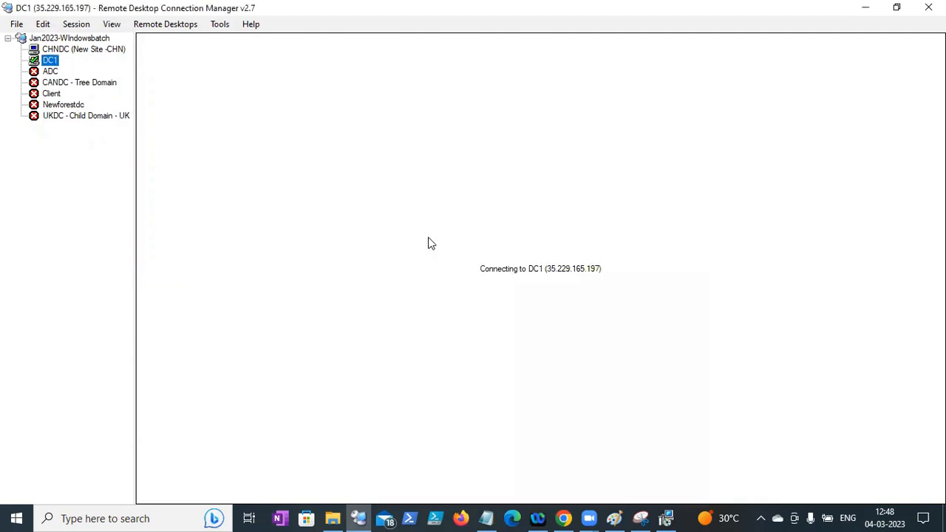
pyautogui.click(585, 386)
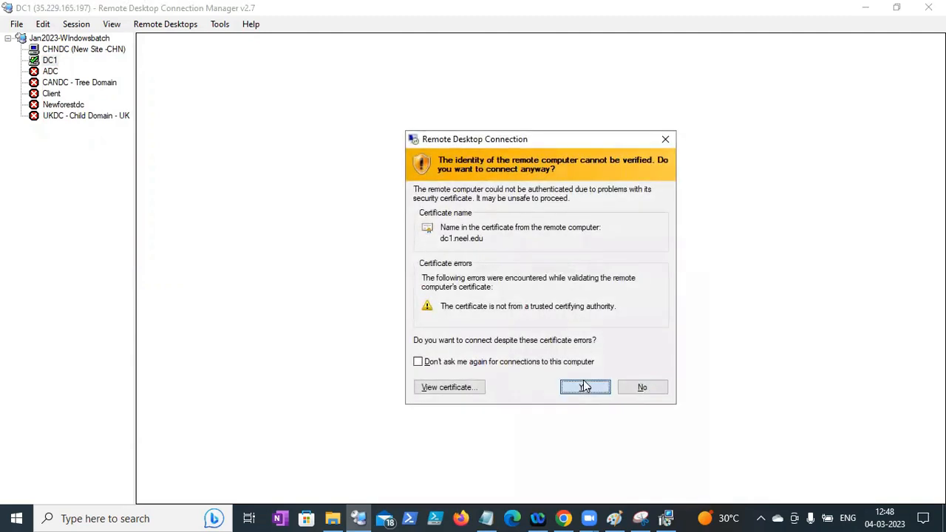
# - Connect to Client with a neel domain user account, accept its certificate, then return to DC1
pyautogui.click(53, 95)
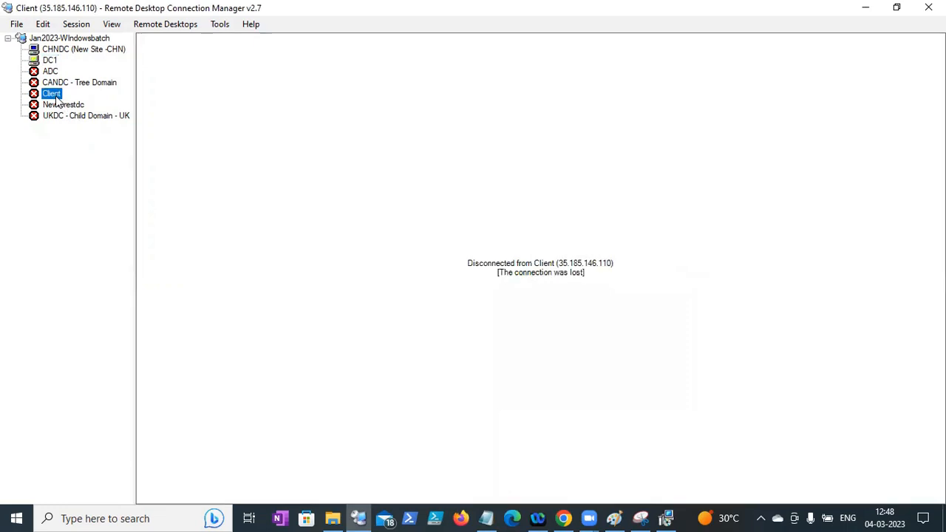
pyautogui.rightClick(53, 96)
pyautogui.click(70, 102)
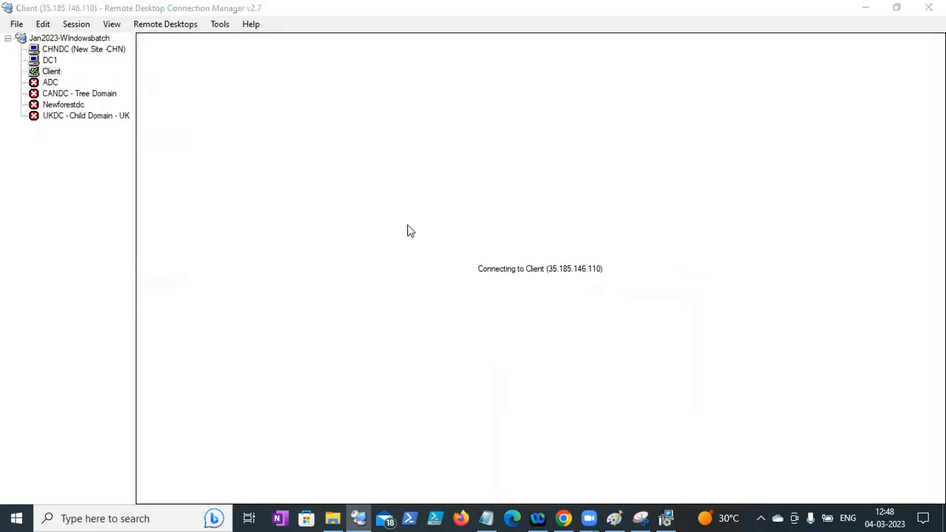
pyautogui.click(427, 374)
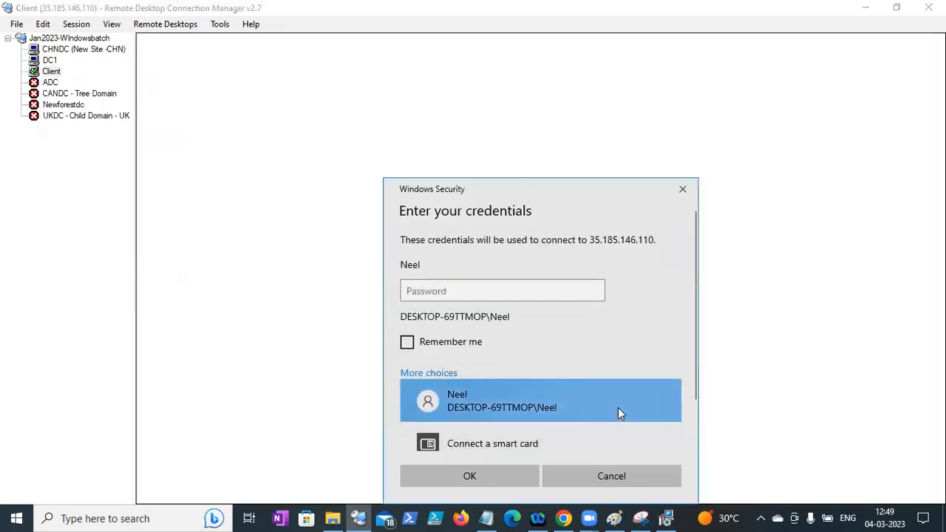
pyautogui.moveTo(694, 328); pyautogui.dragTo(693, 390)
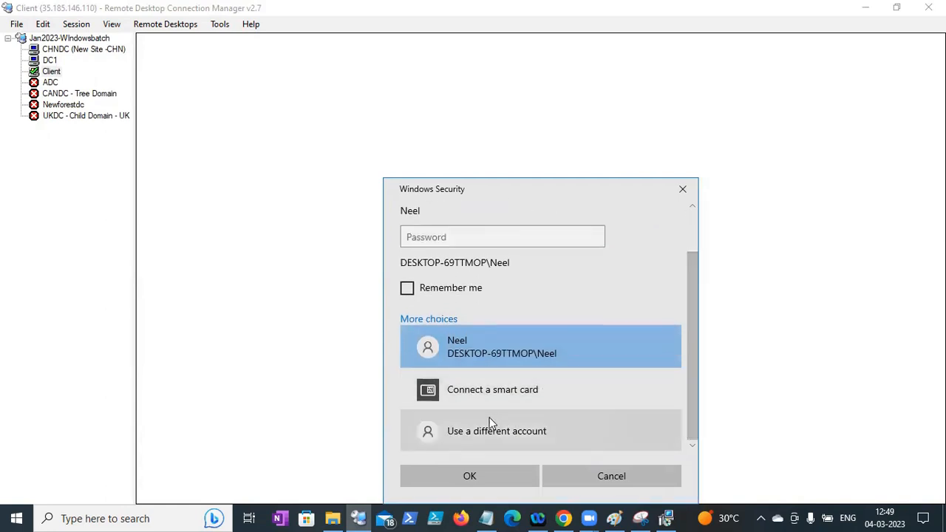
pyautogui.click(490, 429)
pyautogui.press('Tab')
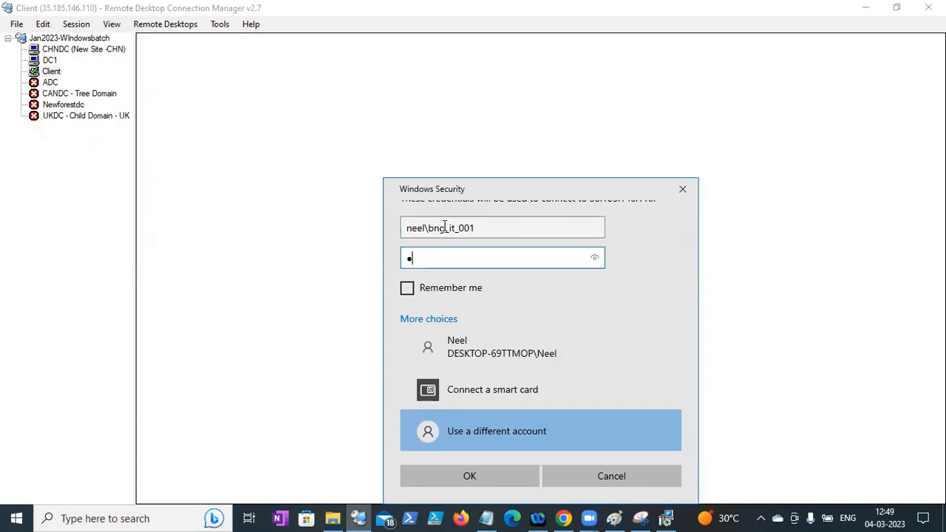
pyautogui.press('Return')
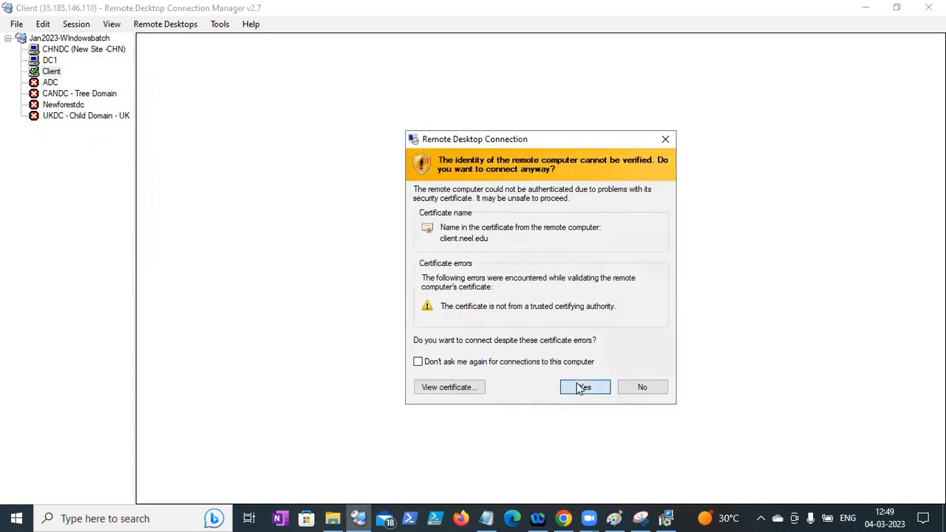
pyautogui.click(582, 388)
pyautogui.click(49, 60)
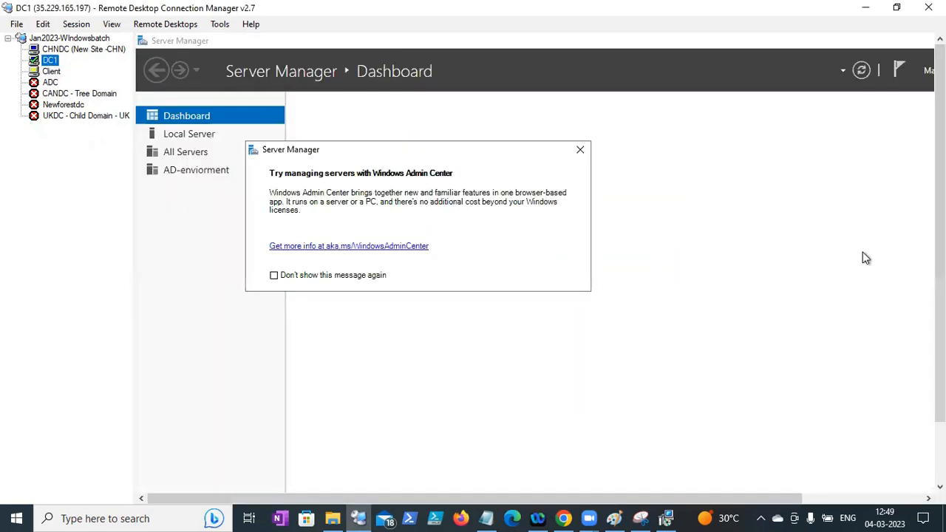
# - Dismiss the Windows Admin Center notice and run appwiz.cpl, which restrictions block
pyautogui.click(579, 150)
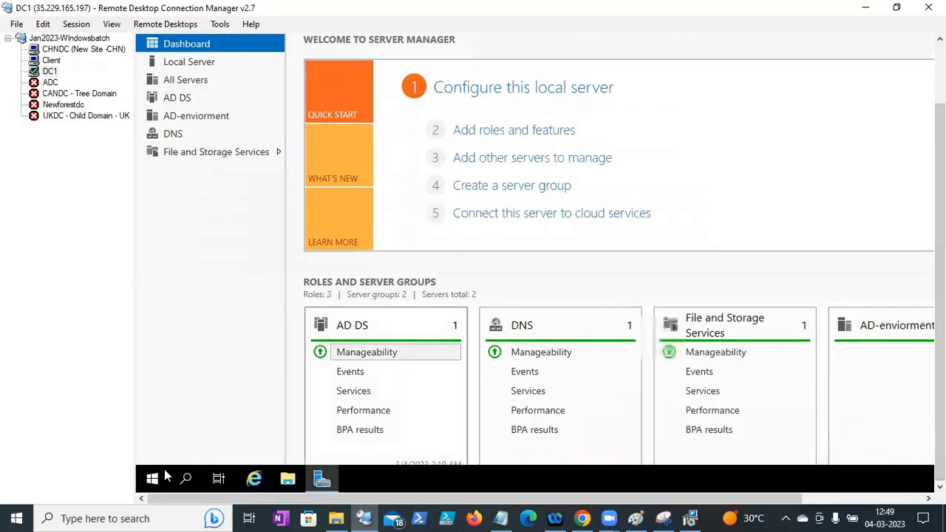
pyautogui.rightClick(153, 478)
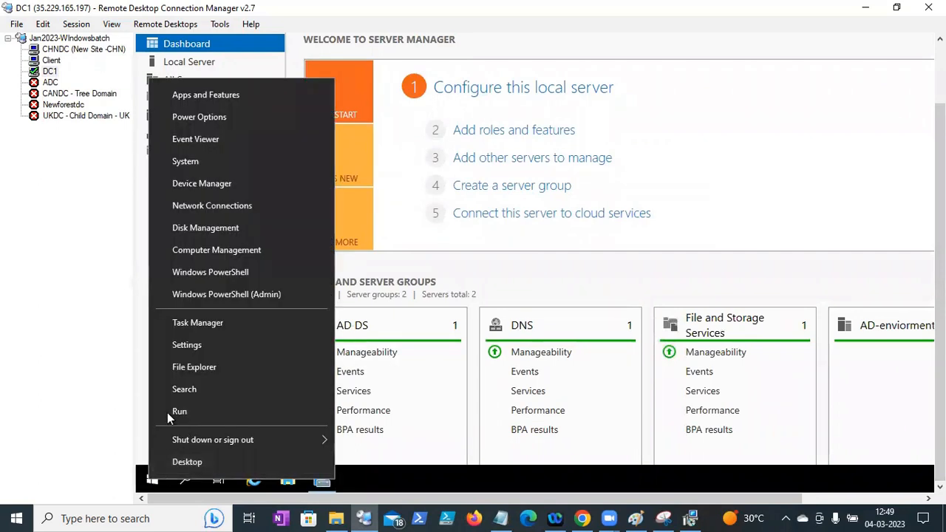
pyautogui.click(169, 414)
pyautogui.write('a')
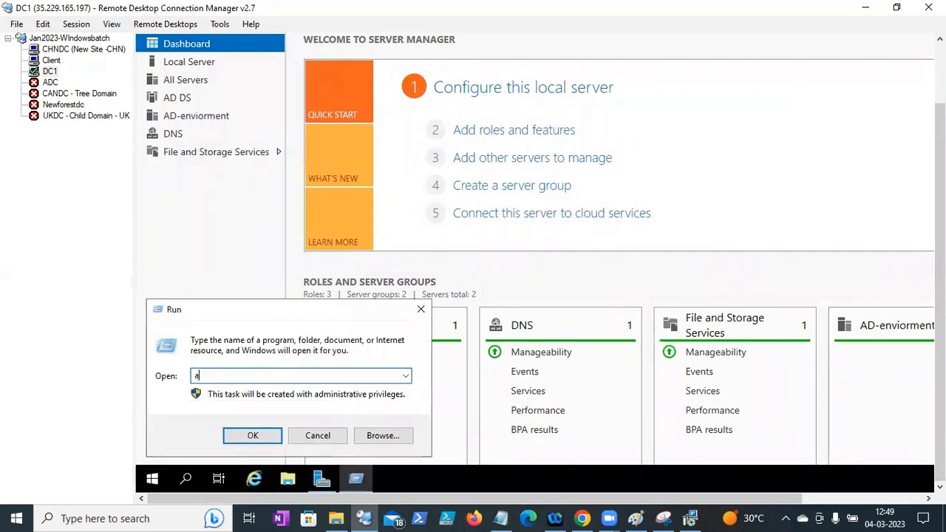
pyautogui.write('ppwiz.cpl')
pyautogui.press('Return')
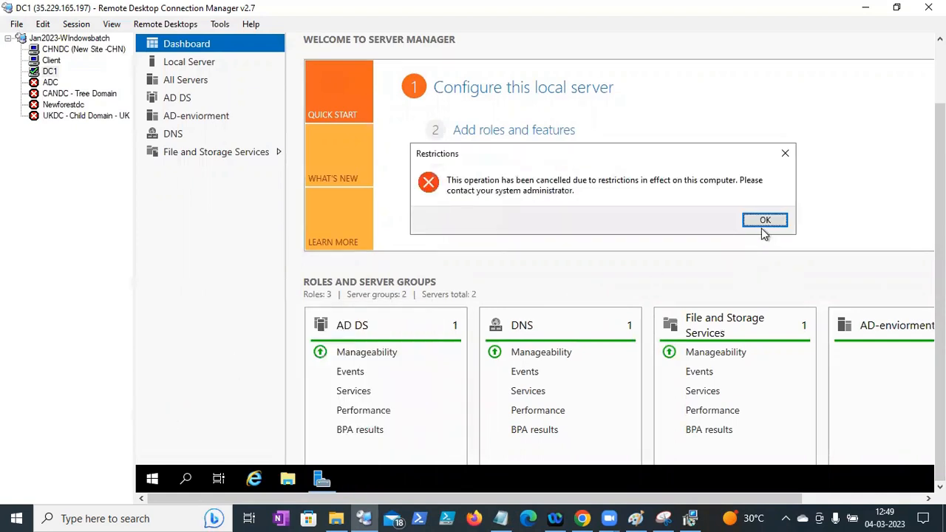
pyautogui.click(766, 222)
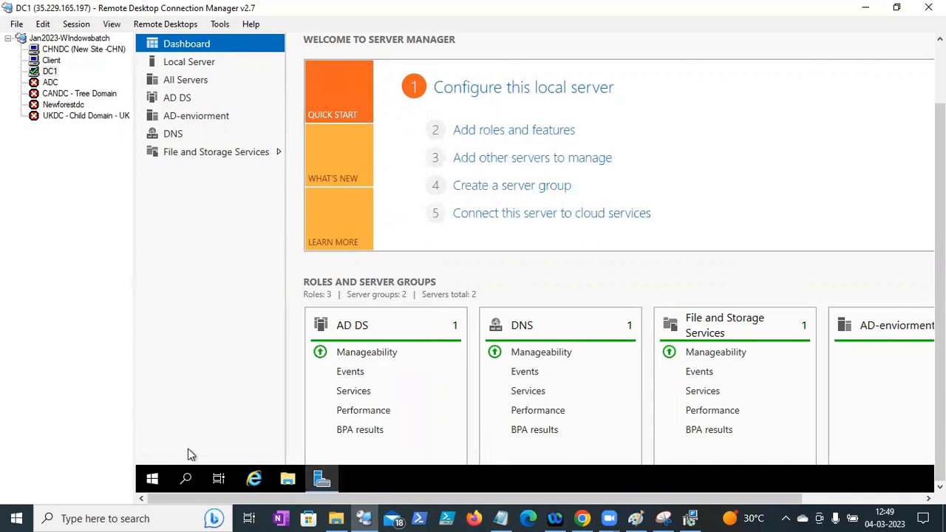
# - Run appwiz.cpl again from the Run prompt and dismiss the same restrictions error
pyautogui.rightClick(152, 479)
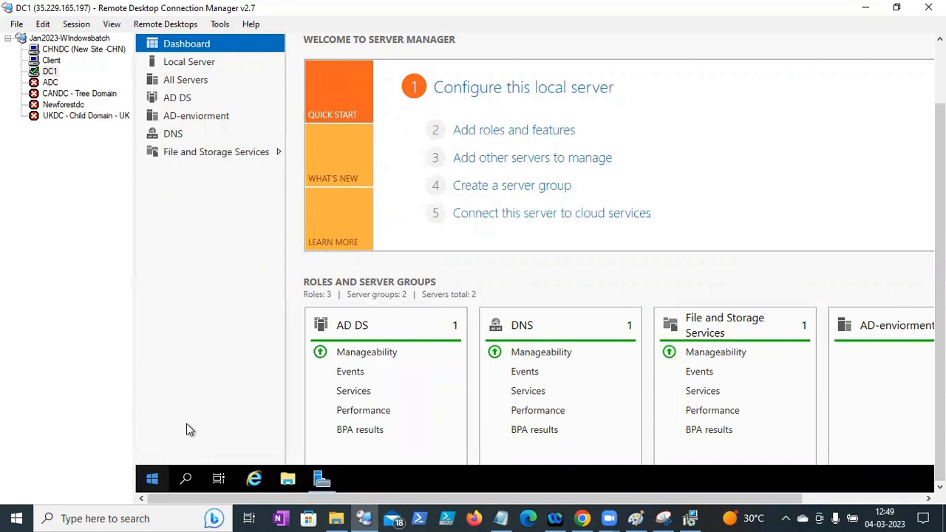
pyautogui.click(185, 406)
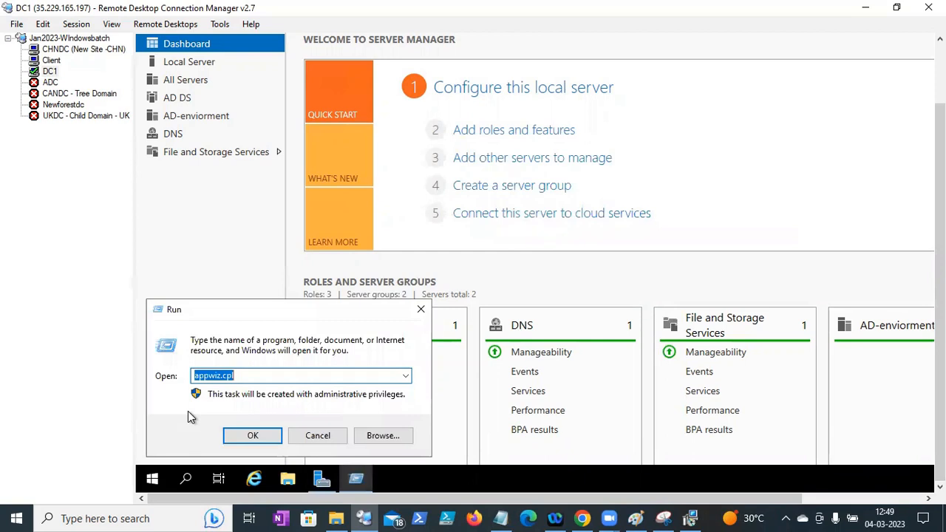
pyautogui.write('appwiz.cpl')
pyautogui.press('Return')
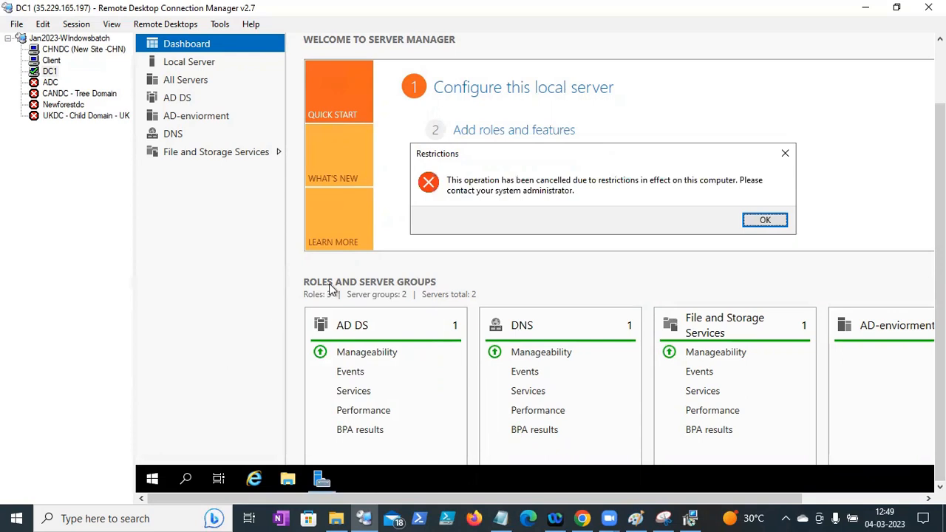
pyautogui.click(772, 224)
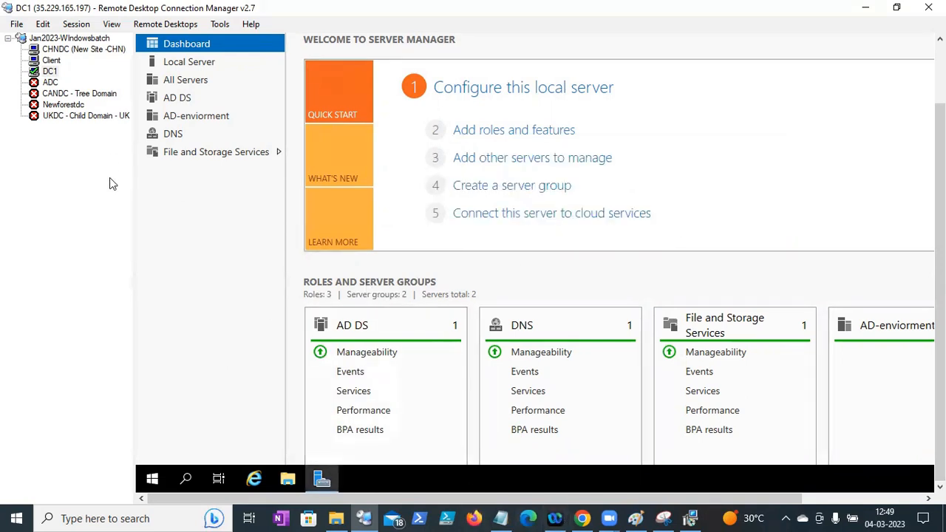
pyautogui.rightClick(152, 479)
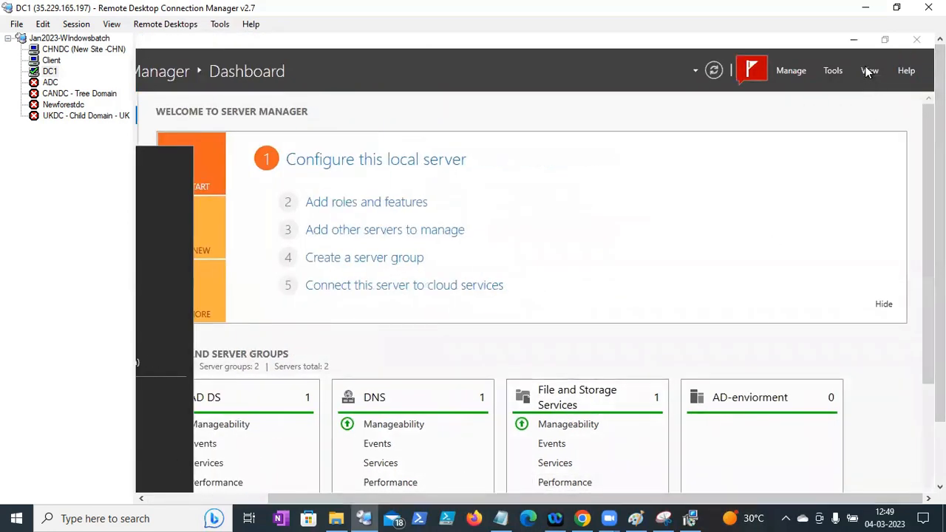
# - Minimize Server Manager and view the 7-Zip installer in C:\Winzipsoftware with File Explorer
pyautogui.click(853, 39)
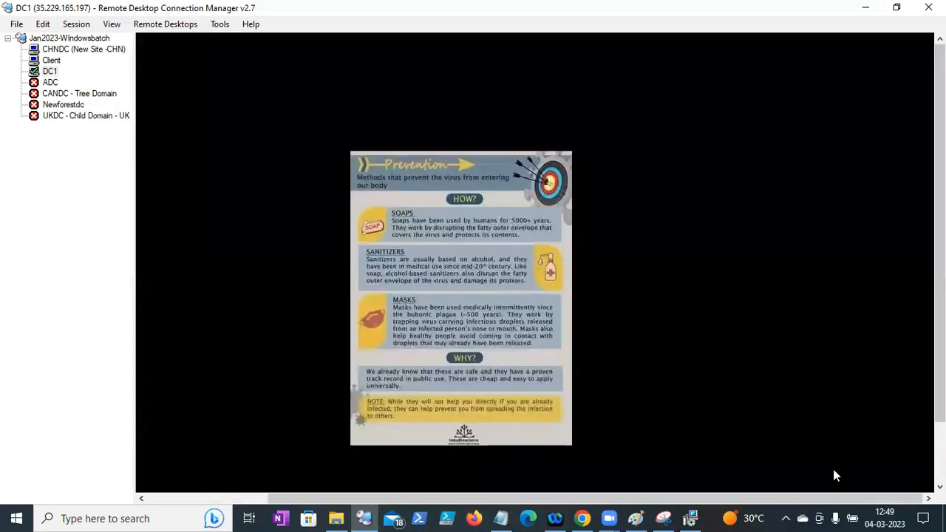
pyautogui.moveTo(828, 497); pyautogui.dragTo(643, 470)
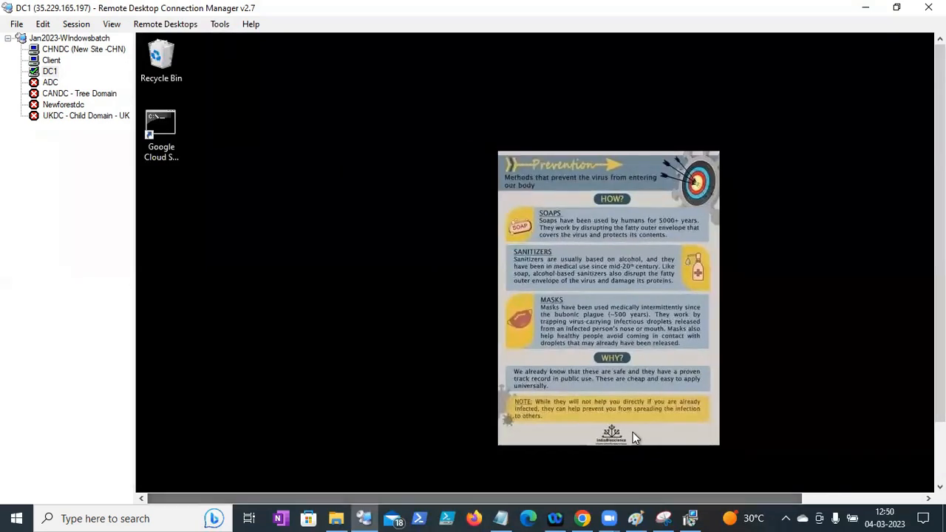
pyautogui.moveTo(939, 281); pyautogui.dragTo(939, 355)
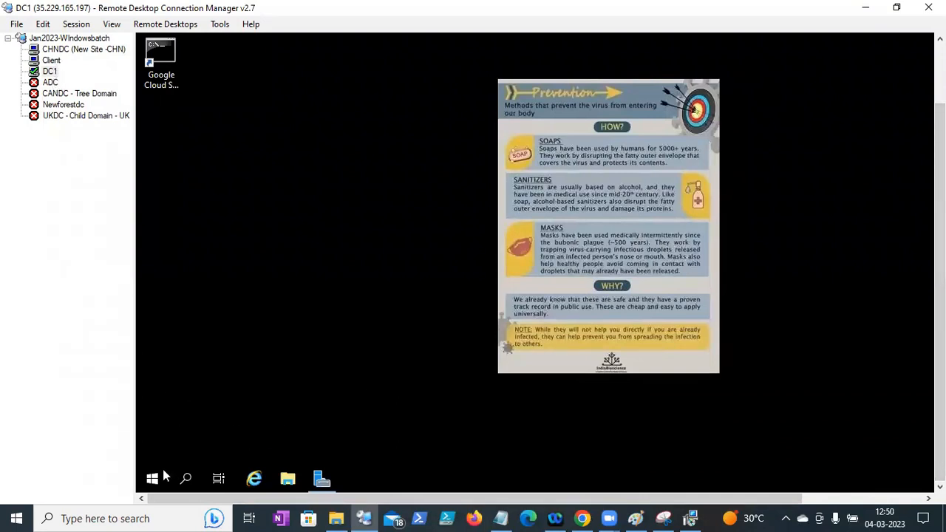
pyautogui.click(283, 480)
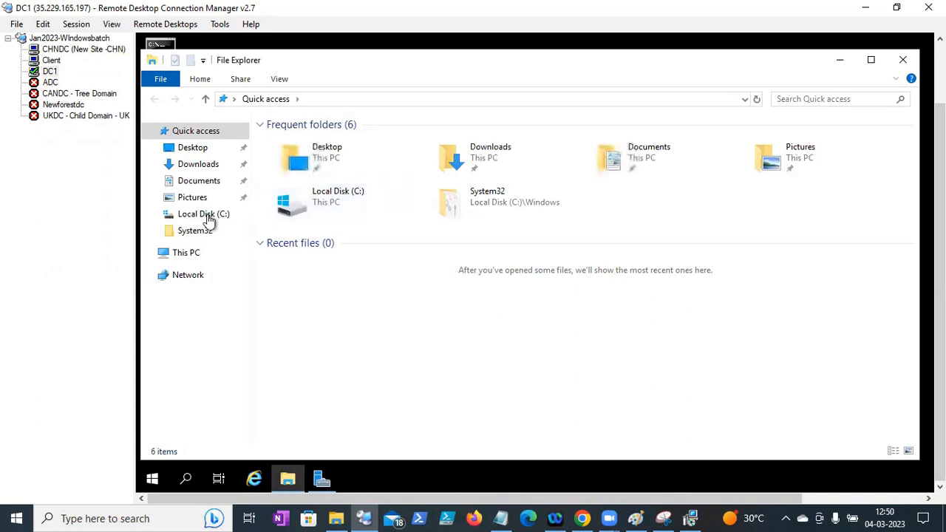
pyautogui.click(207, 216)
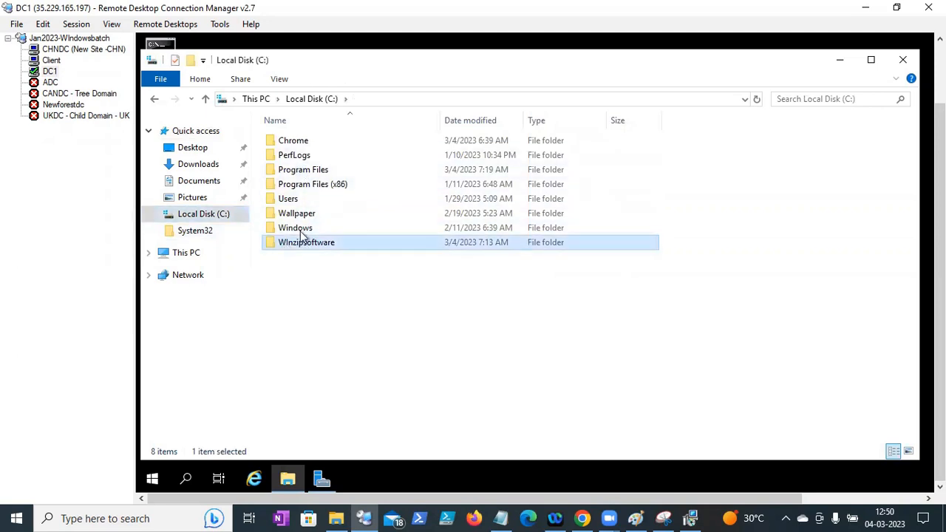
pyautogui.doubleClick(301, 240)
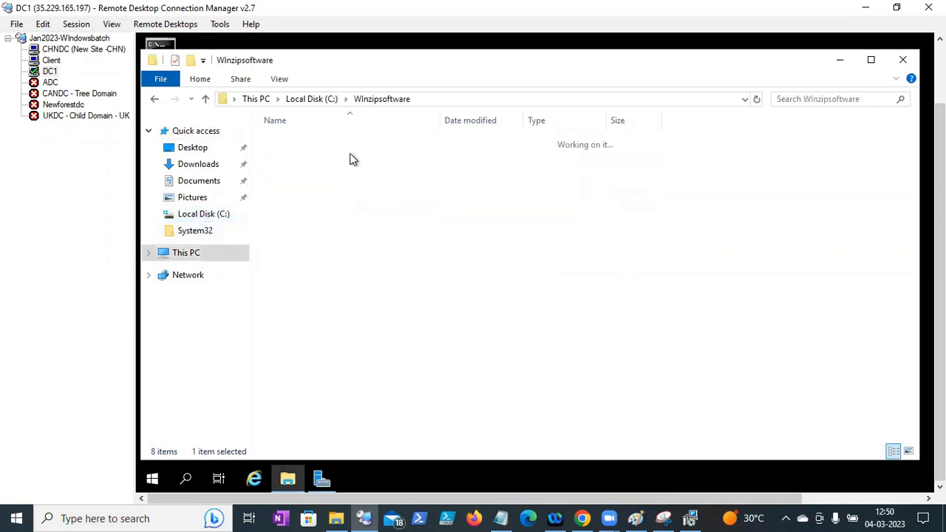
pyautogui.click(316, 99)
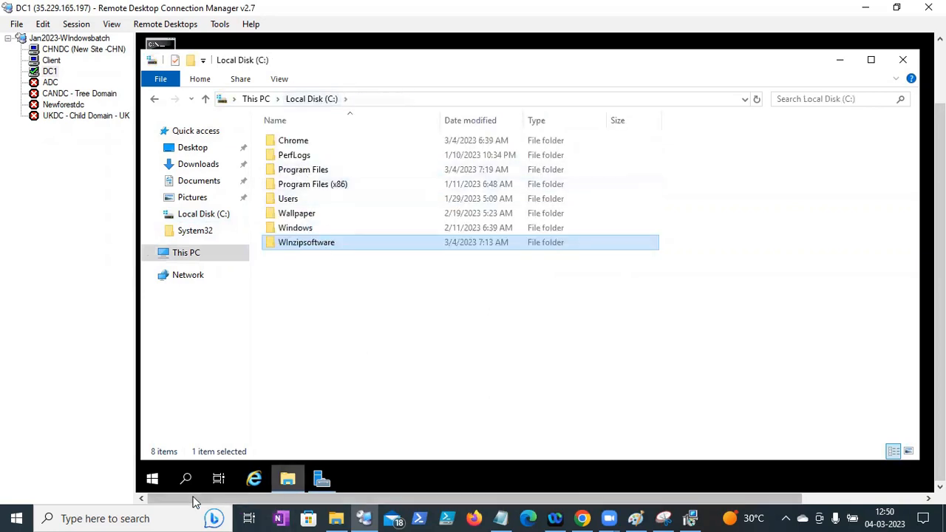
# - Open the Start app list and expand the 7-Zip folder showing File Manager and Help
pyautogui.click(153, 479)
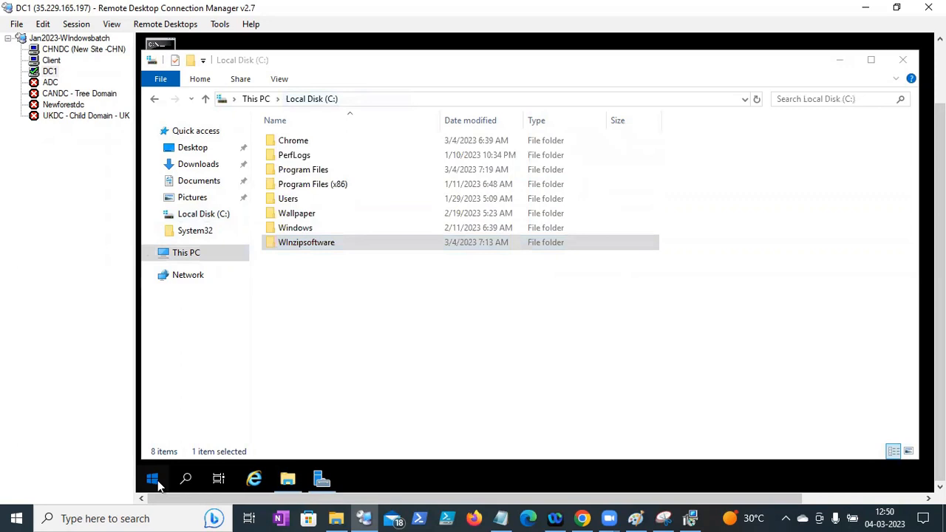
pyautogui.click(158, 484)
pyautogui.click(158, 484)
pyautogui.click(153, 479)
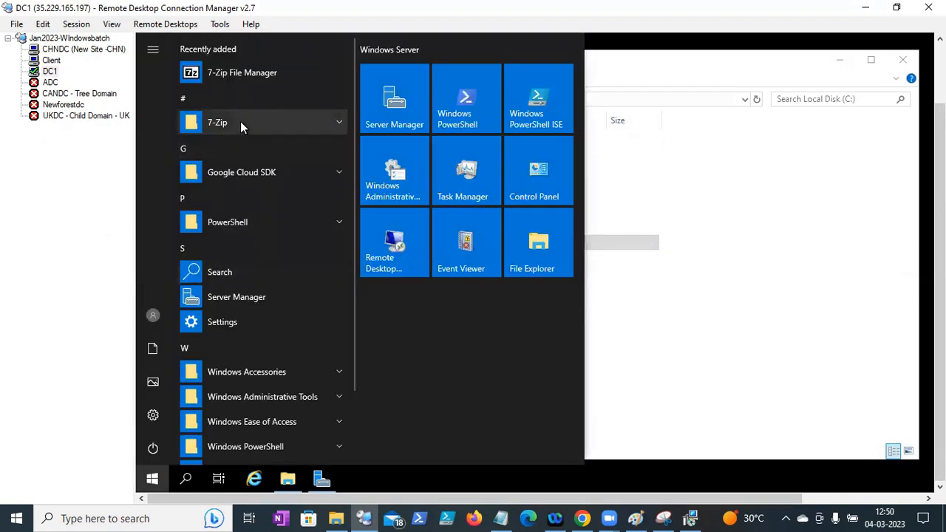
pyautogui.moveTo(939, 150); pyautogui.dragTo(939, 92)
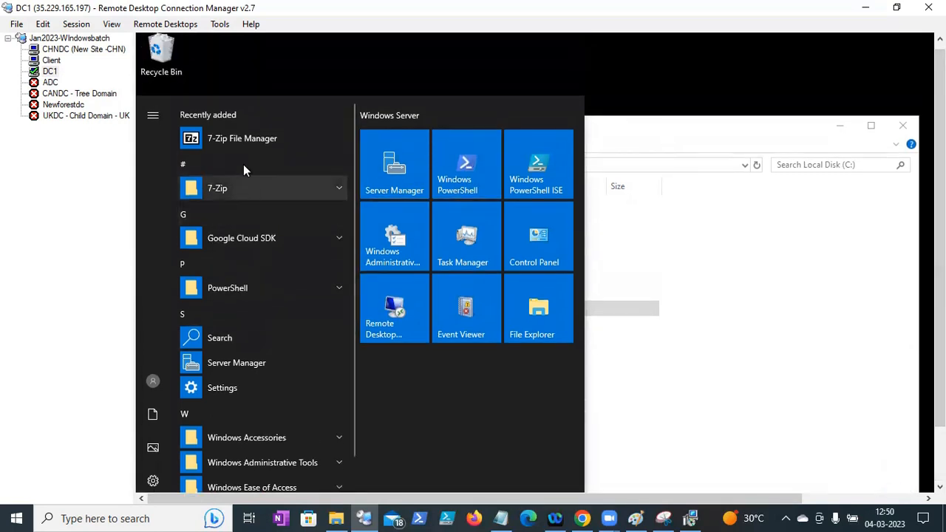
pyautogui.click(332, 192)
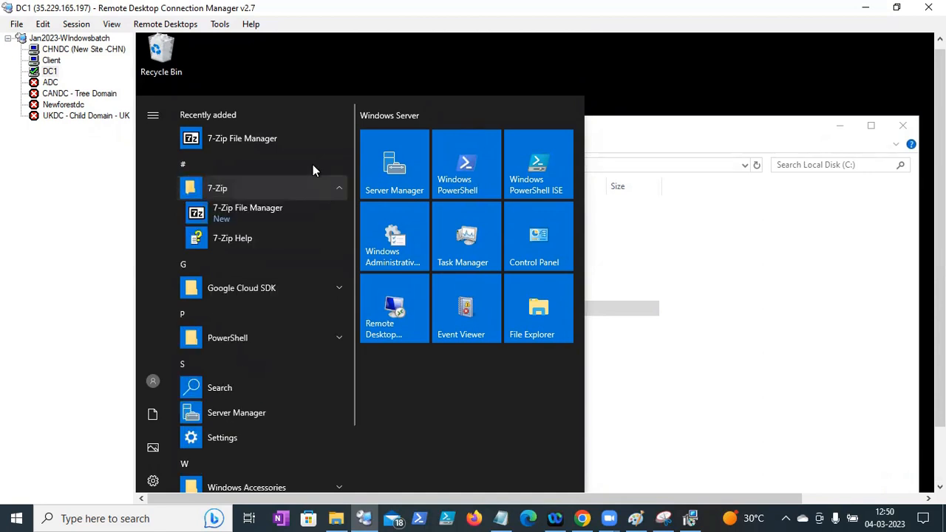
# - On Client, cancel the Shutdown Event Tracker and run appwiz.cpl, dismissing the restrictions error, then return to DC1
pyautogui.click(52, 59)
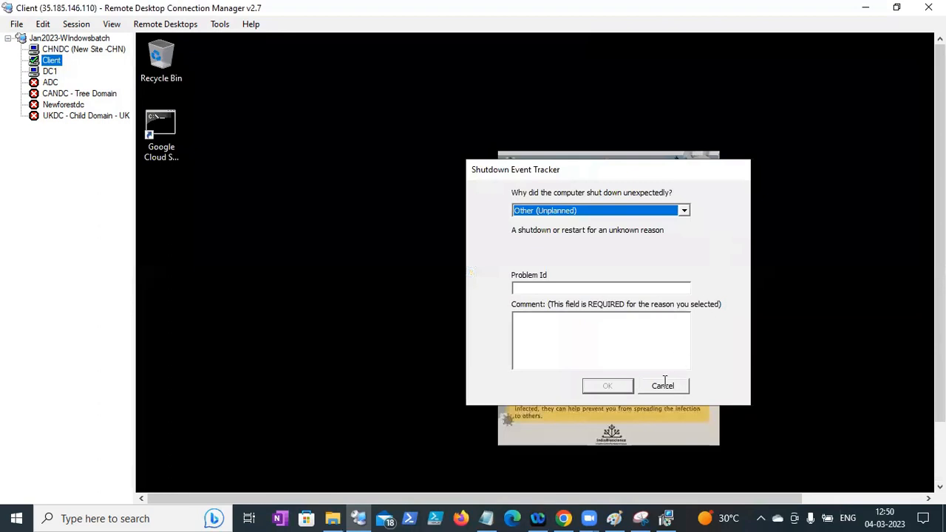
pyautogui.click(663, 385)
pyautogui.scroll(-2, 280, 419)
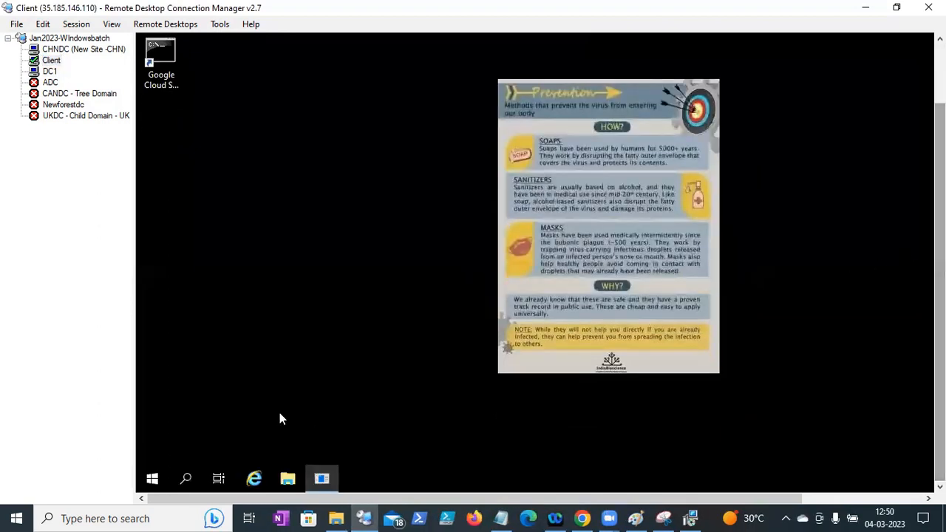
pyautogui.rightClick(152, 478)
pyautogui.click(196, 407)
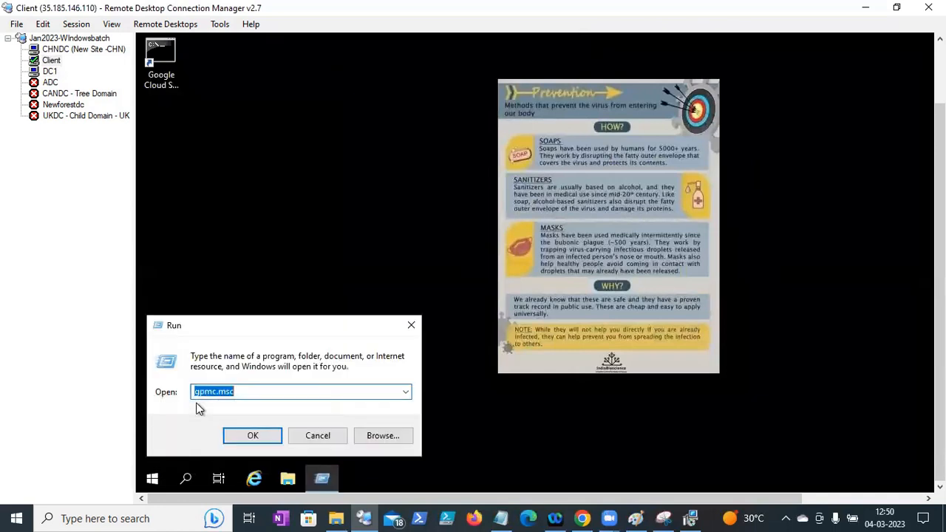
pyautogui.write('appwiz.cpl')
pyautogui.press('Return')
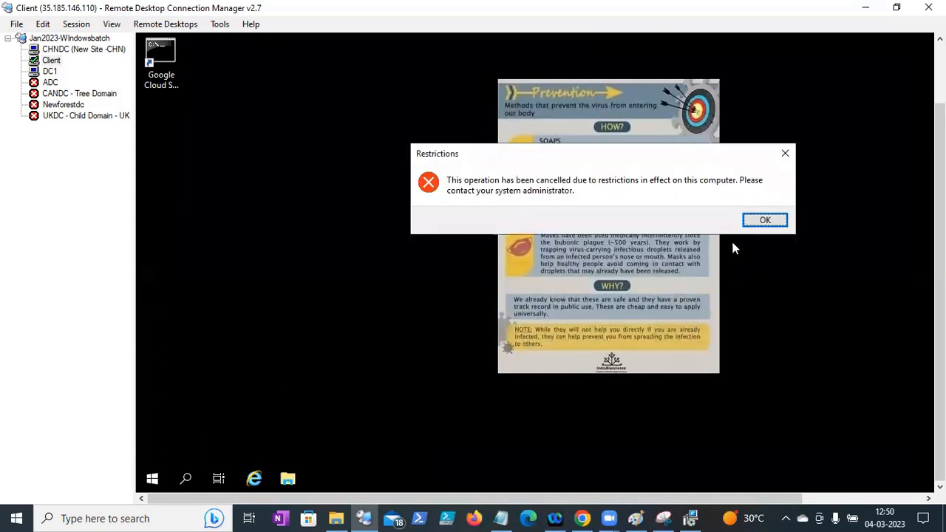
pyautogui.click(764, 219)
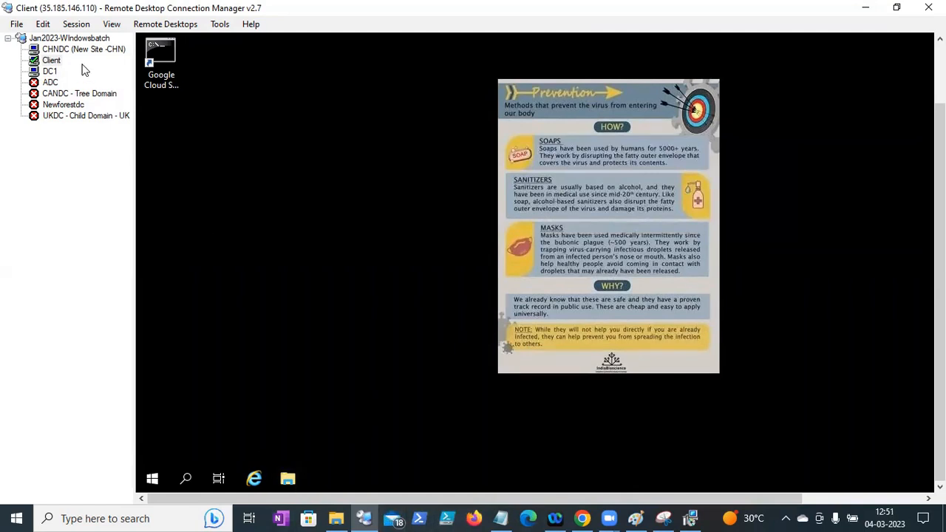
pyautogui.click(50, 71)
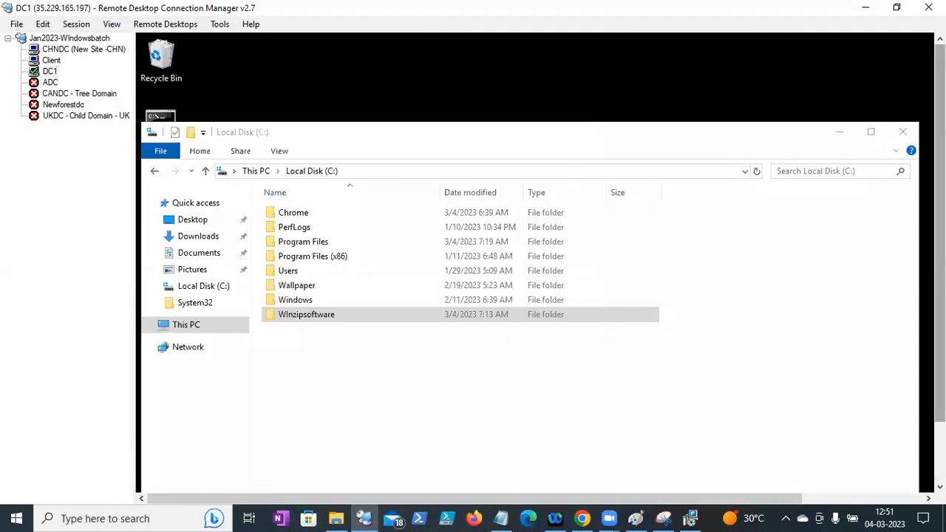
# - On DC1, launch Group Policy Management by running gpmc.msc
pyautogui.moveTo(940, 340); pyautogui.dragTo(940, 414)
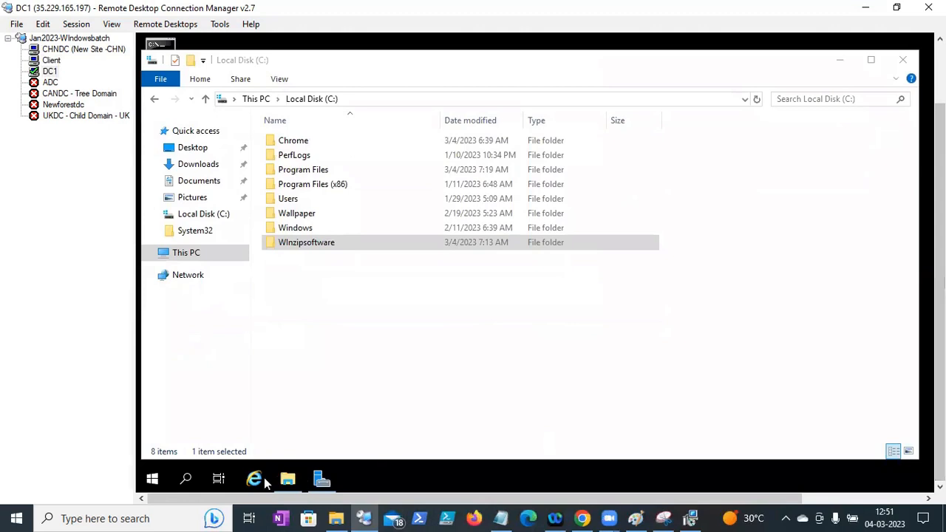
pyautogui.rightClick(152, 479)
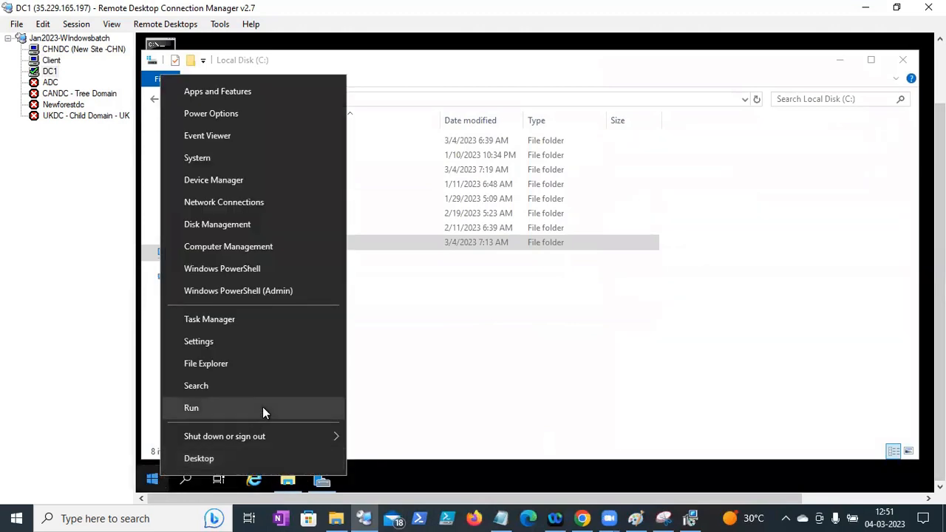
pyautogui.click(264, 409)
pyautogui.write('gpmc.msc')
pyautogui.press('Return')
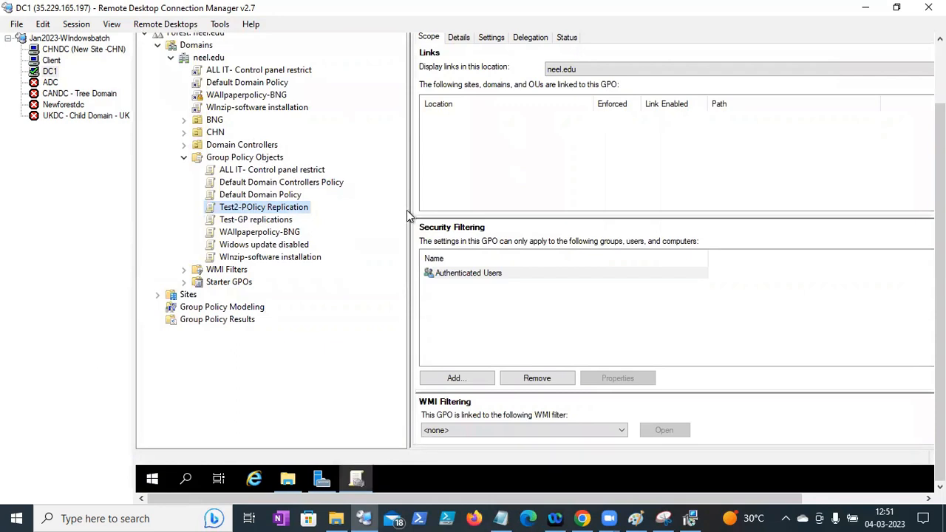
# - Delete the ALL IT- Control panel restrict link from neel.edu, leaving the GPO itself intact
pyautogui.moveTo(459, 211); pyautogui.dragTo(460, 211)
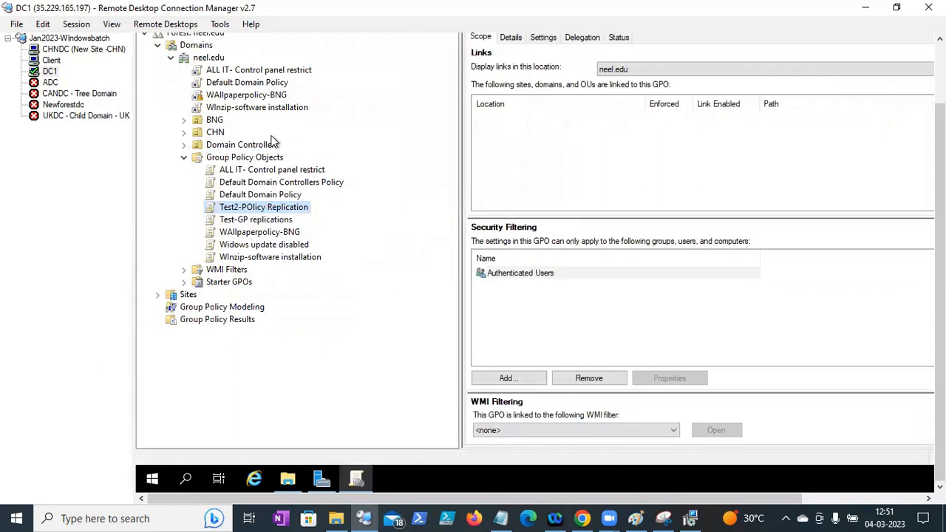
pyautogui.click(241, 71)
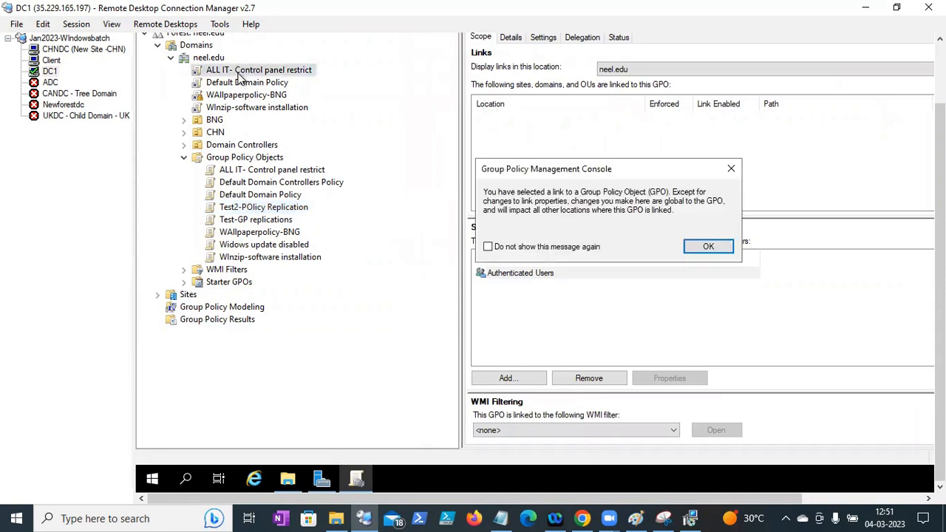
pyautogui.click(695, 247)
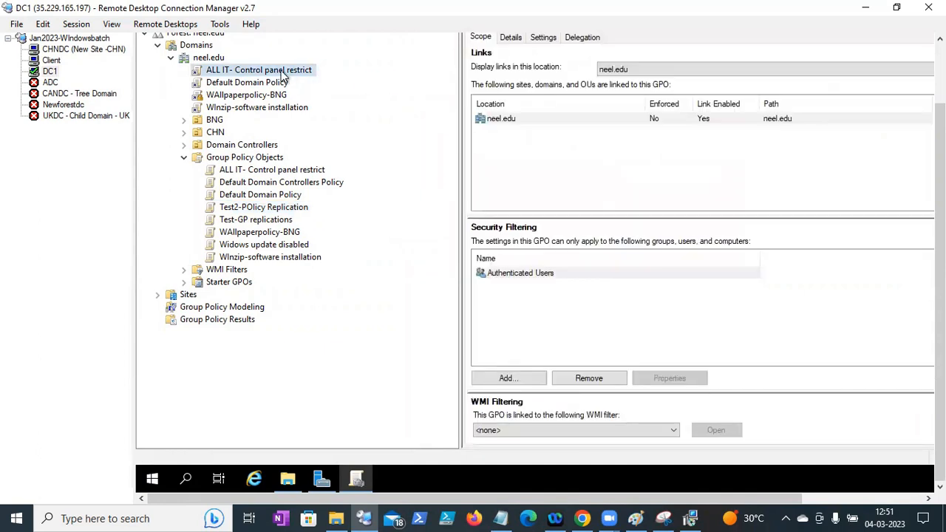
pyautogui.rightClick(281, 71)
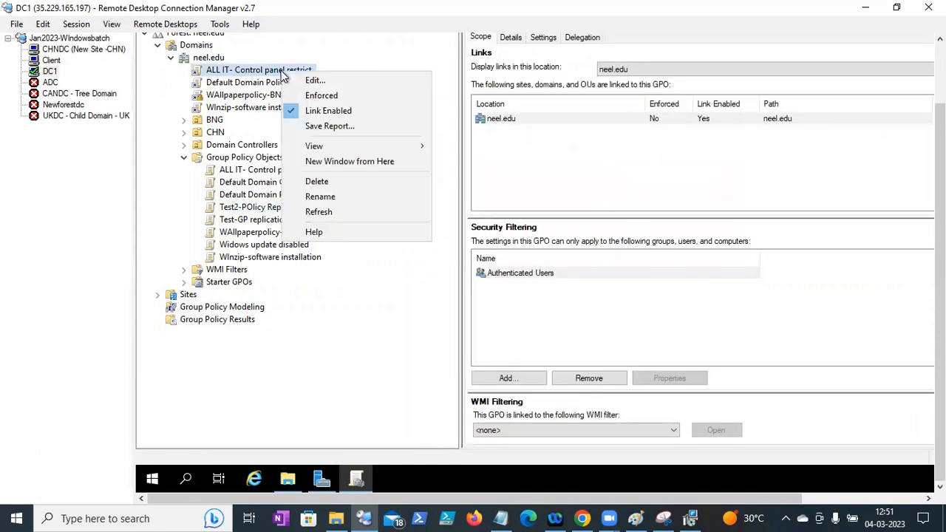
pyautogui.click(320, 186)
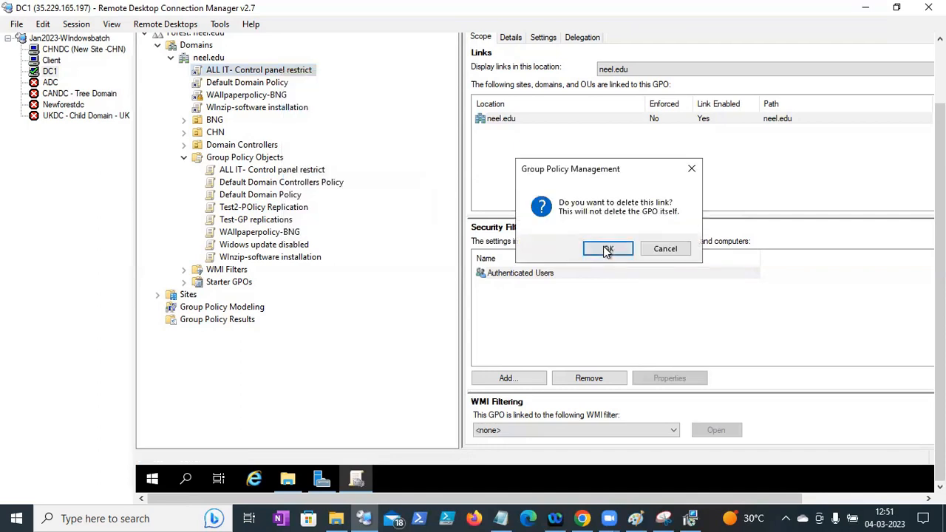
pyautogui.click(608, 249)
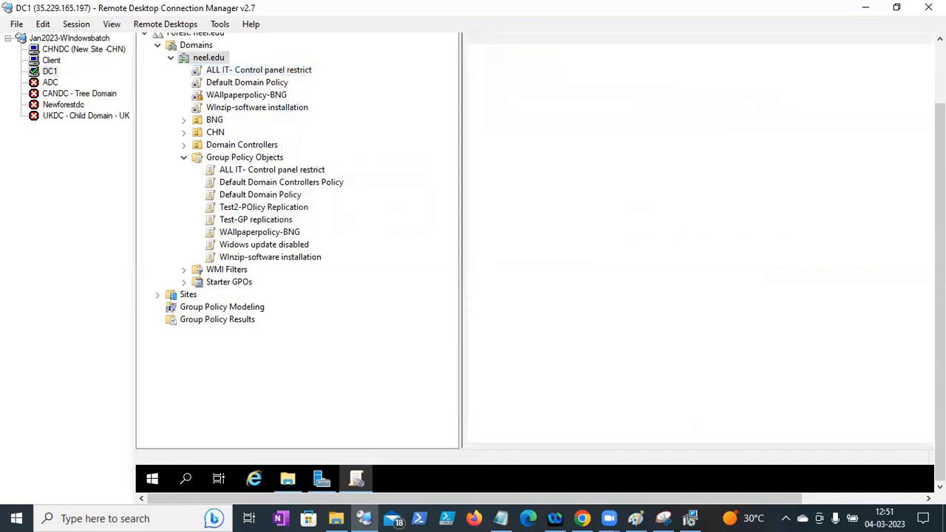